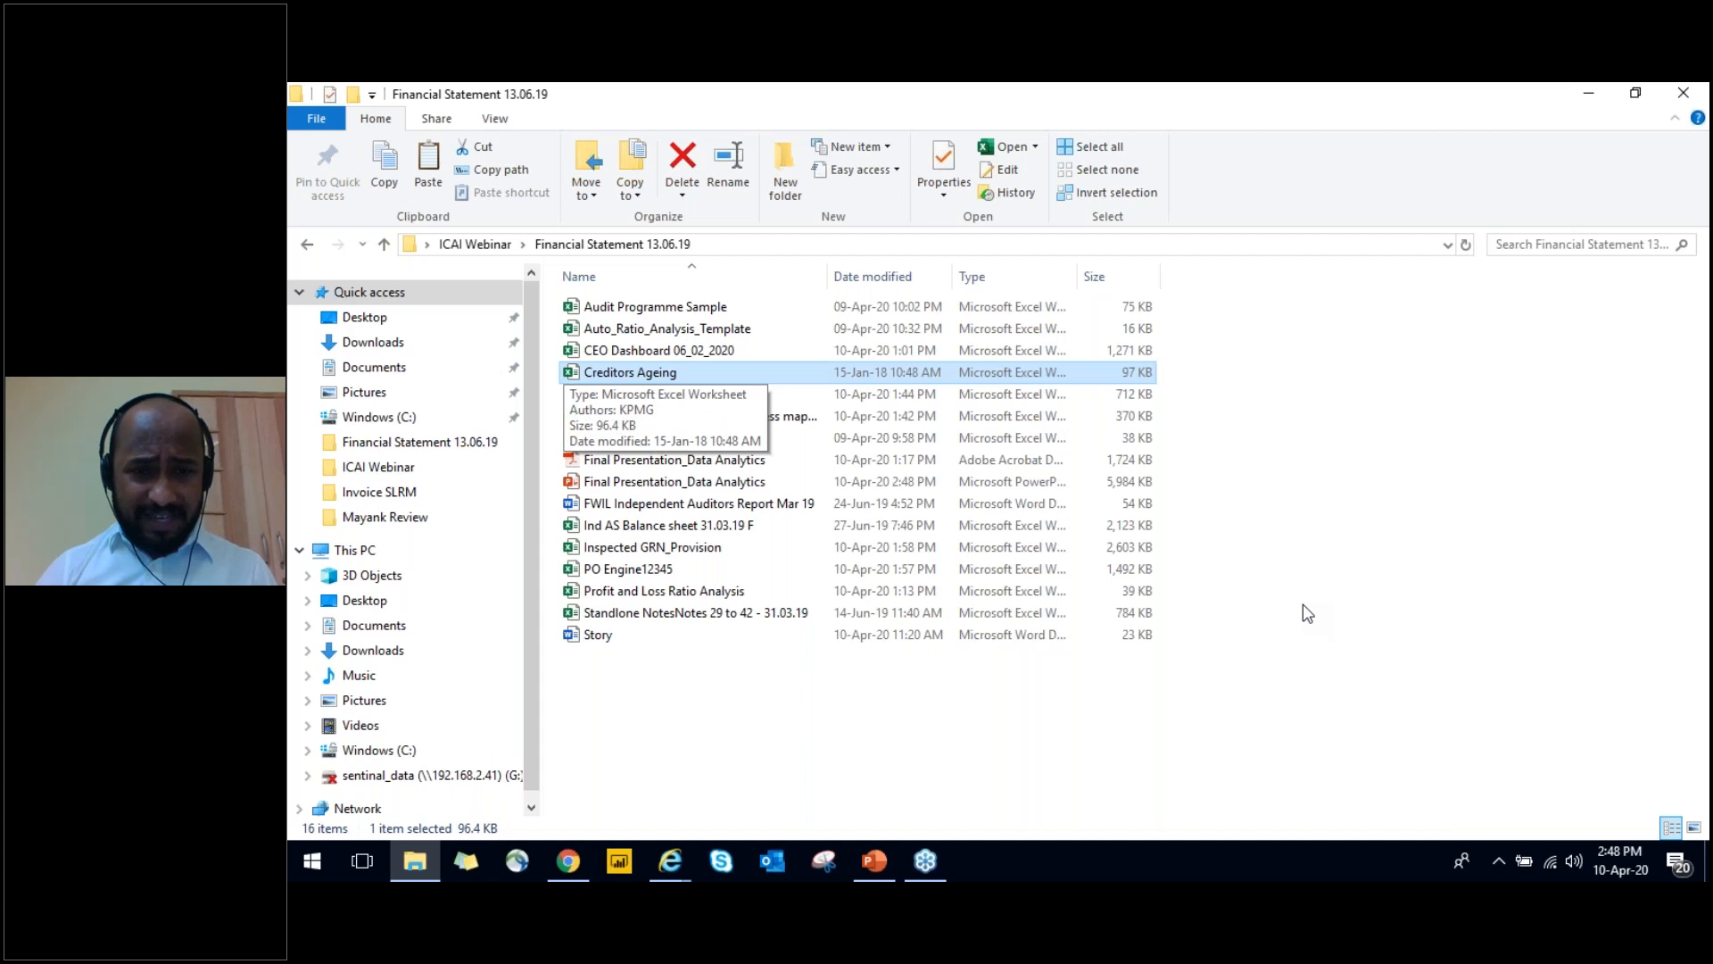
Open the Delta Trial Balance 31.08_18_Process mapping workbook and enable its content
key("Down")
key("Down")
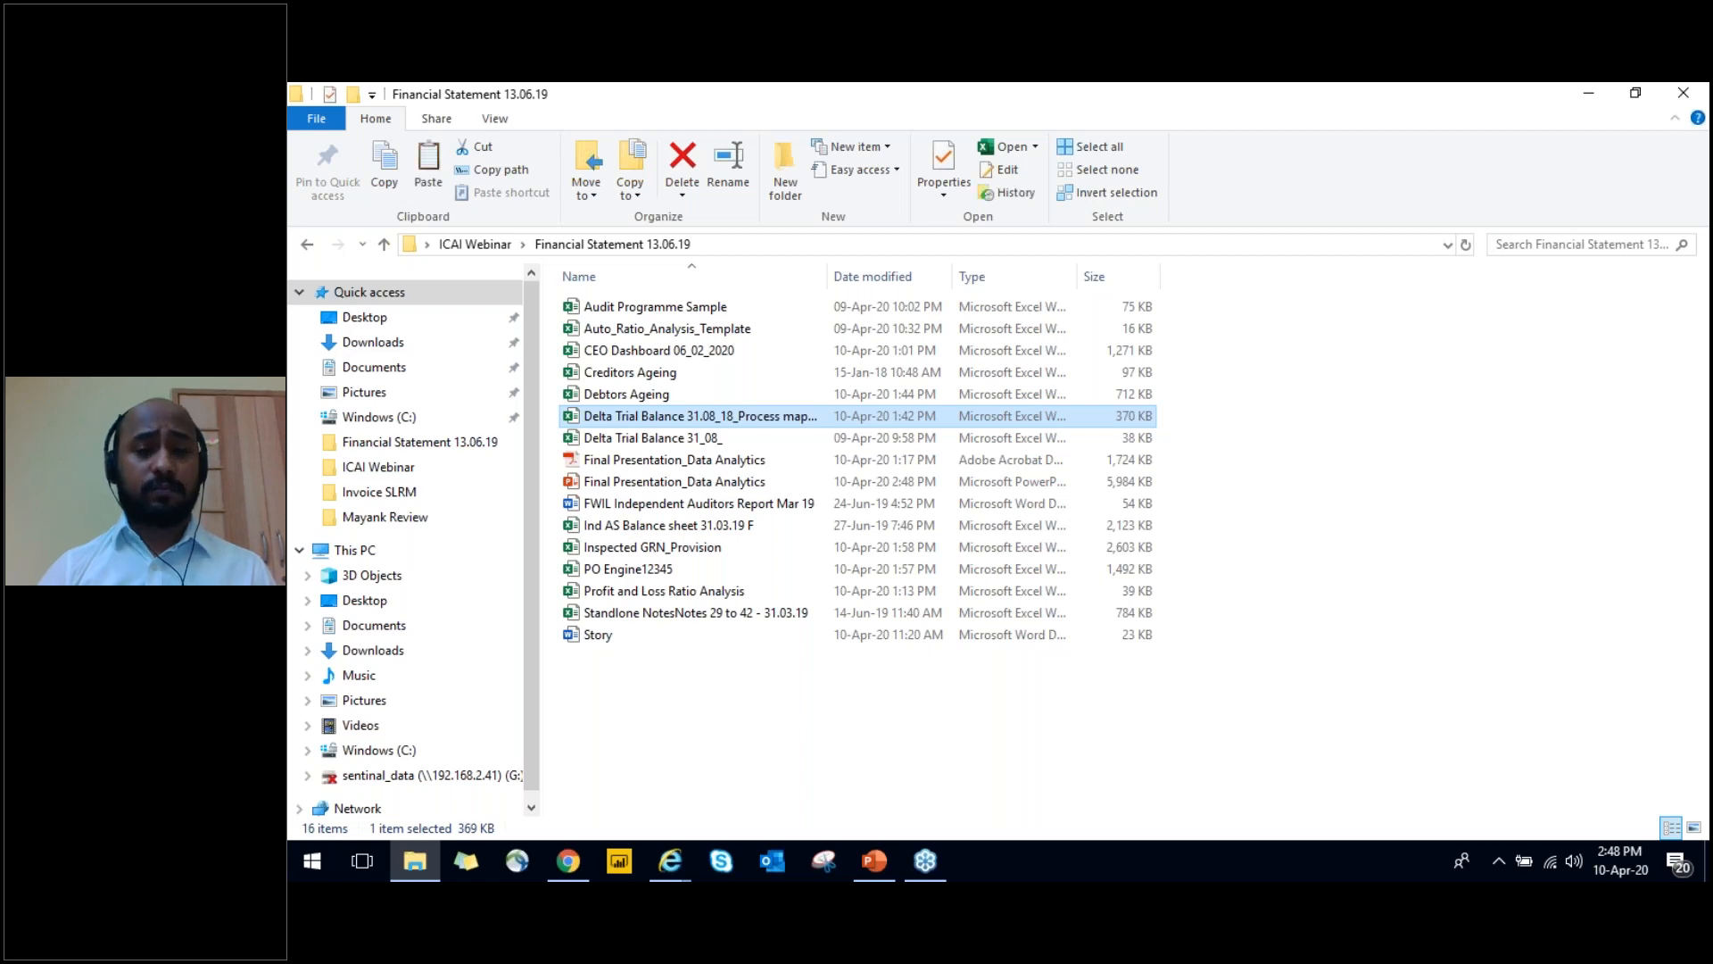
key("Return")
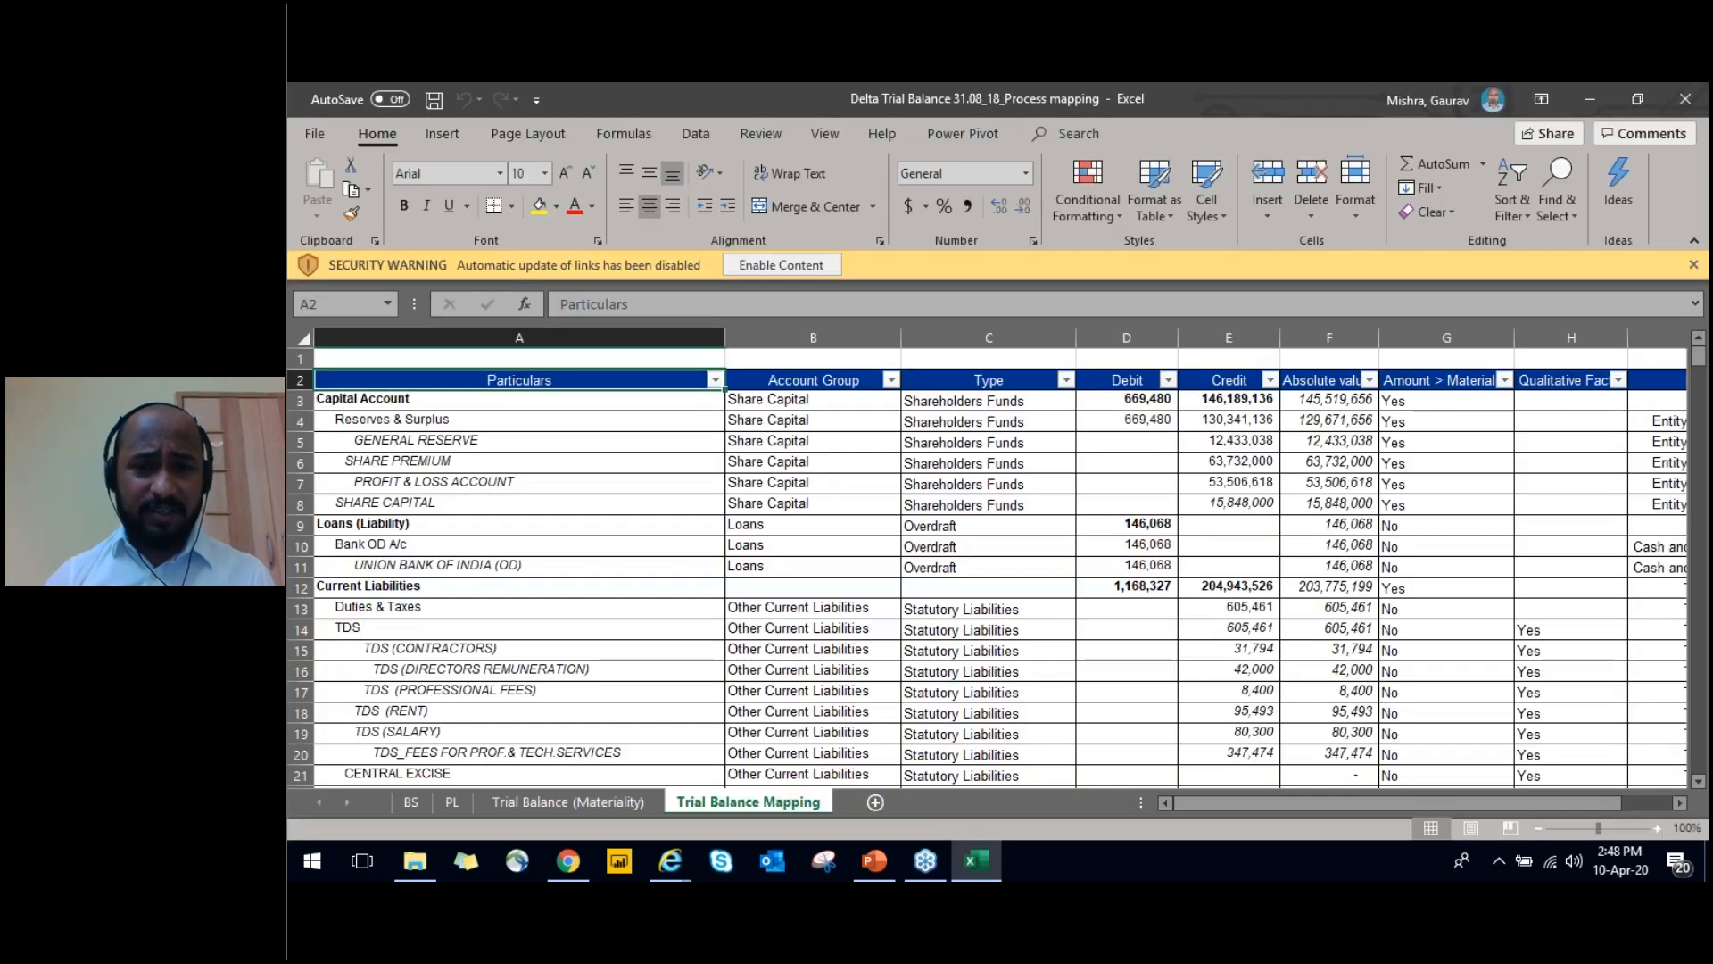
left_click(782, 276)
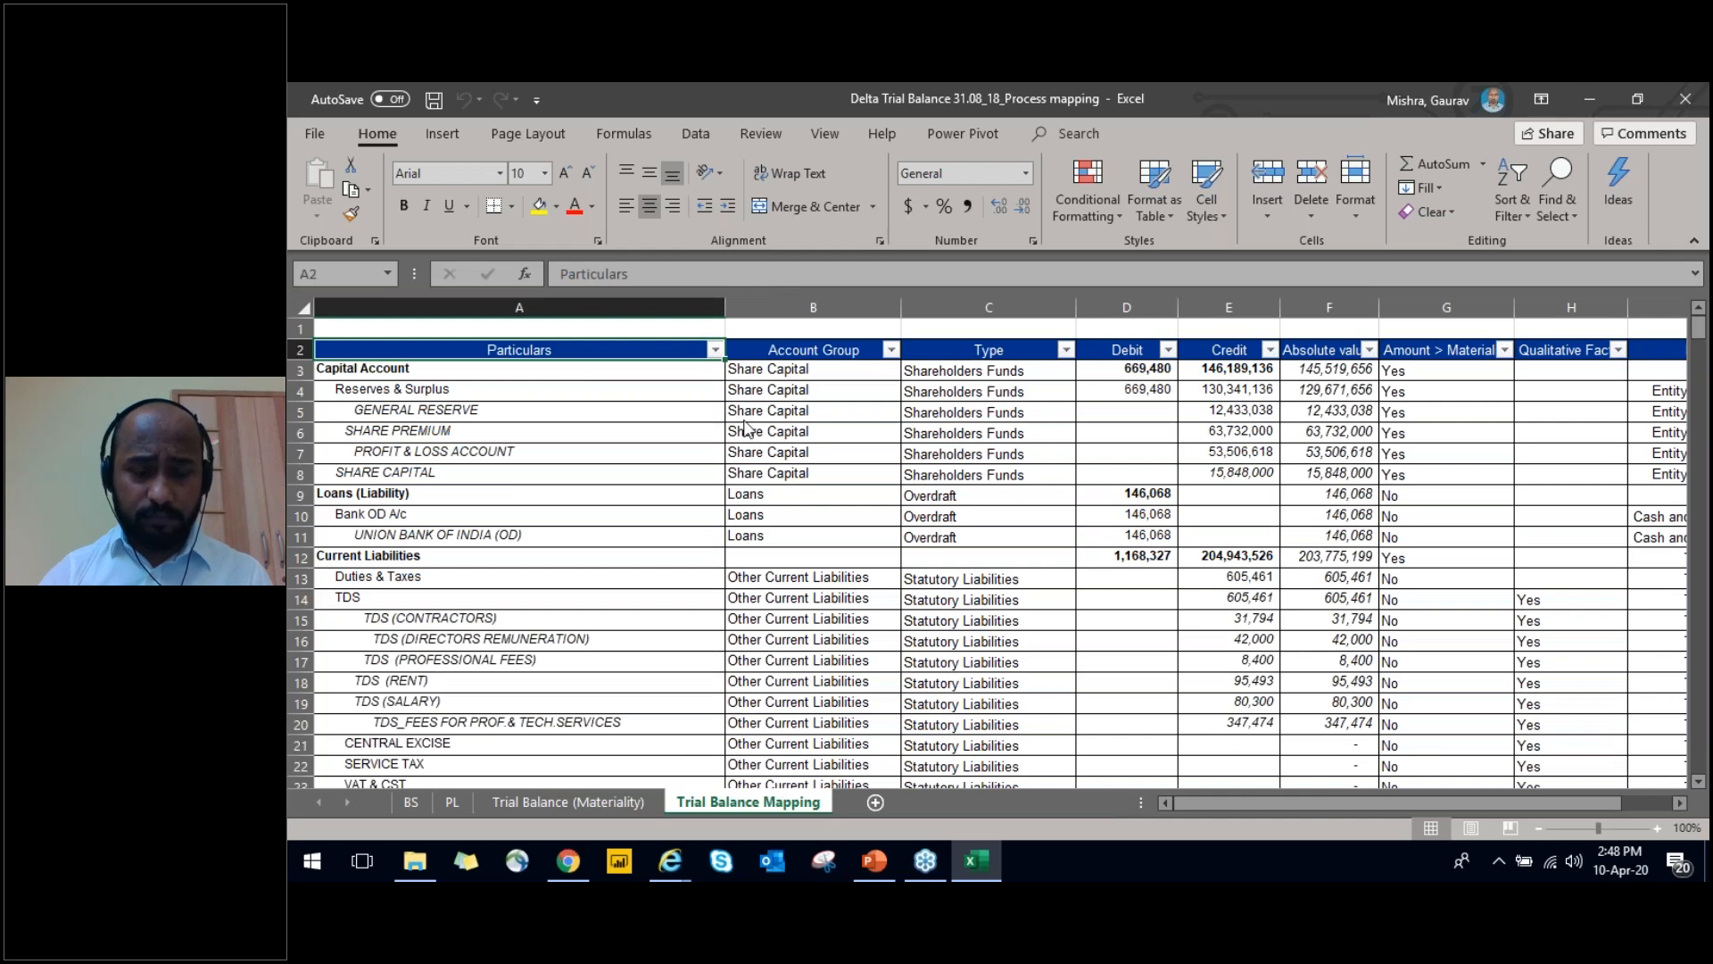
key("alt+Tab")
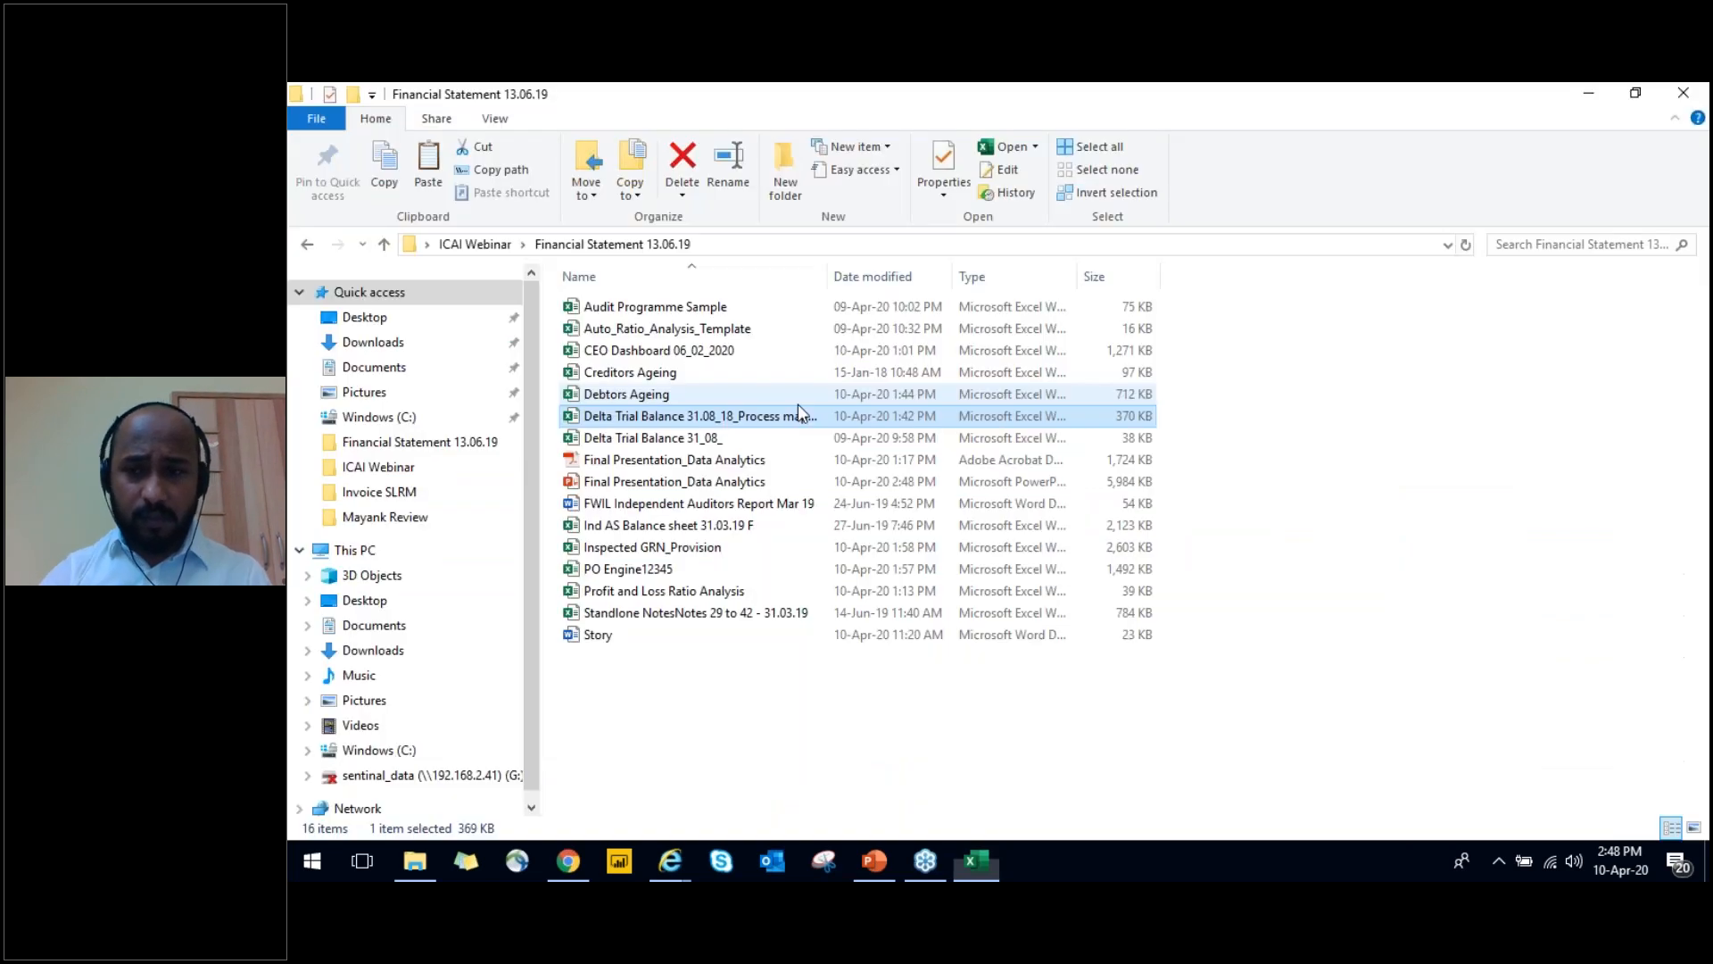
key("alt+Tab")
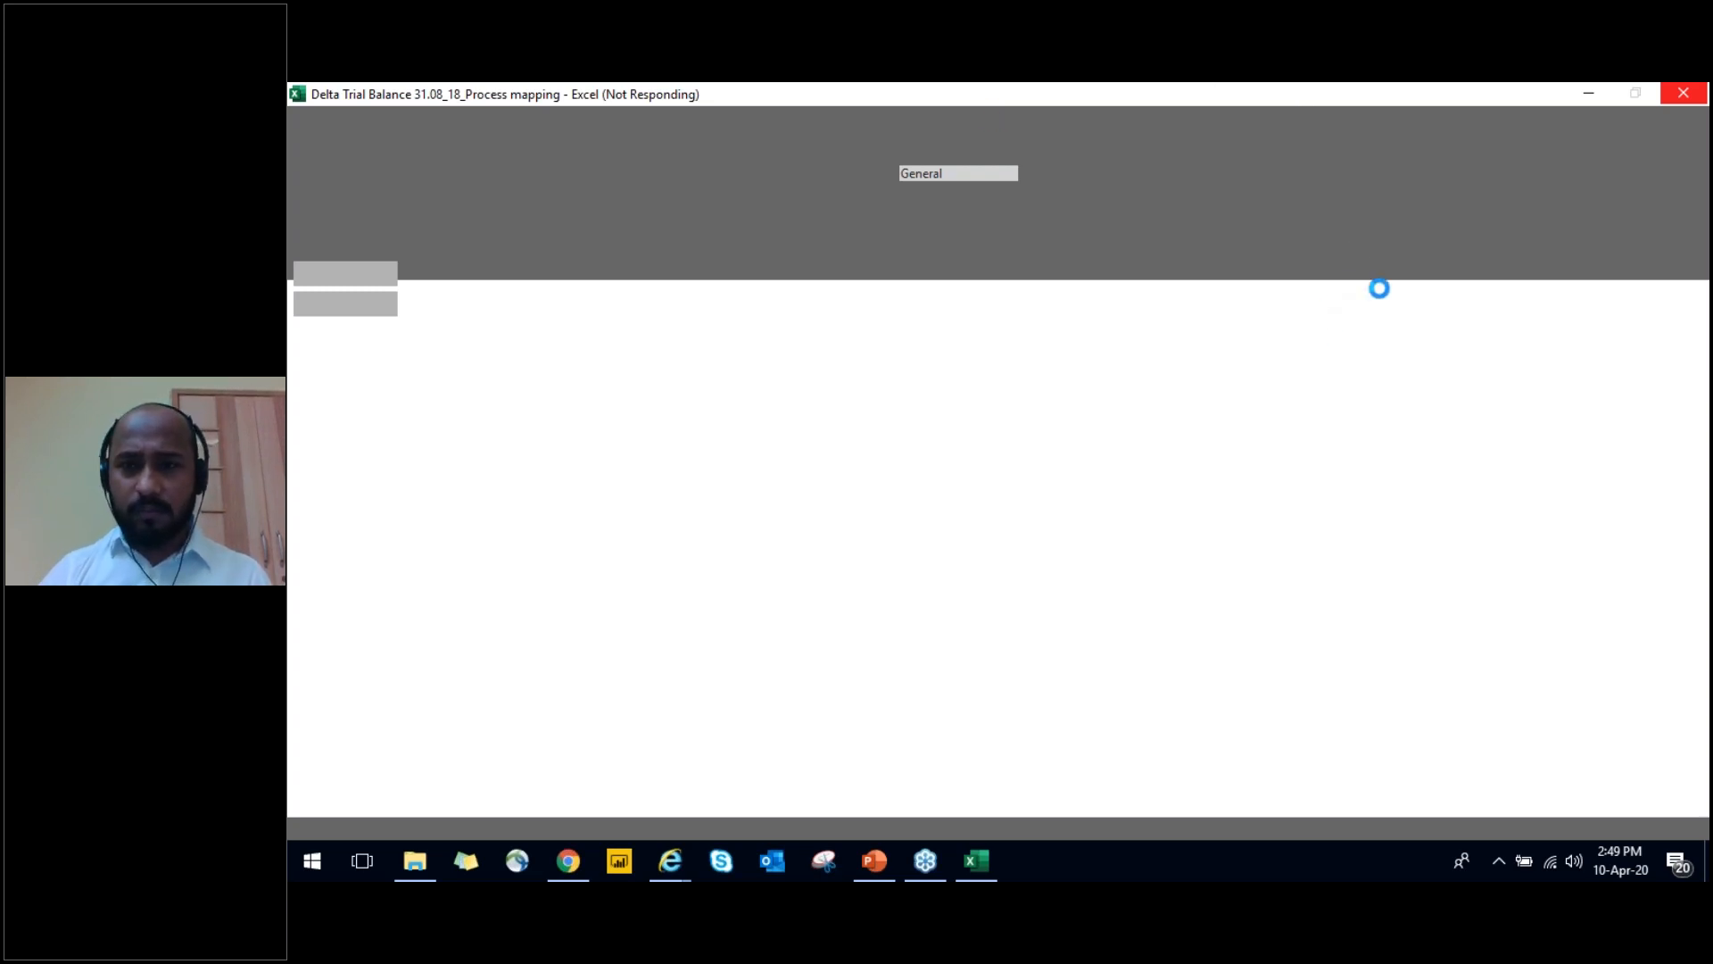
left_click(1588, 90)
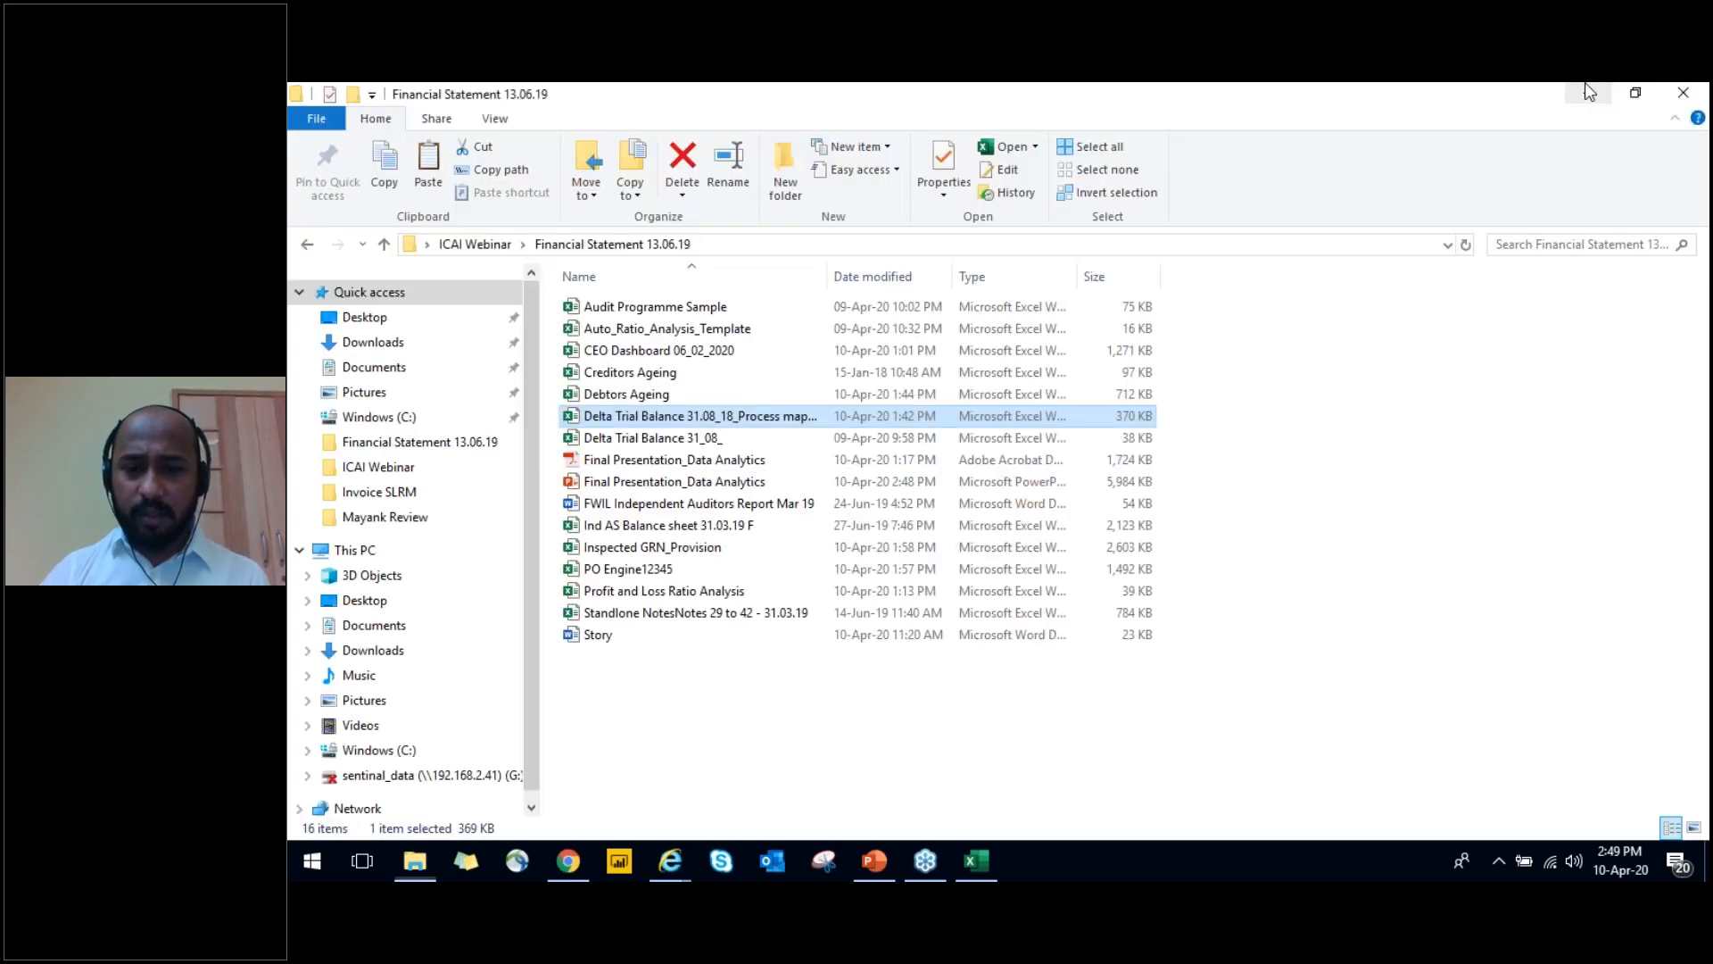
left_click(1035, 778)
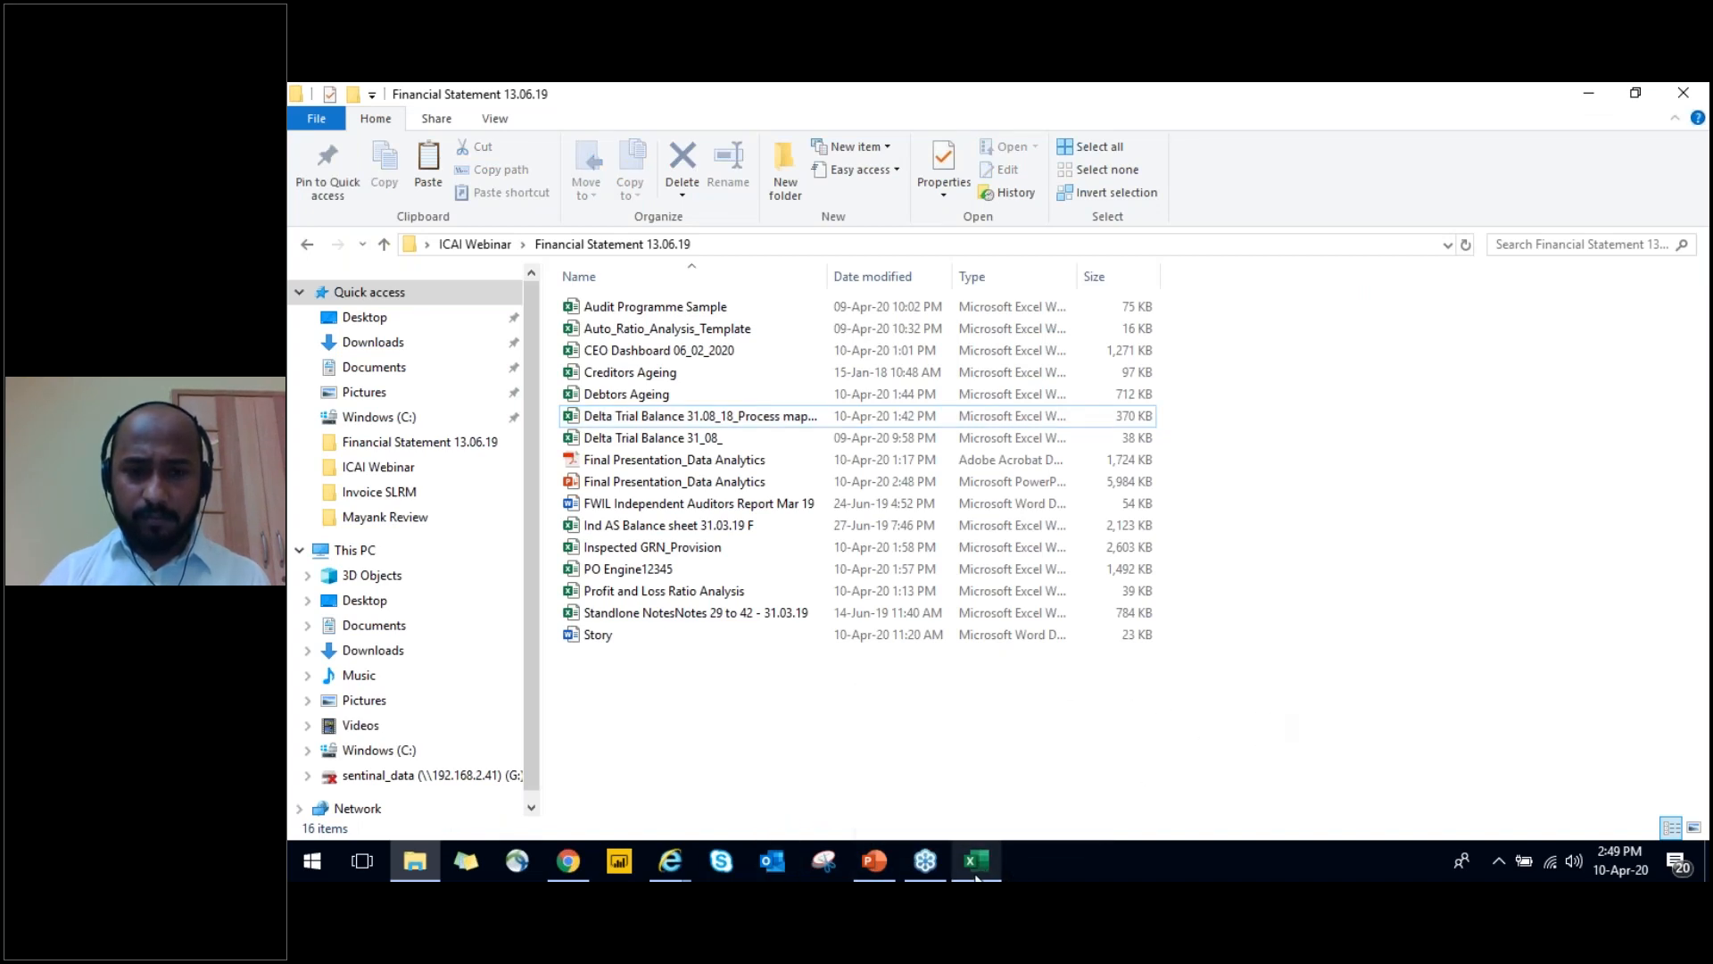
mouse_move(977, 879)
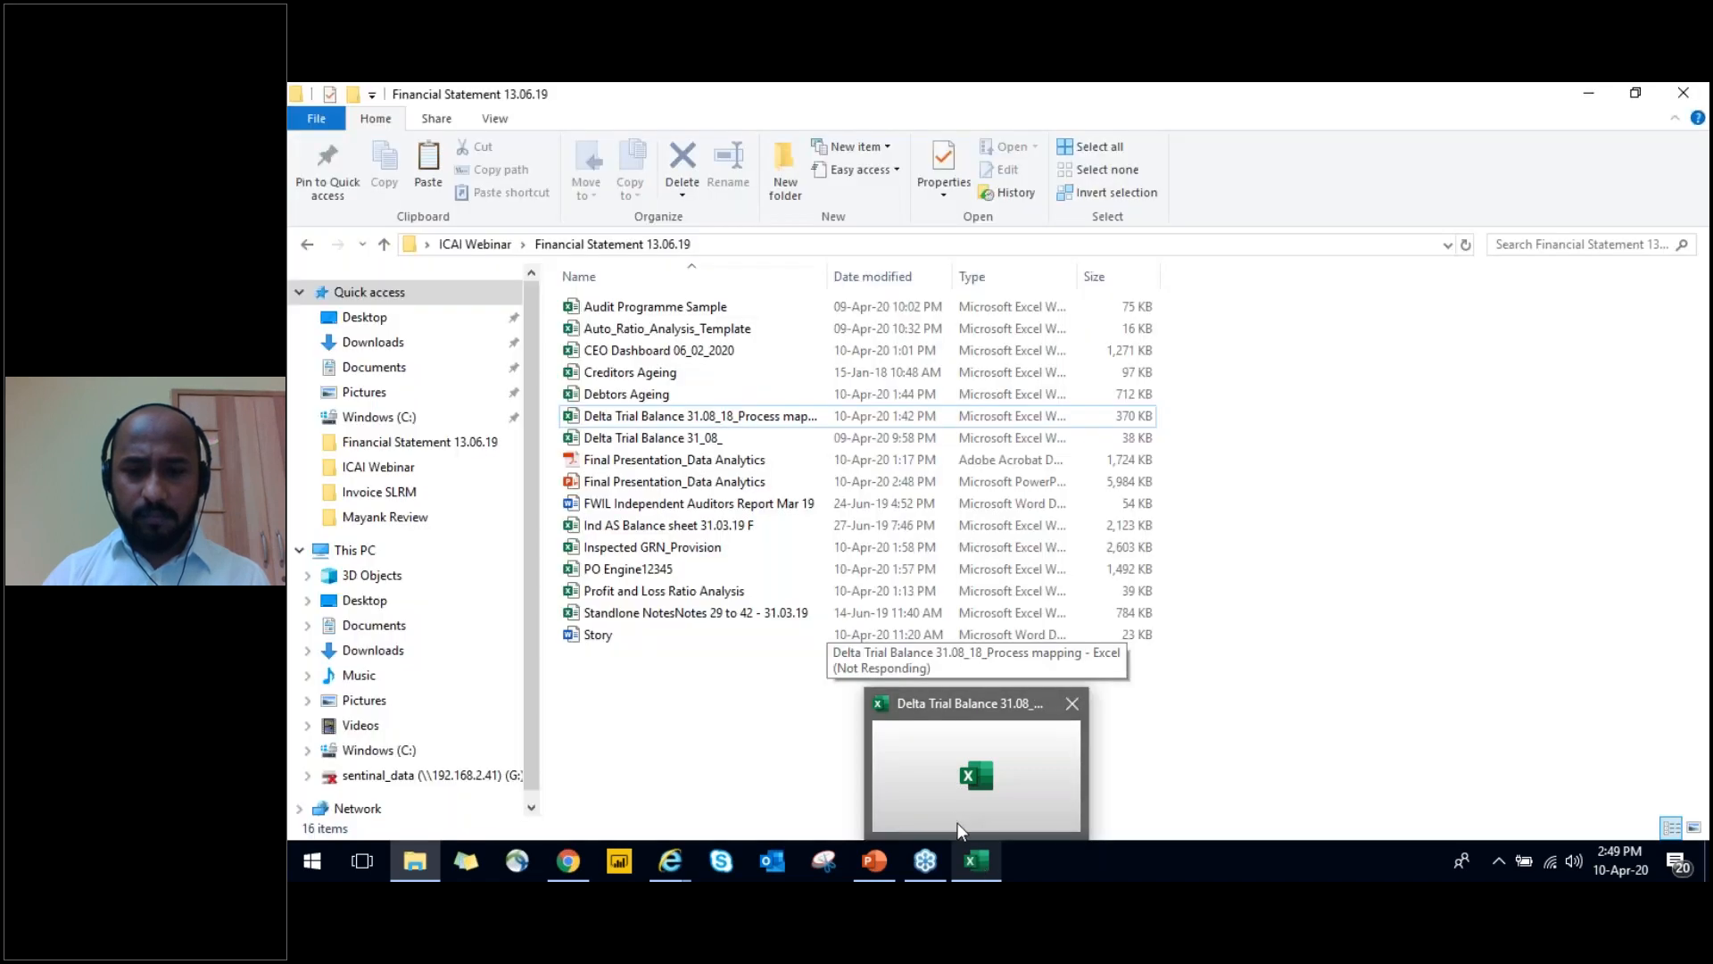
left_click(955, 818)
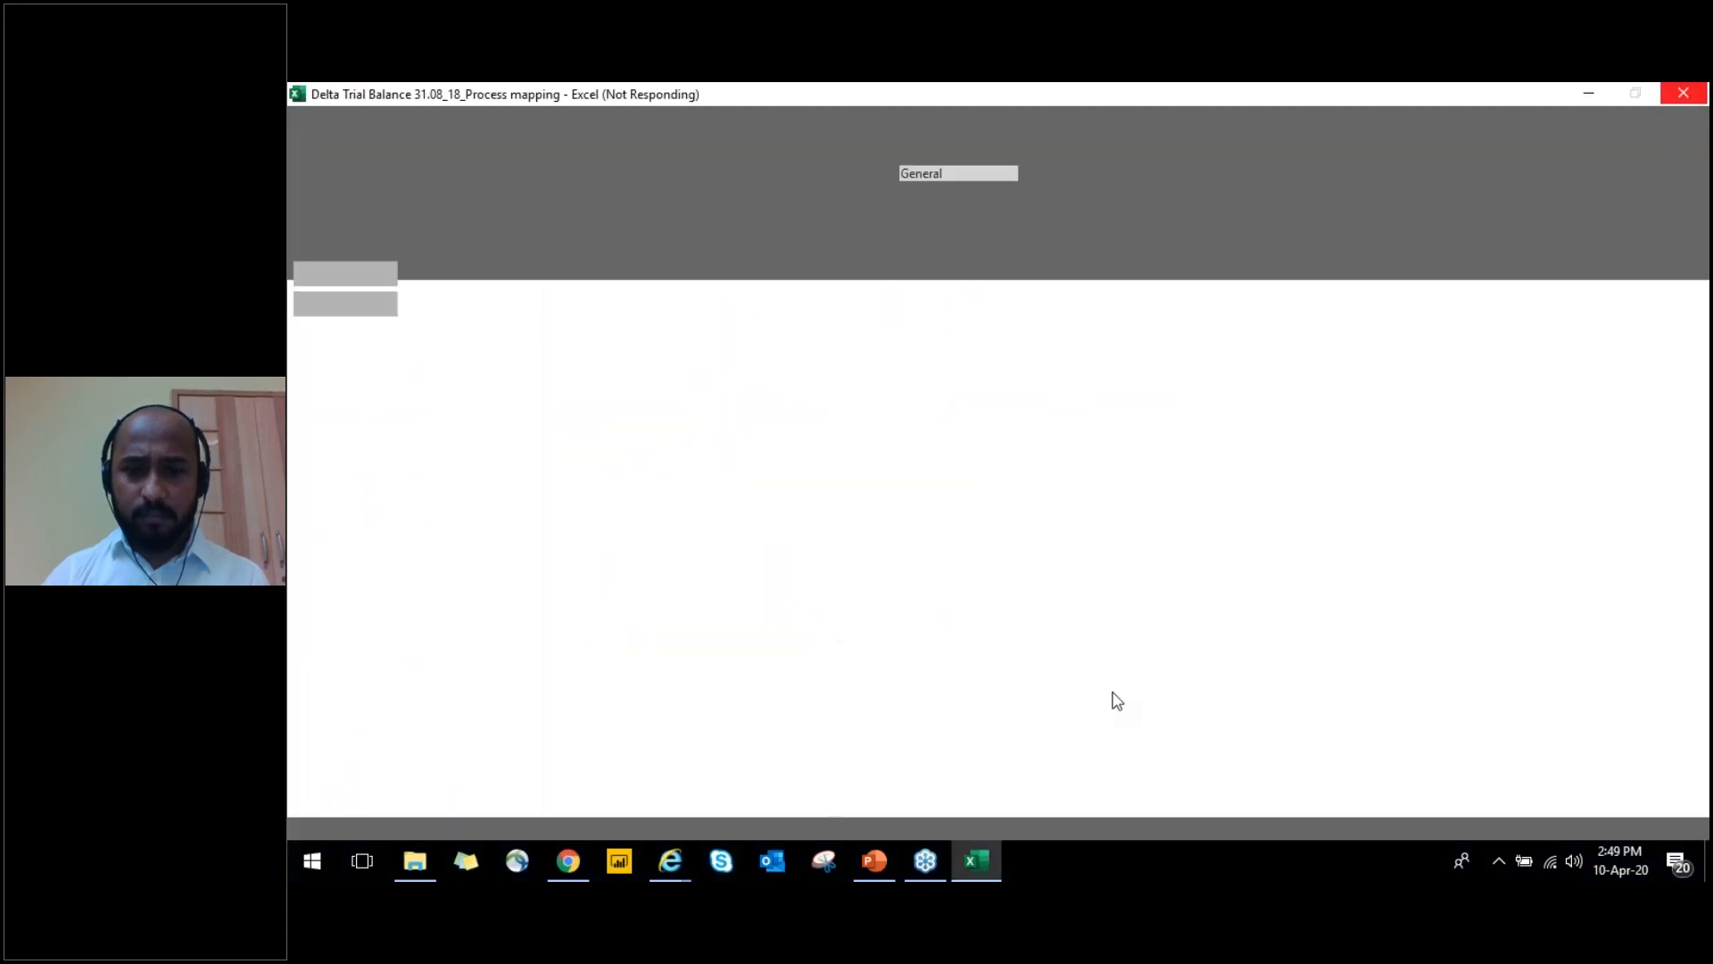
right_click(1094, 868)
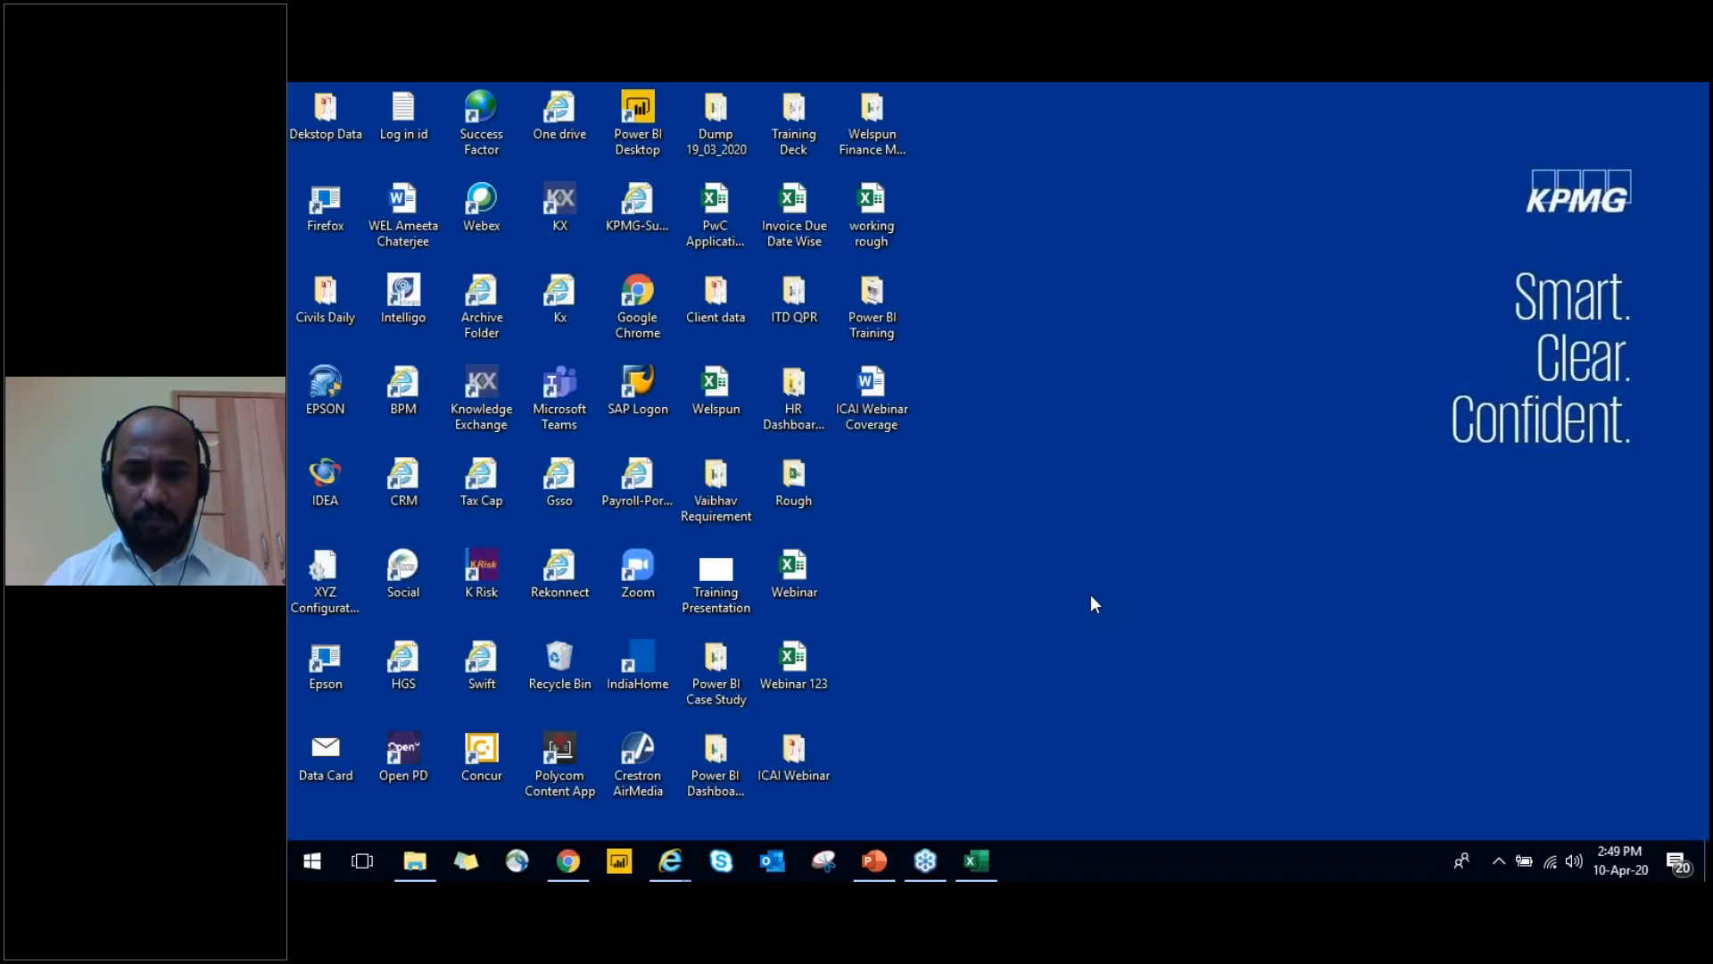
right_click(1091, 595)
key("e")
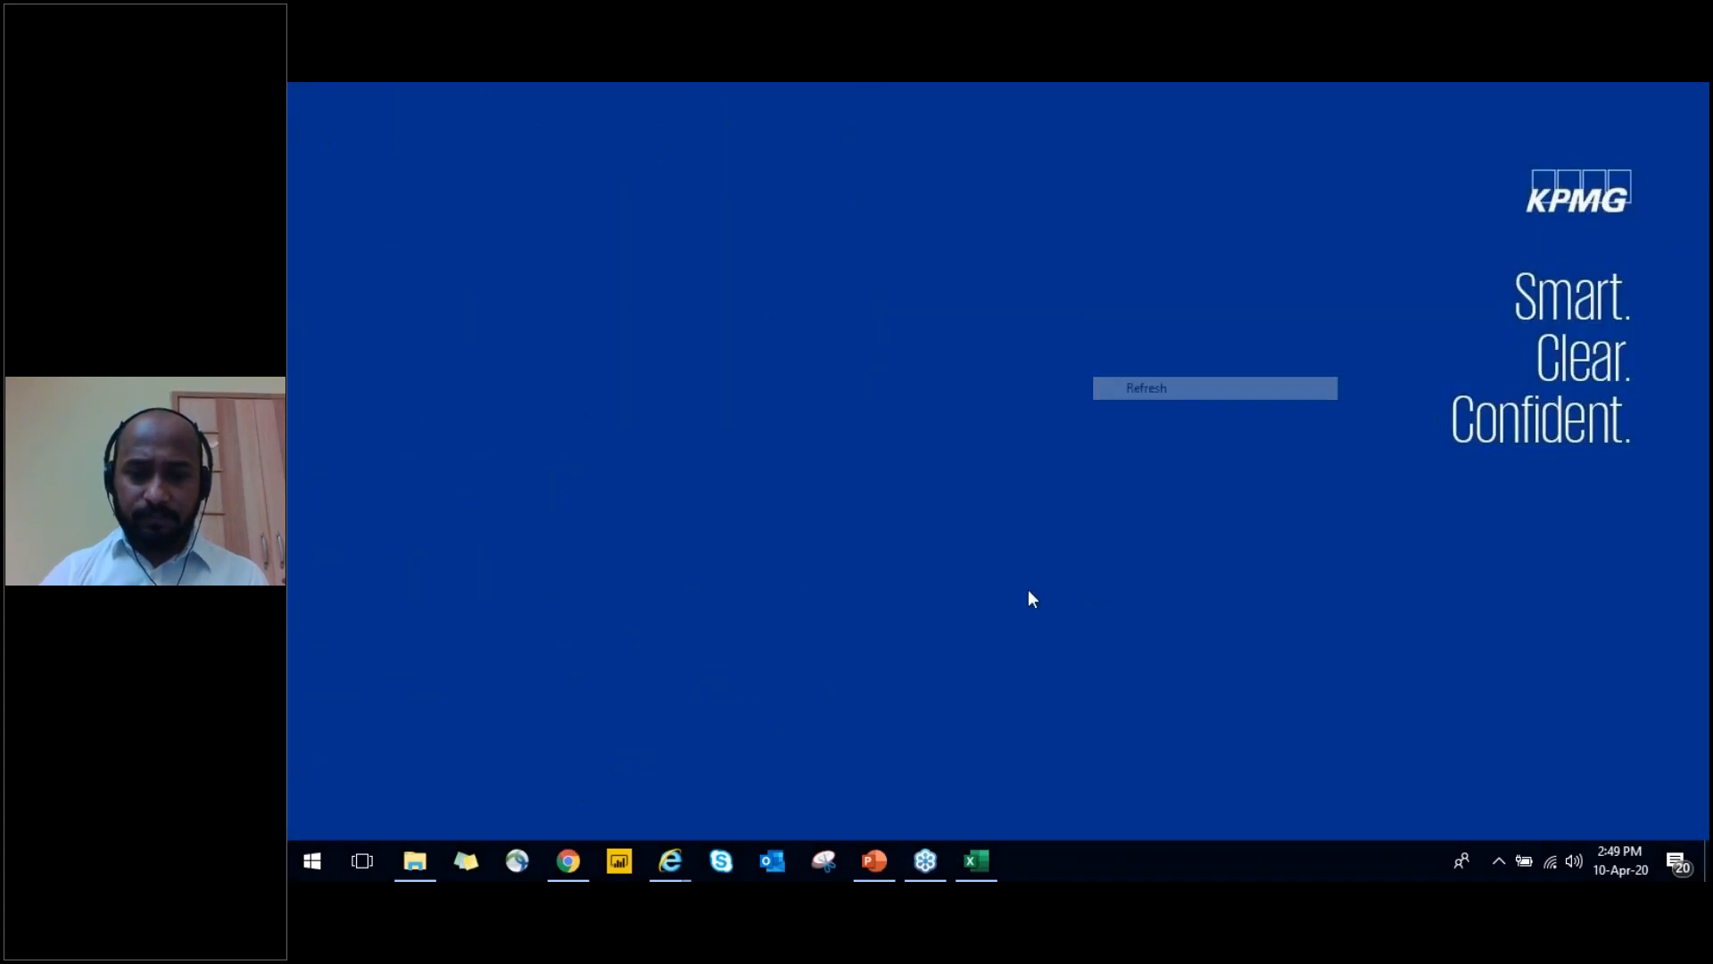
right_click(973, 846)
left_click(935, 816)
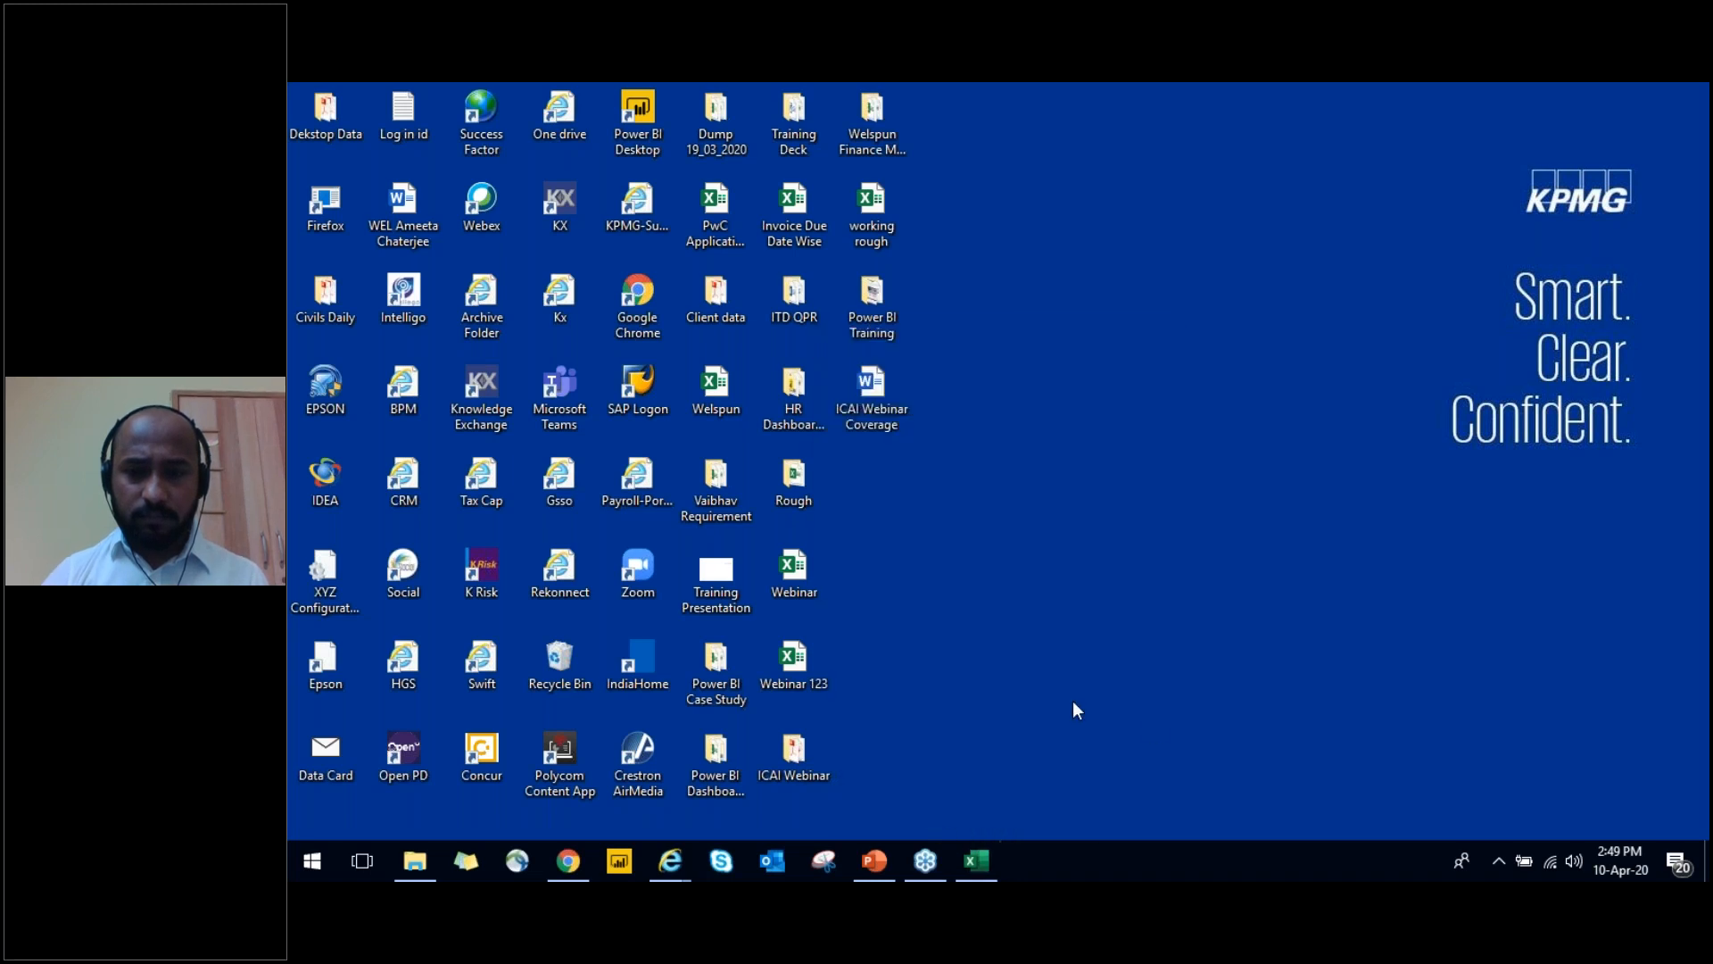
right_click(1073, 699)
left_click(1118, 498)
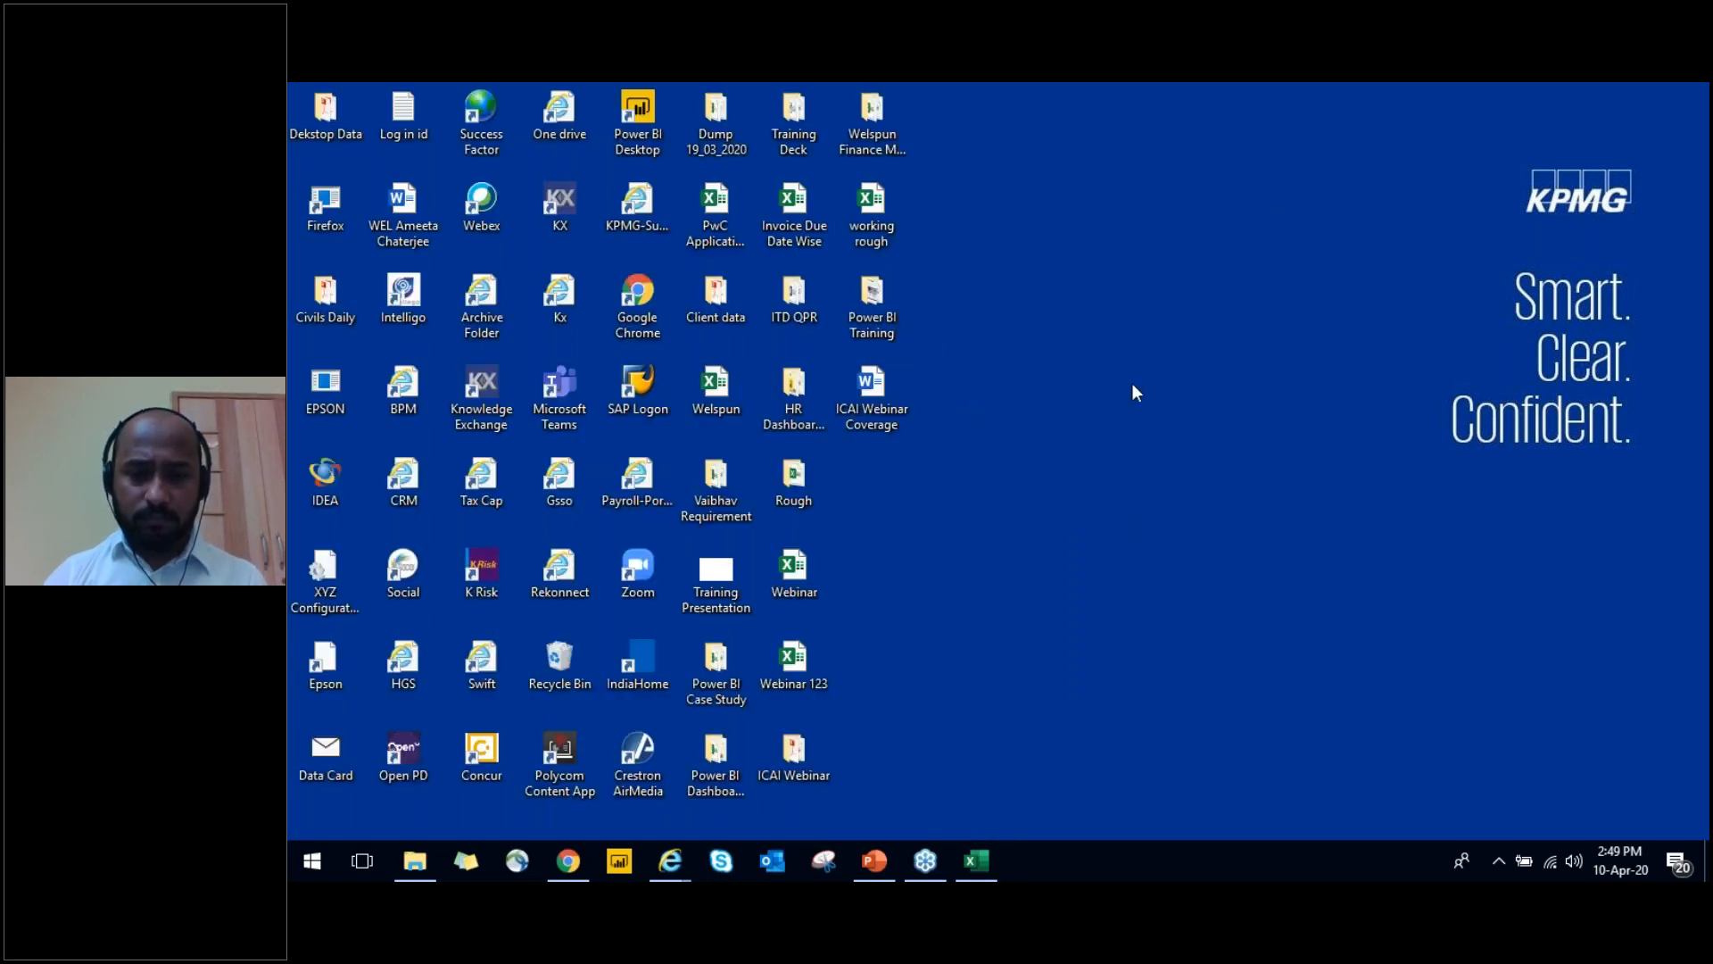
Bring back the unresponsive trial balance workbook and close the Excel program
left_click(982, 859)
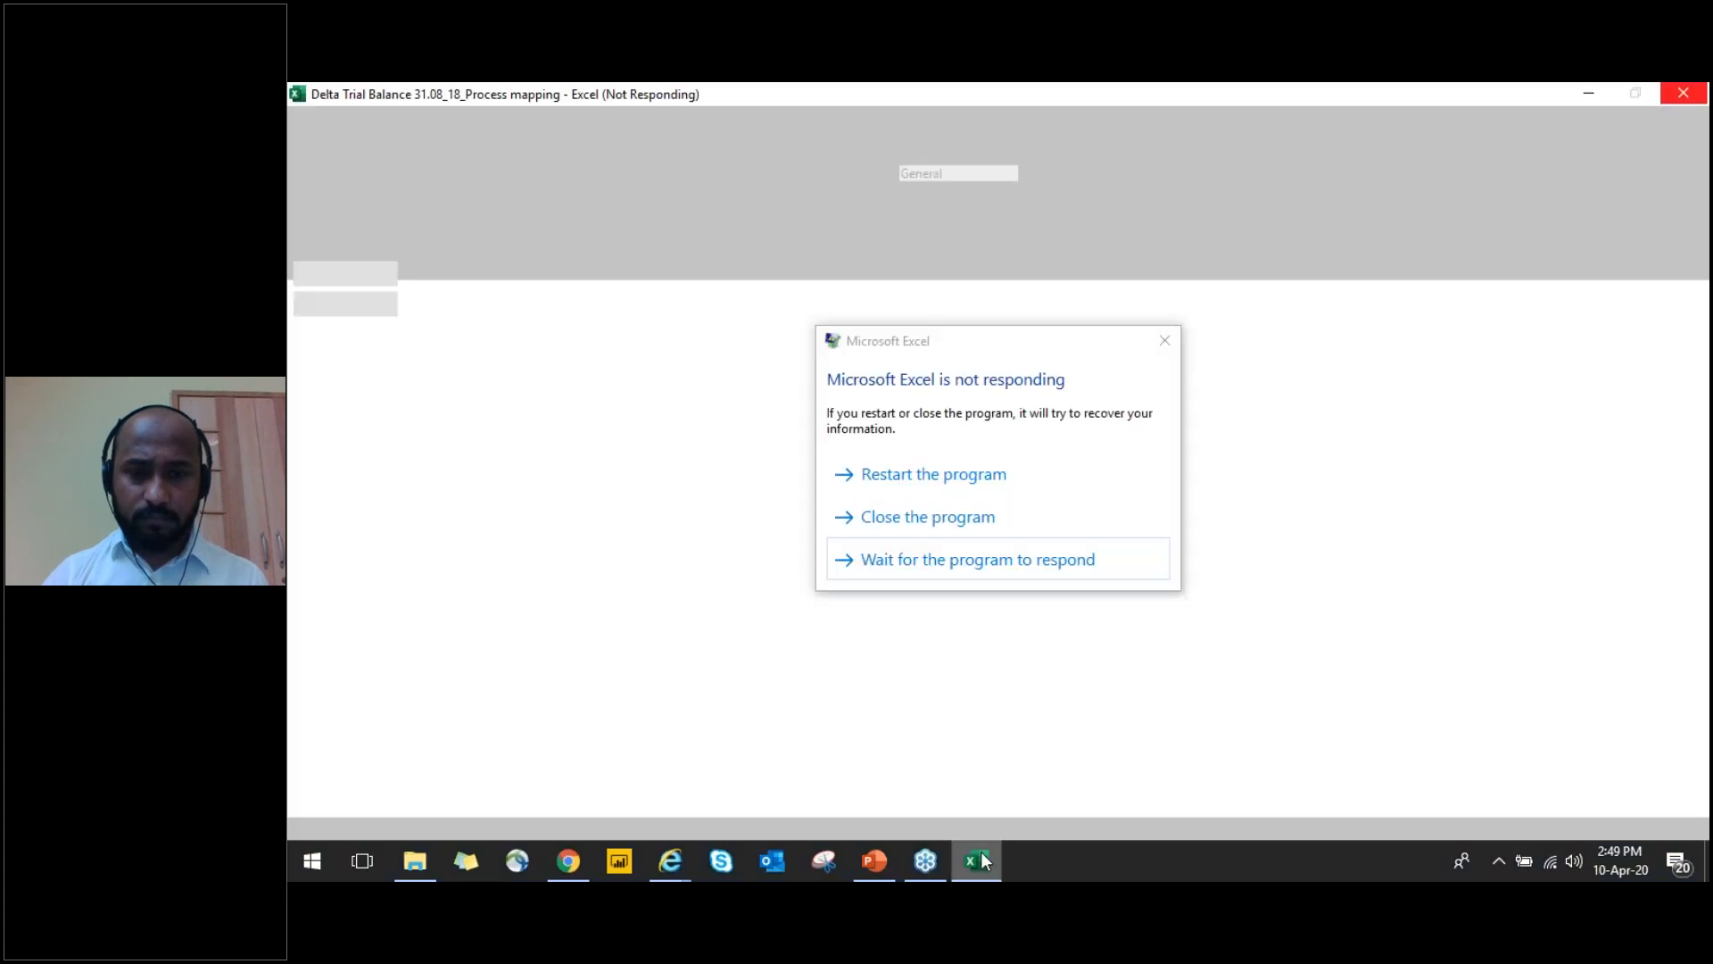
left_click(946, 518)
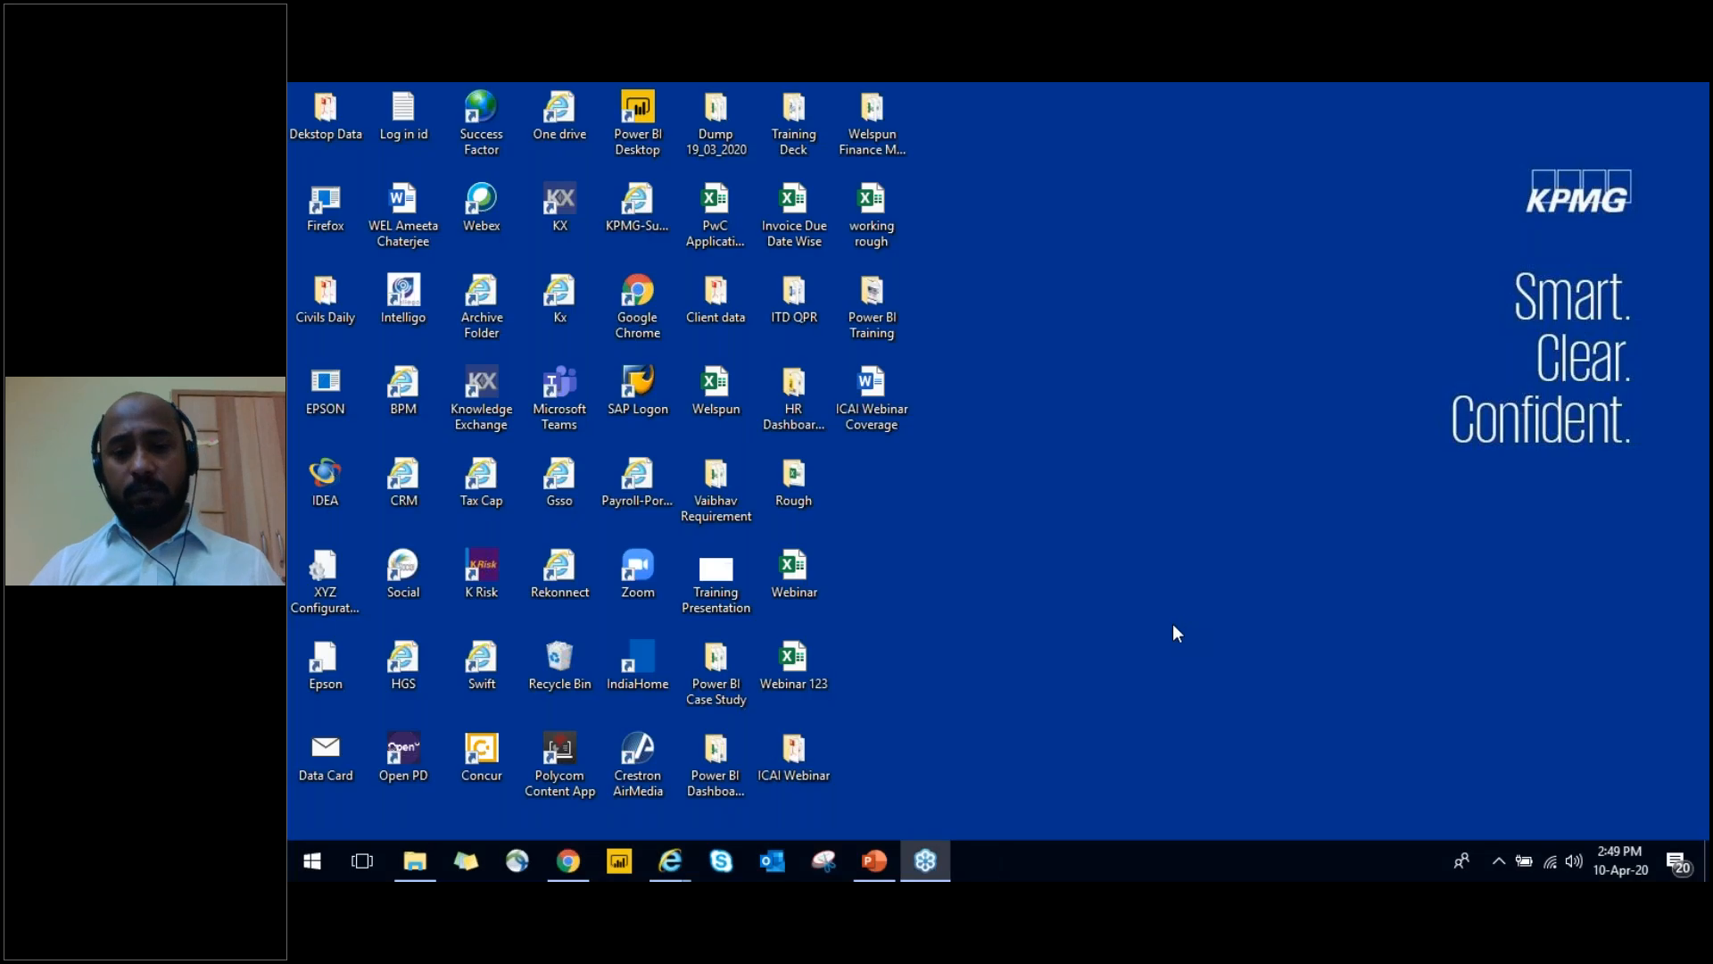
right_click(1173, 624)
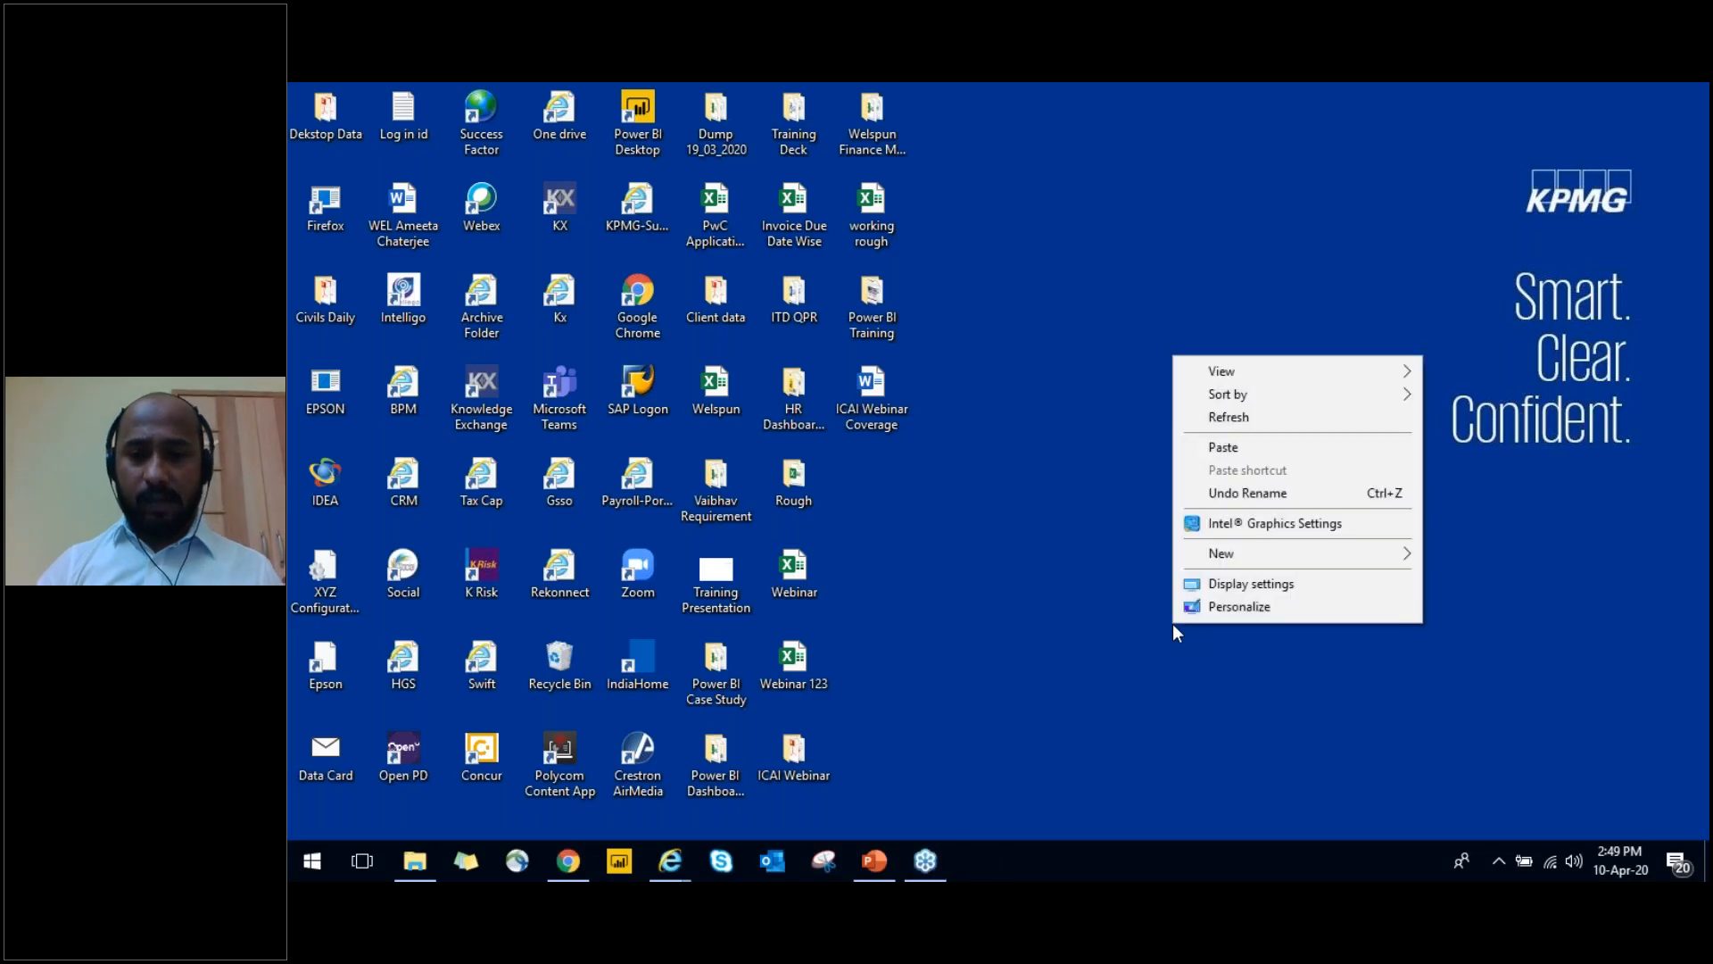
left_click(1247, 420)
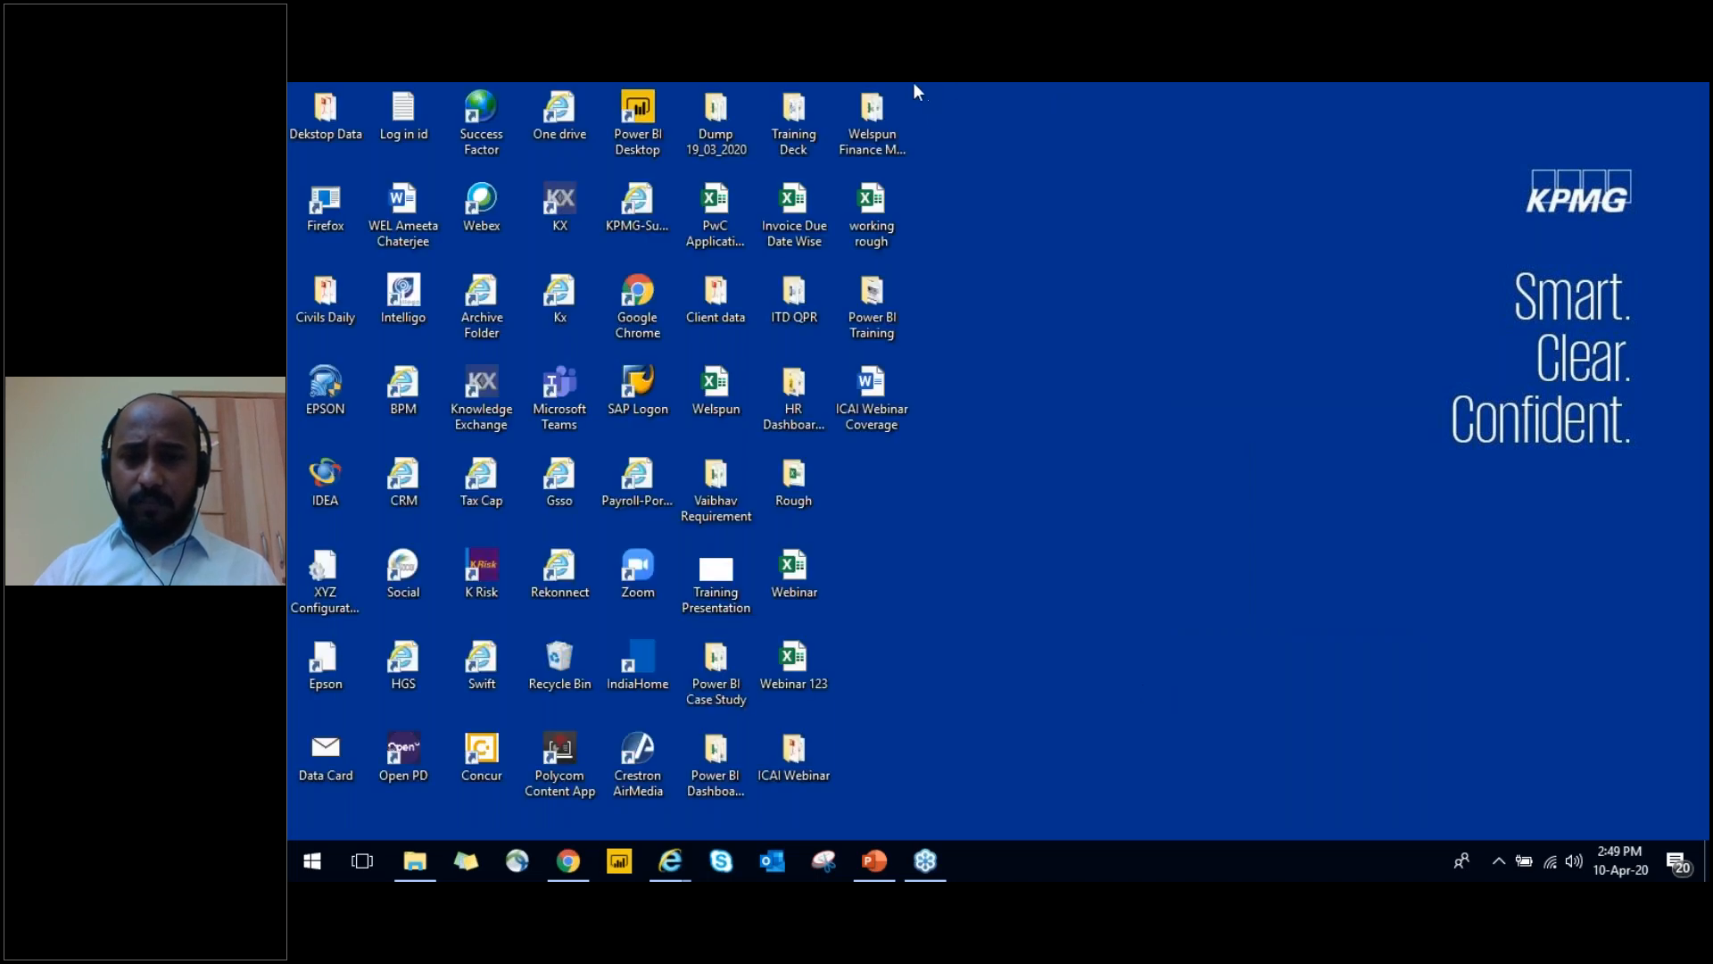
right_click(1046, 305)
left_click(1101, 371)
right_click(1101, 371)
left_click(1166, 435)
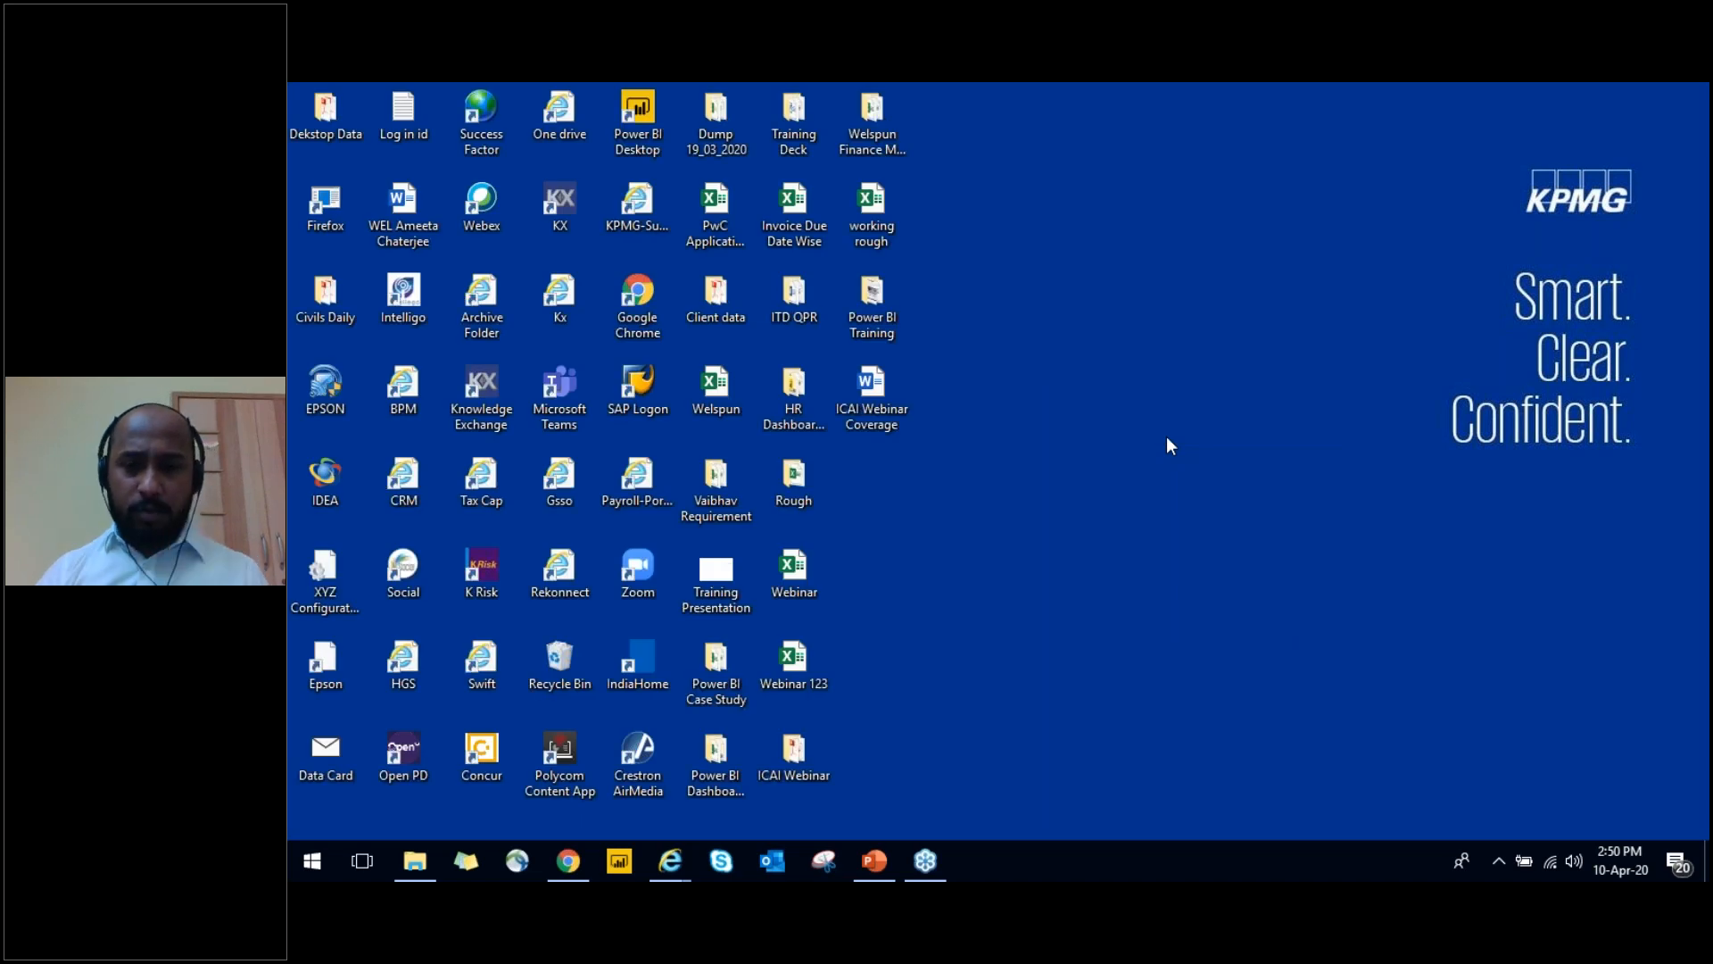
right_click(1165, 436)
left_click(1220, 495)
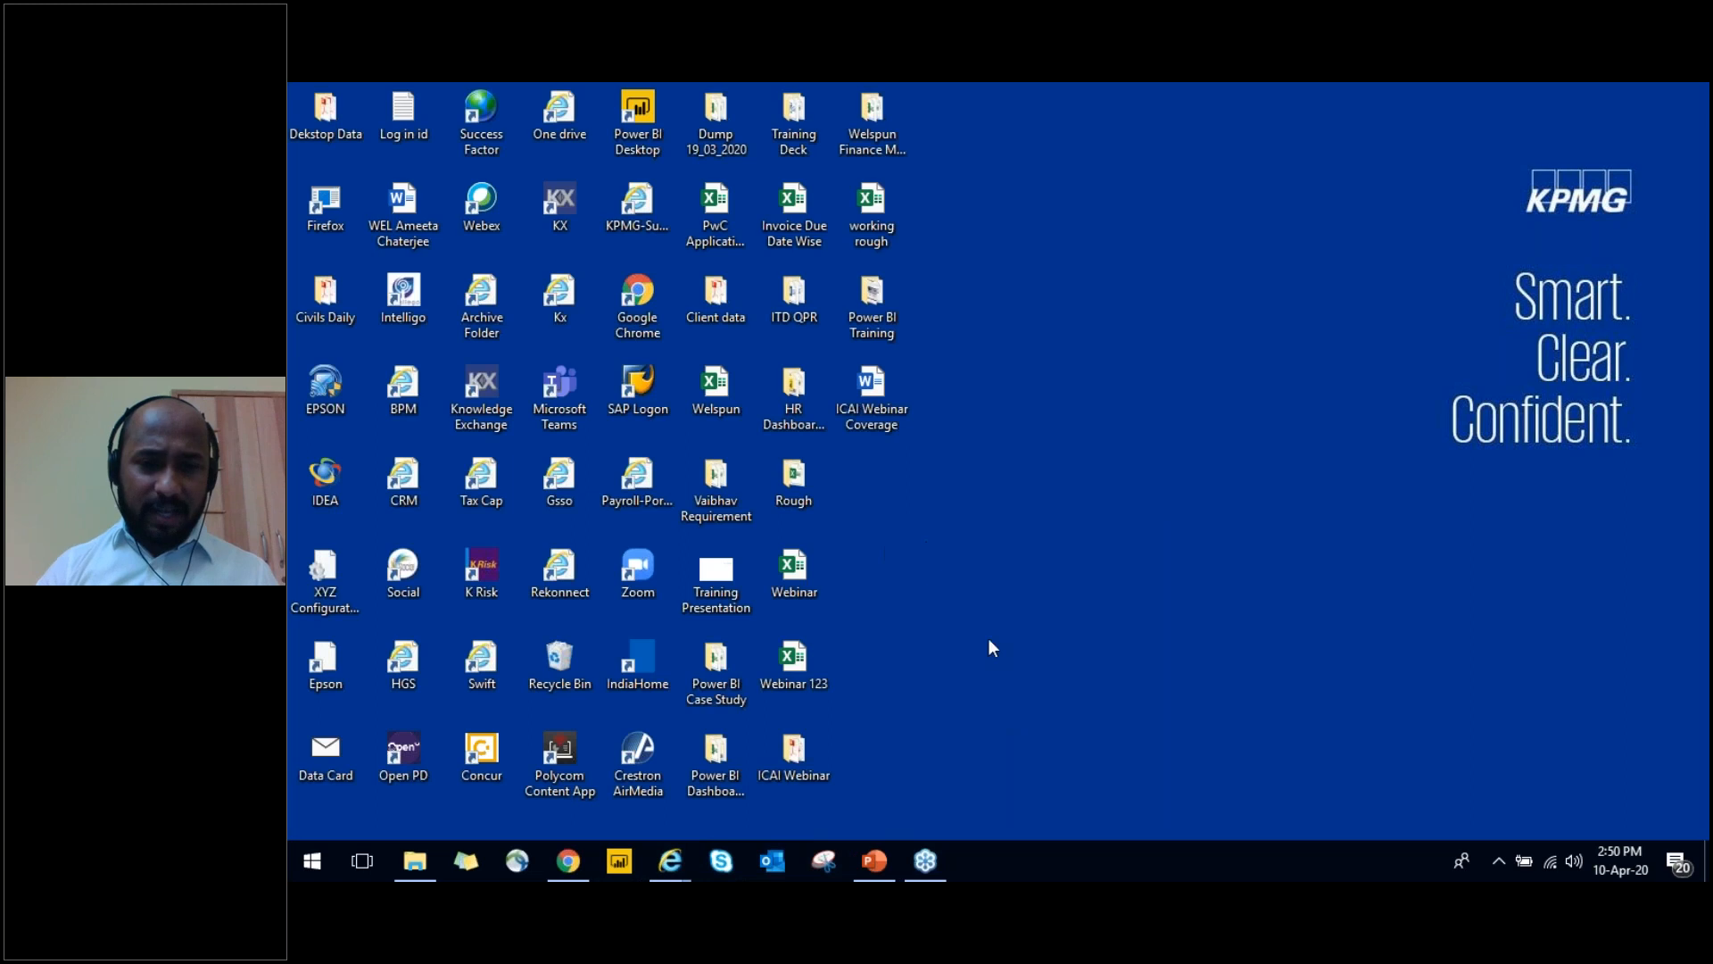
right_click(1068, 587)
left_click(1134, 382)
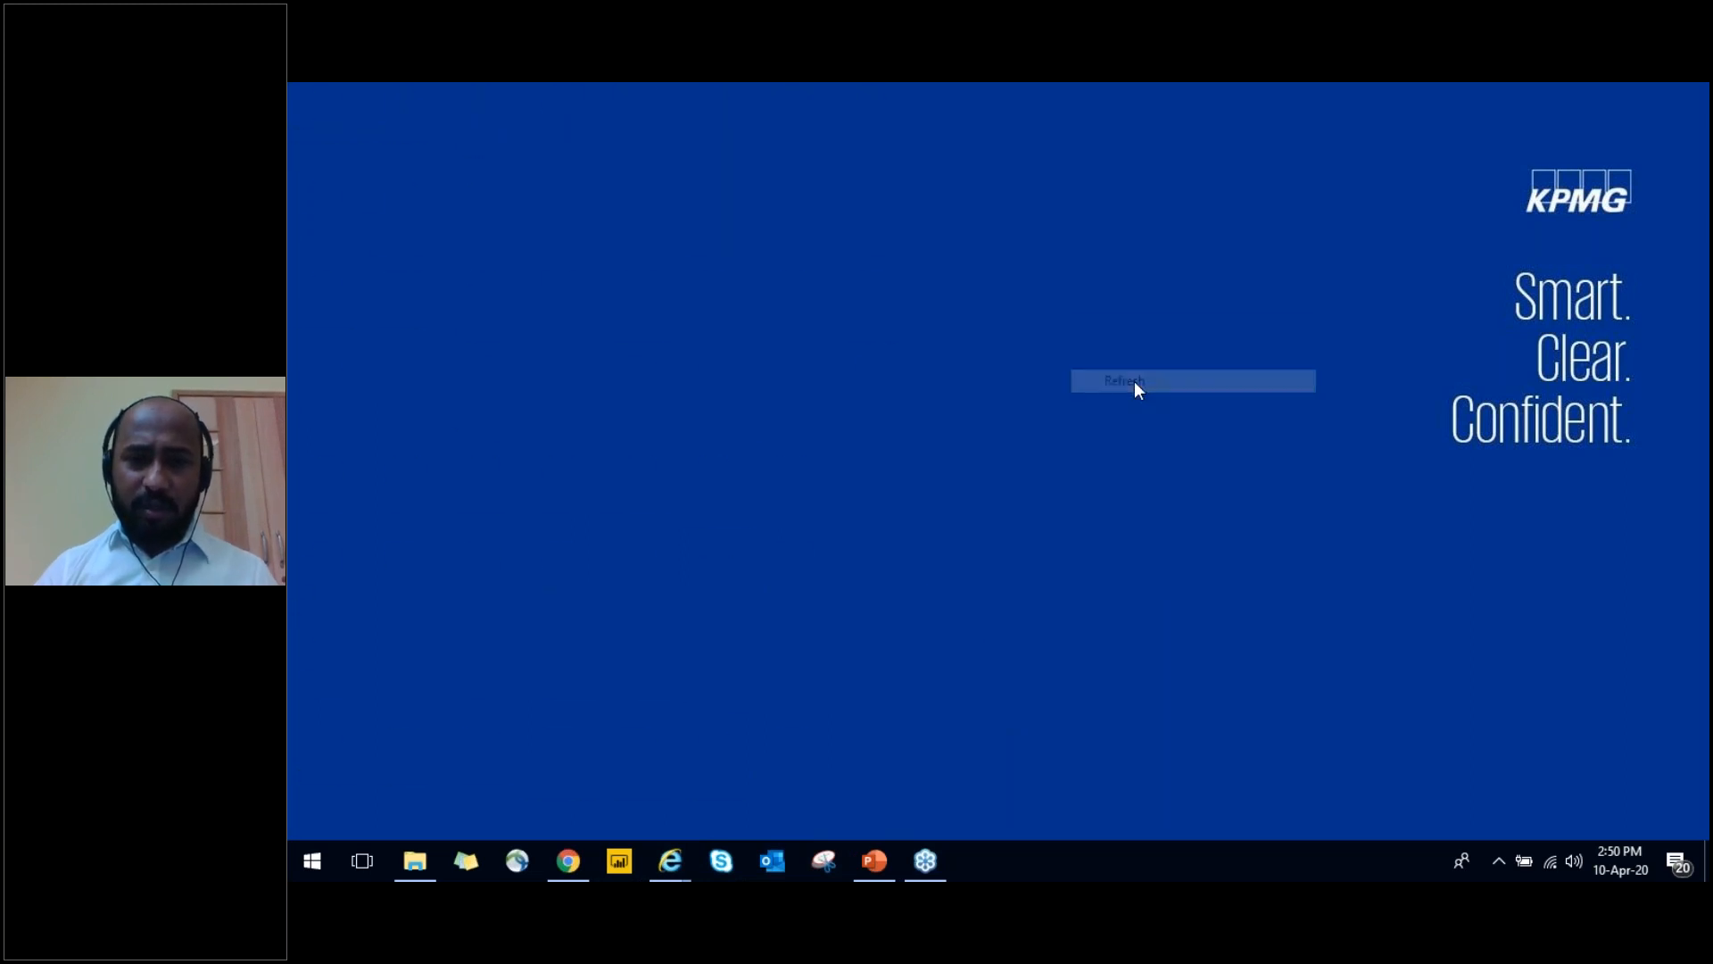
double_click(879, 308)
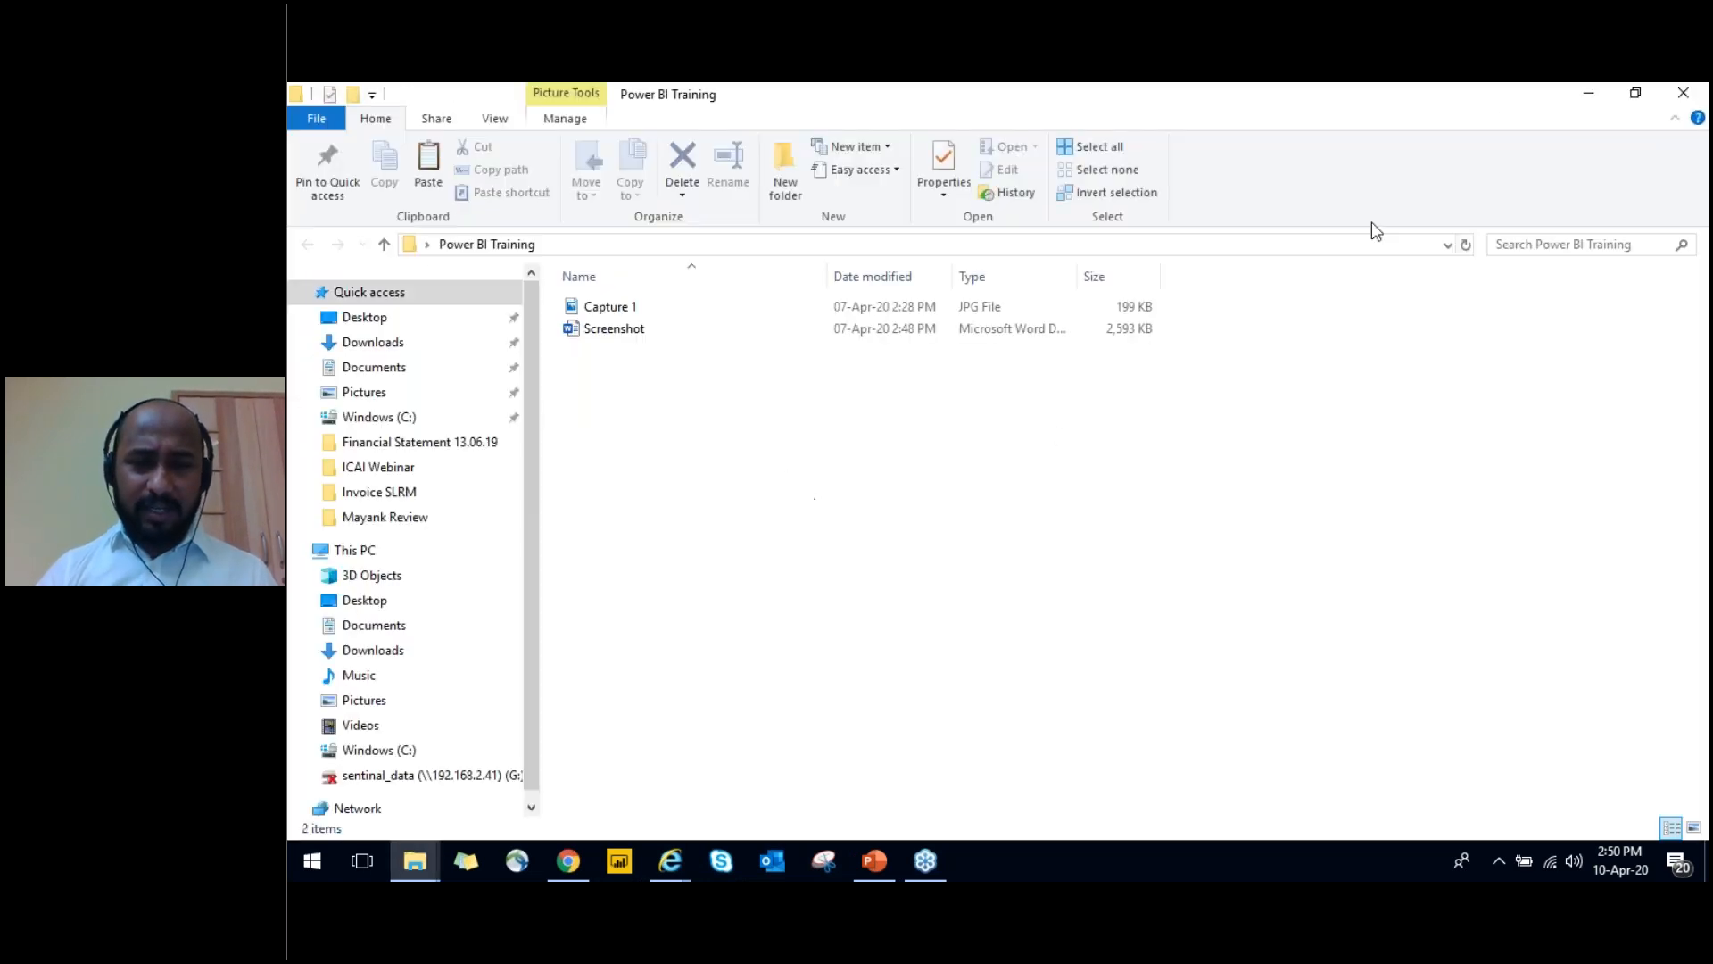
left_click(1588, 92)
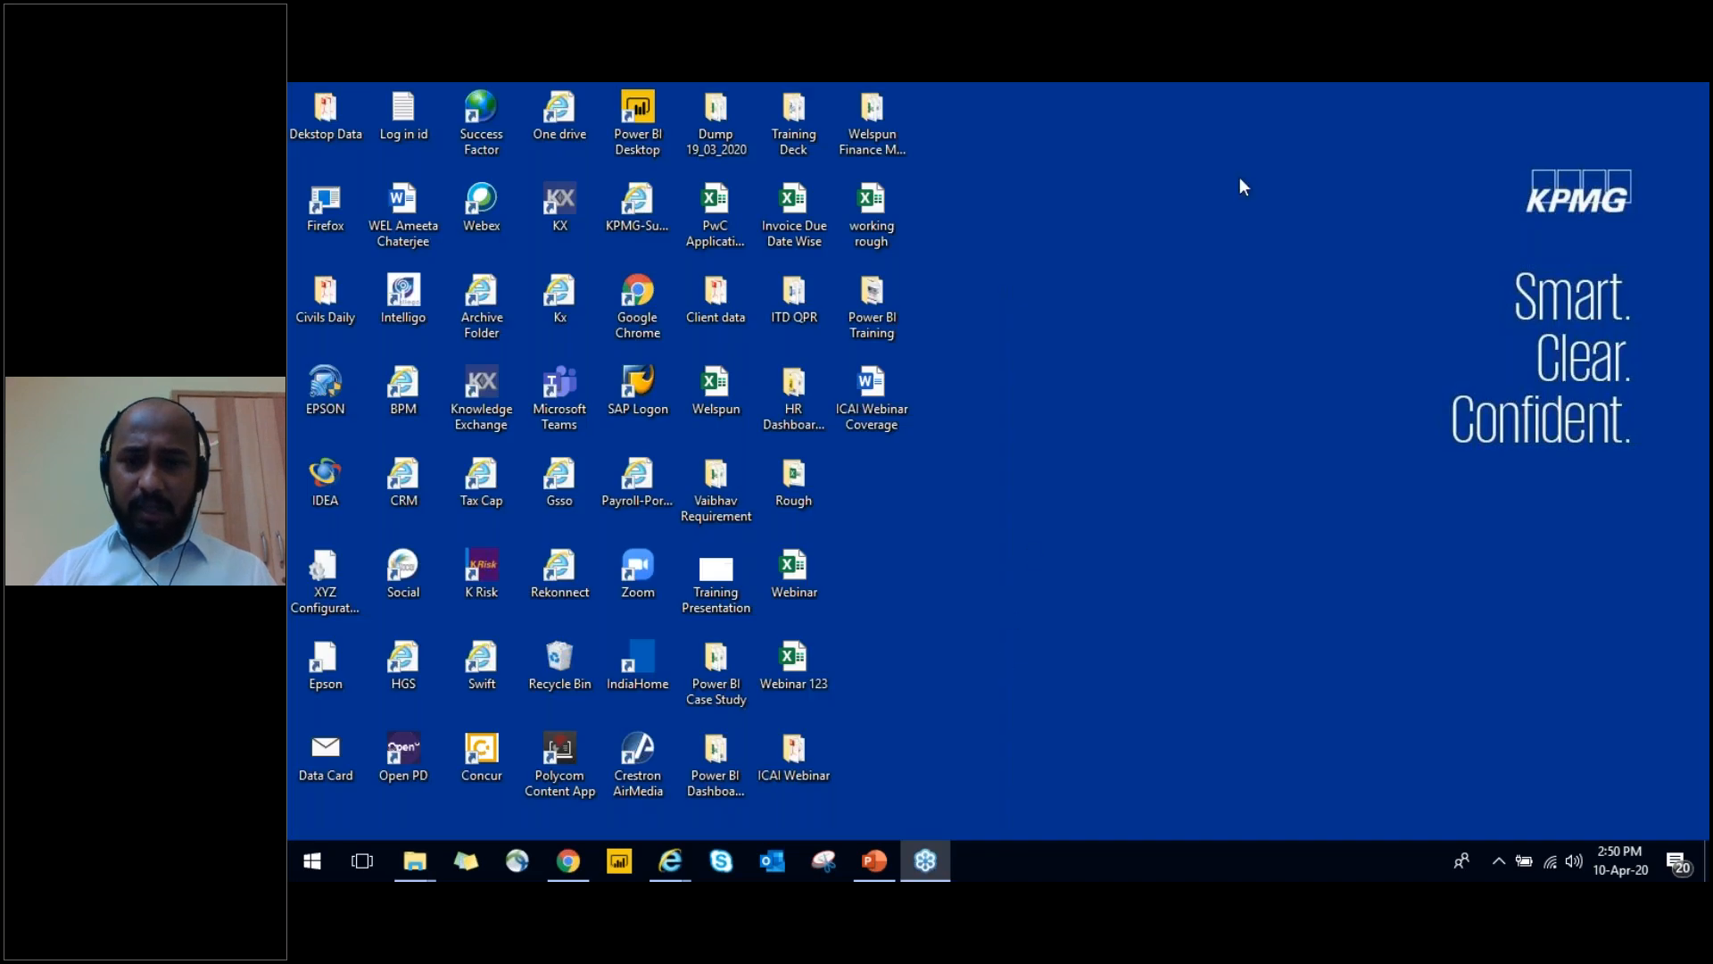
right_click(1063, 343)
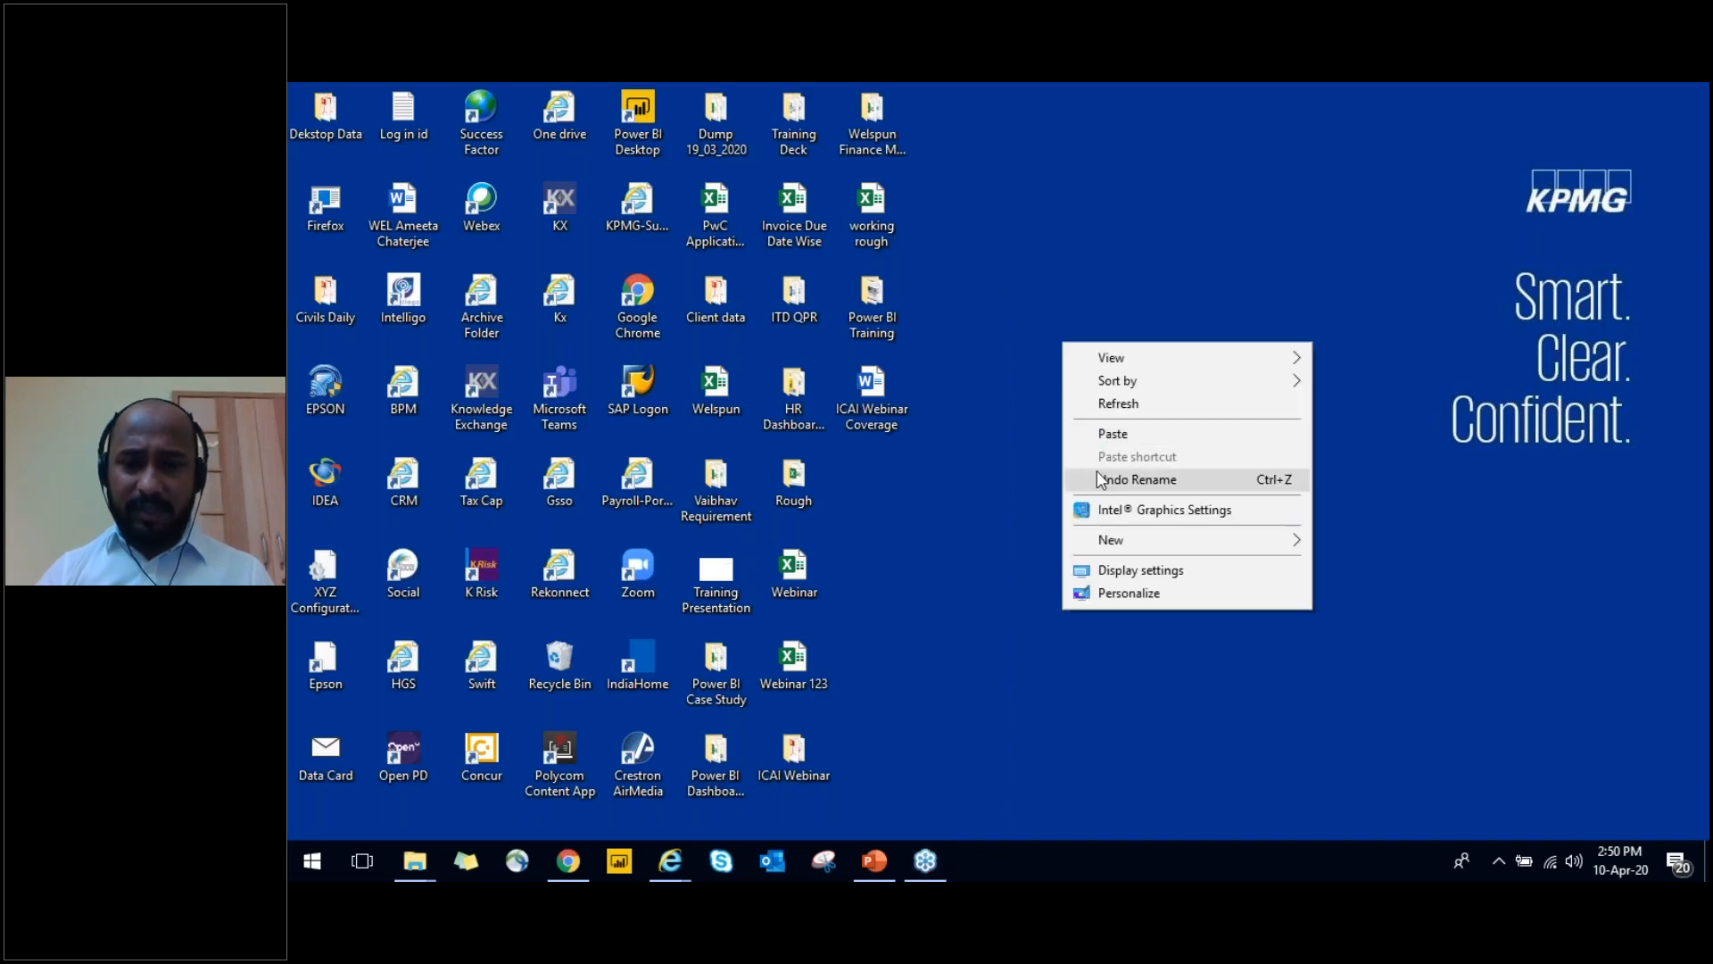
left_click(1096, 409)
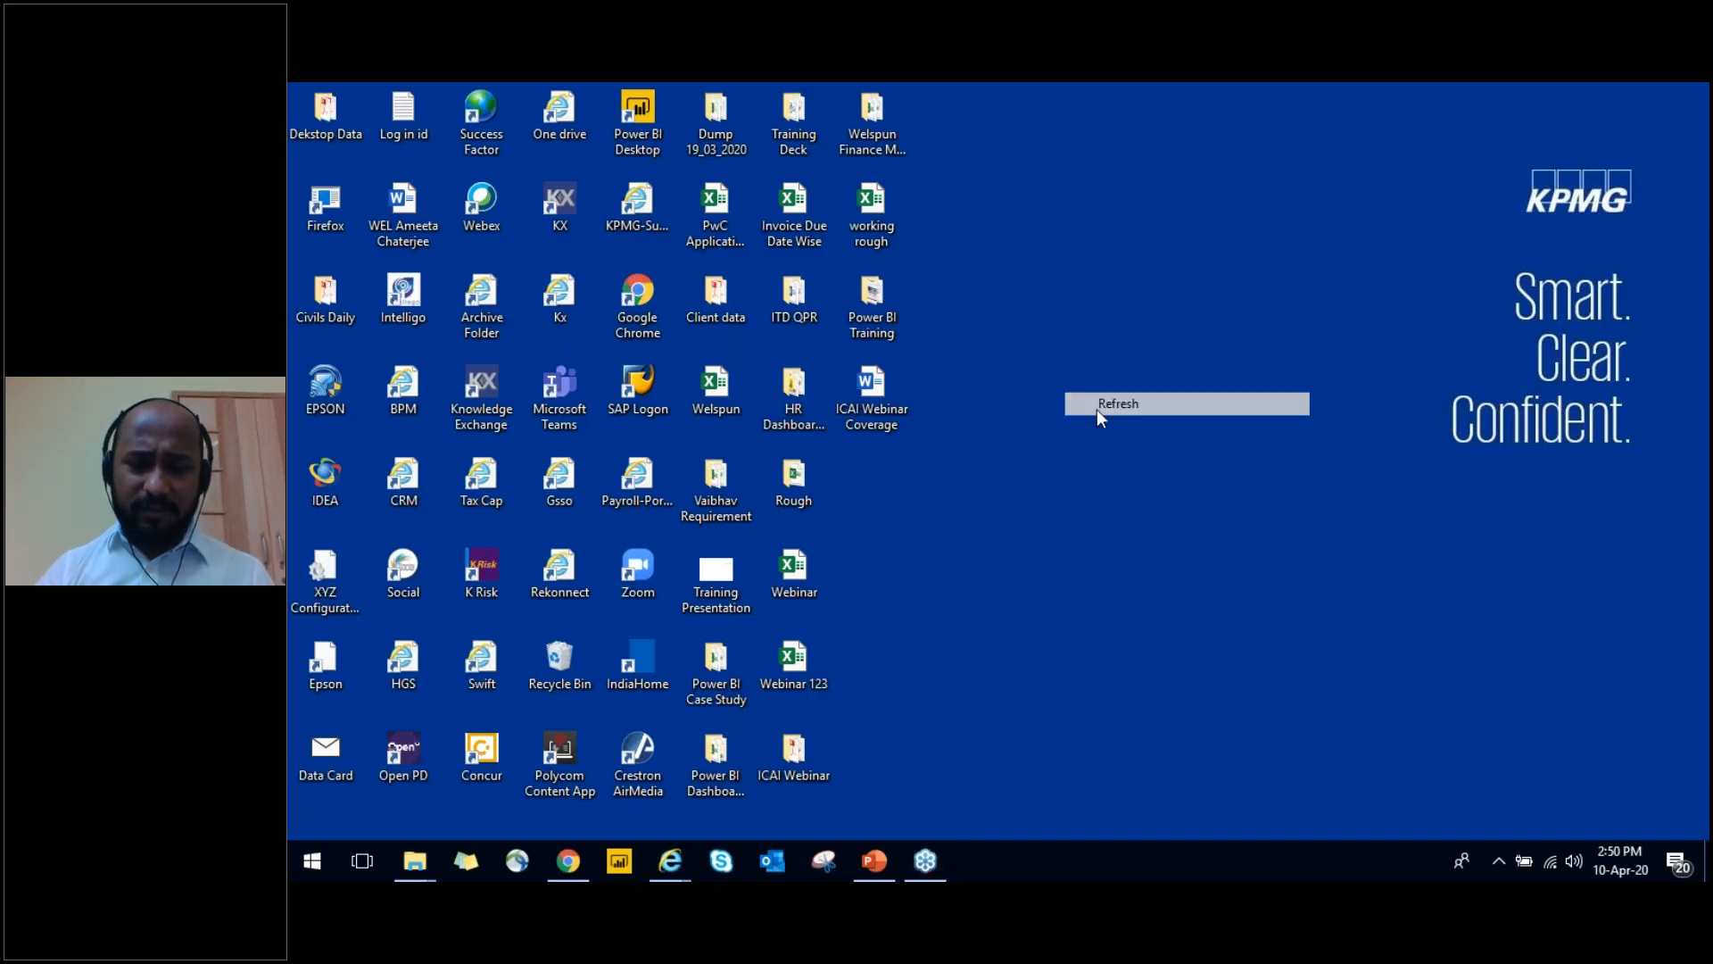
right_click(1133, 705)
left_click(1178, 500)
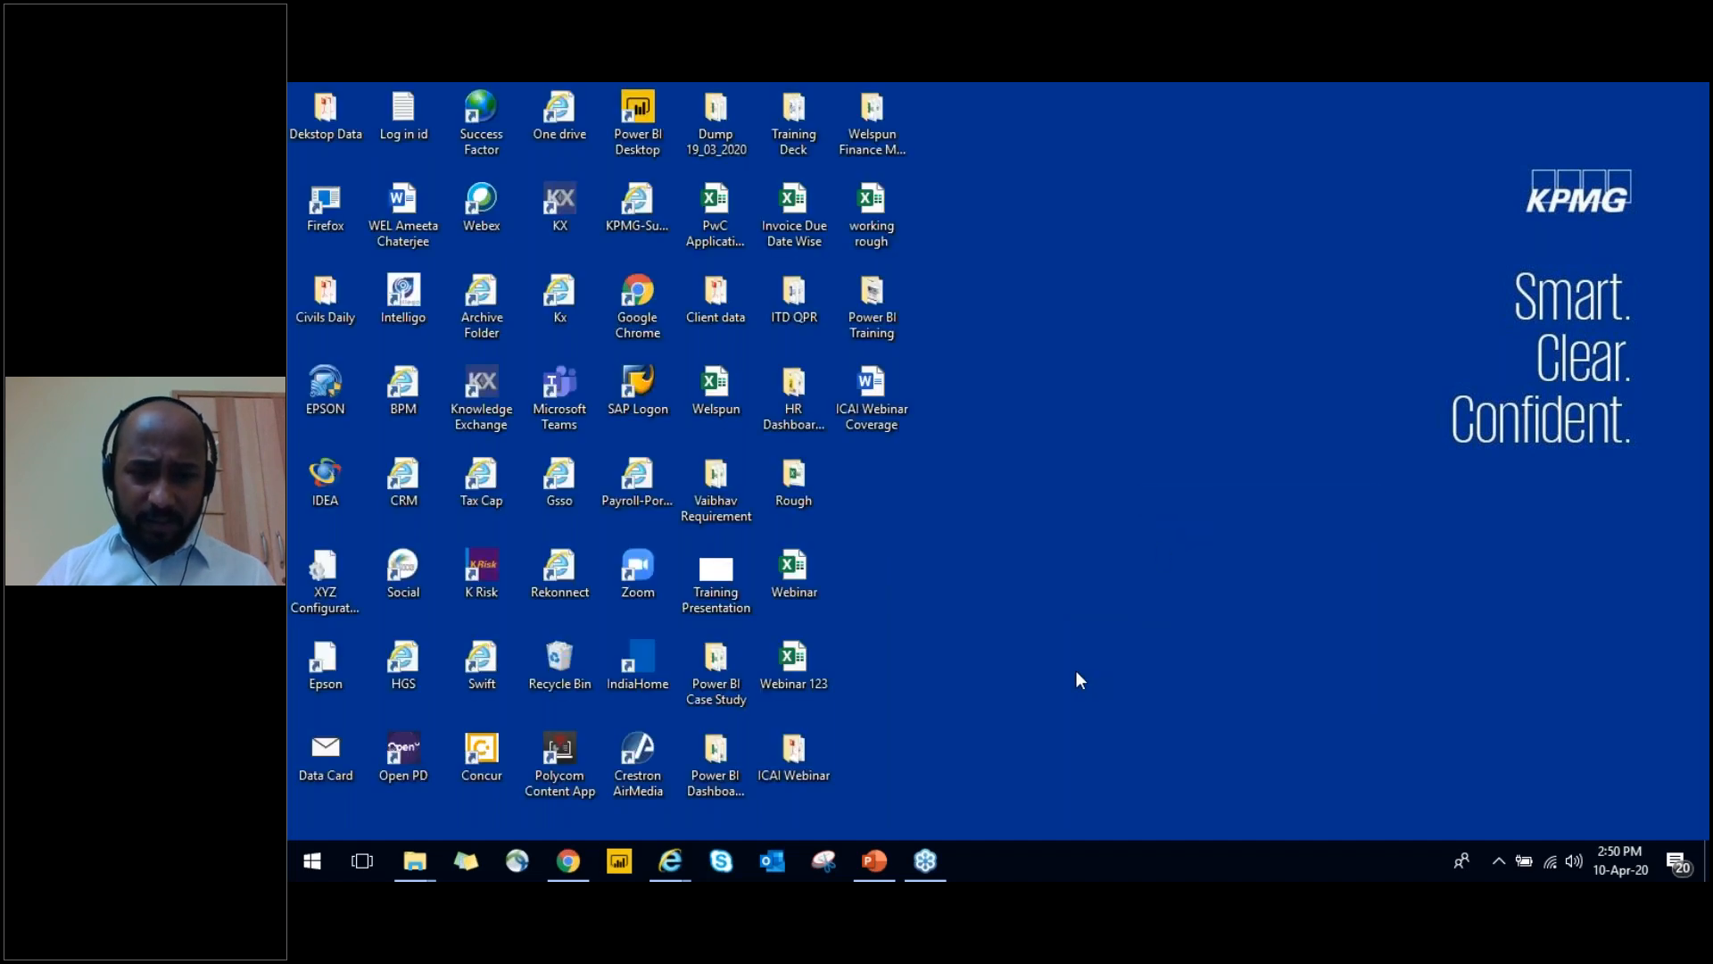
key("F5")
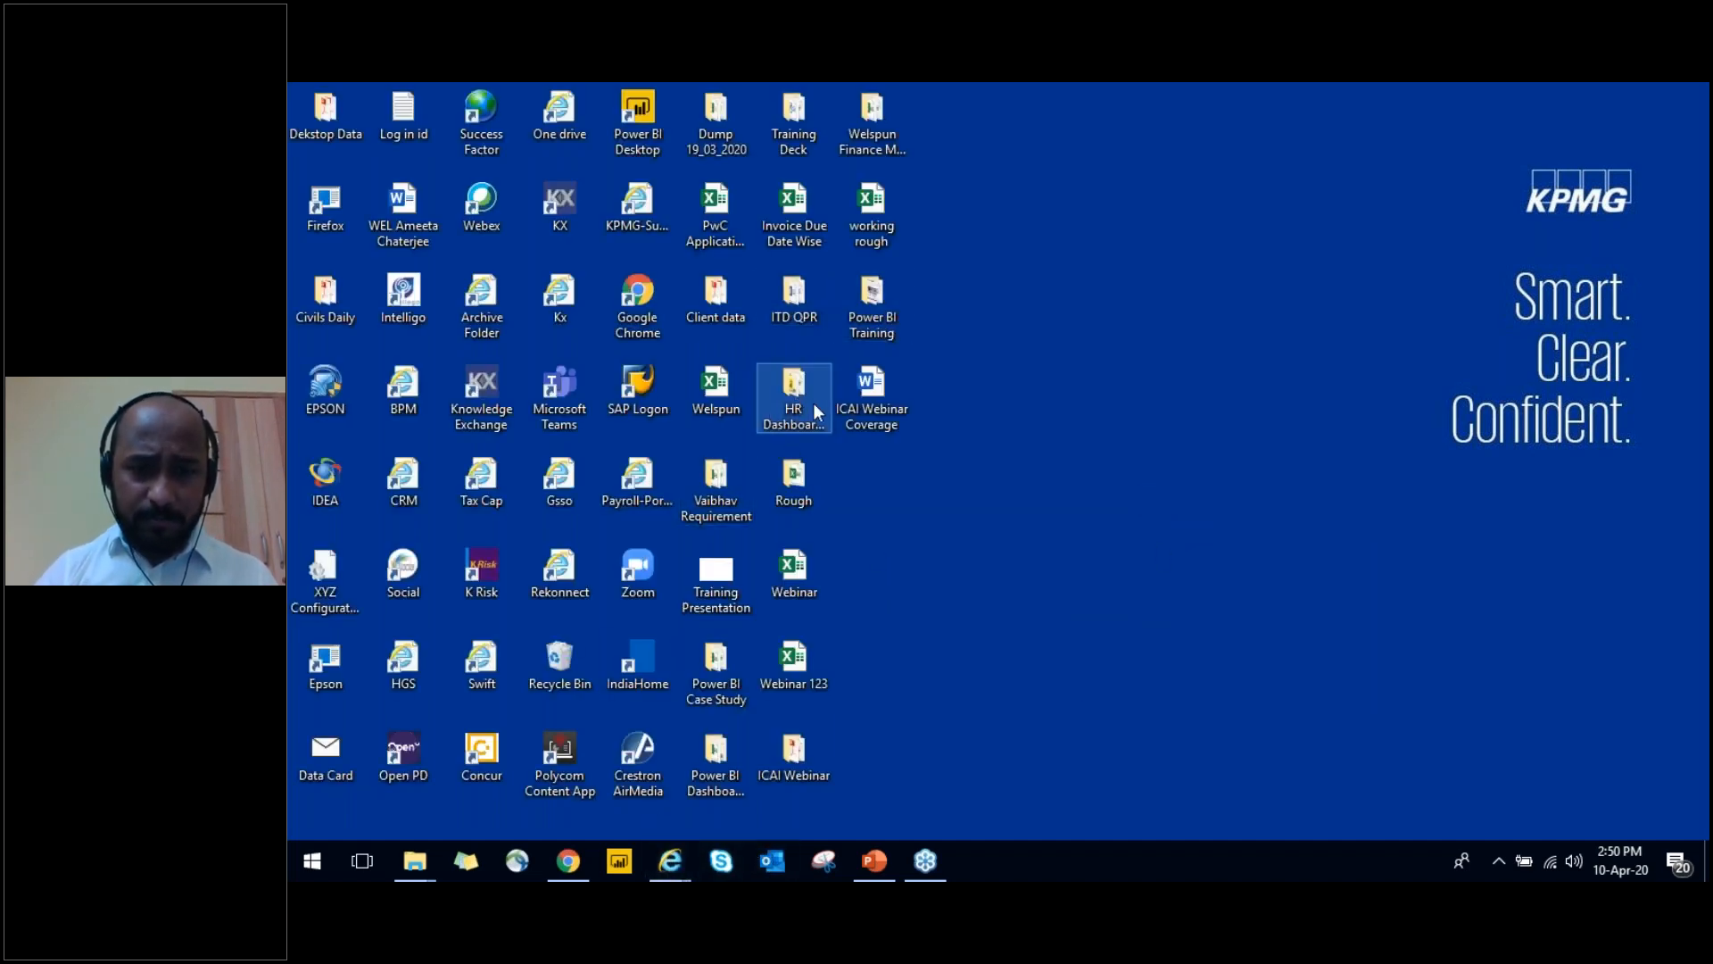
Open the ICAI Webinar folder on the desktop, refresh it, and enter its Financial Statement 13.06.19 subfolder
double_click(796, 774)
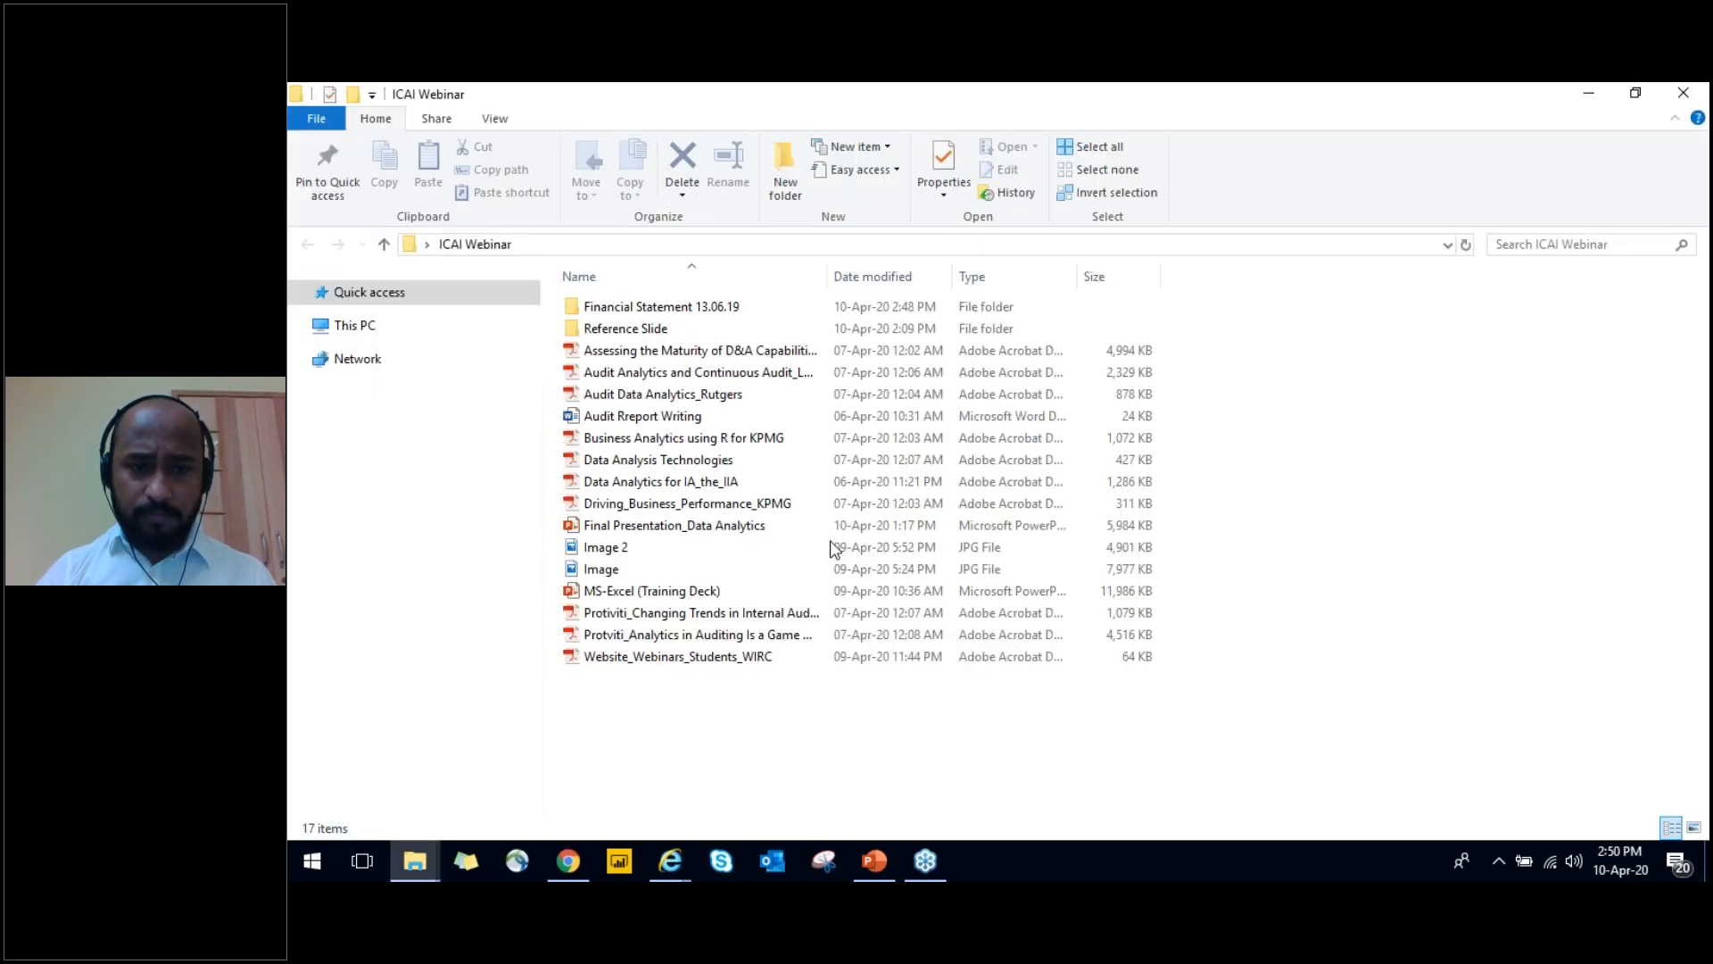
right_click(1229, 514)
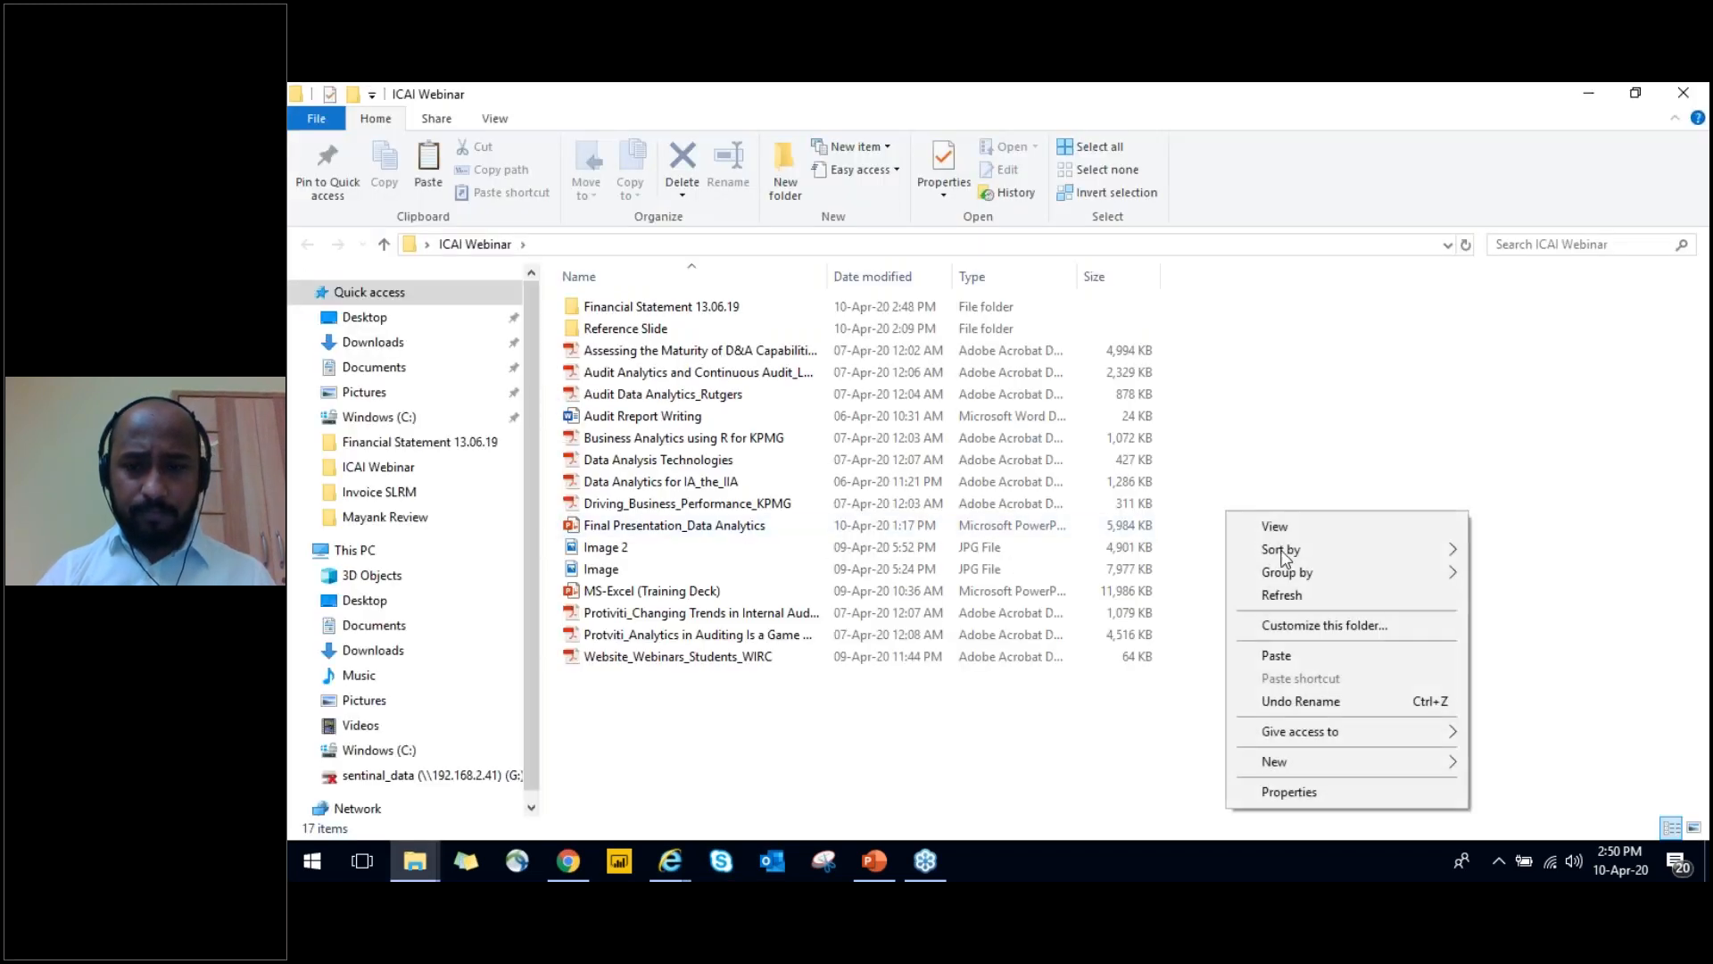
left_click(1282, 595)
left_click(1027, 306)
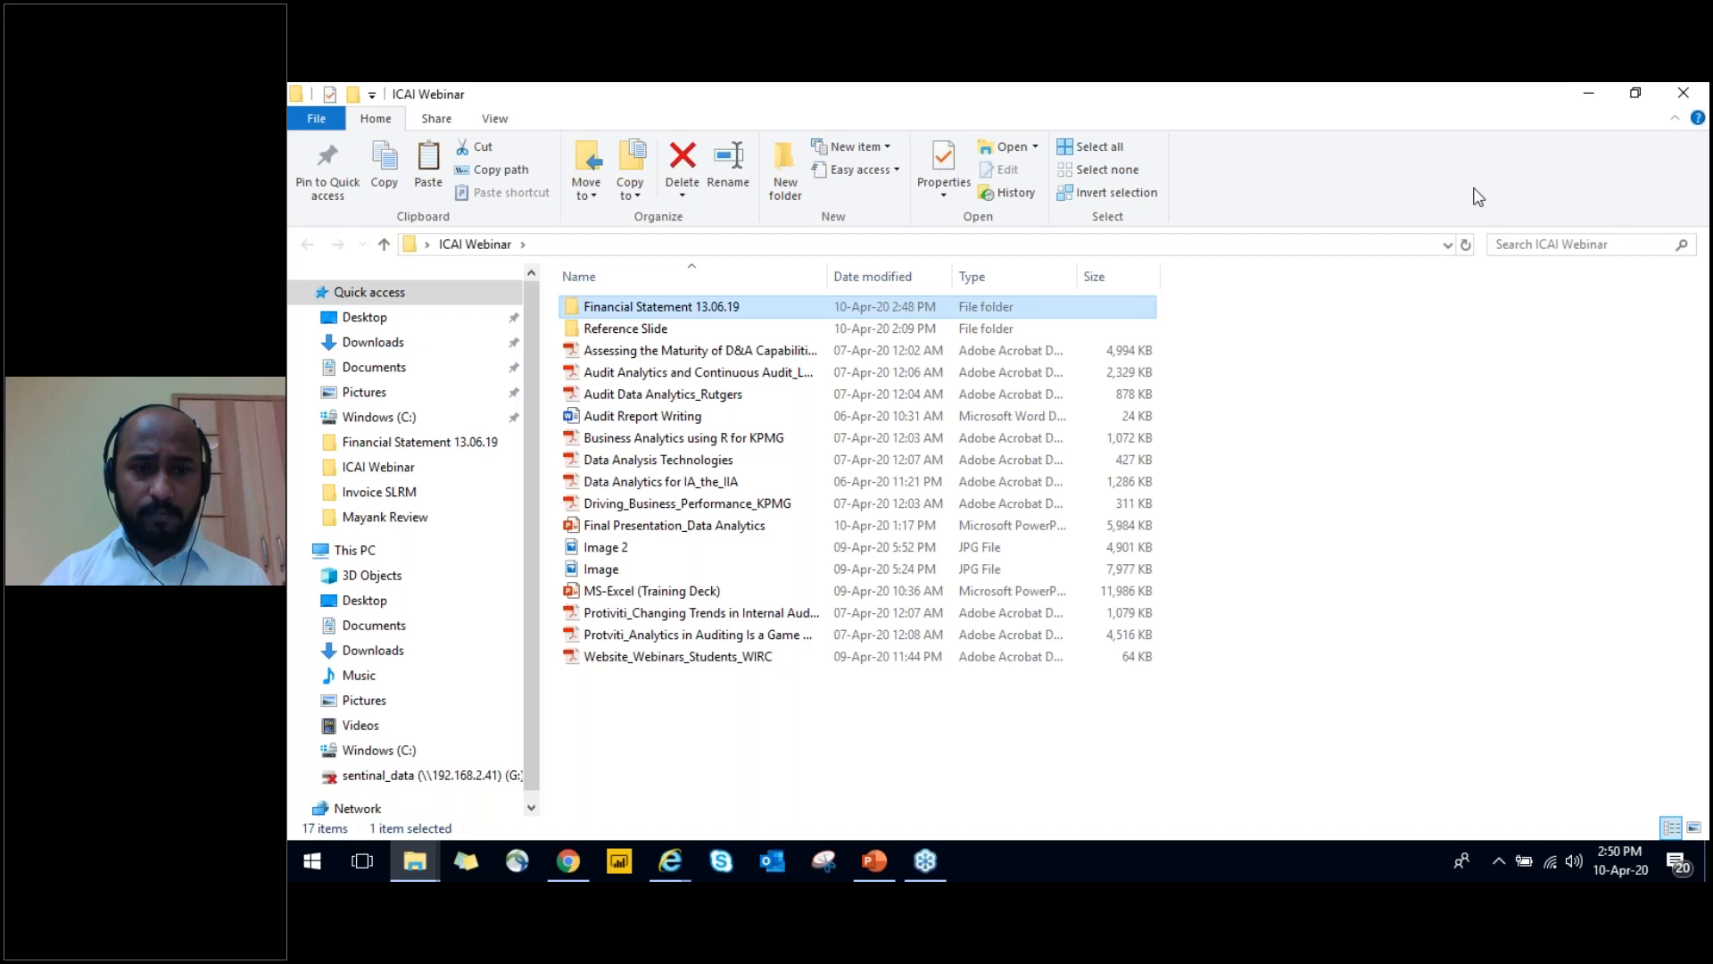
key("Return")
Open the Creditors Ageing workbook and dismiss the document recovery list
key("Down")
key("Down")
key("Down")
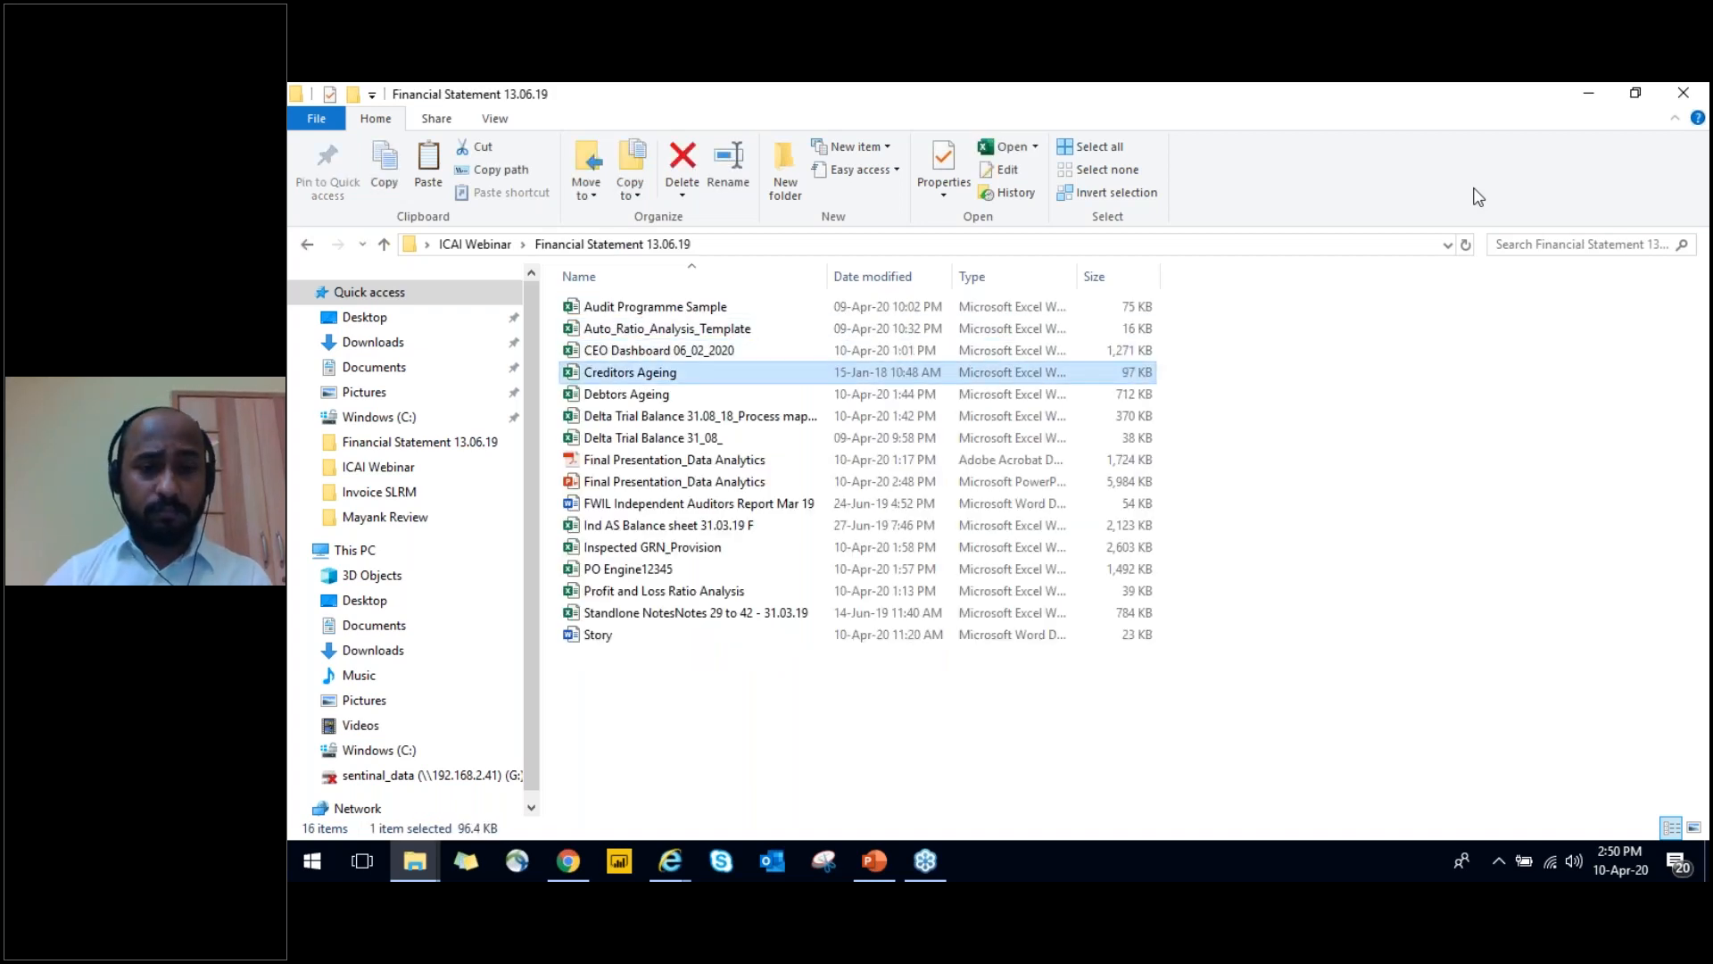
key("Return")
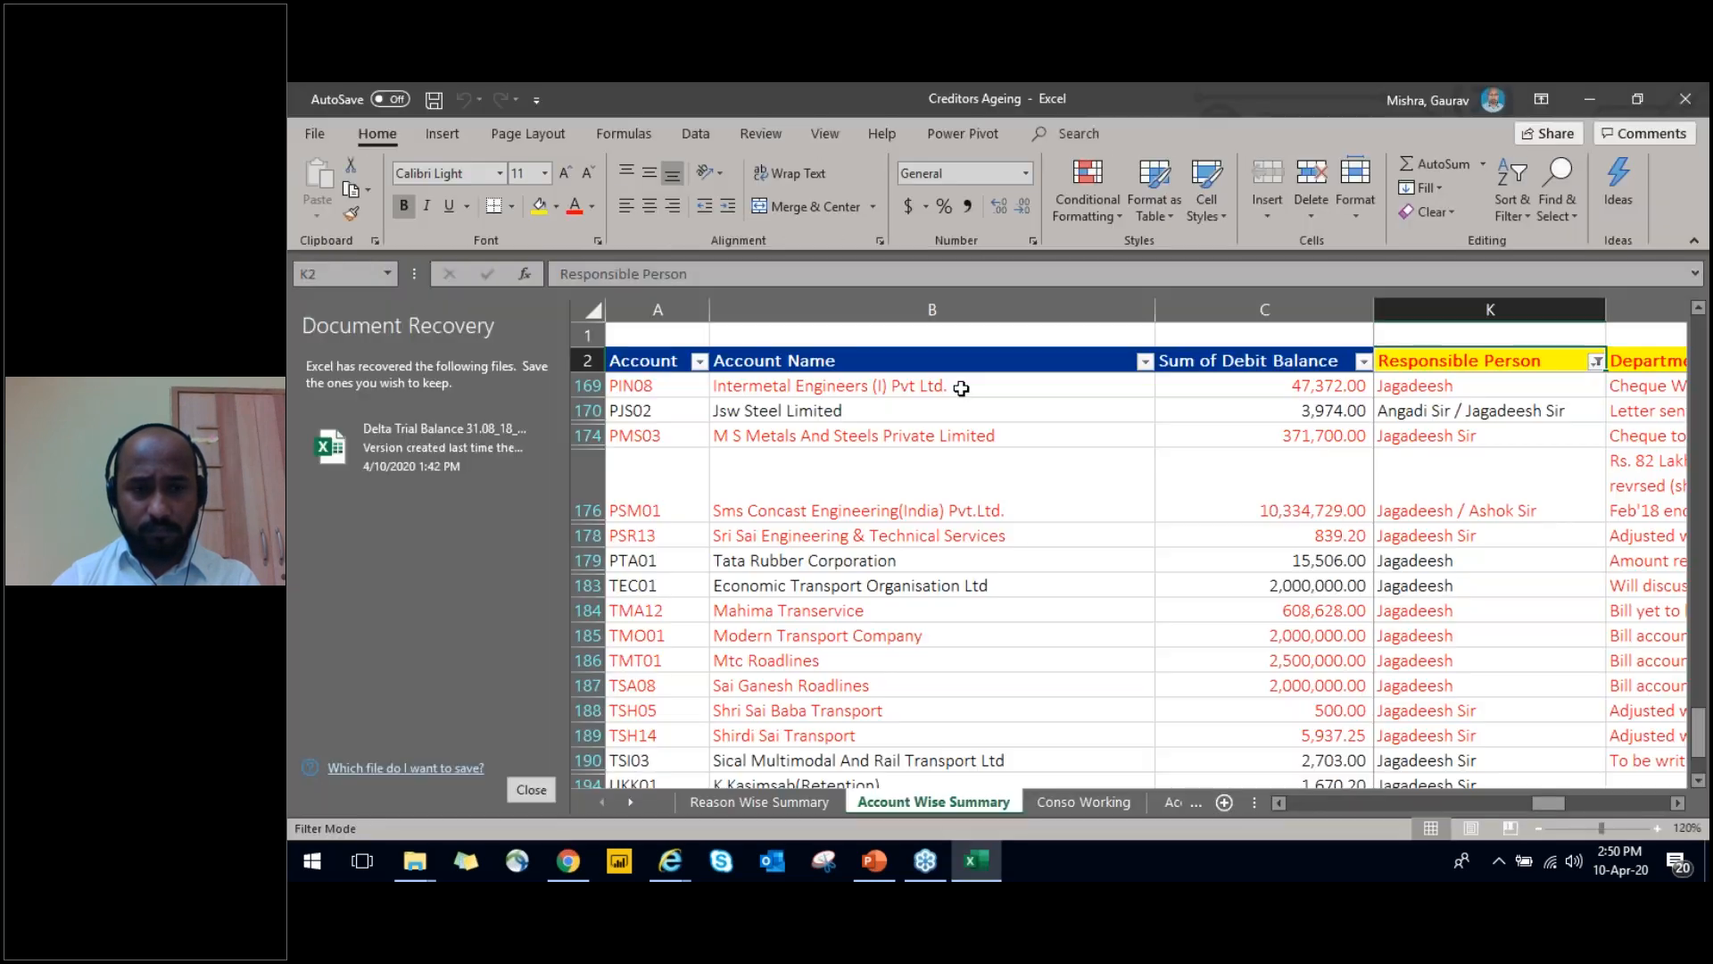
left_click(531, 791)
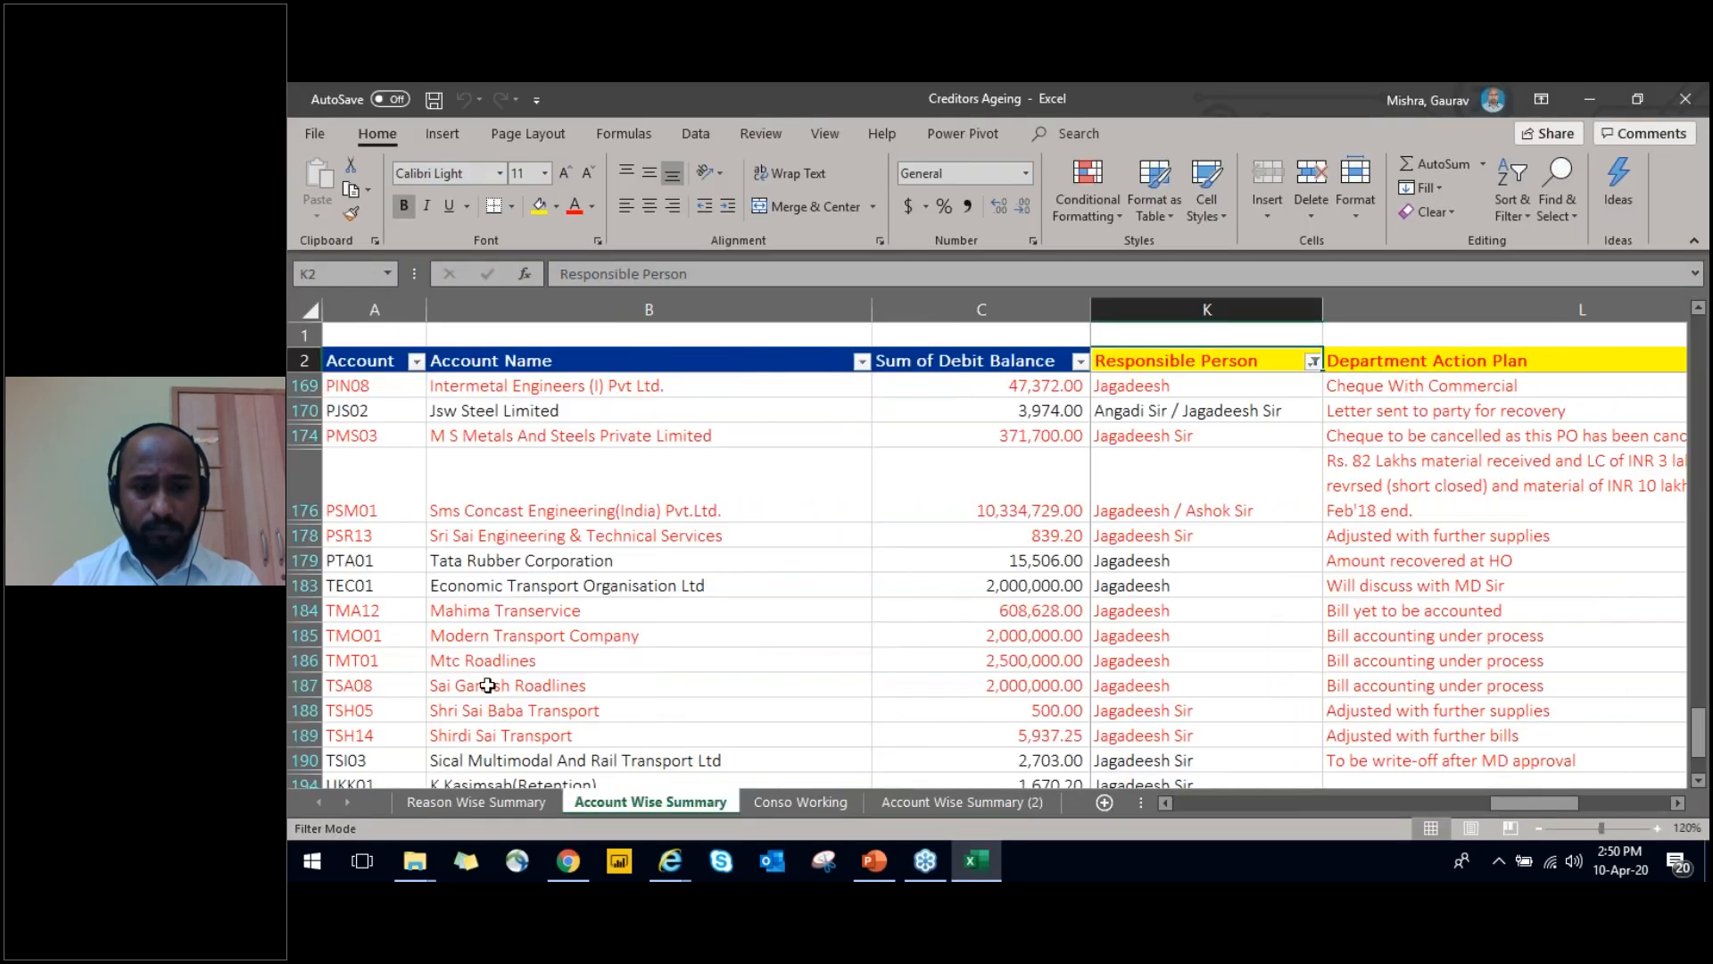
left_click(546, 504)
Return to the Financial Statement 13.06.19 folder, open the Debtors Ageing workbook, and select cell A3, the first customer code
key("alt+Tab")
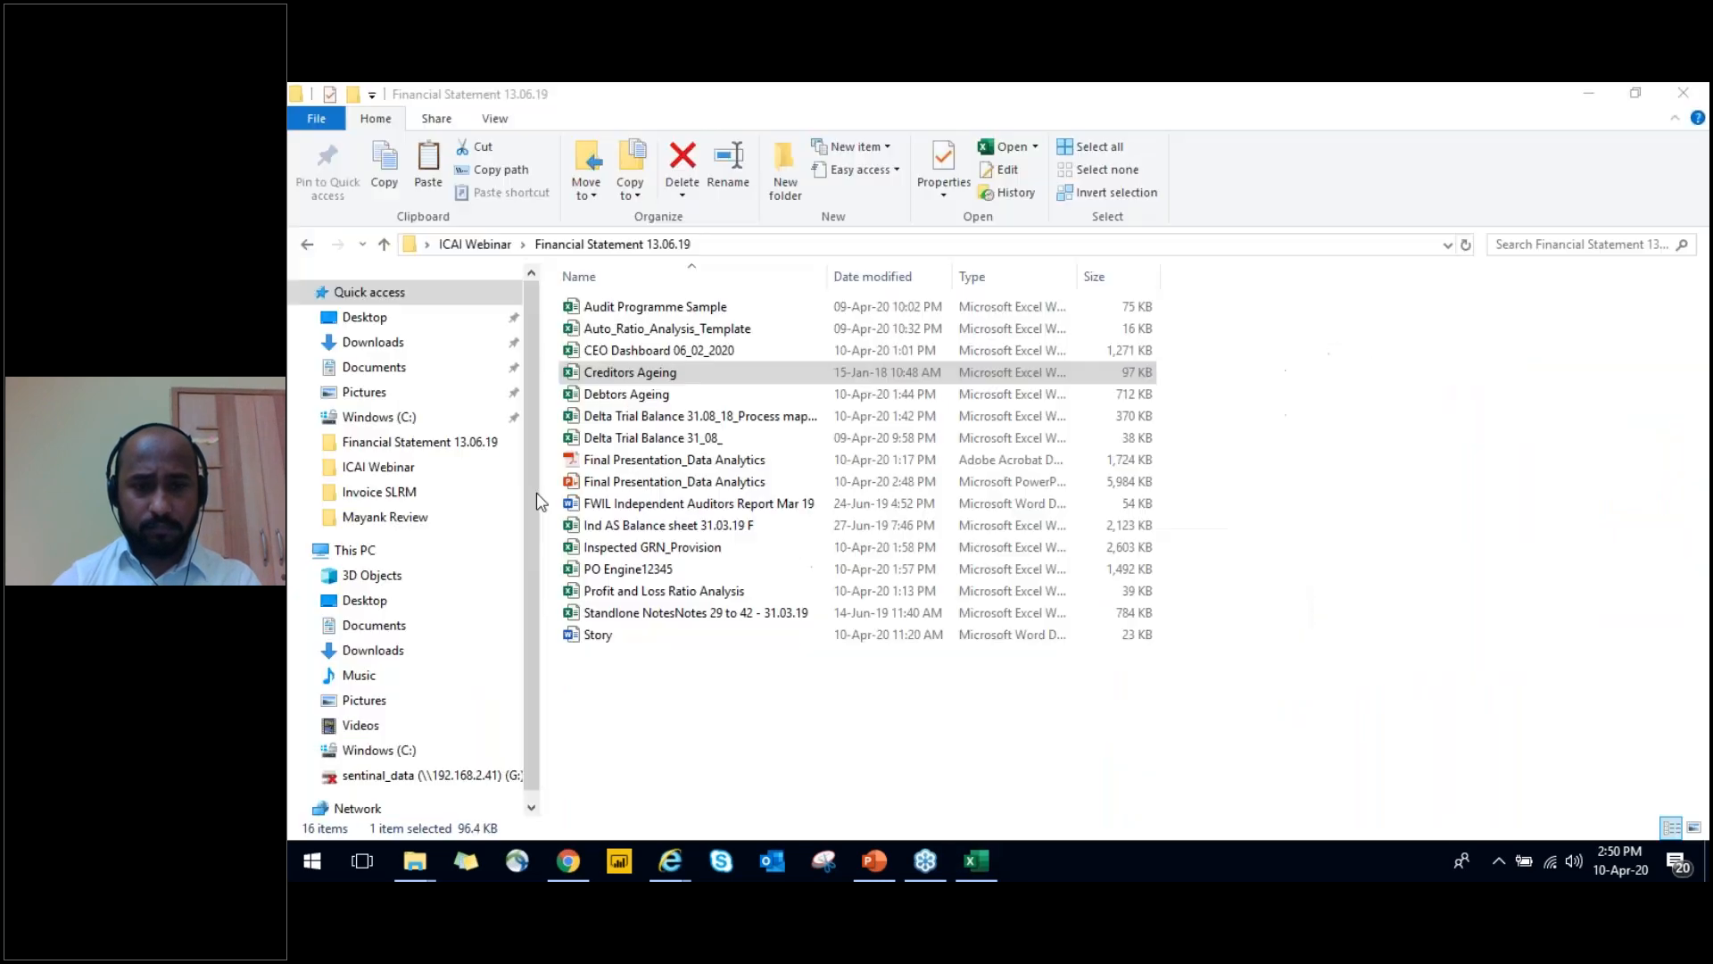
double_click(649, 396)
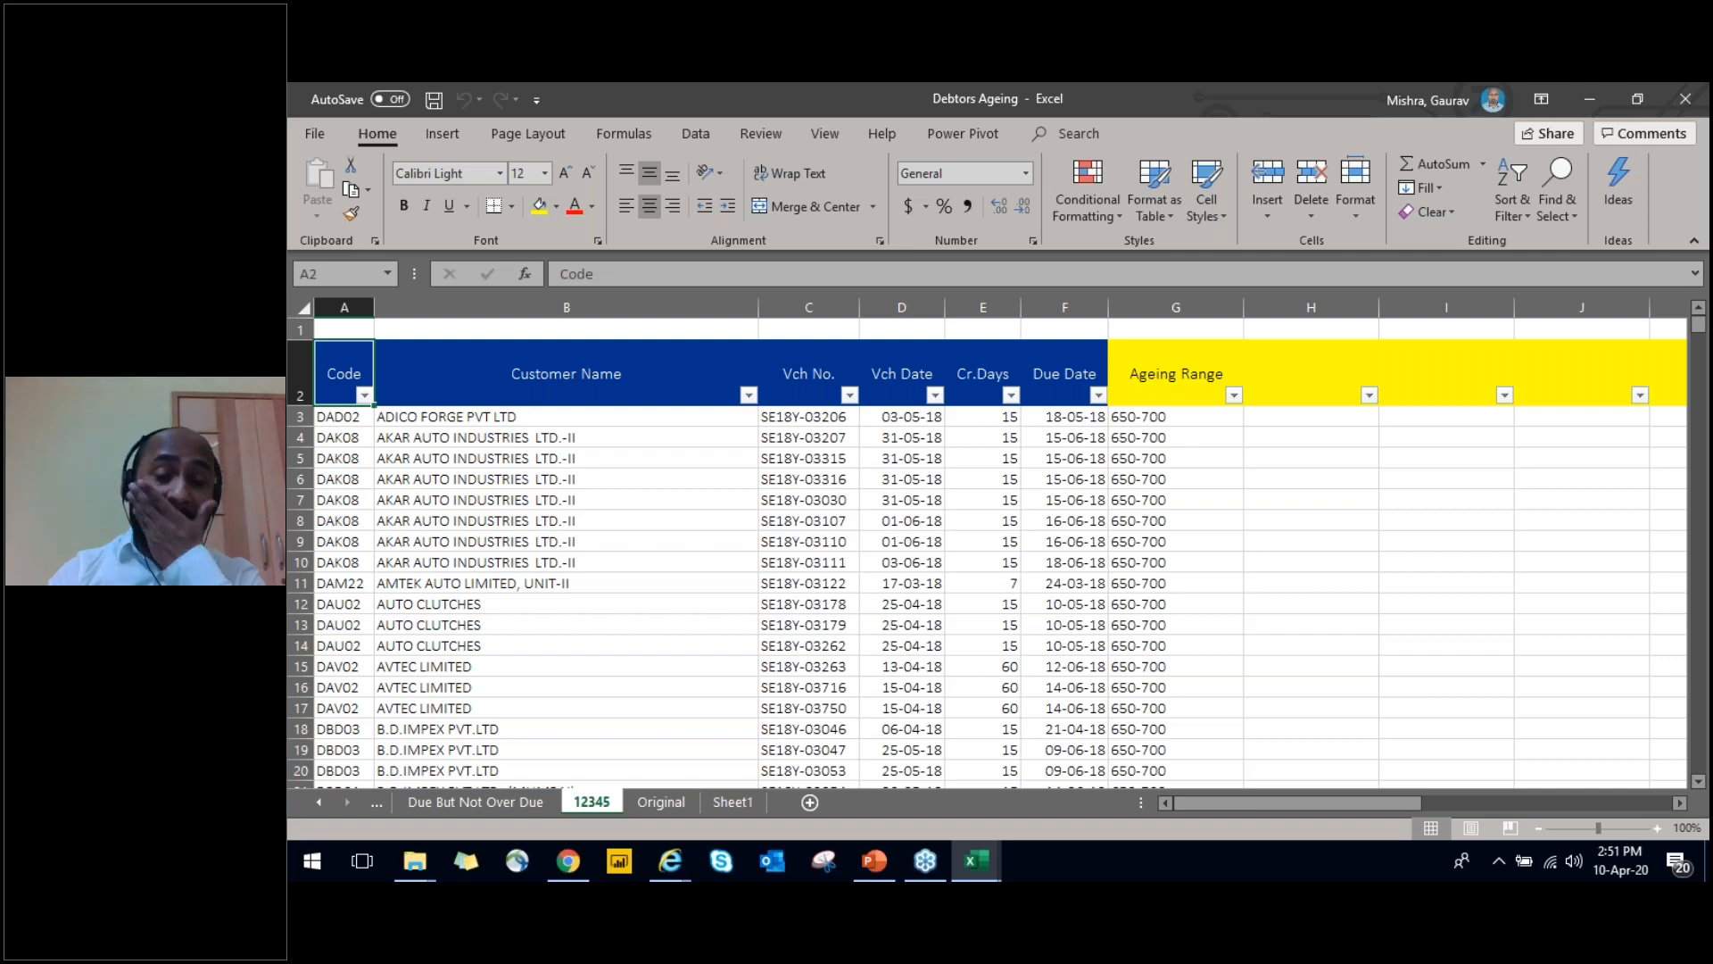
left_click(343, 417)
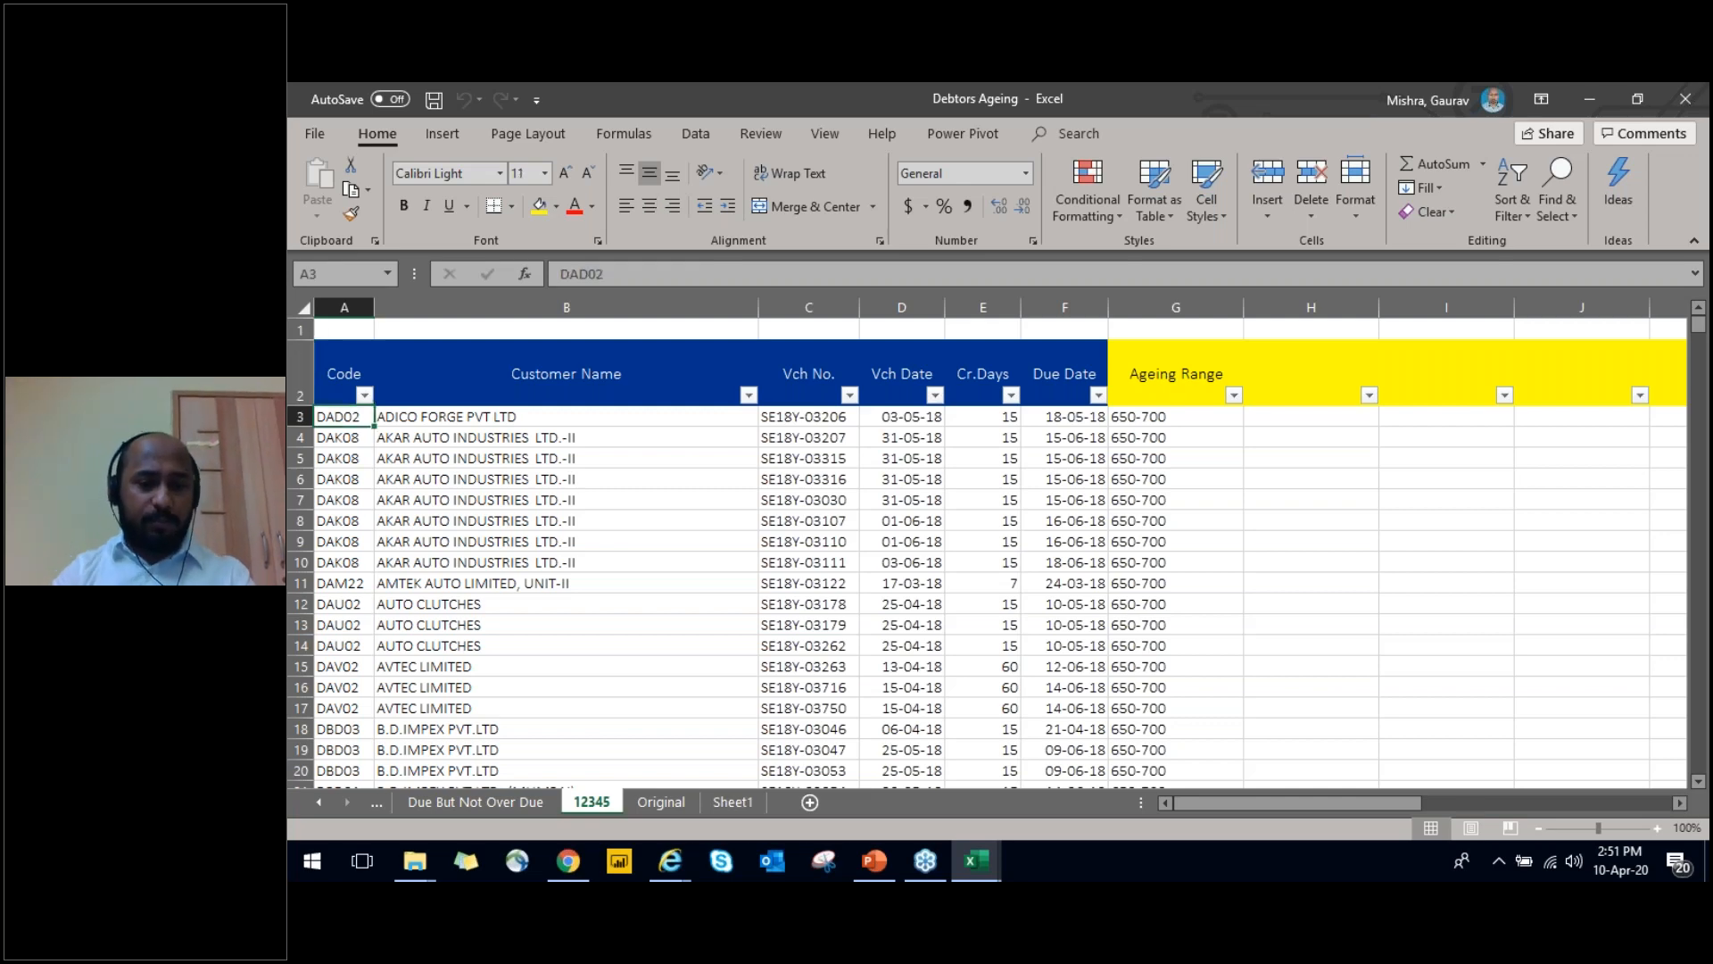
Show the Summary Branch Wise sheet and examine its balance headings from Branch to Over Due Amt in row 4
key("ctrl+Page_Up")
key("ctrl+Page_Up")
key("Up")
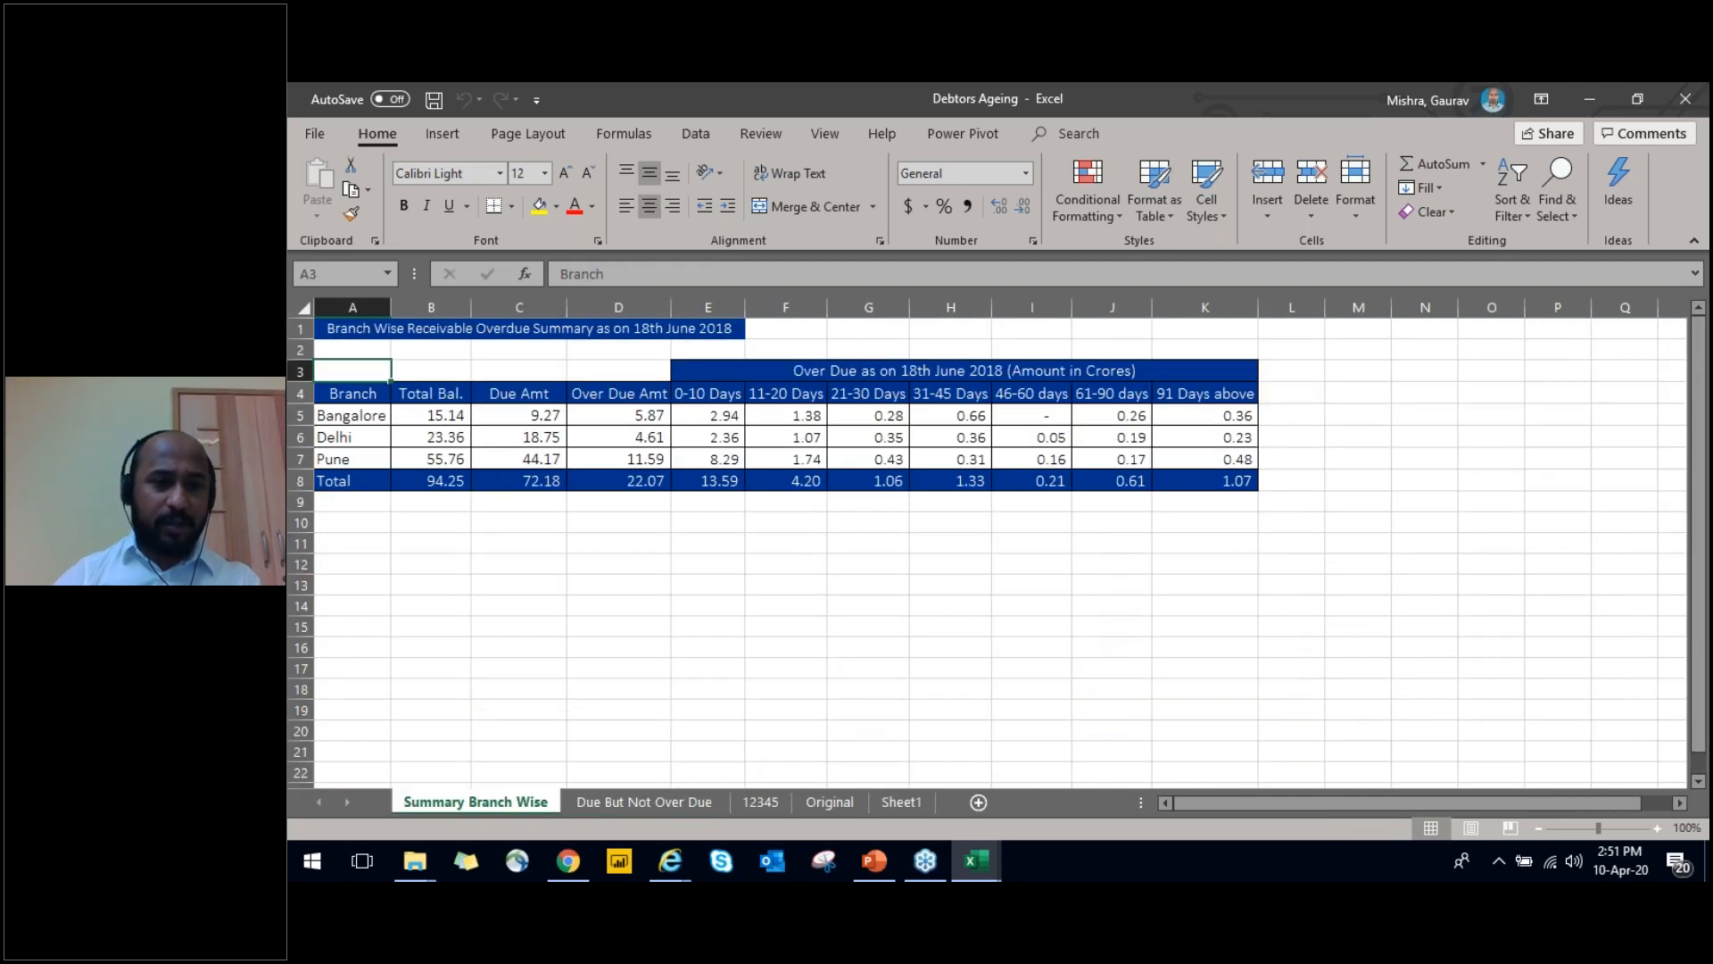
key("Down")
key("ctrl+shift+Right")
key("Up")
key("Down")
key("Right")
Examine the overdue ageing block in E3:K8 of the branch summary, covering the 0-10 Days to 91 Days above buckets
key("Right")
key("Right")
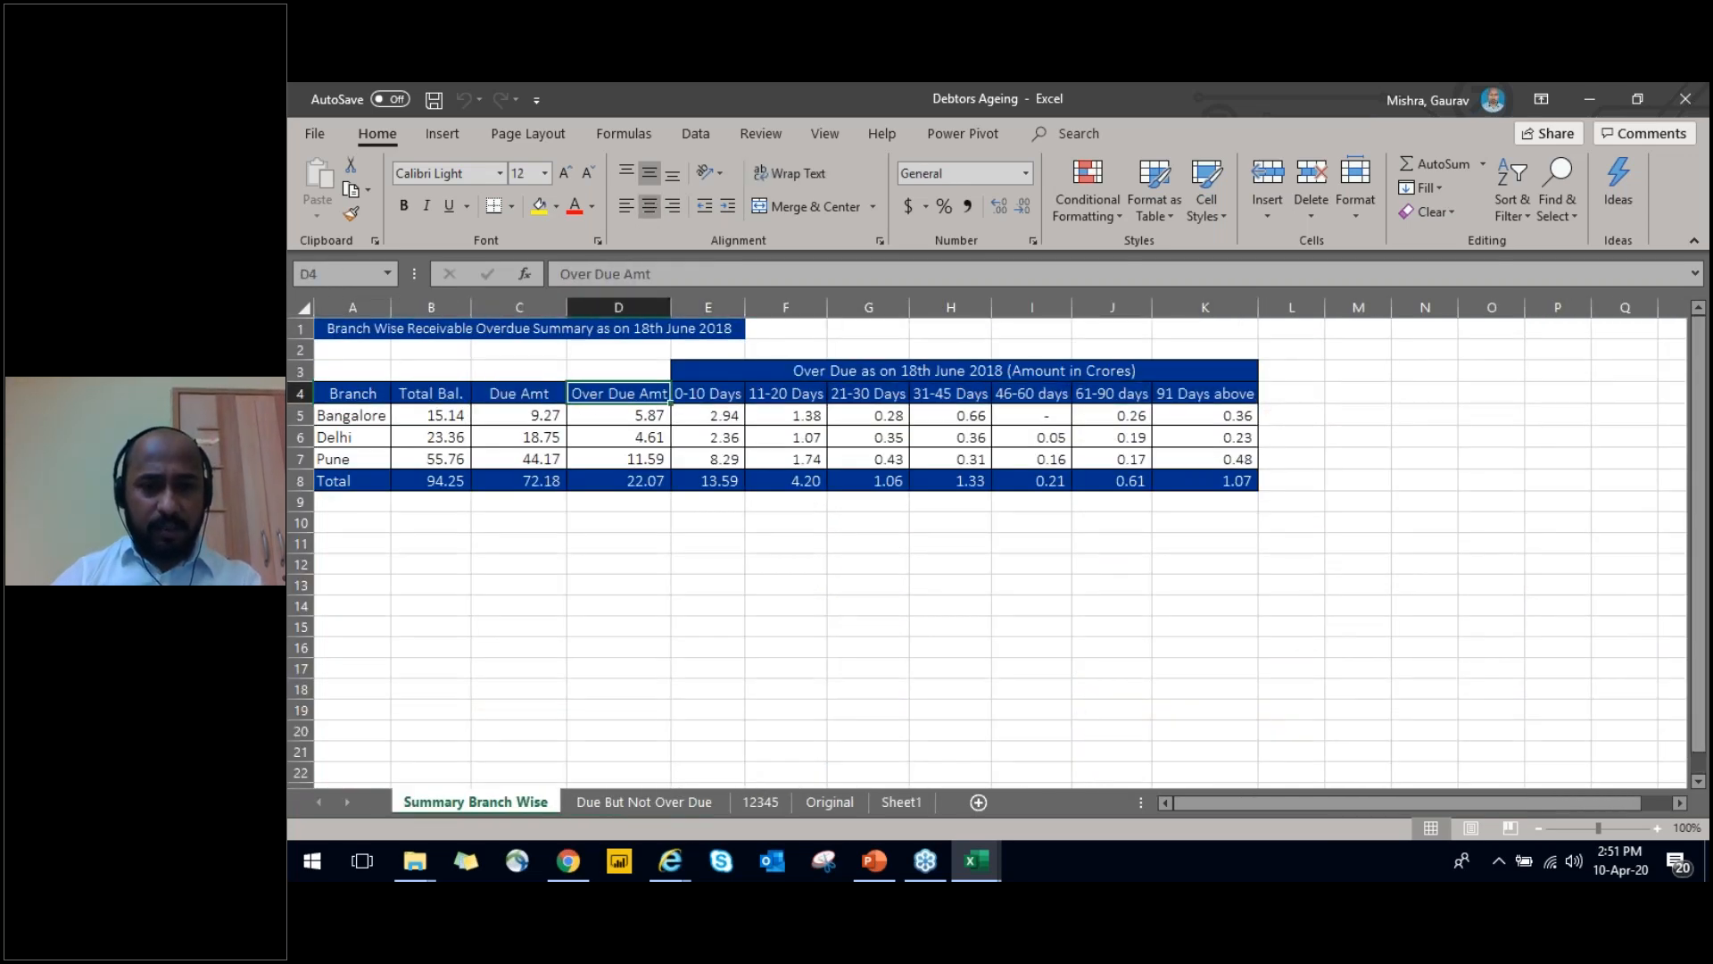
key("Up")
key("Right")
key("ctrl+shift+Down")
key("Up")
key("Down")
key("ctrl+shift+Down")
key("Up")
key("Down")
key("Home")
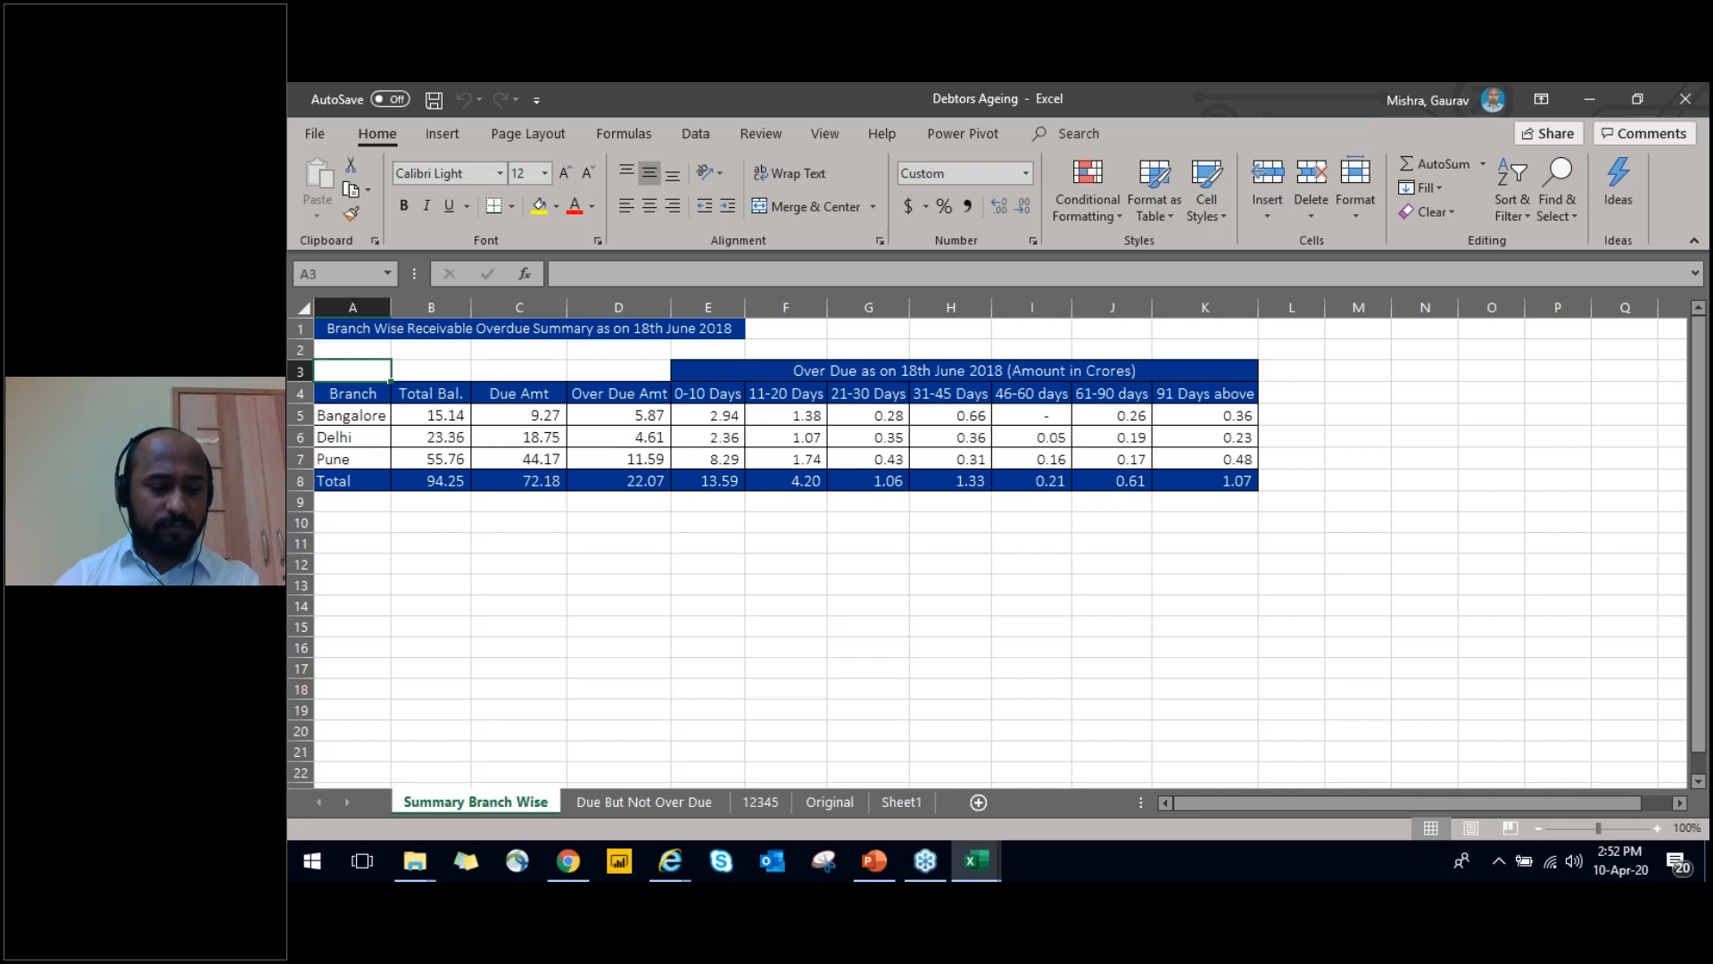
key("Right")
key("Right")
key("Right")
key("Right")
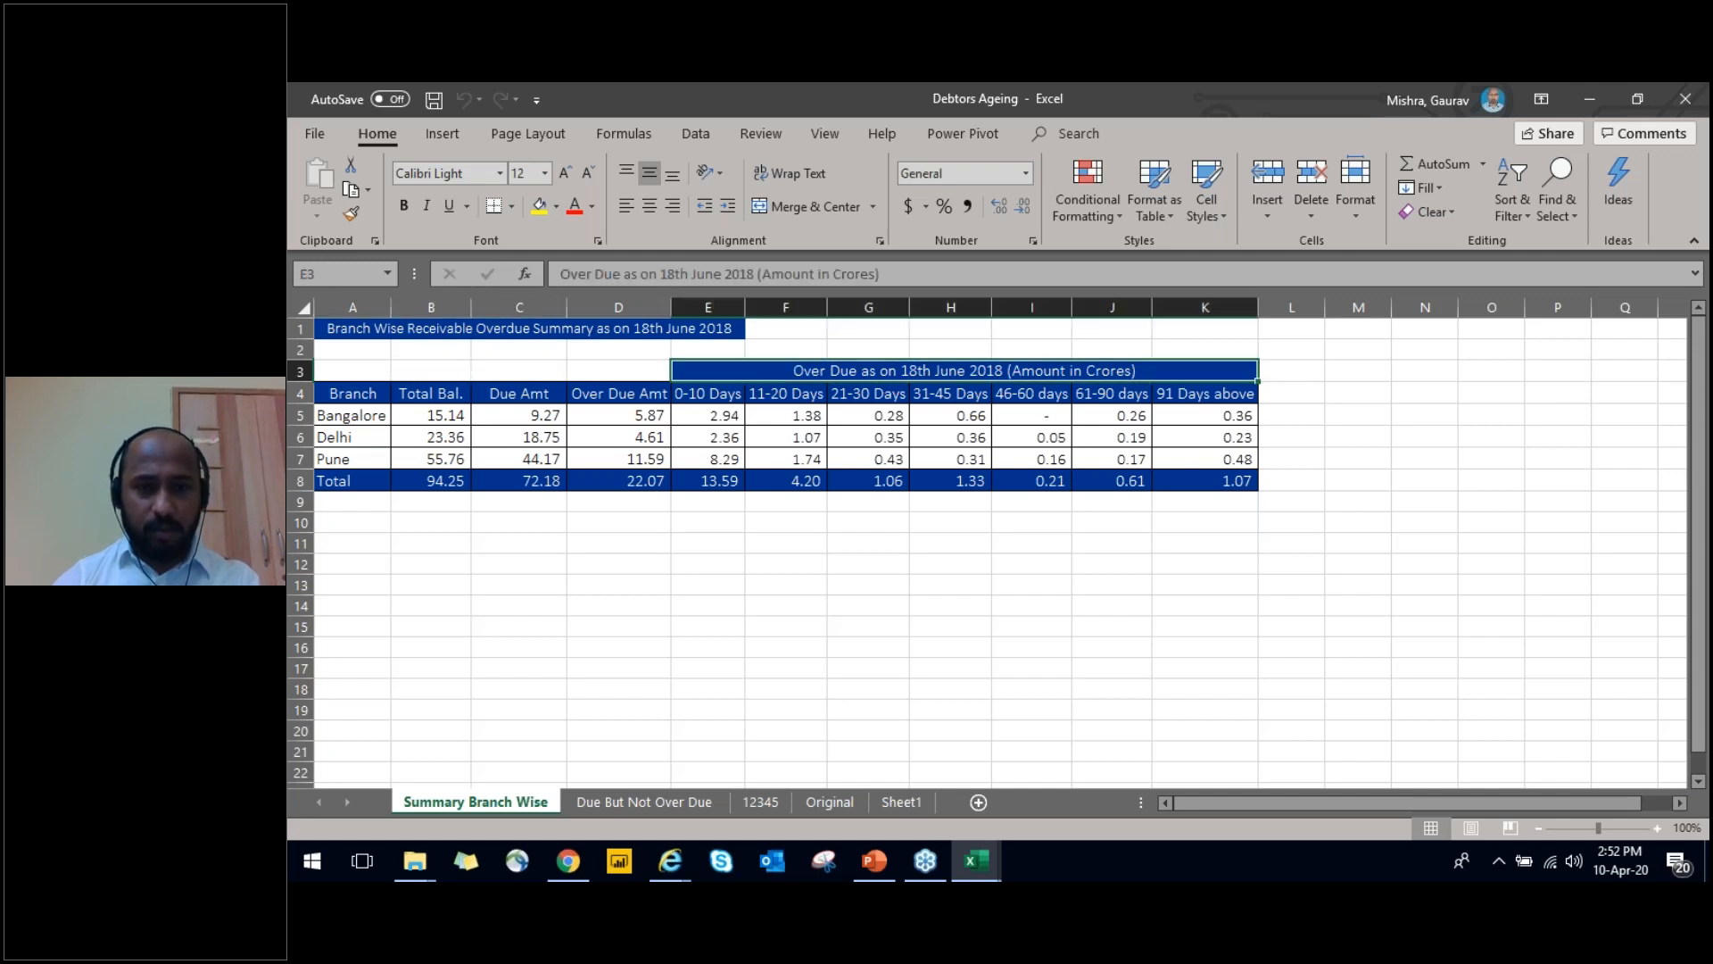
key("ctrl+shift+Down")
key("Down")
key("Up")
key("ctrl+shift+Down")
key("Down")
key("Up")
key("ctrl+shift+Down")
key("Down")
key("Up")
key("ctrl+shift+Down")
key("Down")
key("Up")
key("ctrl+shift+Down")
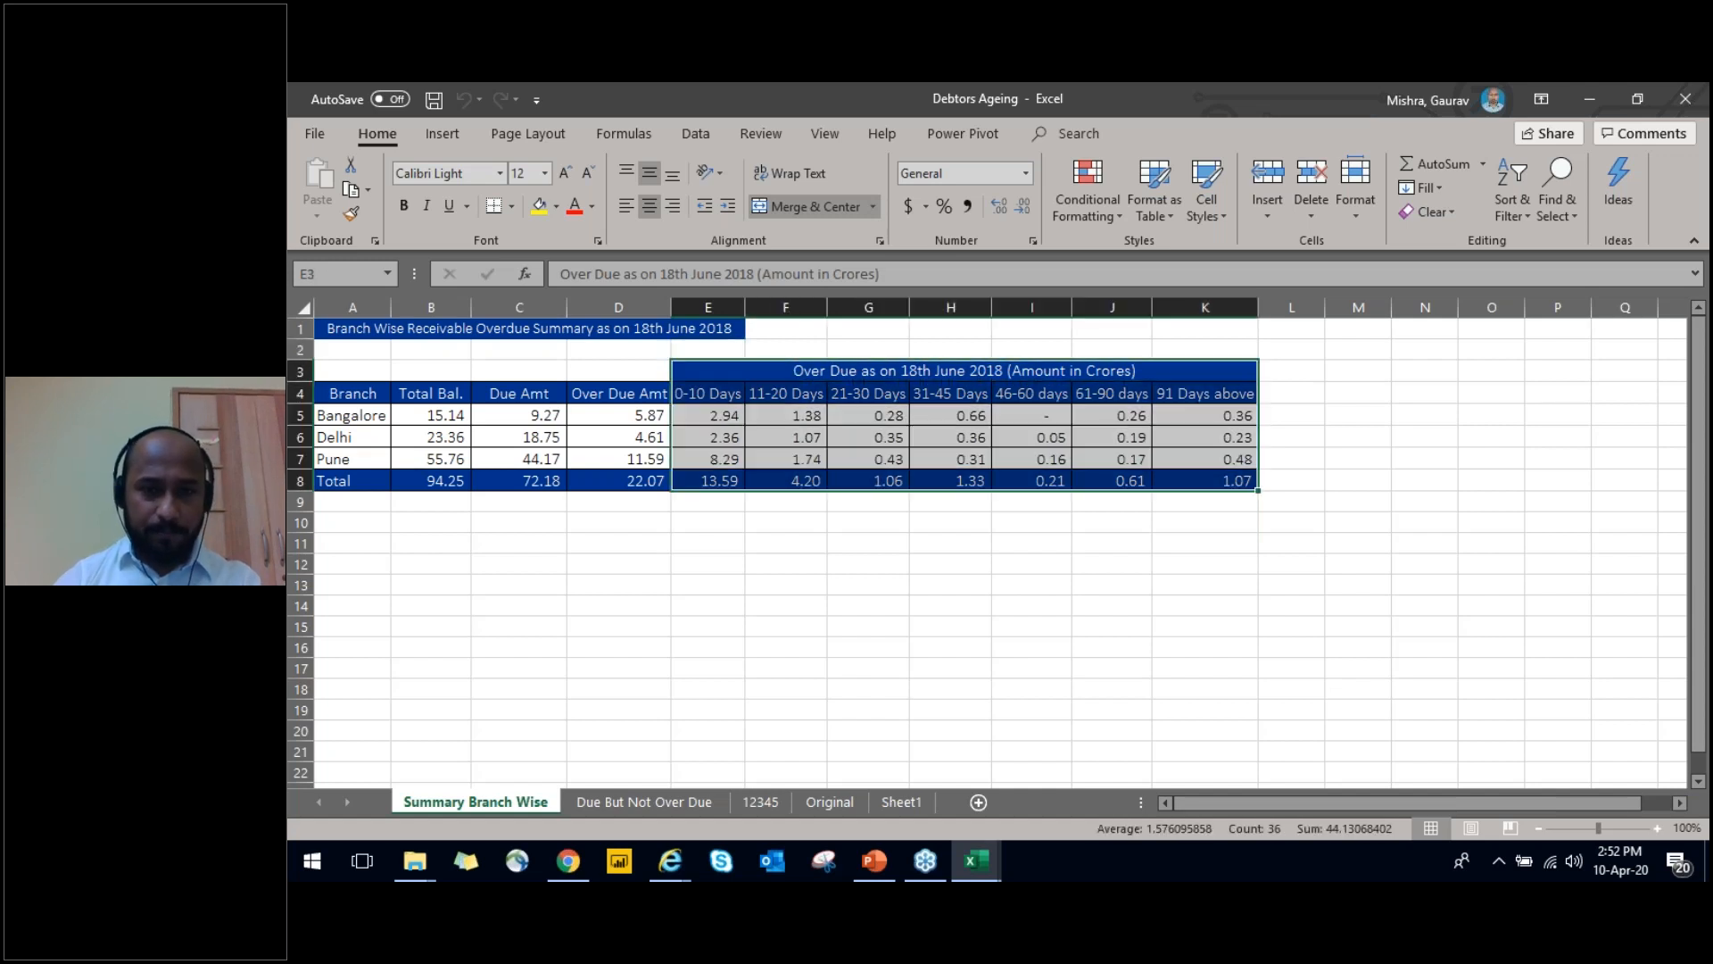
key("Down")
key("Up")
key("ctrl+shift+Down")
key("Down")
key("Up")
key("ctrl+shift+Down")
key("Down")
key("Up")
key("ctrl+shift+Down")
Show the Due But Not Over Due sheet and examine its row 3 headings from Code to Difference in Days and Ageing Range
key("ctrl+Page_Down")
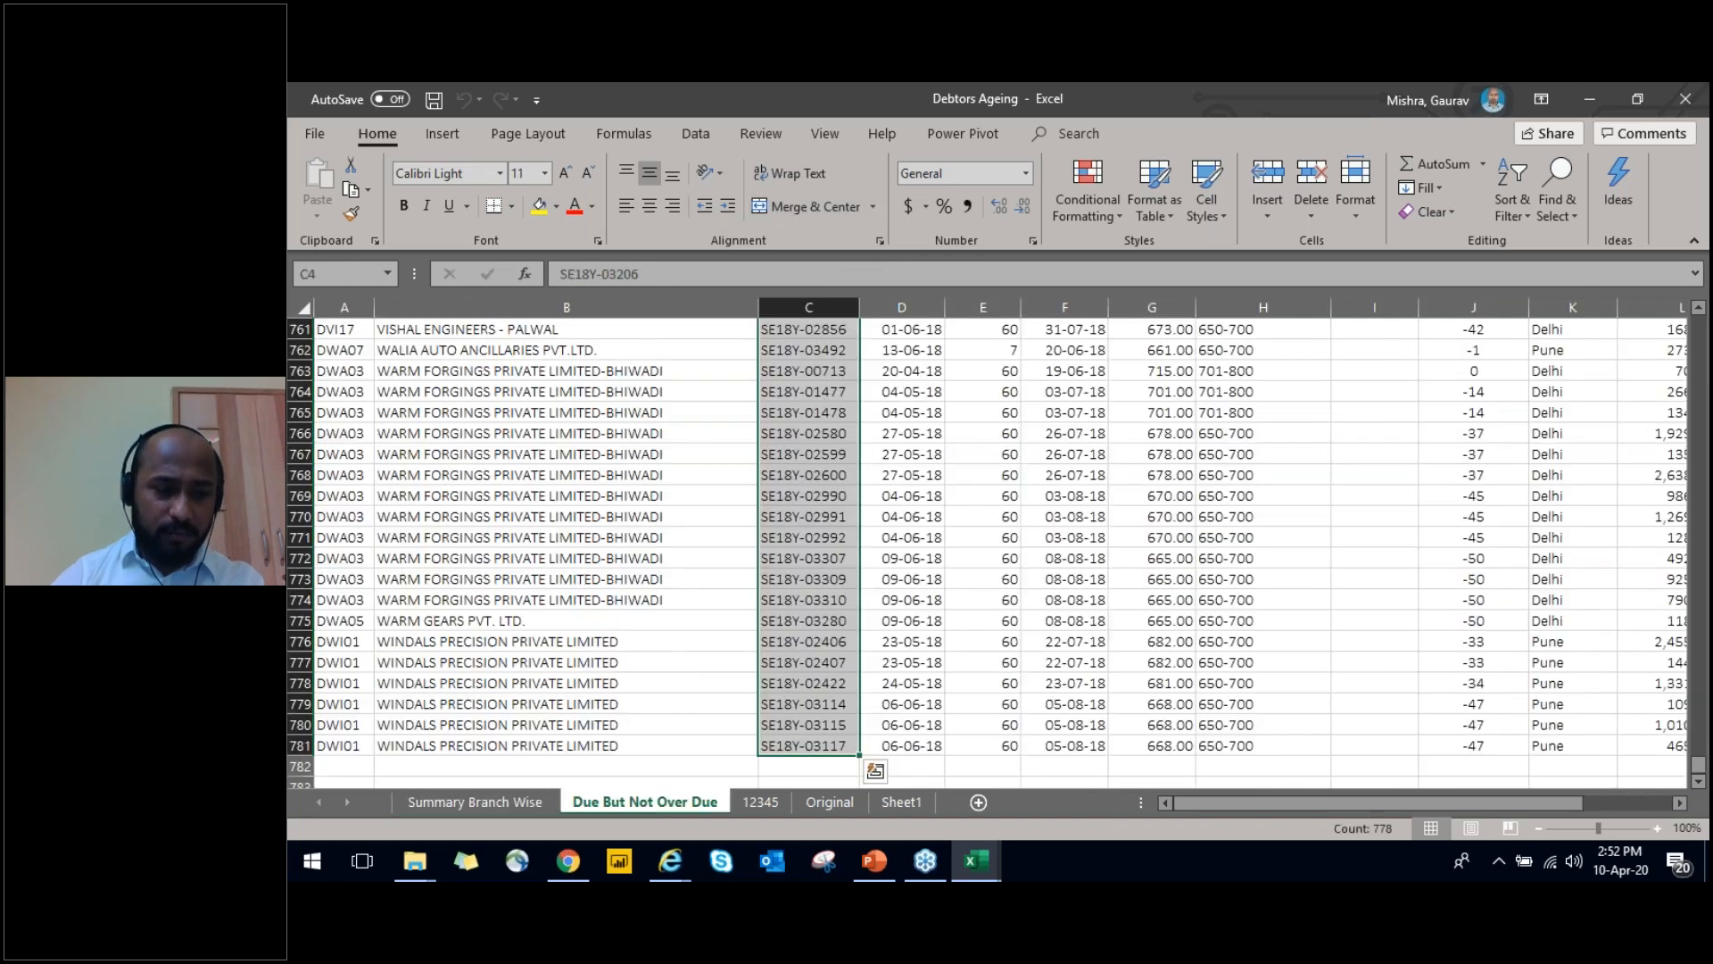
key("ctrl+Up")
key("ctrl+Up")
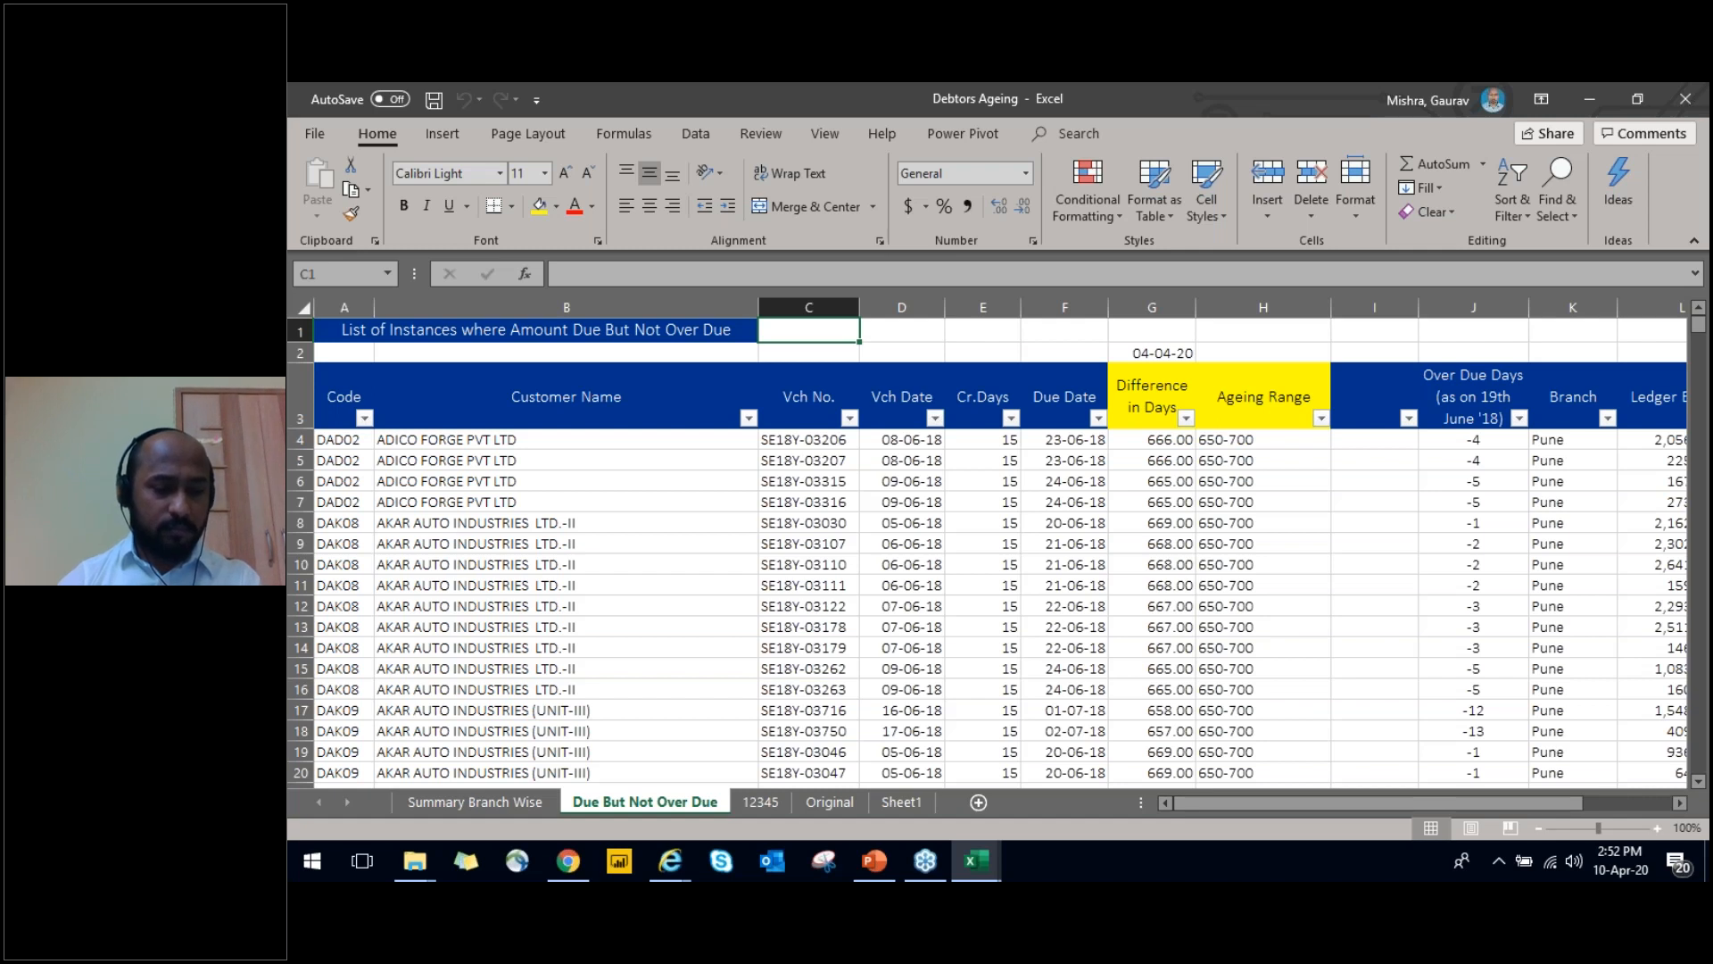
key("Down")
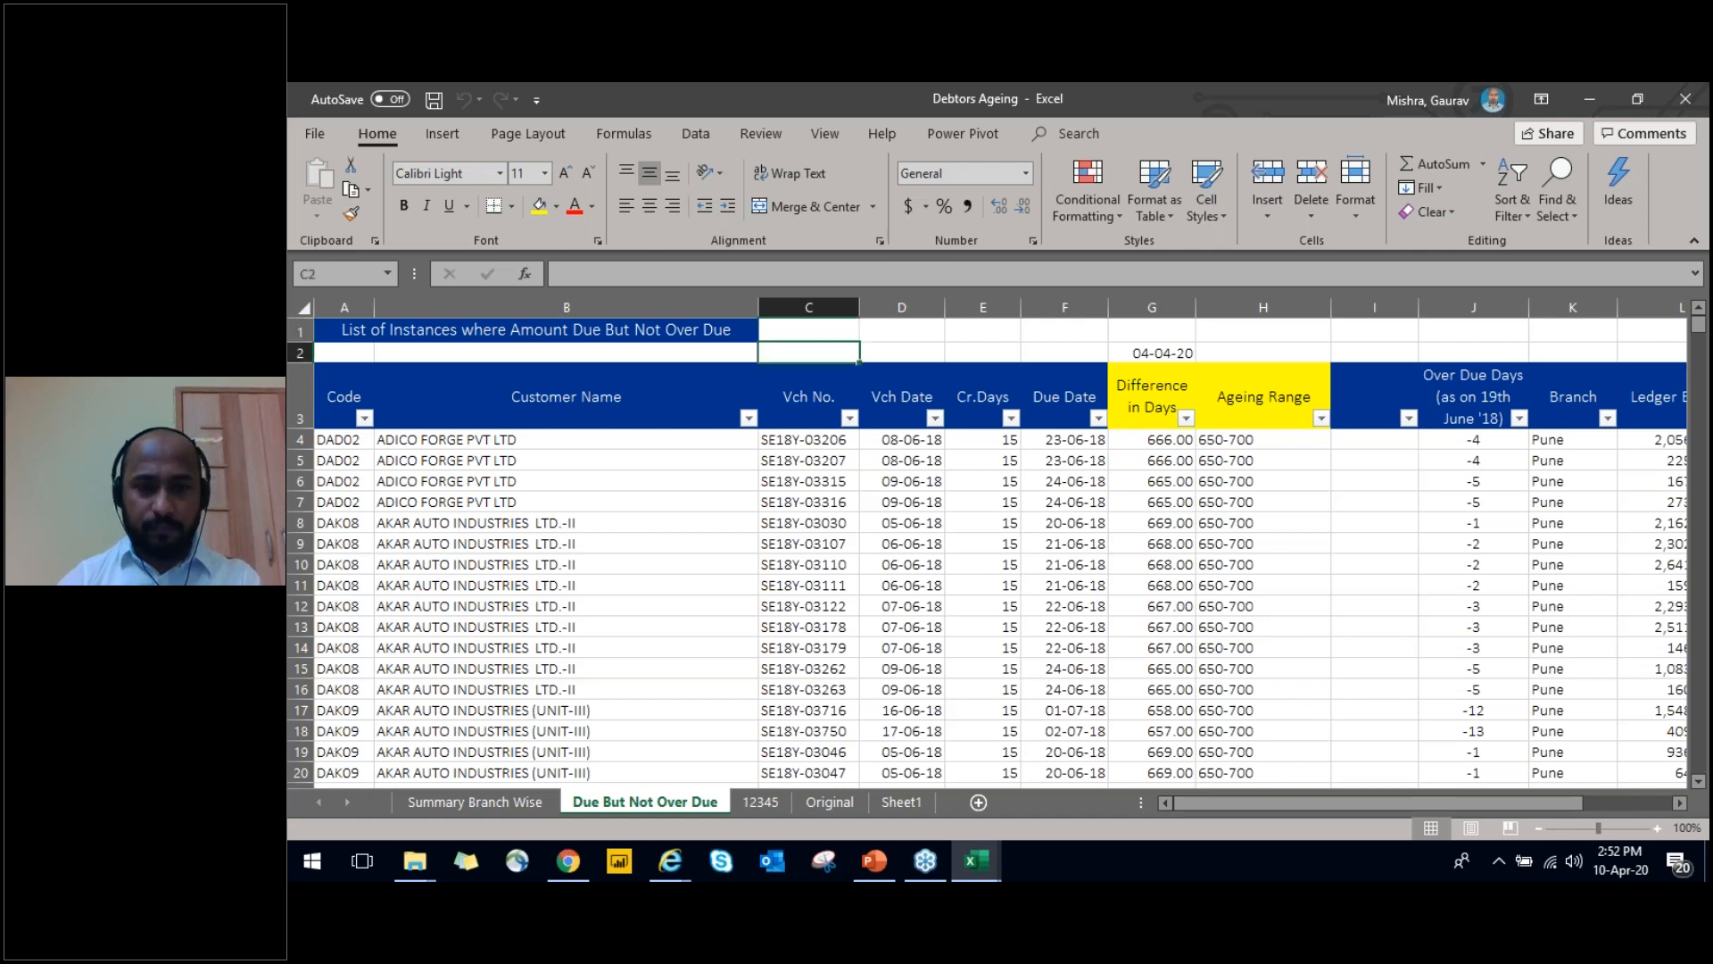
key("Down")
key("Left")
key("Left")
key("Right")
key("Right")
key("Right")
key("Right")
key("Right")
key("Right")
key("Right")
key("Right")
key("Left")
key("Left")
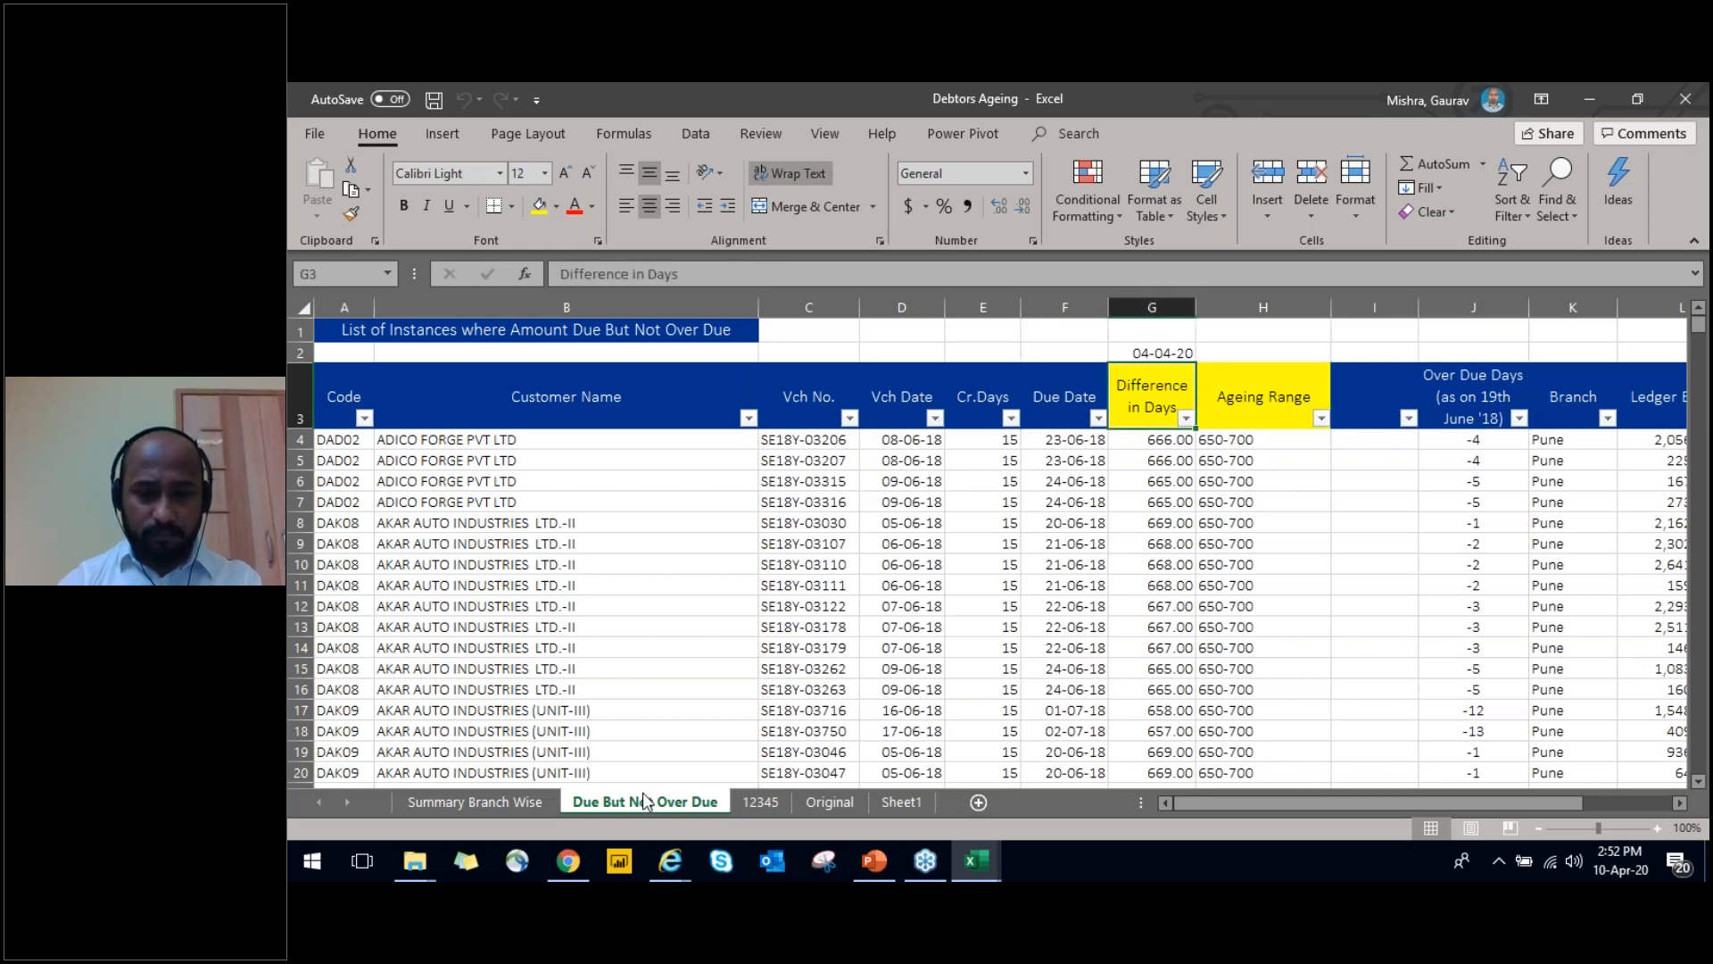
Insert four blank rows above the header row of the Original sheet
key("ctrl+Page_Down")
key("ctrl+Page_Down")
key("Right")
key("Right")
key("Right")
key("Right")
key("Right")
key("Left")
key("Left")
key("Left")
key("Left")
key("Left")
key("shift+space")
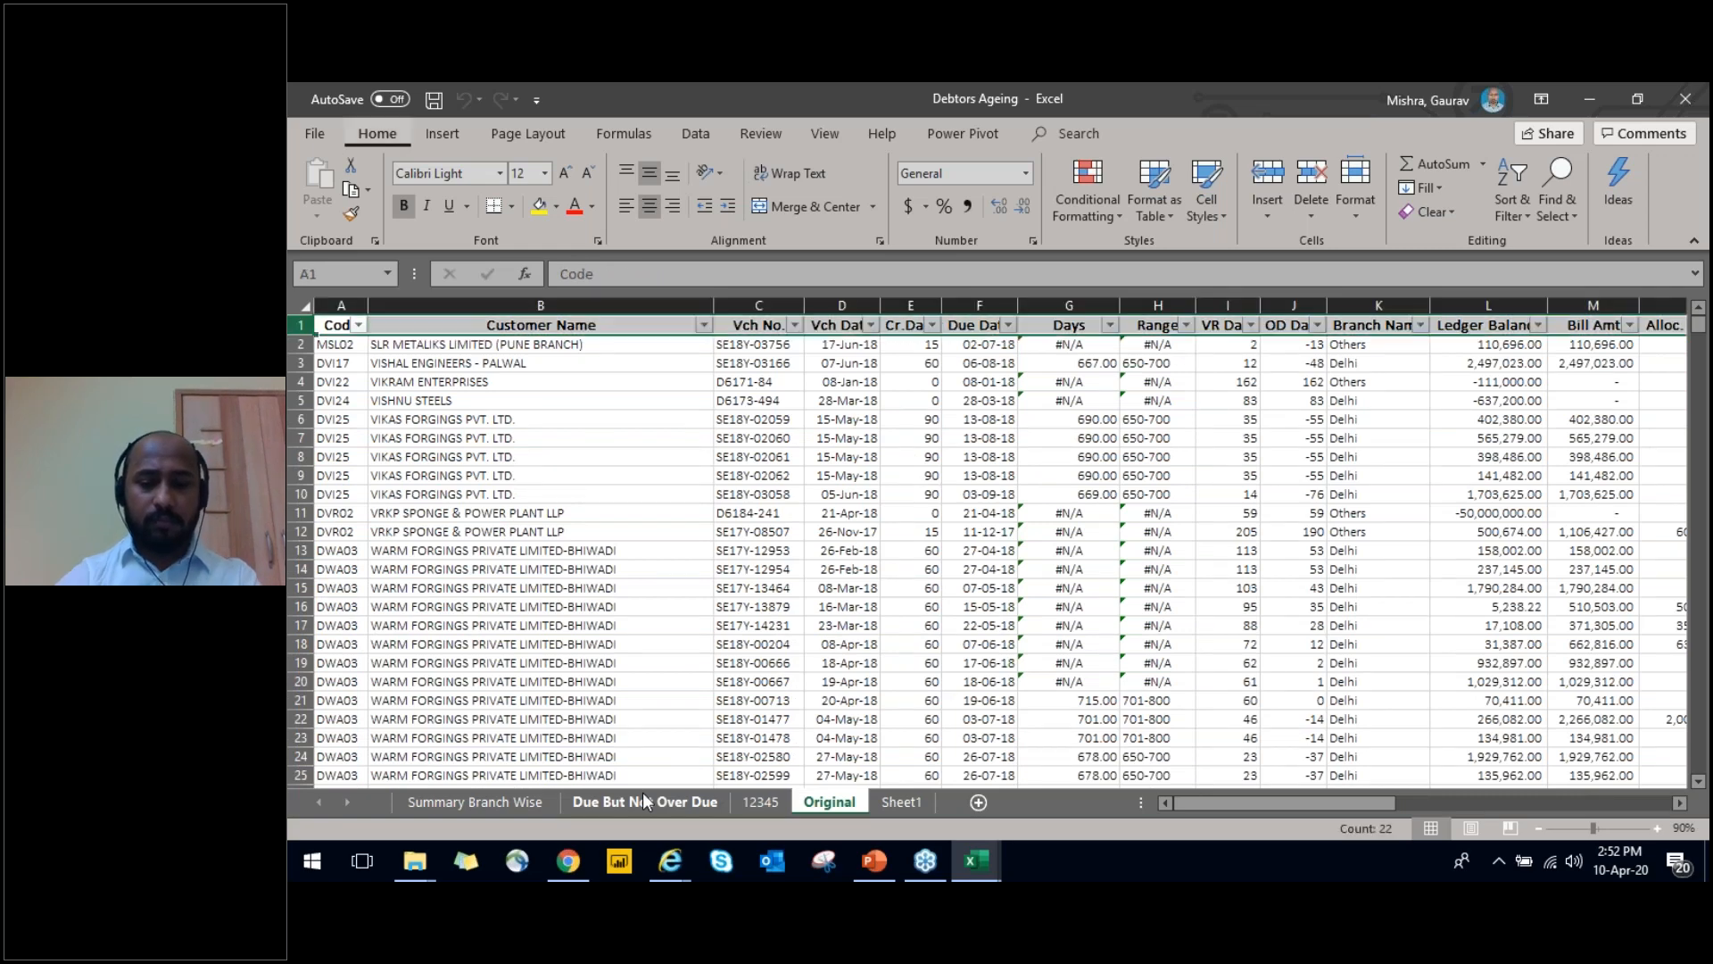
key("ctrl+shift+plus")
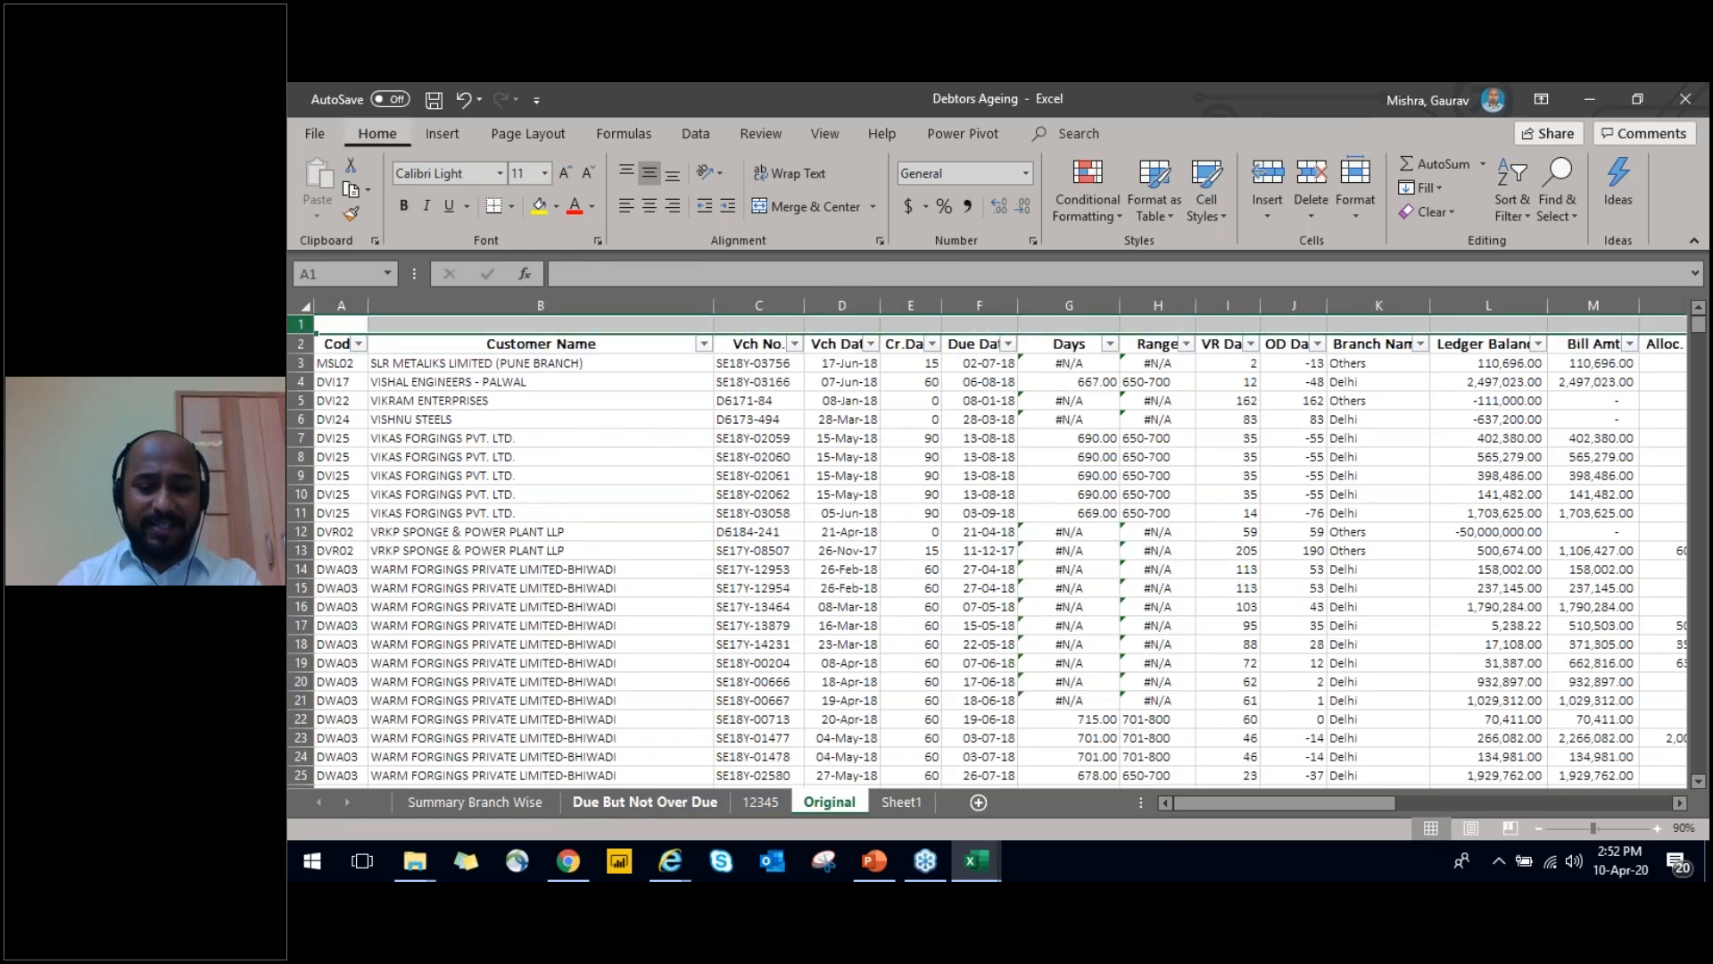
key("ctrl+shift+plus")
key("ctrl+shift+plus")
Insert three blank columns before the Code column on the Original sheet
key("ctrl+shift+plus")
key("ctrl+space")
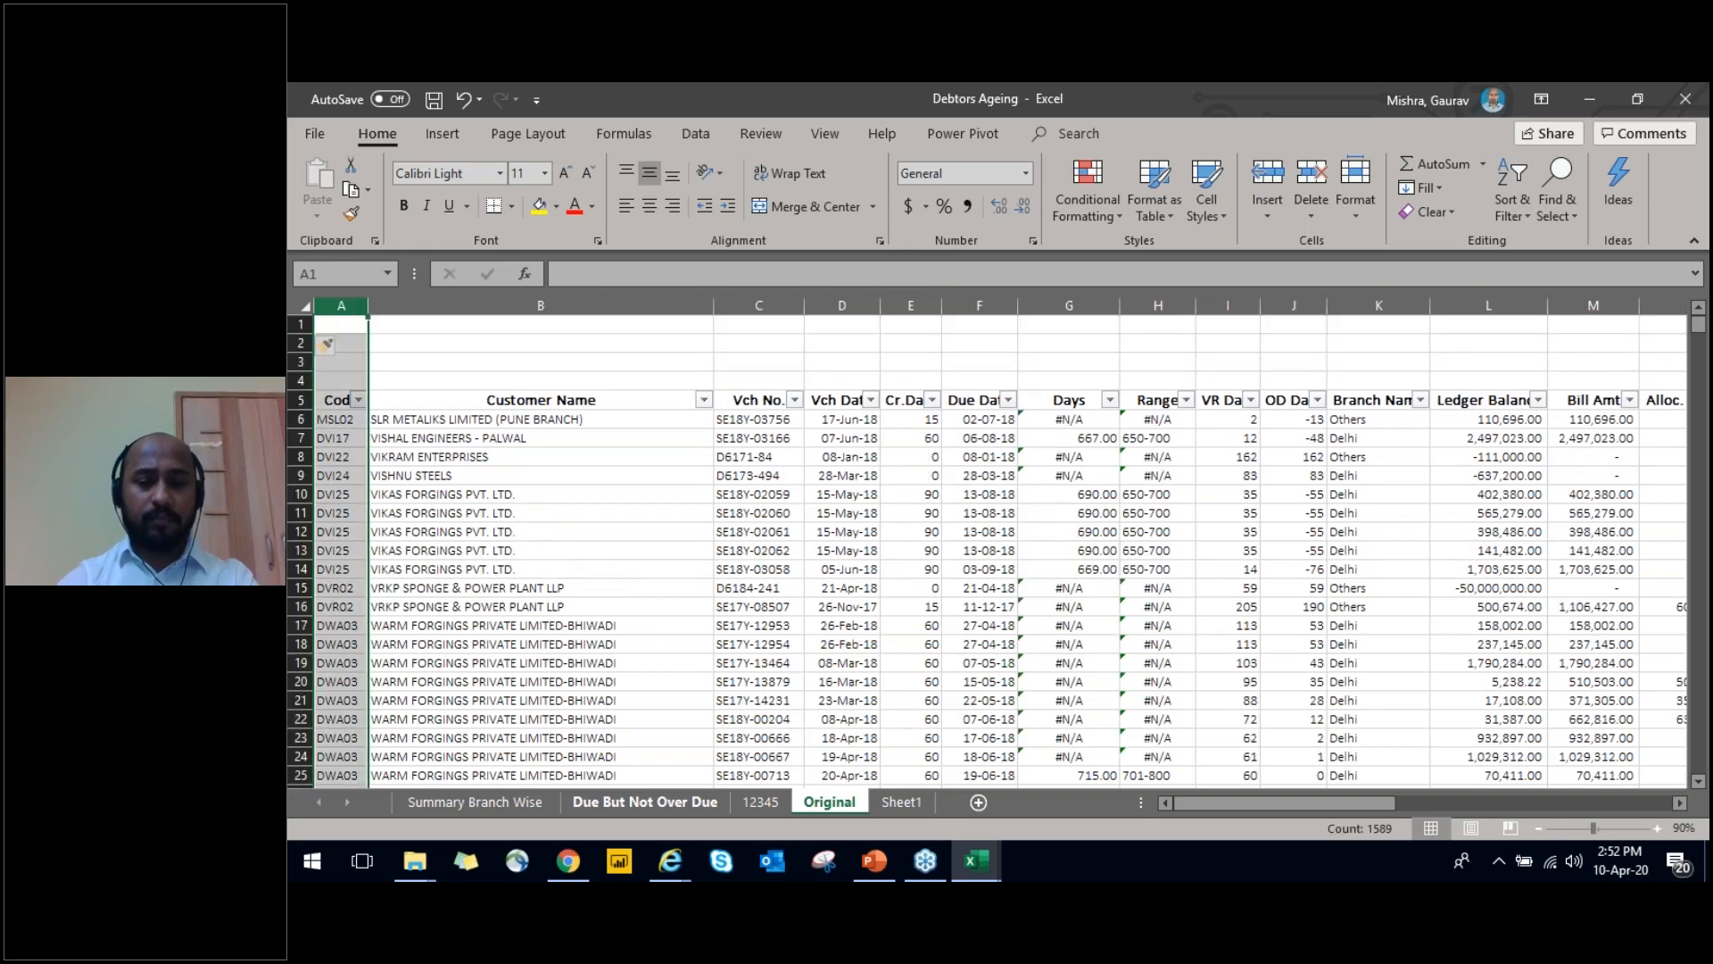
key("ctrl+shift+plus")
key("ctrl+shift+plus")
key("ctrl+shift+plus")
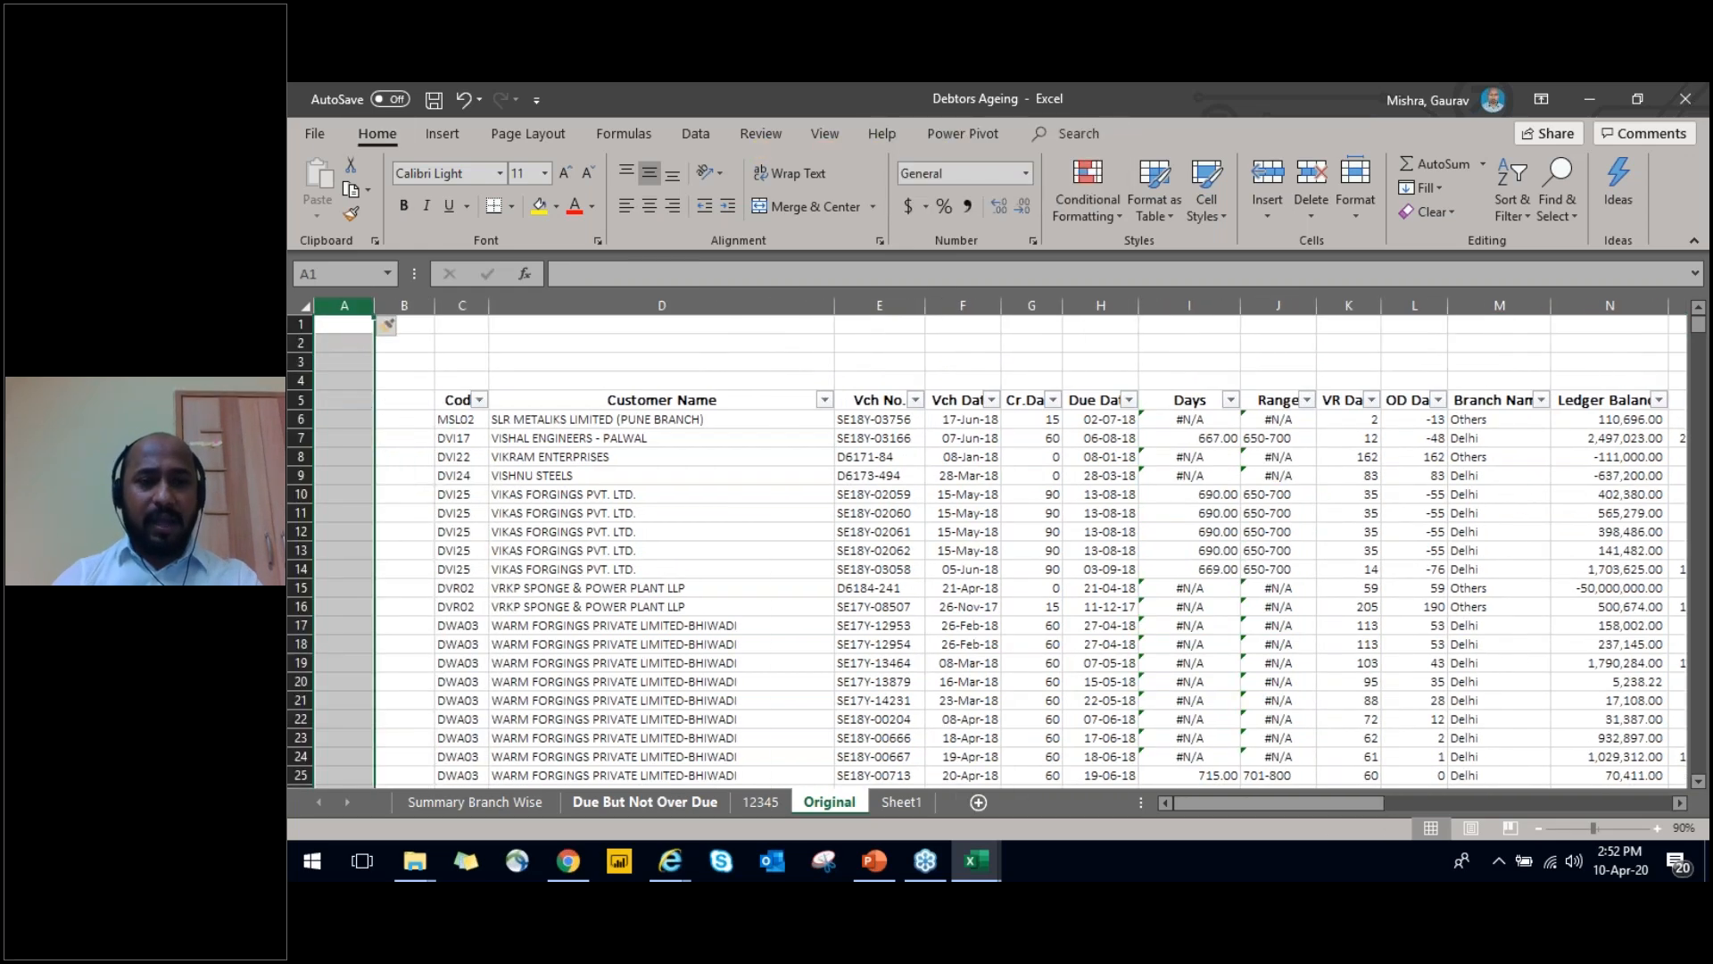
key("Right")
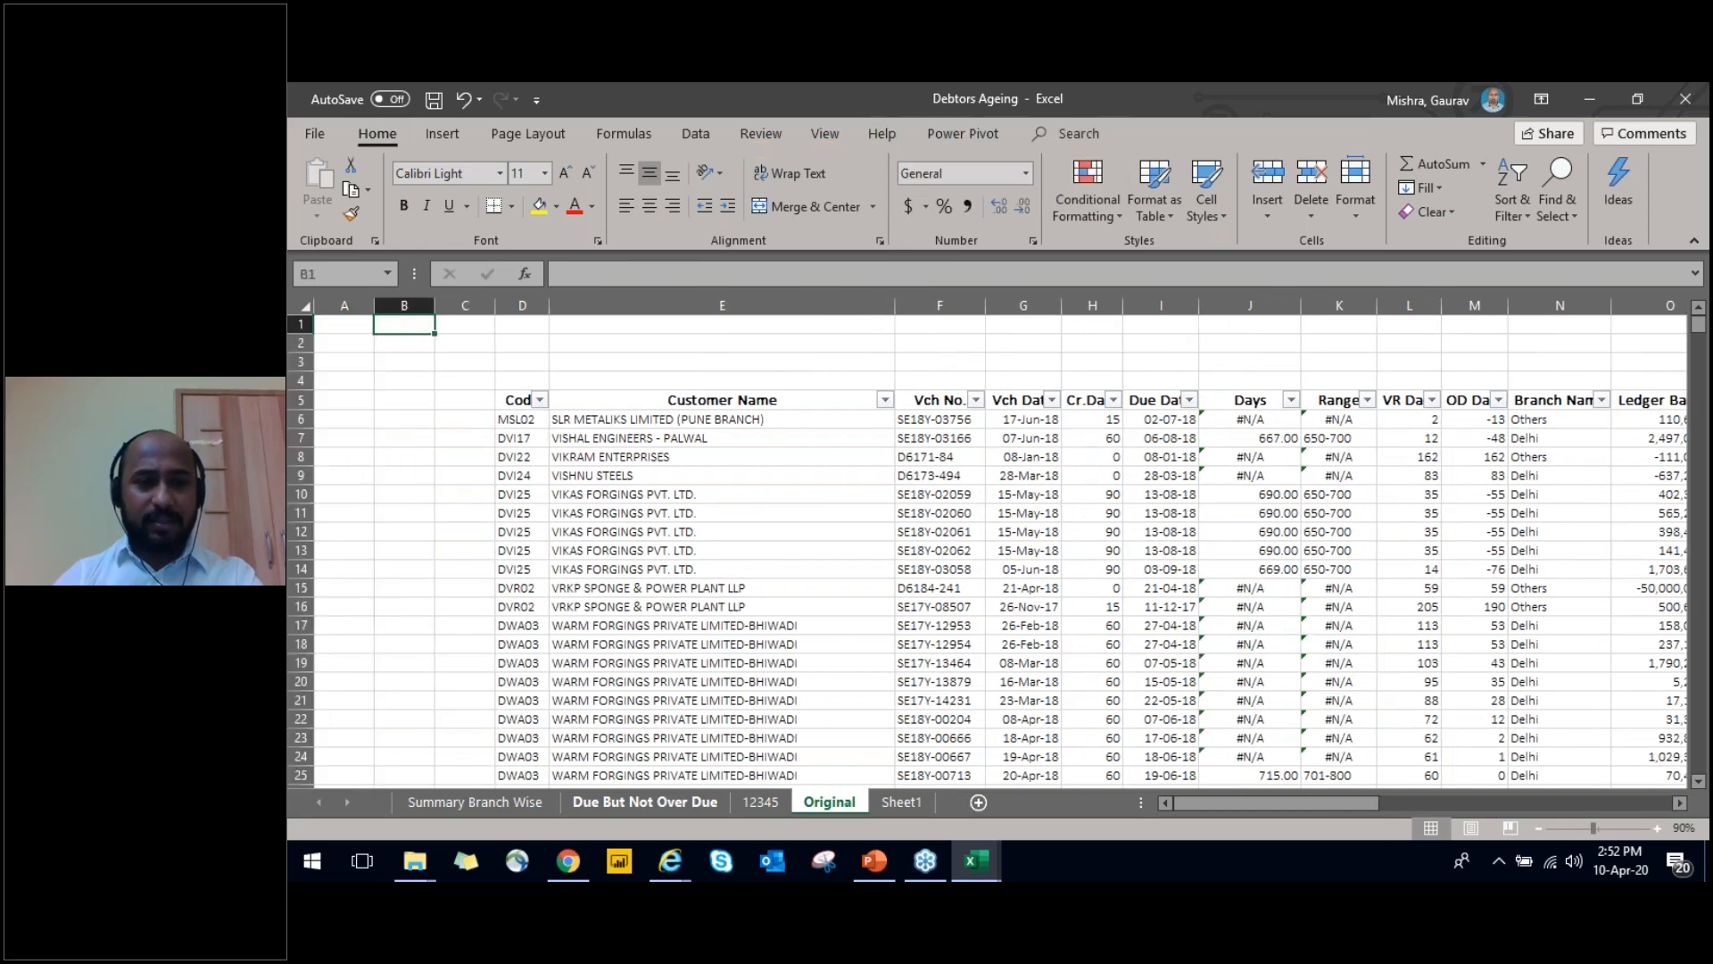
Delete two of the blank columns before the Code column, starting with column B
key("Right")
key("Right")
key("Down")
key("Down")
key("Down")
key("Left")
key("Left")
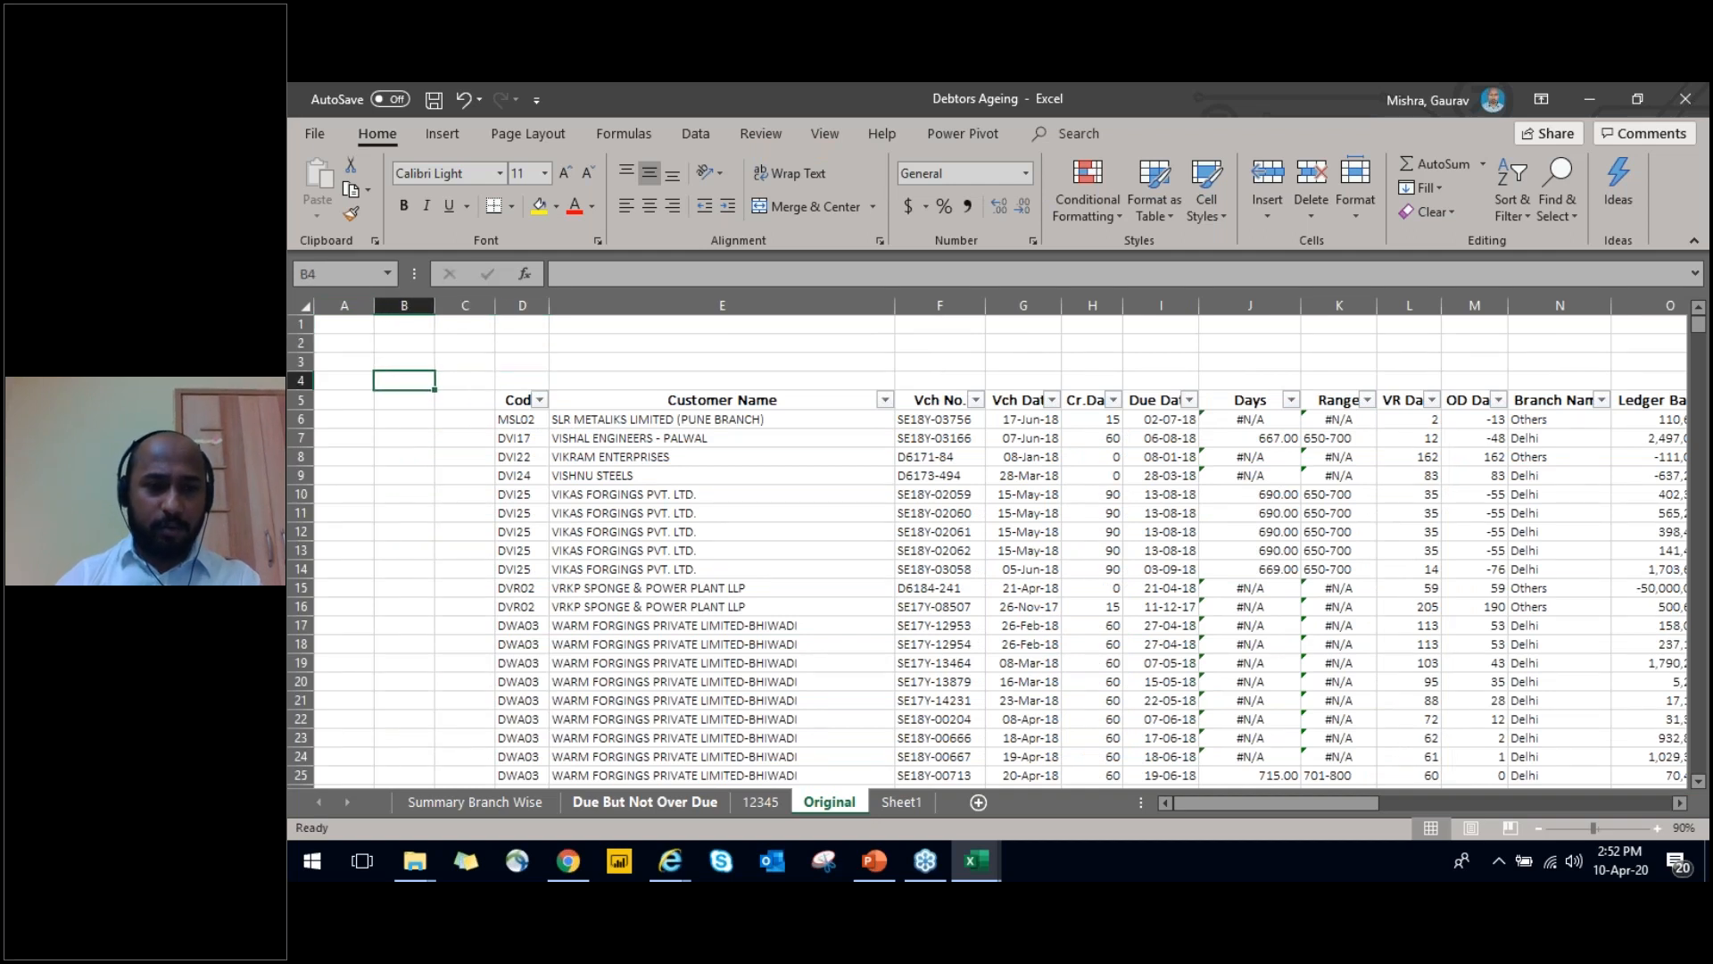
key("ctrl+space")
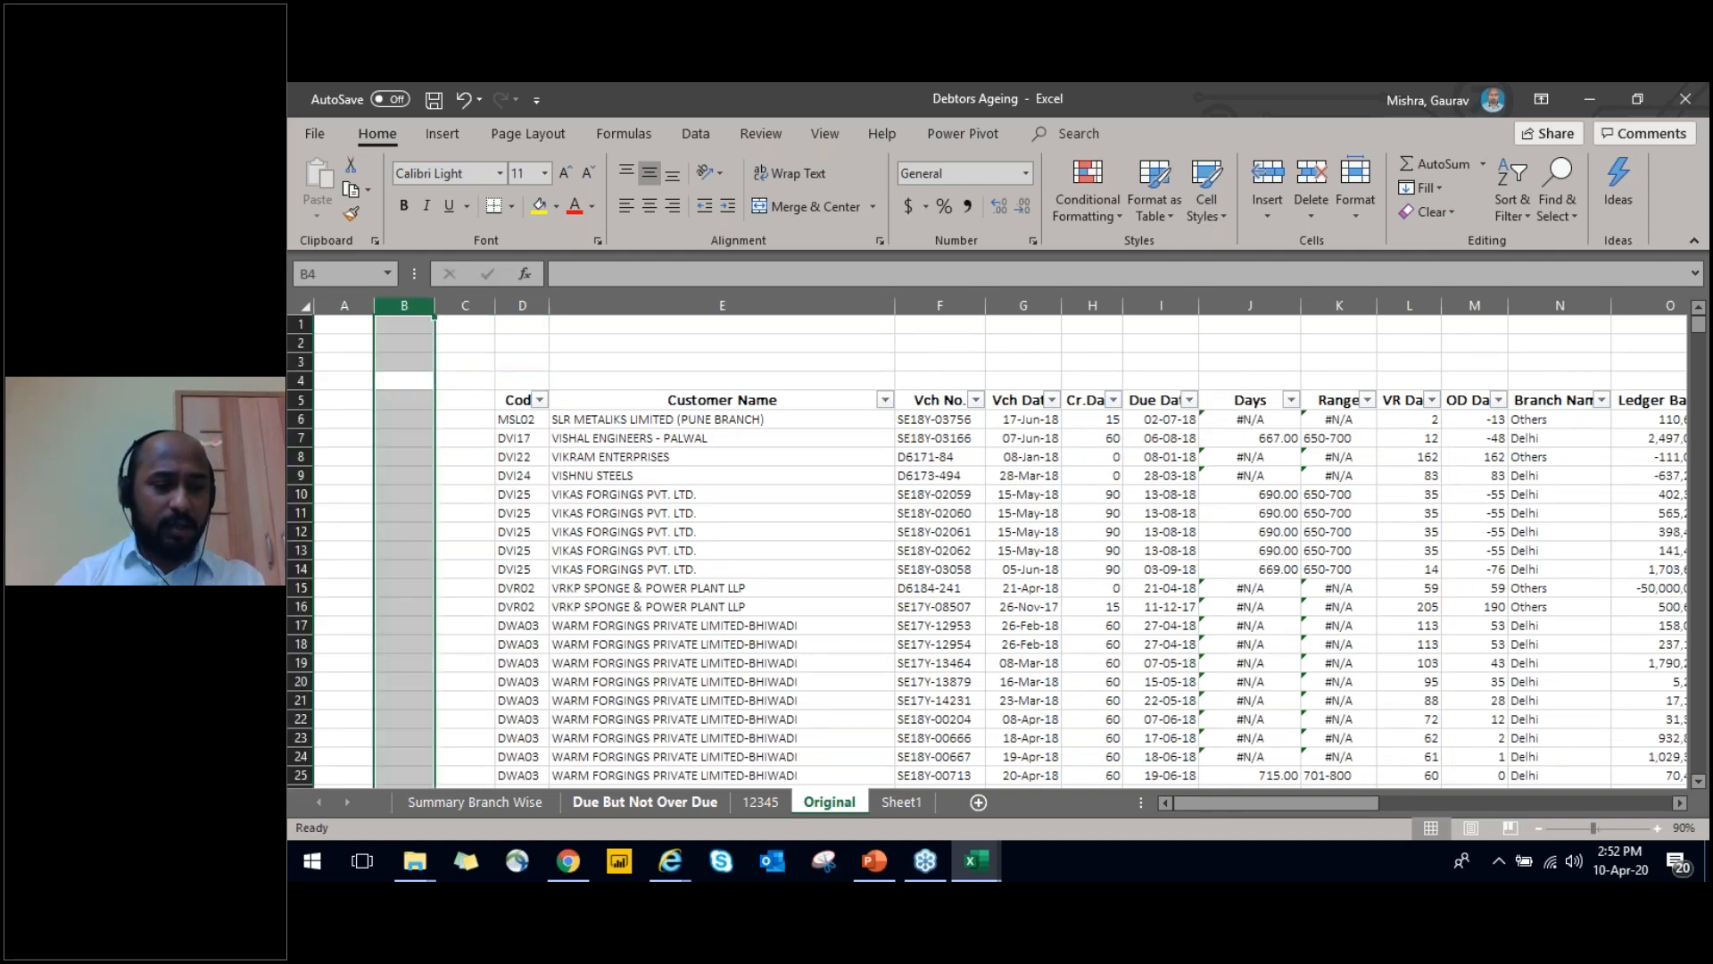
key("ctrl+minus")
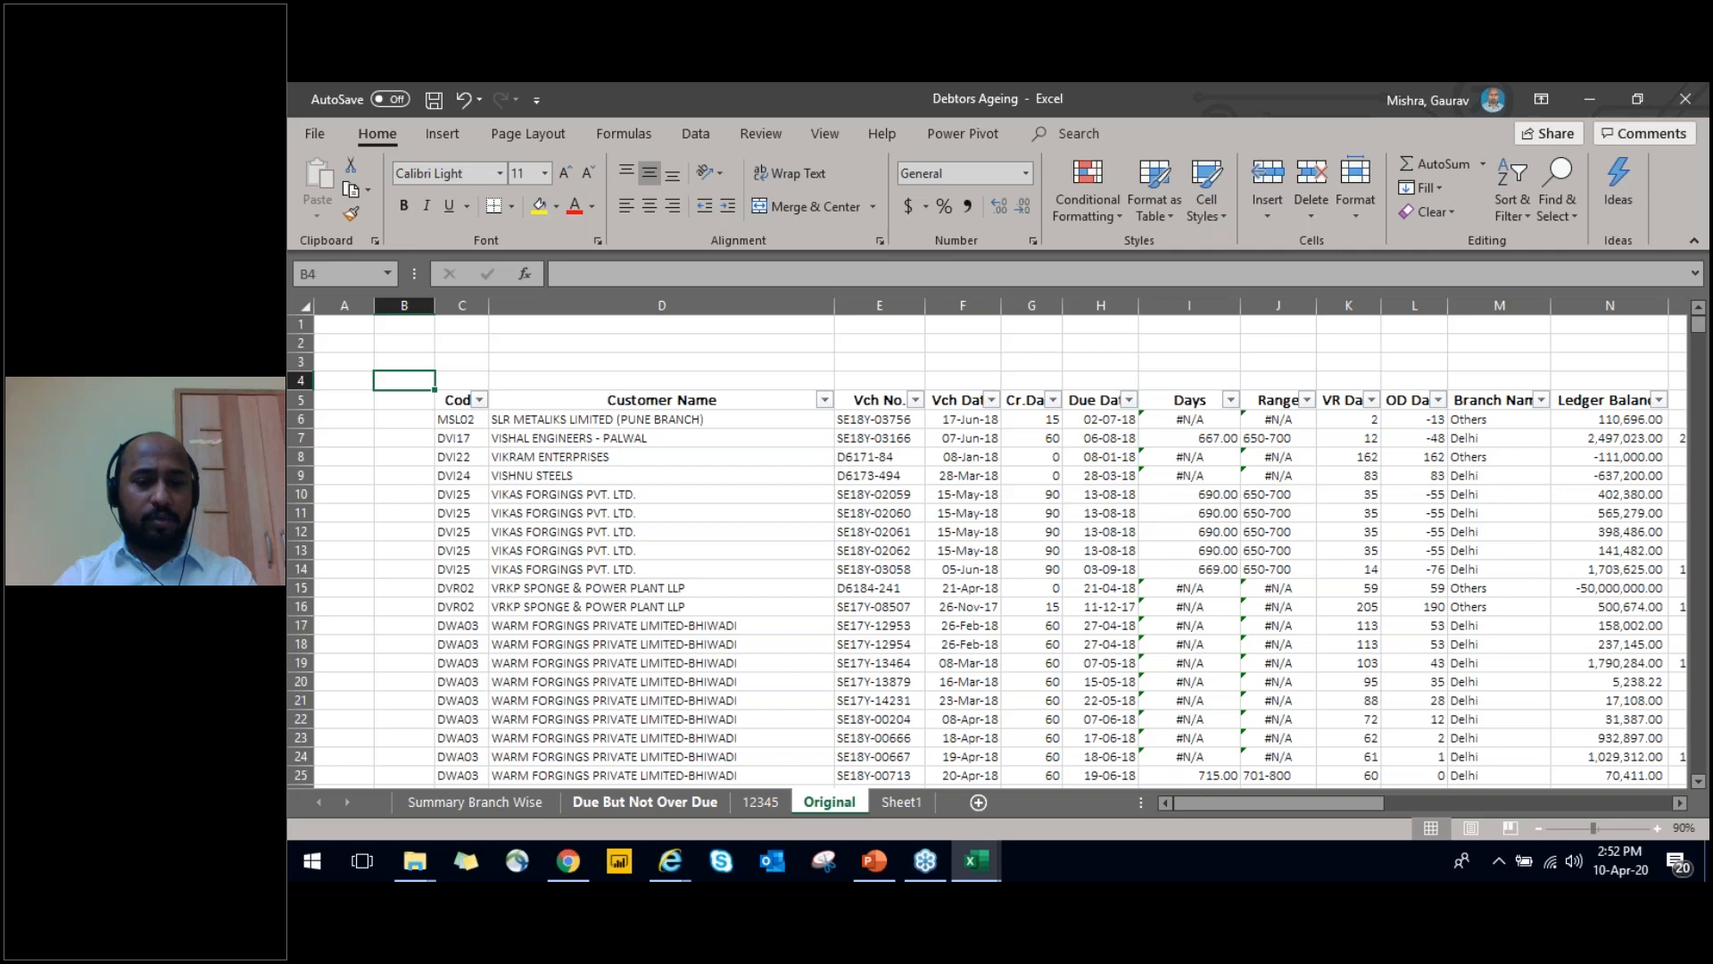
key("ctrl+minus")
Review the Original sheet's header labels in row 5 from Code across to Due Date
key("Down")
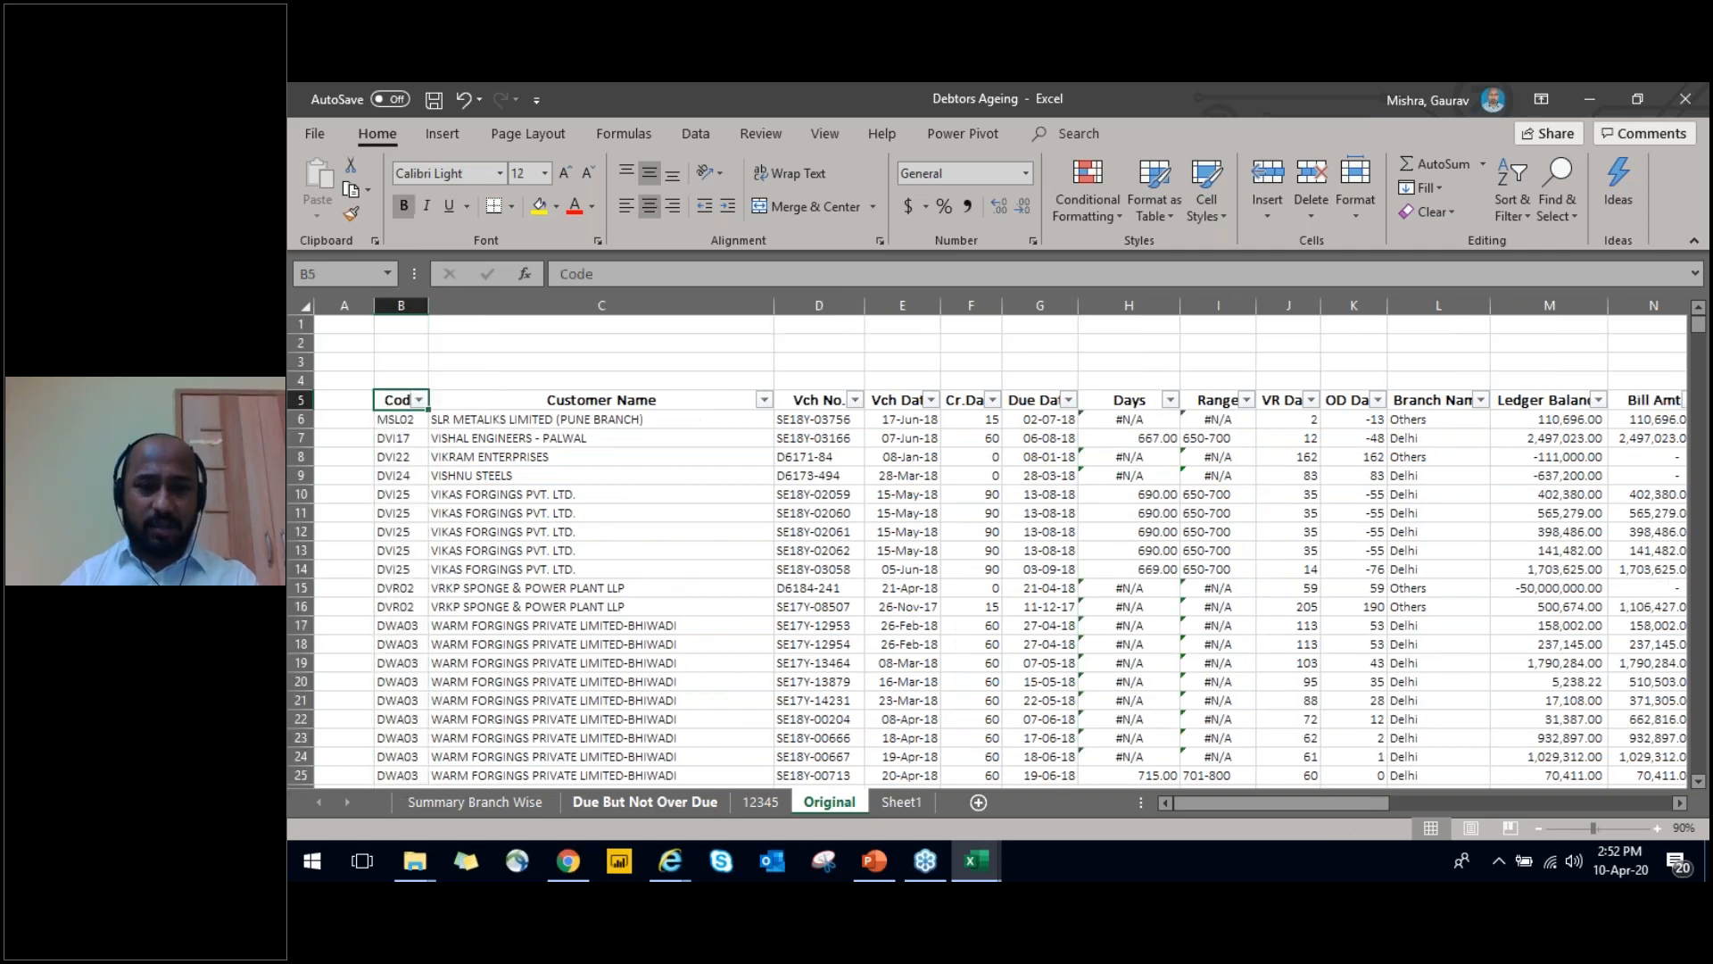
key("ctrl+shift+Right")
key("Left")
key("Right")
key("Right")
key("Right")
key("Right")
key("Right")
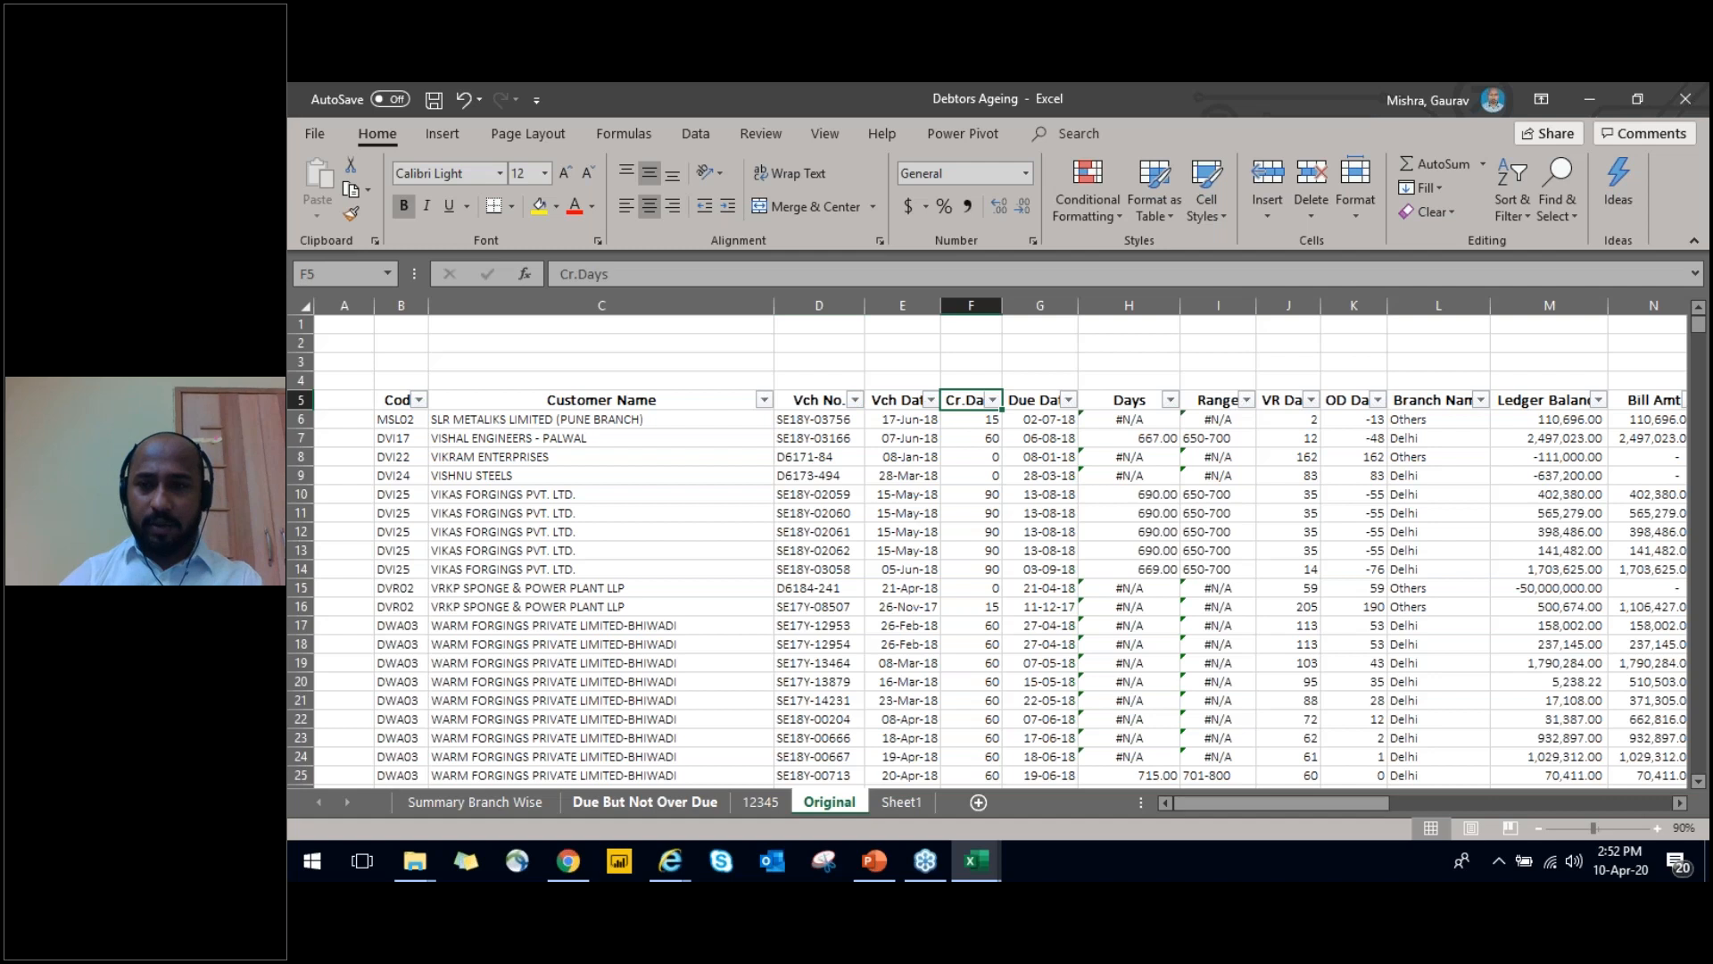
key("Right")
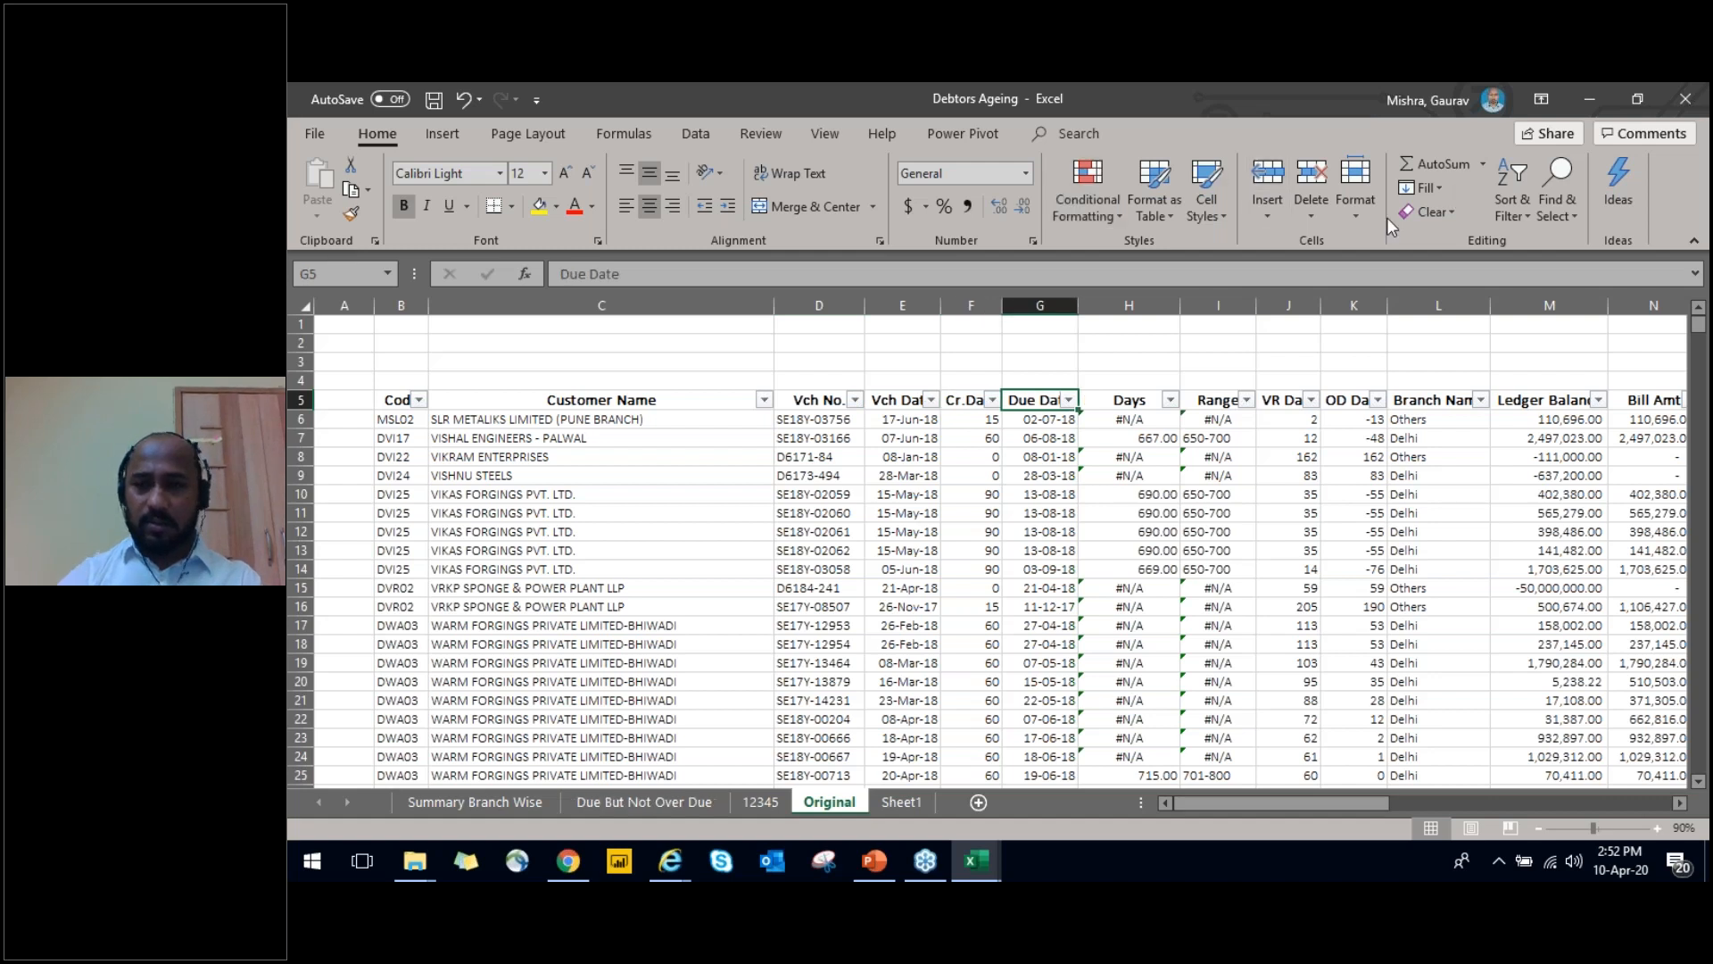
Minimise the Debtors Ageing workbook, return to it, and select the Code header in cell B5
left_click(1592, 98)
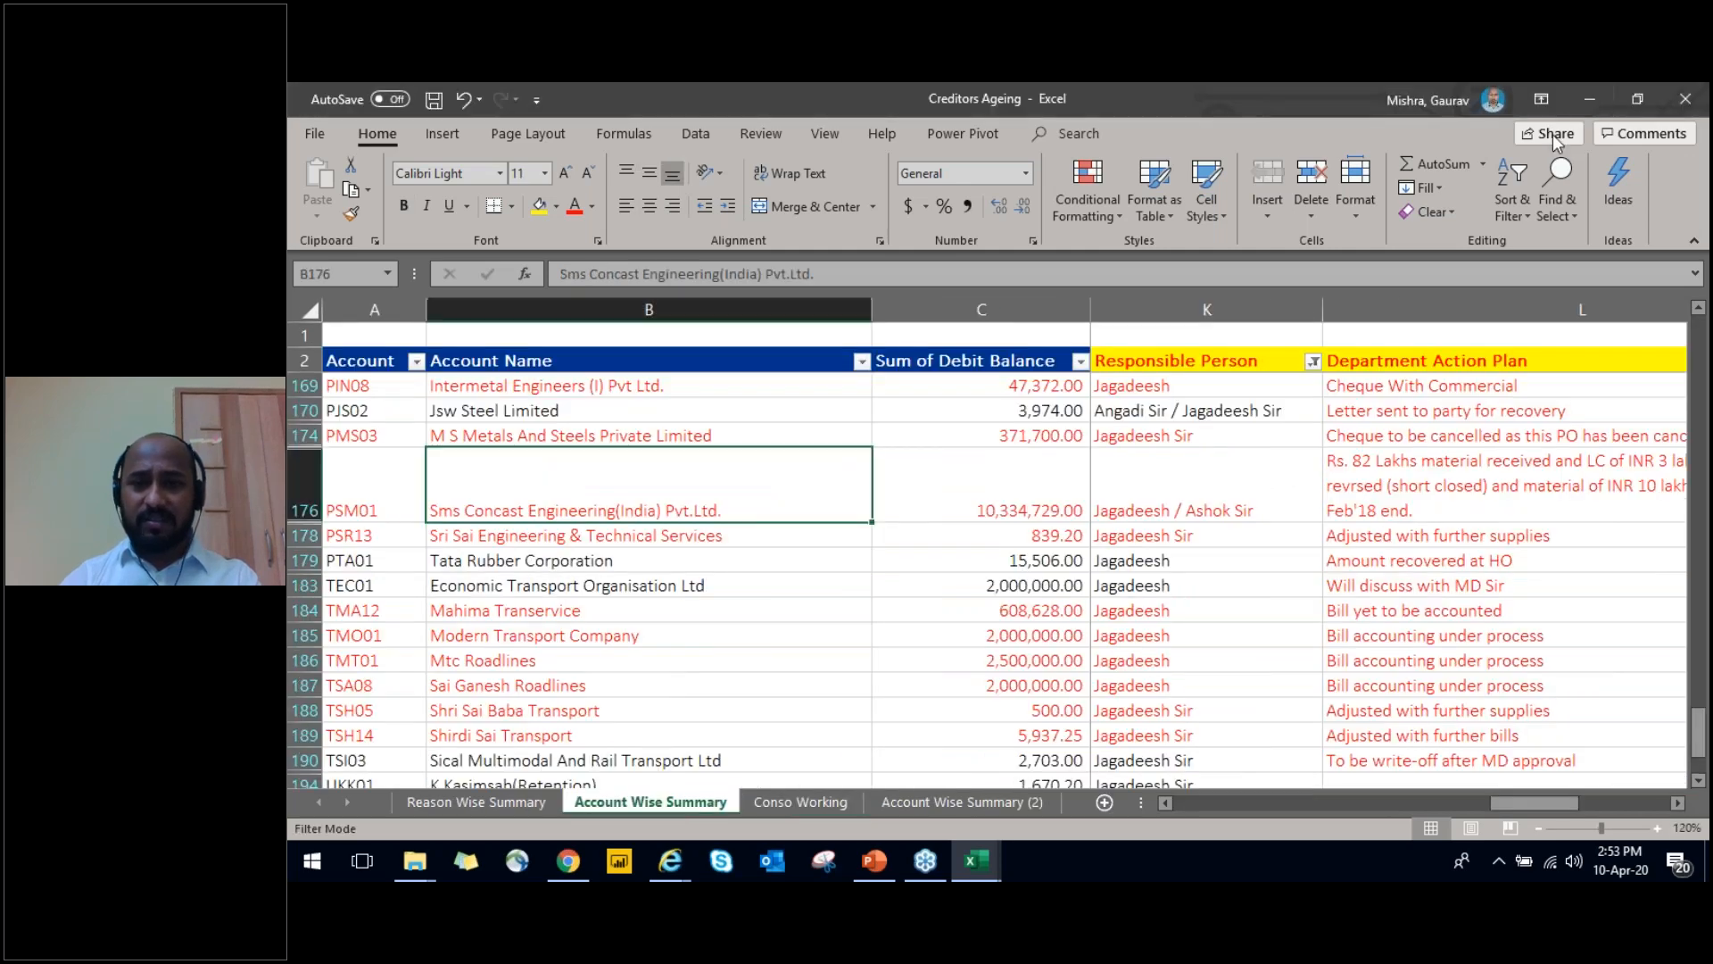
key("alt+Tab")
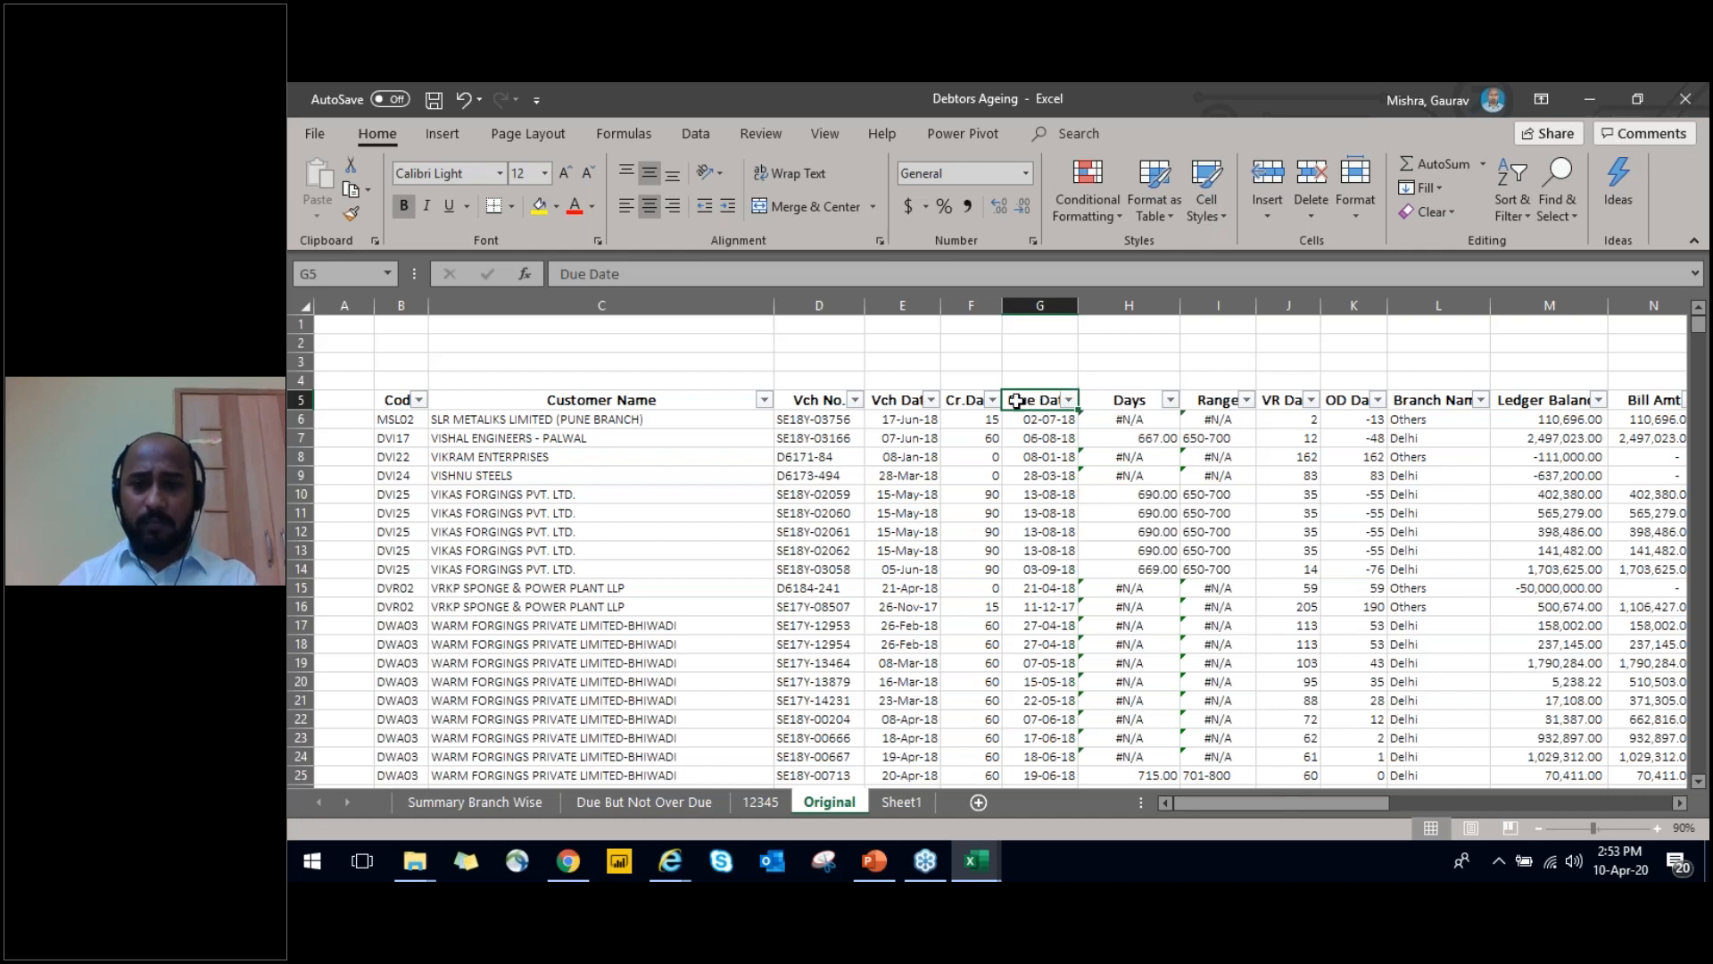
left_click(933, 390)
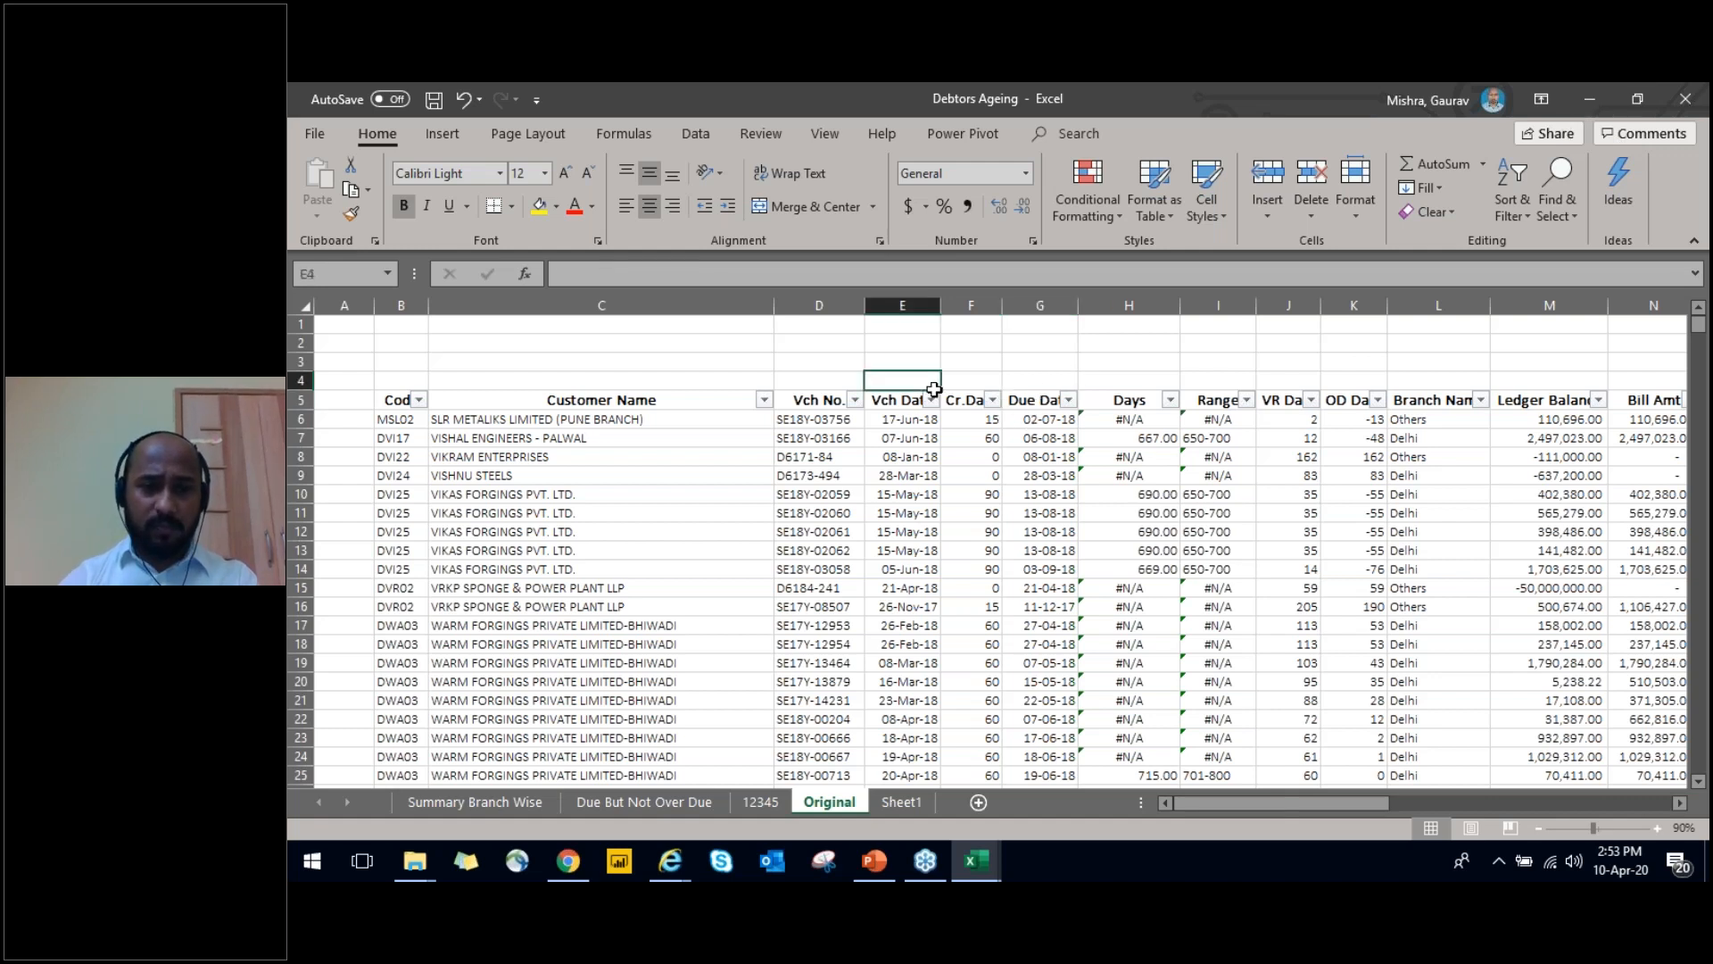
key("Down")
key("ctrl+Left")
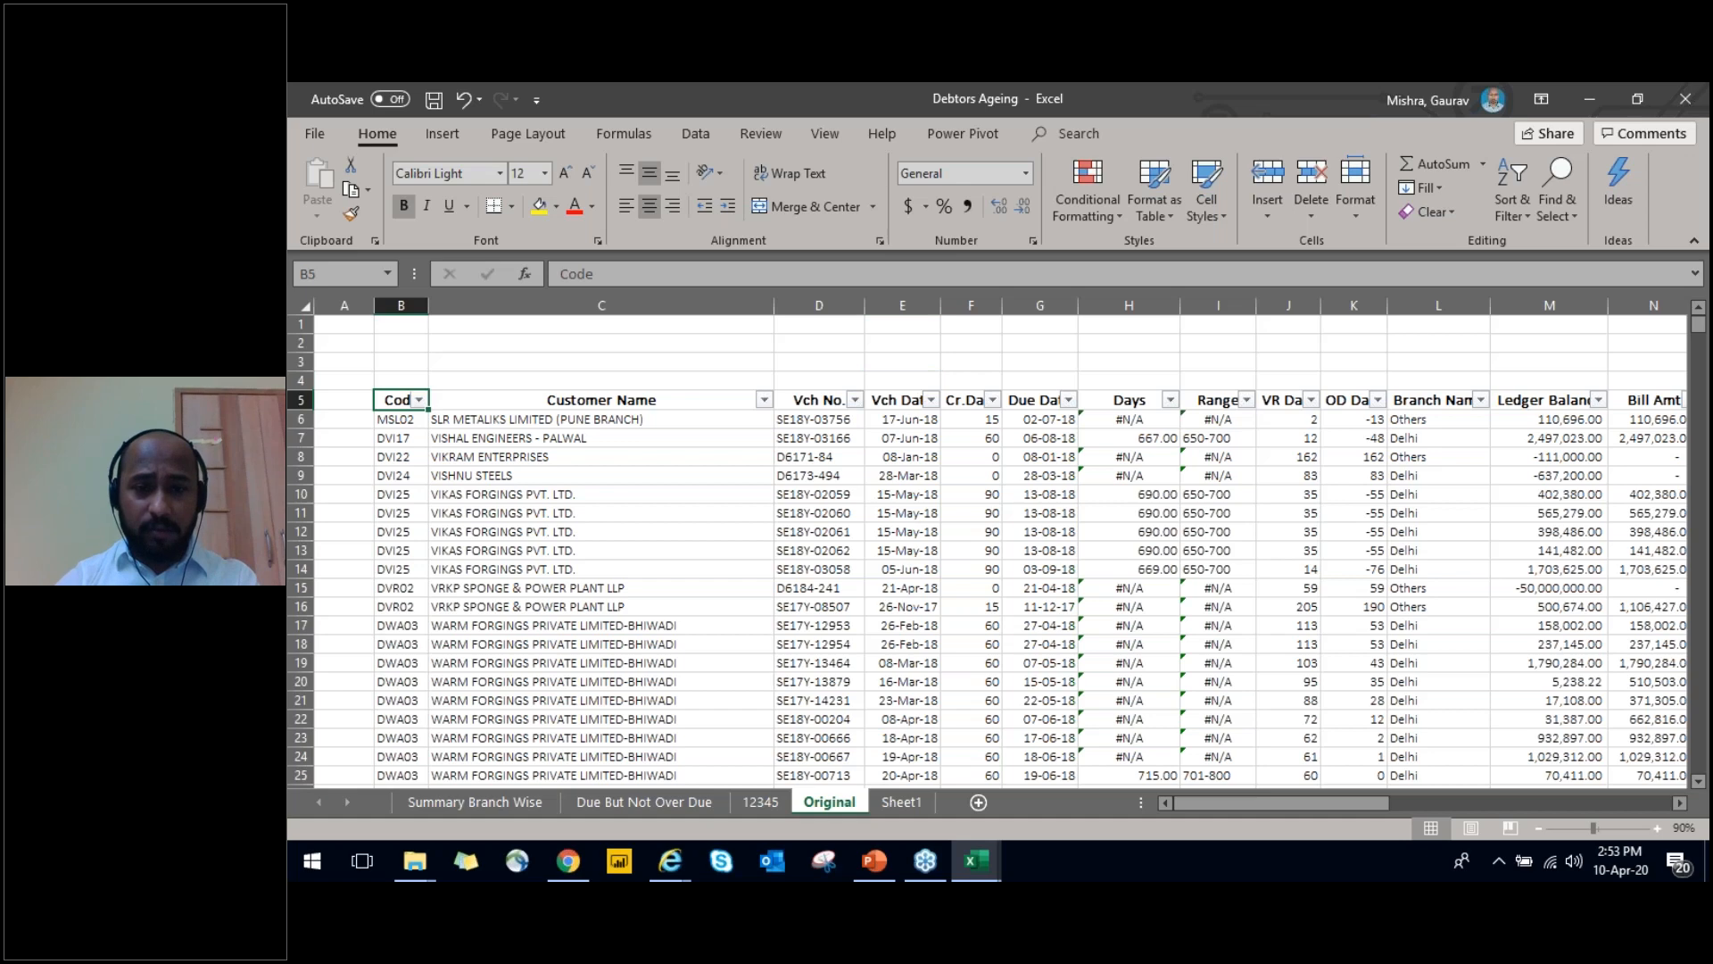
Try clearing all header labels in row 5 from Code to 91 Days above, and undo the deletion
key("ctrl+shift+Right")
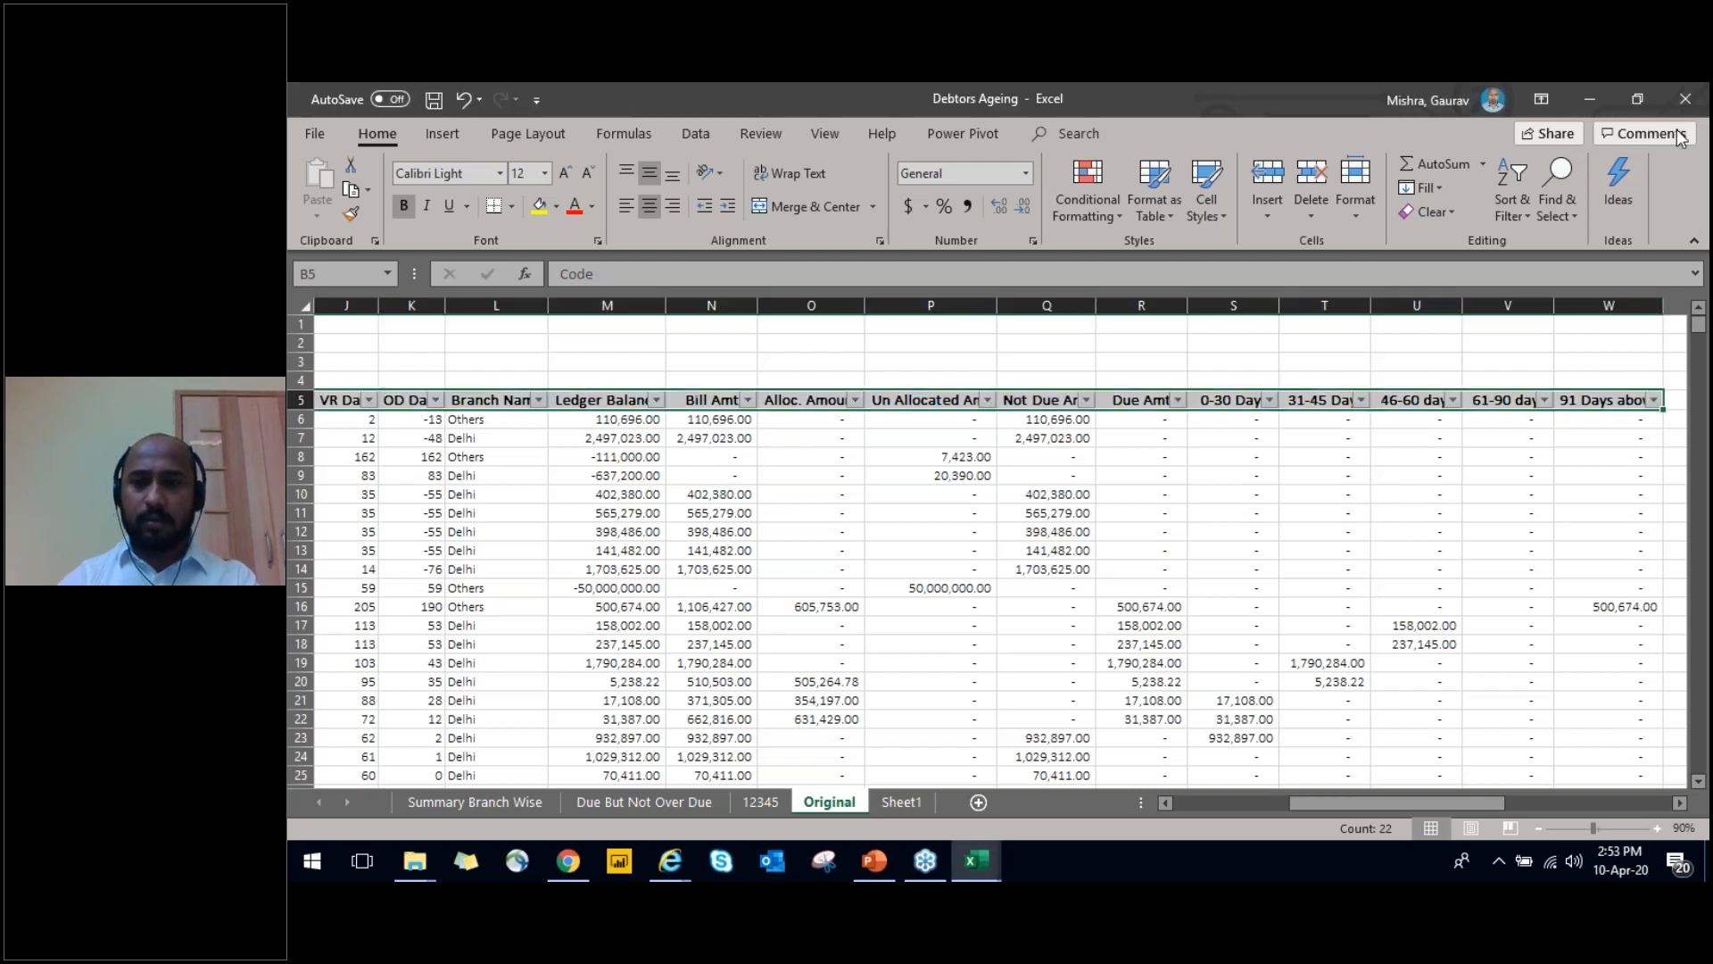
key("Delete")
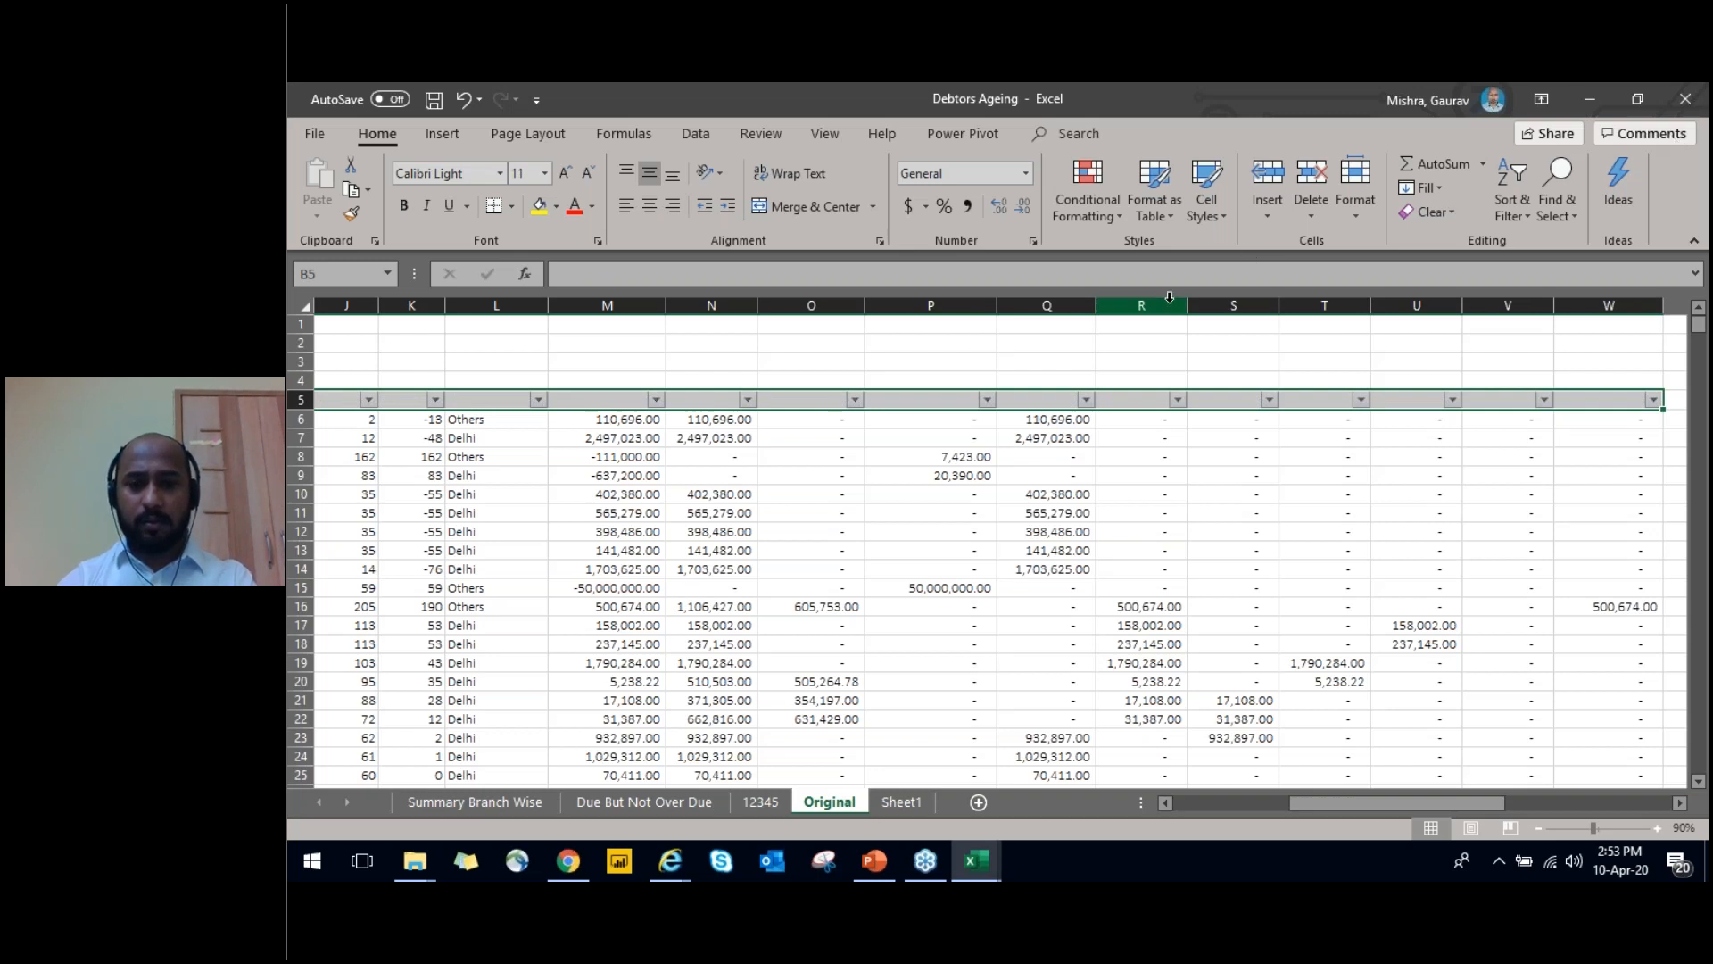
key("ctrl+z")
left_click(1040, 437)
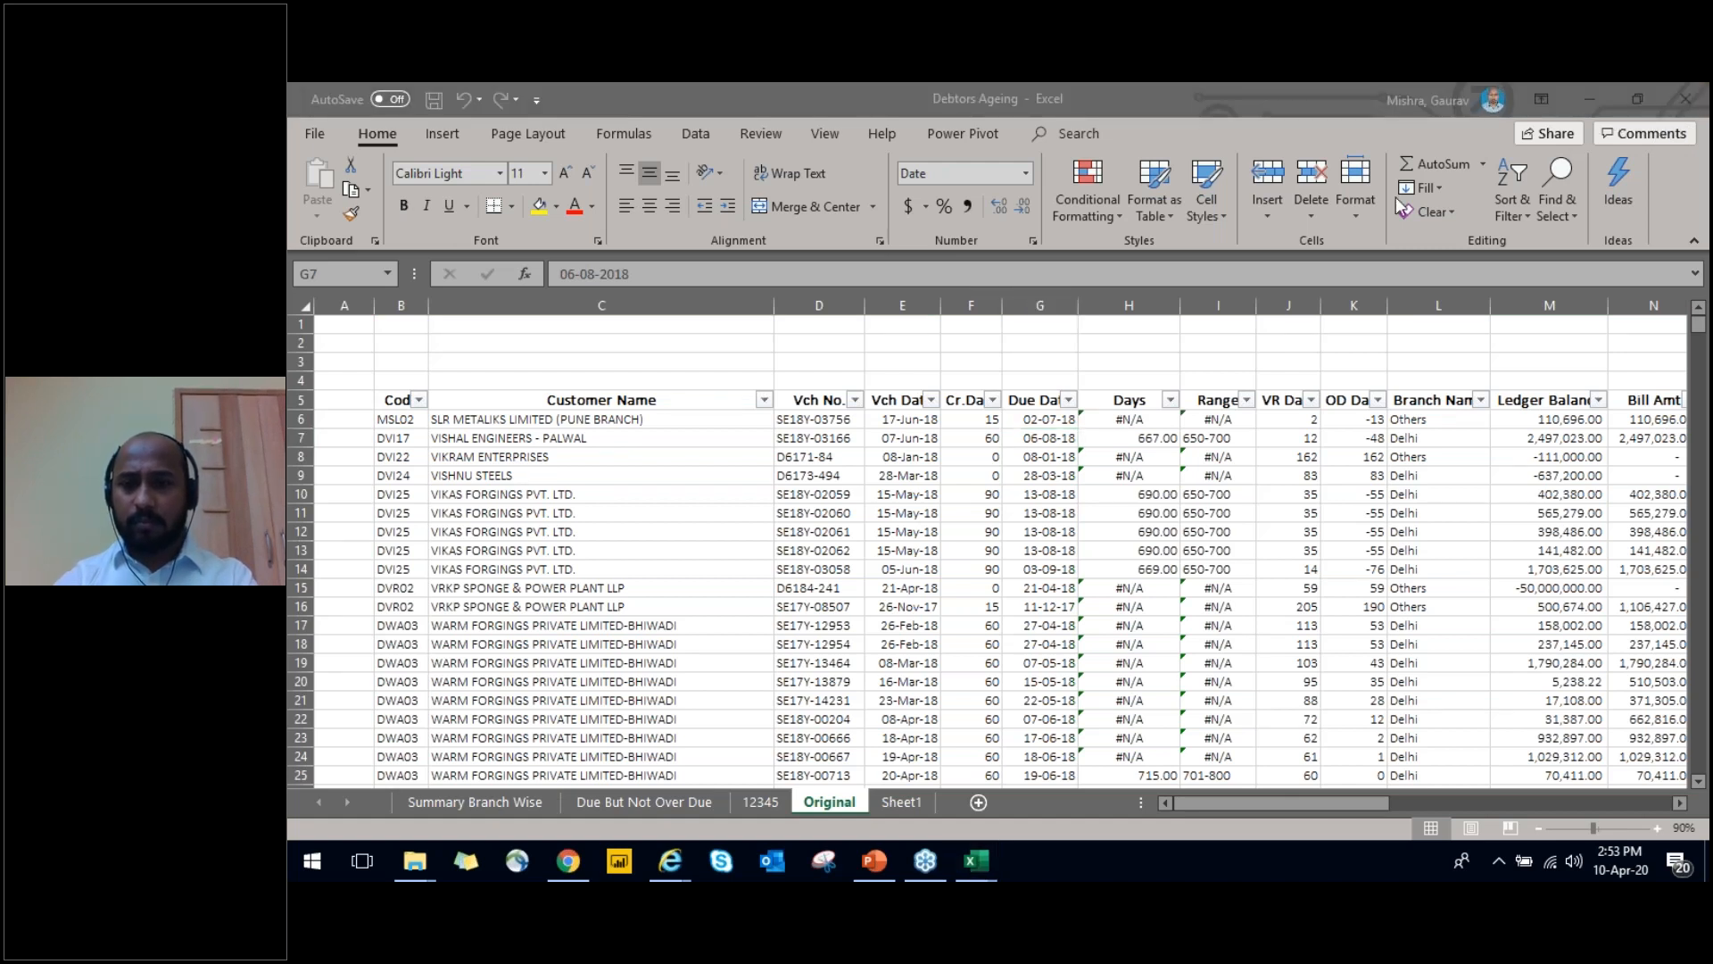
Minimise both ageing workbooks to show the desktop and return to the Debtors Ageing workbook
left_click(975, 861)
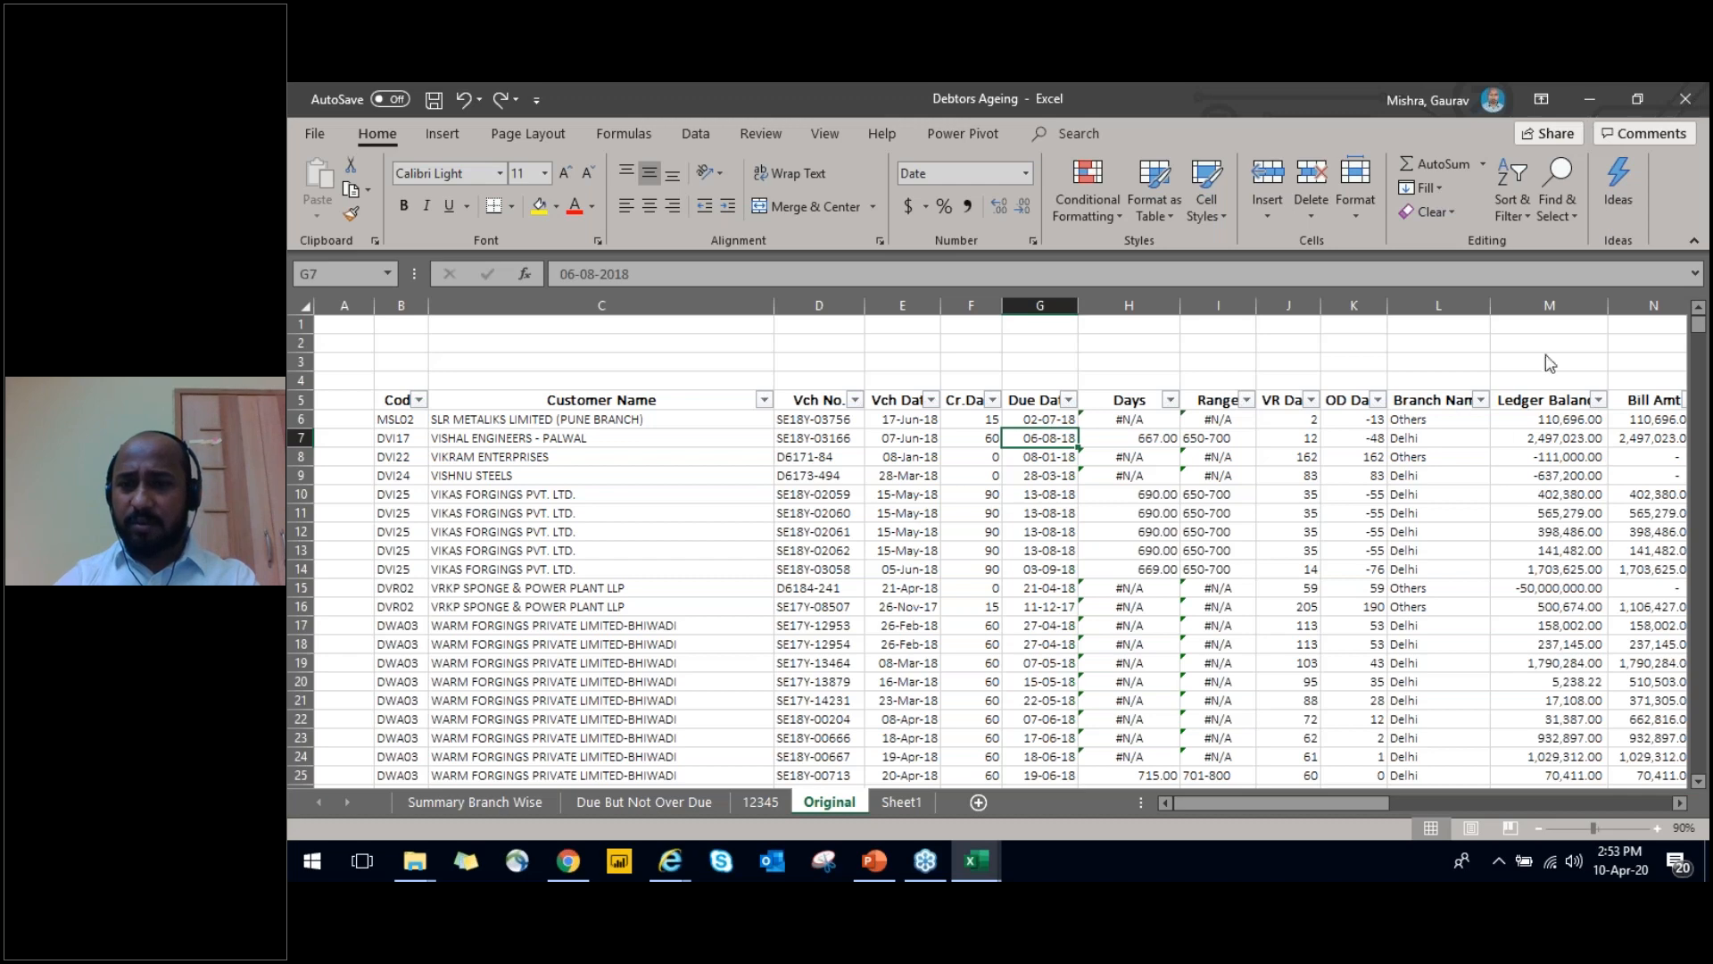
left_click(1589, 99)
left_click(1590, 98)
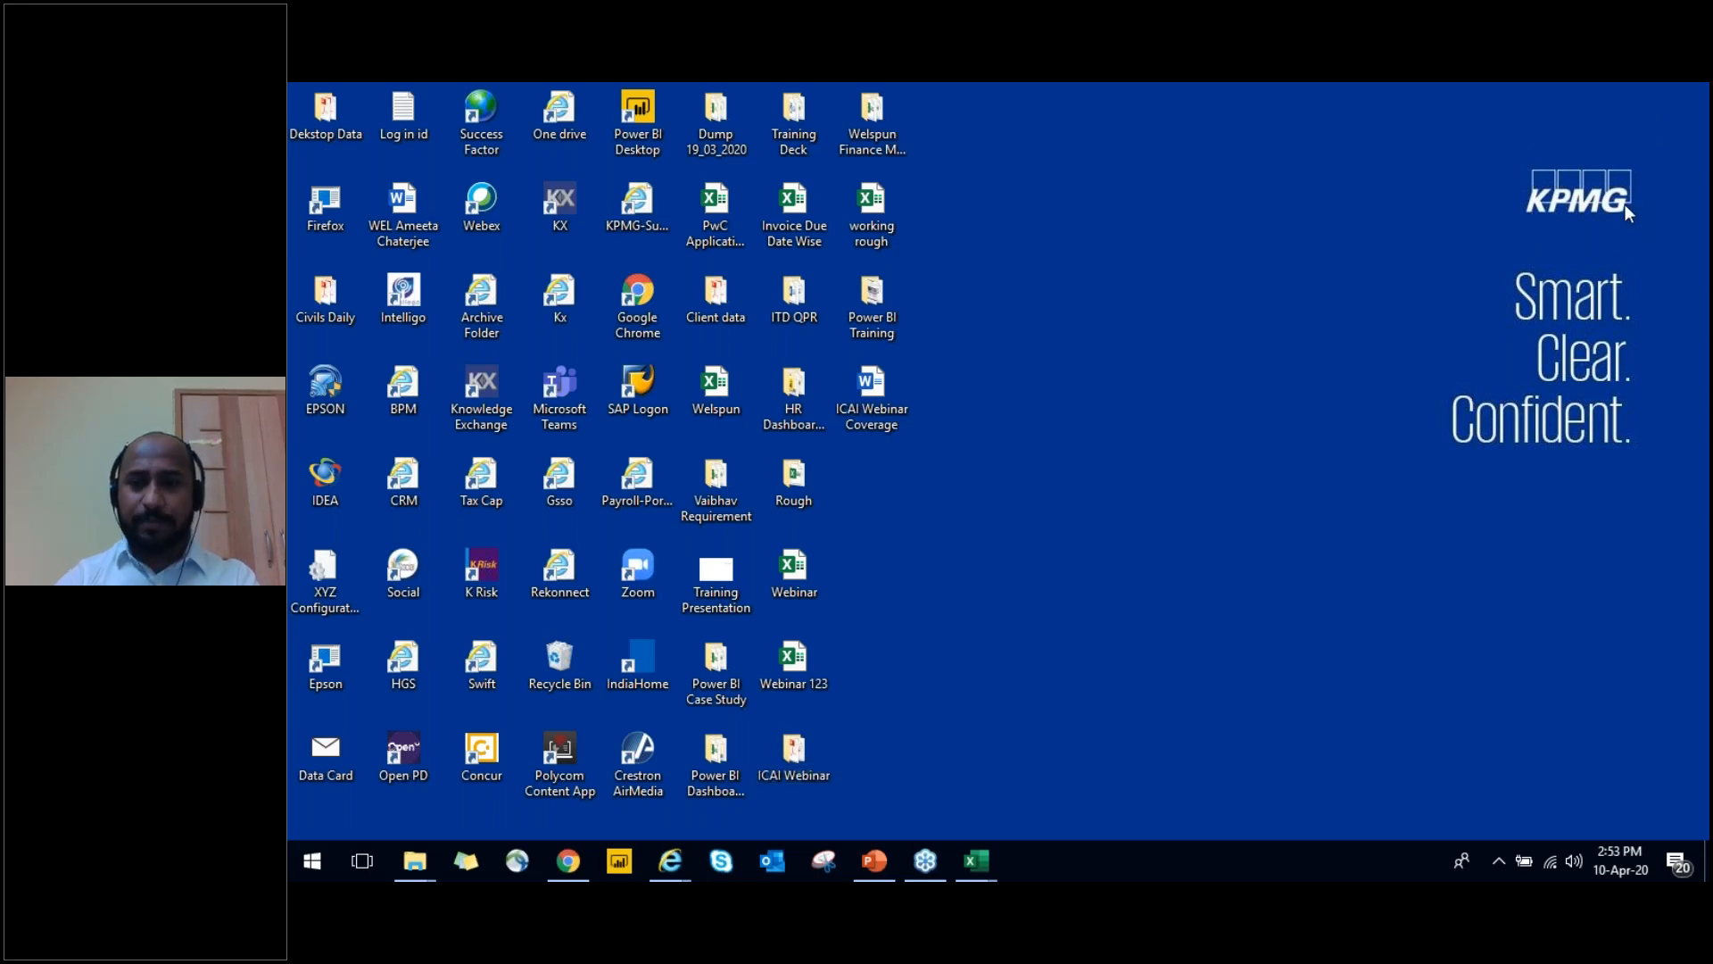
key("alt+Tab")
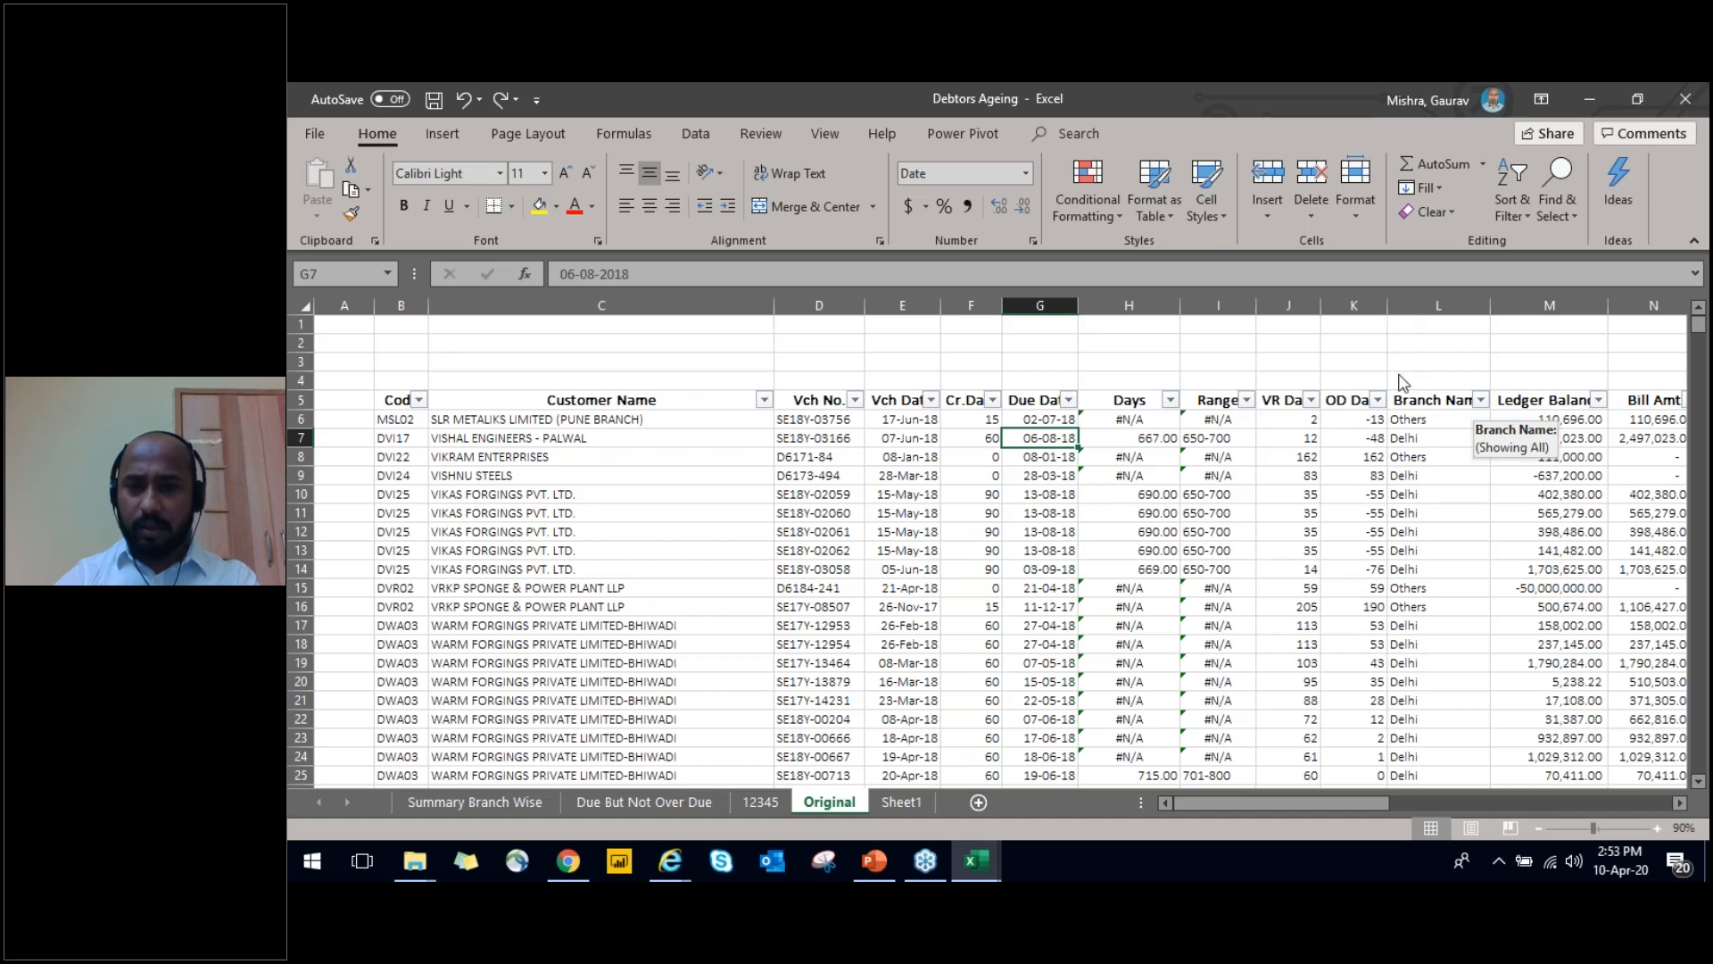
Examine the full header row of the Original sheet by selecting it across from the Code header in B5
left_click(1170, 399)
key("Escape")
key("Left")
key("Left")
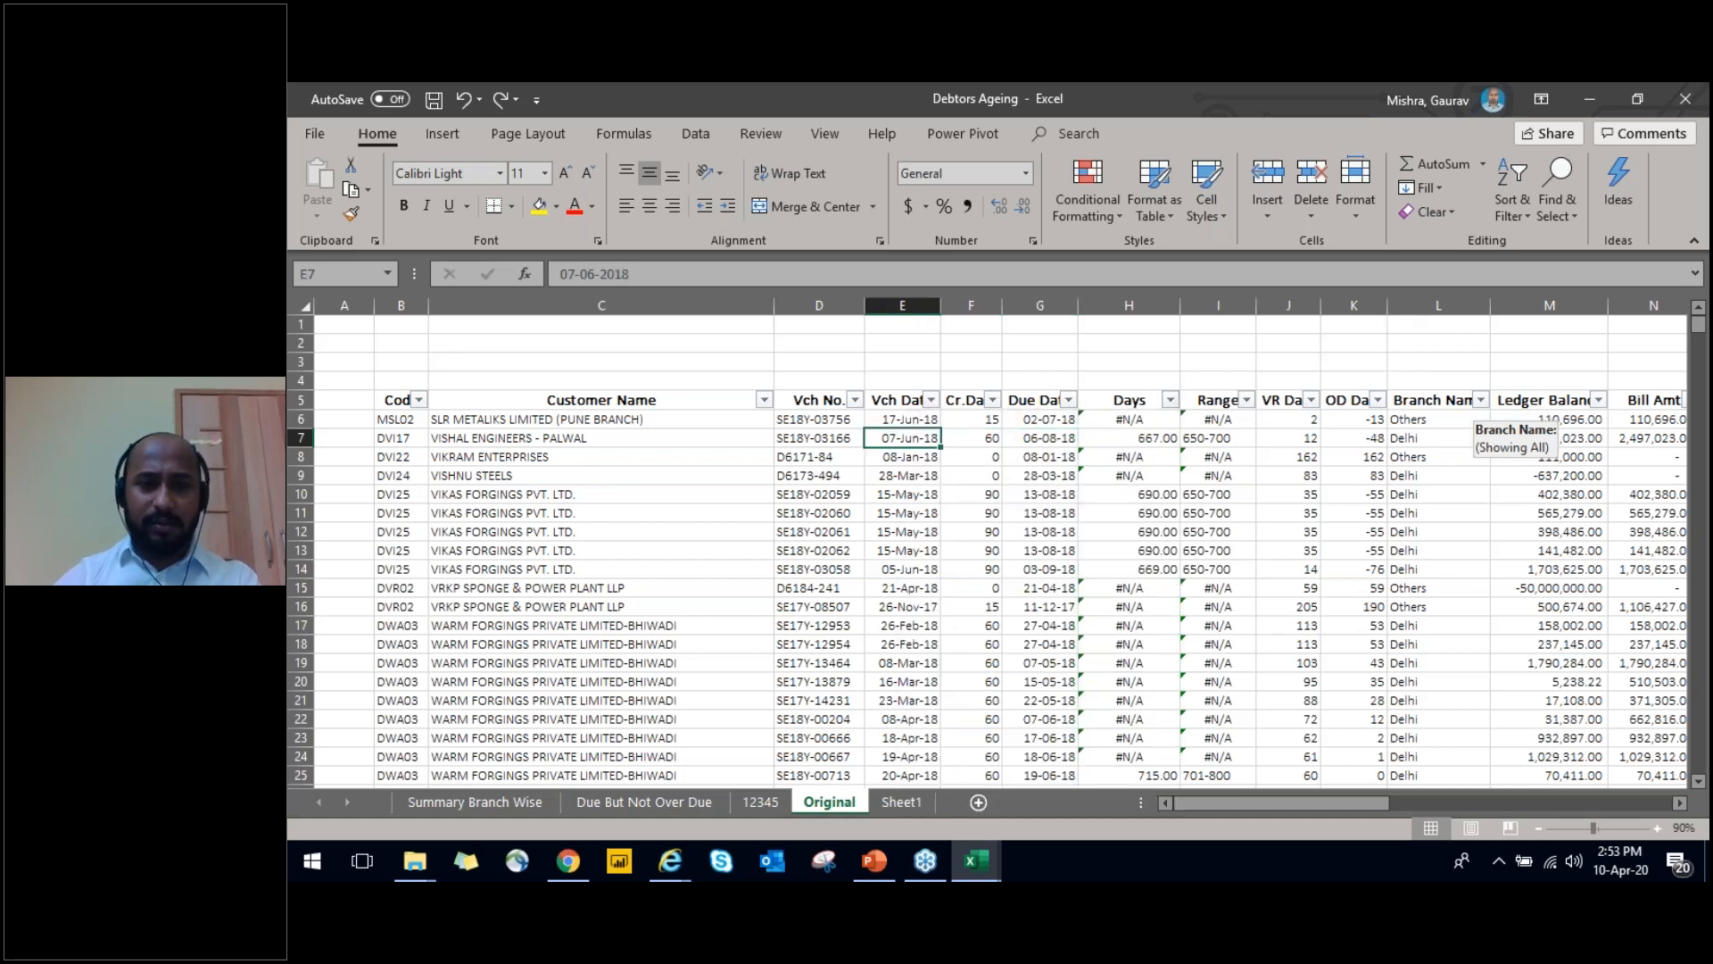
key("Up")
key("Up")
key("Left")
key("Left")
key("Left")
key("ctrl+shift+Right")
key("Left")
key("Right")
key("ctrl+shift+Right")
key("ctrl+shift+Left")
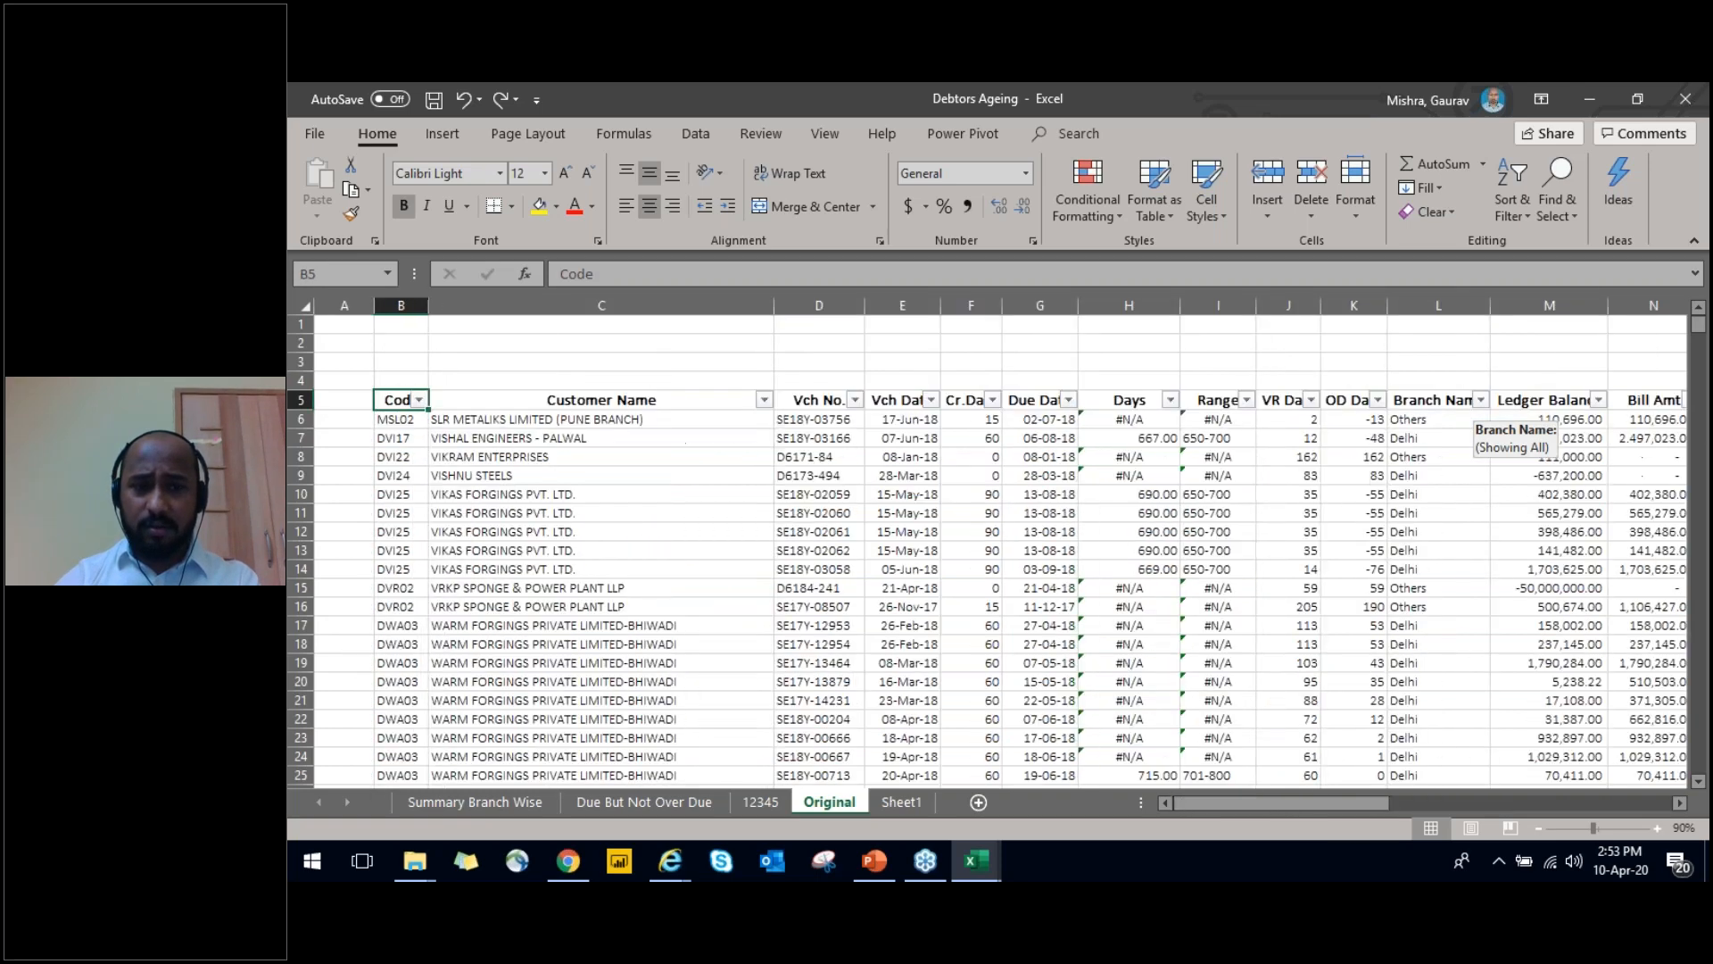
key("ctrl+shift+Right")
key("ctrl+shift+Left")
key("ctrl+shift+Right")
key("Left")
key("Right")
key("ctrl+shift+Right")
key("Left")
key("Right")
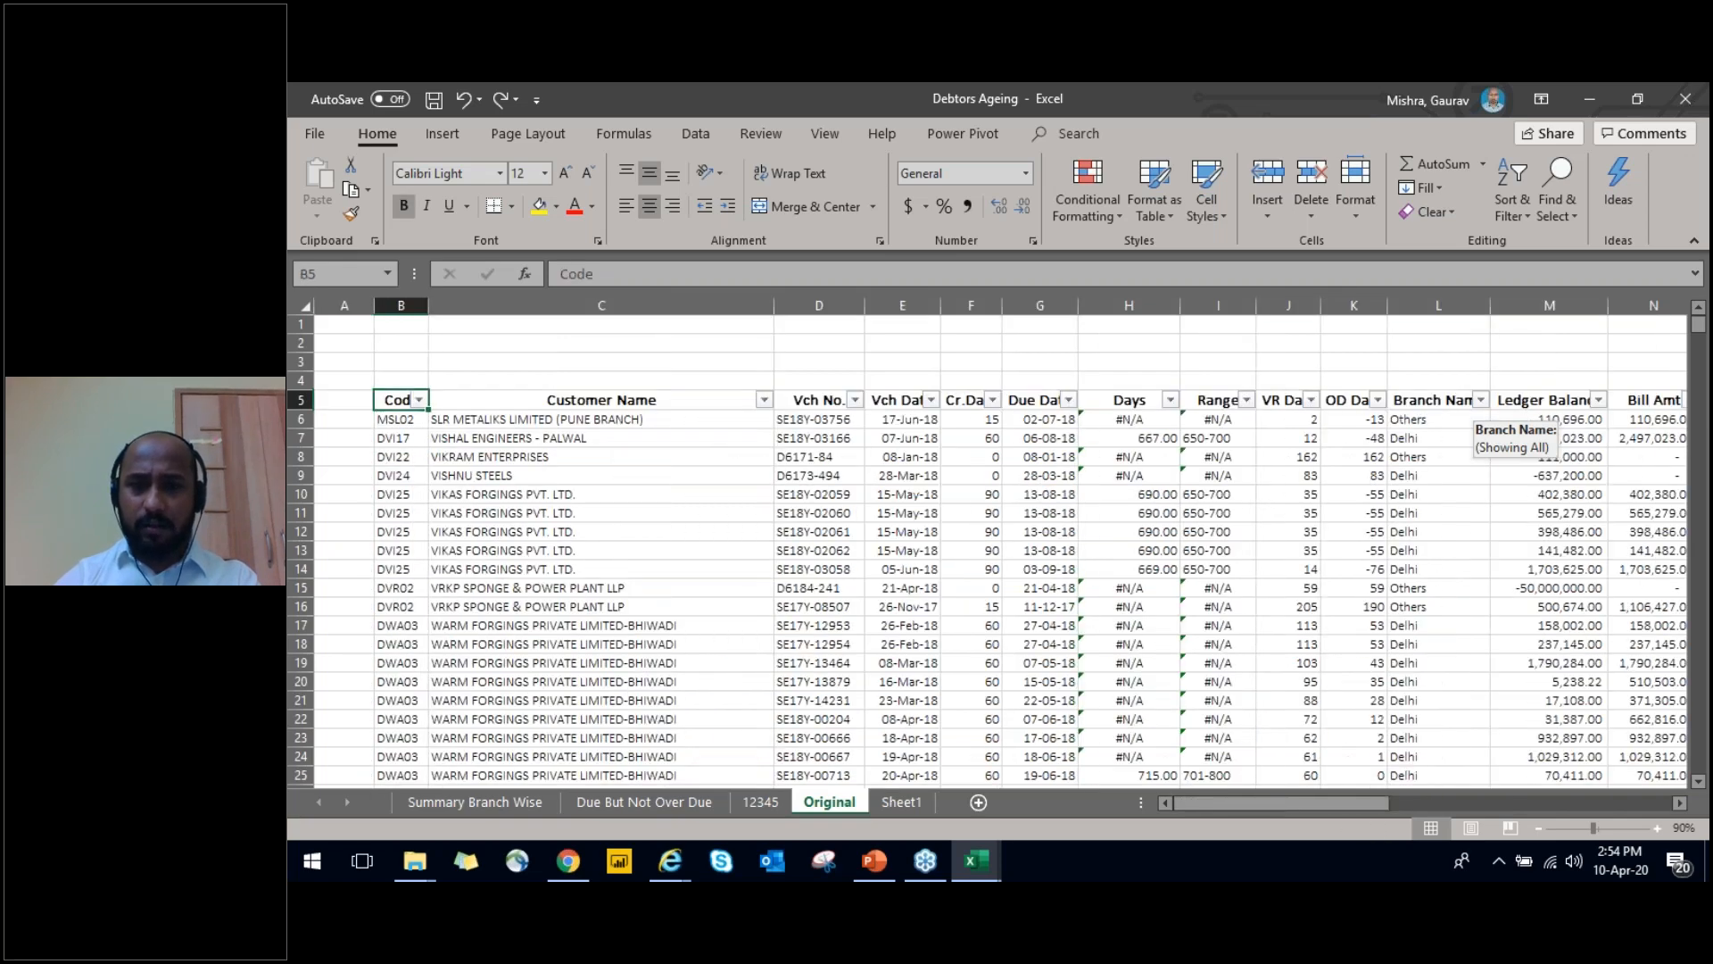
Check how far the Code column's data extends down the Original sheet and return to header cell B5
key("ctrl+shift+Right")
key("ctrl+shift+Left")
key("ctrl+shift+Down")
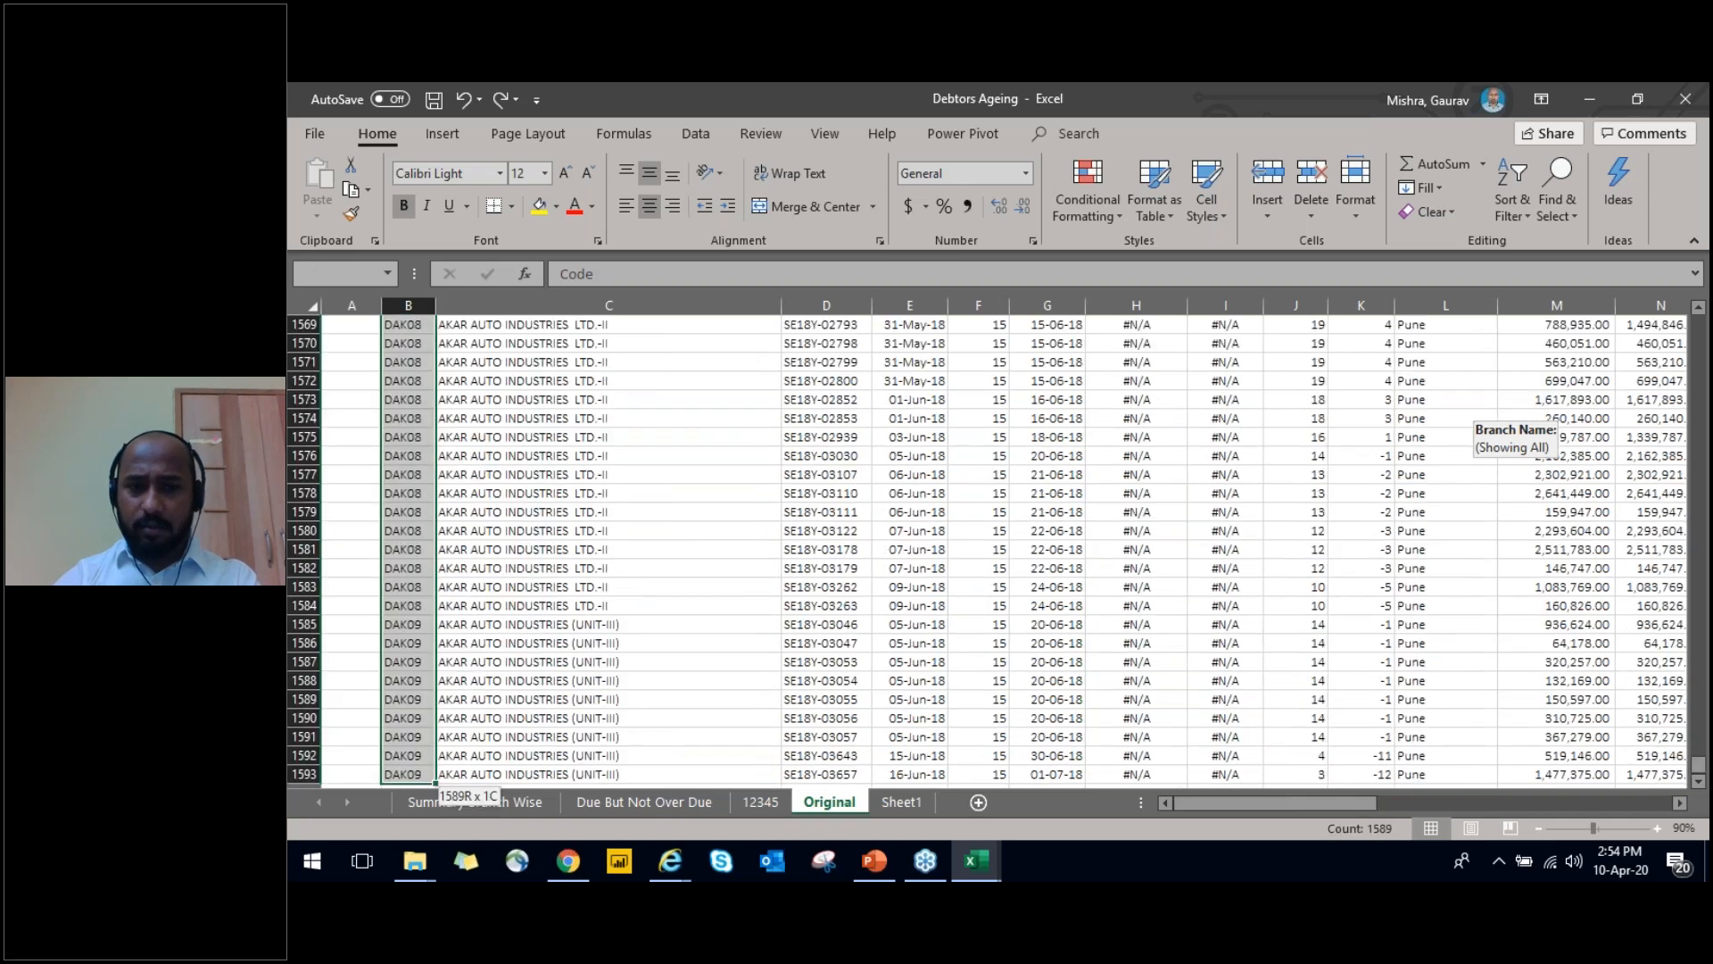
key("ctrl+Down")
key("ctrl+Up")
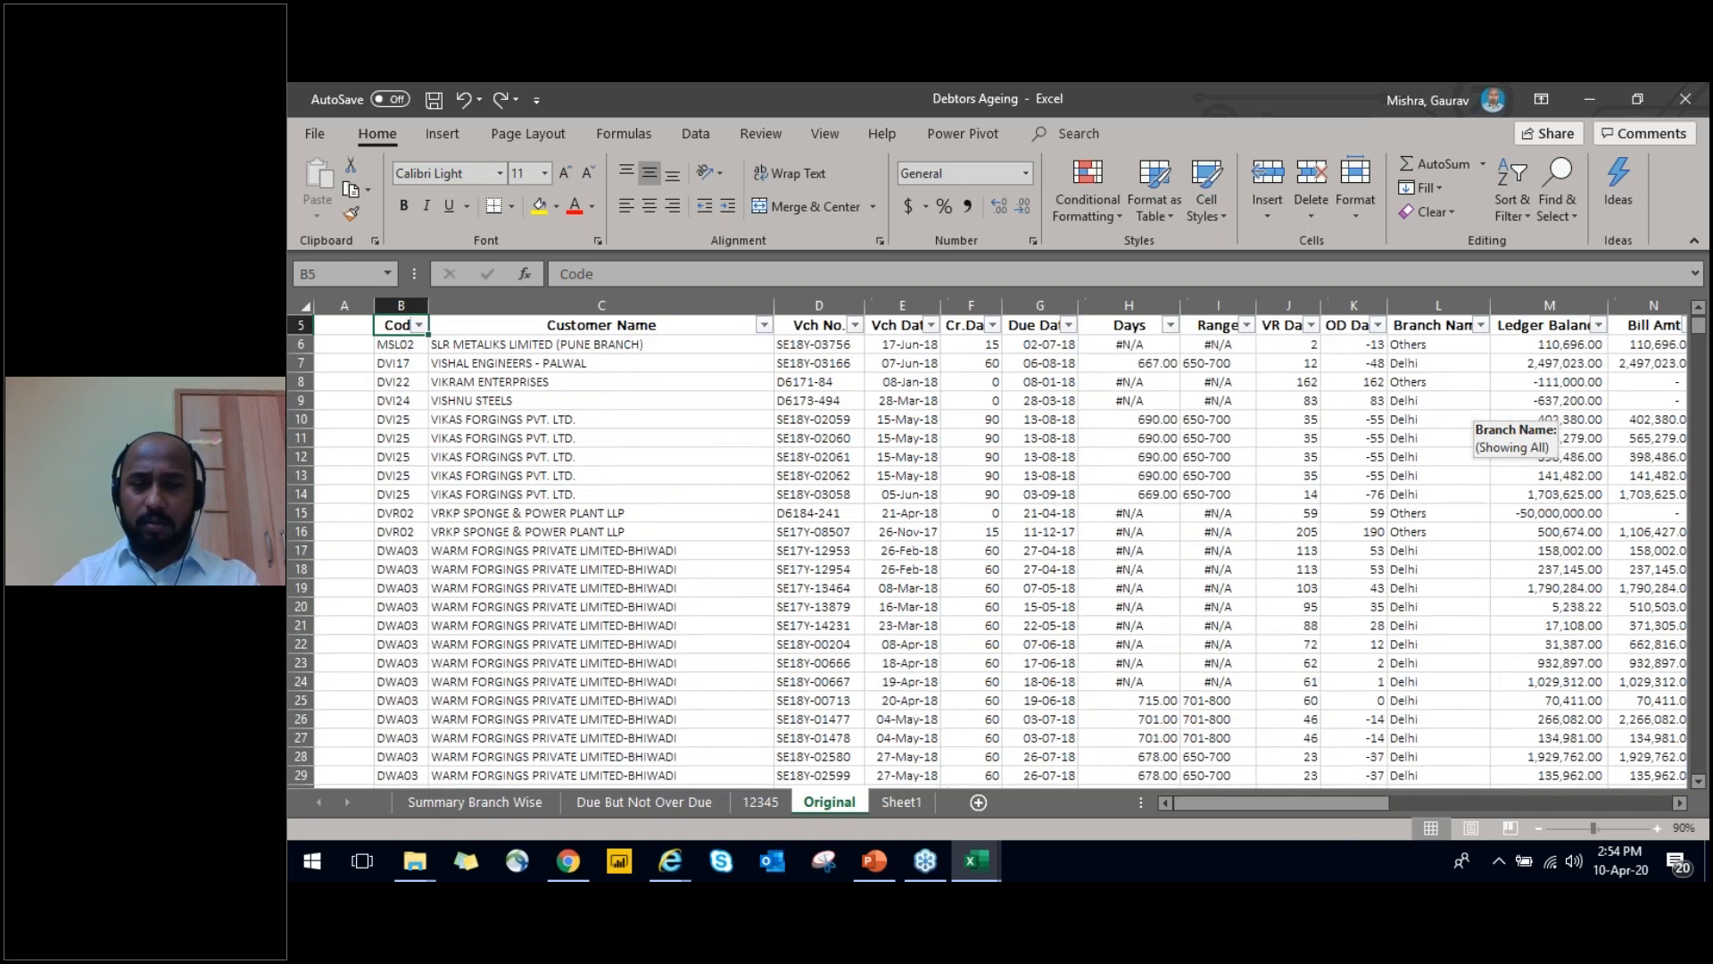
Delete the two blank rows above the header row on the Original sheet
key("ctrl+Up")
key("shift+space")
key("ctrl+minus")
key("ctrl+minus")
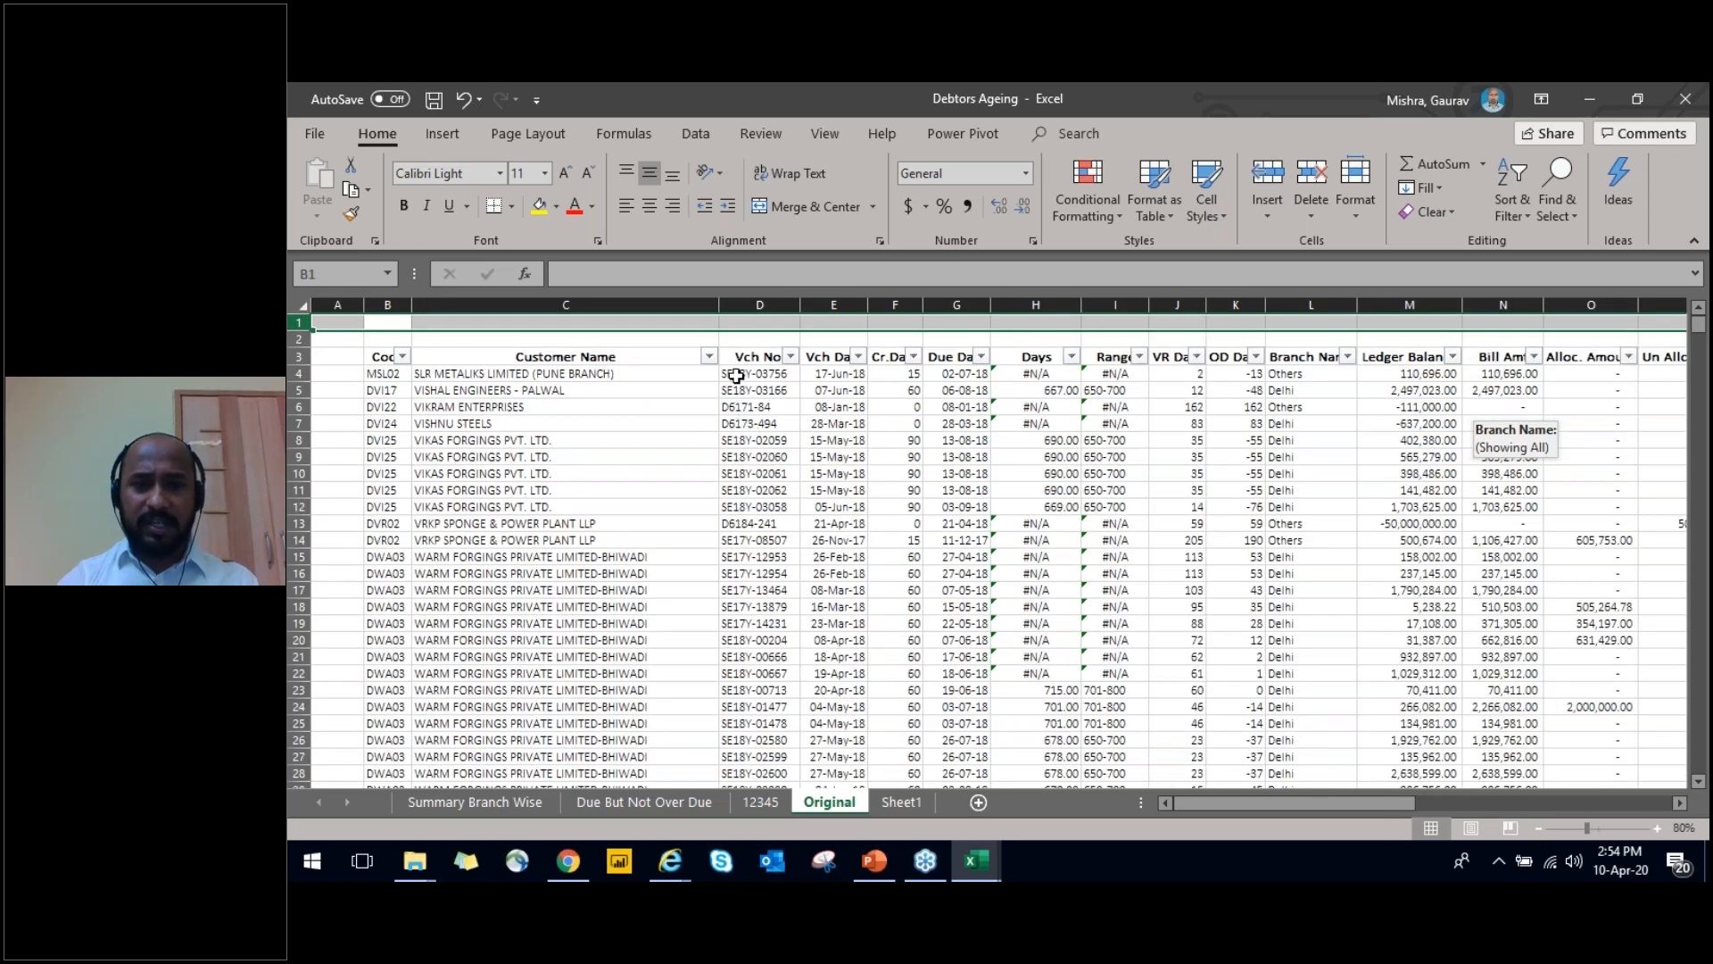
Examine the Original sheet's header row across to the 91 Days above column
left_click(739, 376)
key("Up")
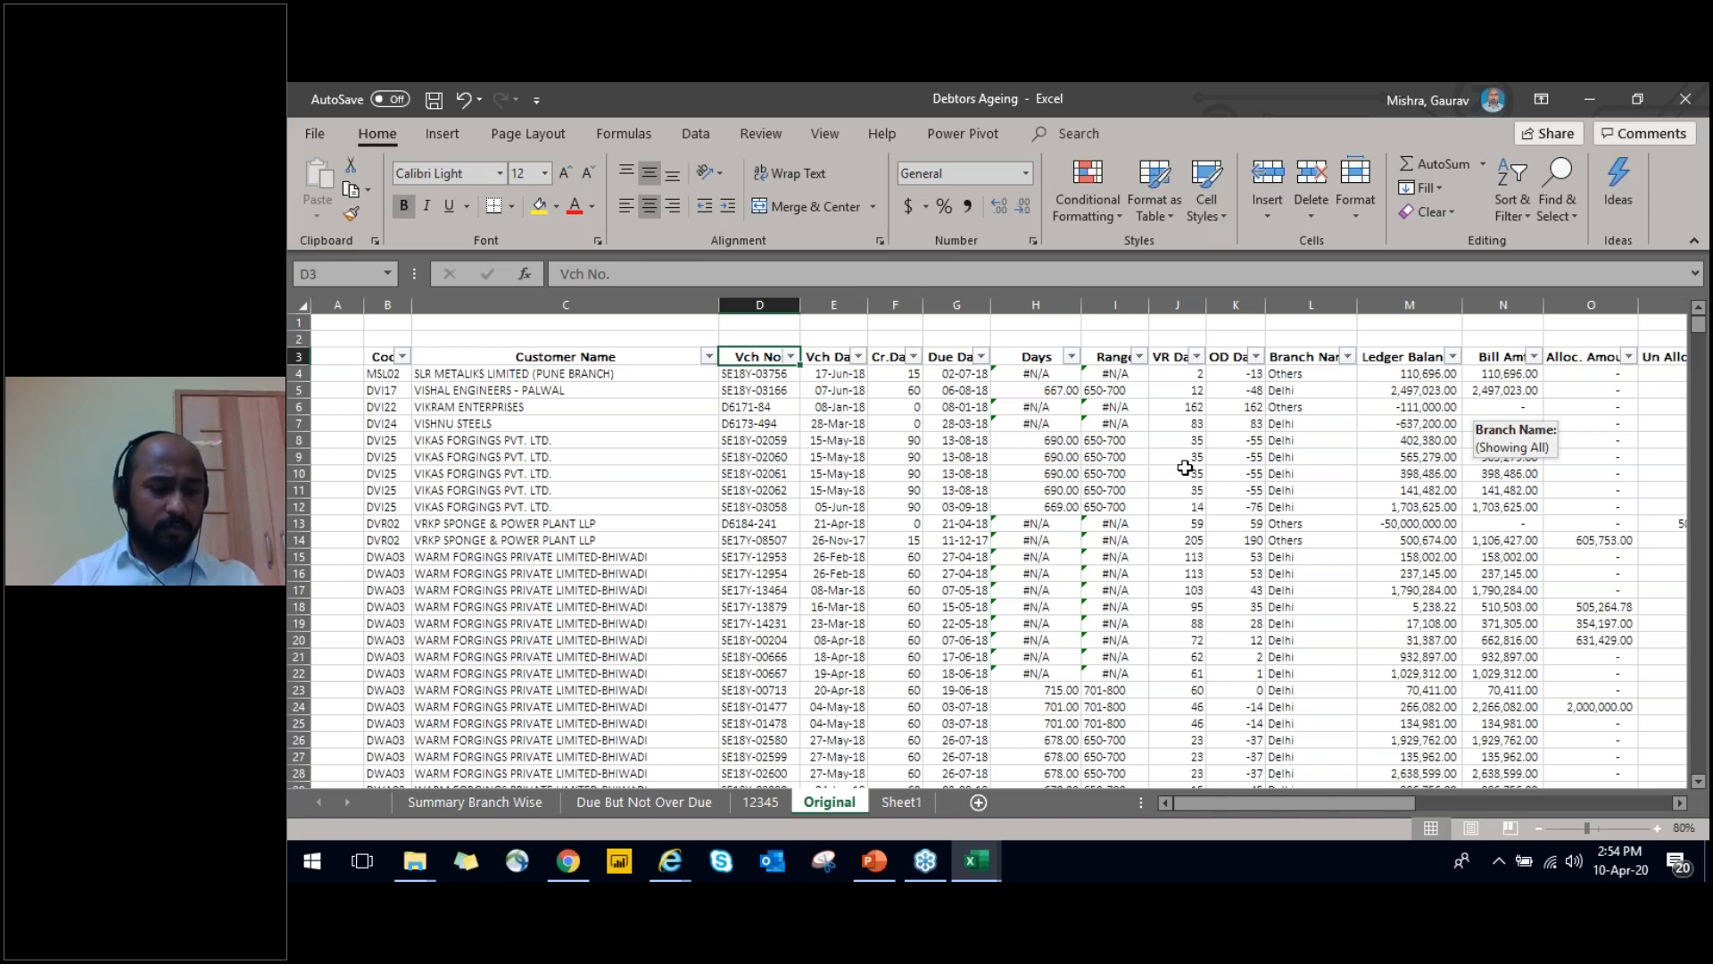
key("ctrl+Right")
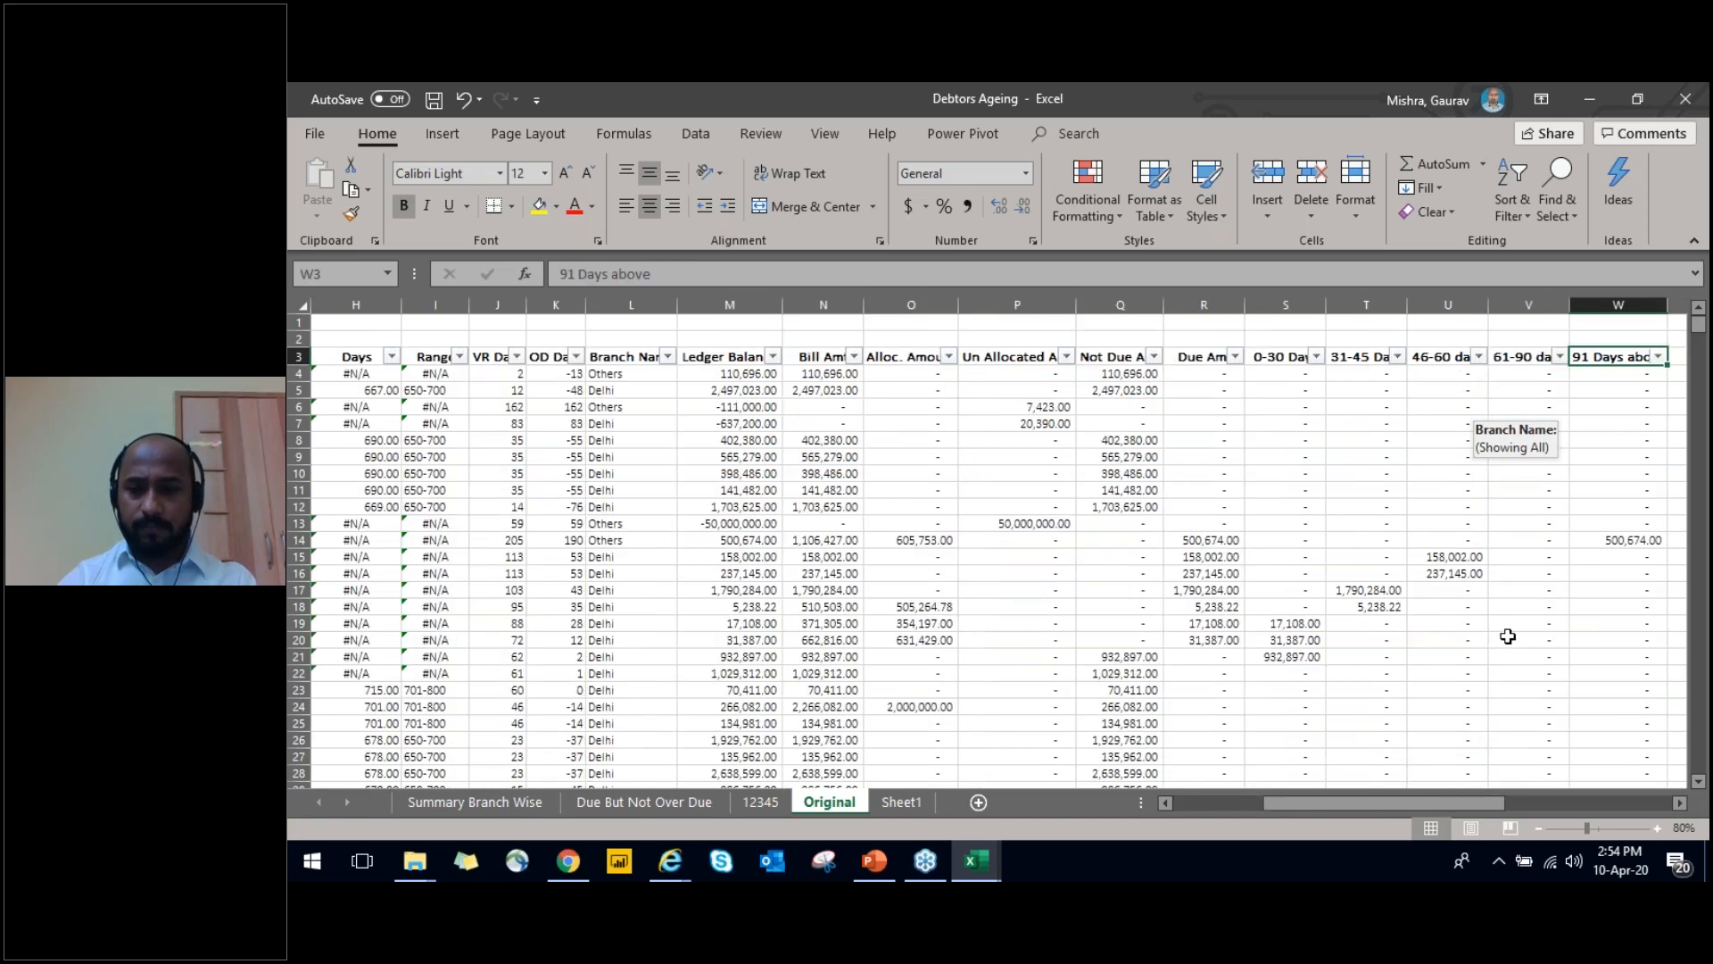
left_click(1657, 829)
left_click(1657, 828)
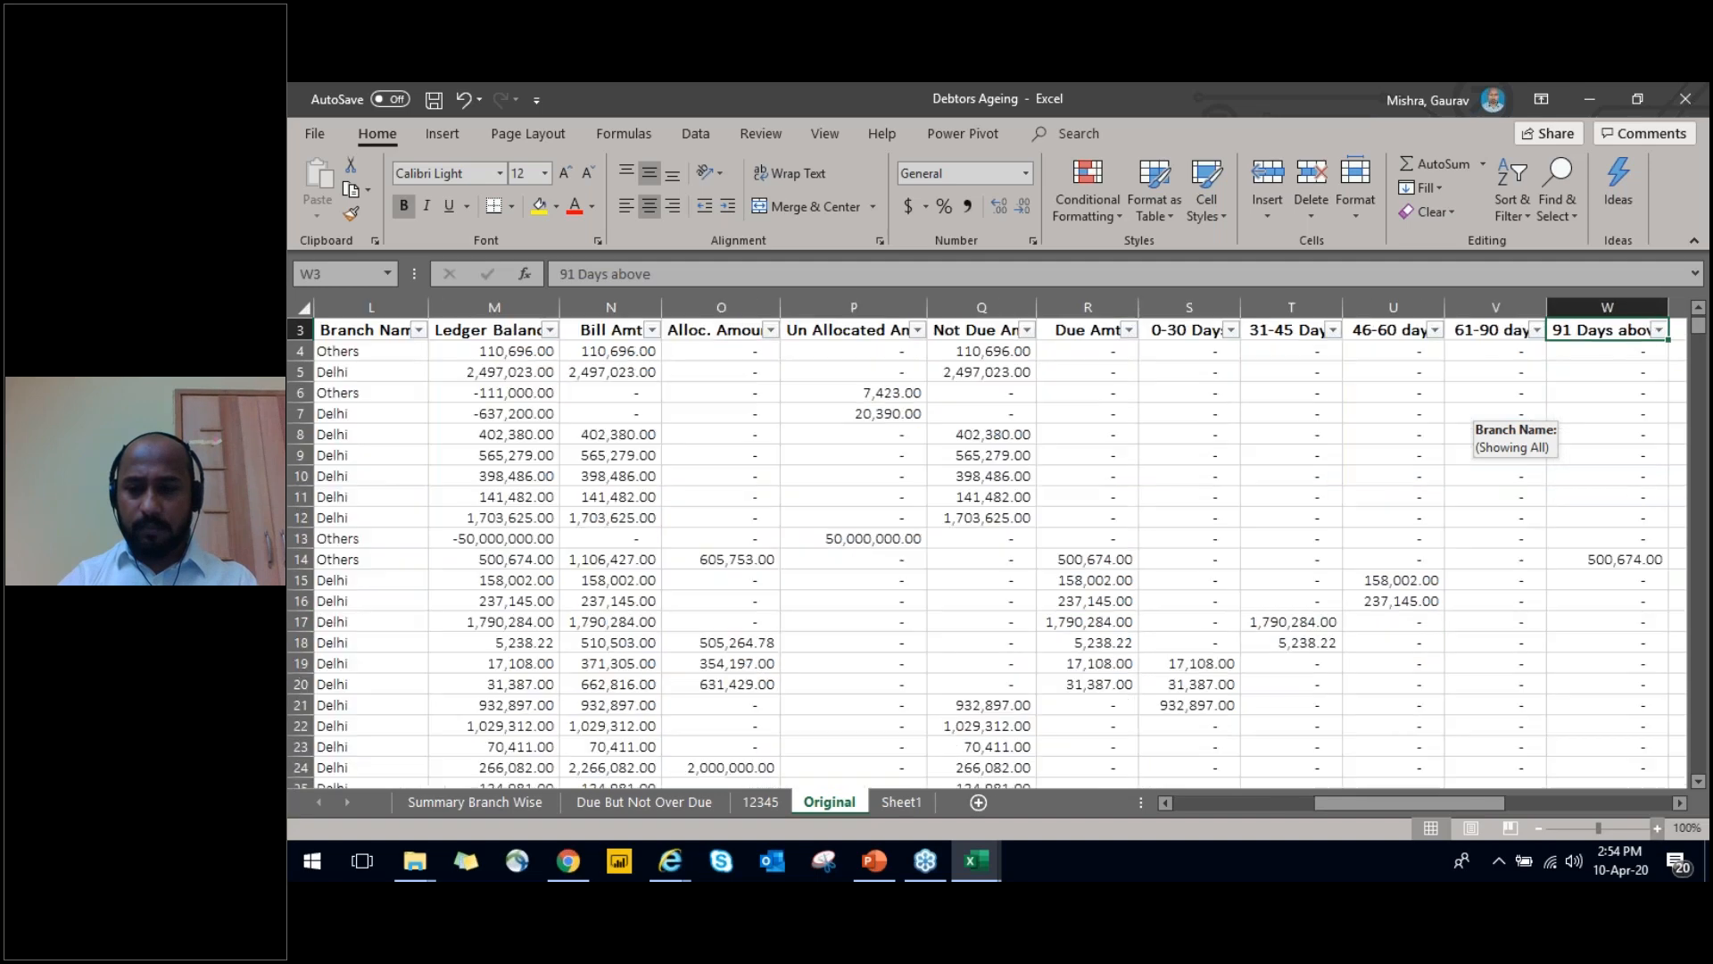
left_click(1119, 482)
key("ctrl+Up")
key("ctrl+Up")
key("Down")
key("Down")
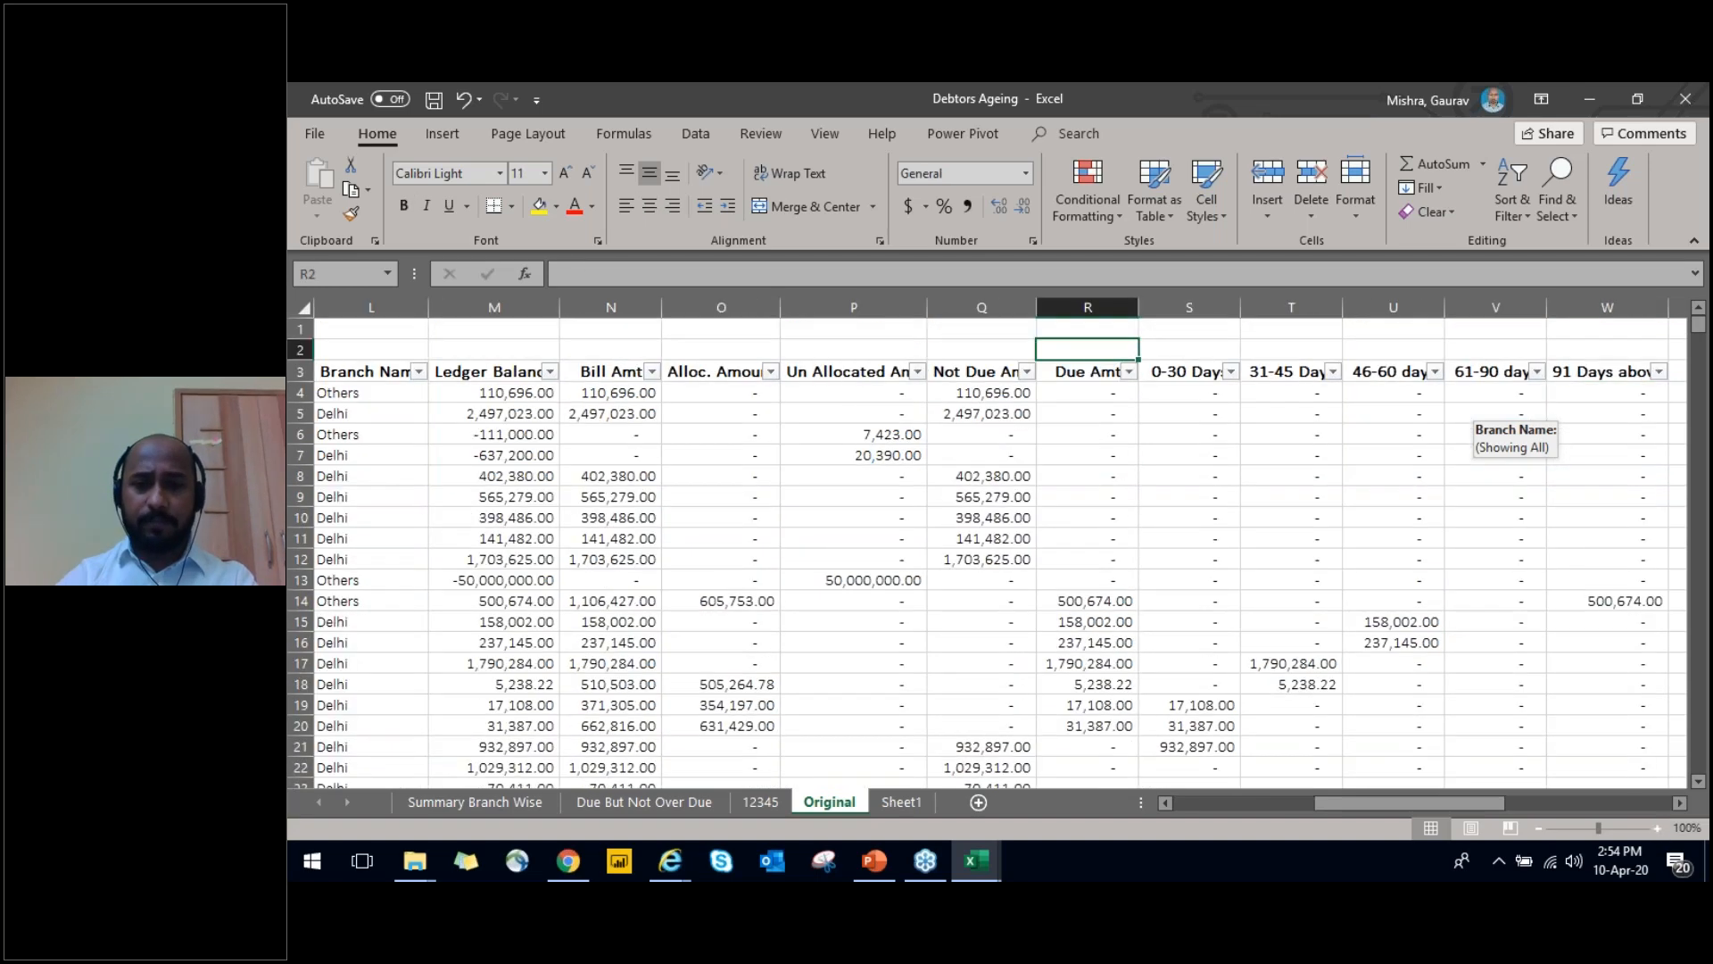
Check how far the Vch Date entries extend by selecting them from E4, and return to the Vch No. header
key("ctrl+Left")
key("ctrl+Left")
key("Right")
key("Right")
key("Right")
key("Left")
key("Right")
key("Right")
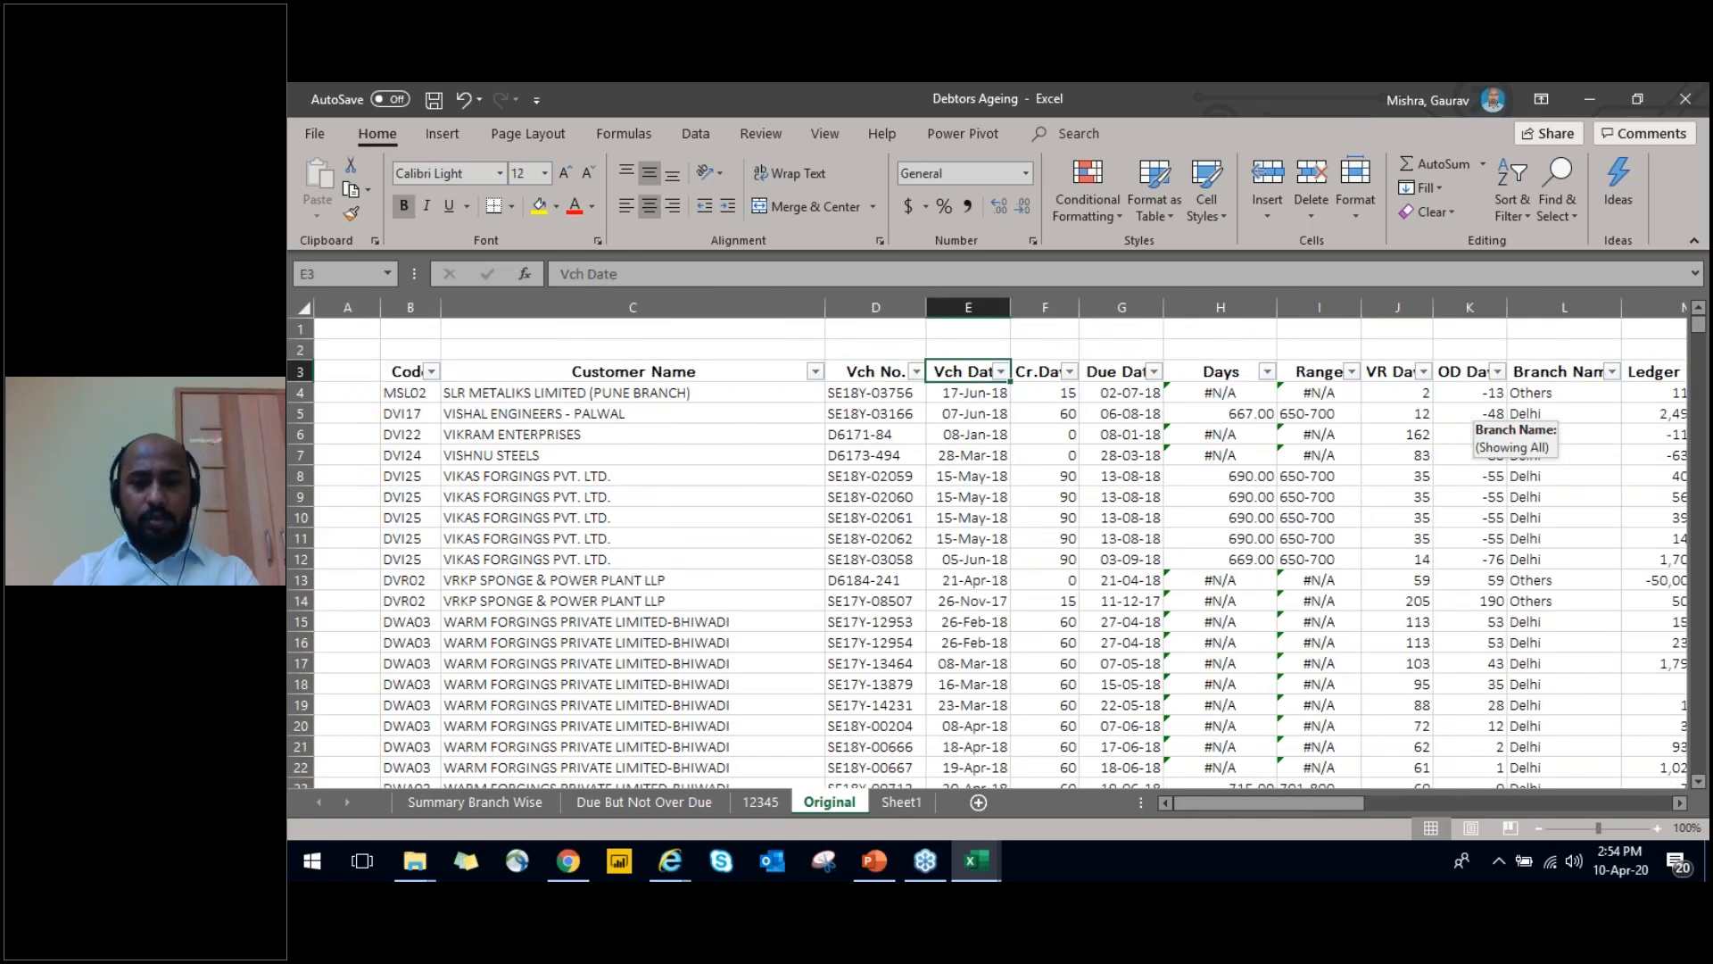
key("Down")
key("ctrl+Down")
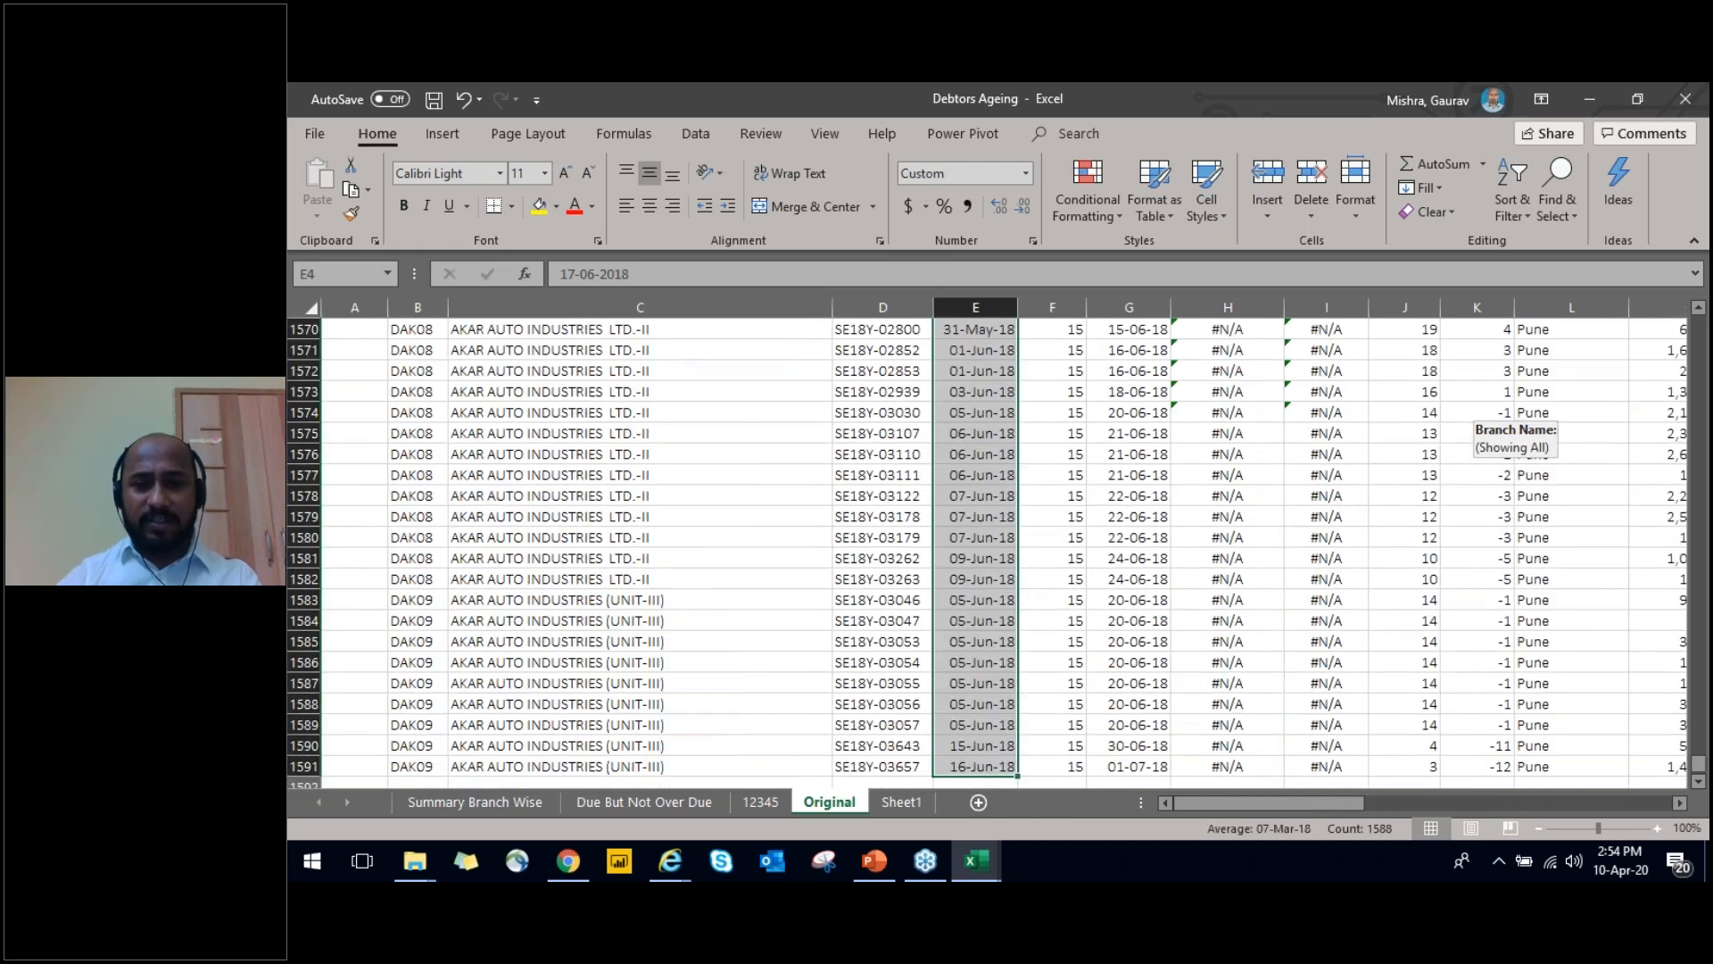
key("ctrl+Up")
key("ctrl+Left")
key("Right")
key("Right")
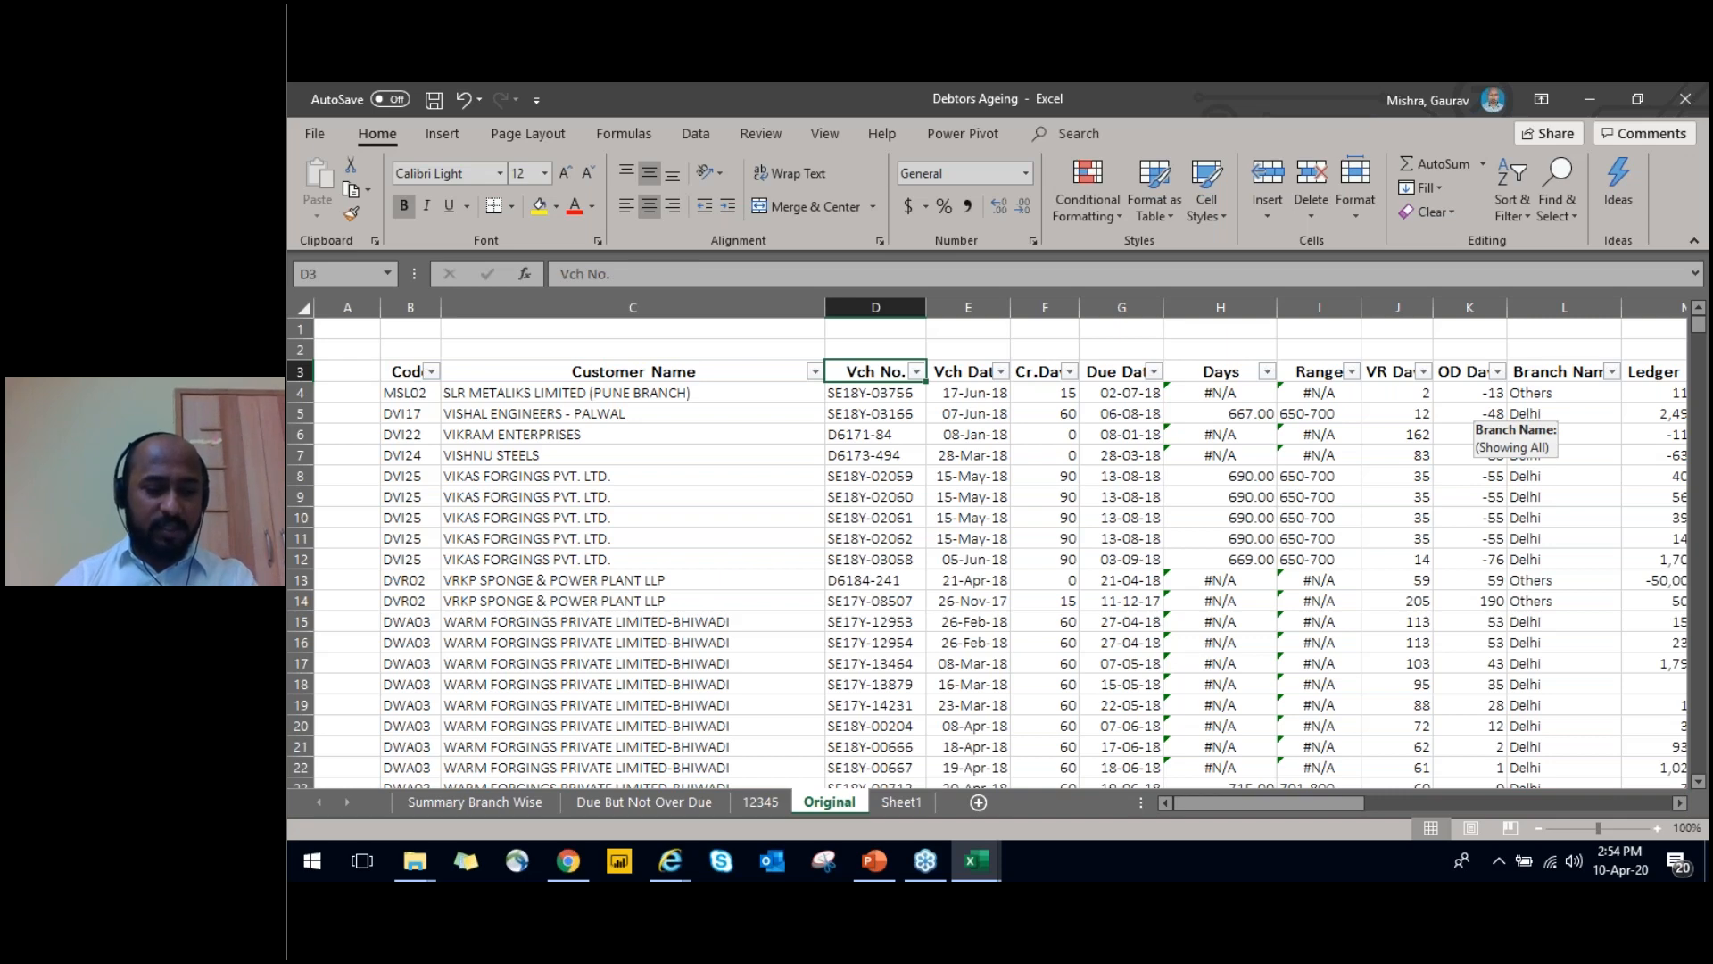
Inspect the lookup formula in the first Days cell and open its source sheet, Due But Not Over Due
key("Right")
key("Right")
key("Right")
key("Right")
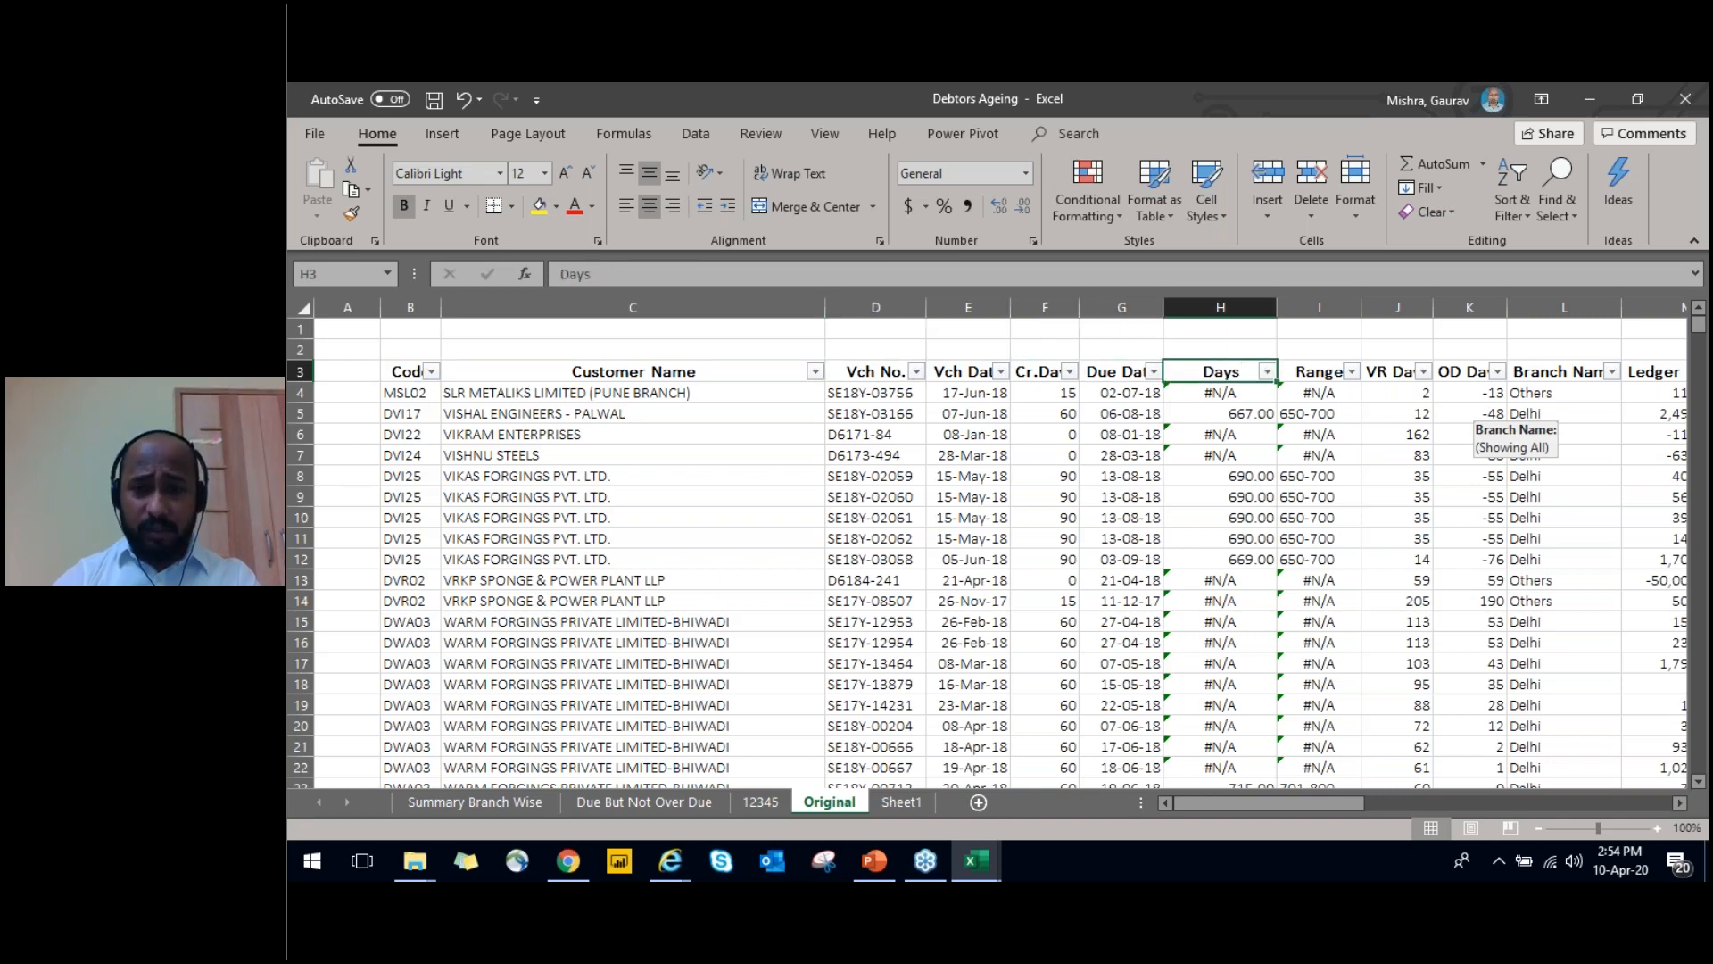
key("Down")
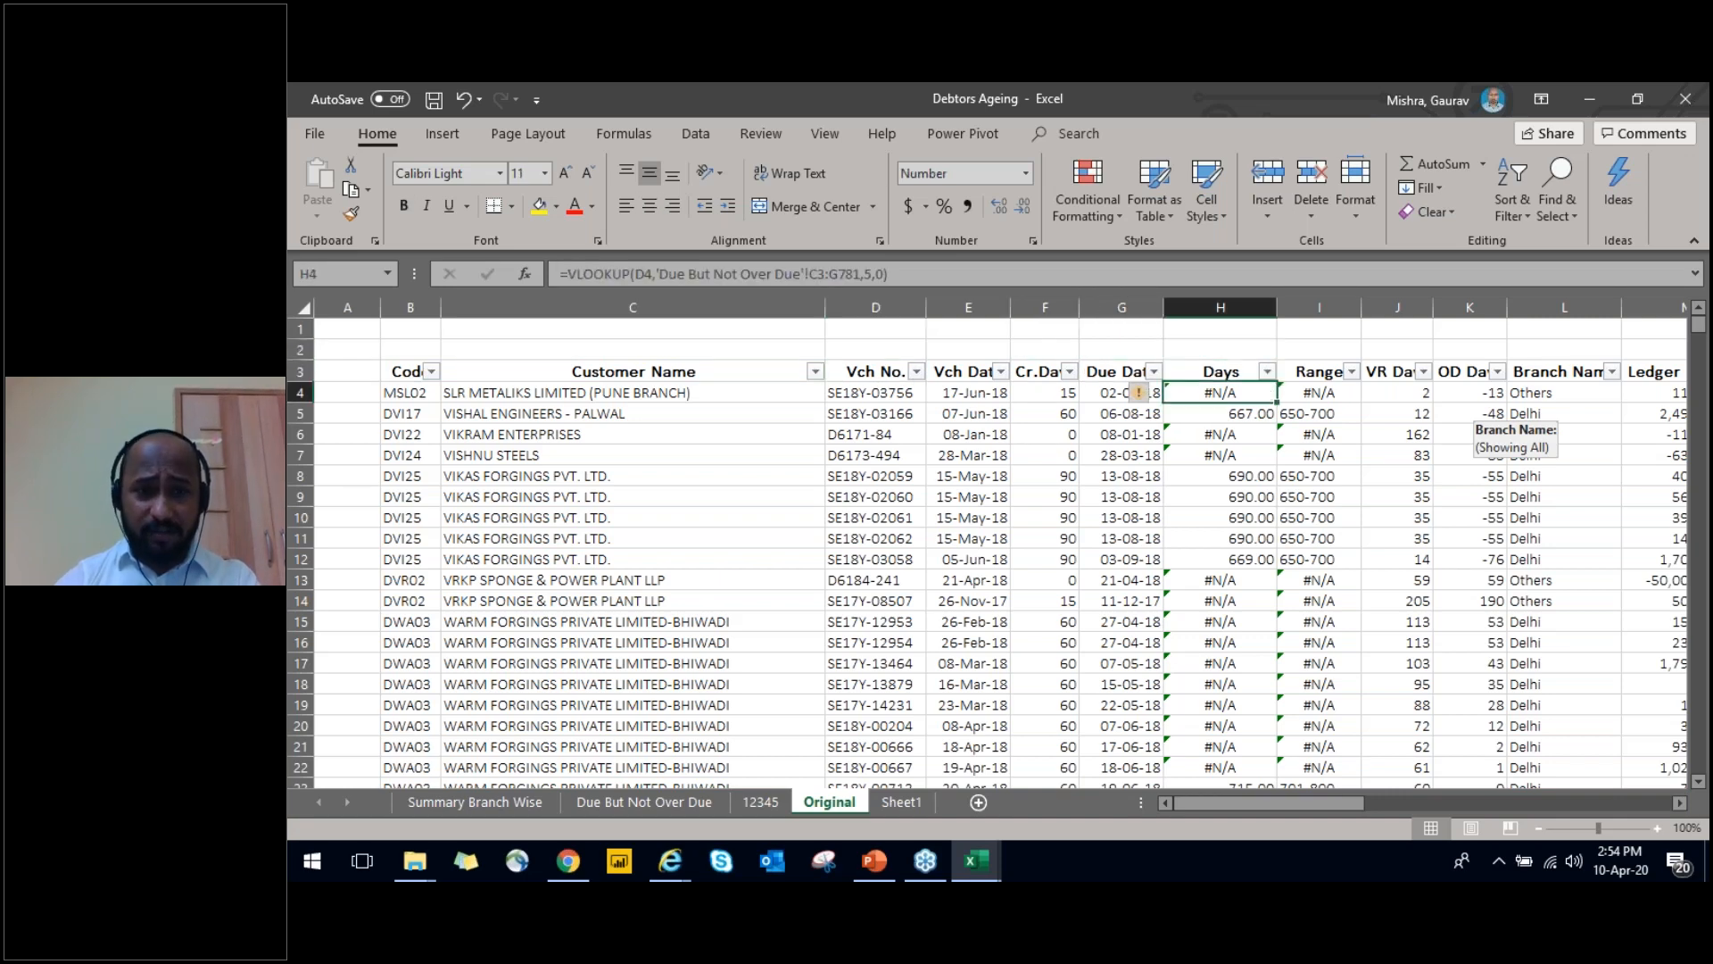
key("Up")
key("Down")
key("ctrl+Page_Up")
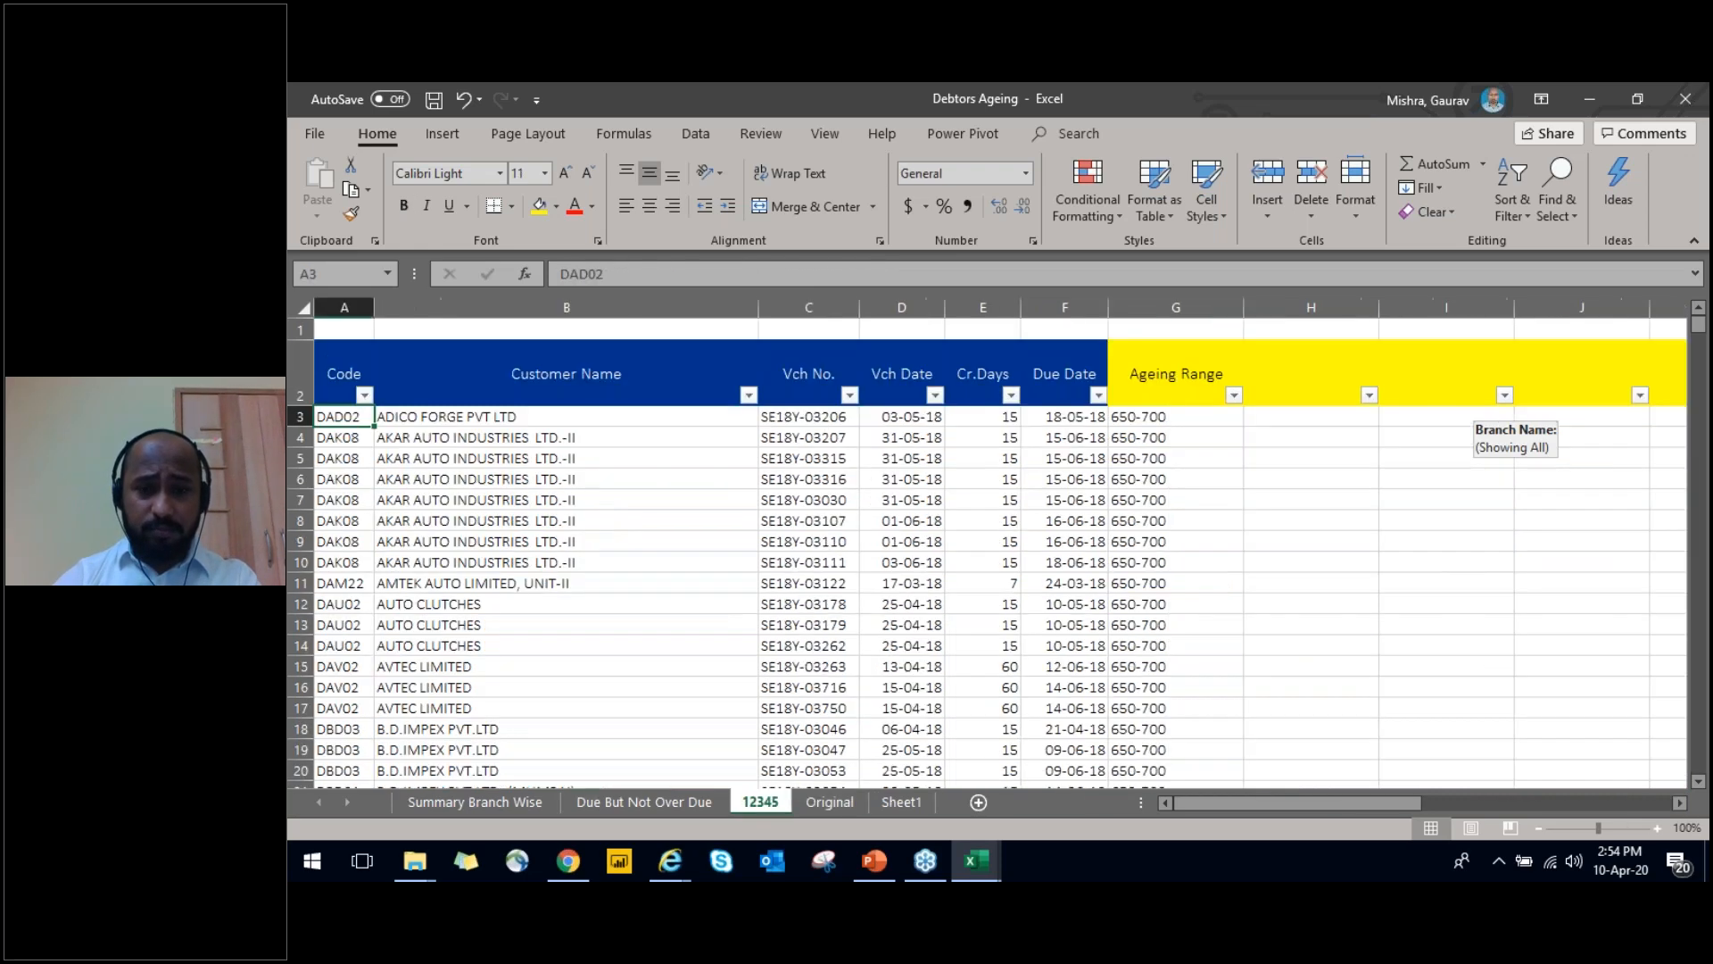
key("ctrl+Page_Up")
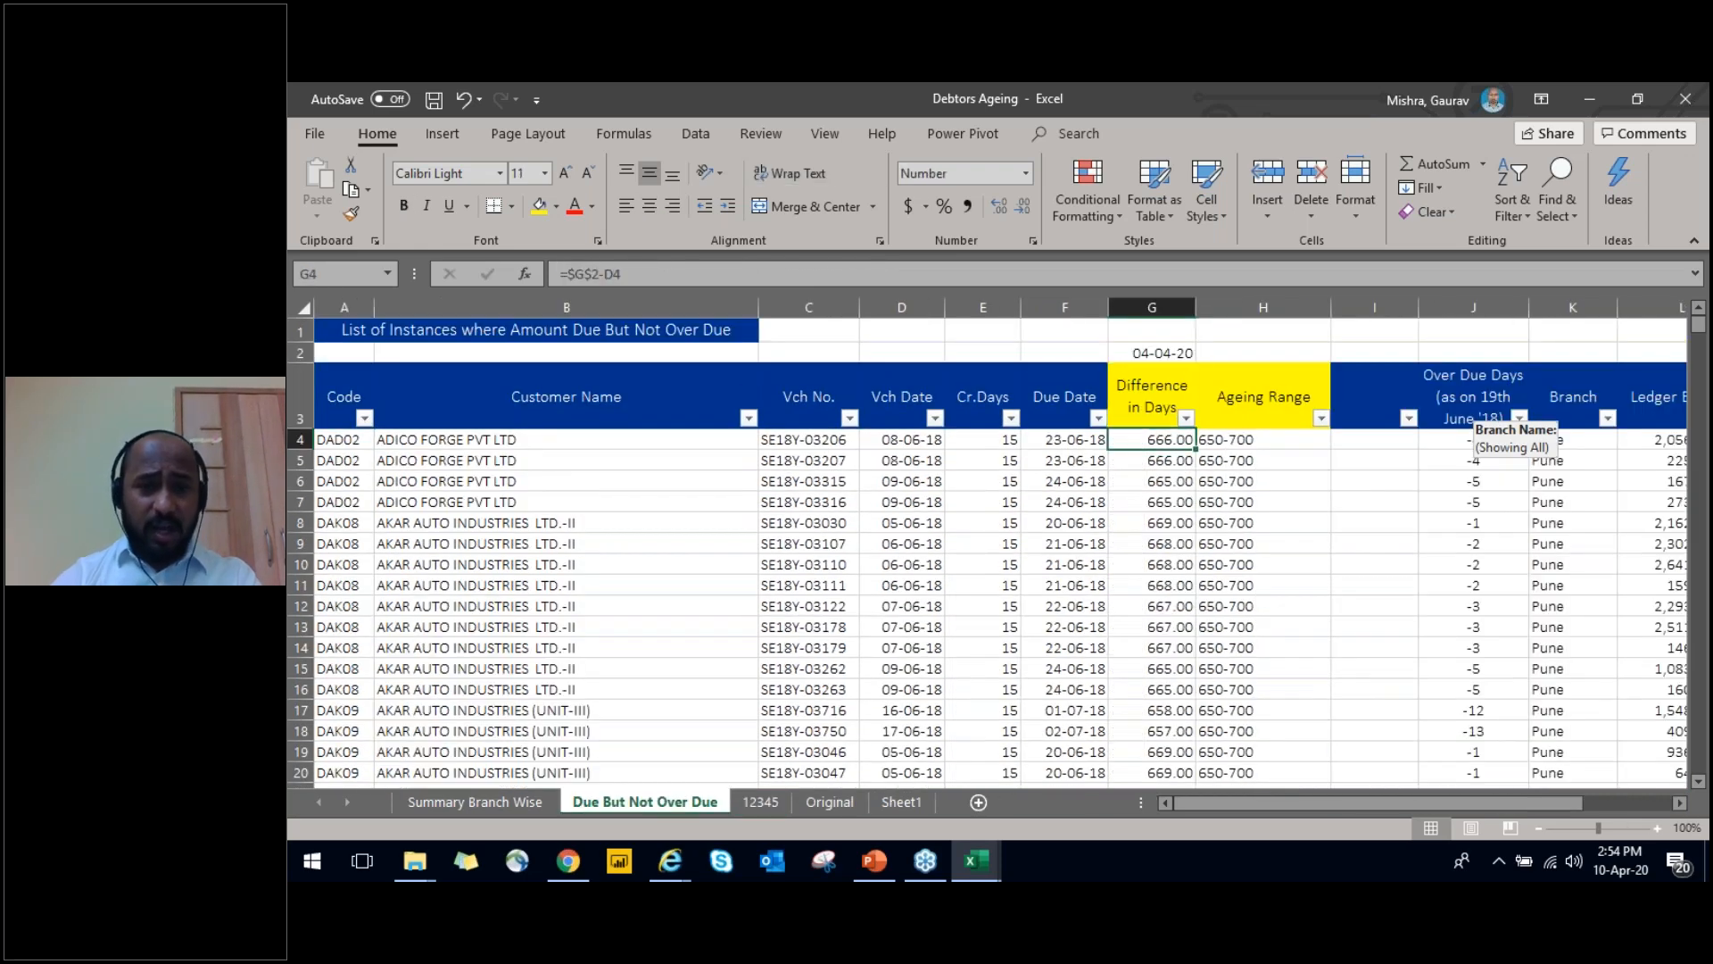
Review the Due Date, Code and Vch Date columns on the Due But Not Over Due sheet, including the extent of the Code data
key("Up")
key("Left")
key("Down")
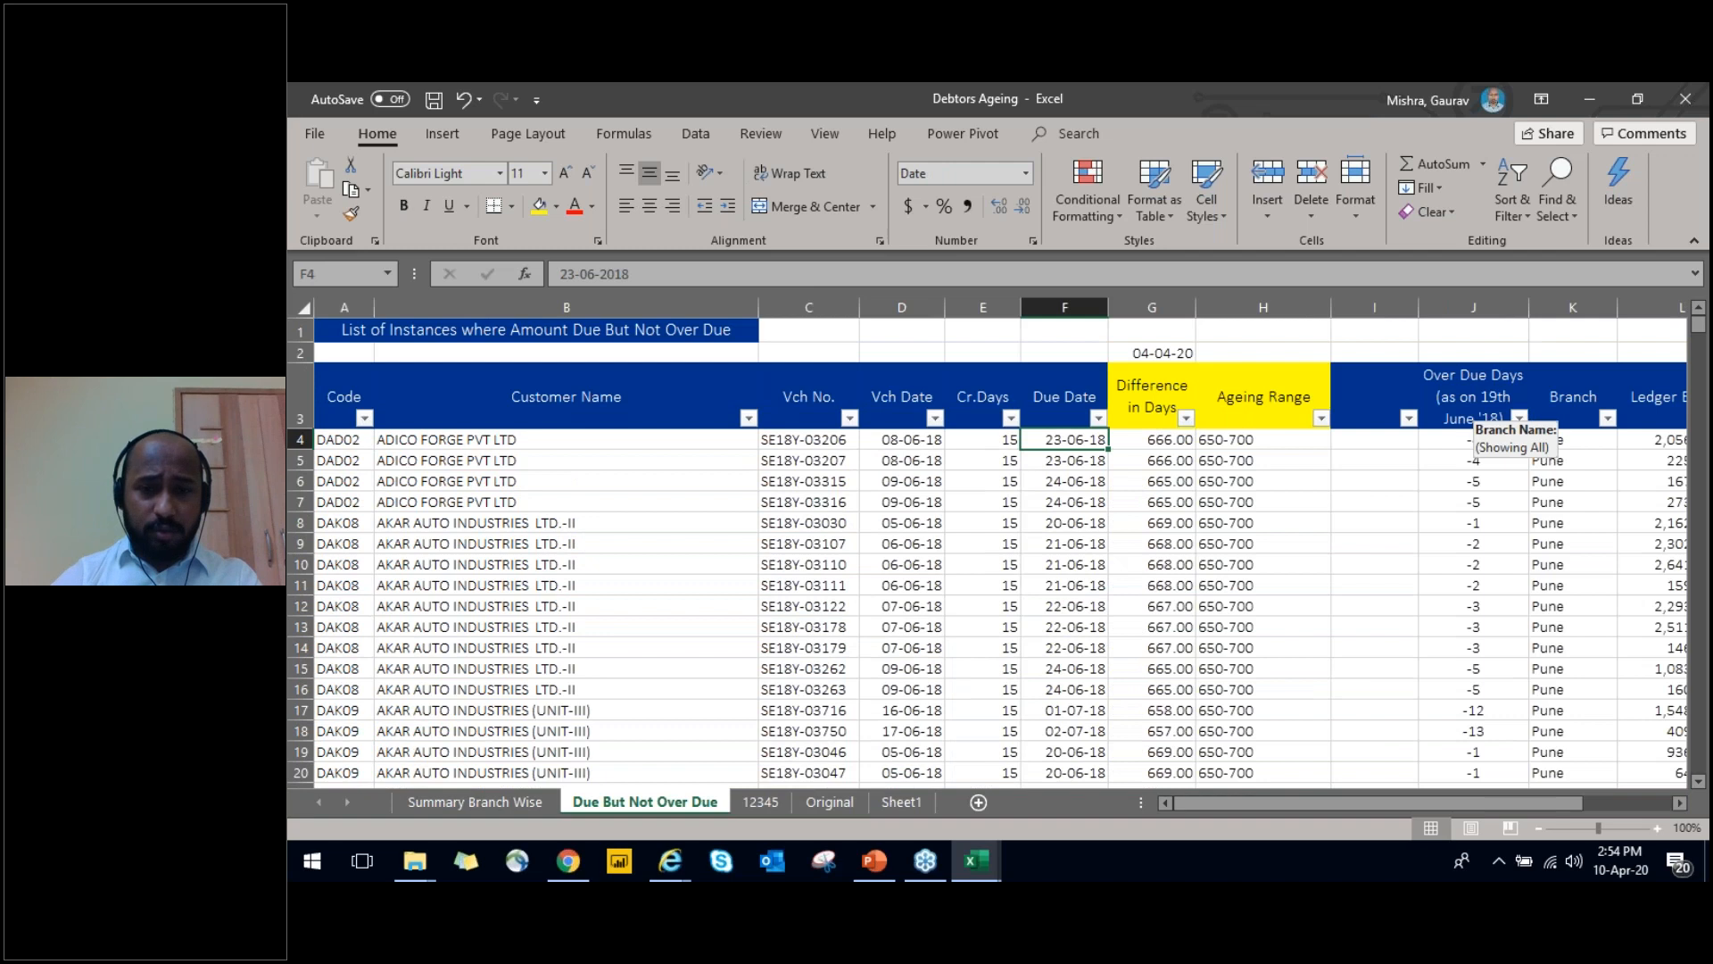
key("Left")
key("Left")
key("Left")
key("Left")
key("Left")
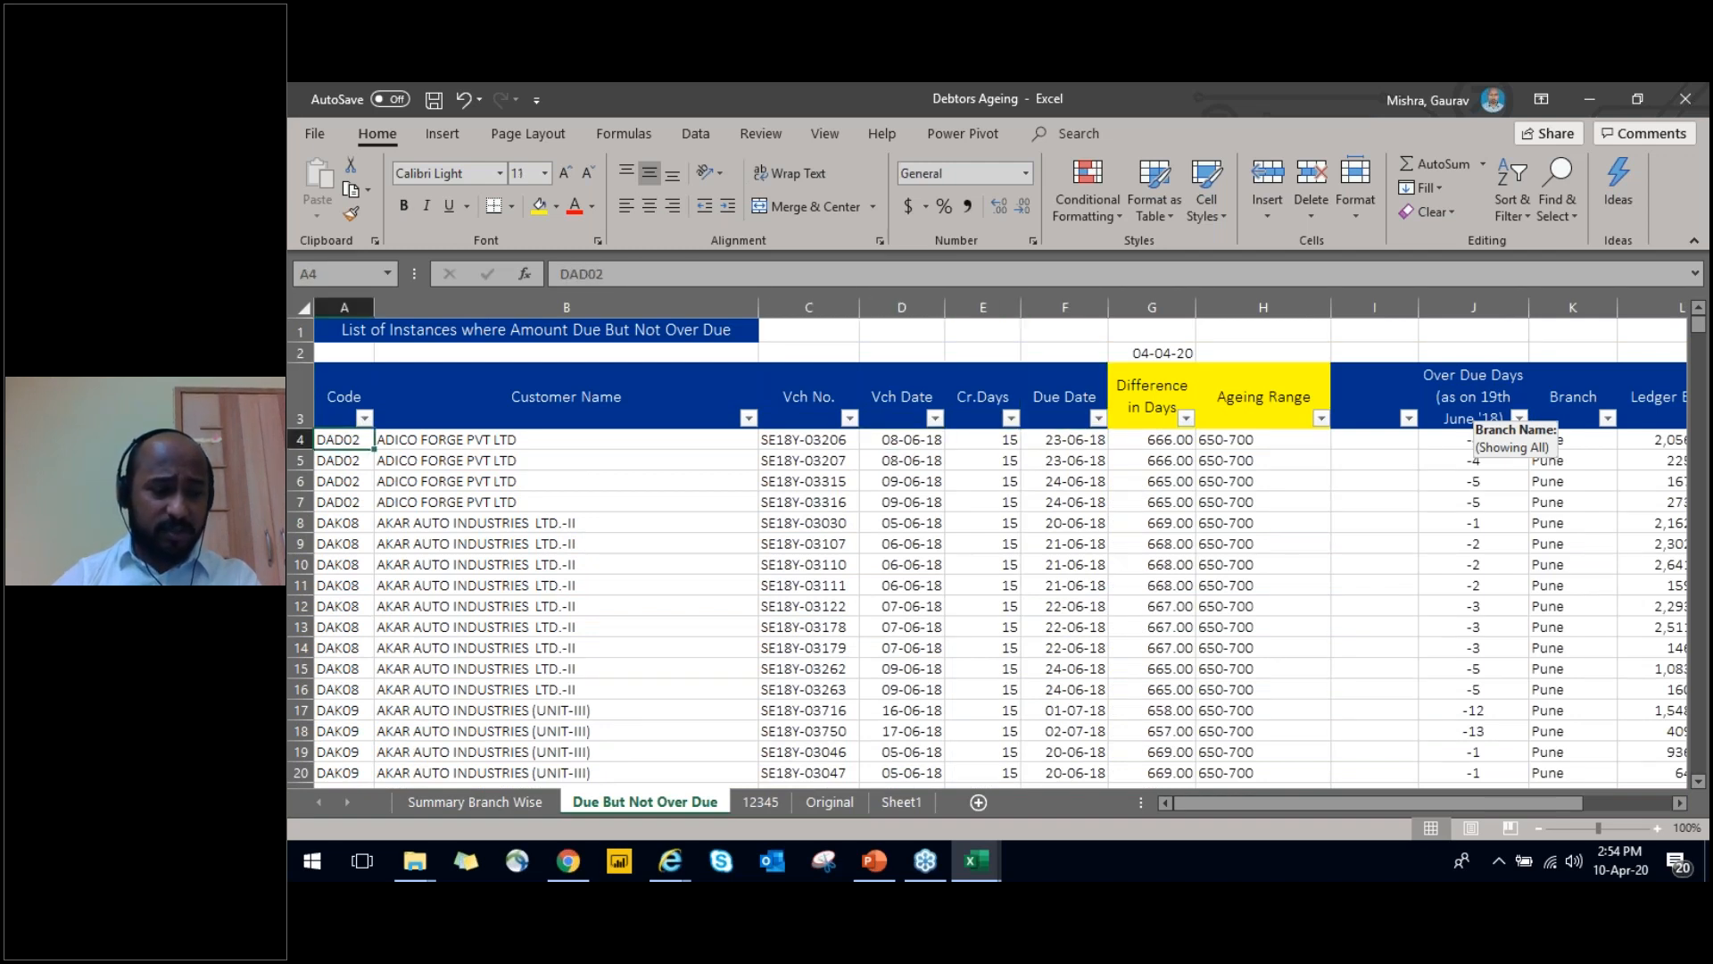
key("Up")
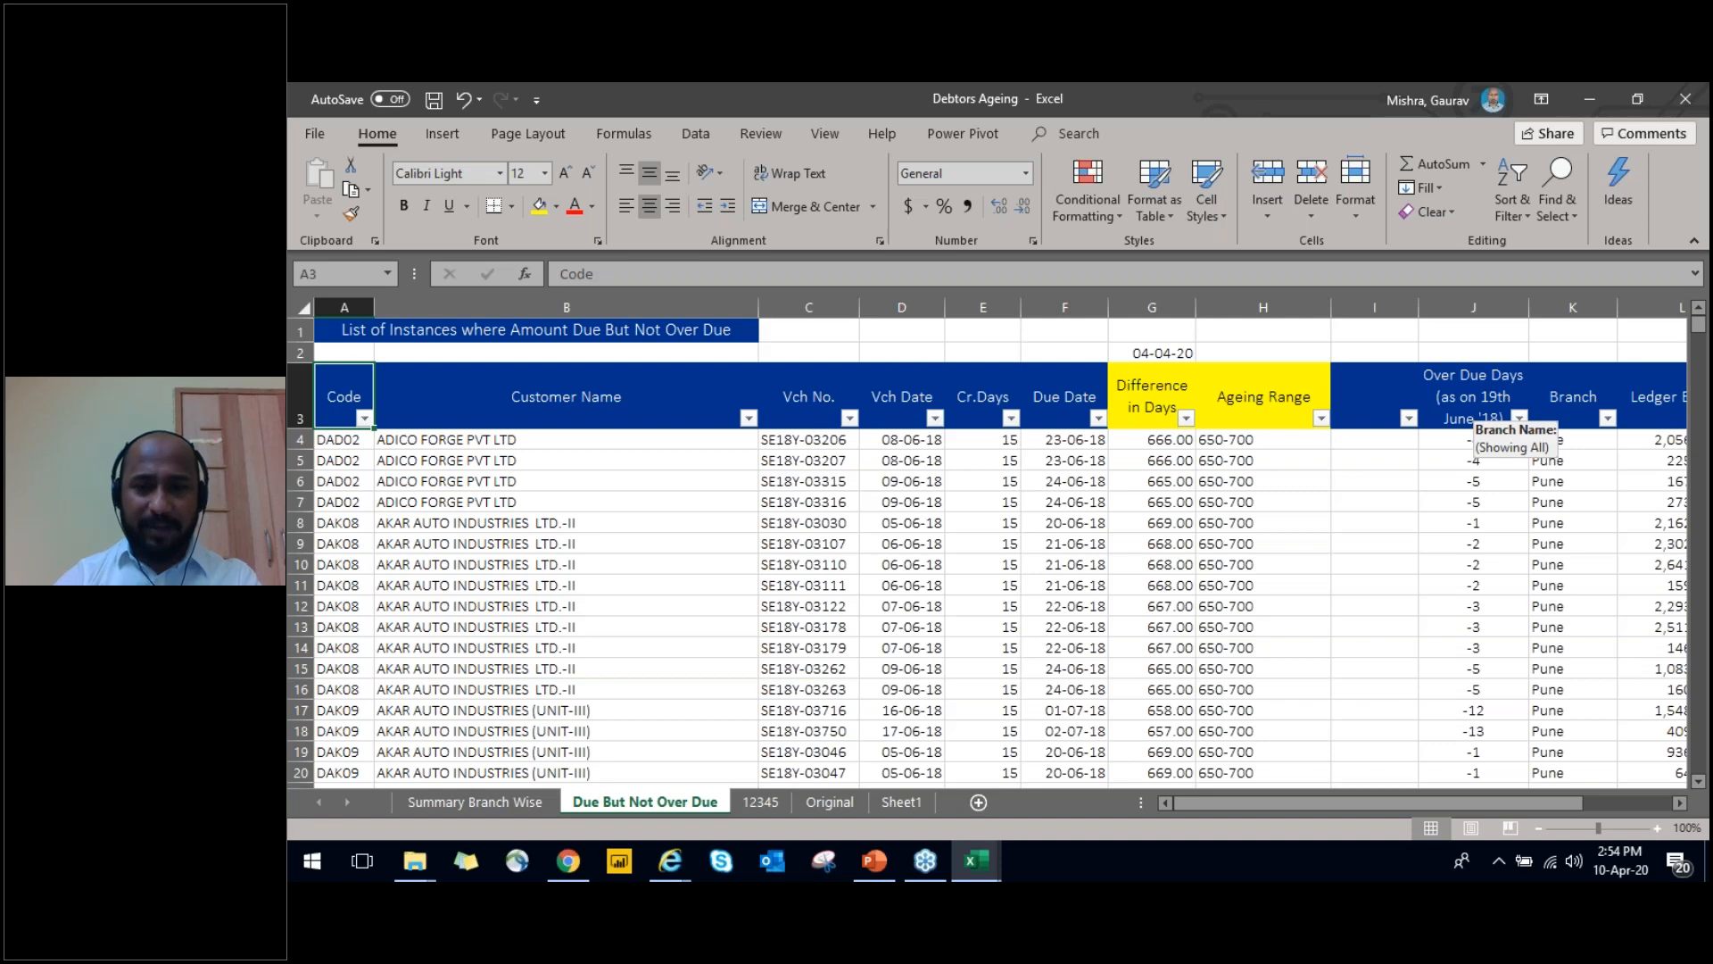
key("ctrl+Down")
key("ctrl+Up")
key("Right")
key("Right")
key("Right")
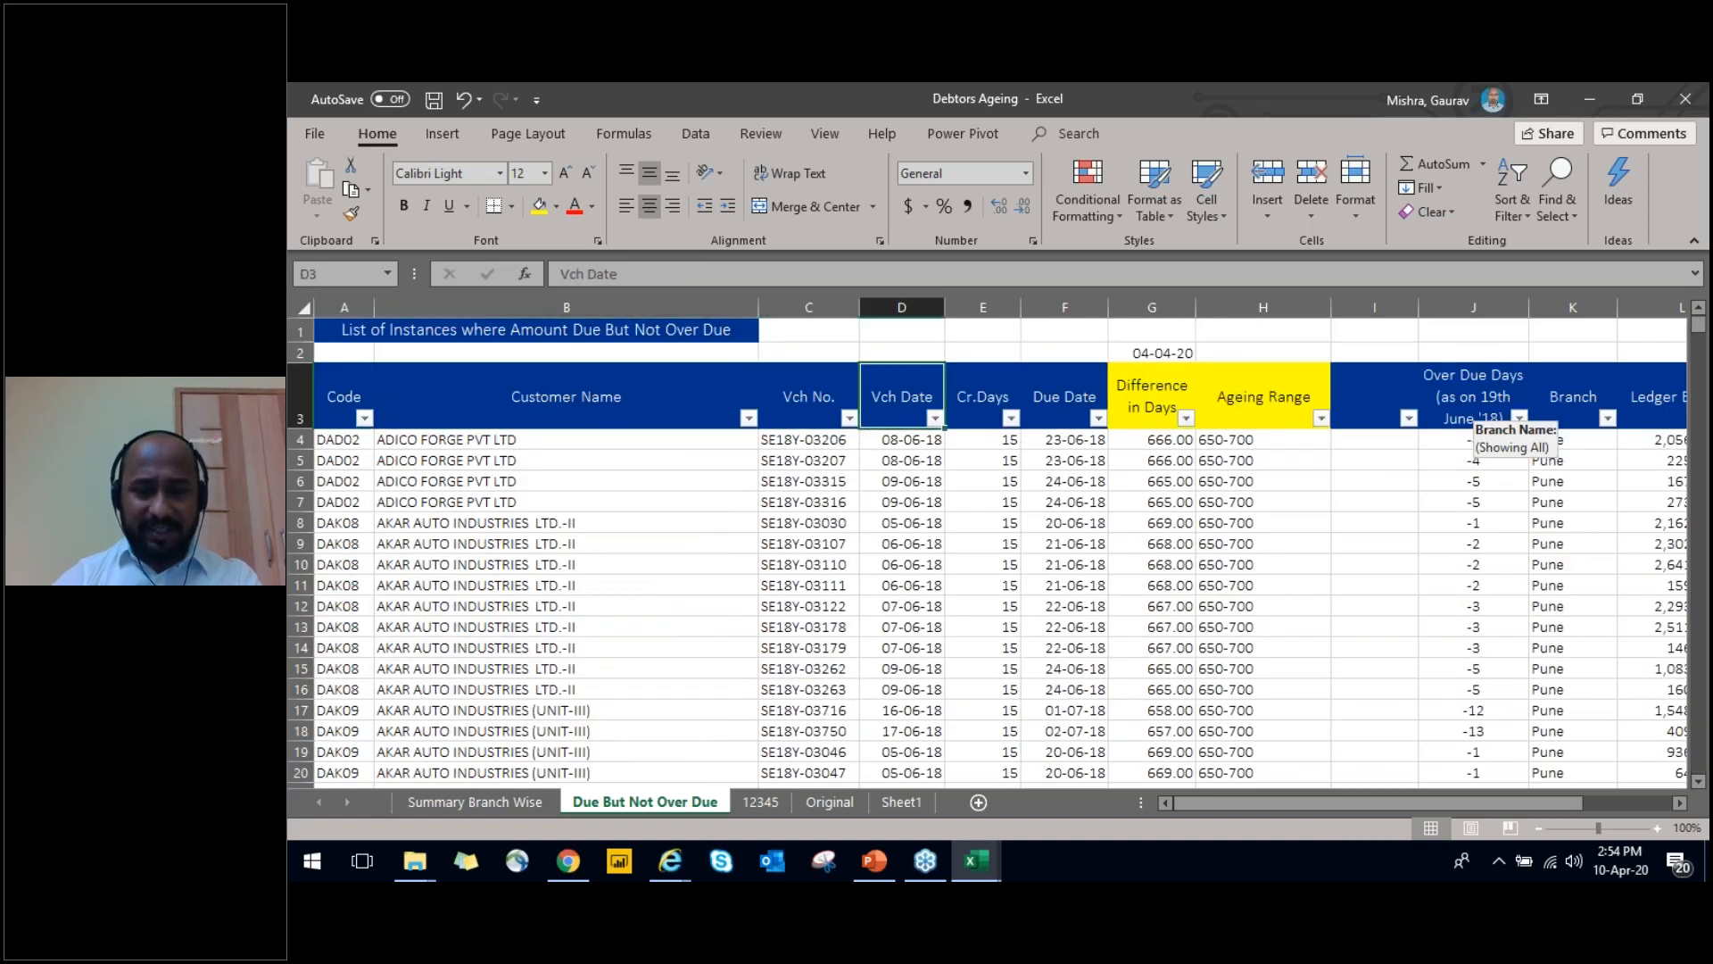
Delete the title row containing List of Instances where Amount Due But Not Over Due
key("ctrl+Left")
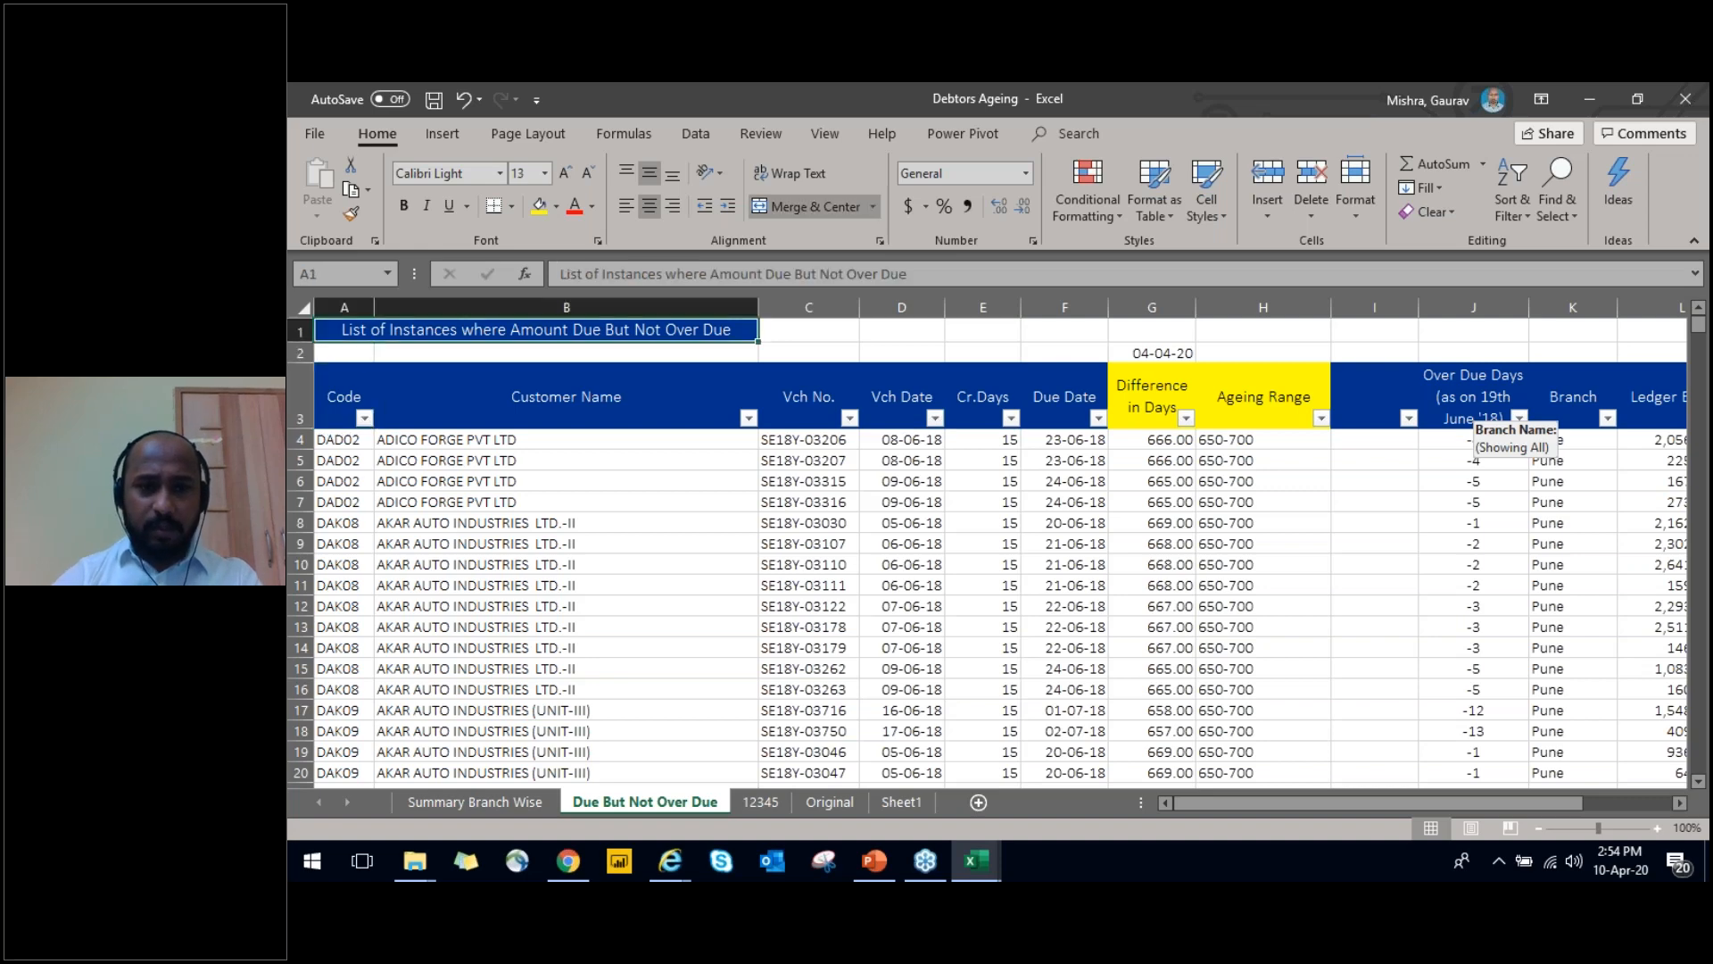
key("ctrl+Up")
key("shift+space")
key("ctrl+minus")
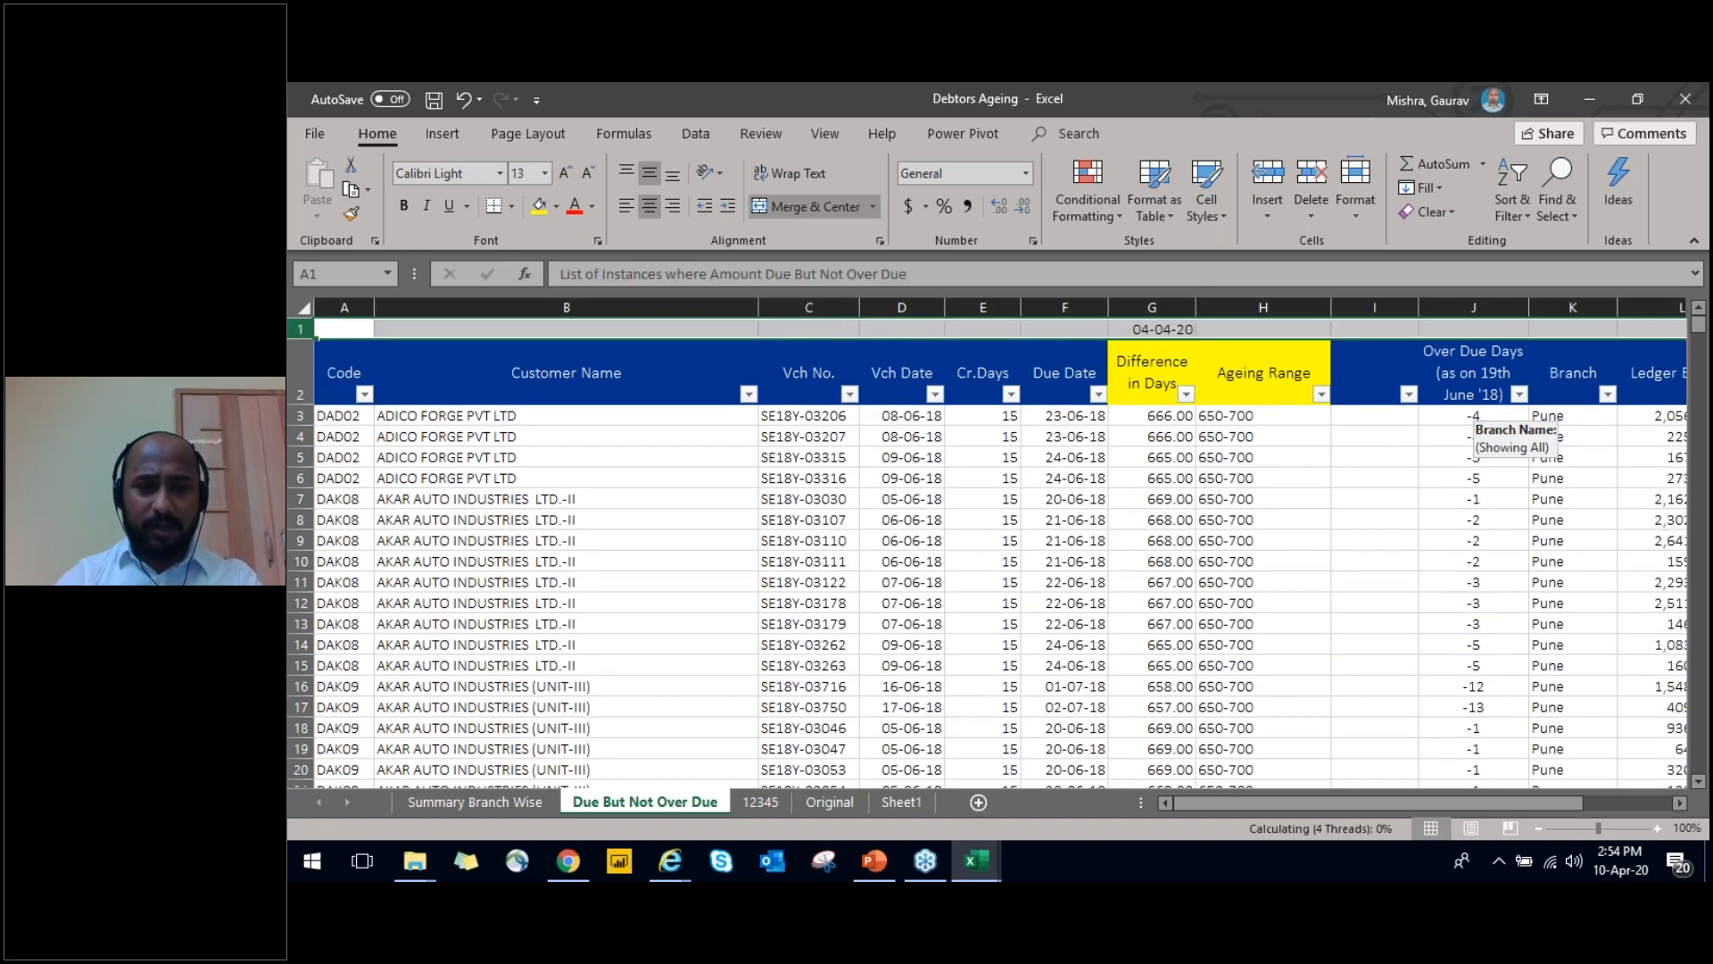
Review the Due But Not Over Due header row to its far end and return to the Code header
key("Down")
key("ctrl+Right")
key("Right")
key("Right")
key("ctrl+Right")
key("ctrl+Left")
key("ctrl+Left")
key("ctrl+Left")
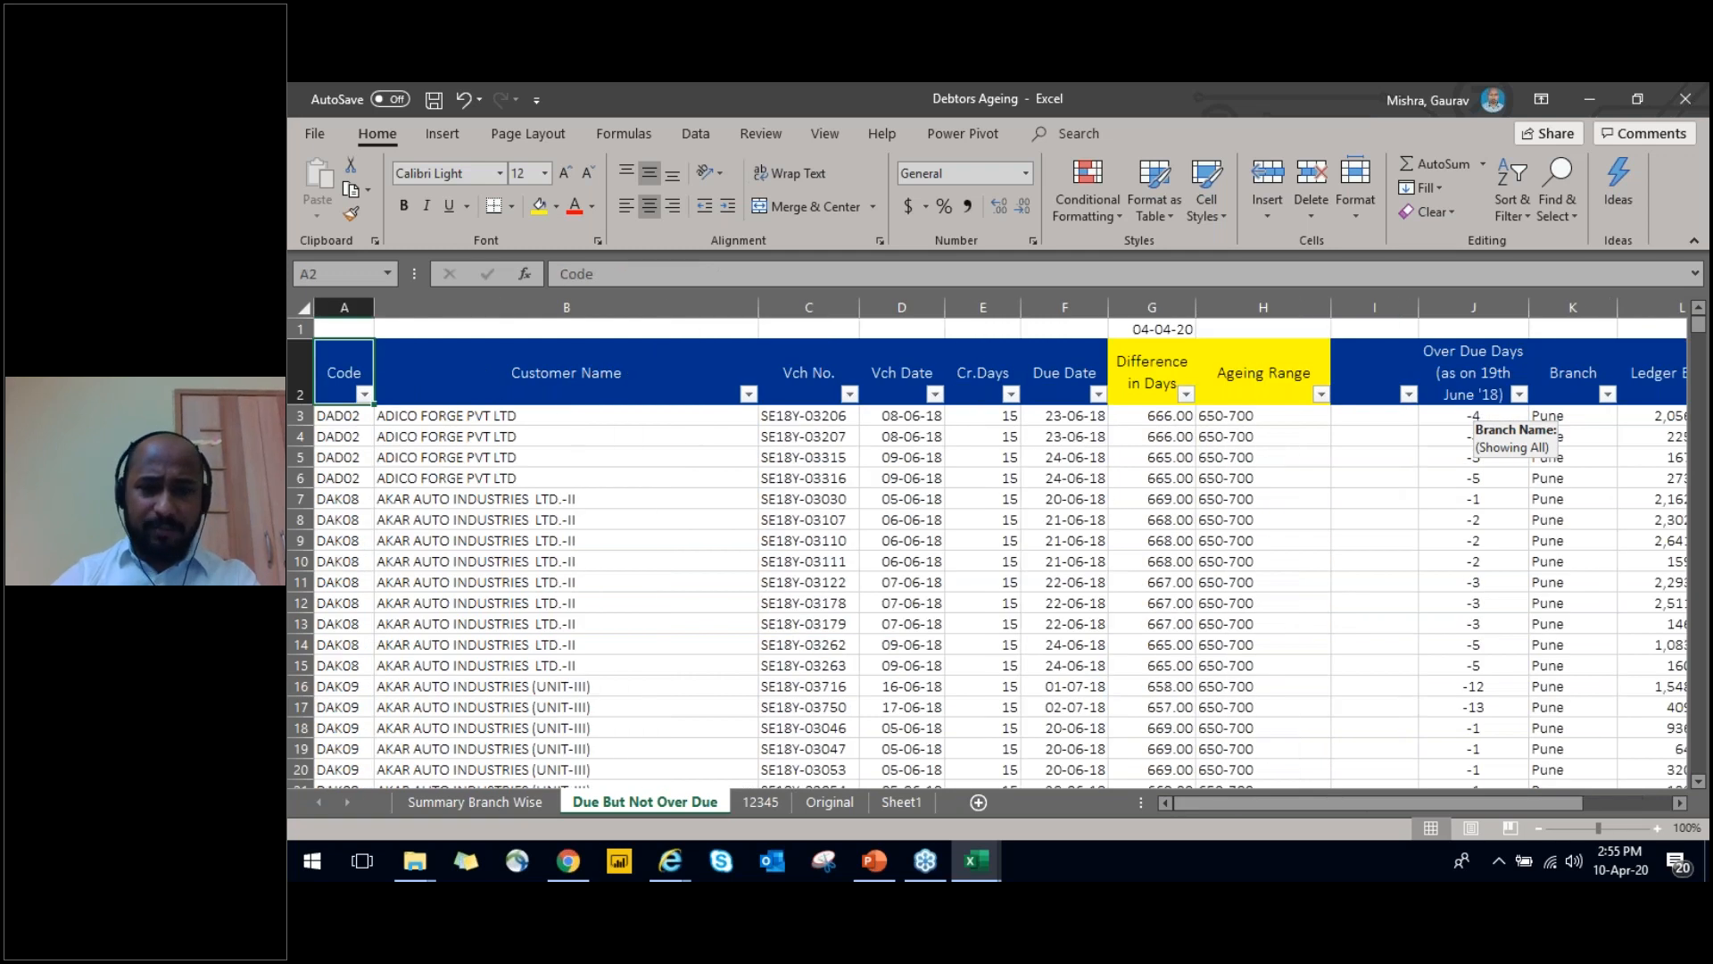
Check how far the Vch No. column's data extends and return to its header
key("Right")
key("Right")
key("Right")
key("Up")
key("Down")
key("Down")
key("Left")
key("ctrl+Down")
key("ctrl+Up")
Check the Vch Date column's first entries and how far its data extends down the sheet
key("Right")
key("Down")
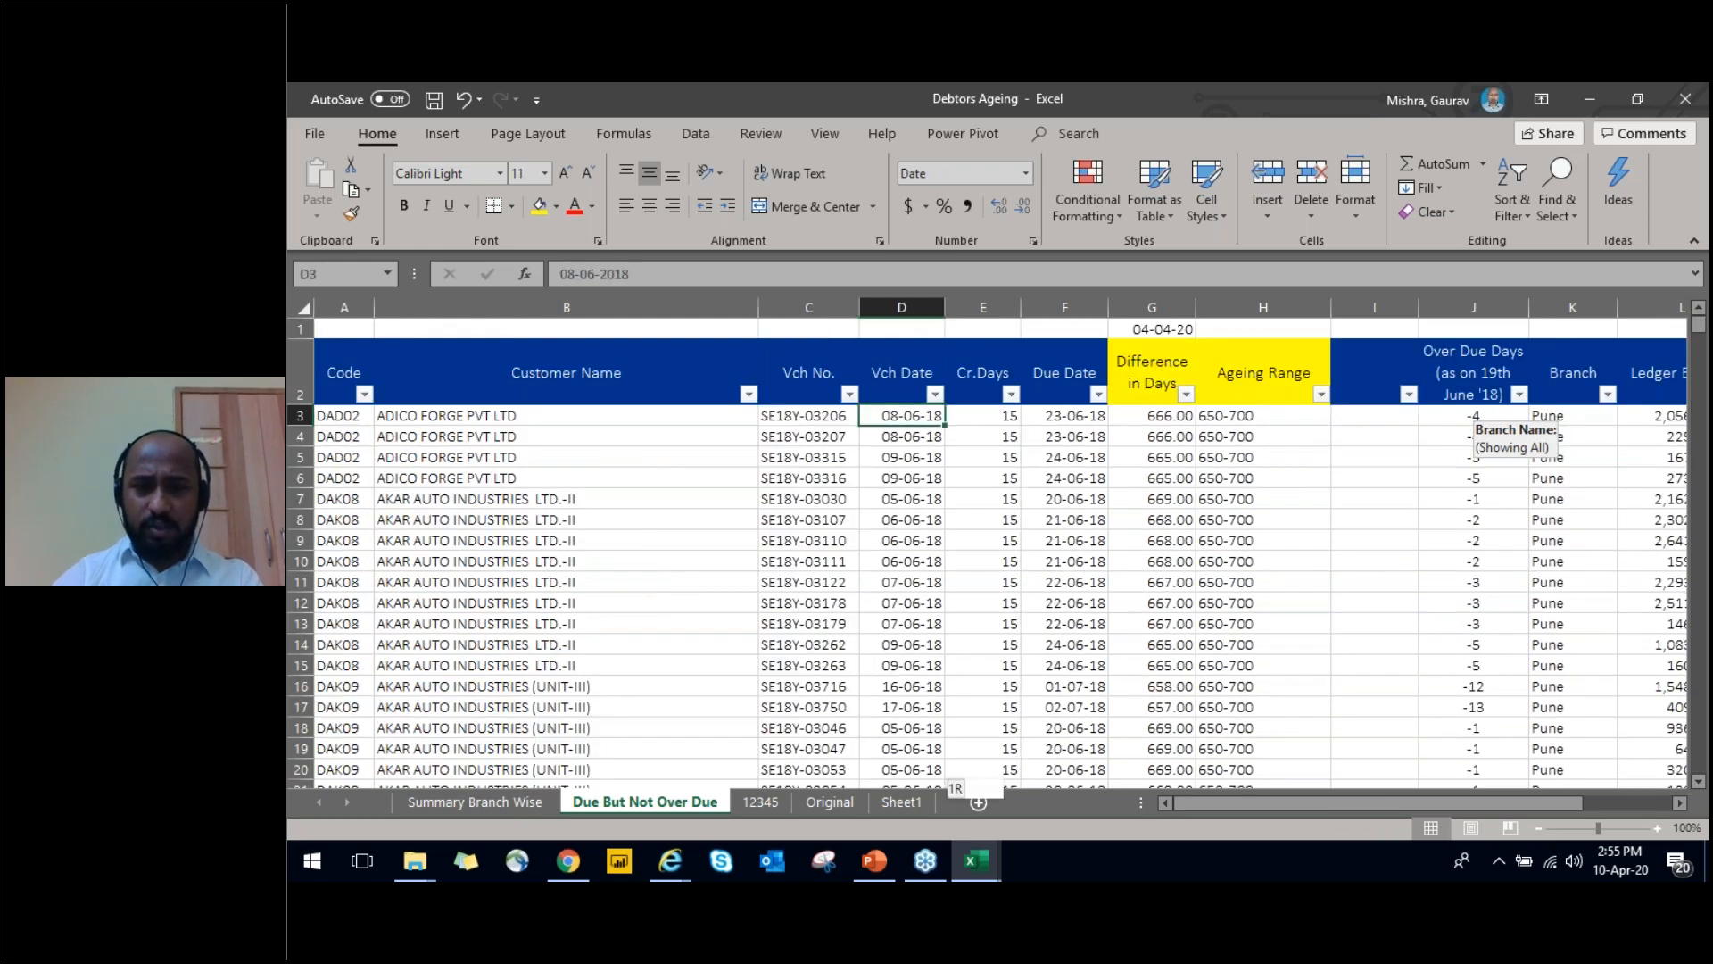
key("ctrl+Down")
key("ctrl+Up")
key("Up")
key("Down")
key("Down")
key("Up")
Delete the entire Cr.Days column from the Due But Not Over Due sheet
key("Down")
key("Up")
key("Right")
key("Down")
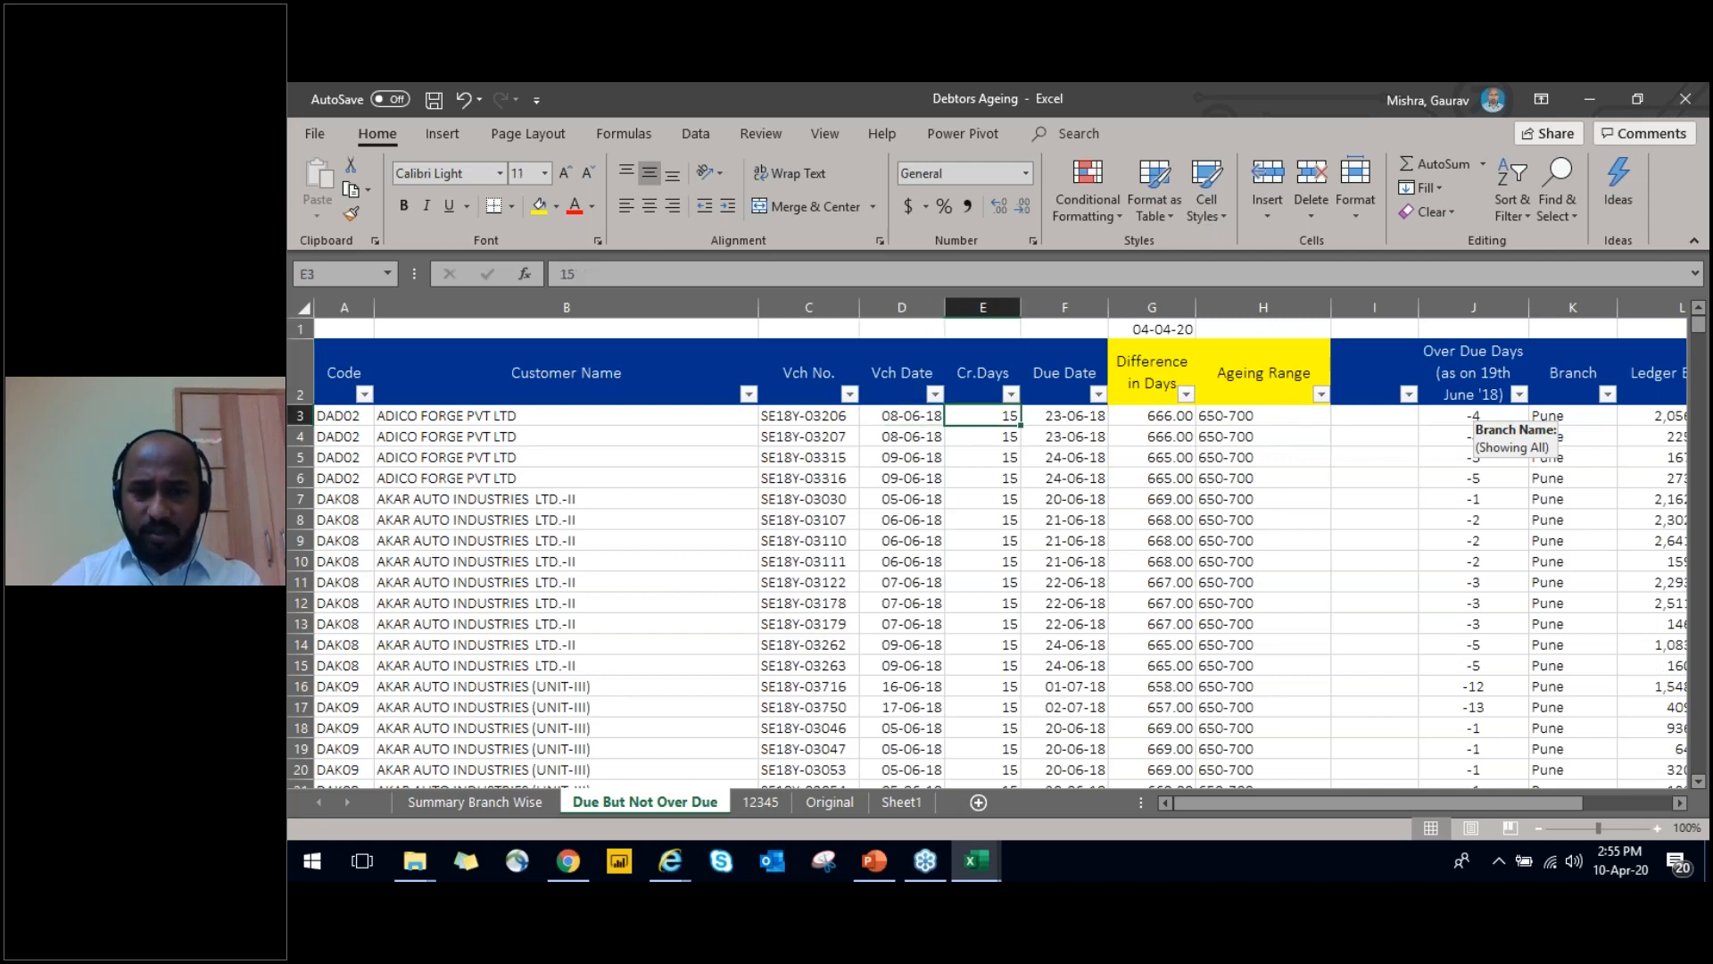
key("Up")
key("Up")
key("ctrl+space")
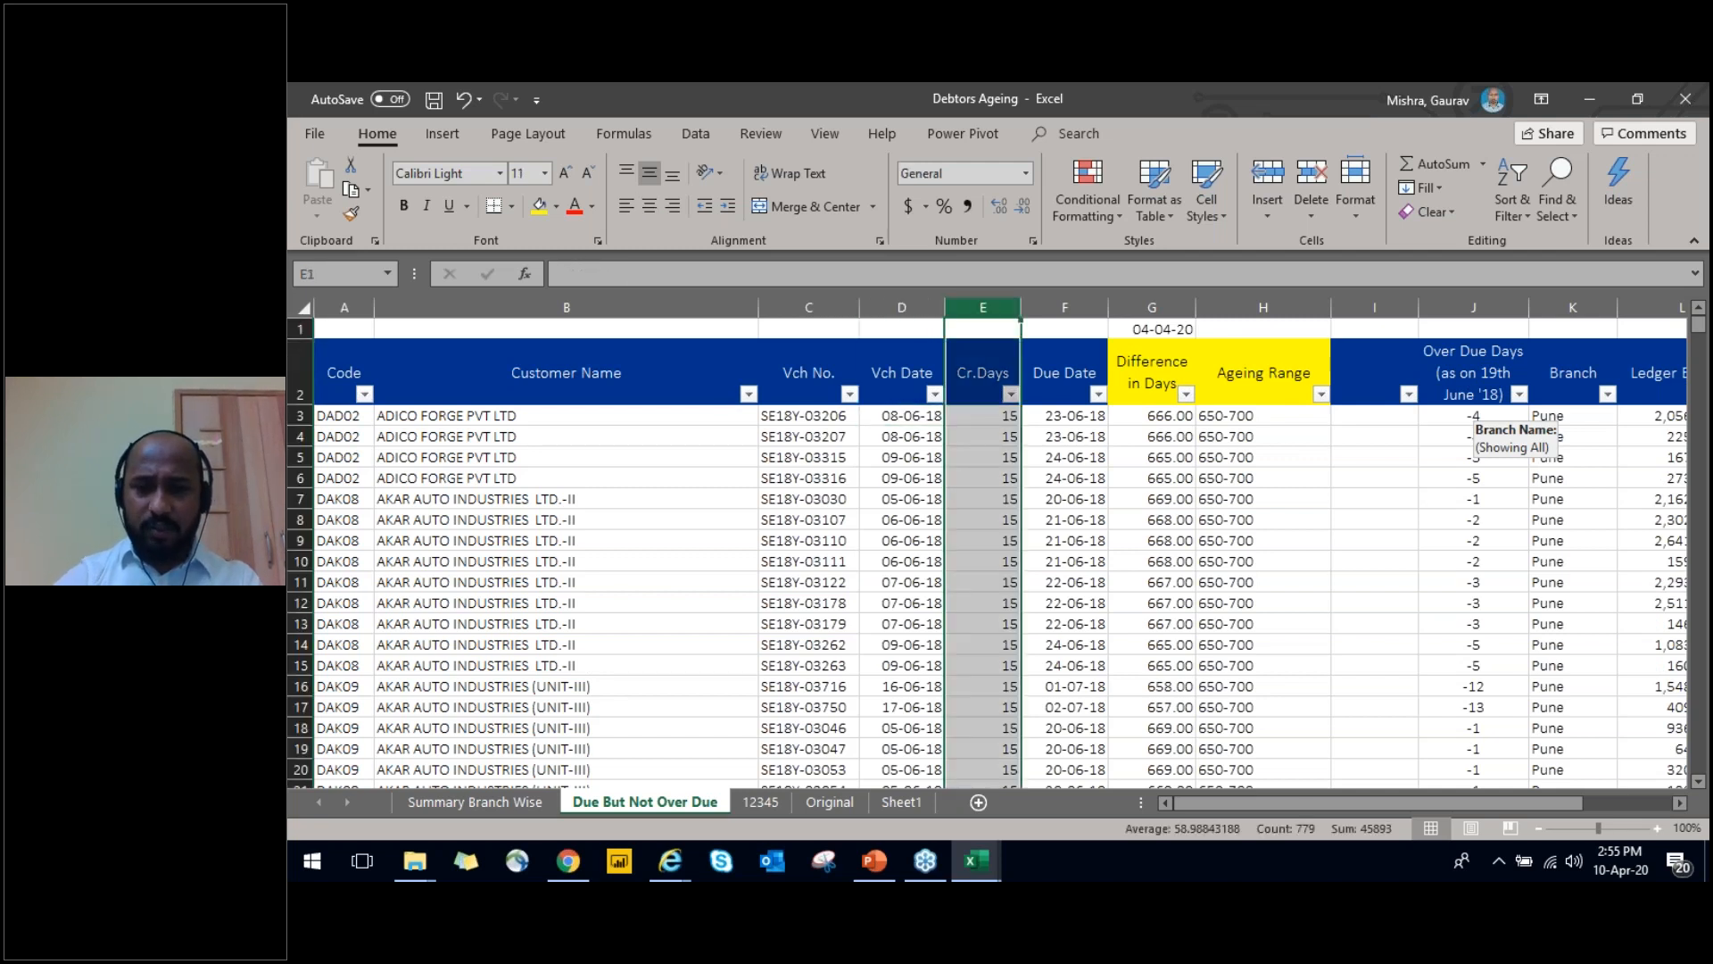
key("ctrl+minus")
Inspect the cell references in the first Difference in Days formula without changing it
key("Right")
key("Down")
key("Down")
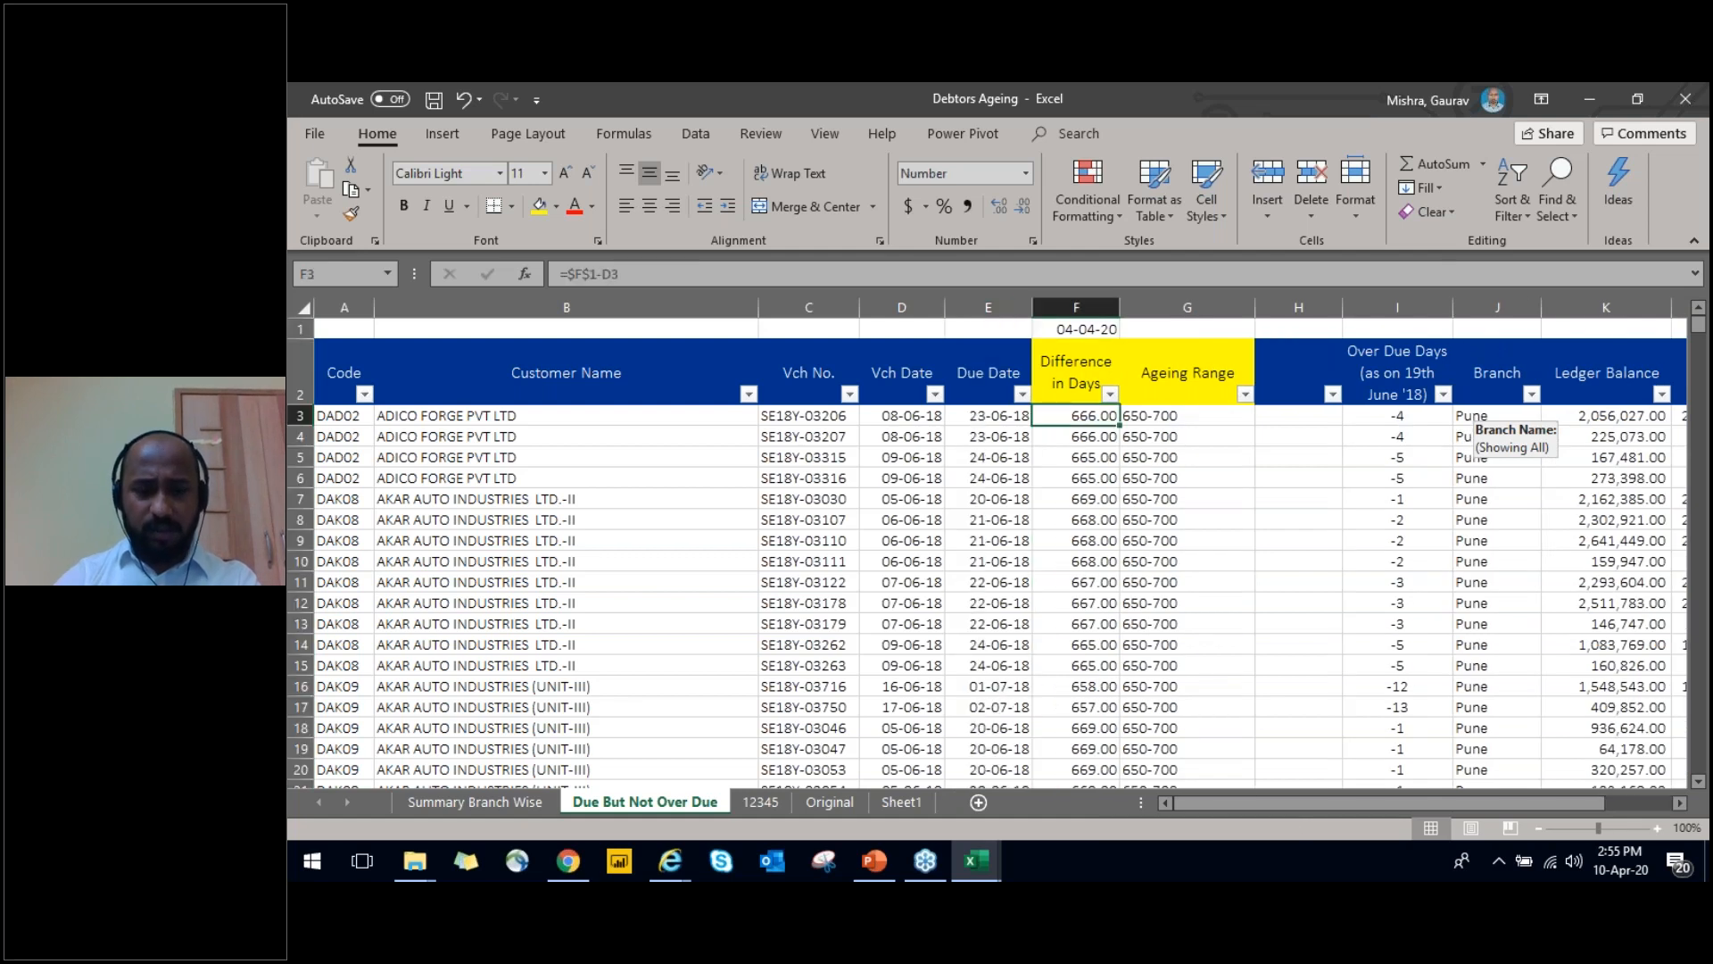
key("F2")
key("Escape")
Hide the Due Date column
key("Left")
key("Up")
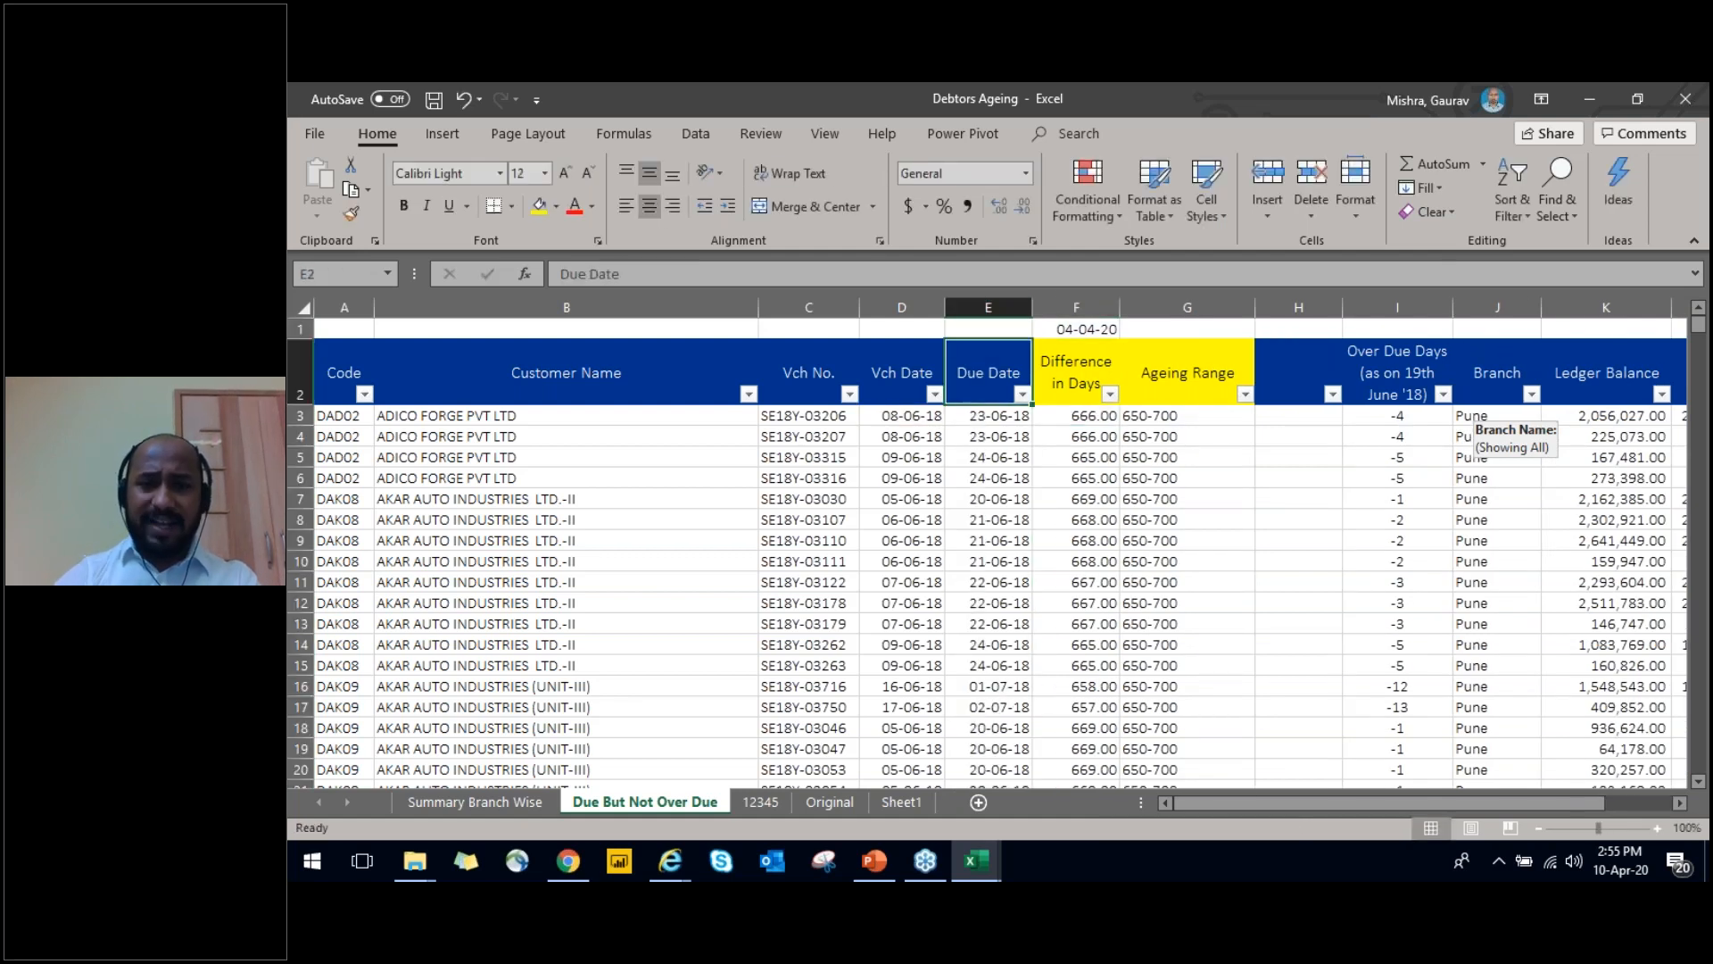
key("ctrl+space")
key("shift+F10")
key("h")
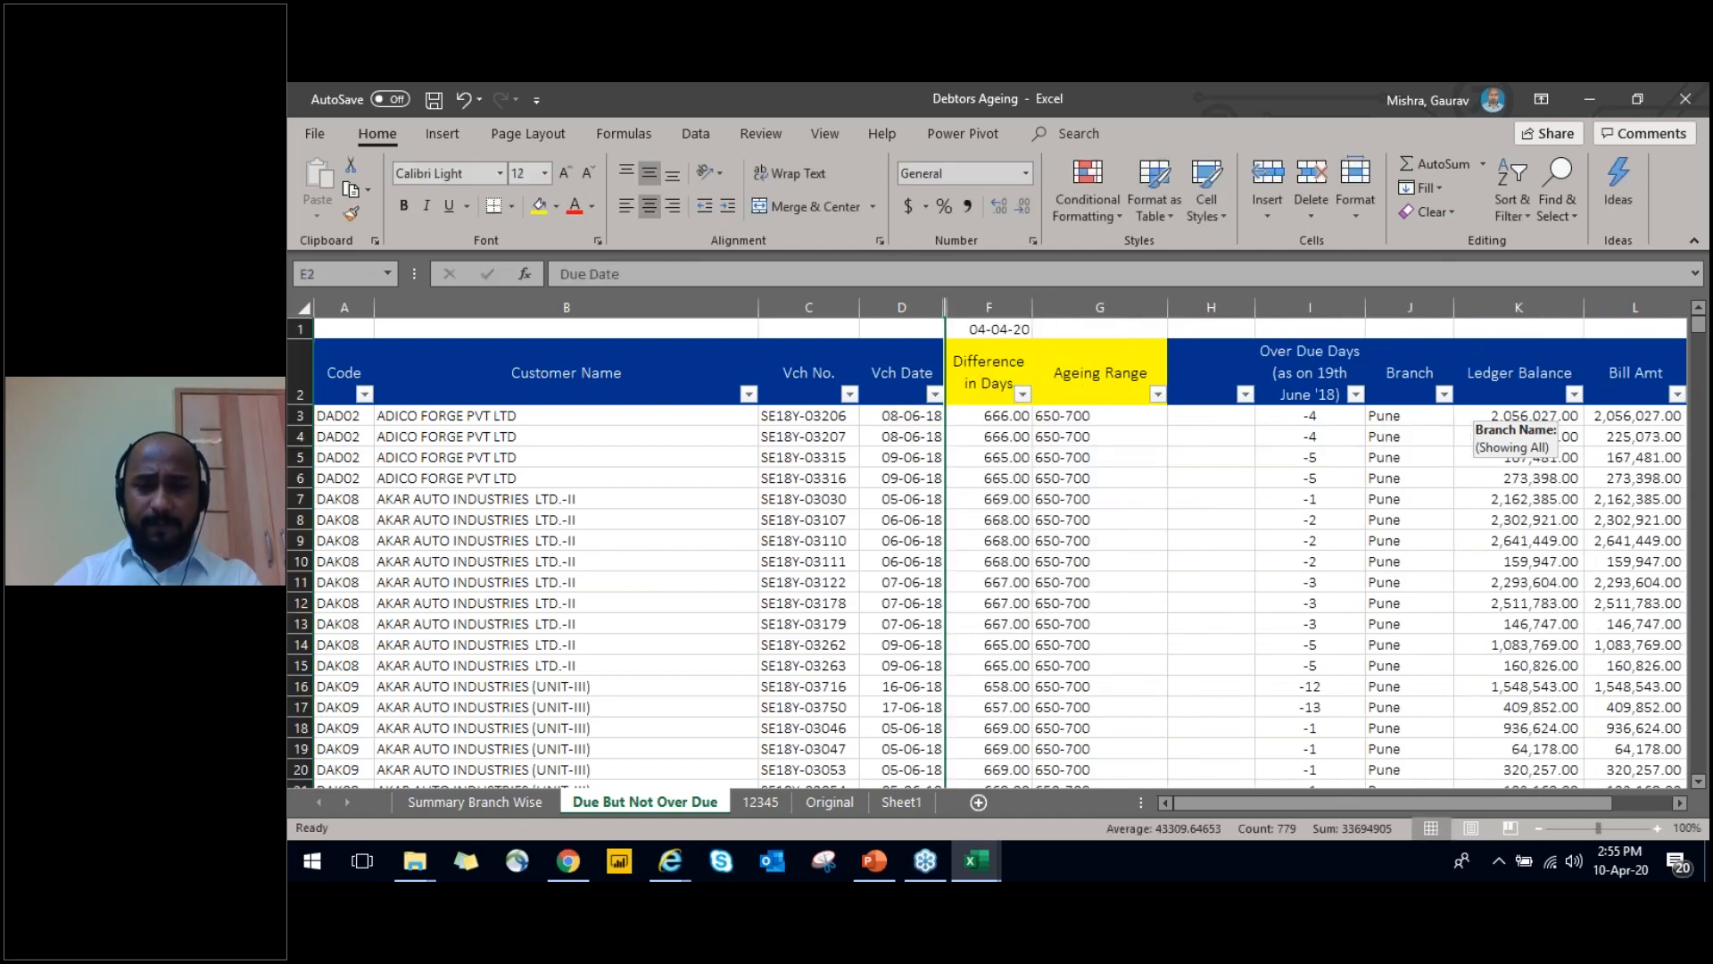
Insert a blank column before the Difference in Days column
key("Right")
key("Down")
key("ctrl+space")
key("alt+i")
key("c")
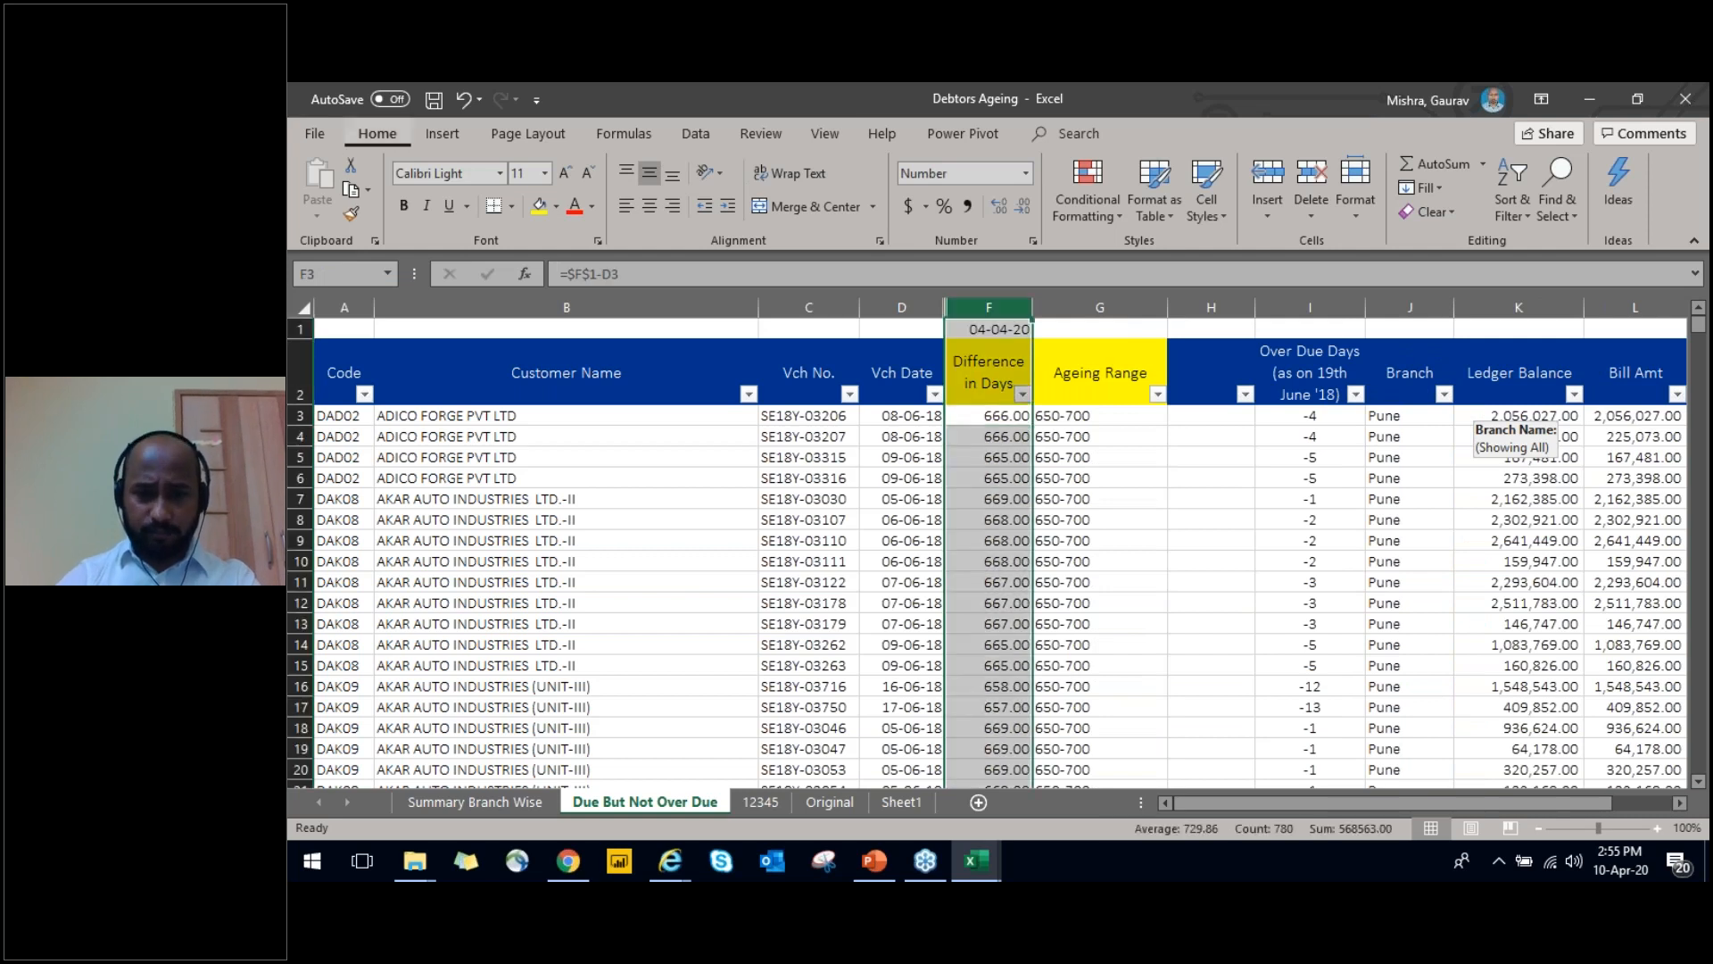
Enter the header Ageing In Days in cell F2 of the blank column
key("Down")
type("Difference")
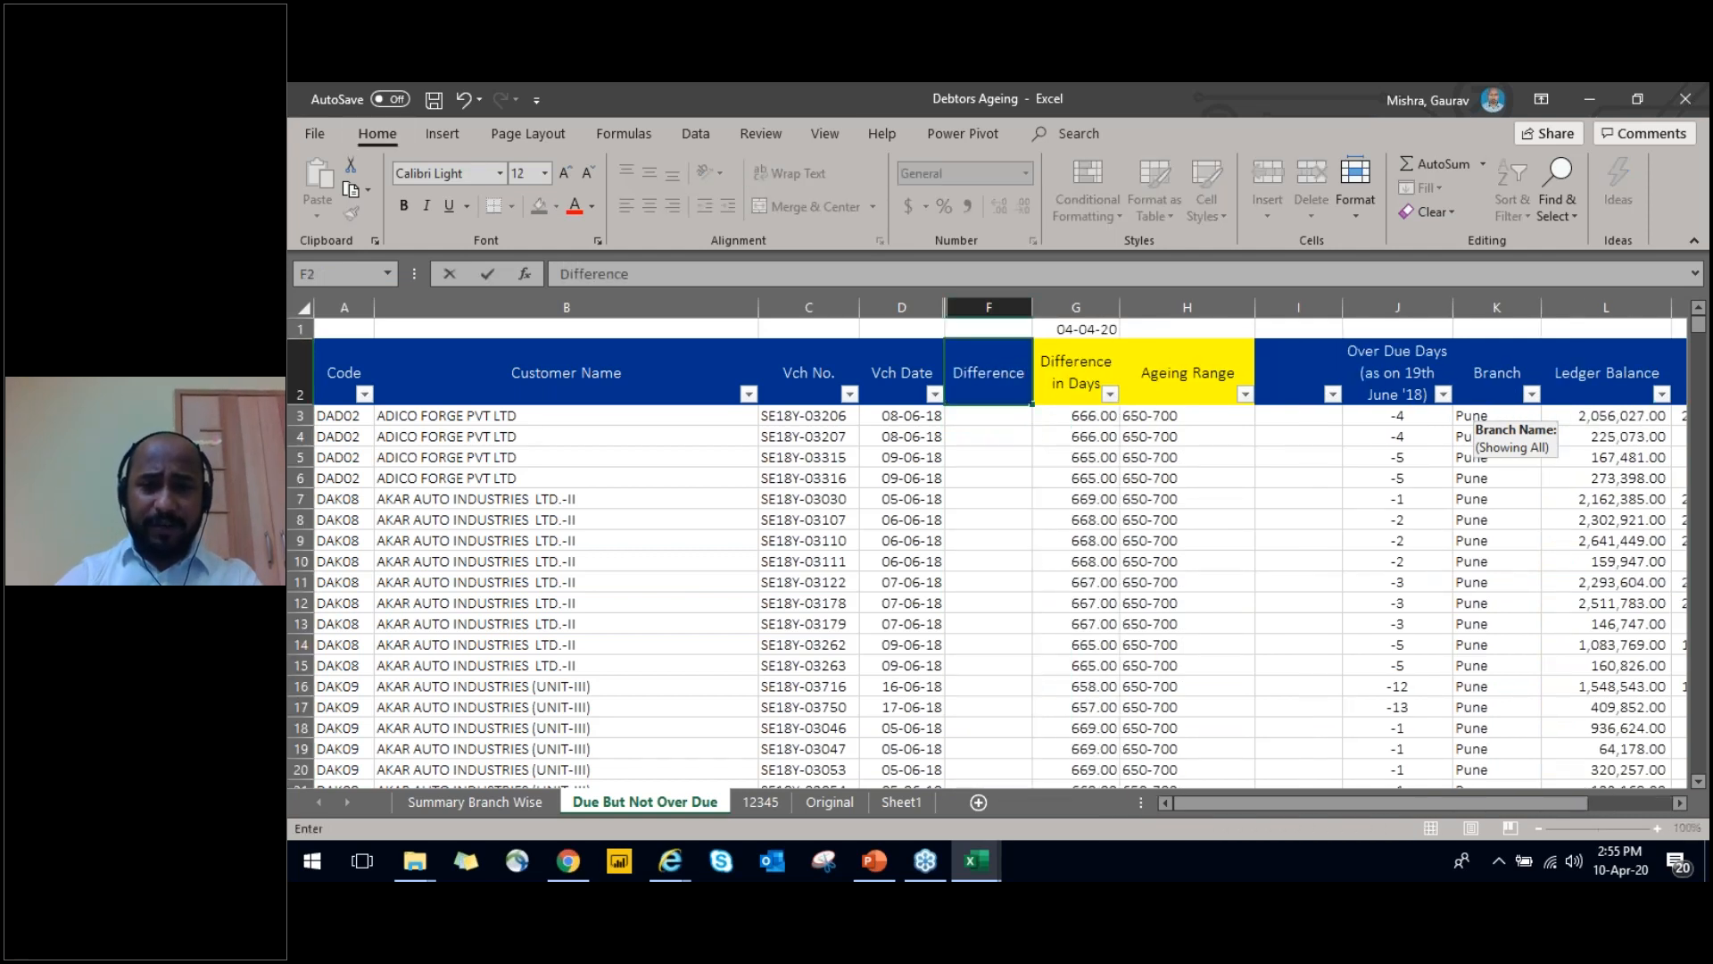
key("Escape")
type("In Days")
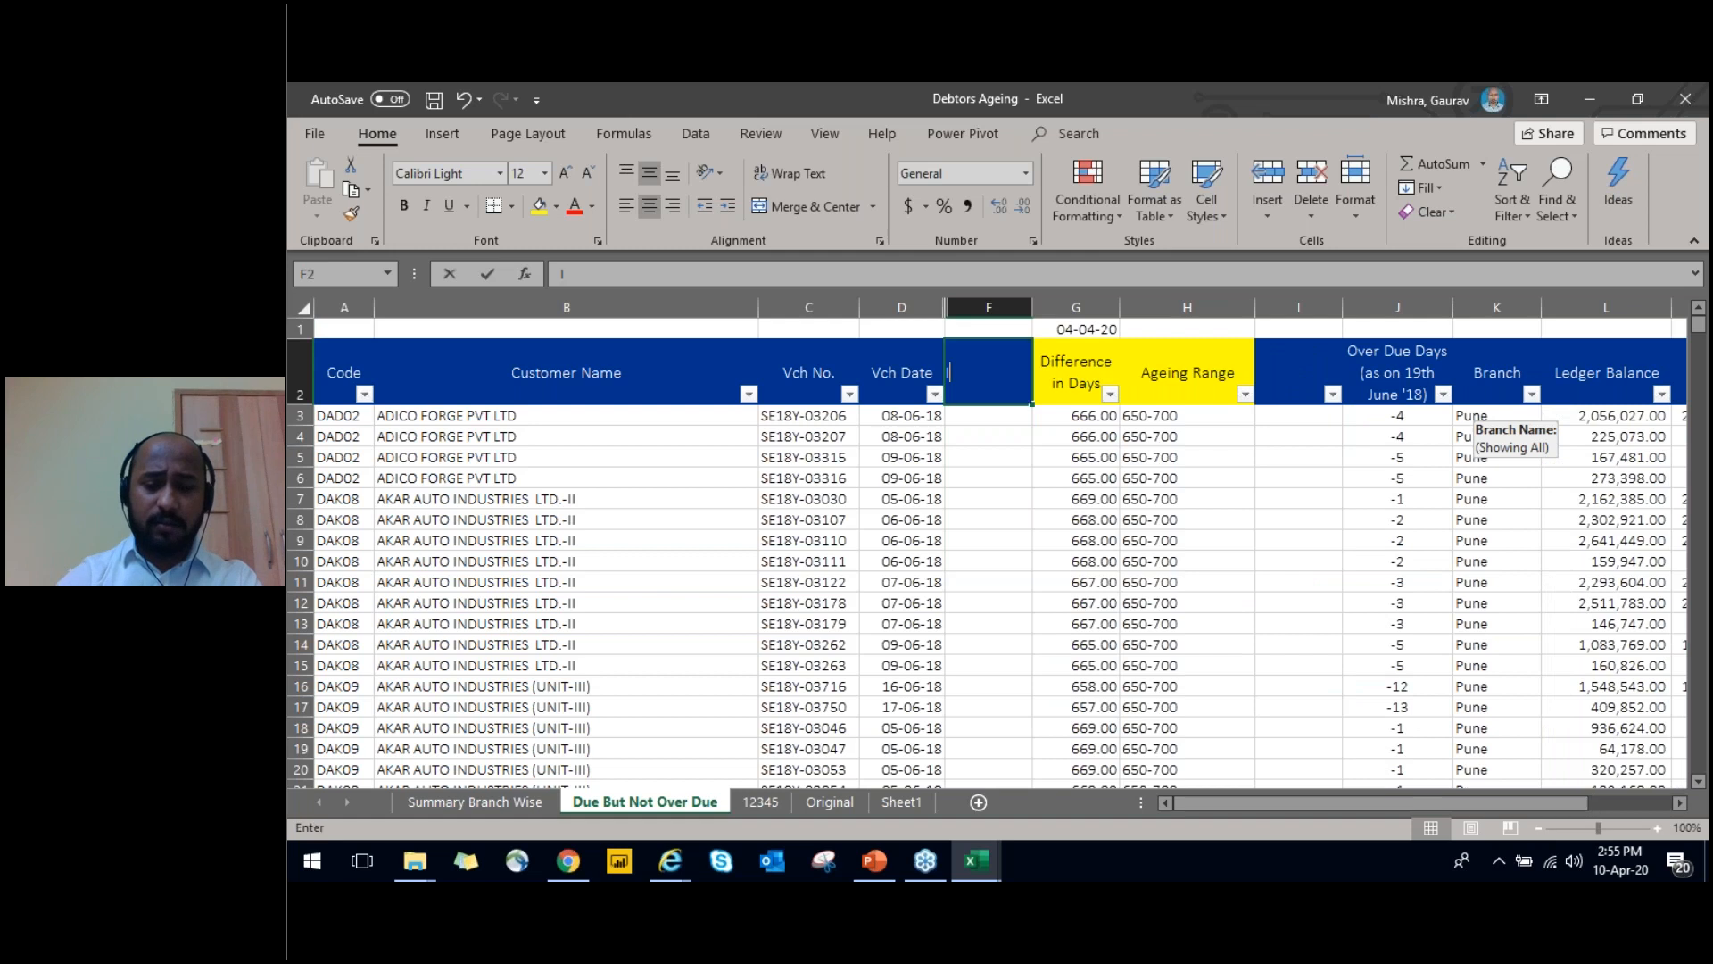
key("ctrl+Return")
key("Down")
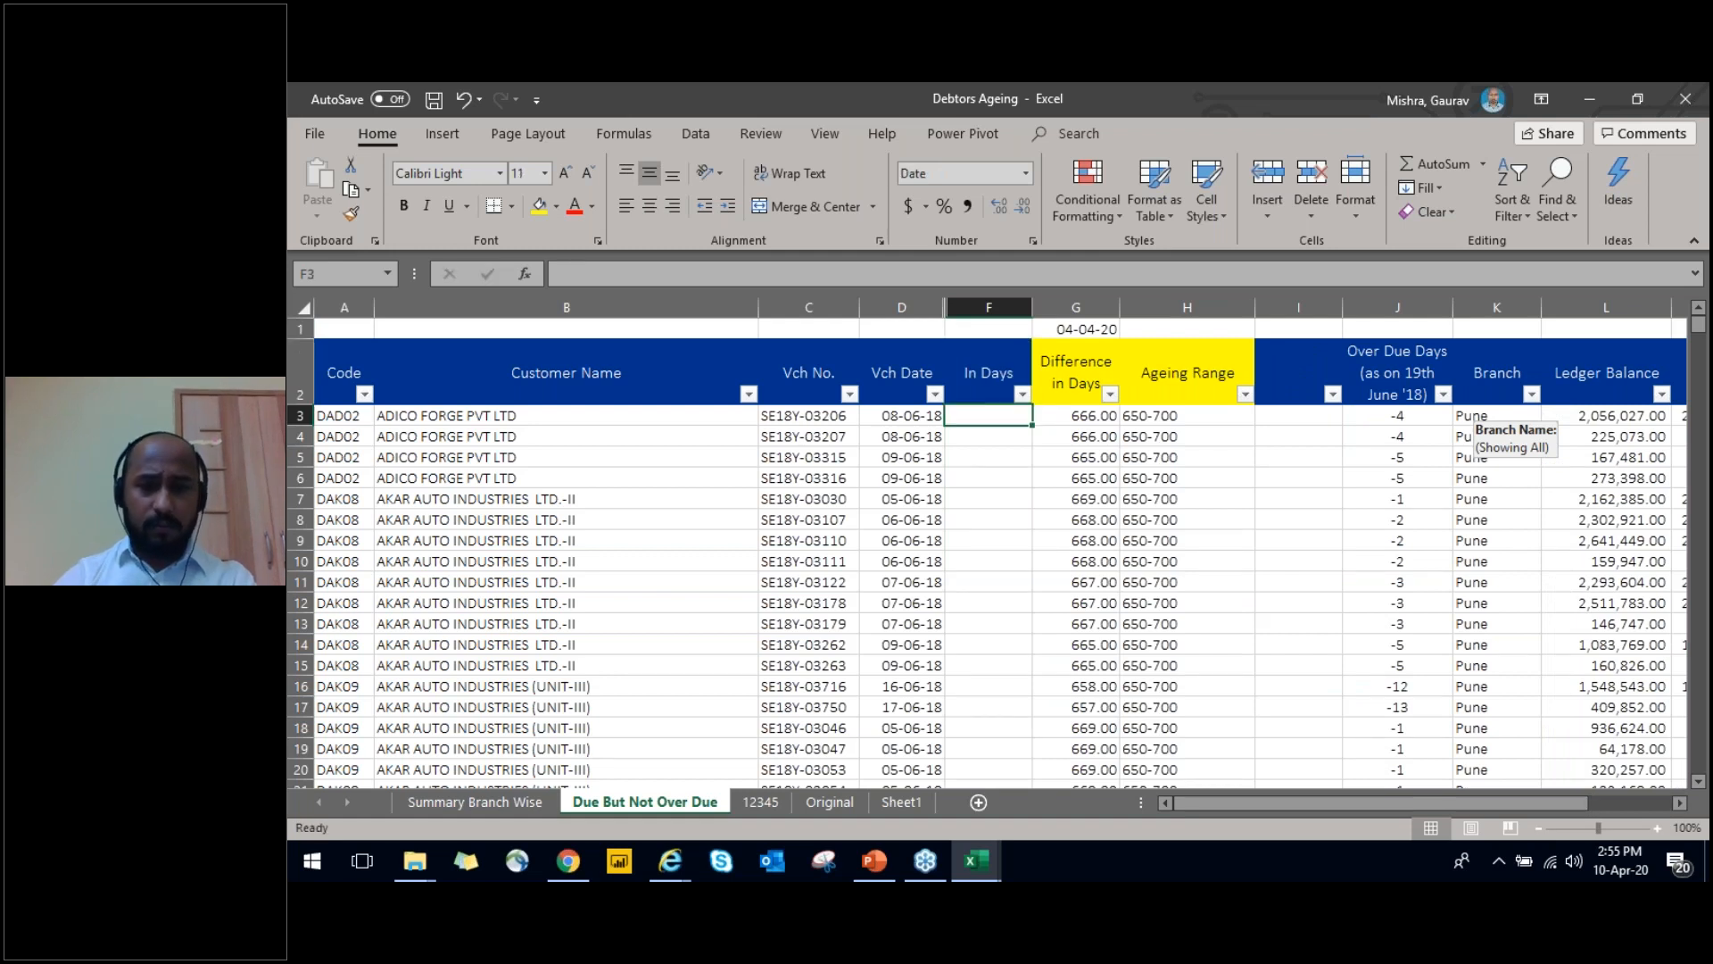
key("Up")
key("F2")
key("Home")
type("Ageing")
key("Return")
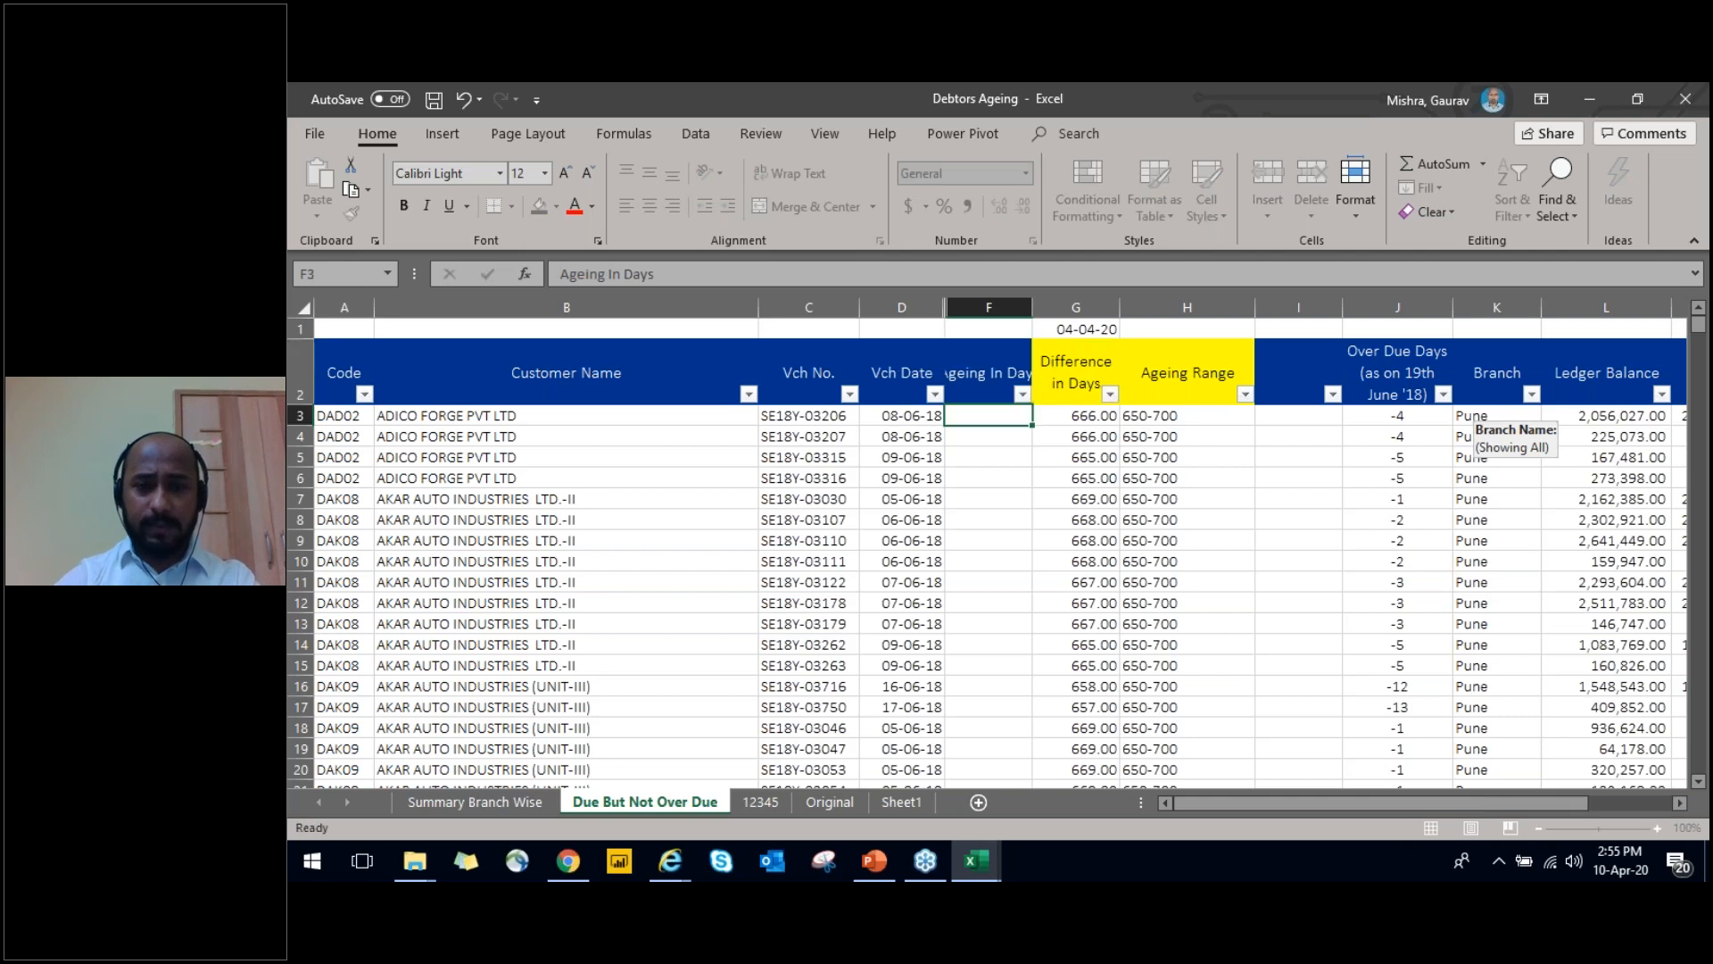
AutoFit the column width to the Ageing In Days header
key("Up")
key("alt+h")
key("o")
key("i")
Enter the reference date 31-03-2020 in cell F1 above the Ageing In Days header
key("Right")
key("Down")
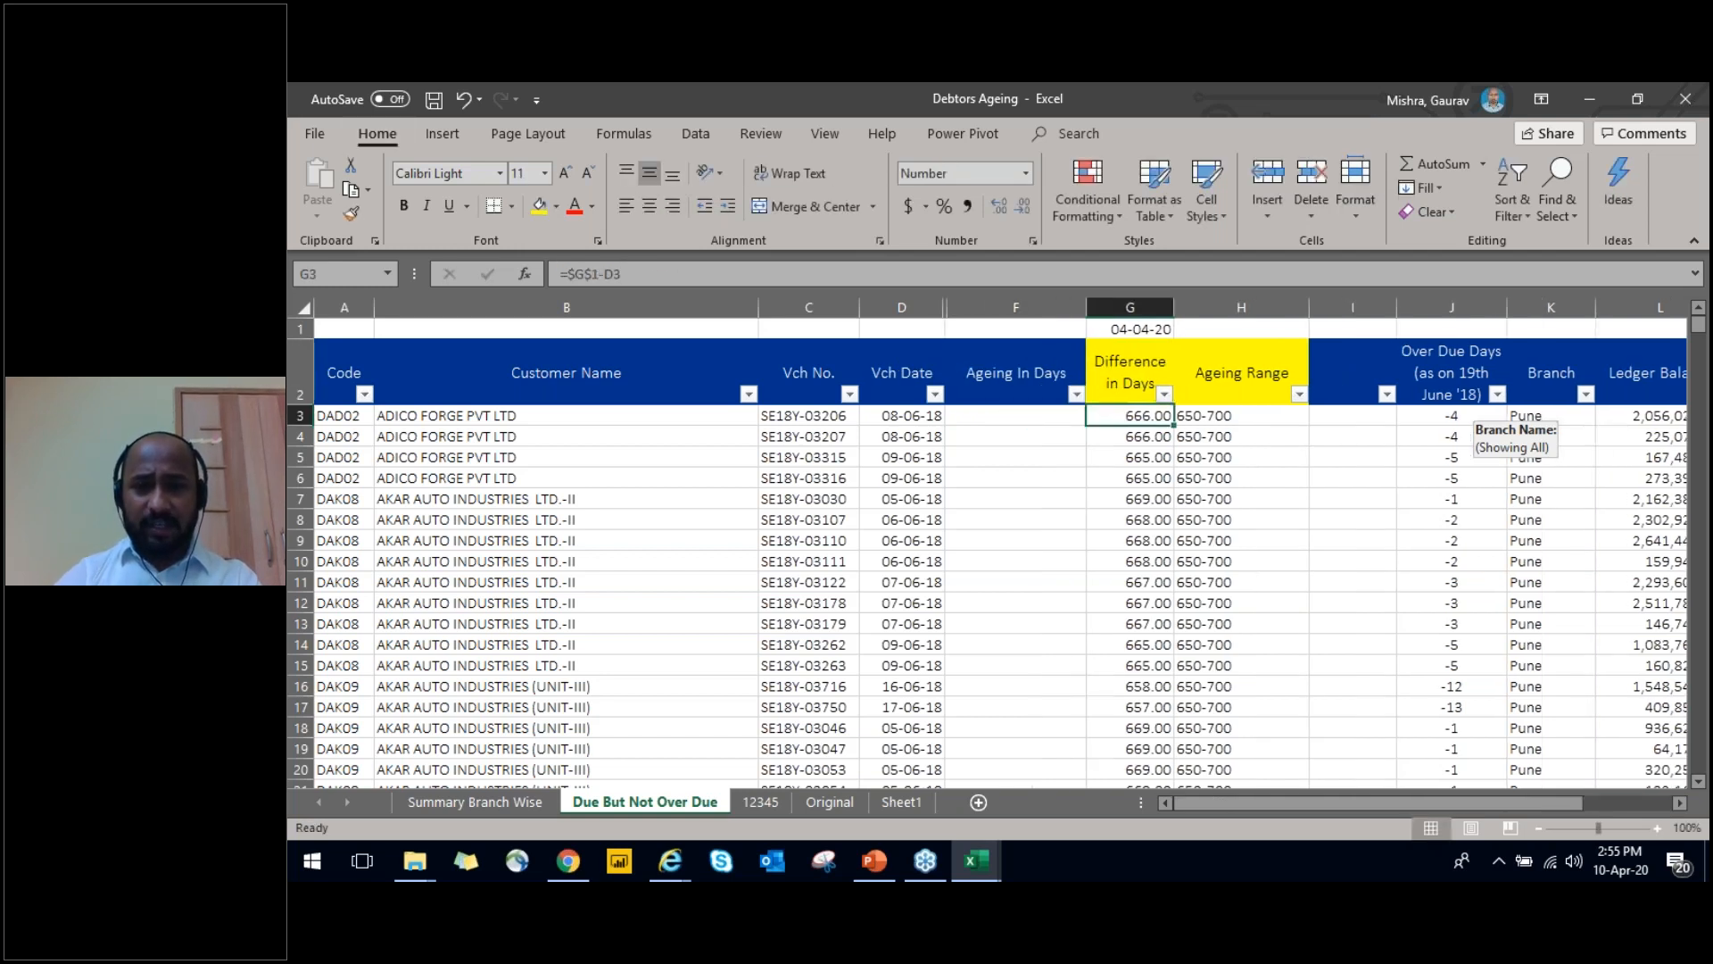
key("Left")
key("Up")
key("Up")
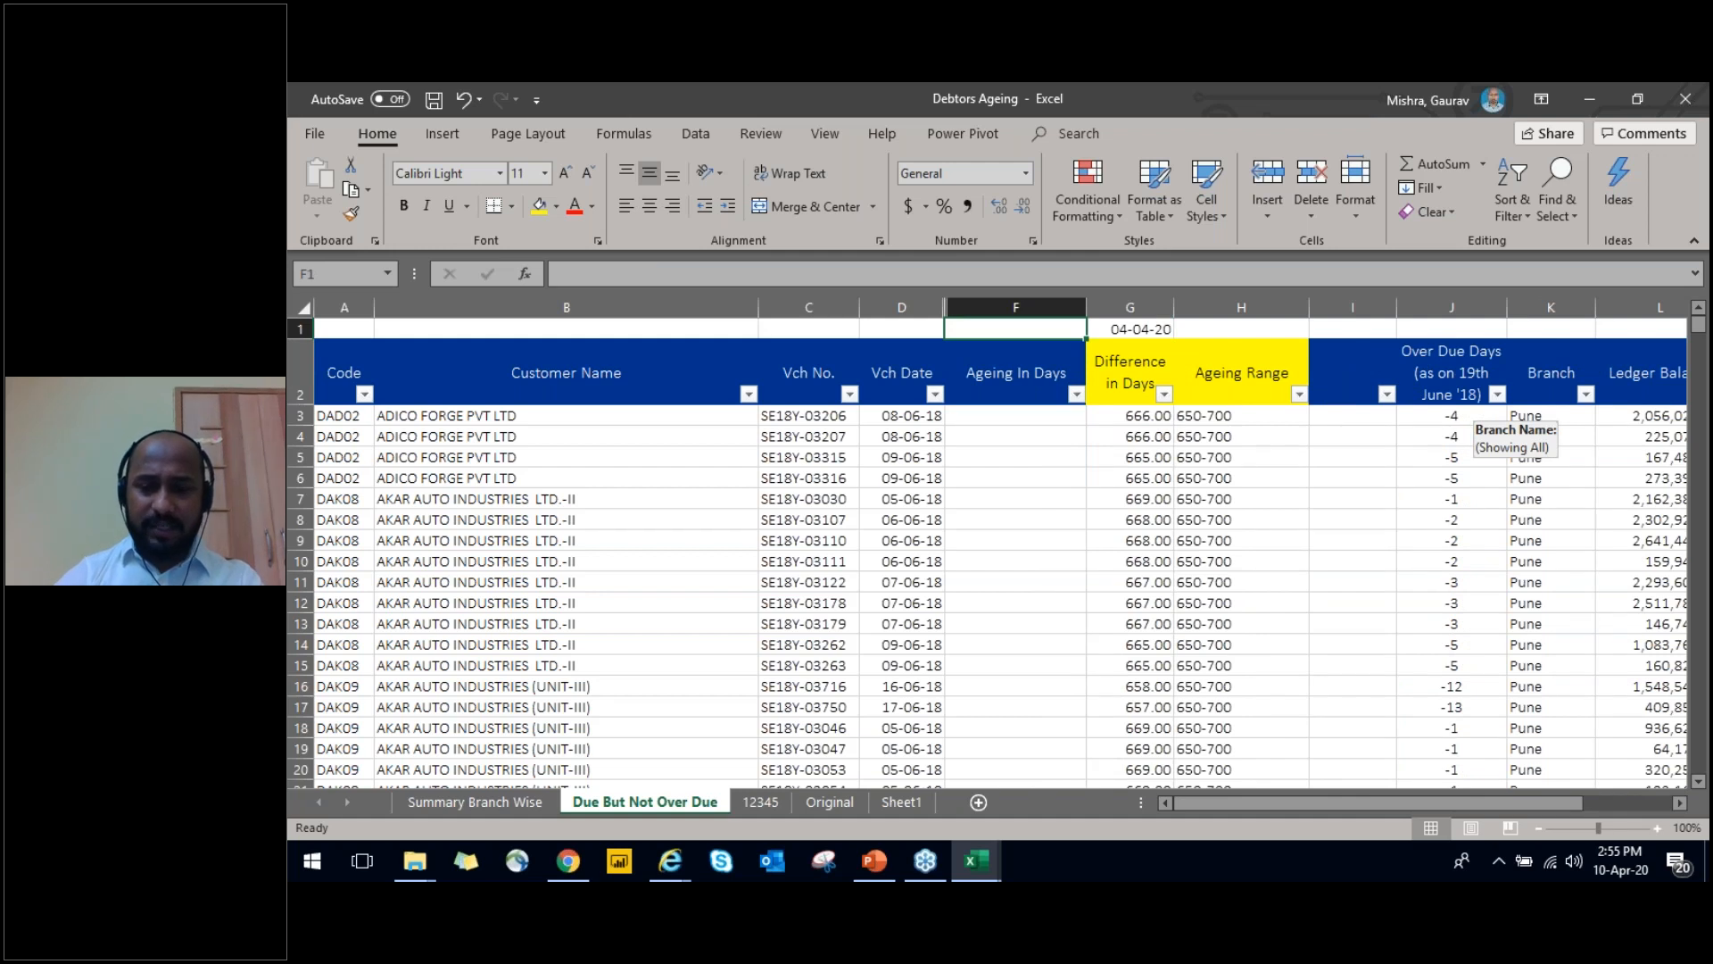
key("F2")
type("31-03")
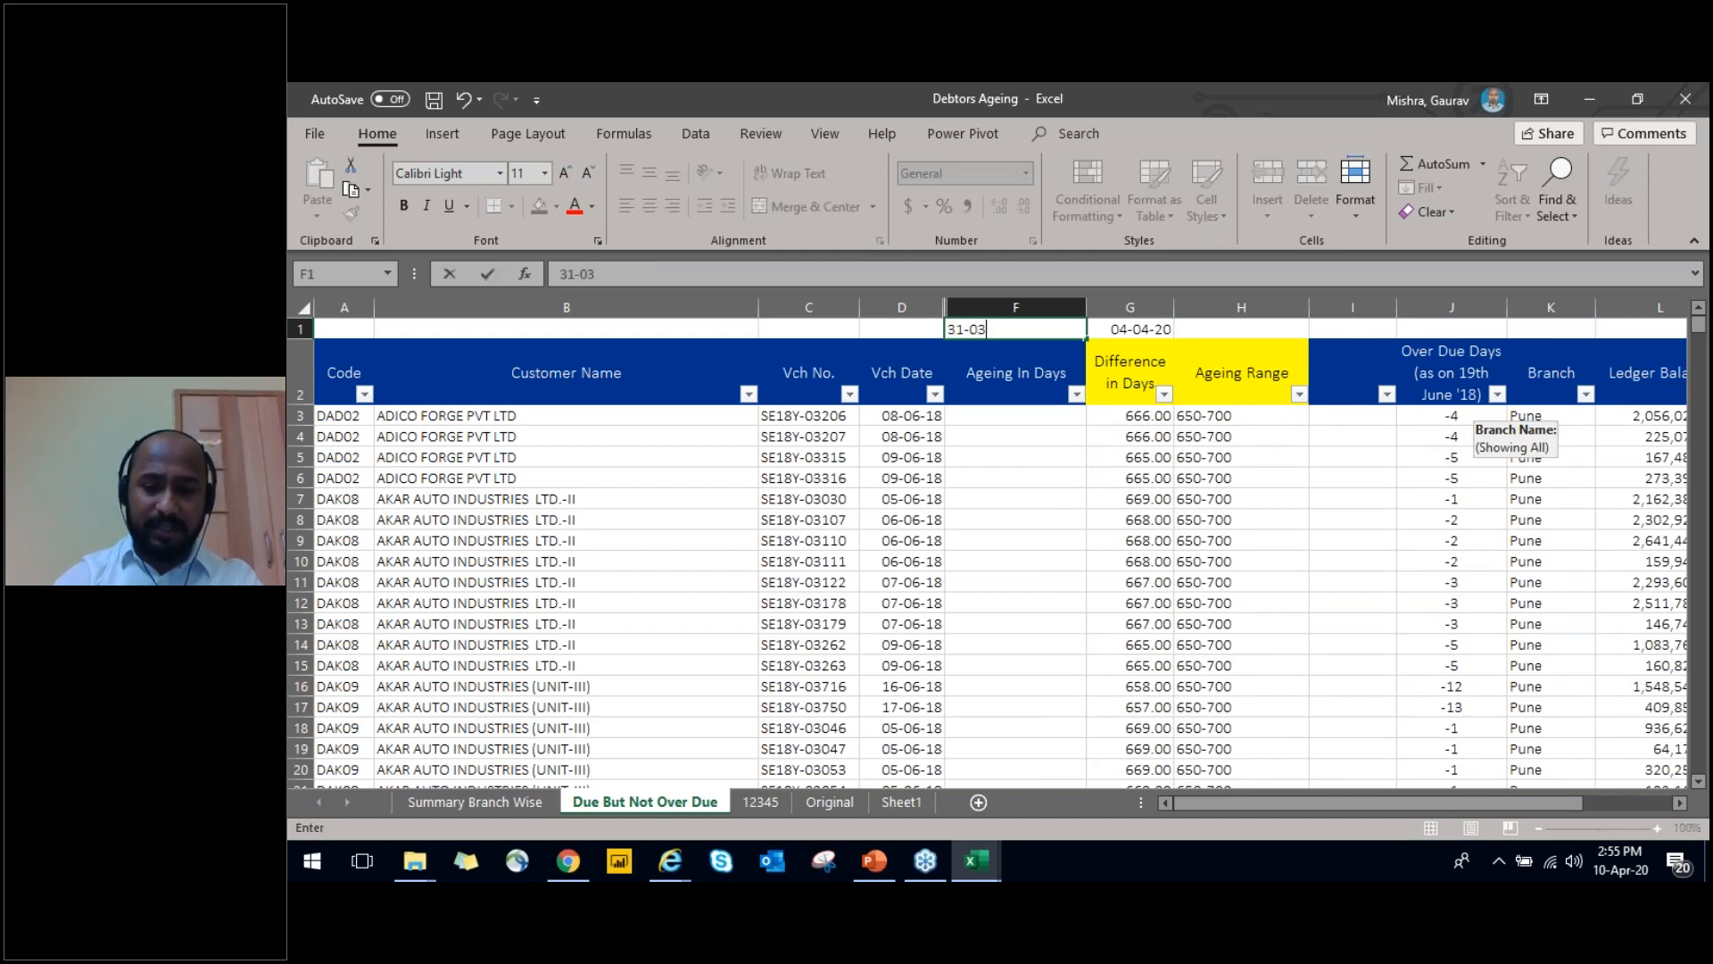
type("-2020")
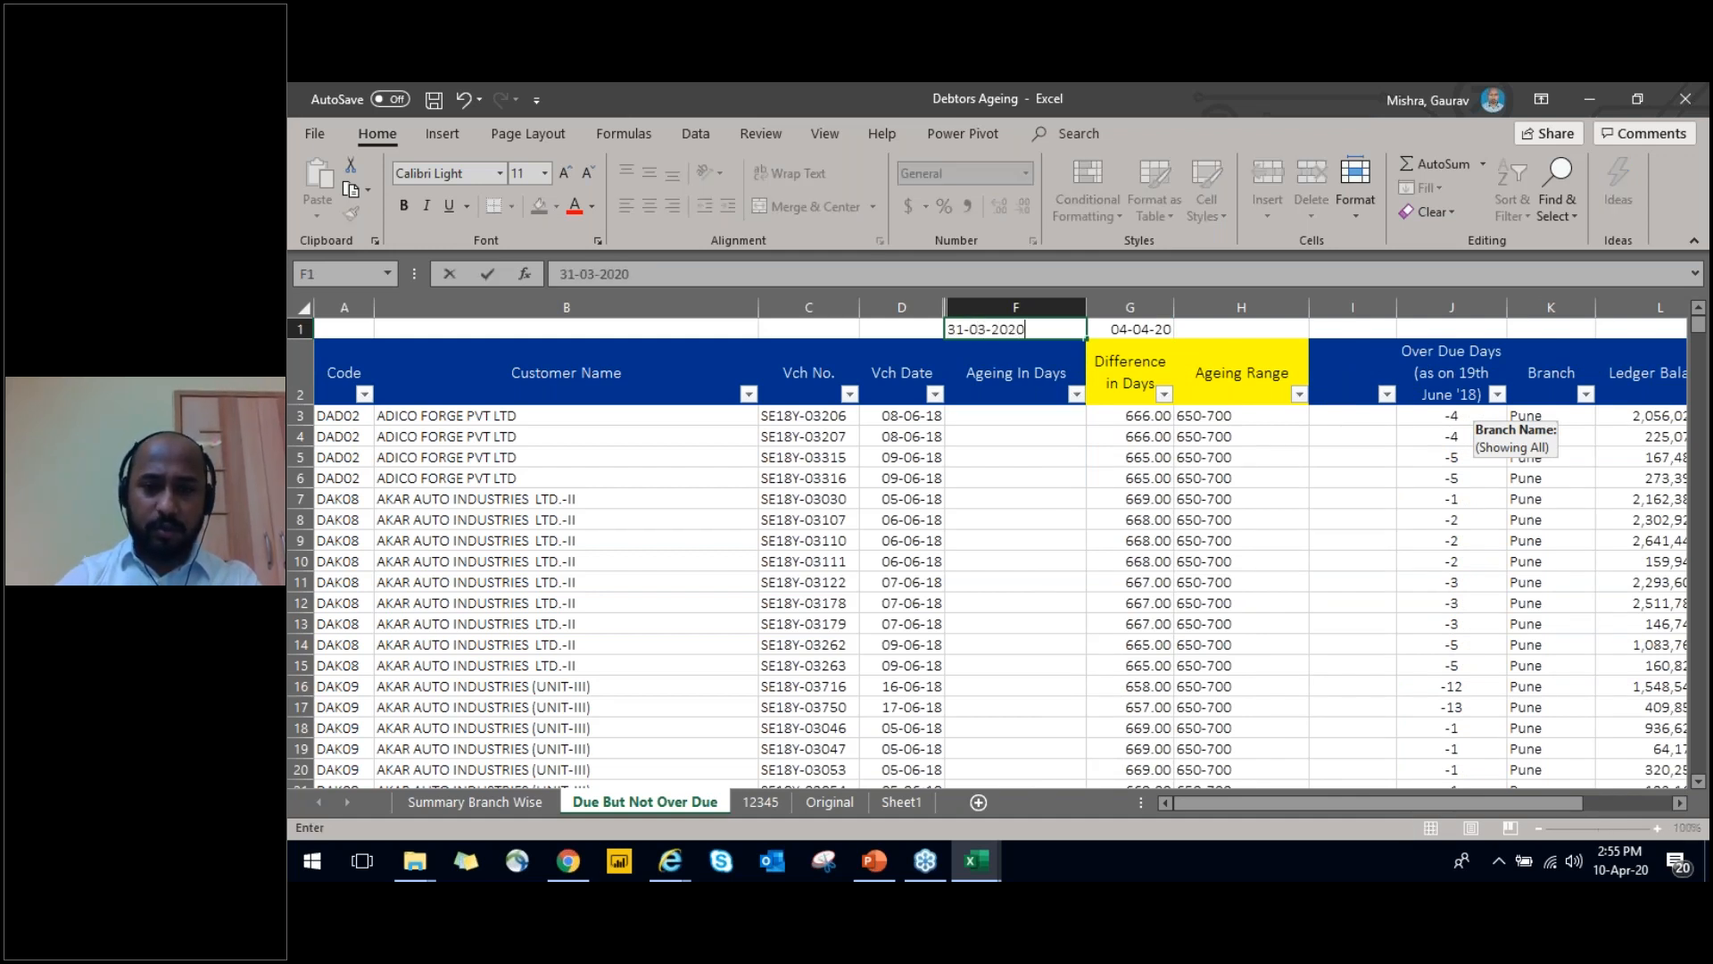
key("Return")
key("Up")
key("Right")
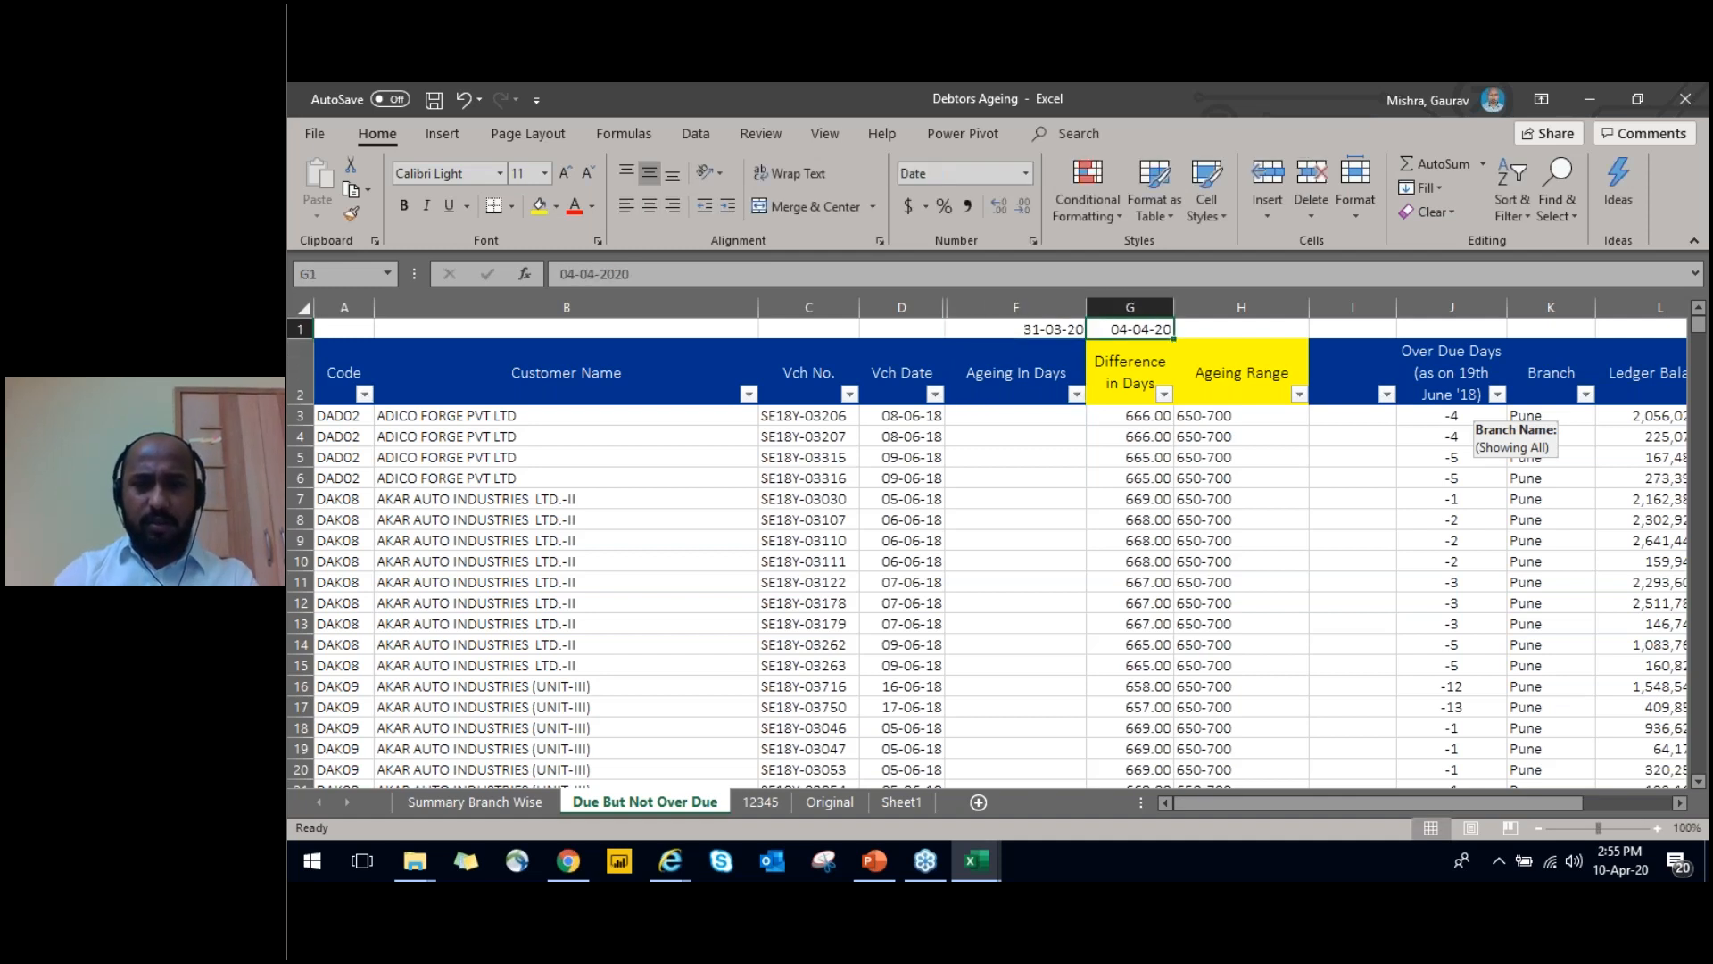
Try the formula =D3-F1 in the first Ageing In Days cell, F3
key("Left")
key("Down")
key("Down")
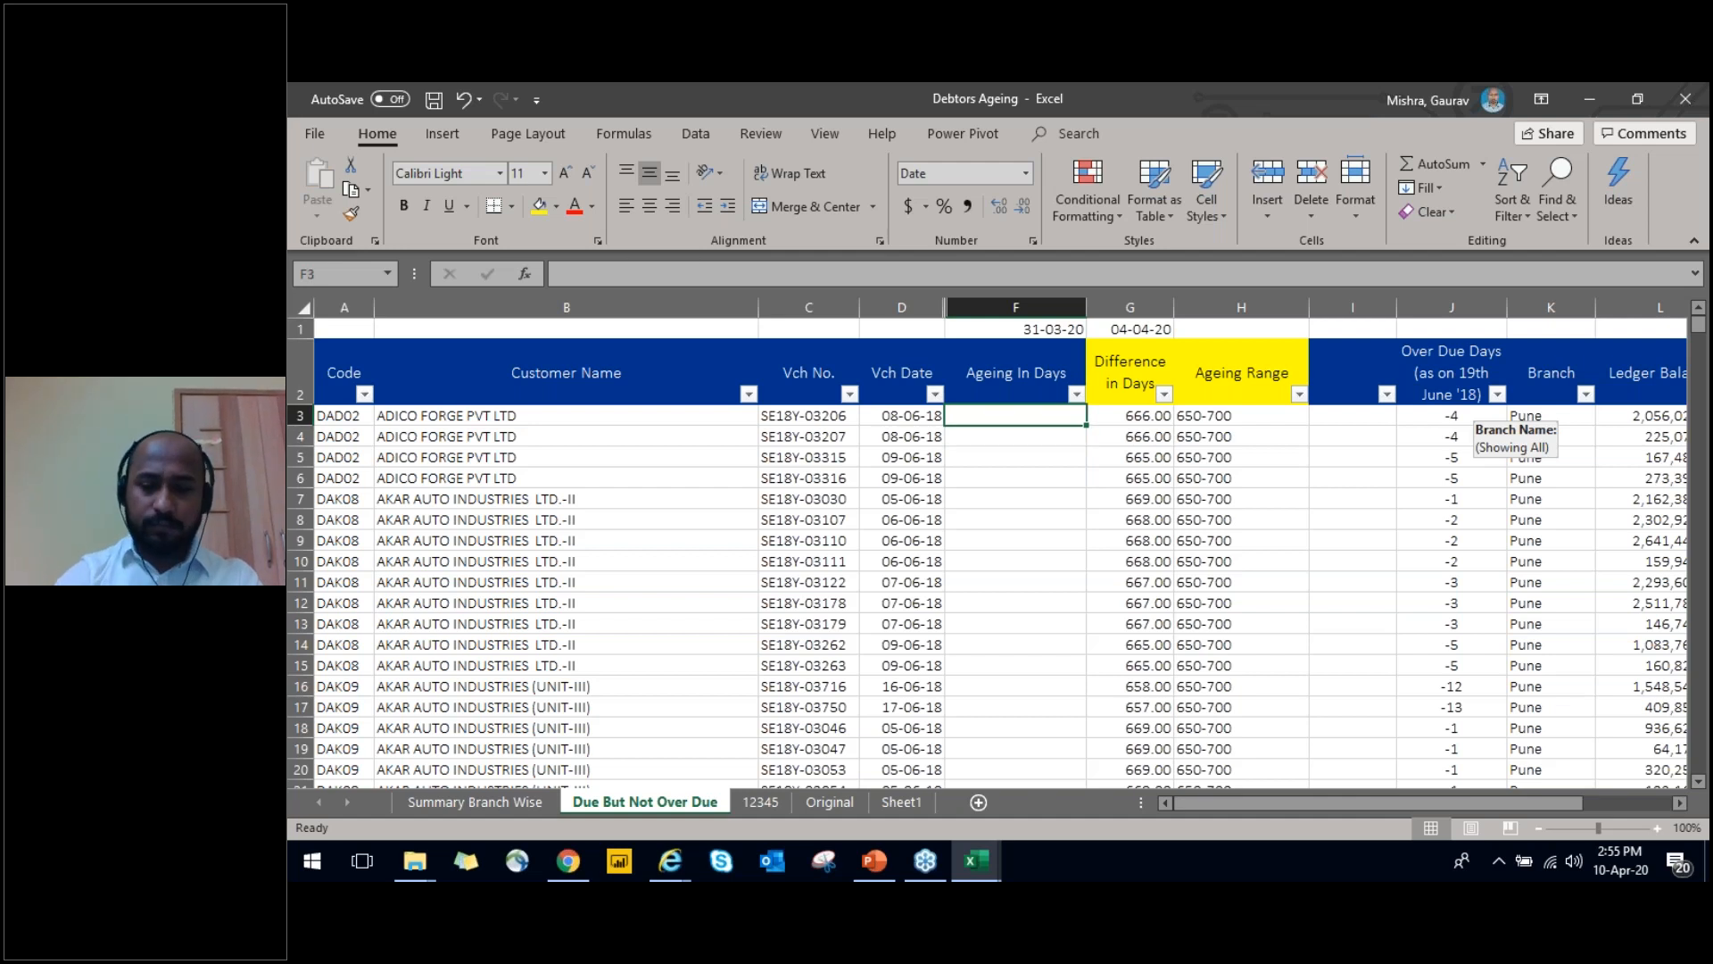
type("=")
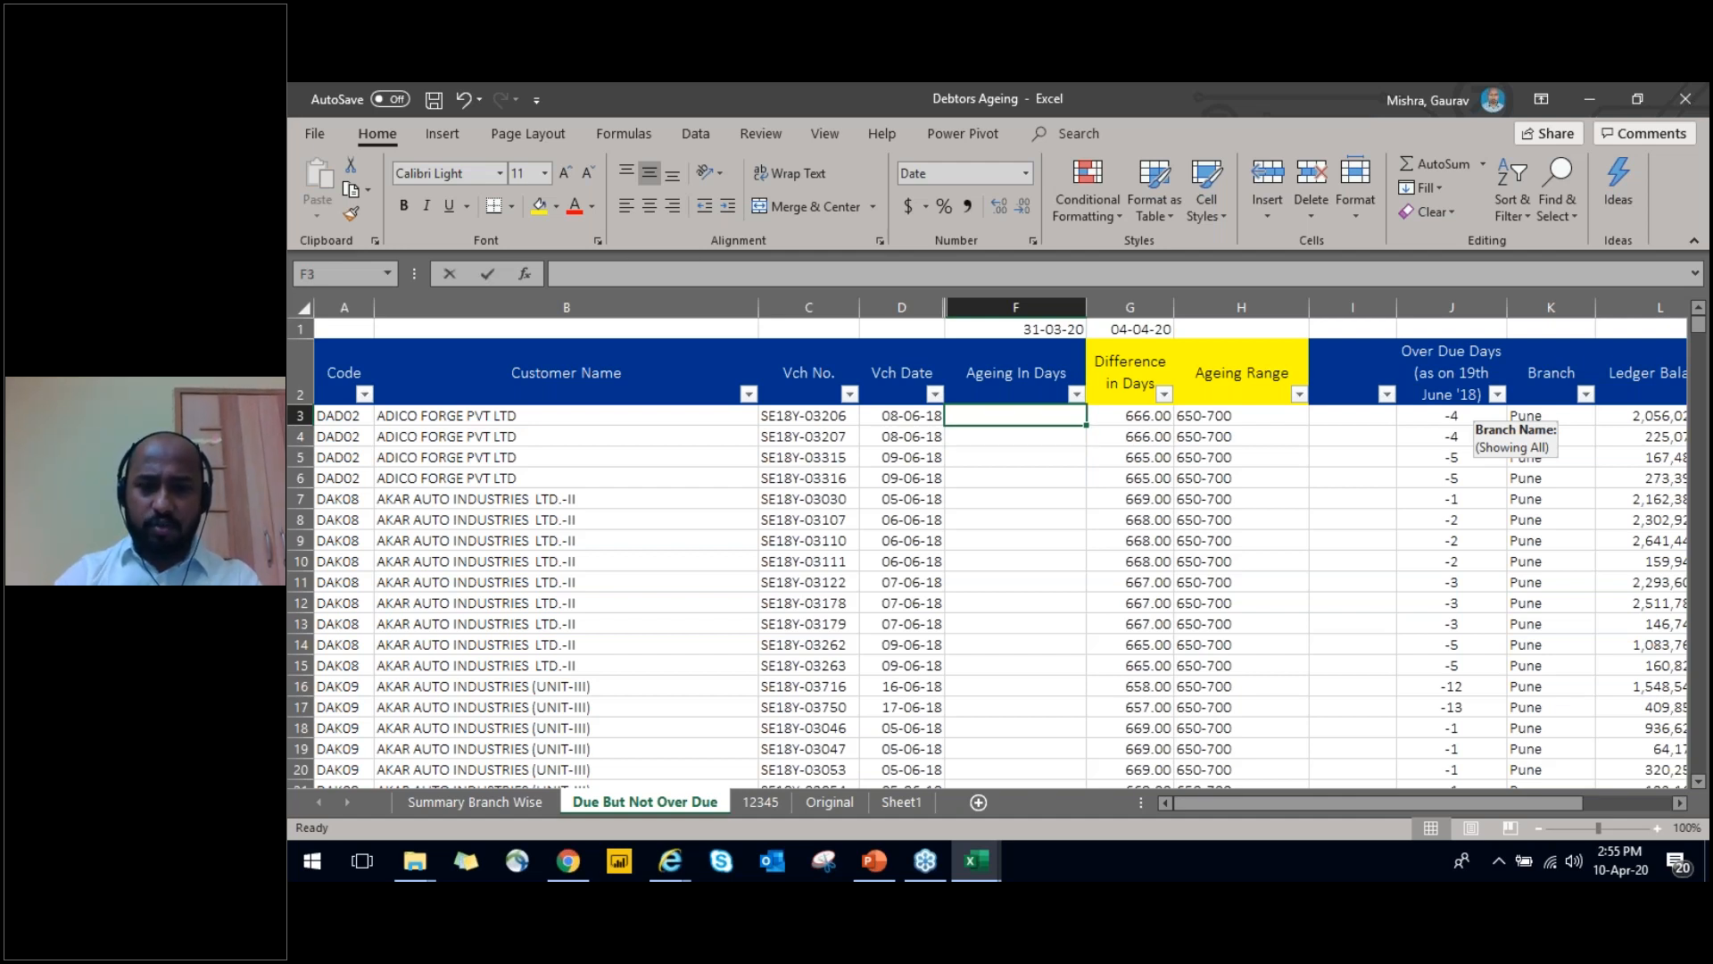
key("Left")
type("-")
key("Up")
key("Up")
key("ctrl+Return")
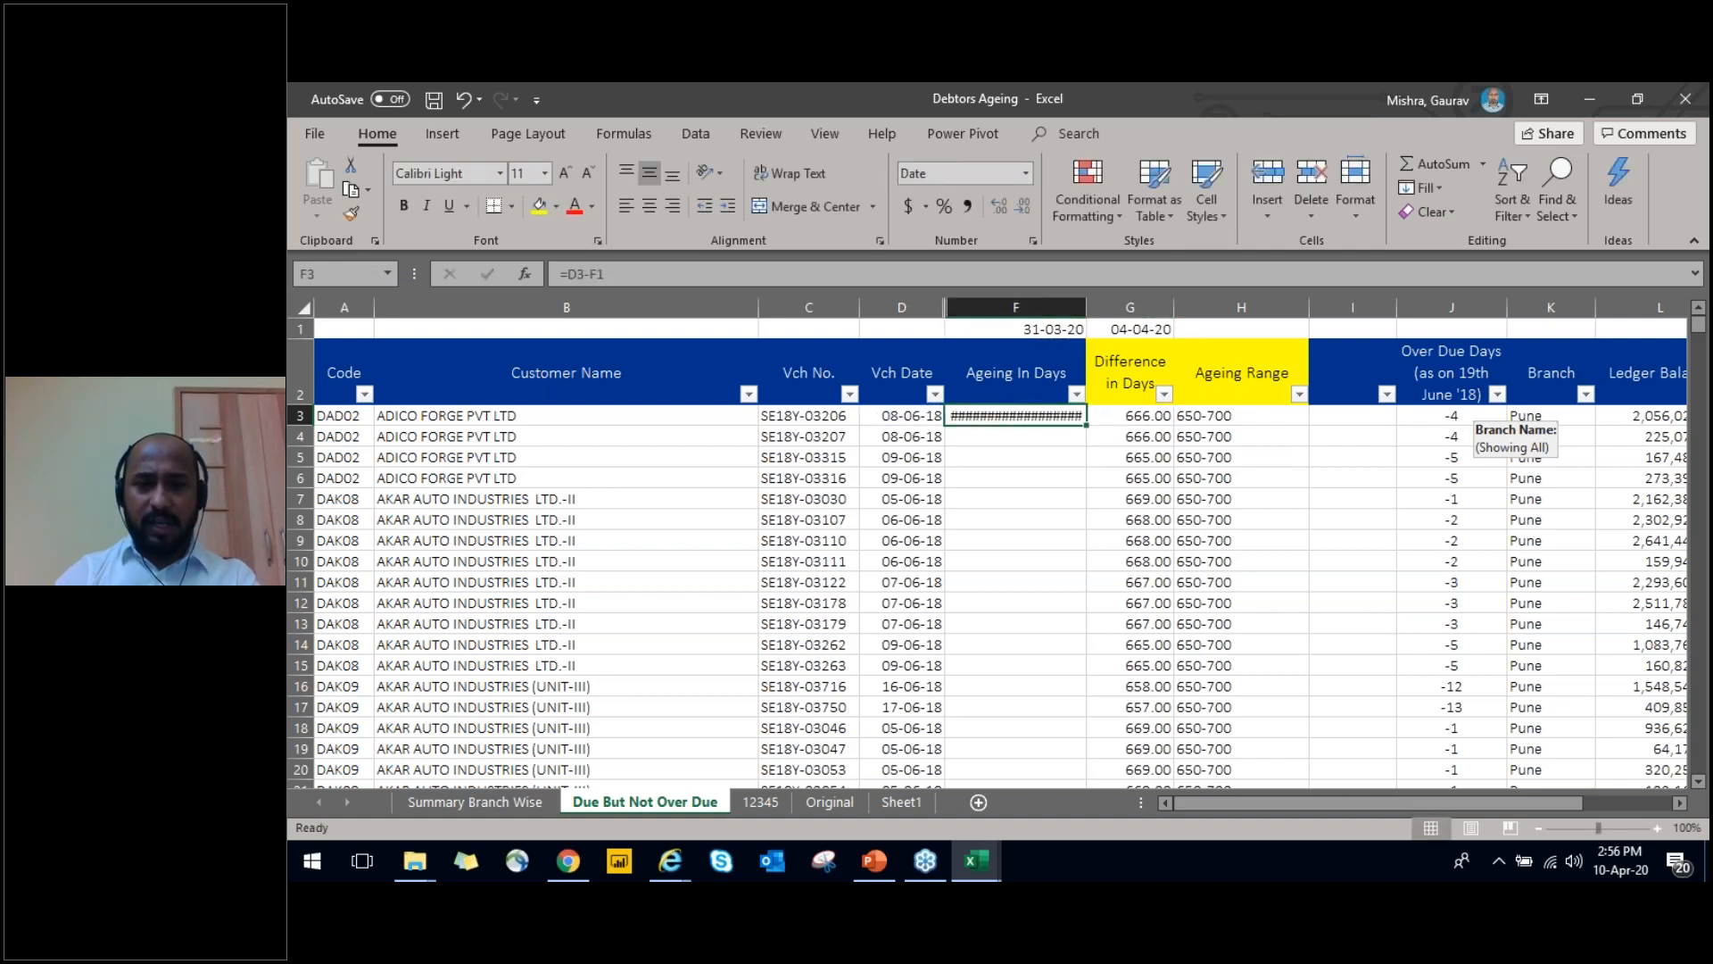
Replace the formula in F3 with =F1-D3 to subtract the voucher date from the reference date
type("=")
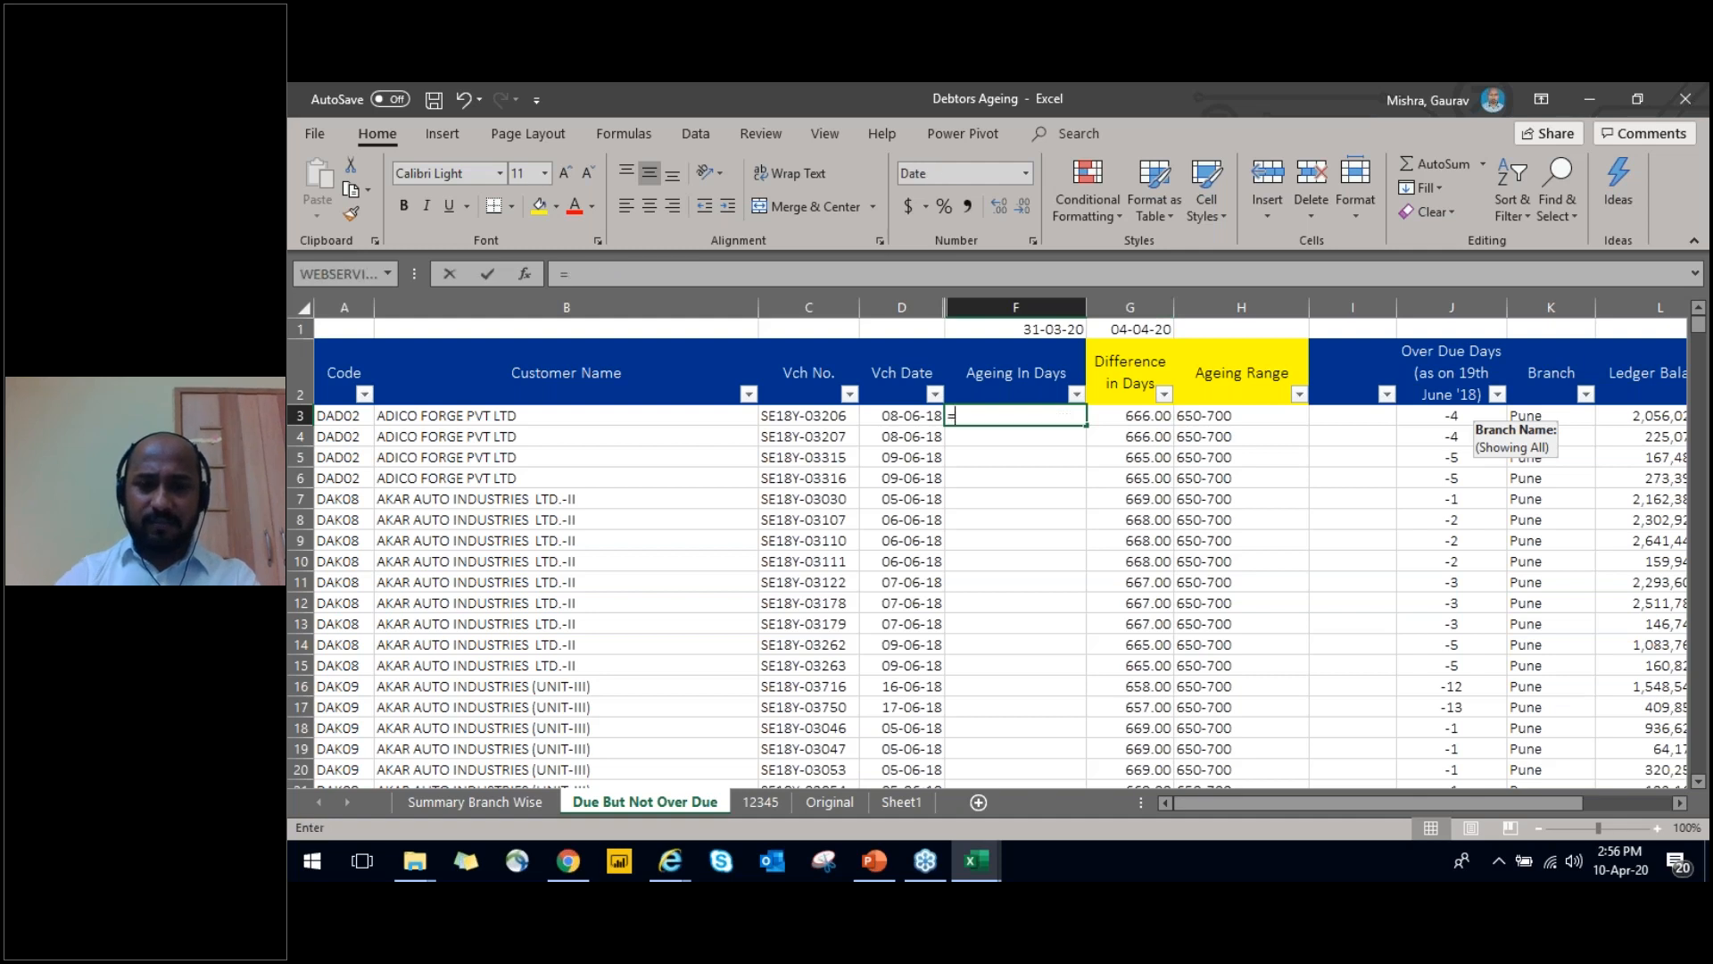
key("Up")
key("Up")
type("-")
key("Left")
key("ctrl+Return")
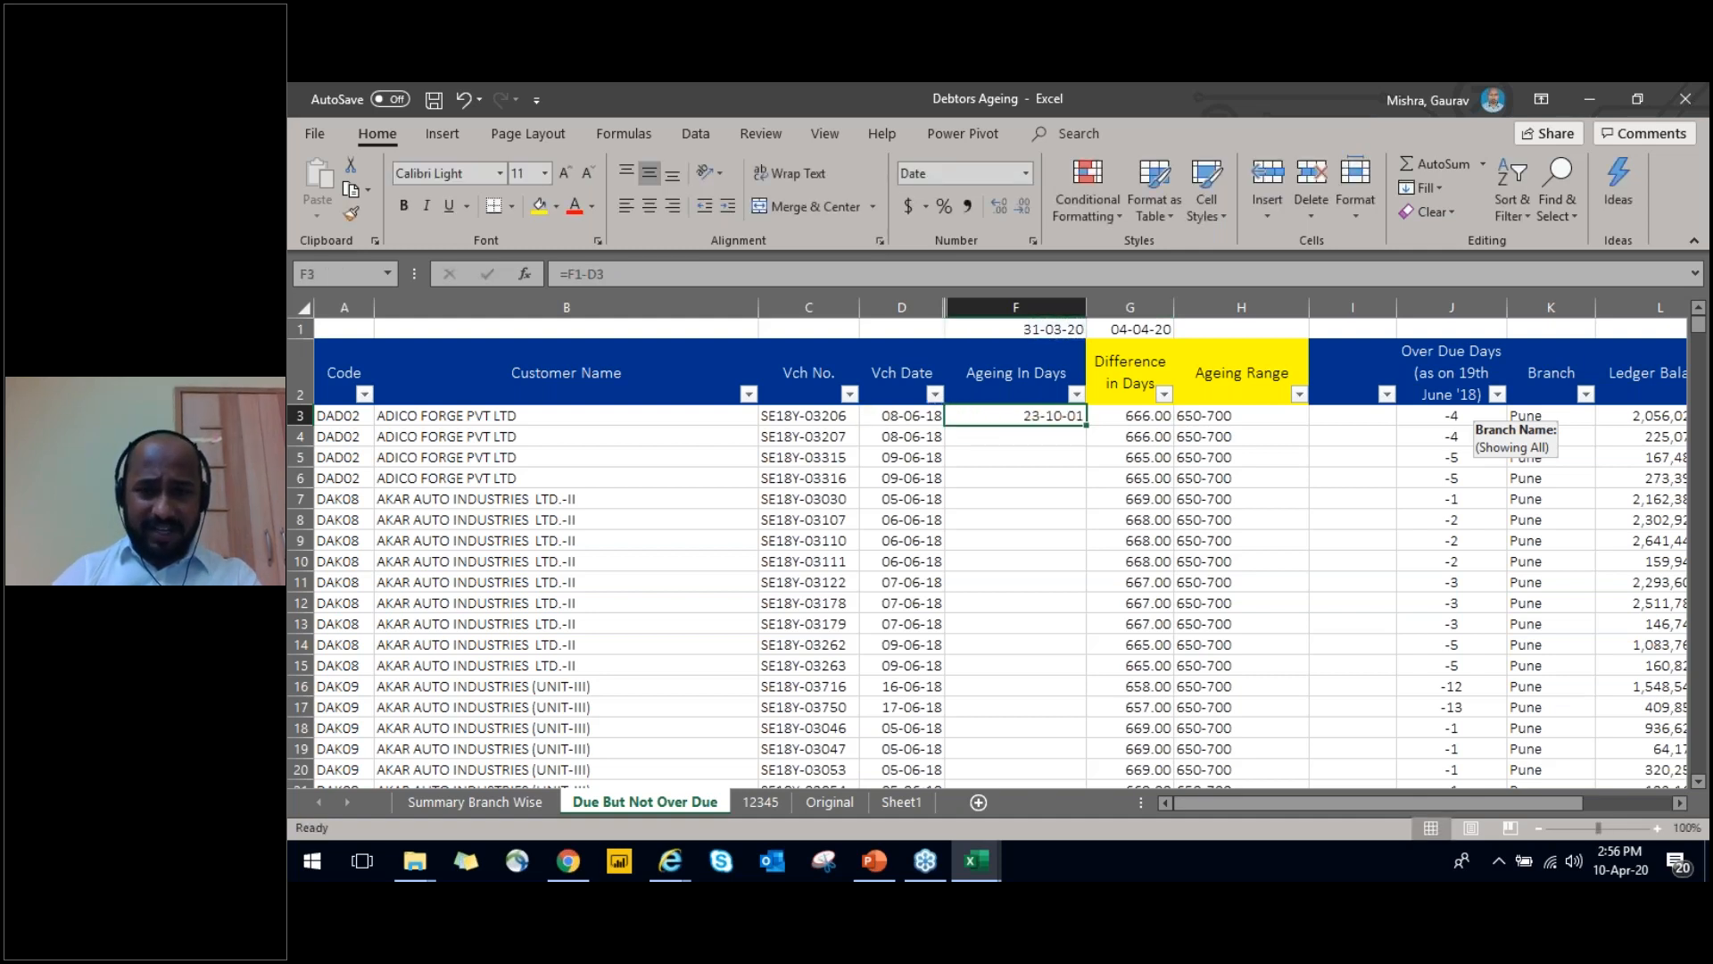
key("Up")
key("Up")
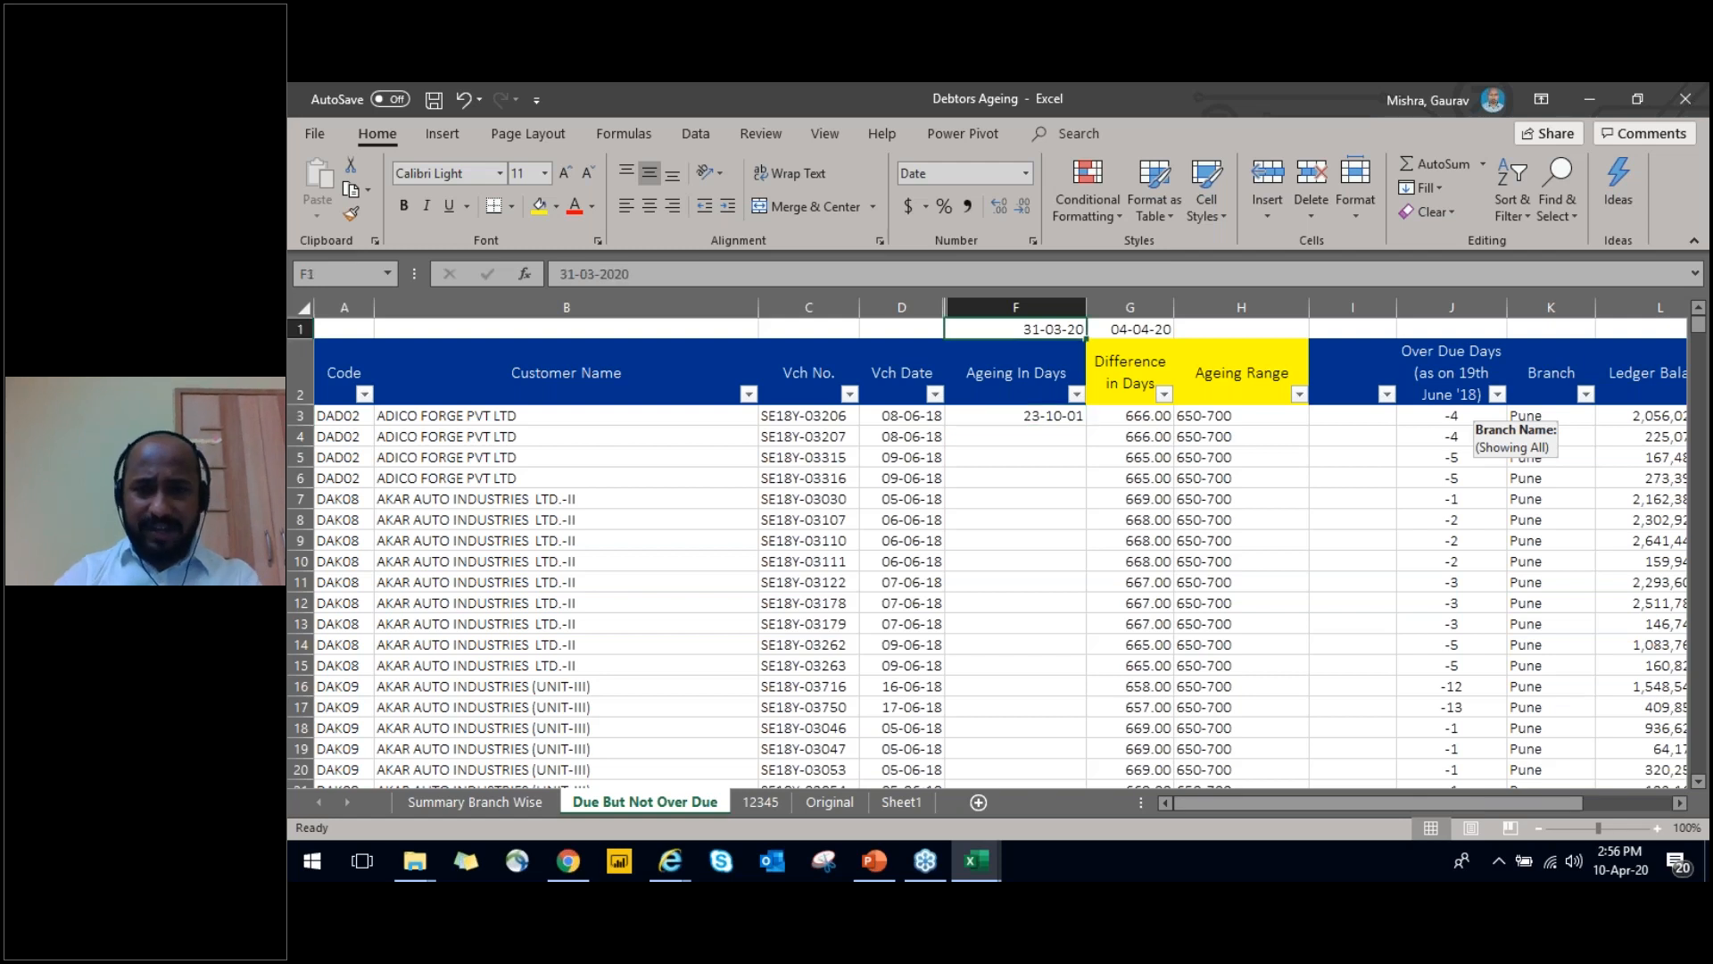
key("Down")
key("Down")
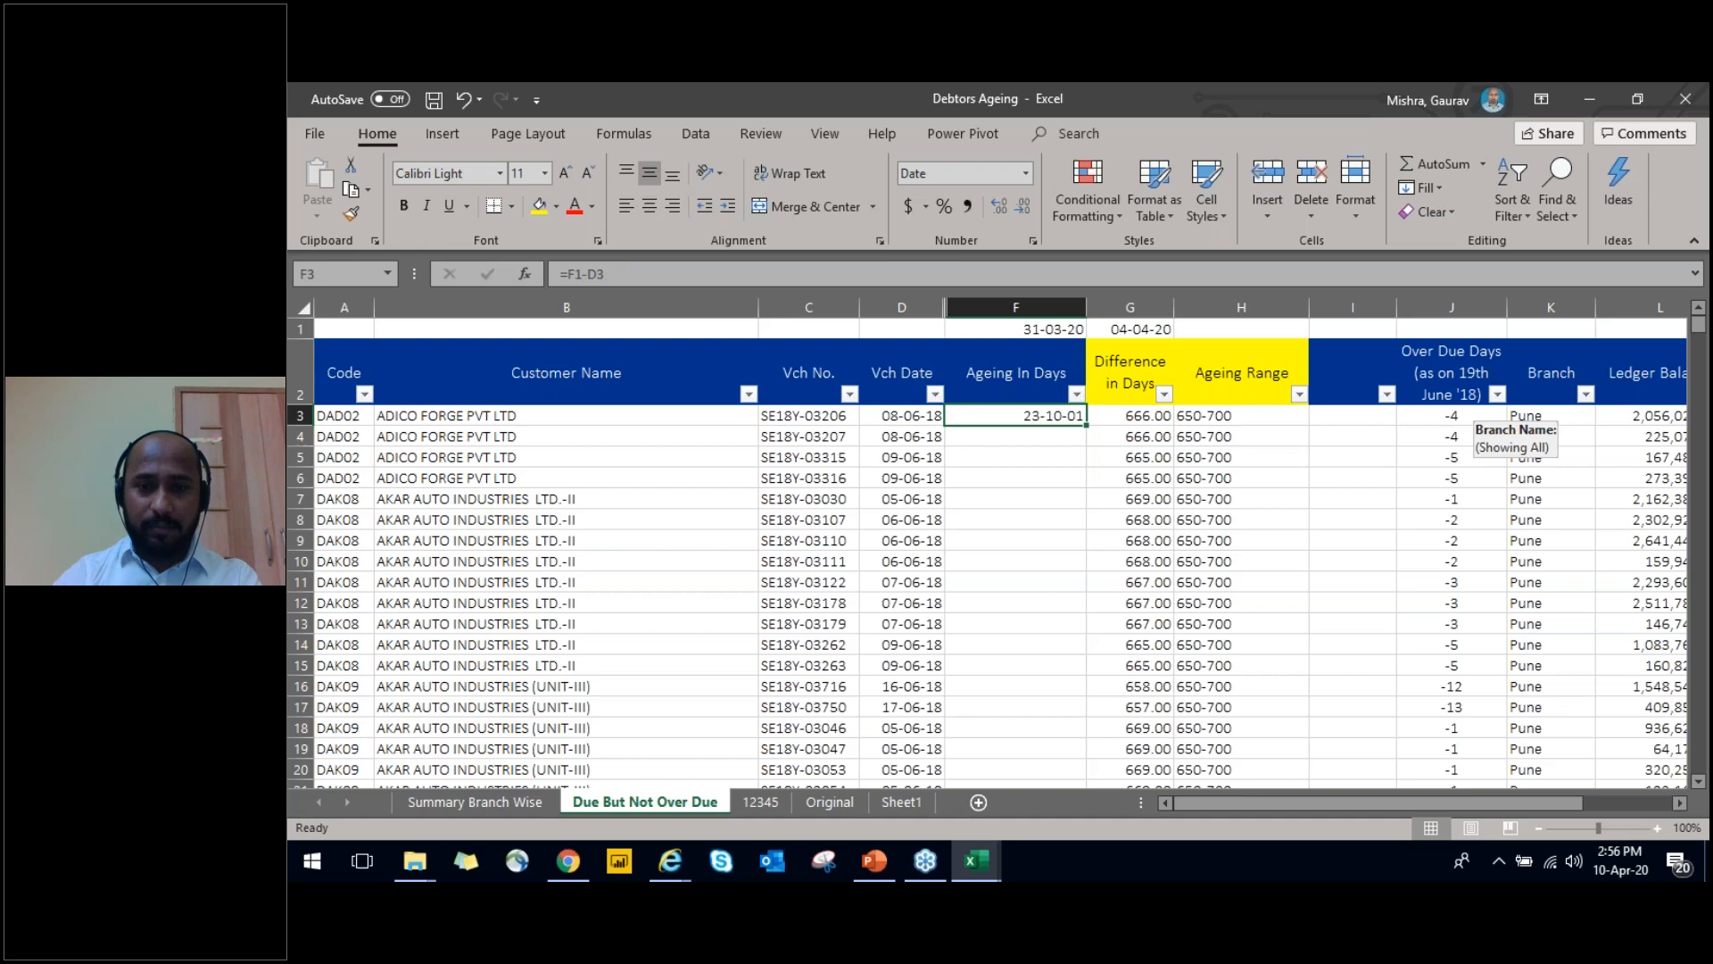
Copy the F3 formula down the Ageing In Days column through row 780
key("ctrl+c")
key("Down")
key("Left")
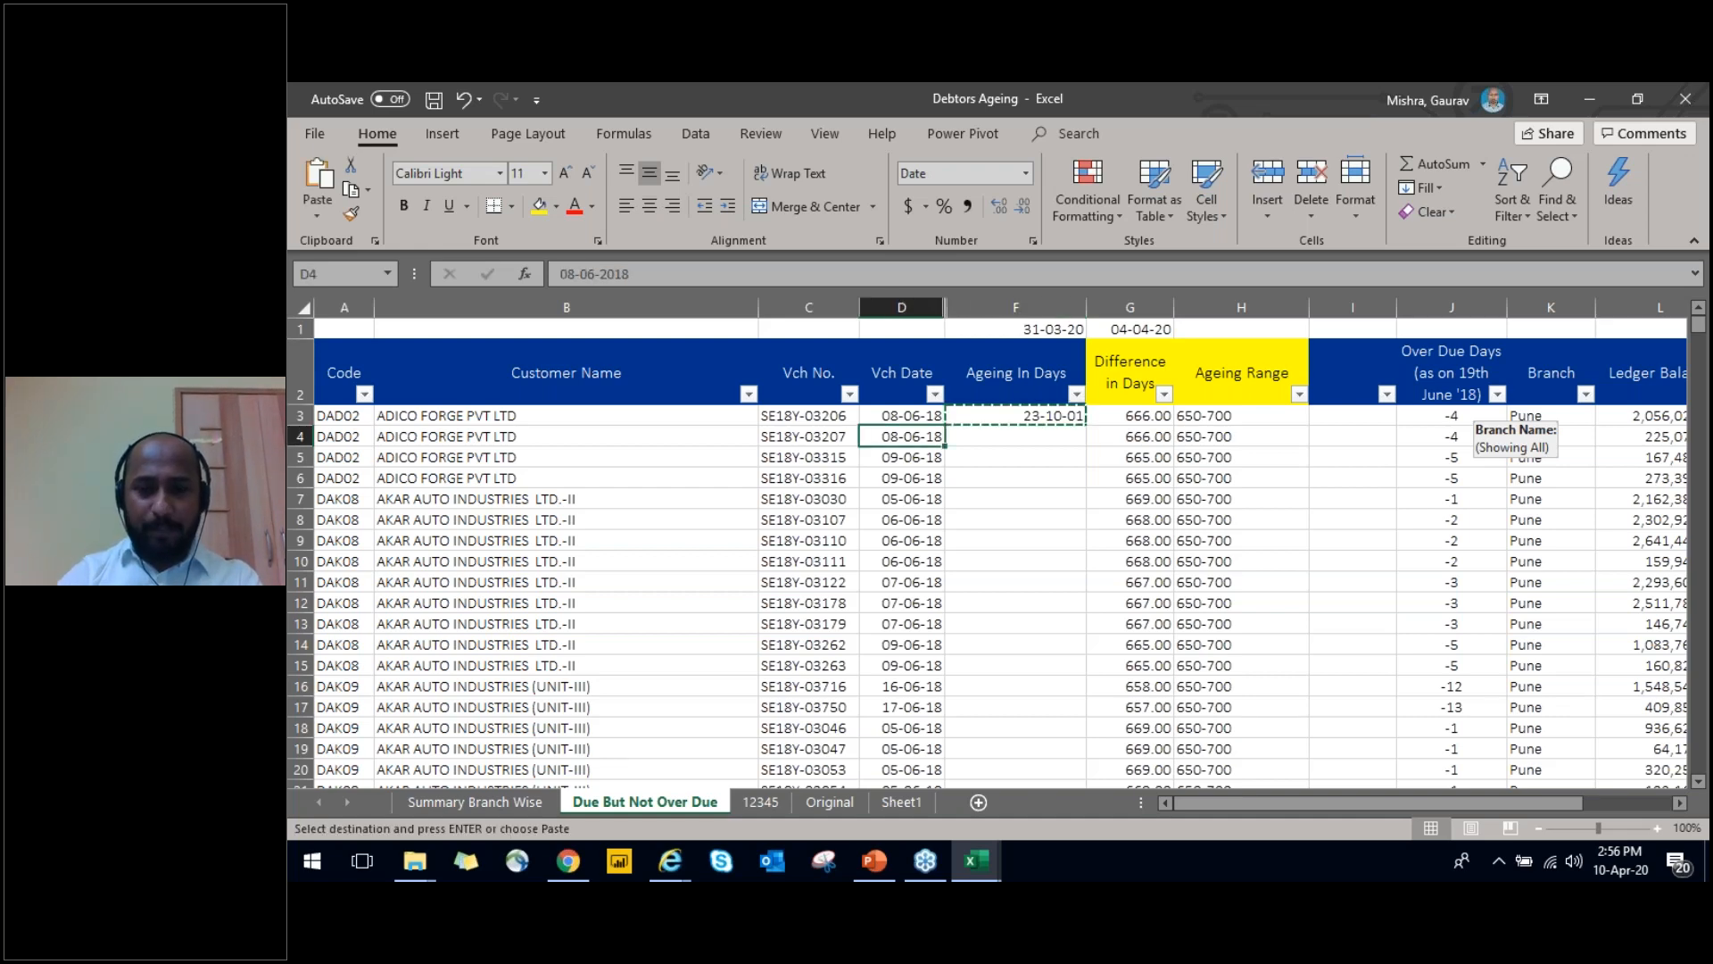
key("ctrl+Down")
key("Right")
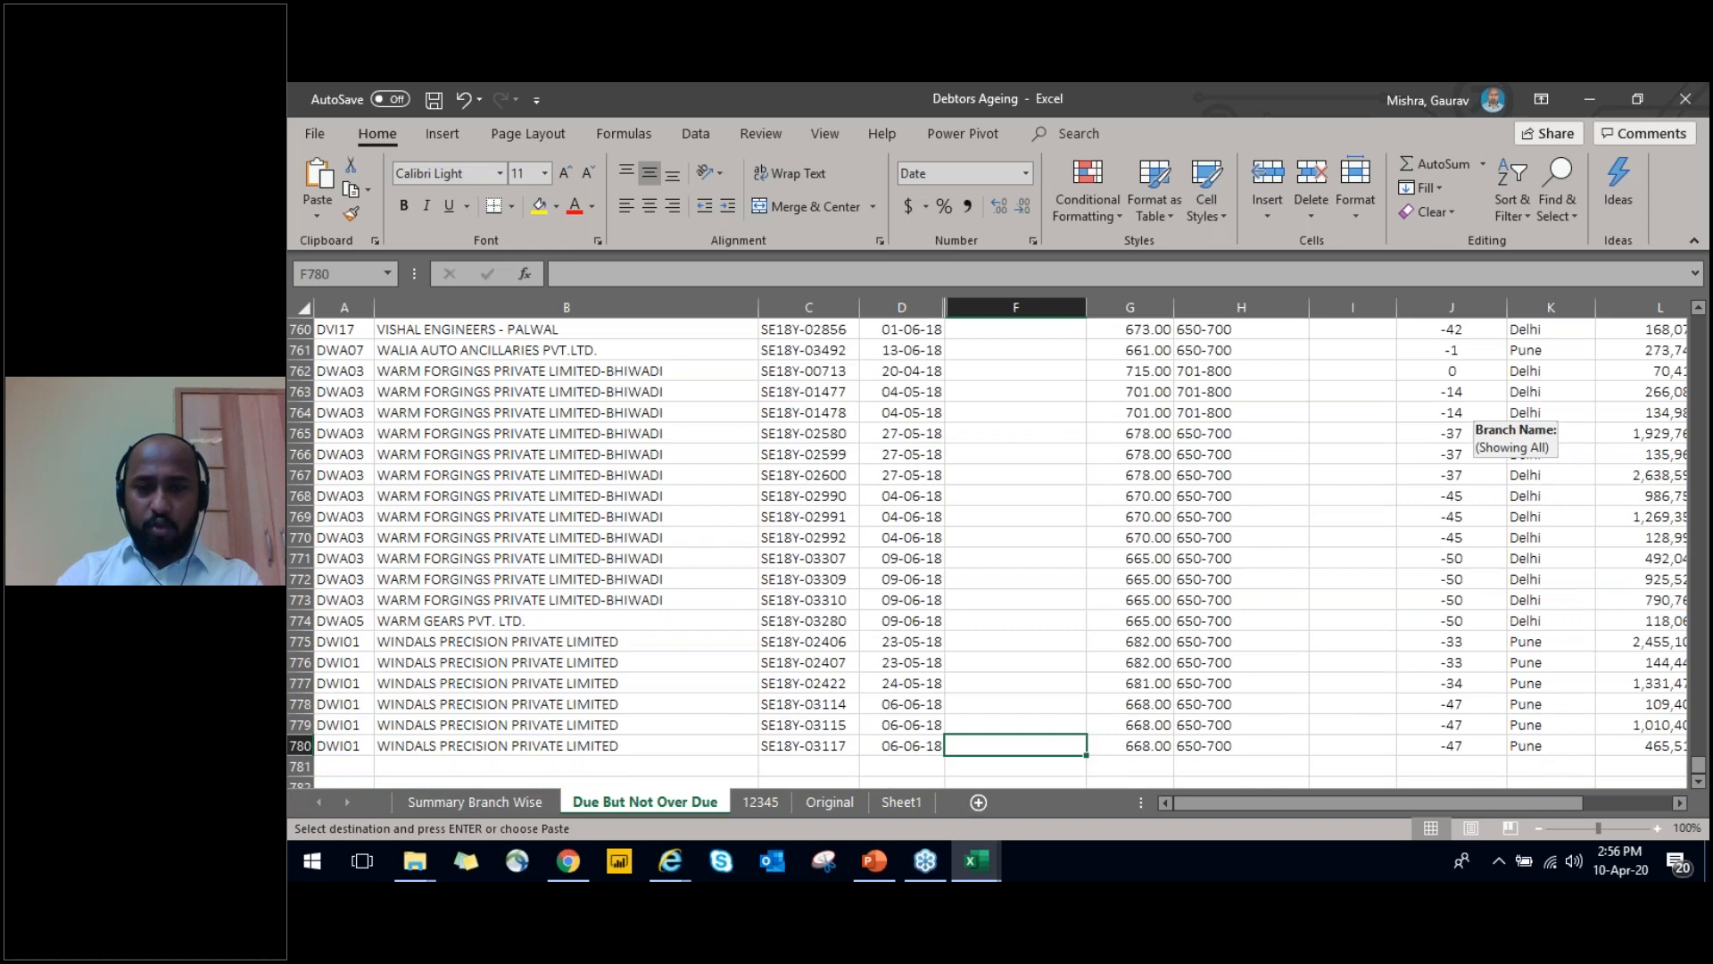
key("ctrl+shift+Up")
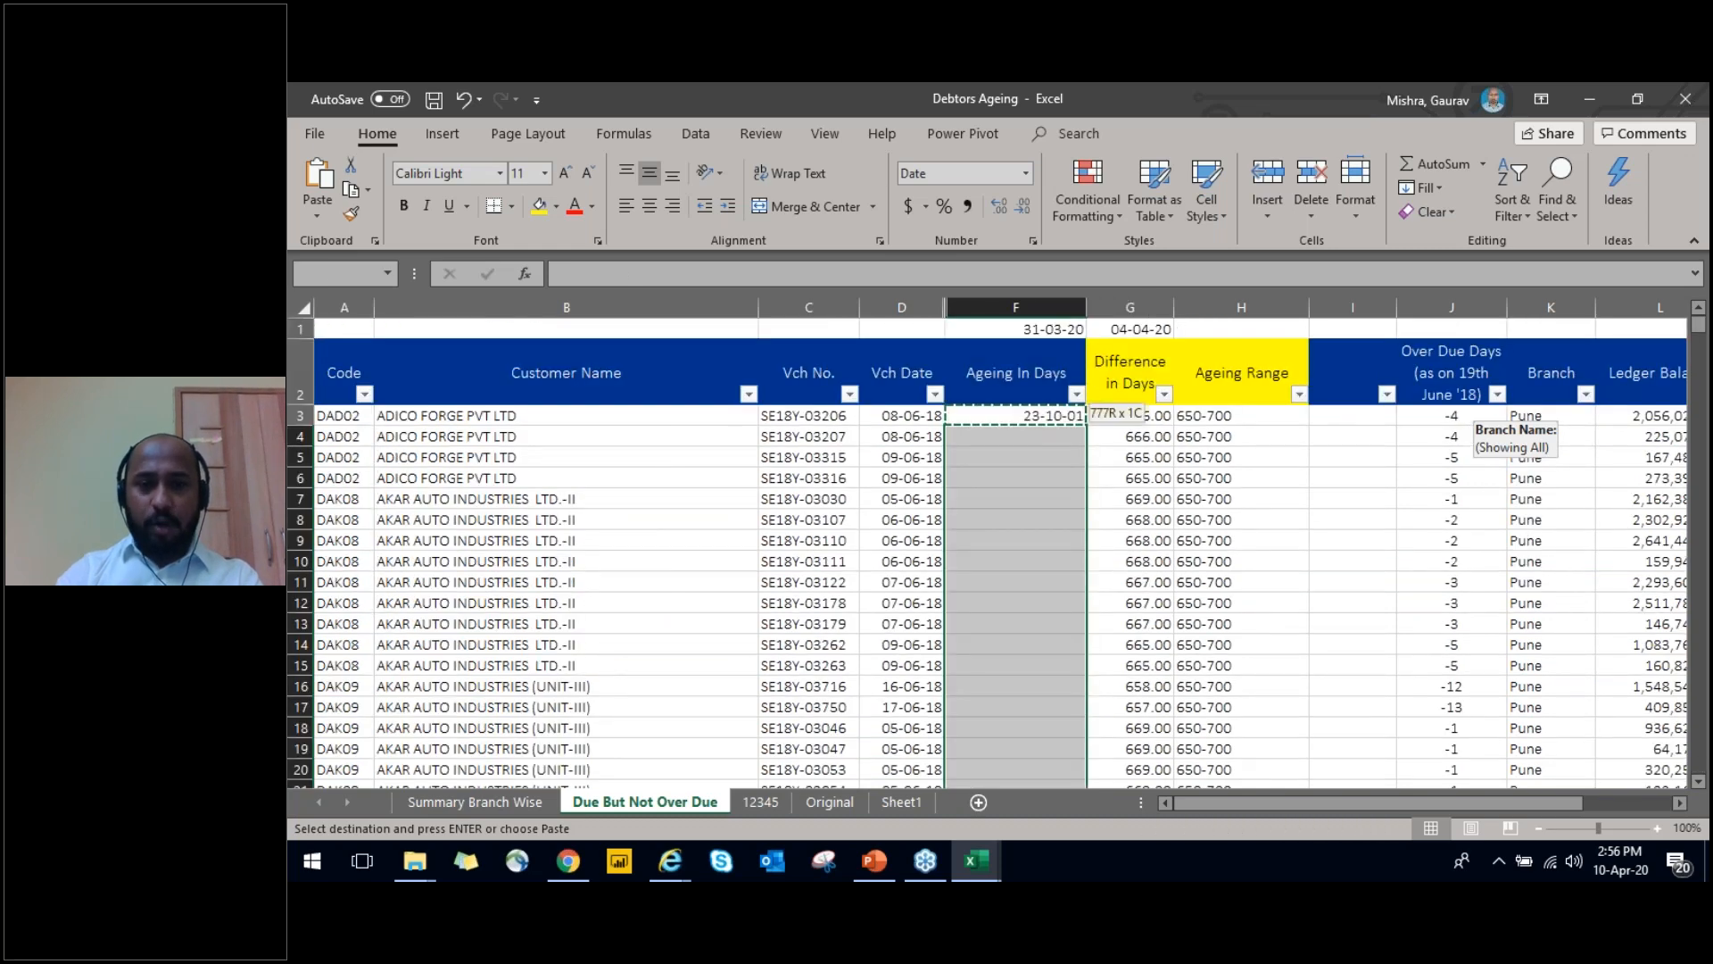
key("Return")
Examine the cell references in the copied Ageing In Days formulas against the reference date in F1
key("ctrl+Up")
key("Down")
key("Down")
key("Down")
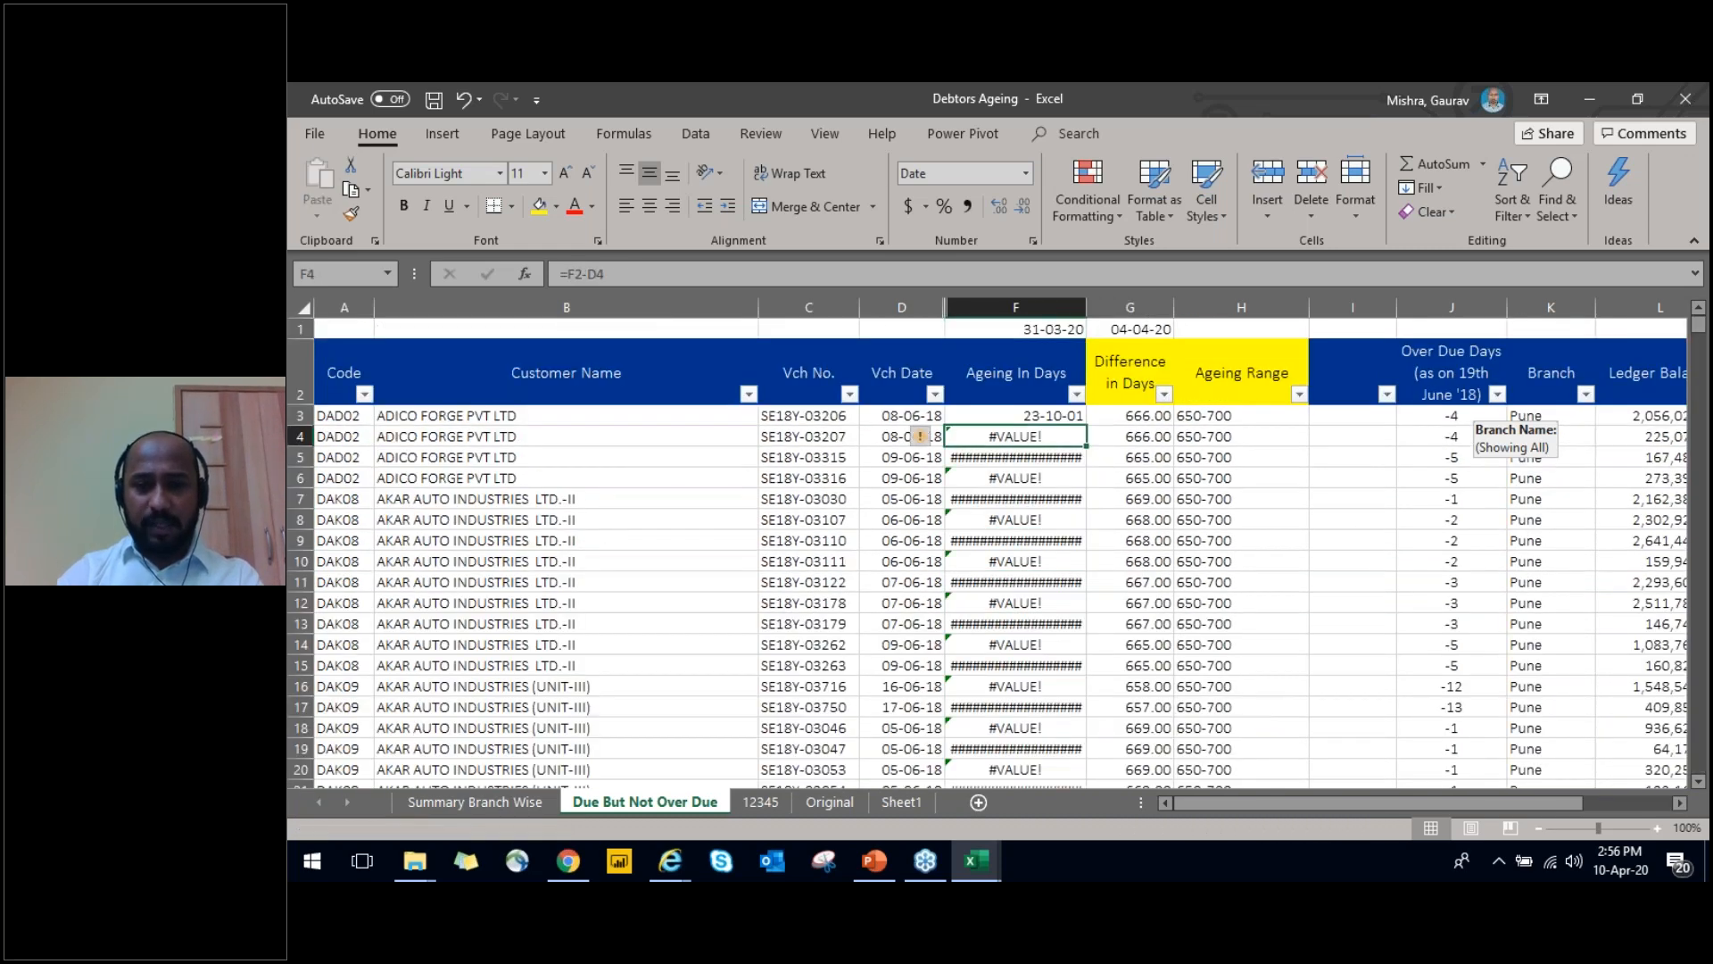
key("Down")
key("Down")
key("Down")
key("Down")
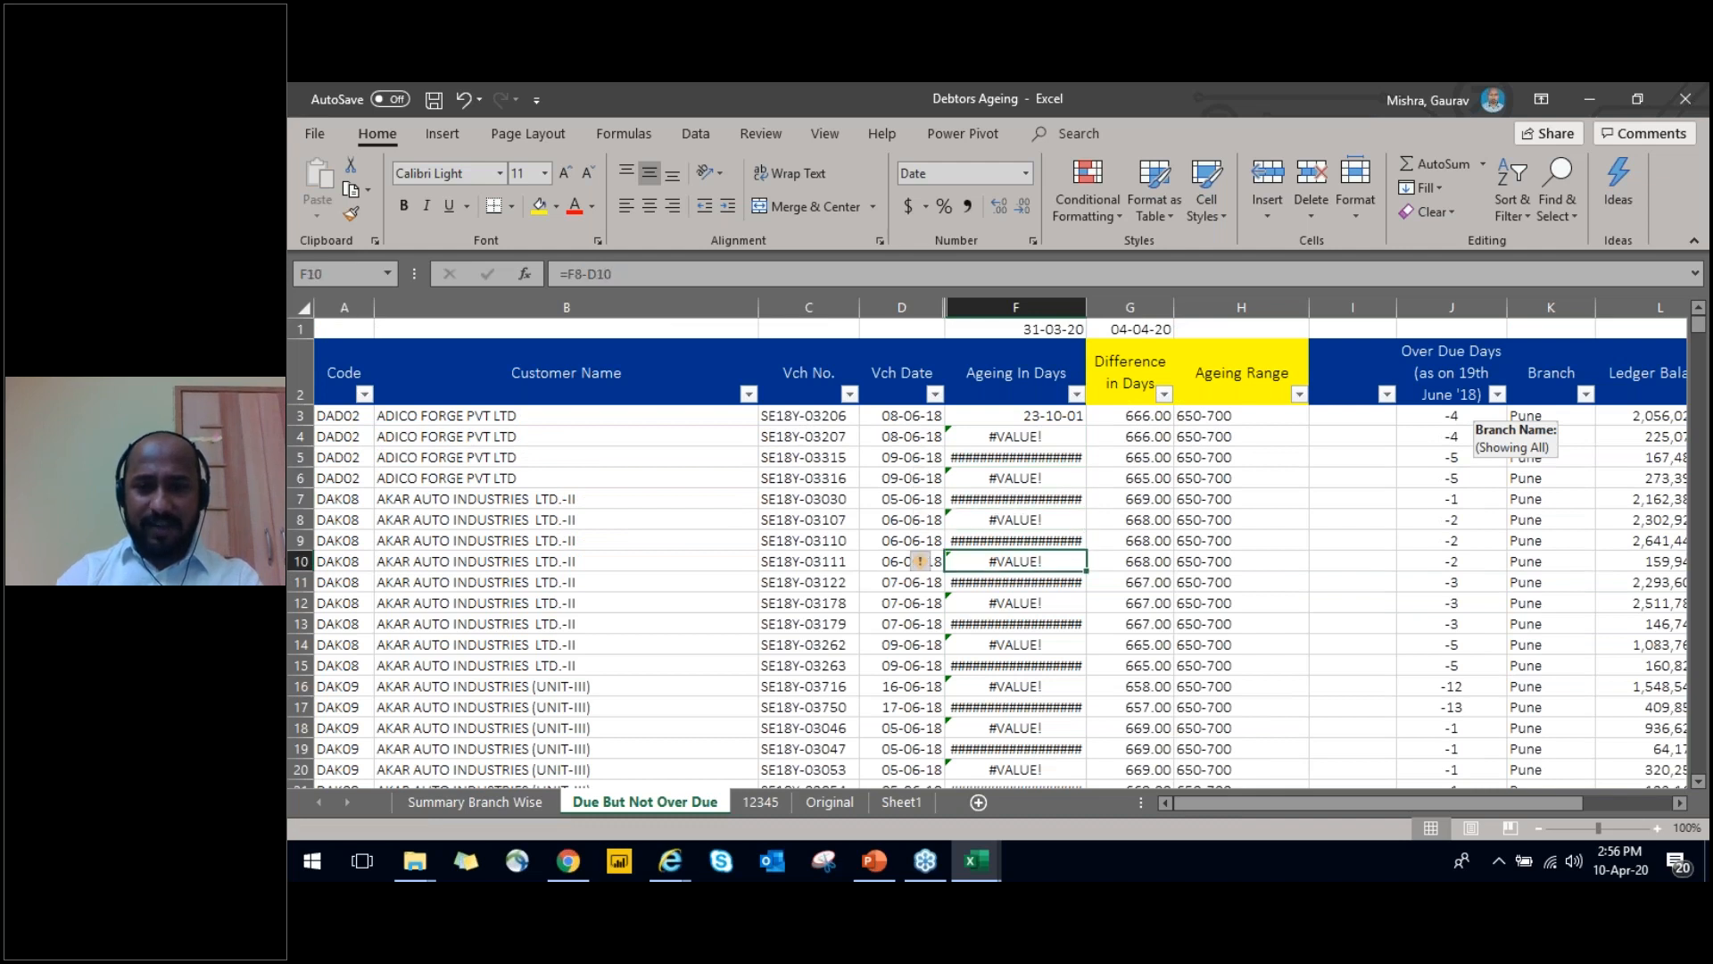
key("Up")
key("Up")
key("Up")
key("Up")
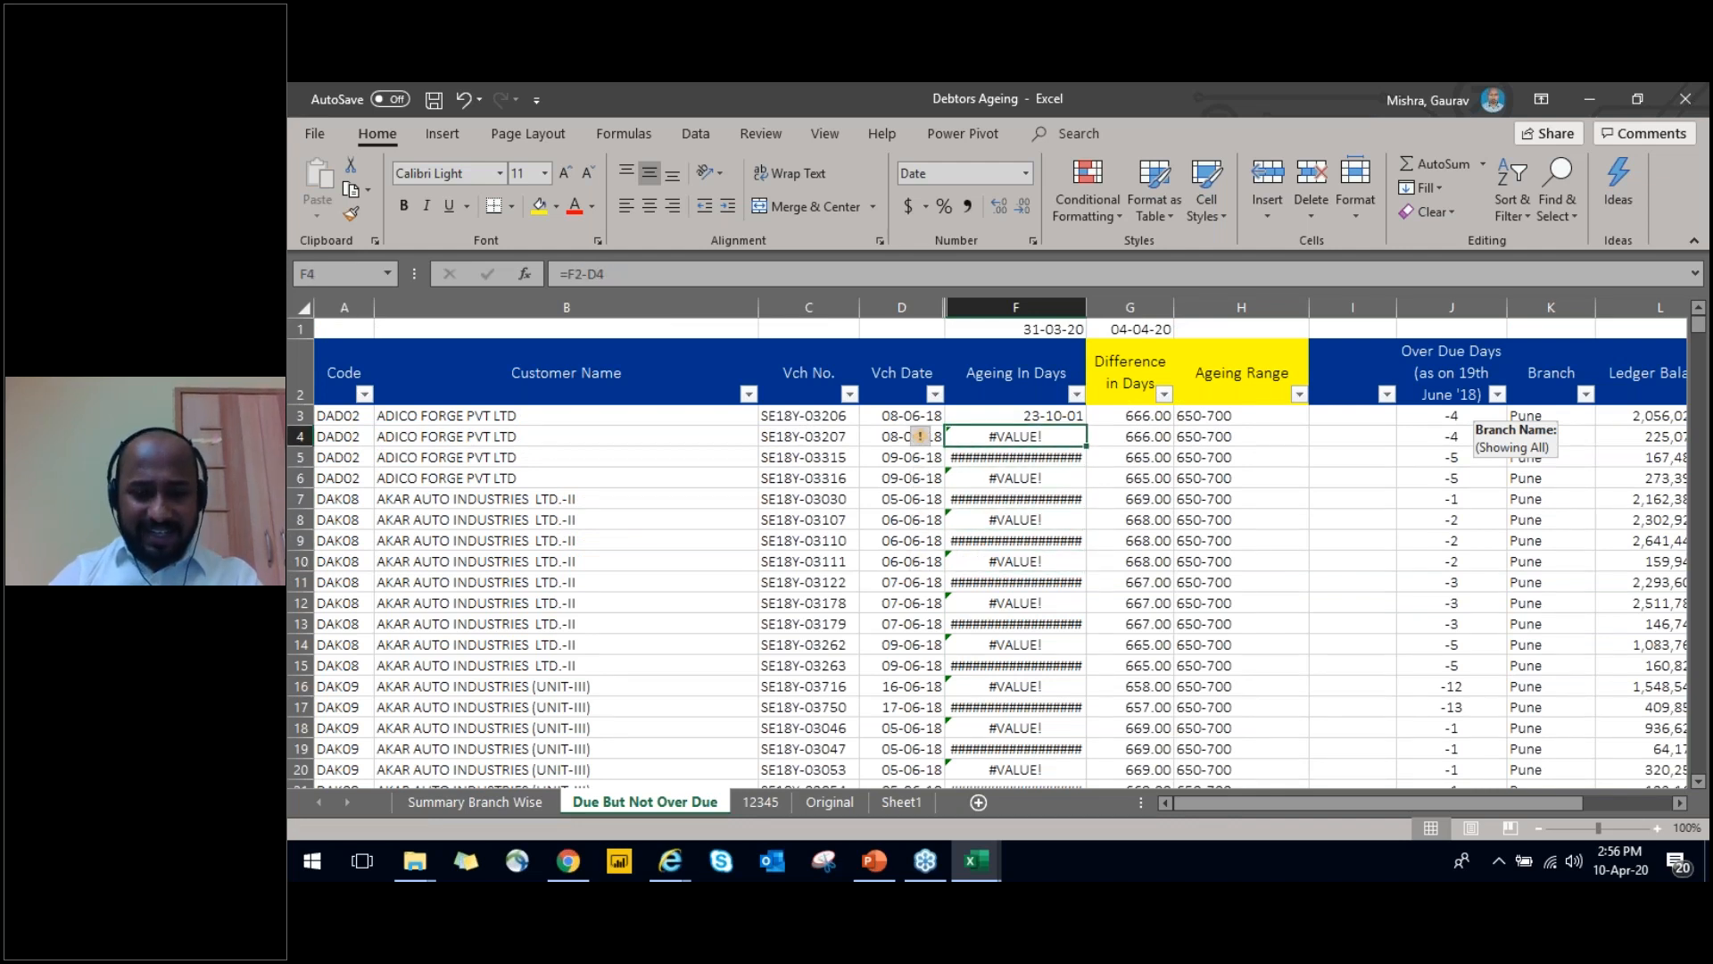
key("F2")
key("Escape")
key("Down")
key("F2")
key("Escape")
key("Up")
key("Up")
key("Up")
key("Up")
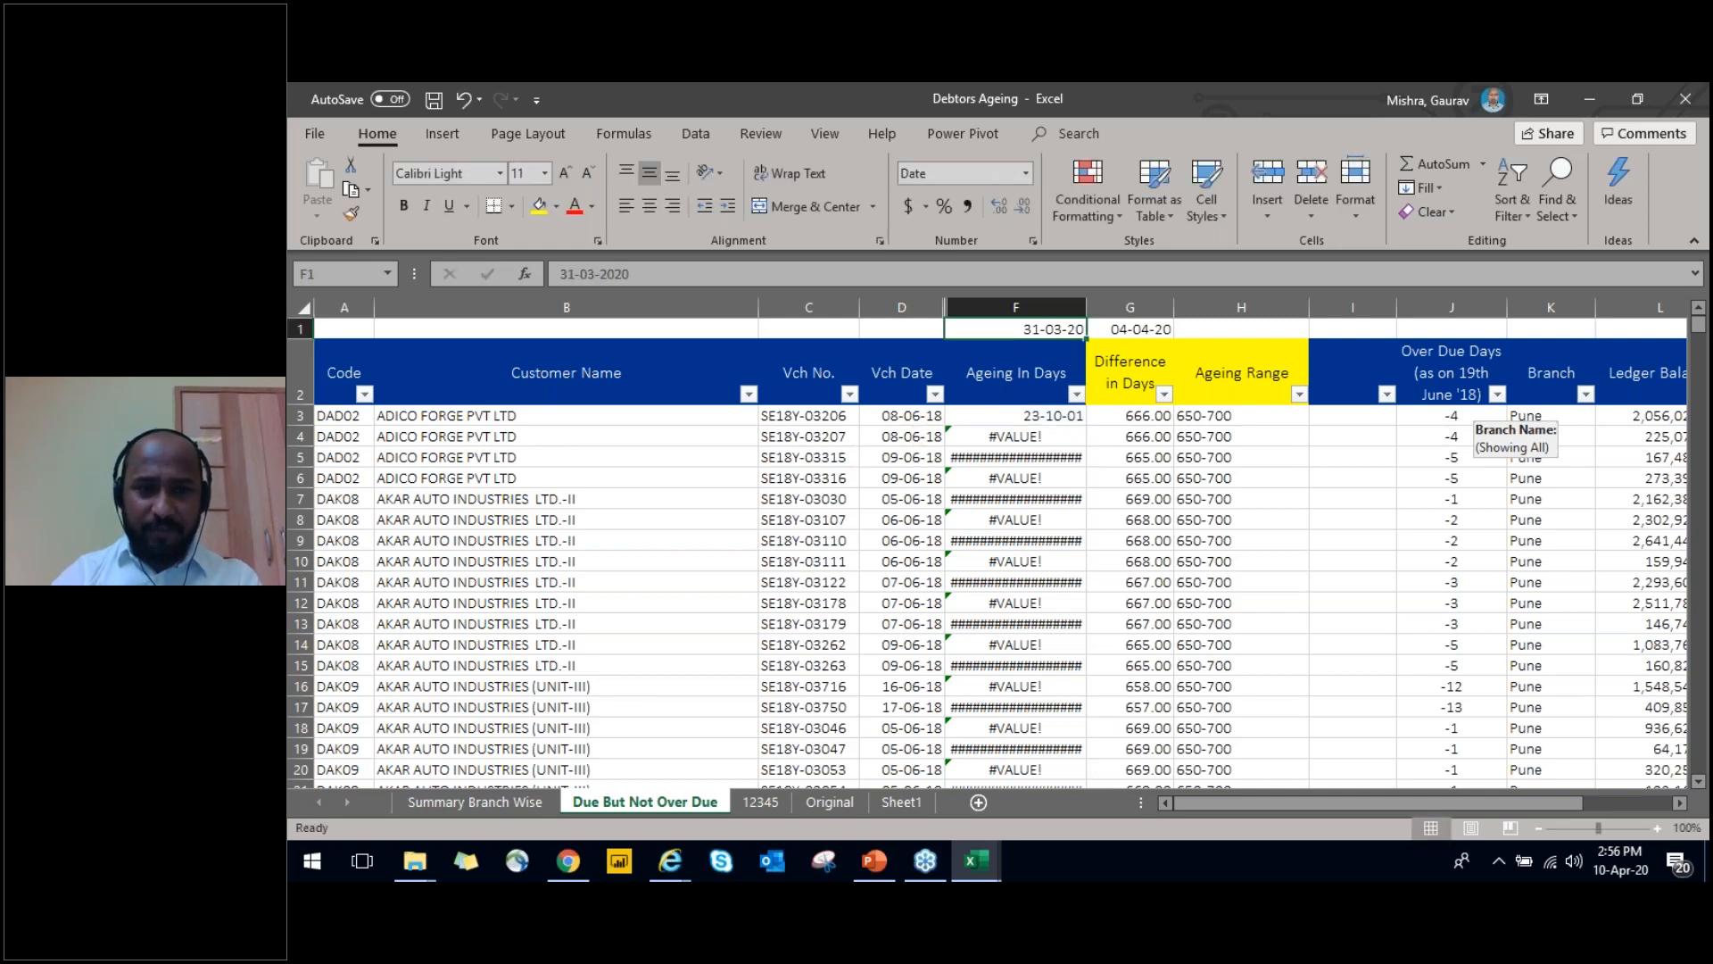
Make the reference date absolute in the F3 formula so it reads =$F$1-D3
key("Down")
key("Down")
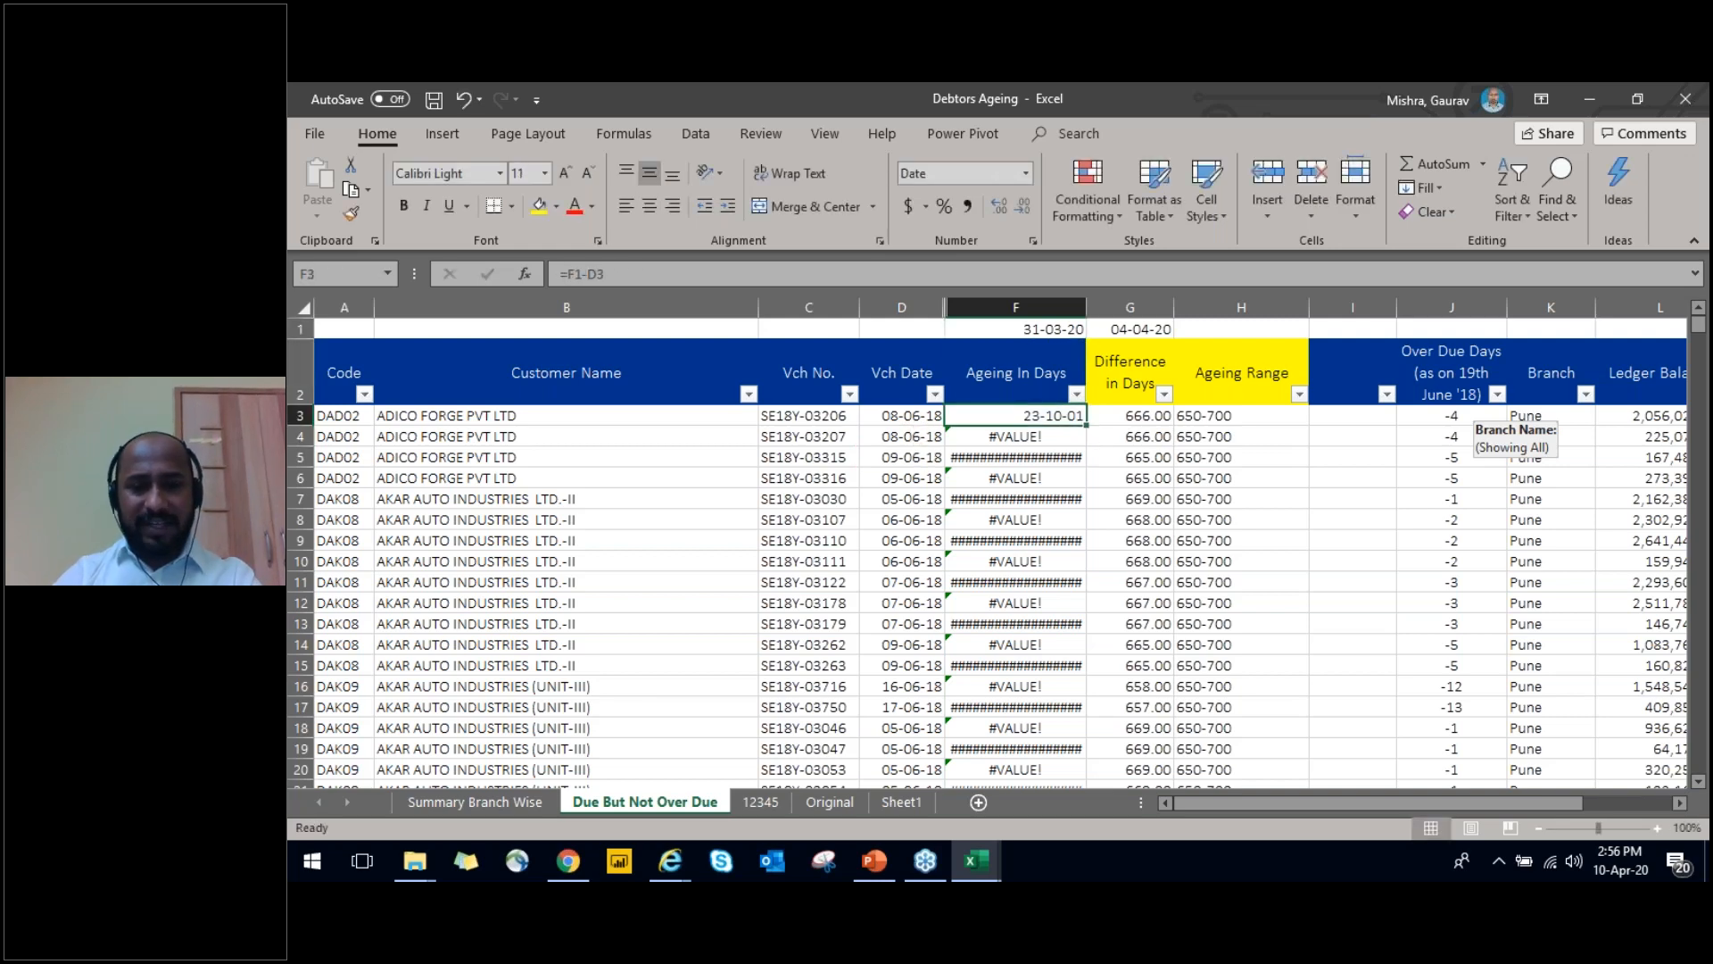
key("F2")
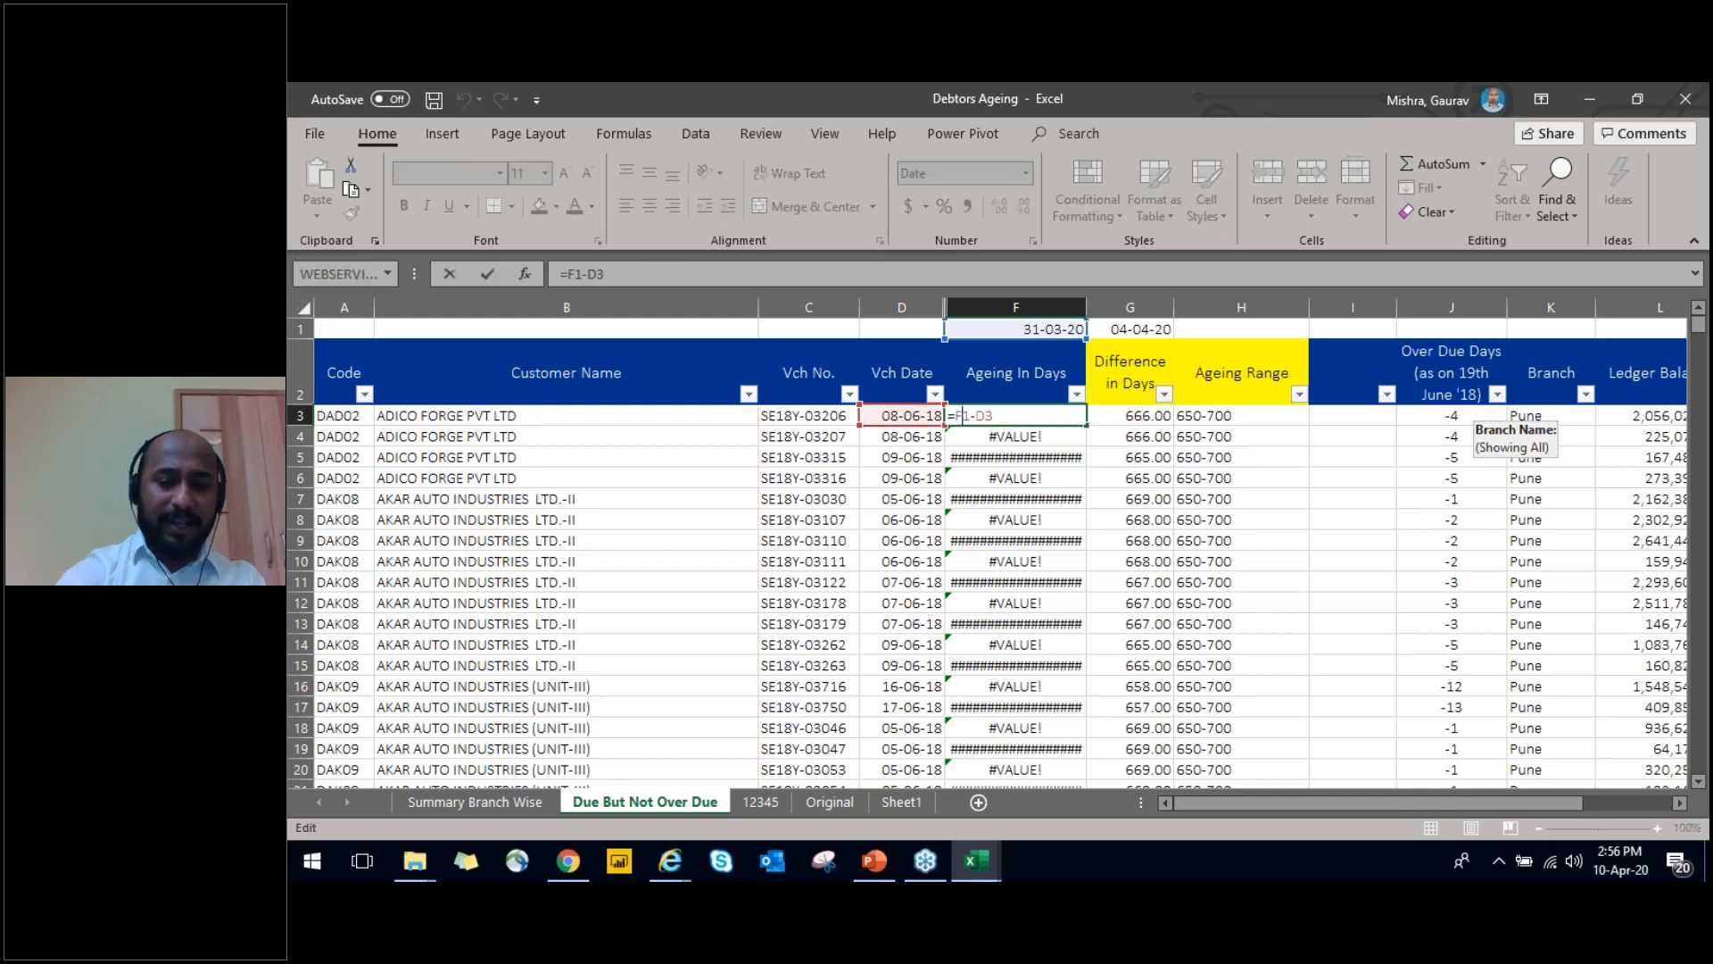
key("F4")
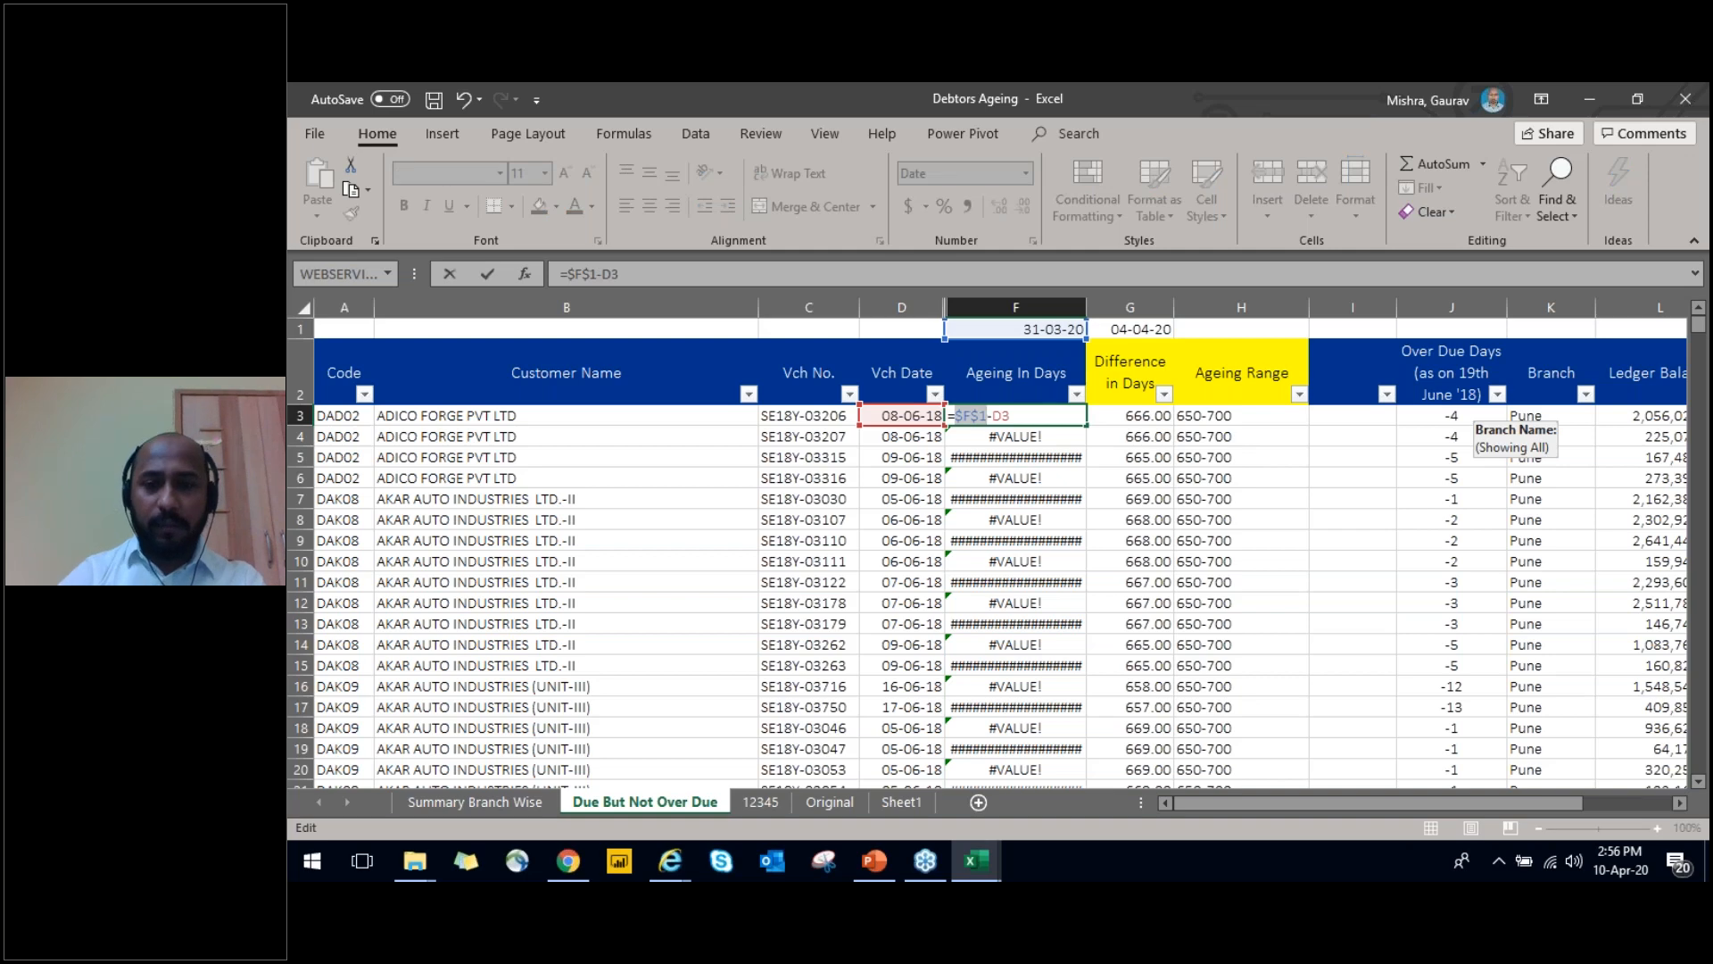
key("Return")
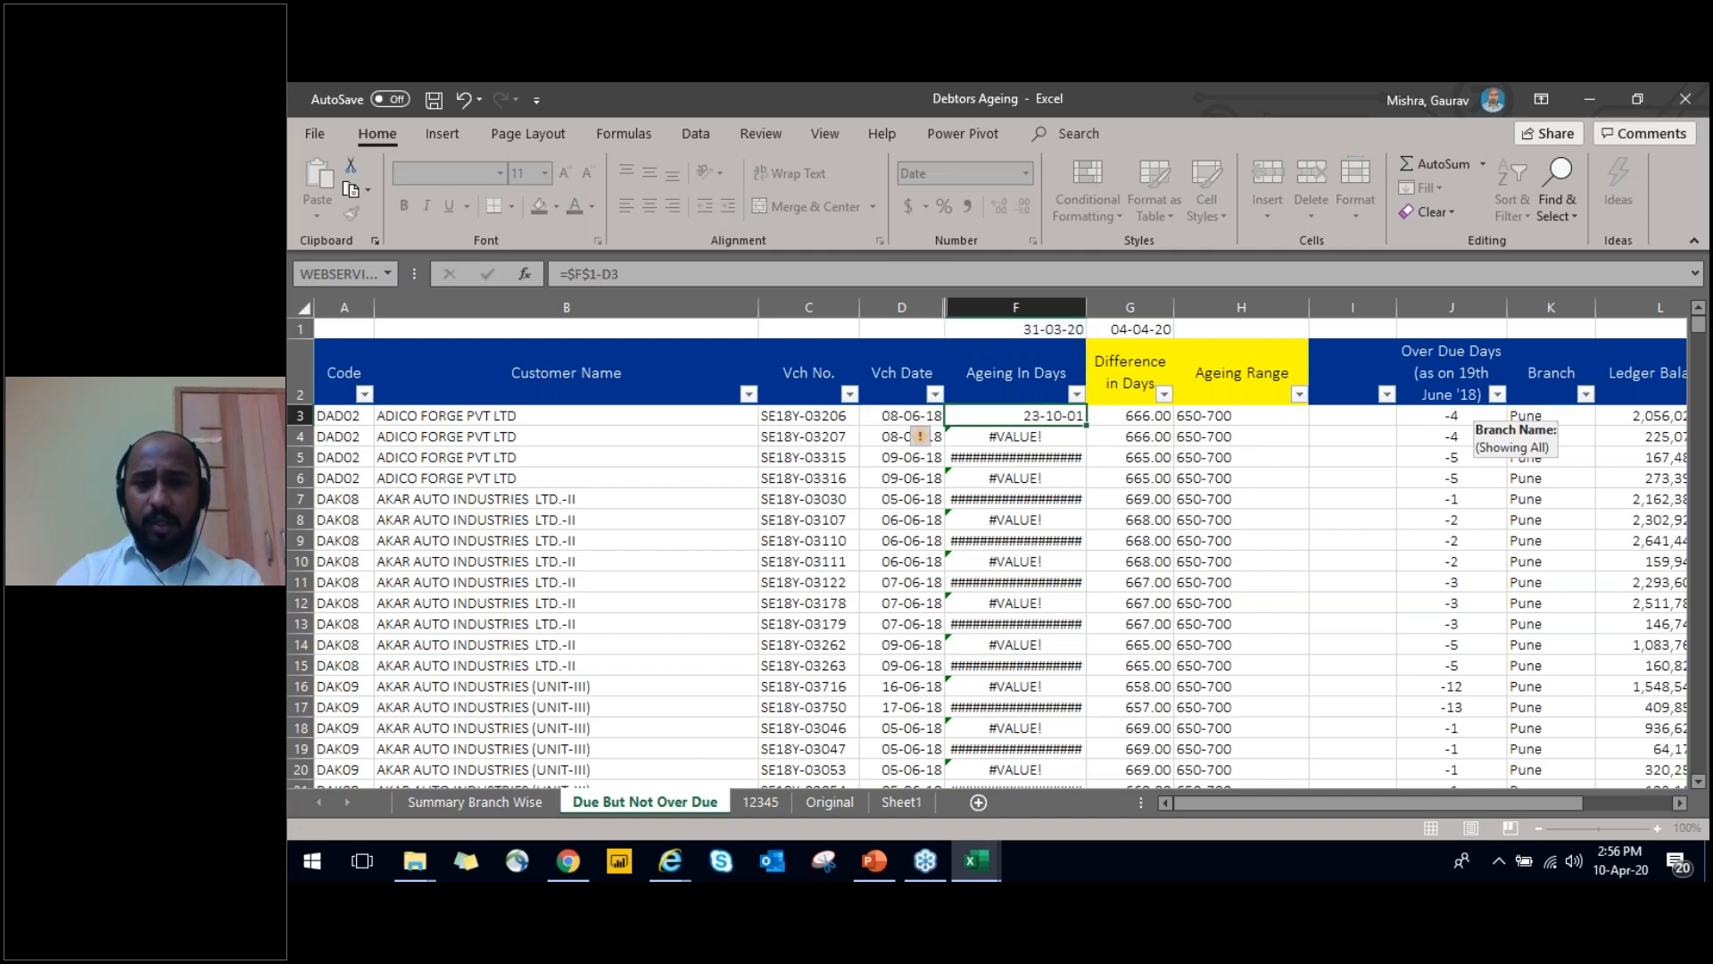
Copy the corrected F3 formula over the remaining Ageing In Days cells below it
key("Up")
key("ctrl+c")
key("Down")
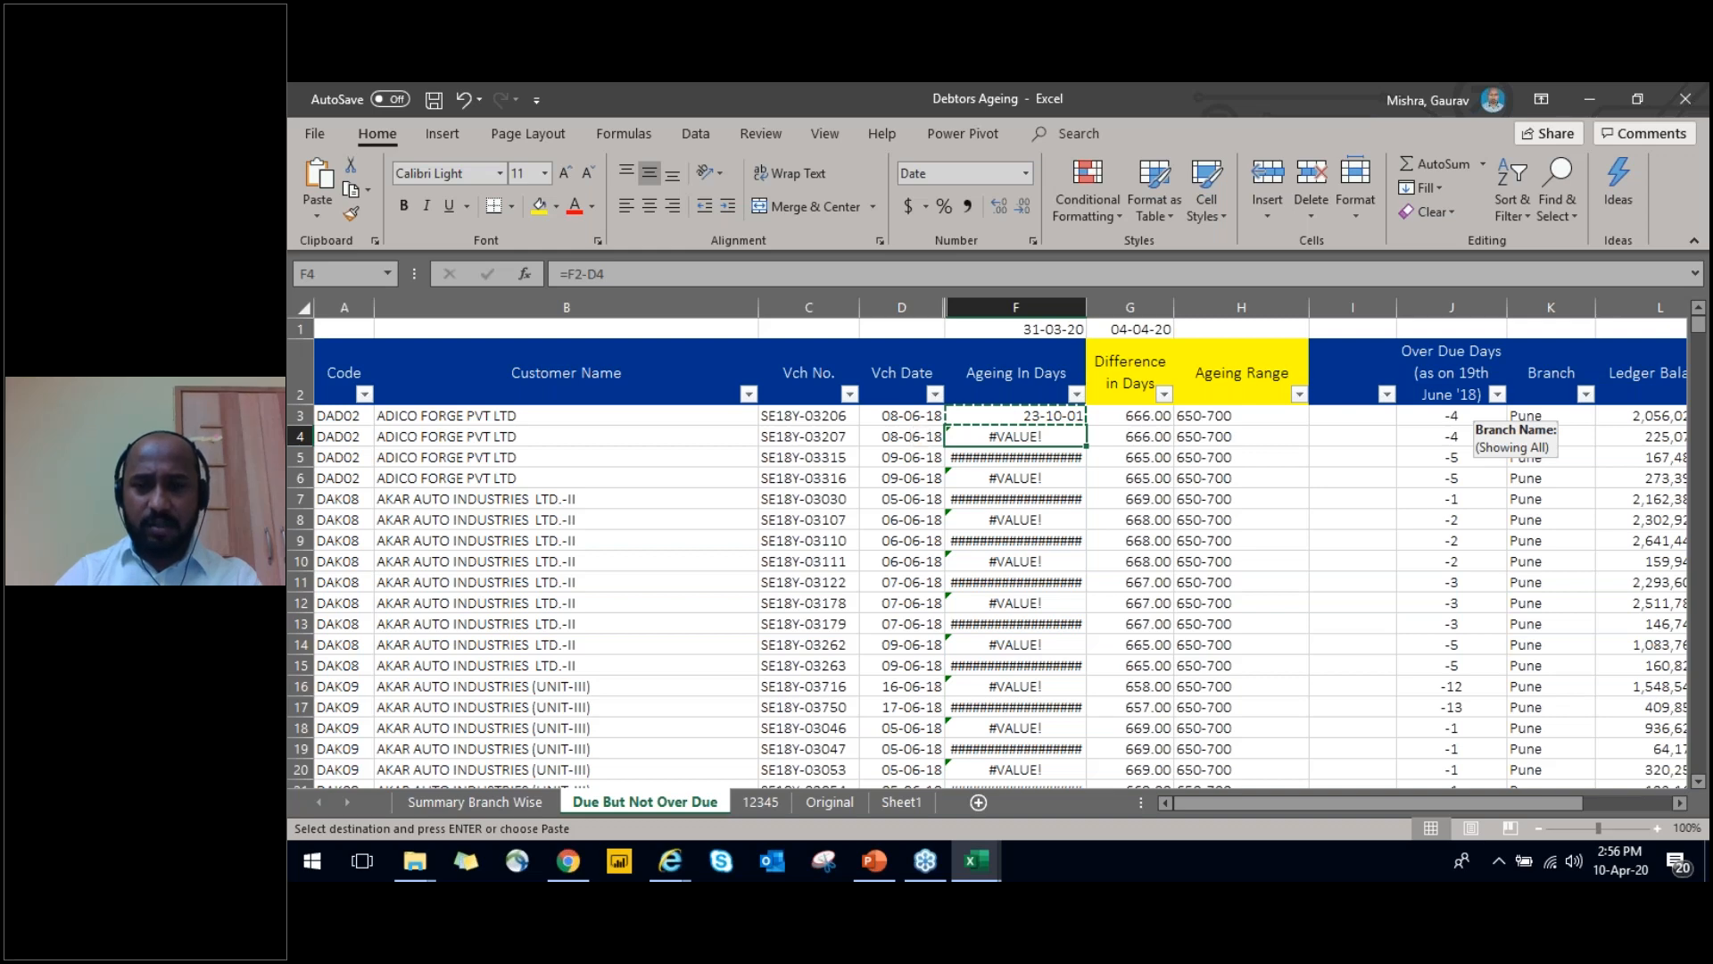
key("ctrl+shift+Down")
key("Return")
key("Up")
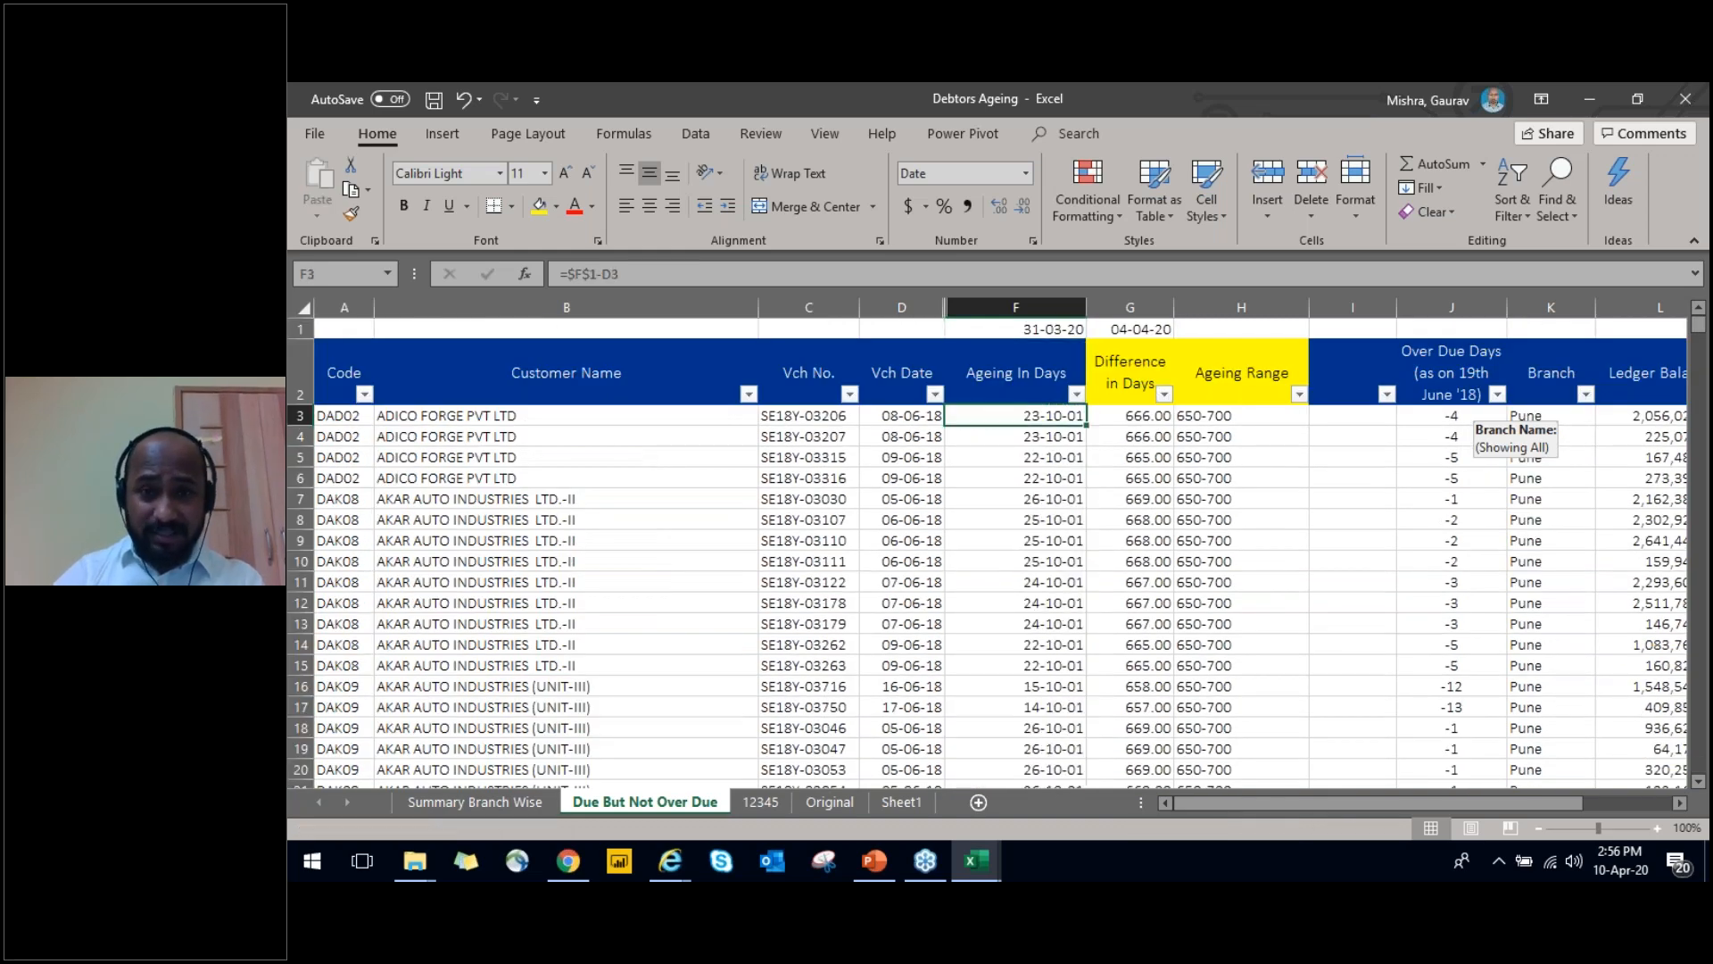
Format all the Ageing In Days results from F3 to F780 as Number
key("ctrl+shift+Down")
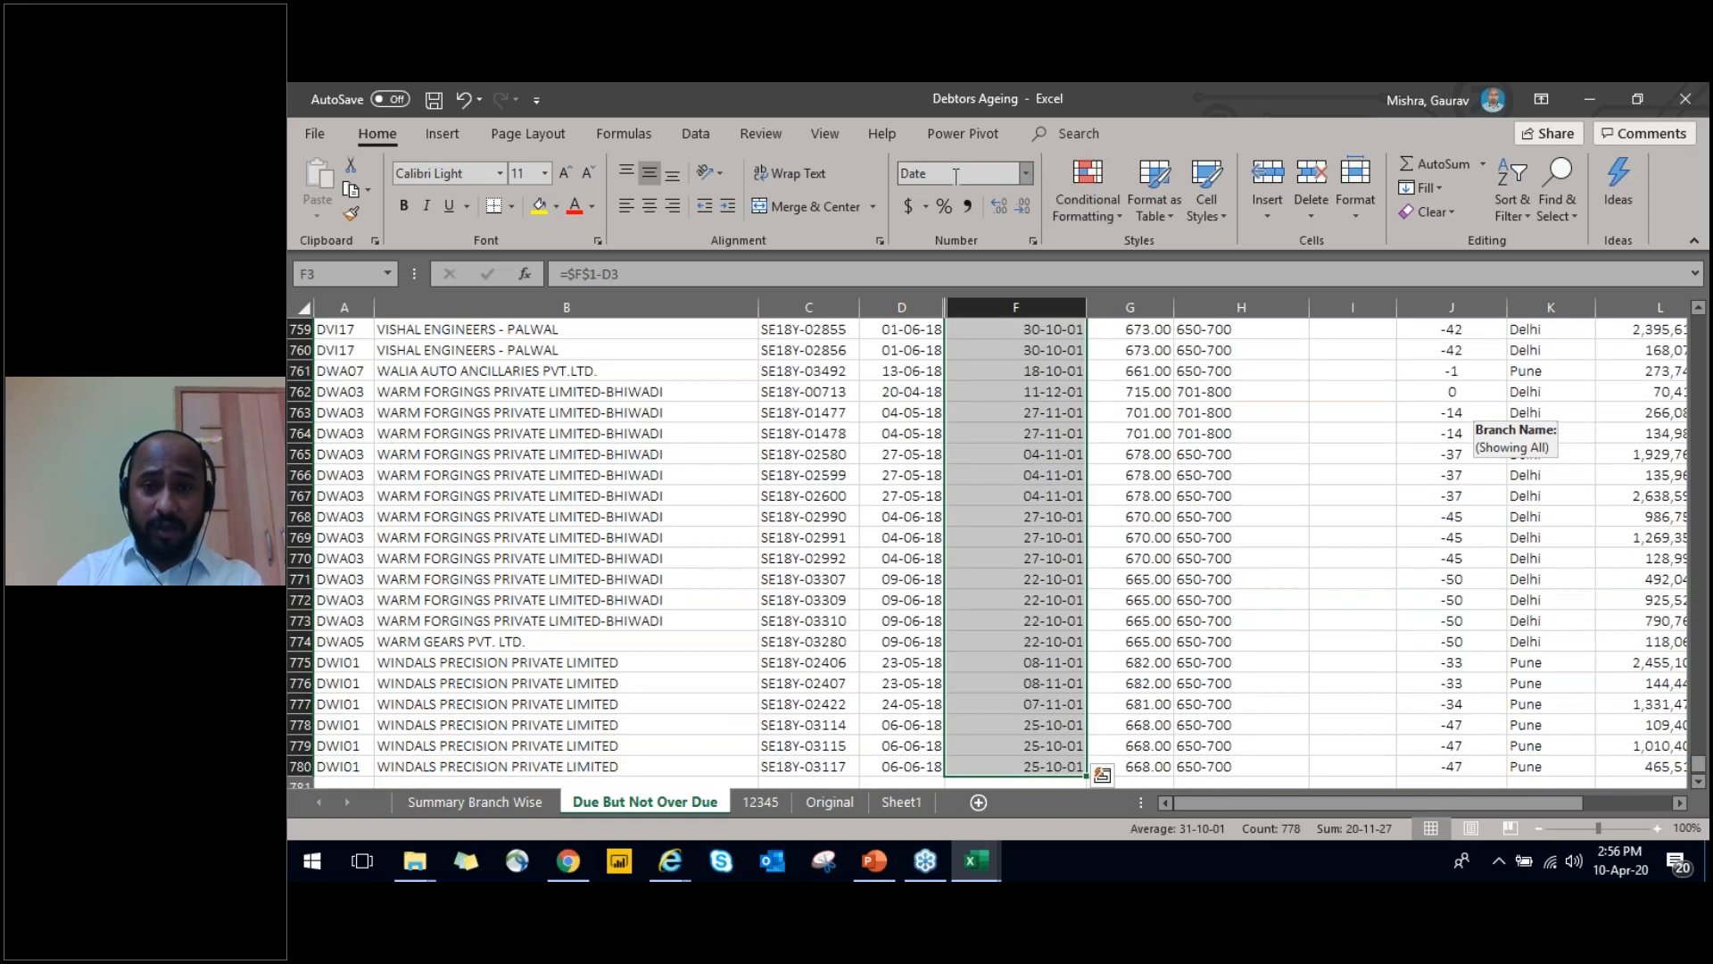
key("alt+h")
type("nS")
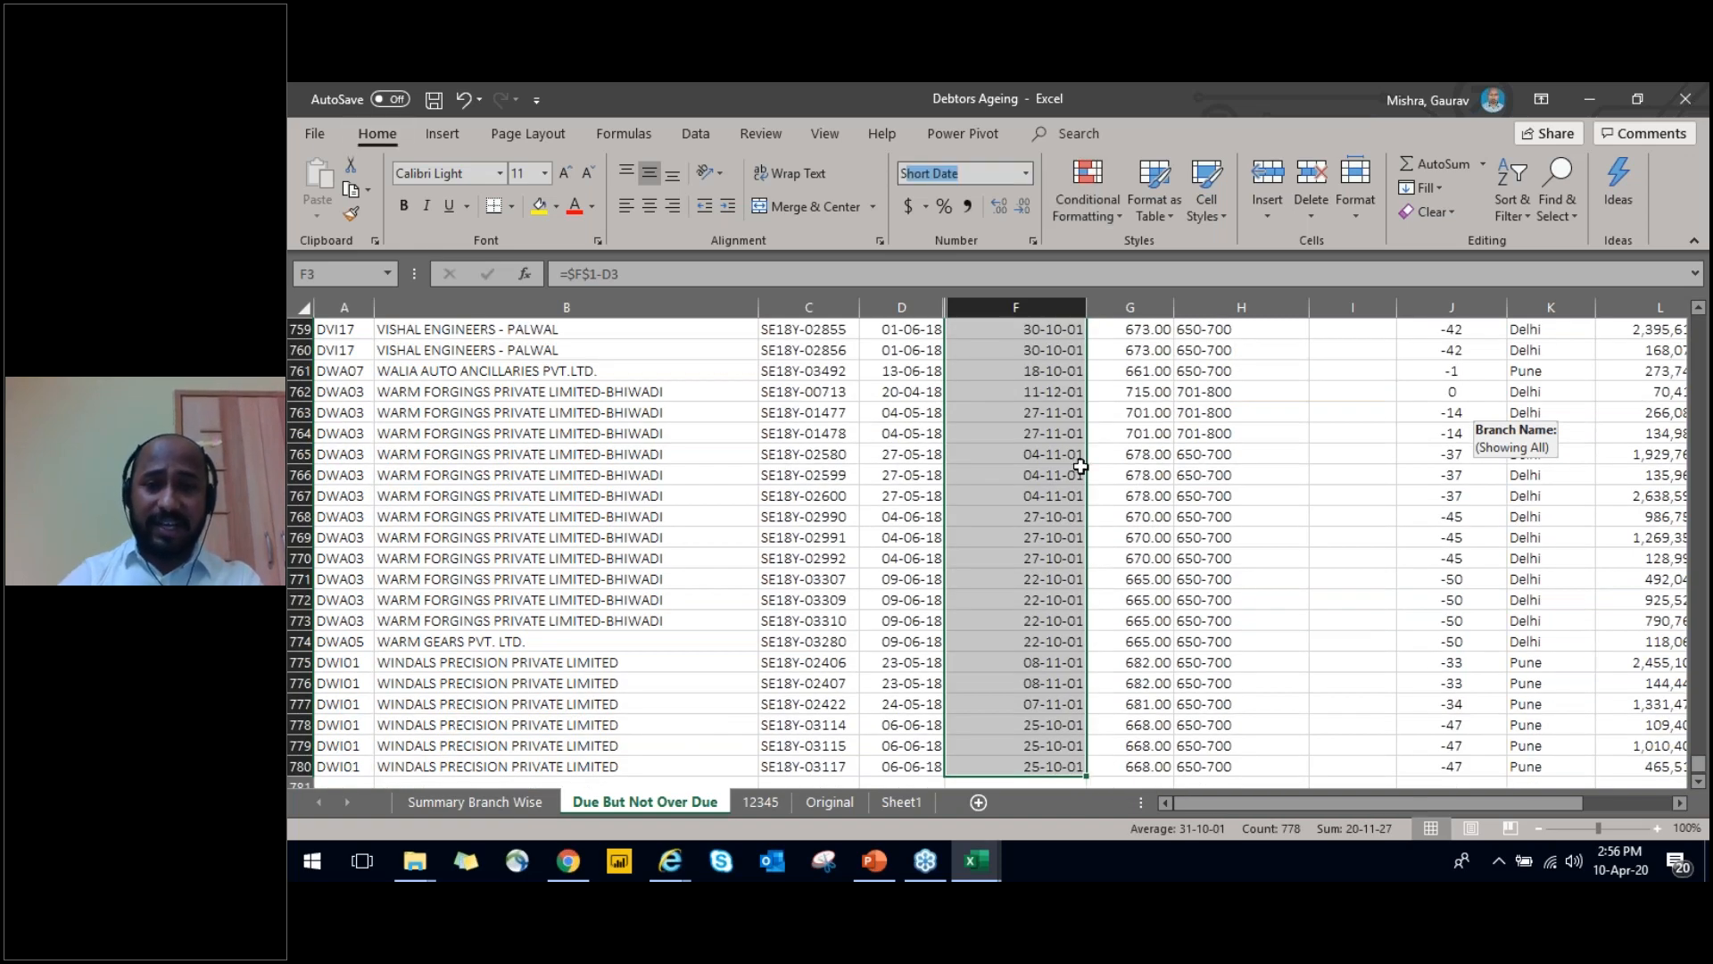
key("Return")
key("alt+h")
type("nch N")
key("Return")
key("Up")
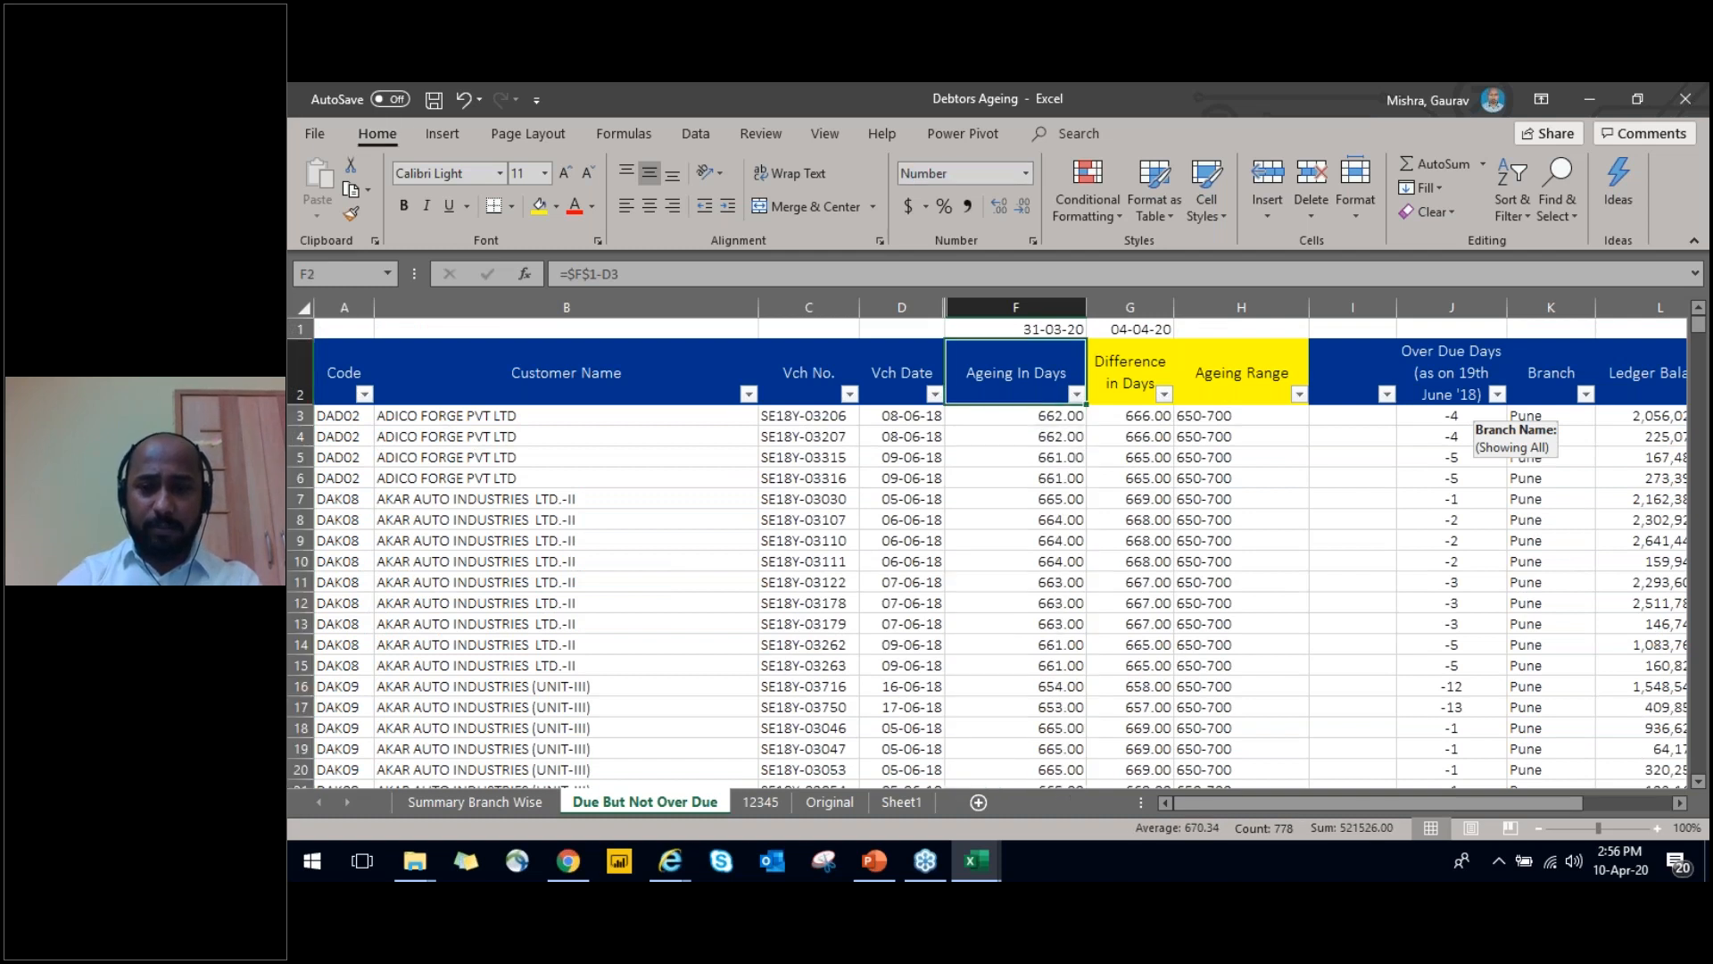
Review the range of day values in the Ageing In Days filter list without applying a filter
key("ctrl+space")
key("Down")
key("Up")
key("alt+Down")
key("Down")
key("Down")
key("Down")
key("Down")
key("Down")
key("Down")
key("Down")
key("Down")
key("Down")
key("Down")
key("Down")
key("Down")
key("Down")
key("Down")
key("Down")
key("Down")
key("Down")
key("Down")
key("Down")
key("Down")
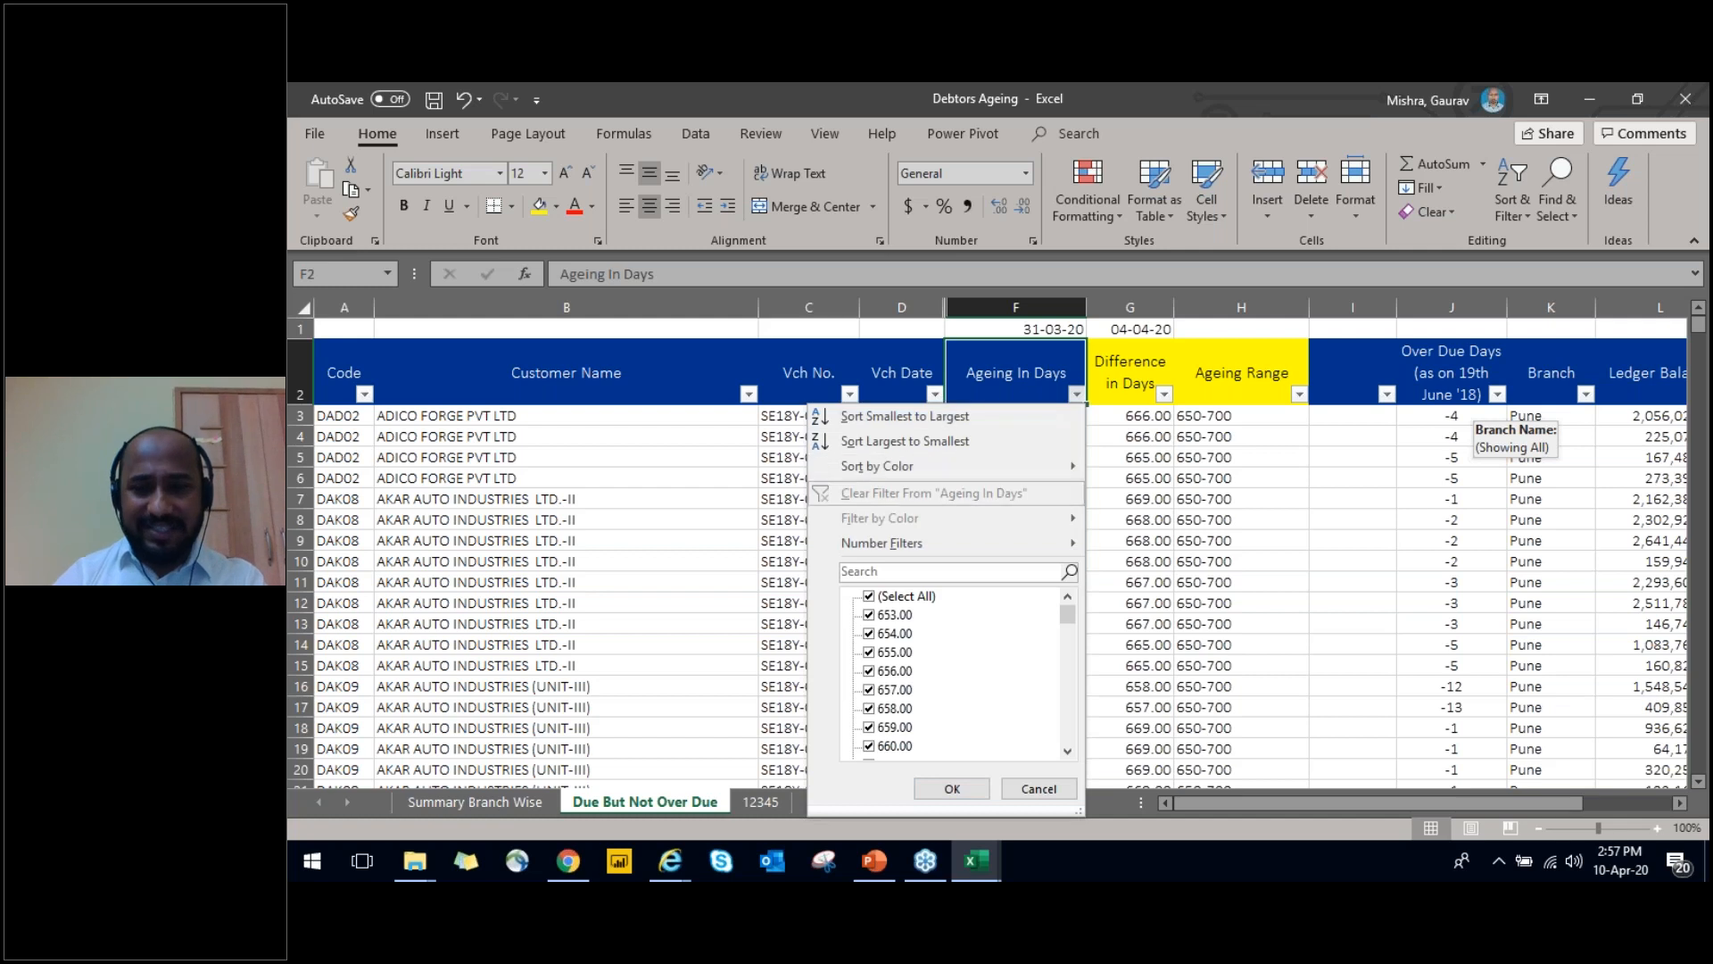
key("Down")
key("Down")
key("Down")
key("Down")
key("Down")
key("Down")
key("Down")
key("Down")
key("Down")
key("Down")
key("Down")
key("Down")
key("Down")
key("Down")
key("Down")
key("Down")
key("Down")
key("Down")
key("Down")
key("Down")
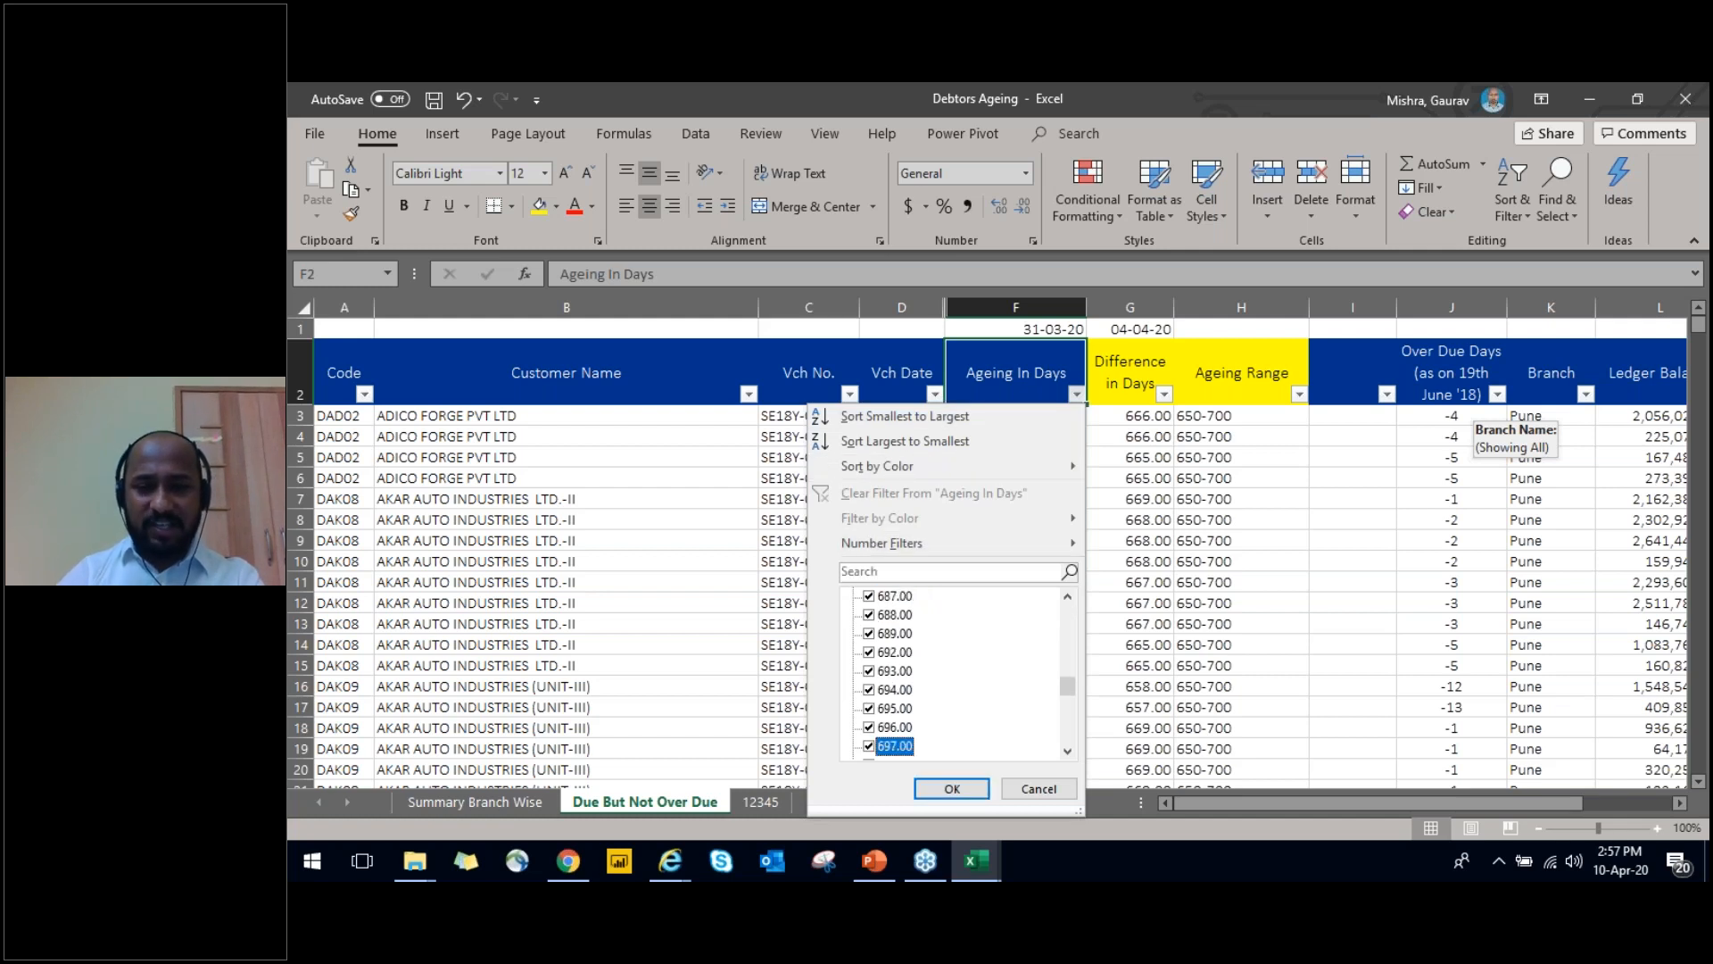
key("Up")
key("Up")
key("Up")
key("Up")
key("Up")
key("Up")
key("Up")
key("Up")
key("Up")
key("Up")
key("Up")
key("Up")
key("Up")
key("Up")
key("Up")
key("Up")
key("Up")
key("Up")
key("Up")
key("Up")
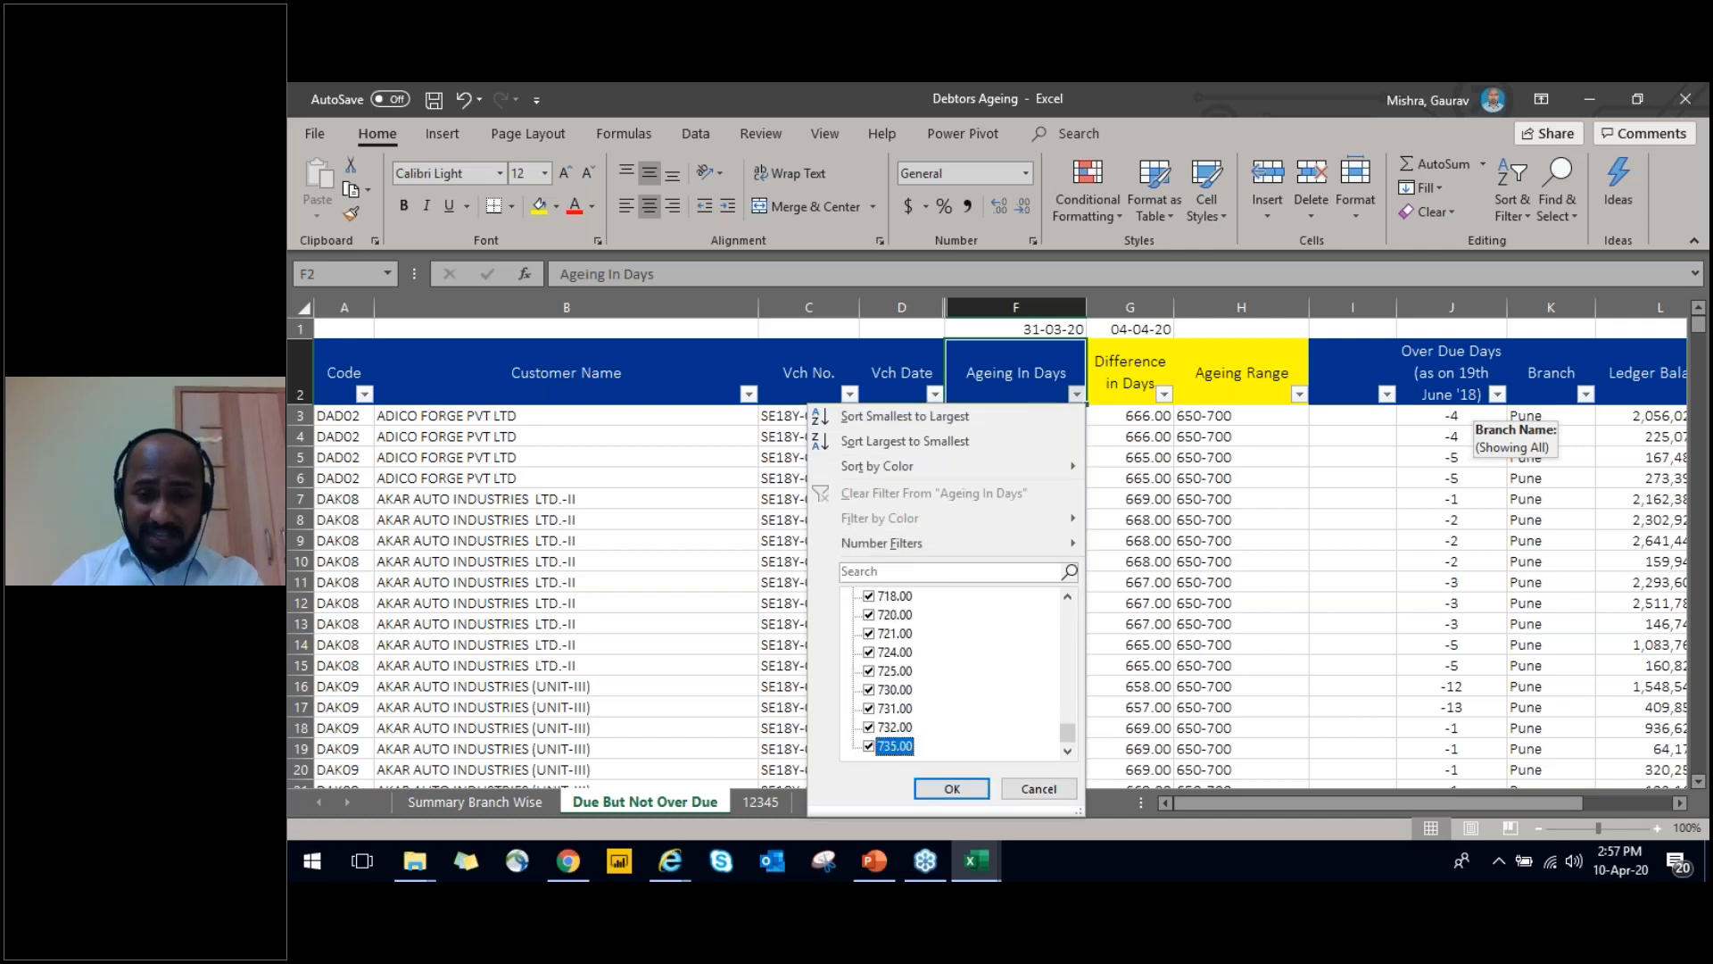
key("Escape")
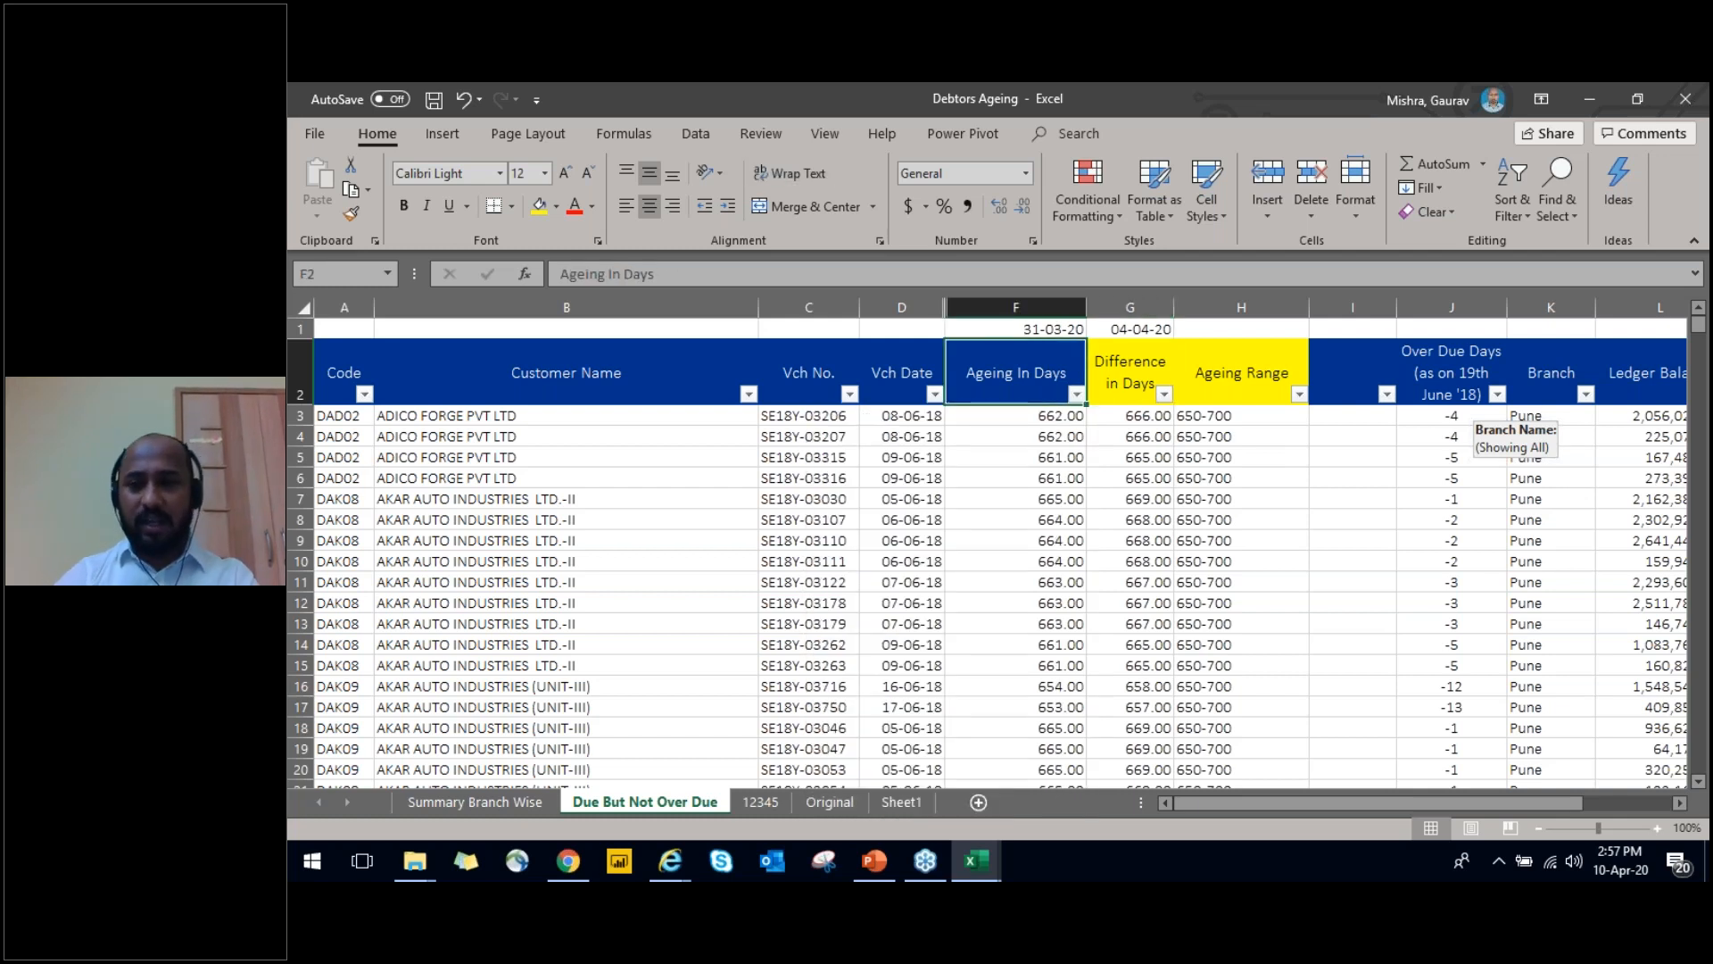
Examine the existing Difference in Days and Ageing Range formulas in row 3
key("Right")
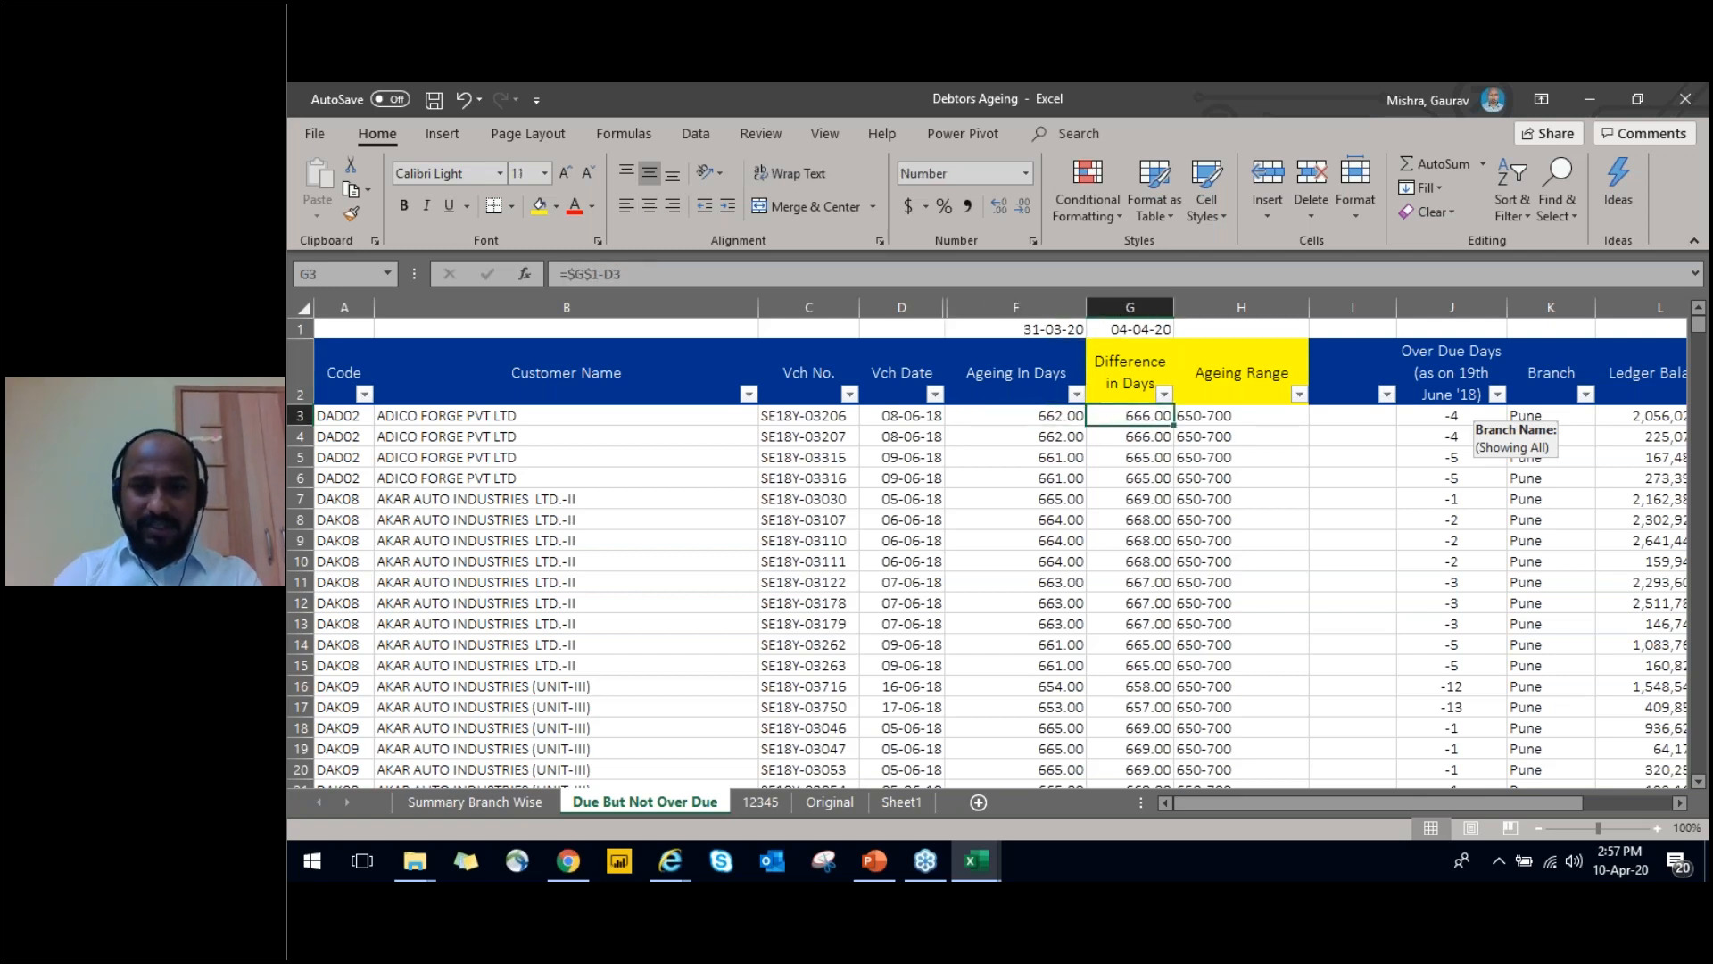
key("Down")
key("Right")
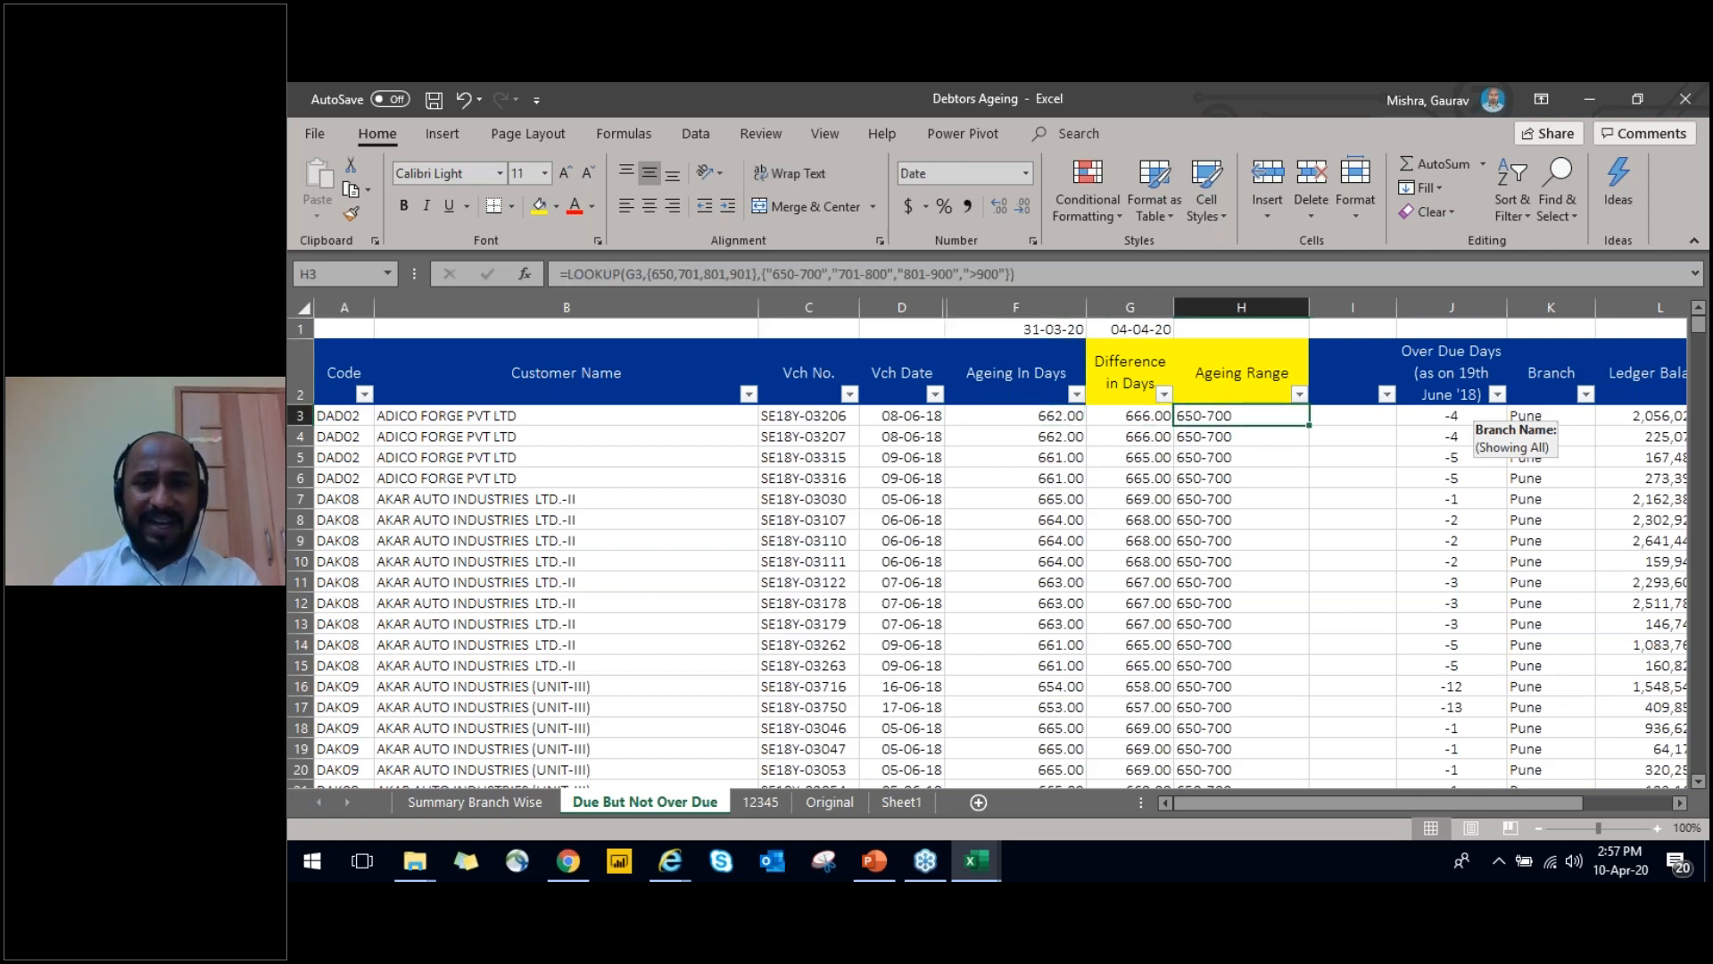
key("Left")
key("Up")
key("Down")
key("Up")
key("Right")
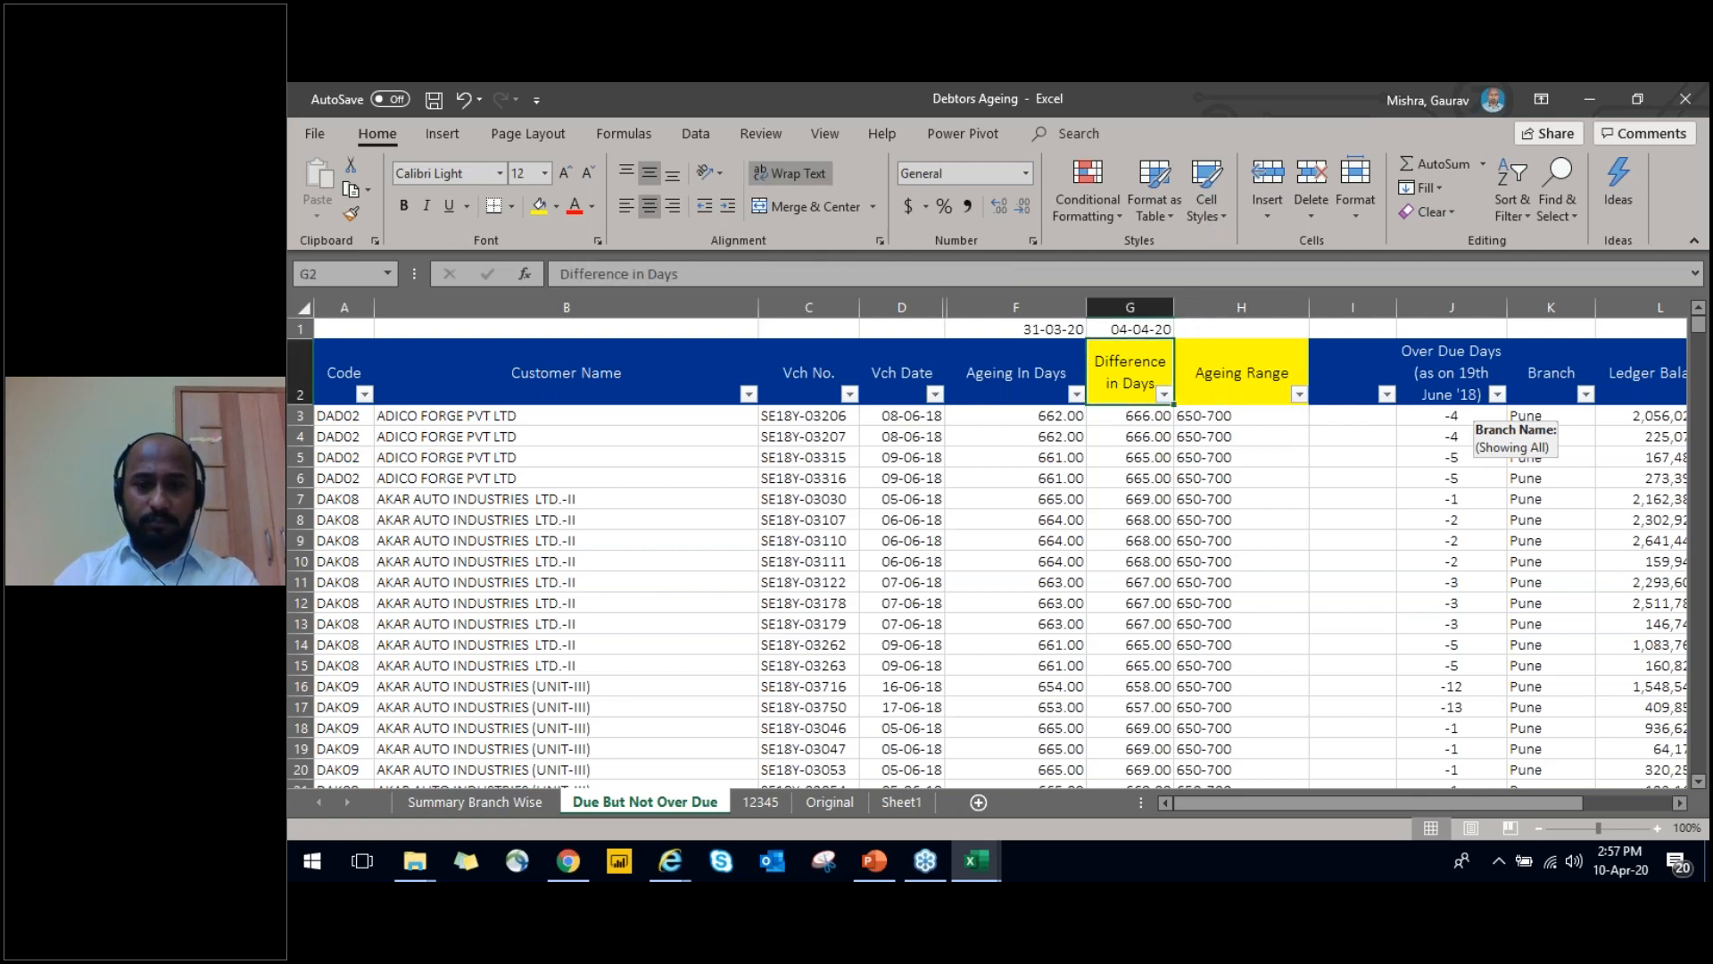
Insert a blank column between the Ageing In Days and Difference in Days columns
key("Right")
key("Right")
key("Right")
key("Right")
key("Left")
key("Left")
key("Left")
key("Left")
key("Left")
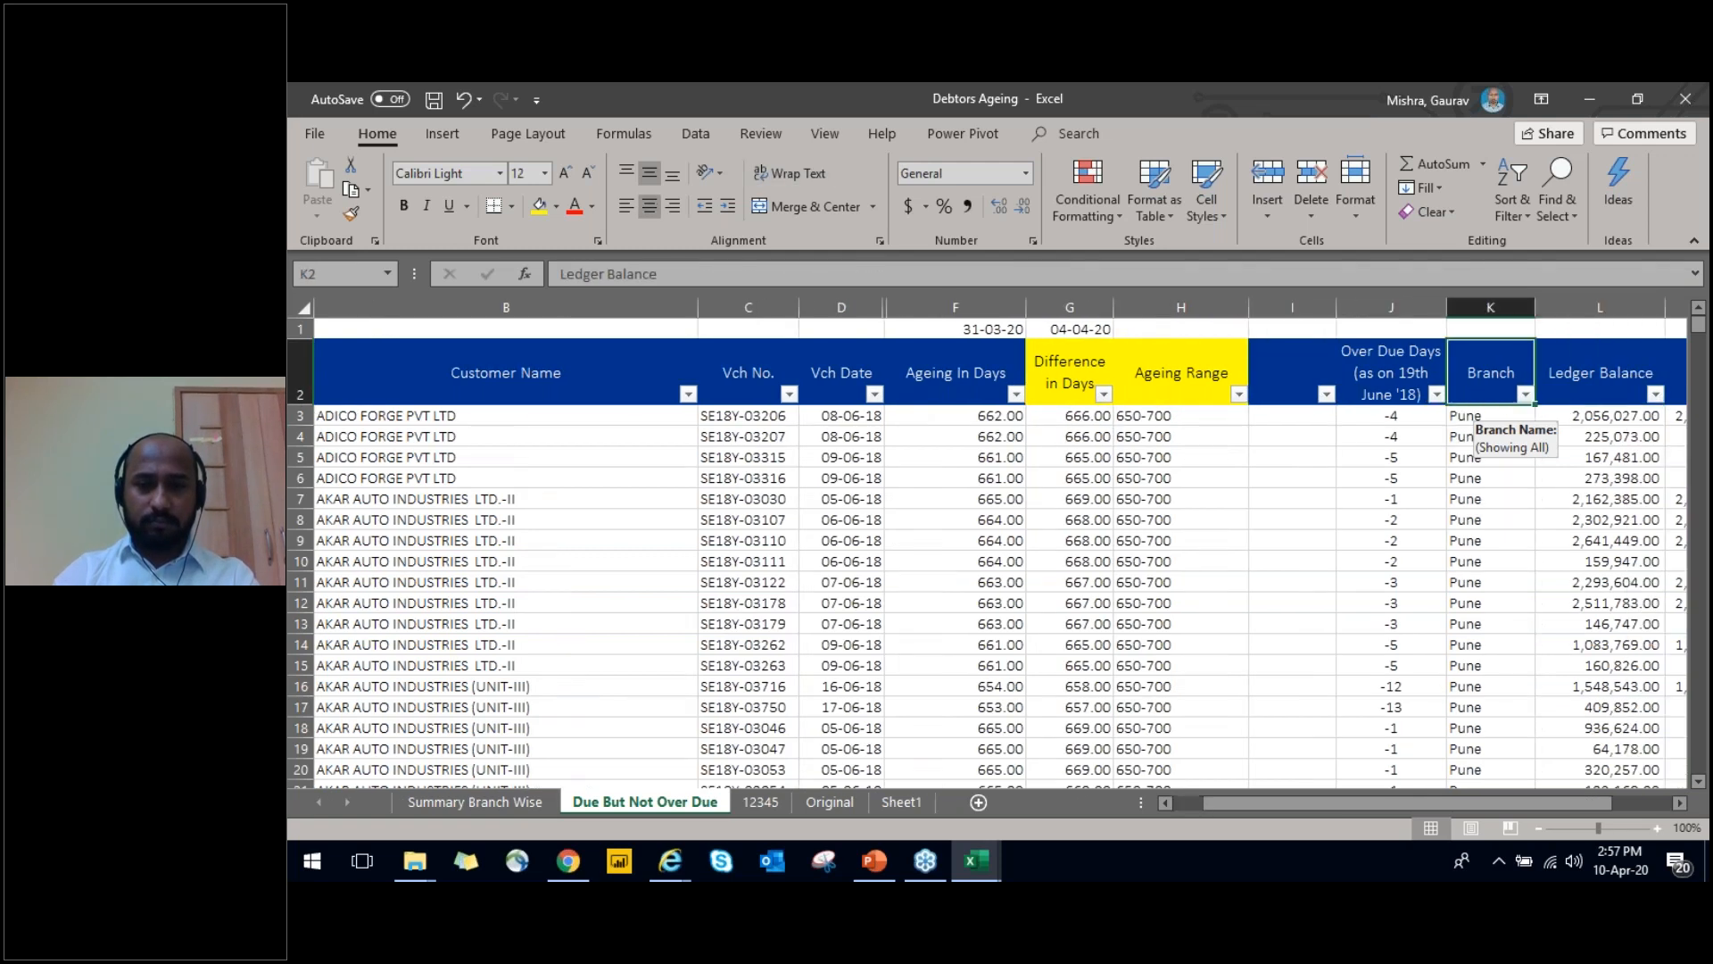
key("ctrl+space")
key("alt+i")
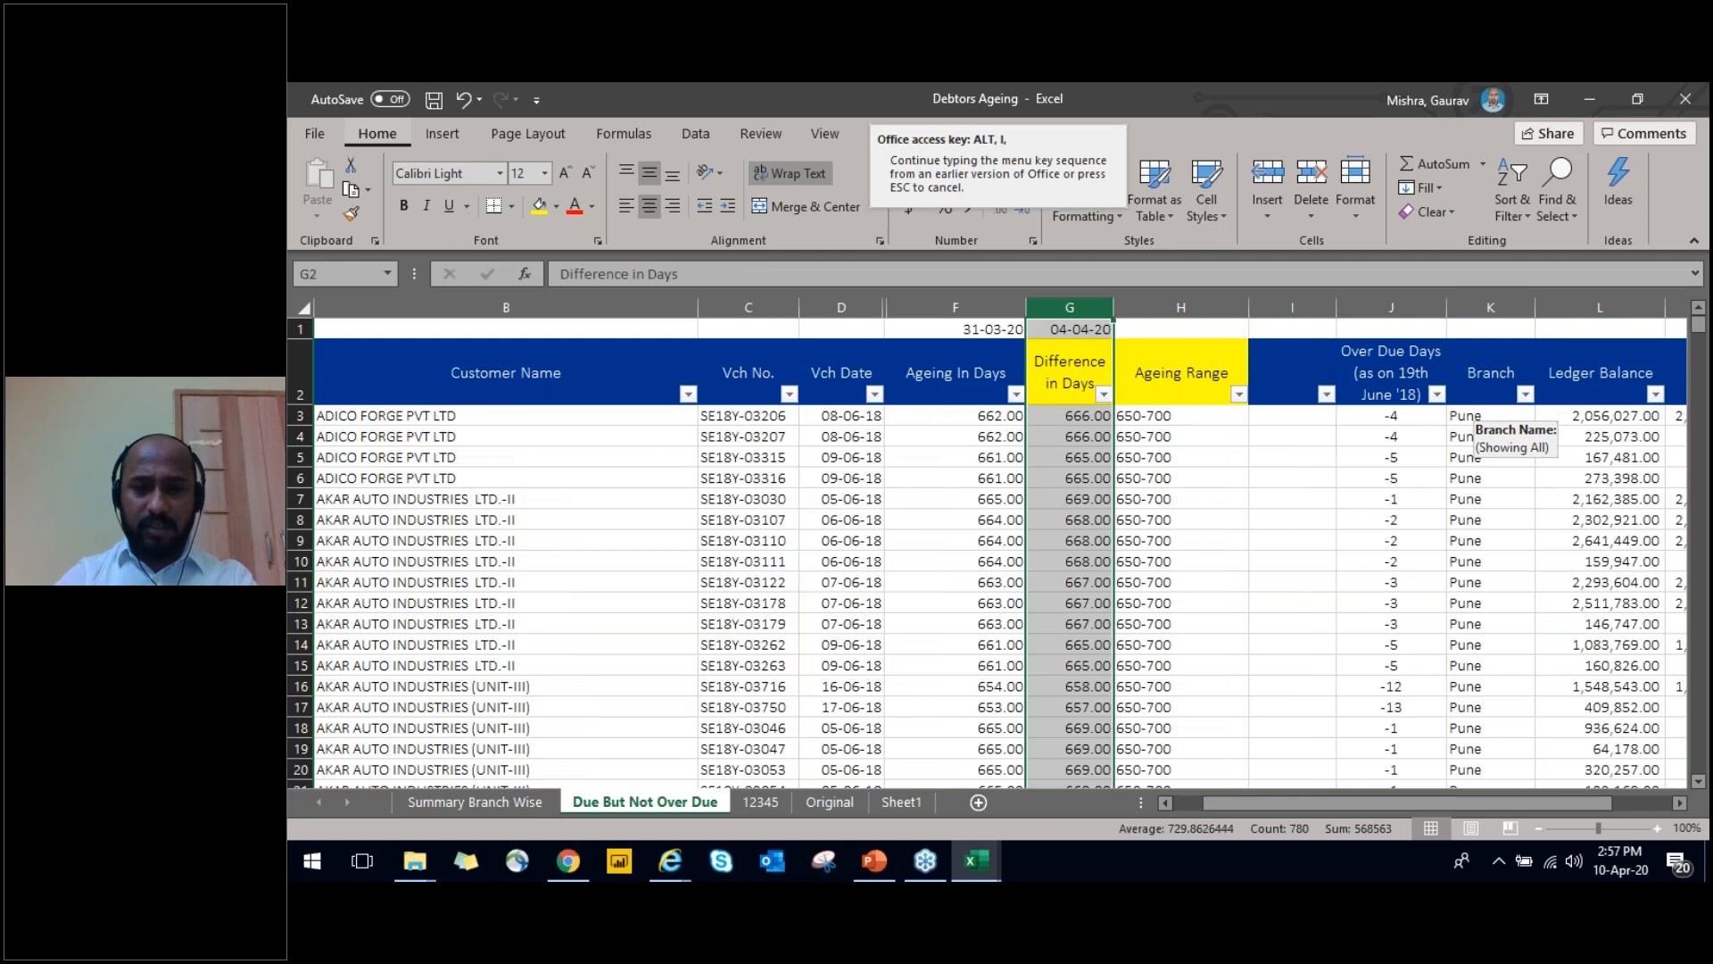
key("c")
Open the LOOKUP formula in the first Ageing Range cell, I3, and select its full text
key("Down")
key("Right")
key("Right")
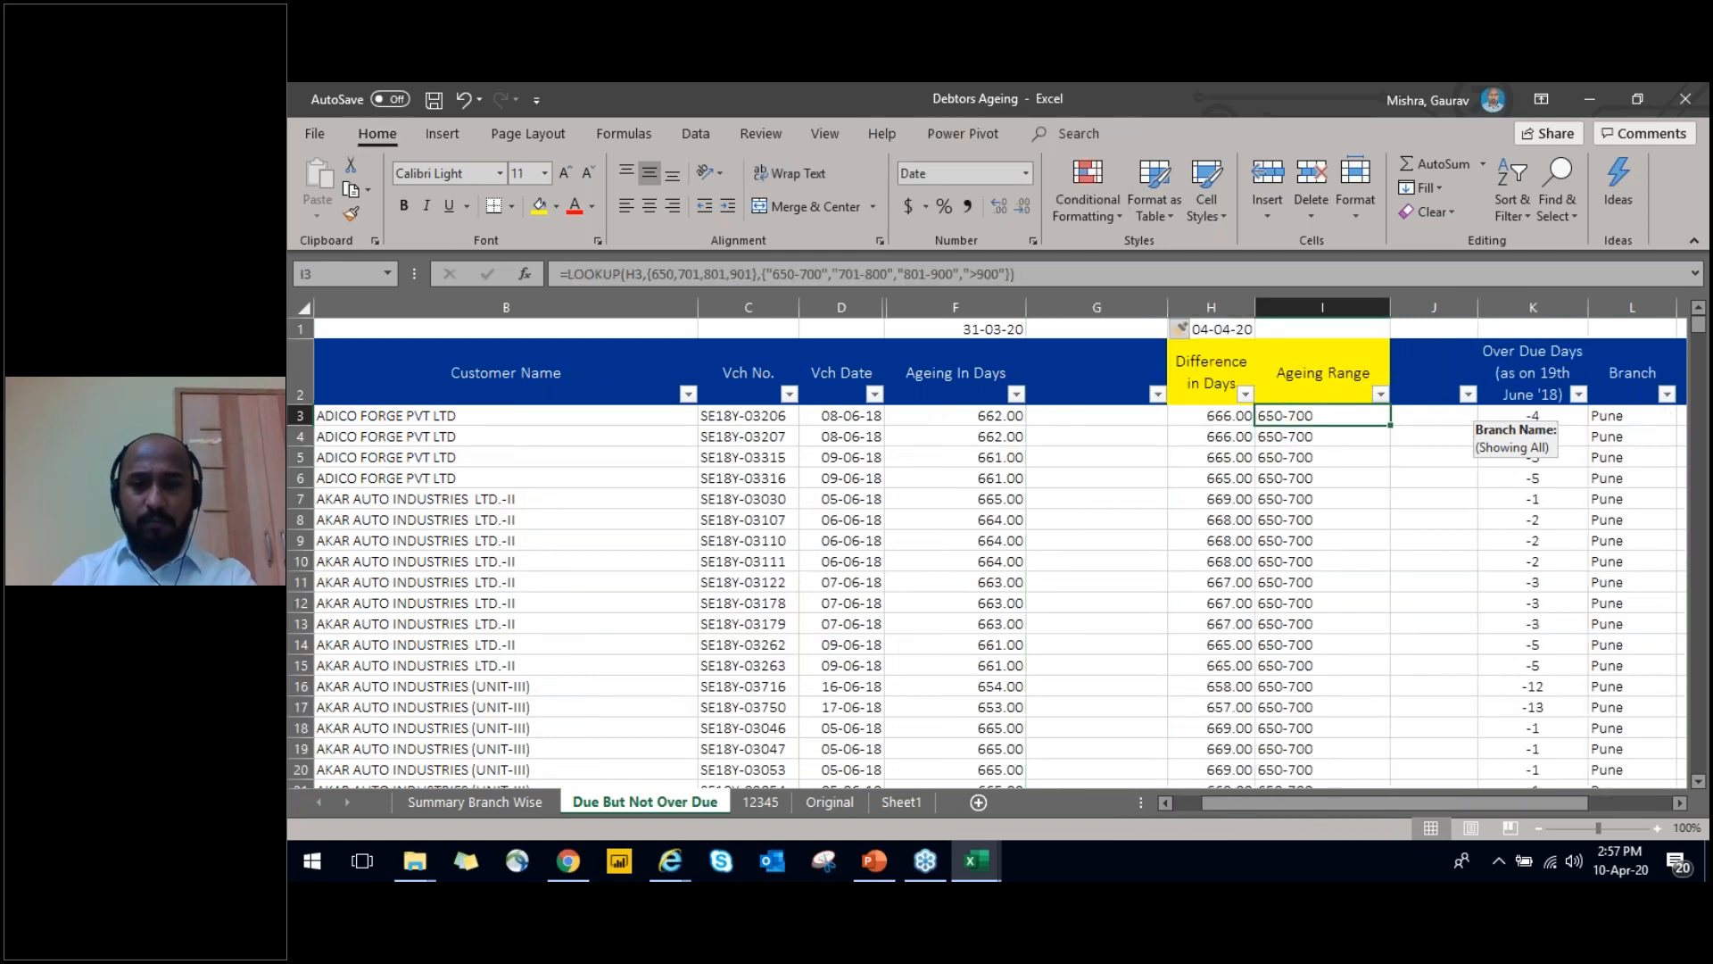
key("F2")
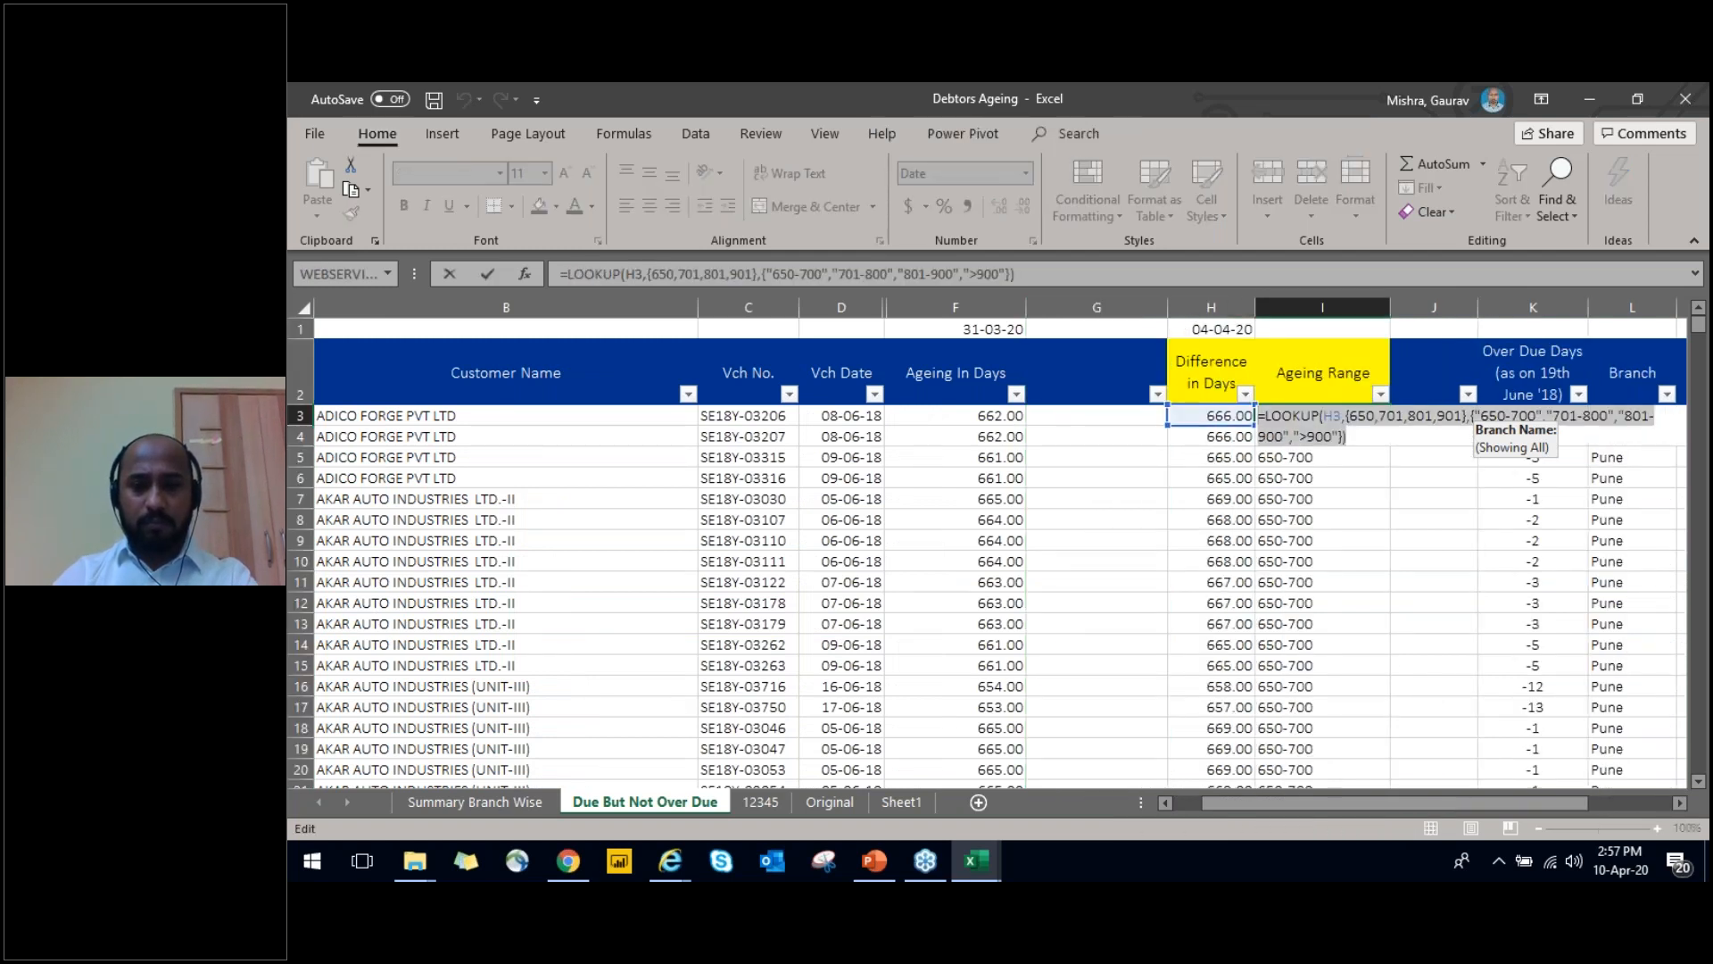
key("ctrl+Return")
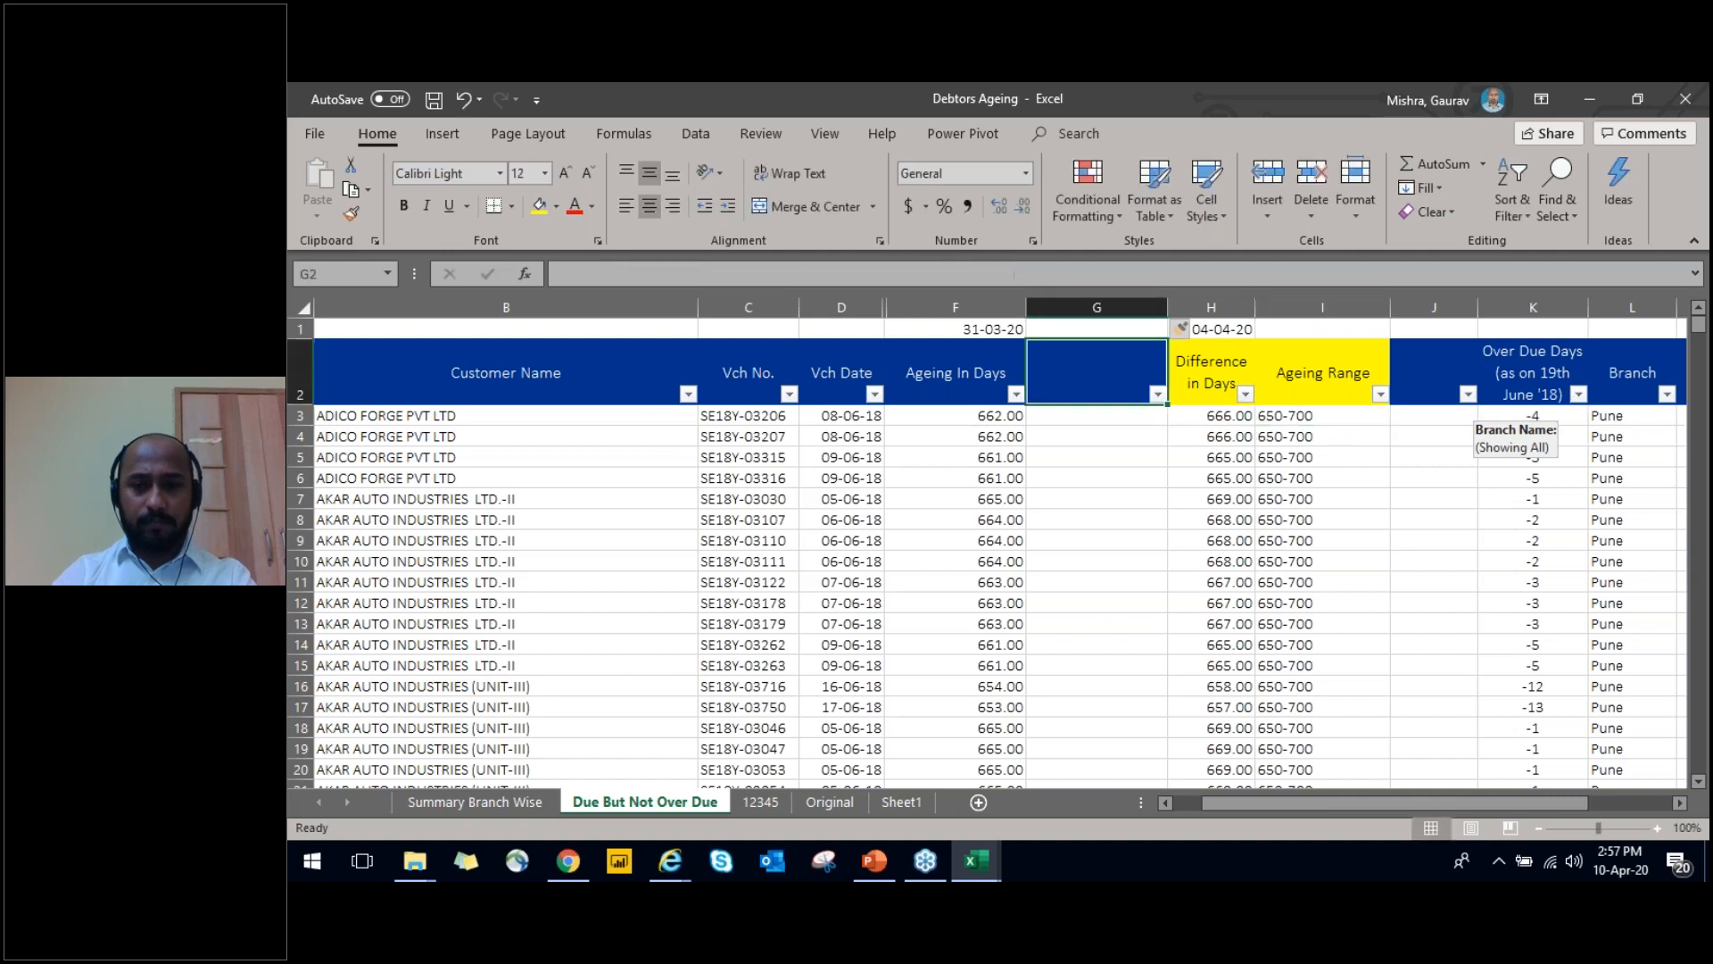
Copy the LOOKUP formula text from the Ageing Range cell I3 into the blank cell G3
key("F2")
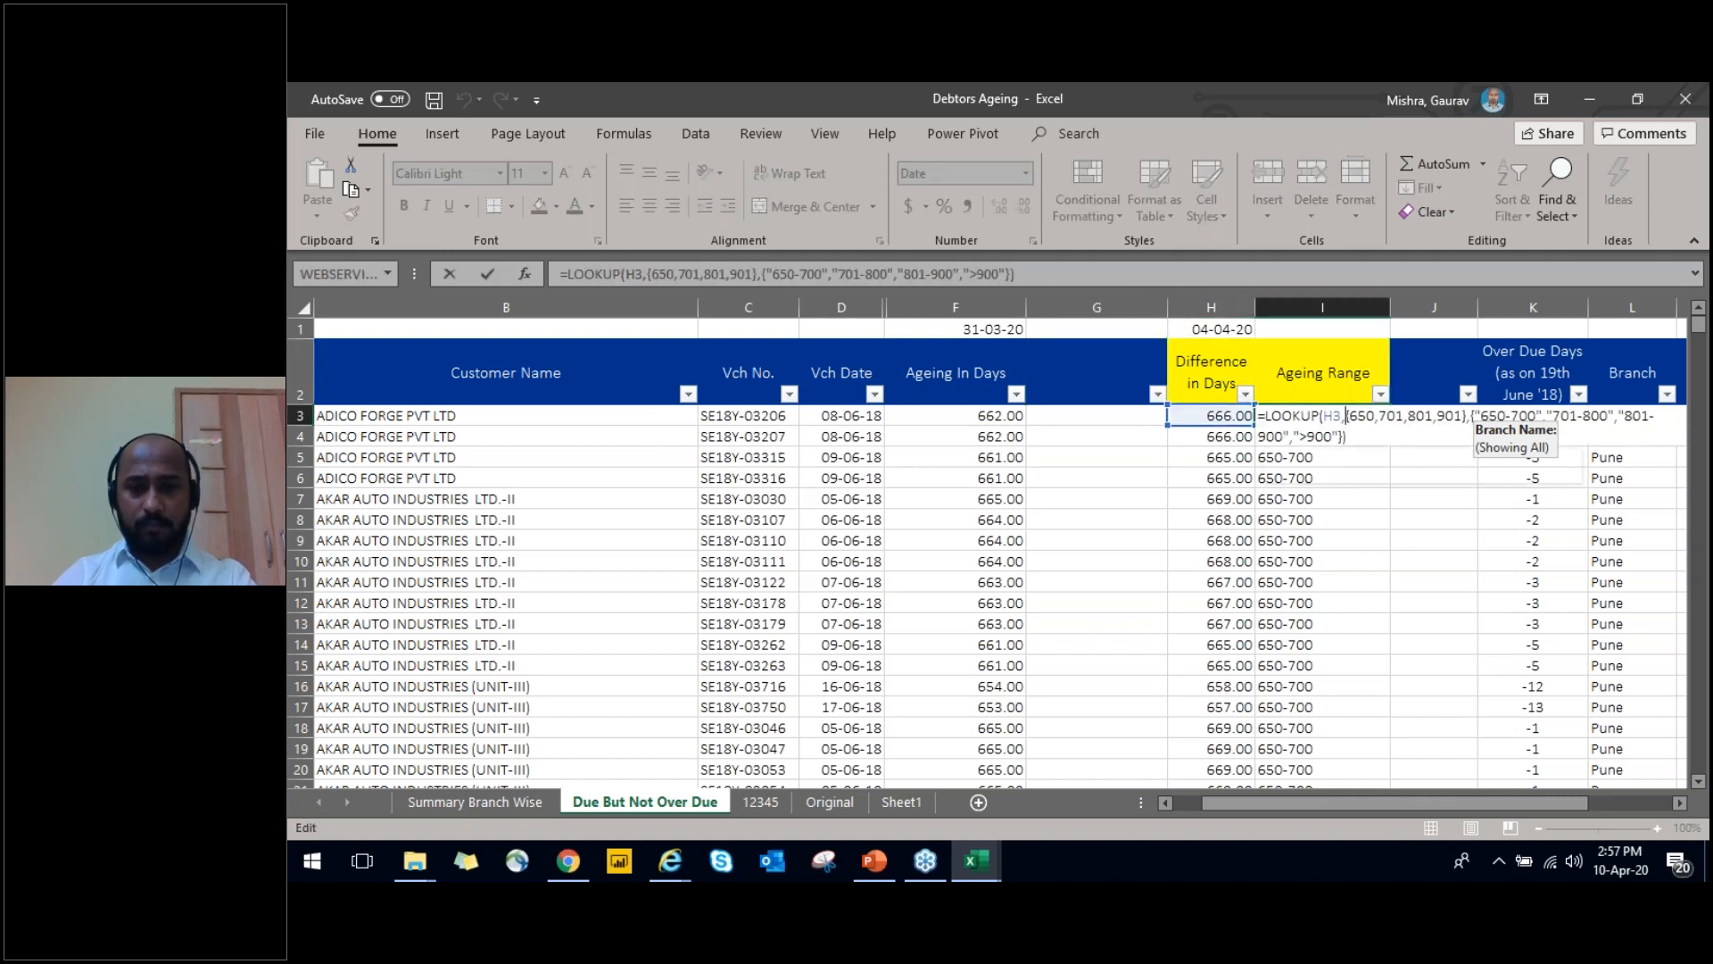
key("ctrl+Return")
key("Left")
key("Left")
key("F2")
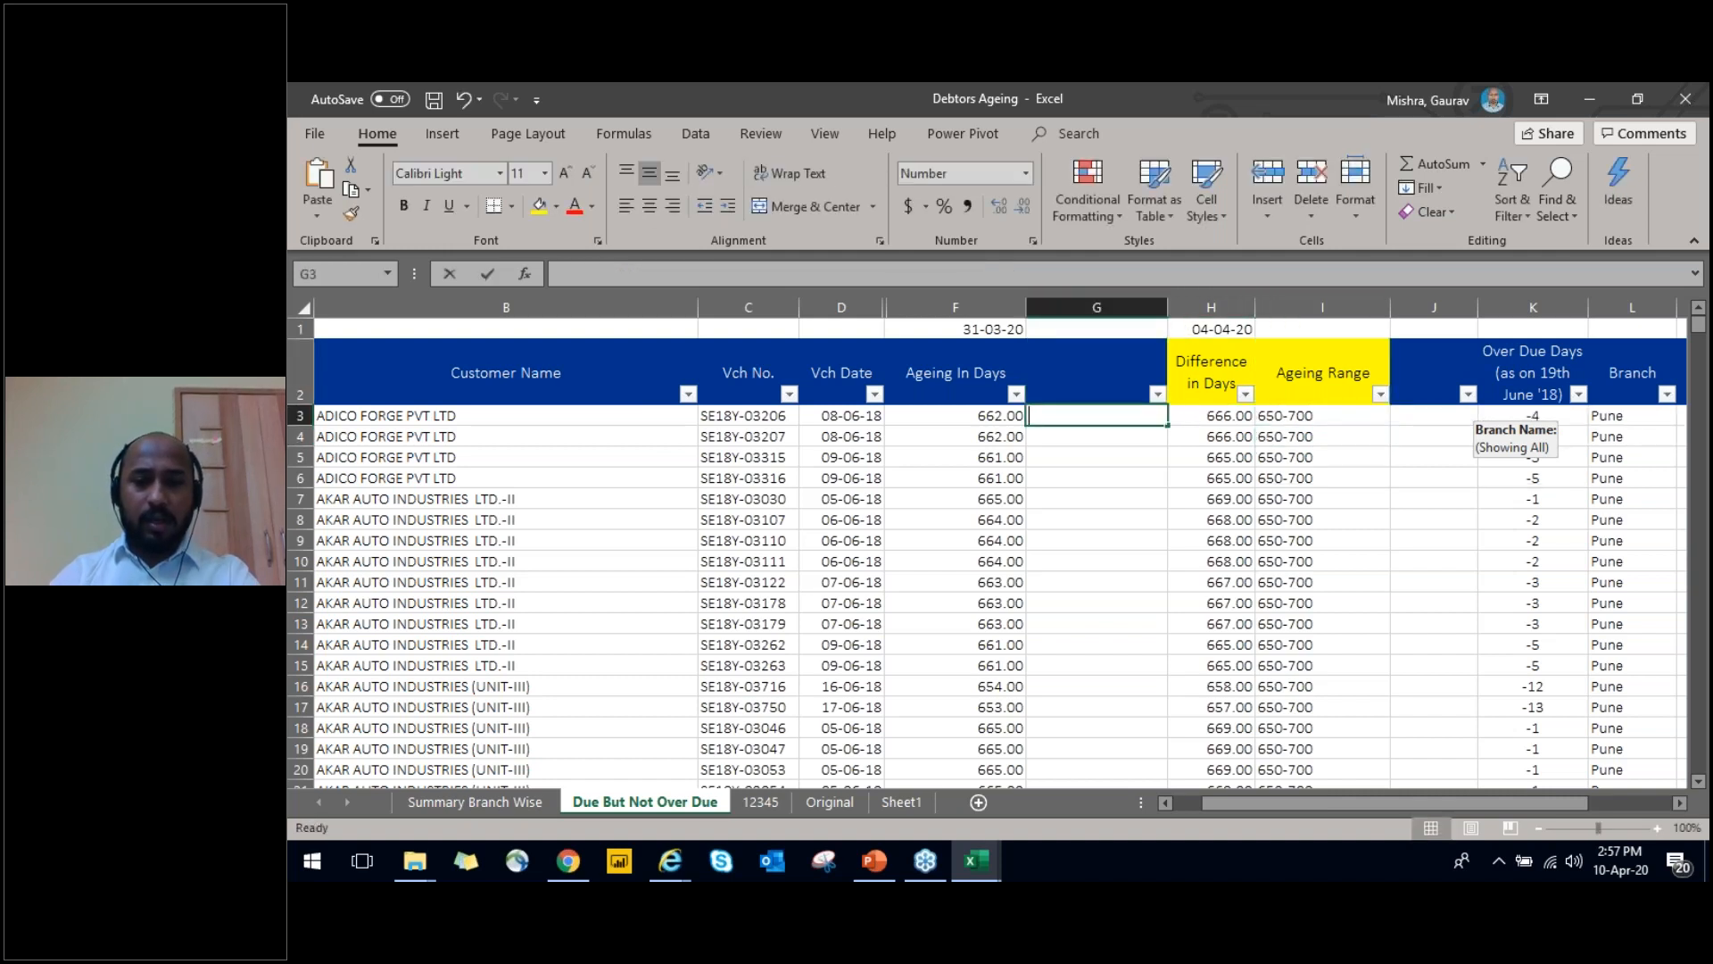
key("ctrl+v")
key("ctrl+Return")
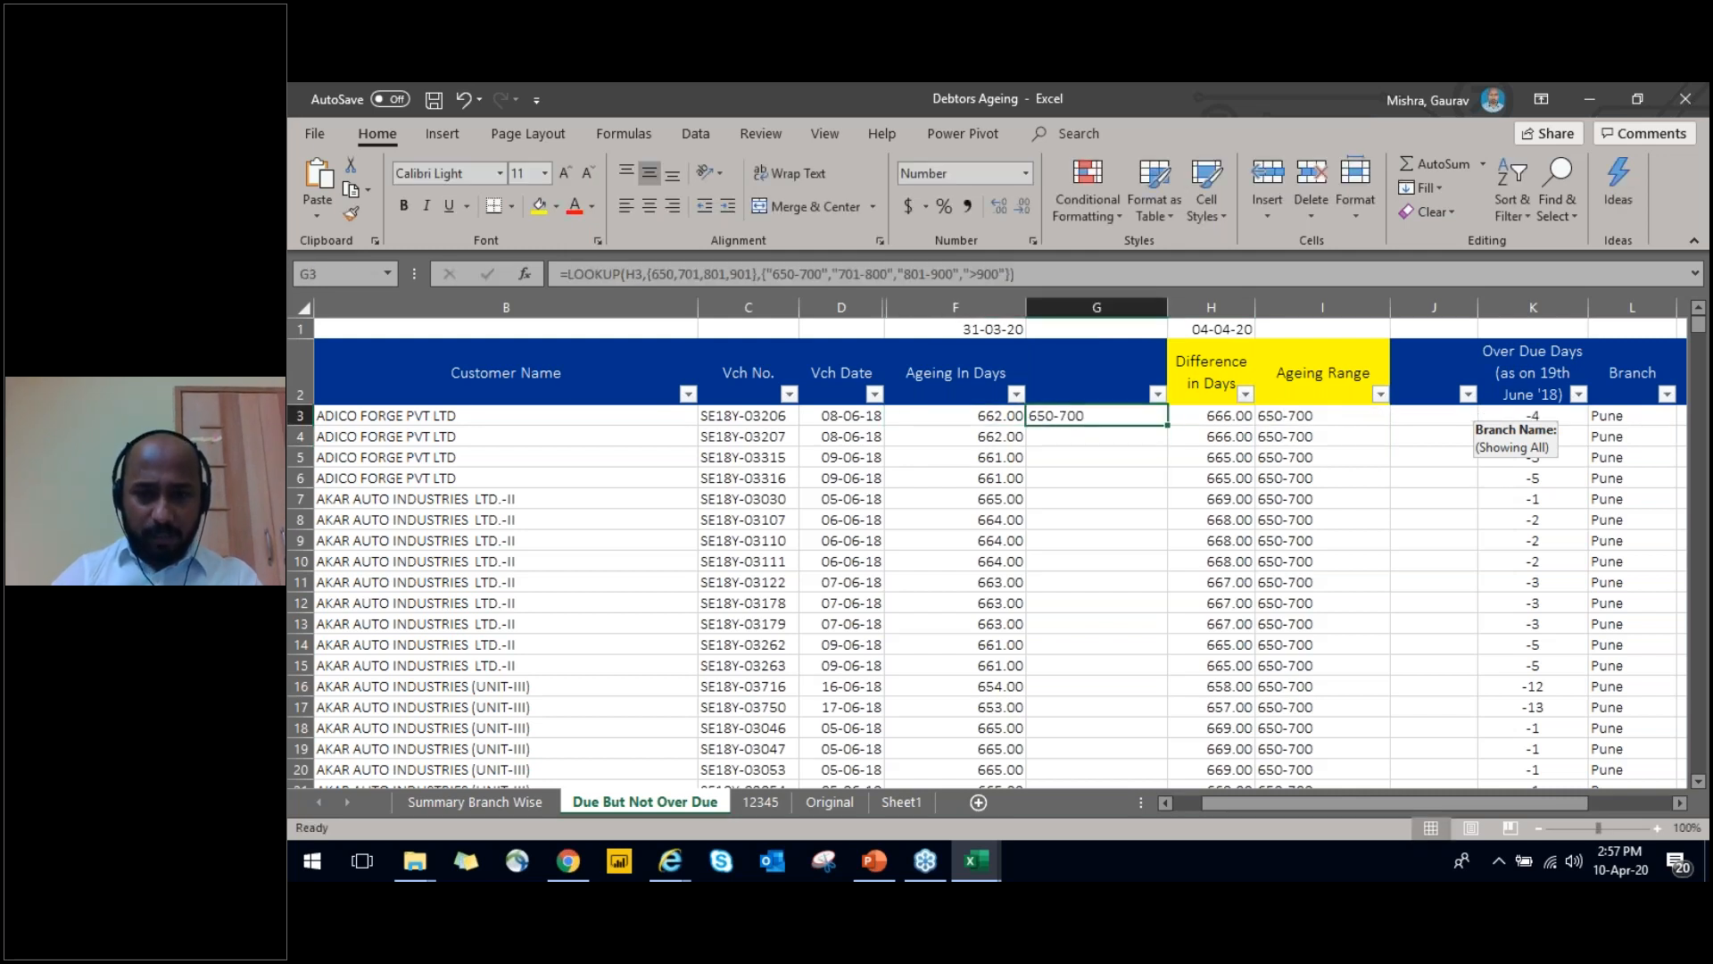
Examine the pasted LOOKUP formula in G3 alongside the neighbouring Ageing In Days column
key("Left")
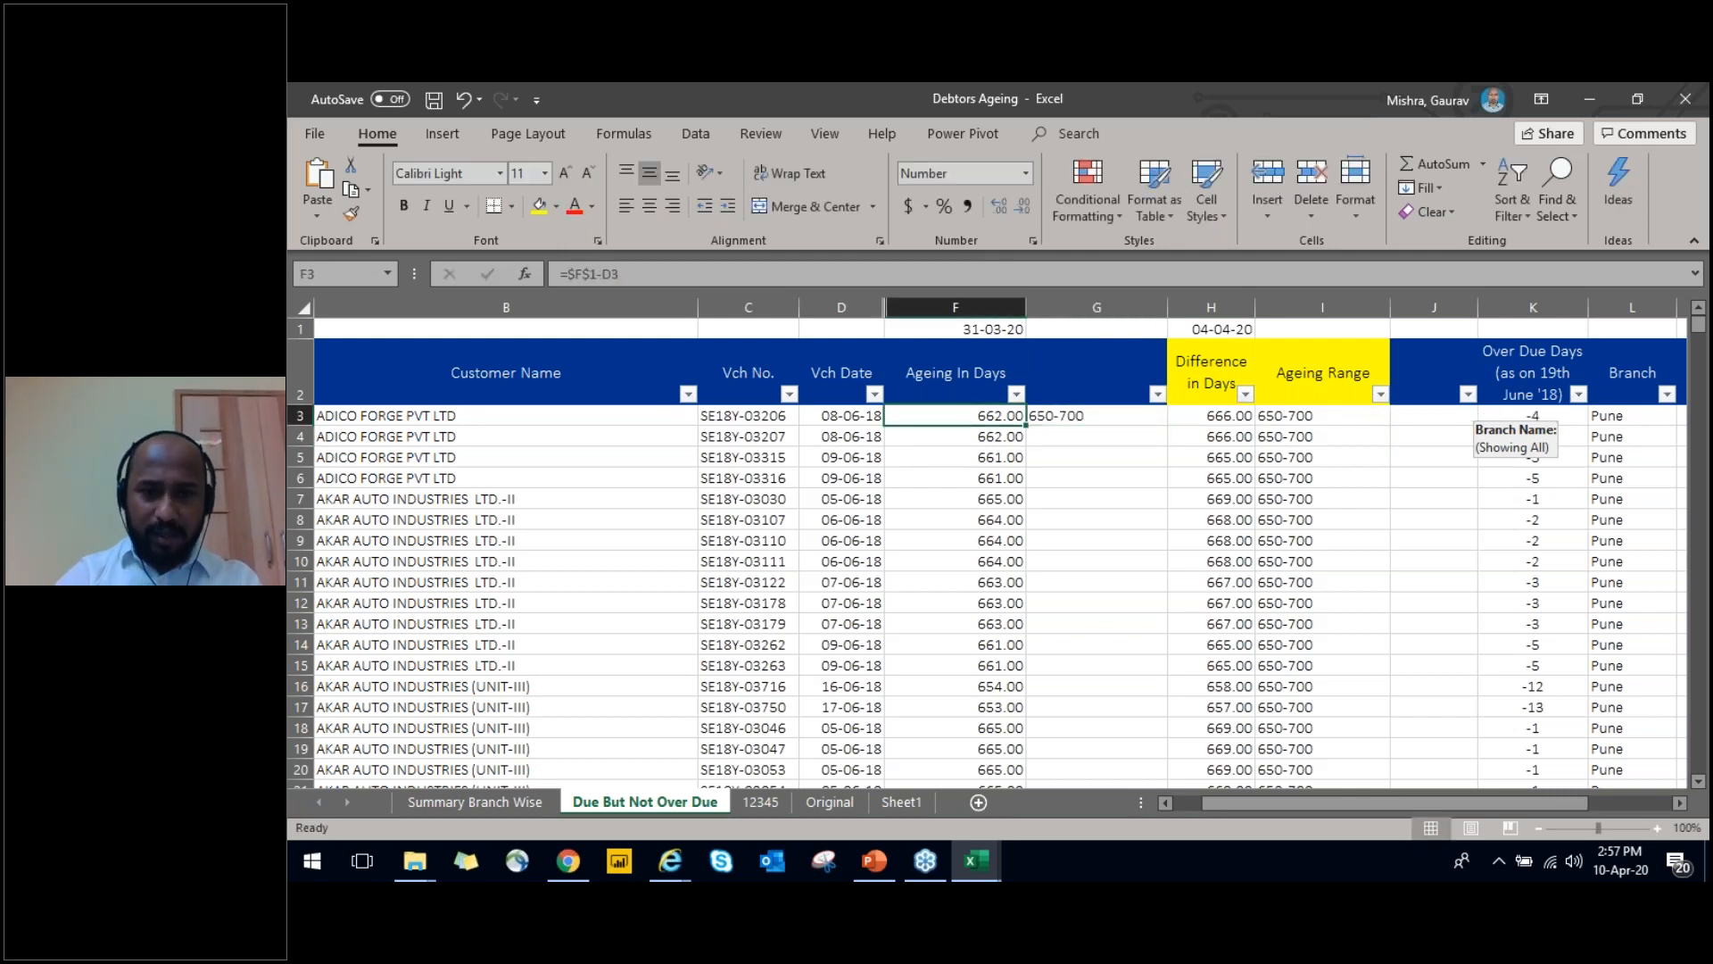
key("ctrl+space")
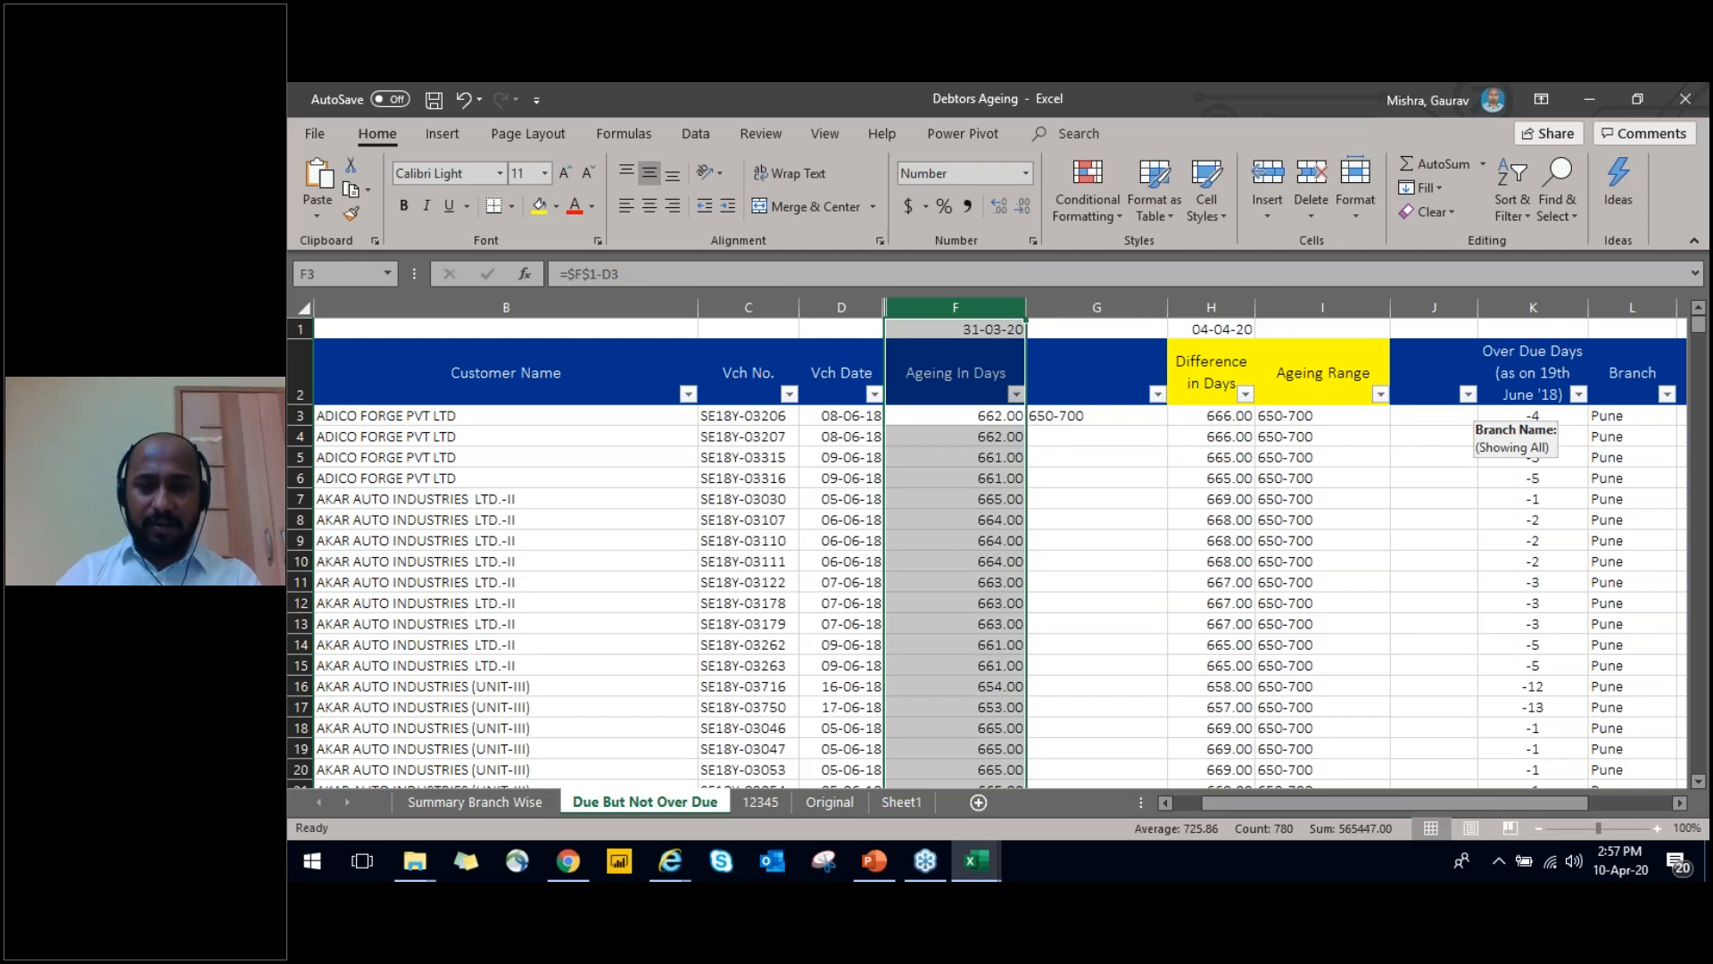
key("Right")
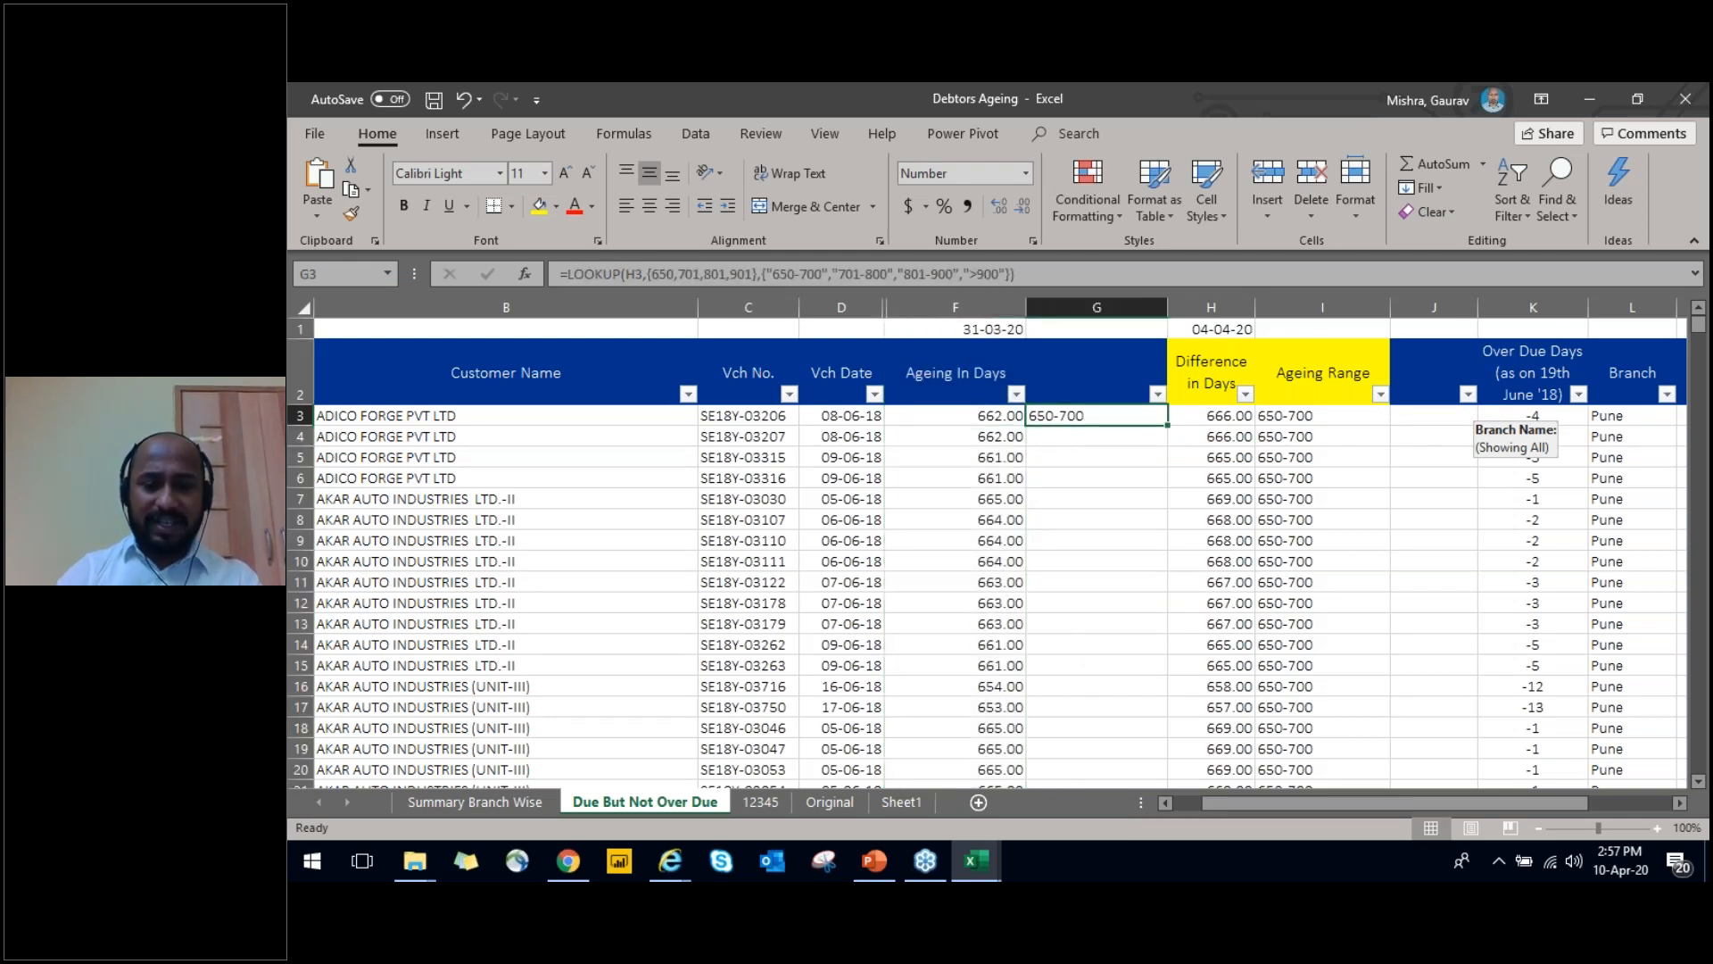
key("F2")
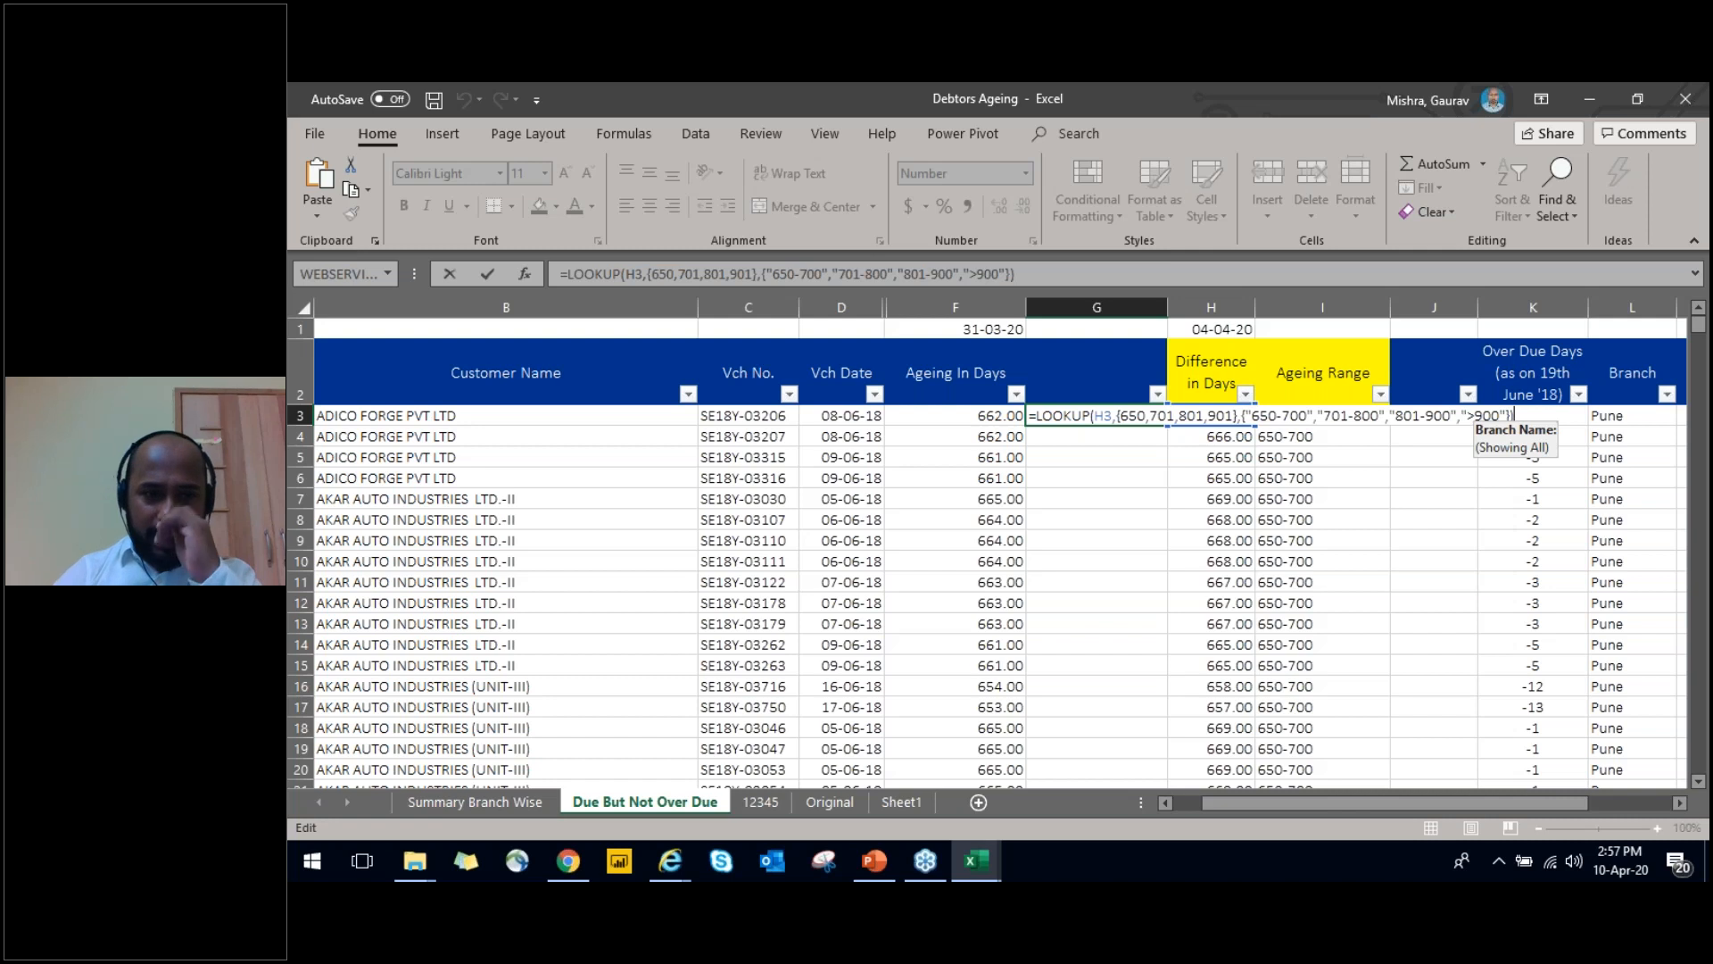
key("Tab")
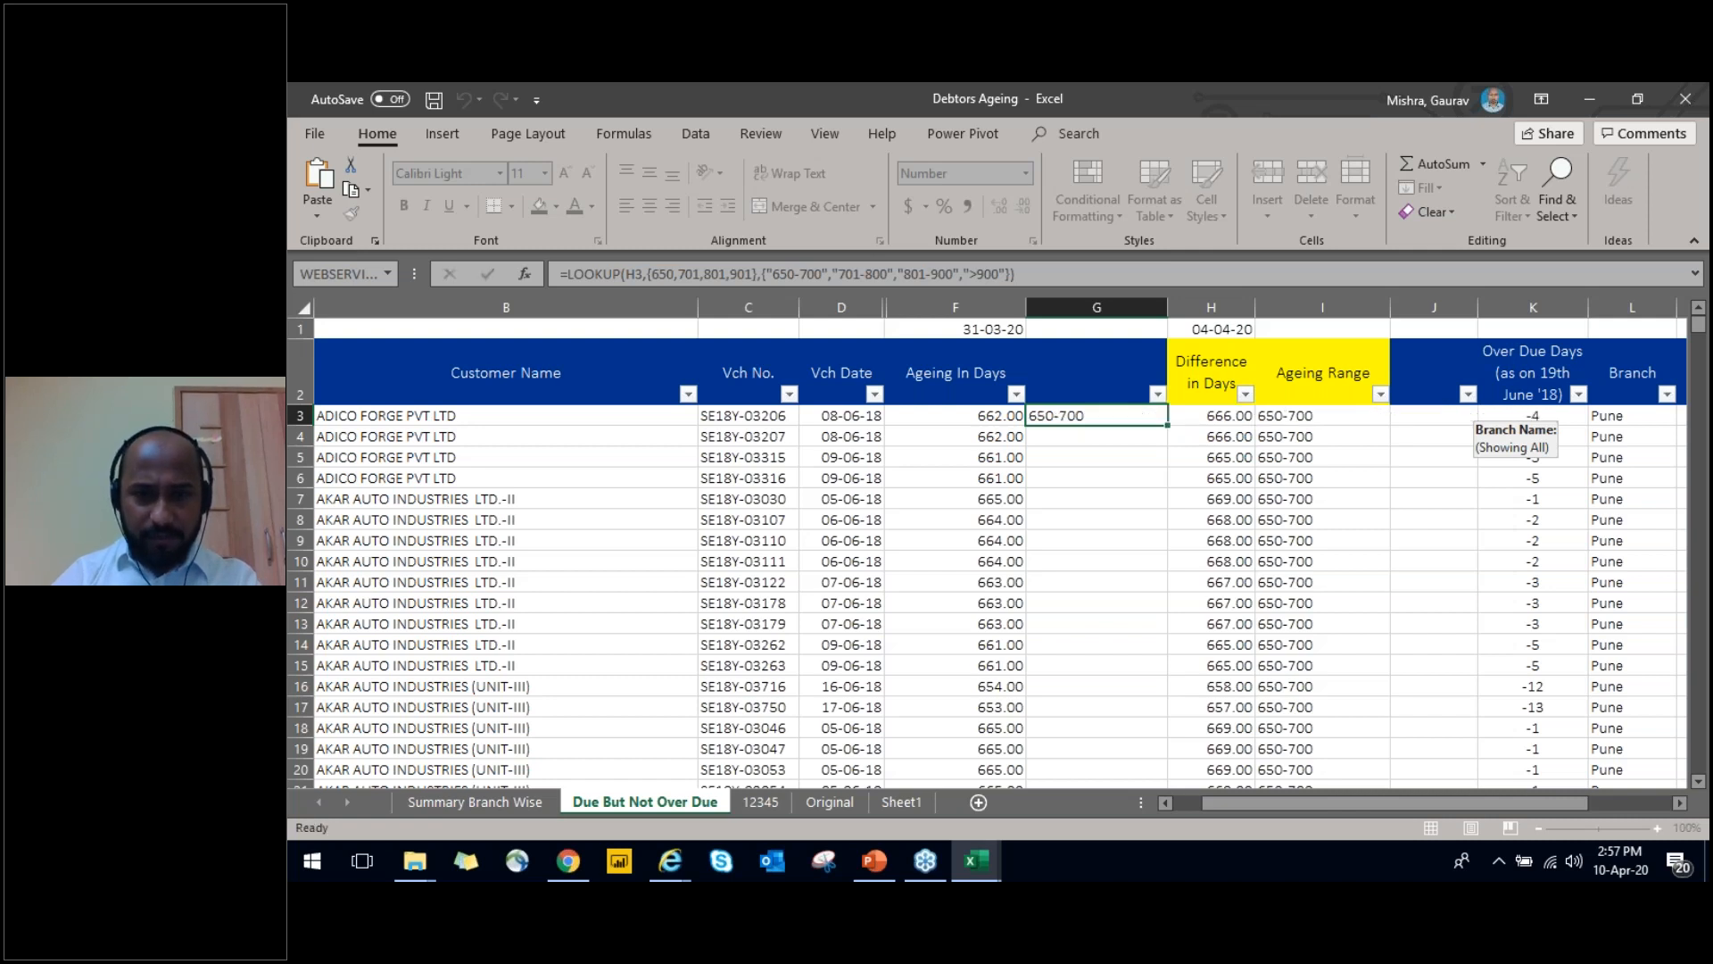
key("Left")
key("Left")
key("Right")
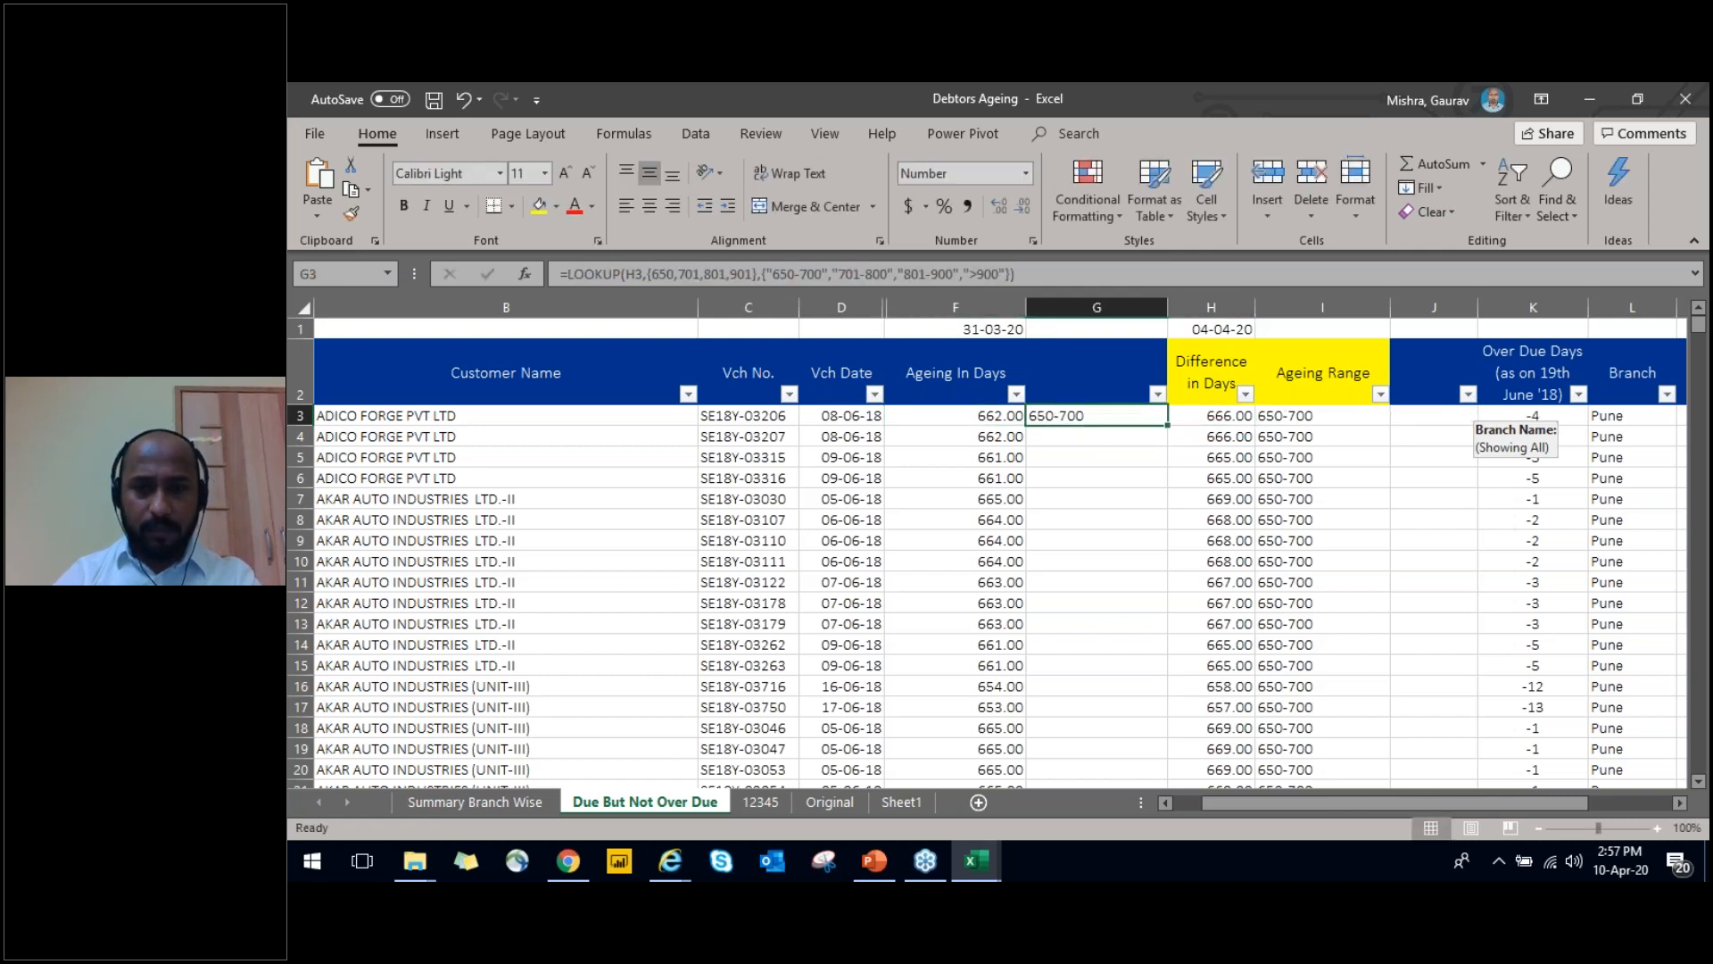
key("Up")
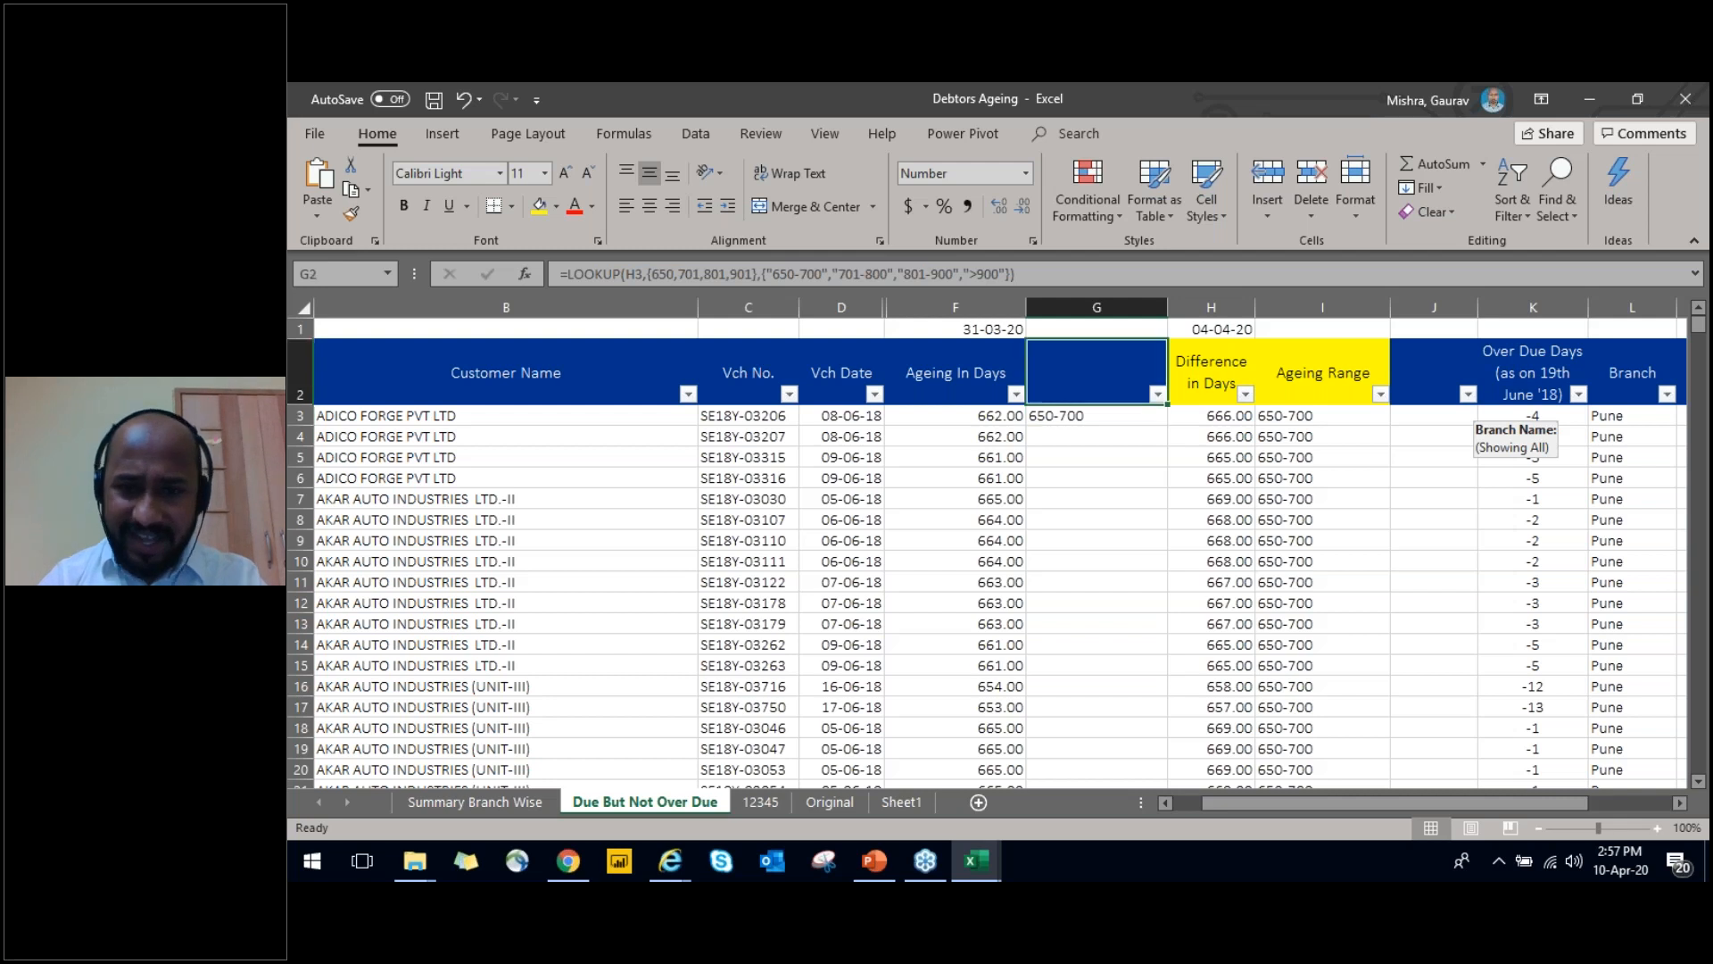
Check the highest day values in the Ageing In Days filter list without applying a filter
key("Left")
key("alt+Down")
key("Down")
key("Down")
key("Down")
key("Down")
key("Down")
key("Down")
key("Down")
key("Down")
key("Down")
key("Down")
key("Down")
key("Down")
key("Down")
key("Down")
key("Down")
key("Down")
key("Down")
key("Down")
key("Down")
key("Down")
key("Down")
key("Down")
key("Down")
key("Down")
key("Down")
key("Down")
key("Down")
key("Down")
key("Down")
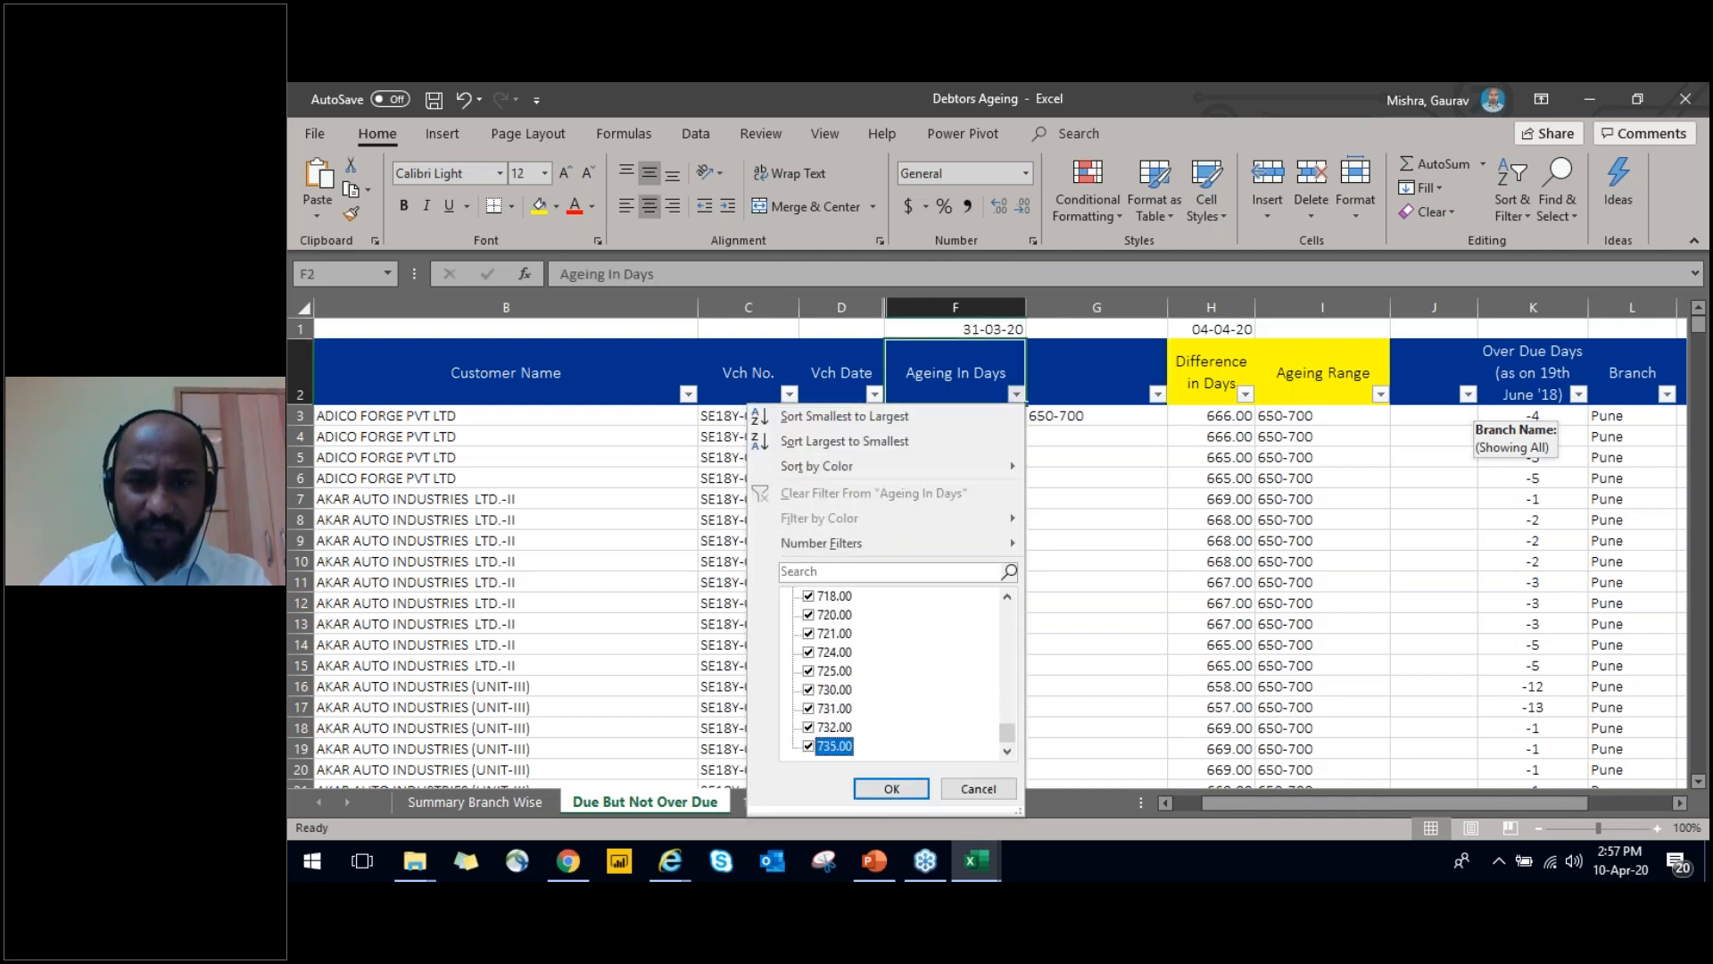
key("Escape")
key("Right")
key("Down")
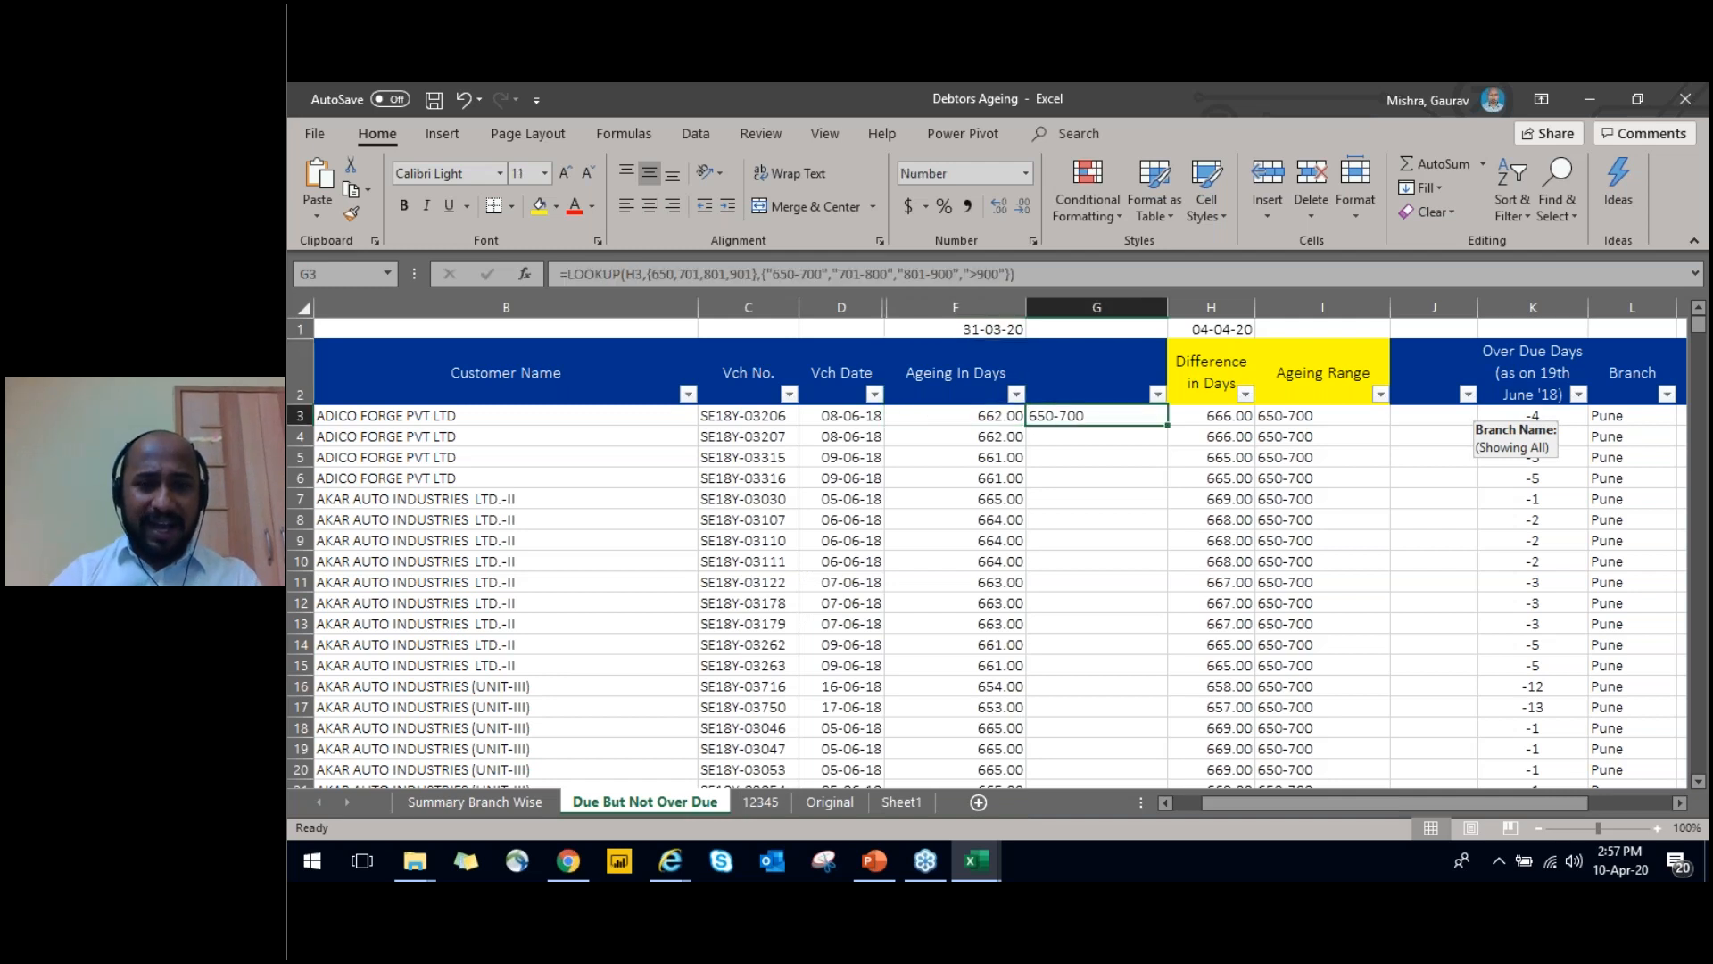
Change the lookup value in G3's LOOKUP formula to F3, the Ageing In Days cell
key("F2")
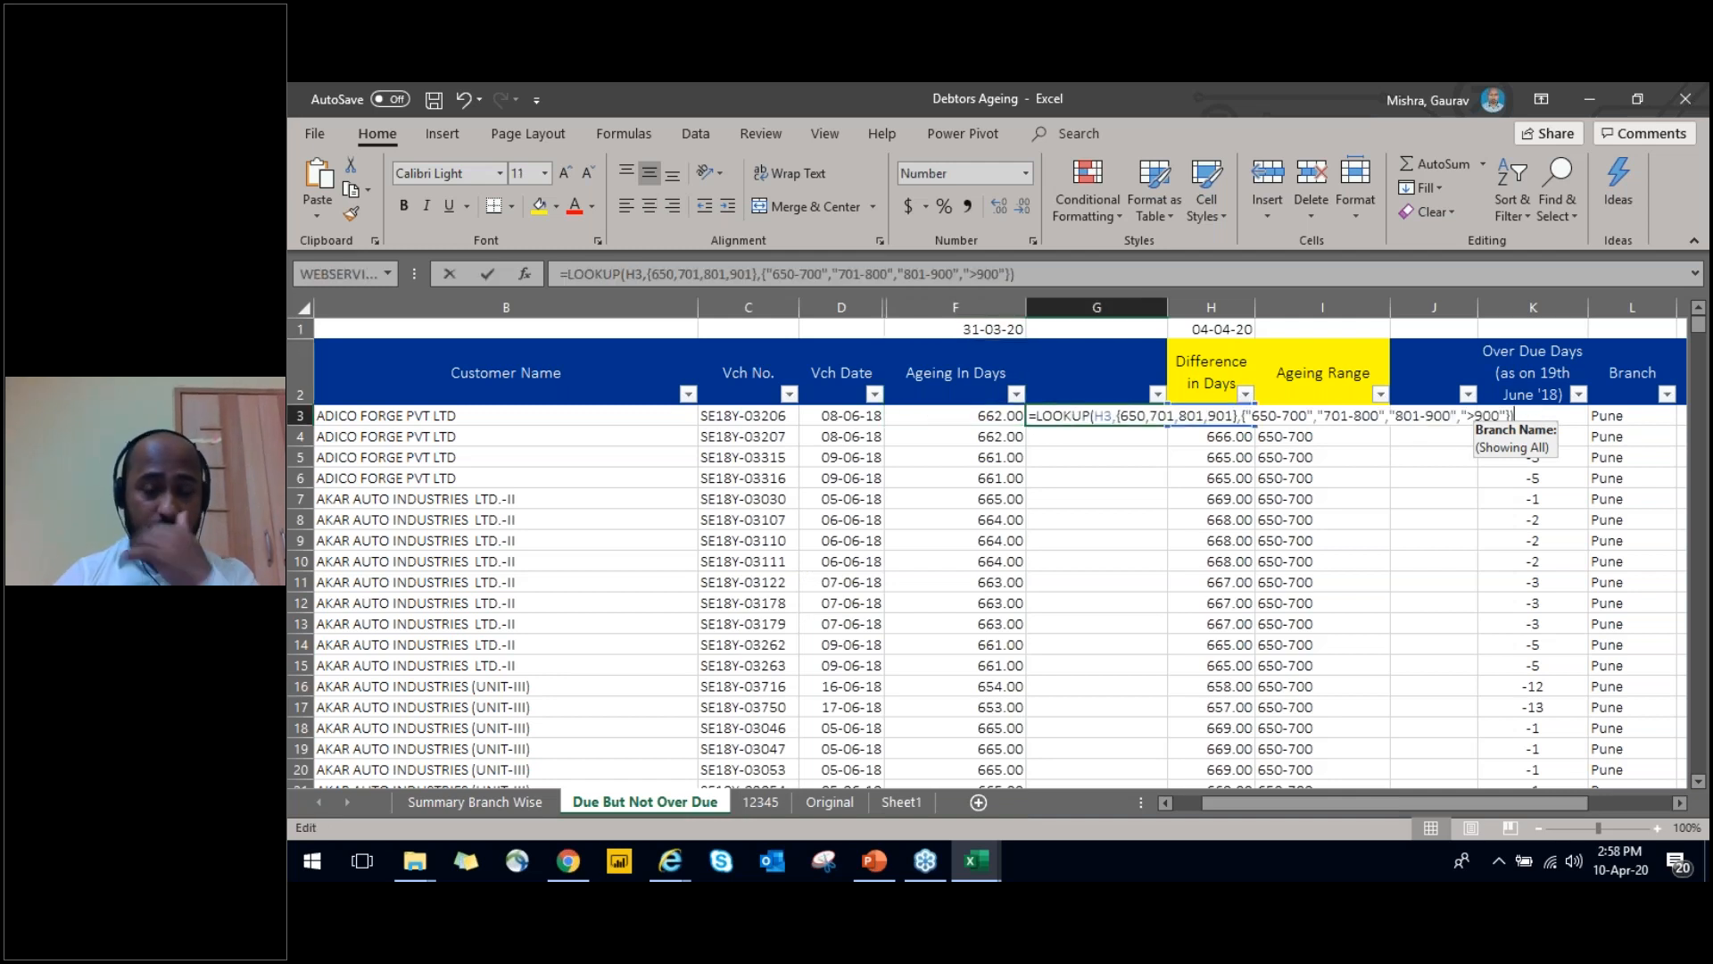
key("Left")
key("Left")
key("Left")
key("Left")
key("Left")
key("Left")
key("Left")
key("Left")
key("Left")
key("Left")
key("Left")
key("Left")
key("Left")
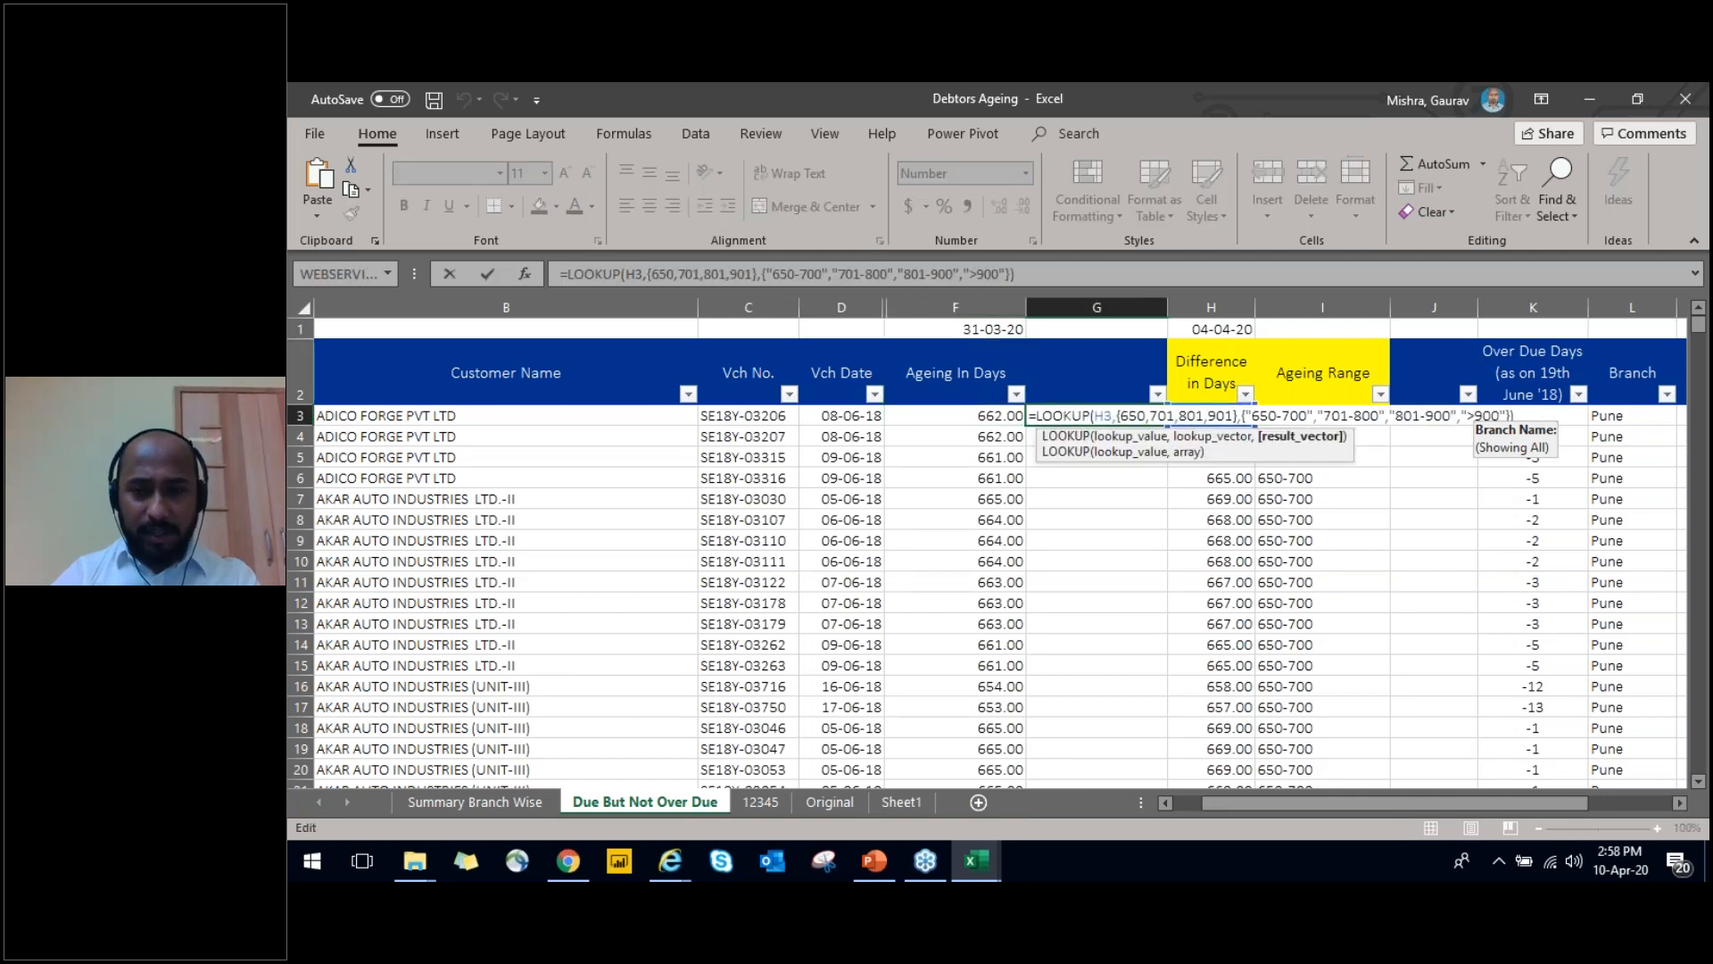
key("Left")
key("Left")
key("Left")
key("Left")
key("Left")
key("Left")
key("Left")
key("Left")
key("Left")
key("Left")
key("Left")
key("Left")
key("Left")
key("Left")
key("Left")
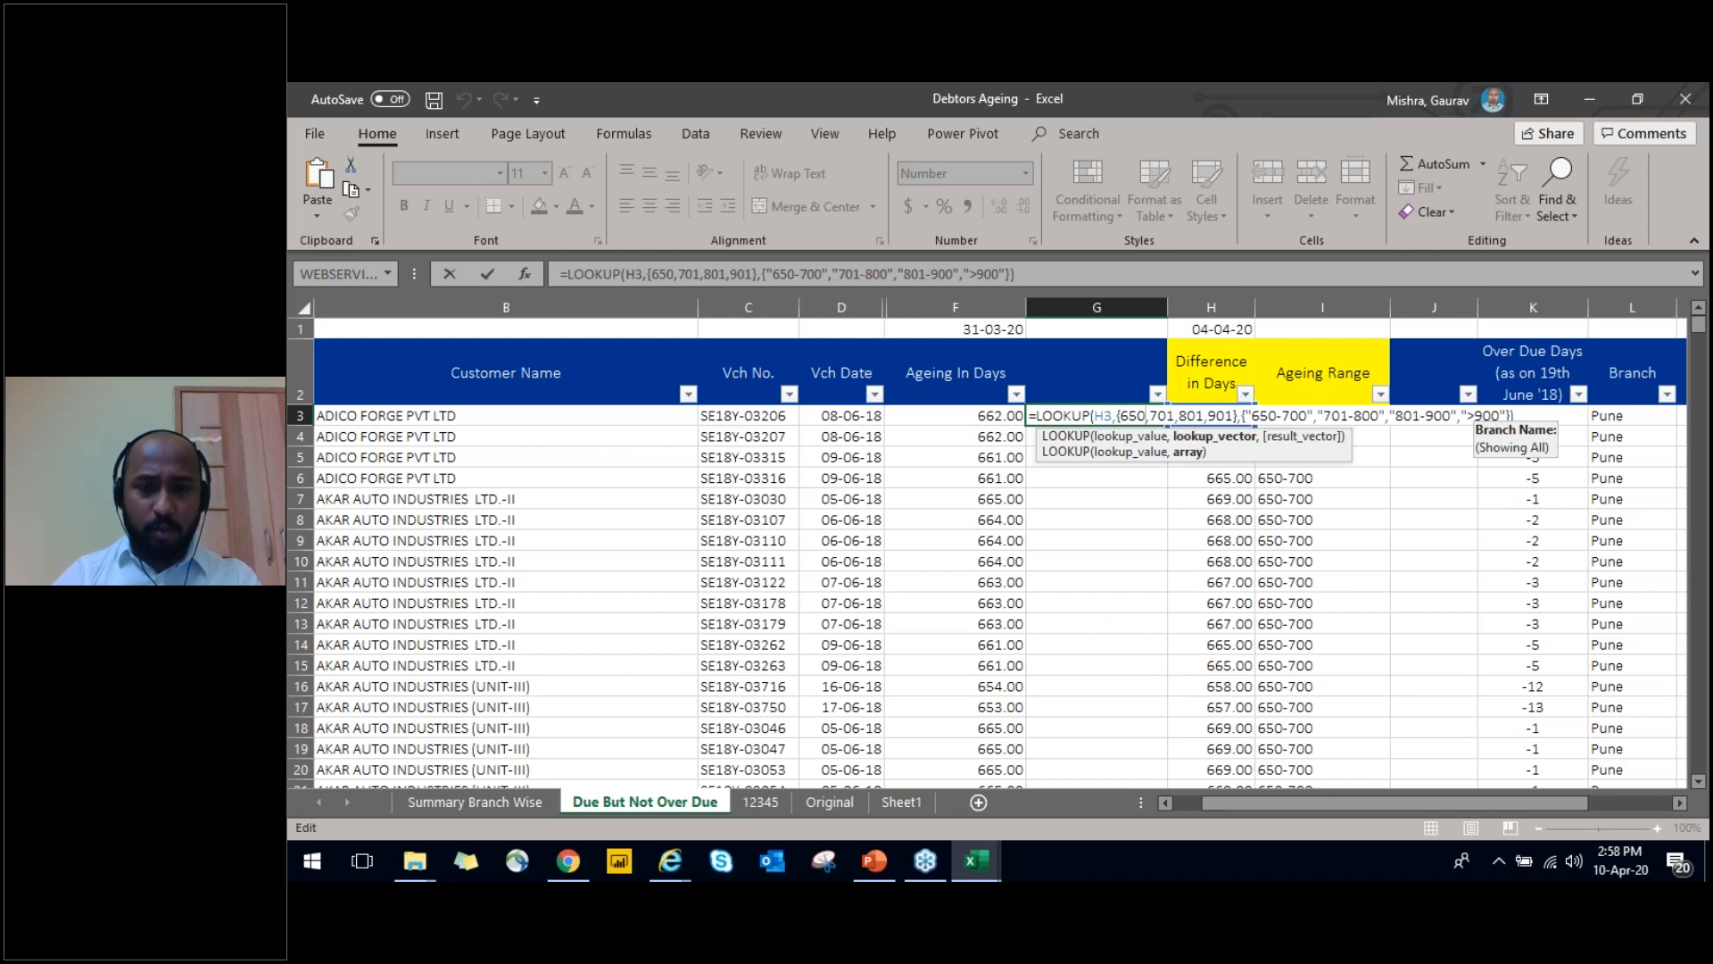
key("Left")
key("Left")
key("Left")
key("Left")
key("Left")
key("Left")
key("Left")
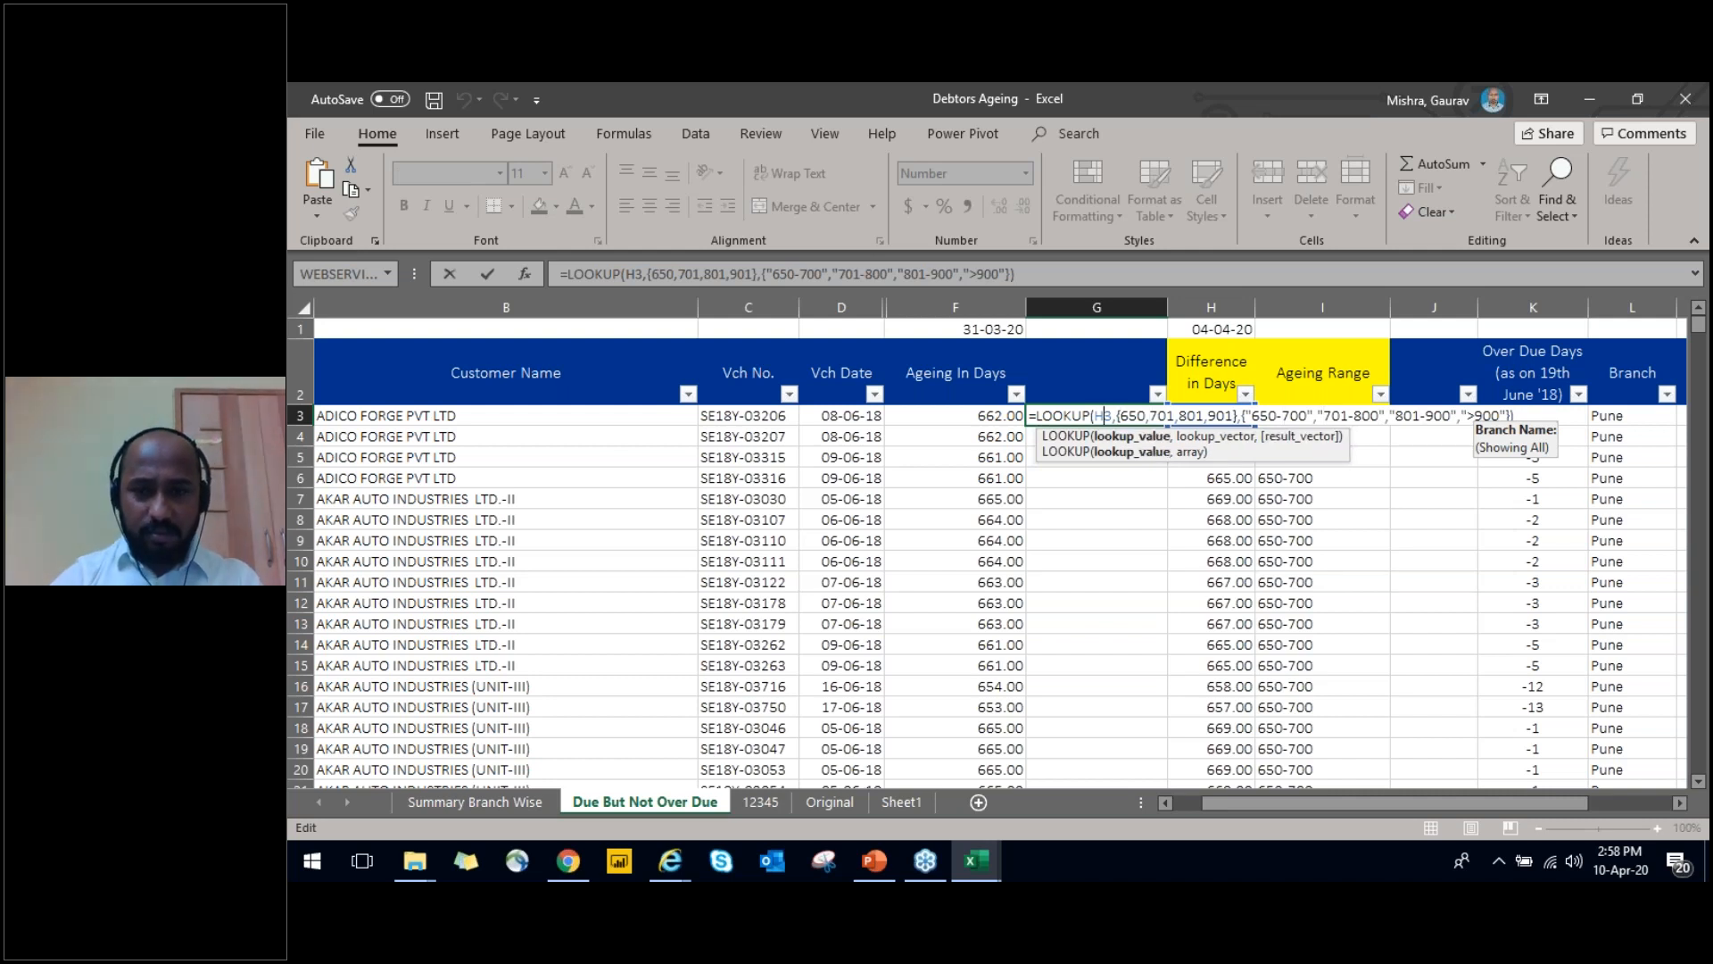
key("Delete")
key("Delete")
type("F3")
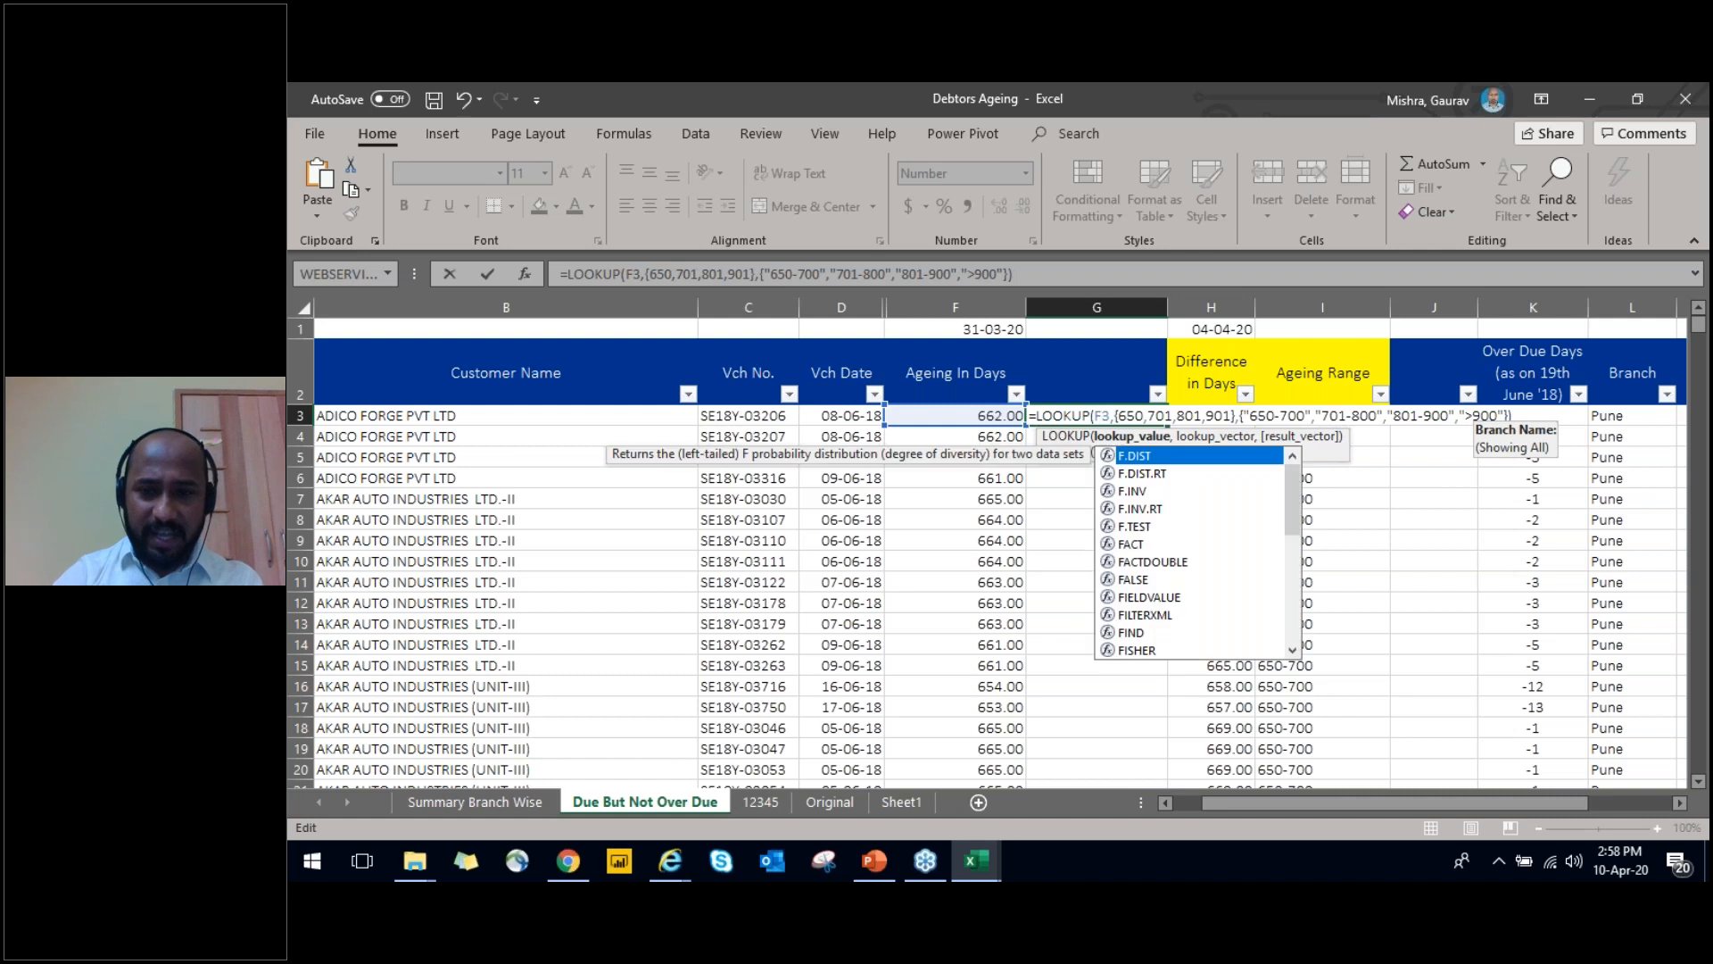
Review the lookup vector and result vector arguments of the LOOKUP formula in G3, and commit the formula
key("Right")
key("Right")
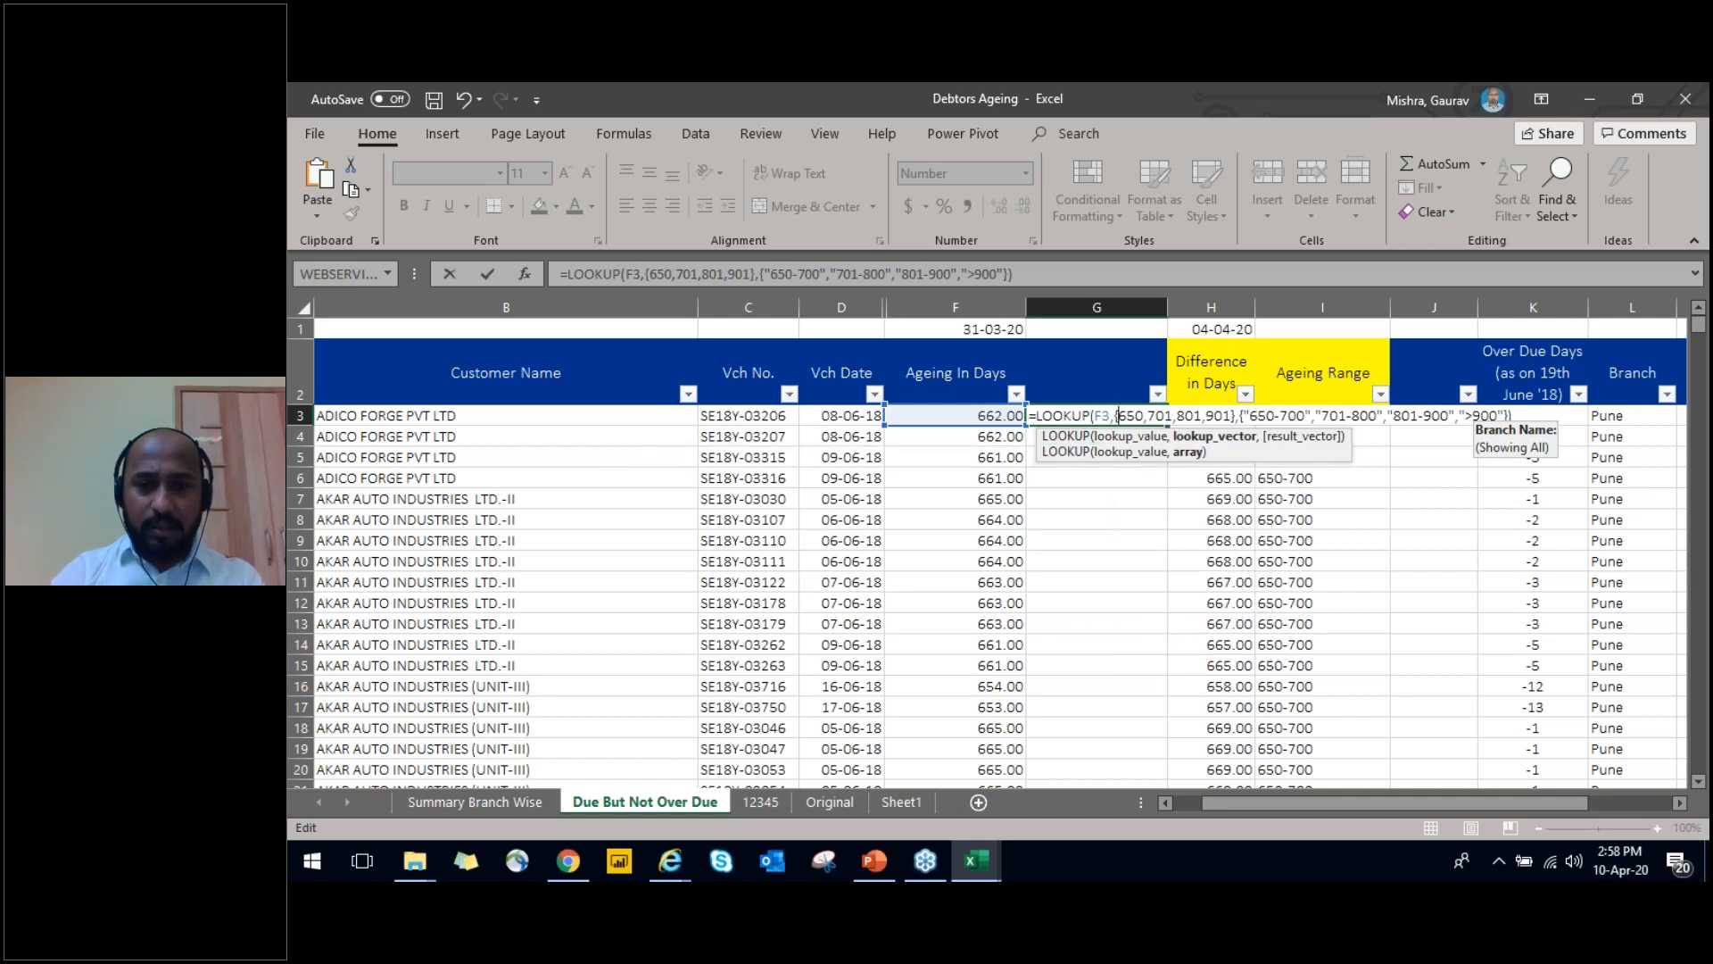
key("Right")
key("Right")
key("Right")
key("Right")
key("Right")
key("Right")
key("Right")
key("Right")
key("Right")
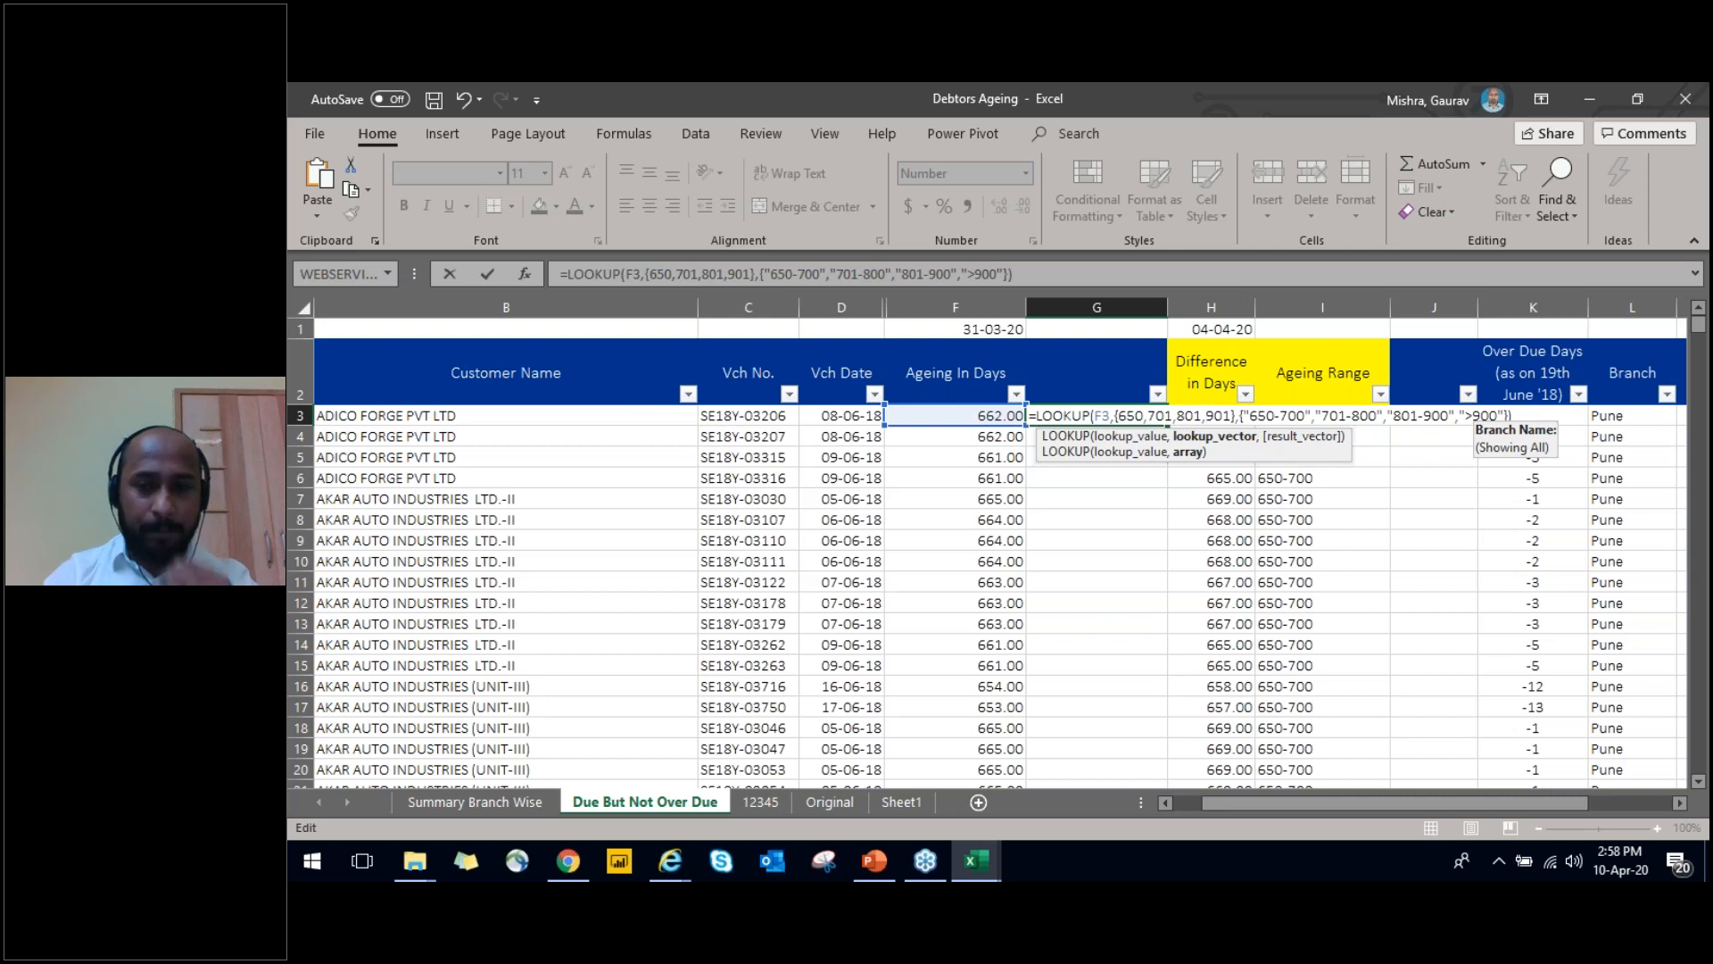
key("Left")
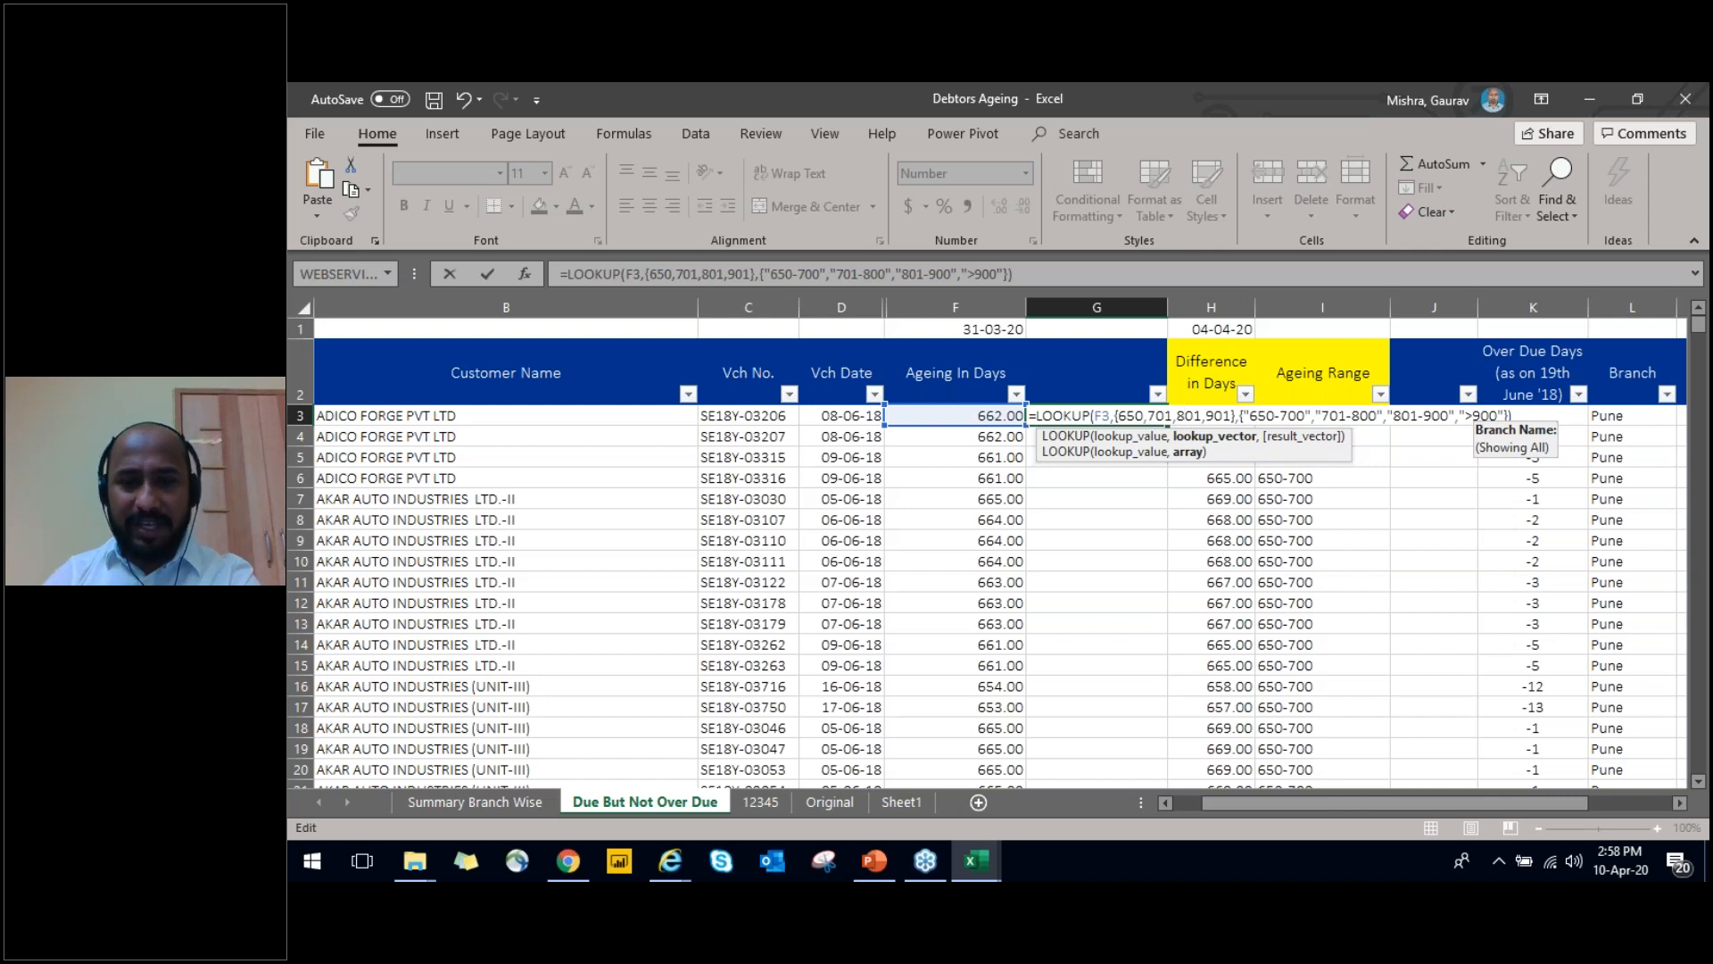
key("Right")
key("Right")
key("Right")
key("Right")
key("Right")
key("Right")
key("Right")
key("Right")
key("Right")
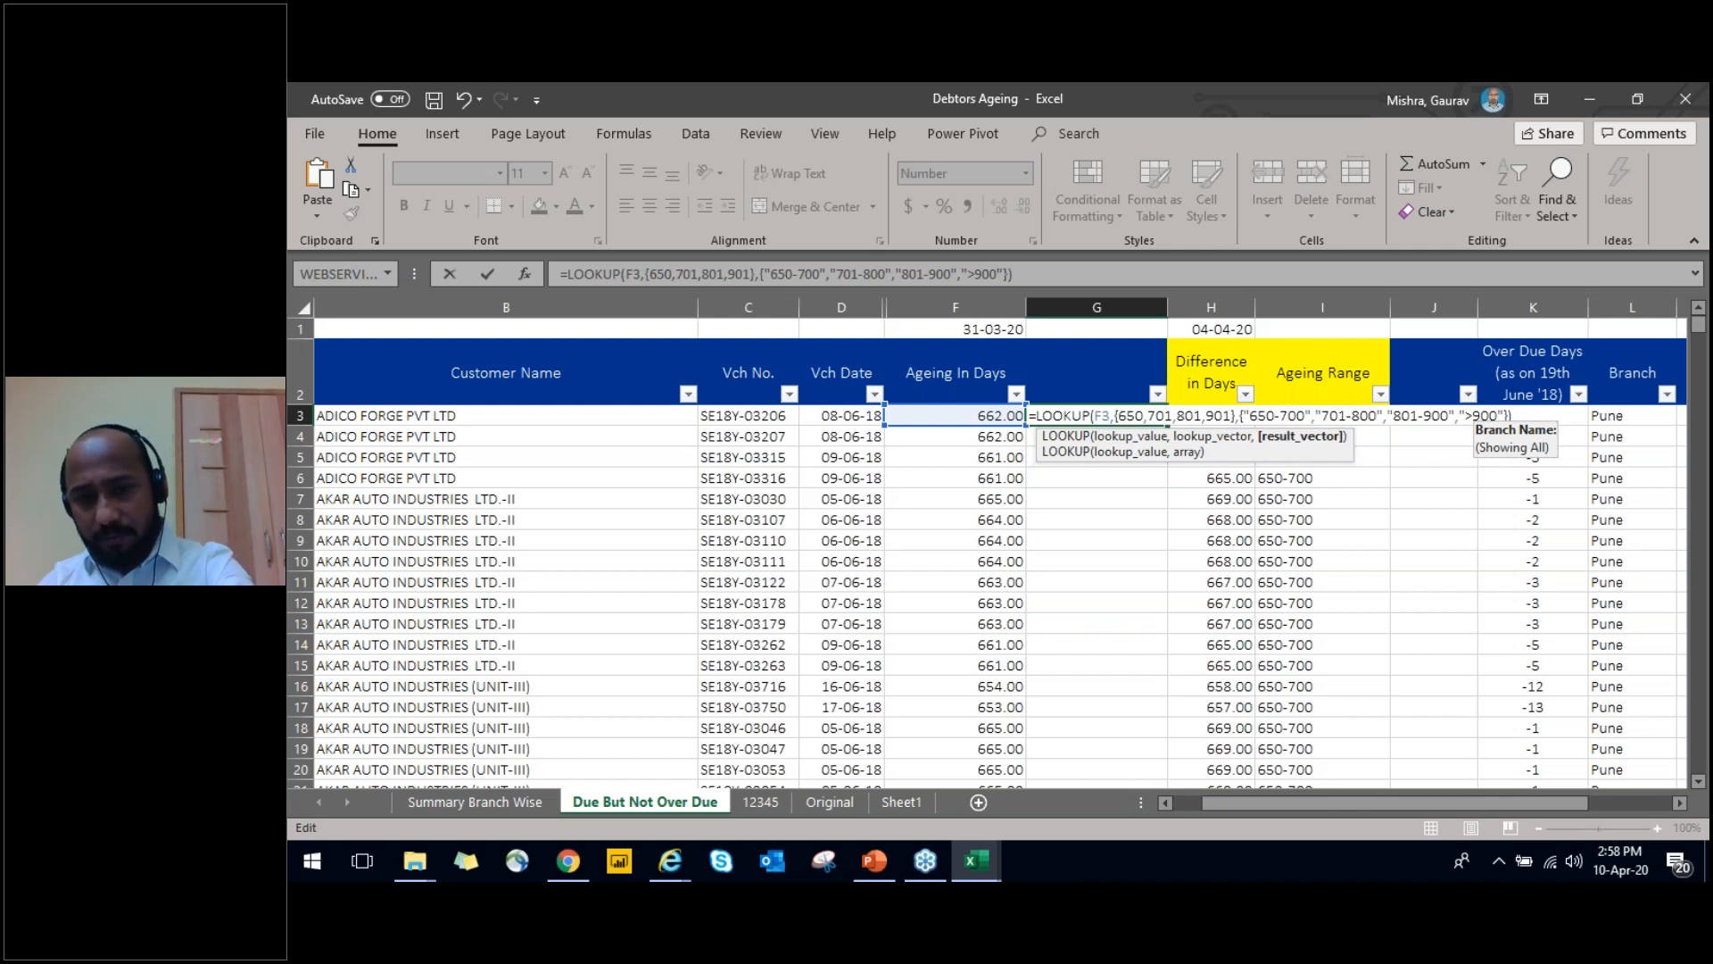
key("shift+Left")
key("shift+Left")
key("shift+Left")
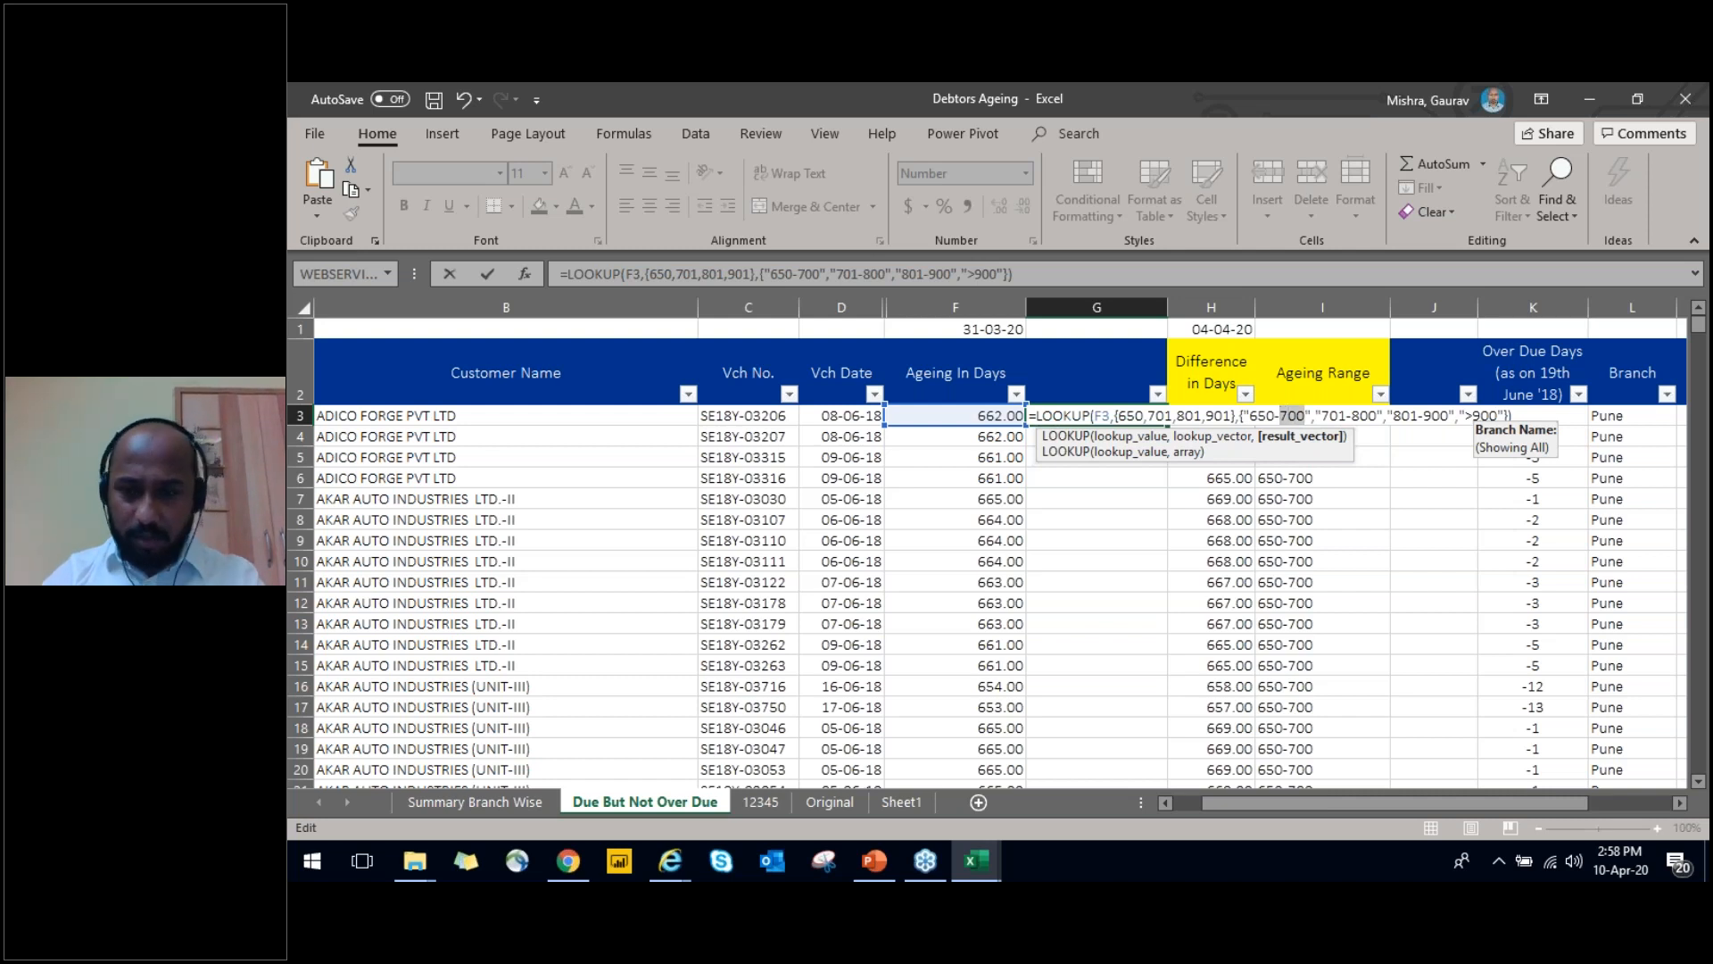
key("Right")
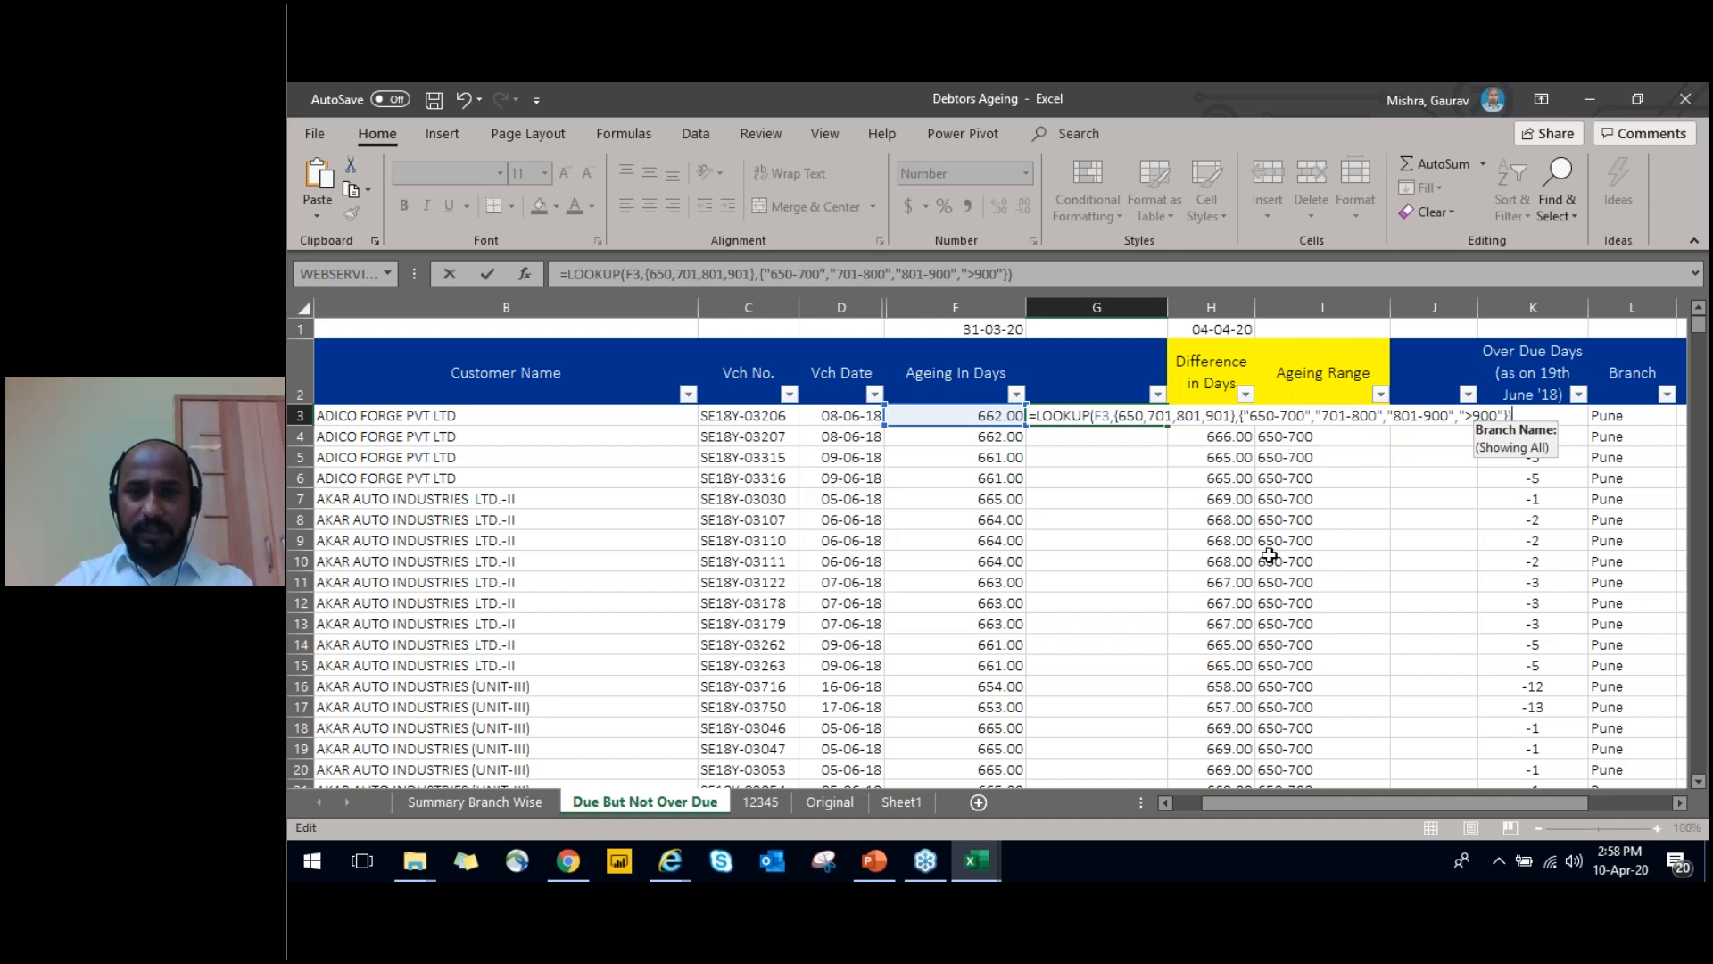
key("ctrl+Return")
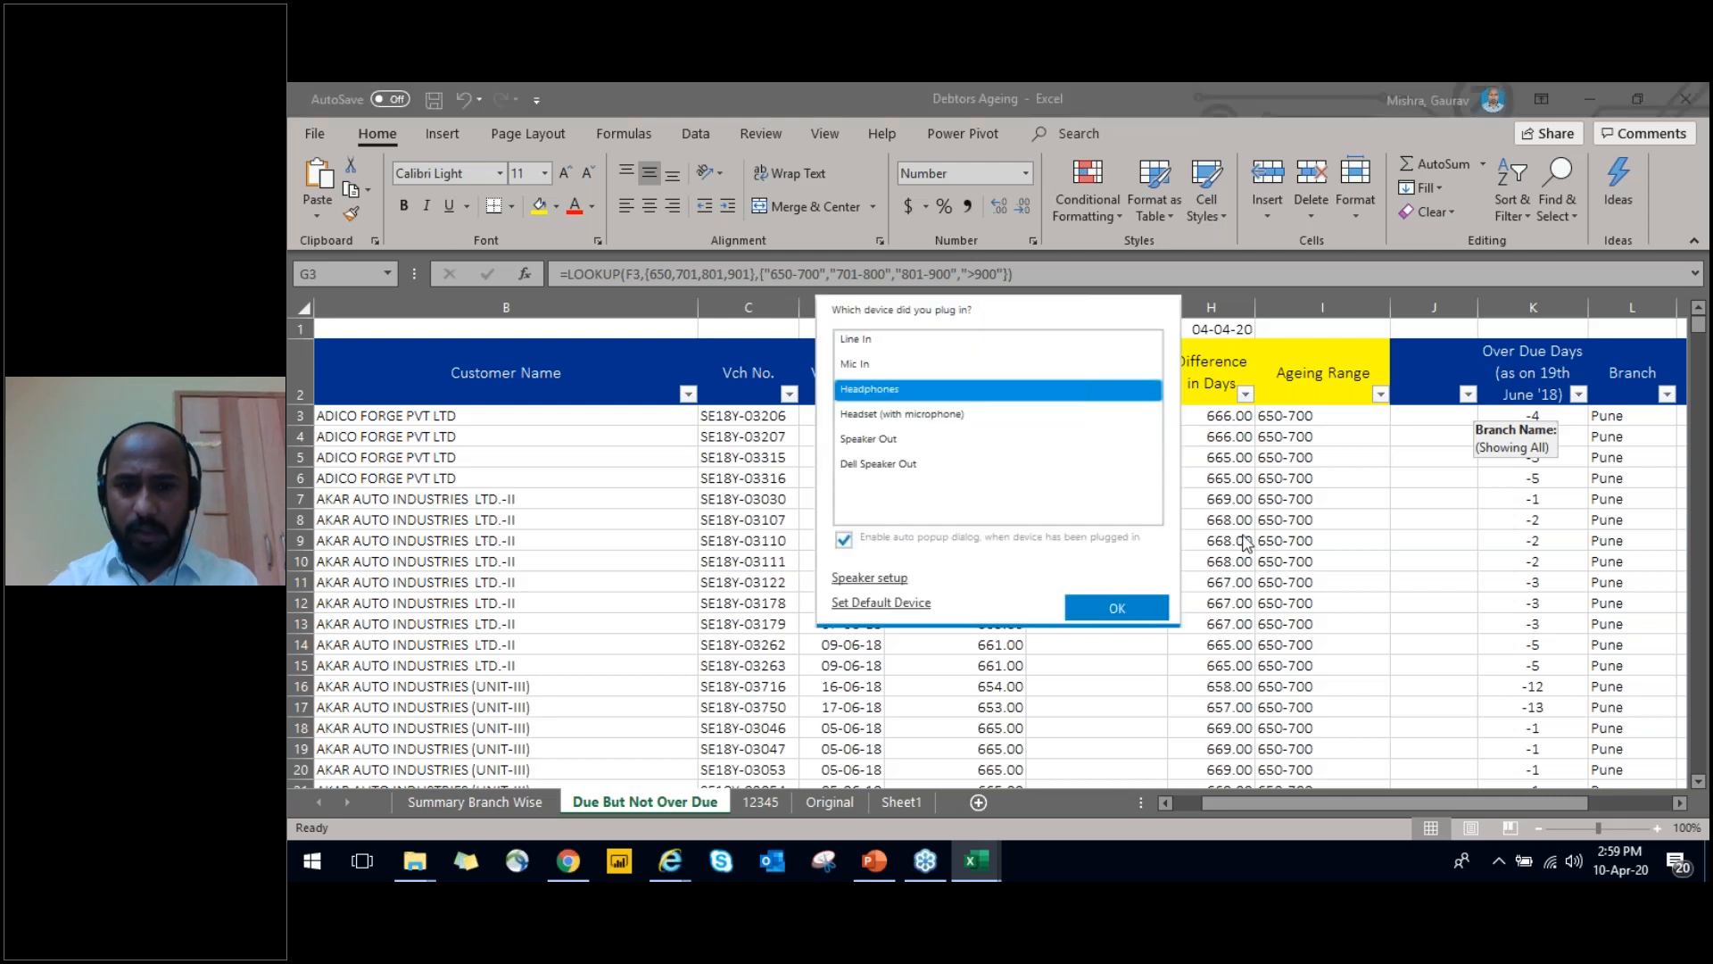
Accept Headphones as the plugged-in audio device and reselect cell G3
left_click(1121, 612)
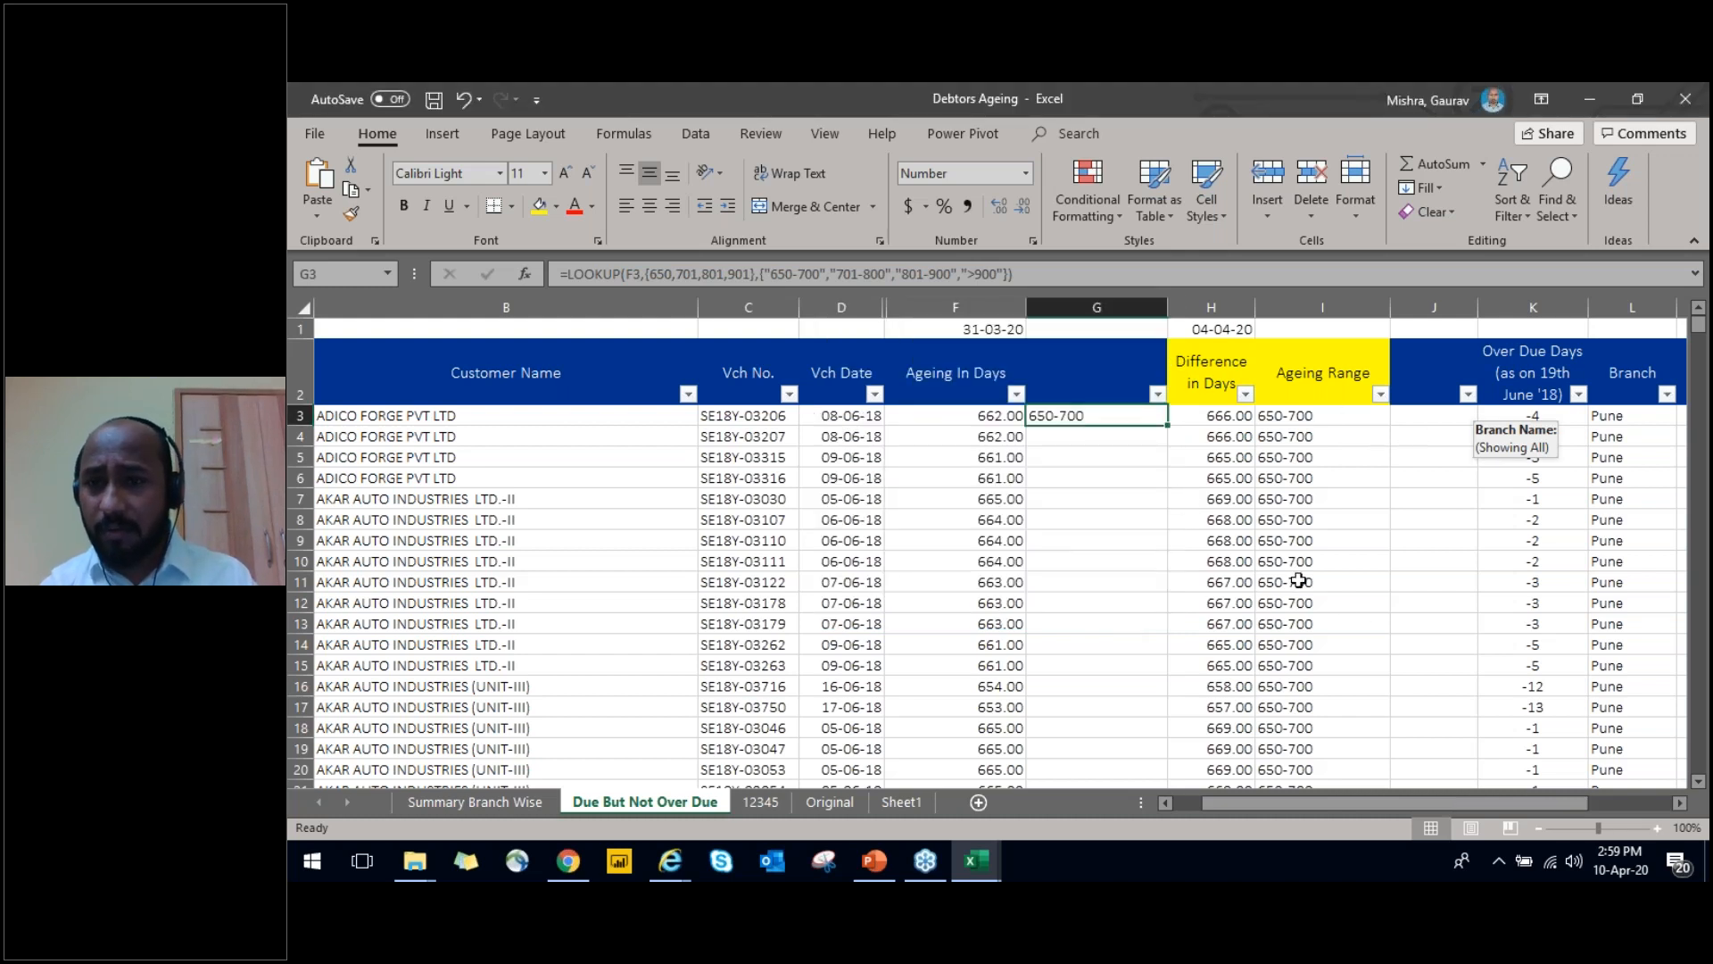
left_click(1120, 440)
left_click(1089, 418)
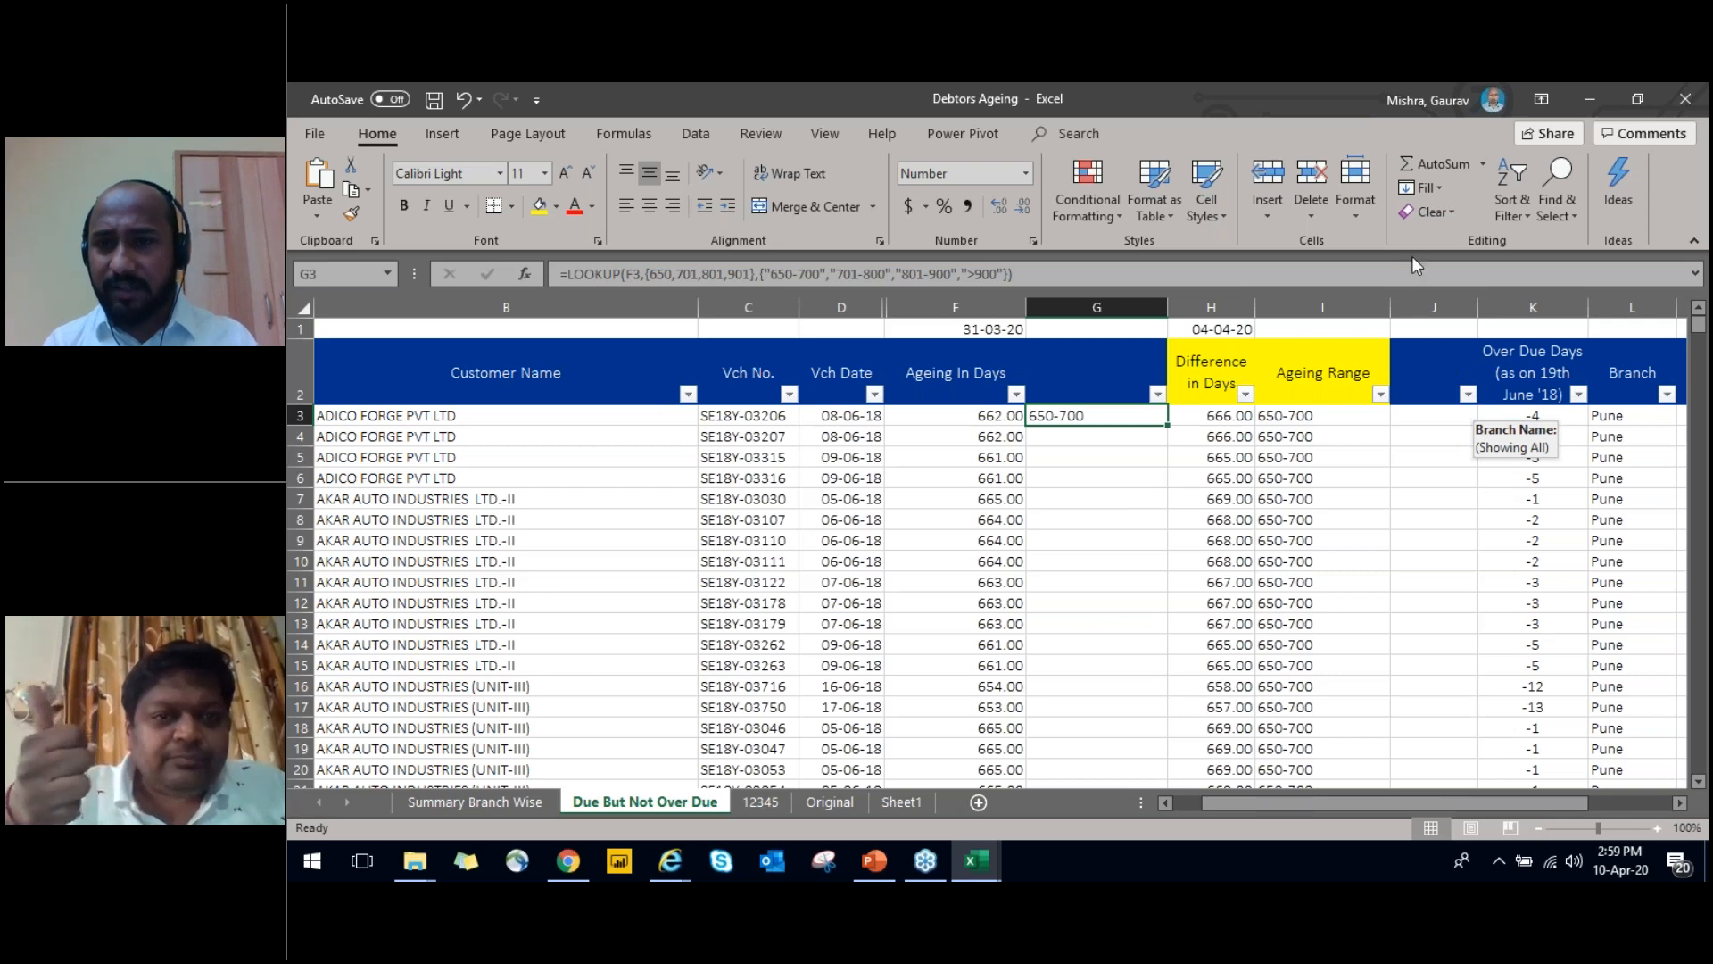
left_click(1402, 175)
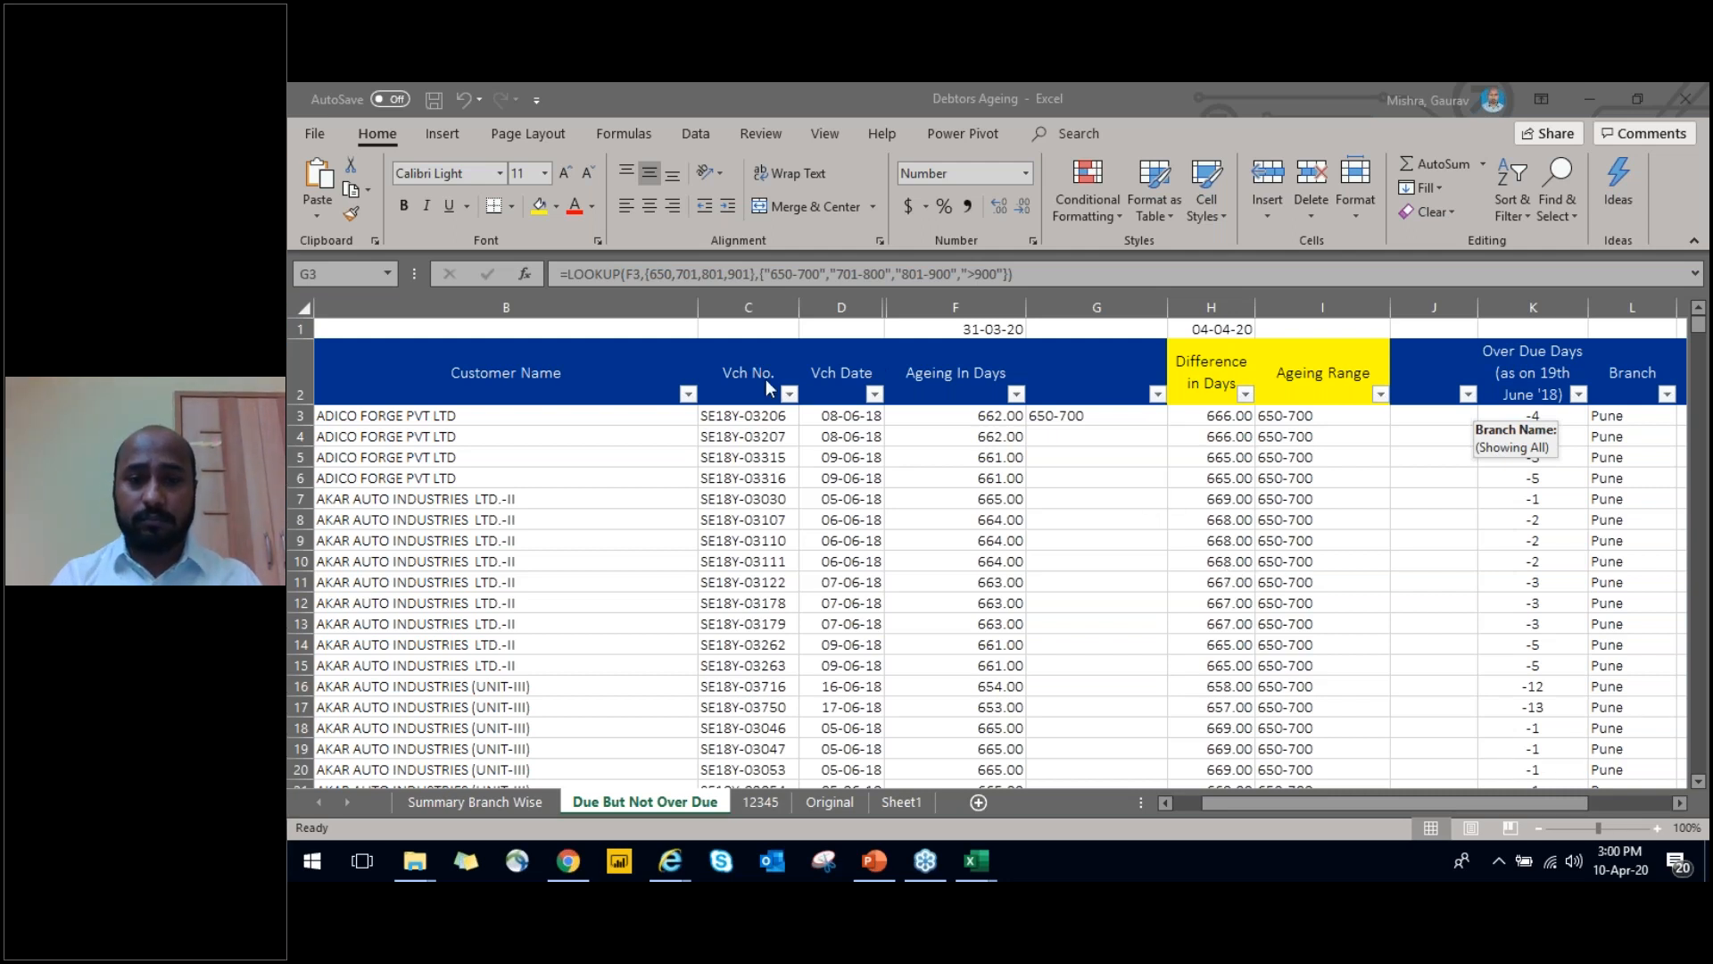
left_click(915, 357)
key("Up")
key("Down")
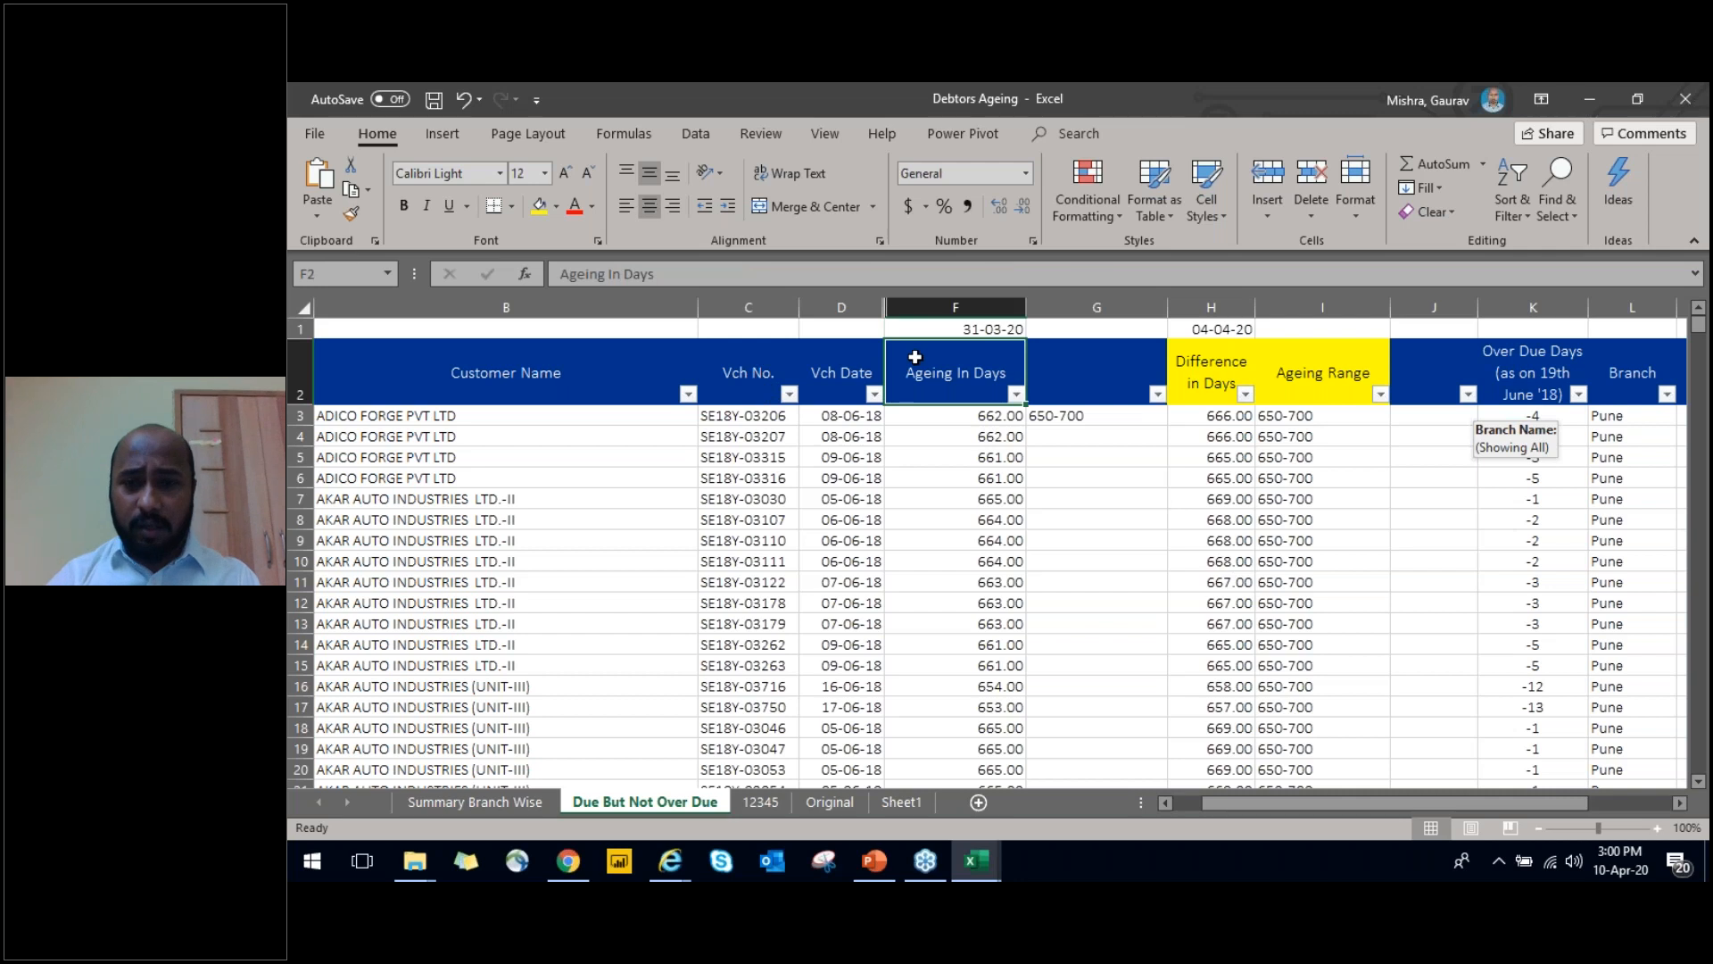
key("Right")
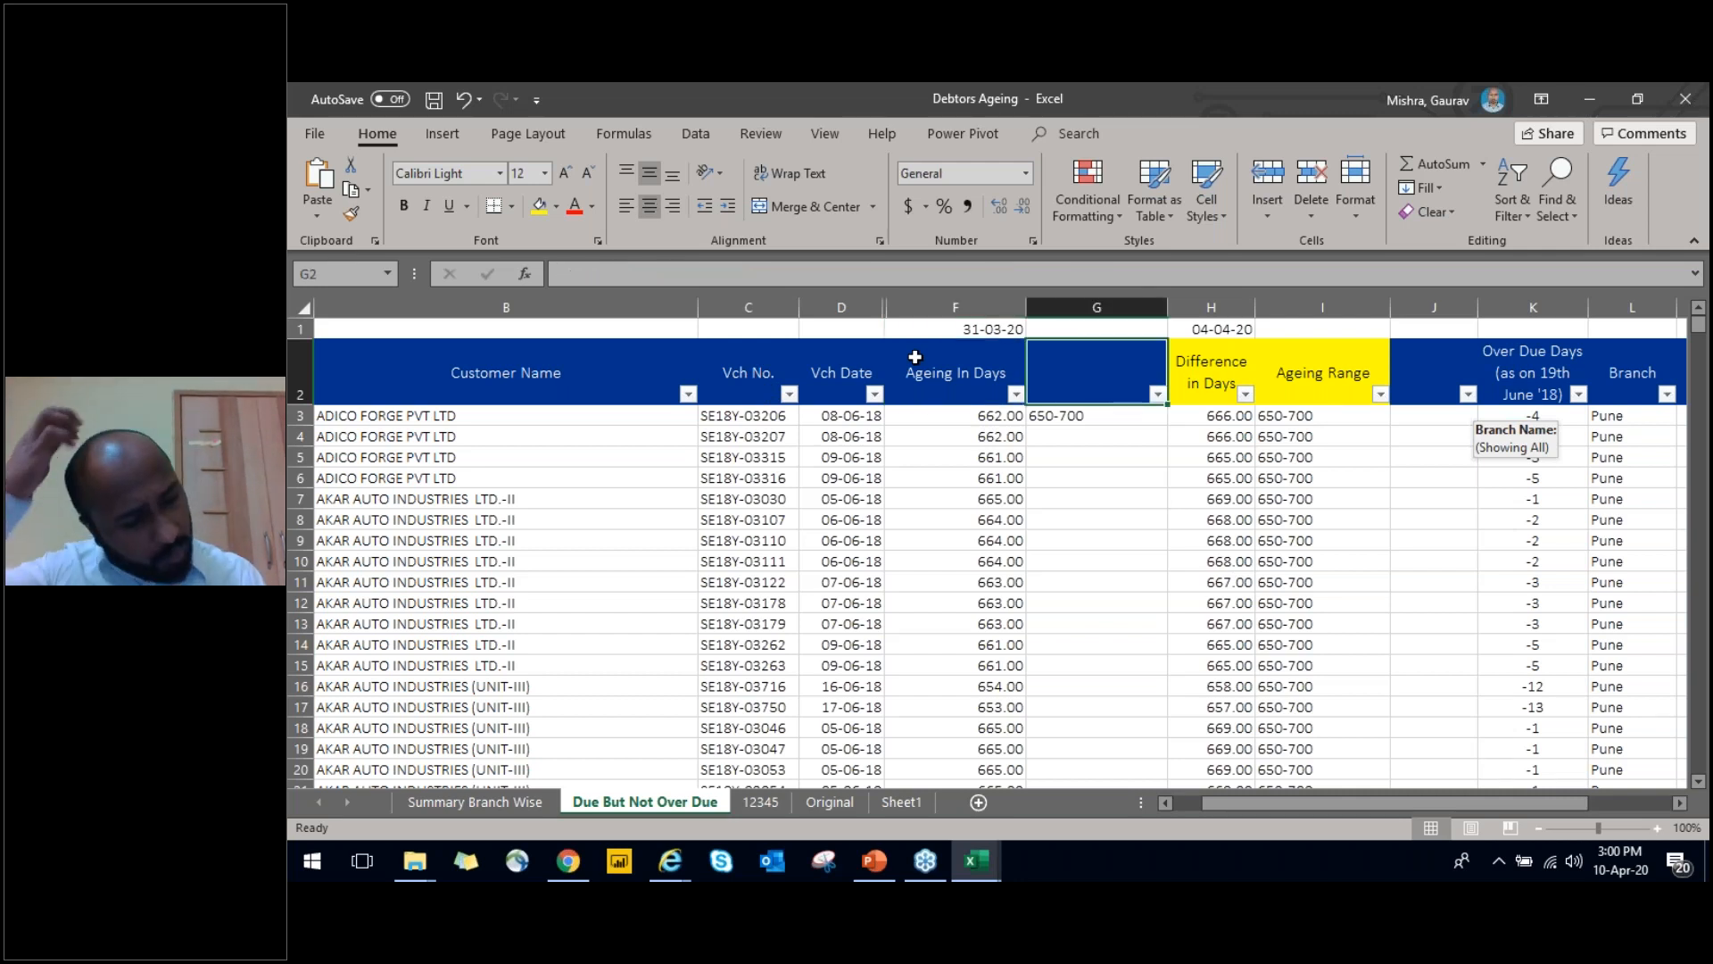
key("shift+Left")
key("Left")
key("Right")
key("Left")
key("Right")
key("Left")
key("shift+Right")
key("Right")
key("Left")
key("shift+Right")
key("Right")
key("Left")
key("shift+Right")
key("Right")
key("Down")
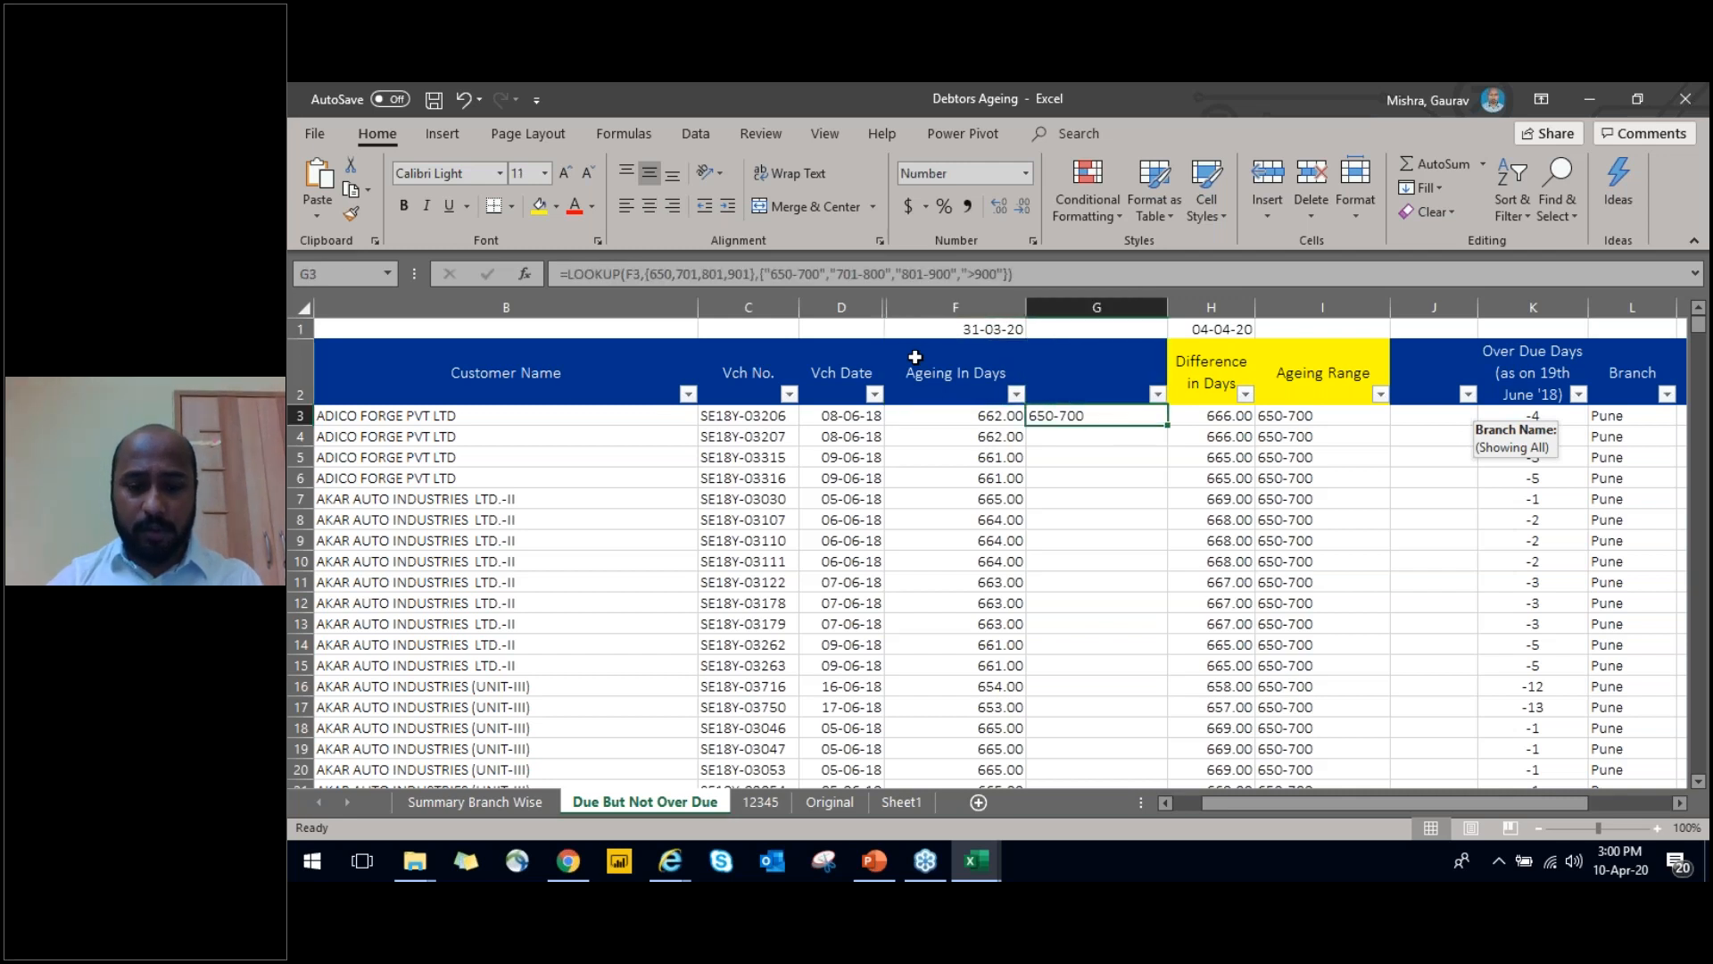
key("F2")
key("Escape")
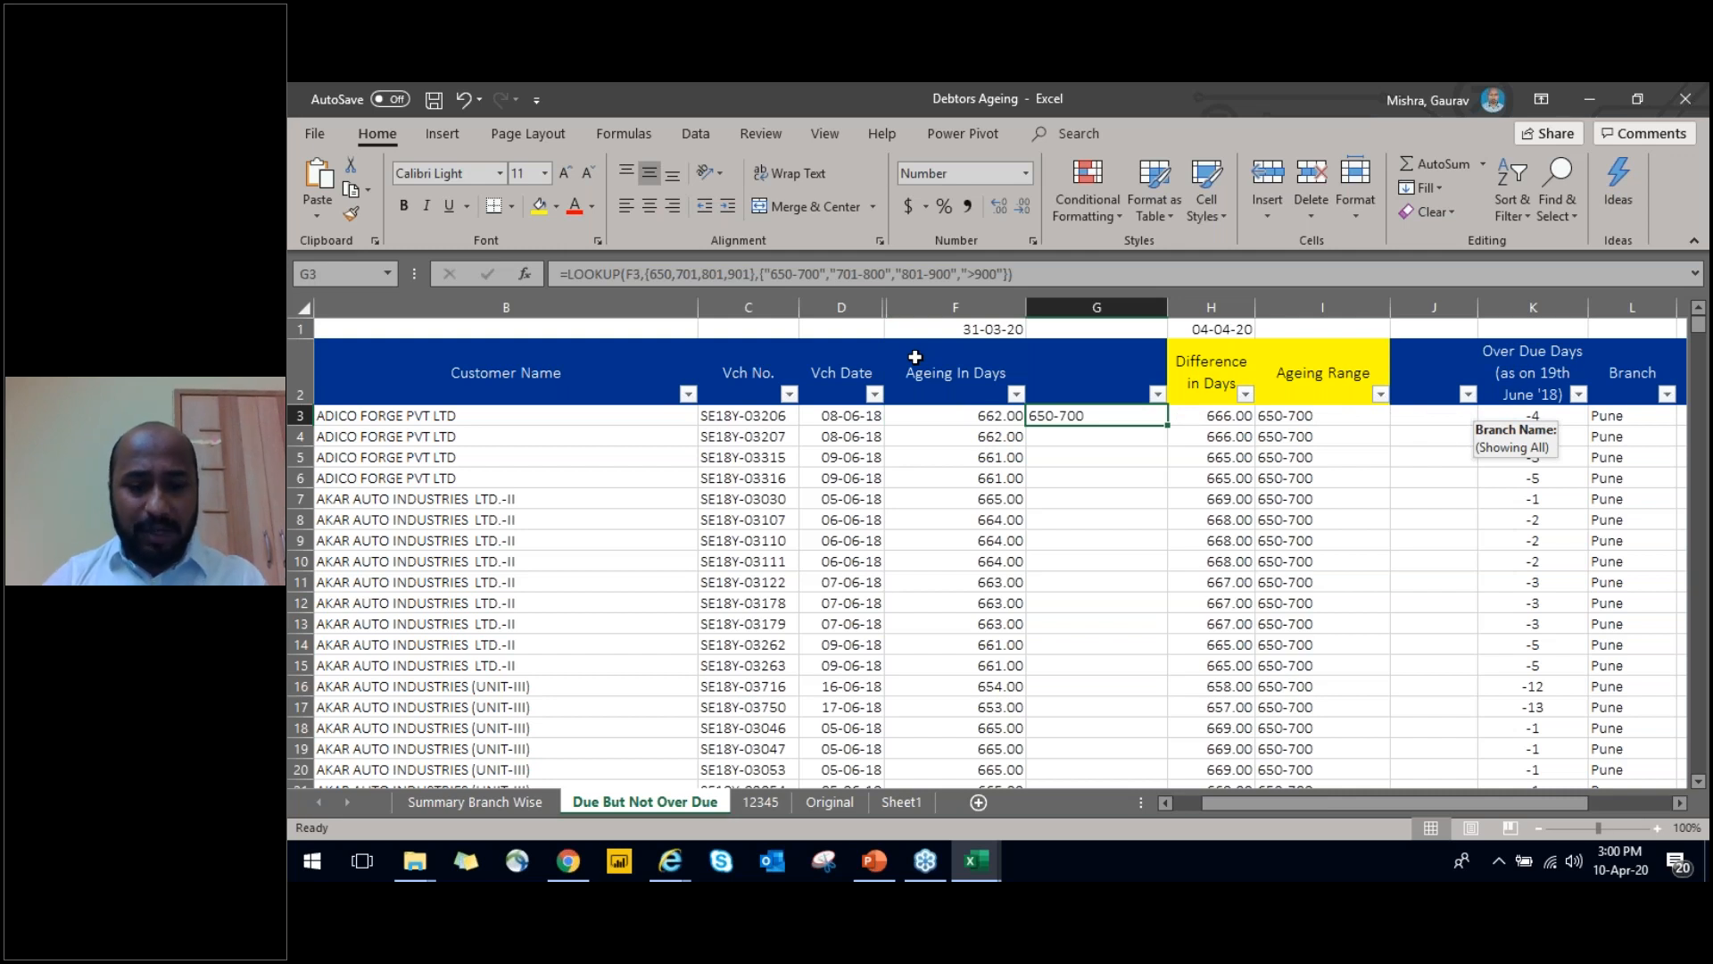
Copy the LOOKUP formula in G3 down column G through the last customer row, and return to G3
key("F2")
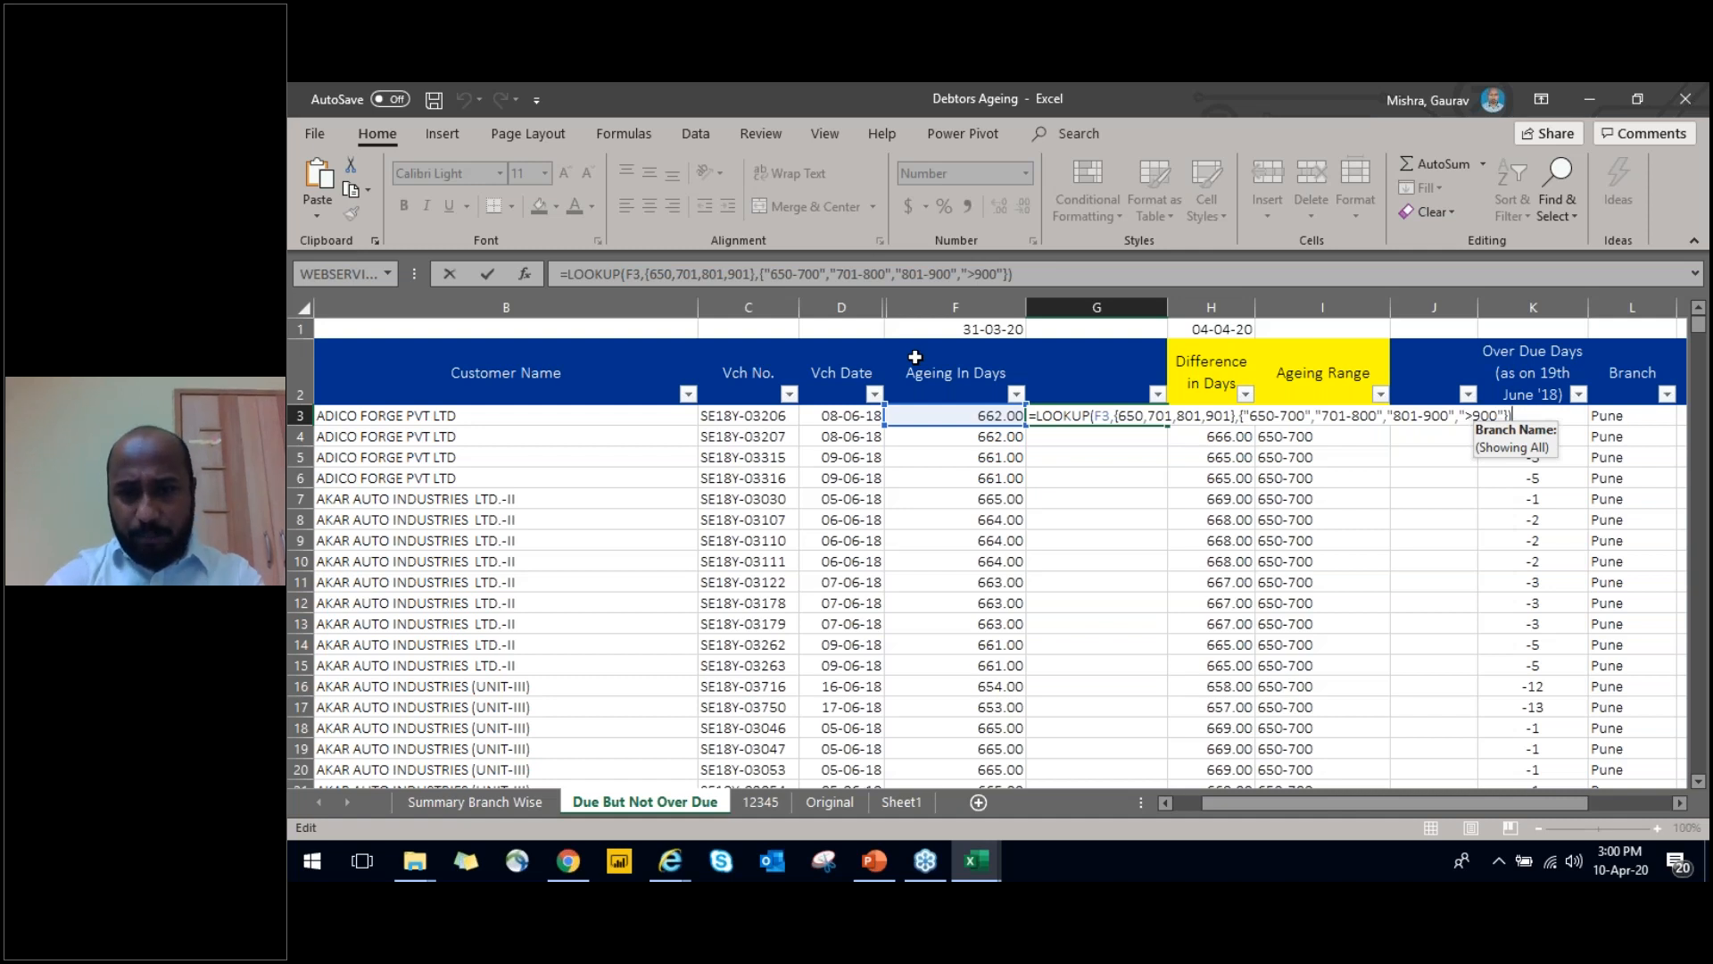
key("Return")
key("Up")
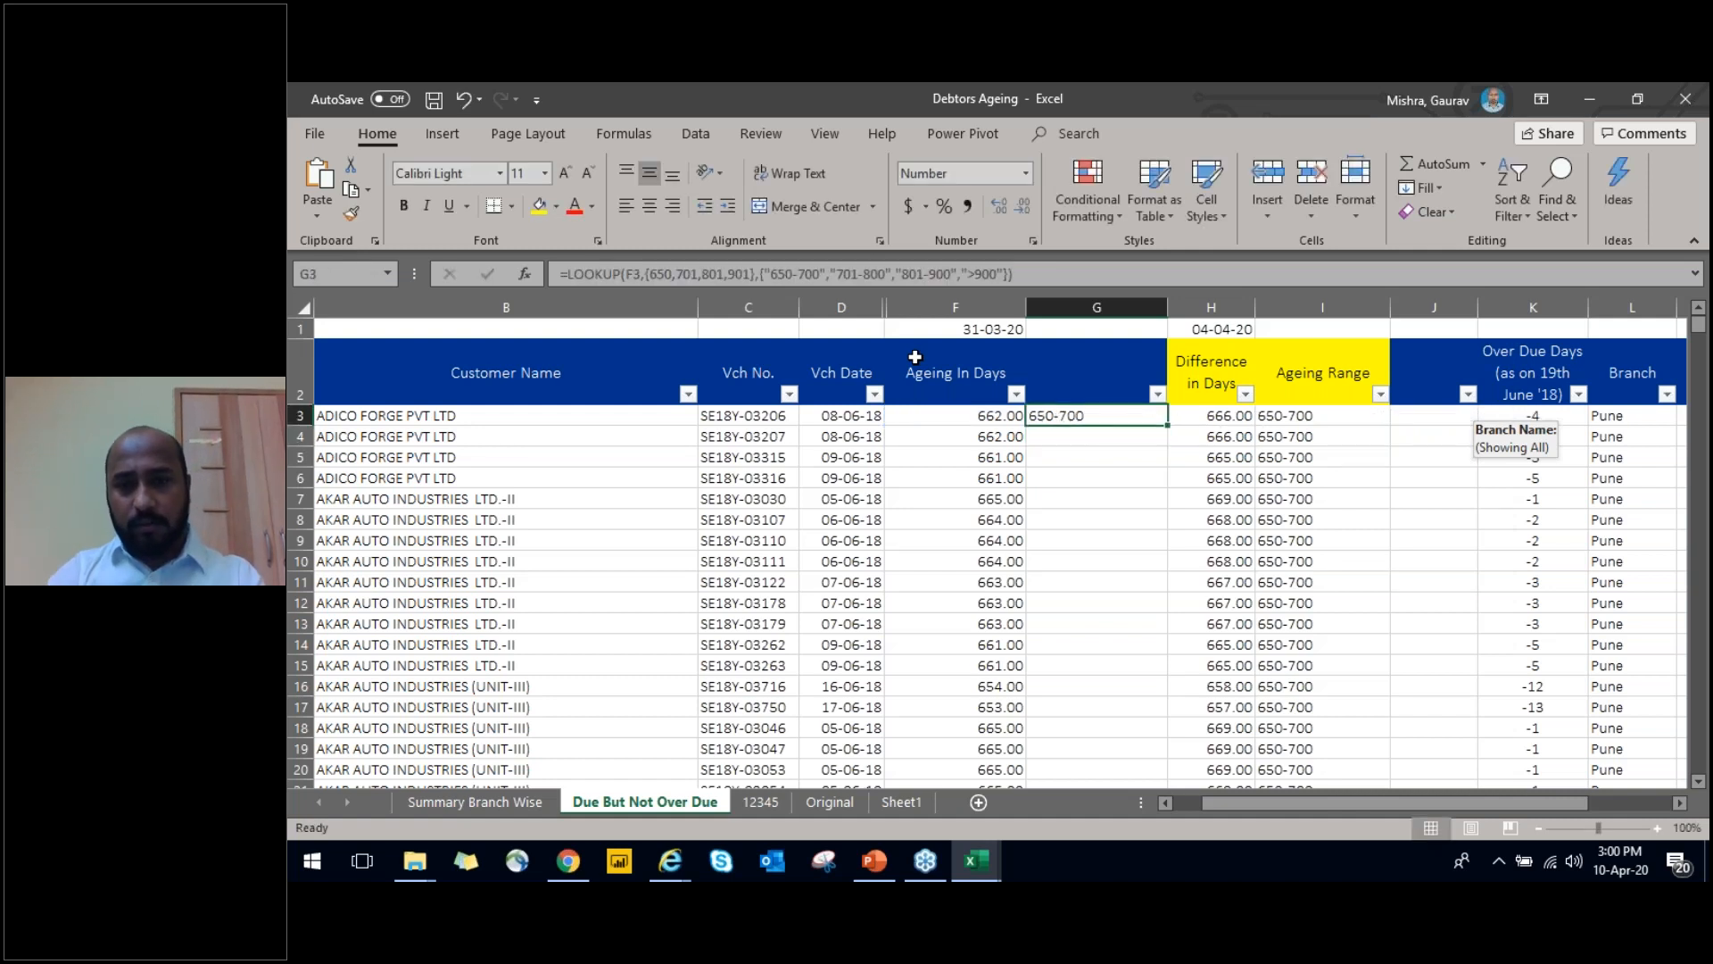
key("ctrl+c")
key("Left")
key("Down")
key("ctrl+Down")
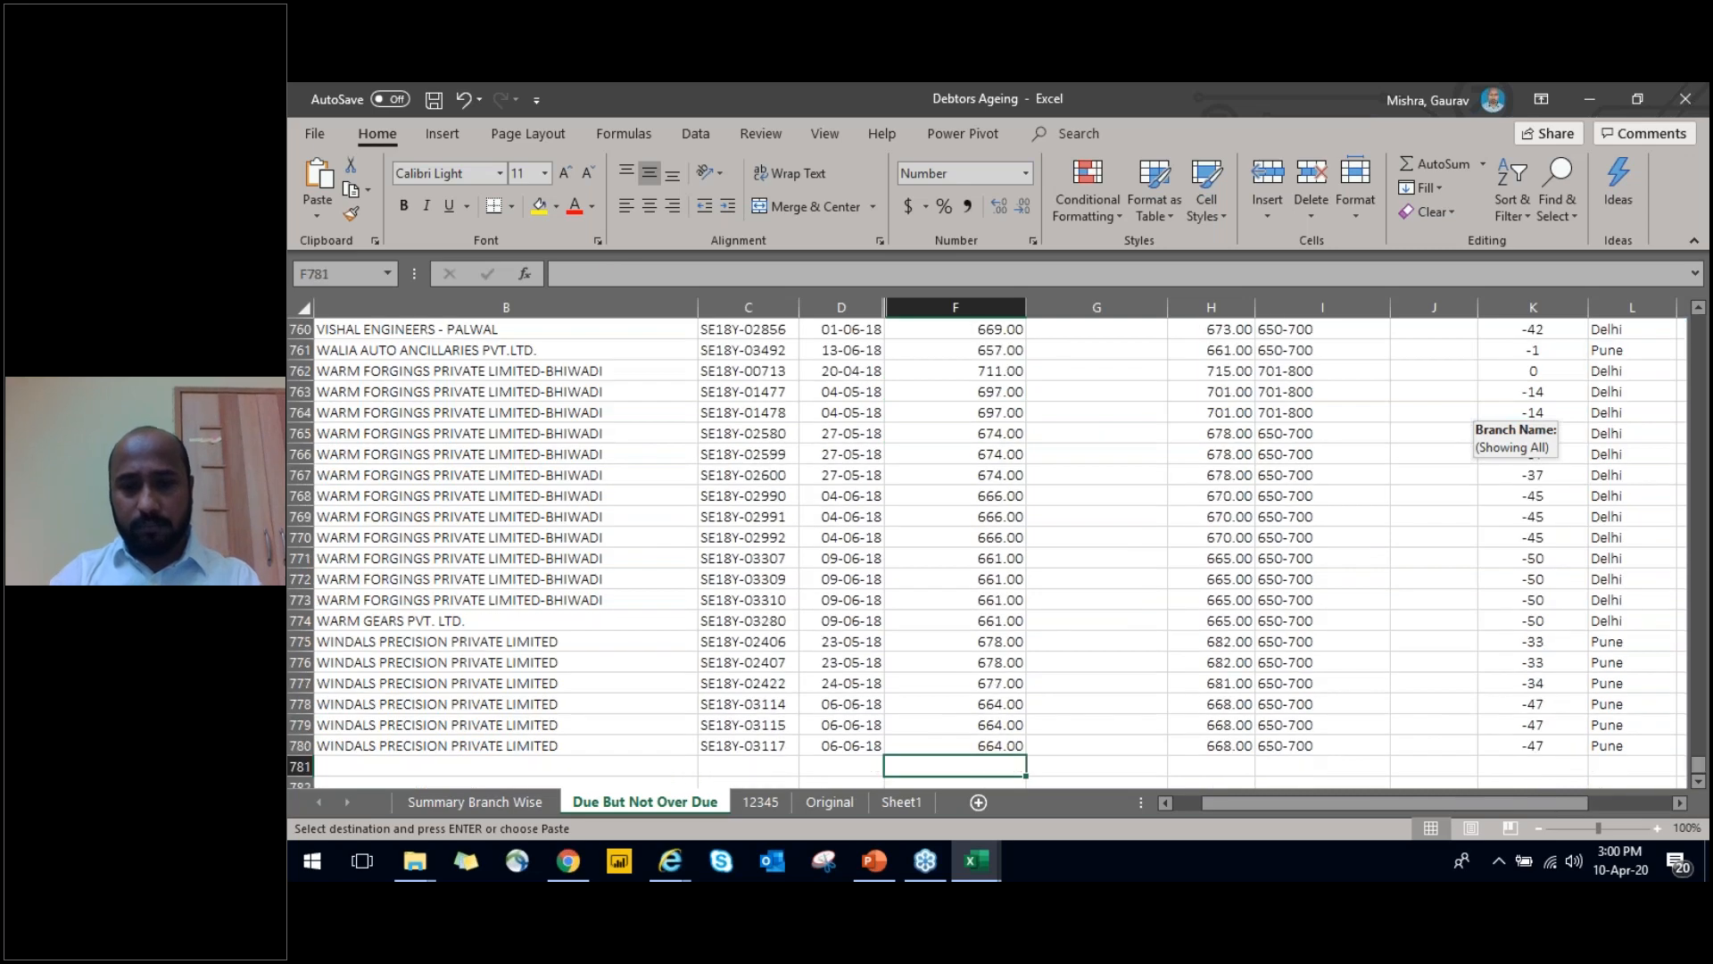
key("Right")
key("ctrl+shift+Up")
key("Return")
key("ctrl+Up")
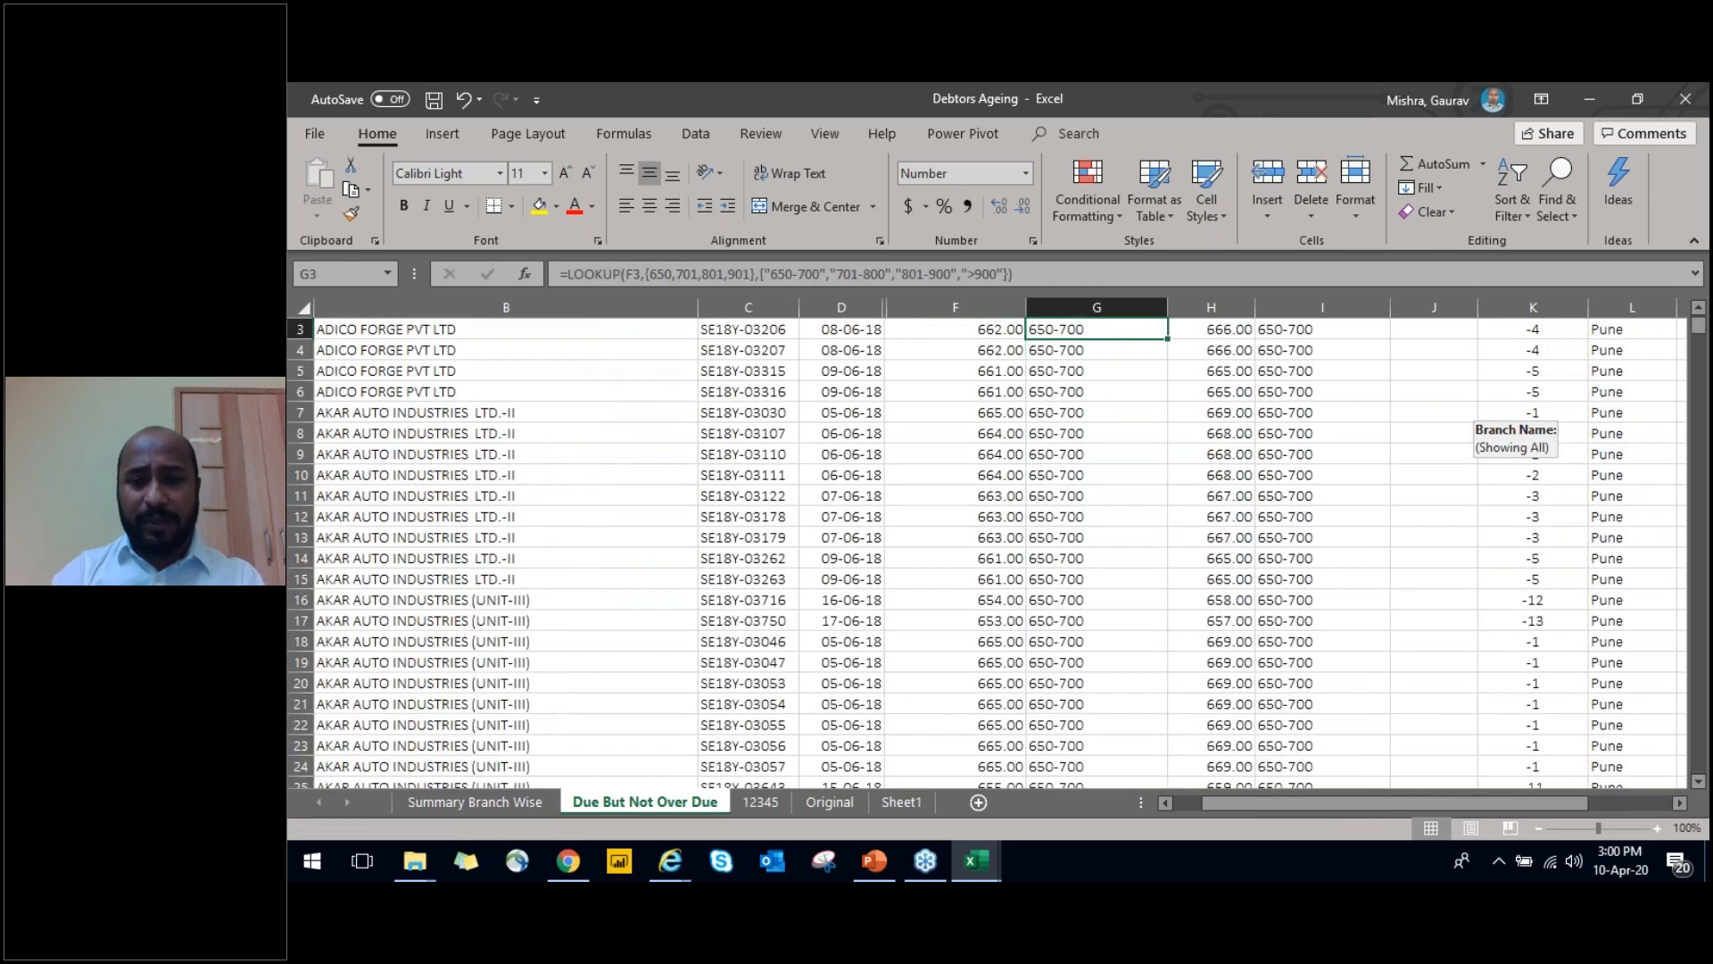
Examine the filter values available in column G and in the Ageing In Days column
key("Up")
key("alt+Down")
key("Escape")
key("alt+Down")
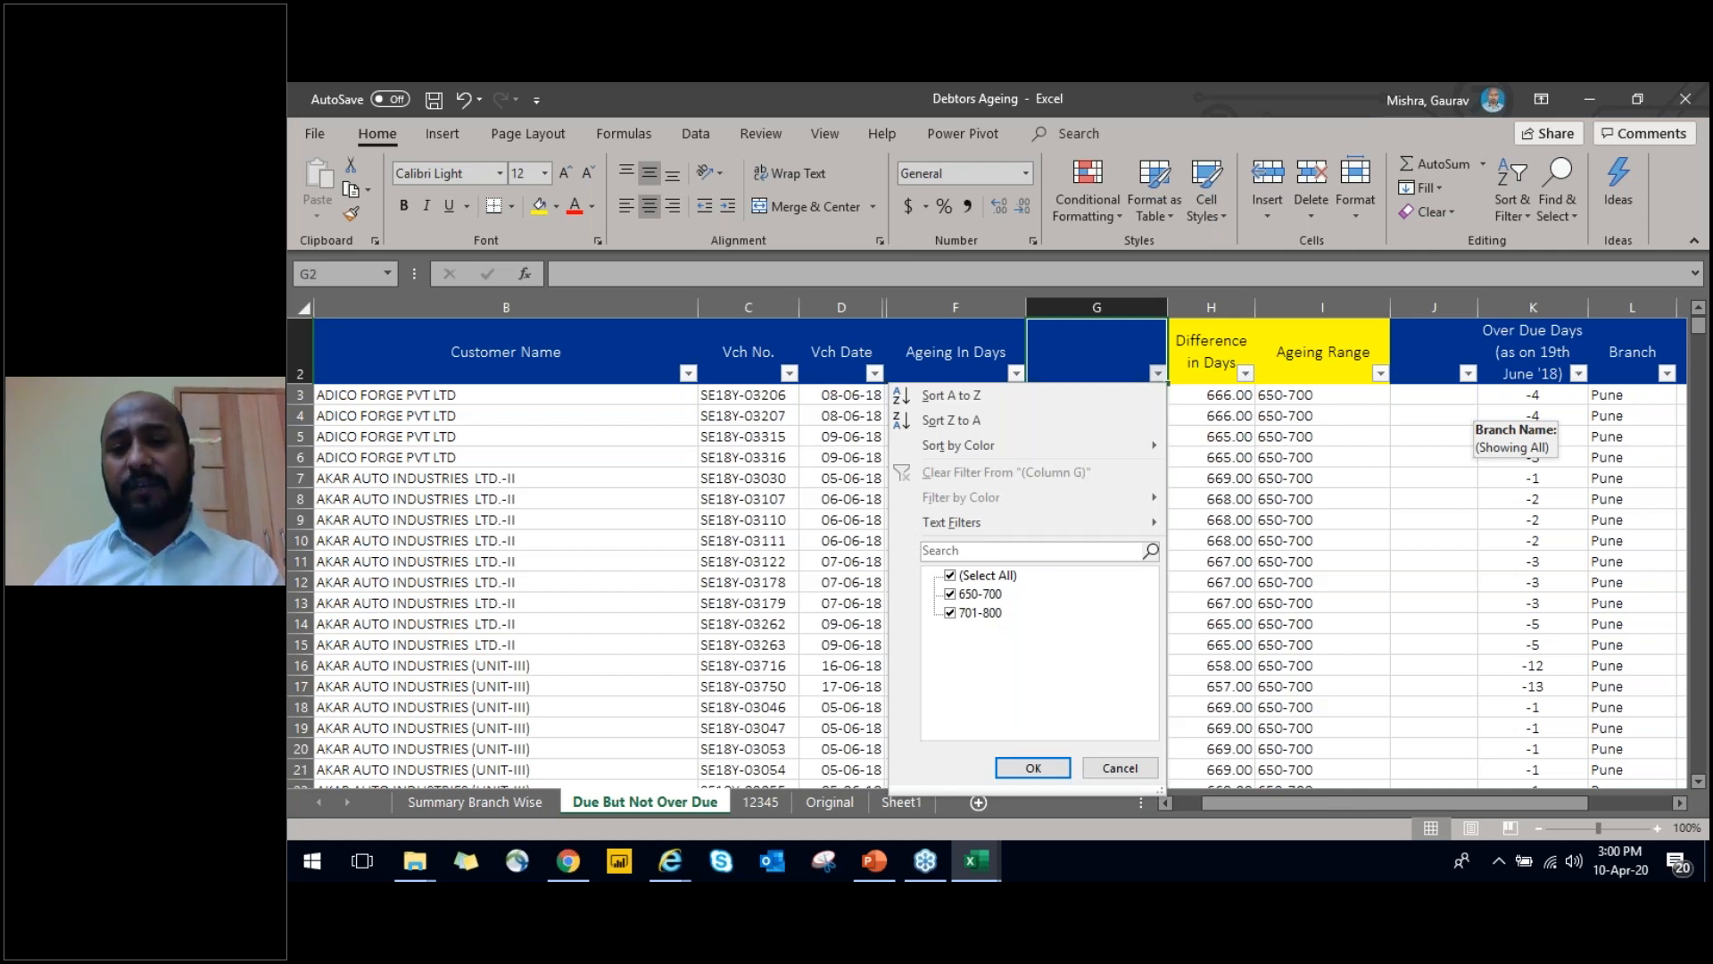
key("Escape")
key("Left")
key("alt+Down")
key("Down")
key("Down")
key("Down")
key("Down")
key("Down")
key("Down")
key("Down")
key("Down")
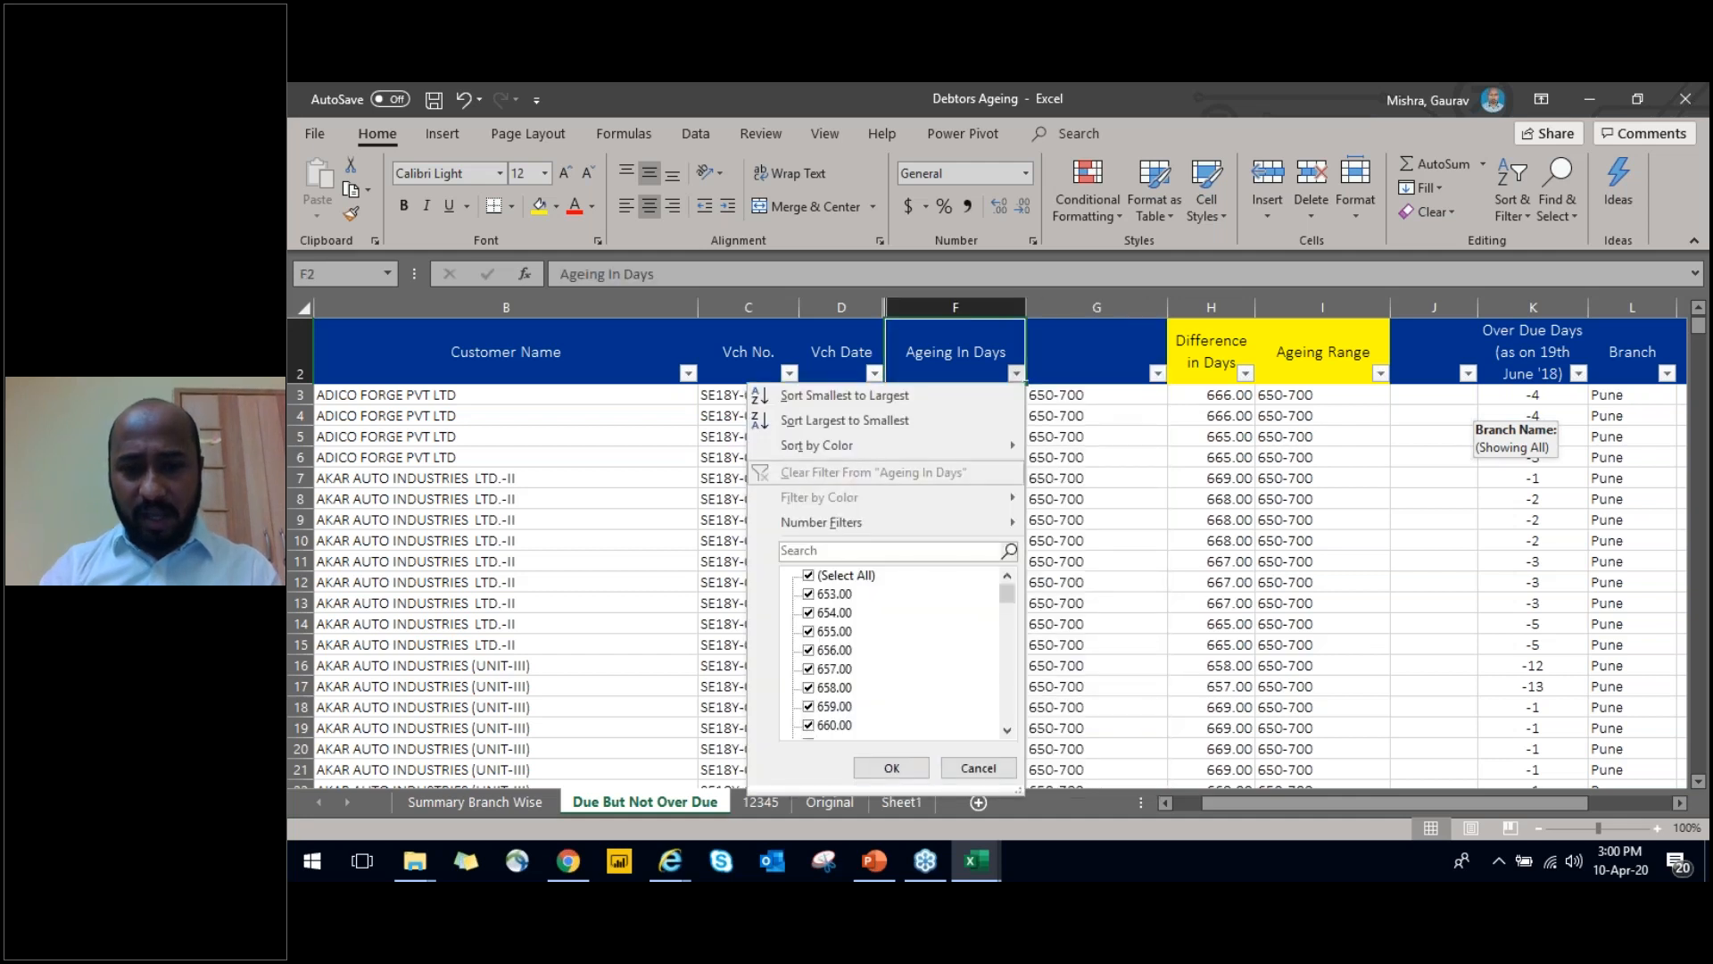
key("Page_Down")
key("Page_Down")
key("Page_Down")
key("Page_Down")
key("Page_Down")
key("Page_Down")
key("Page_Down")
key("Page_Down")
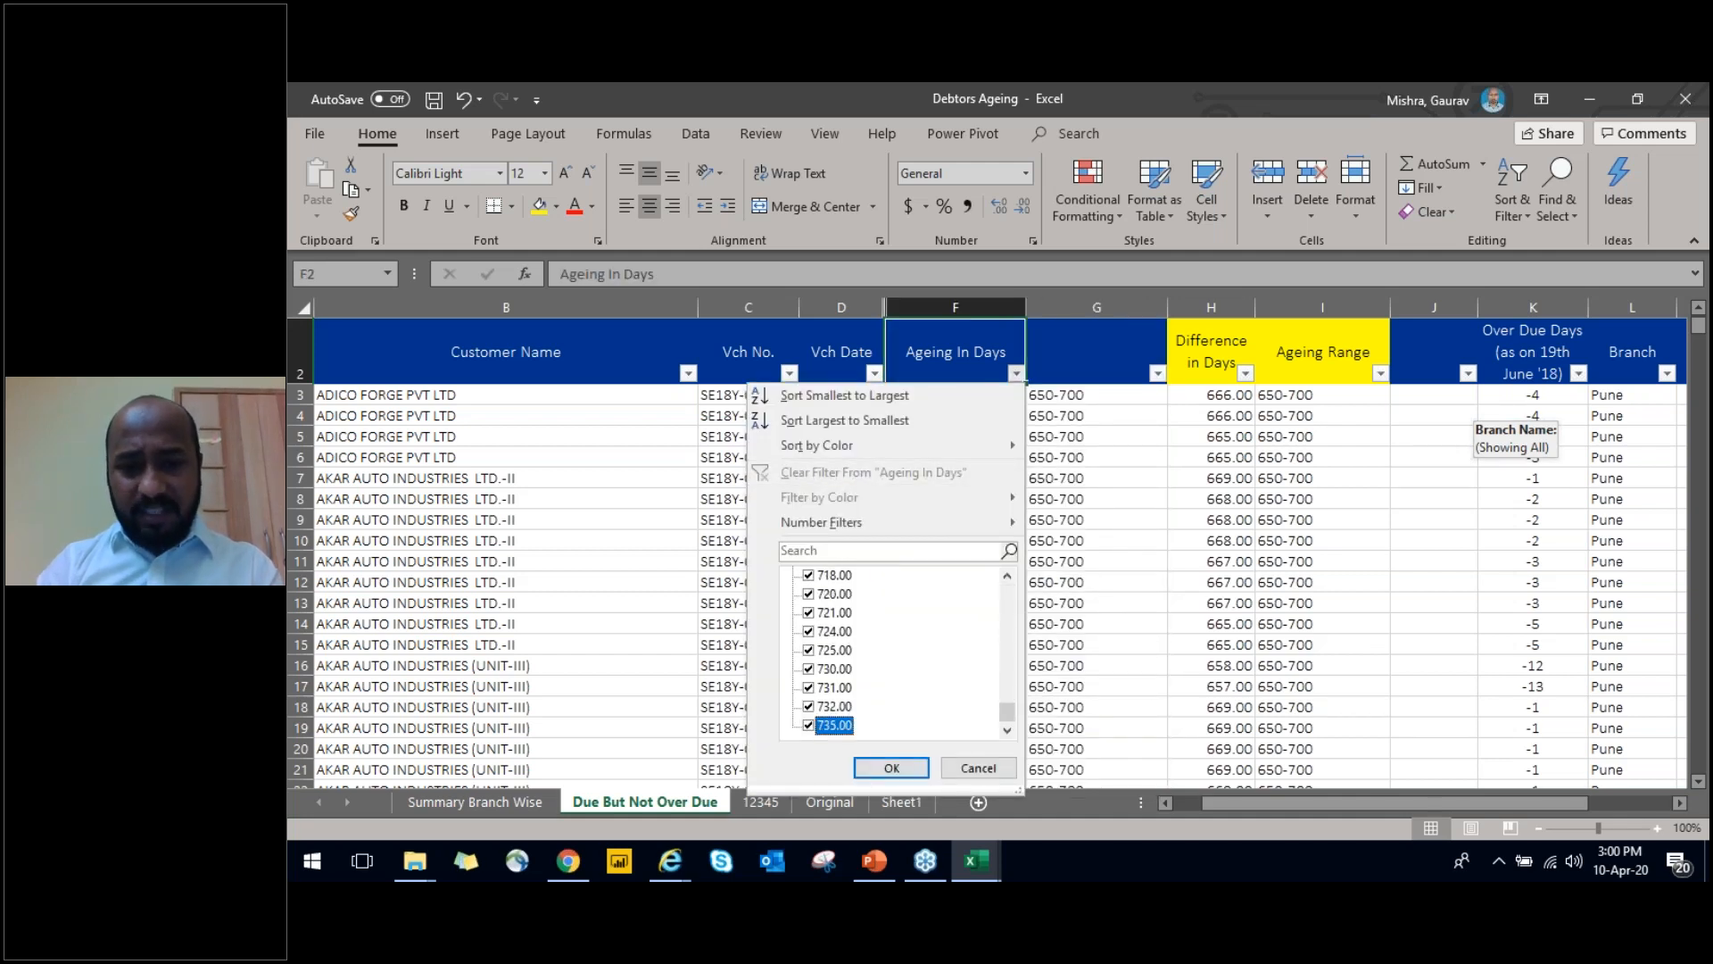
key("Escape")
Enter the heading Ageing in G2, check the range column beneath it, and return to the heading
key("Right")
type("aGEING")
key("Return")
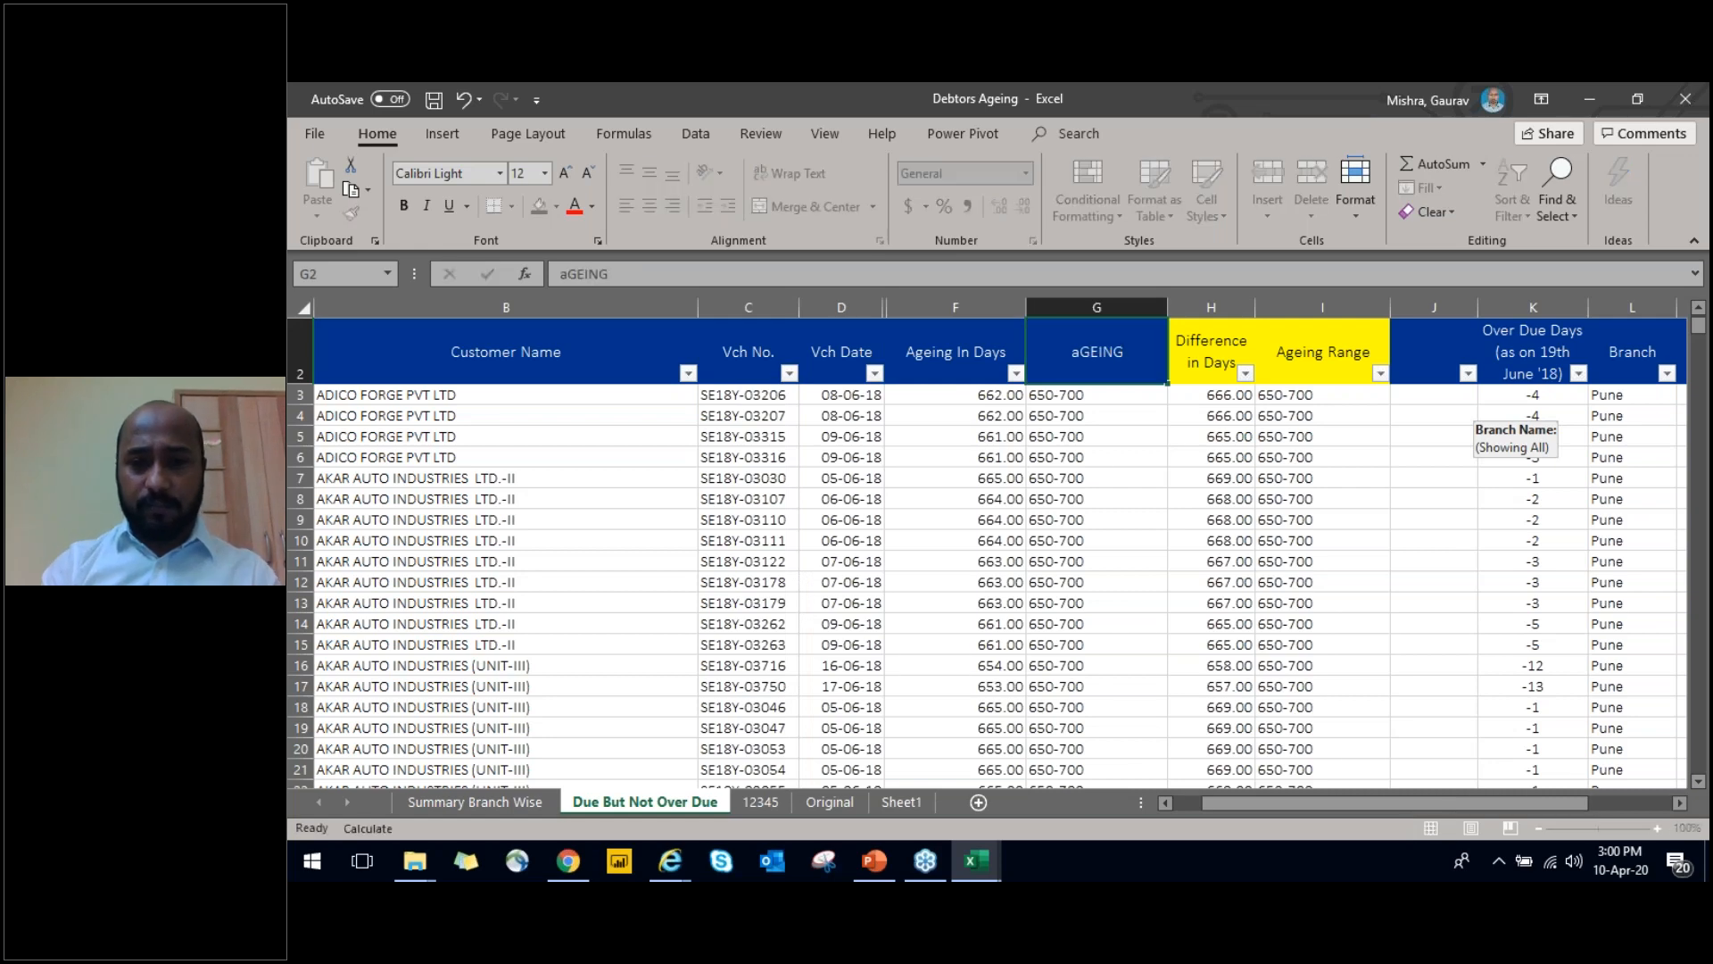
key("ctrl+shift+Down")
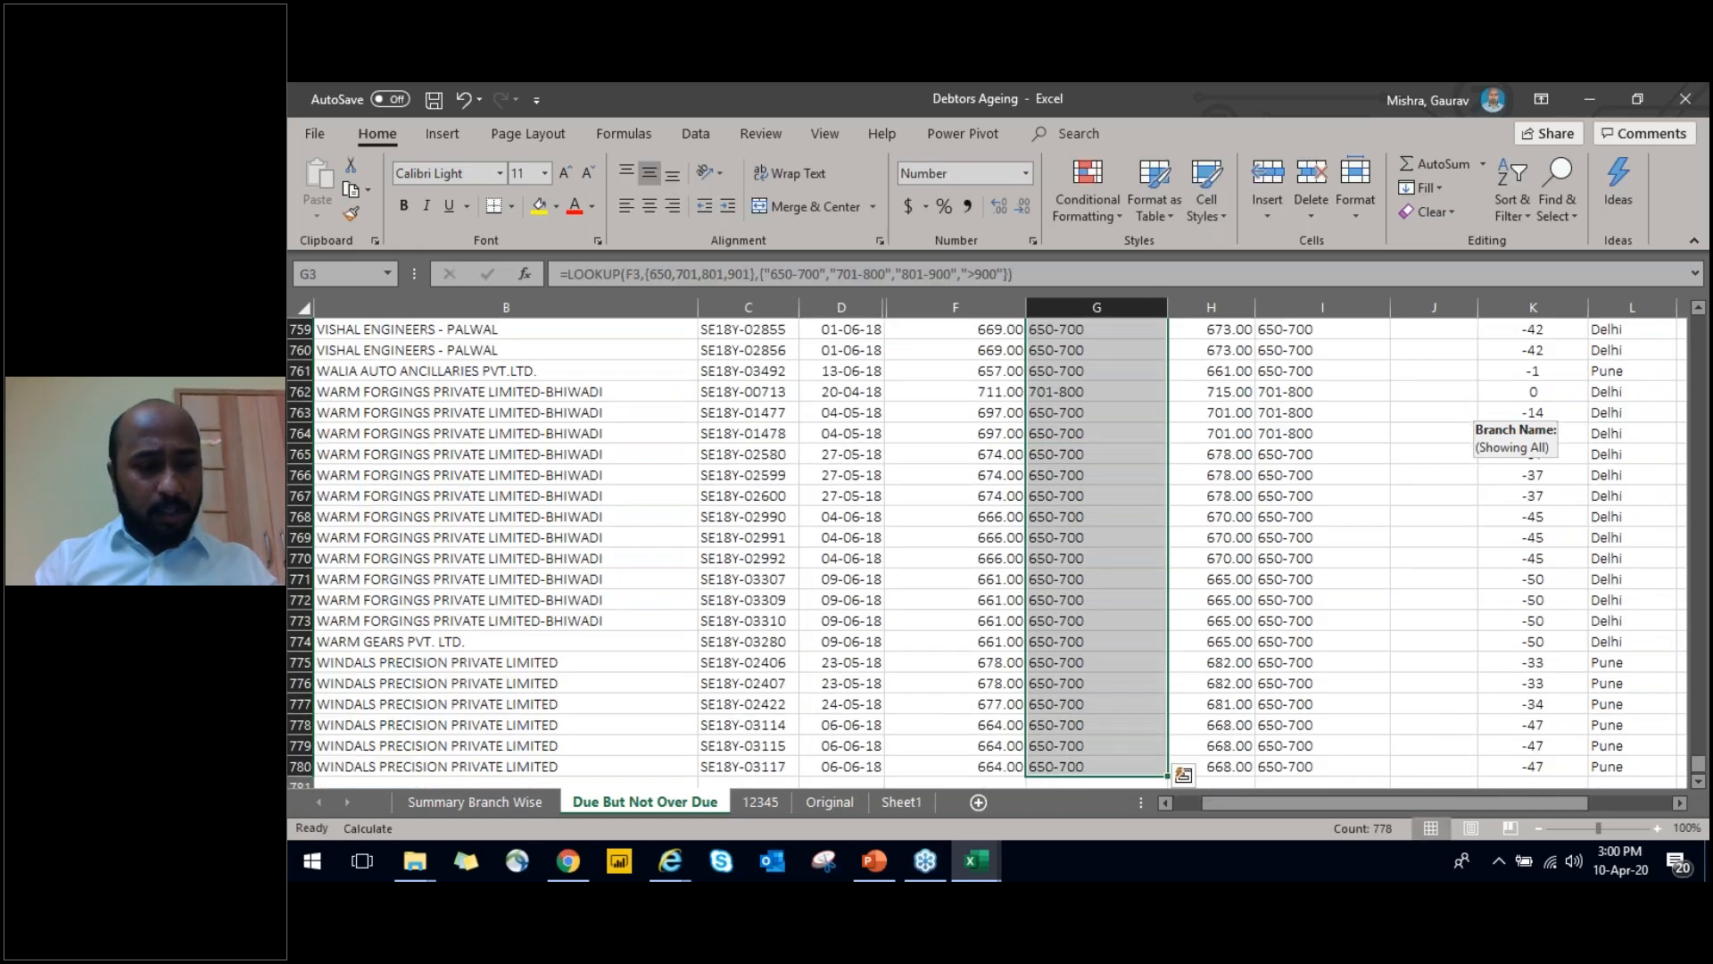
key("ctrl+Up")
key("ctrl+Up")
key("Down")
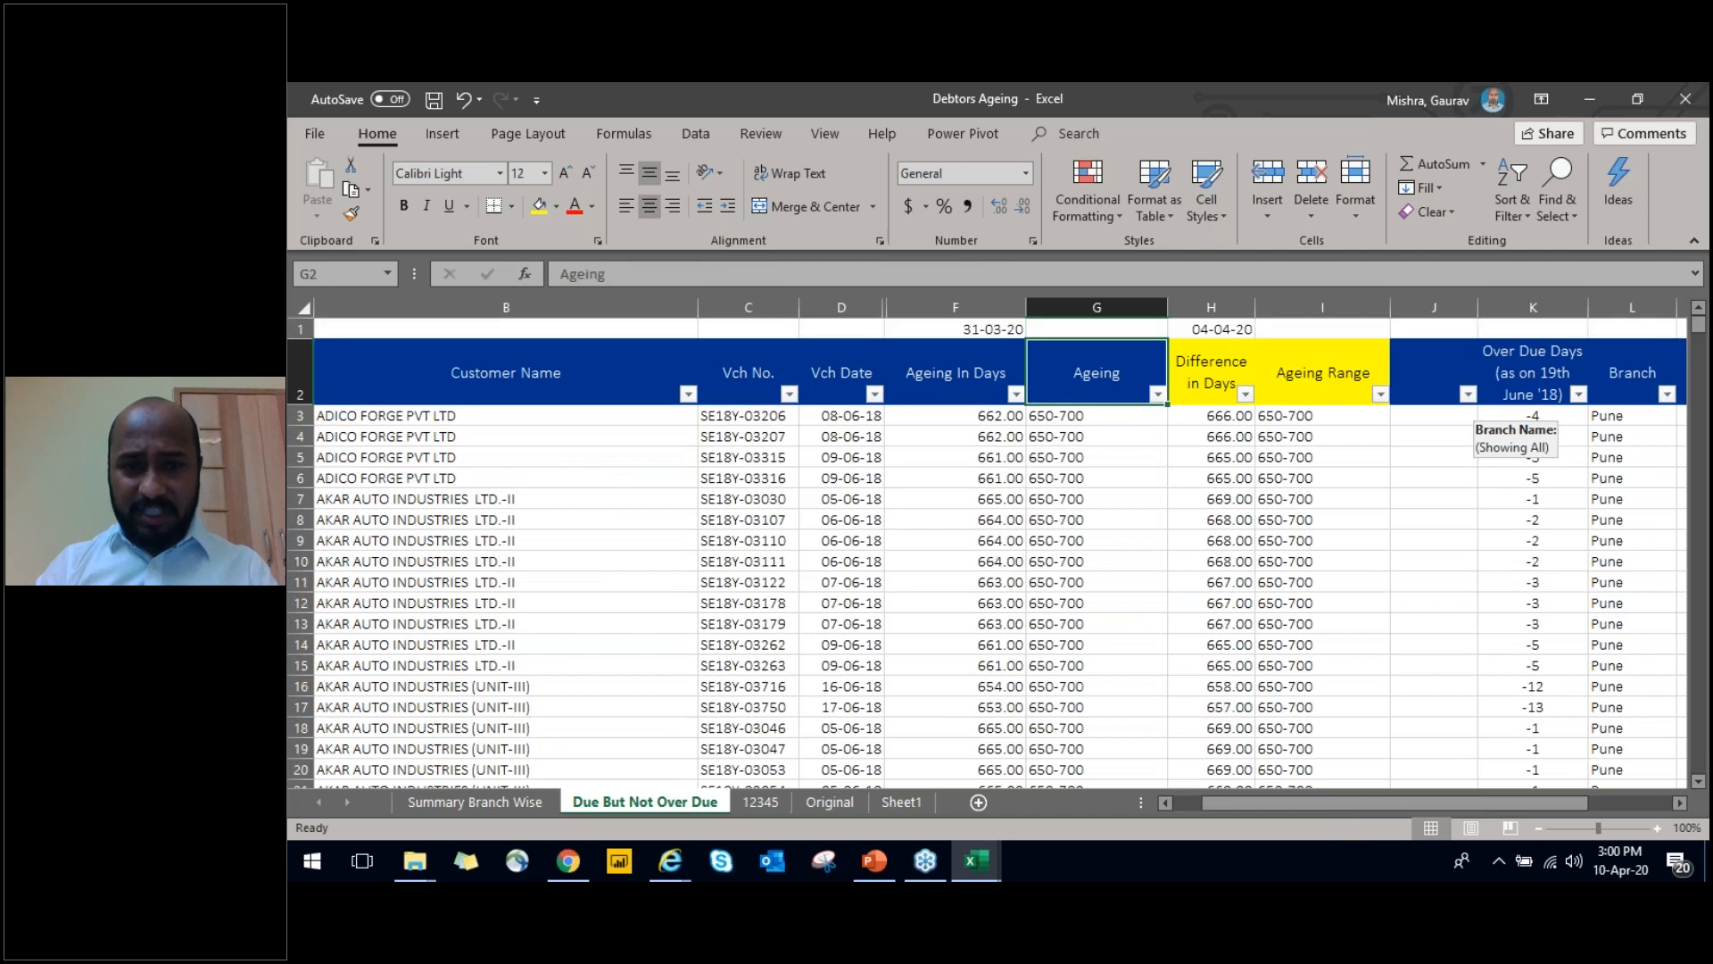
Delete the empty column J between Ageing Range and Over Due Days
key("ctrl+Left")
key("Right")
key("Right")
key("Right")
key("Right")
key("Right")
key("ctrl+Left")
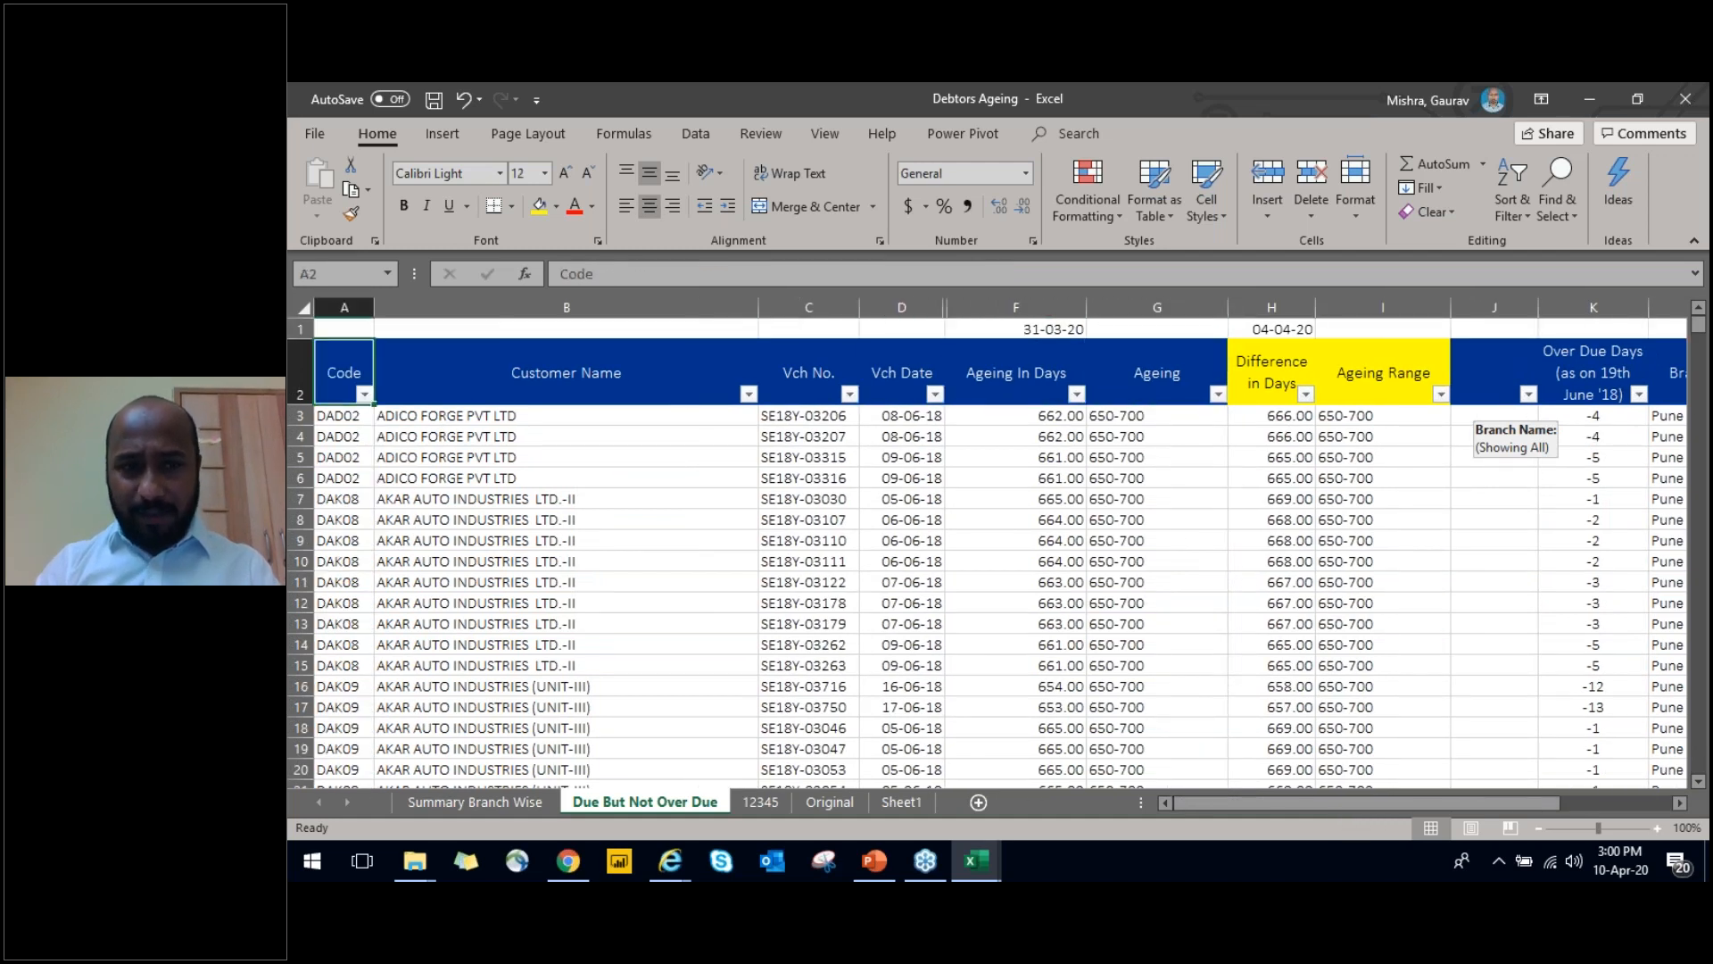
key("ctrl+shift+Right")
key("ctrl+Right")
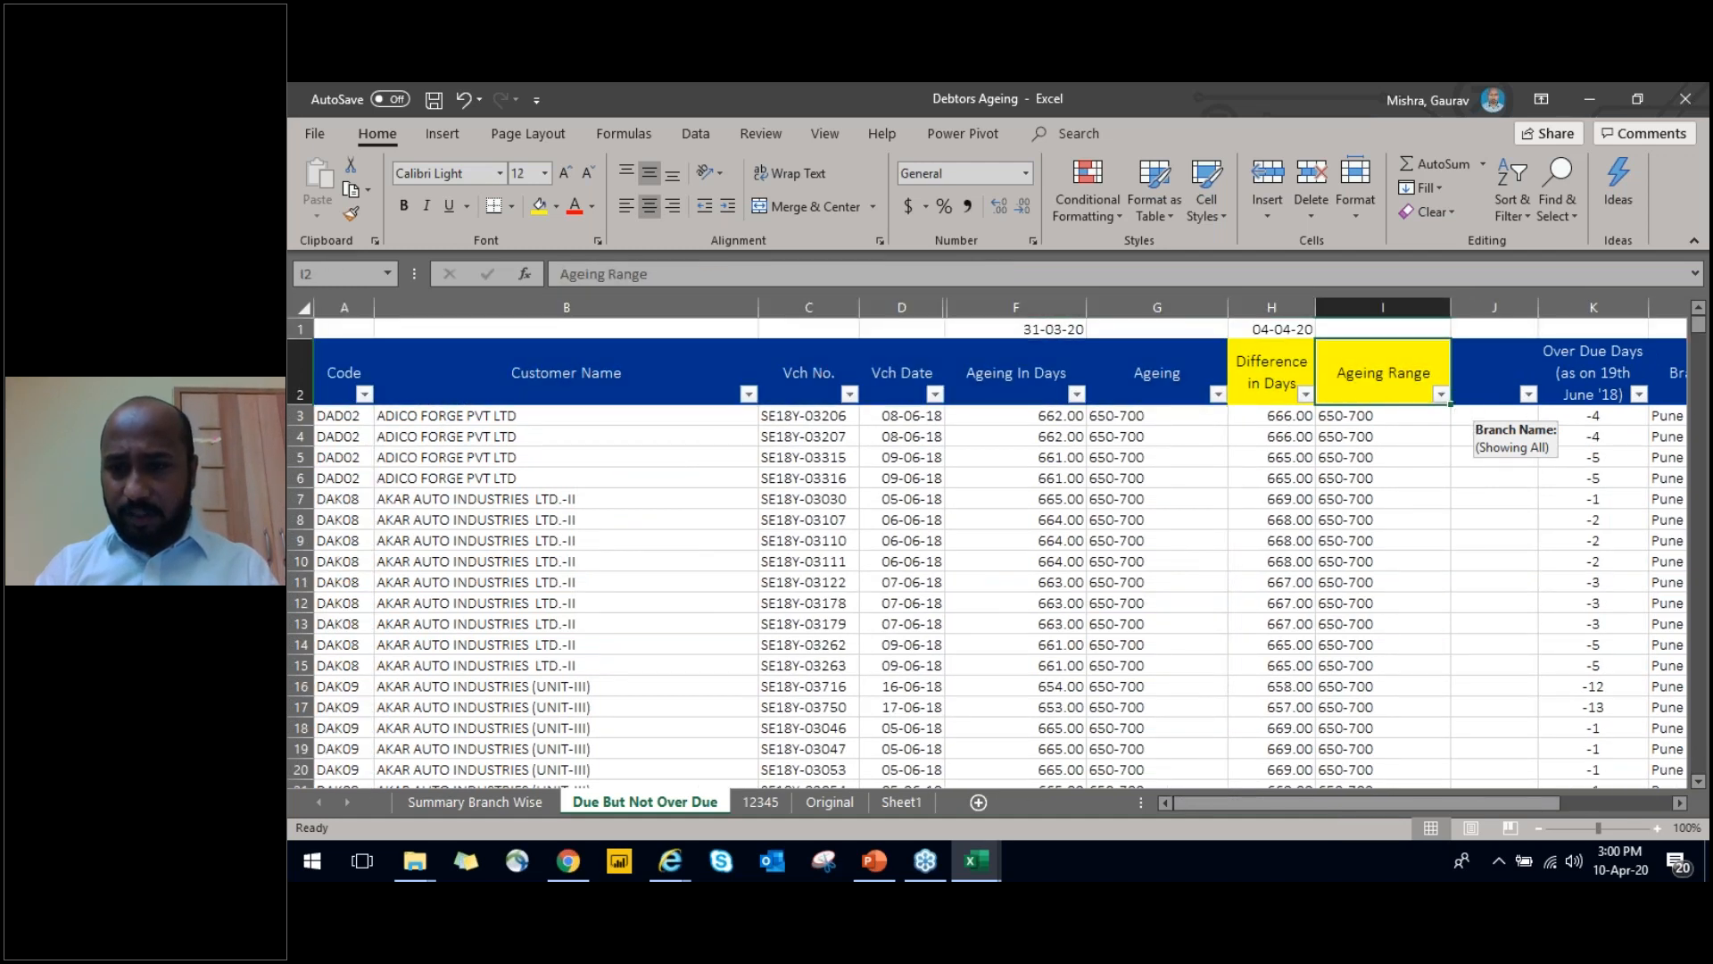
key("Right")
key("Right")
key("Left")
key("ctrl+space")
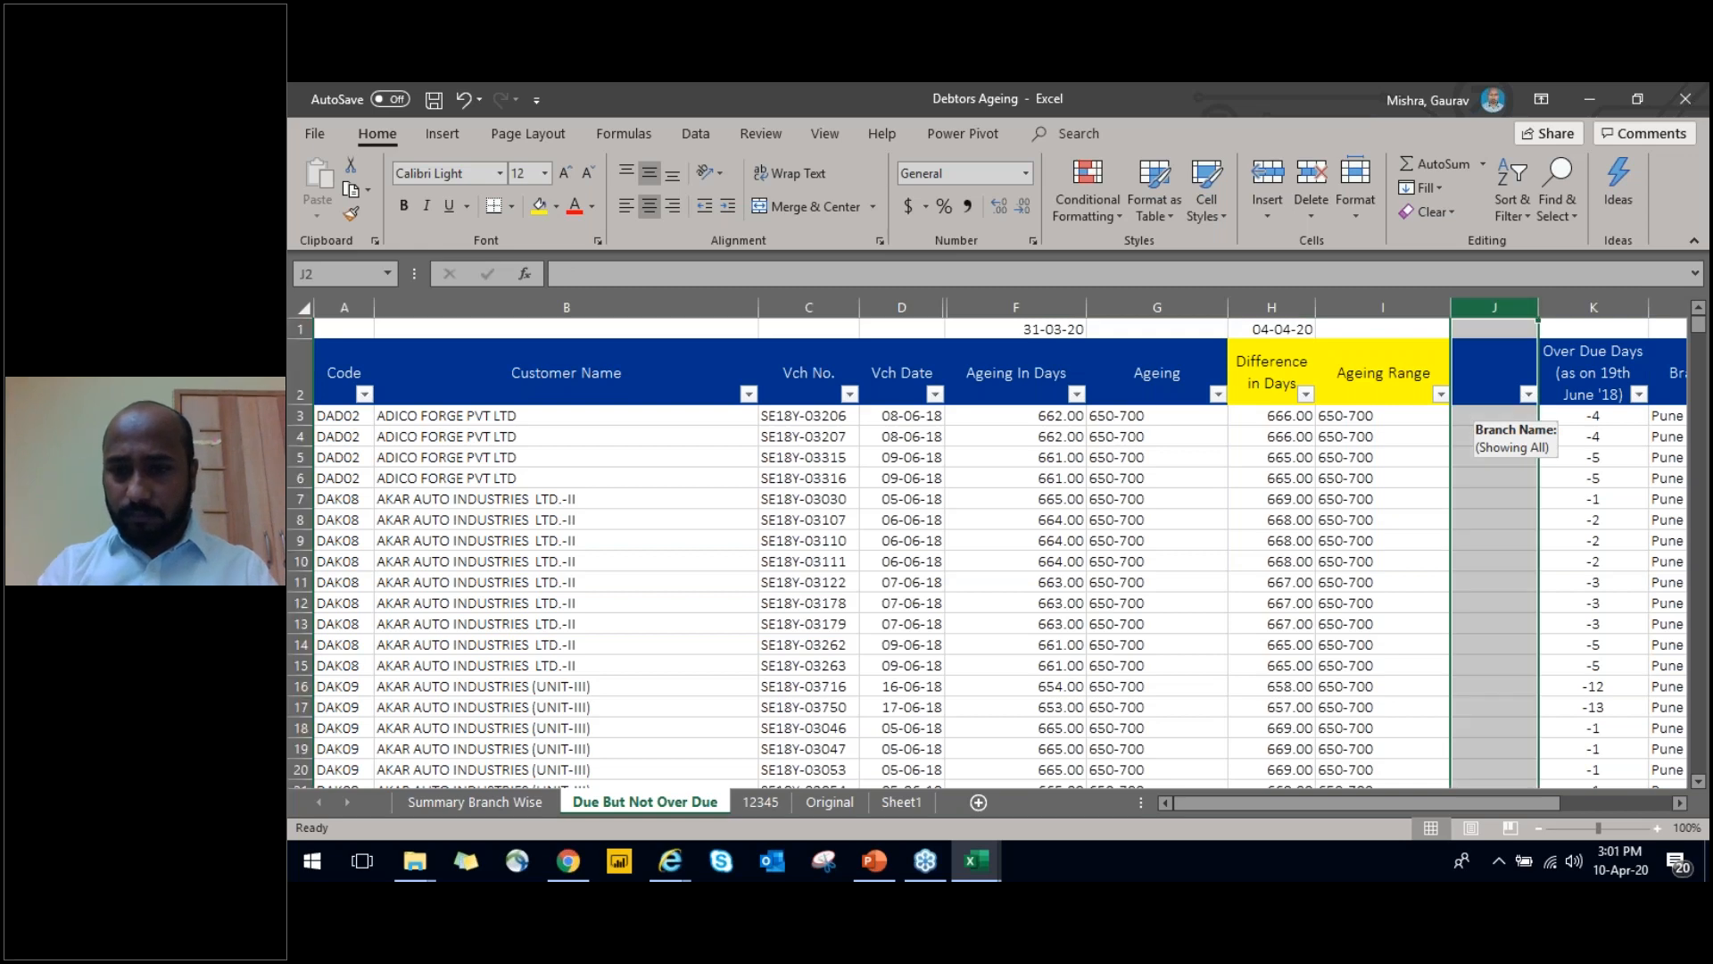
key("ctrl+minus")
key("ctrl+Left")
key("ctrl+shift+Right")
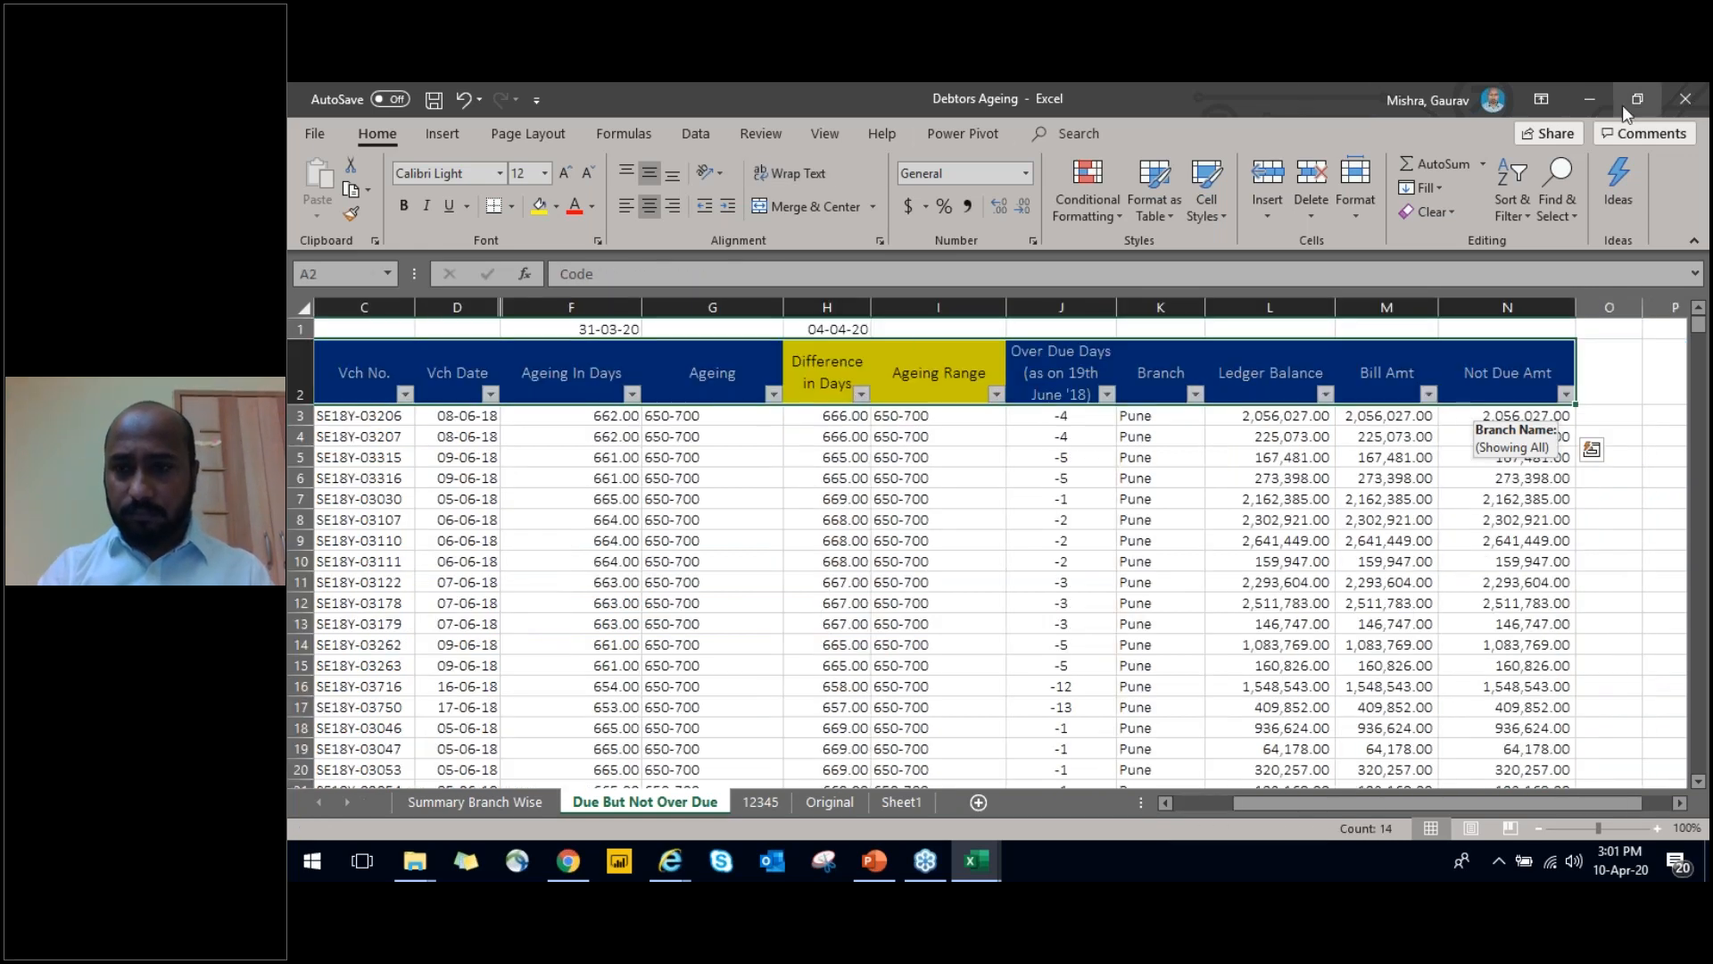
left_click(1567, 126)
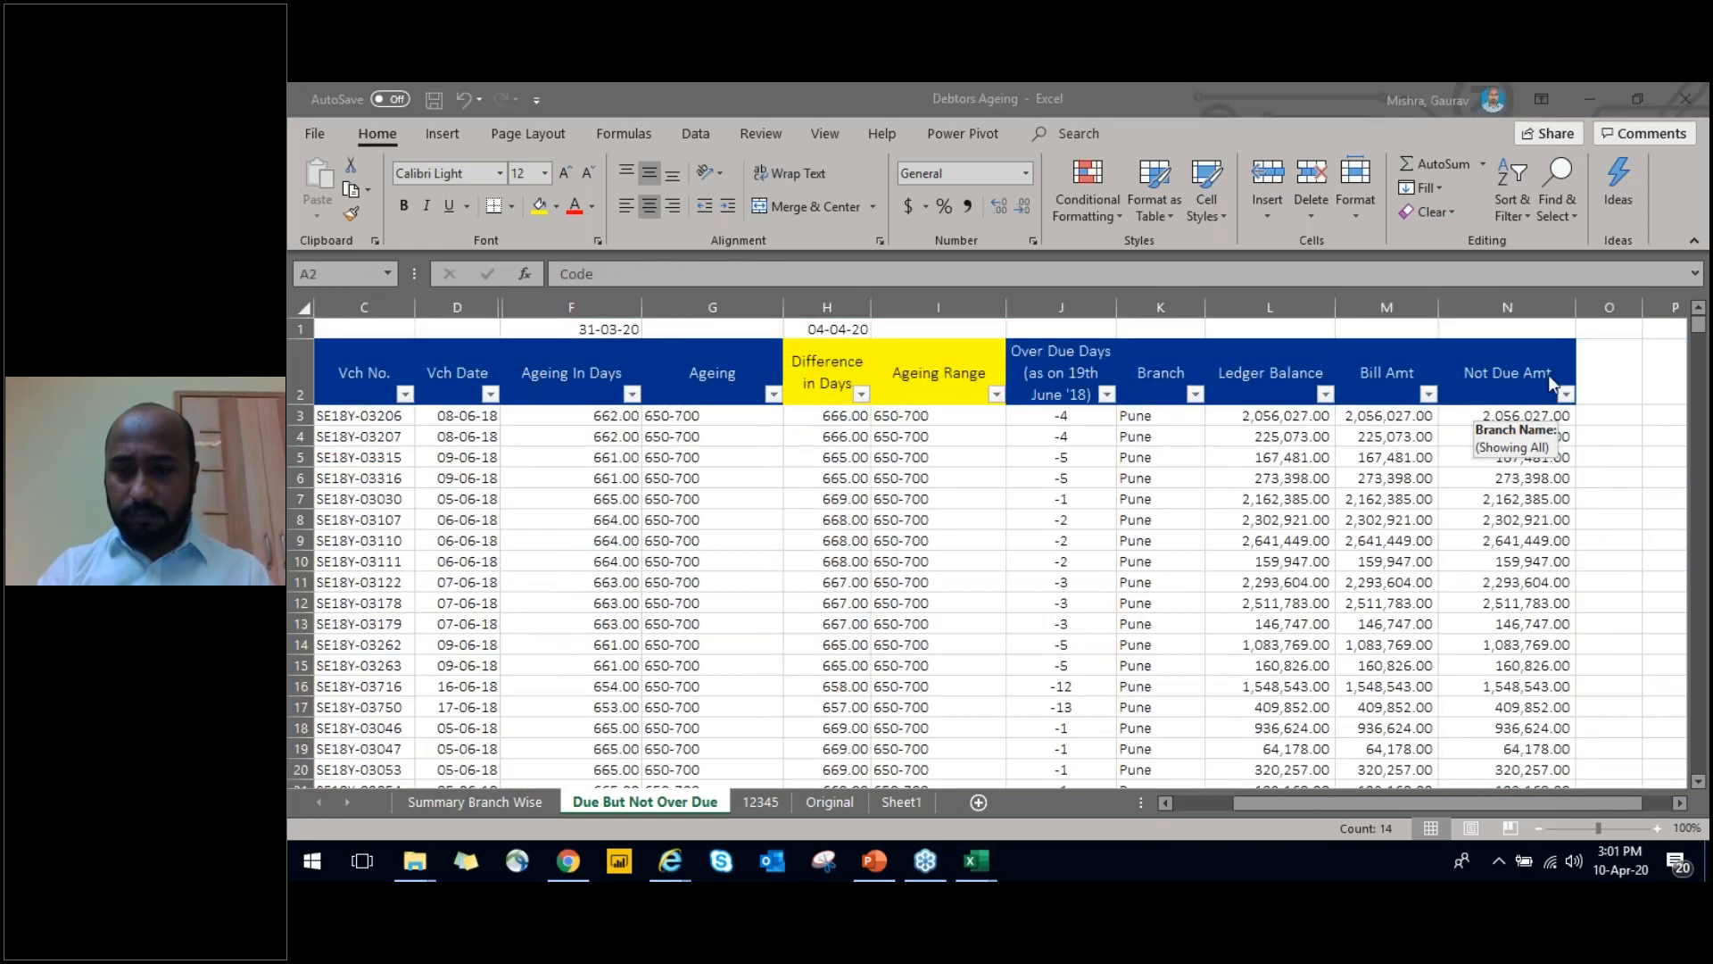
key("ctrl+Home")
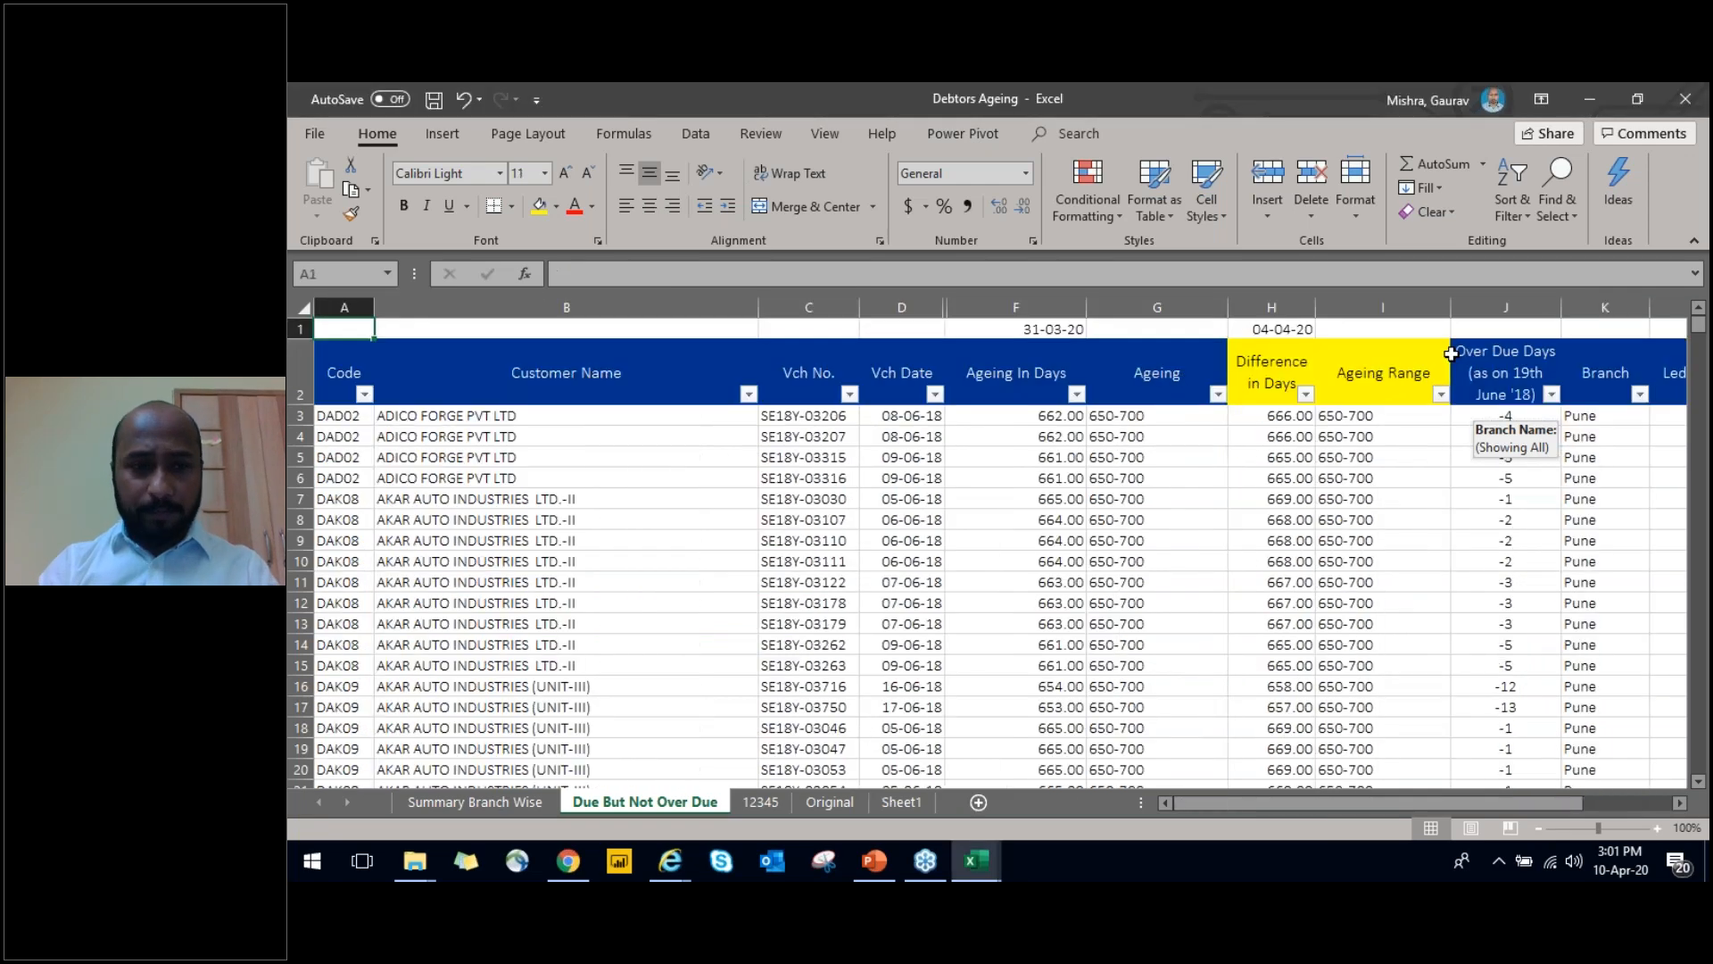
key("Down")
key("ctrl+shift+Right")
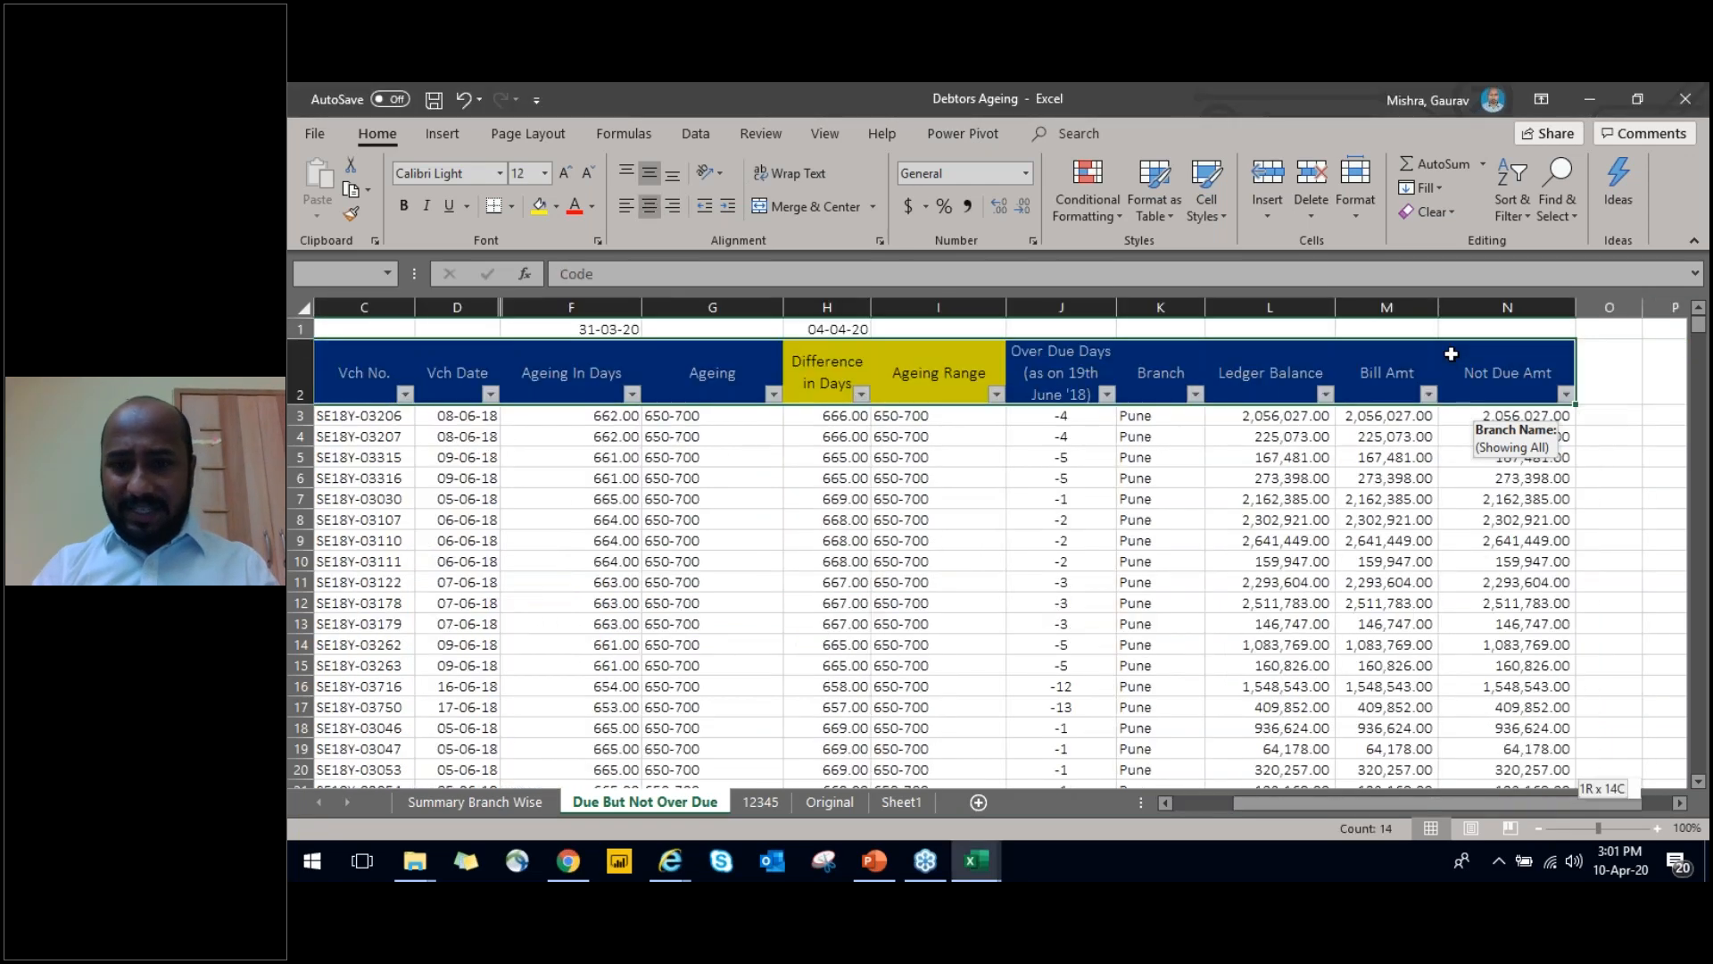
key("ctrl+shift+Down")
key("alt")
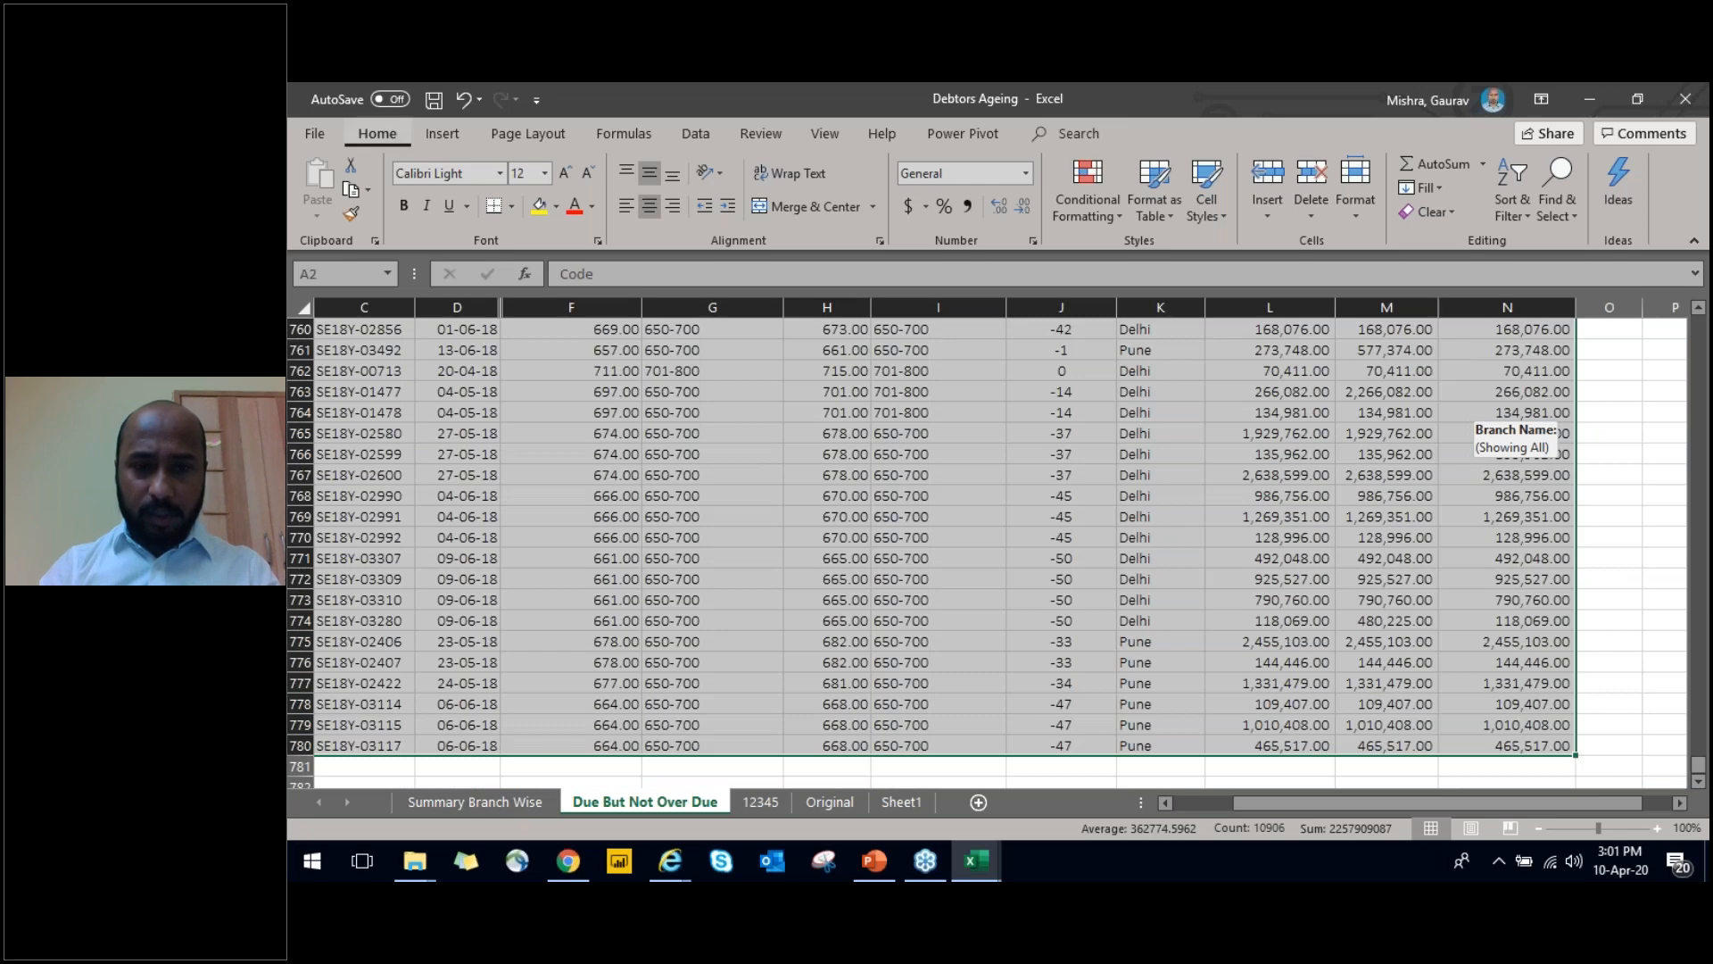
key("Left")
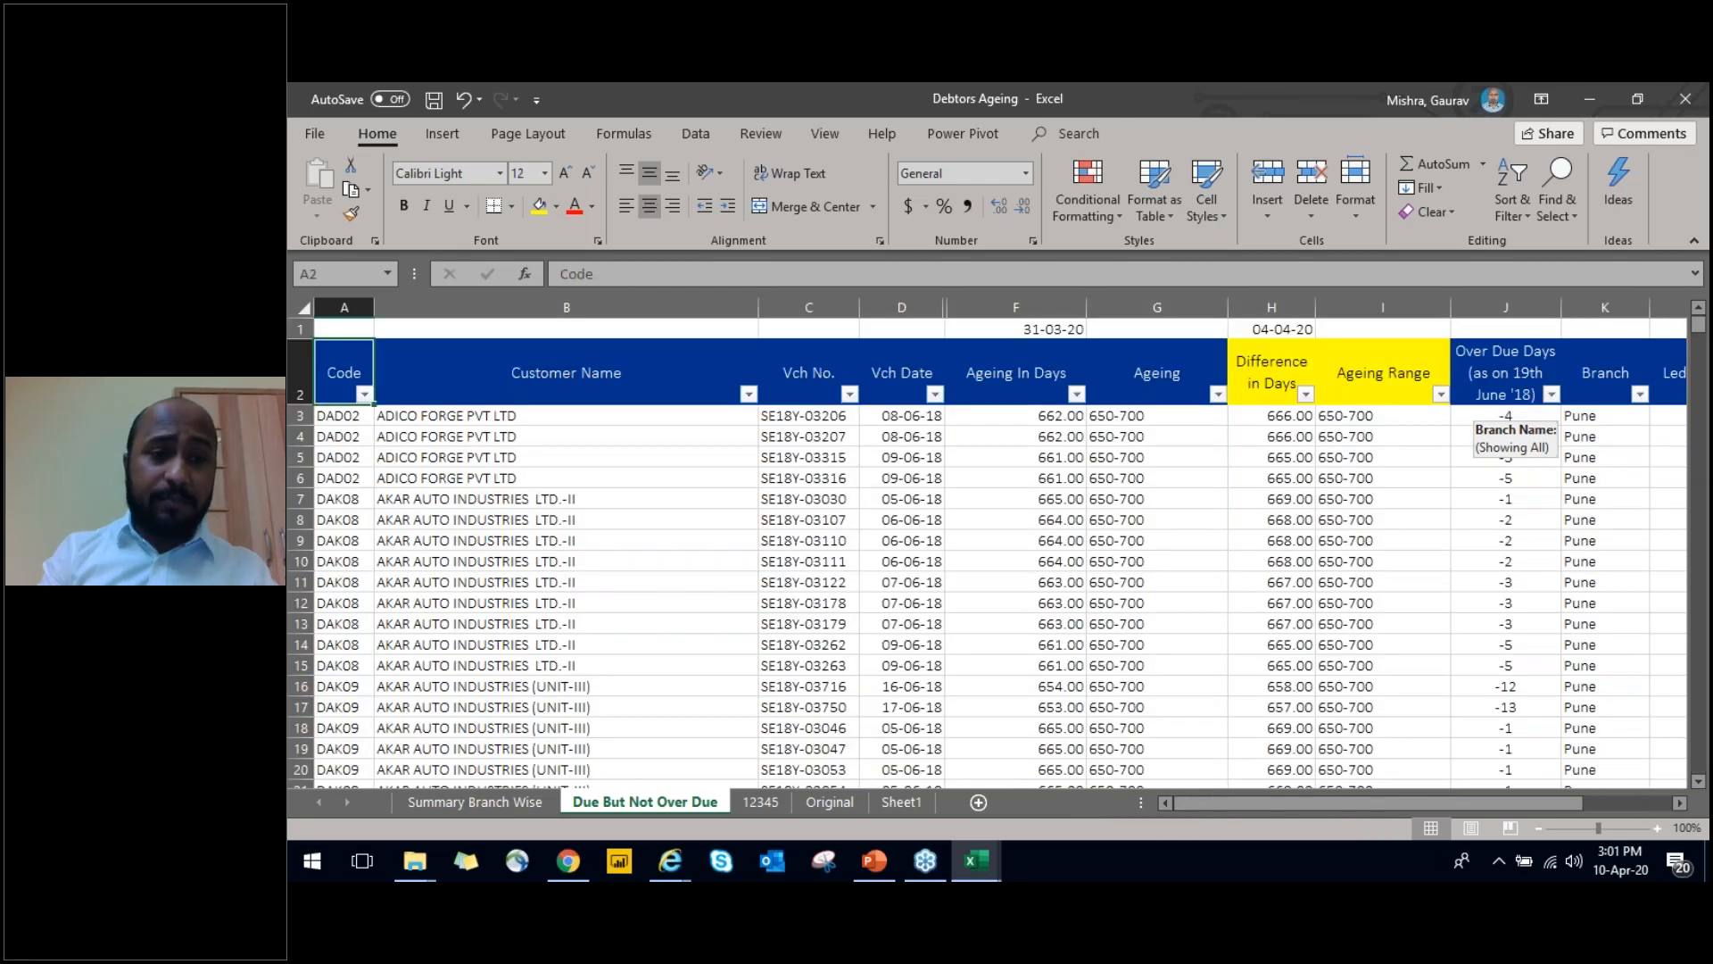
key("ctrl+shift+Right")
key("Left")
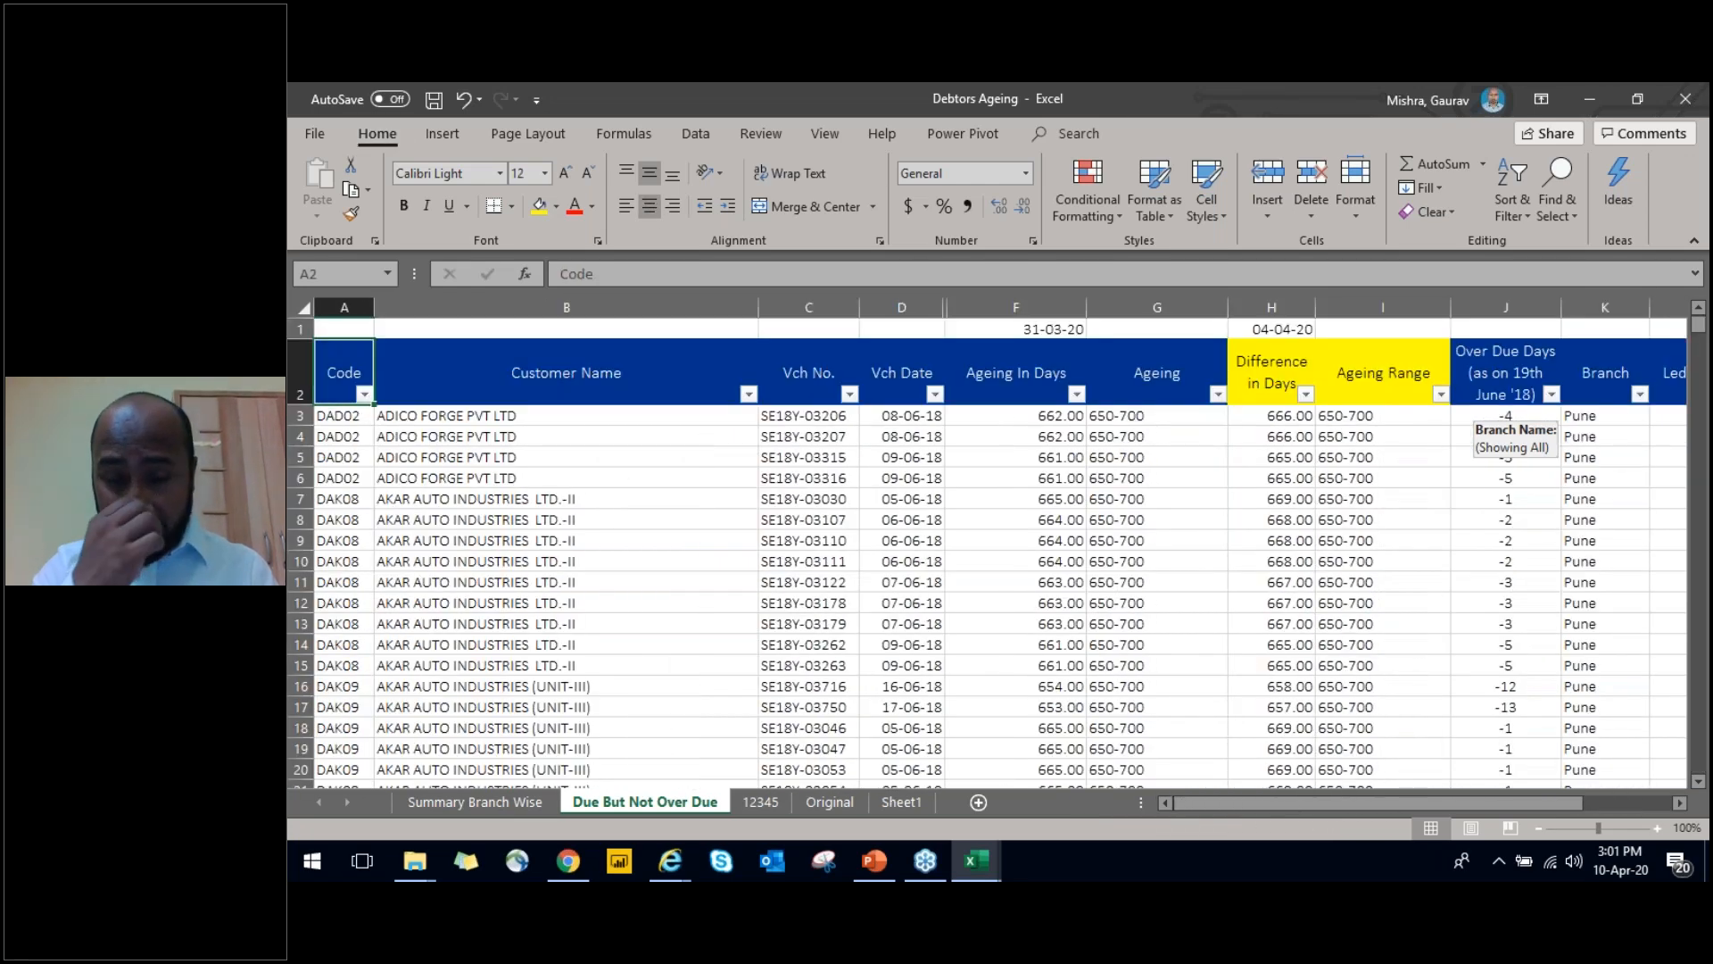
Filter the Ageing column to show only the 650-700 range
key("Right")
key("Right")
key("Right")
key("Right")
key("Right")
key("alt+Down")
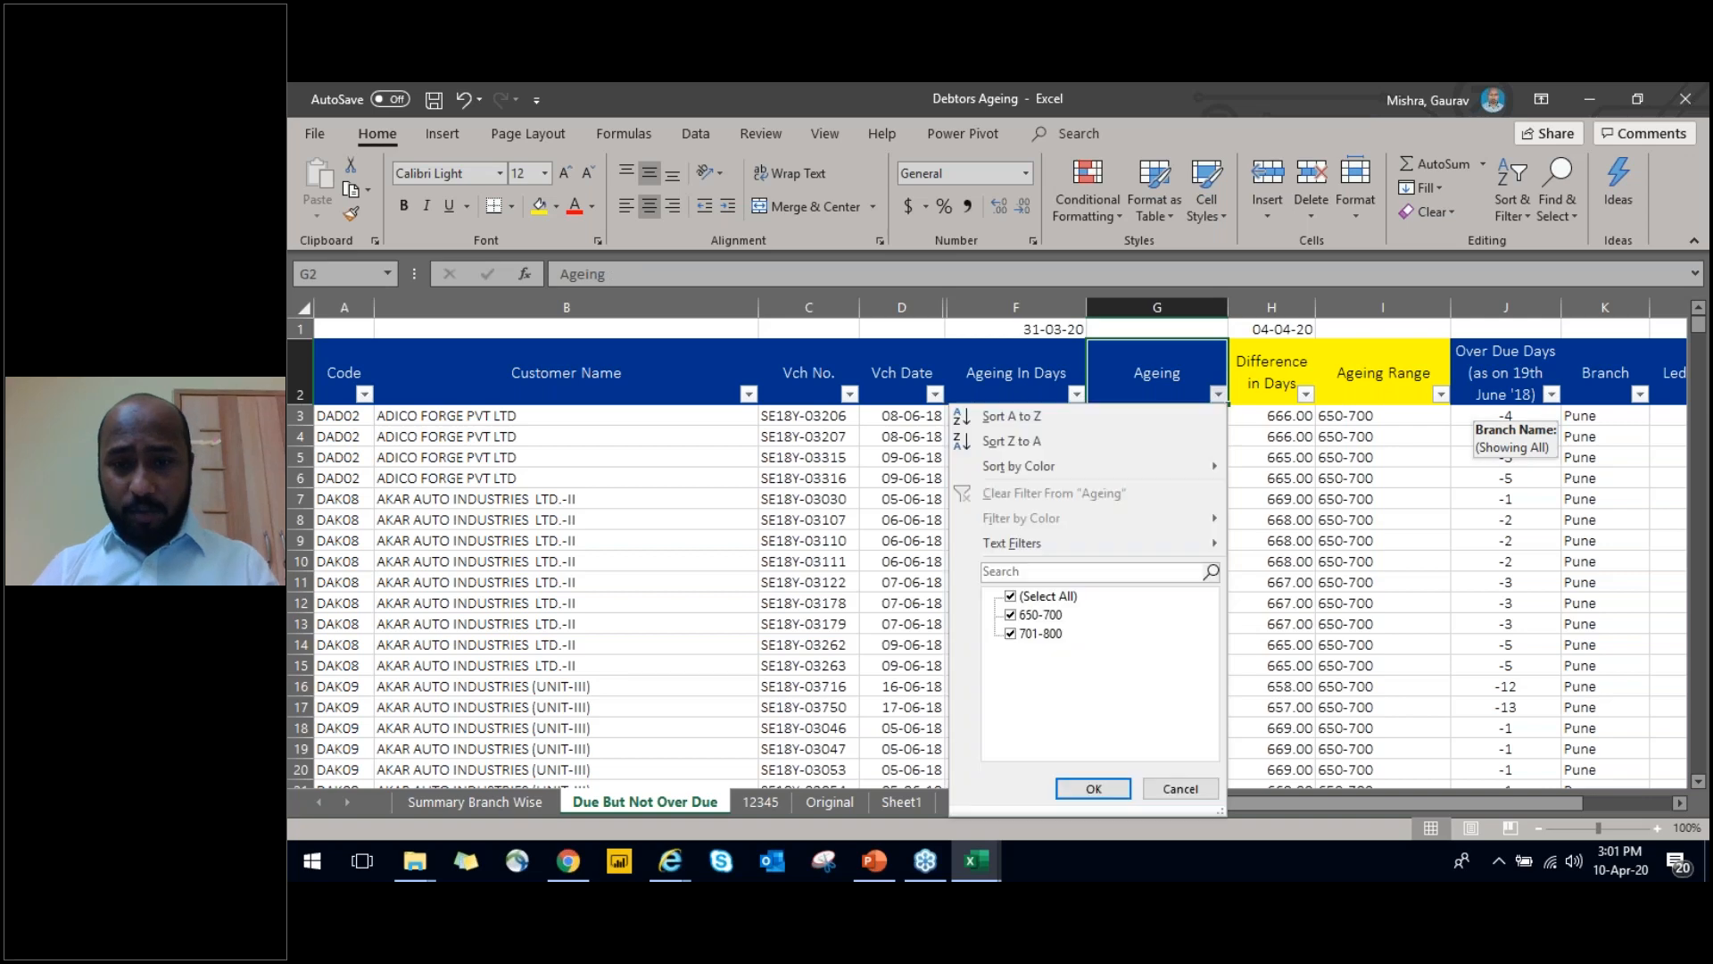
key("Down")
key("Down")
key("Down")
key("Down")
key("space")
key("Down")
key("space")
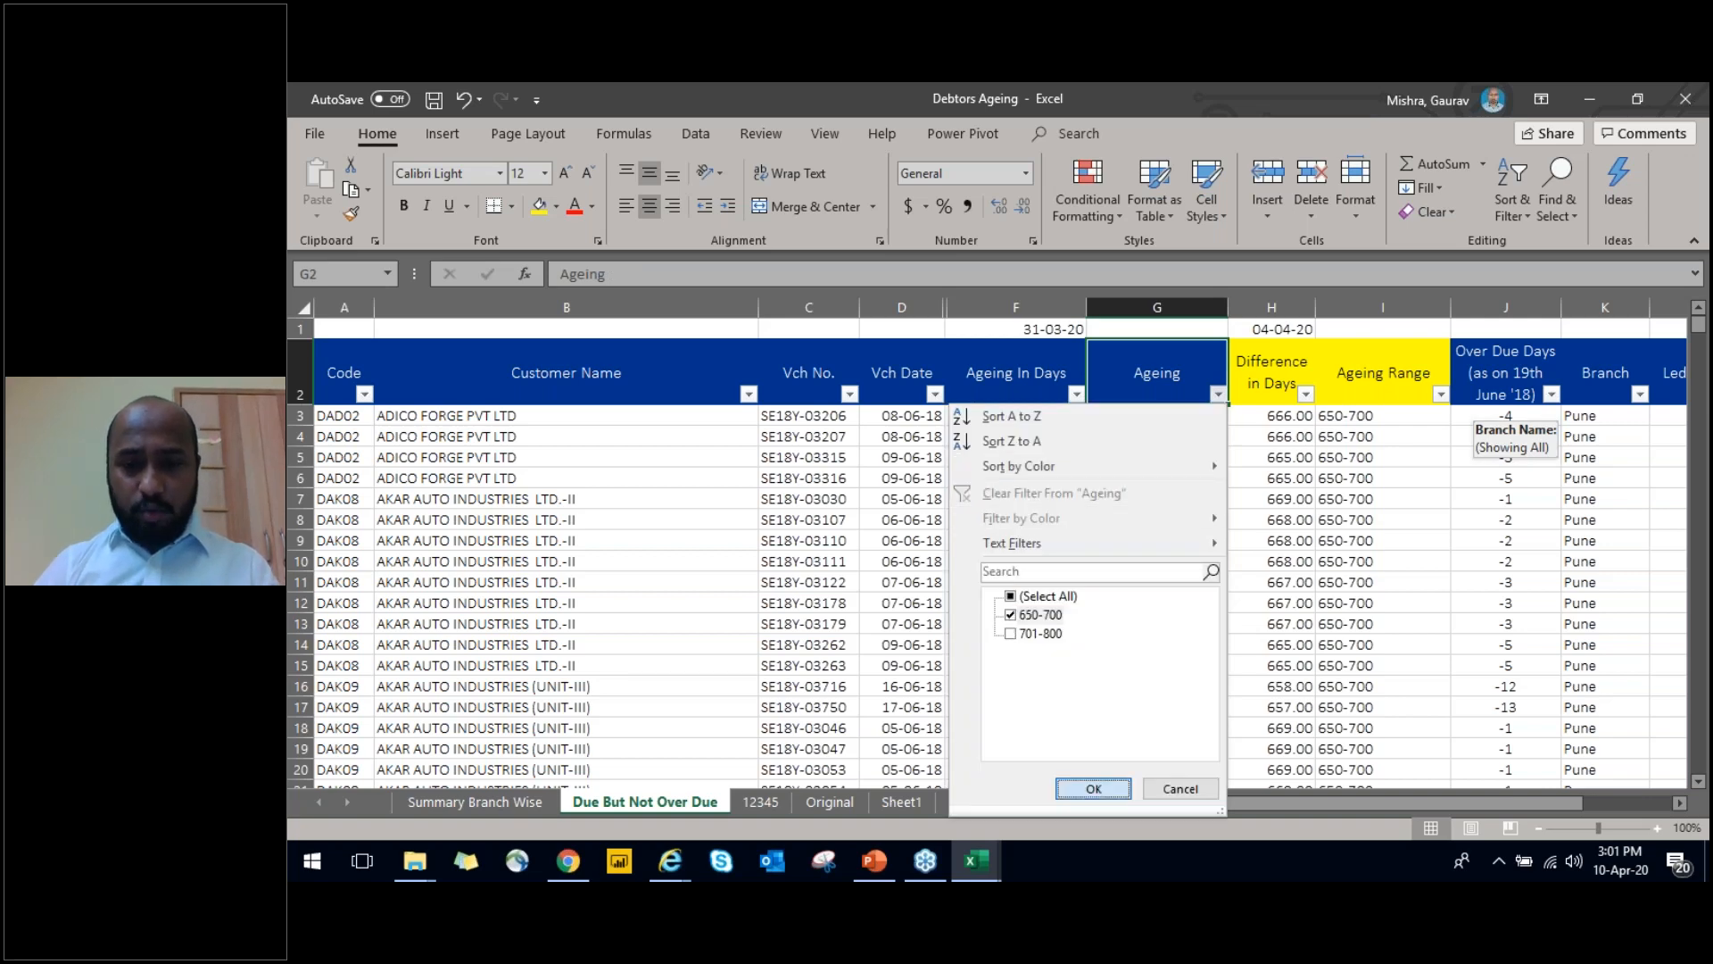
key("Return")
Examine the Not Due Amt column for the filtered rows and return to the Ageing heading
key("Right")
key("Right")
key("Right")
key("Right")
key("Right")
key("Right")
key("Right")
key("Down")
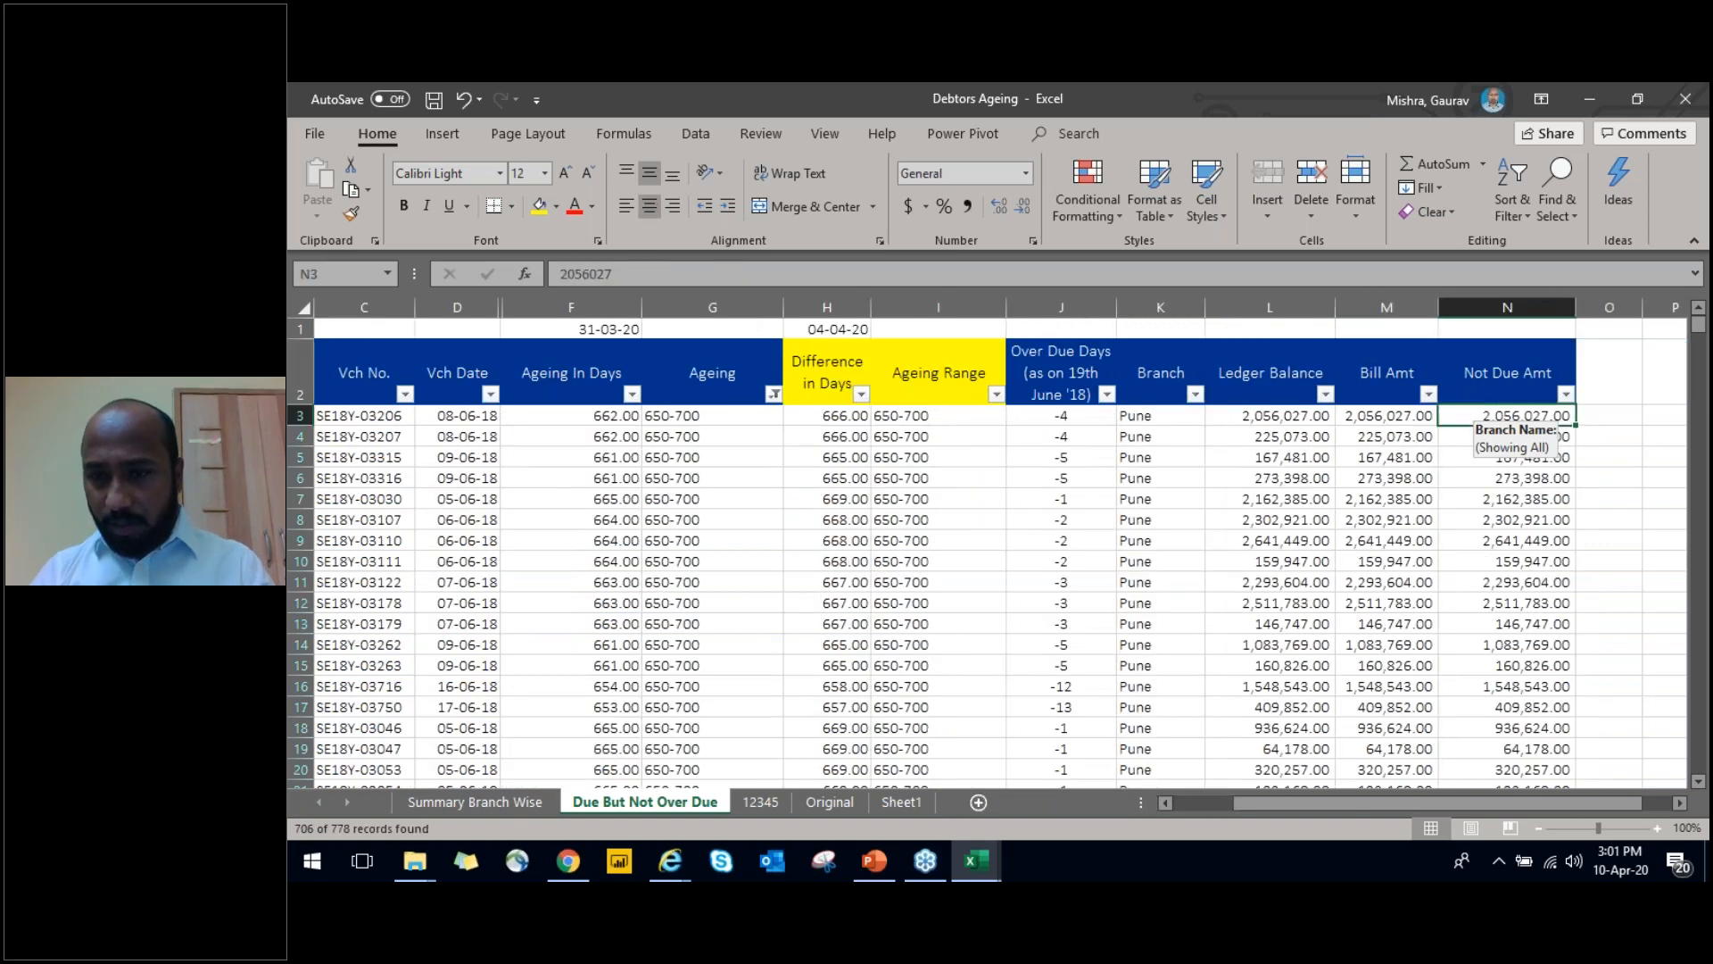
key("ctrl+Down")
key("ctrl+Up")
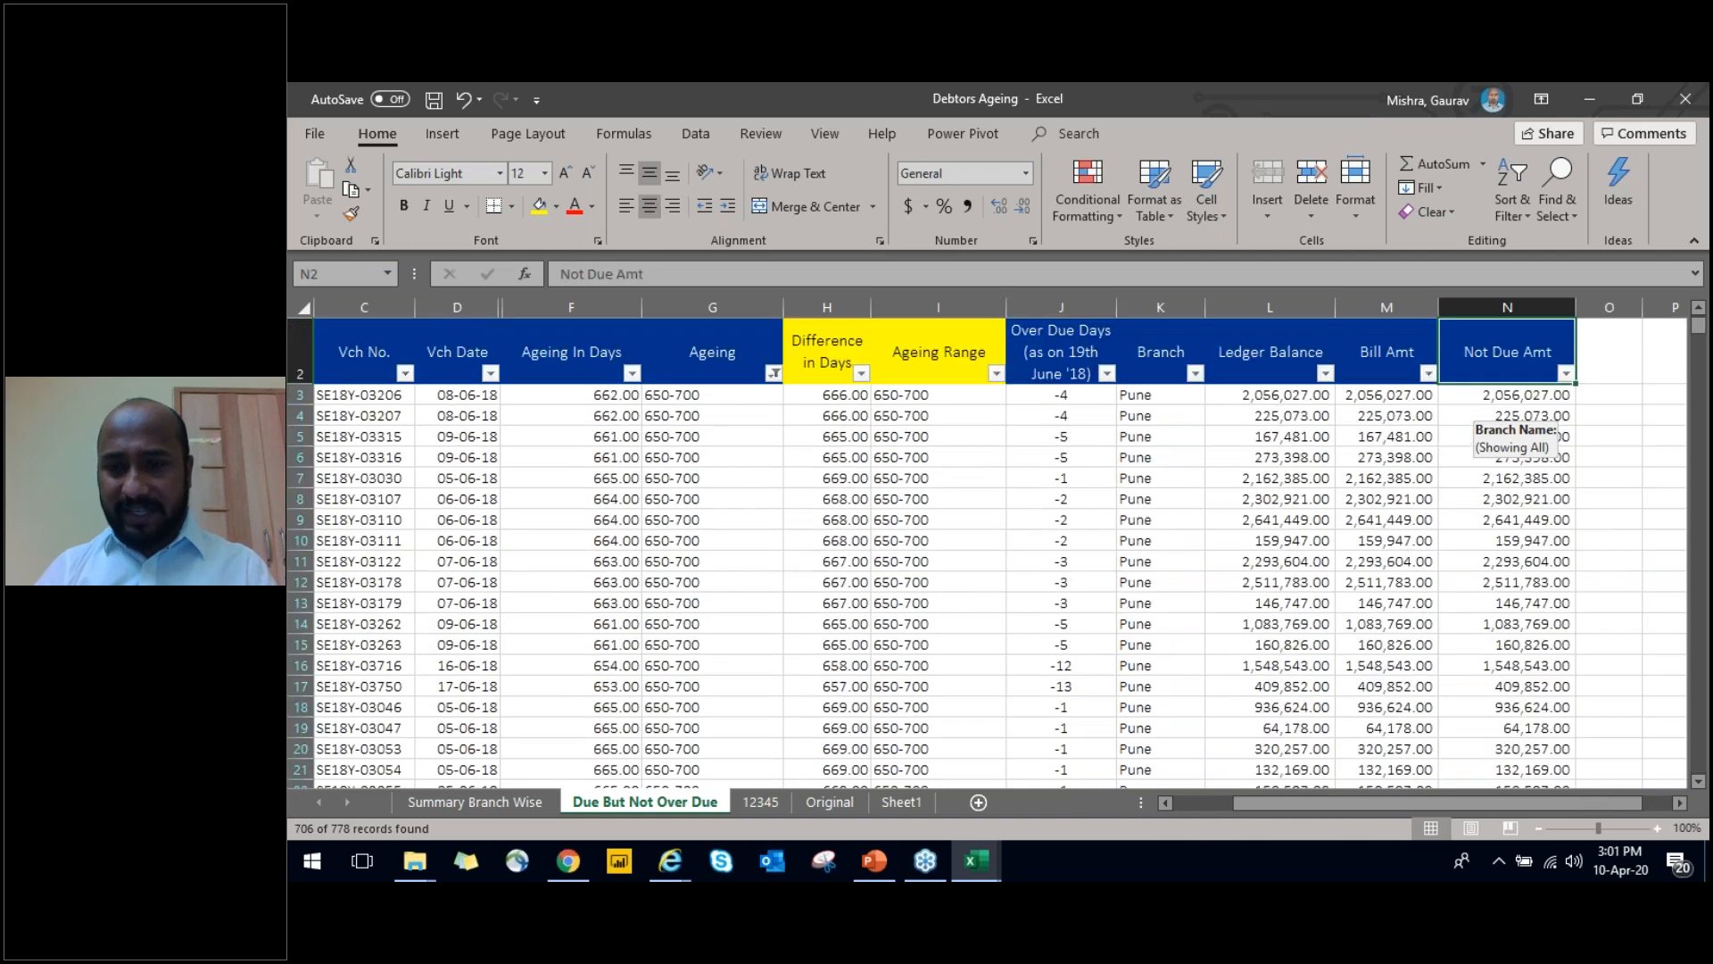
key("Left")
key("Left")
key("Left")
key("Left")
key("Left")
key("Left")
key("Left")
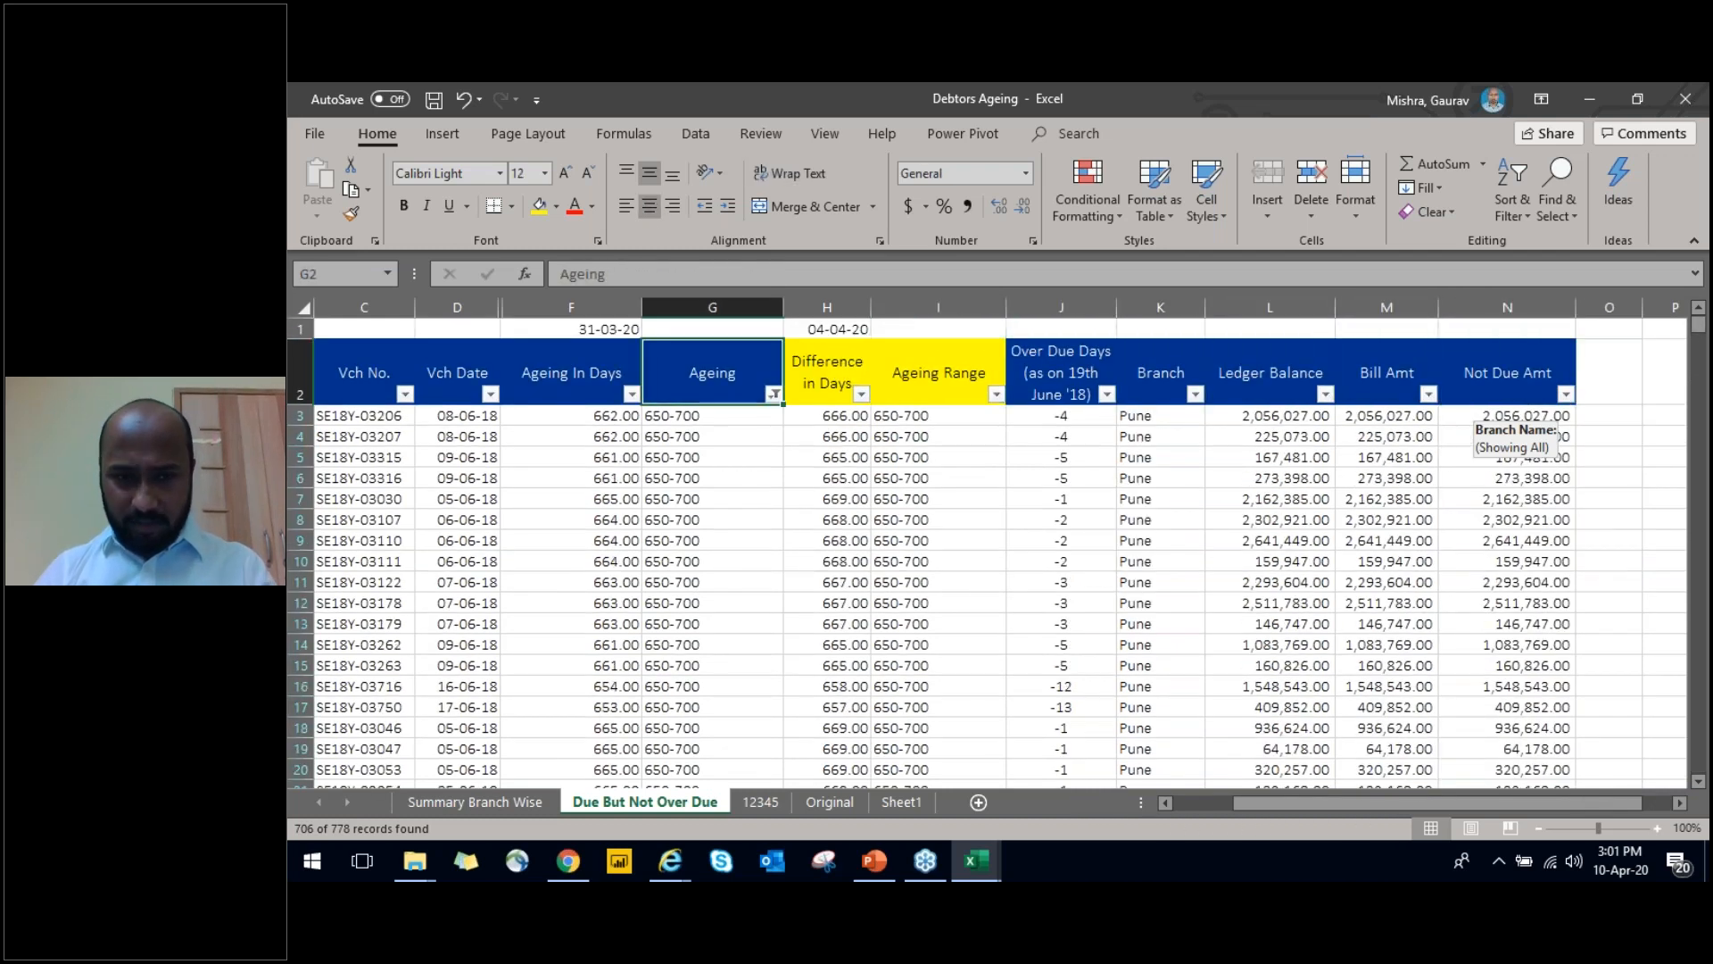
Reselect all values in the Ageing filter so every row is included again
key("alt+Down")
key("Down")
key("Down")
key("Down")
key("Down")
key("Down")
key("Down")
key("Down")
key("Down")
key("space")
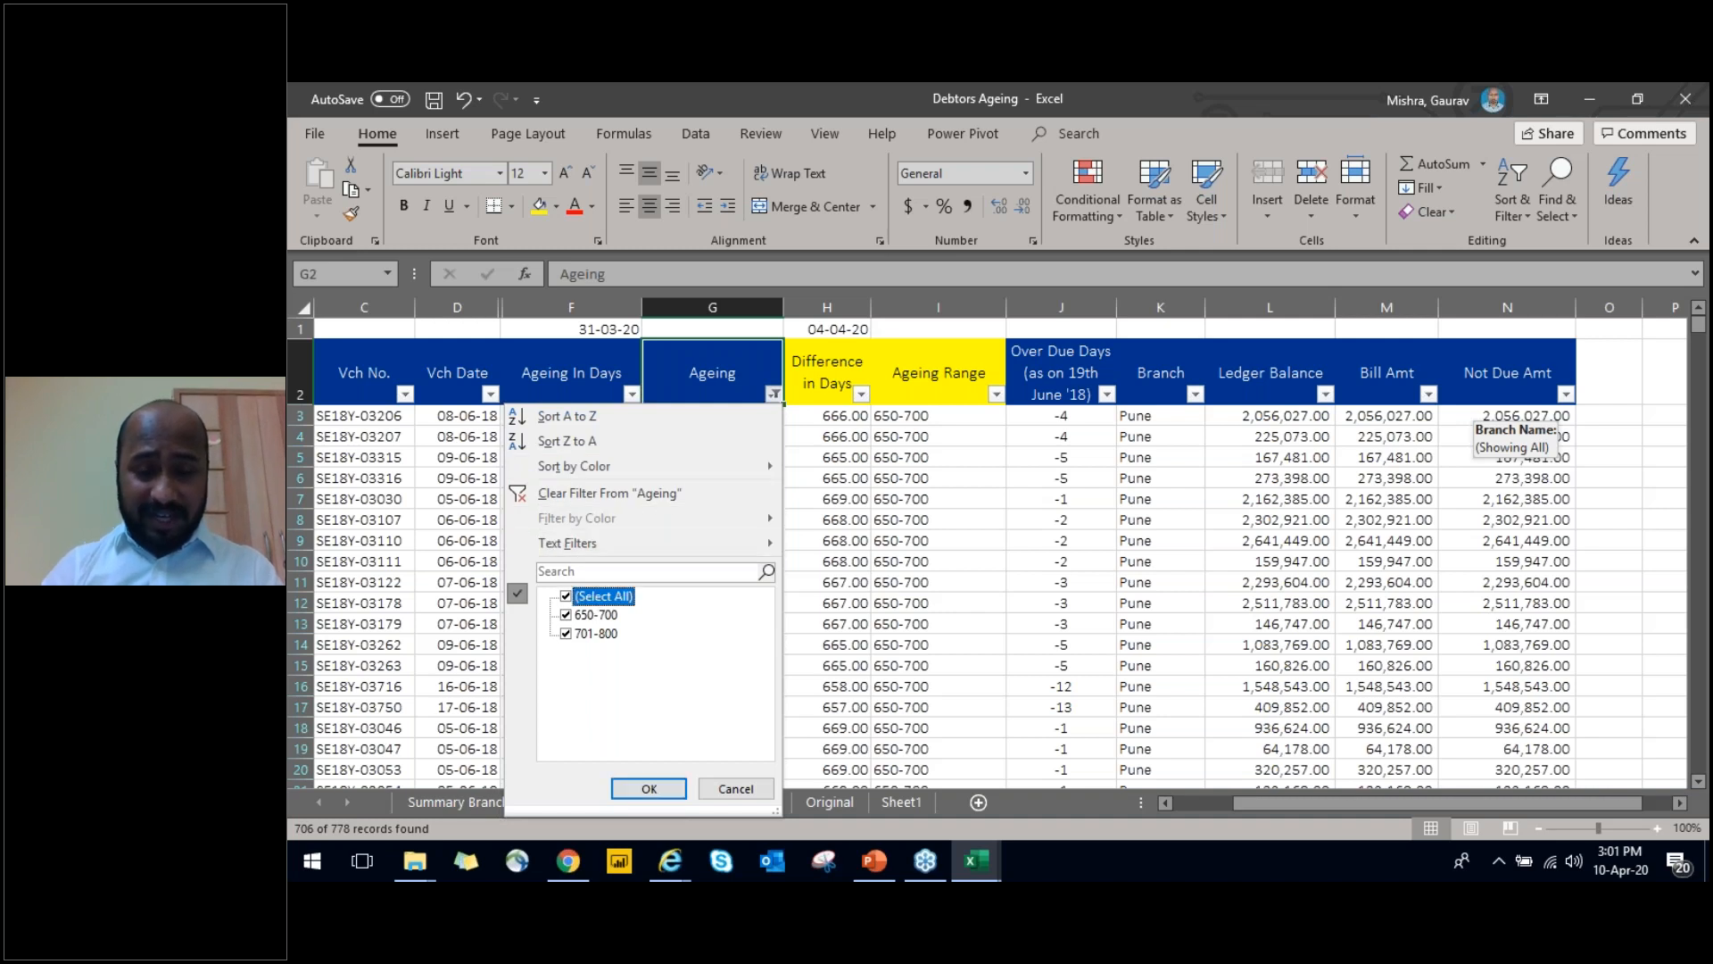
key("Tab")
key("Return")
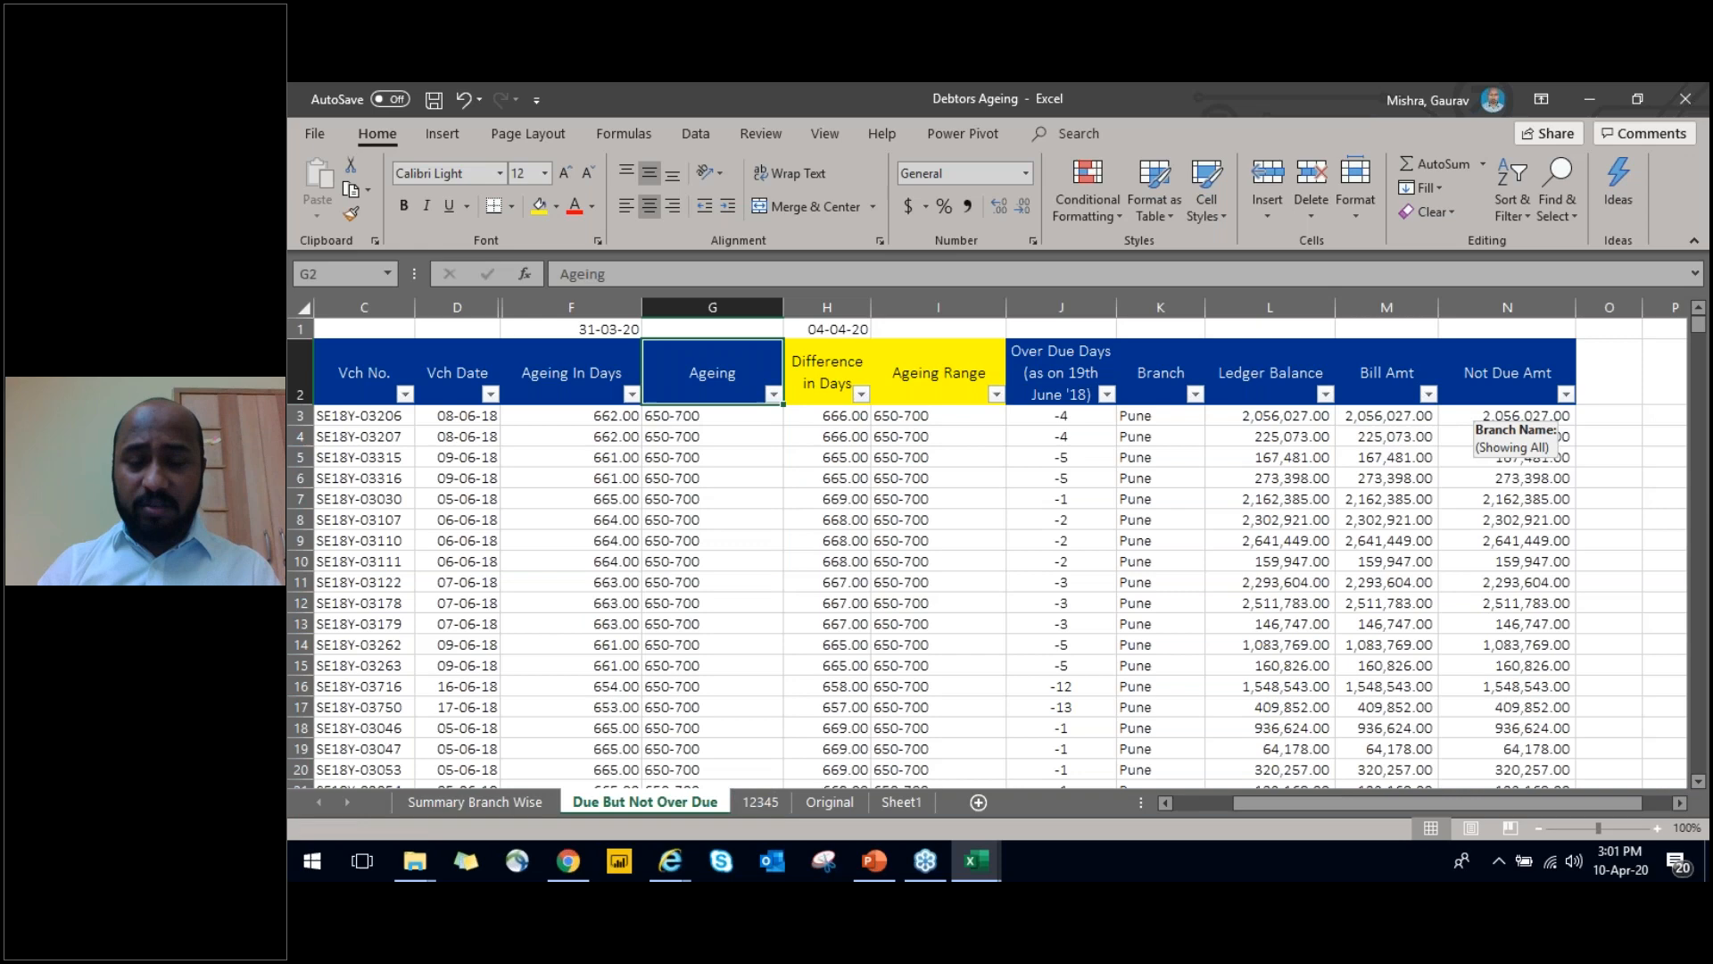
Rename the F2 heading as Todays Ageing In Days
key("Home")
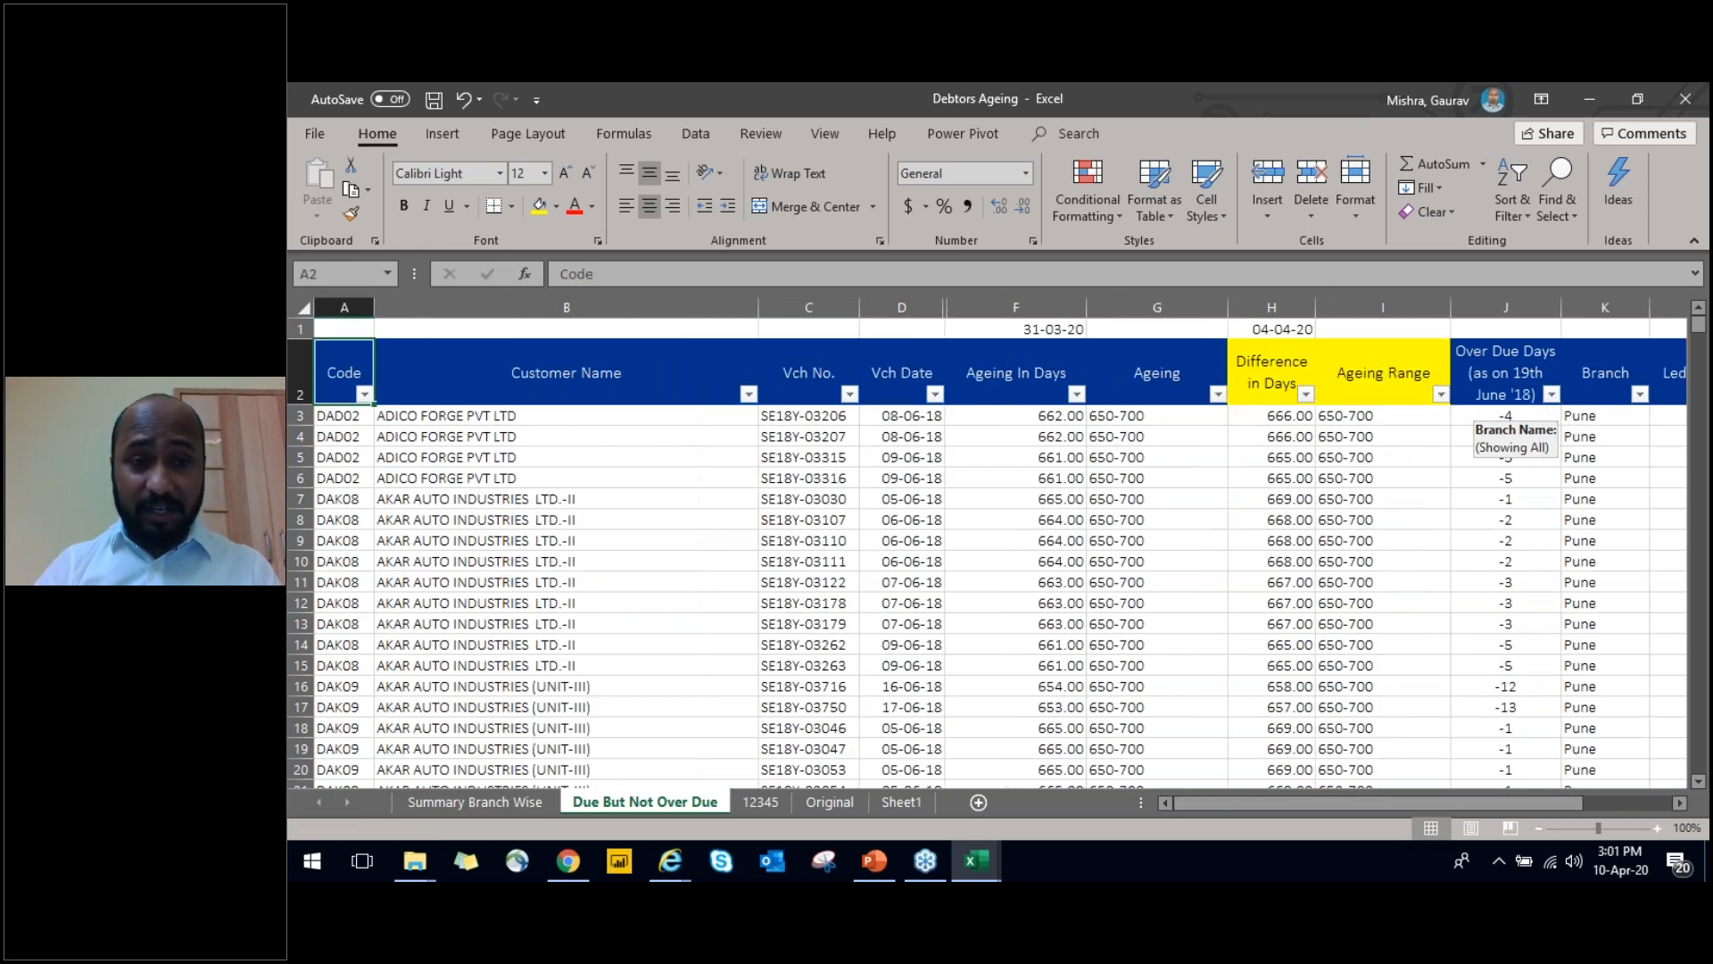
key("ctrl+shift+Right")
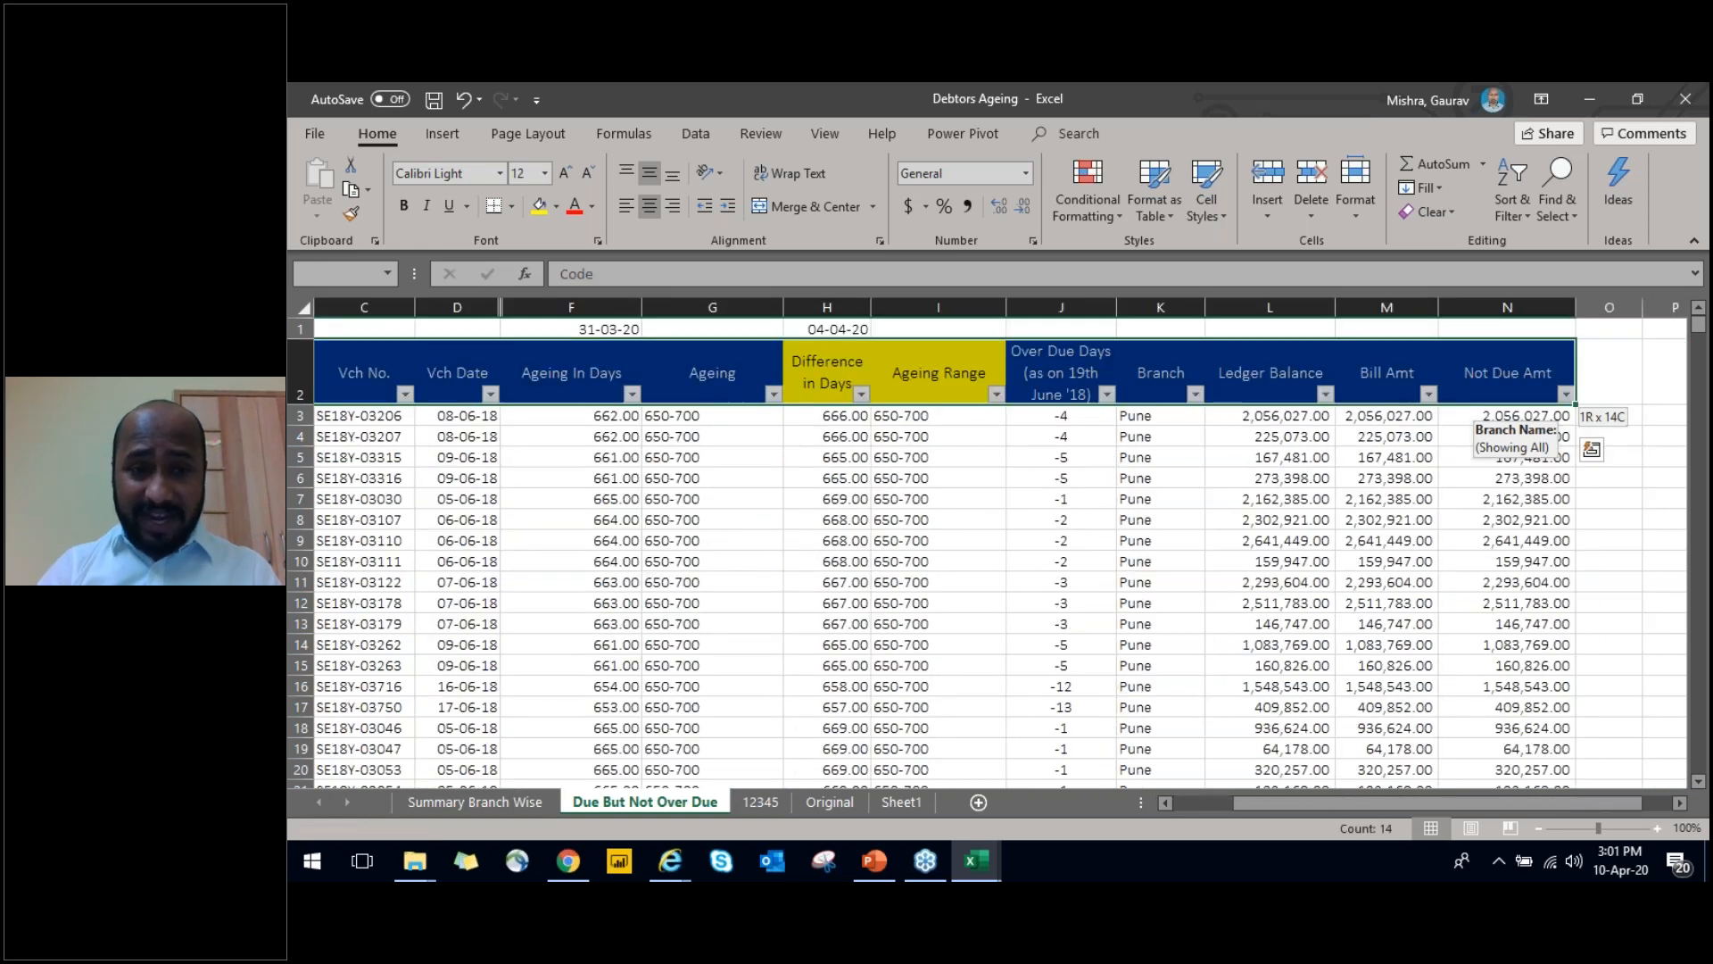
key("Right")
key("Right")
key("Right")
key("Right")
key("F2")
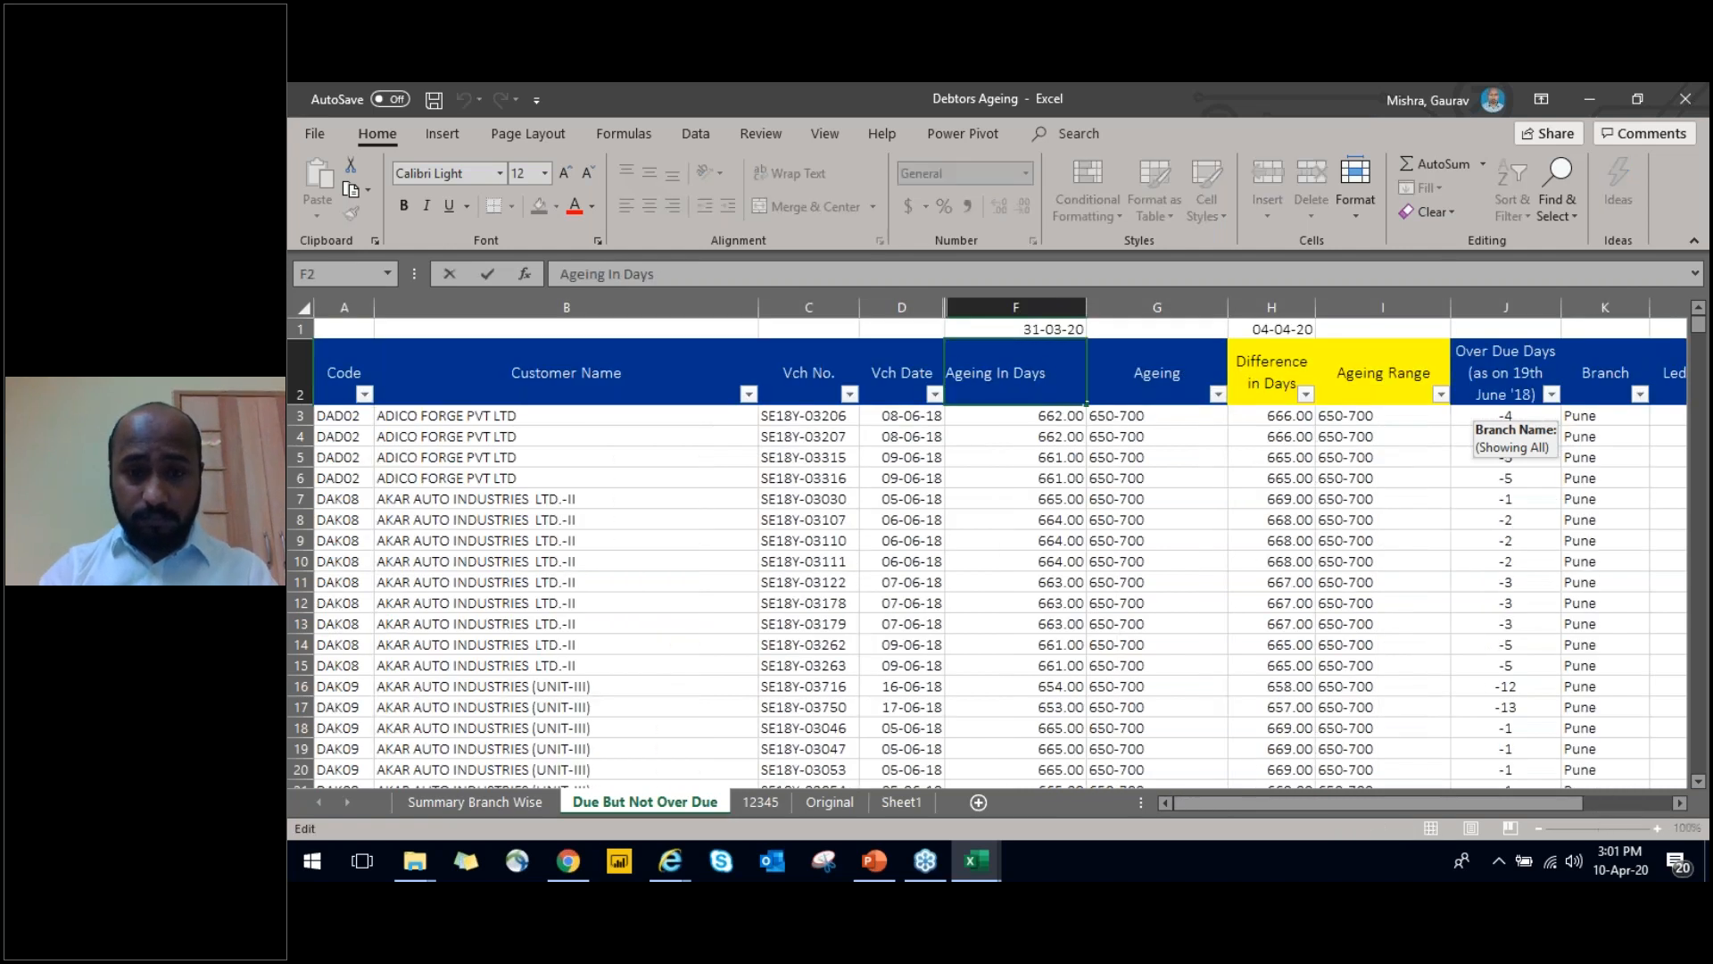
key("Home")
type("Todays")
key("Return")
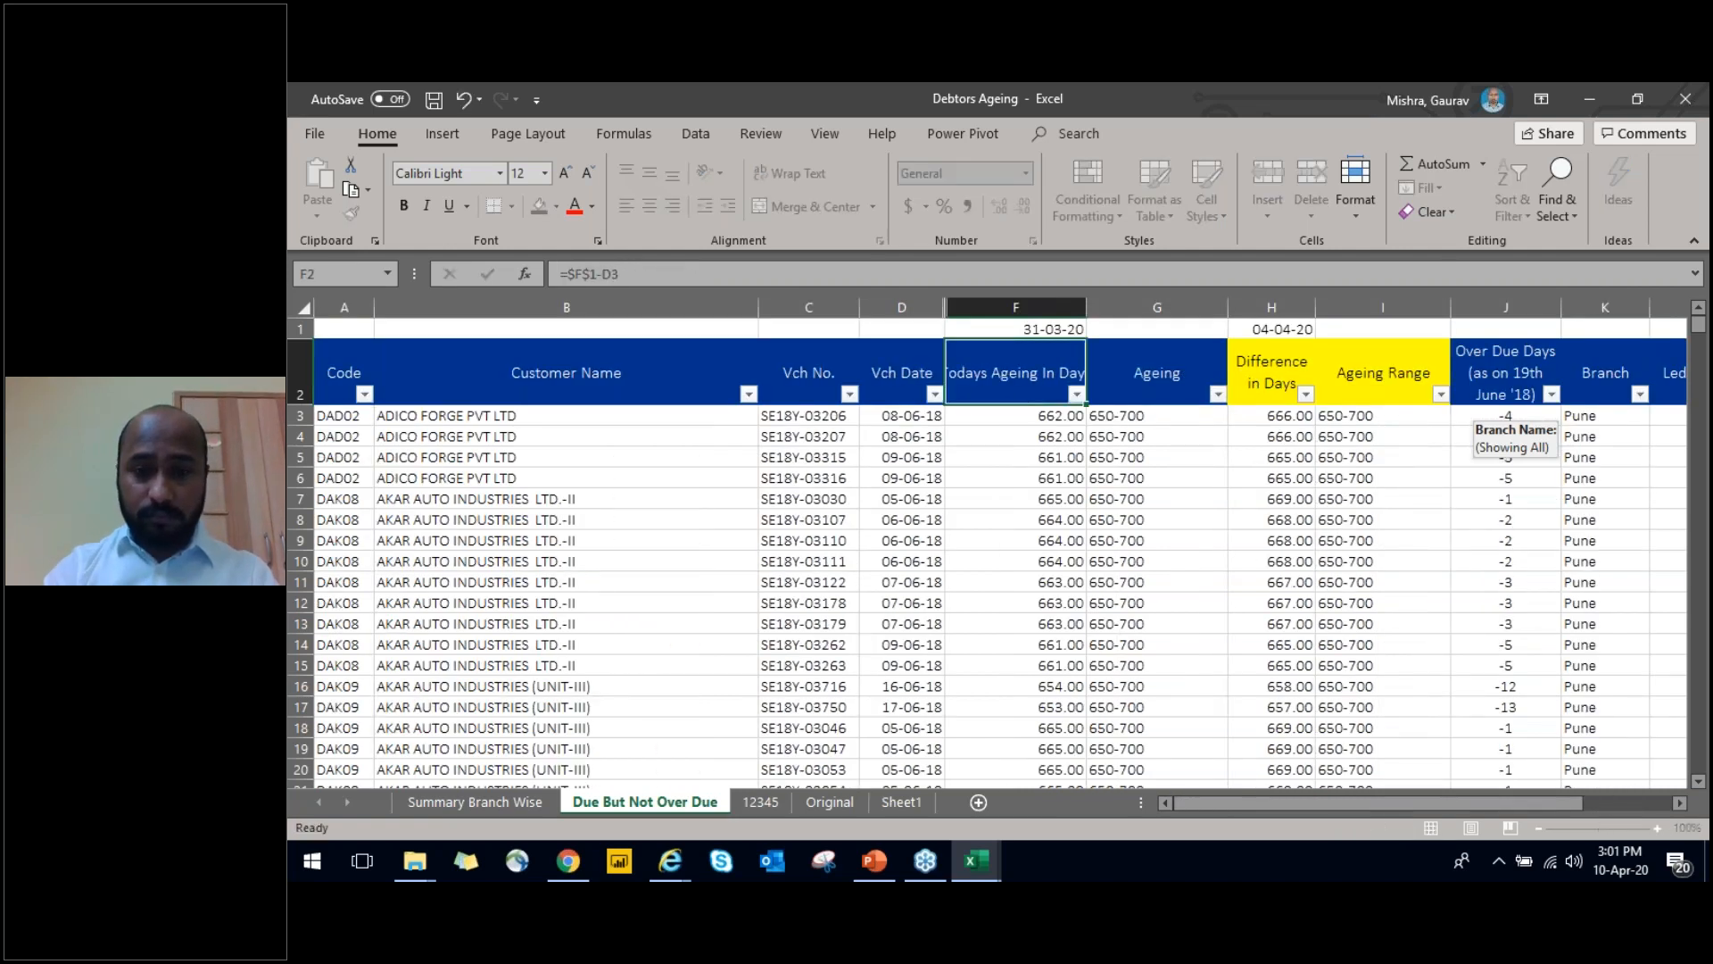
Create a PivotTable on a new worksheet from the full debtors table, A2:N780 on the Due But Not Over Due sheet
key("Home")
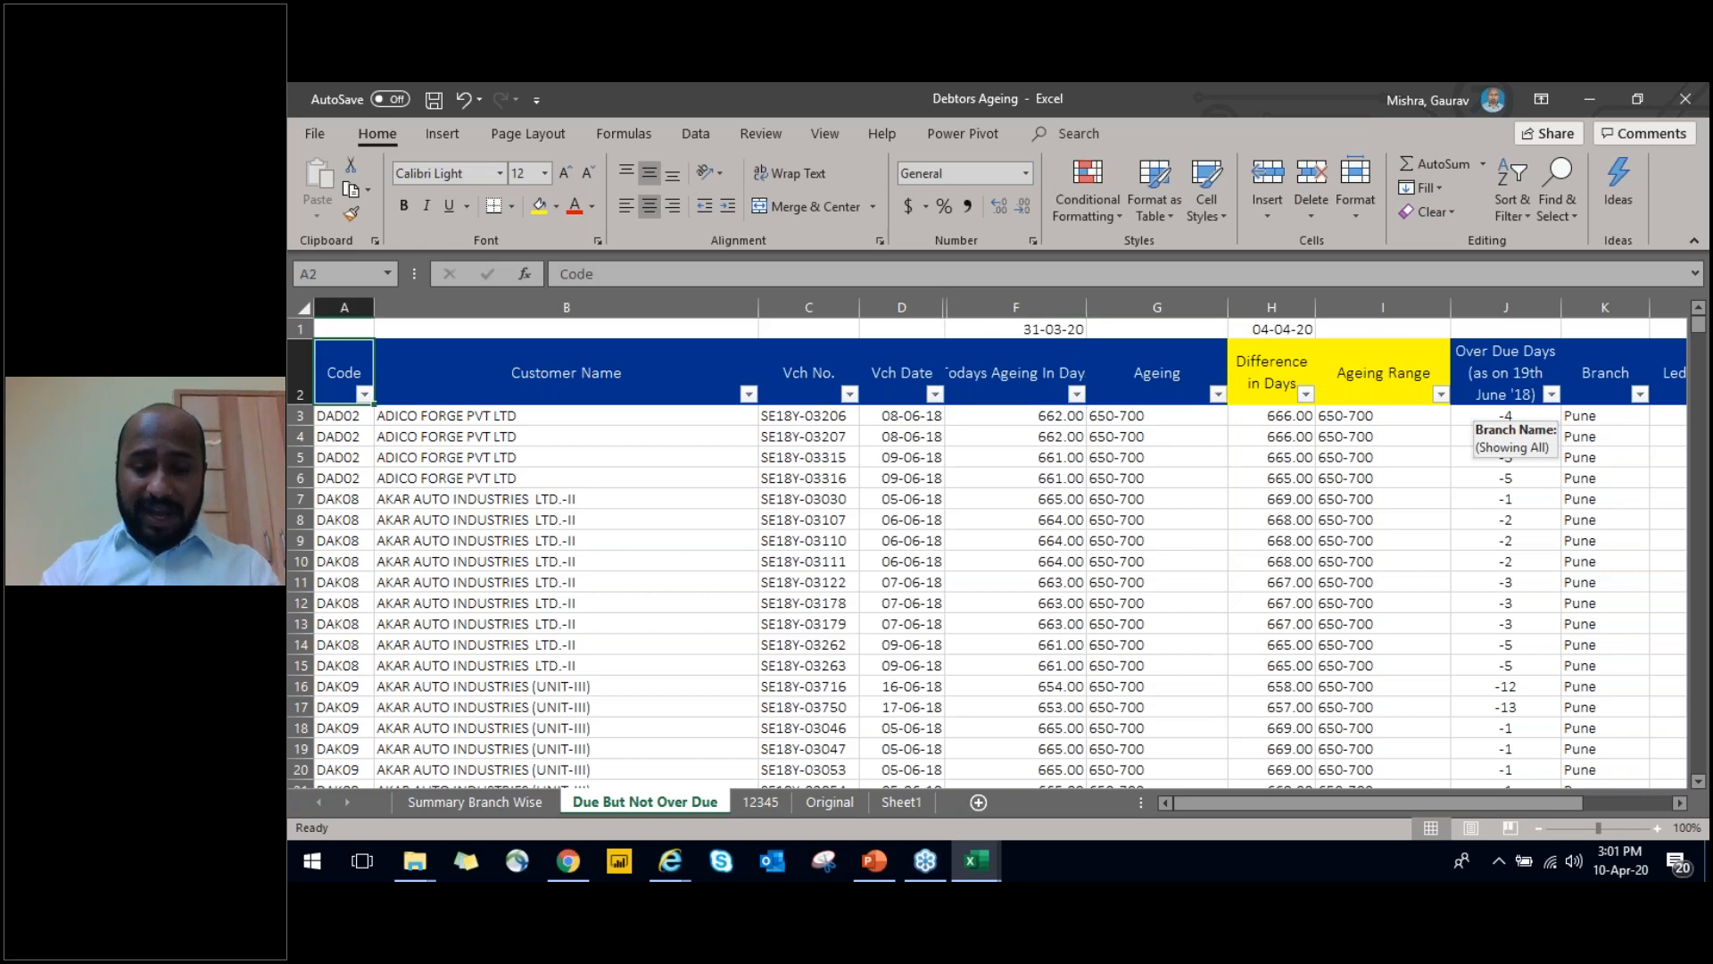
key("ctrl+shift+Right")
key("ctrl+shift+Down")
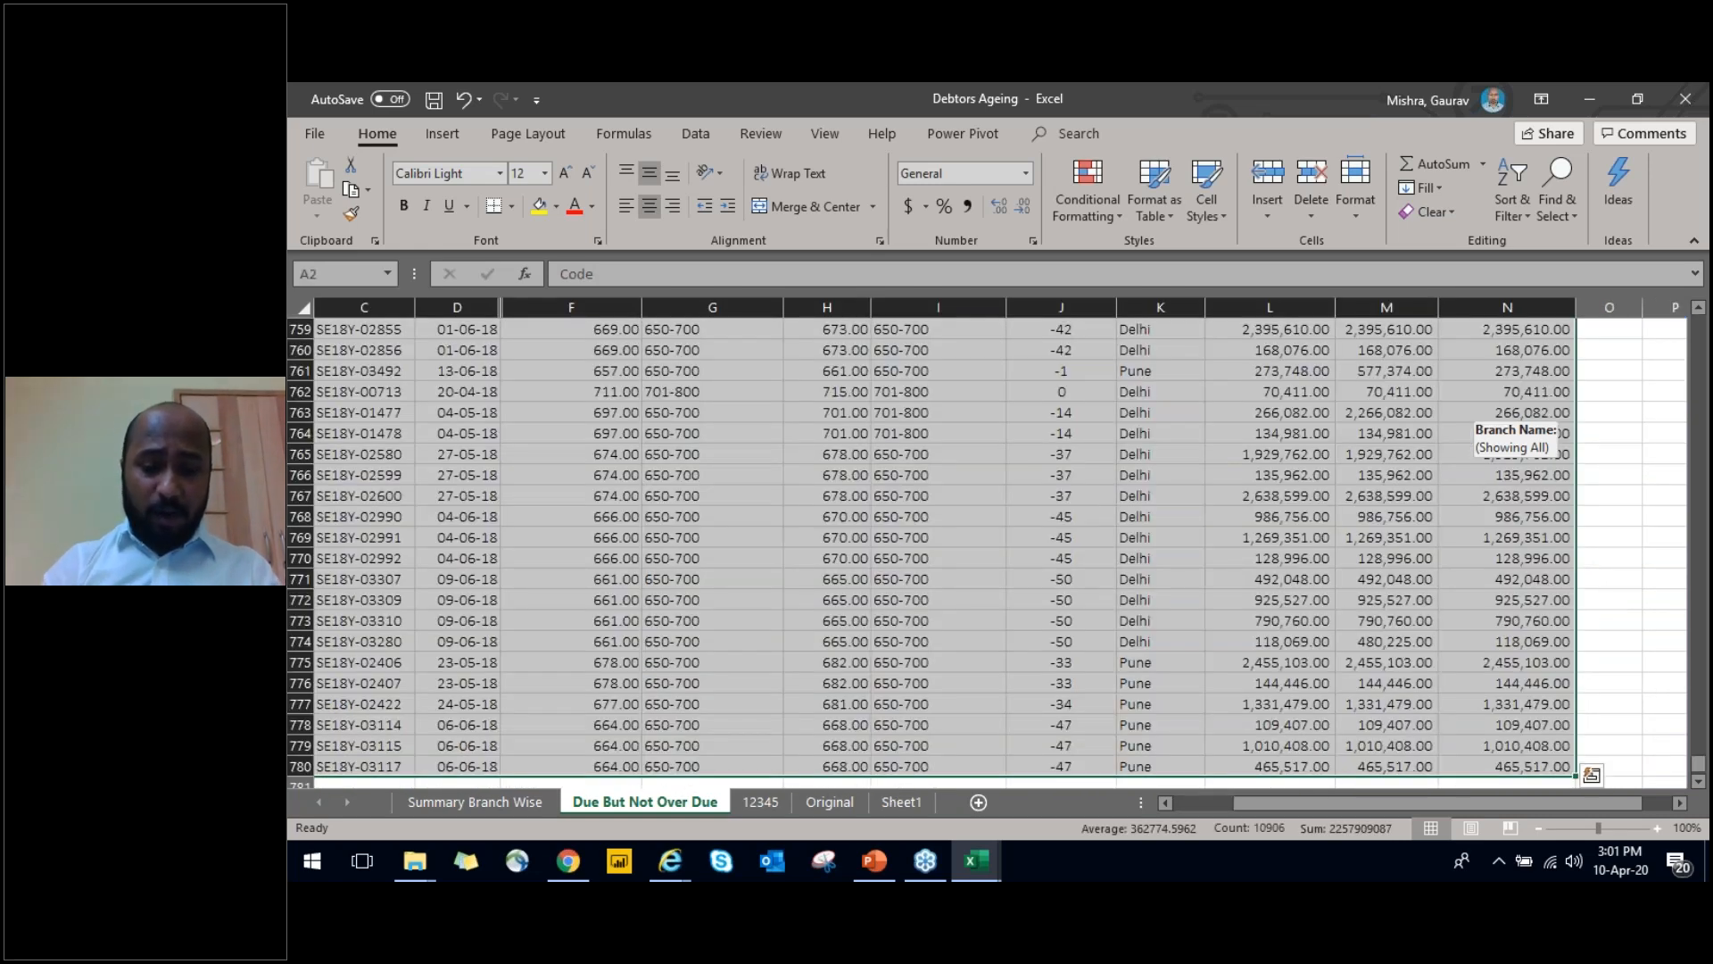
key("alt+n")
key("v")
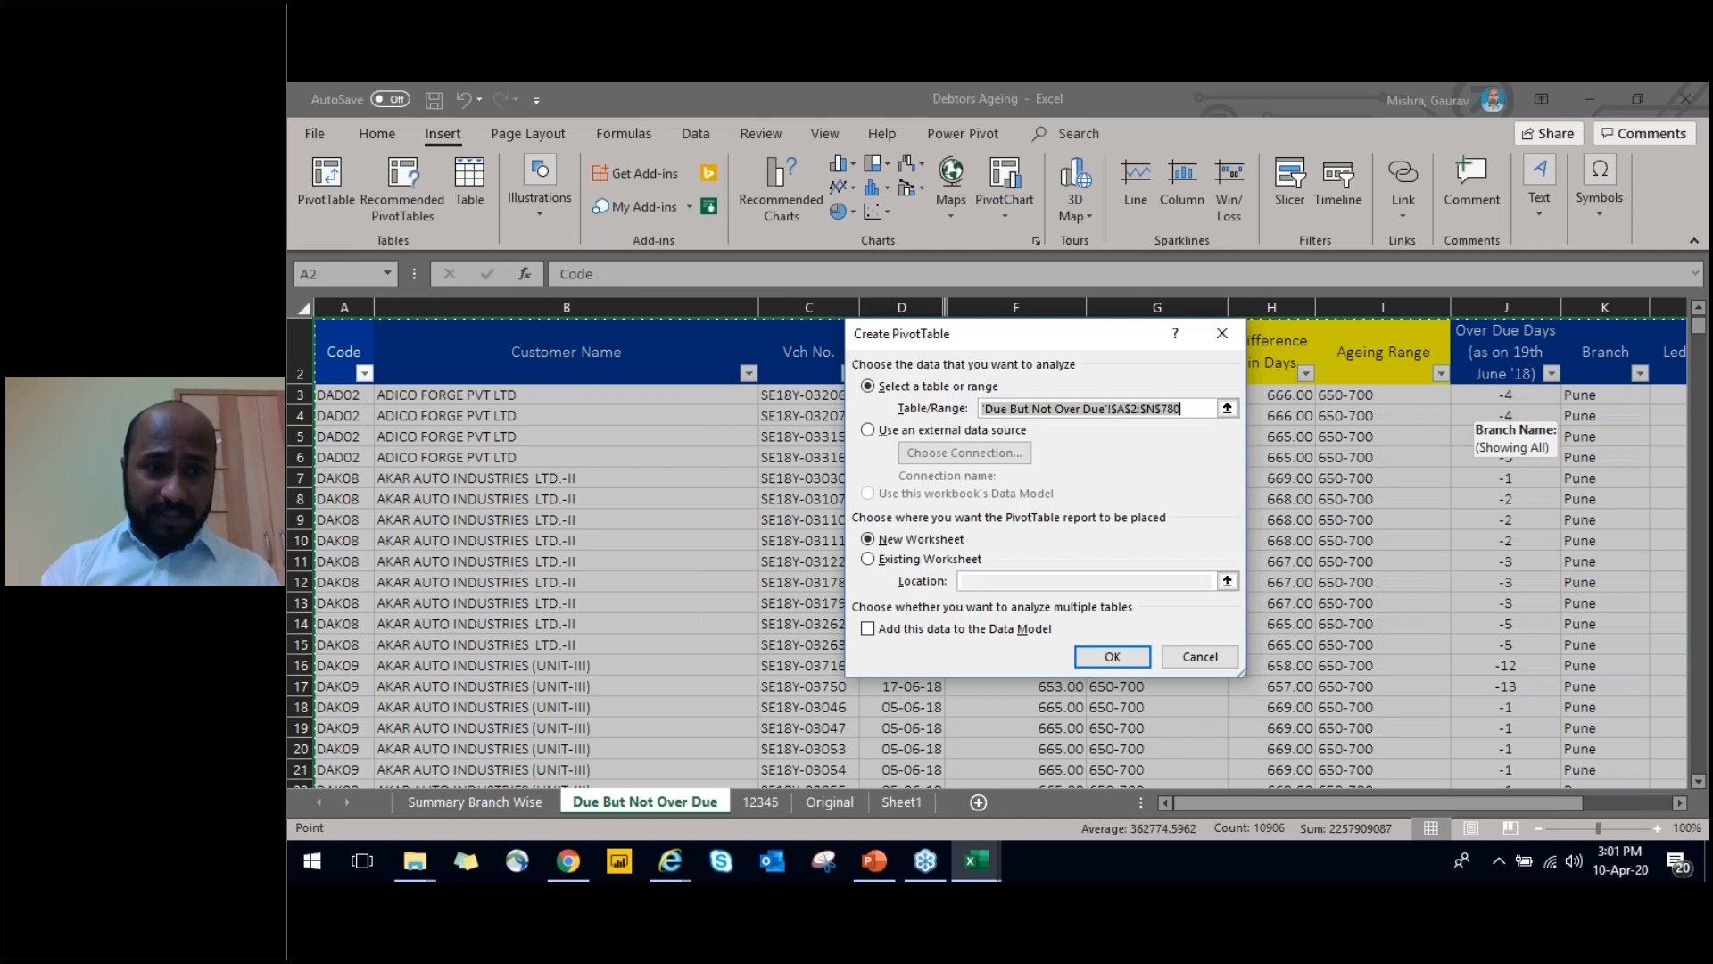
key("Escape")
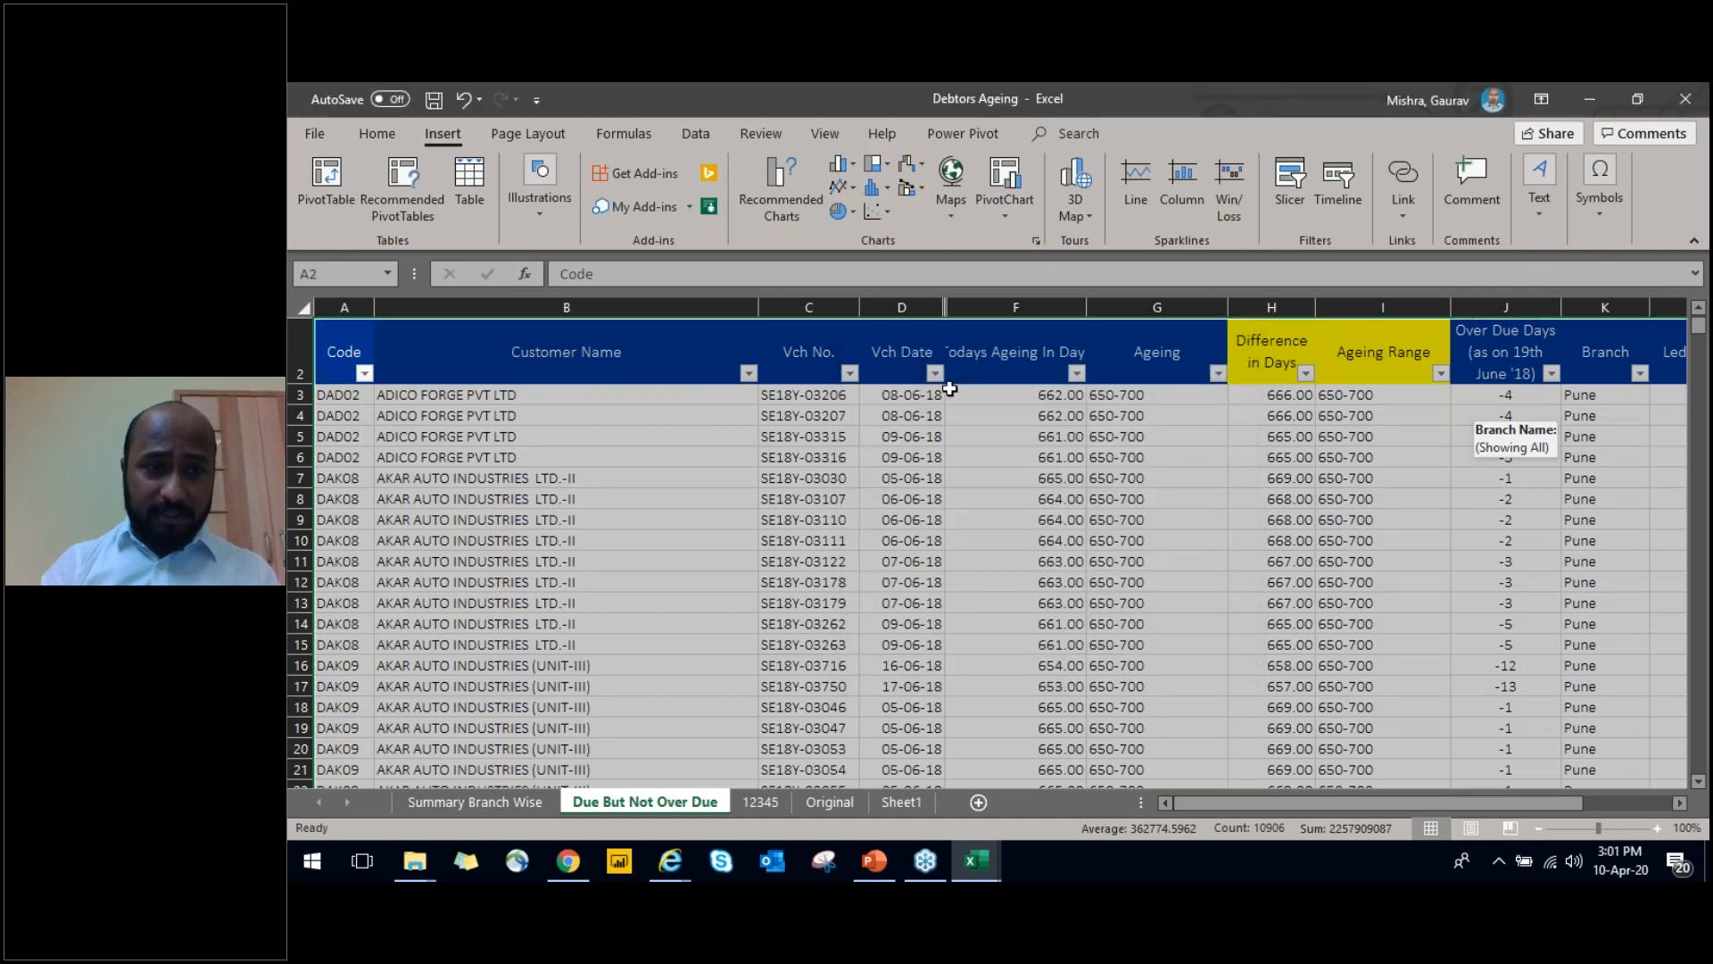
key("alt+n")
key("v")
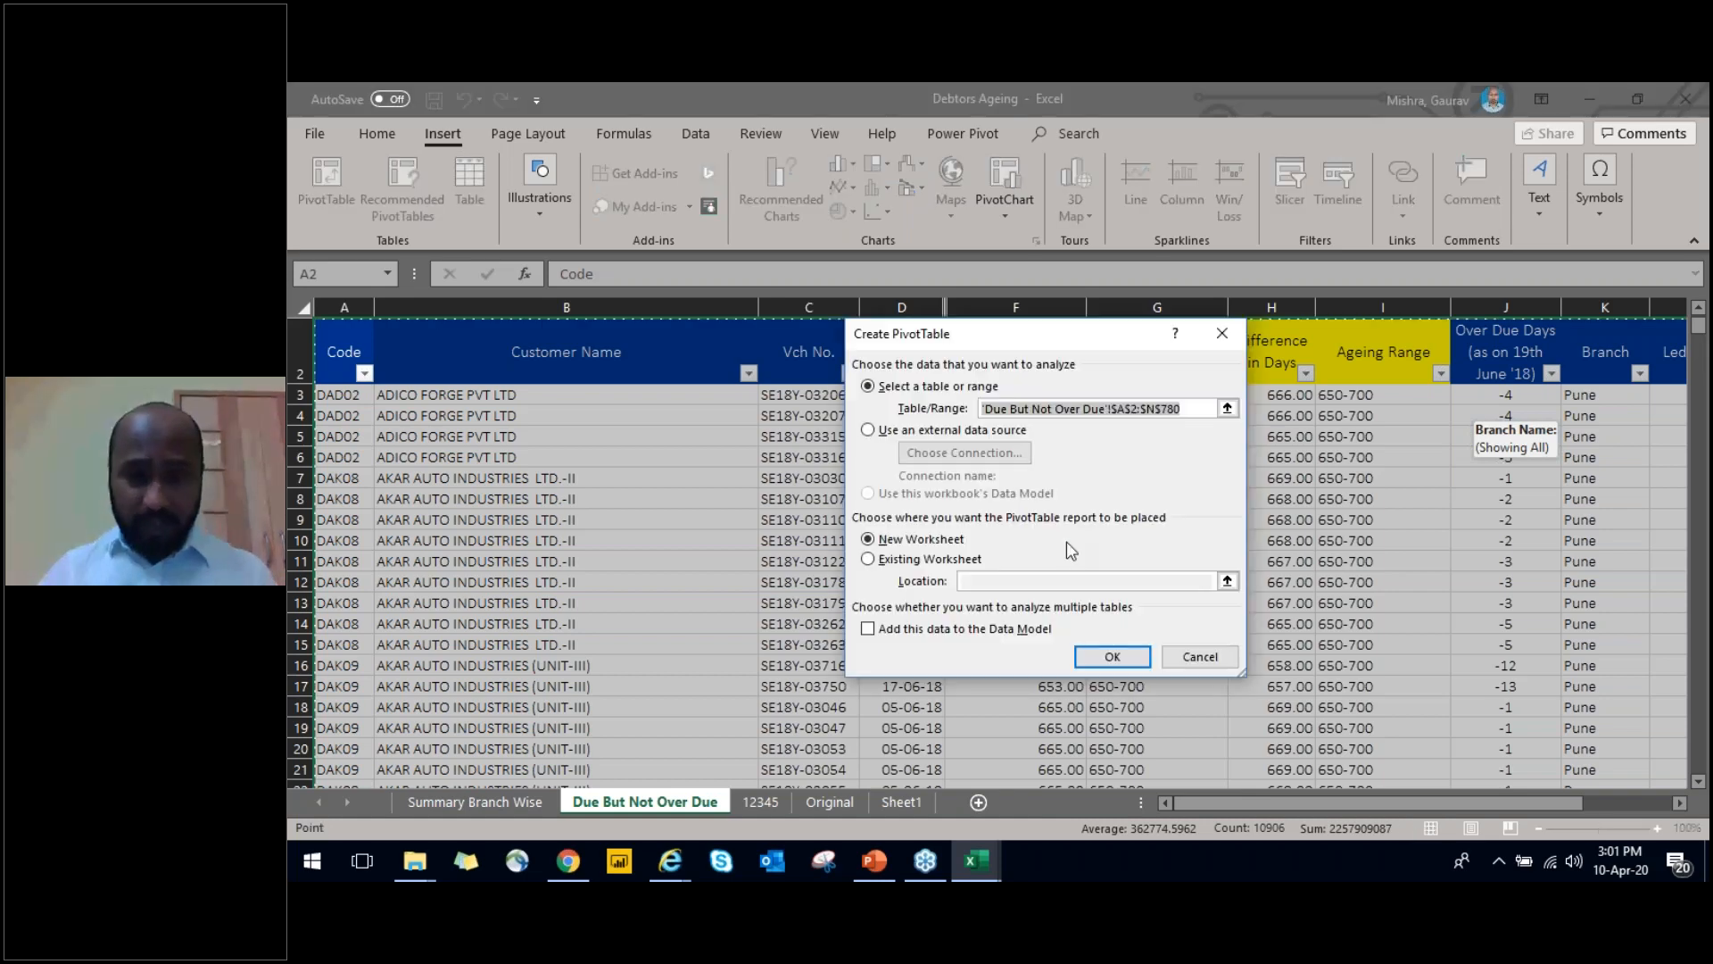
left_click(1116, 662)
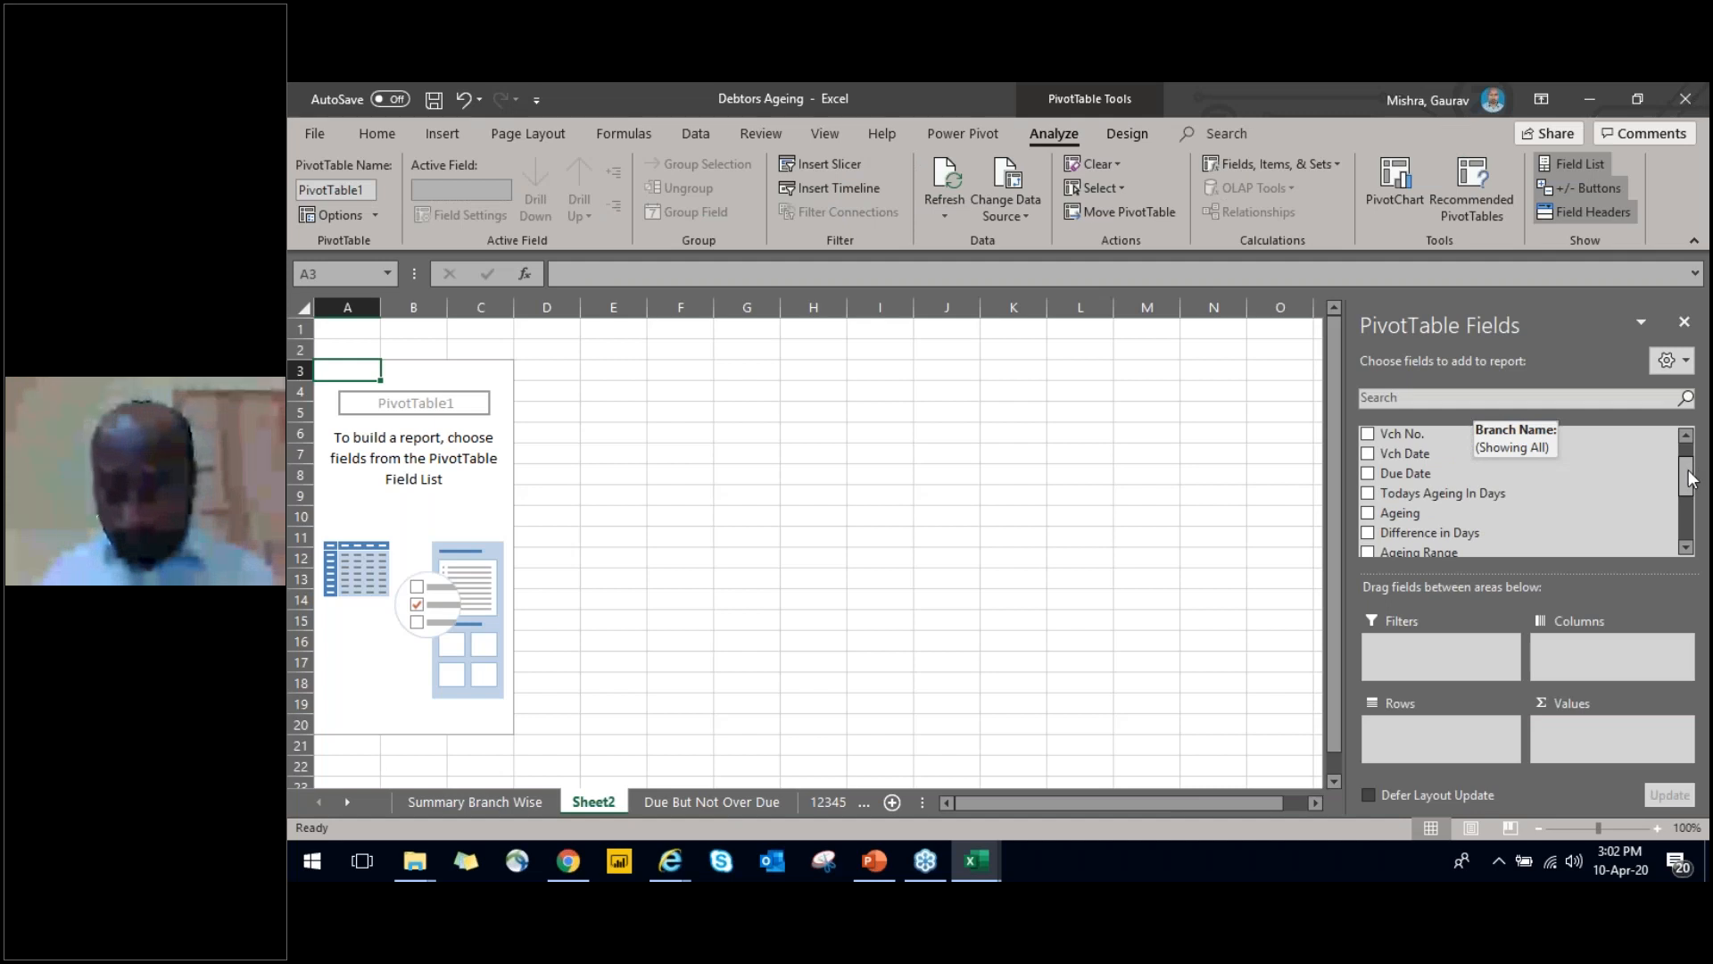
Add Todays Ageing In Days to the PivotTable as the row field
left_click(1368, 495)
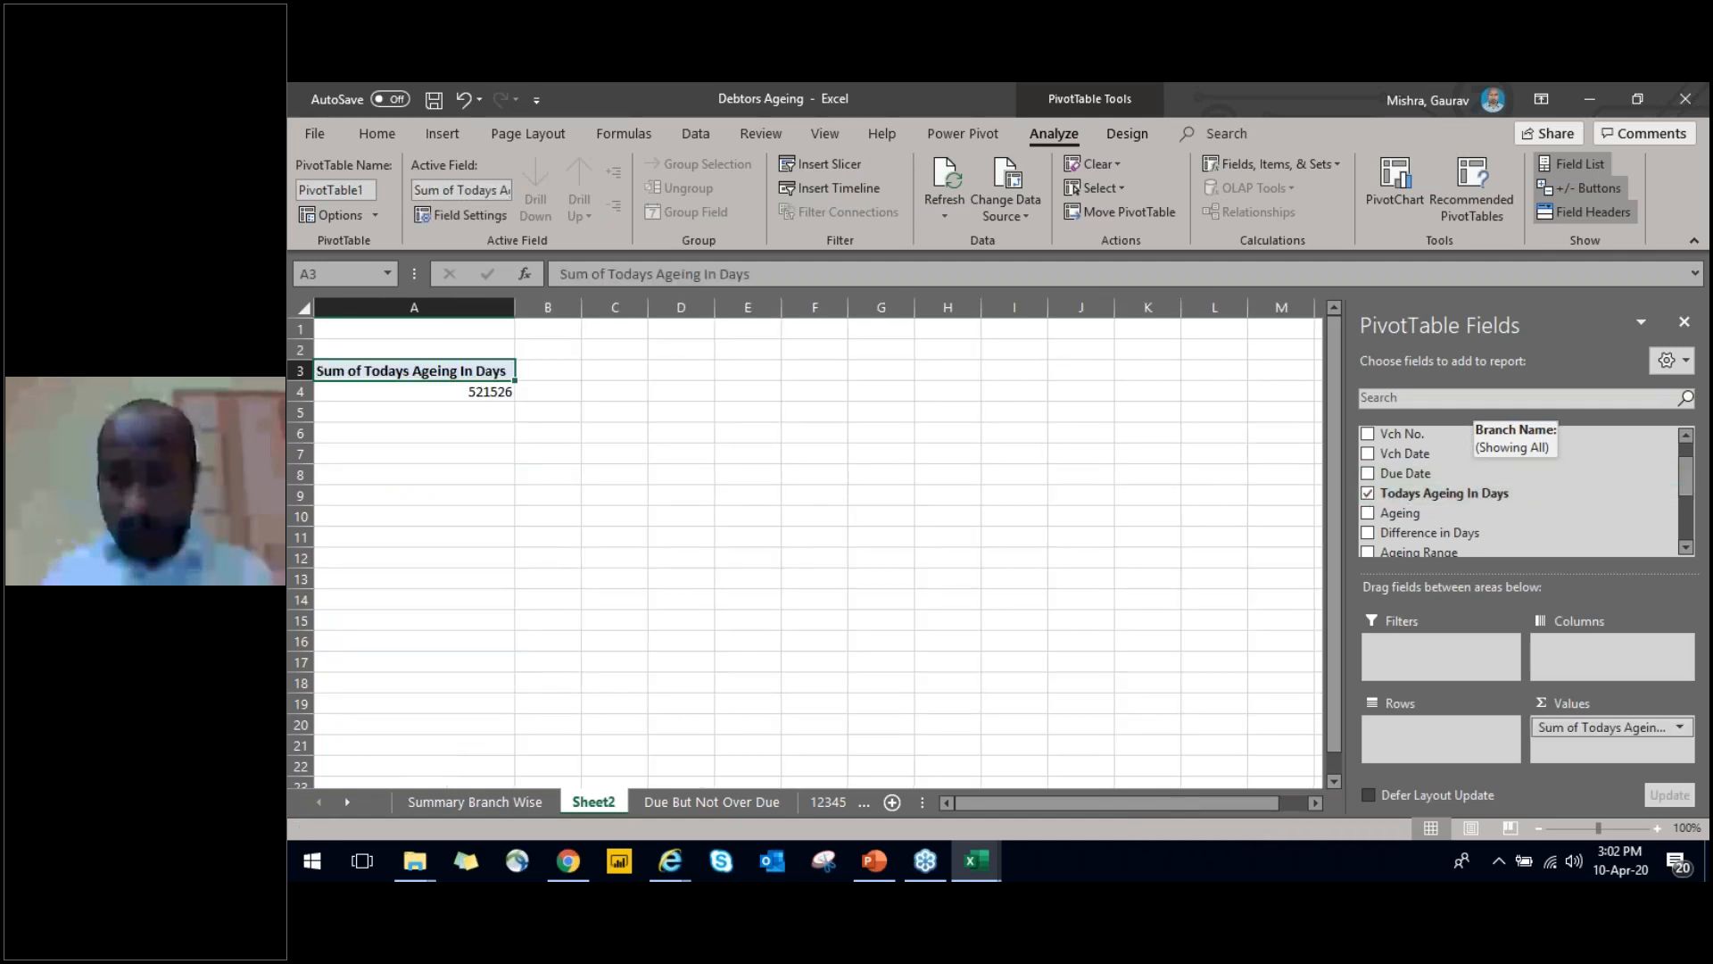
left_click_drag(1602, 727, 1440, 739)
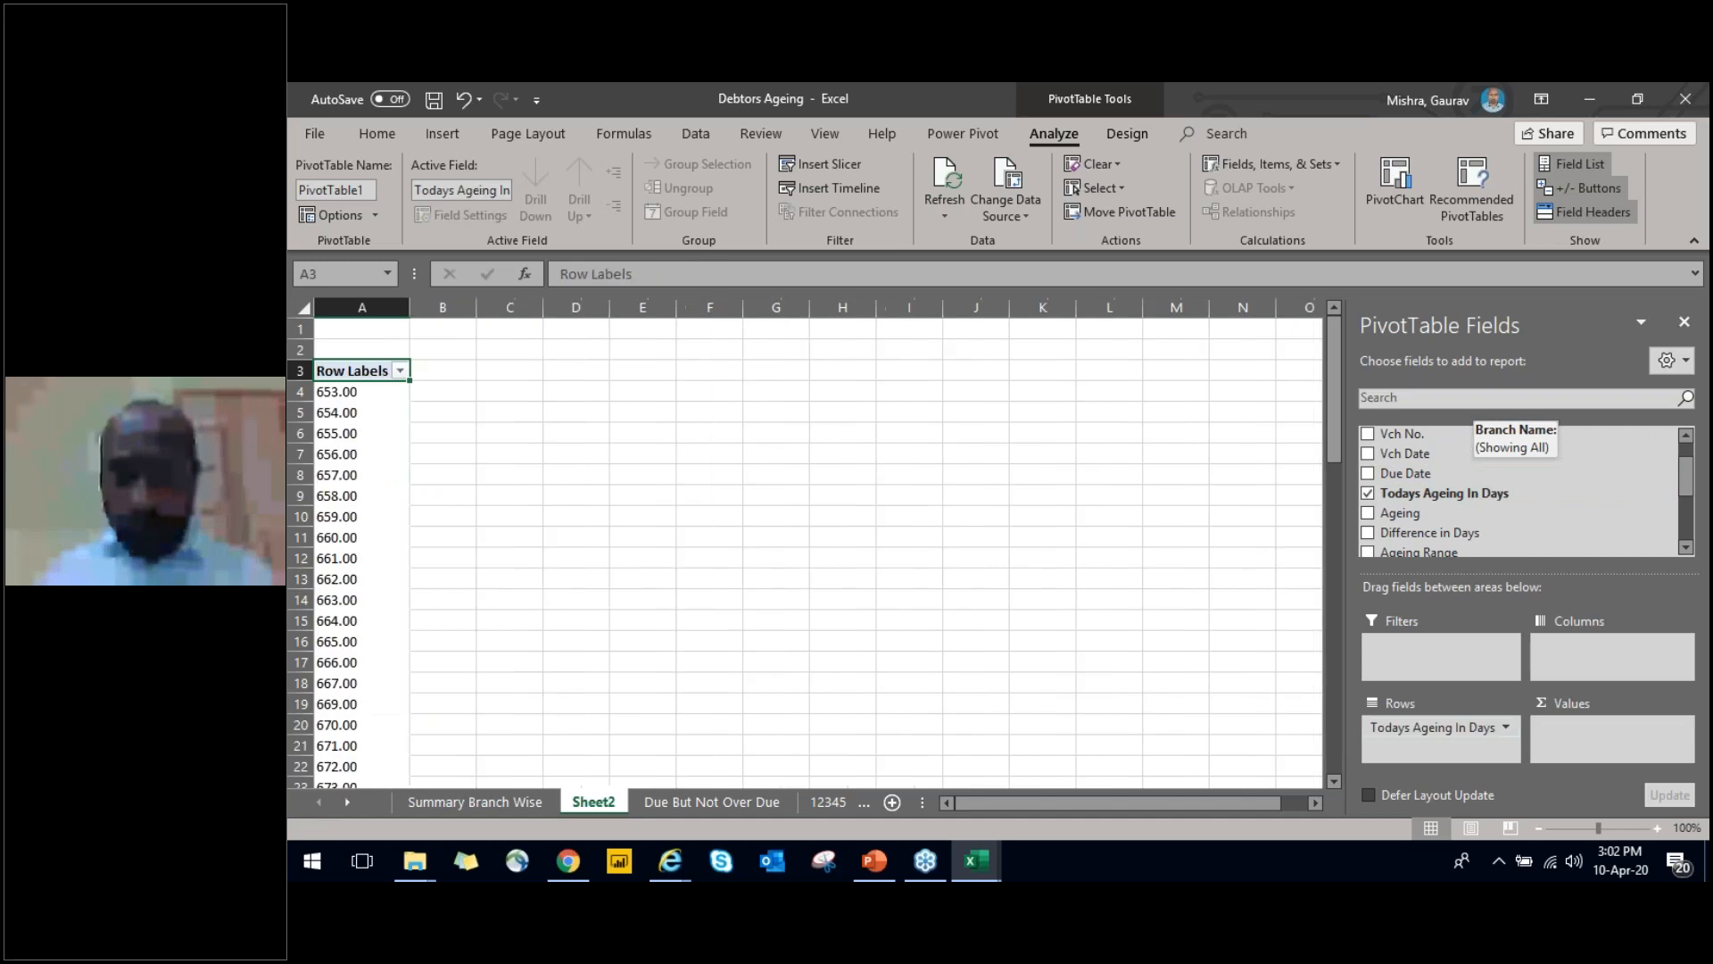
Replace Todays Ageing In Days with Ageing as the PivotTable row field and sum Ledger Balance as the values
left_click(1368, 493)
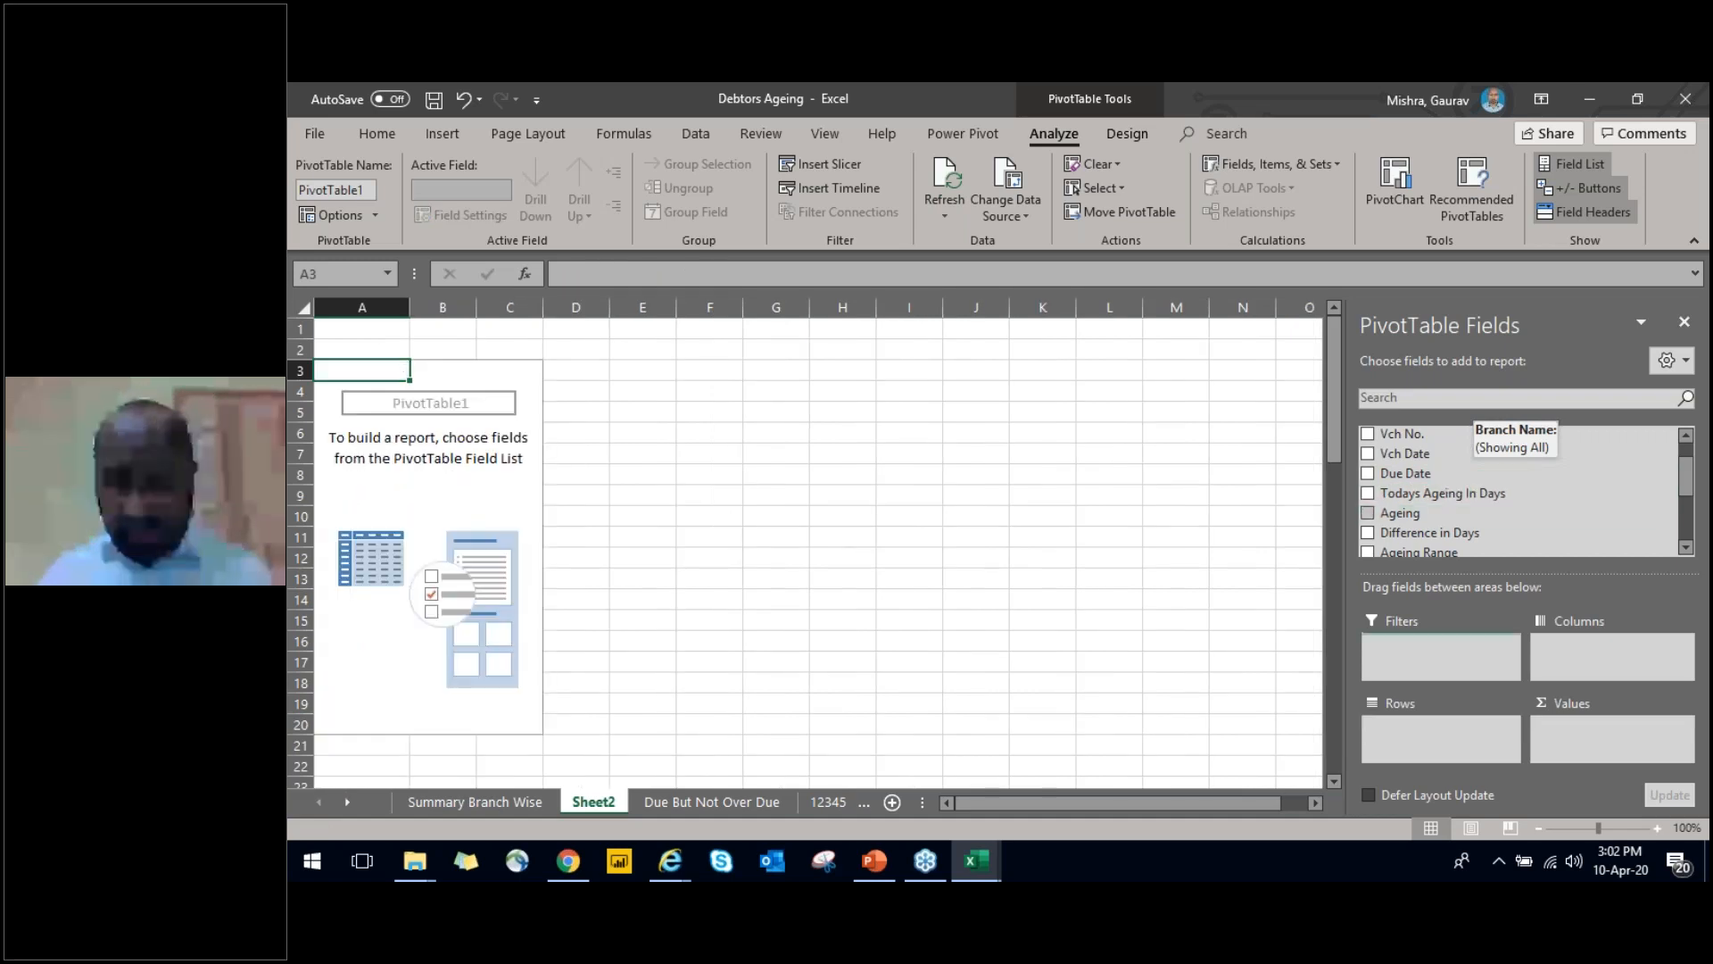
left_click(1368, 514)
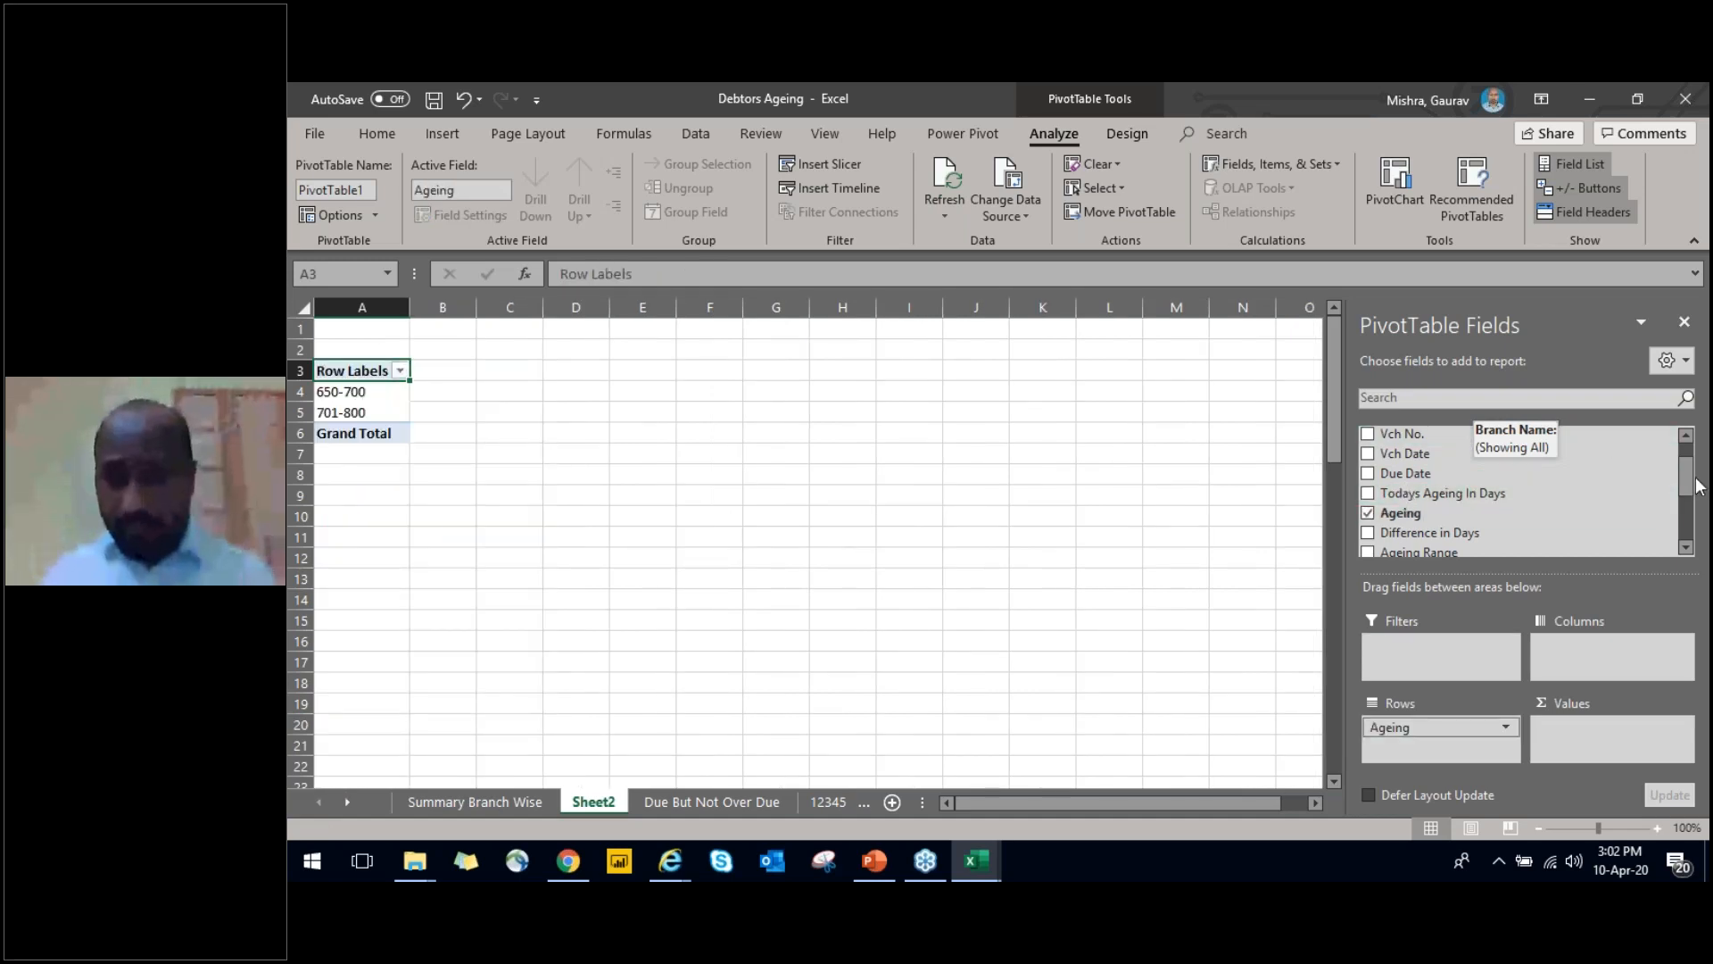
left_click_drag(1689, 487, 1690, 532)
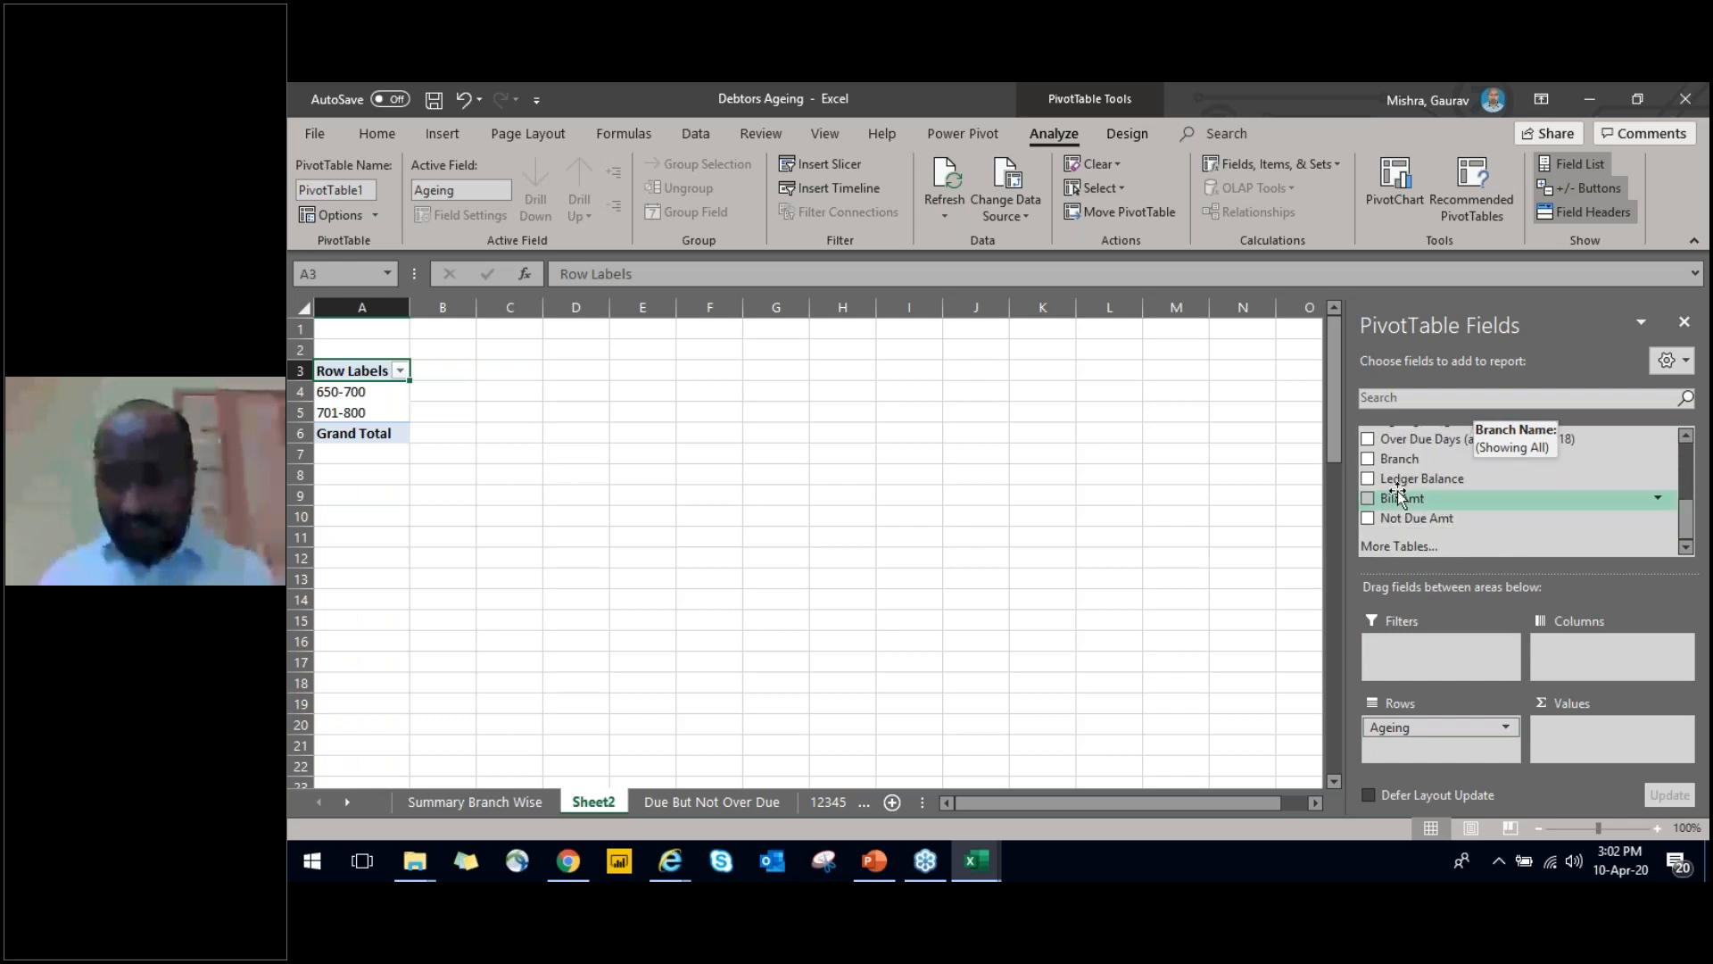
left_click_drag(1372, 486, 1586, 752)
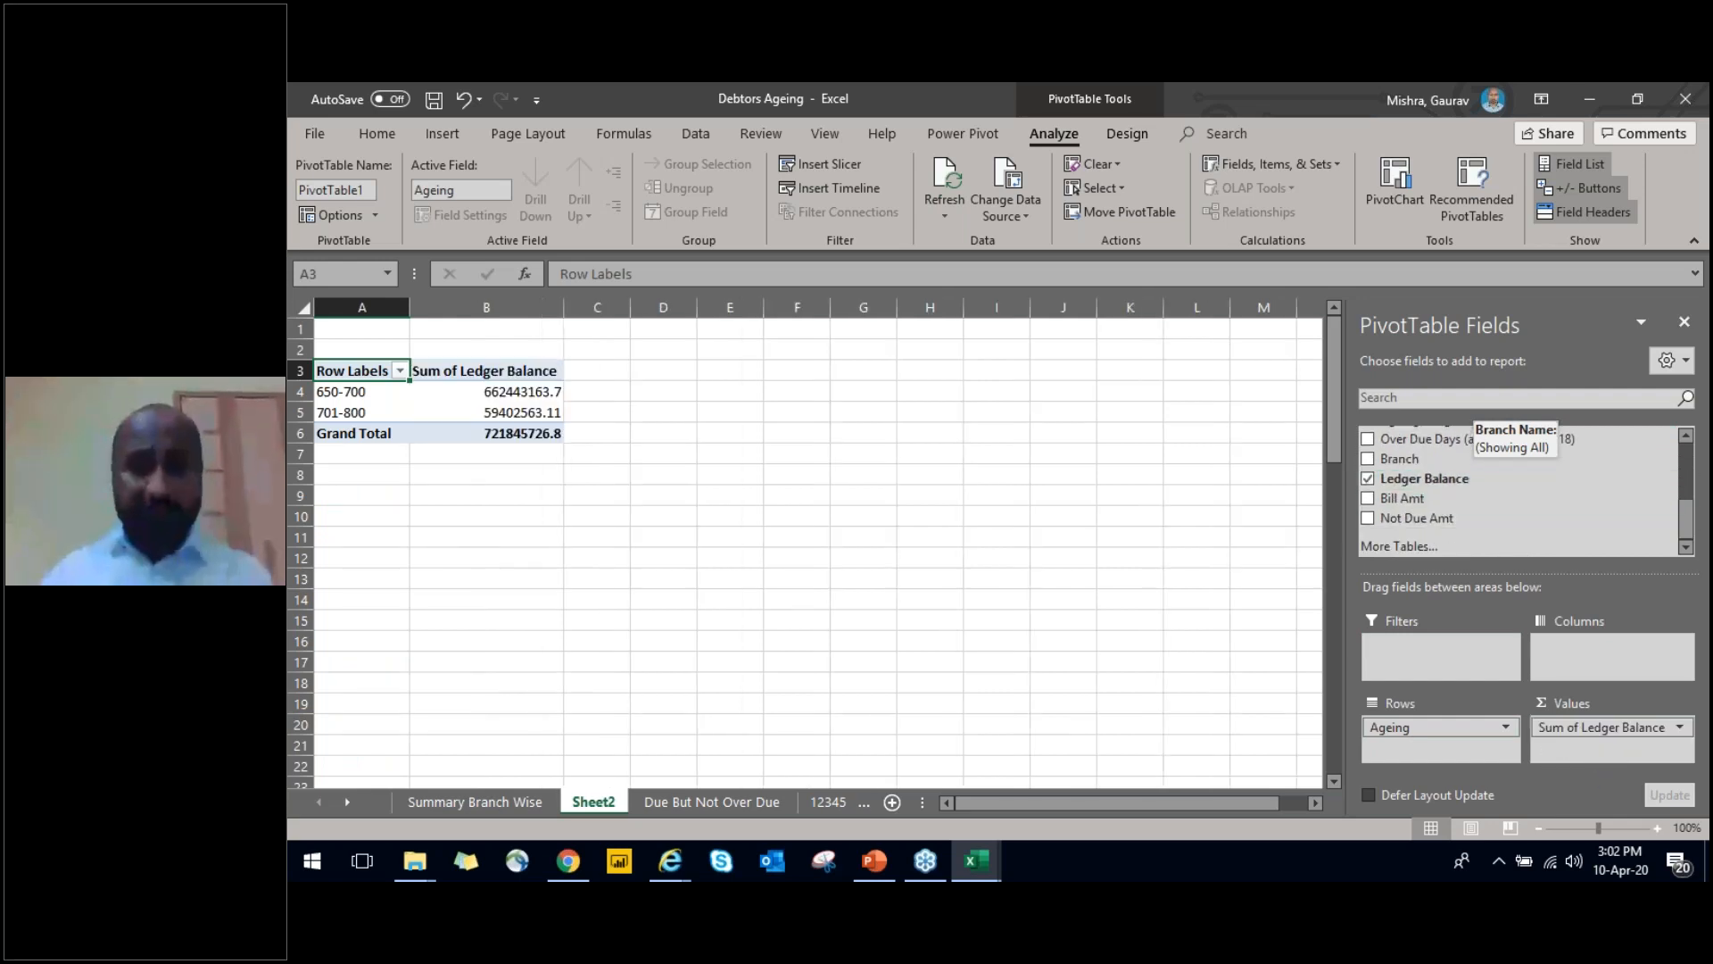
key("ctrl+shift+Right")
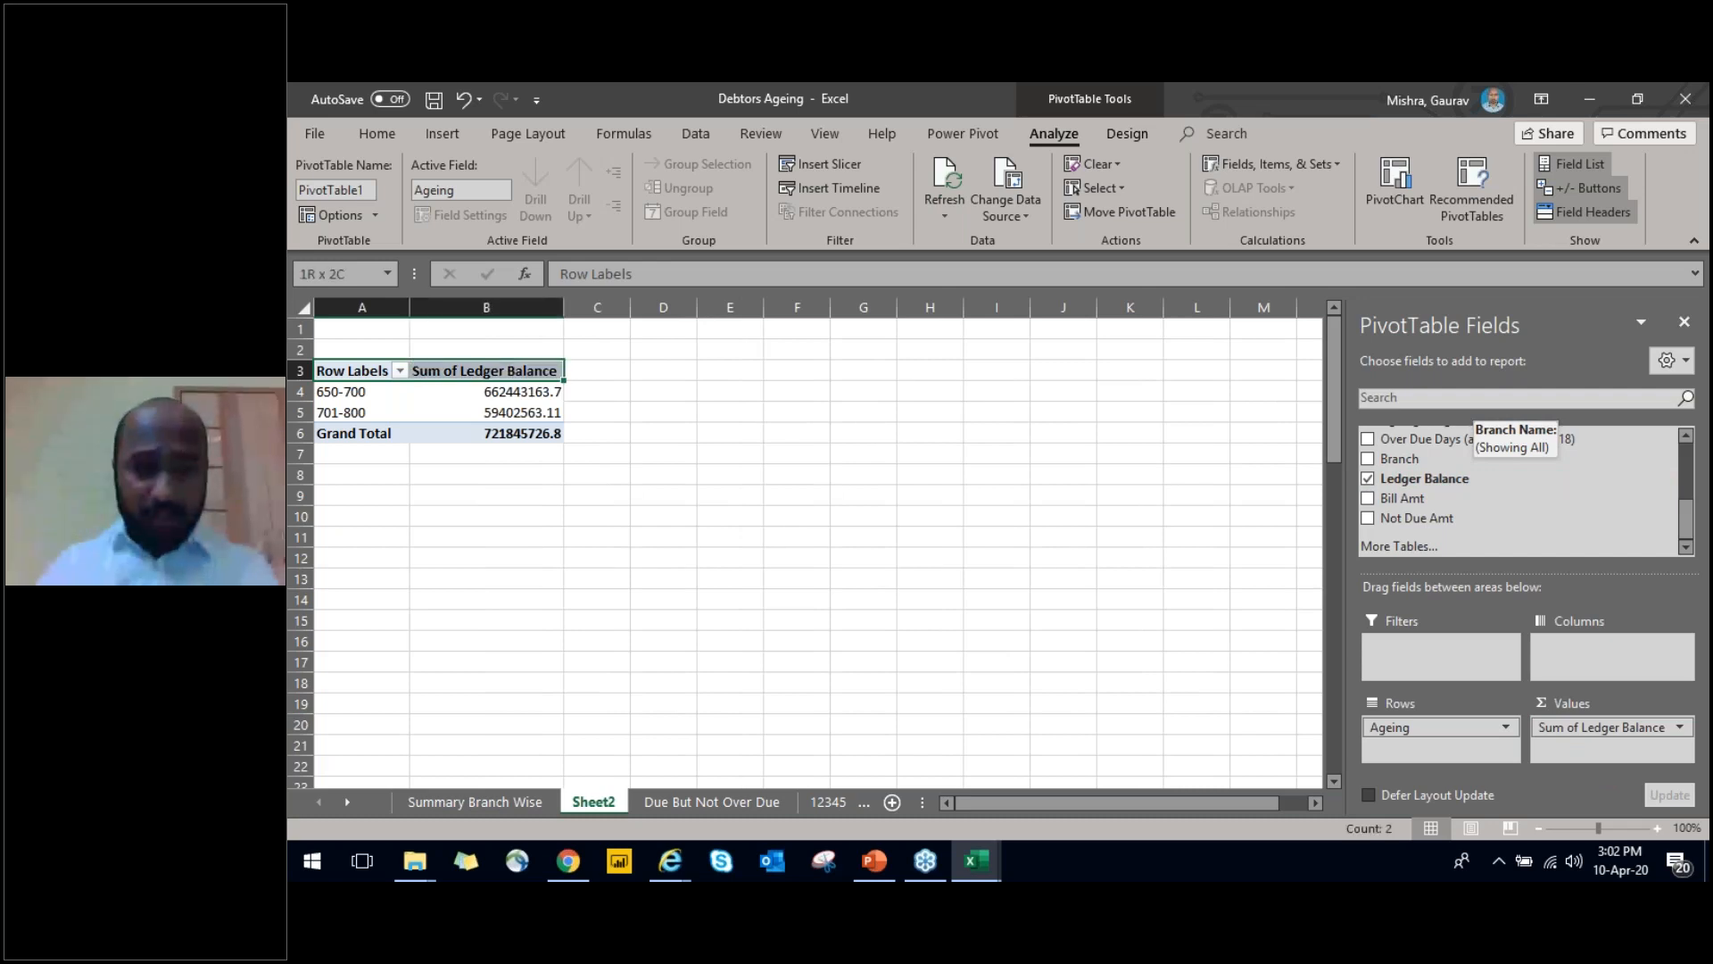
key("ctrl+shift+Down")
key("alt+h")
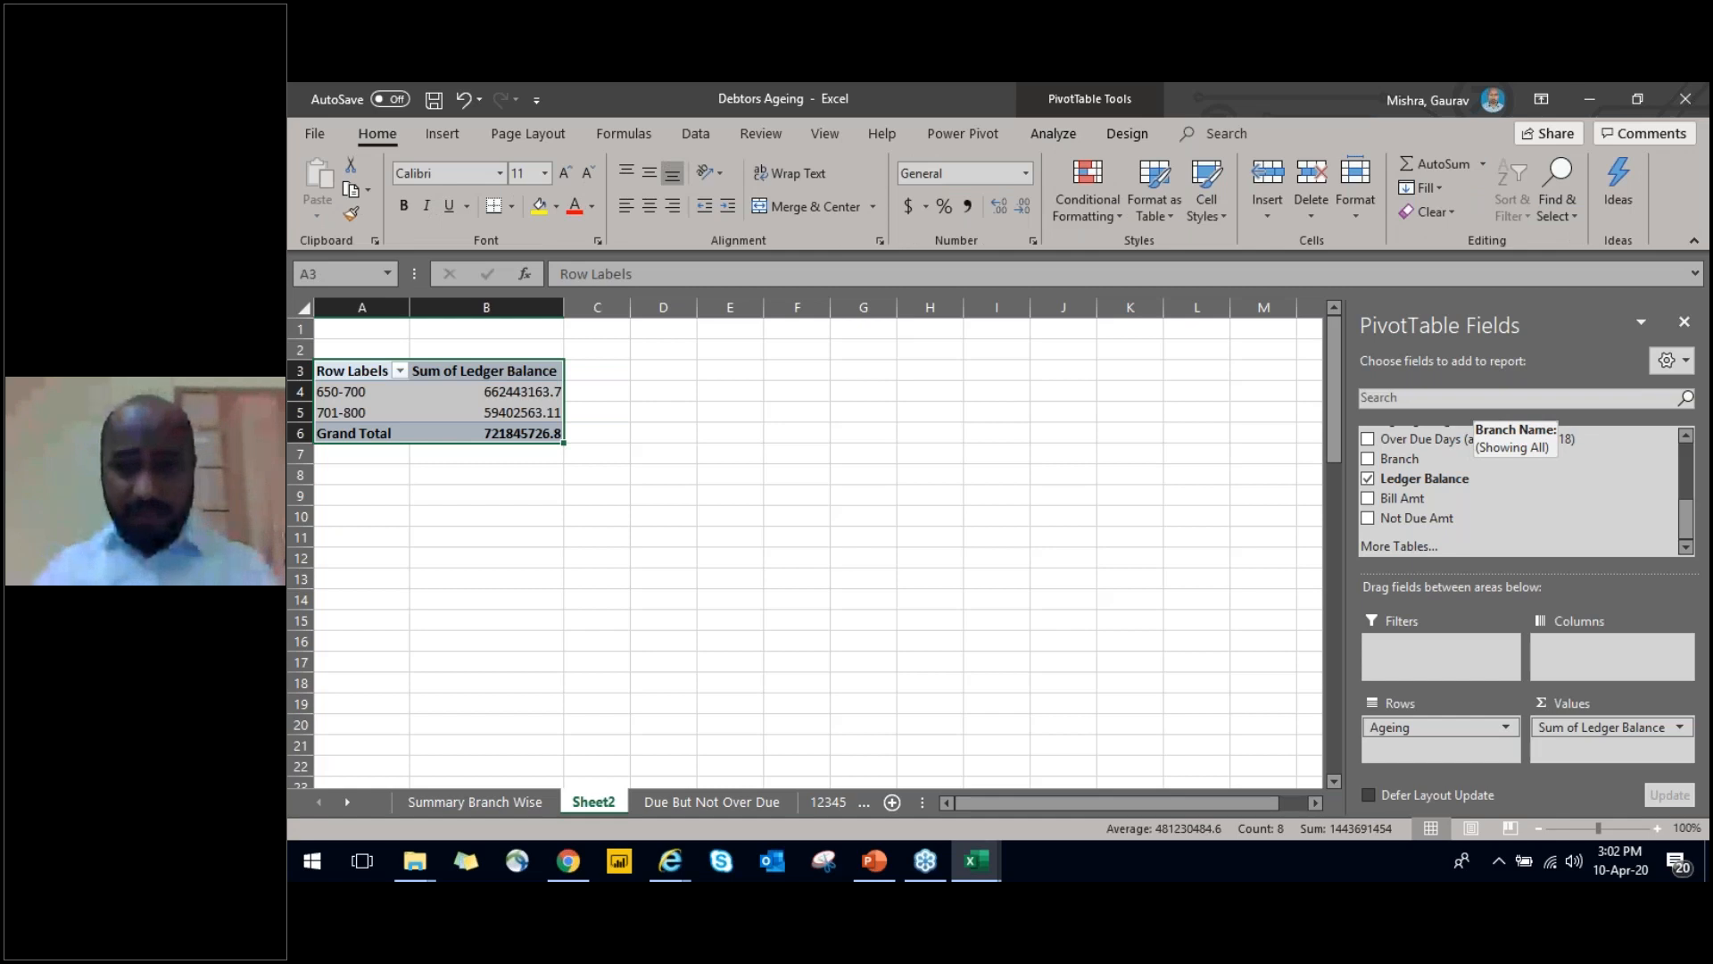
On the Due But Not Over Due sheet, insert a column before Customer Name and head it SBU's
key("ctrl+Page_Down")
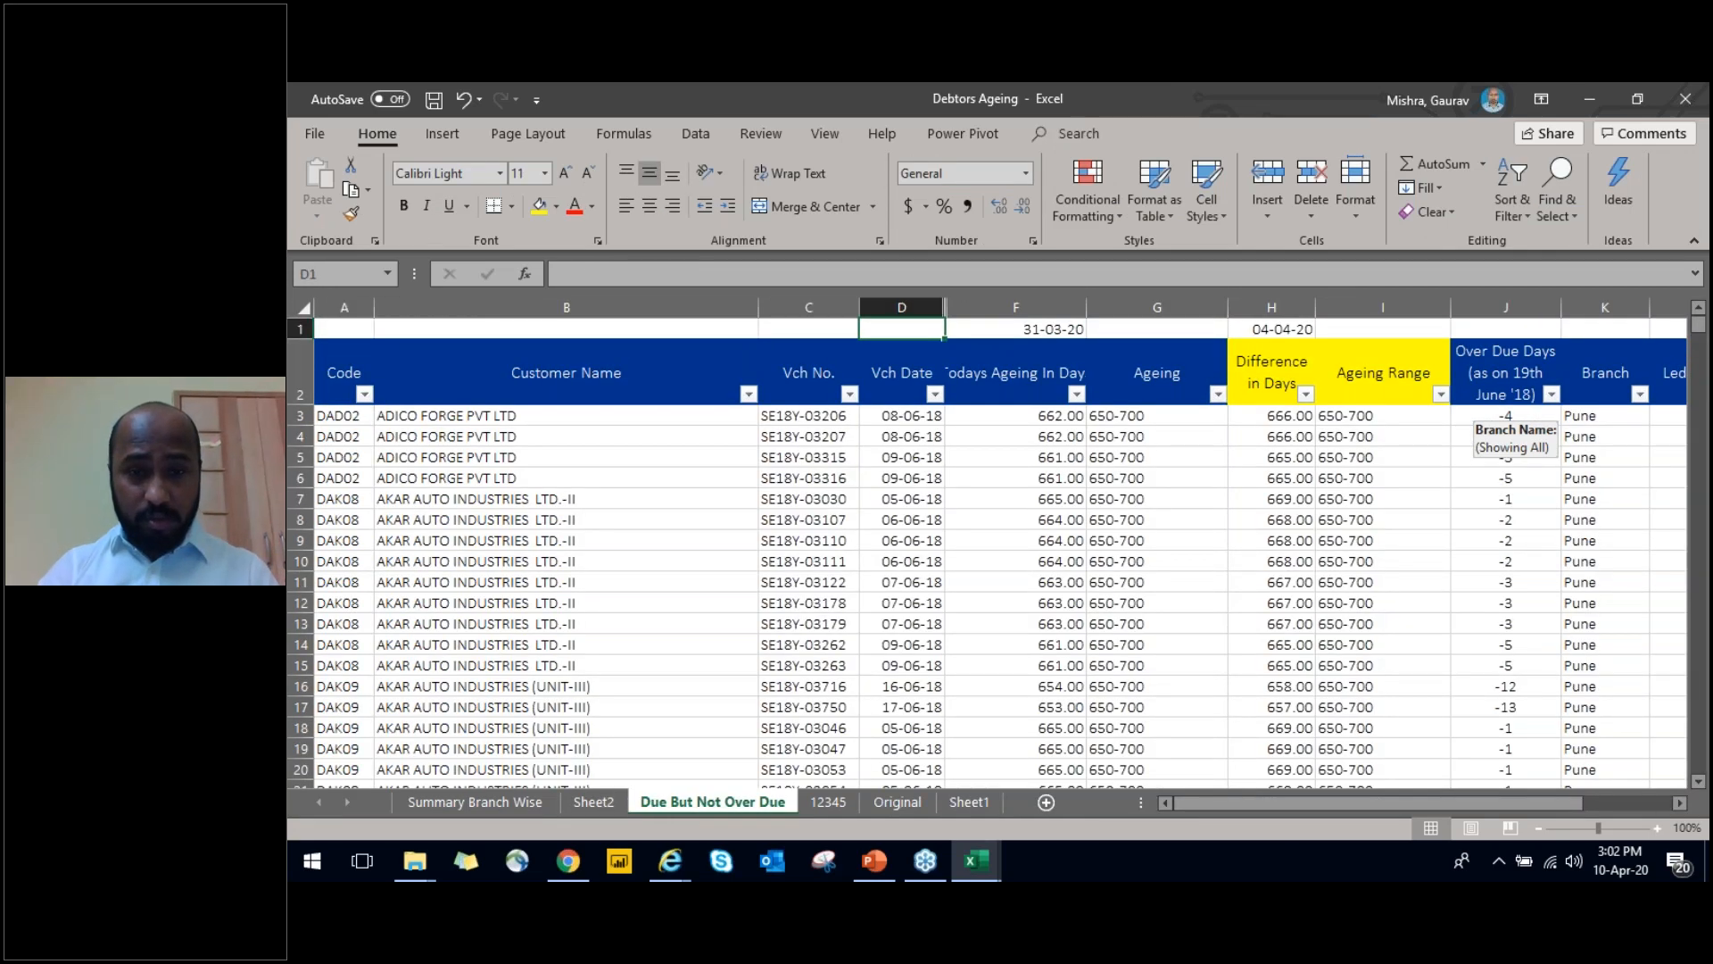
key("ctrl+space")
key("shift+Right")
key("Left")
key("Left")
key("Left")
key("Down")
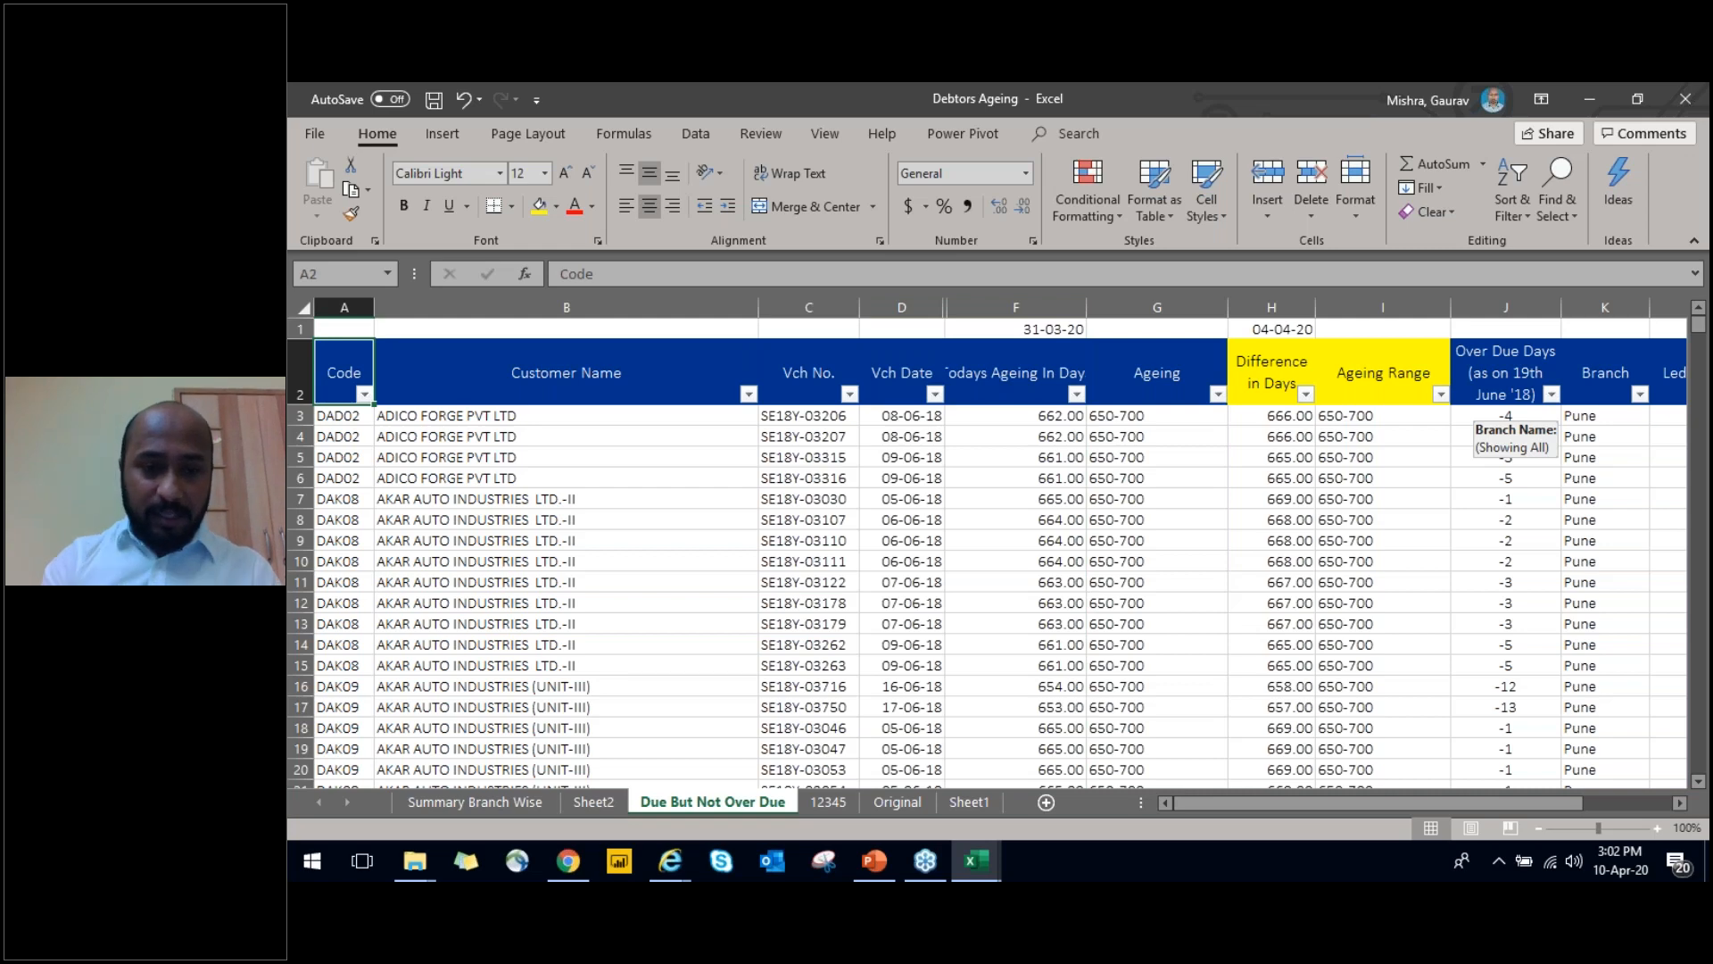
key("ctrl+Page_Up")
key("ctrl+Page_Down")
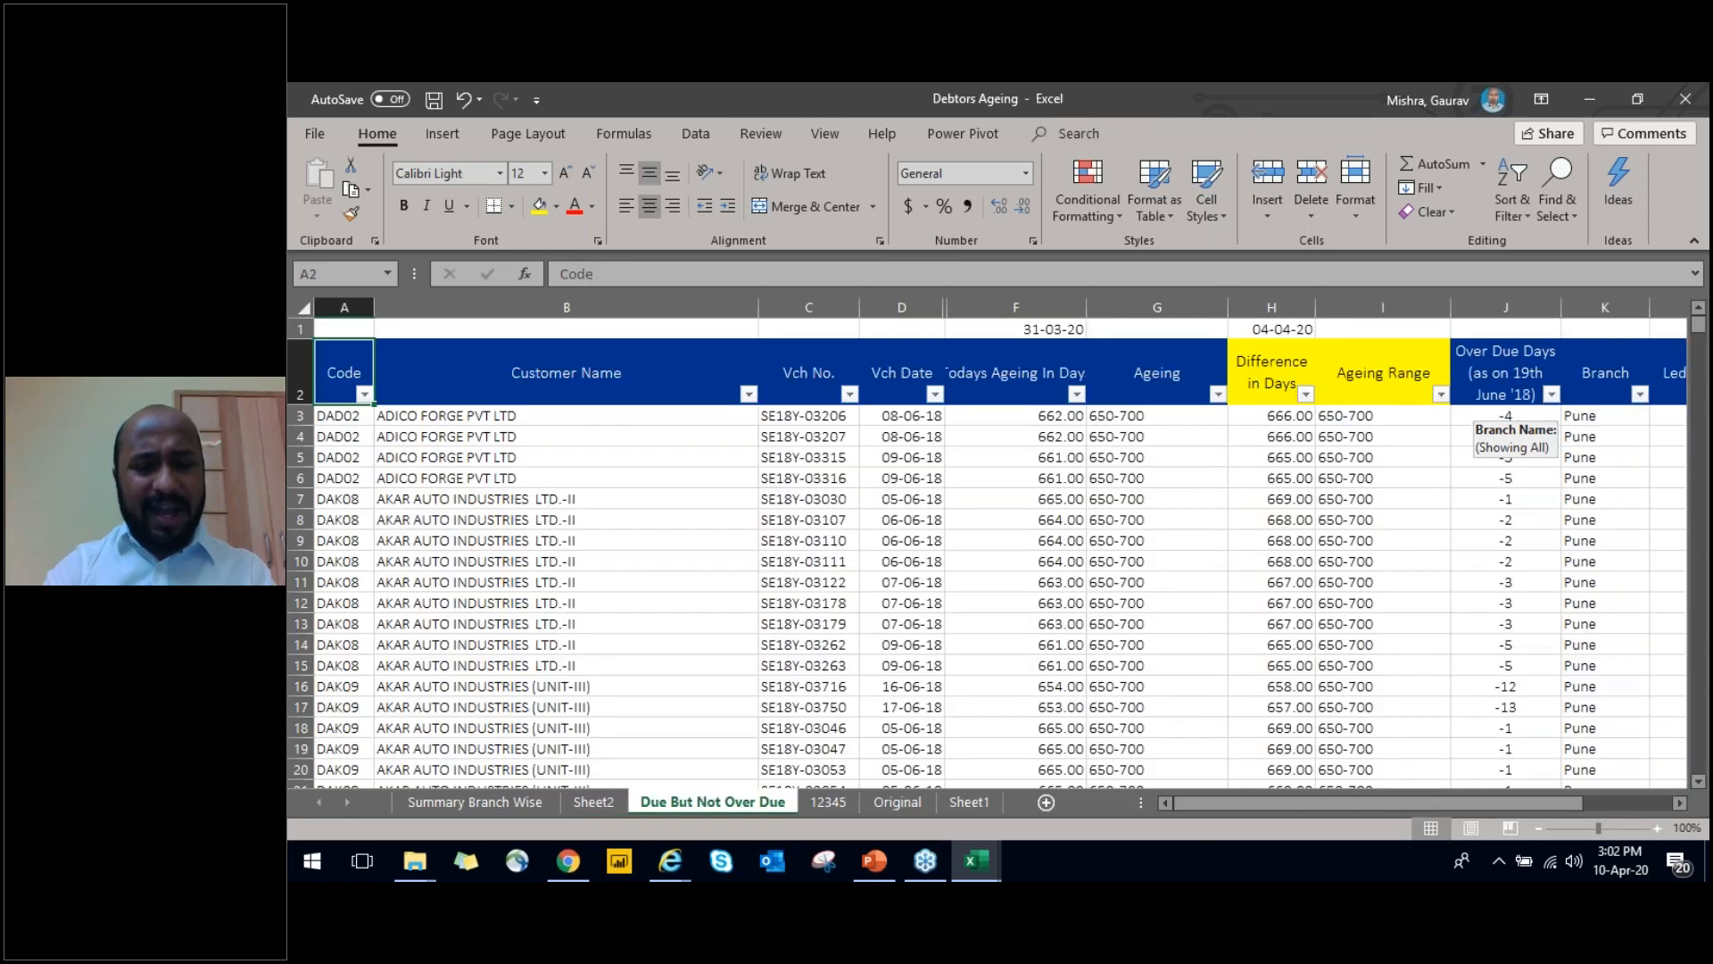
key("Right")
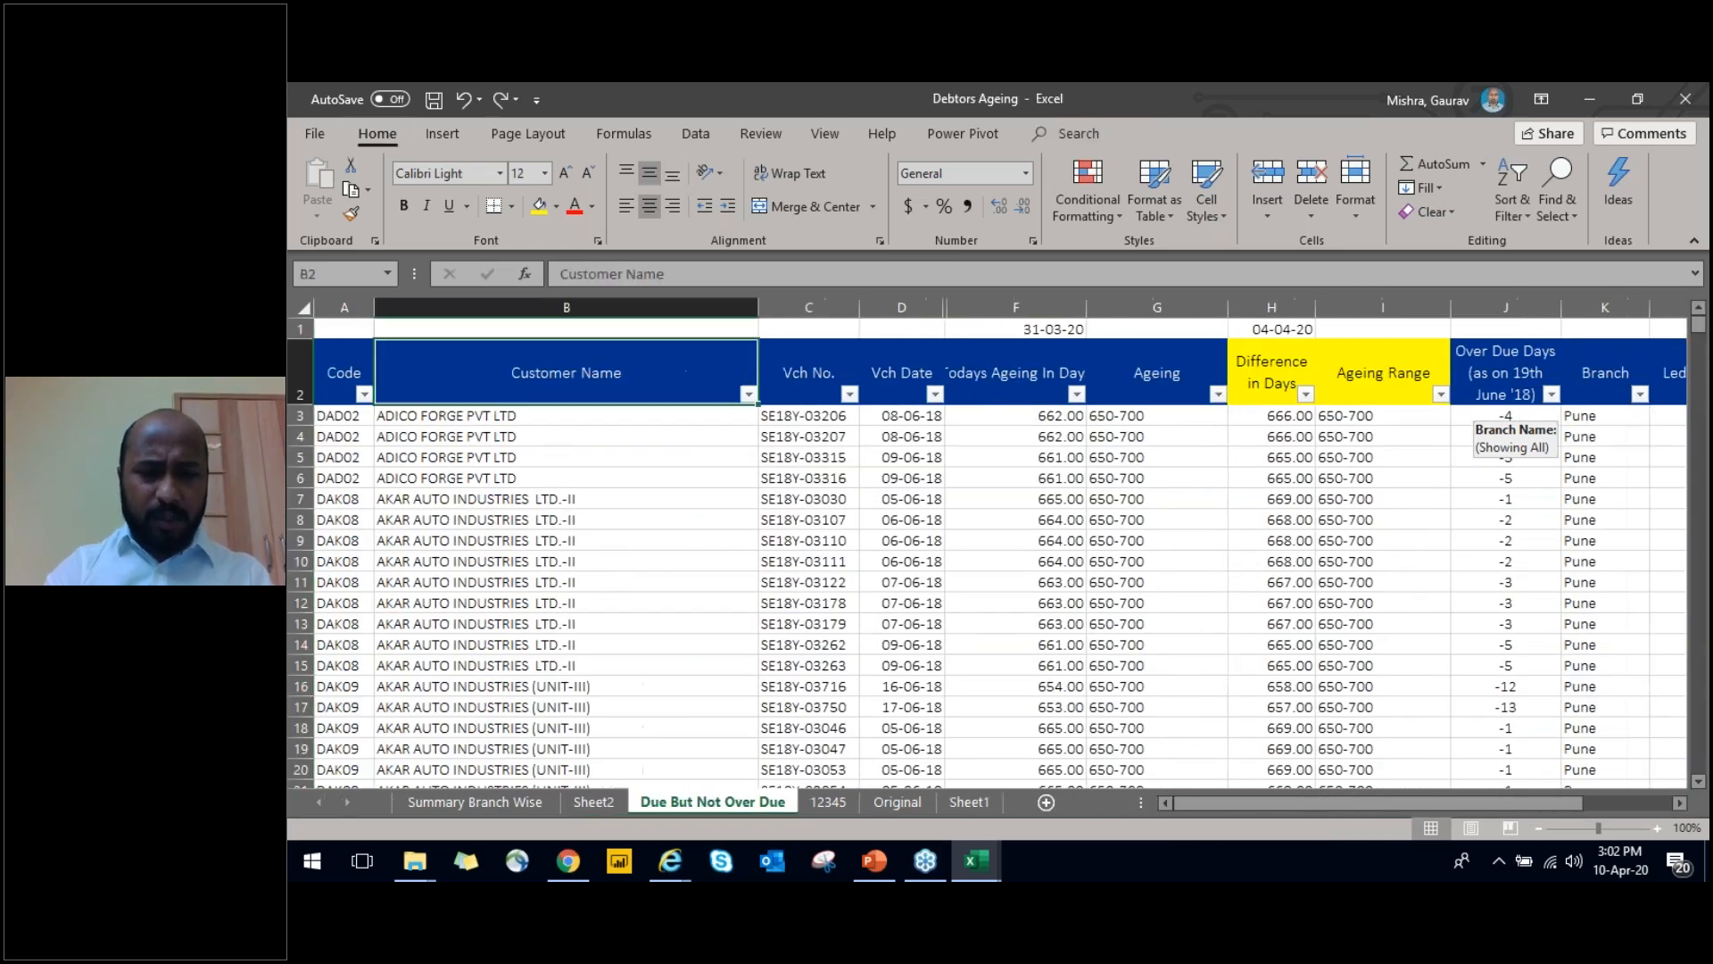
key("ctrl+space")
key("ctrl+shift+plus")
type("SBUS")
key("BackSpace")
type("'s")
key("ctrl+Return")
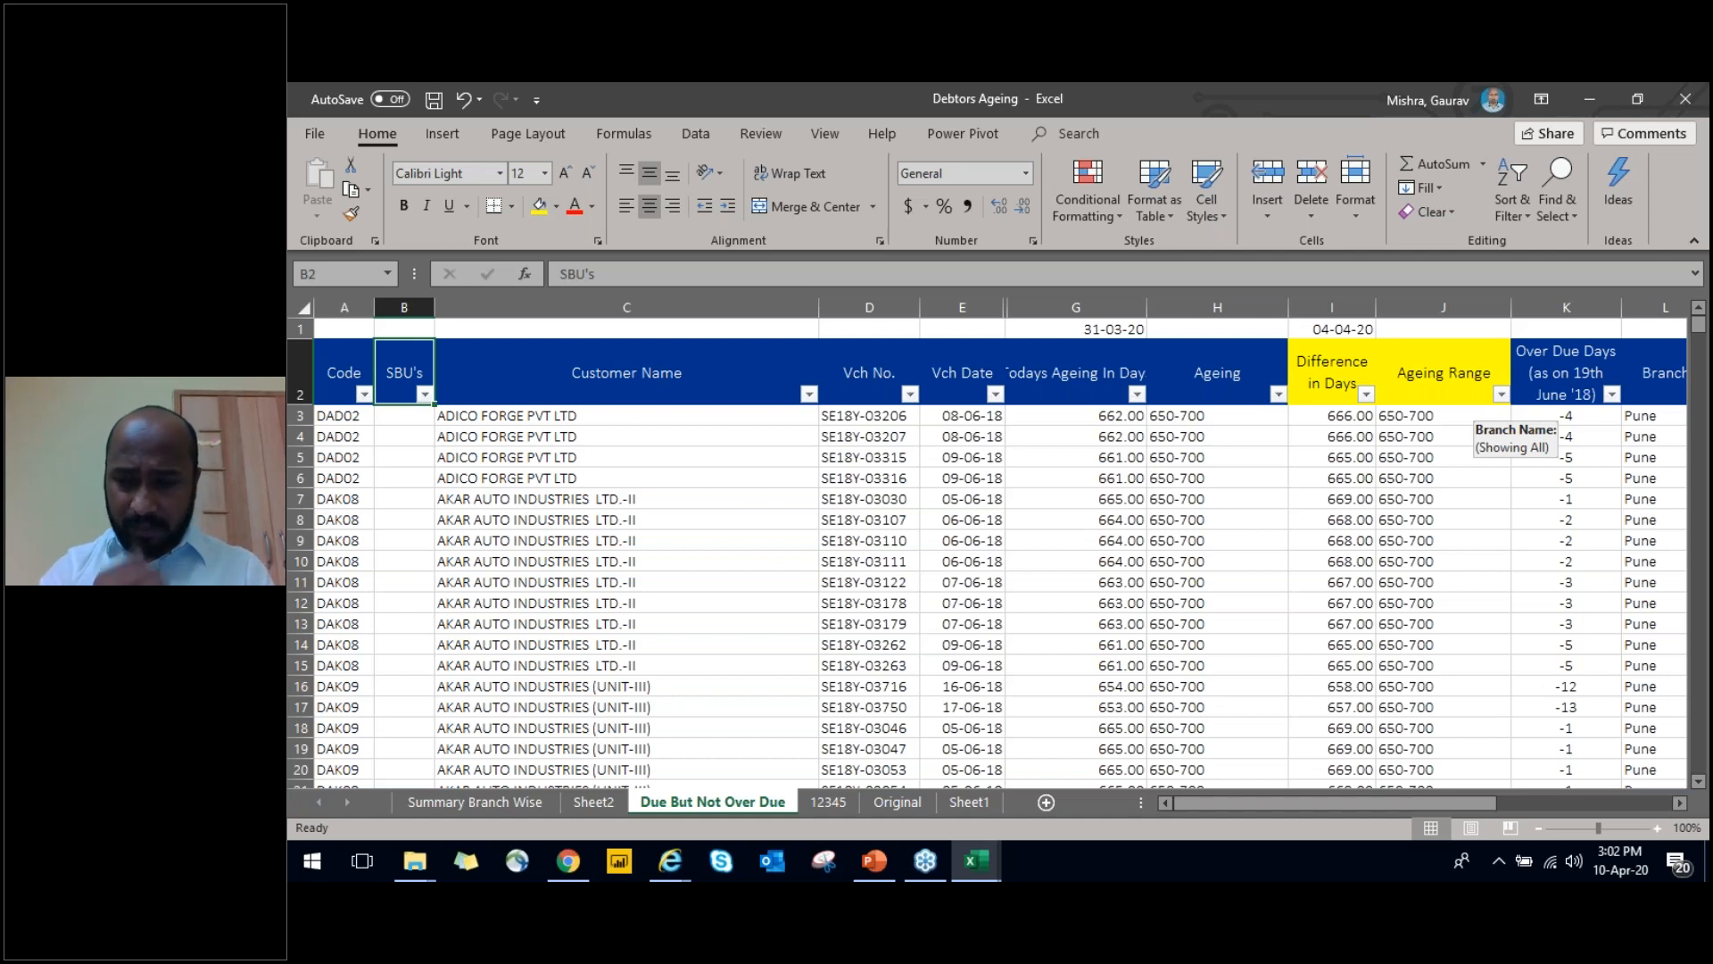
Enter Delhi in B3 as the first value of the SBU's column
key("Down")
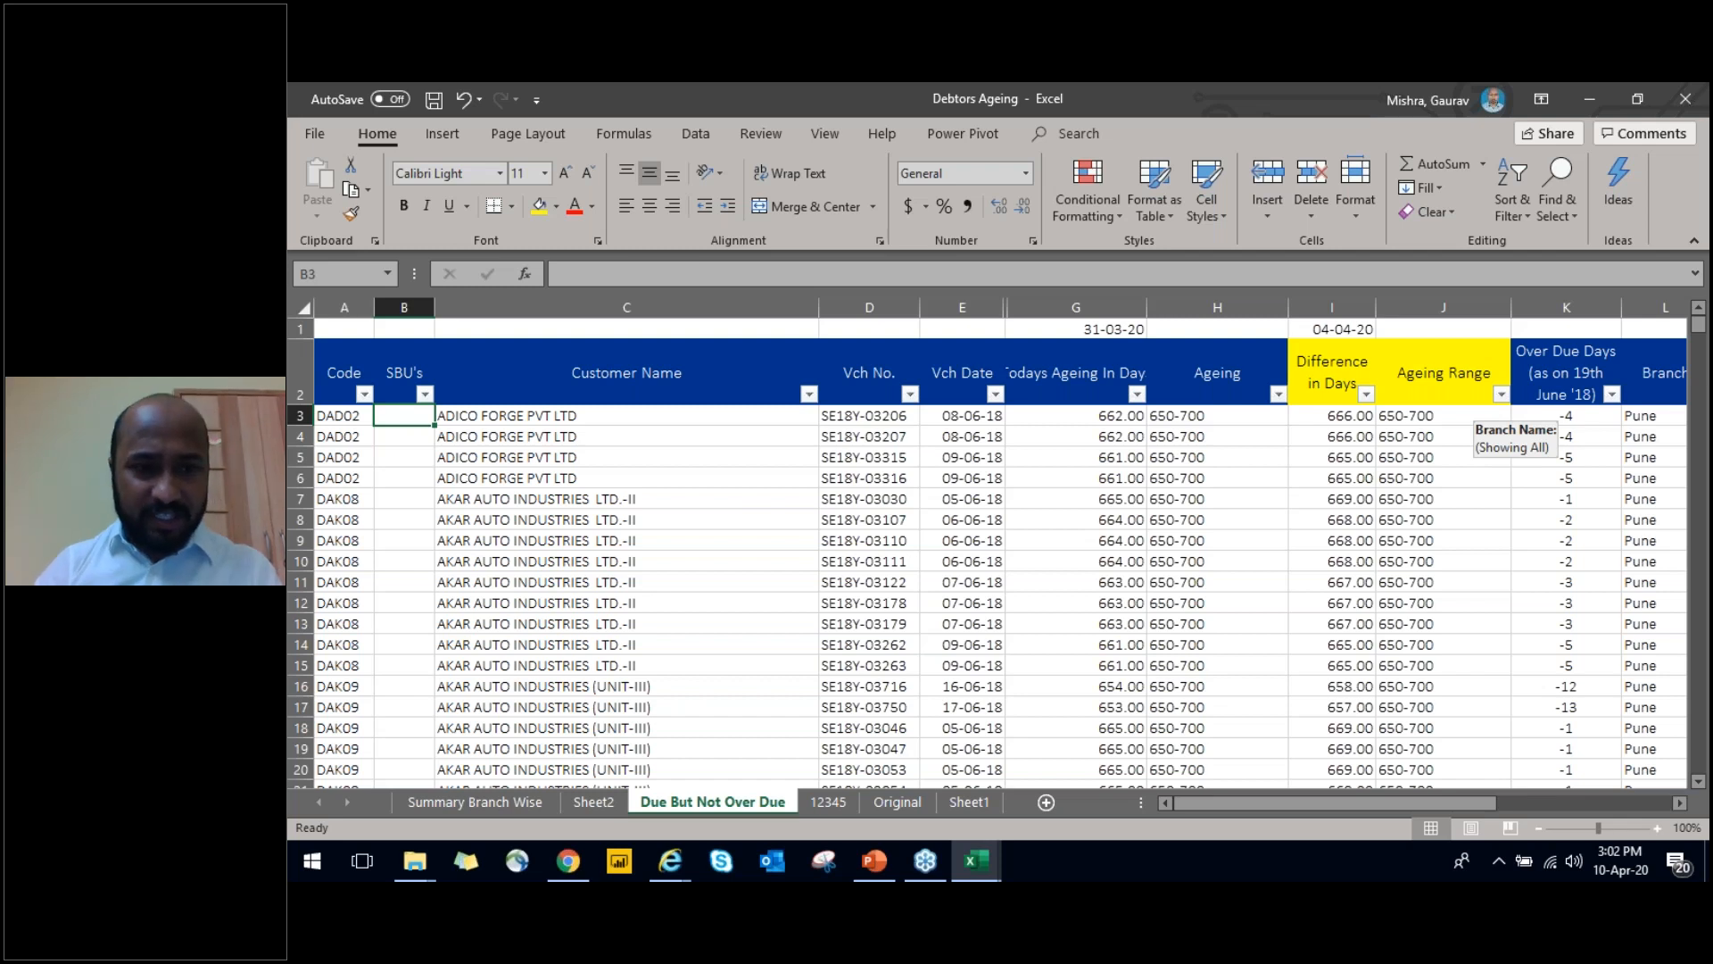
type("Delhi")
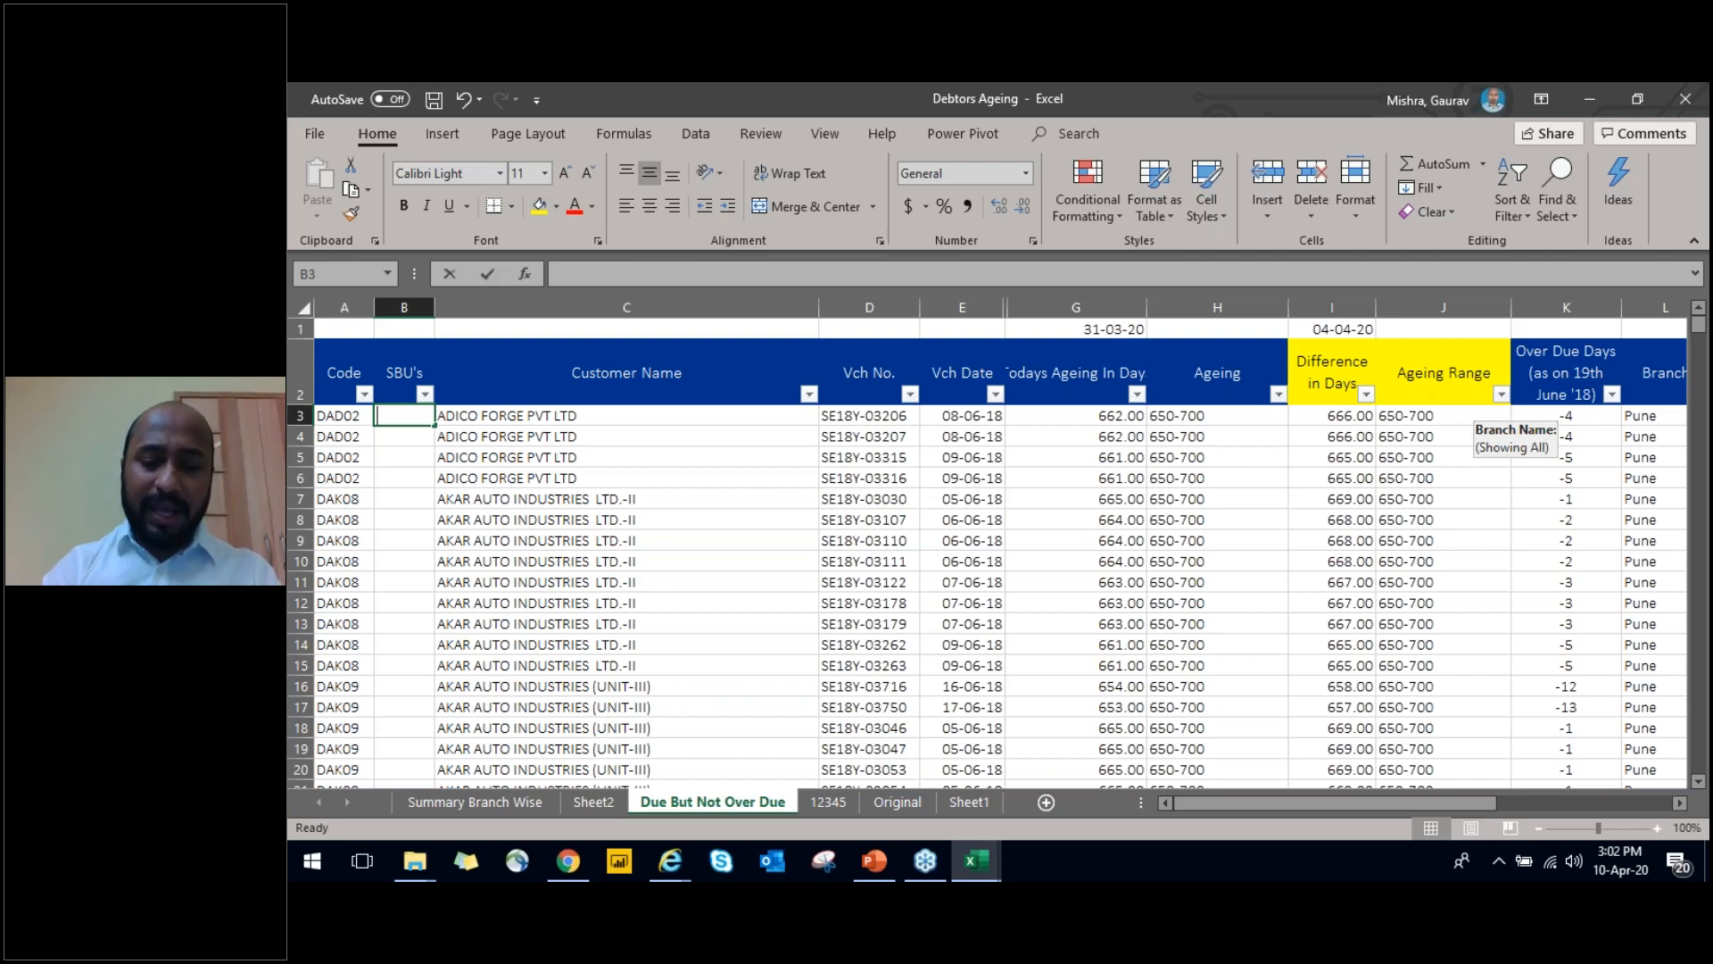
key("Return")
Copy Delhi from B3 down through the first block of rows in the SBU's column
key("ctrl+c")
key("Right")
key("Down")
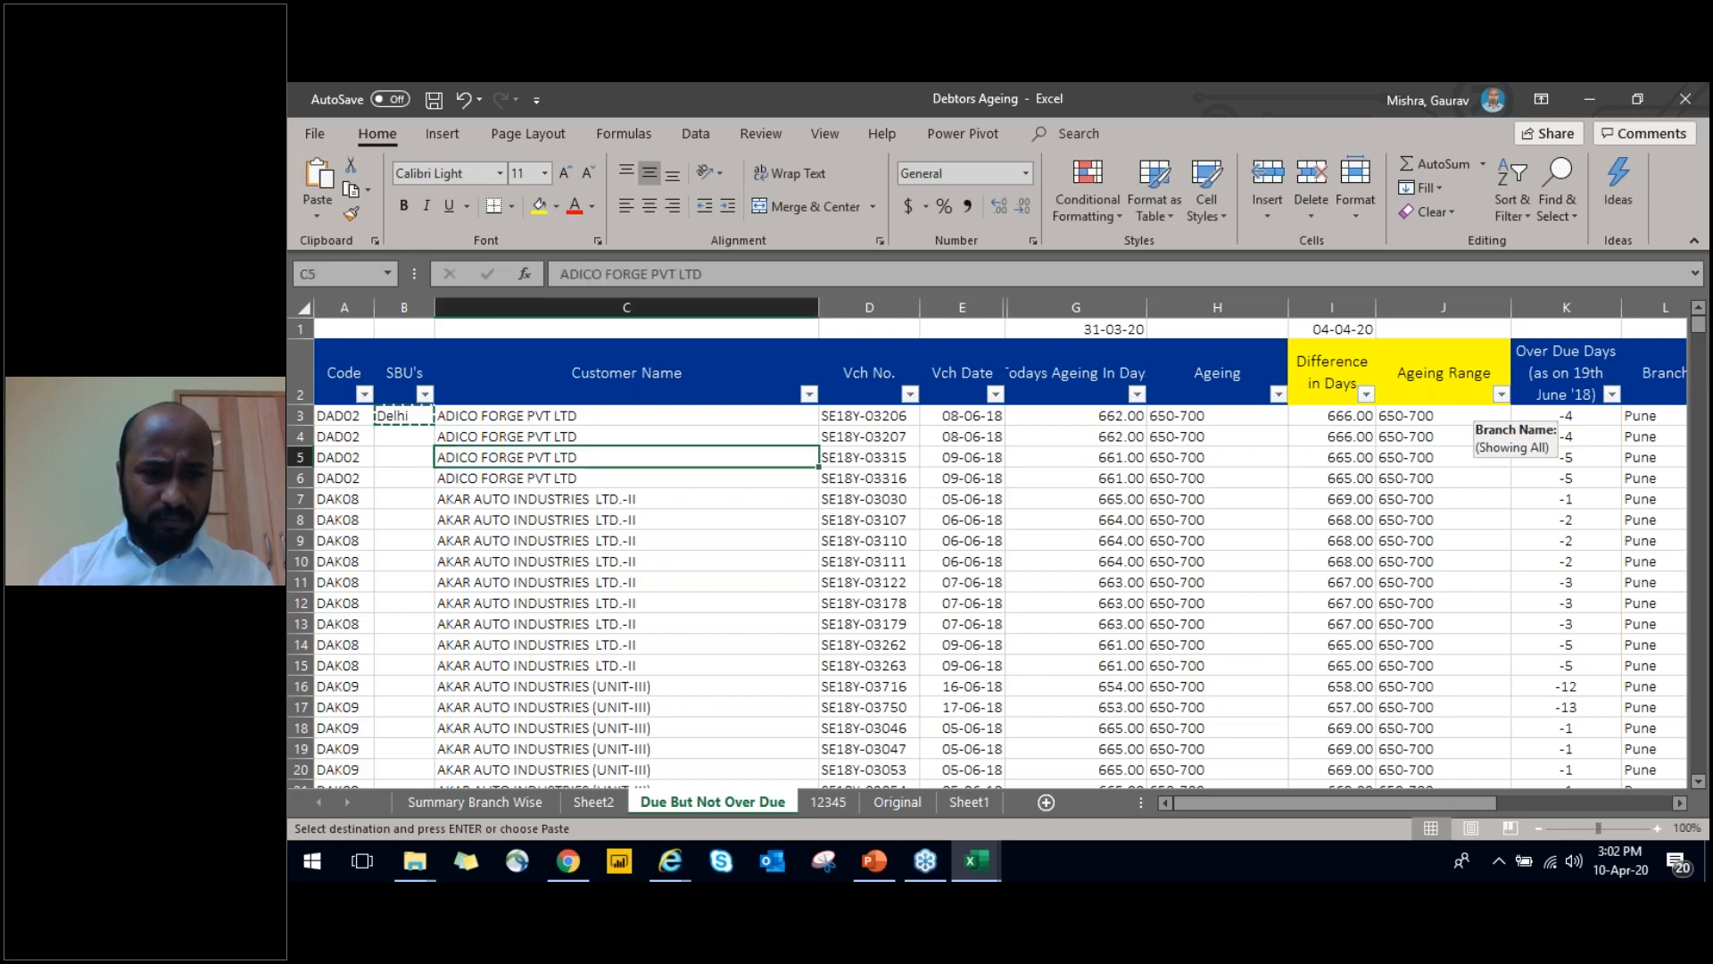
key("ctrl+Down")
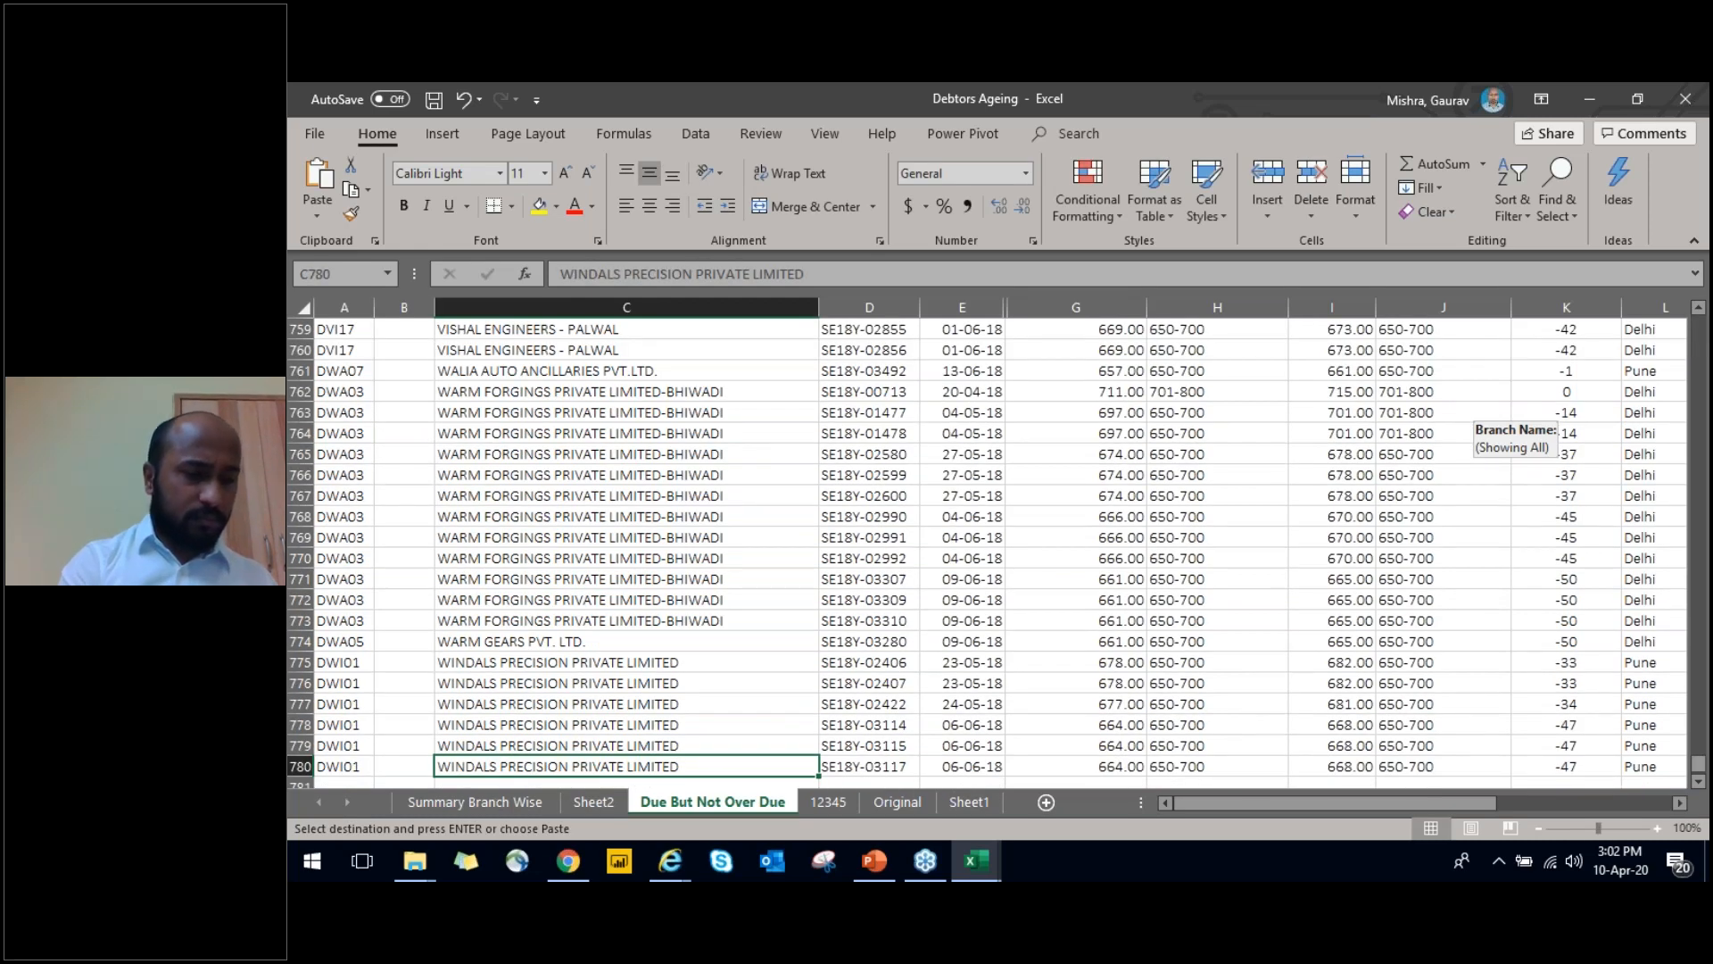
key("Left")
key("ctrl+Up")
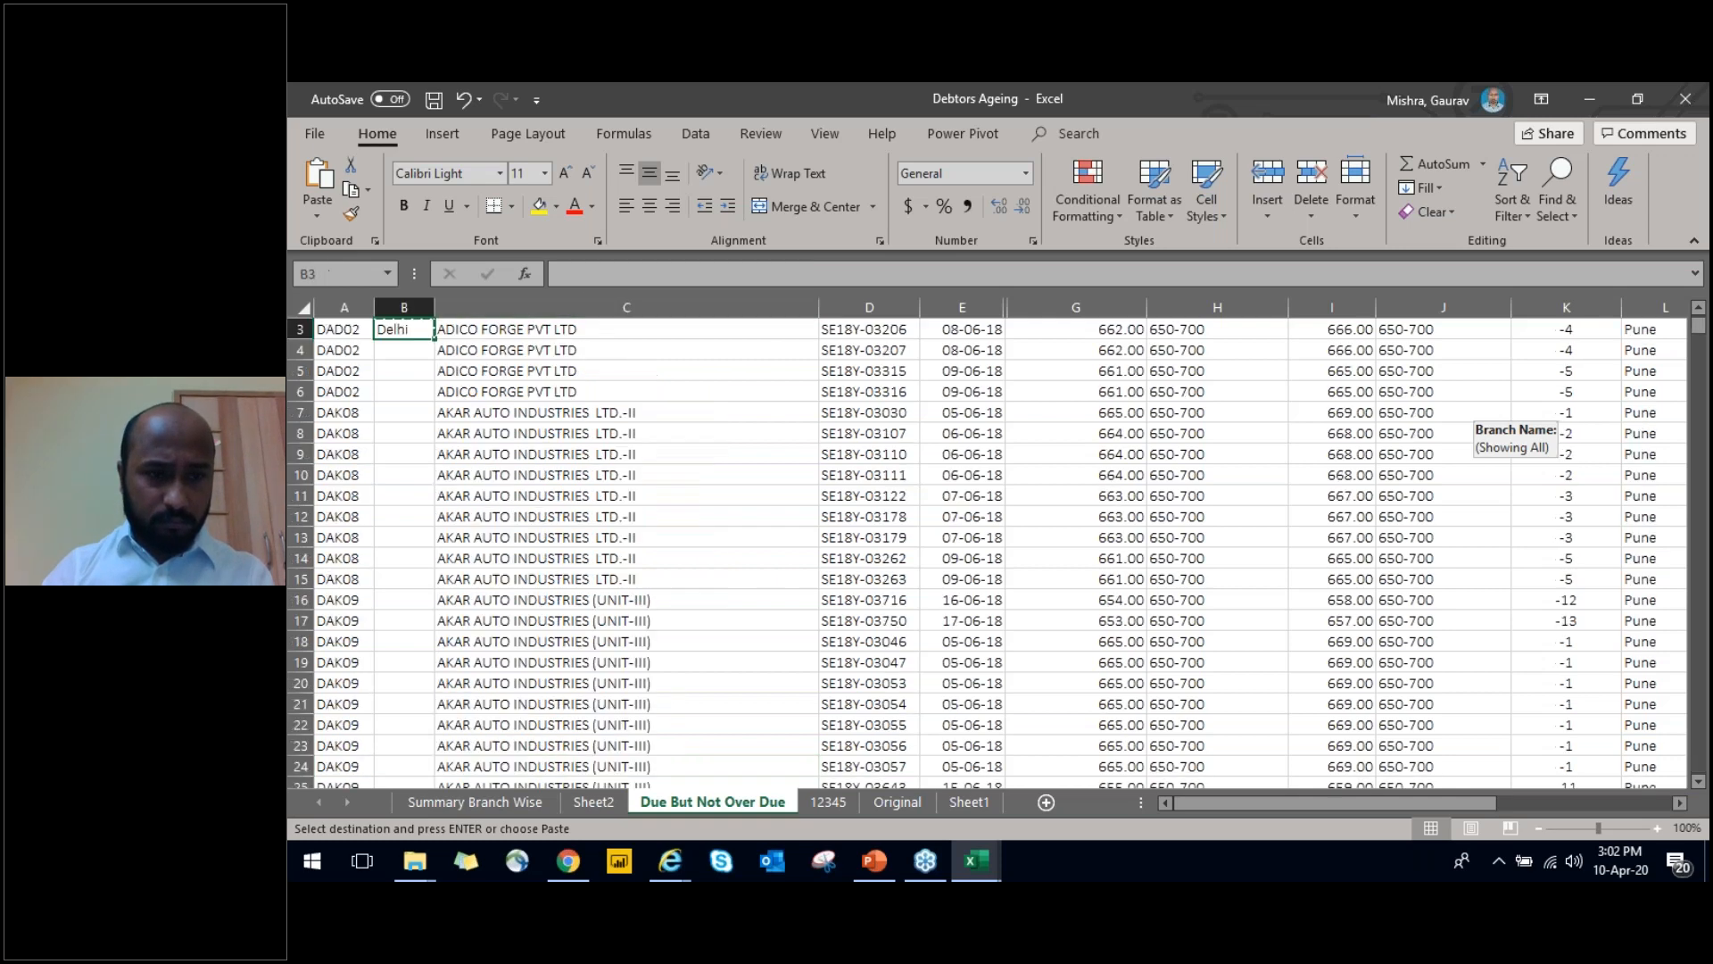
key("Up")
key("Down")
key("Down")
key("shift+Page_Down")
key("shift+Page_Down")
key("shift+Page_Up")
key("shift+Page_Up")
key("shift+Page_Down")
key("shift+Page_Down")
key("shift+Page_Down")
key("shift+Page_Down")
key("ctrl+BackSpace")
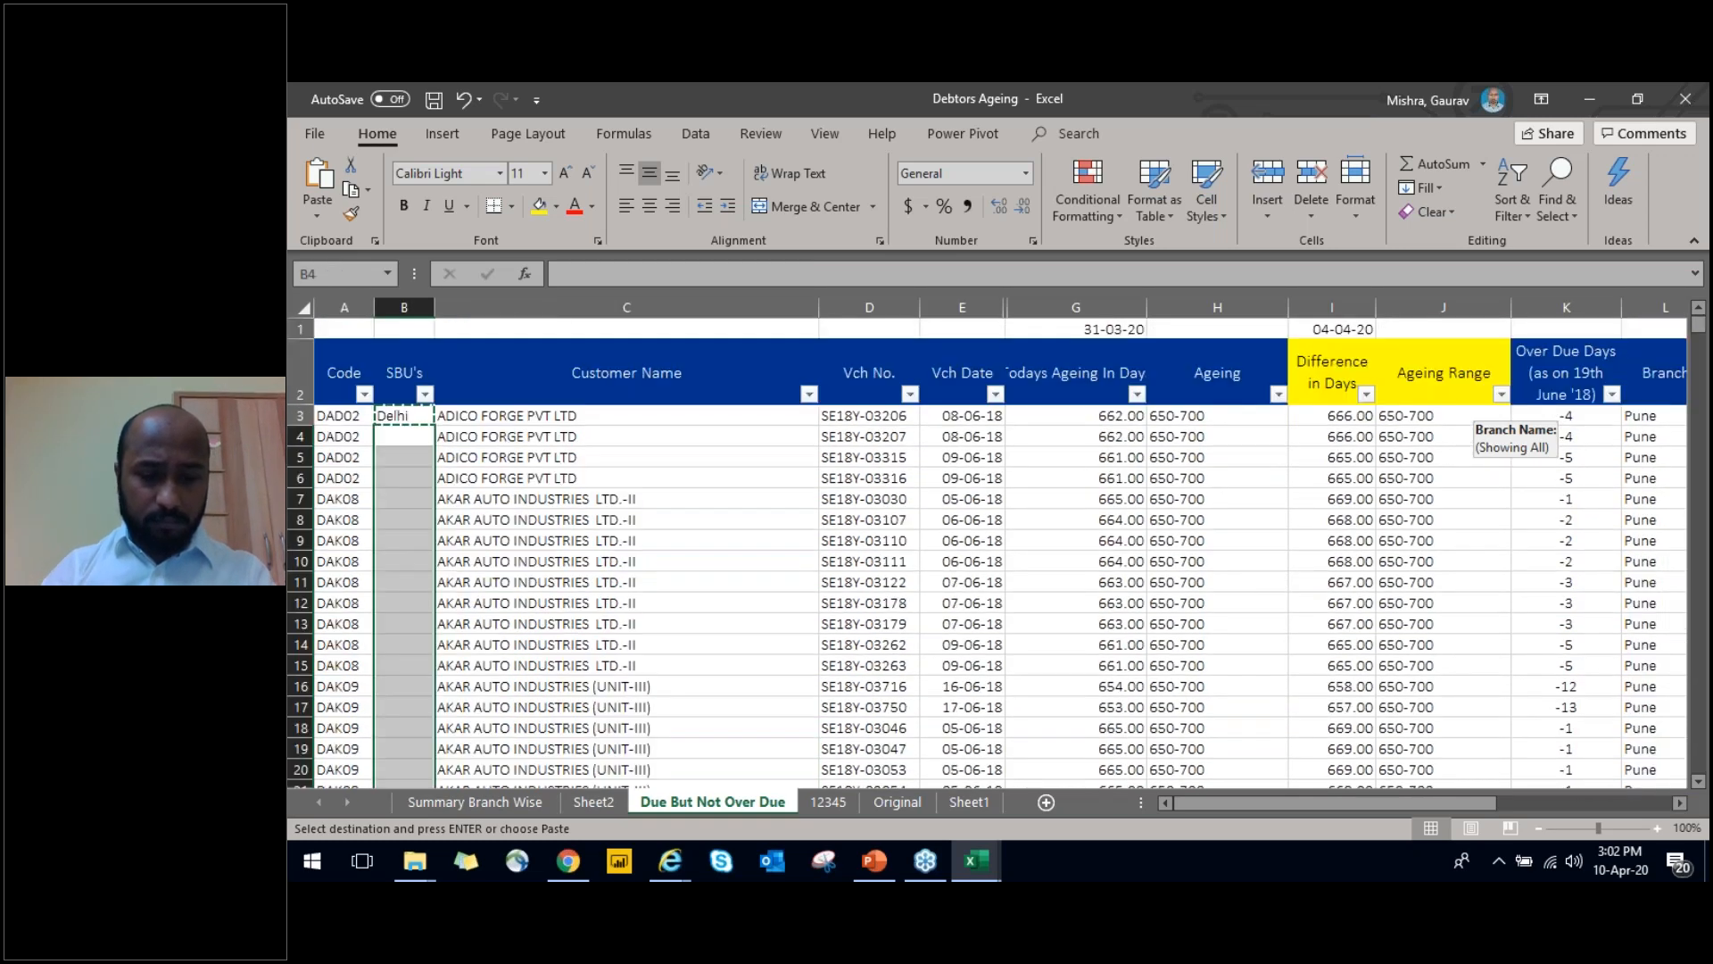
key("ctrl+v")
Enter Allahabad in the first empty SBU's cell below the Delhi rows
key("ctrl+Down")
key("Down")
type("Allahabad")
key("Return")
Copy Allahabad down through the next block of rows in the SBU's column
key("Up")
key("ctrl+c")
key("shift+Down")
key("shift+Down")
key("shift+Down")
key("shift+Down")
key("shift+Down")
key("shift+Down")
key("shift+Down")
key("shift+Down")
key("shift+Down")
key("shift+Down")
key("shift+Down")
key("shift+Down")
key("shift+Down")
key("shift+Down")
key("shift+Down")
key("shift+Down")
key("shift+Down")
key("shift+Down")
key("shift+Down")
key("shift+Down")
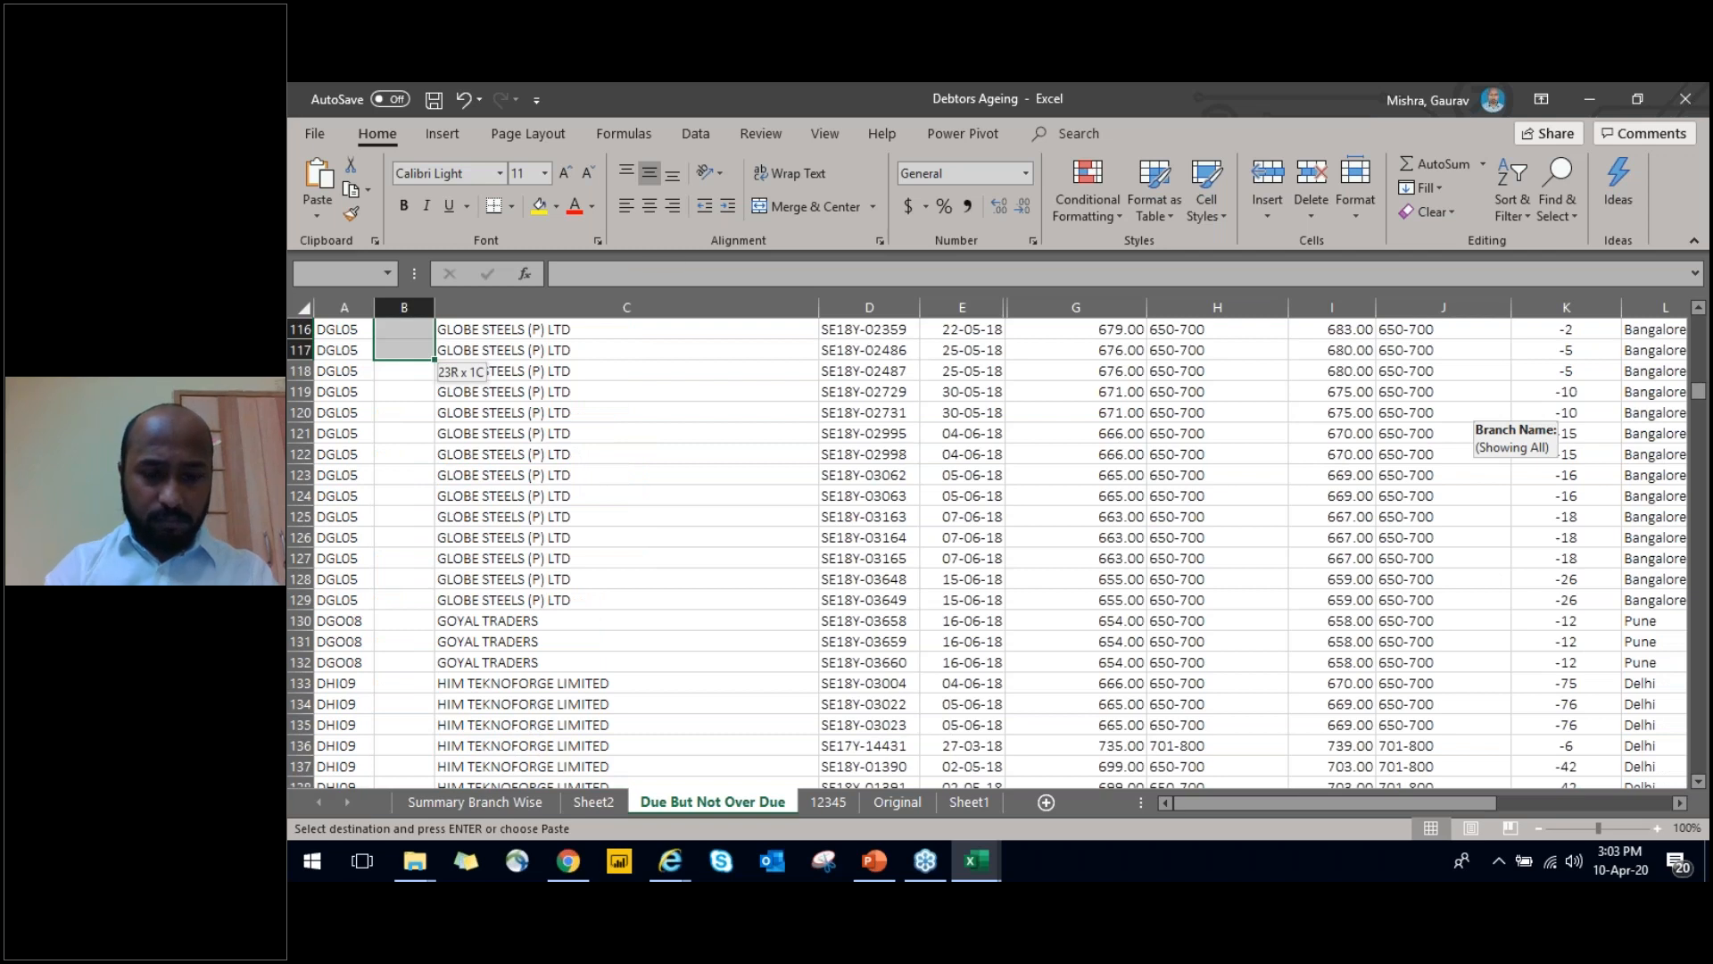
key("shift+Down")
key("shift+Down")
key("shift+Down")
key("shift+Down")
key("shift+Down")
key("shift+Down")
key("shift+Down")
key("shift+Down")
key("shift+Down")
key("shift+Down")
key("shift+Down")
key("shift+Down")
key("shift+Down")
key("shift+Down")
key("shift+Down")
key("shift+Down")
key("shift+Down")
key("shift+Down")
key("shift+Down")
key("shift+Down")
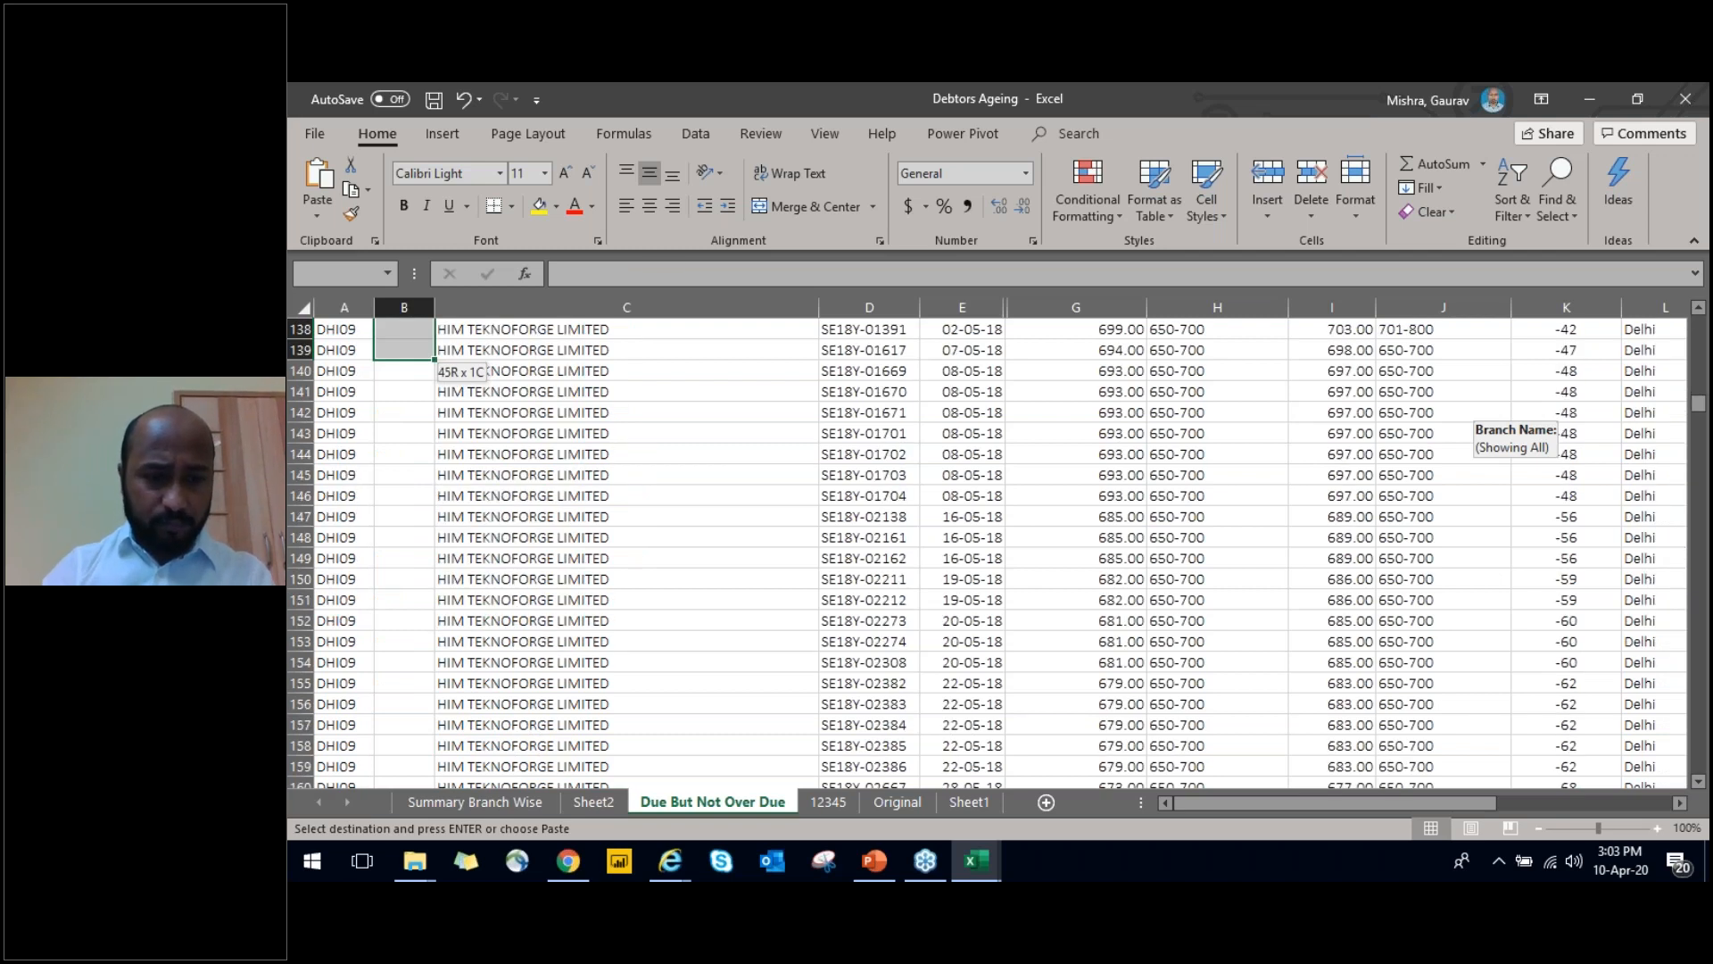
key("shift+Page_Down")
key("shift+Page_Down")
key("Return")
Enter MH in the SBU's column below the Allahabad rows and copy it down to row 251
key("ctrl+Down")
key("Down")
type("MH")
key("Return")
key("Up")
key("ctrl+c")
key("Down")
key("shift+Page_Down")
key("shift+Page_Down")
key("shift+Page_Down")
key("Return")
Enter Rest of Region in B252, directly below the MH rows
key("ctrl+Down")
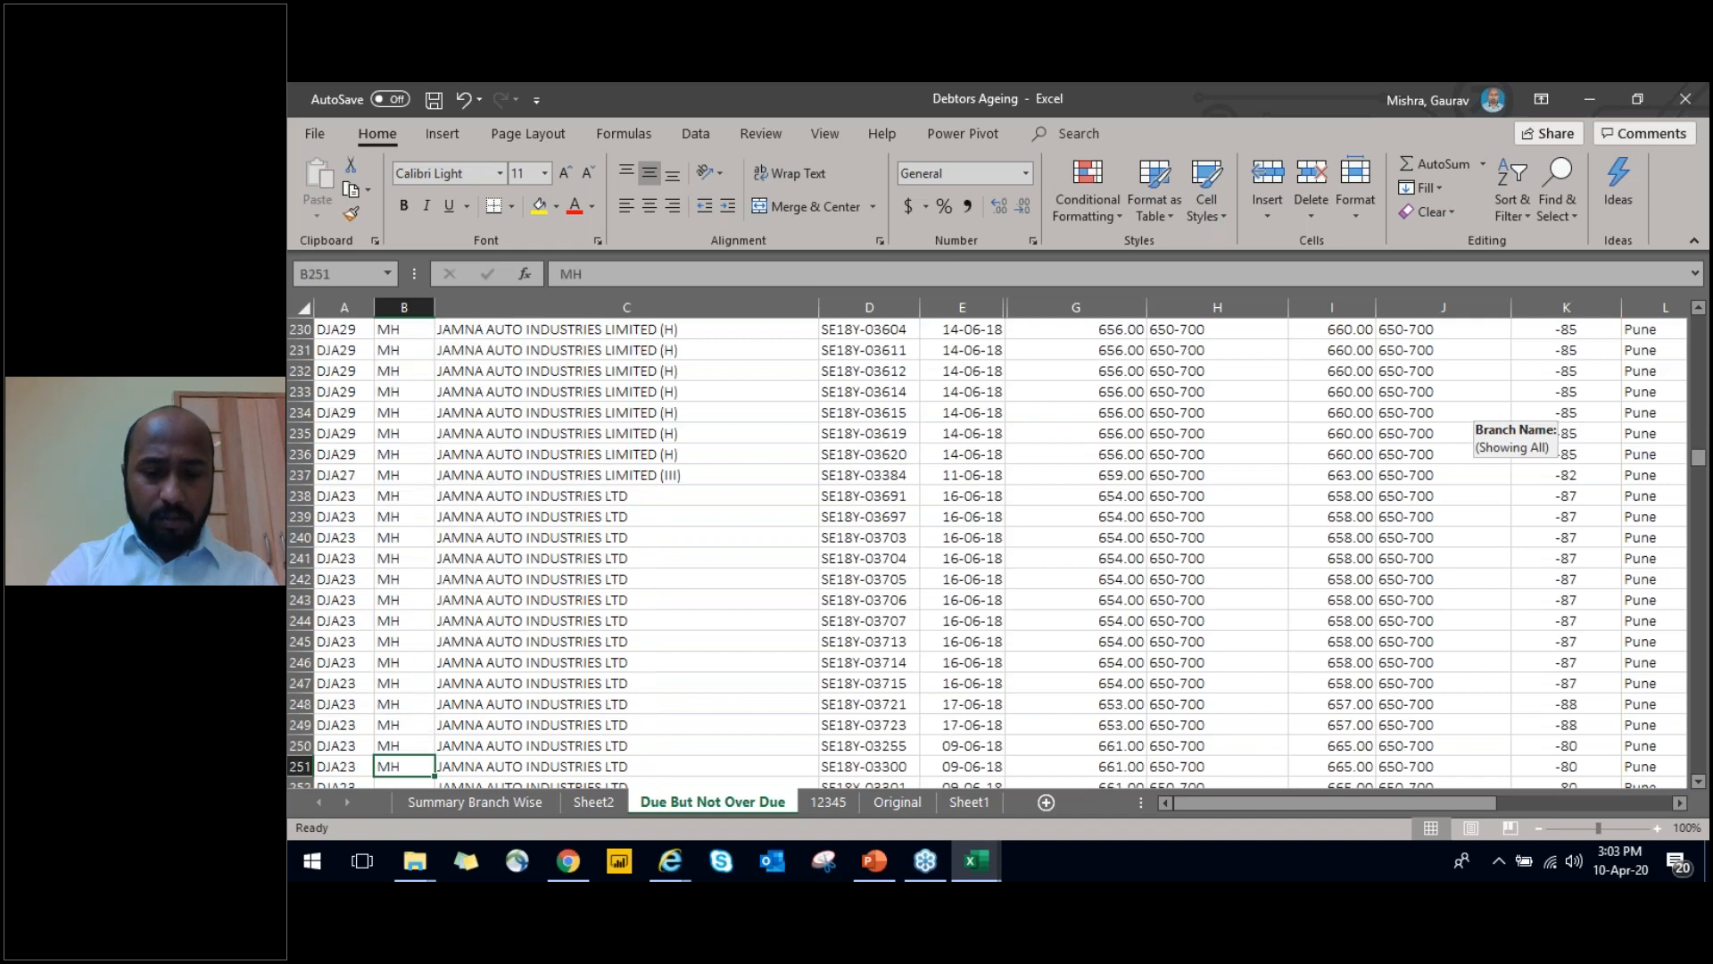
key("Down")
type("Rest of Region")
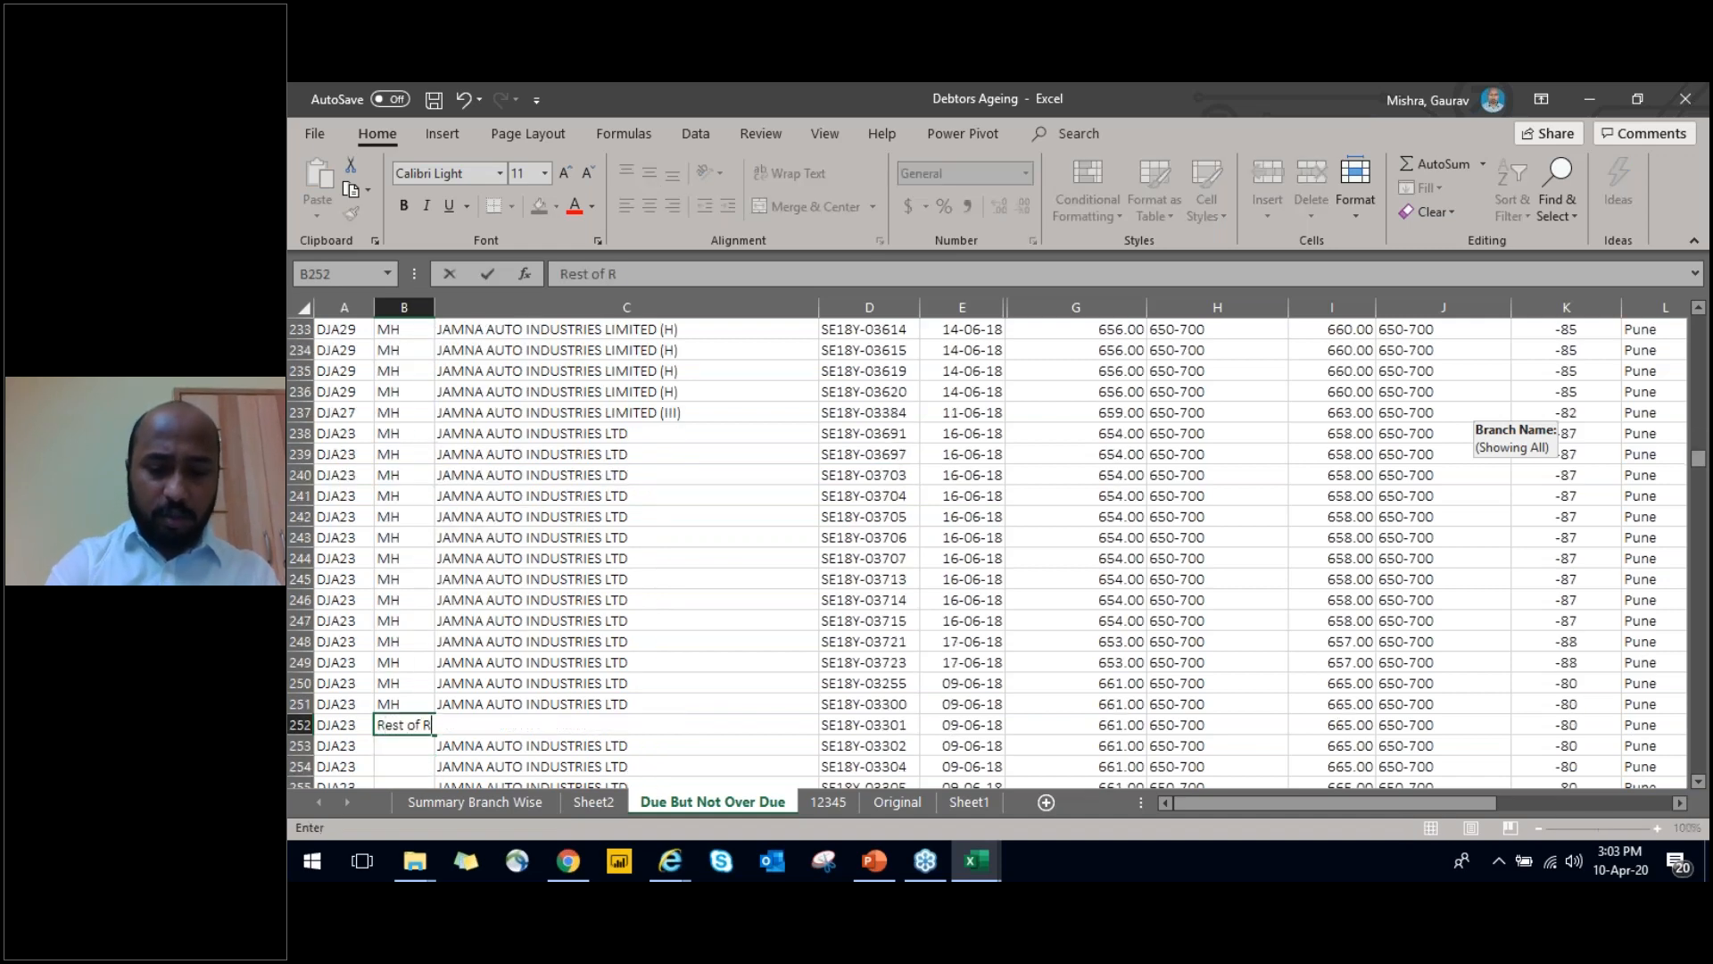
key("Return")
Copy Rest of Region from B252 down to the last record in row 780 and return to the SBU's heading
key("Up")
key("ctrl+c")
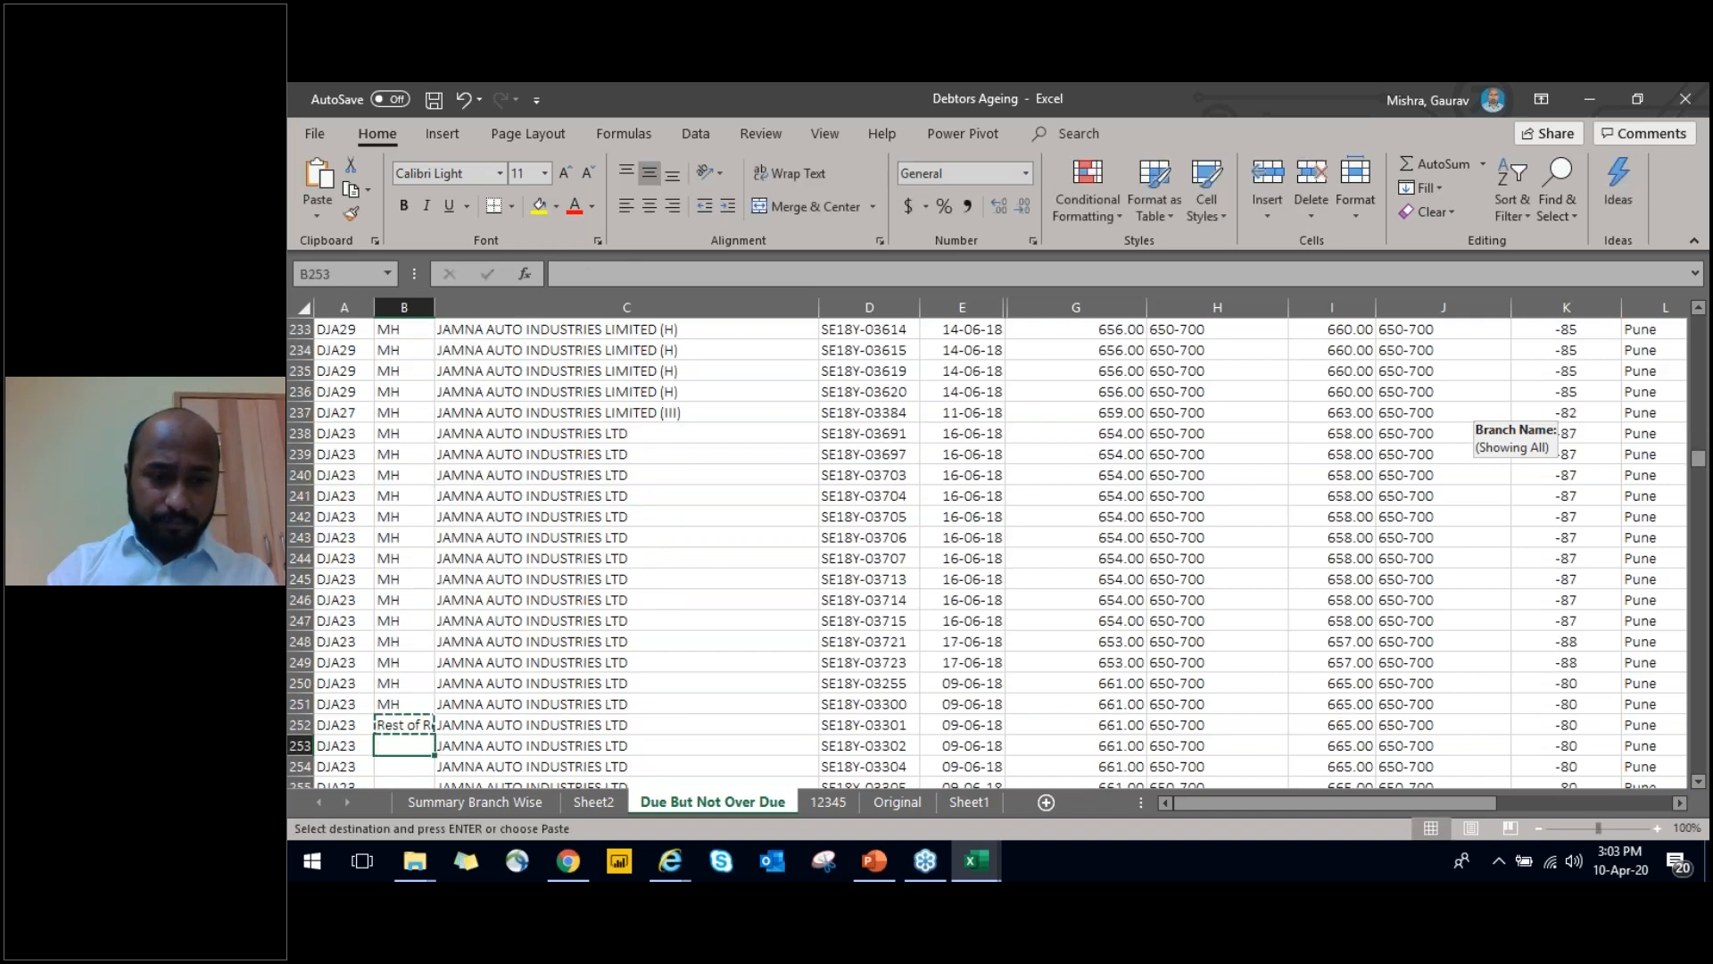
key("Down")
key("Right")
key("ctrl+Down")
key("Left")
key("ctrl+shift+Up")
key("Return")
key("ctrl+Up")
key("Up")
key("Down")
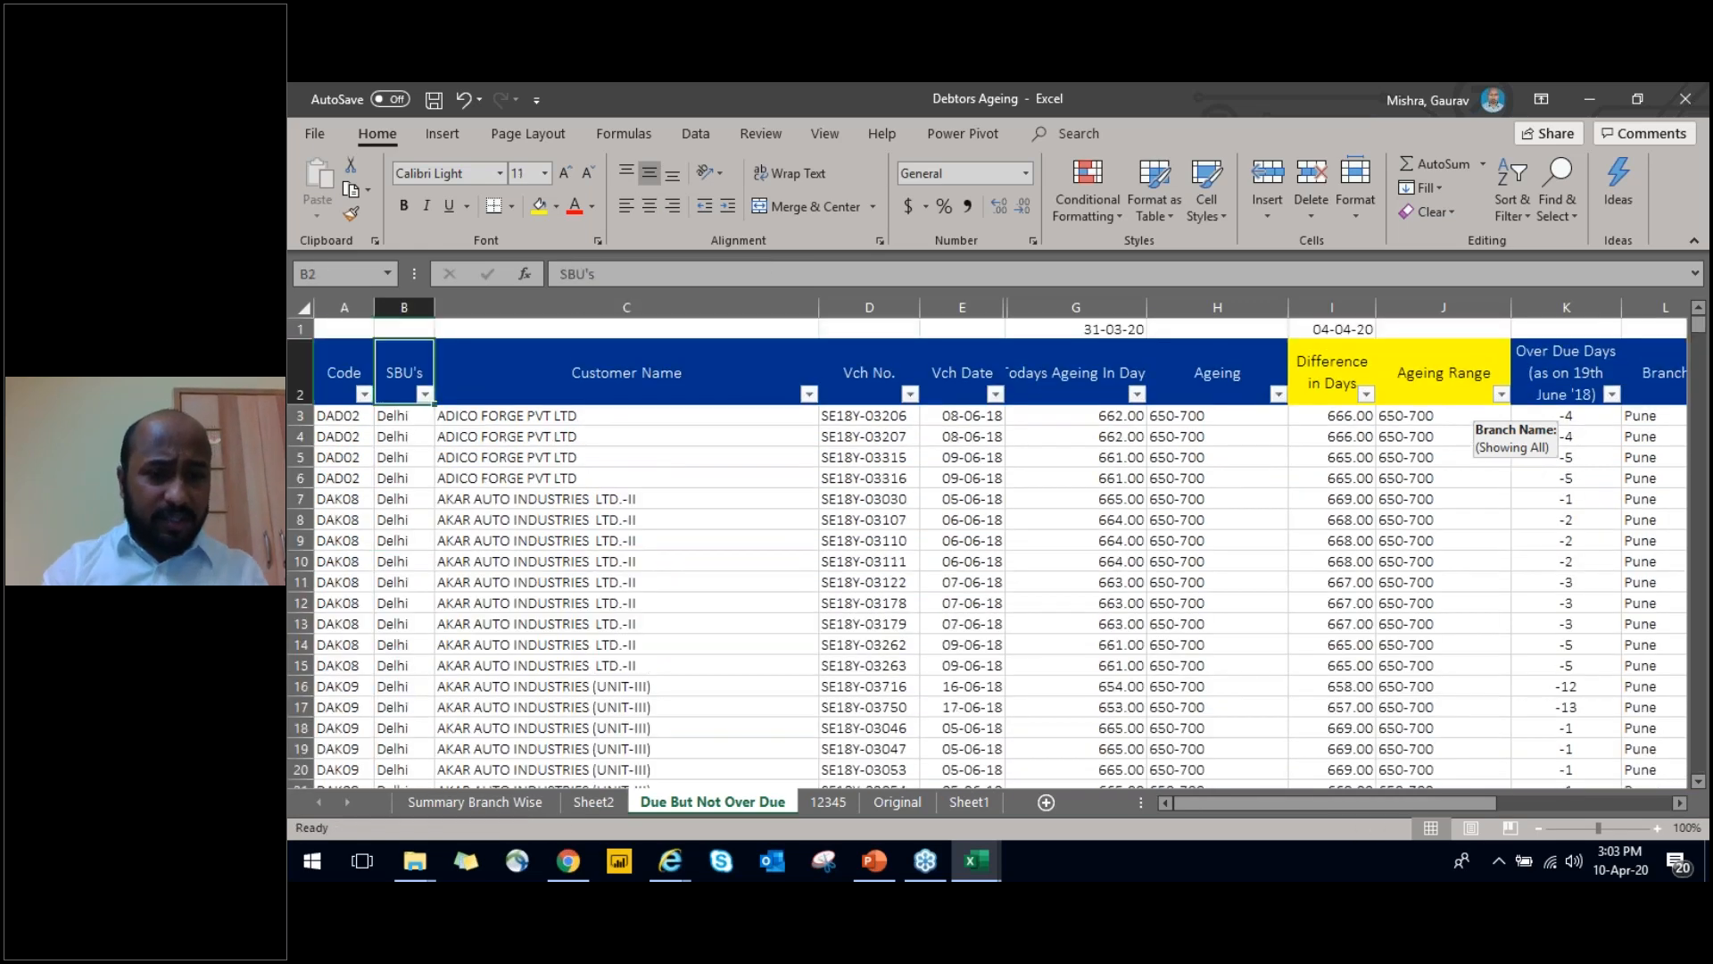
Refresh the PivotTable on Sheet2 to bring in the new SBU's field
key("ctrl+Page_Up")
key("shift+F10")
key("Down")
key("Down")
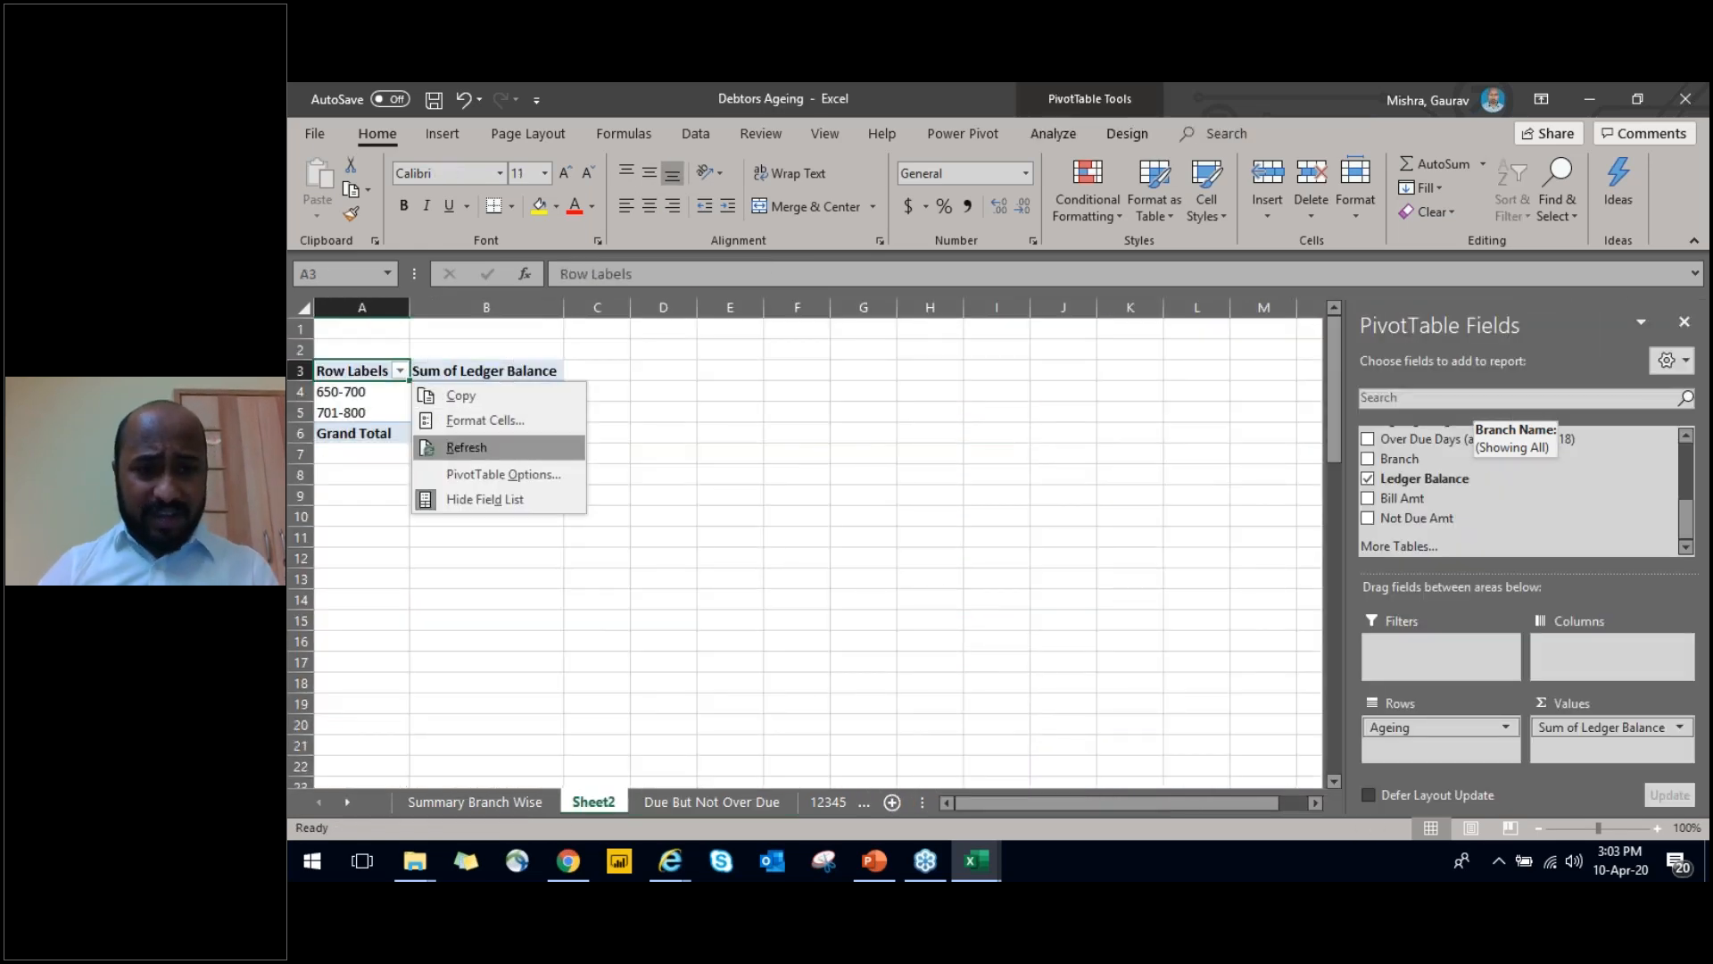
key("Return")
Move Ageing to the PivotTable columns and add SBU's as the row field
left_click_drag(1687, 511, 1687, 455)
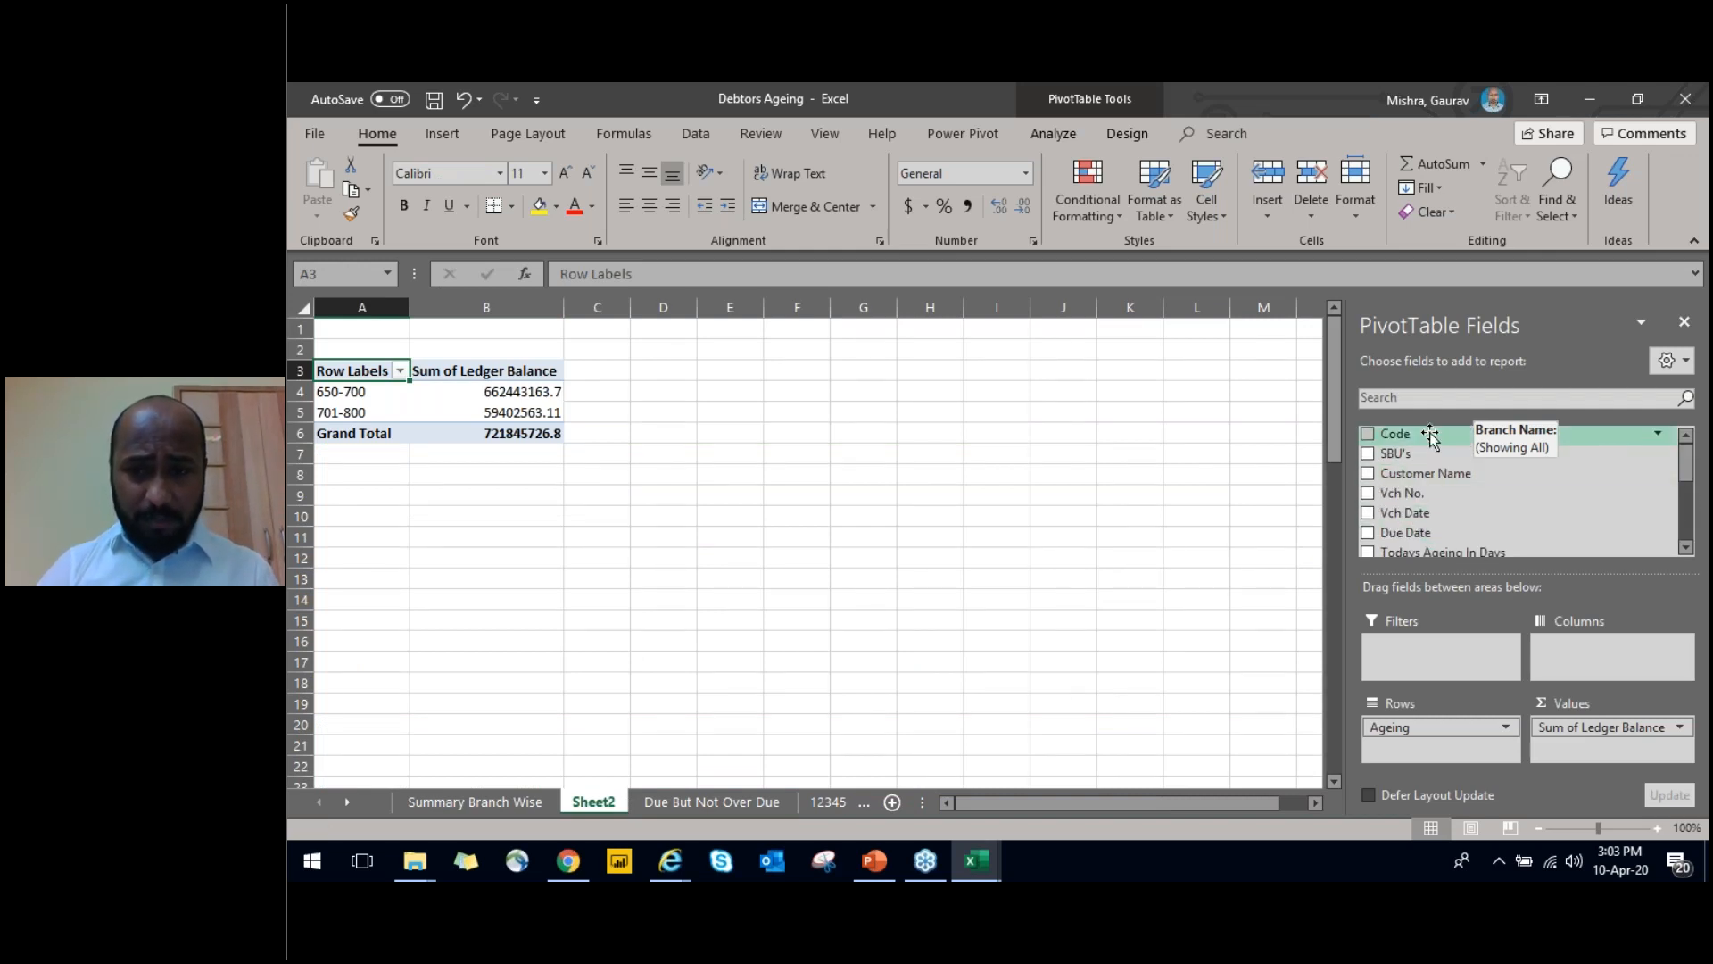
left_click_drag(1419, 727, 1607, 645)
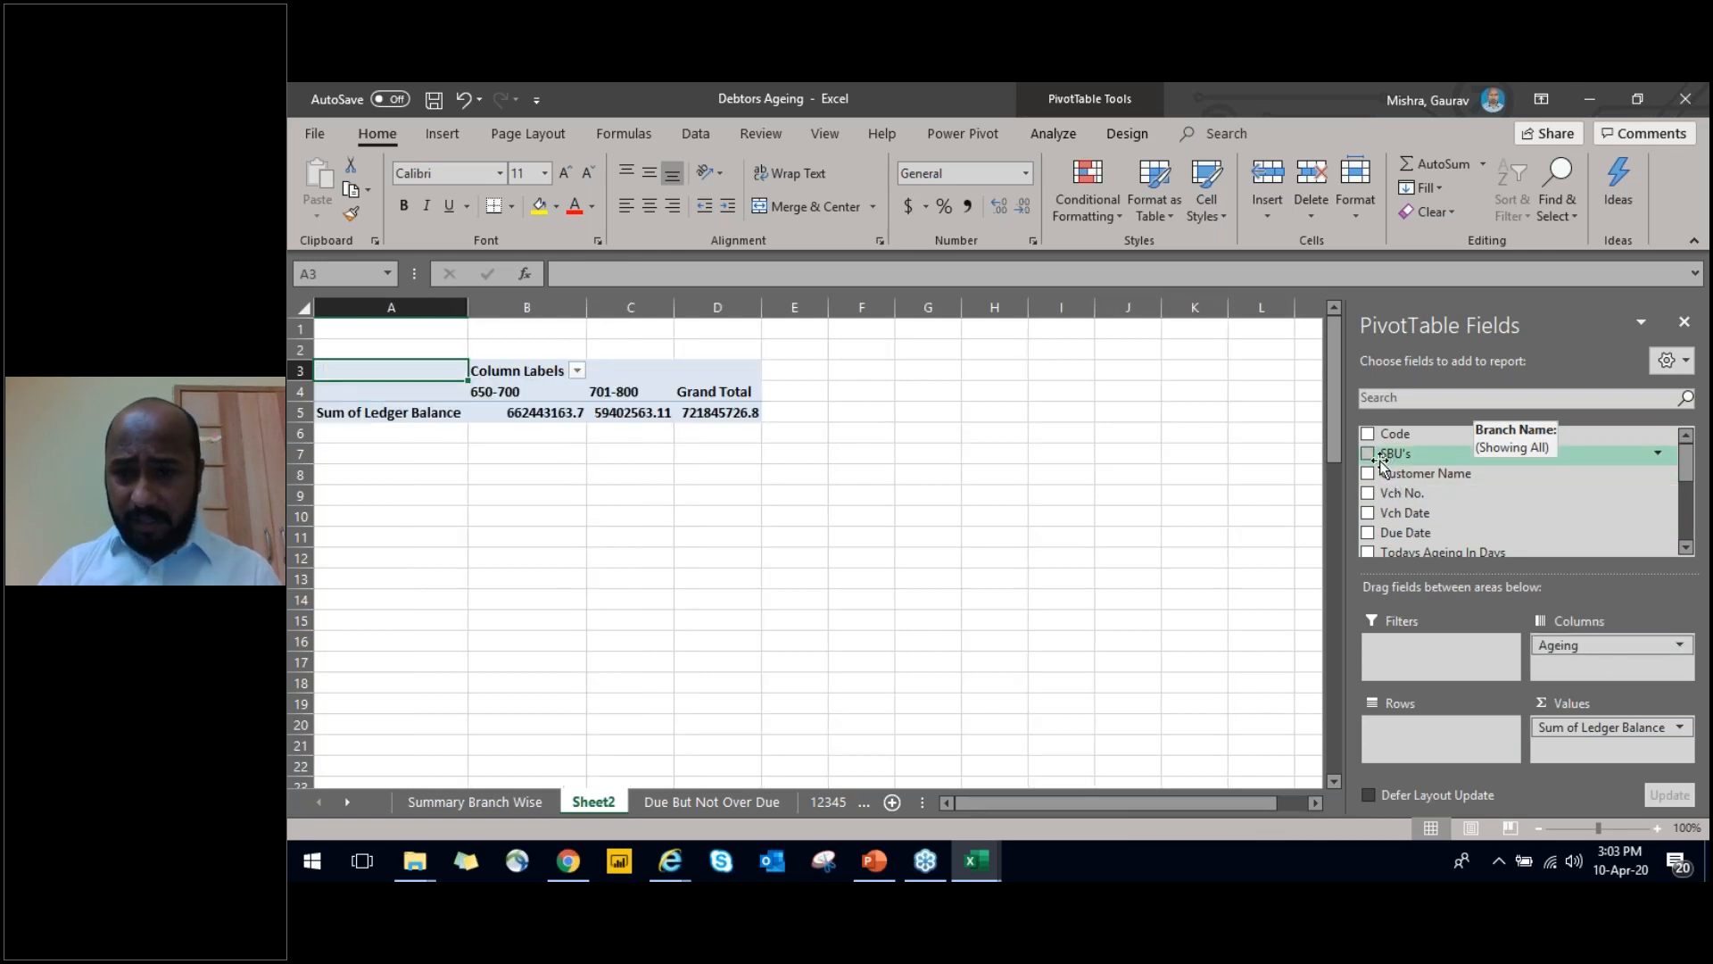
left_click_drag(1371, 482, 1423, 727)
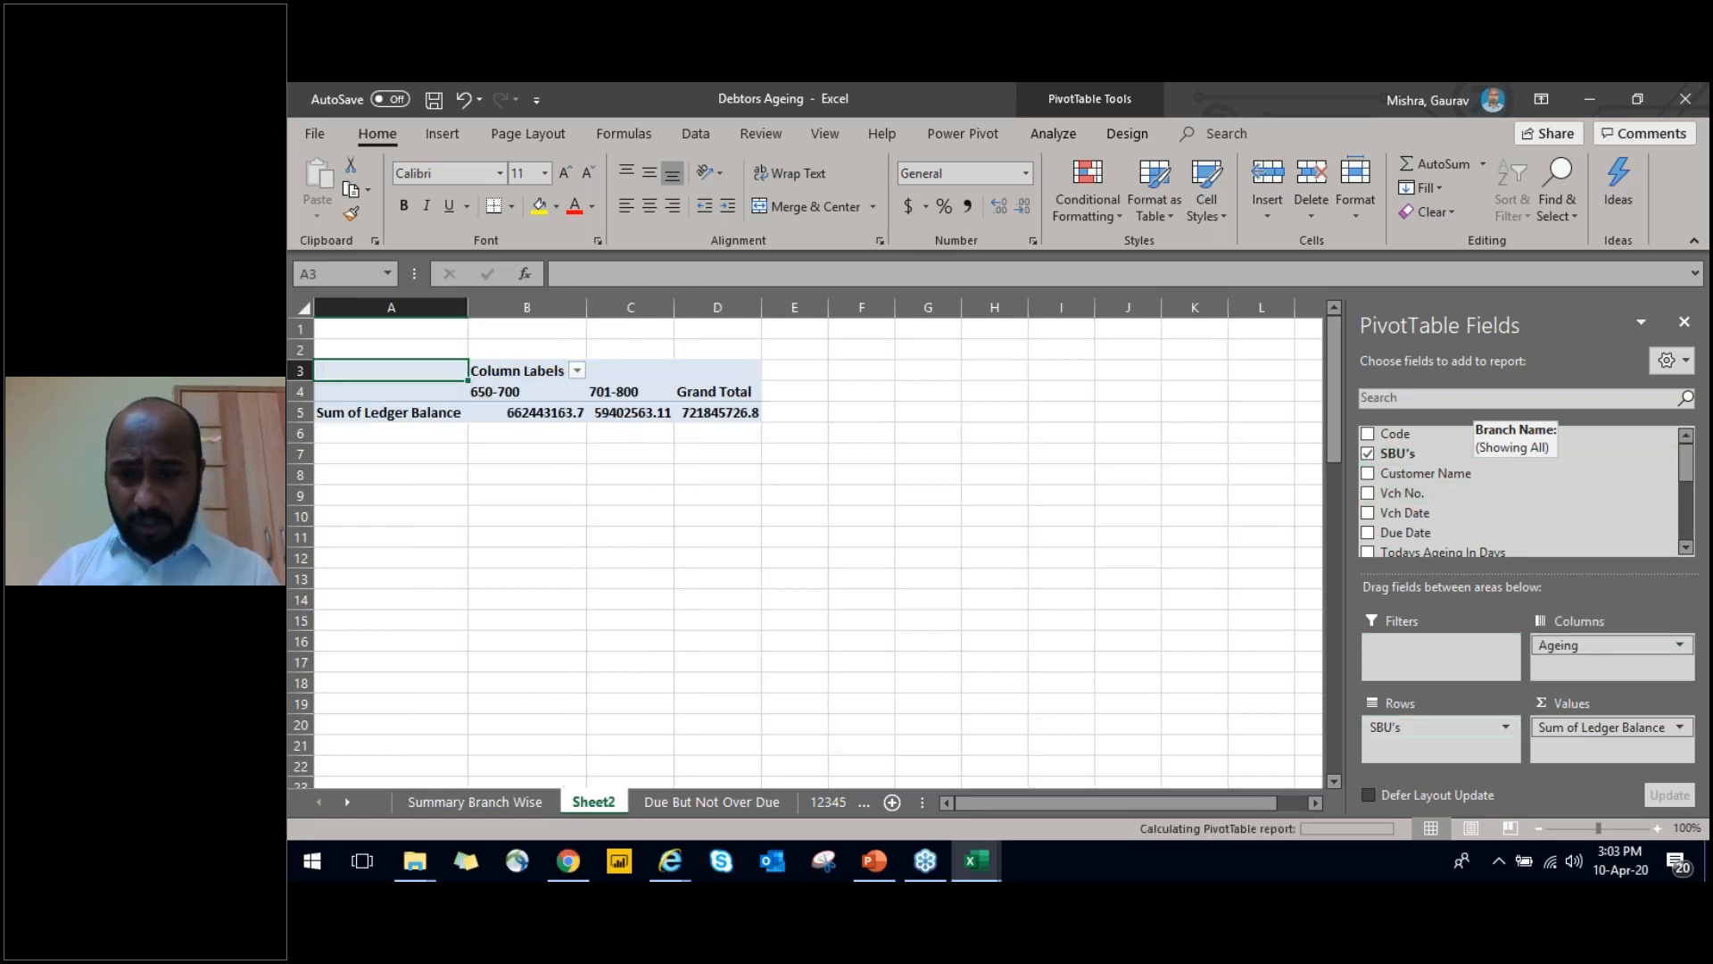
Apply comma style to all PivotTable ledger balances in B5:D9, including the grand totals
key("Down")
key("Right")
key("ctrl+shift+Down")
key("Down")
key("ctrl+shift+Right")
key("ctrl+shift+Down")
key("alt")
key("h")
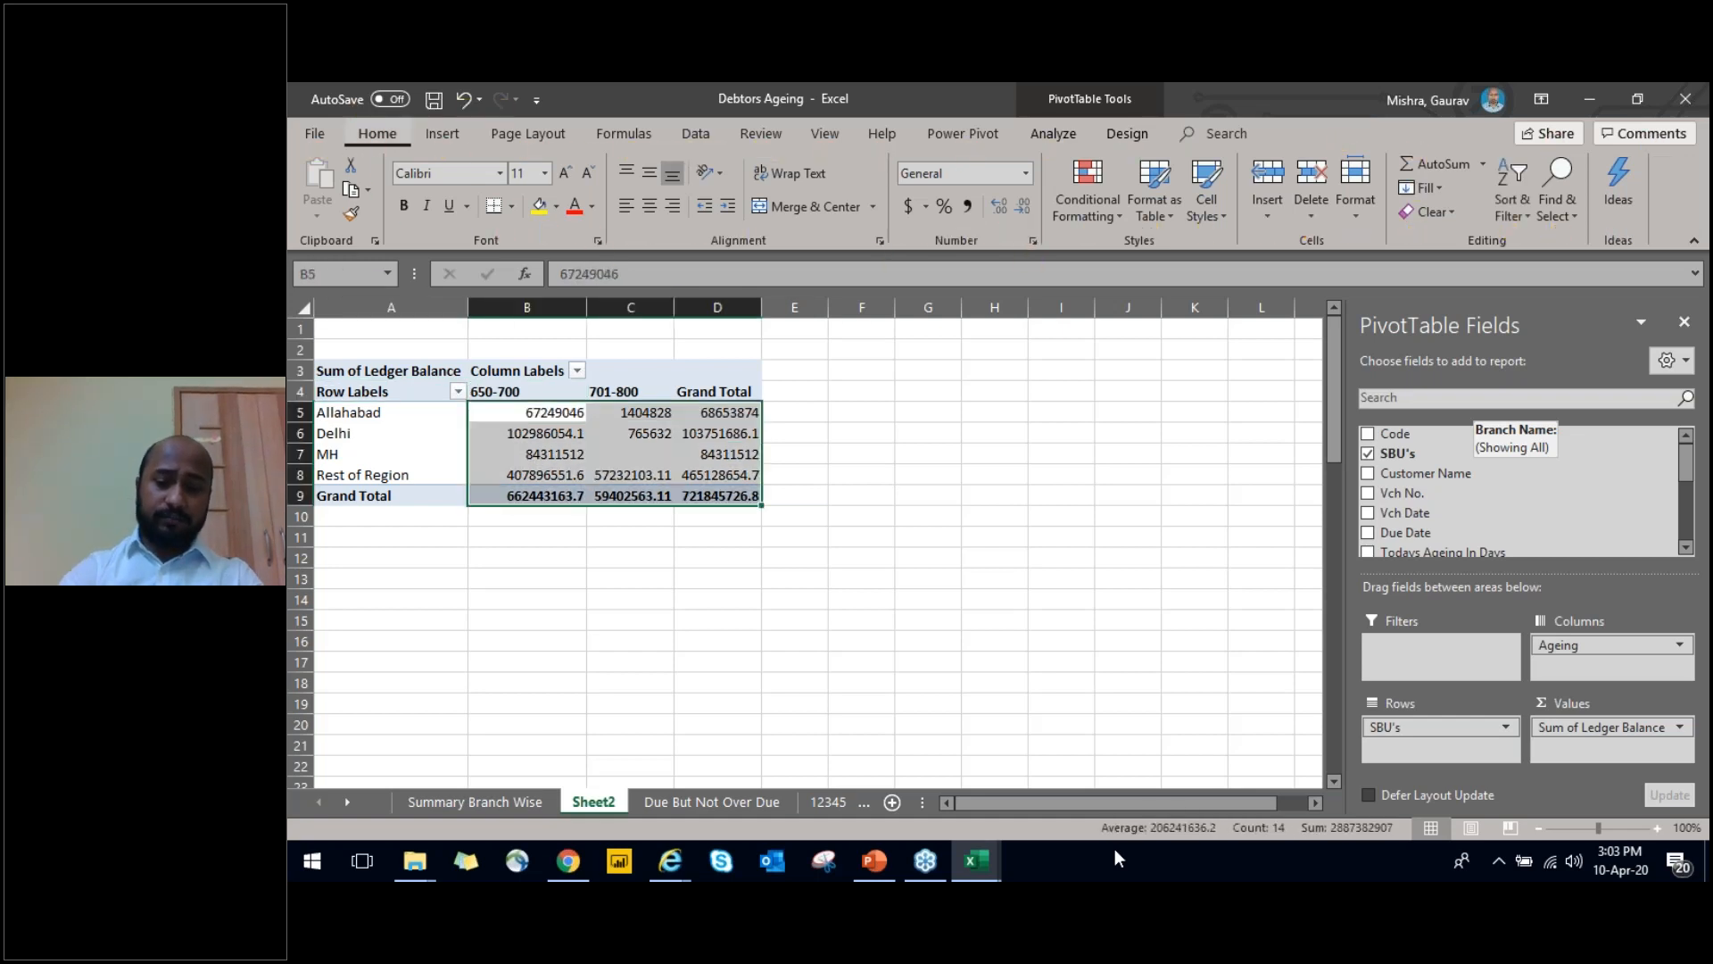
key("k")
key("Up")
key("Left")
key("Right")
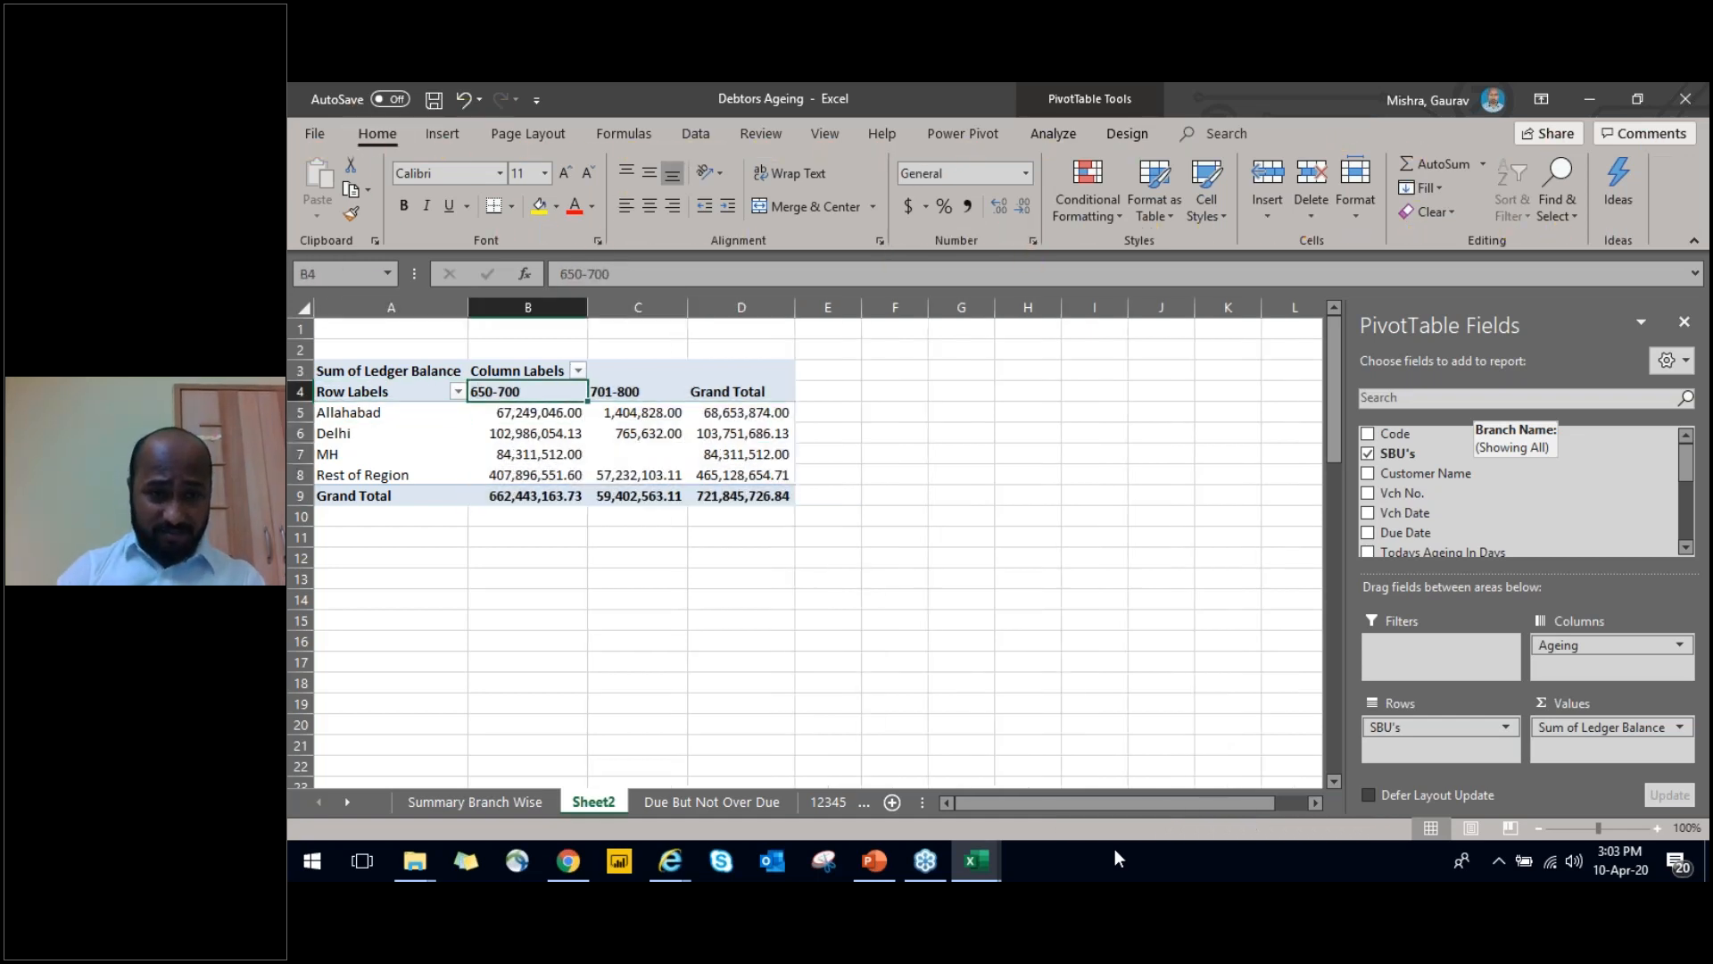
key("Left")
key("Down")
key("Right")
key("ctrl+shift+Down")
key("shift+Up")
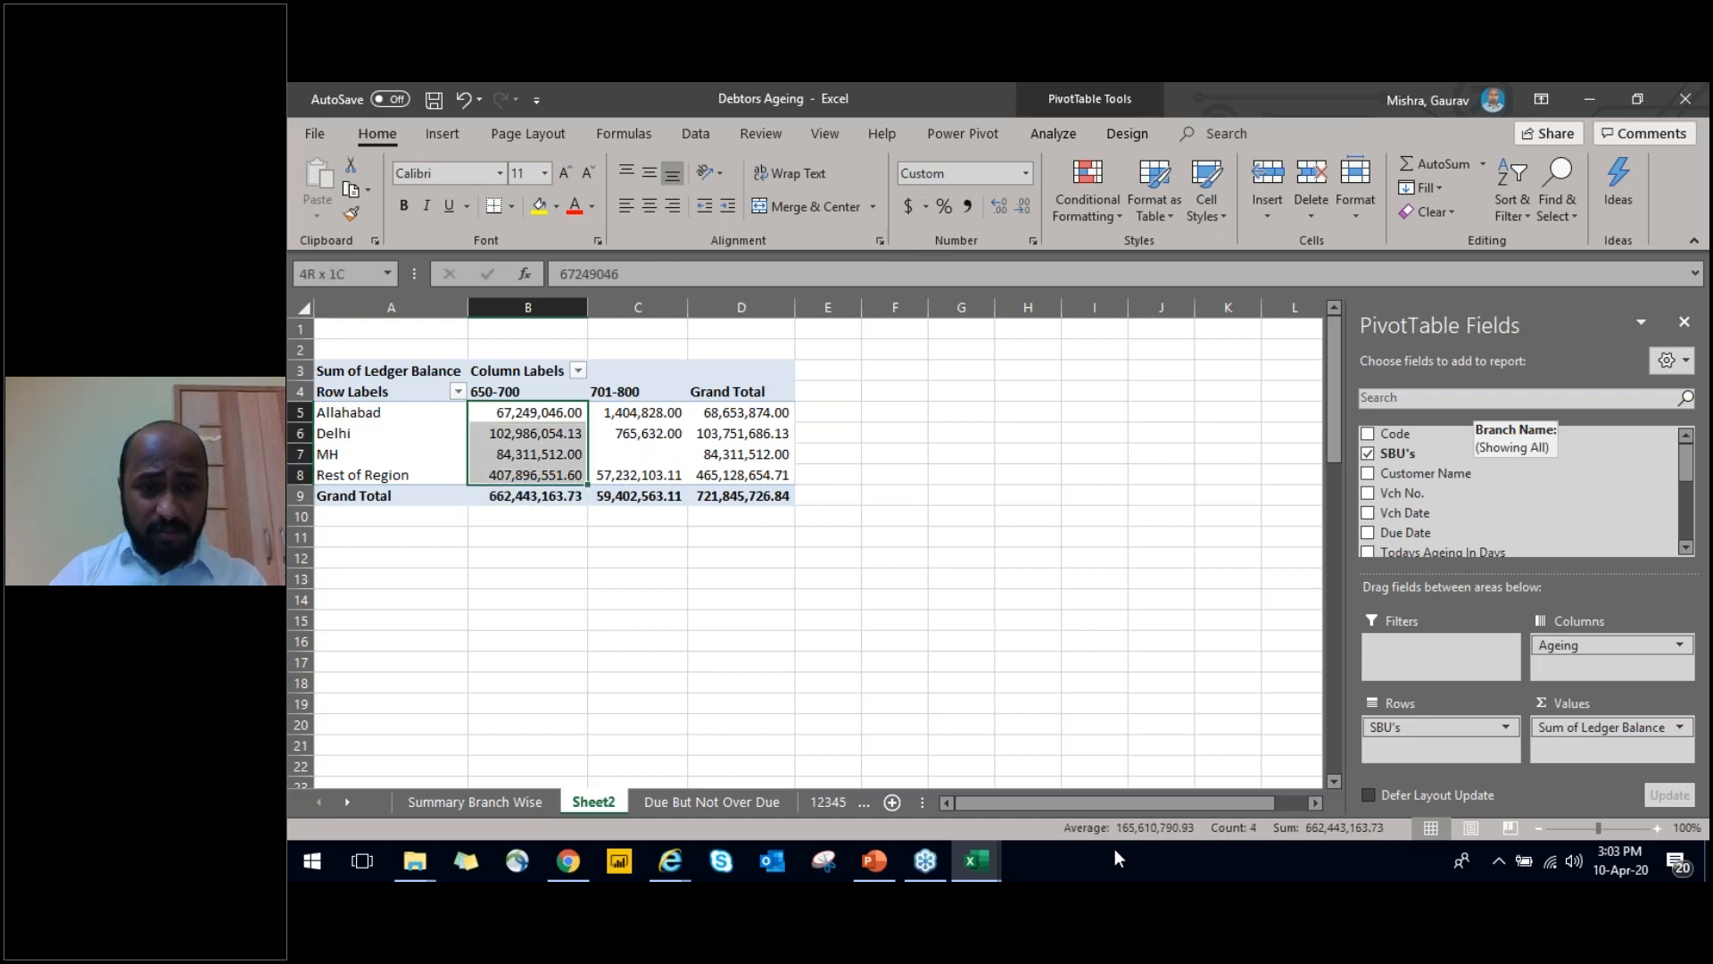
key("shift+Right")
key("shift+Right")
key("Left")
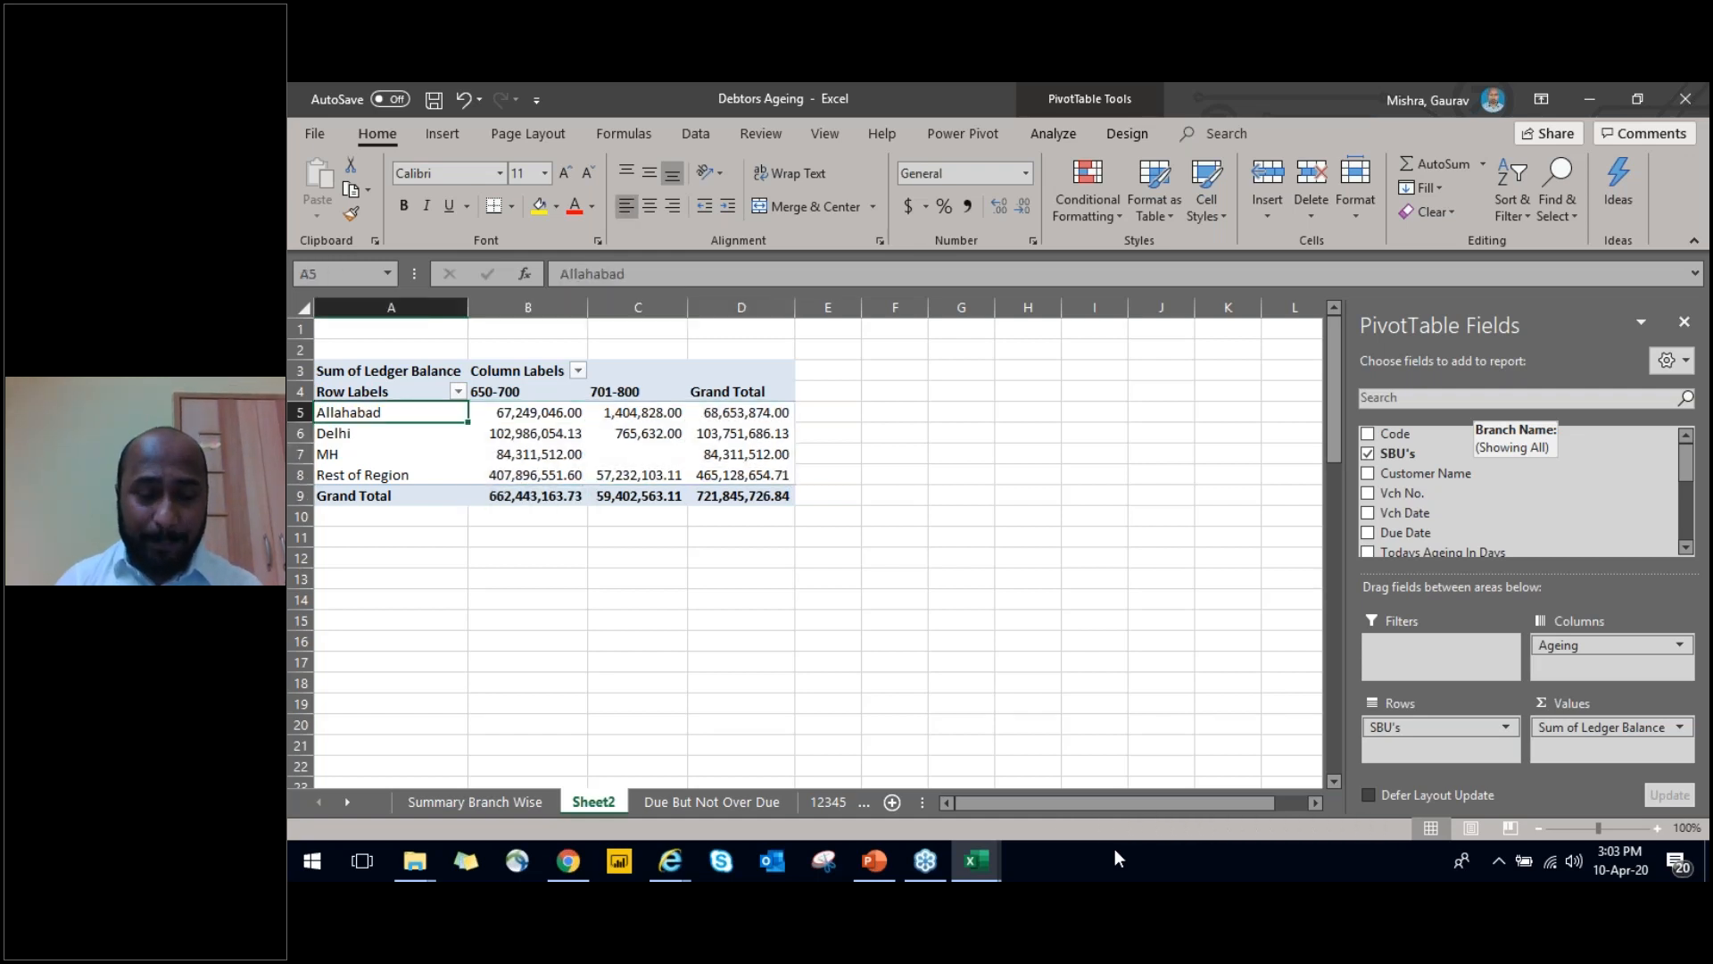
Insert a blank column before the PivotTable on Sheet2
key("Up")
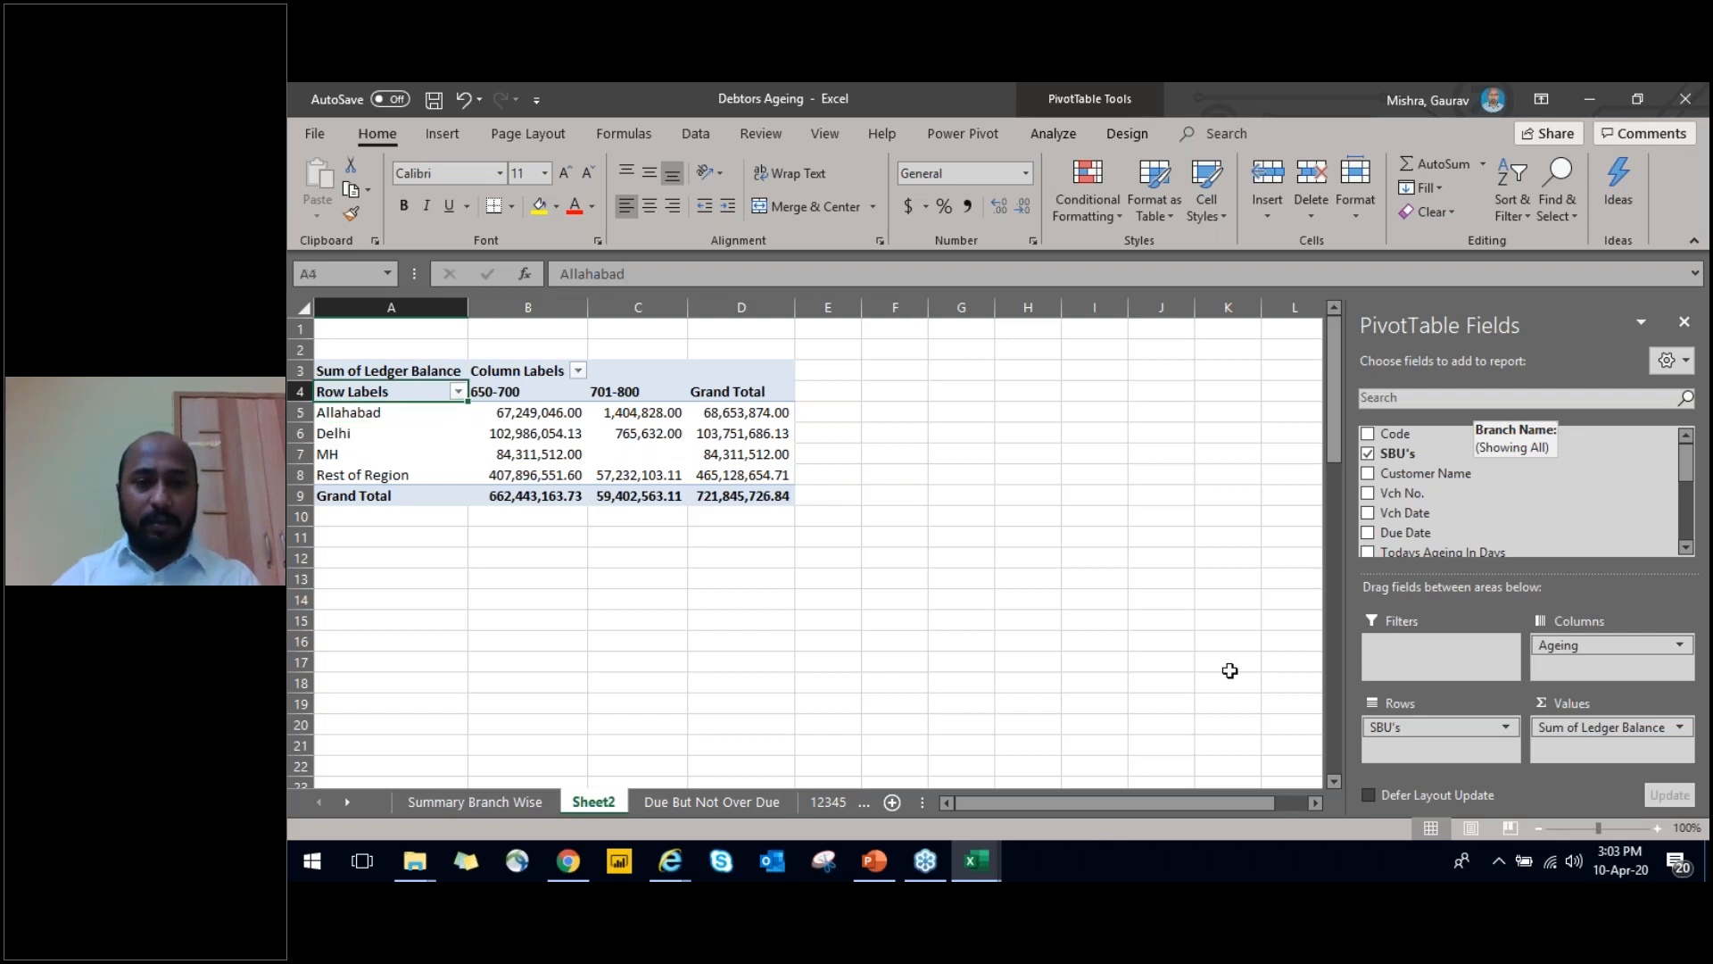
key("ctrl+space")
key("ctrl+shift+plus")
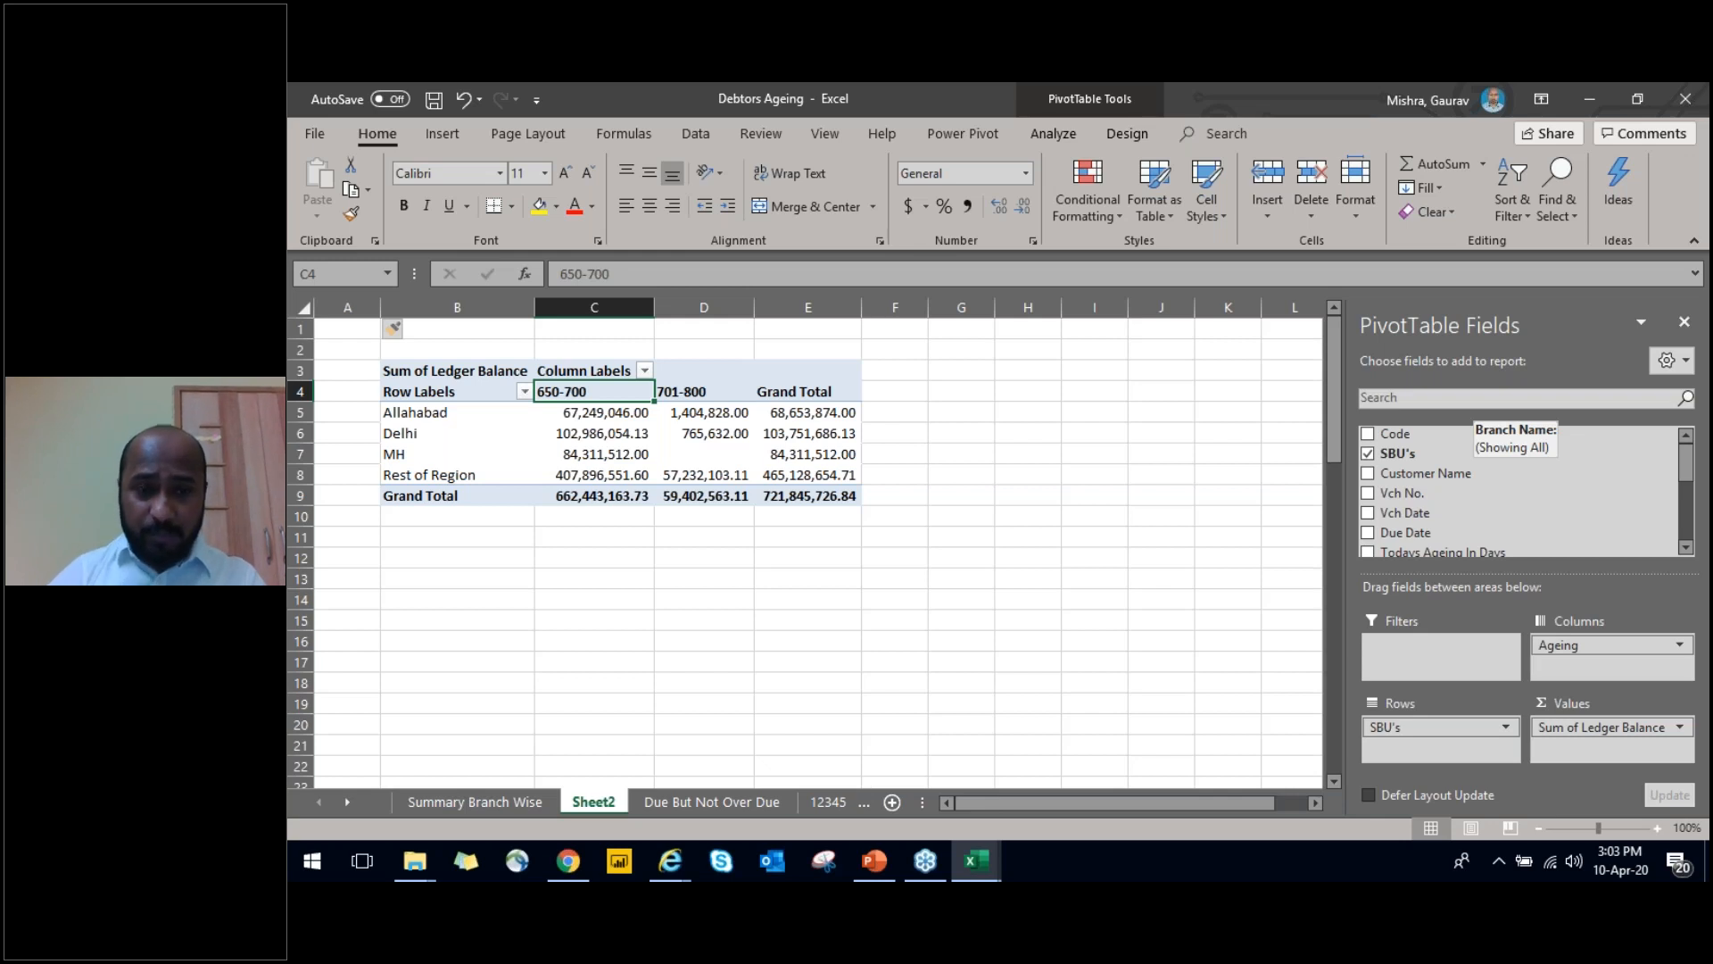
Centre the 650-700, 701-800 and Grand Total column headings in row 4 of the PivotTable
key("ctrl+shift+Right")
key("alt+h")
key("a")
key("c")
key("ctrl+shift+Down")
key("Left")
key("Right")
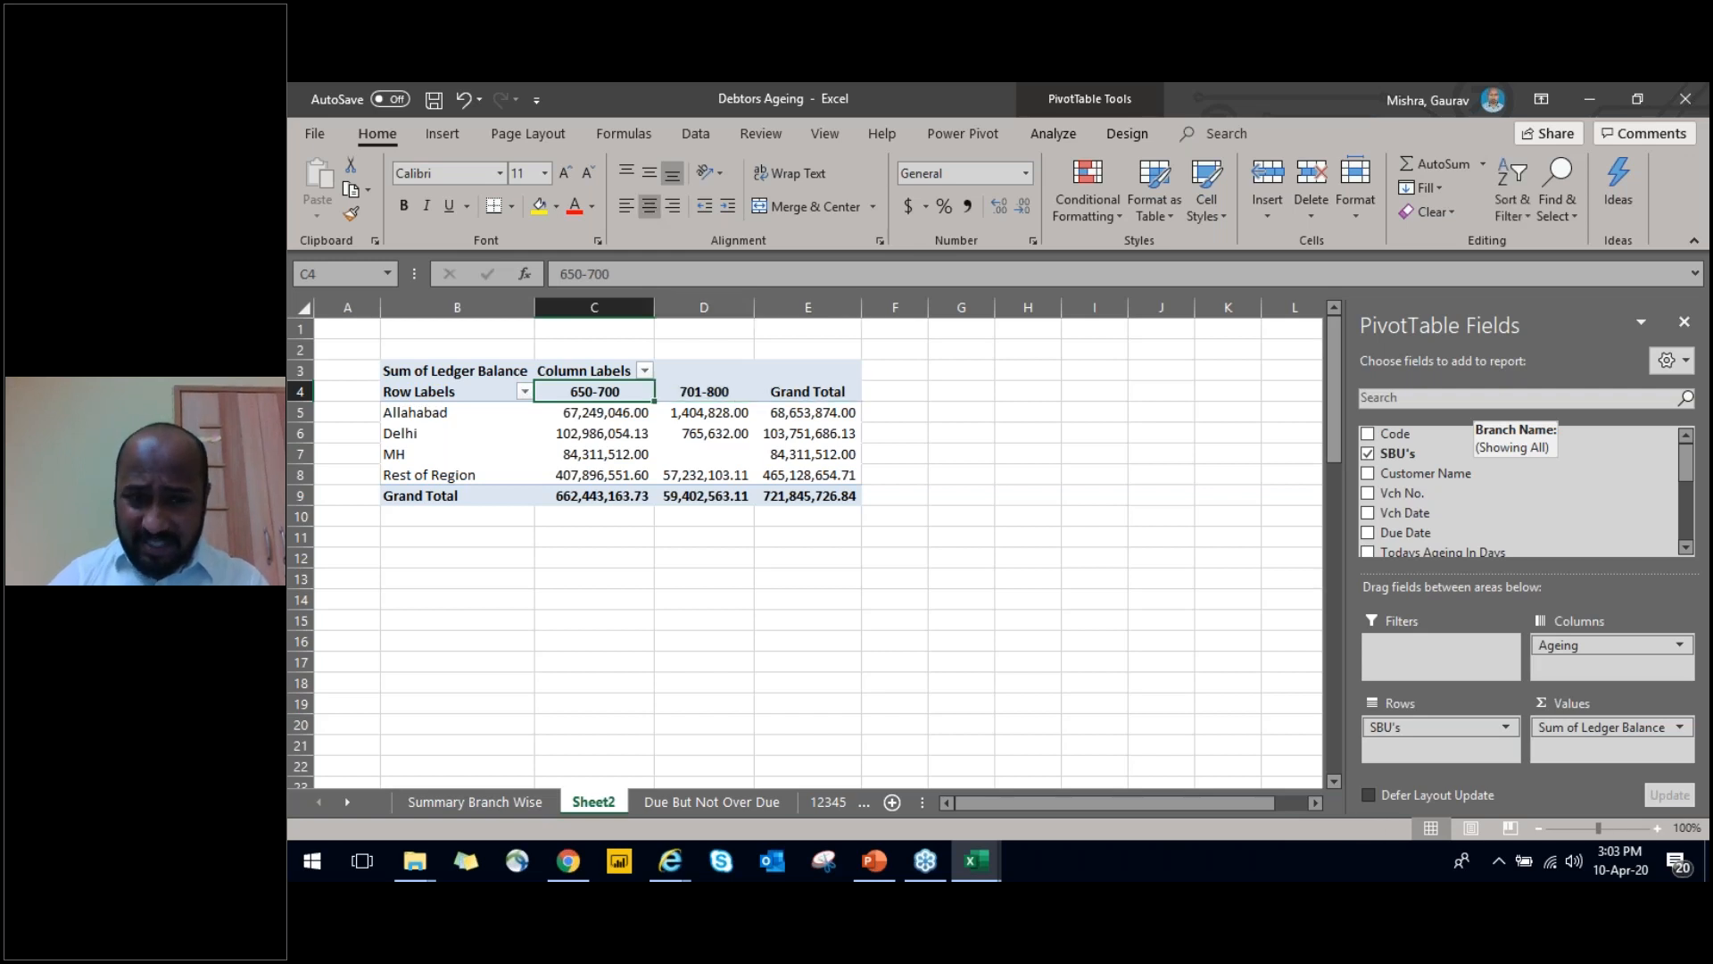
key("Down")
key("ctrl+shift+Down")
key("shift+Up")
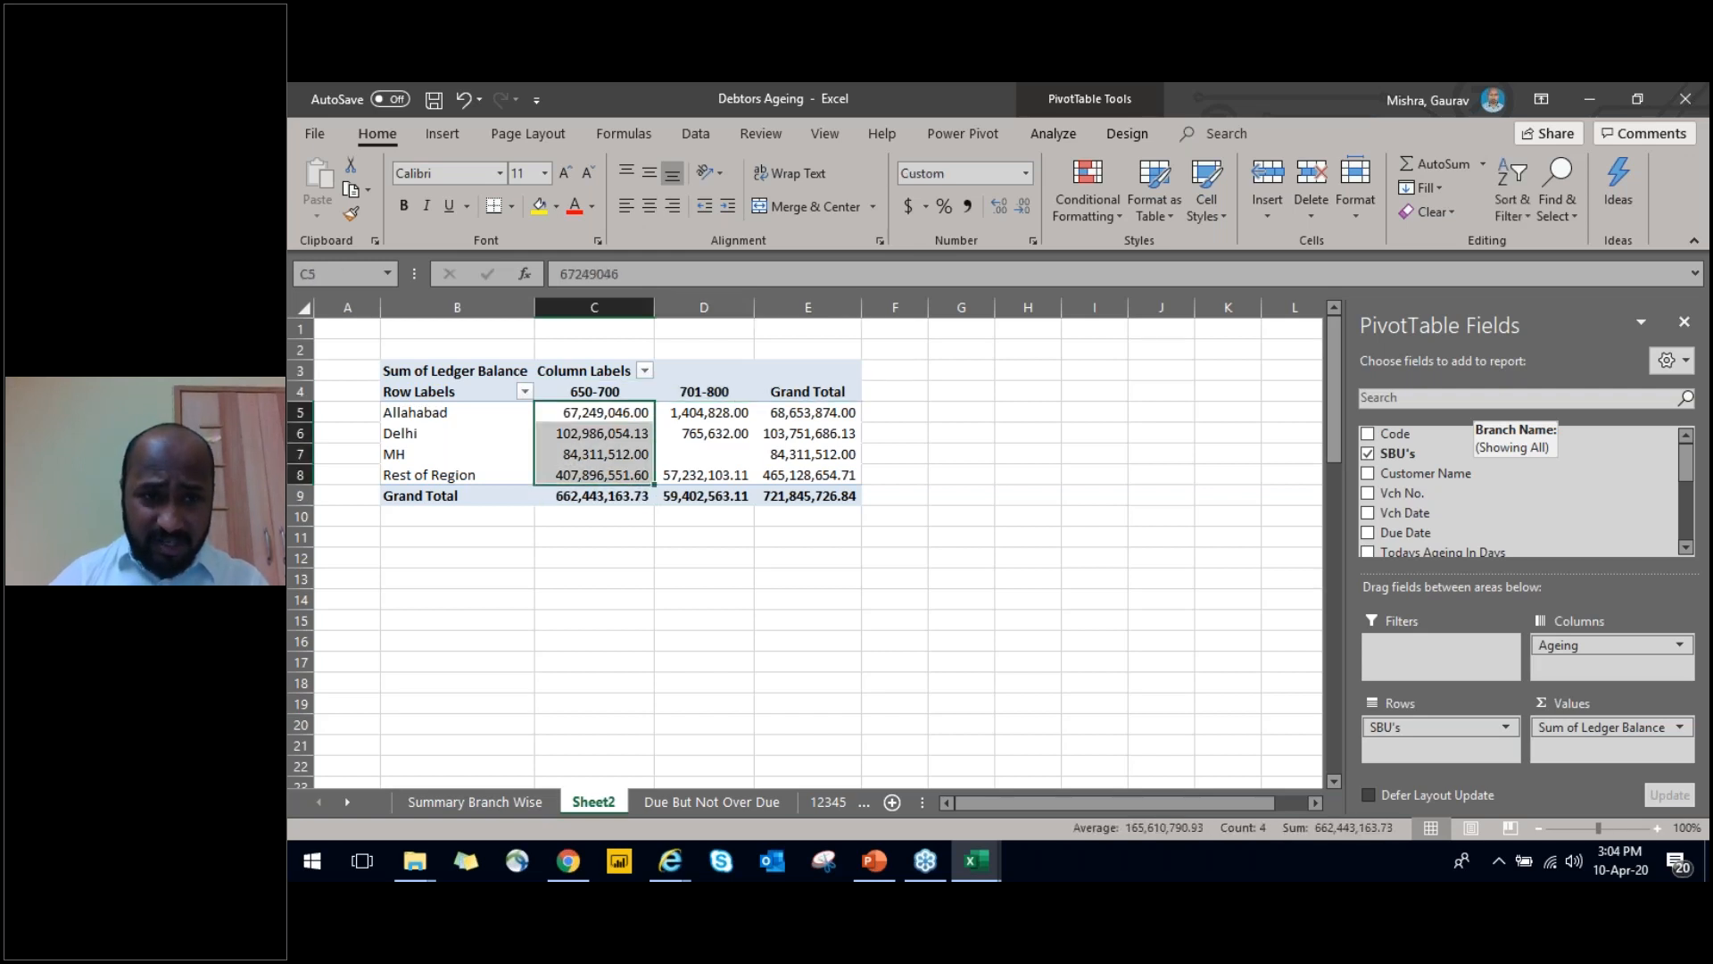
key("Left")
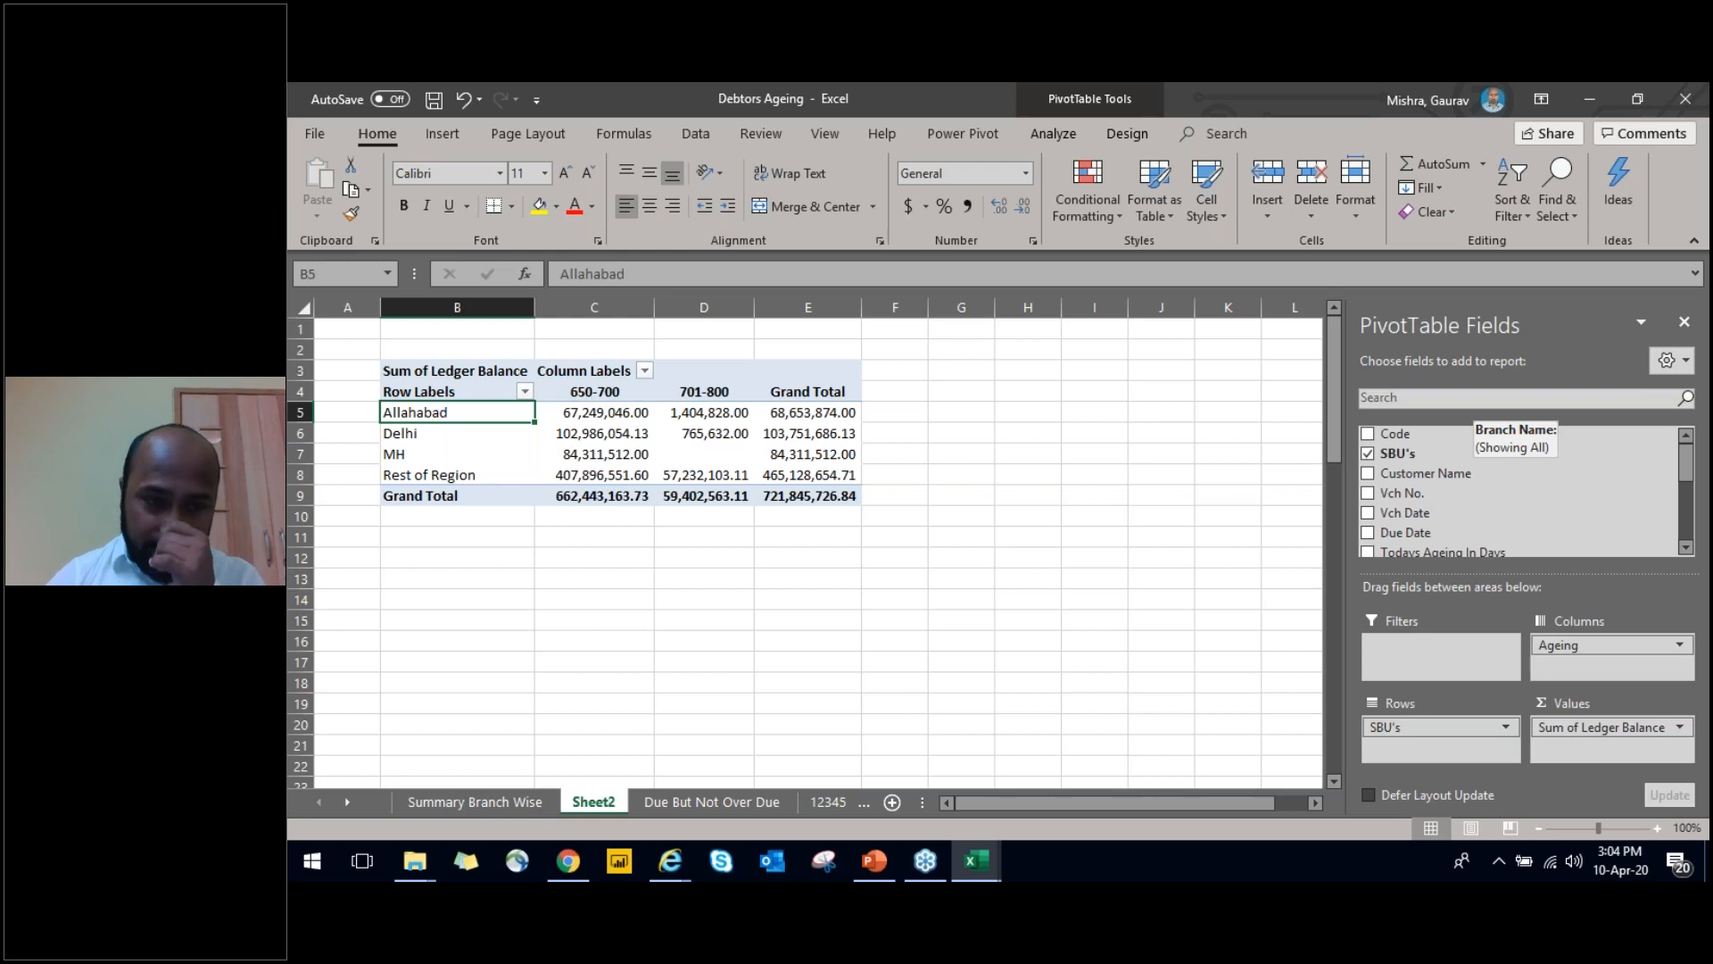
key("Down")
key("Up")
key("Right")
key("shift+Down")
key("shift+Down")
key("shift+Down")
key("Right")
key("Left")
key("shift+Down")
key("Down")
key("Down")
key("Down")
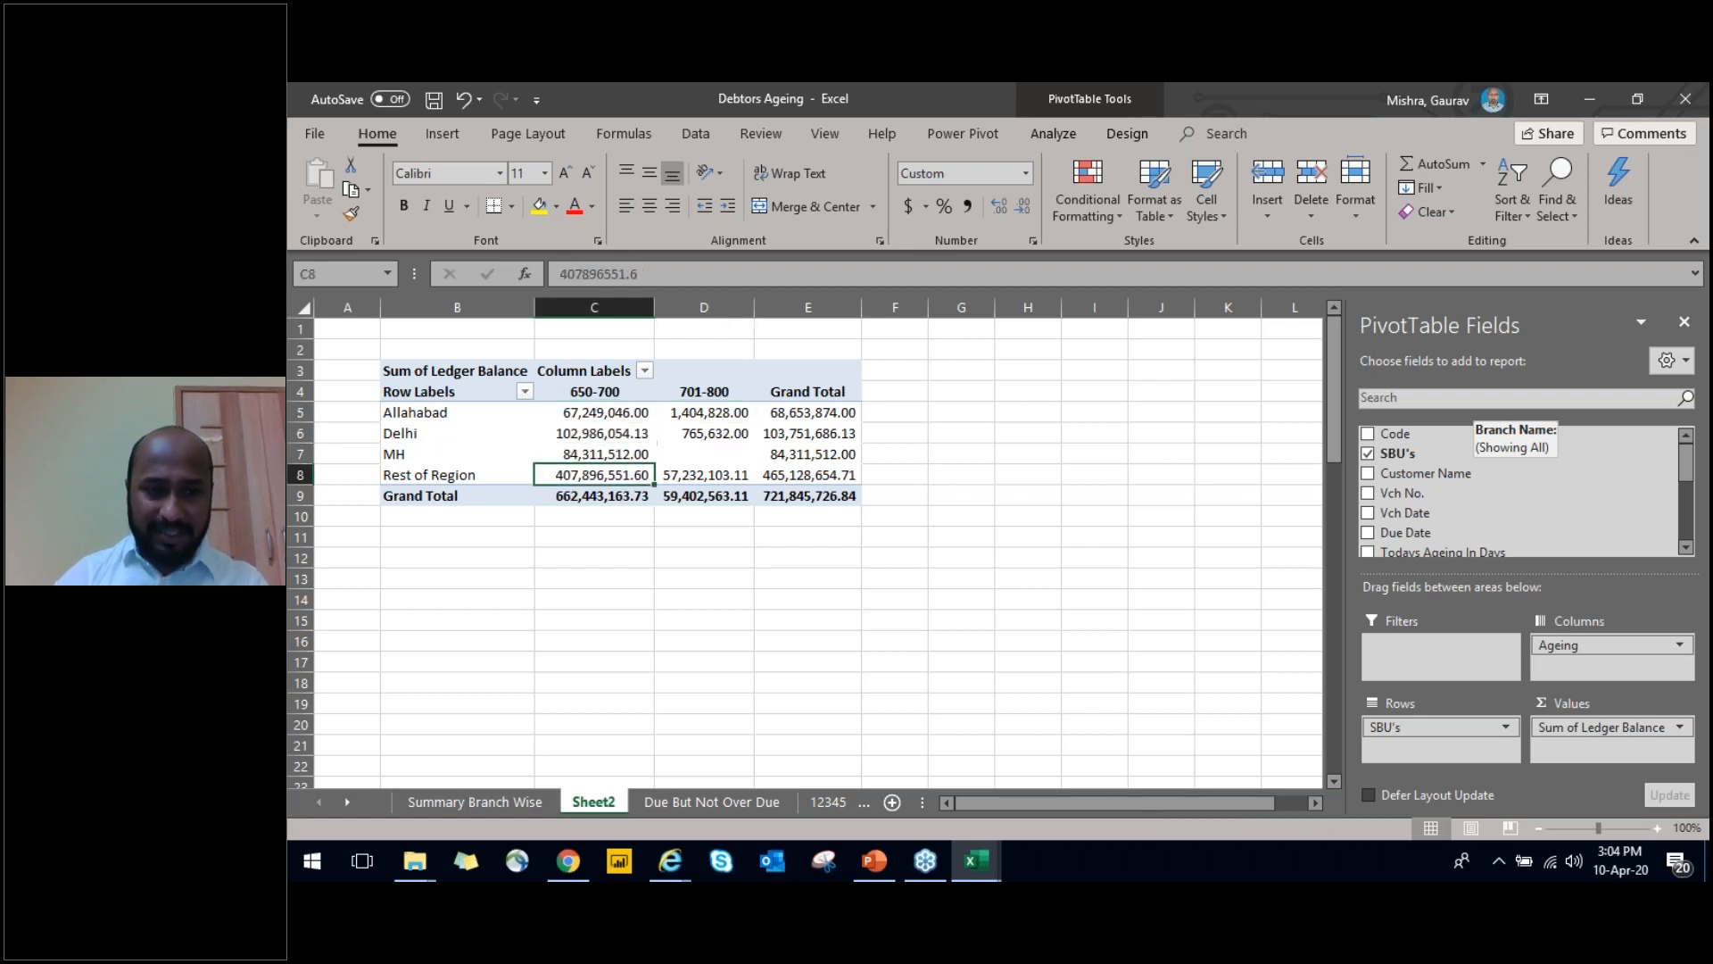
key("Up")
key("Left")
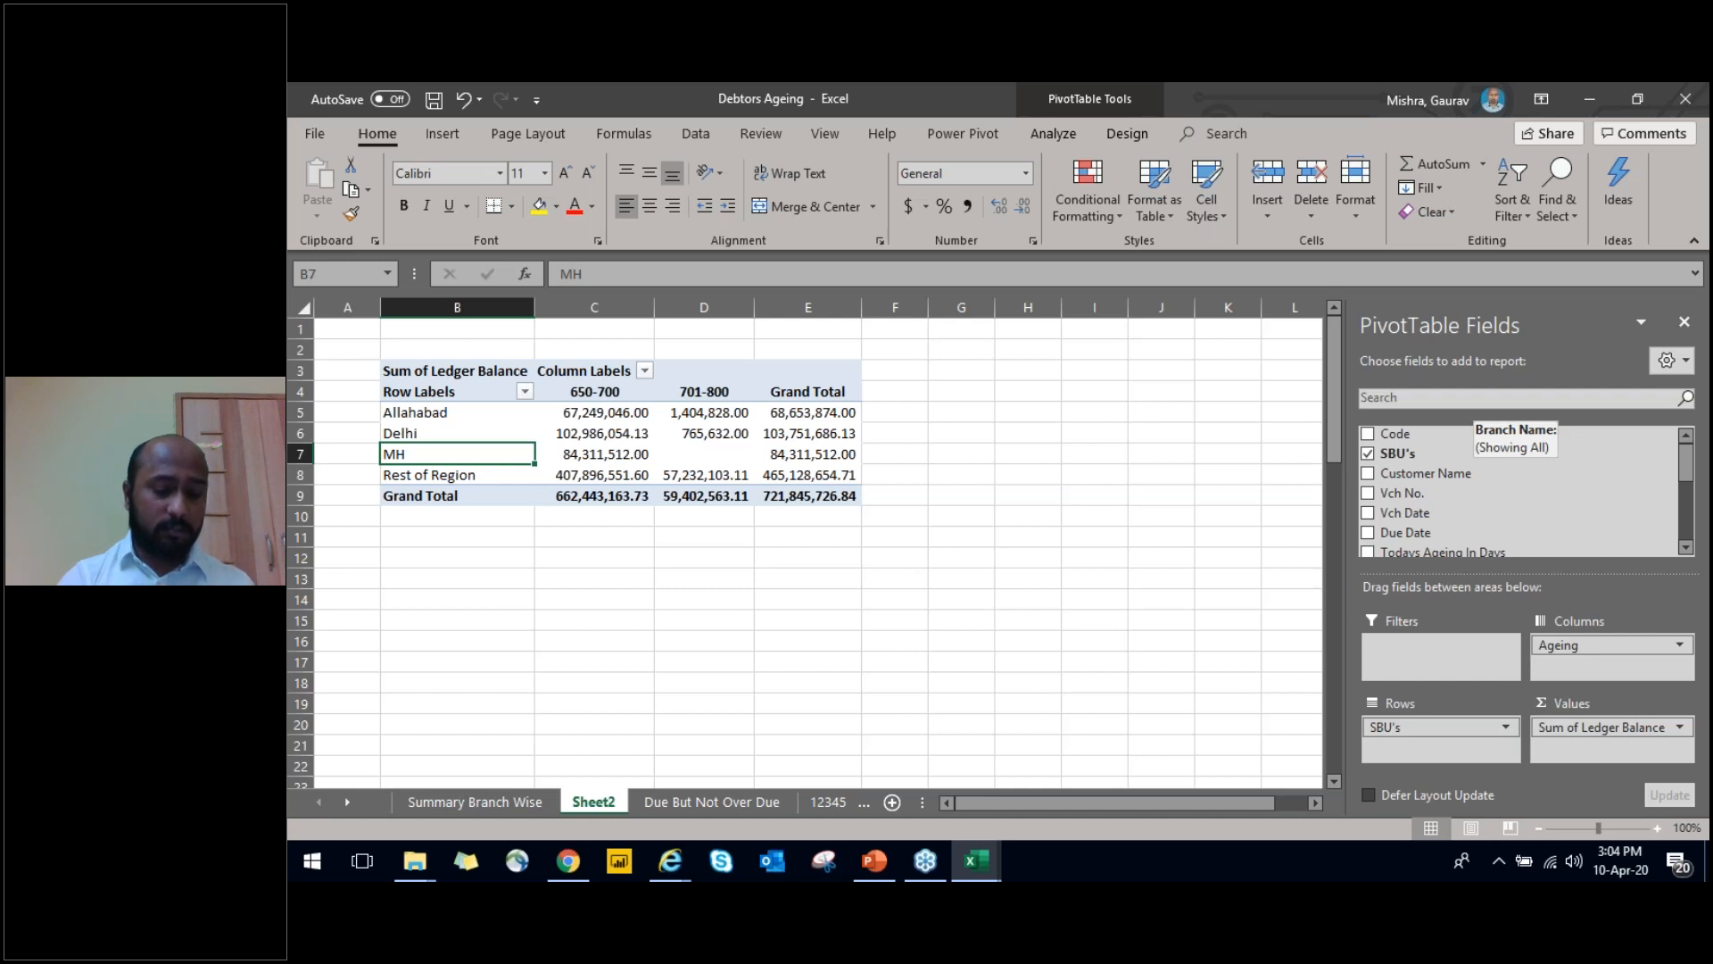
key("Up")
key("Up")
key("Up")
key("Right")
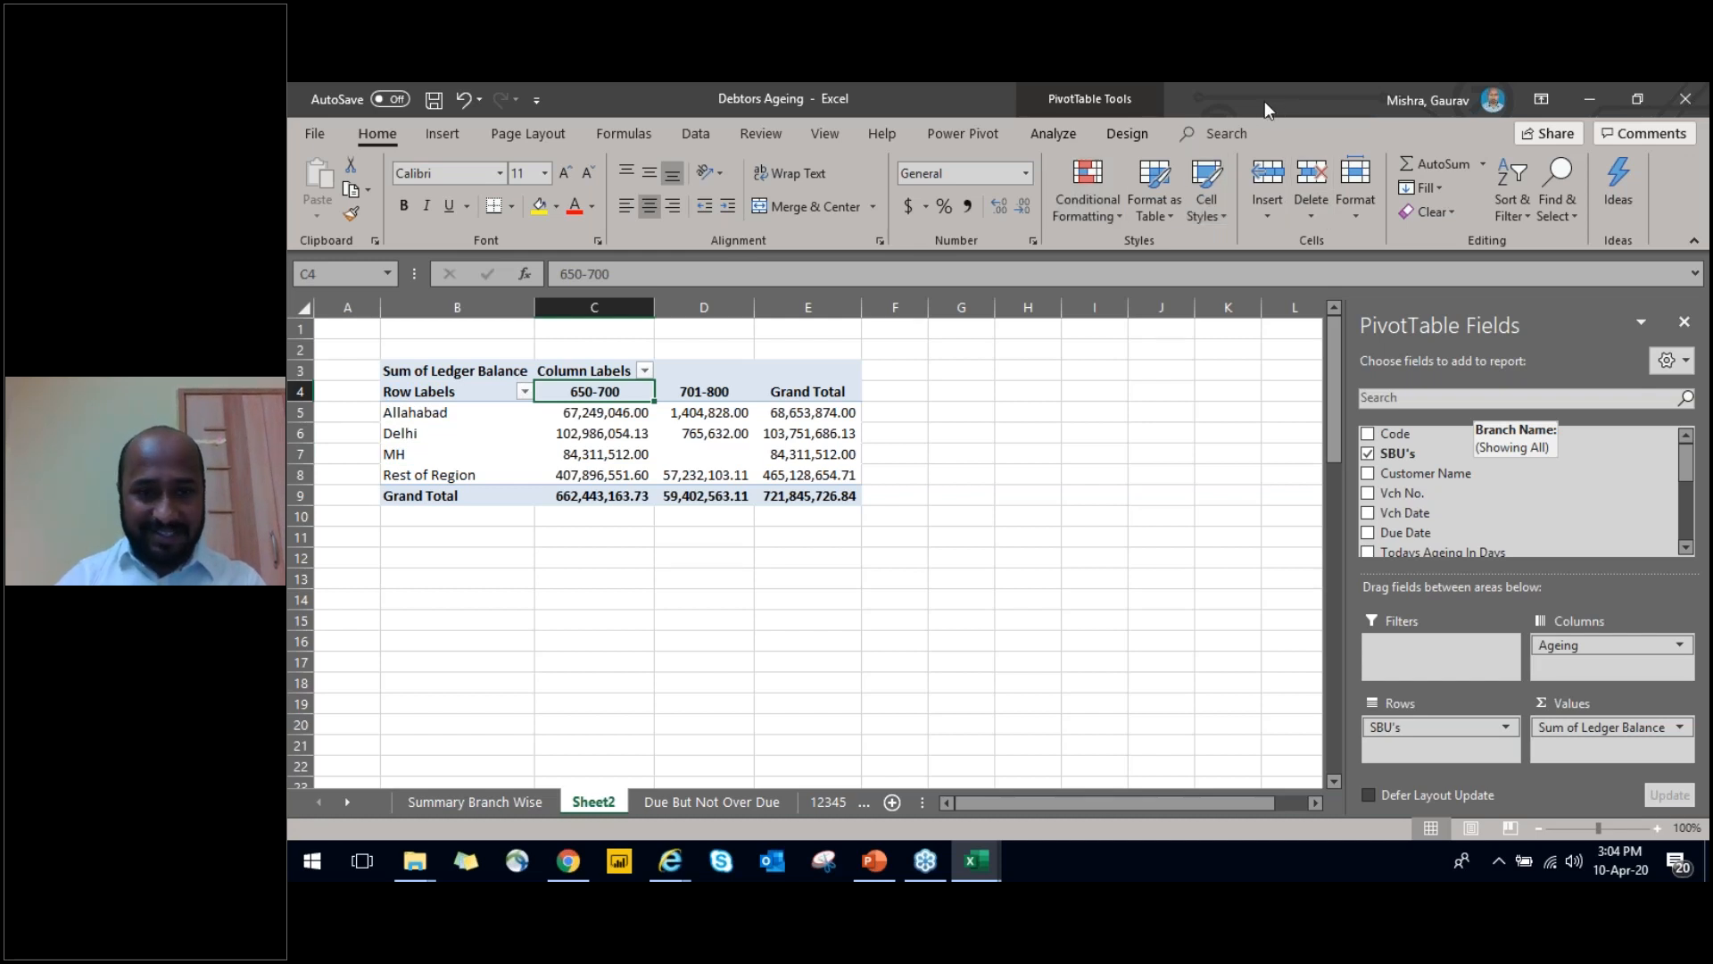
key("Left")
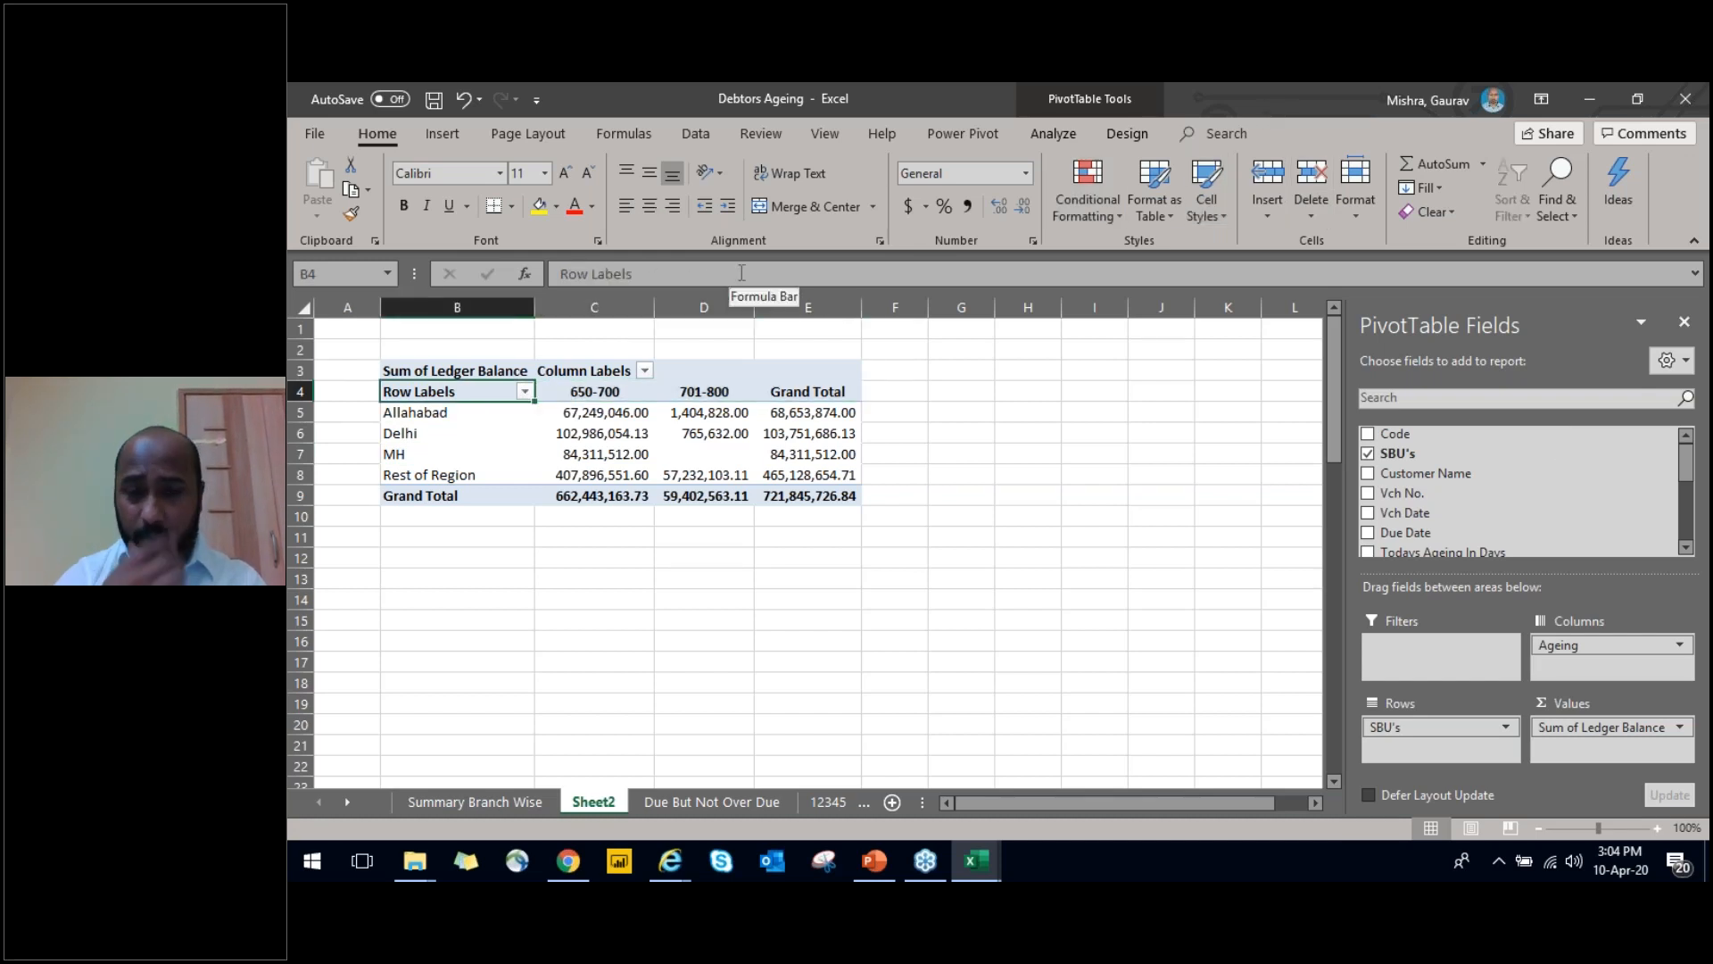
key("Right")
key("Right")
key("Left")
key("Left")
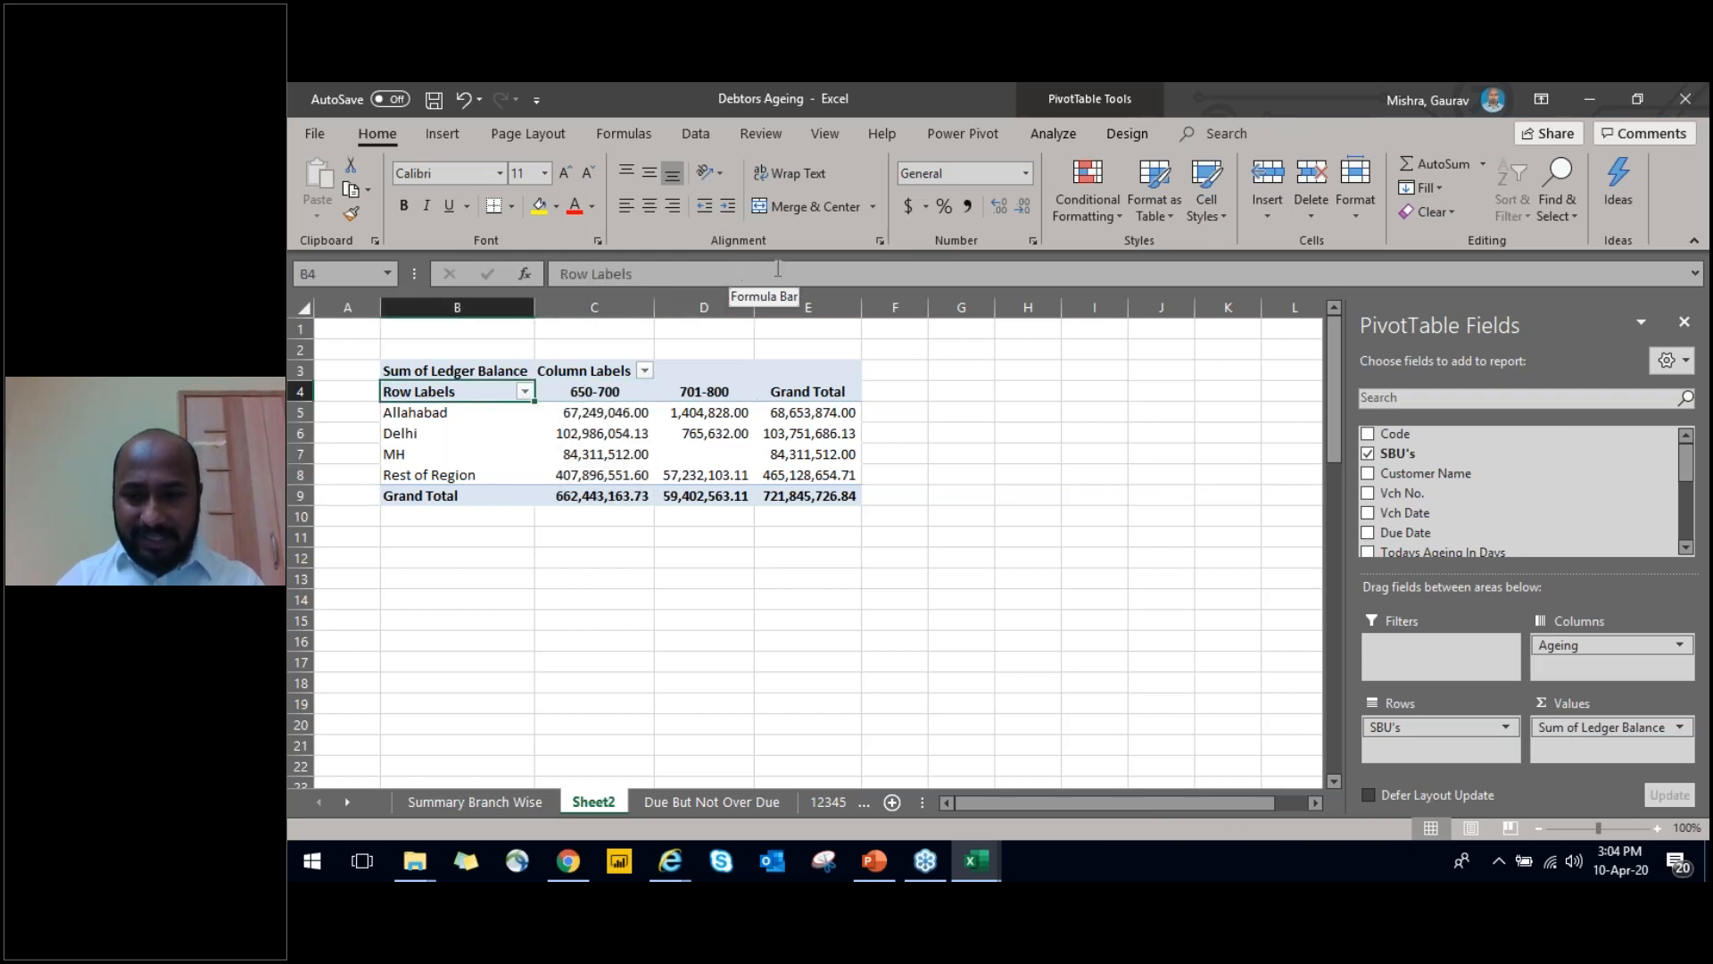
Add Customer Name as a report filter on the PivotTable and look through its list of customers without selecting one
left_click_drag(1368, 480, 1419, 651)
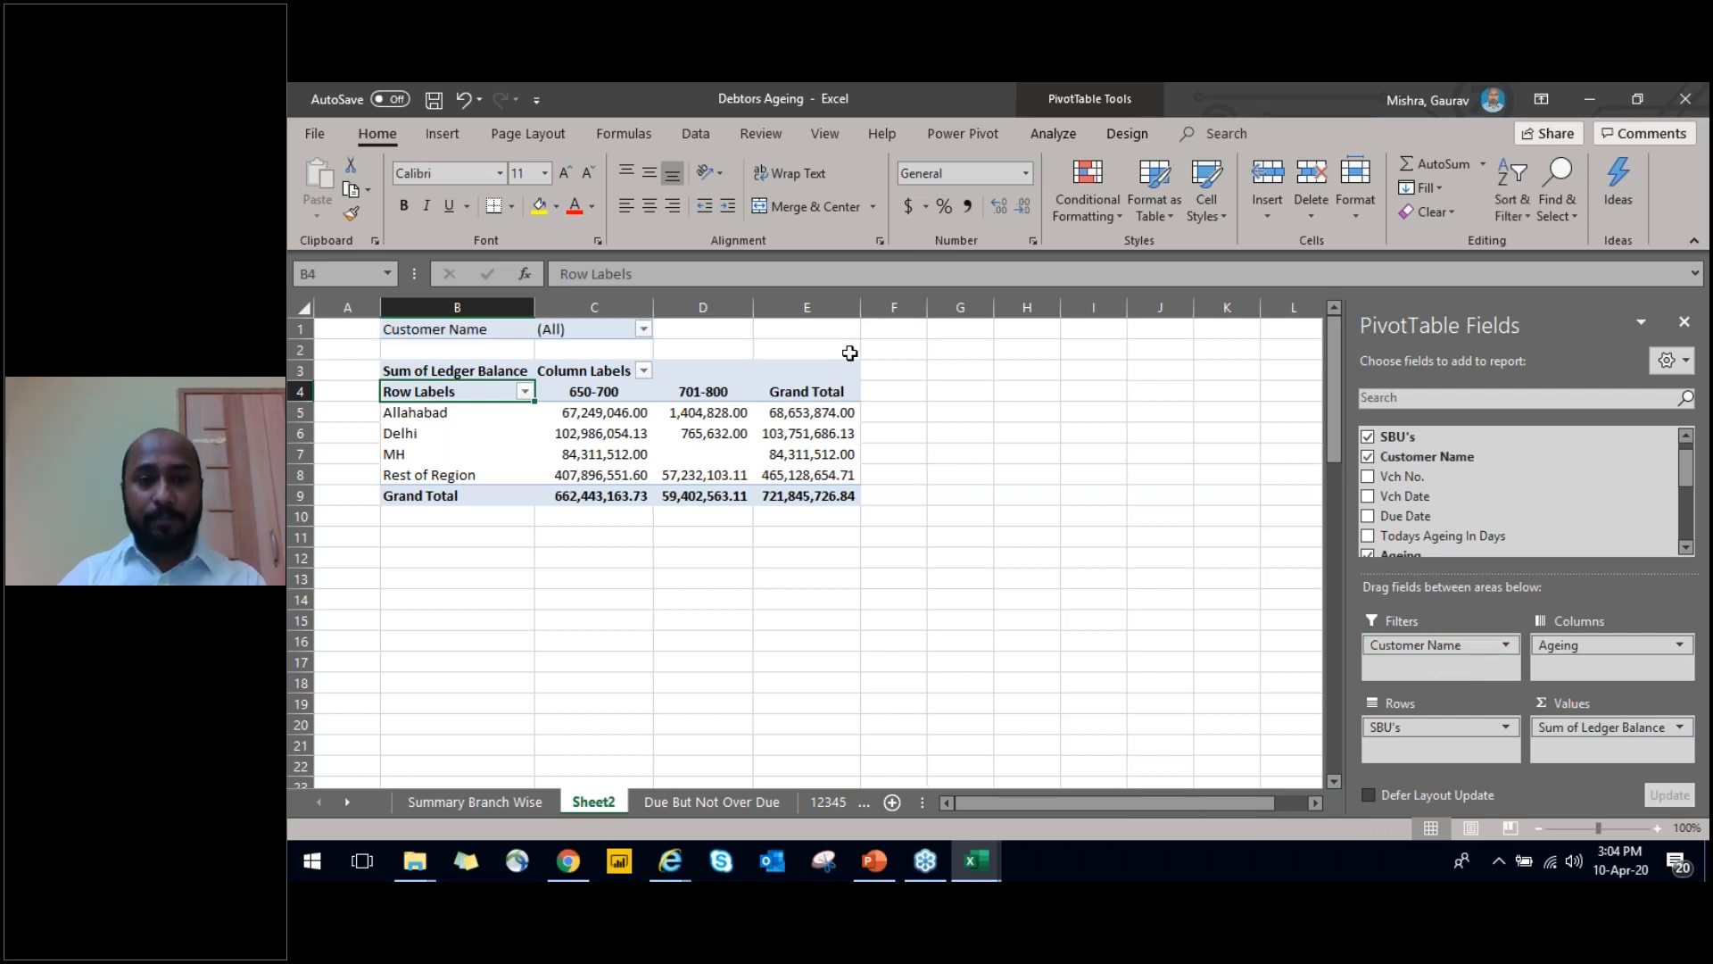
left_click(645, 337)
left_click(643, 329)
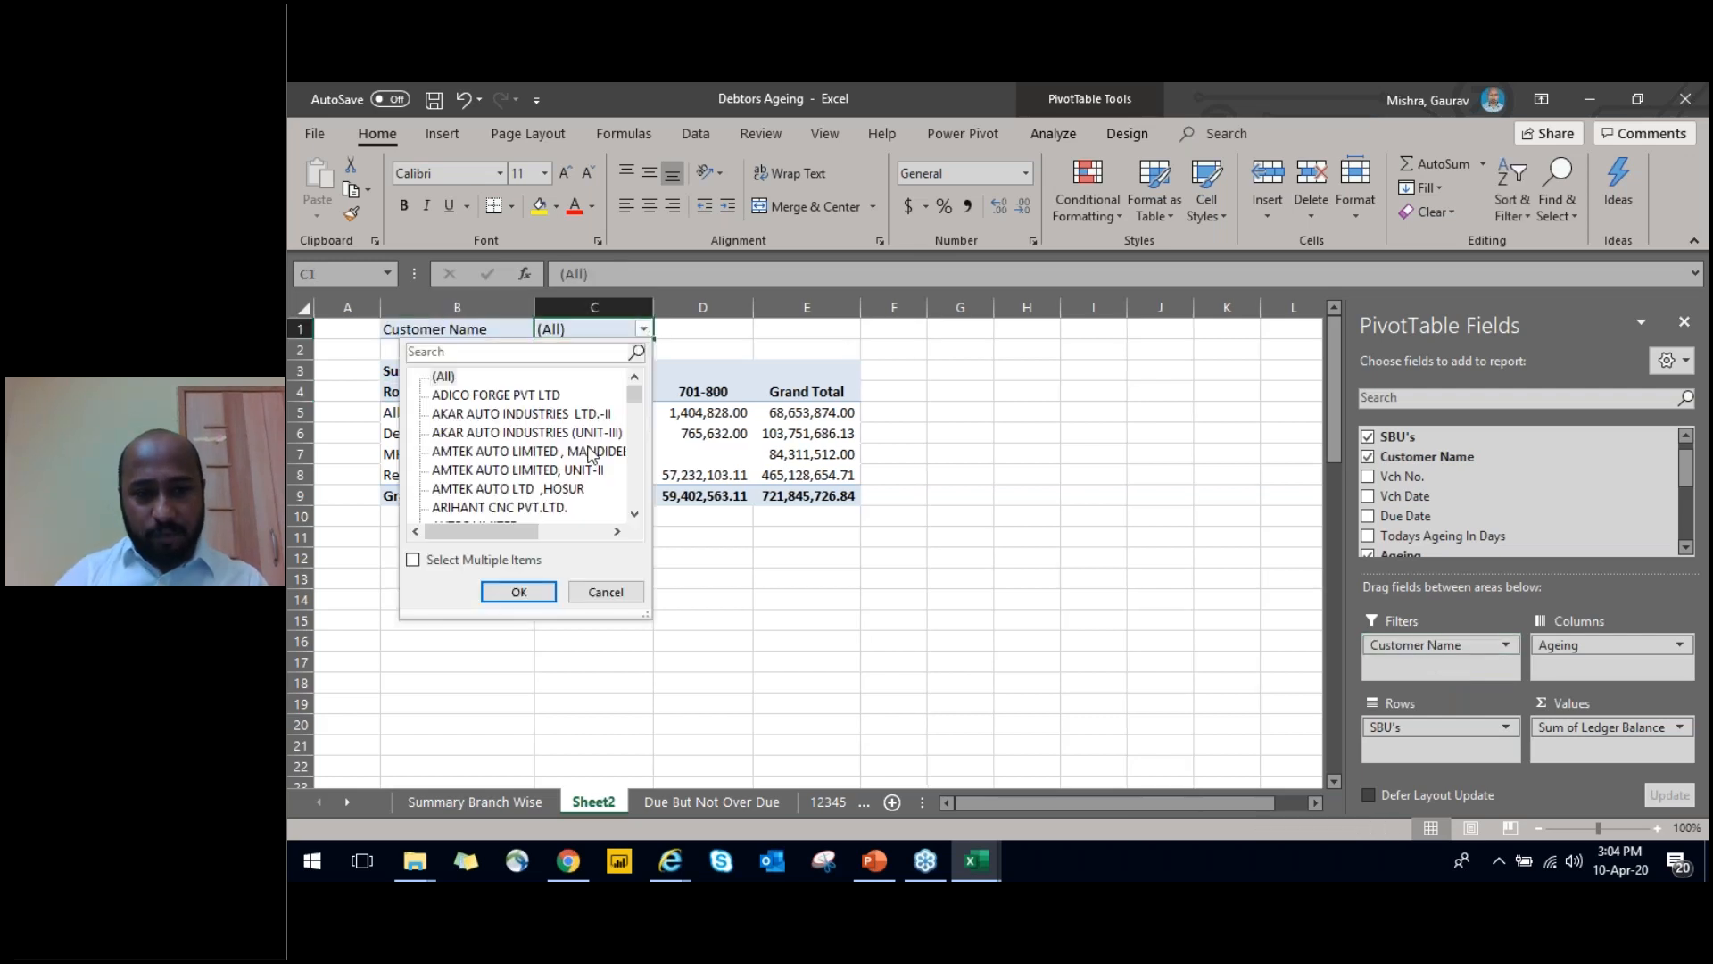
mouse_move(638, 399)
left_mouse_down()
mouse_move(633, 426)
mouse_move(636, 383)
left_mouse_up()
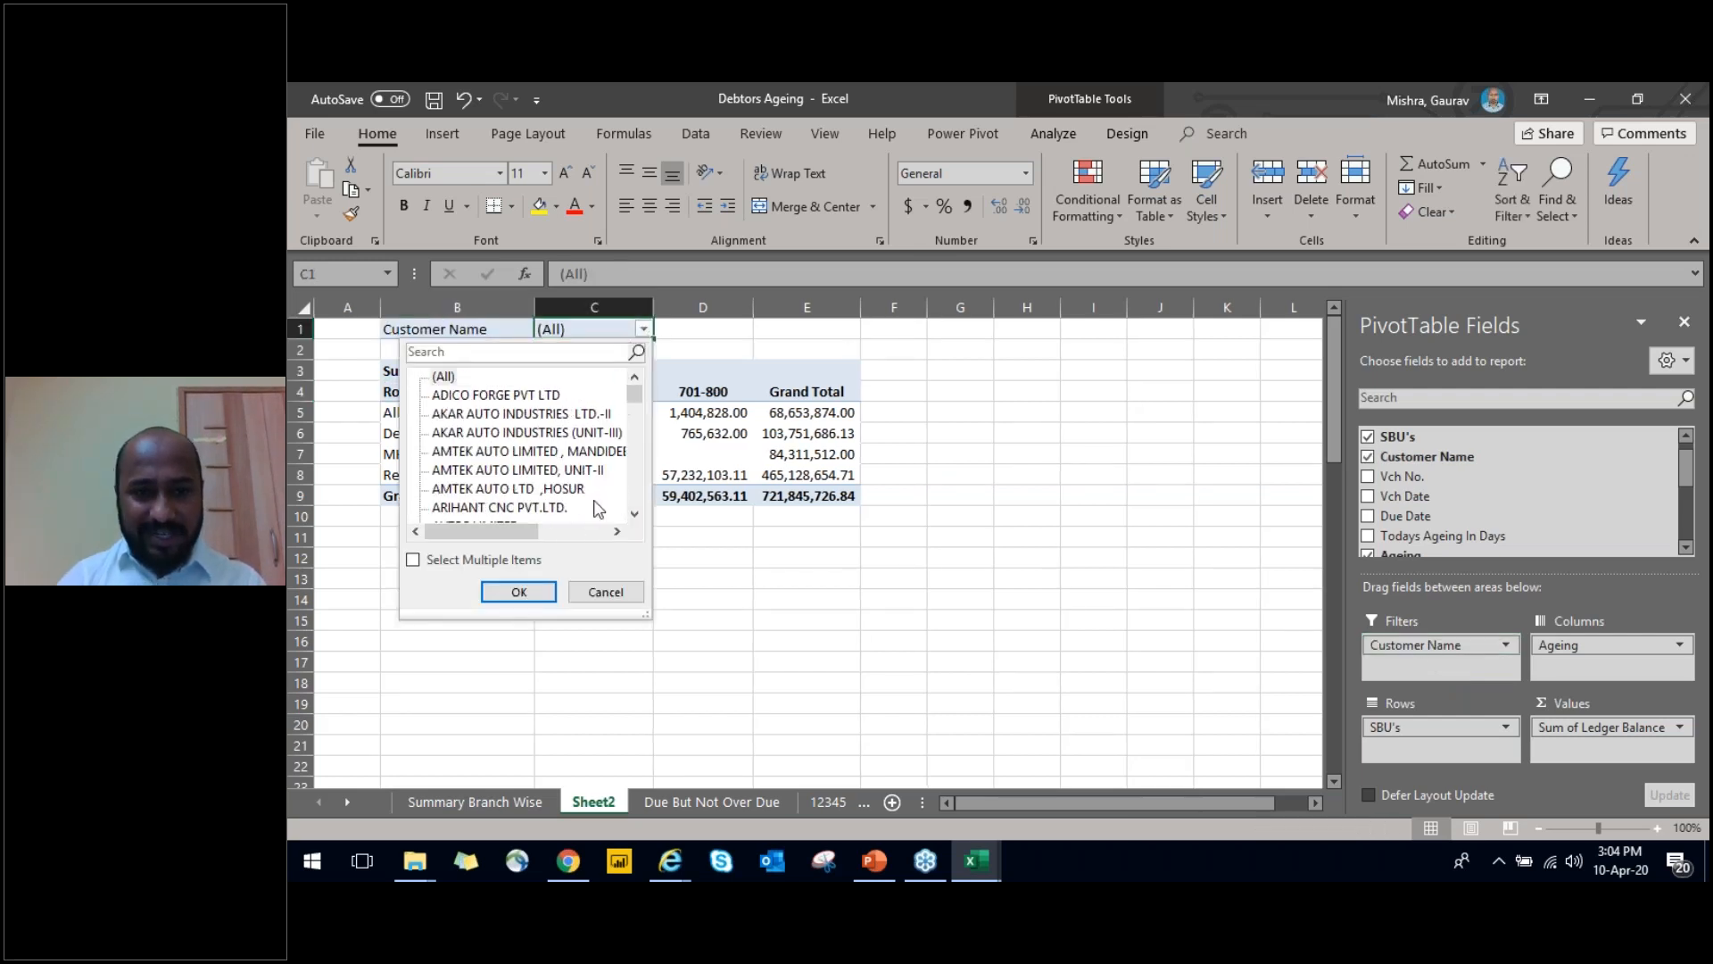
left_click(606, 592)
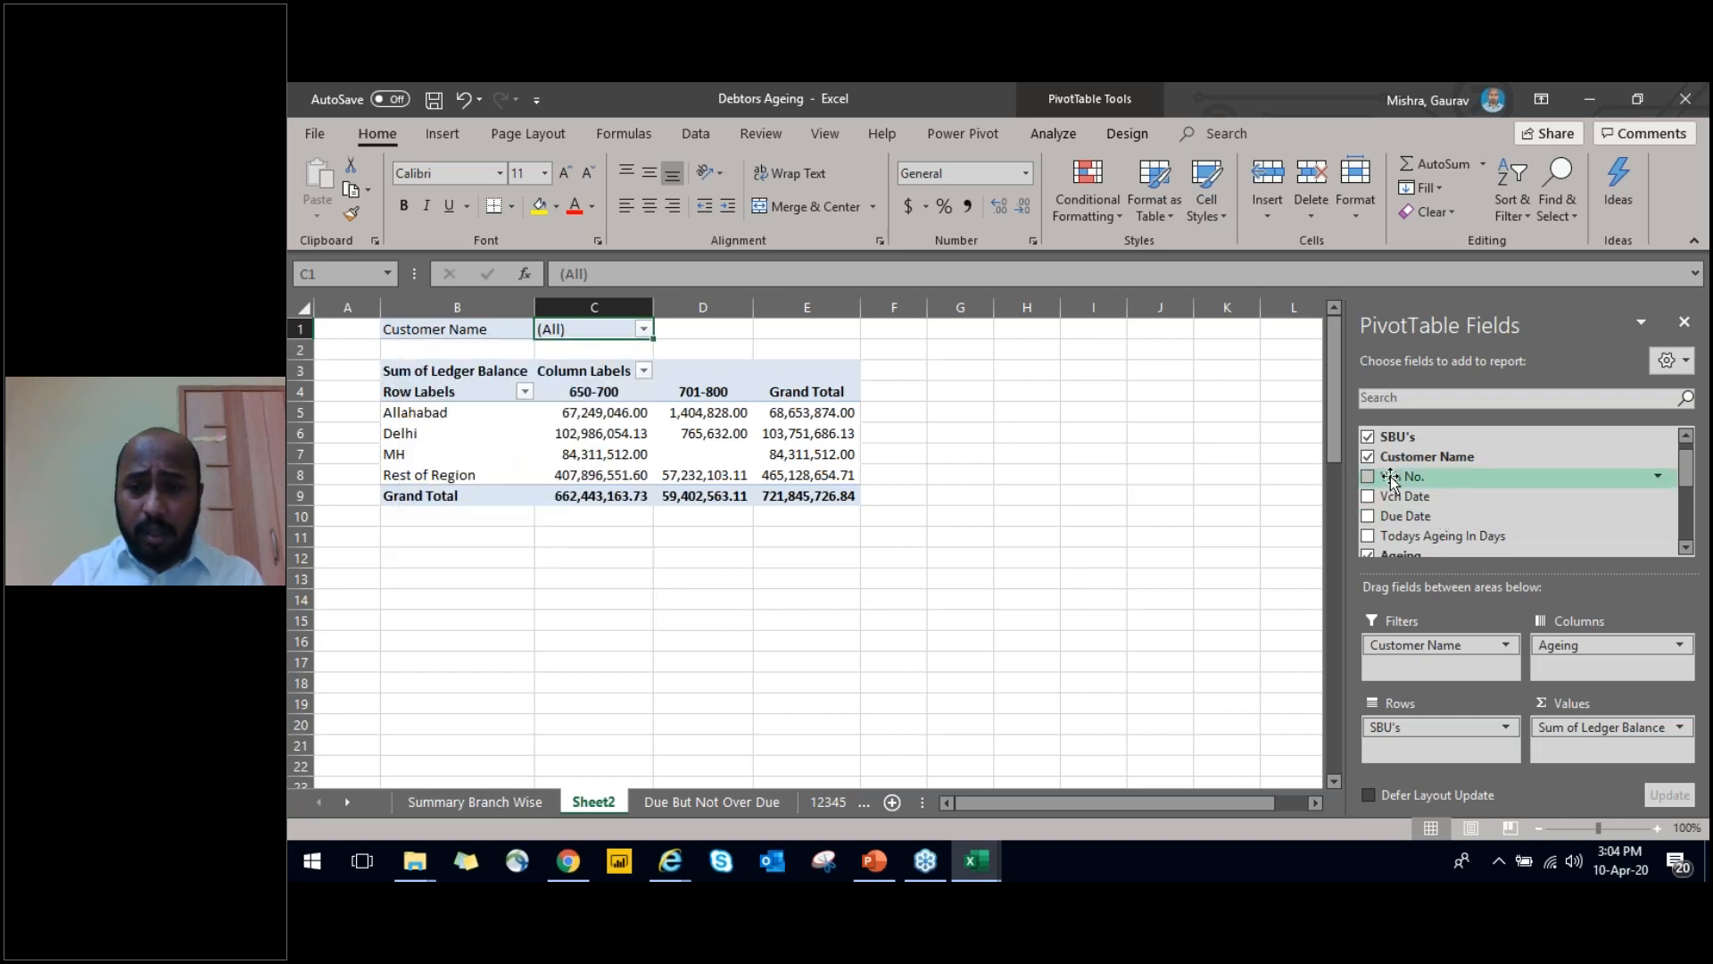
Add Vch No. as a second report filter and view its list of values without selecting one
left_click_drag(1391, 479, 1403, 668)
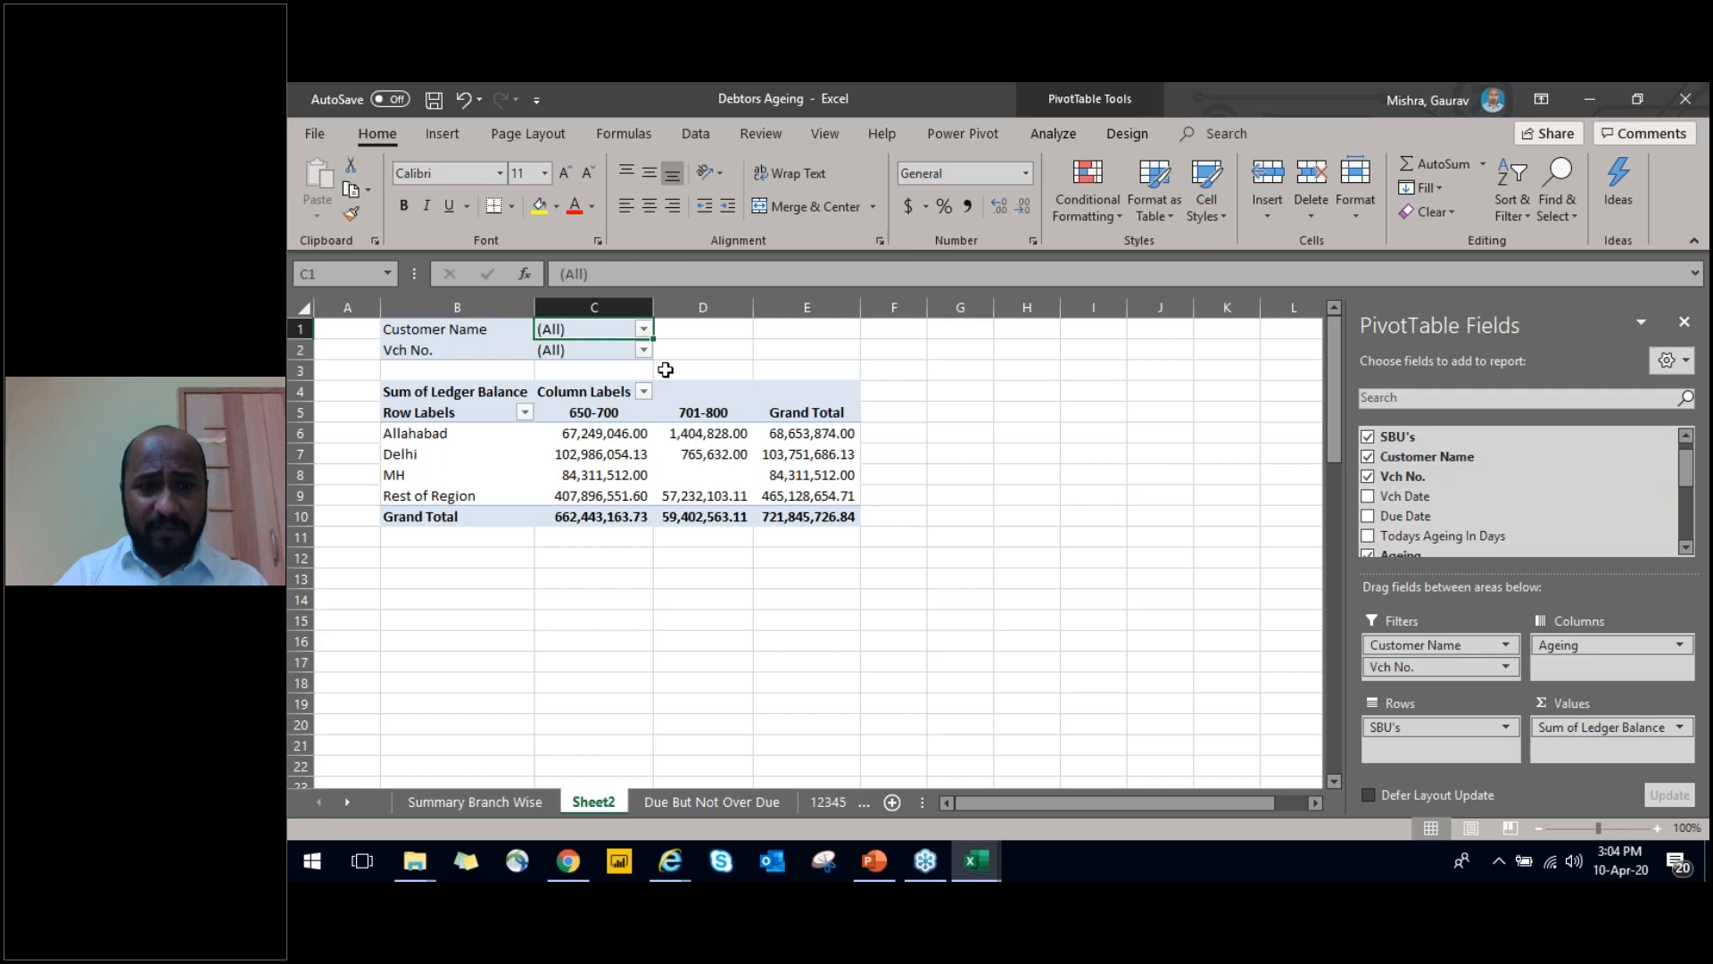
left_click(644, 350)
mouse_move(641, 410)
left_mouse_down()
mouse_move(635, 468)
mouse_move(635, 412)
left_mouse_up()
left_click(606, 612)
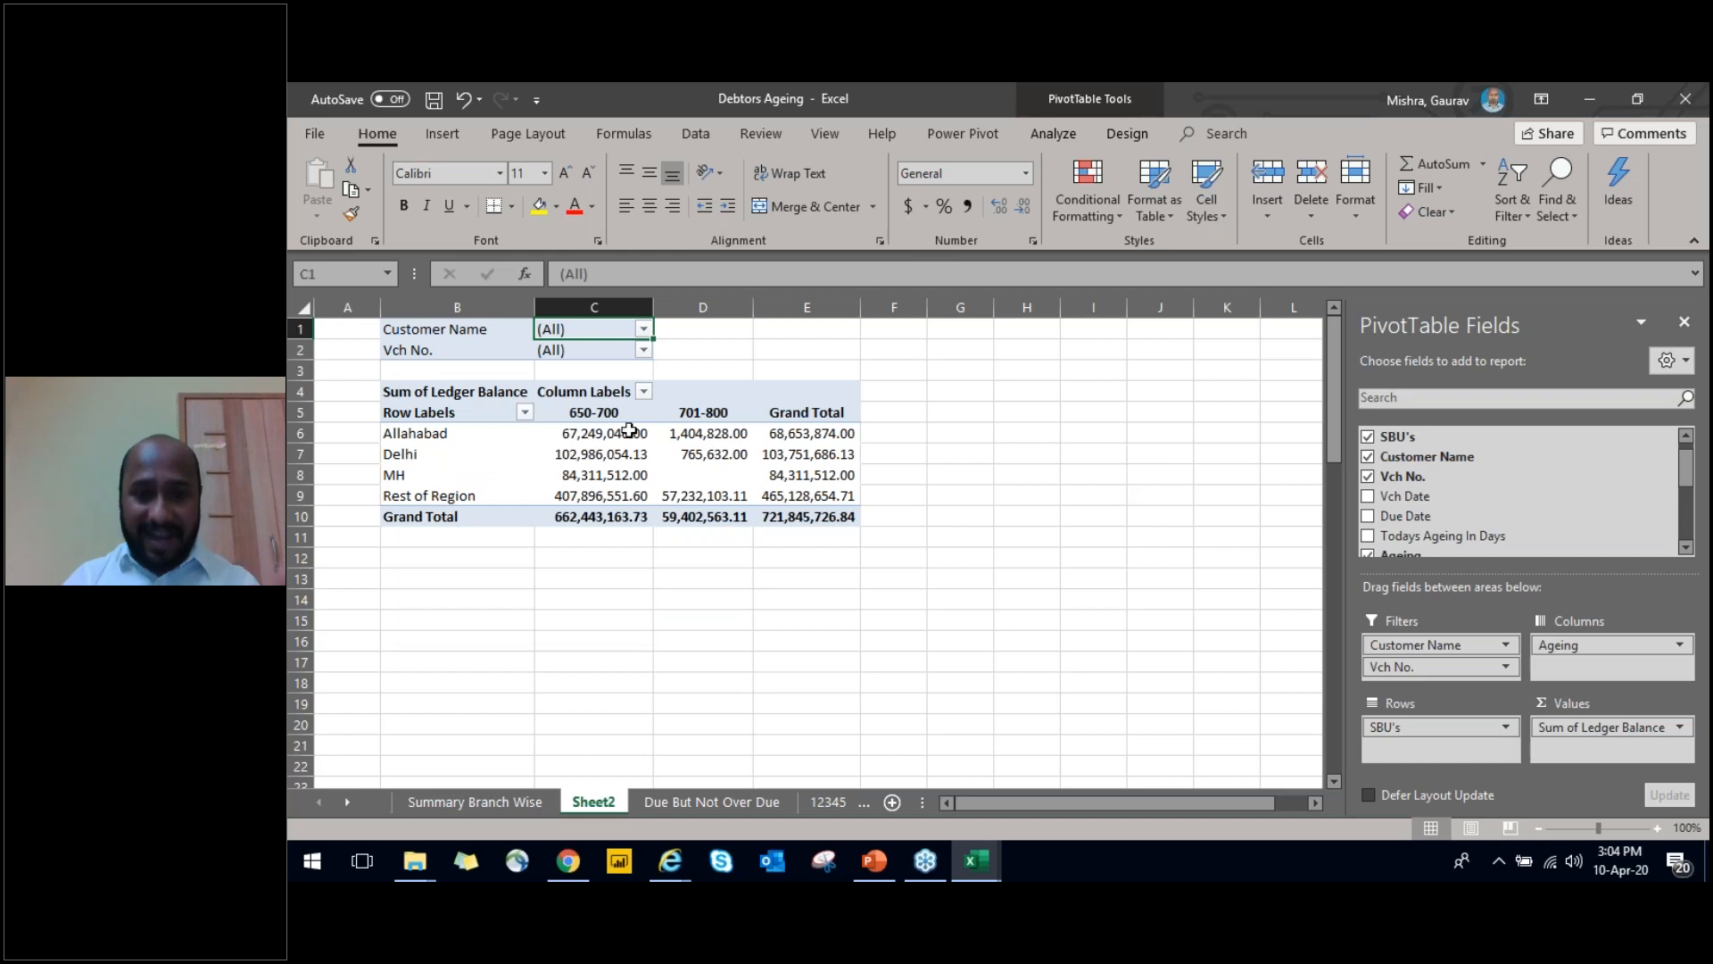
Try to insert a slicer for the PivotTable by searching the commands for Insert Slicer
mouse_move(629, 431)
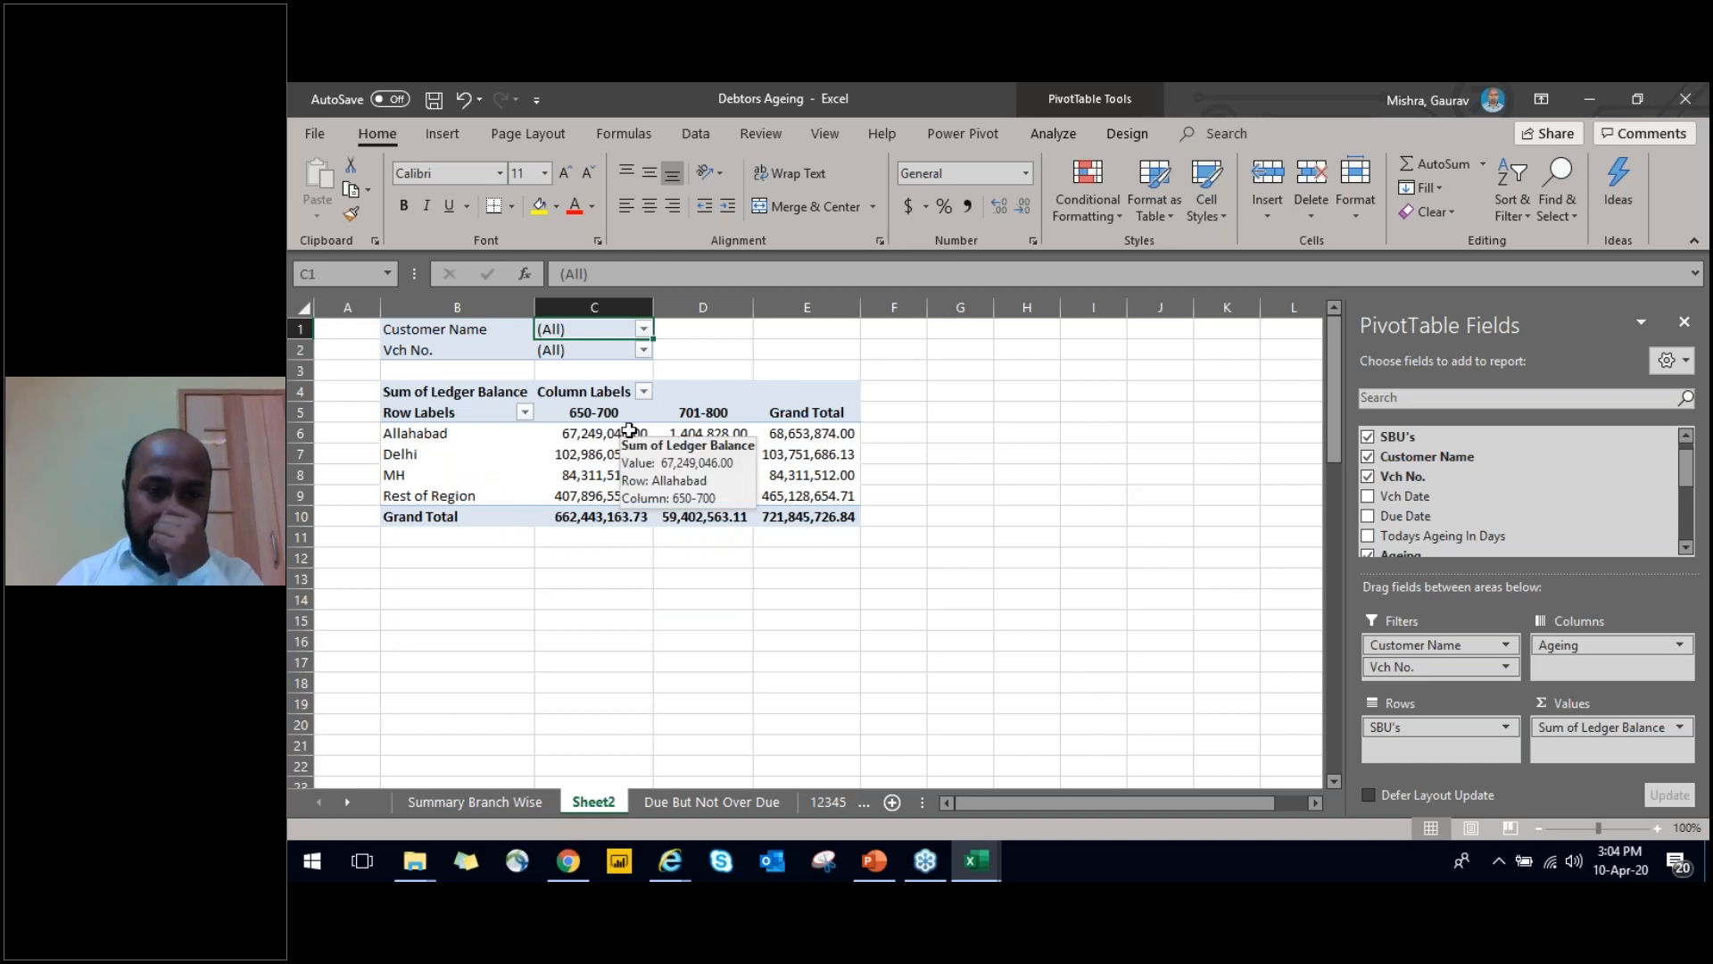
left_click(1230, 133)
type("inse")
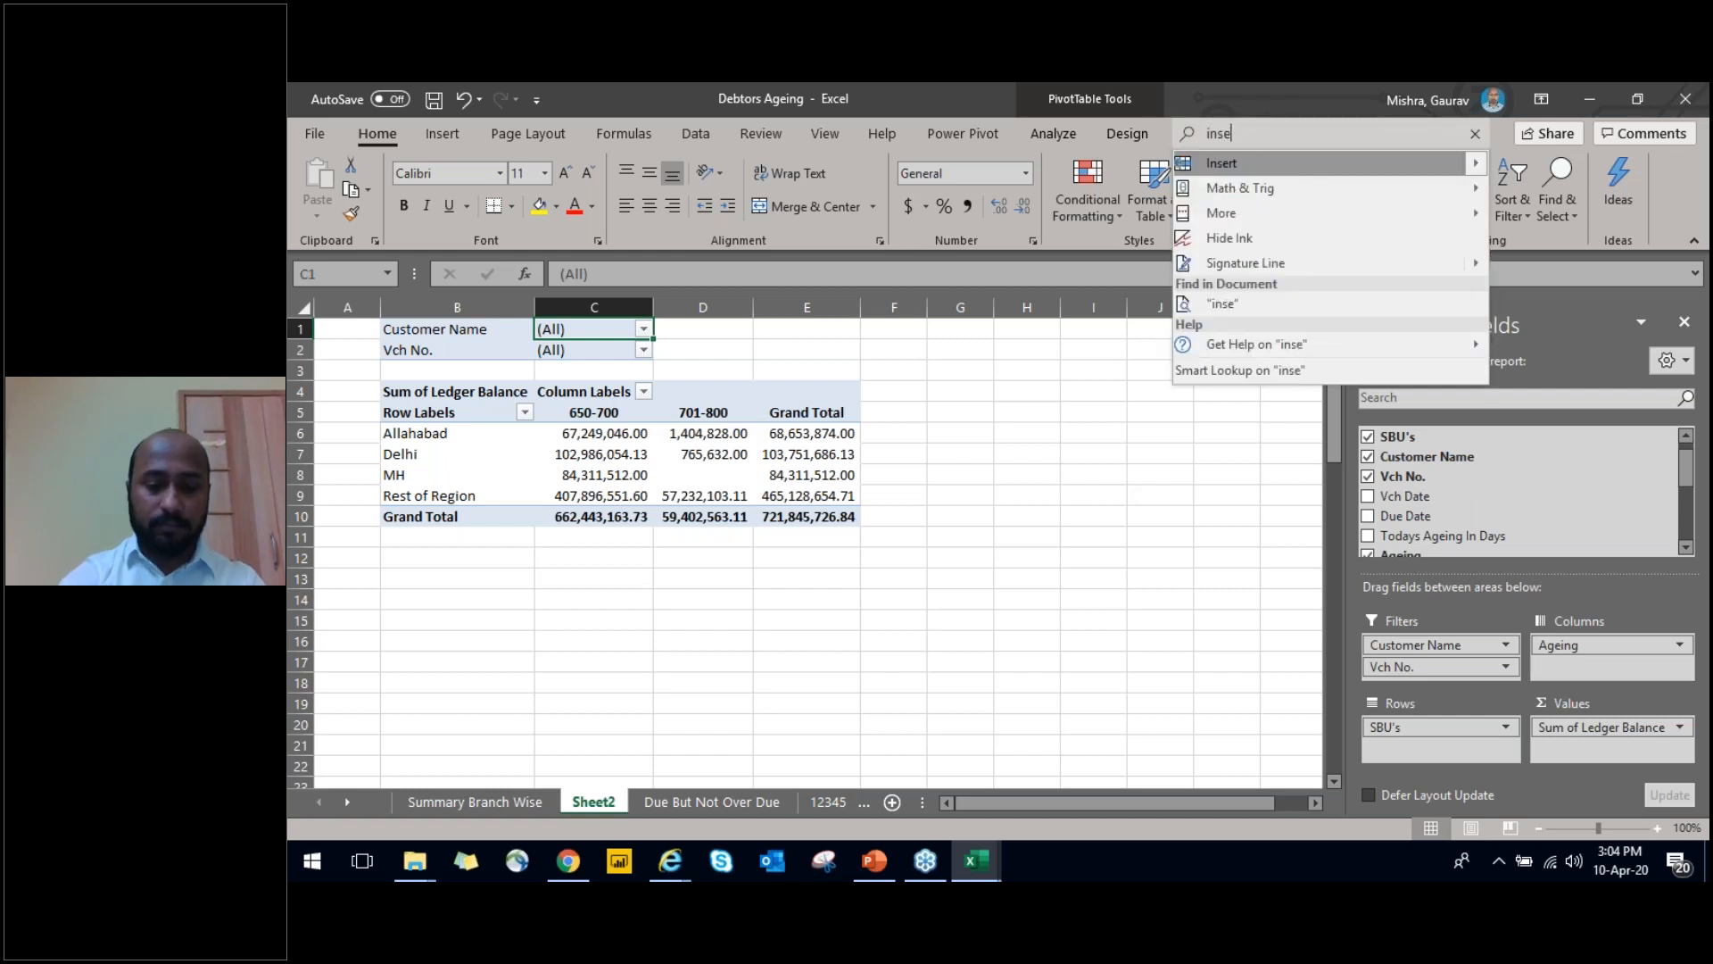
type("rt sl")
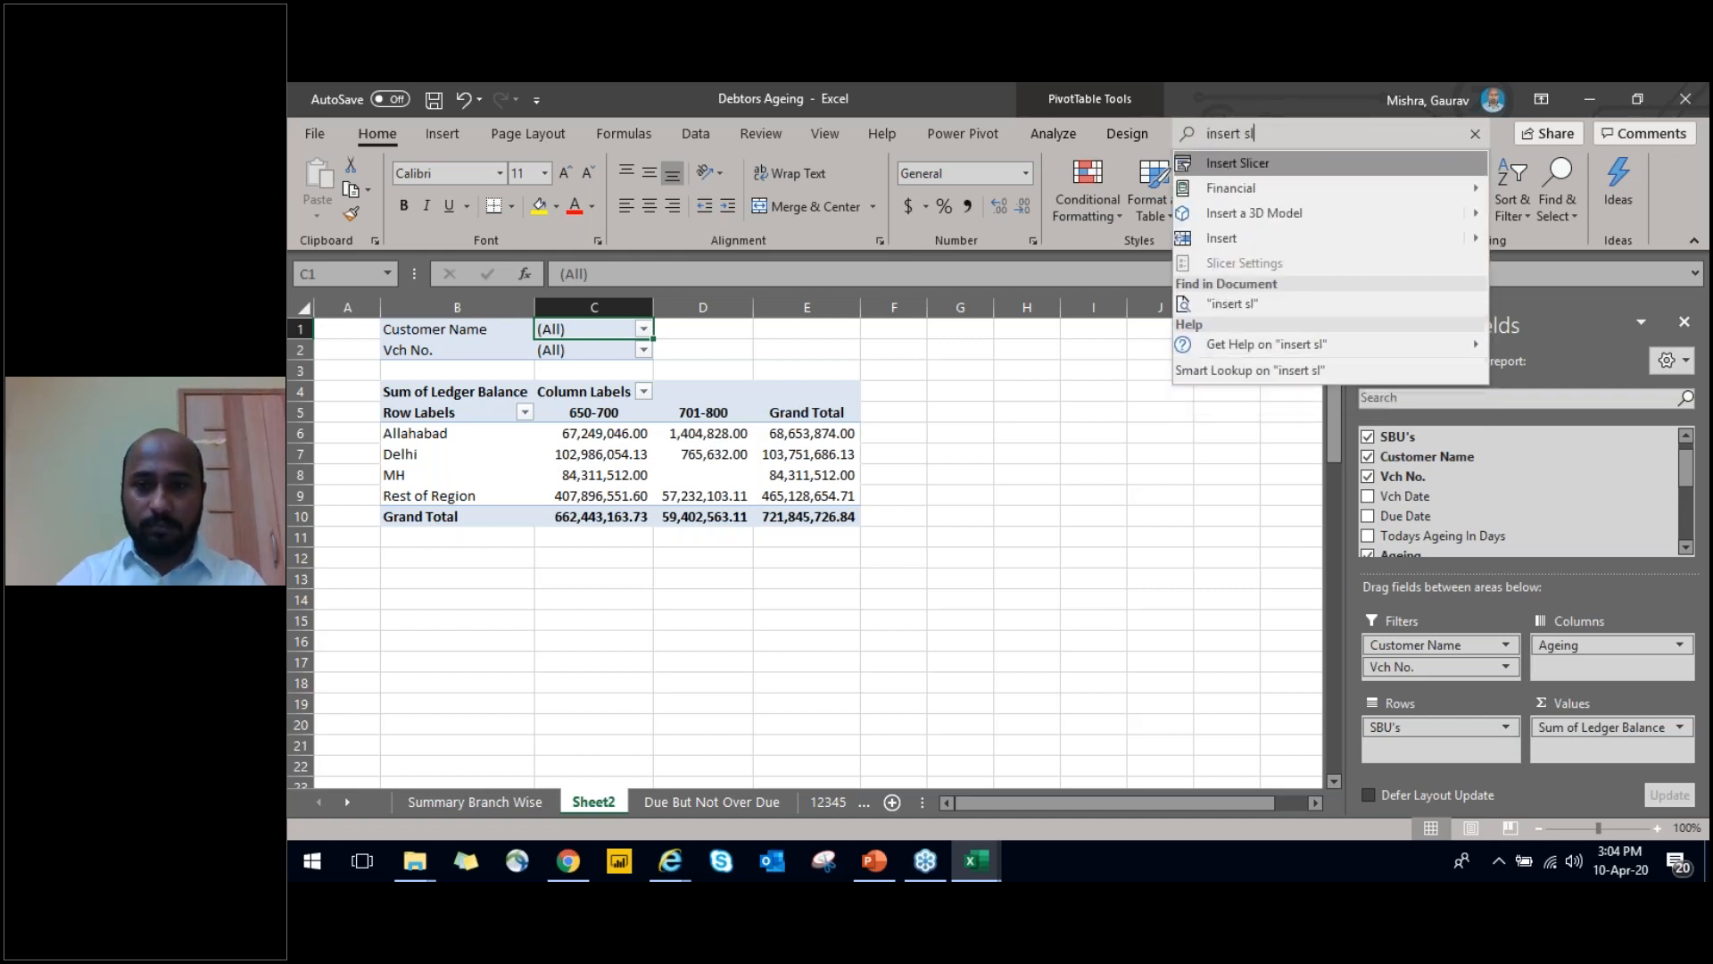
left_click(1287, 163)
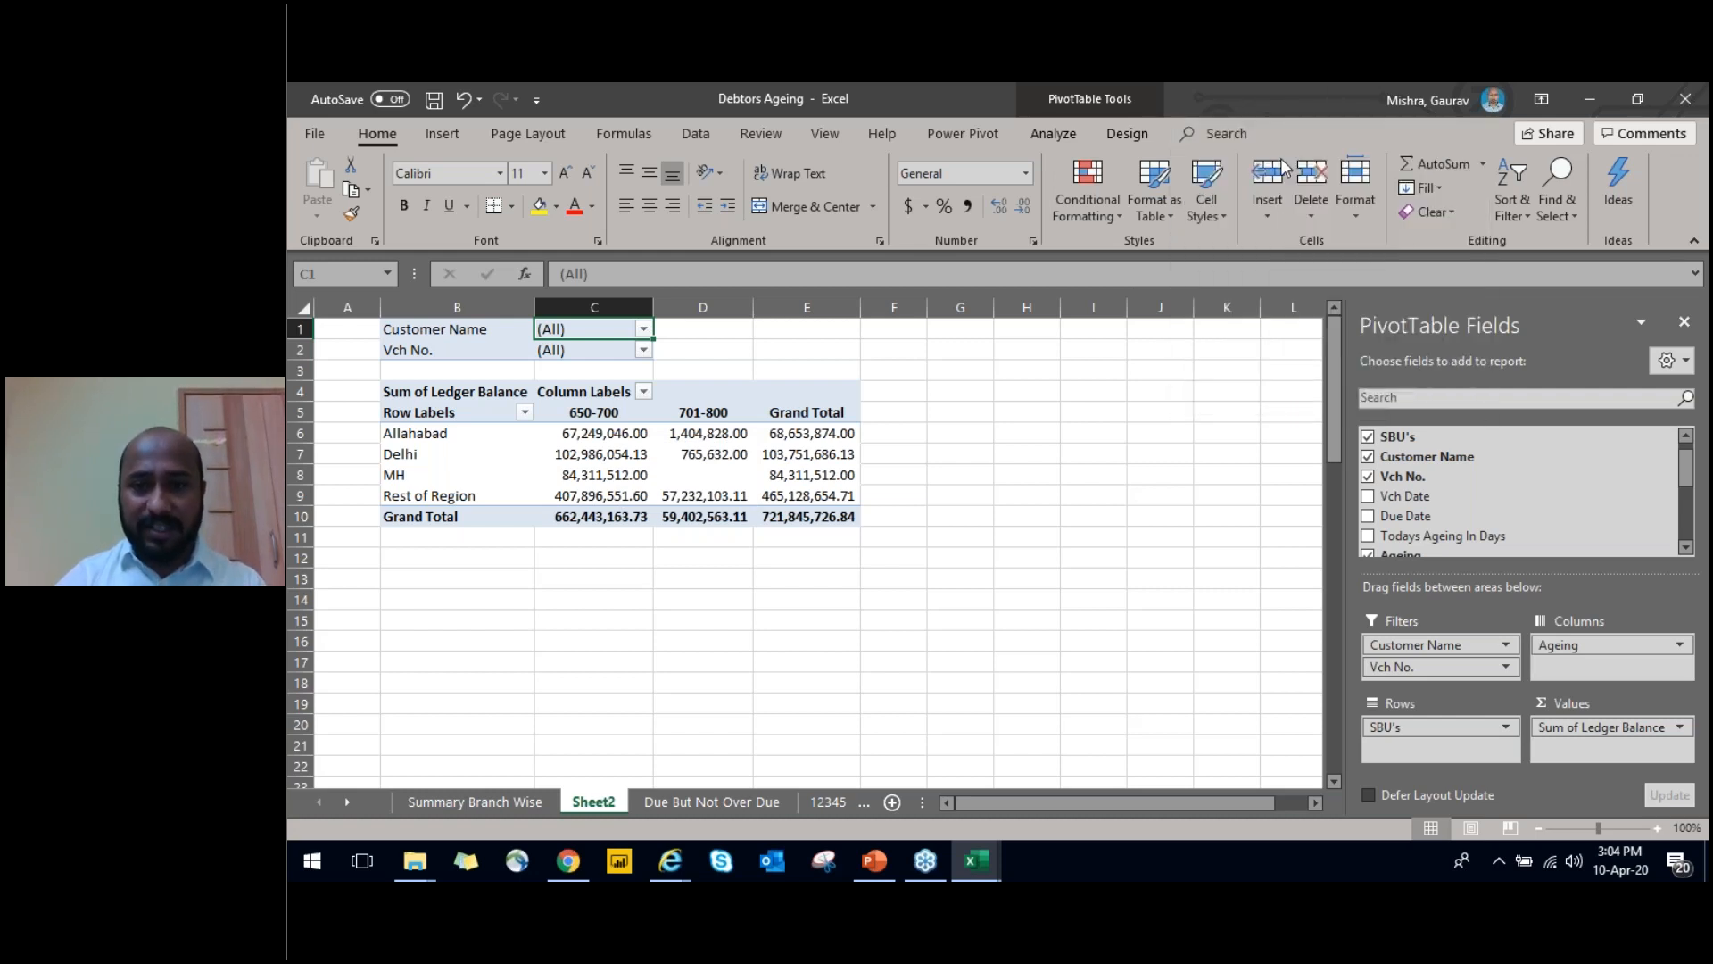
key("Down")
key("Down")
key("Down")
key("Down")
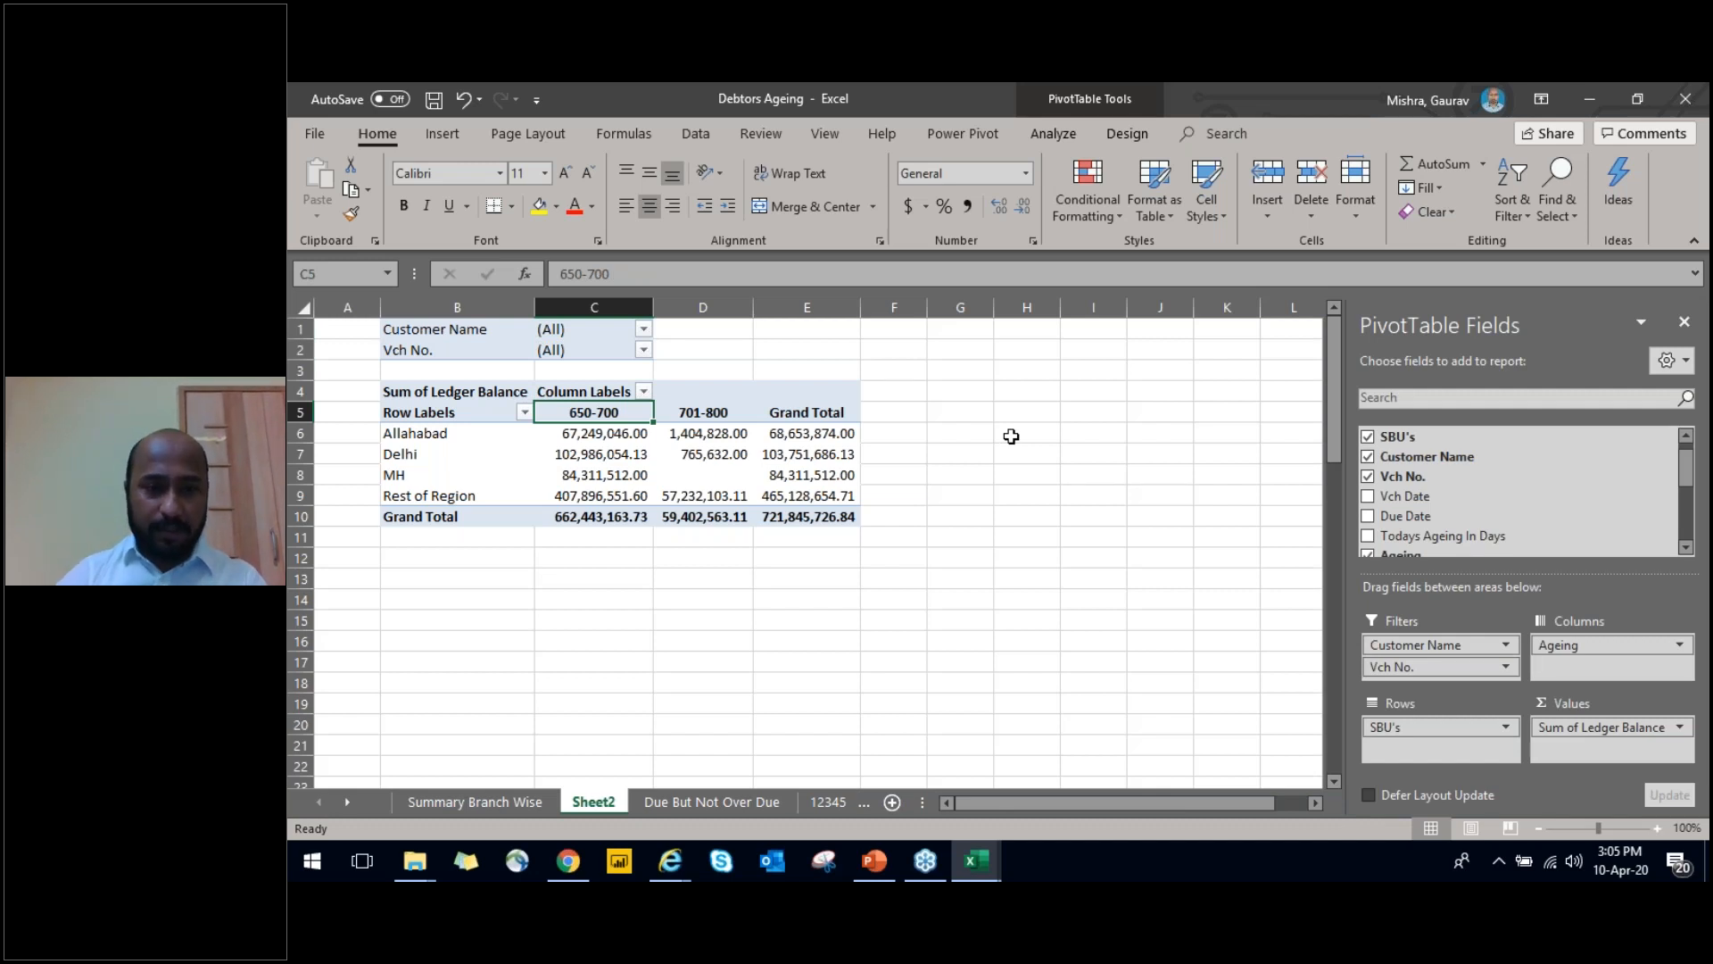
Enable multiple selection in the Customer Name report filter and filter the PivotTable to ADICO FORGE PVT LTD only
key("Up")
key("Up")
key("Up")
key("Up")
key("alt+Down")
key("Down")
key("Down")
key("Down")
key("Down")
left_click(415, 562)
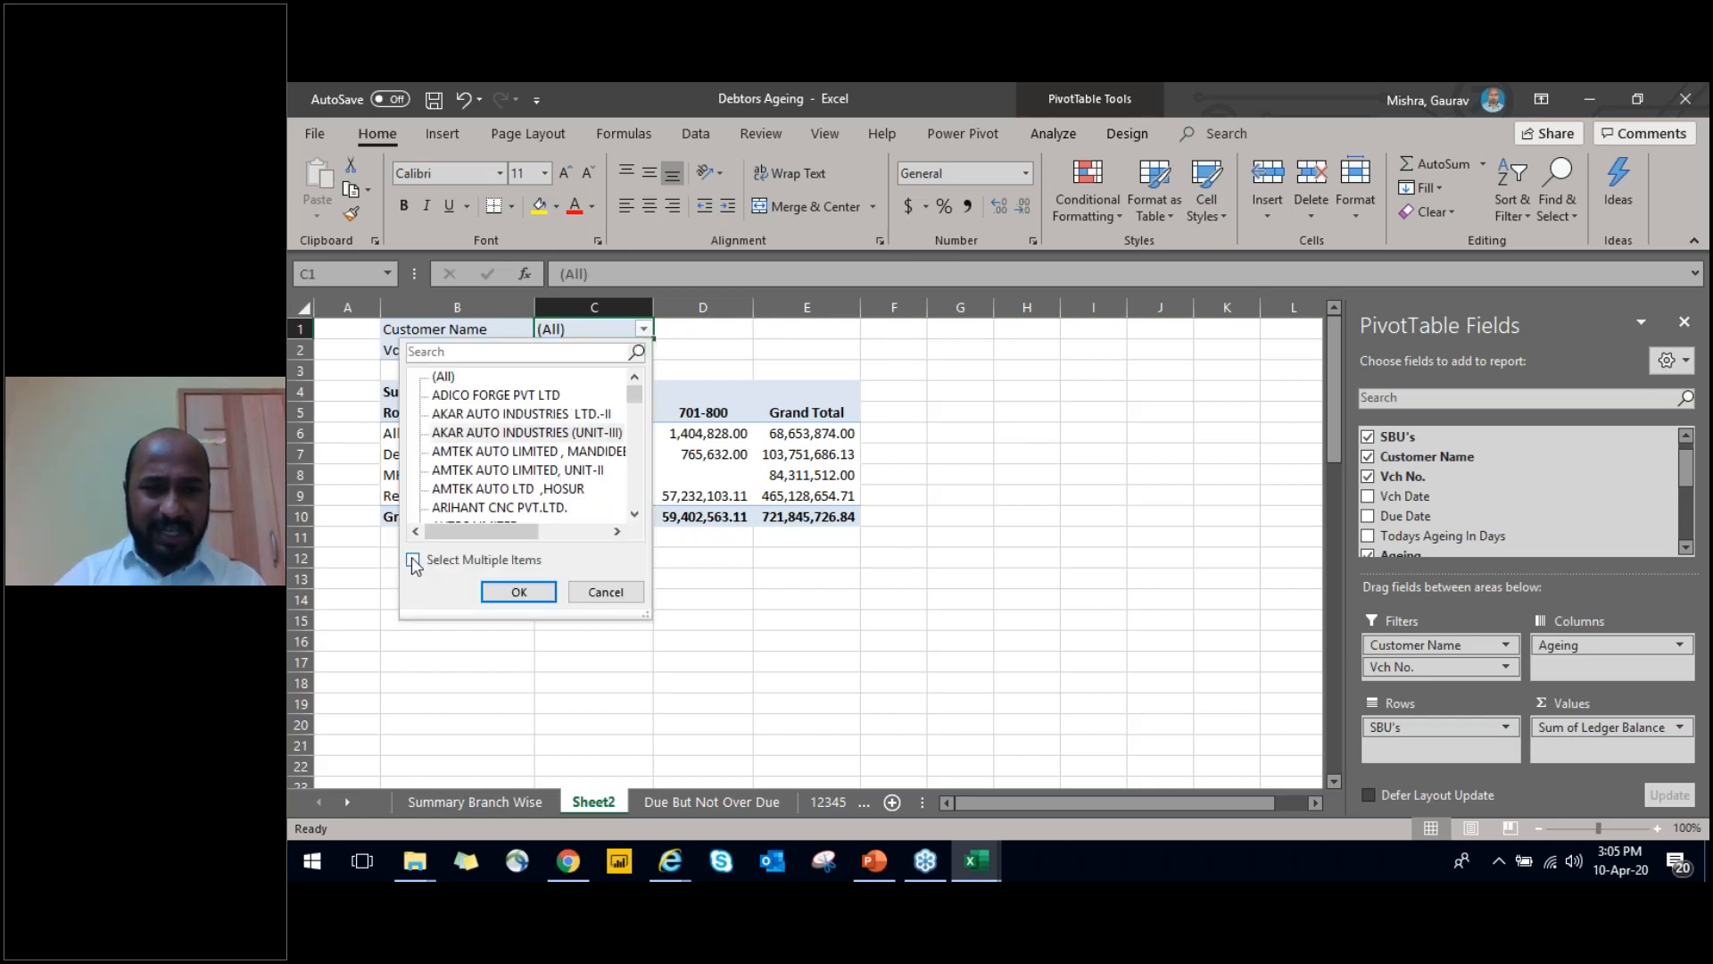
left_click(415, 563)
left_click(415, 563)
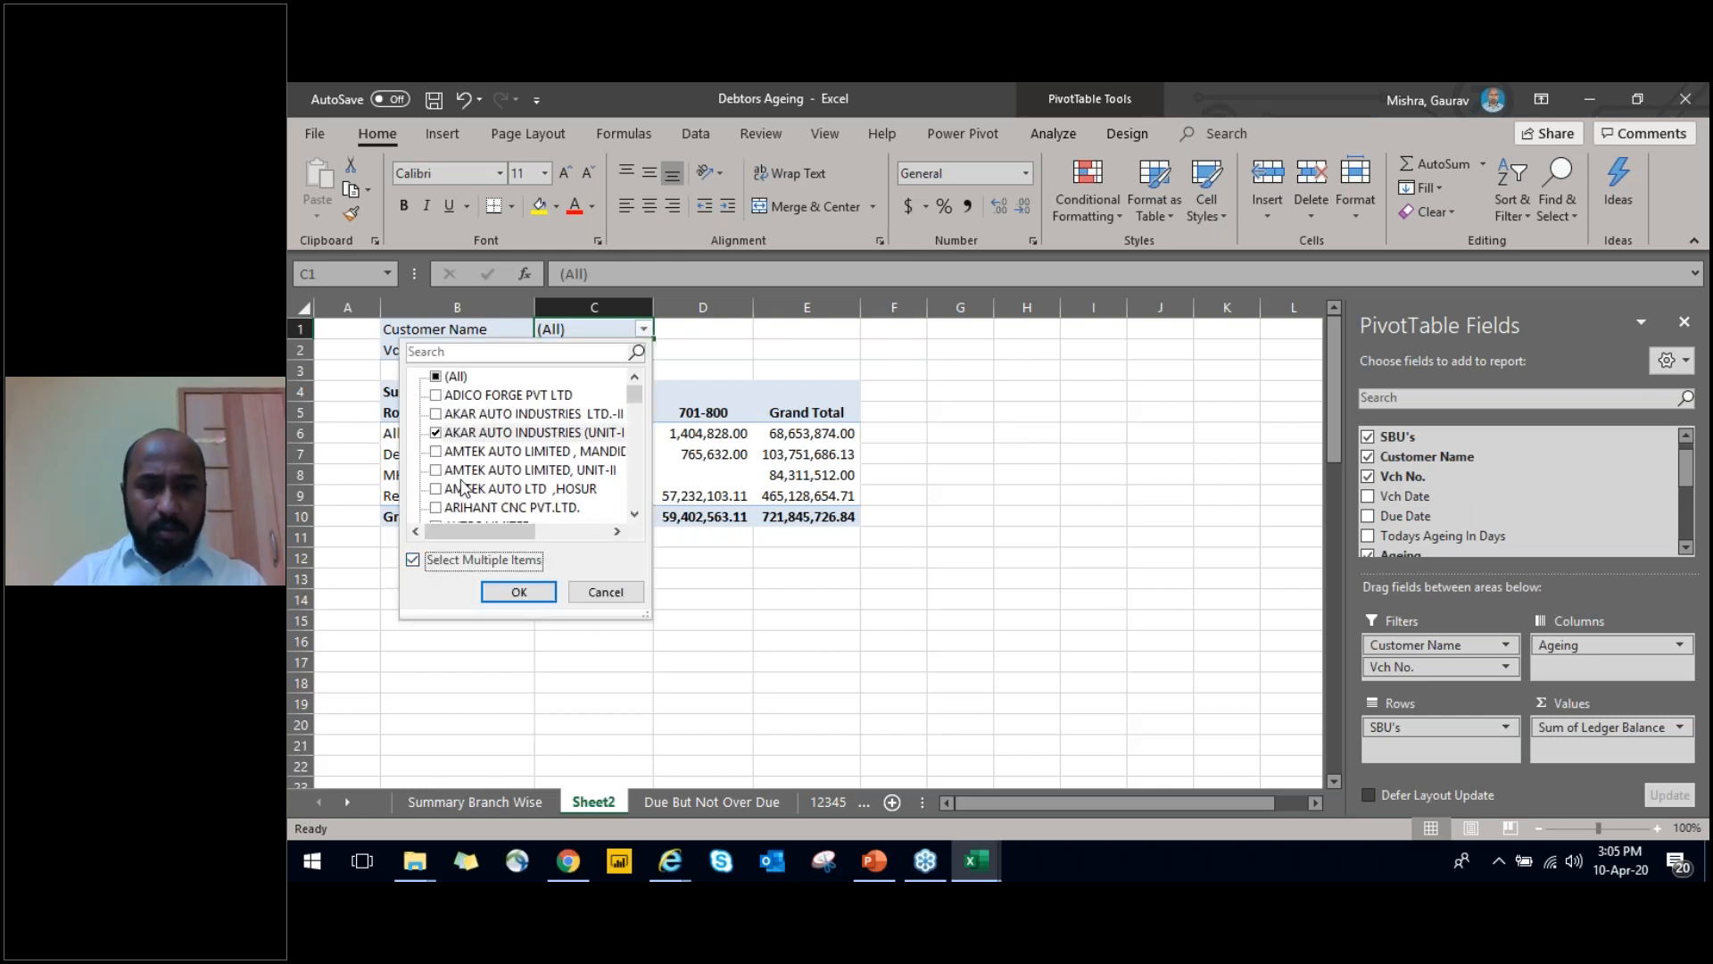
left_click(436, 434)
left_click(435, 397)
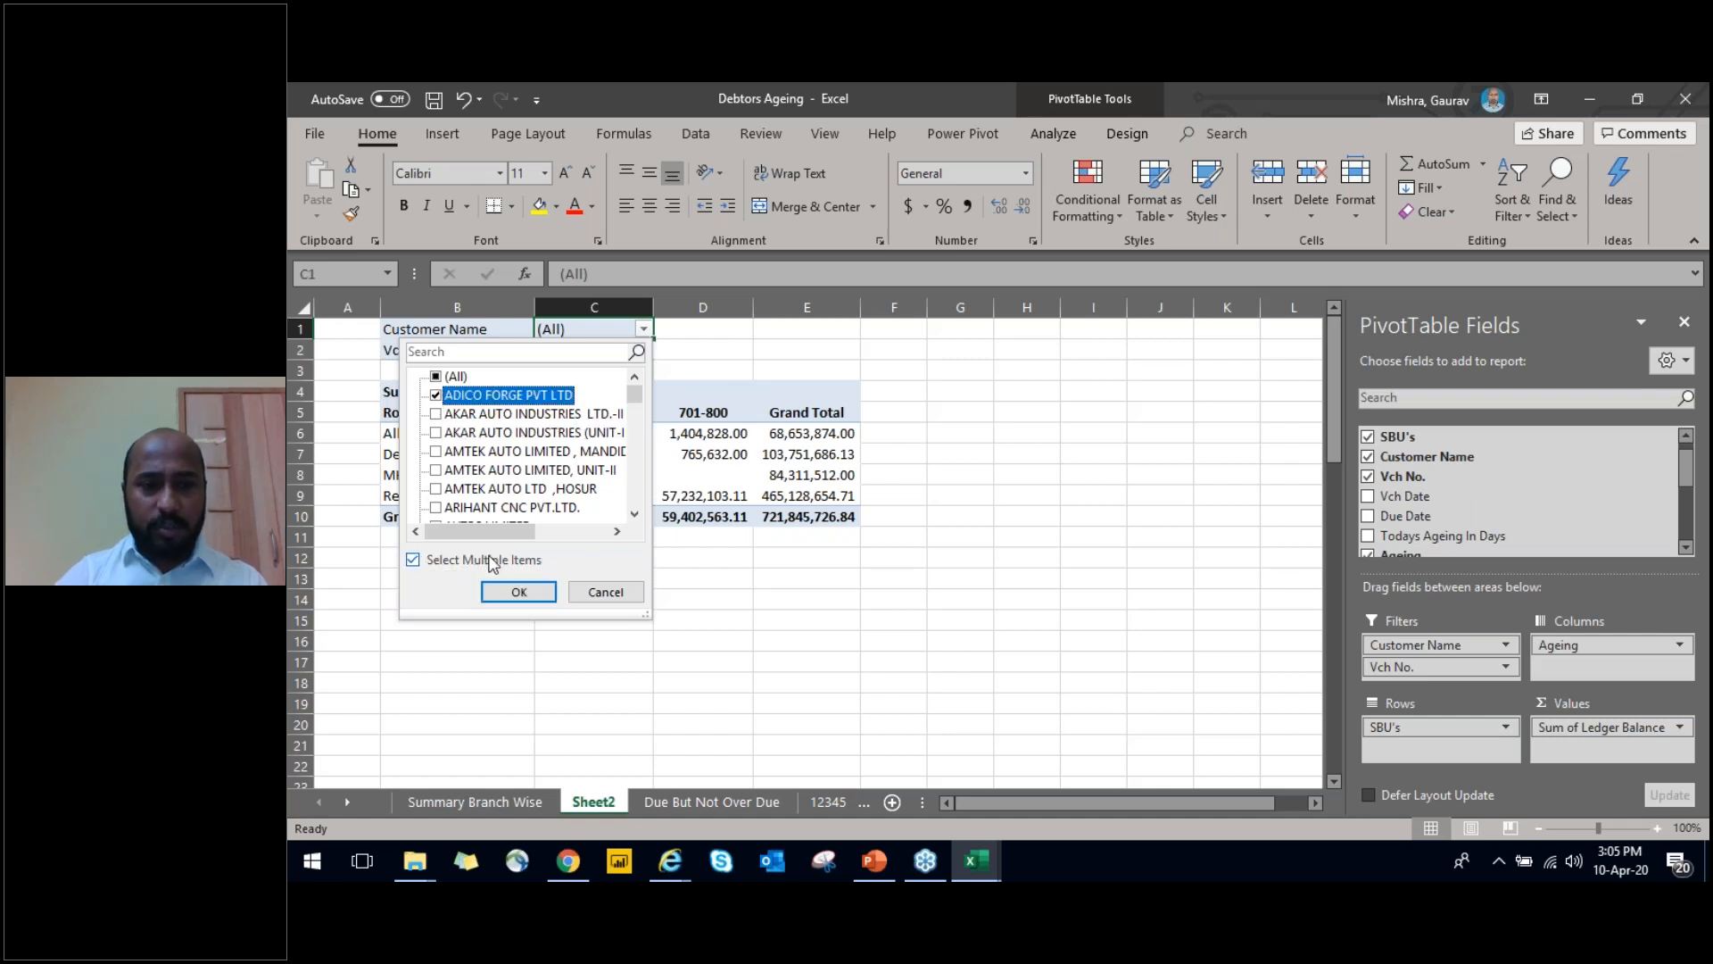
left_click(502, 593)
key("Down")
key("Down")
key("Down")
key("Down")
key("Down")
key("Down")
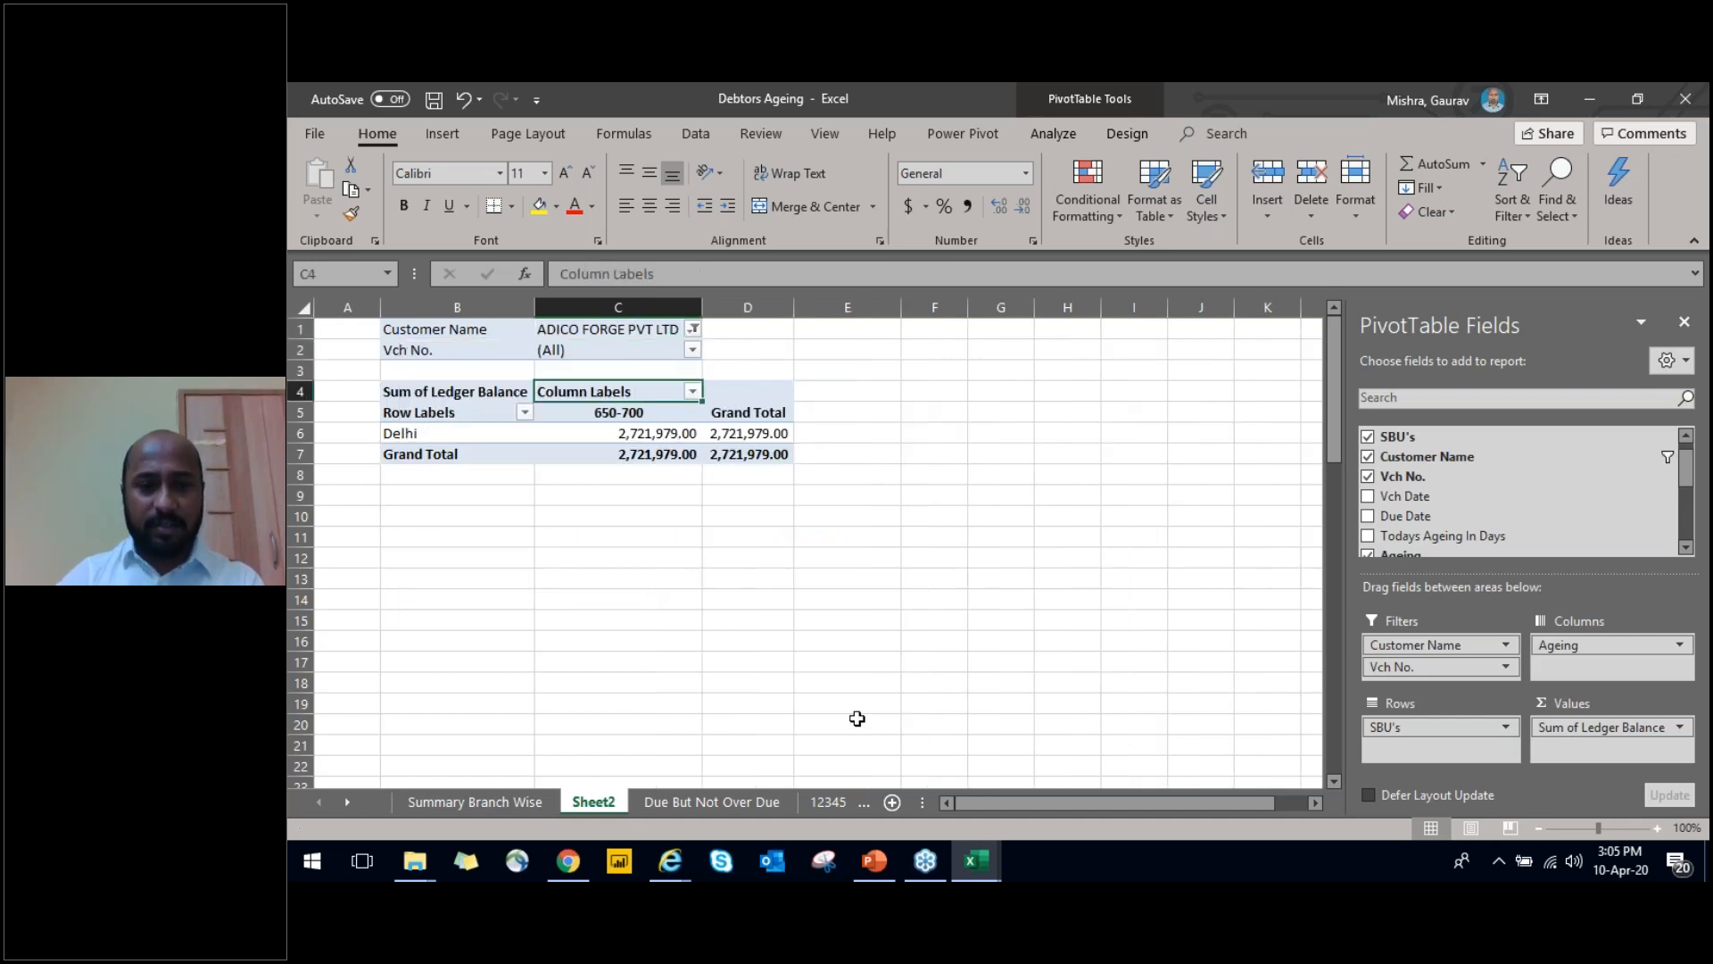
Reset the Customer Name filter to (All) and remove Customer Name and Vch No. from the PivotTable's report filters
key("Up")
key("Up")
key("Up")
key("Up")
key("Up")
key("Up")
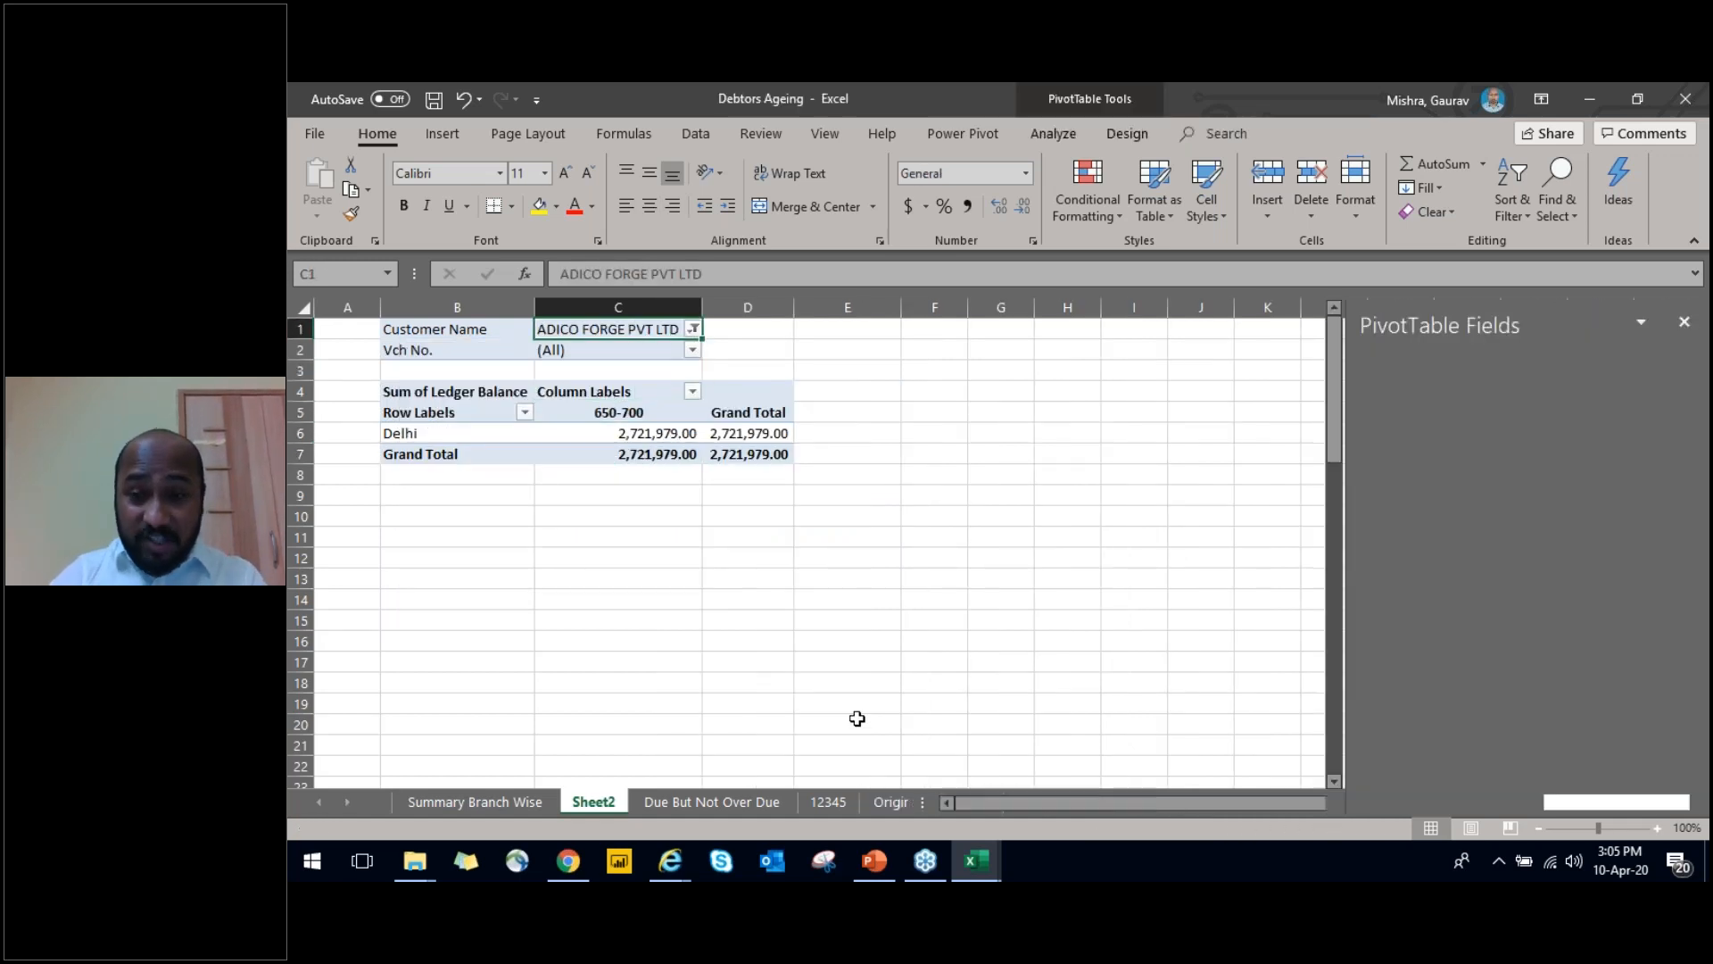
key("alt+Down")
key("Up")
key("space")
key("Return")
key("Down")
key("Down")
key("Down")
key("Down")
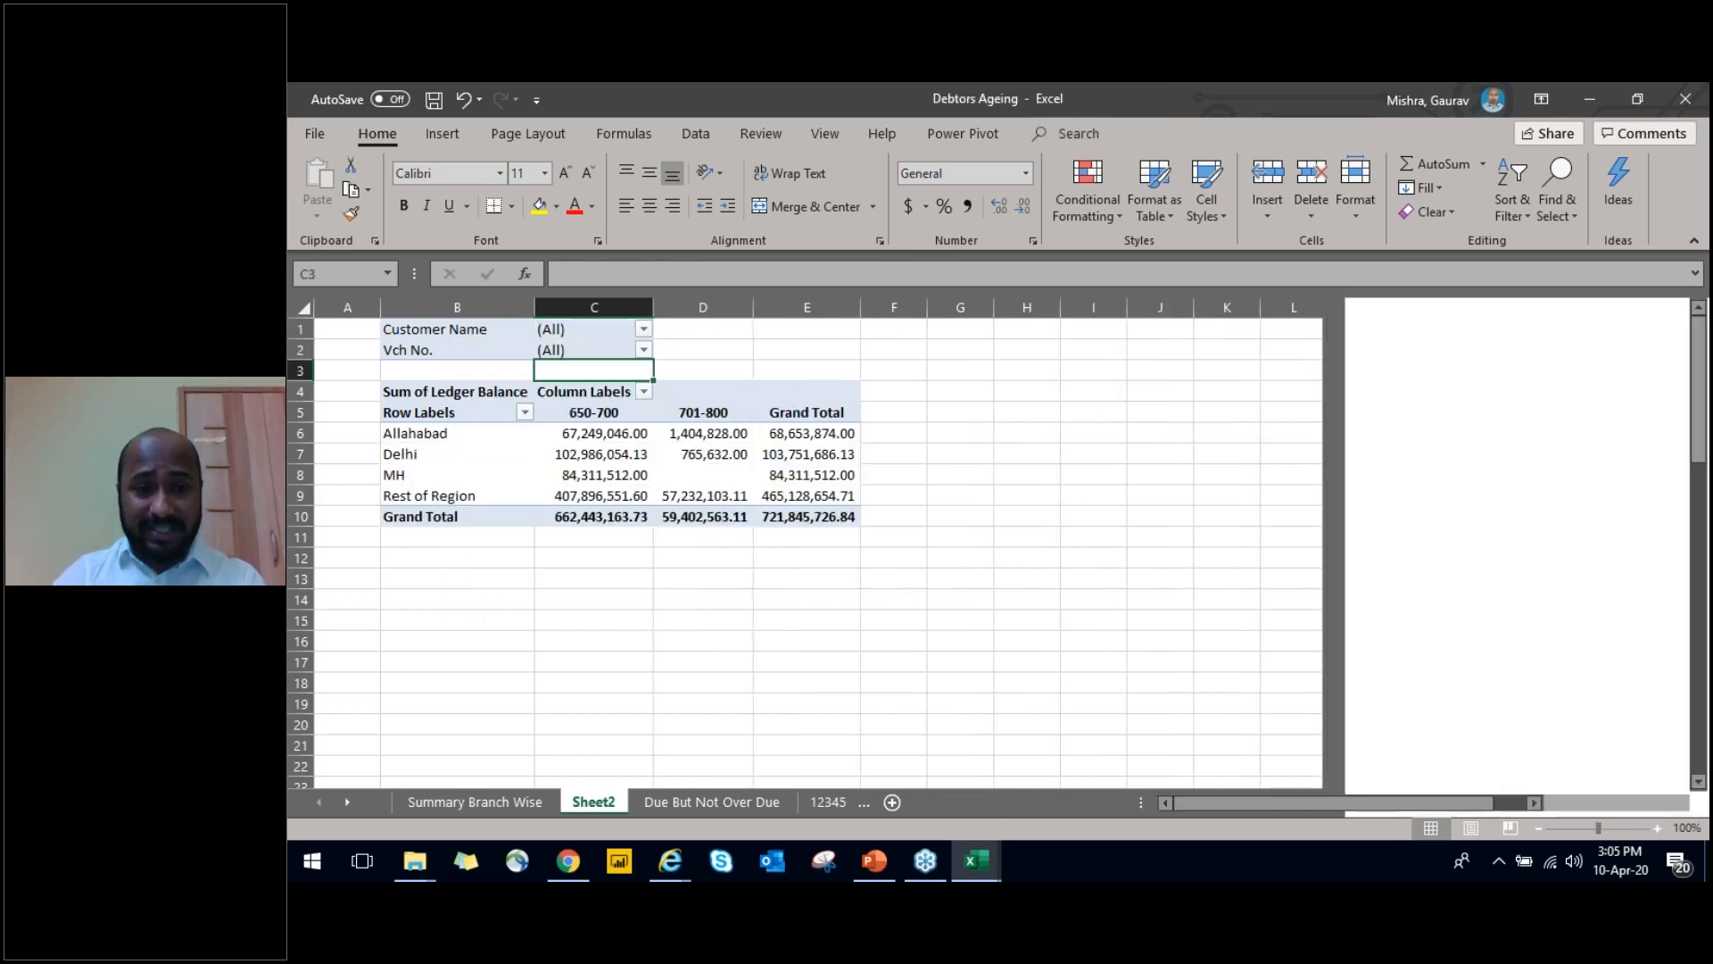
left_click_drag(1398, 638, 1428, 504)
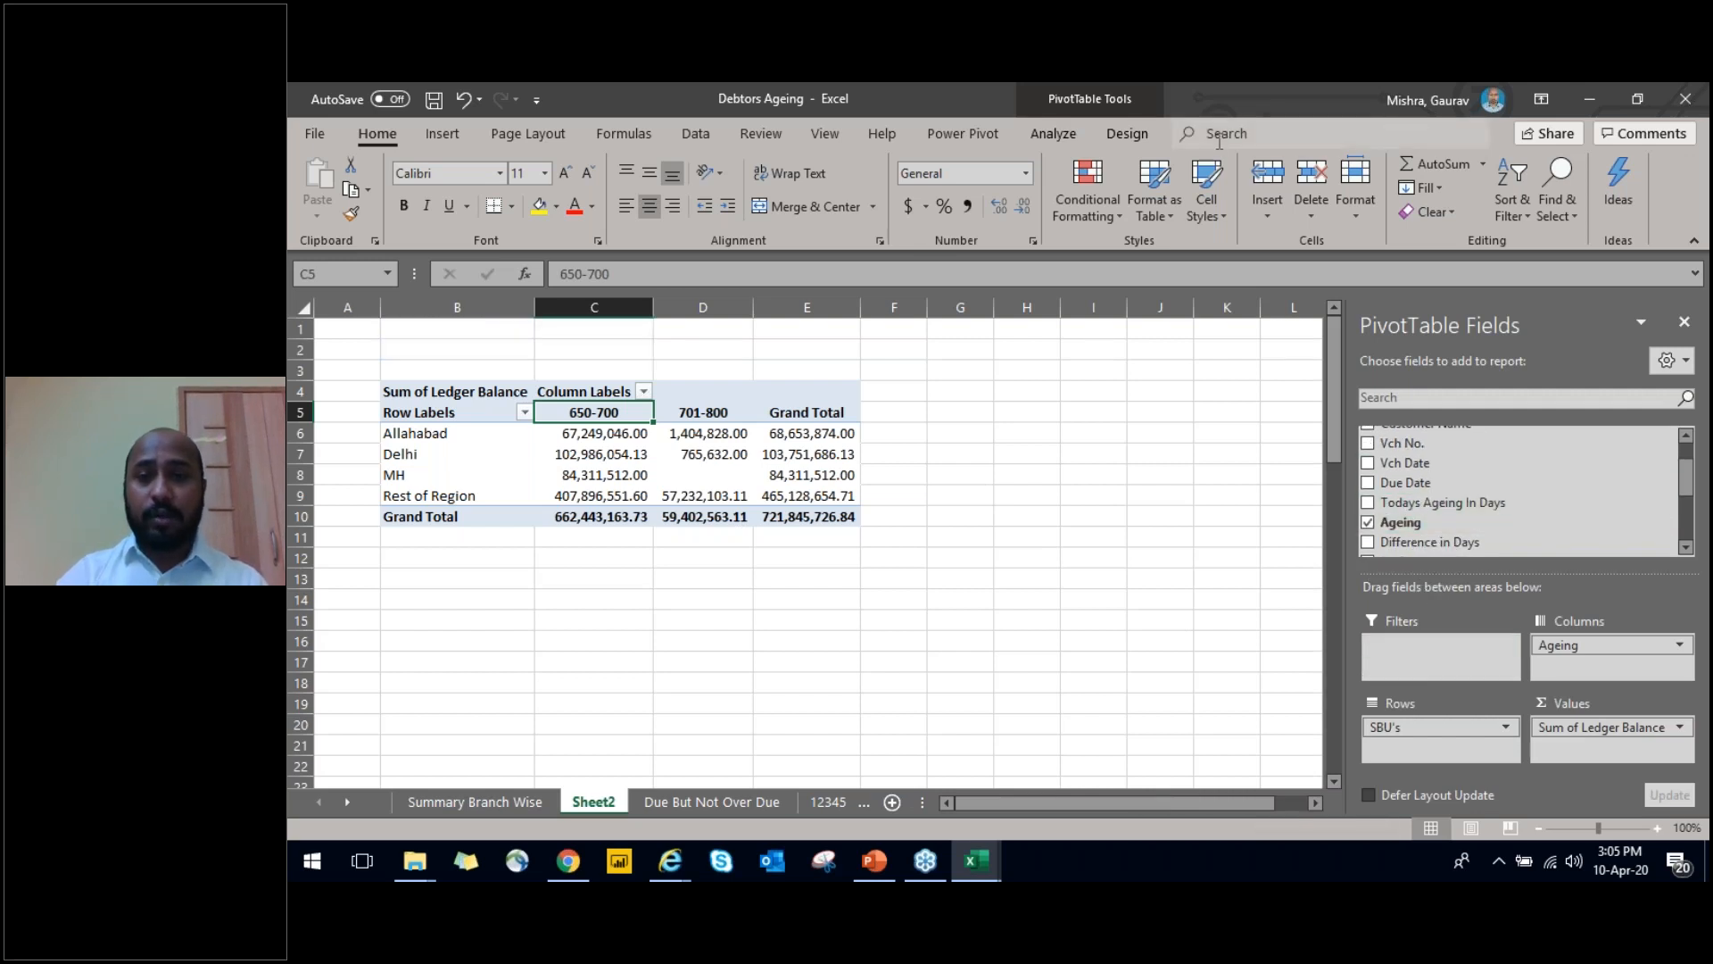
Insert slicers for Customer Name and Vch No. linked to the PivotTable
left_click(455, 130)
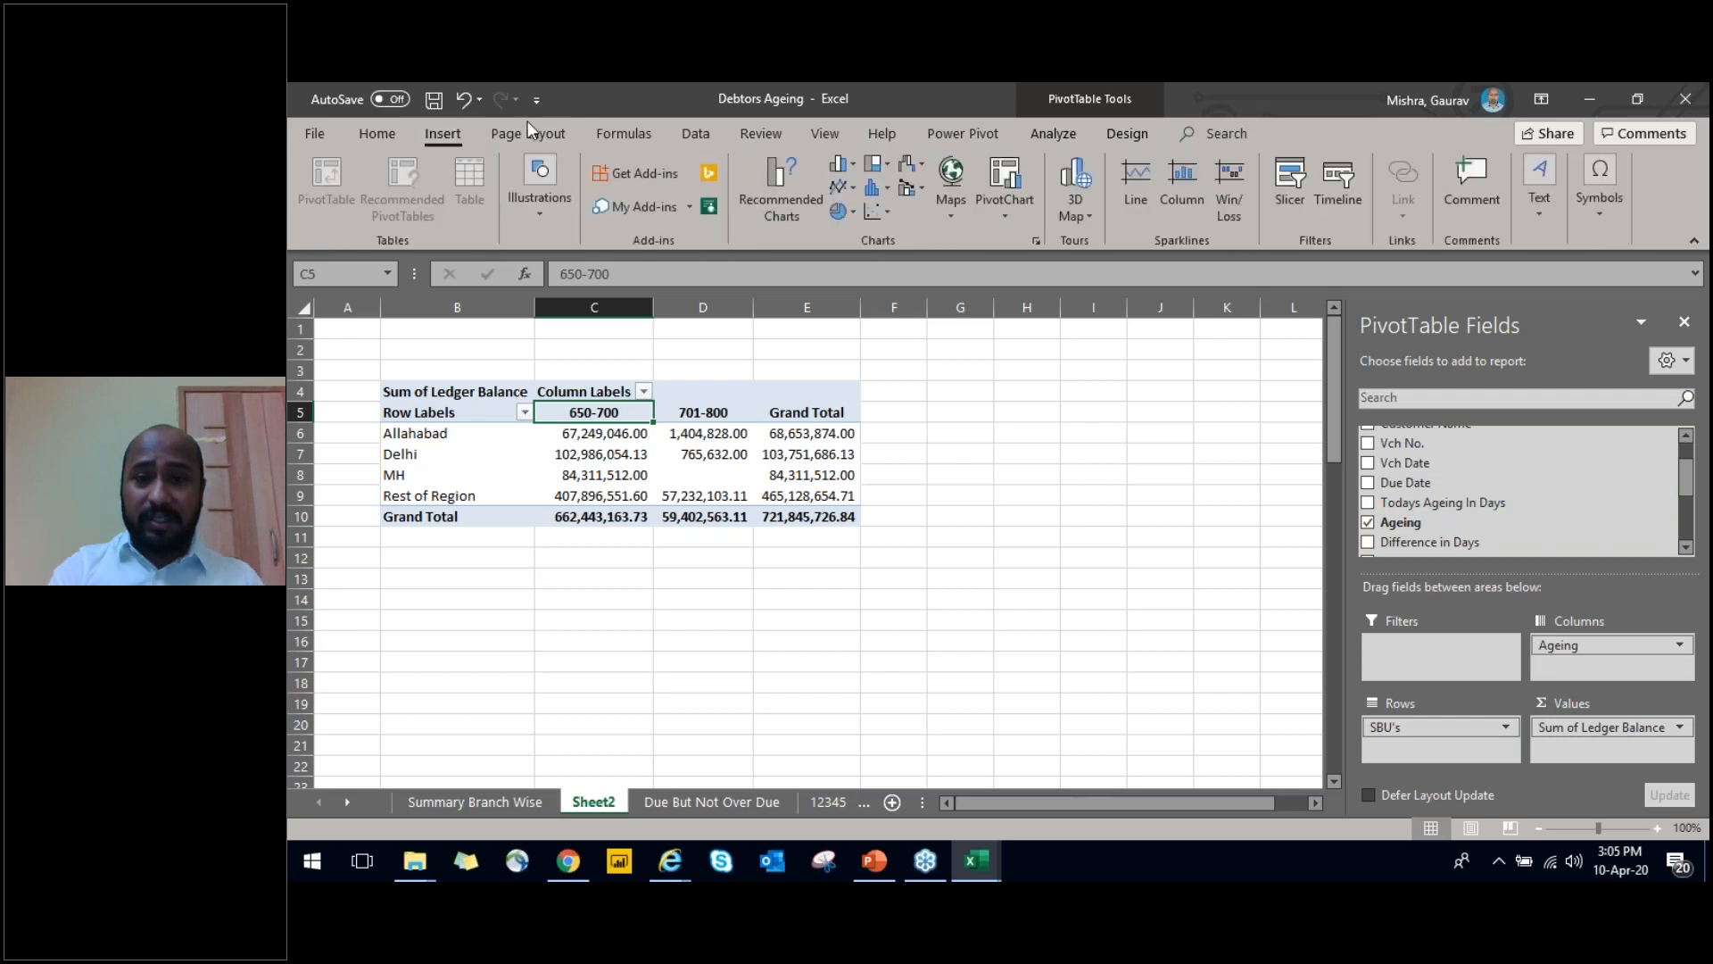
left_click(373, 135)
left_click(429, 136)
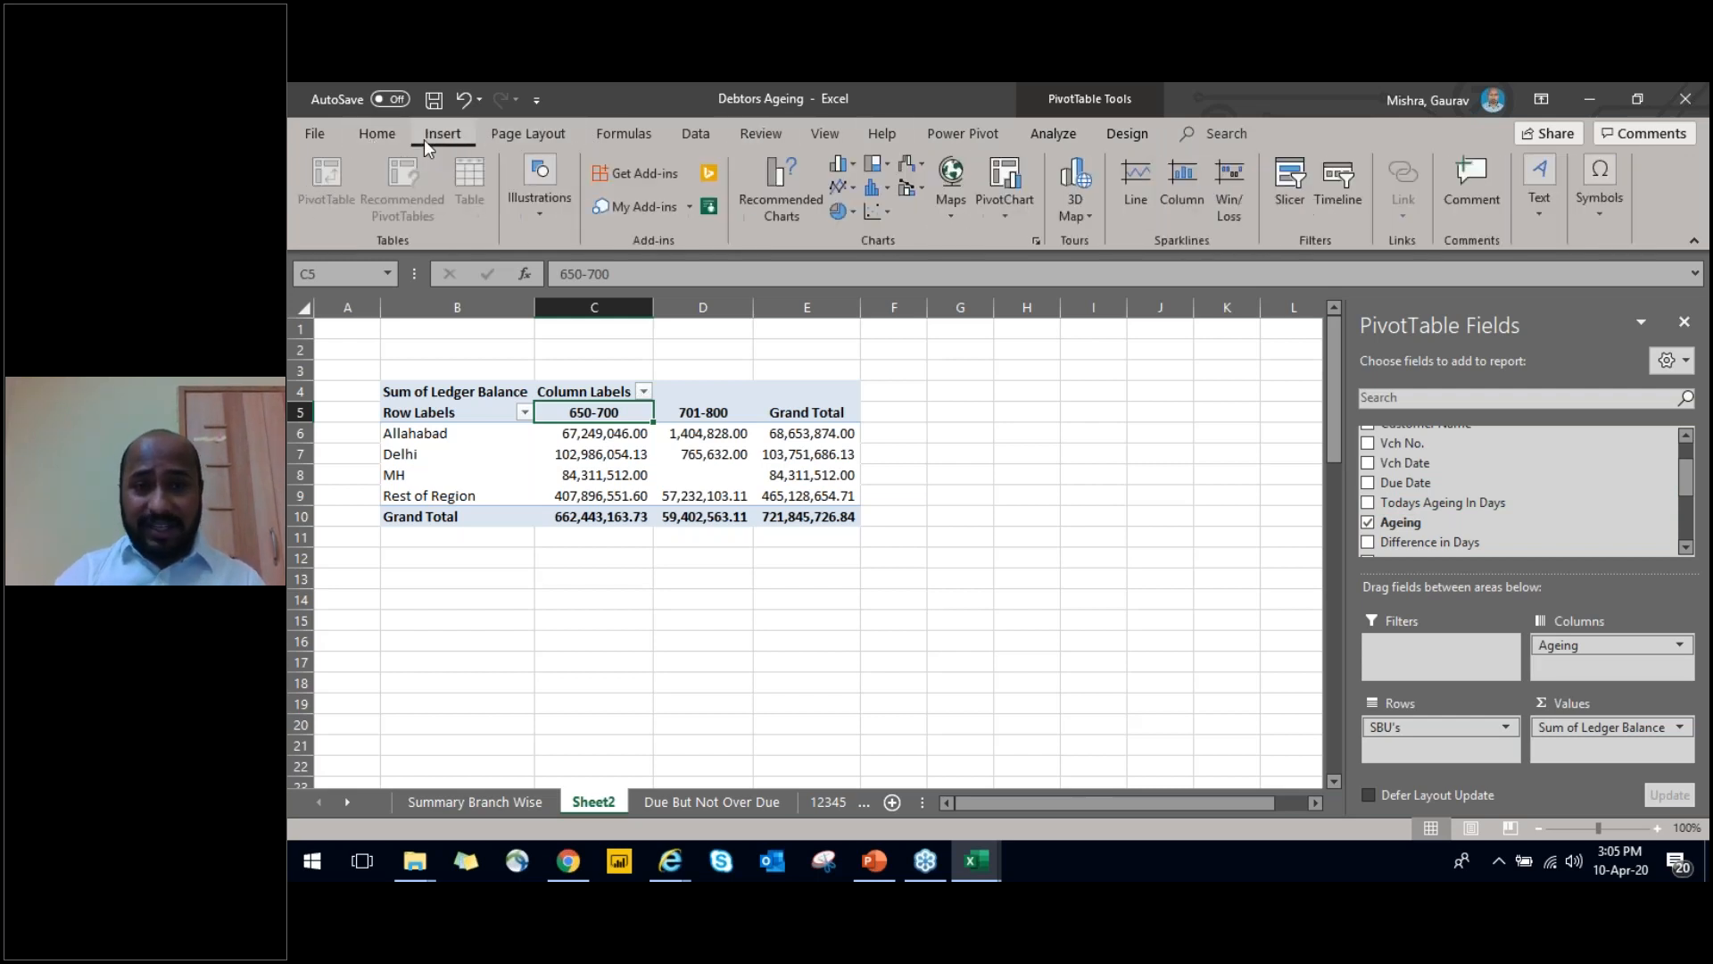
left_click(1293, 204)
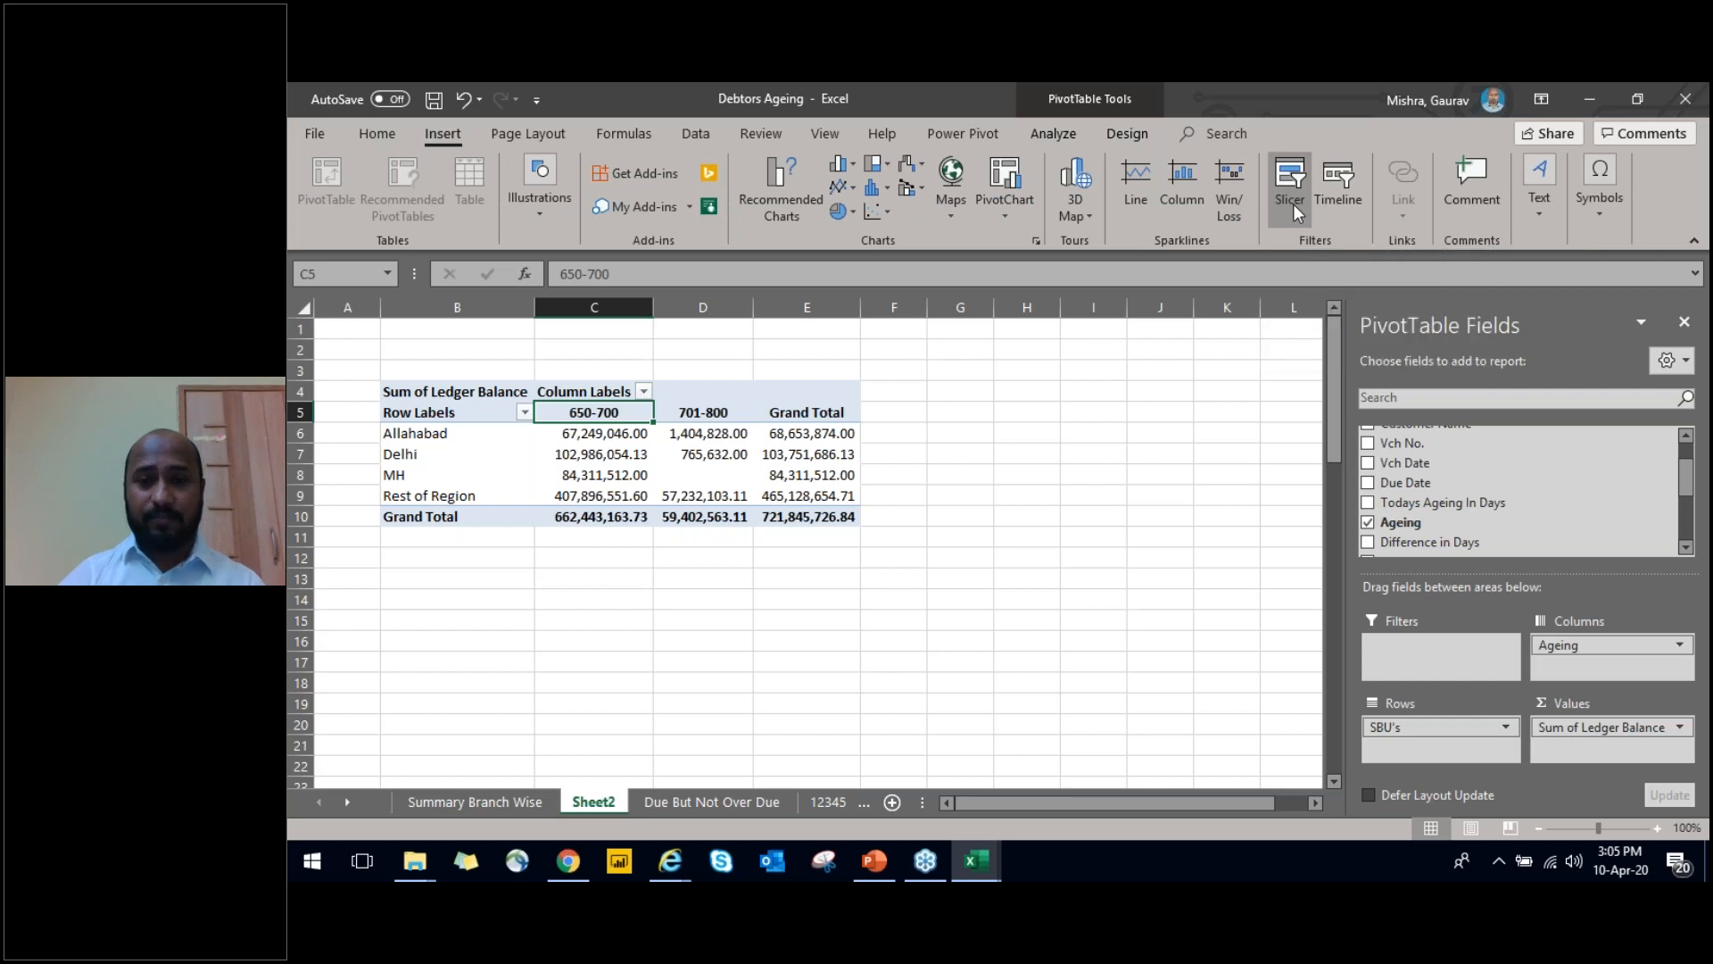
left_click_drag(972, 325, 1094, 304)
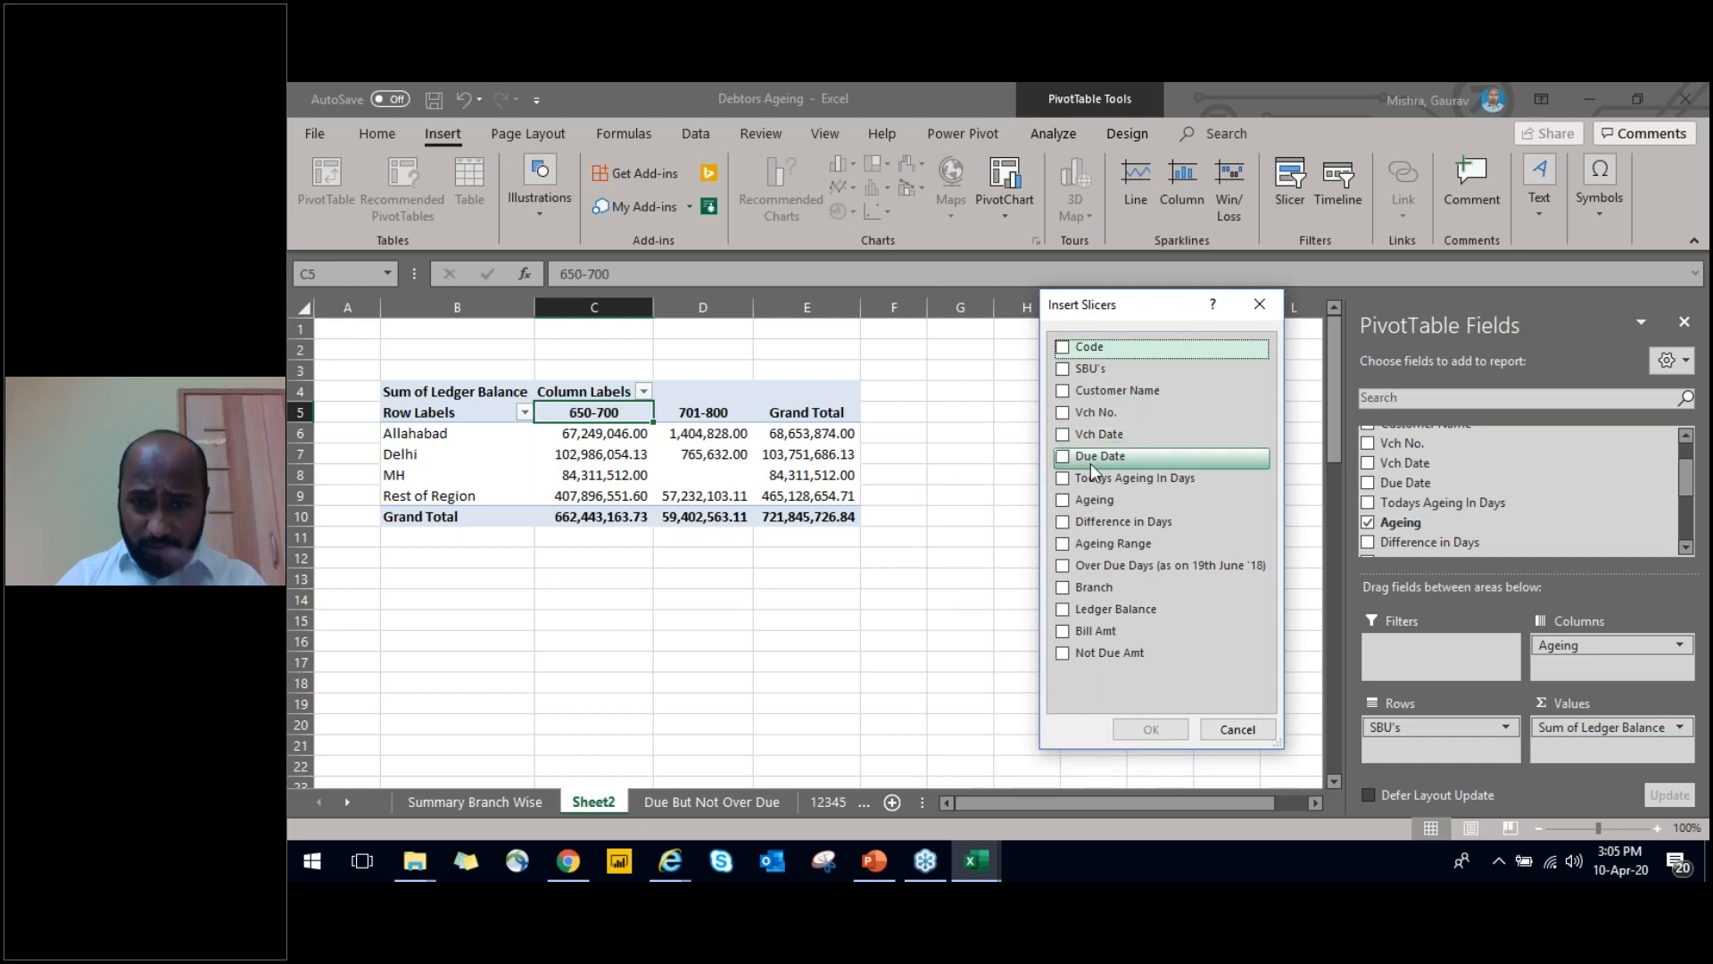
left_click(1061, 391)
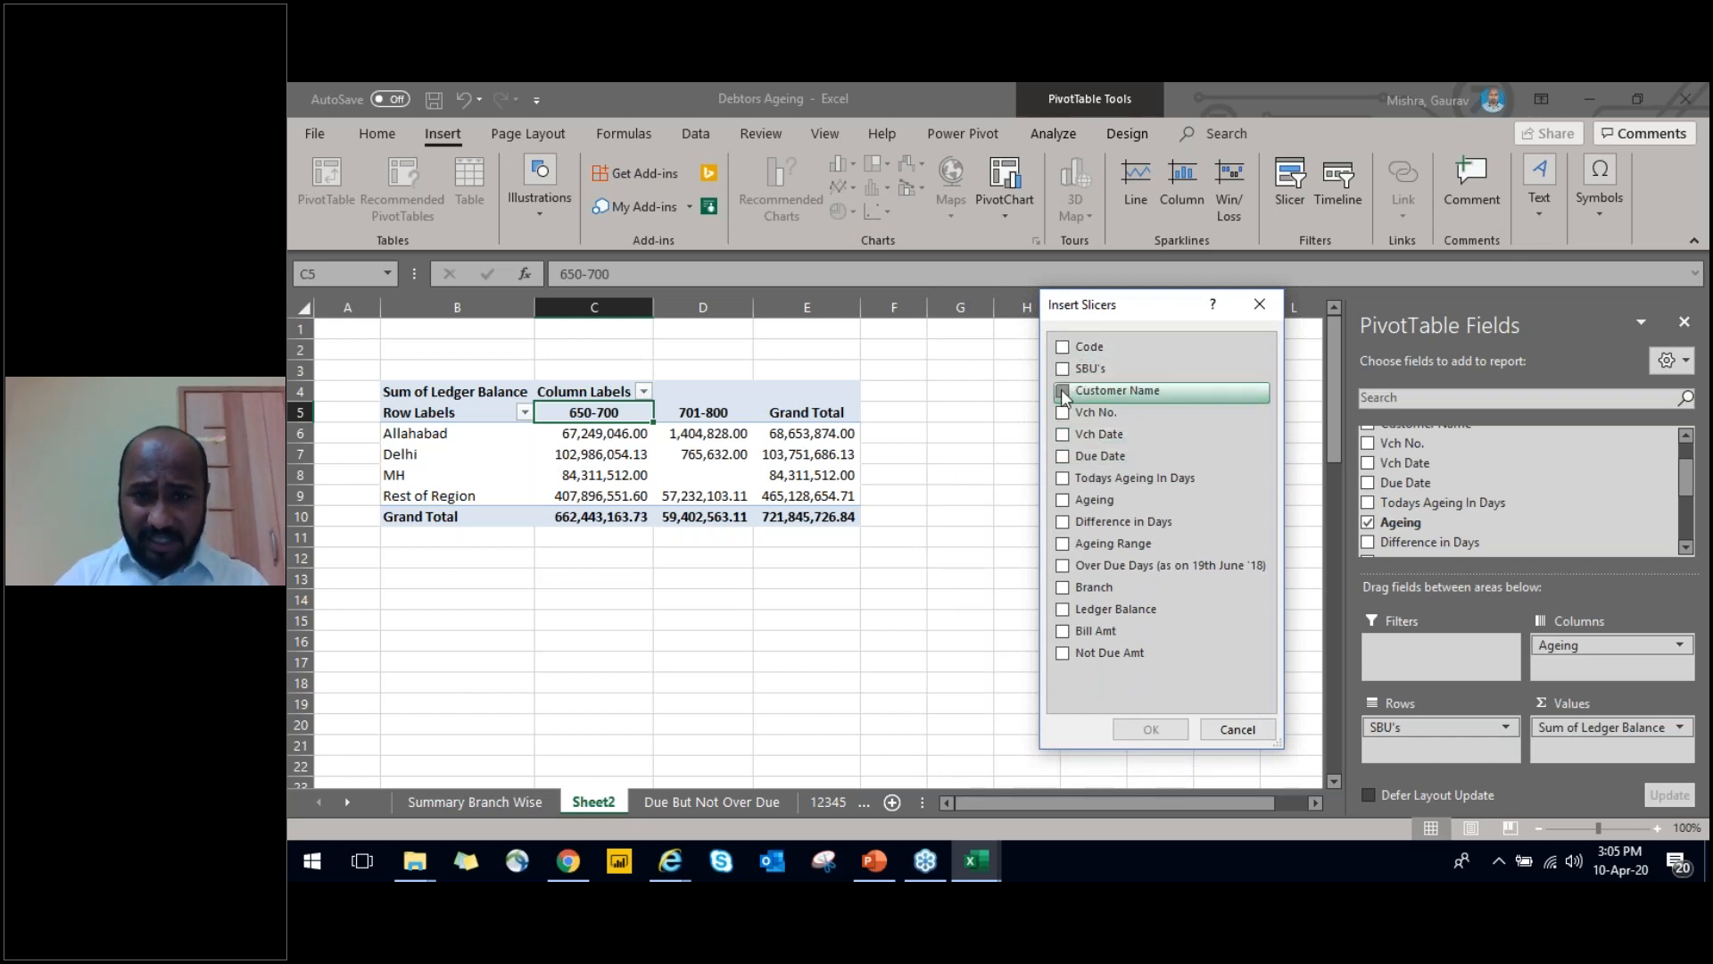
left_click(1153, 392)
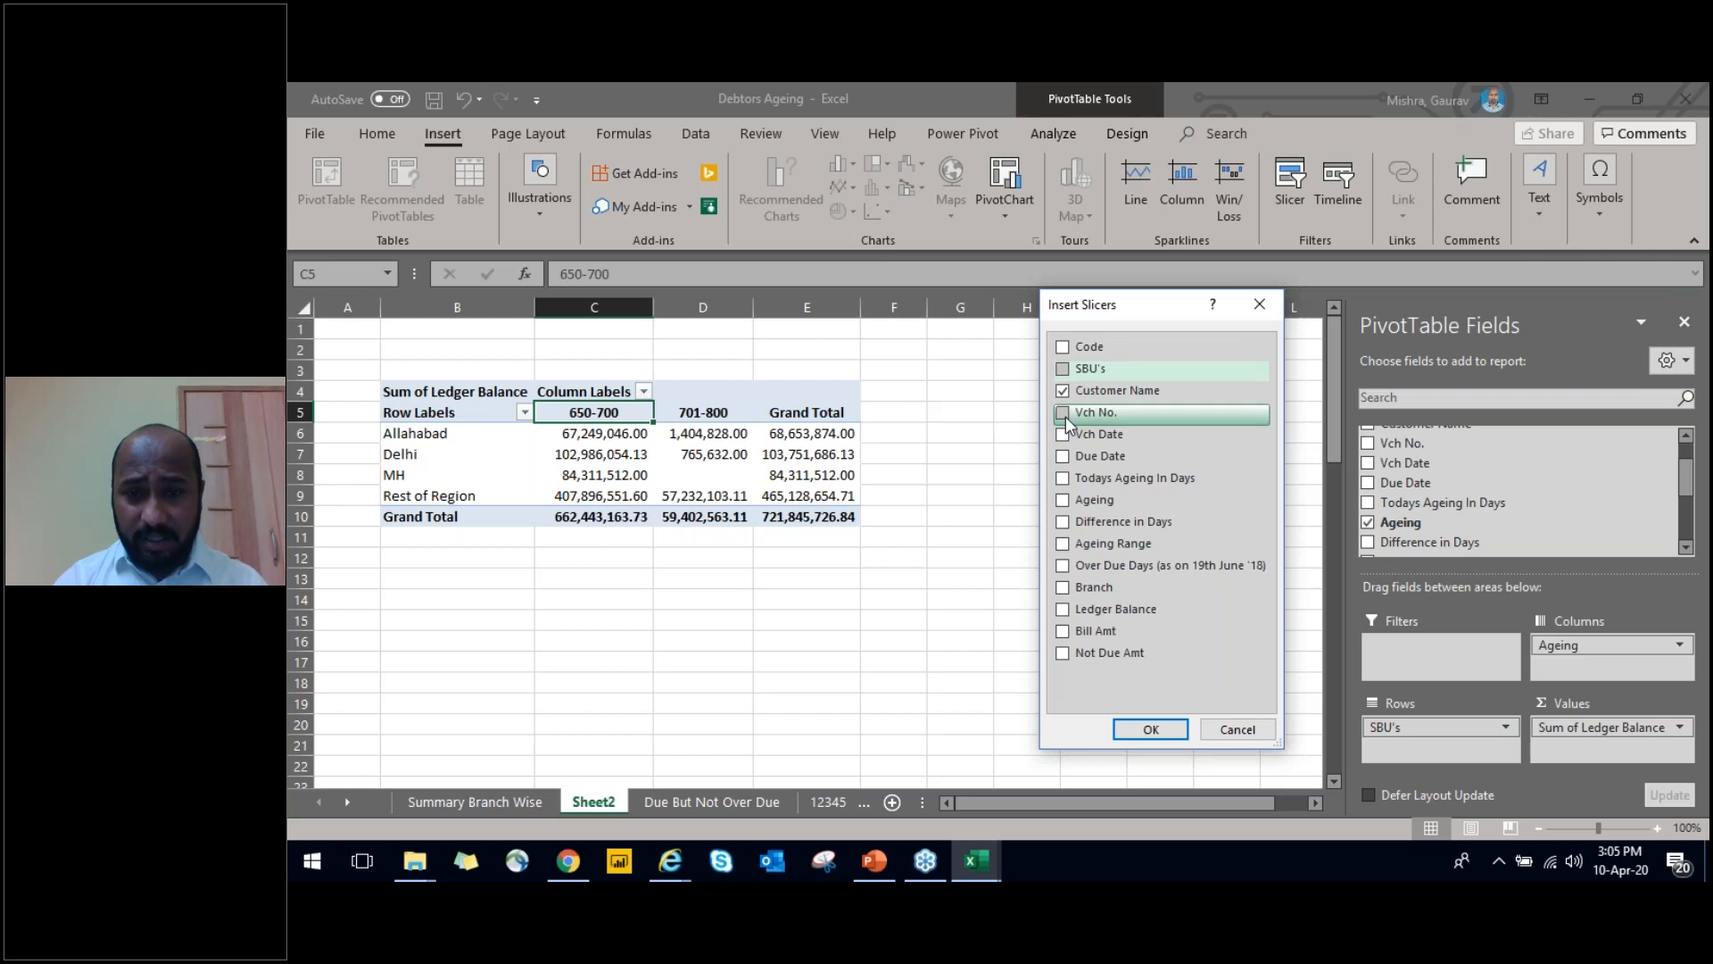
left_click(1064, 414)
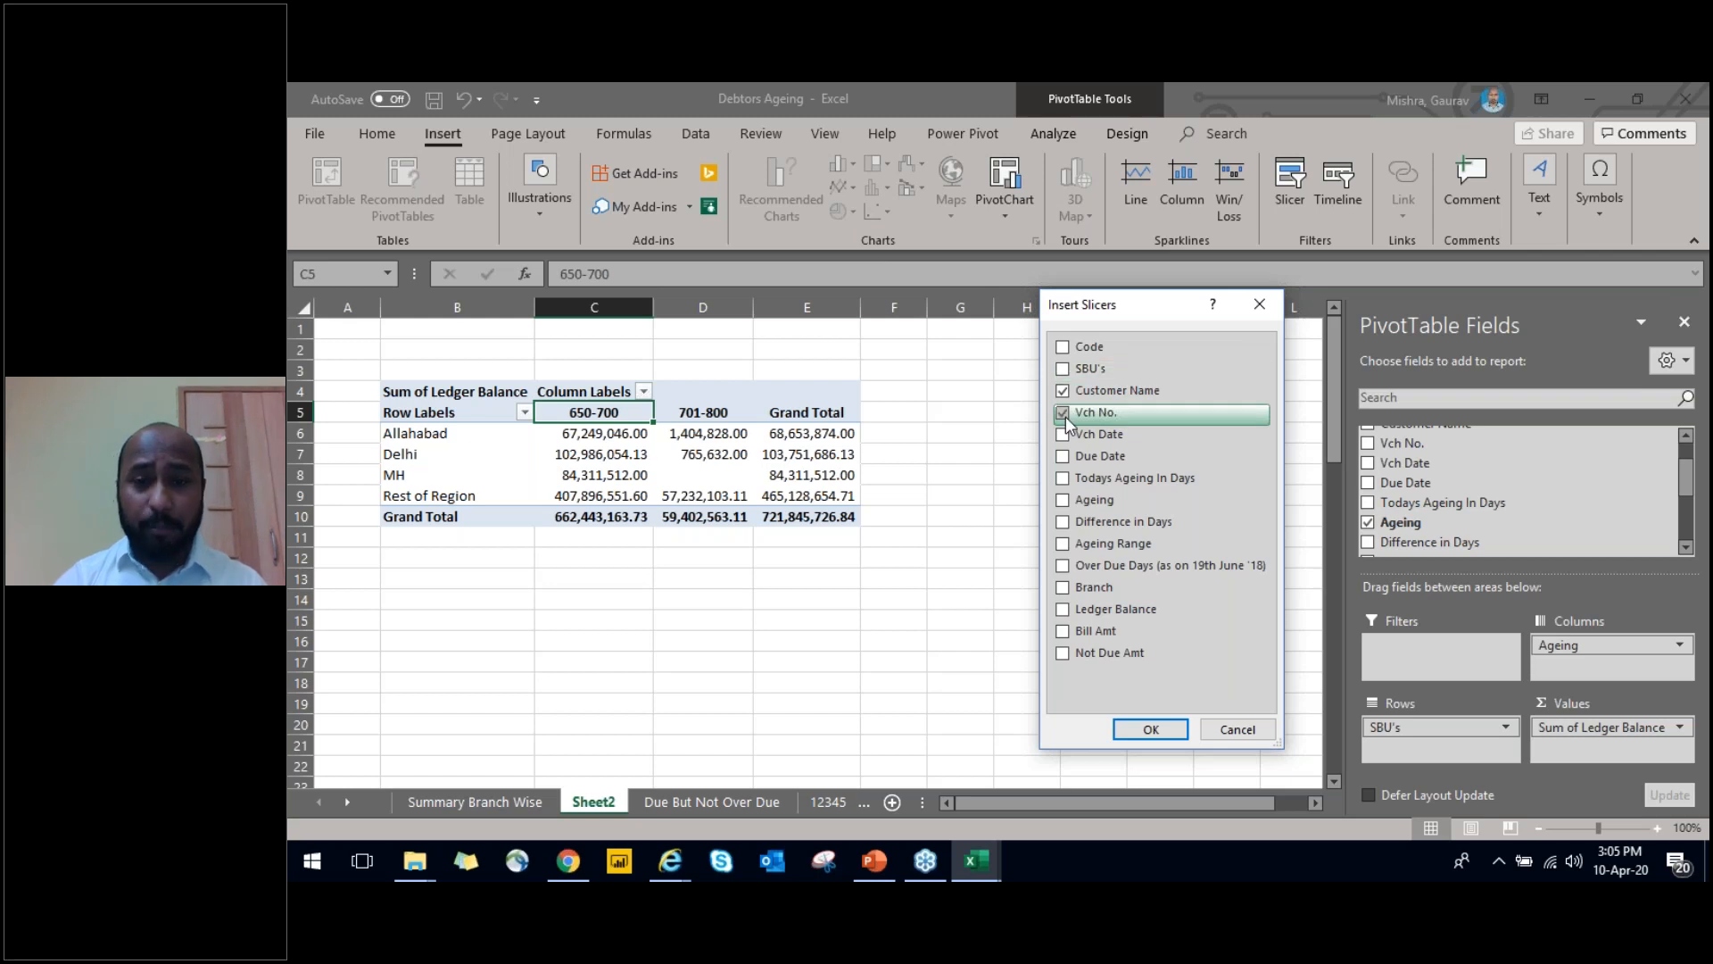
left_click(1150, 730)
Arrange the Customer Name and Vch No. slicers side by side to the right of the PivotTable, level with its header row
left_click_drag(785, 410, 408, 559)
left_click_drag(803, 459, 1059, 392)
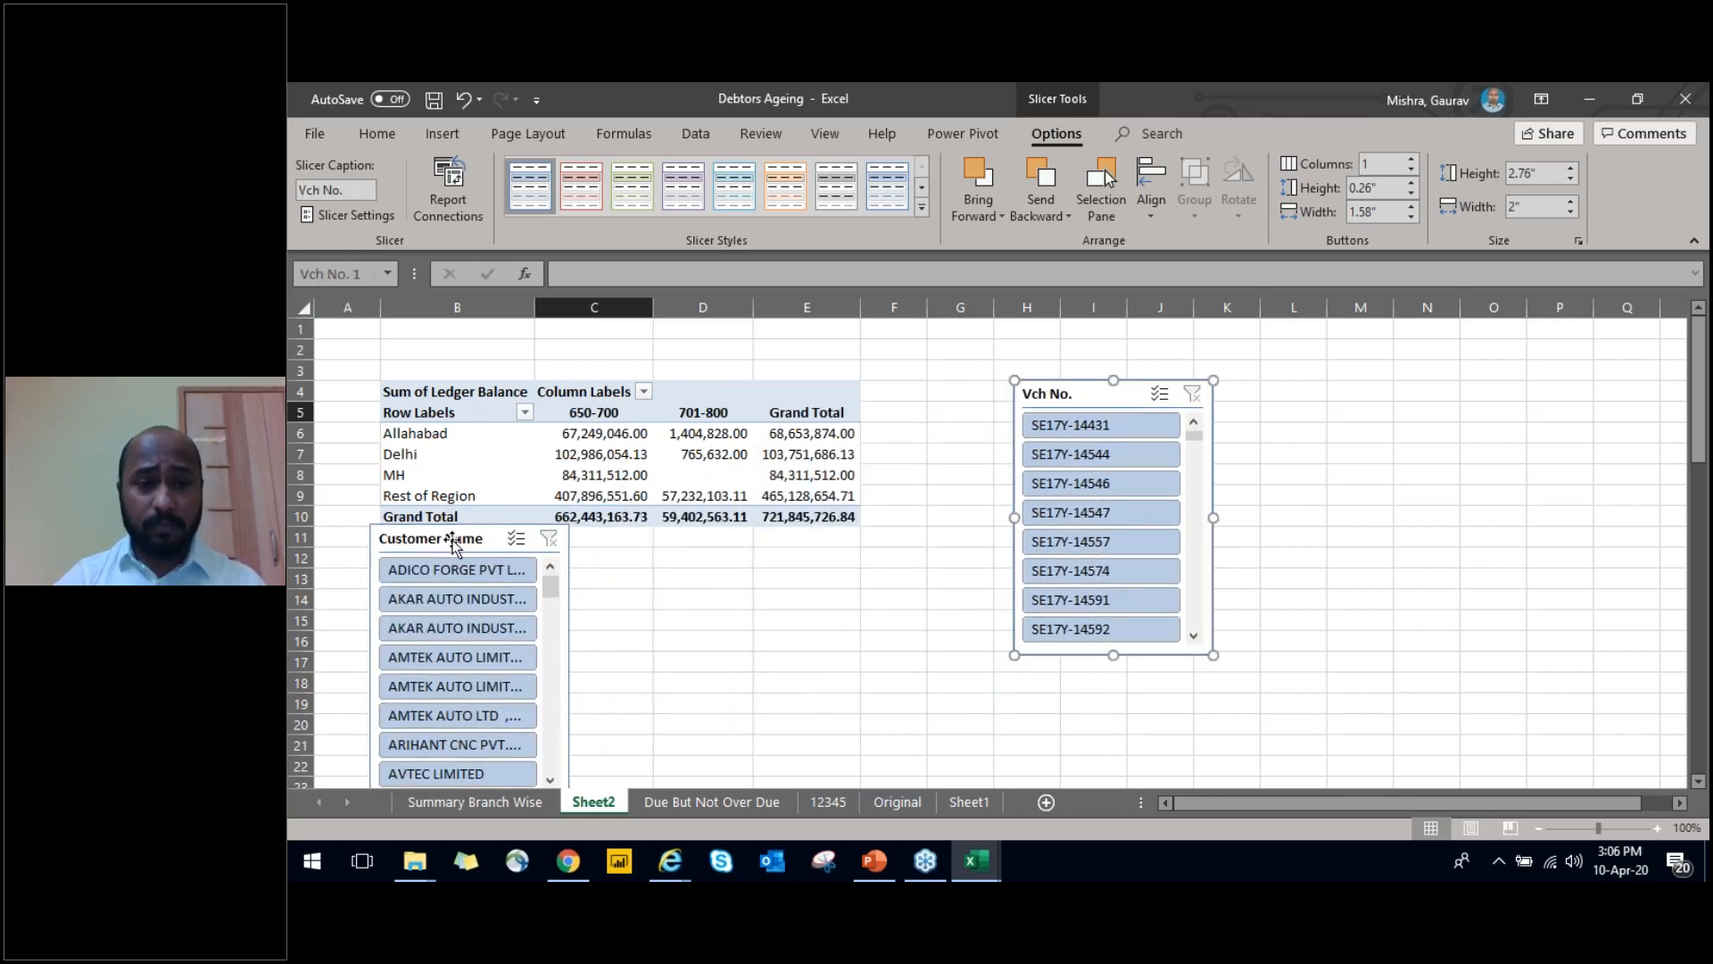
left_click_drag(453, 542, 935, 399)
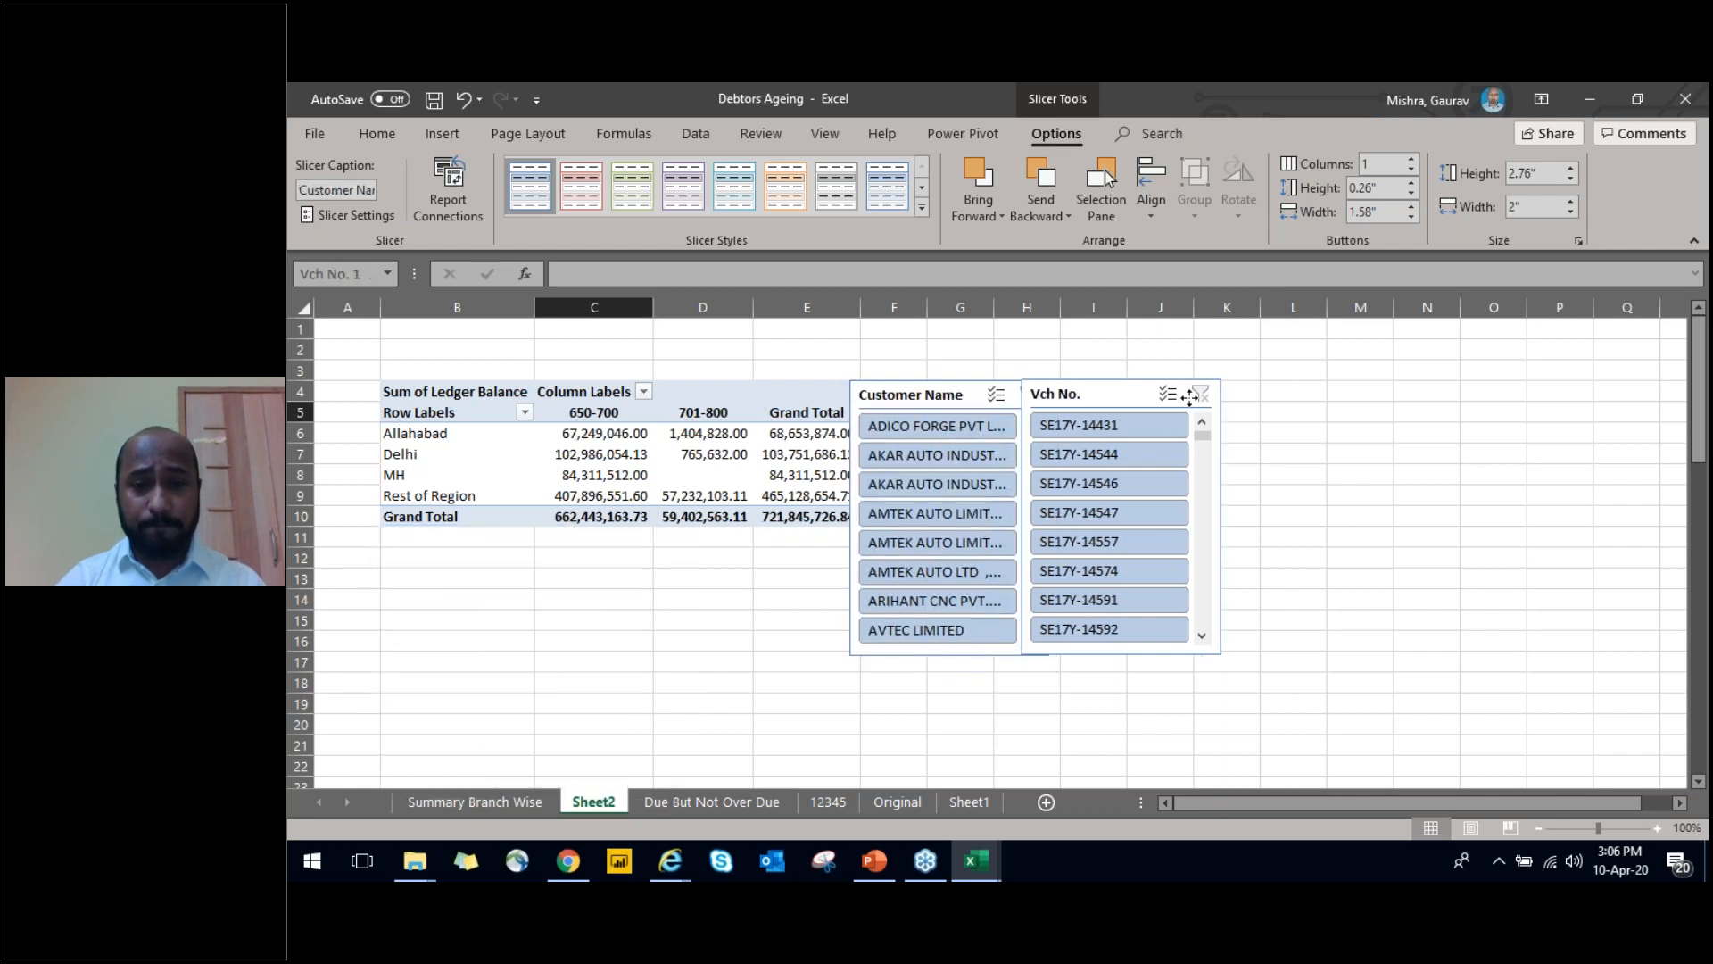
left_click_drag(1190, 397, 1290, 402)
mouse_move(909, 397)
left_mouse_down()
mouse_move(960, 397)
mouse_move(929, 397)
left_mouse_up()
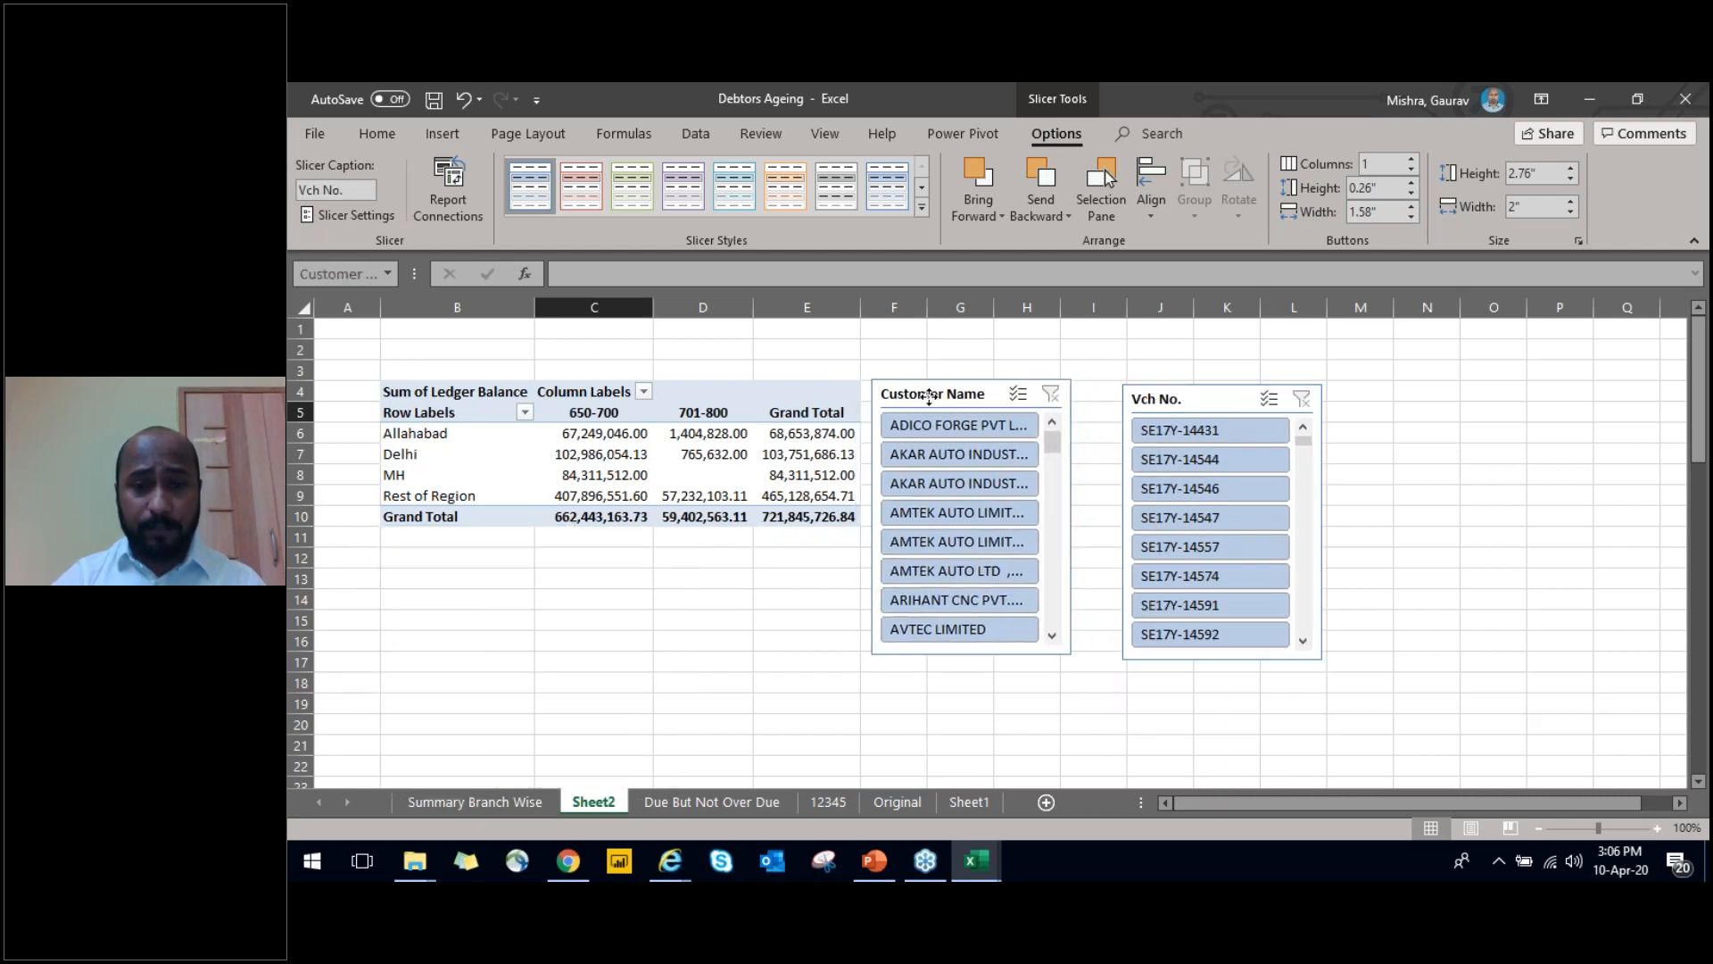
left_click_drag(1187, 398, 1157, 393)
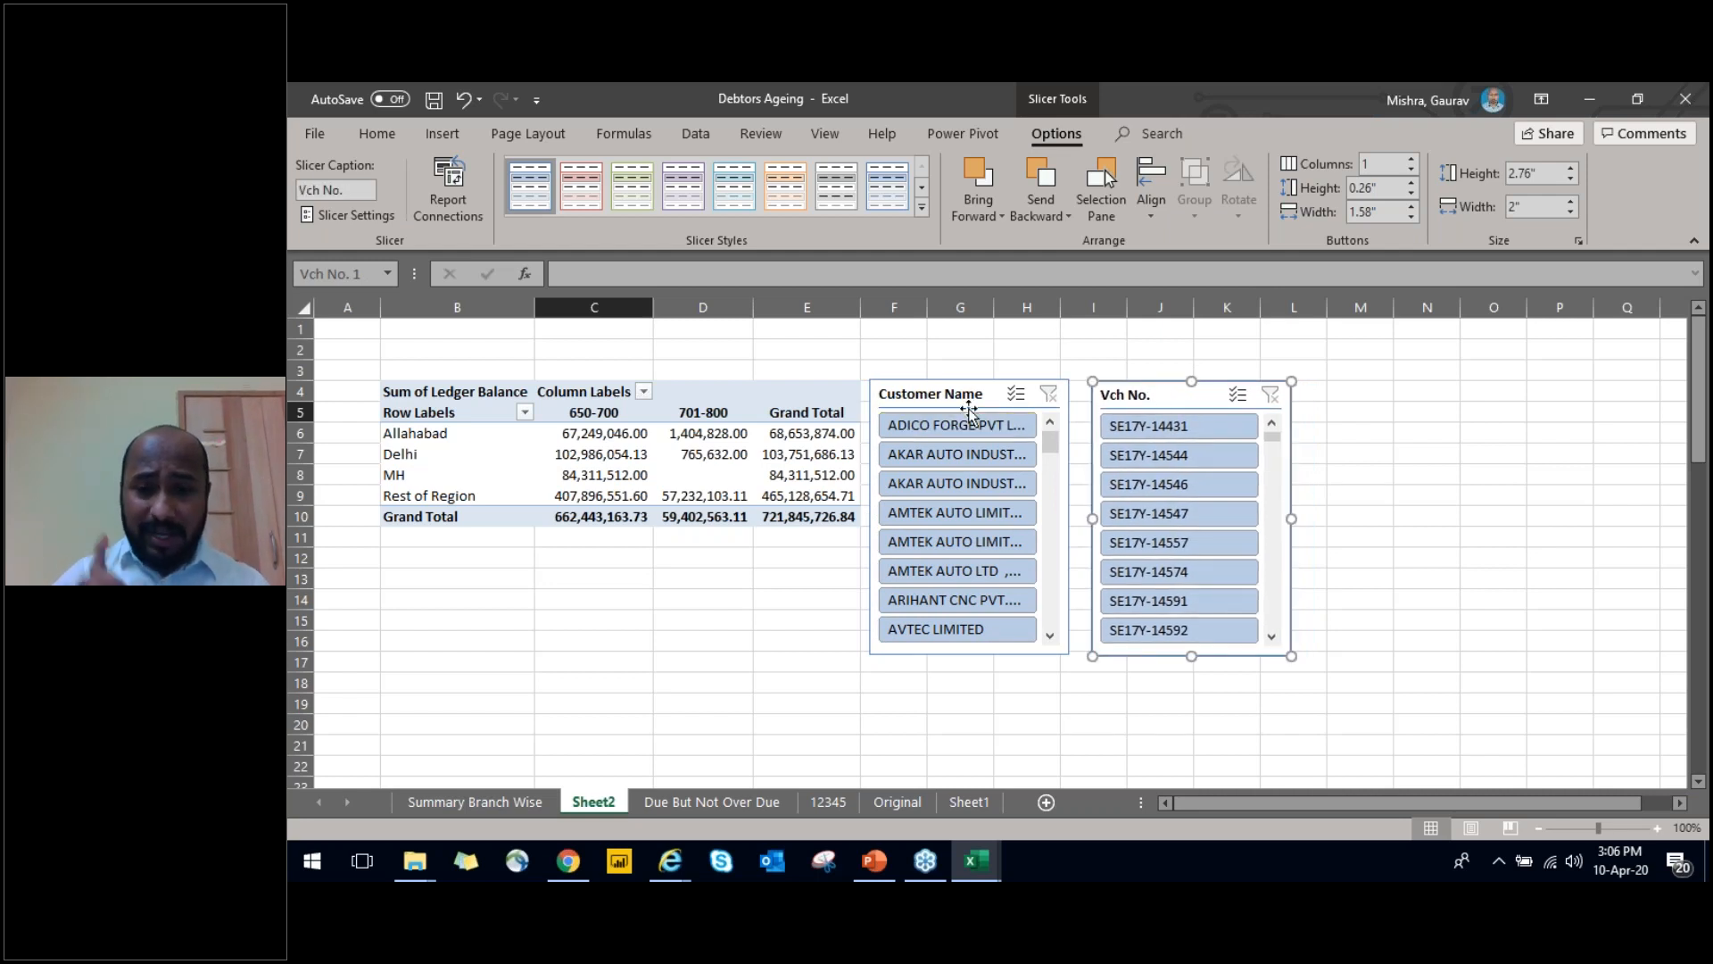
Filter the PivotTable to the first AKAR AUTO customer with the Customer Name slicer and browse the Vch No. slicer's vouchers
left_click(988, 457)
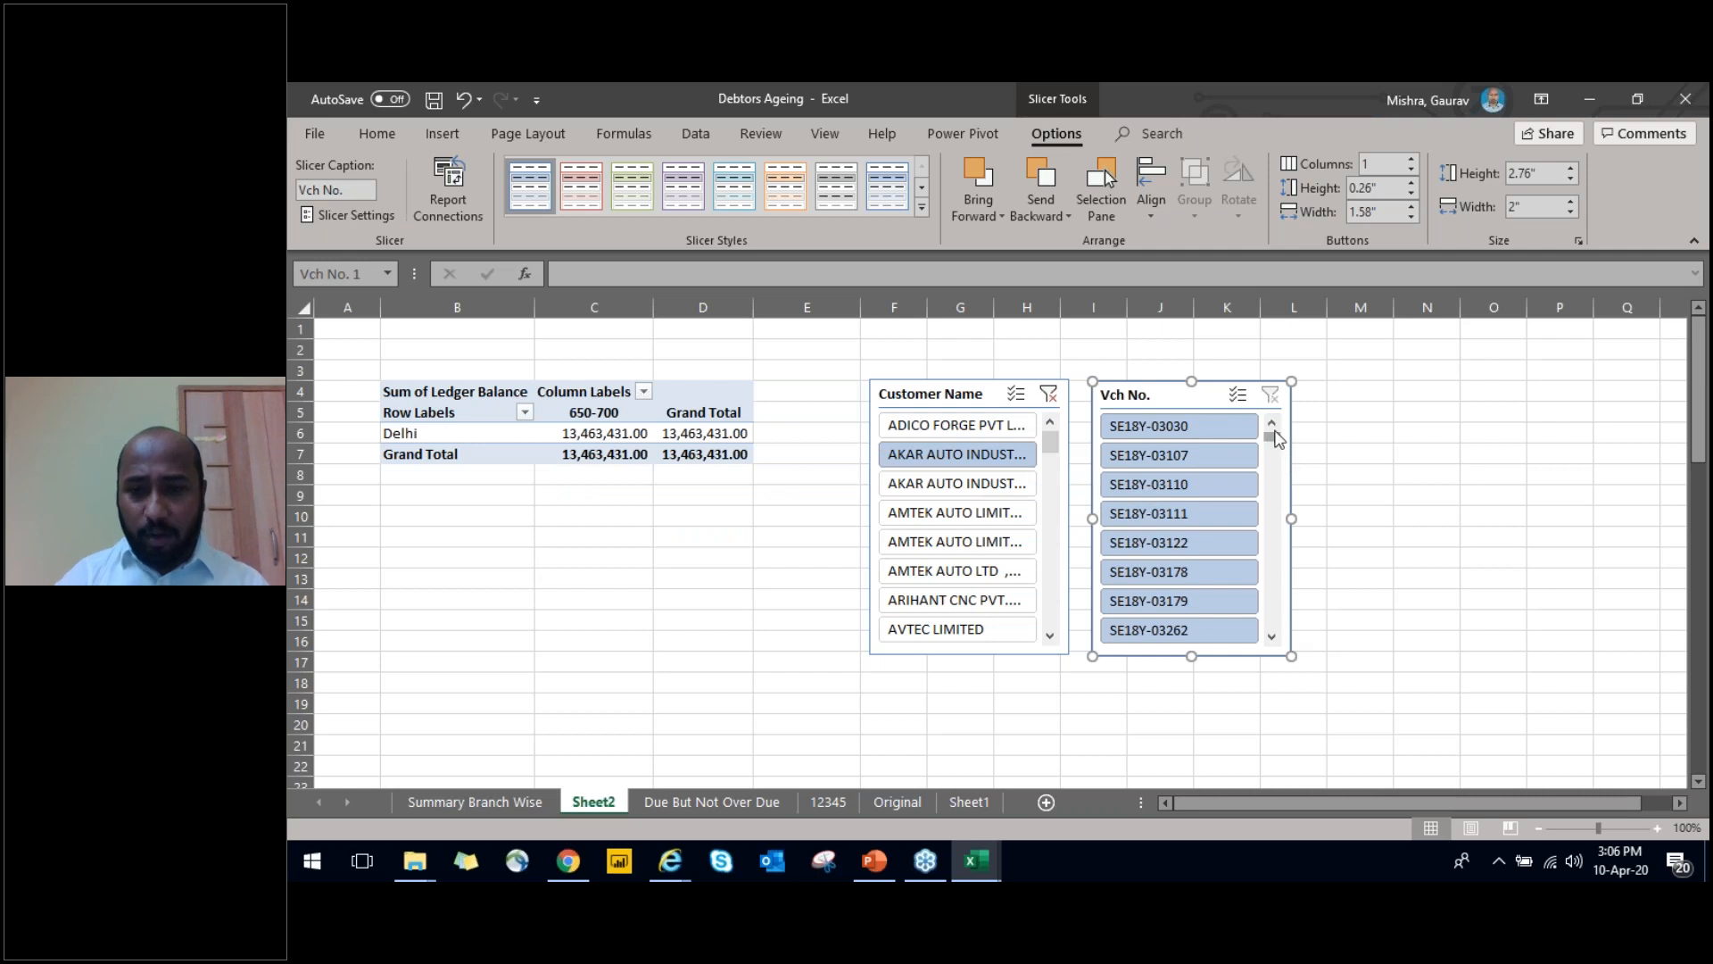
left_click_drag(1276, 441, 1279, 527)
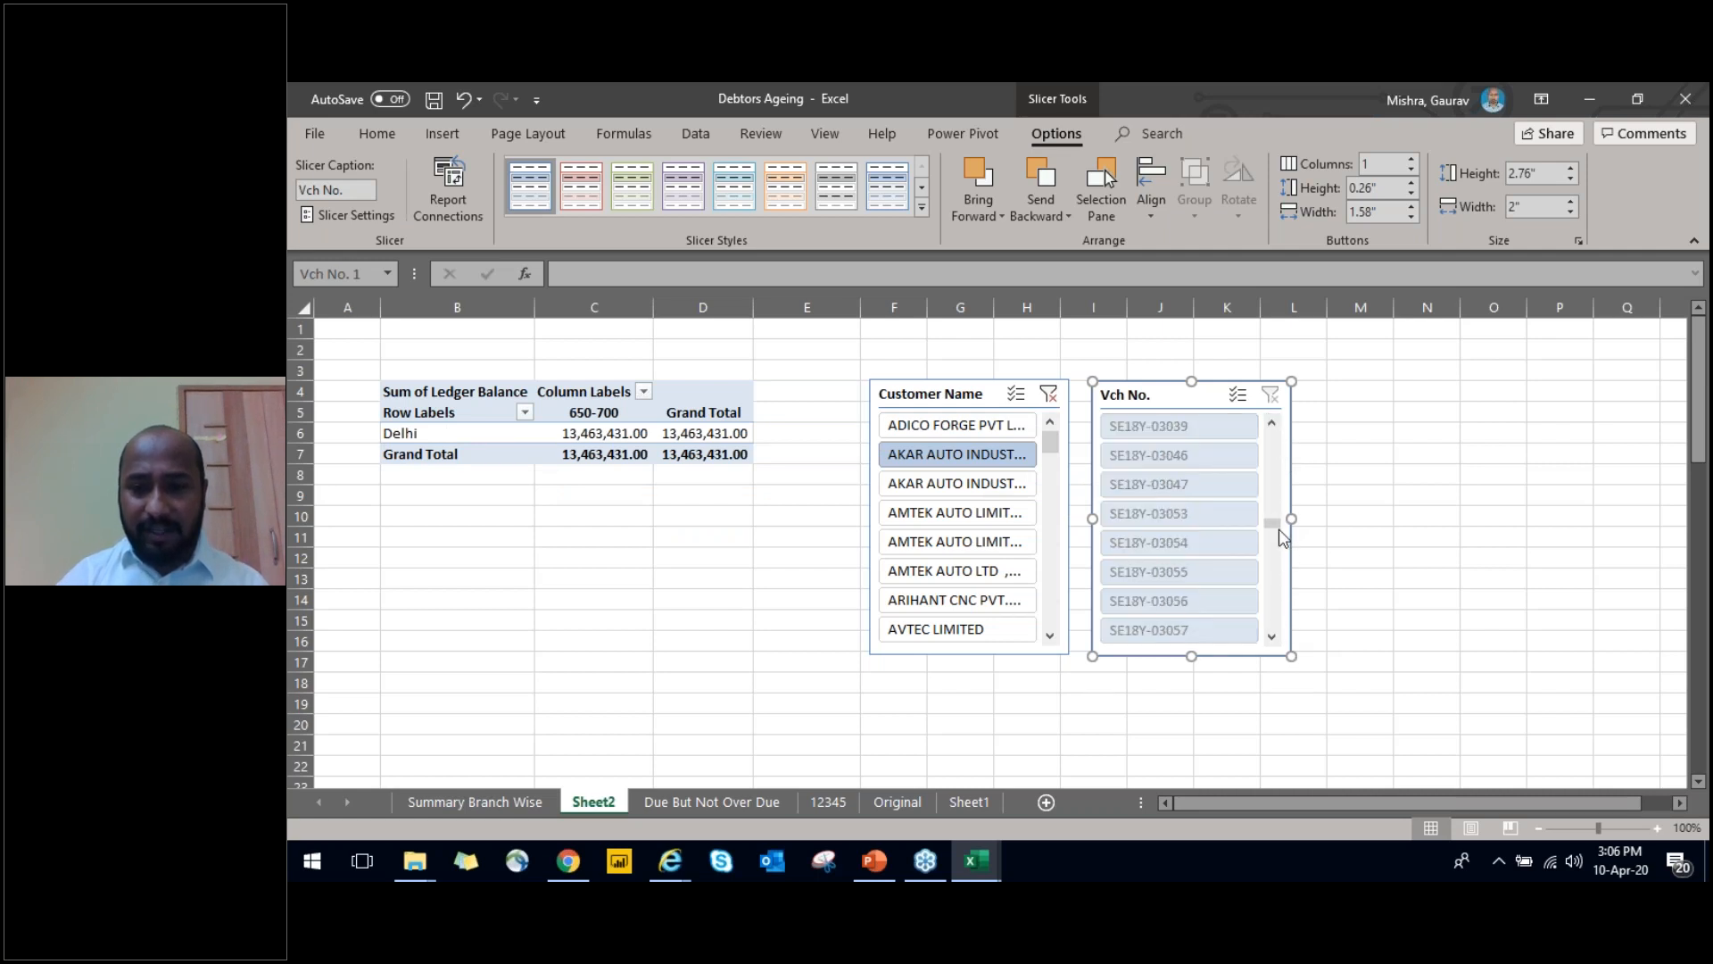
Try a single voucher in the Vch No. slicer and clear that slicer's filter, keeping the PivotTable filtered to ADICO FORGE PVT LTD
left_click(1160, 514)
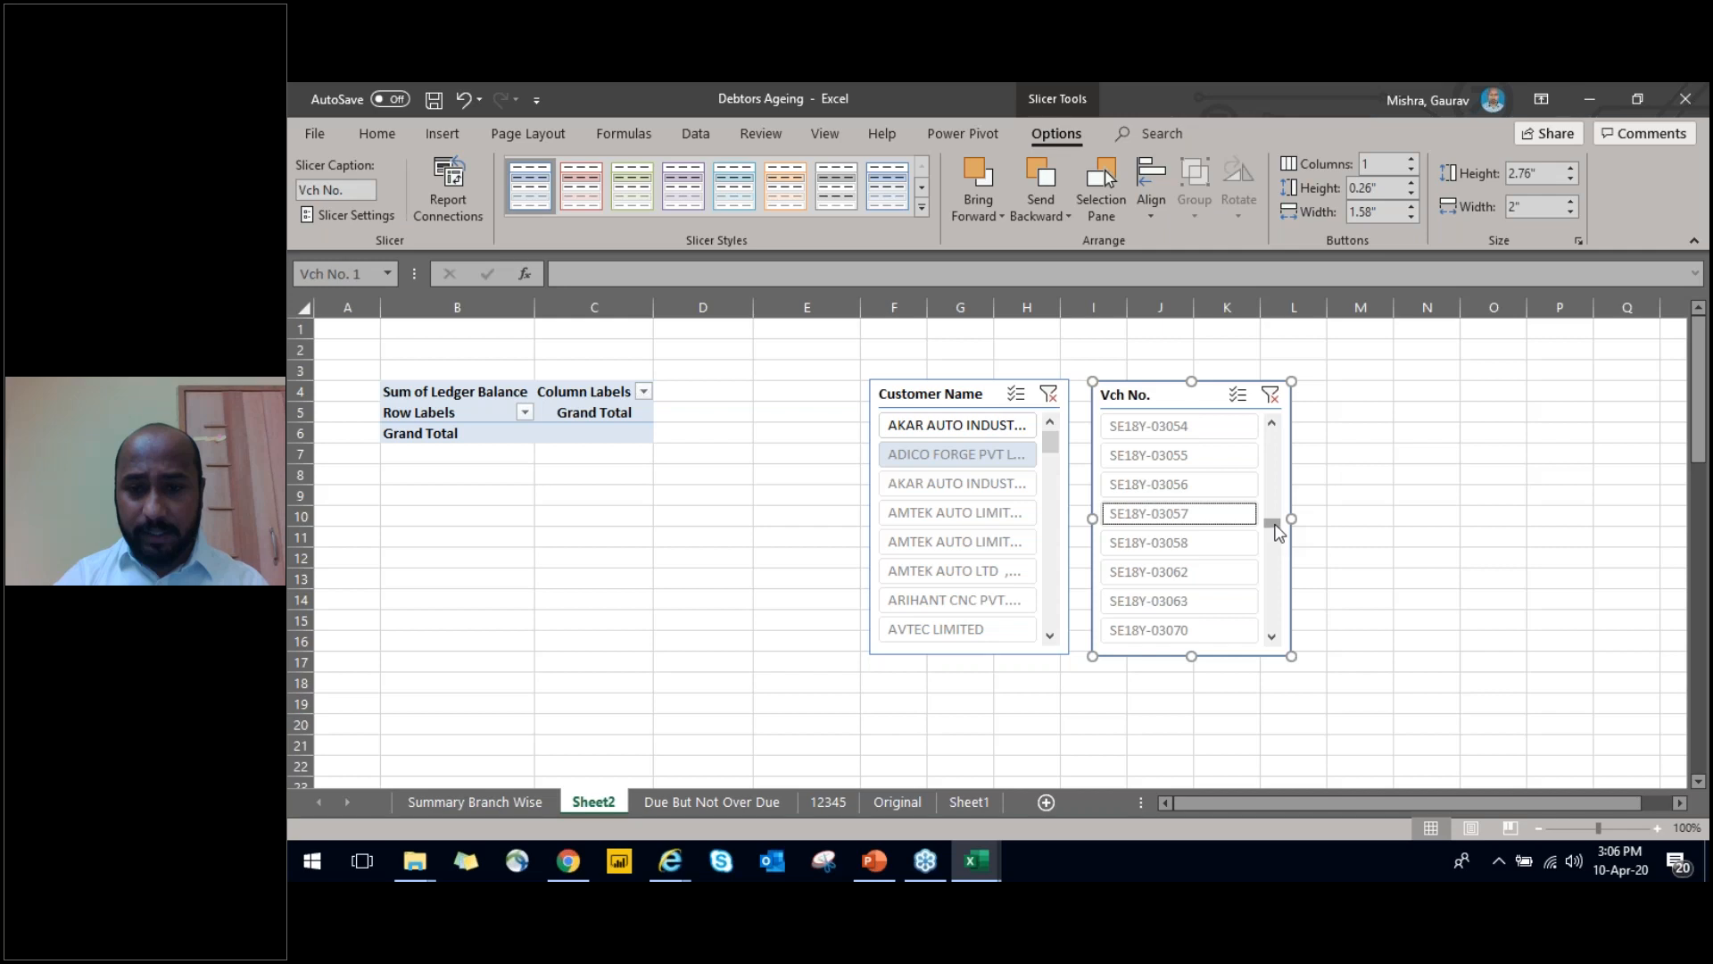
left_click(1275, 398)
left_click(1272, 393)
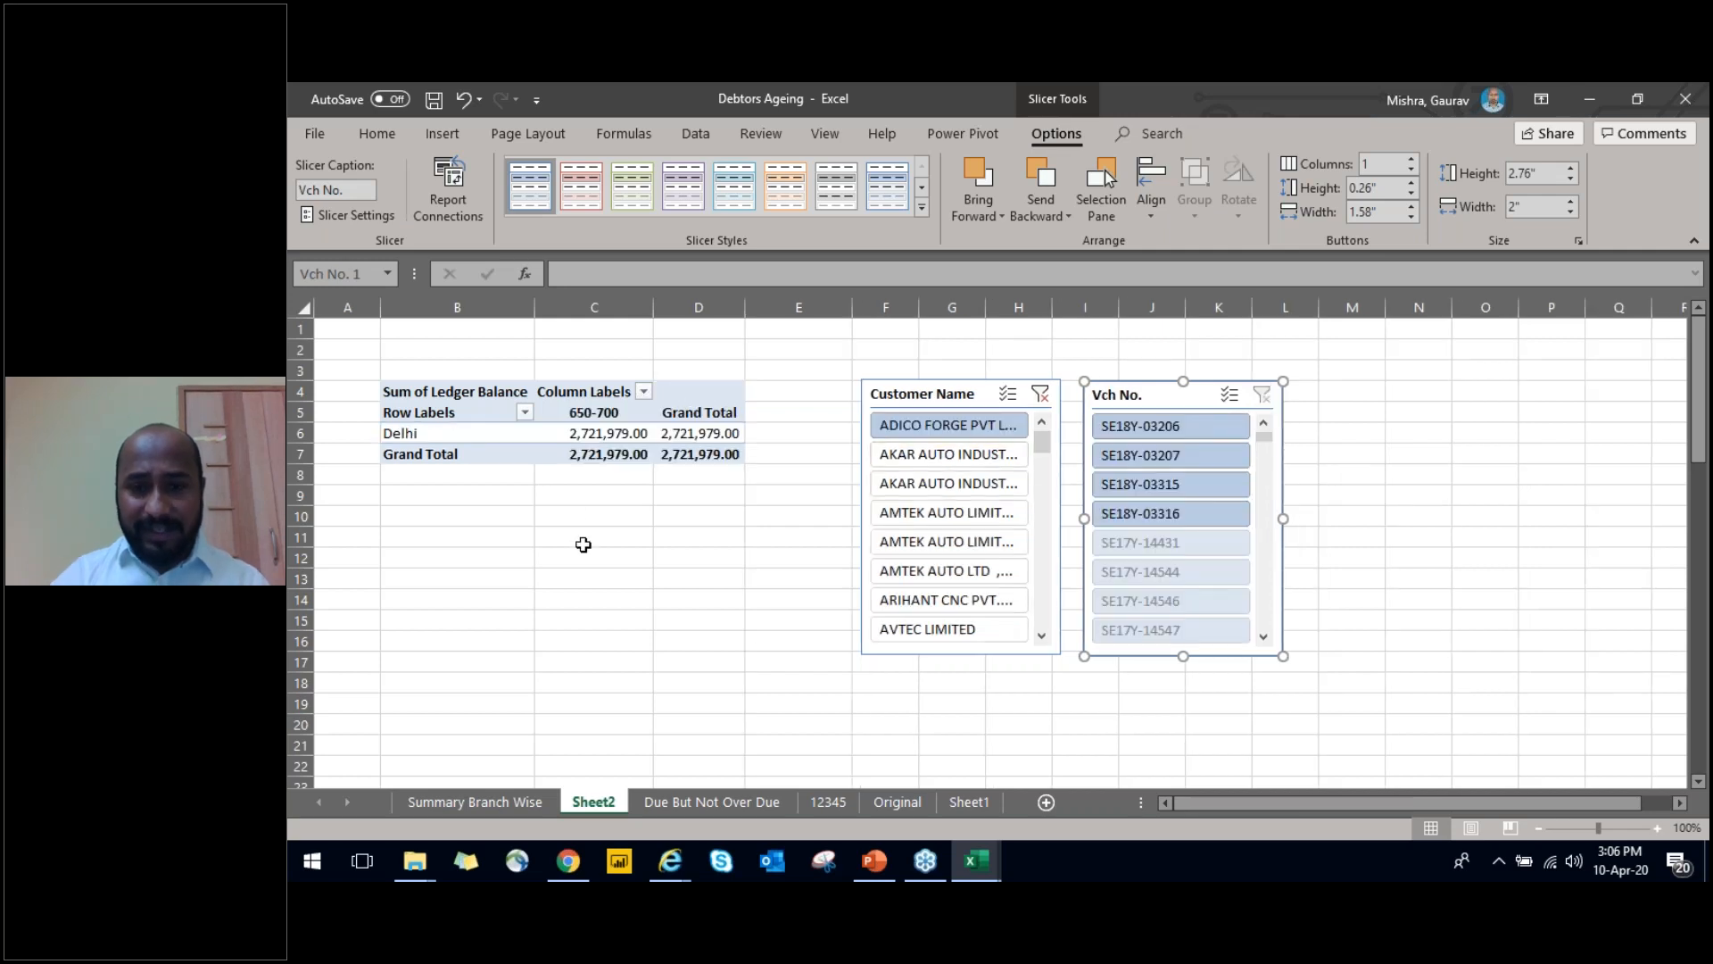
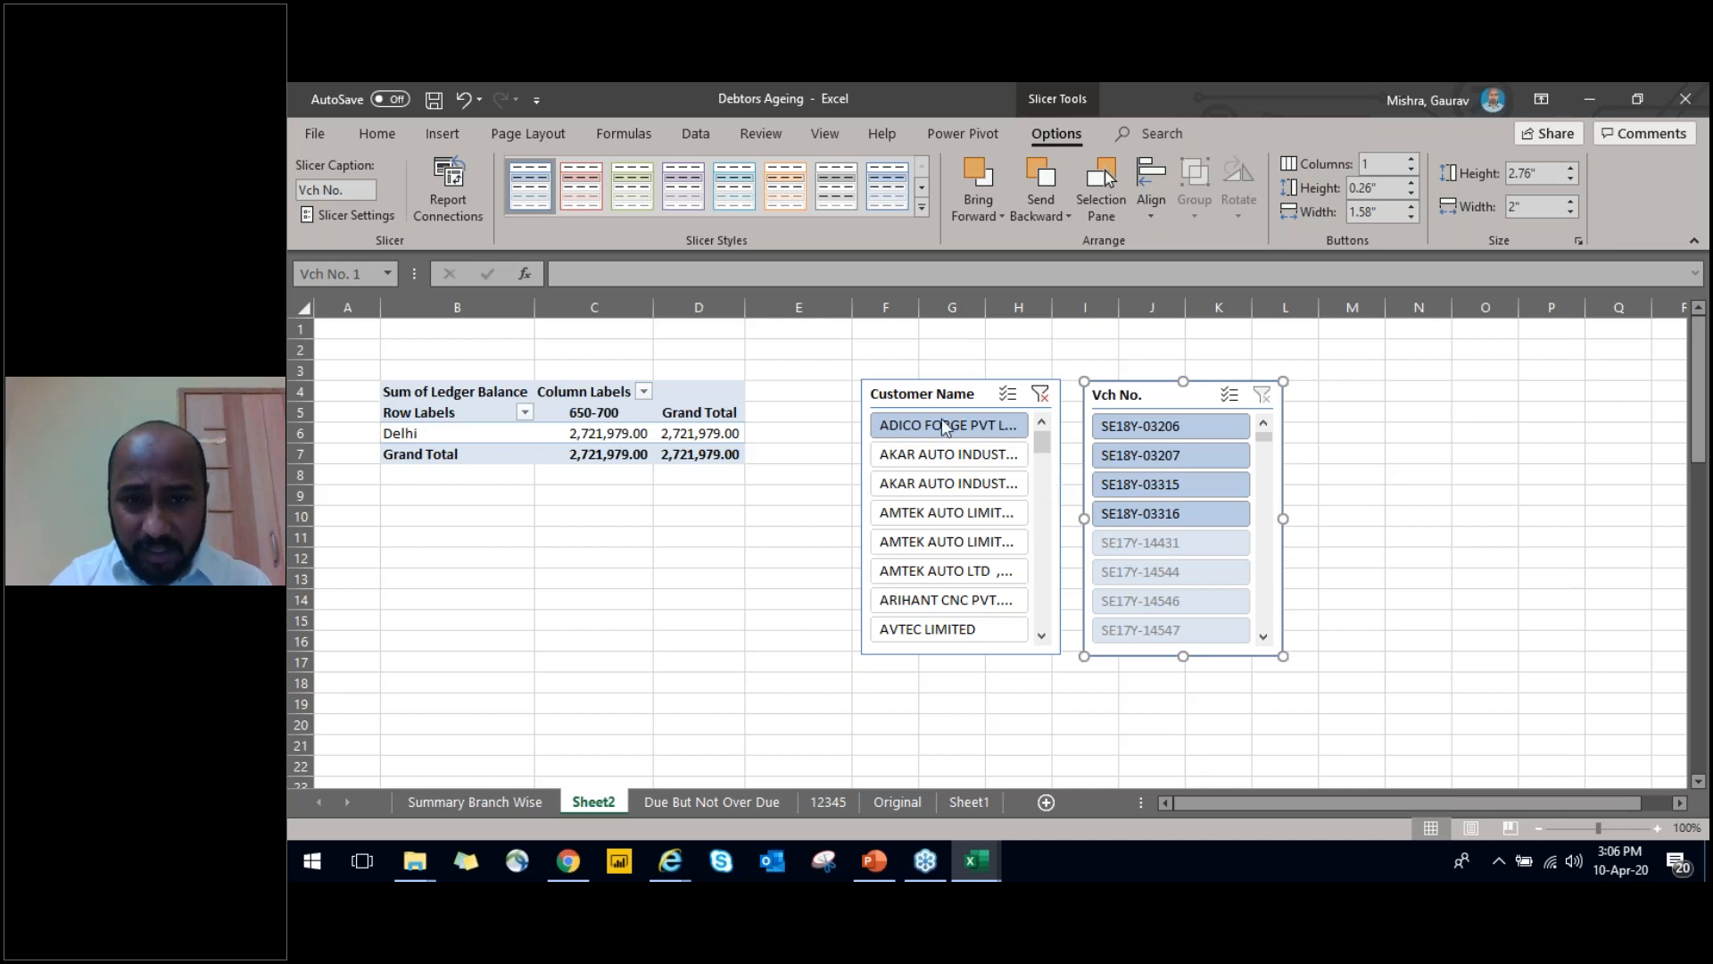
left_click_drag(785, 348, 1357, 703)
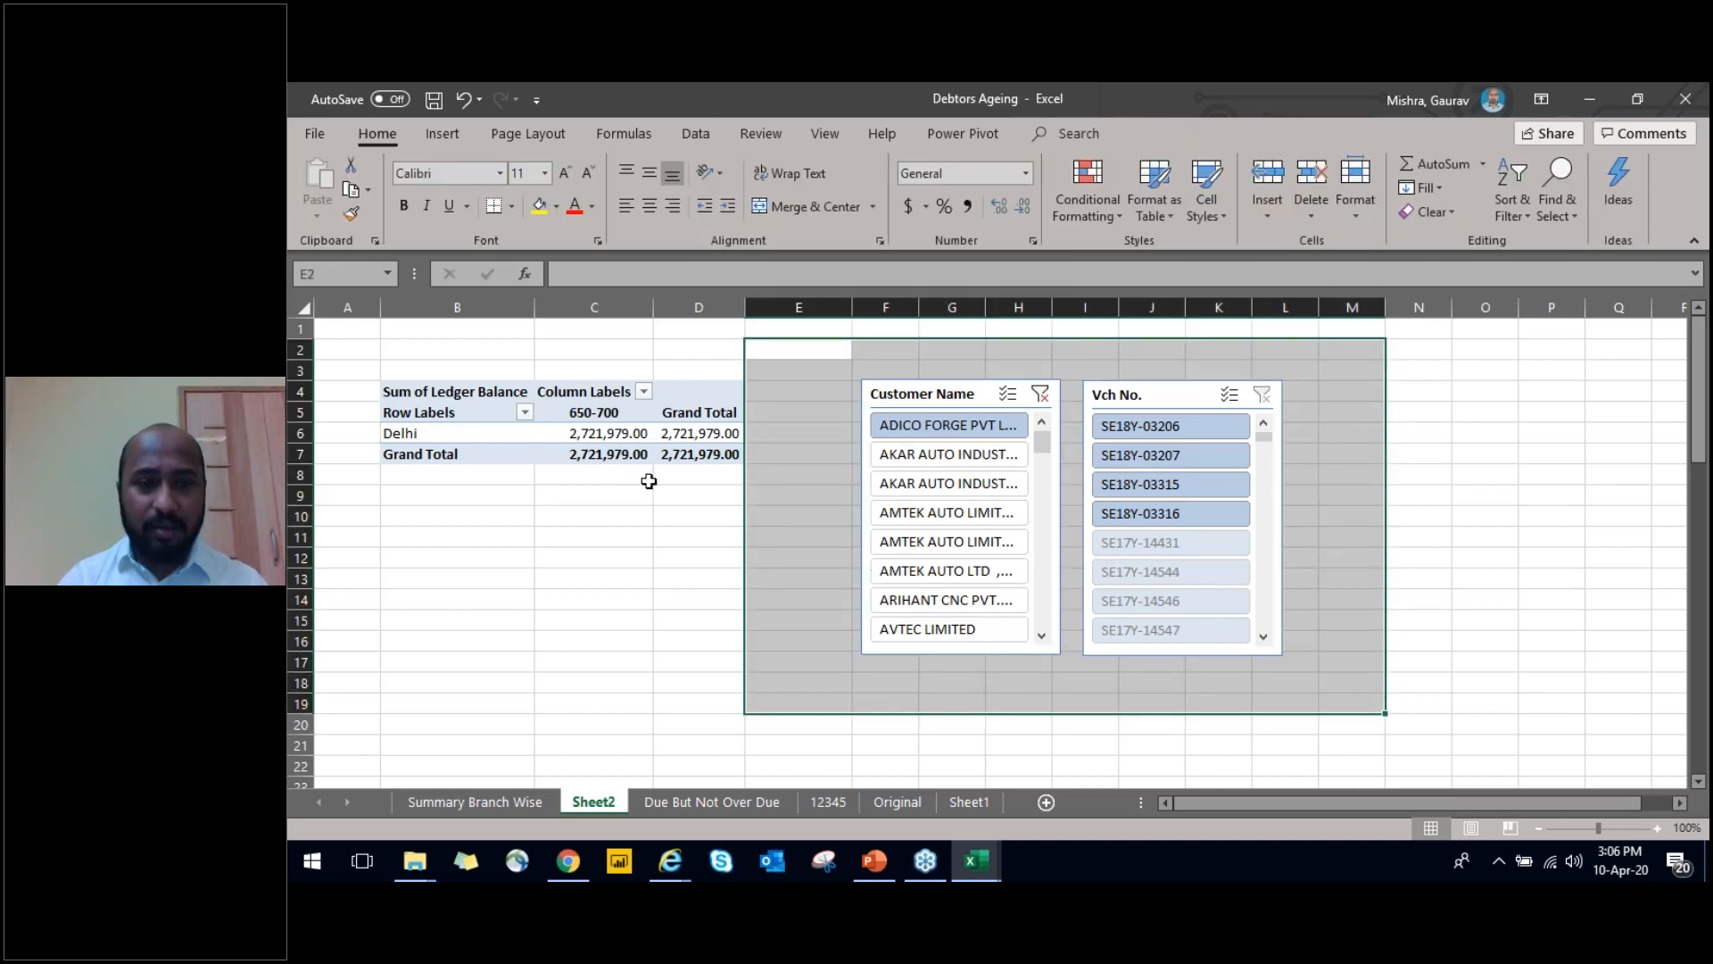
left_click_drag(372, 496, 735, 697)
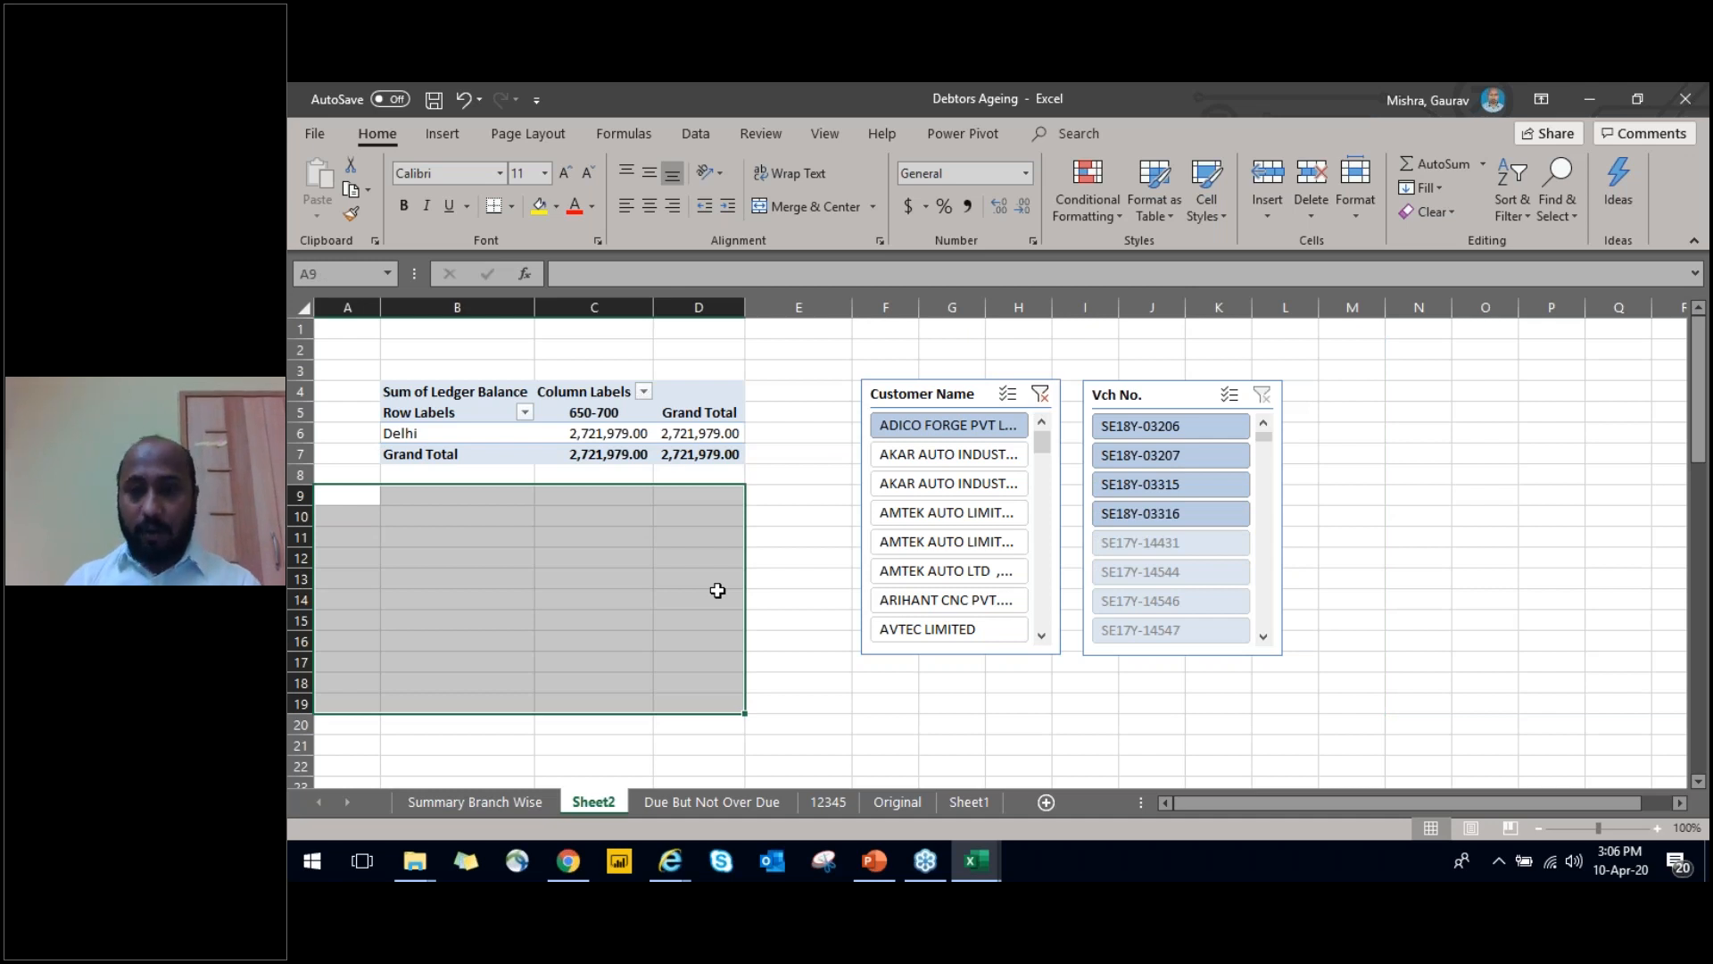
left_click(783, 476)
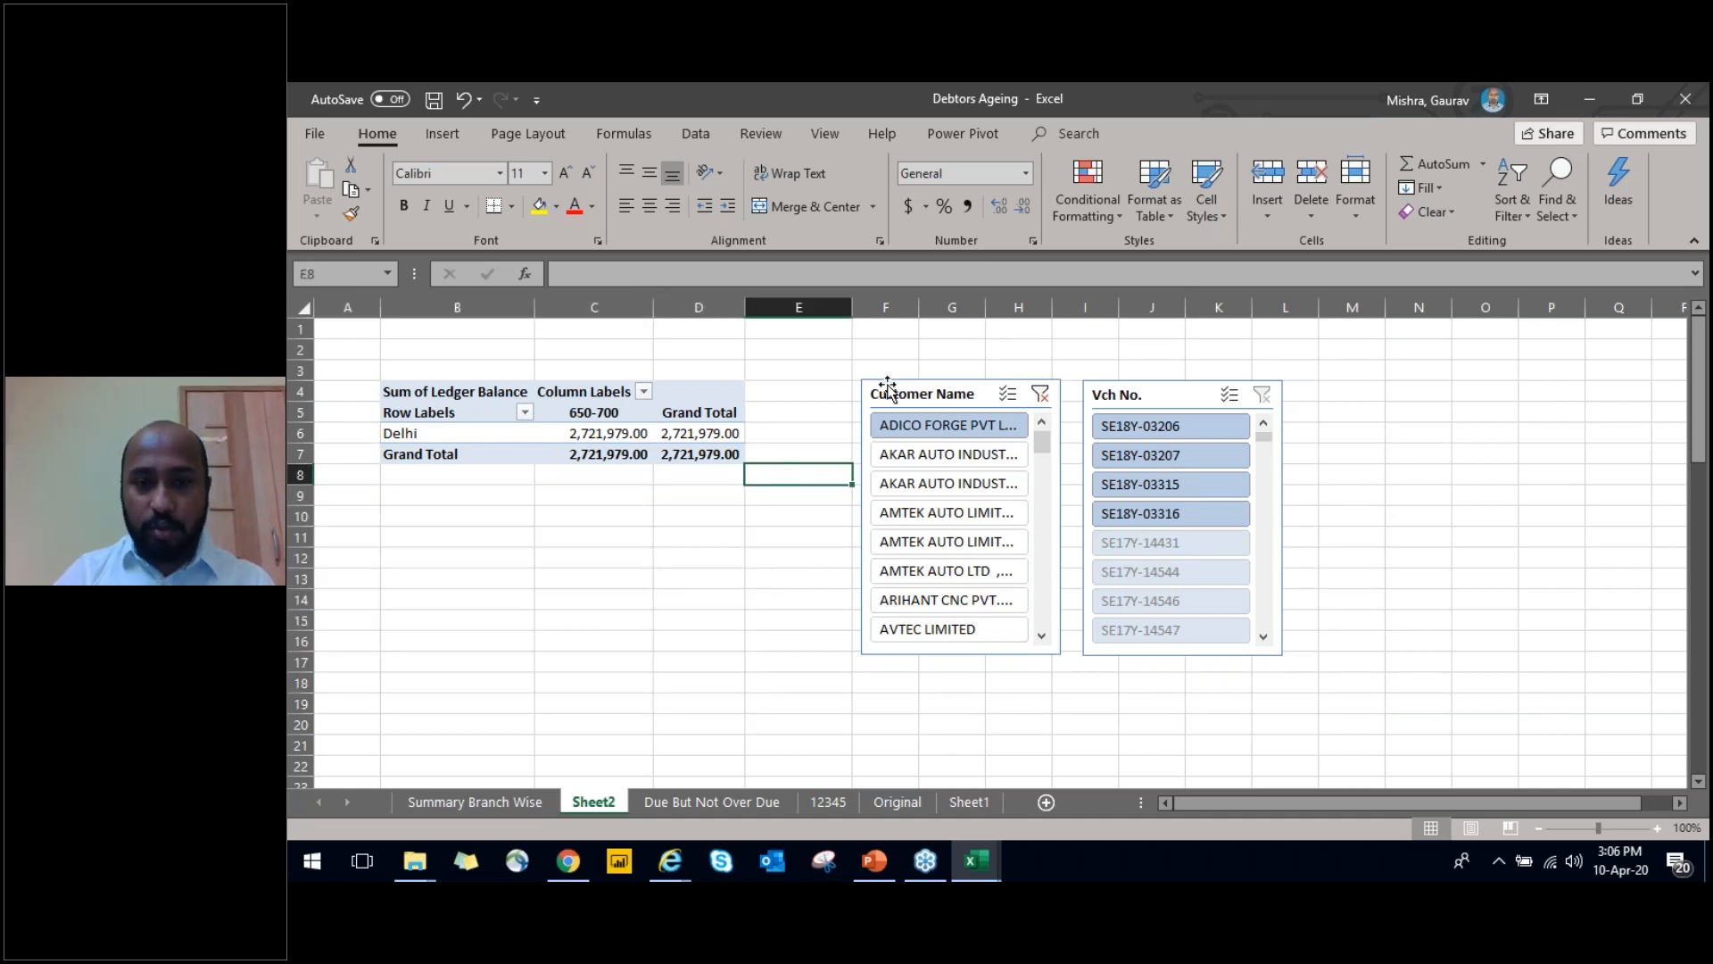
Check which PivotTables the Customer Name slicer is connected to, then close its report connections without changes
left_click(888, 388)
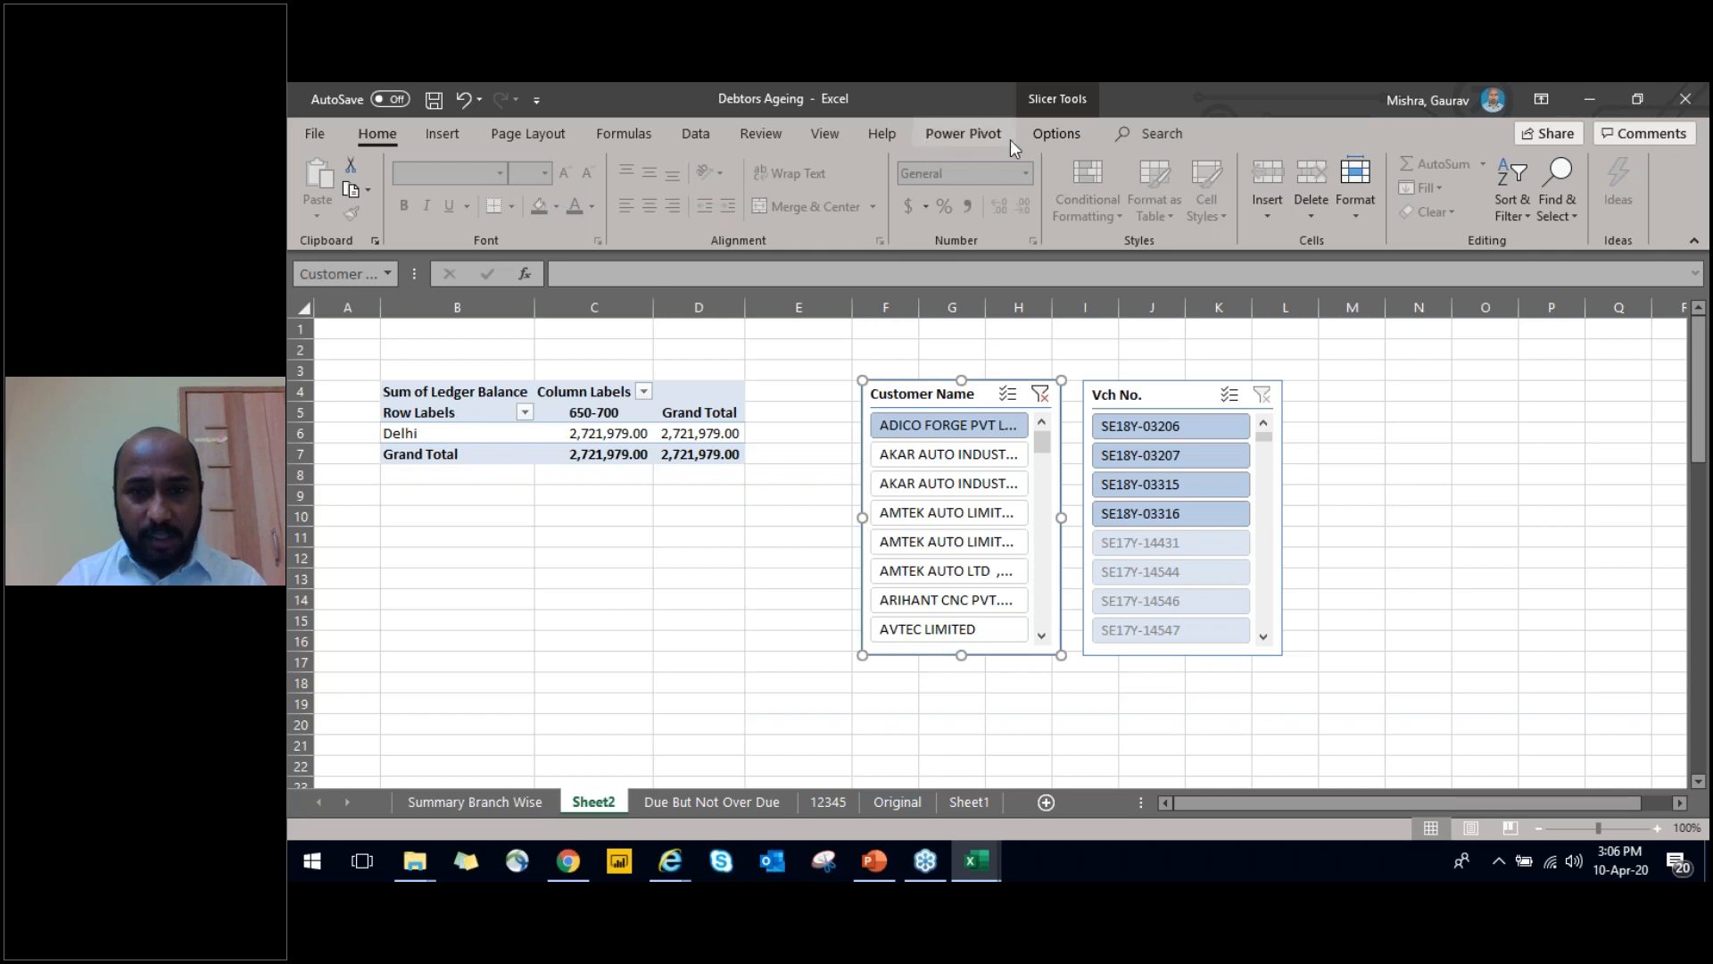
left_click(1041, 137)
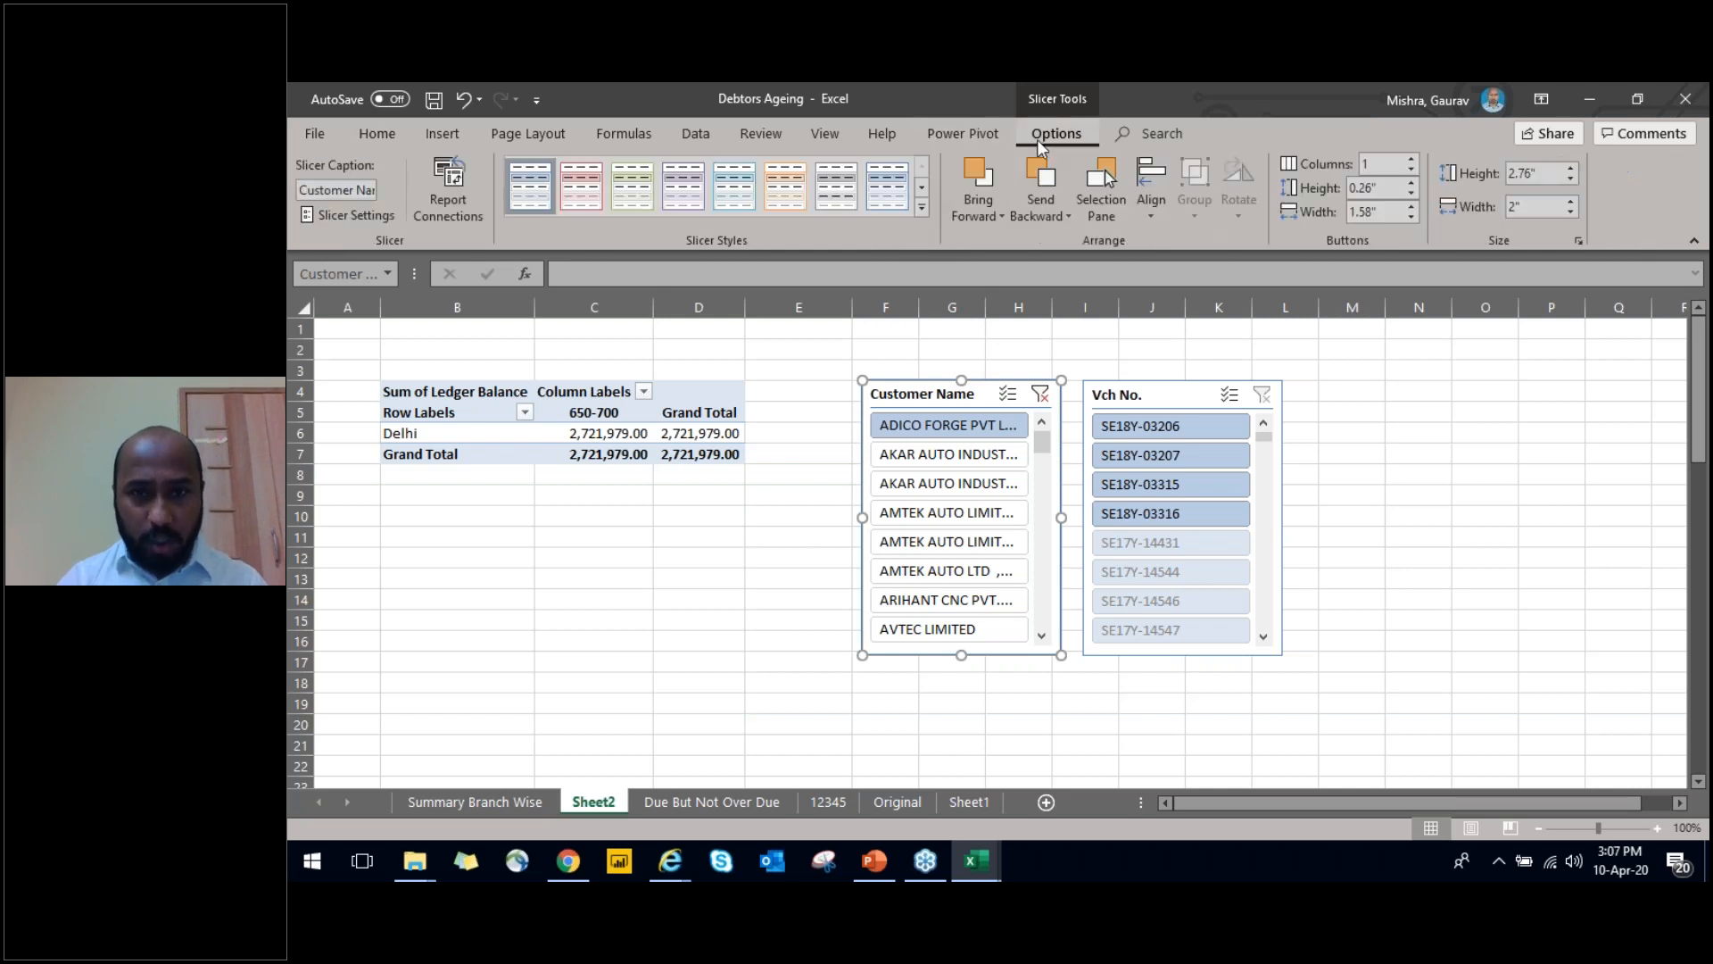
left_click(436, 223)
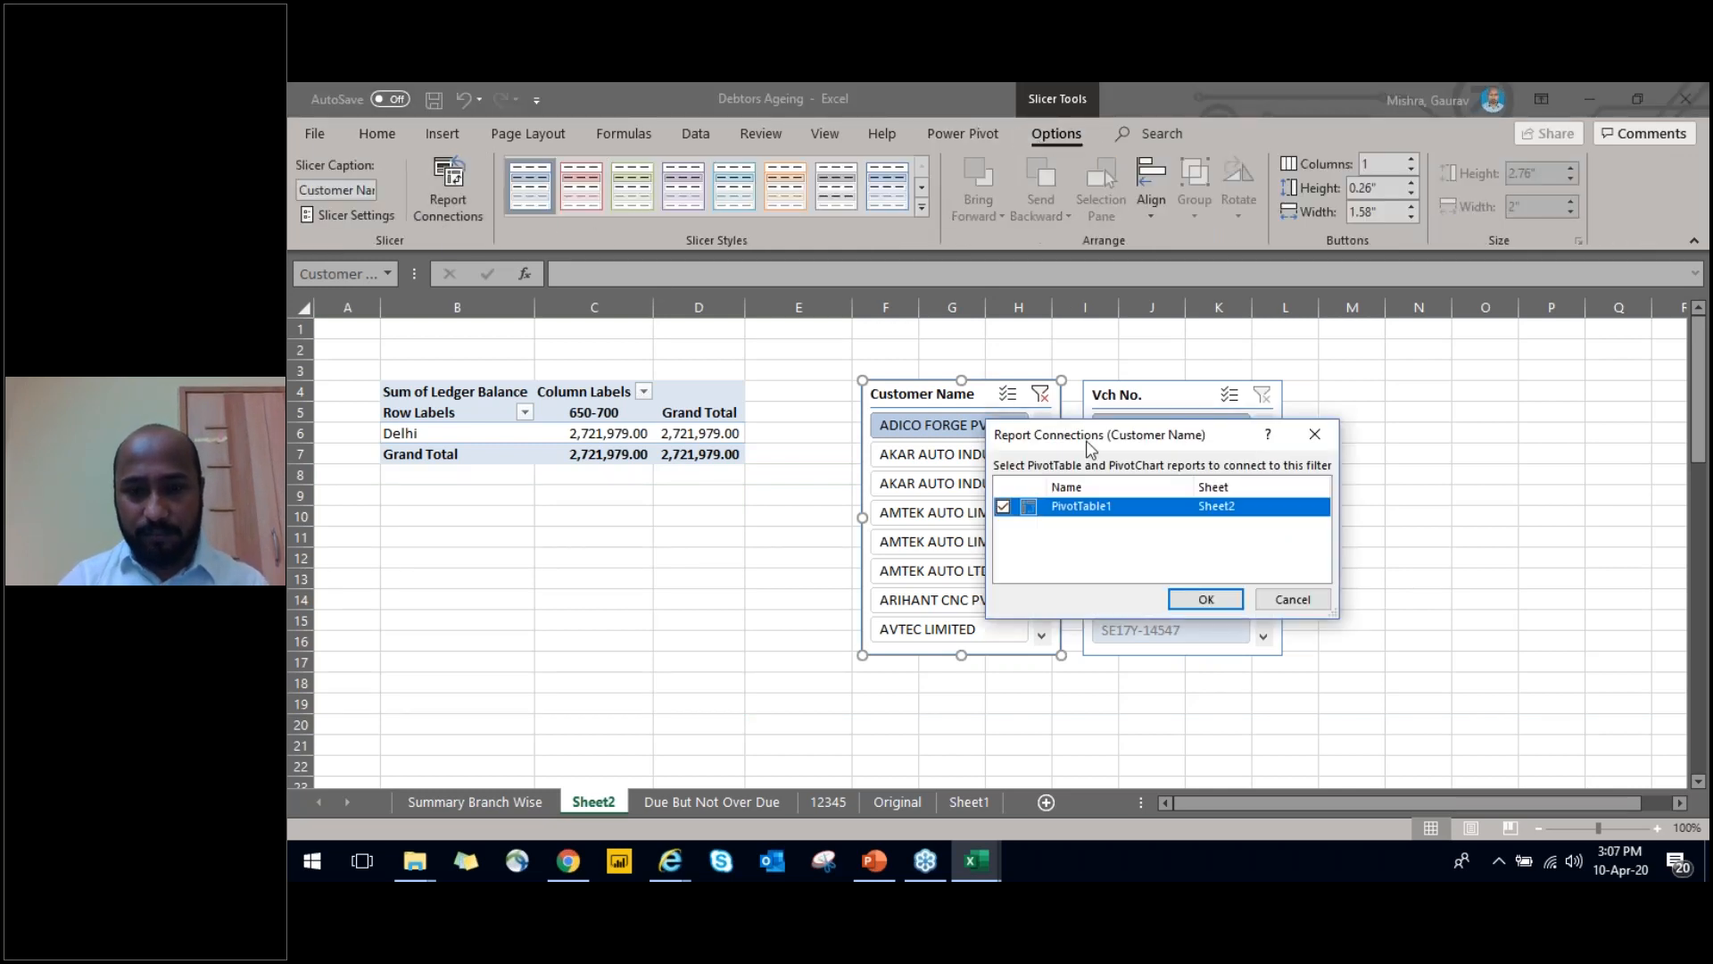
left_click(1315, 433)
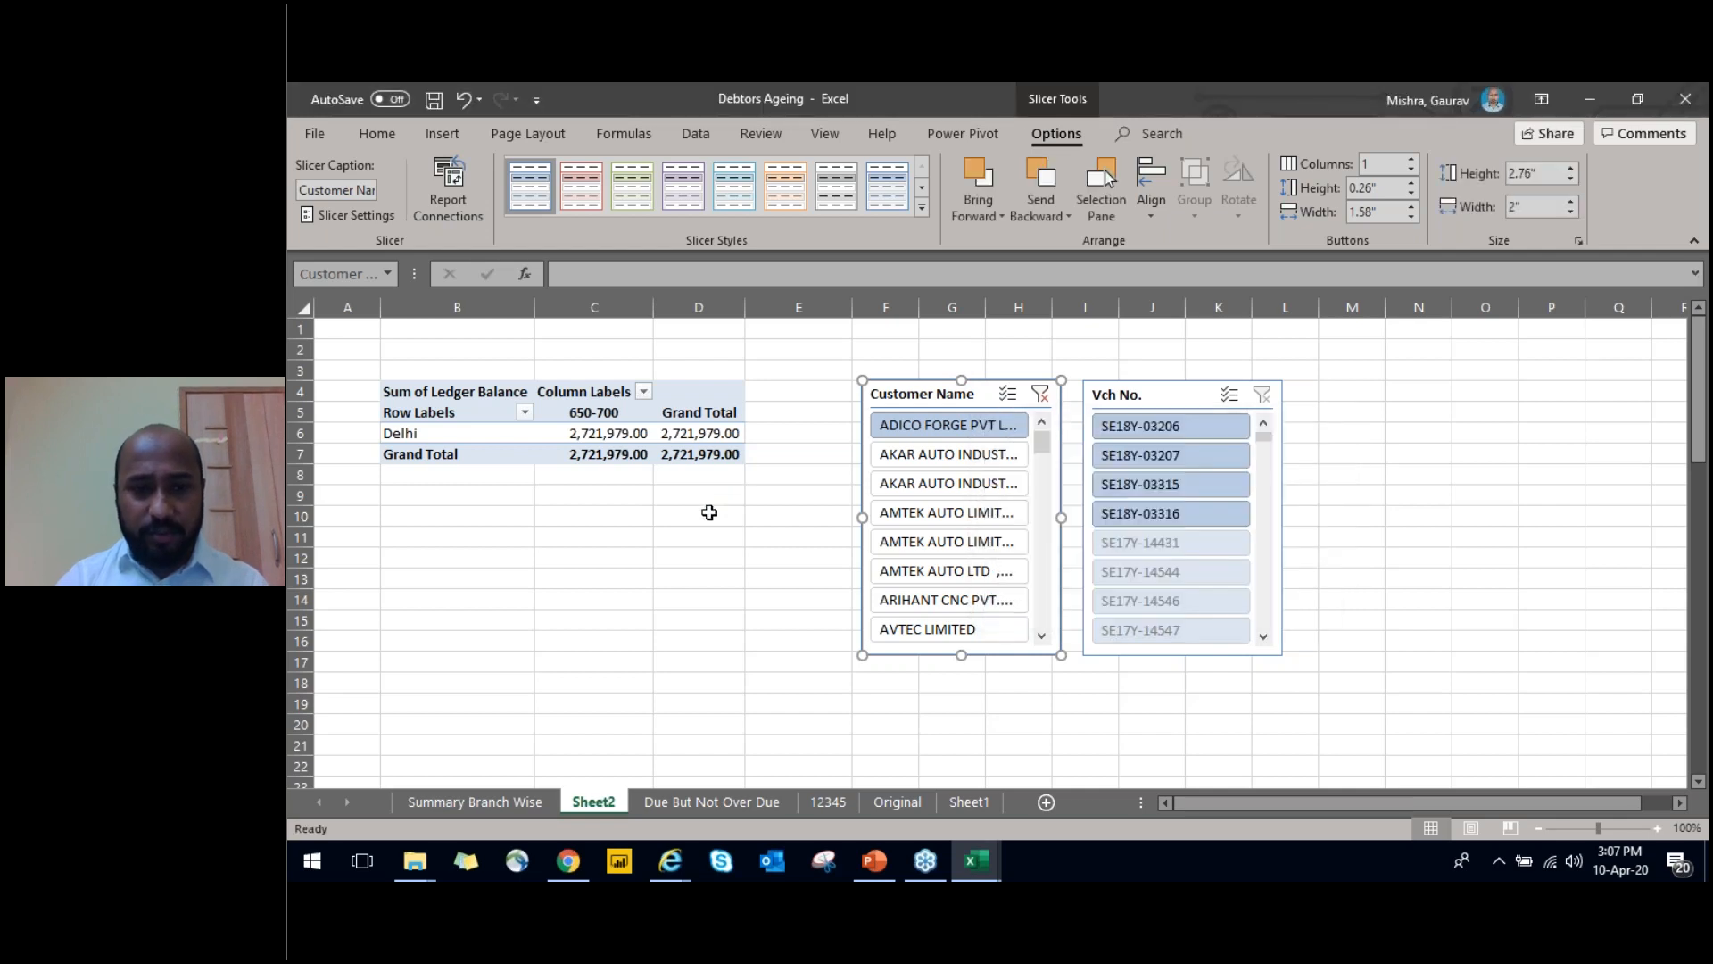
left_click(705, 516)
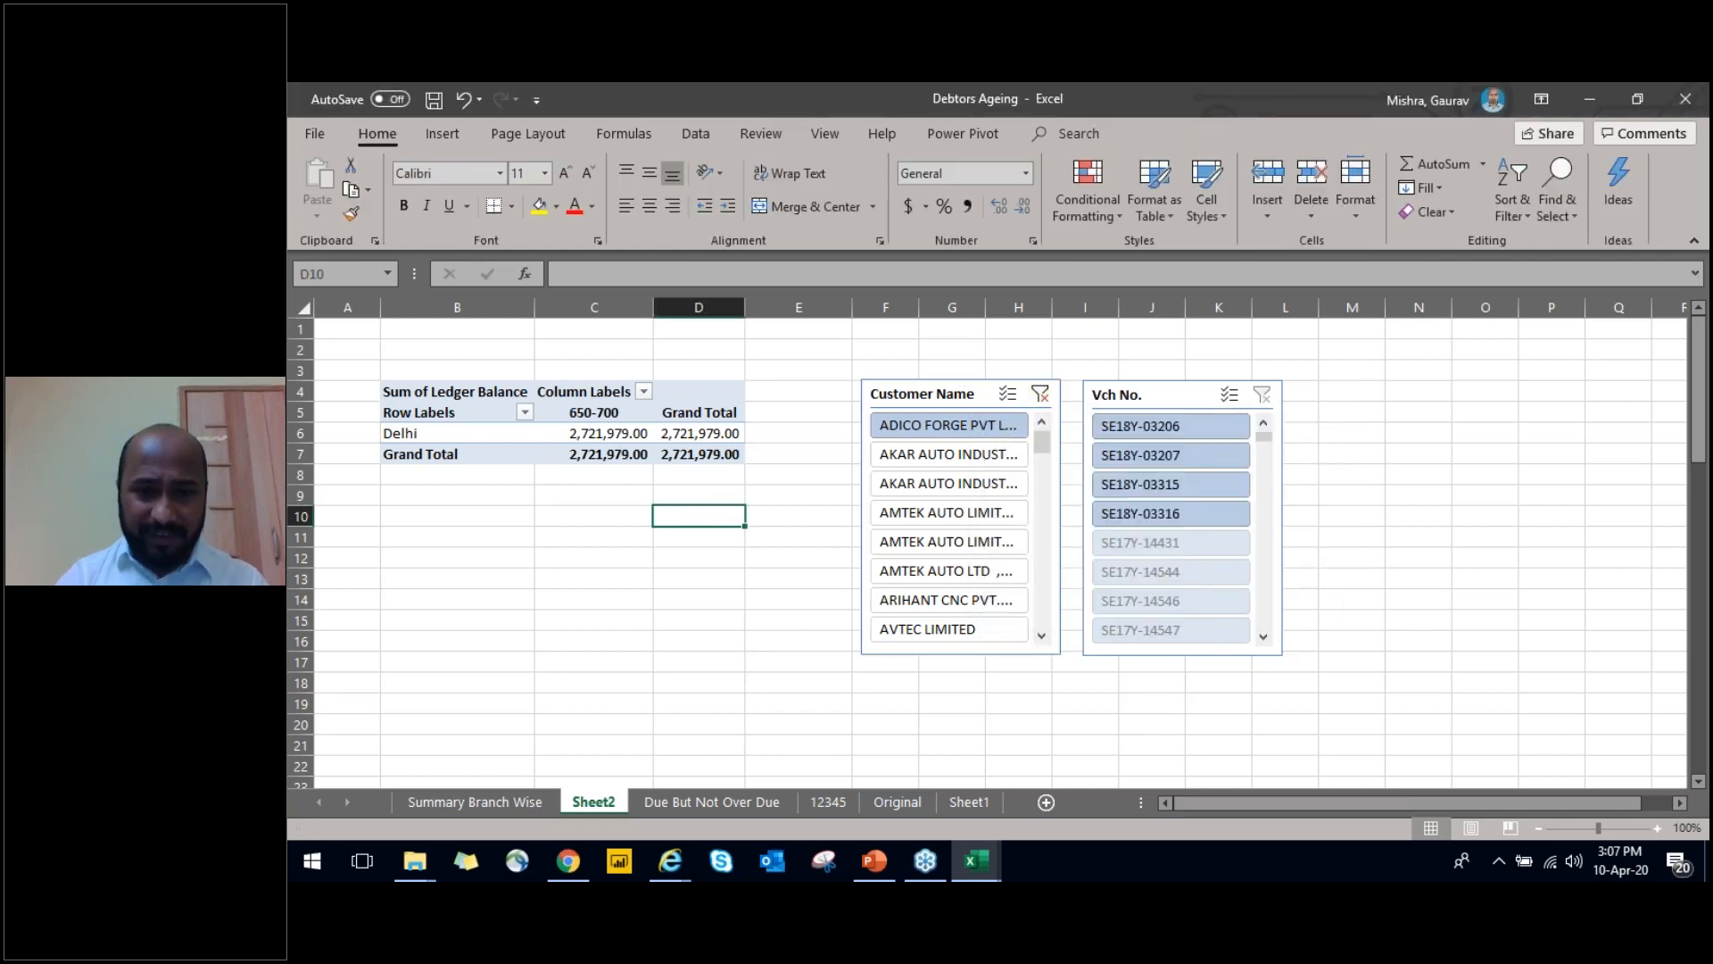
Clear the Customer Name slicer's filter and copy the whole PivotTable to cell B18, below the original
left_click(1040, 394)
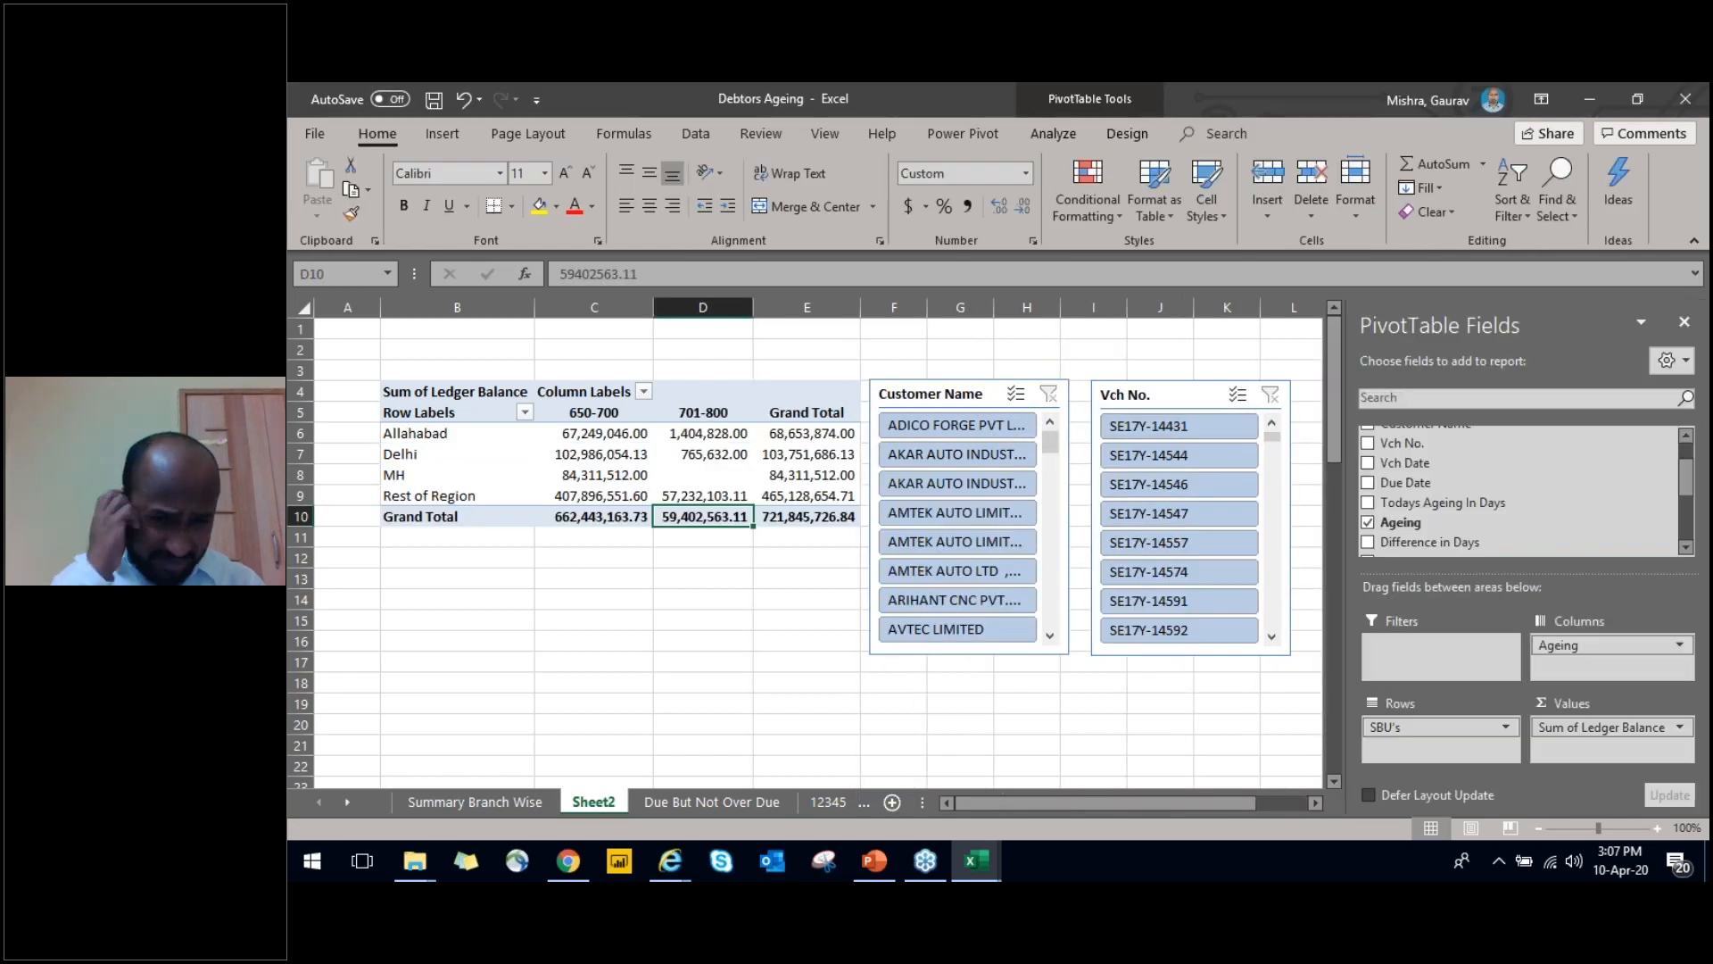
left_click(427, 411)
key("ctrl+shift+Right")
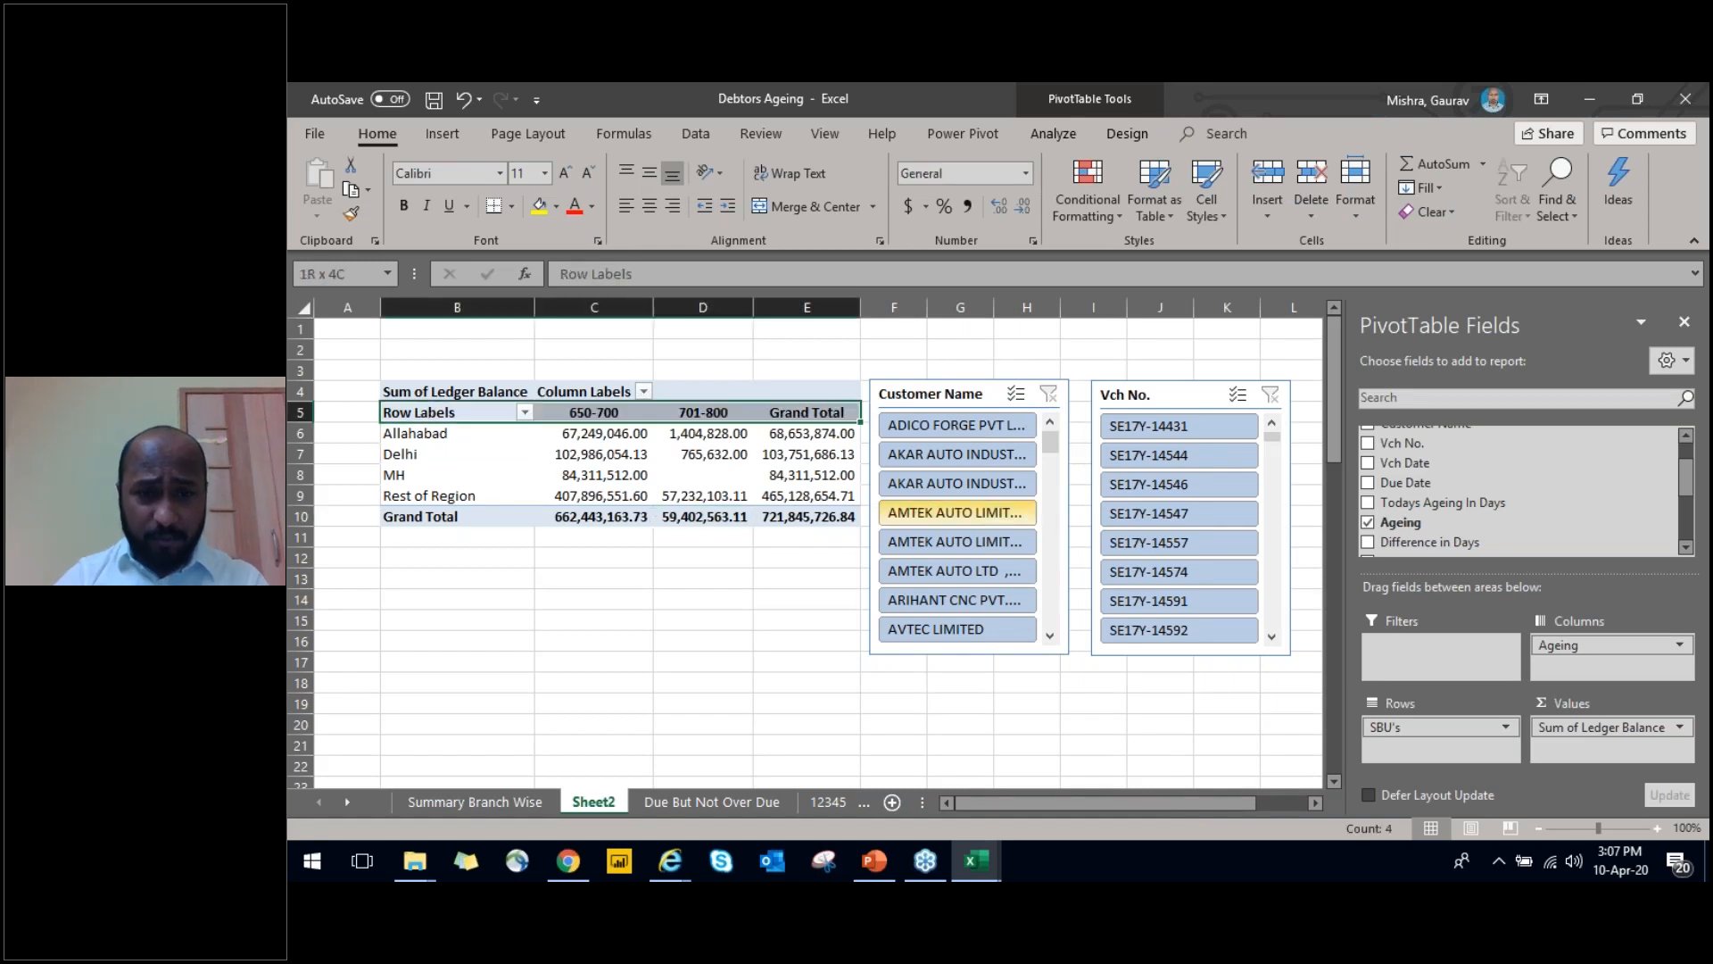
key("shift+Down")
key("shift+Down")
key("shift+Down")
key("shift+Down")
key("shift+Down")
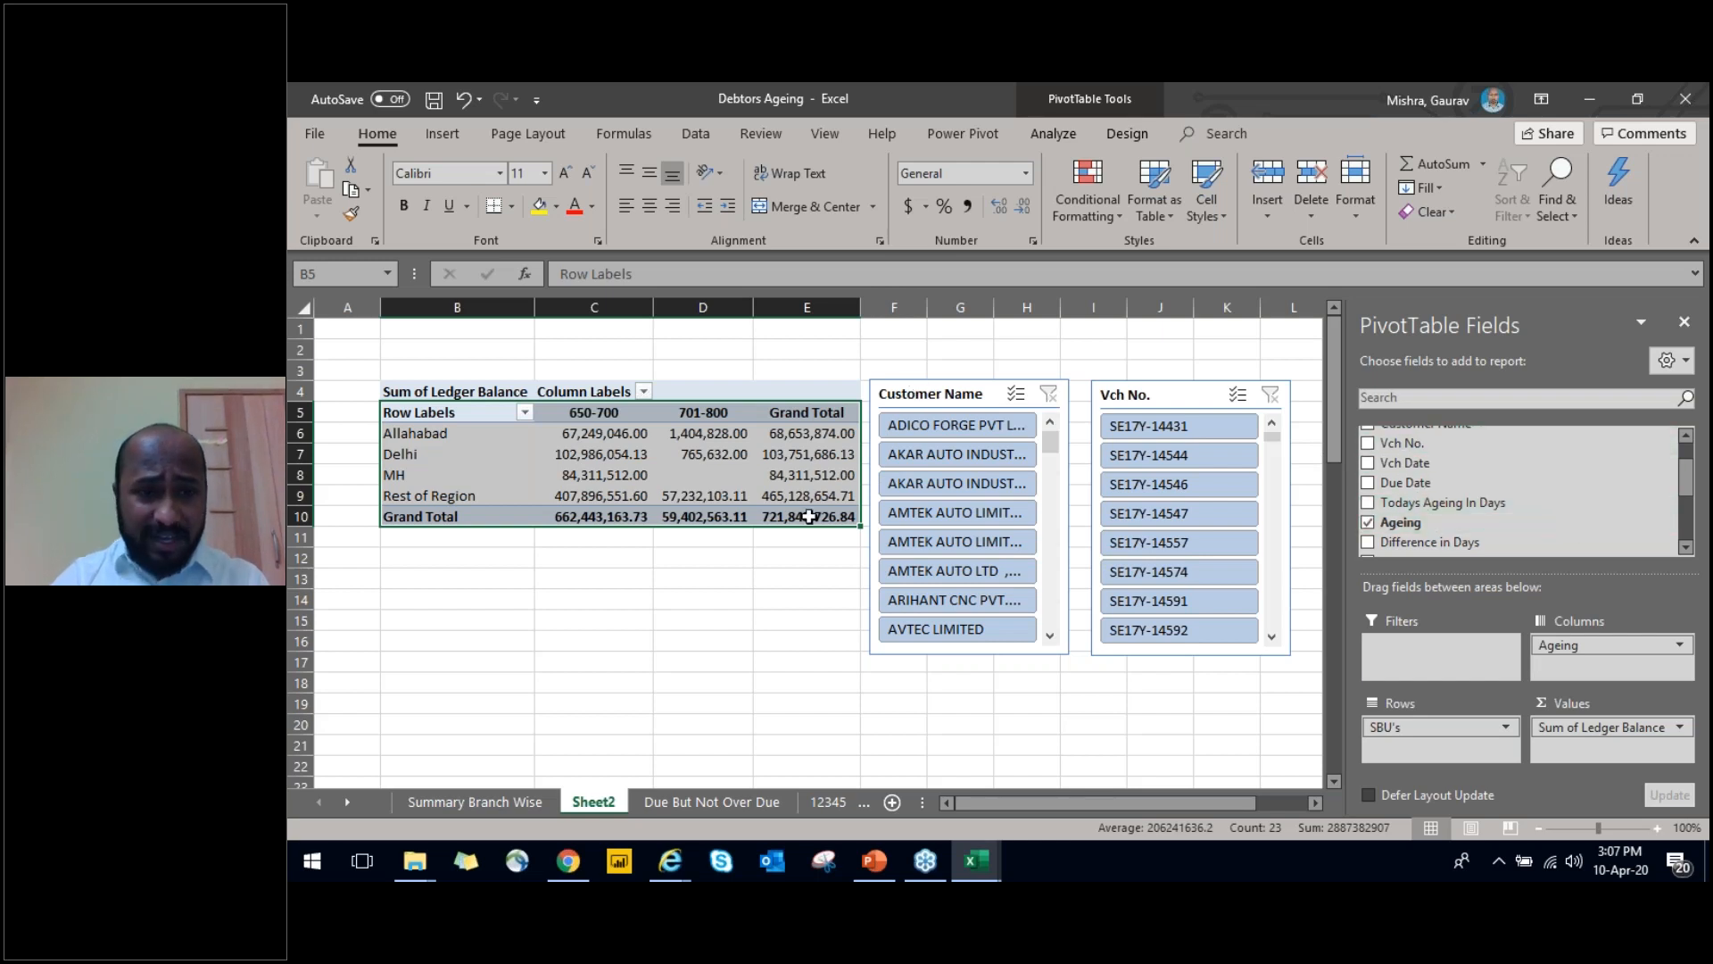
key("Up")
key("ctrl+shift+Right")
key("shift+Down")
key("shift+Down")
key("shift+Down")
key("shift+Down")
key("shift+Down")
key("shift+Down")
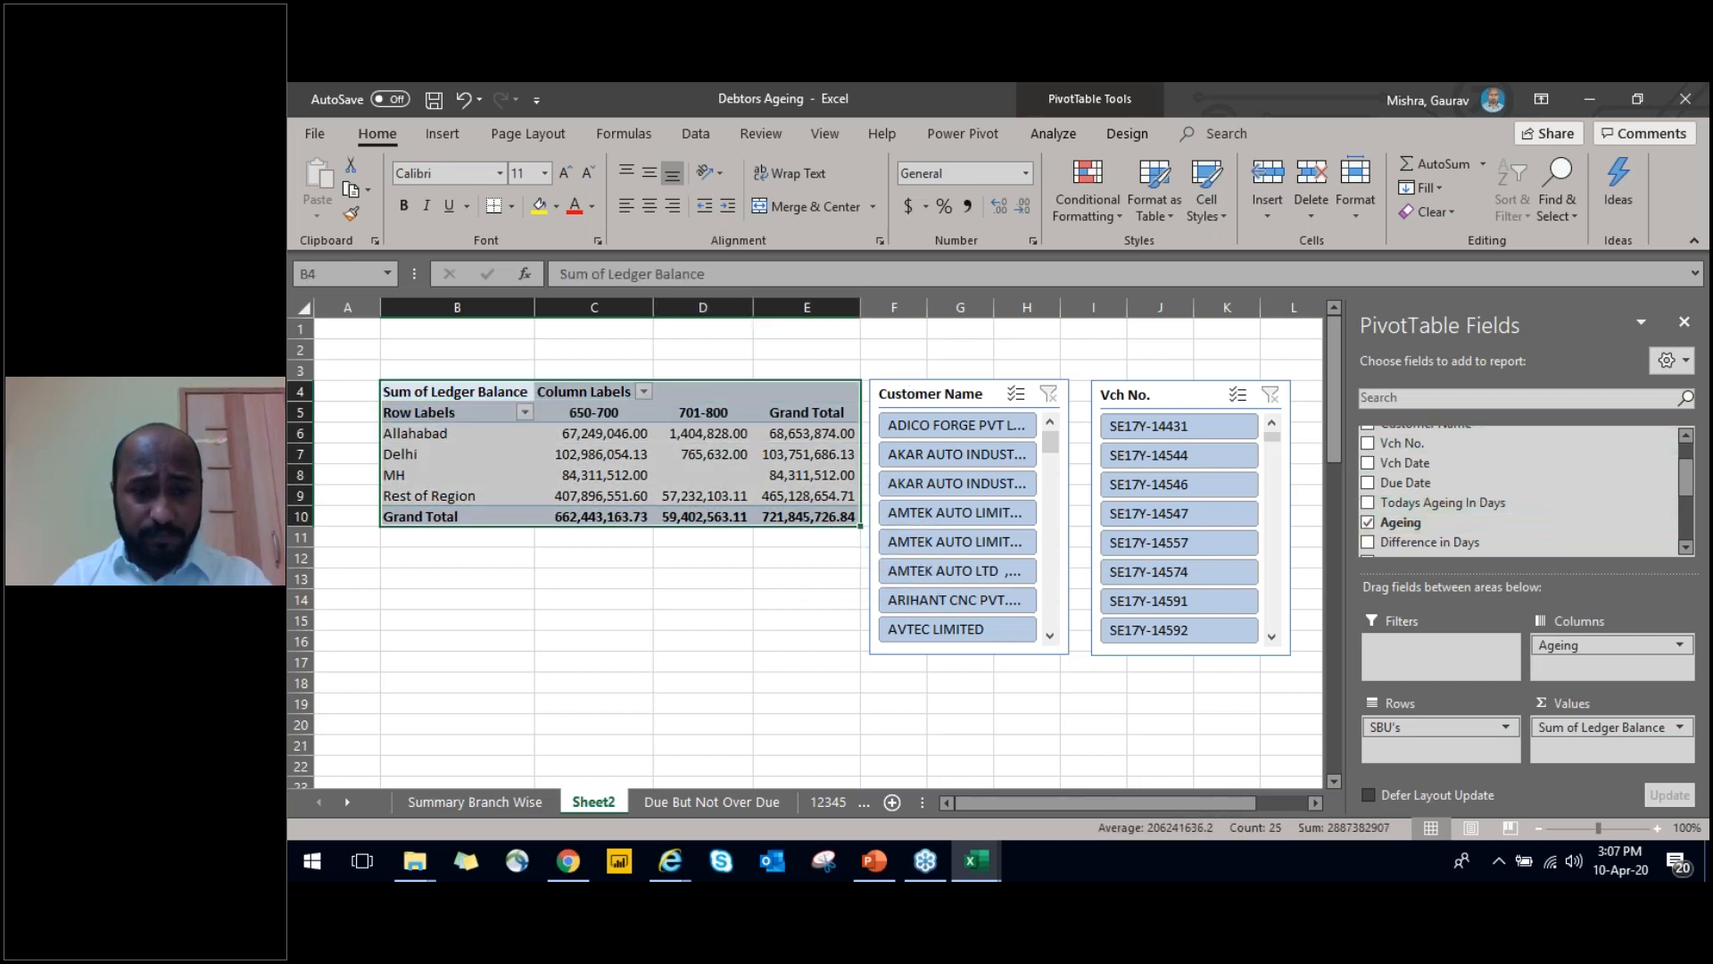
key("ctrl+c")
key("Down")
key("Down")
key("Down")
key("Down")
key("Down")
key("Down")
key("Down")
key("Down")
key("Down")
key("Down")
key("Down")
key("Down")
key("Down")
key("Down")
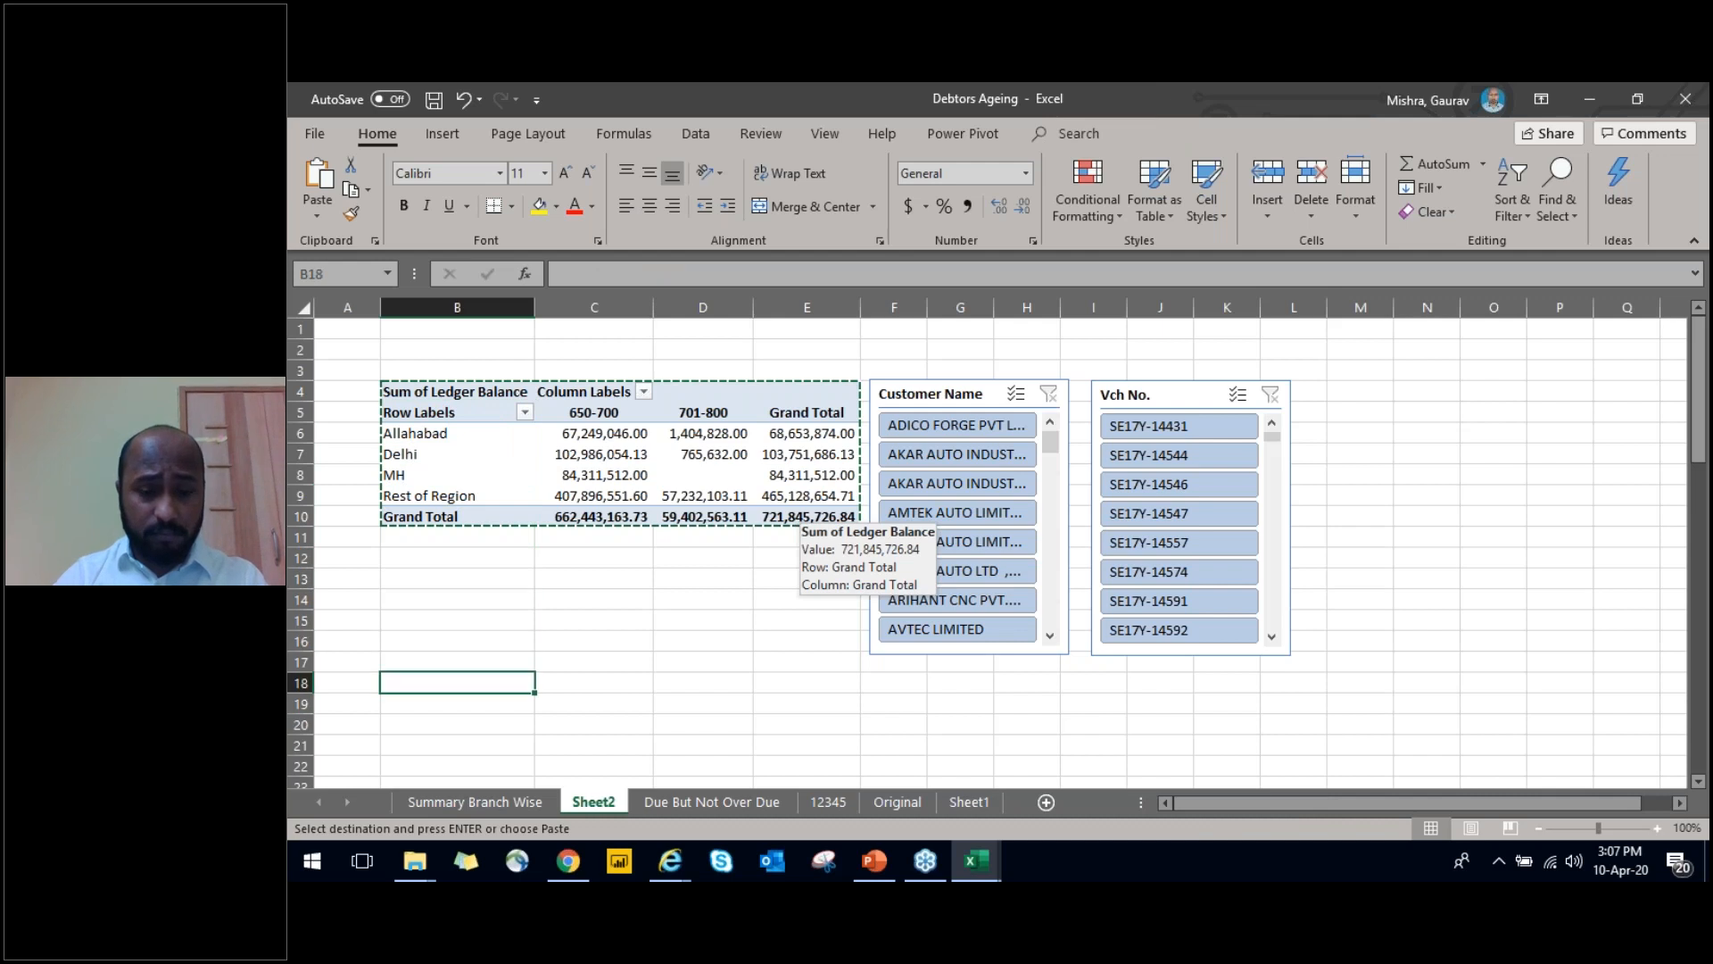
key("ctrl+v")
key("Down")
key("Down")
key("Down")
key("Down")
key("Down")
key("Down")
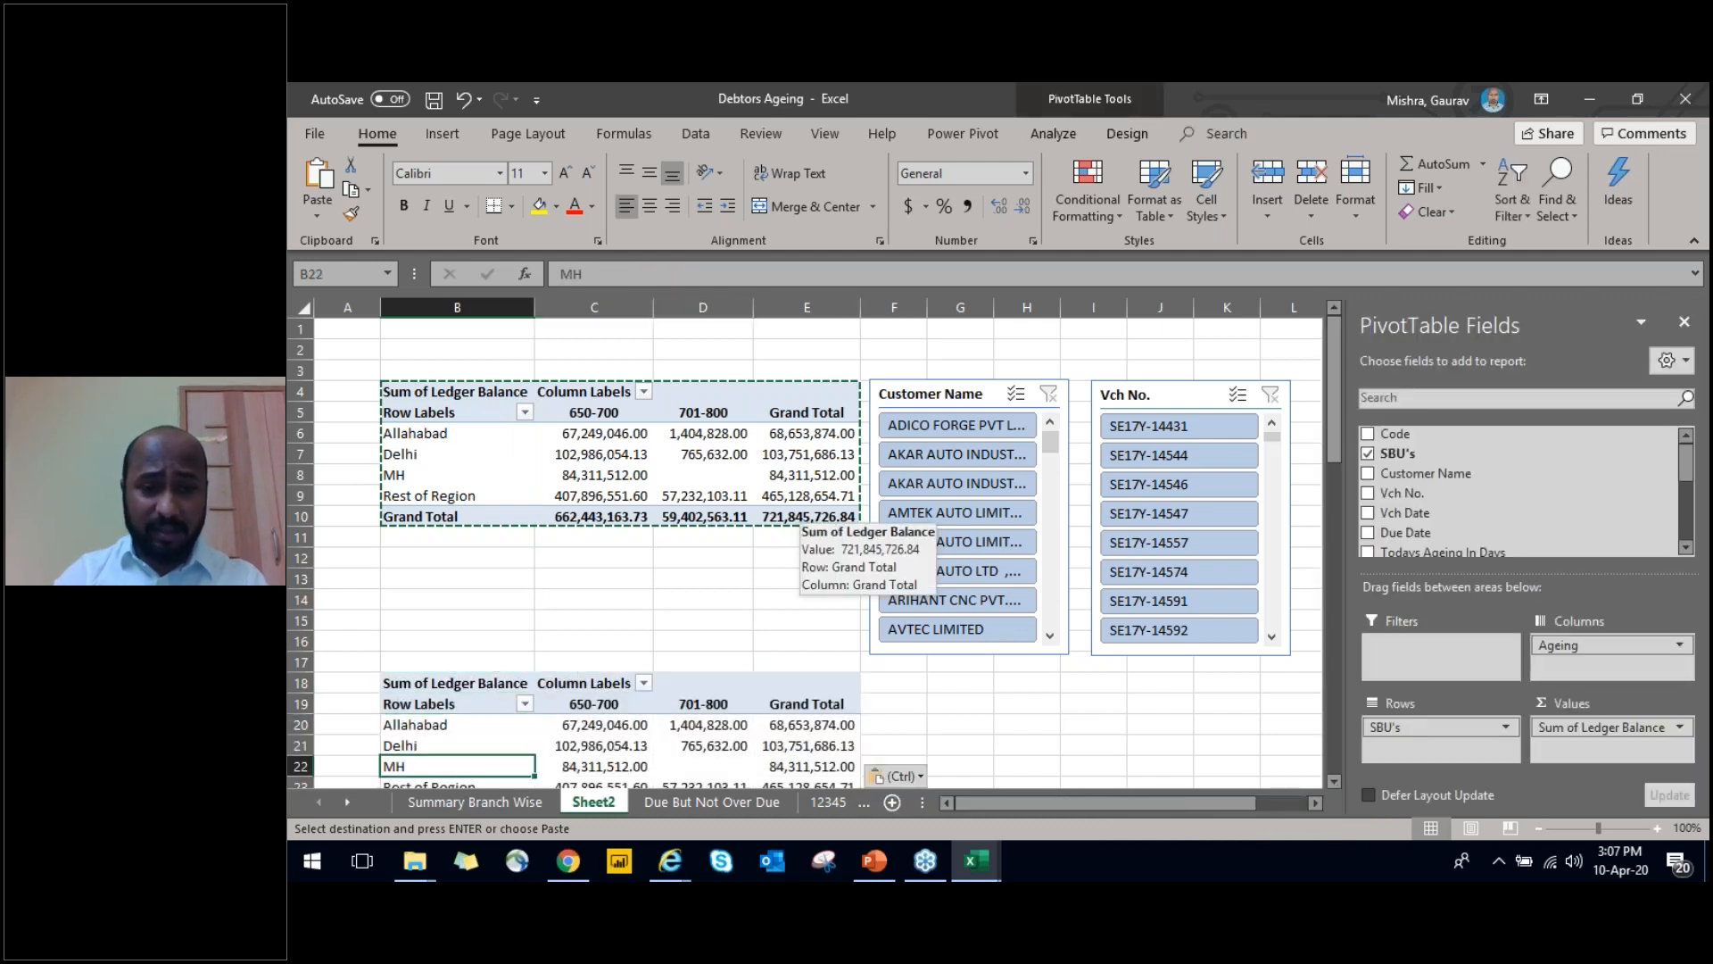
Replace SBU's with Branch as the row field of the copied PivotTable and end the copy mode
key("Up")
key("Up")
key("Up")
key("Up")
key("Up")
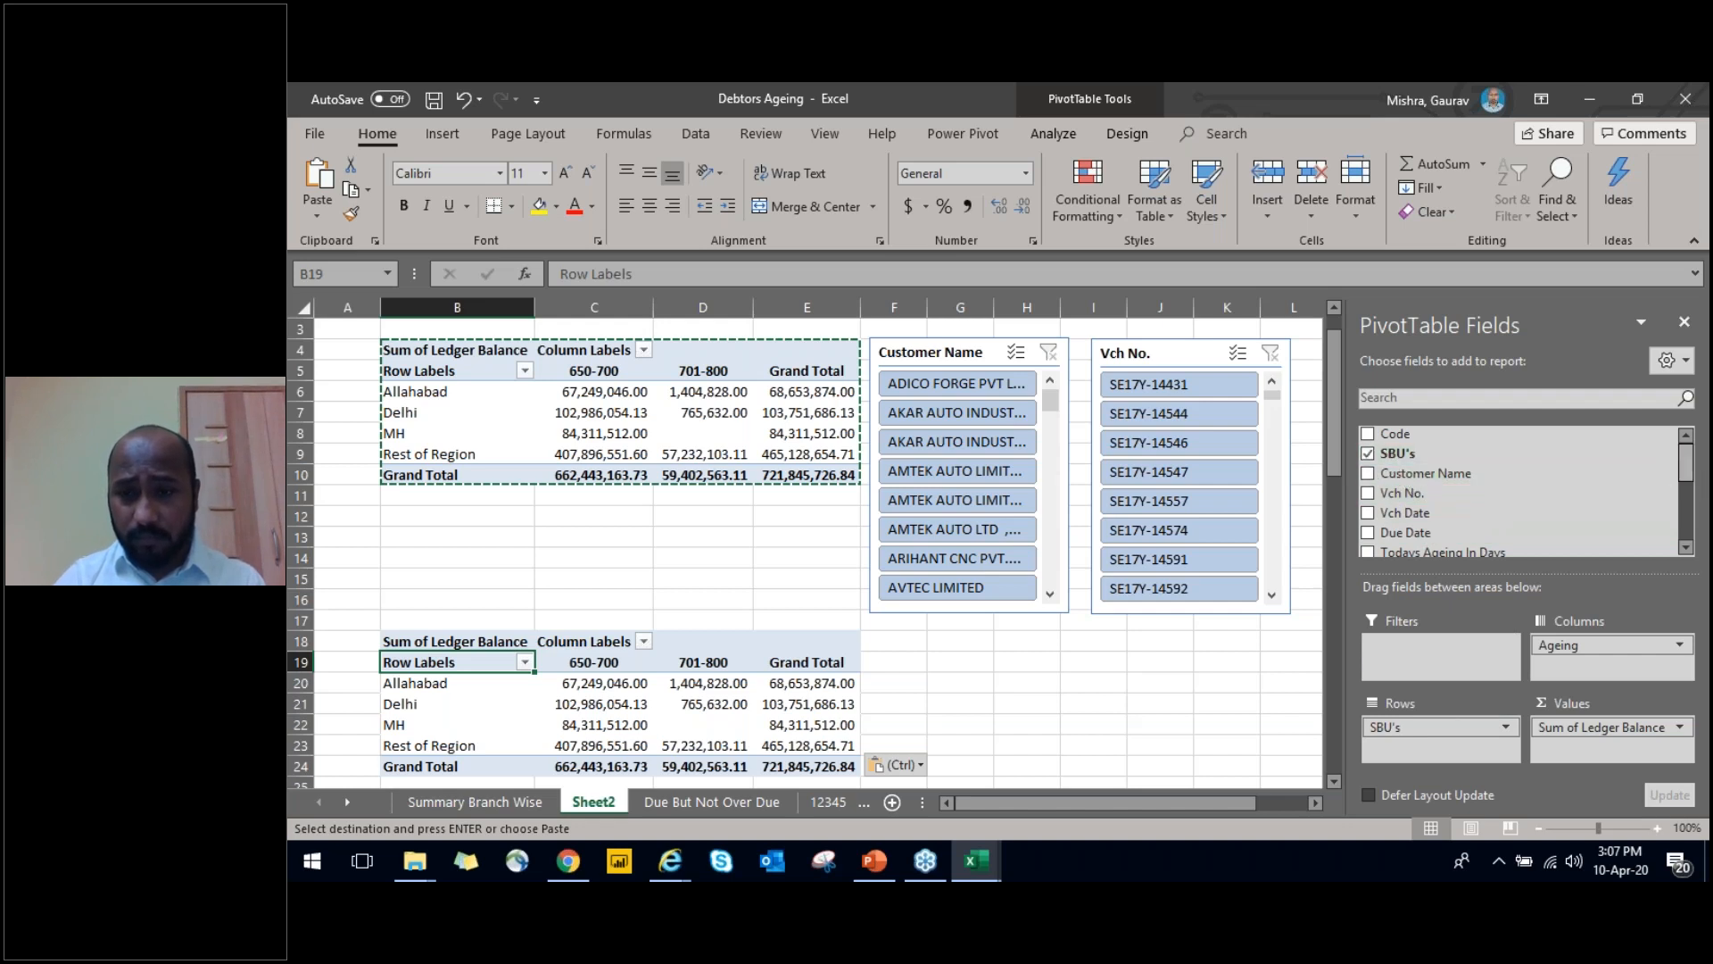
scroll(1374, 487, "down", 3)
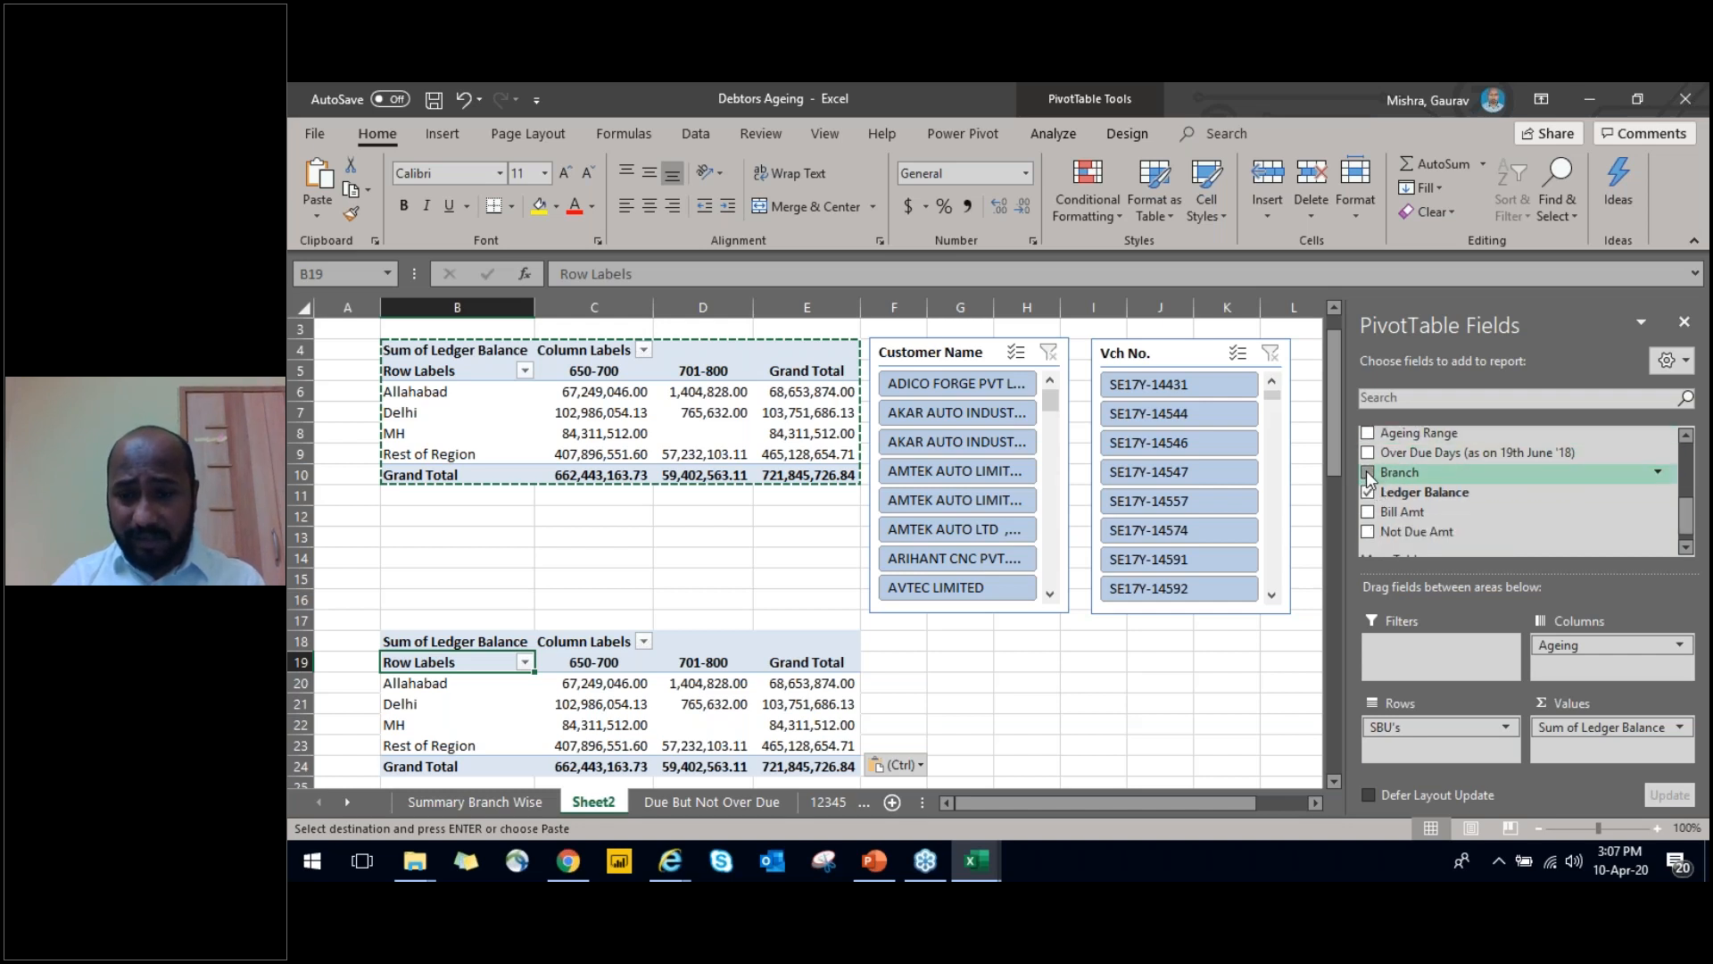
left_click(1368, 473)
scroll(1367, 466, "up", 3)
left_click(1370, 456)
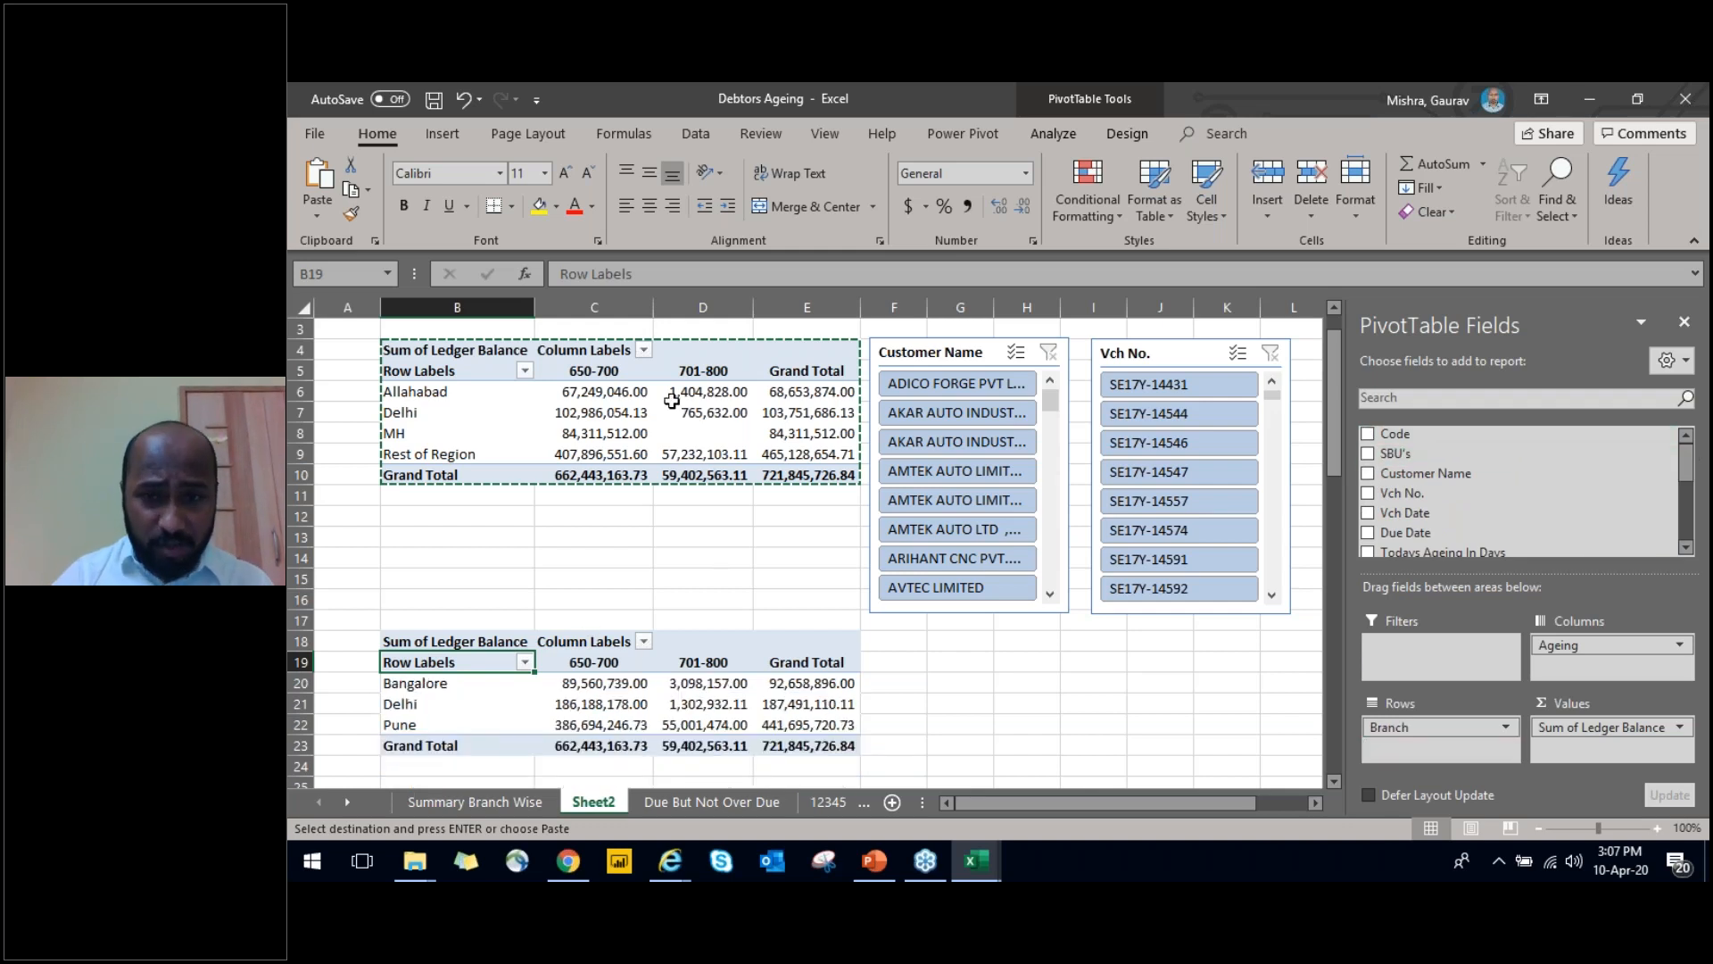
key("Down")
key("shift+Down")
key("shift+Down")
key("shift+Right")
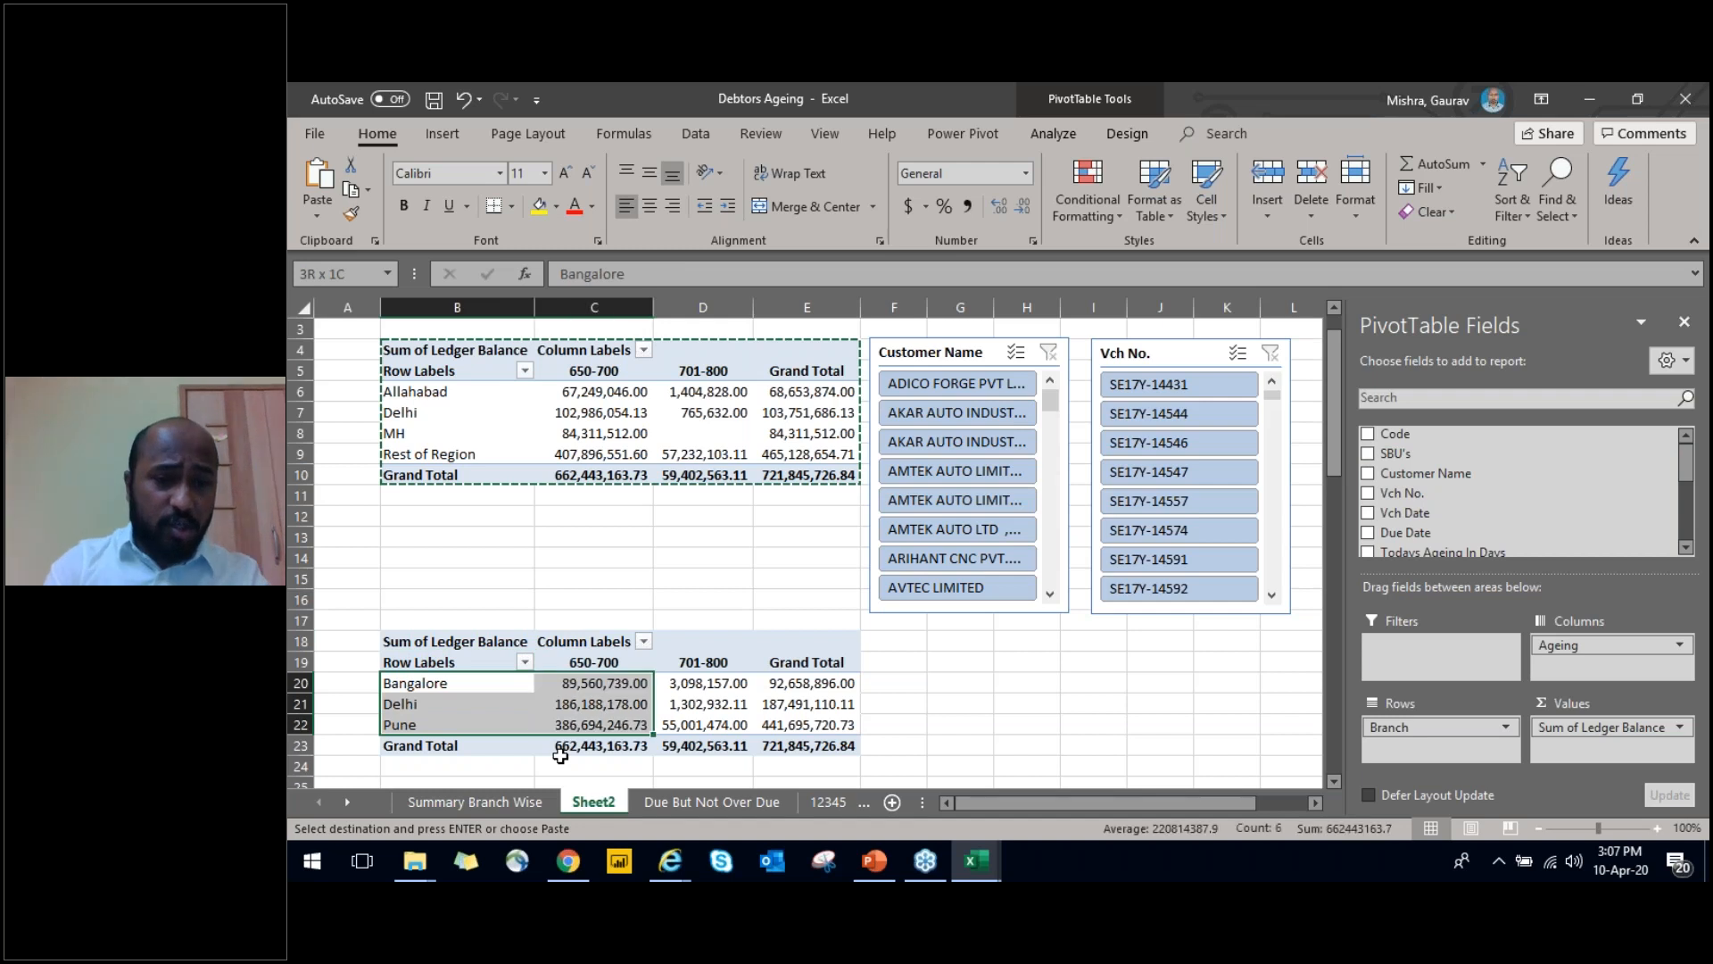
key("Up")
key("Up")
key("Escape")
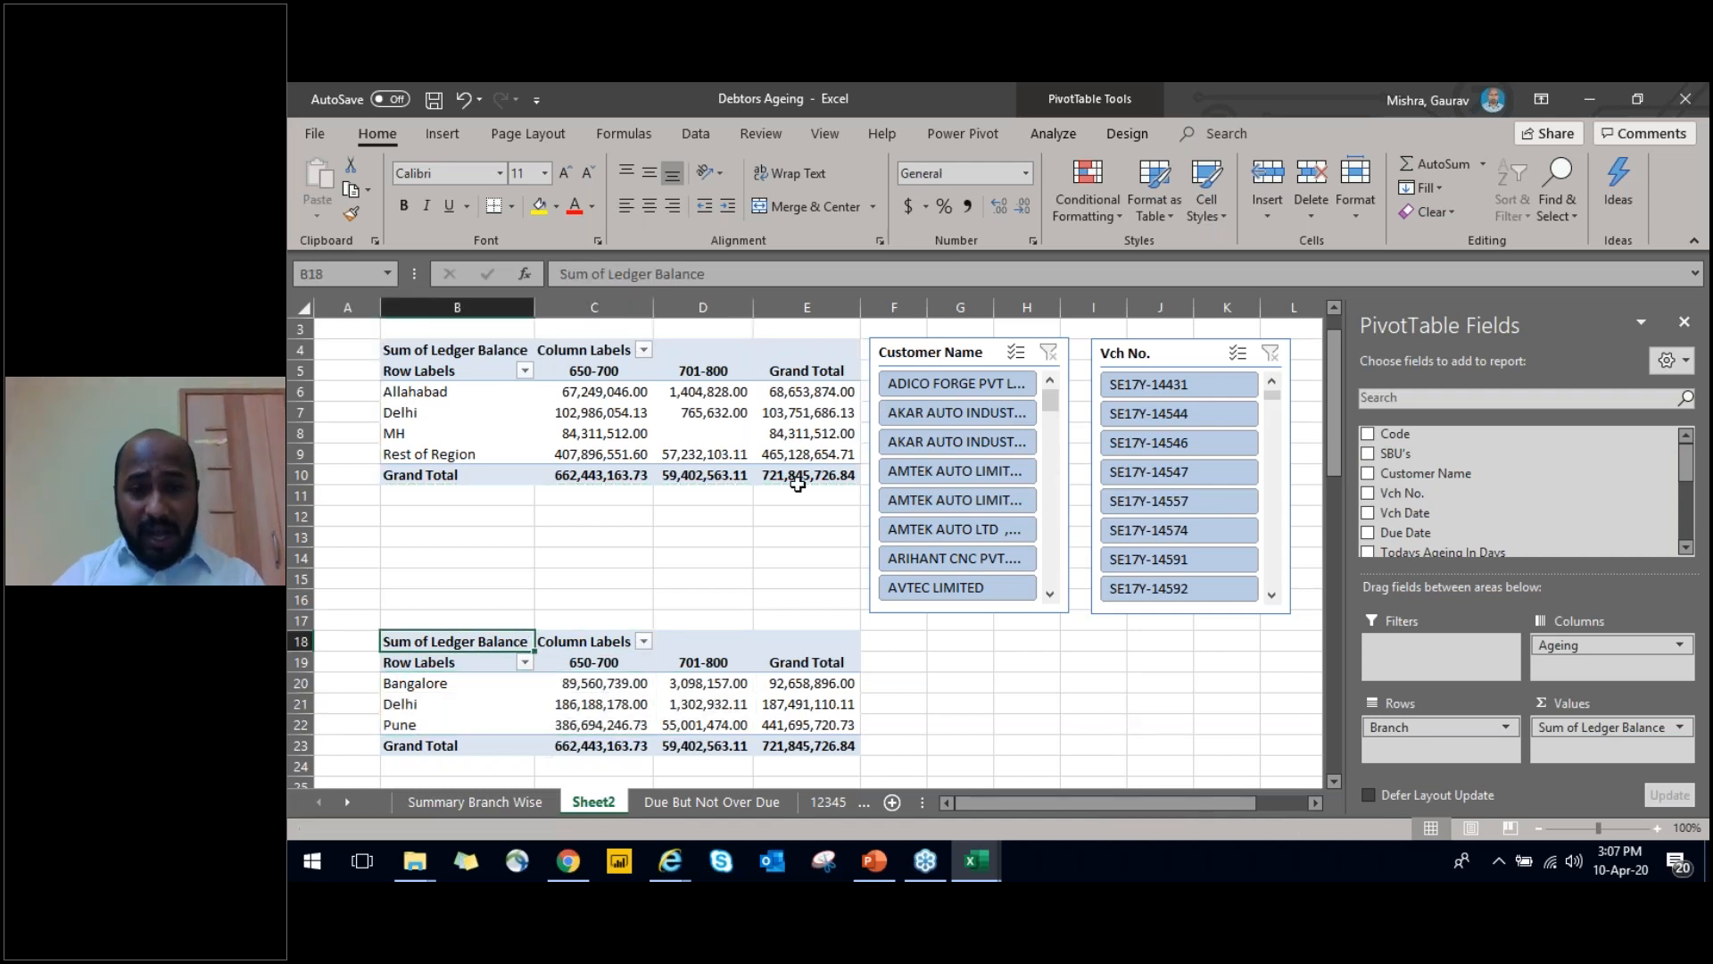
Try filtering both PivotTables to ADICO FORGE PVT LTD with the Customer Name slicer and clear that filter
left_click(948, 348)
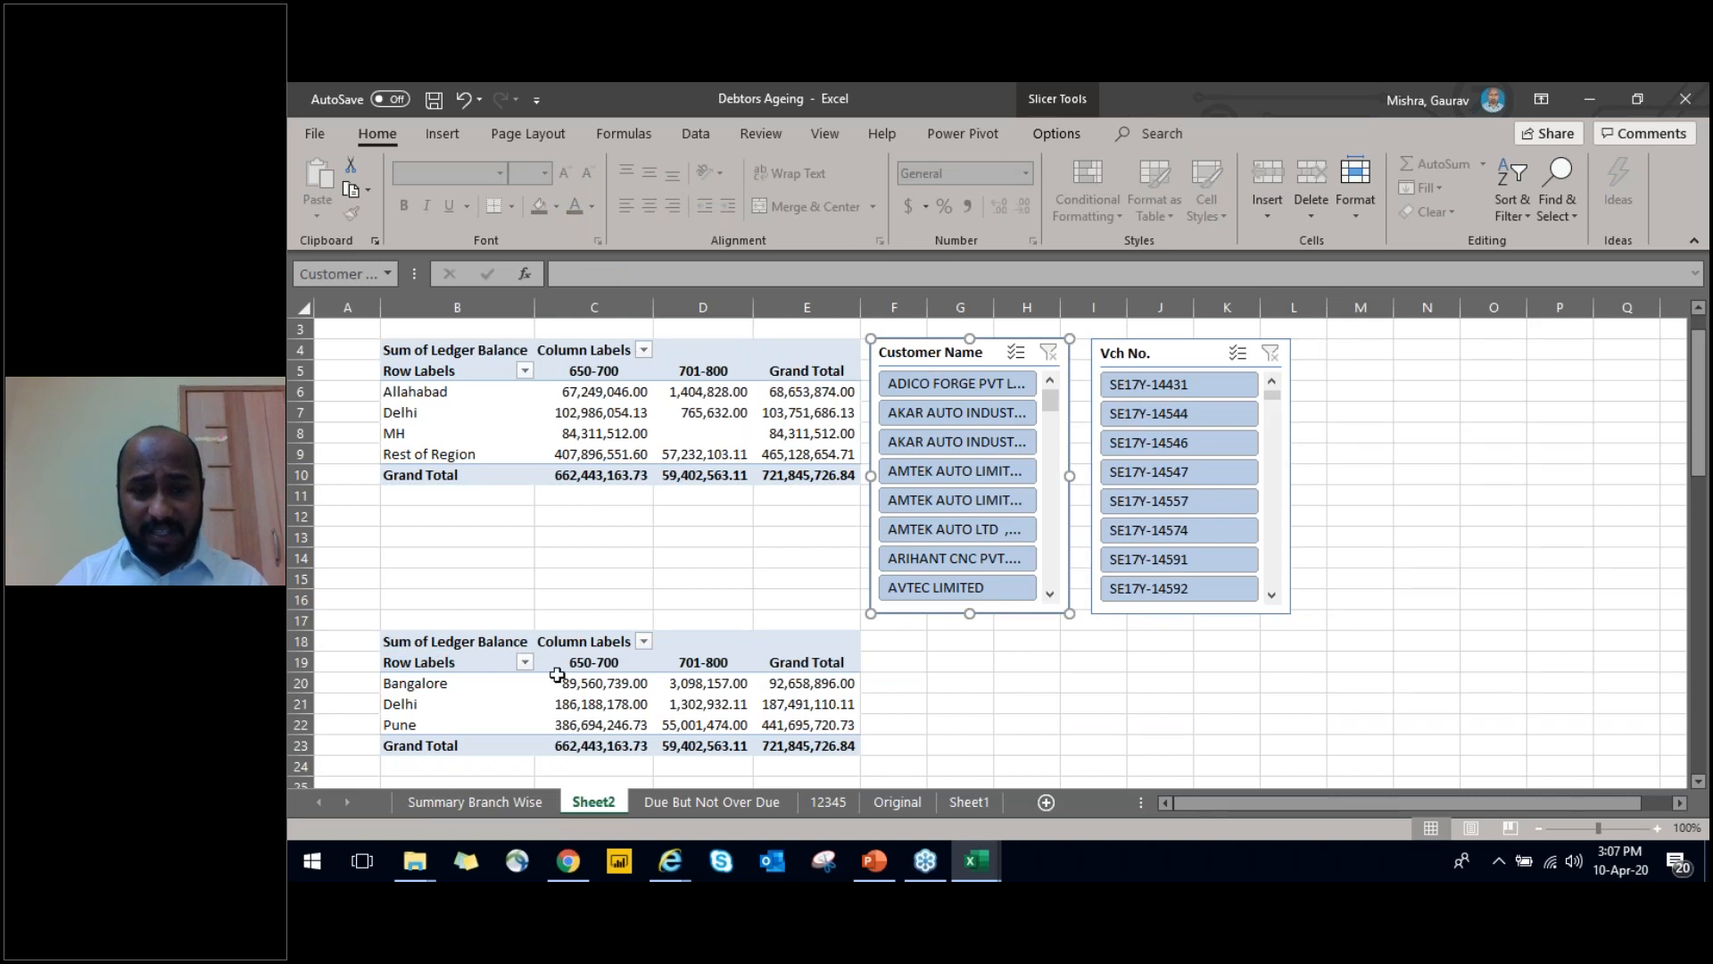
left_click(952, 384)
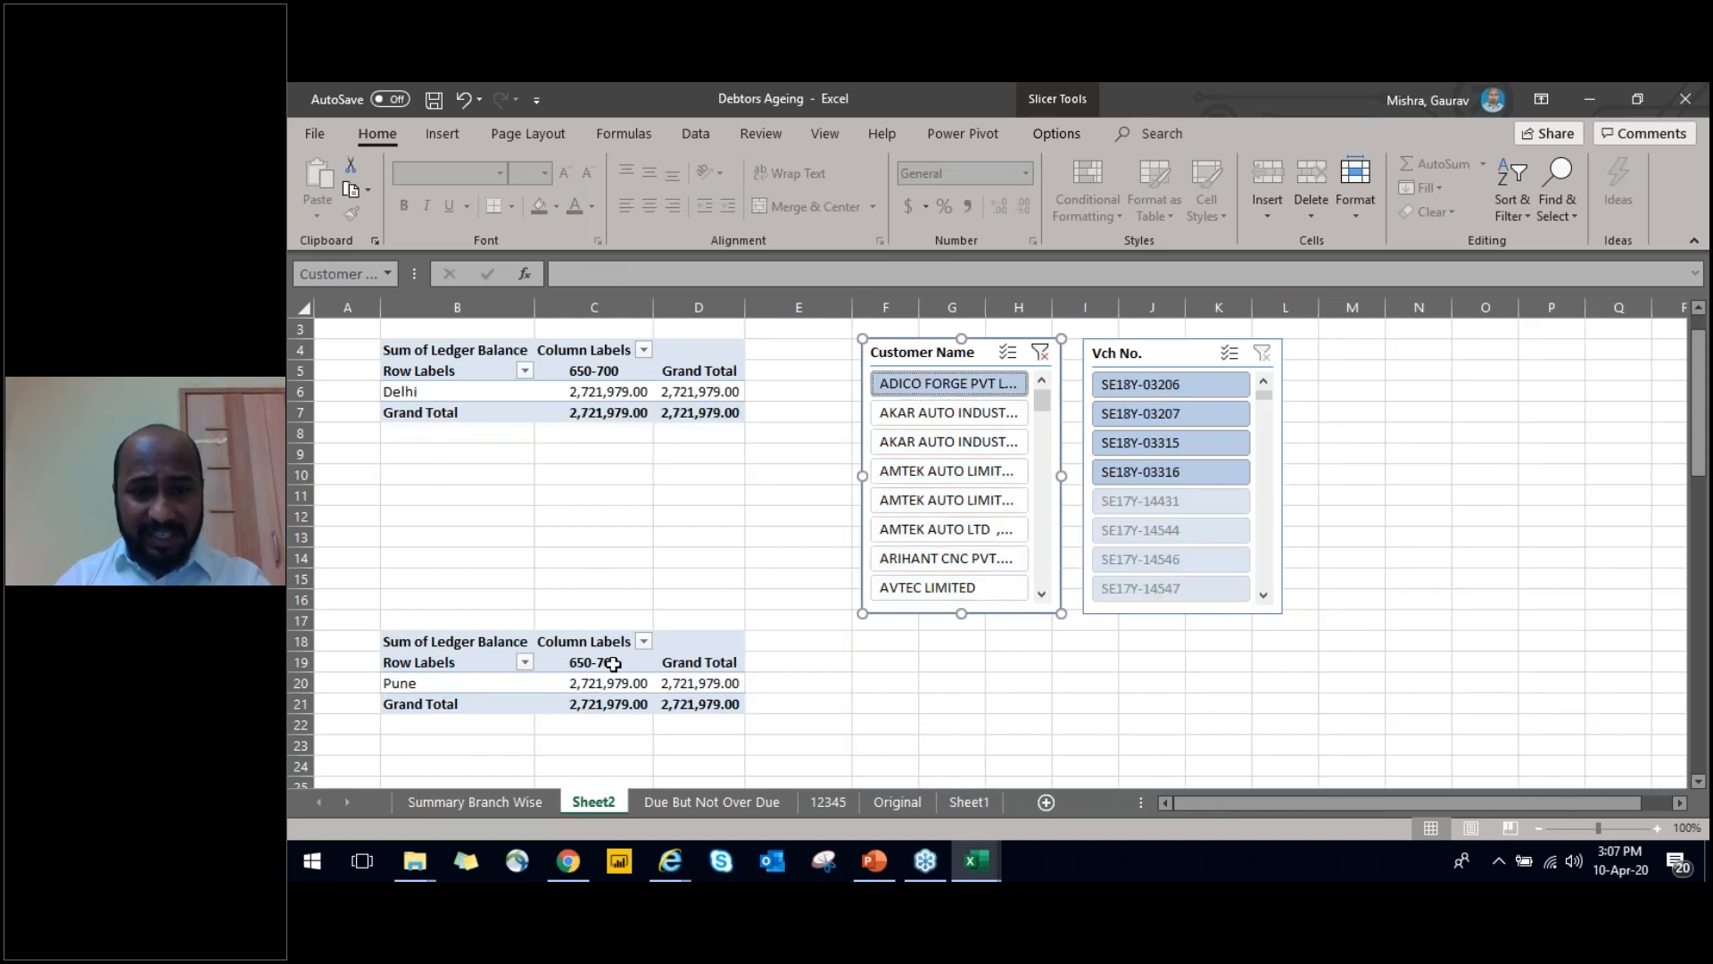
left_click(1040, 352)
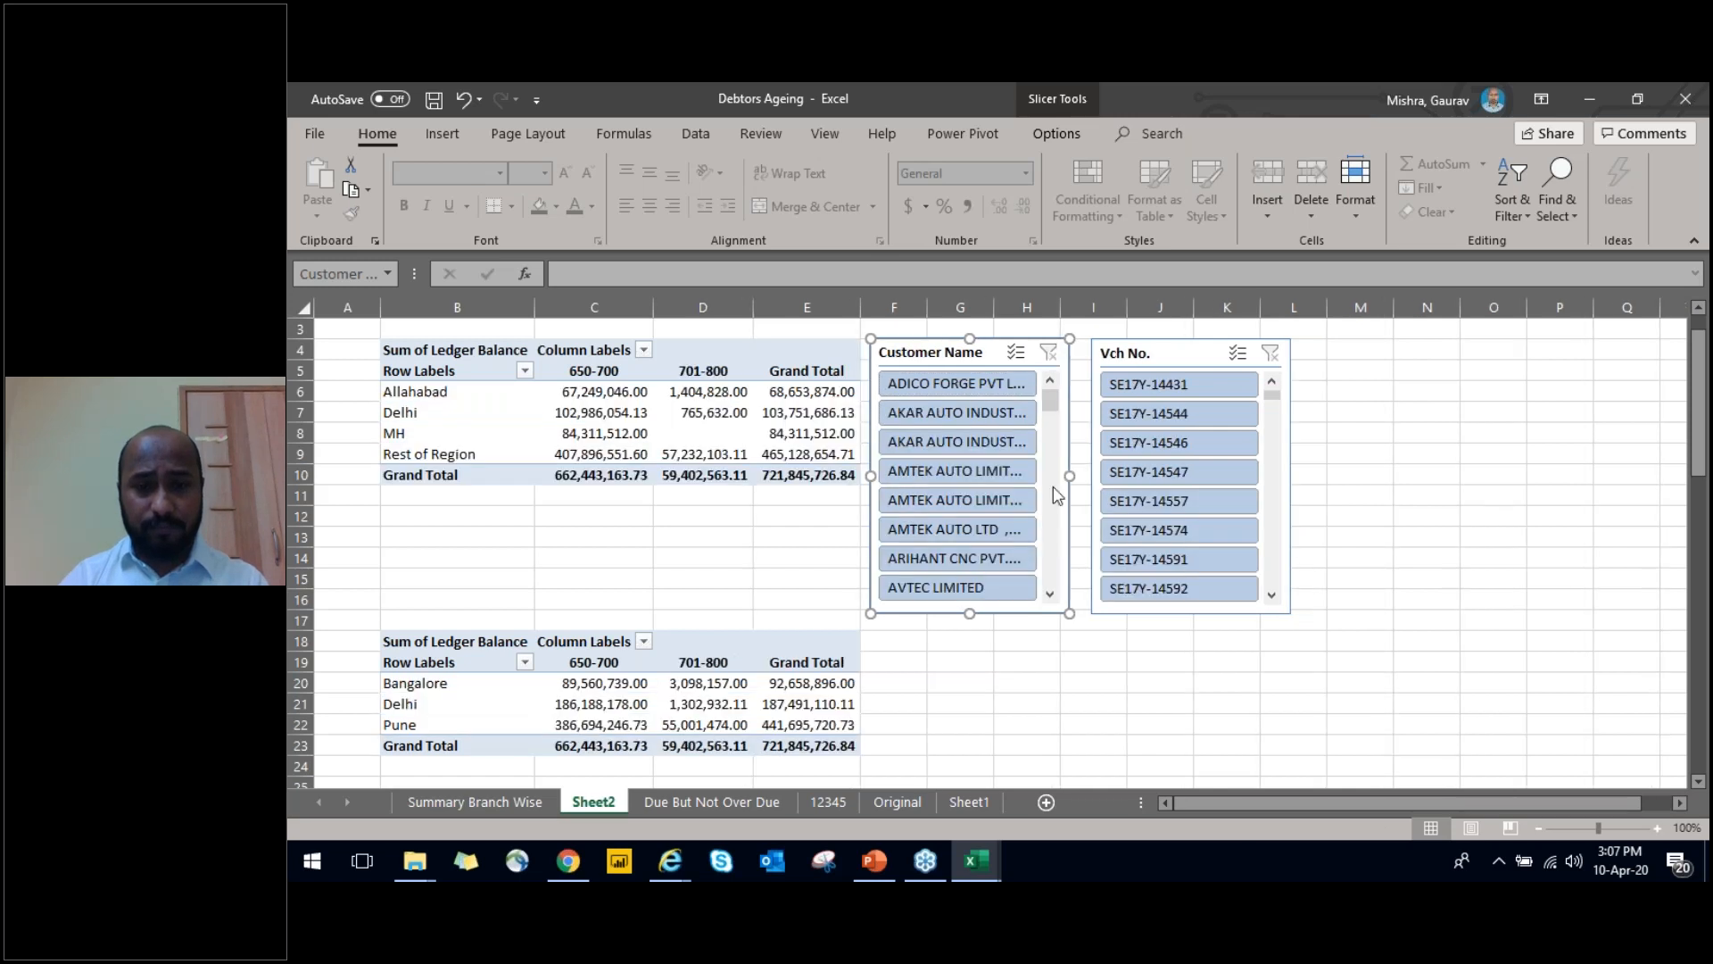
Disconnect PivotTable2 from the Customer Name slicer, leaving only PivotTable1 connected
left_click(1053, 134)
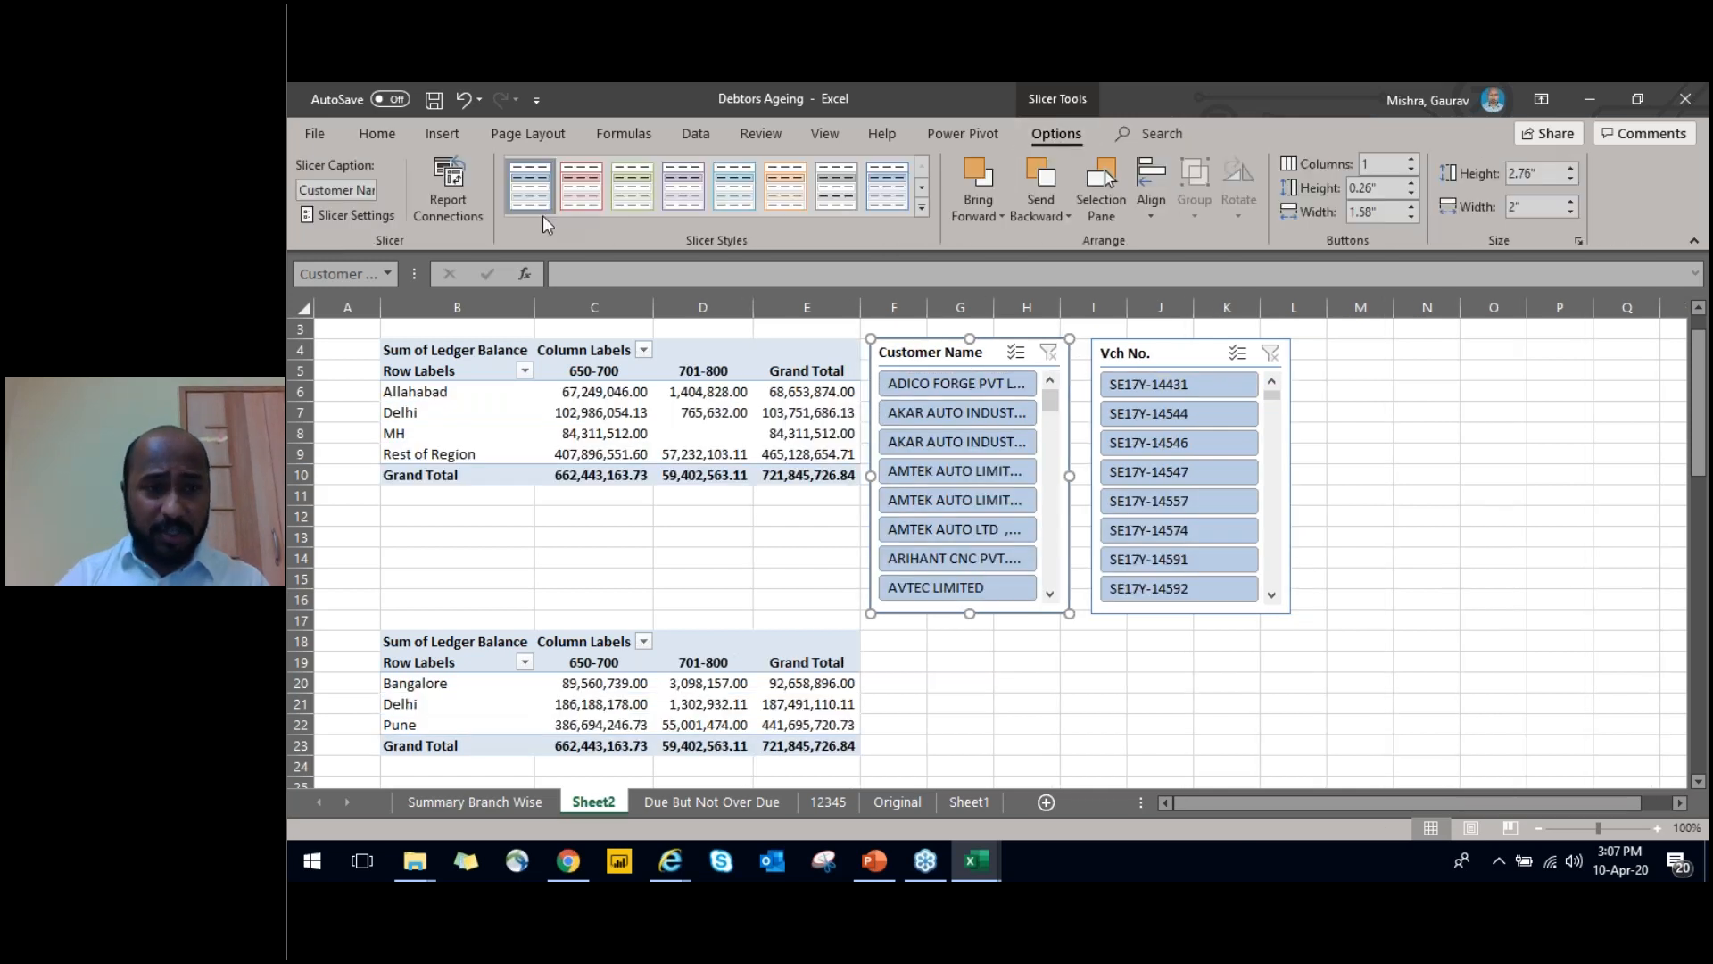
left_click(462, 216)
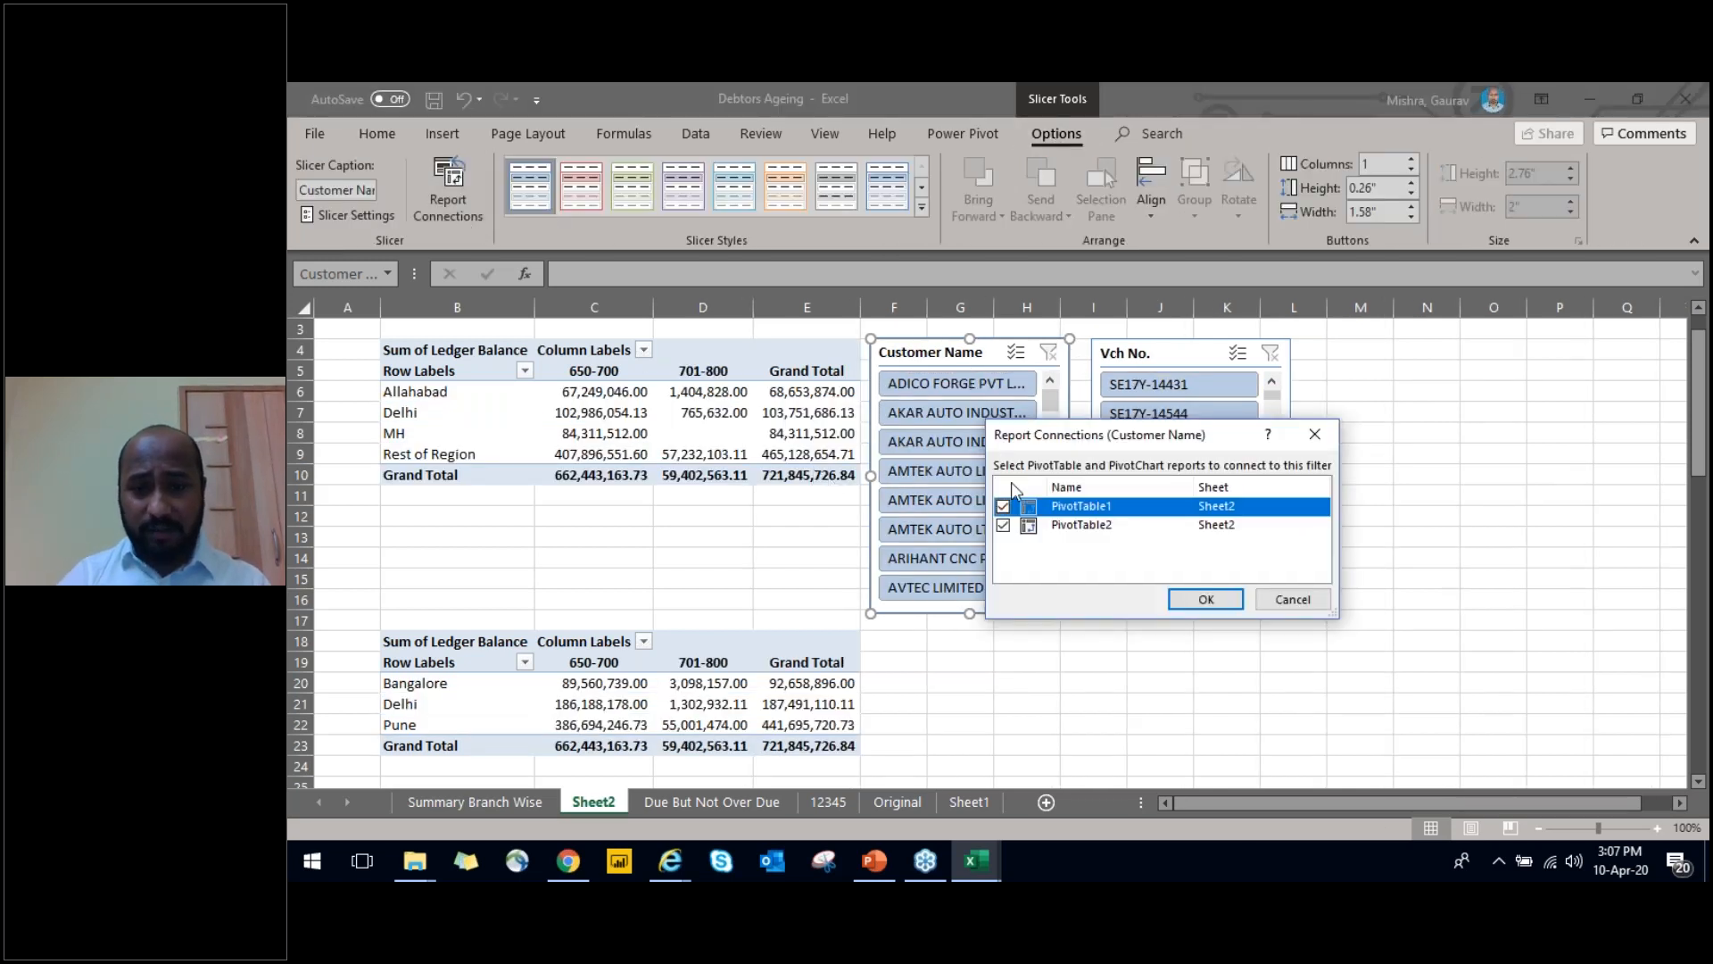
left_click(1004, 525)
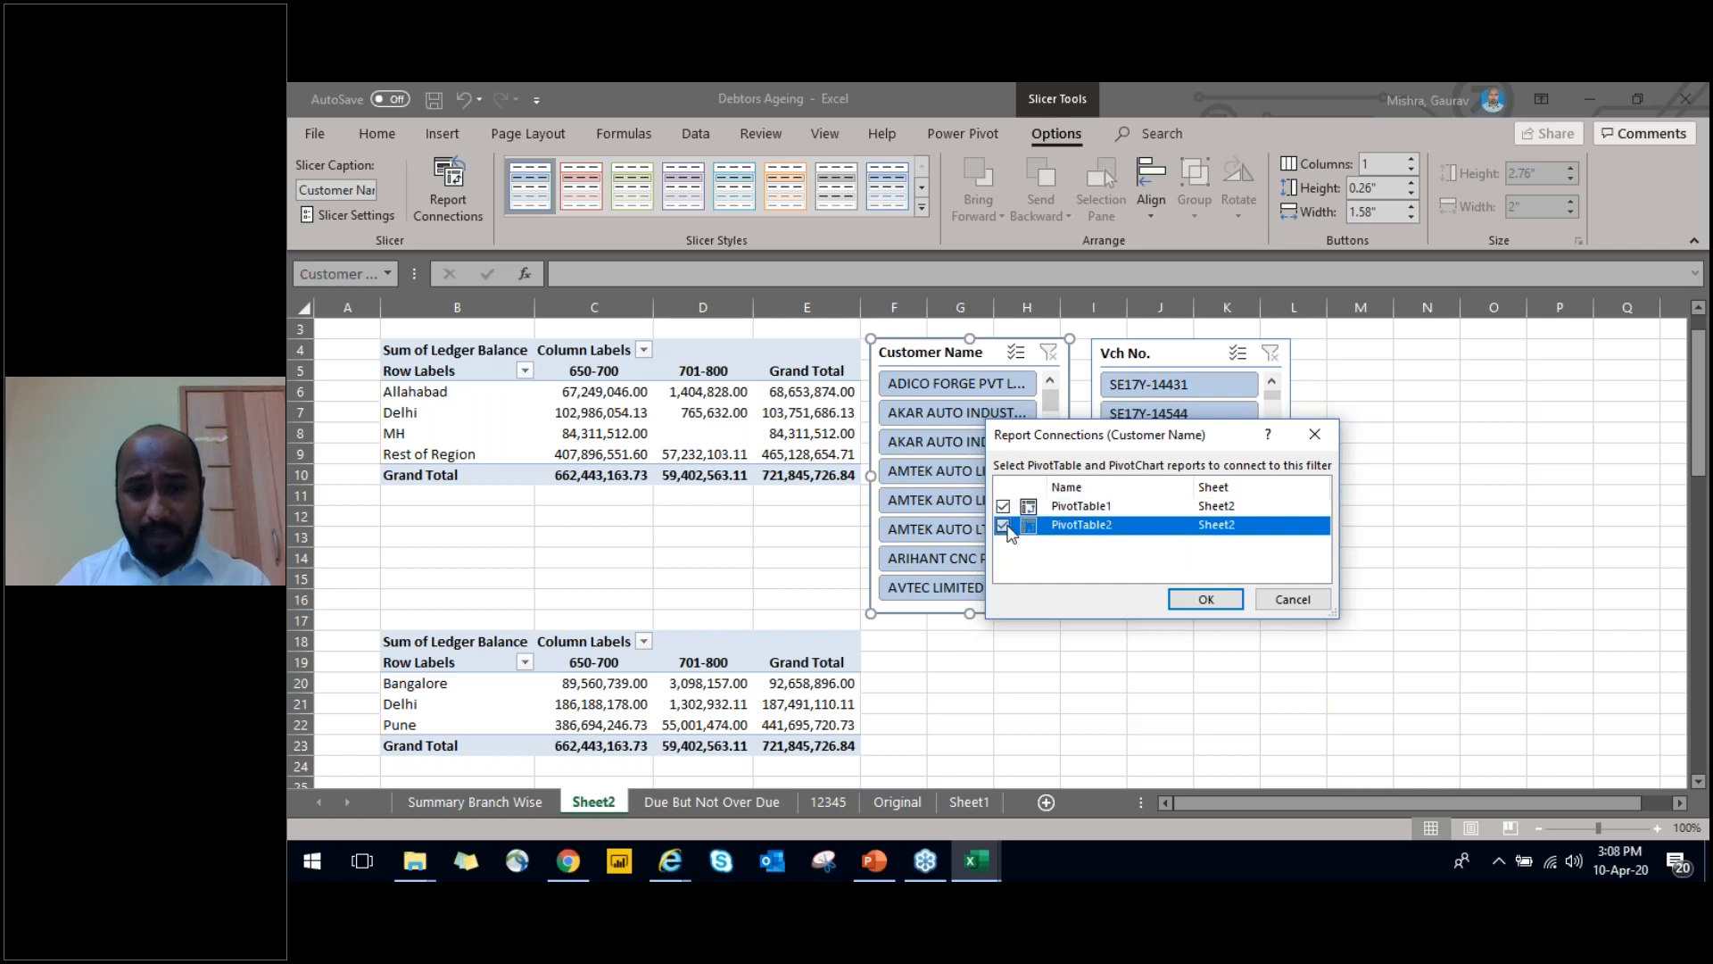
left_click(1222, 602)
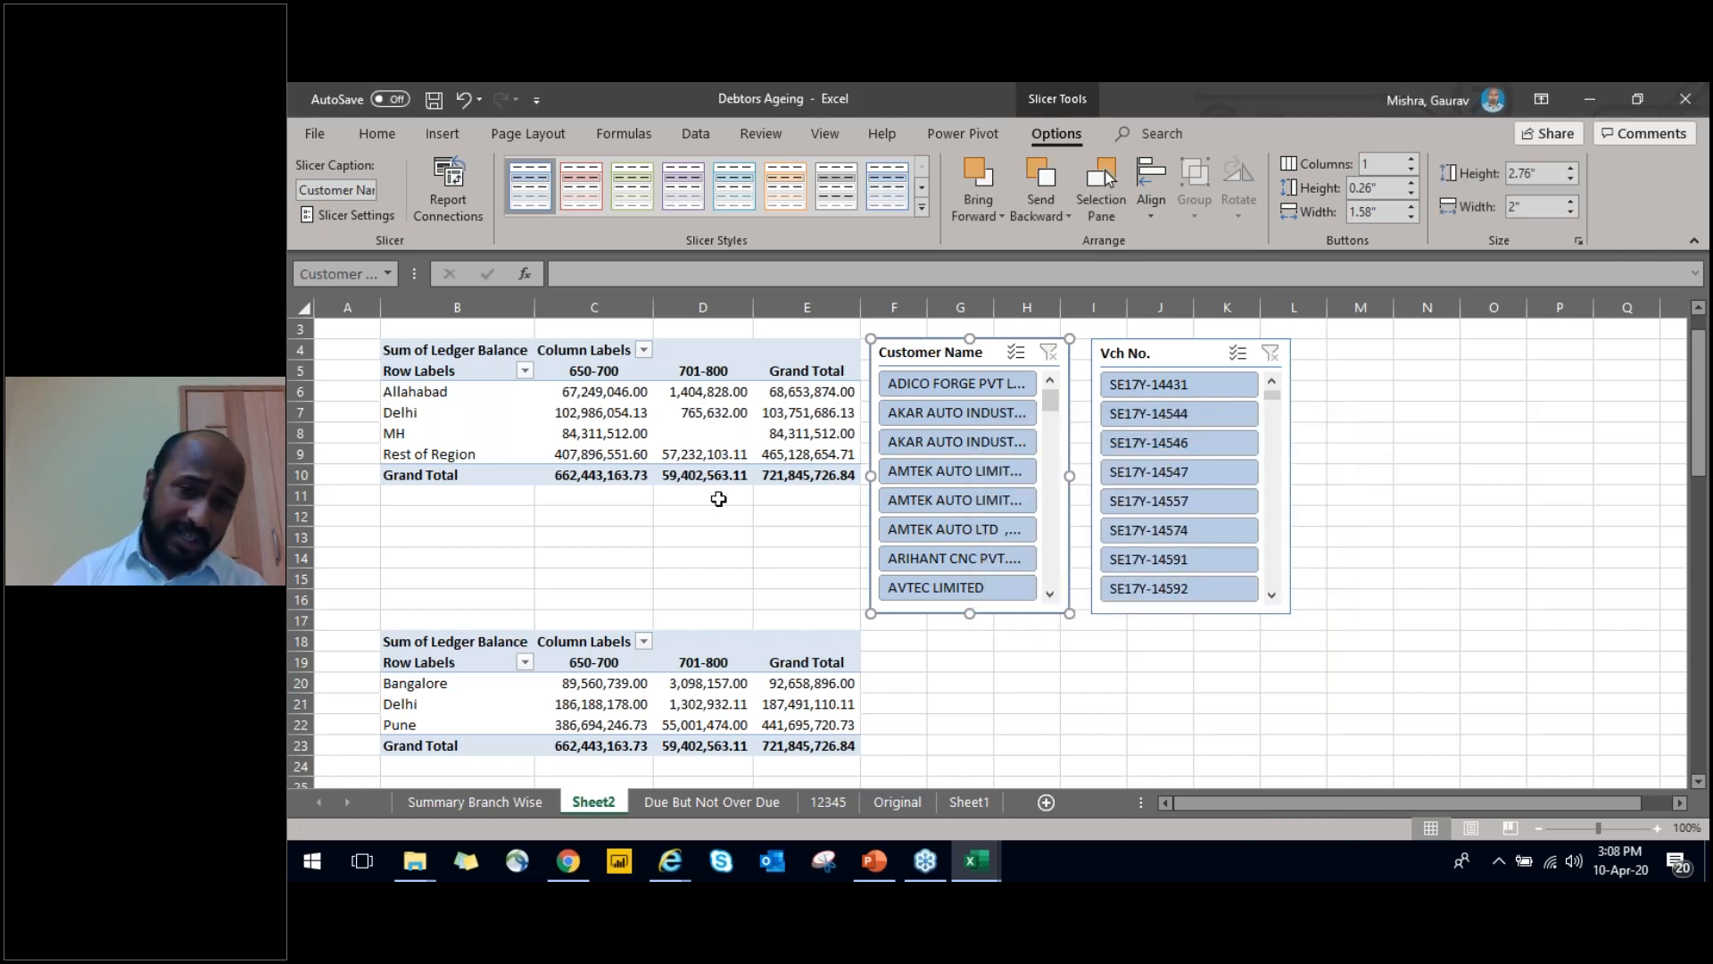
Try filtering by the third JAMNA AUTO customer in the Customer Name slicer and clear that filter
left_click(691, 515)
left_click_drag(1058, 417, 1053, 464)
left_click(950, 500)
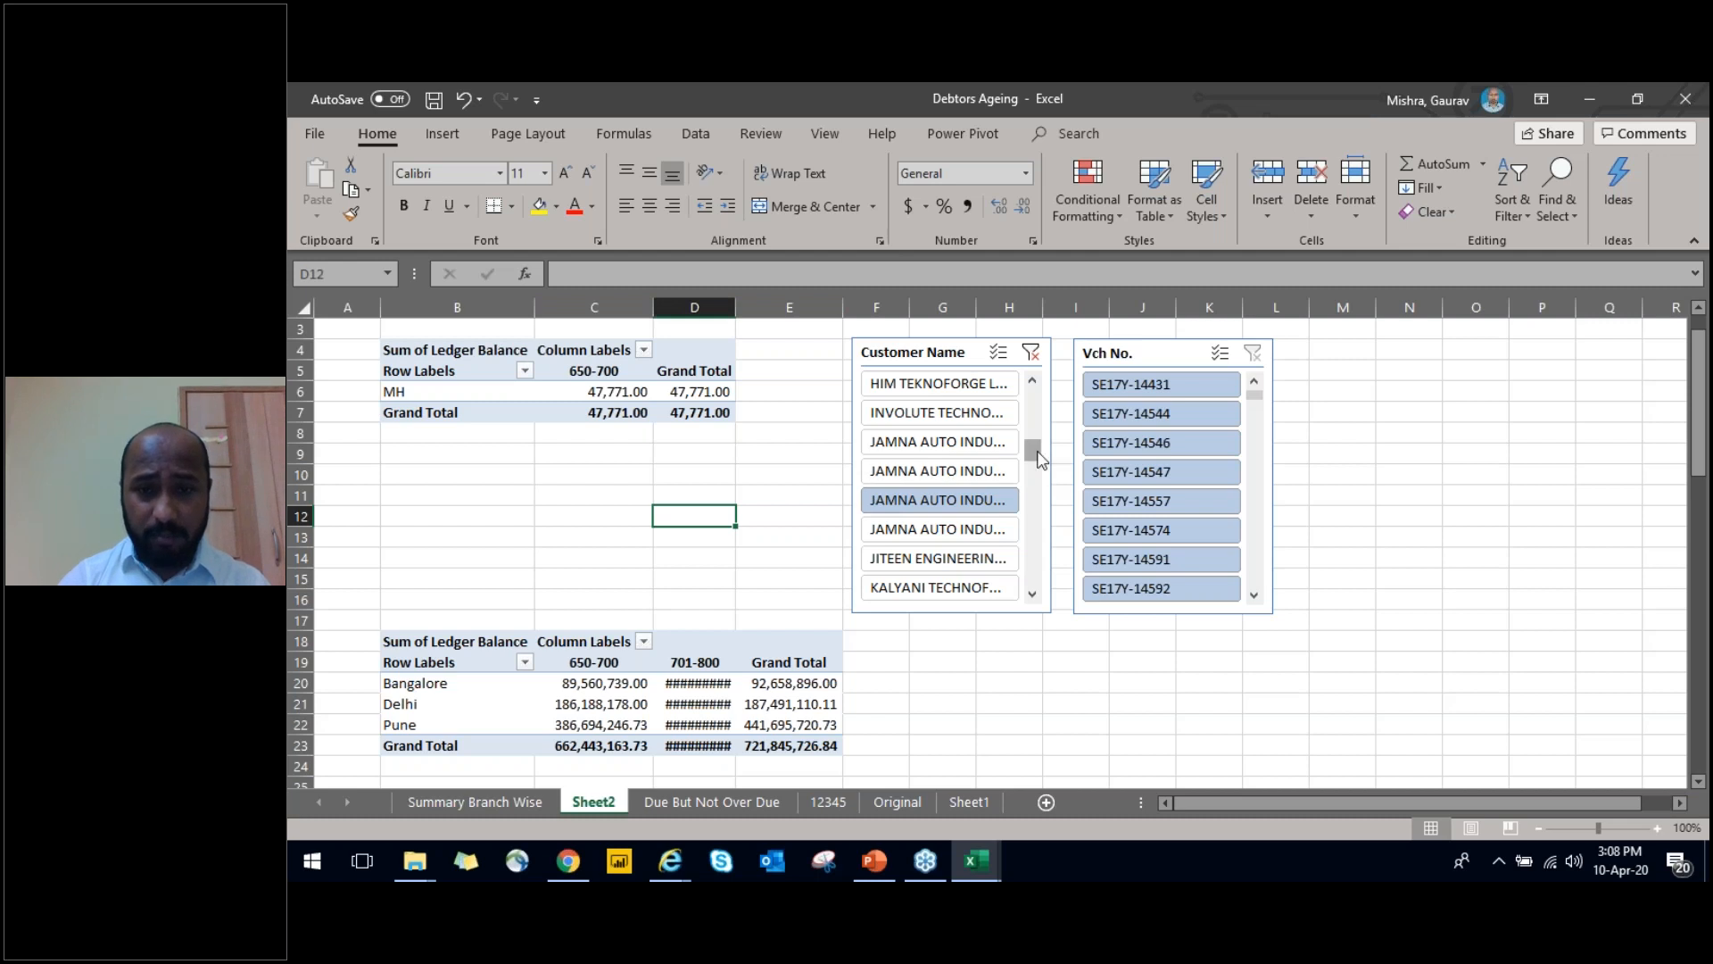
left_click_drag(1040, 460, 1035, 394)
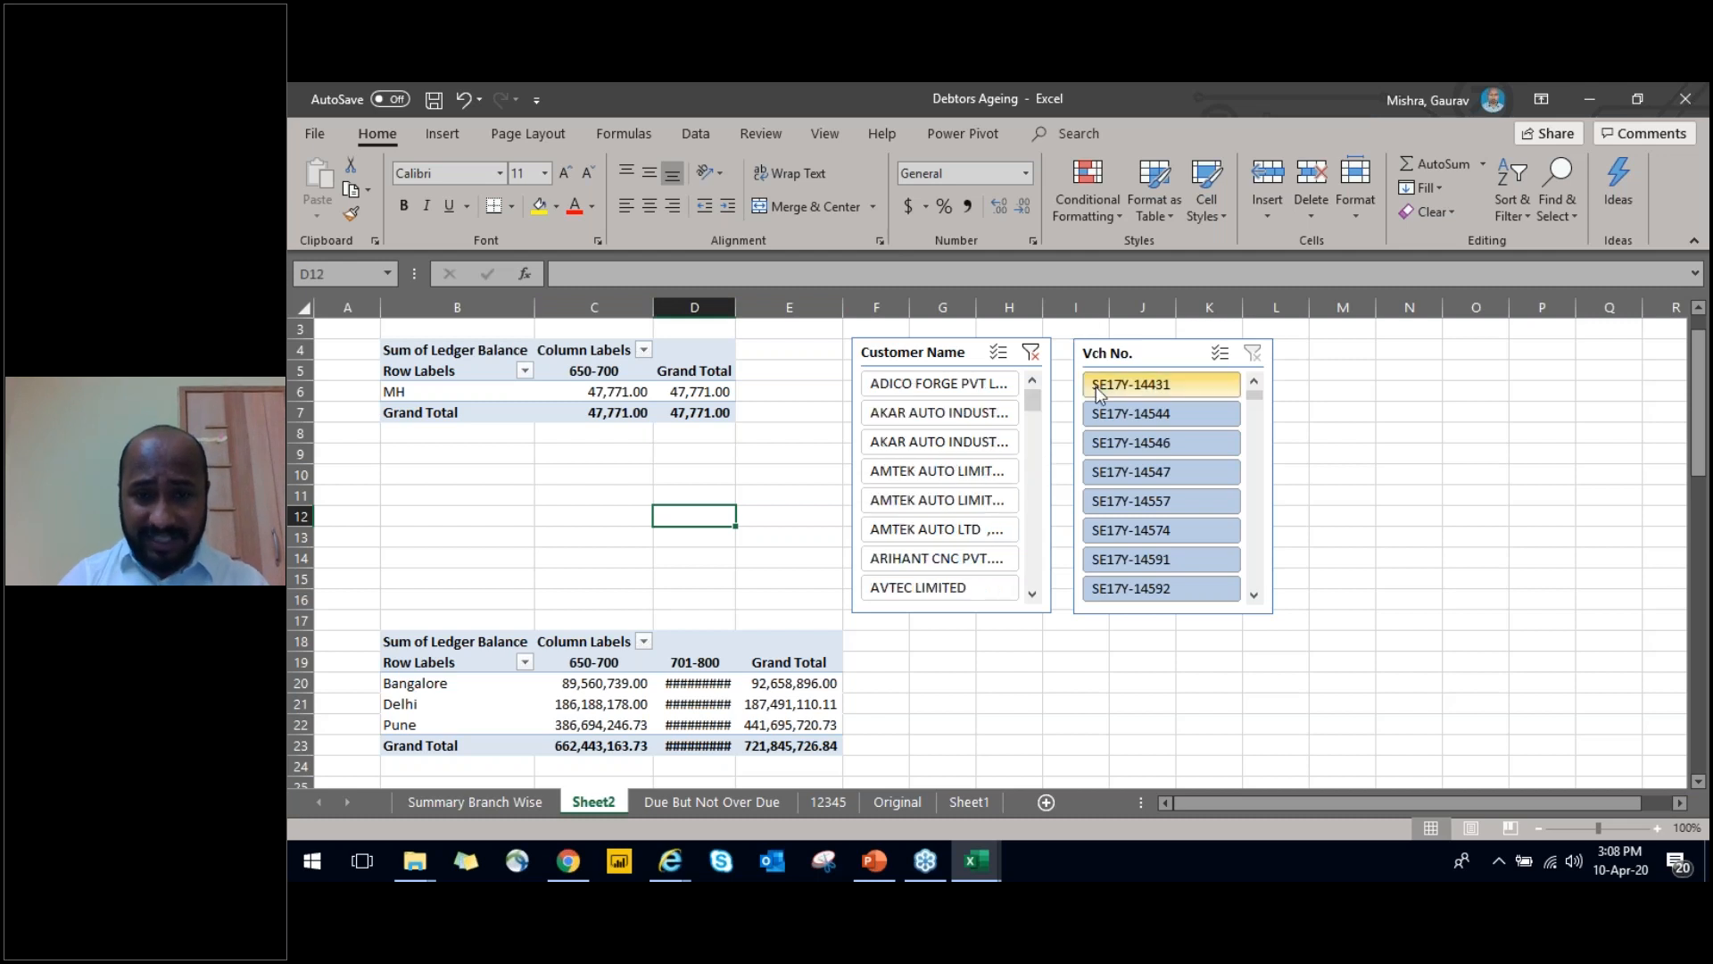
left_click(1032, 357)
Reconnect PivotTable2 to the Customer Name slicer so that it controls both PivotTables
left_click(1044, 340)
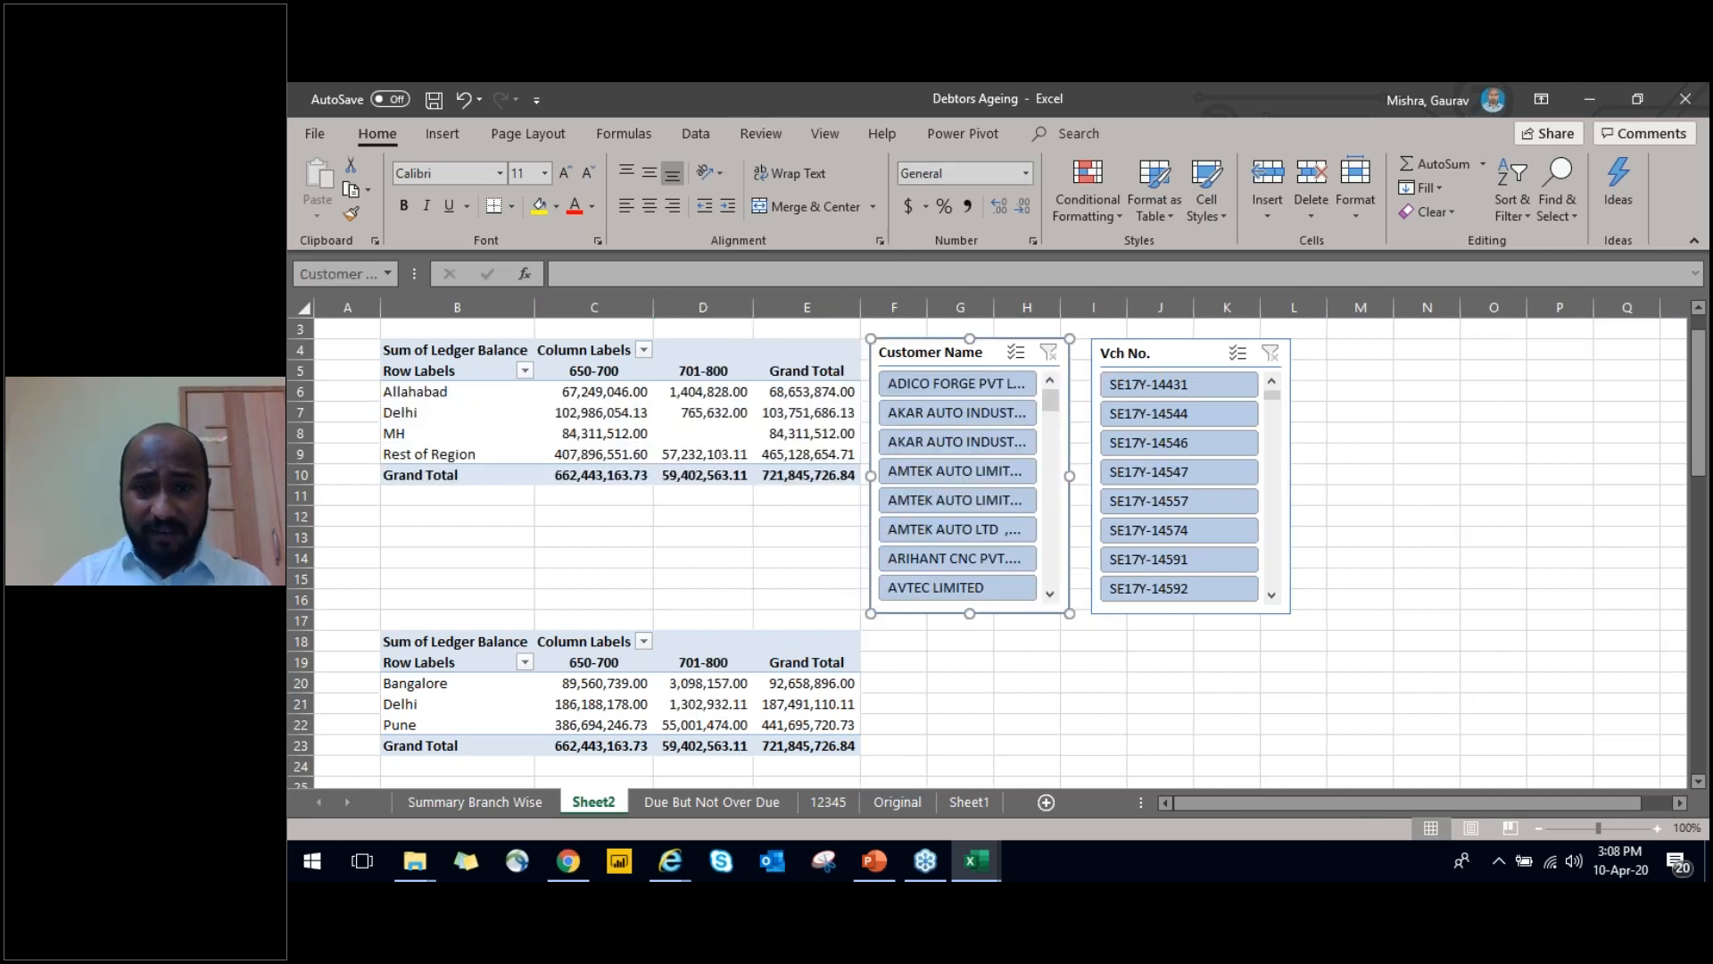
left_click(1051, 132)
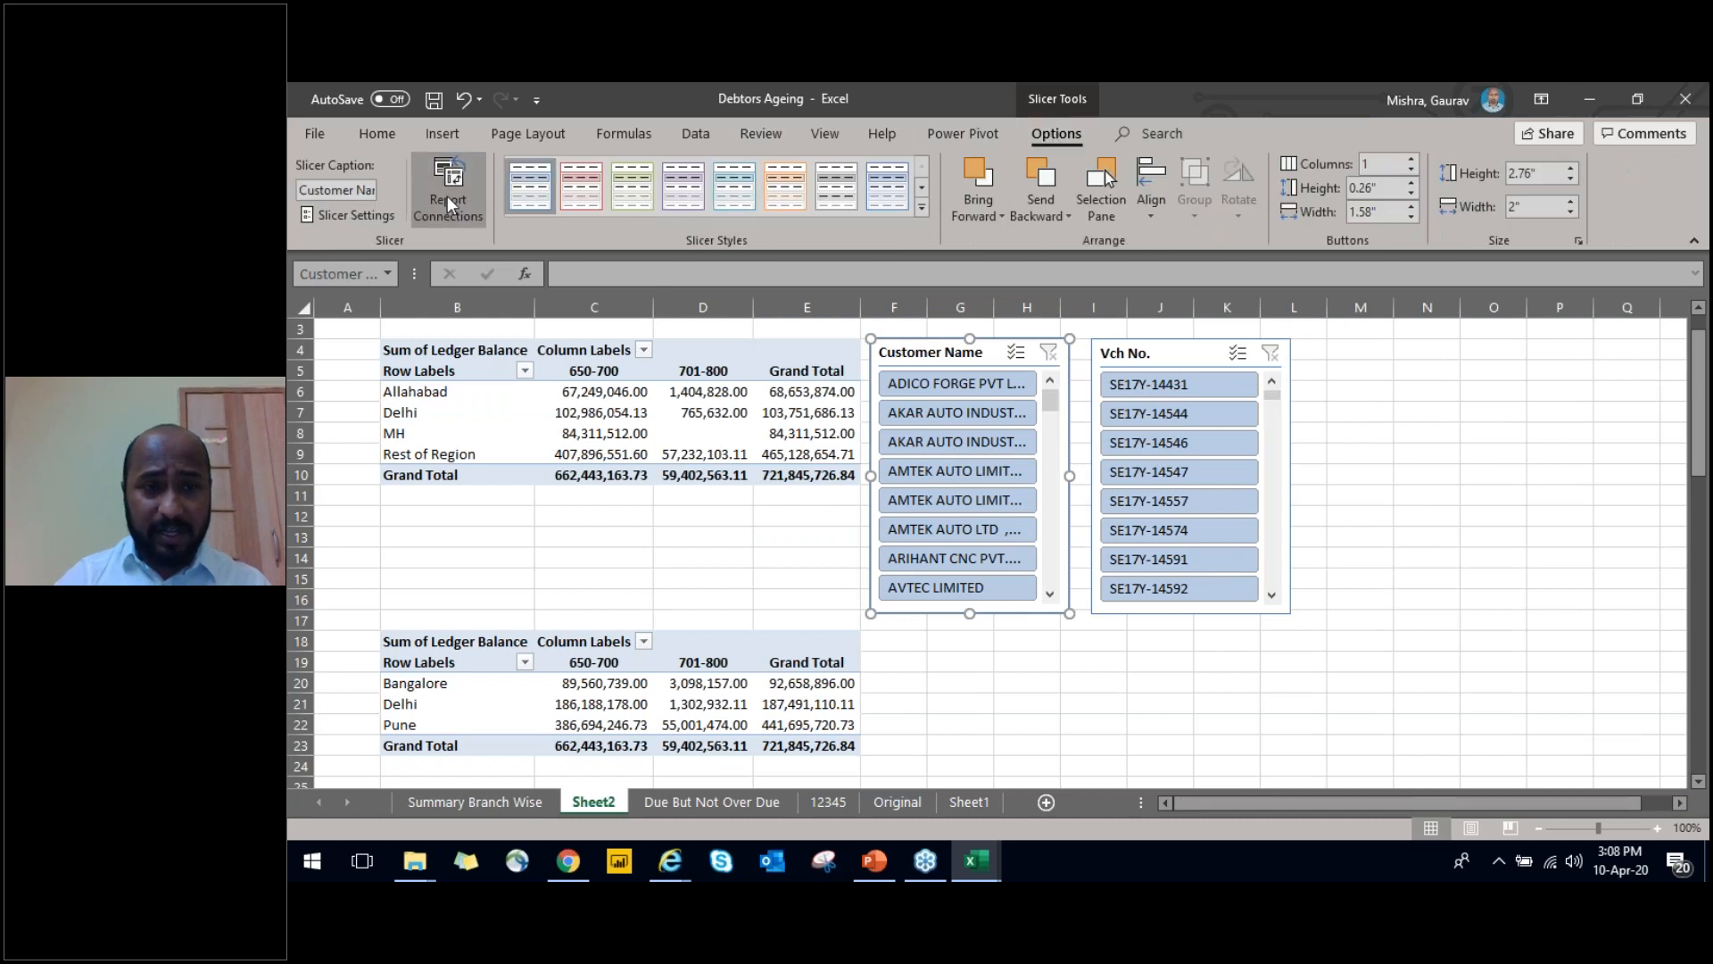
left_click(1205, 599)
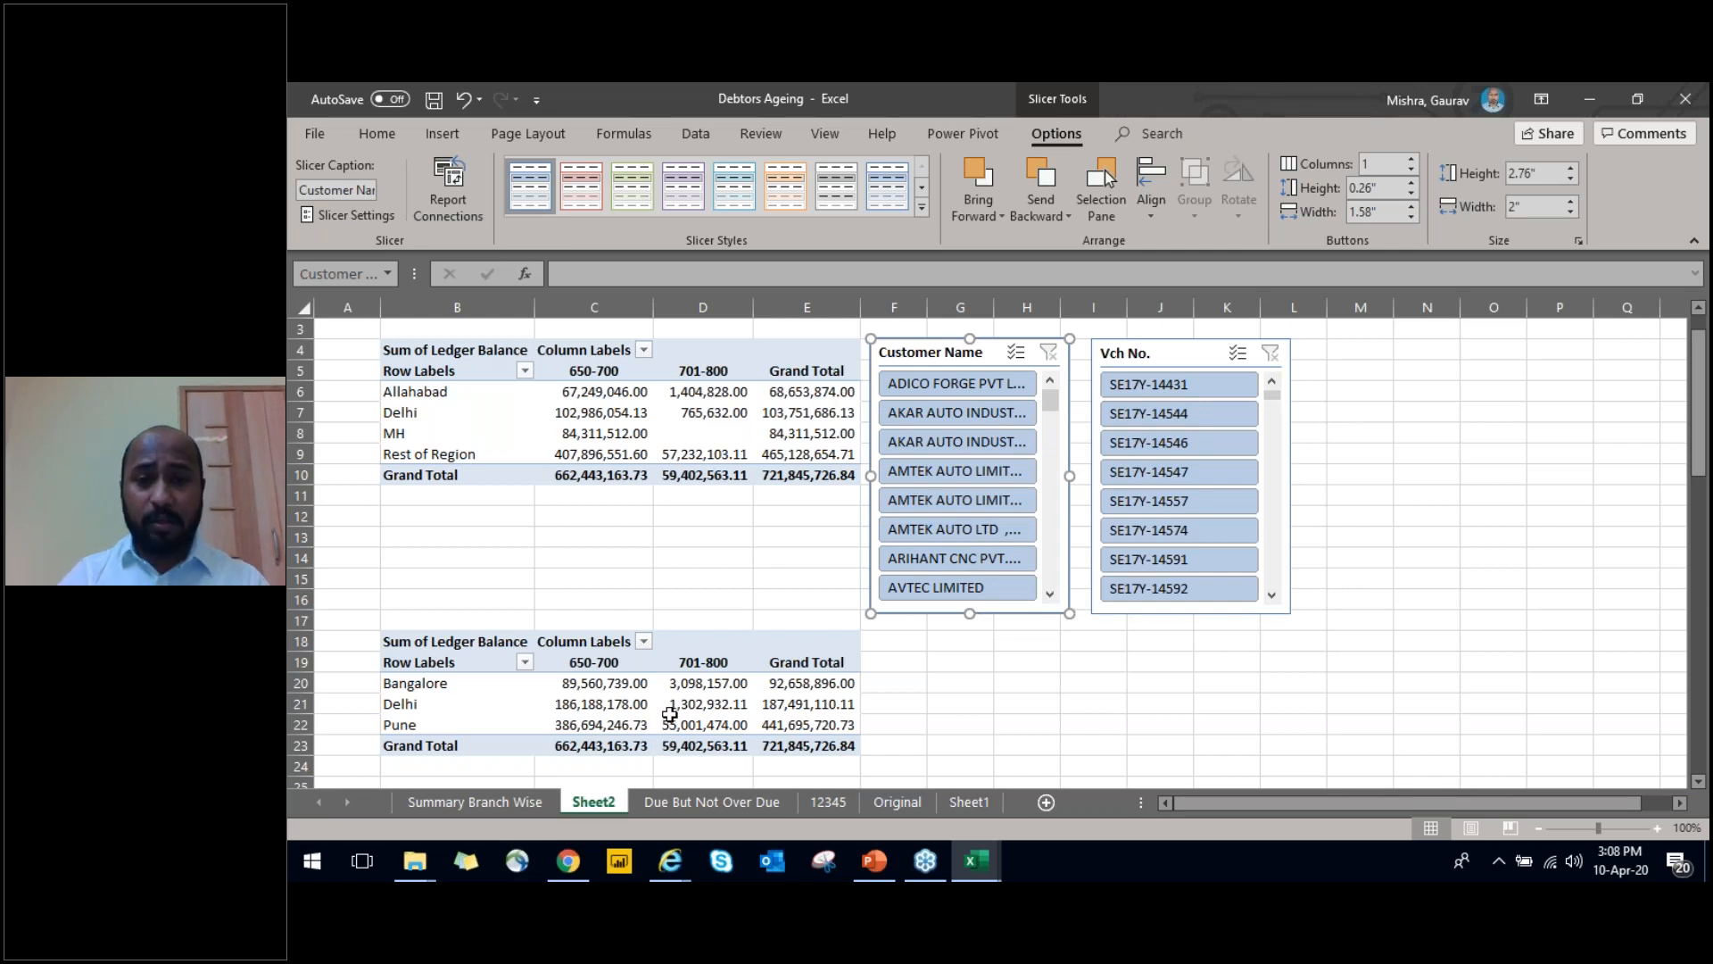
Try filtering both PivotTables by the second AMTEK AUTO customer in the Customer Name slicer and clear that filter
left_click(944, 502)
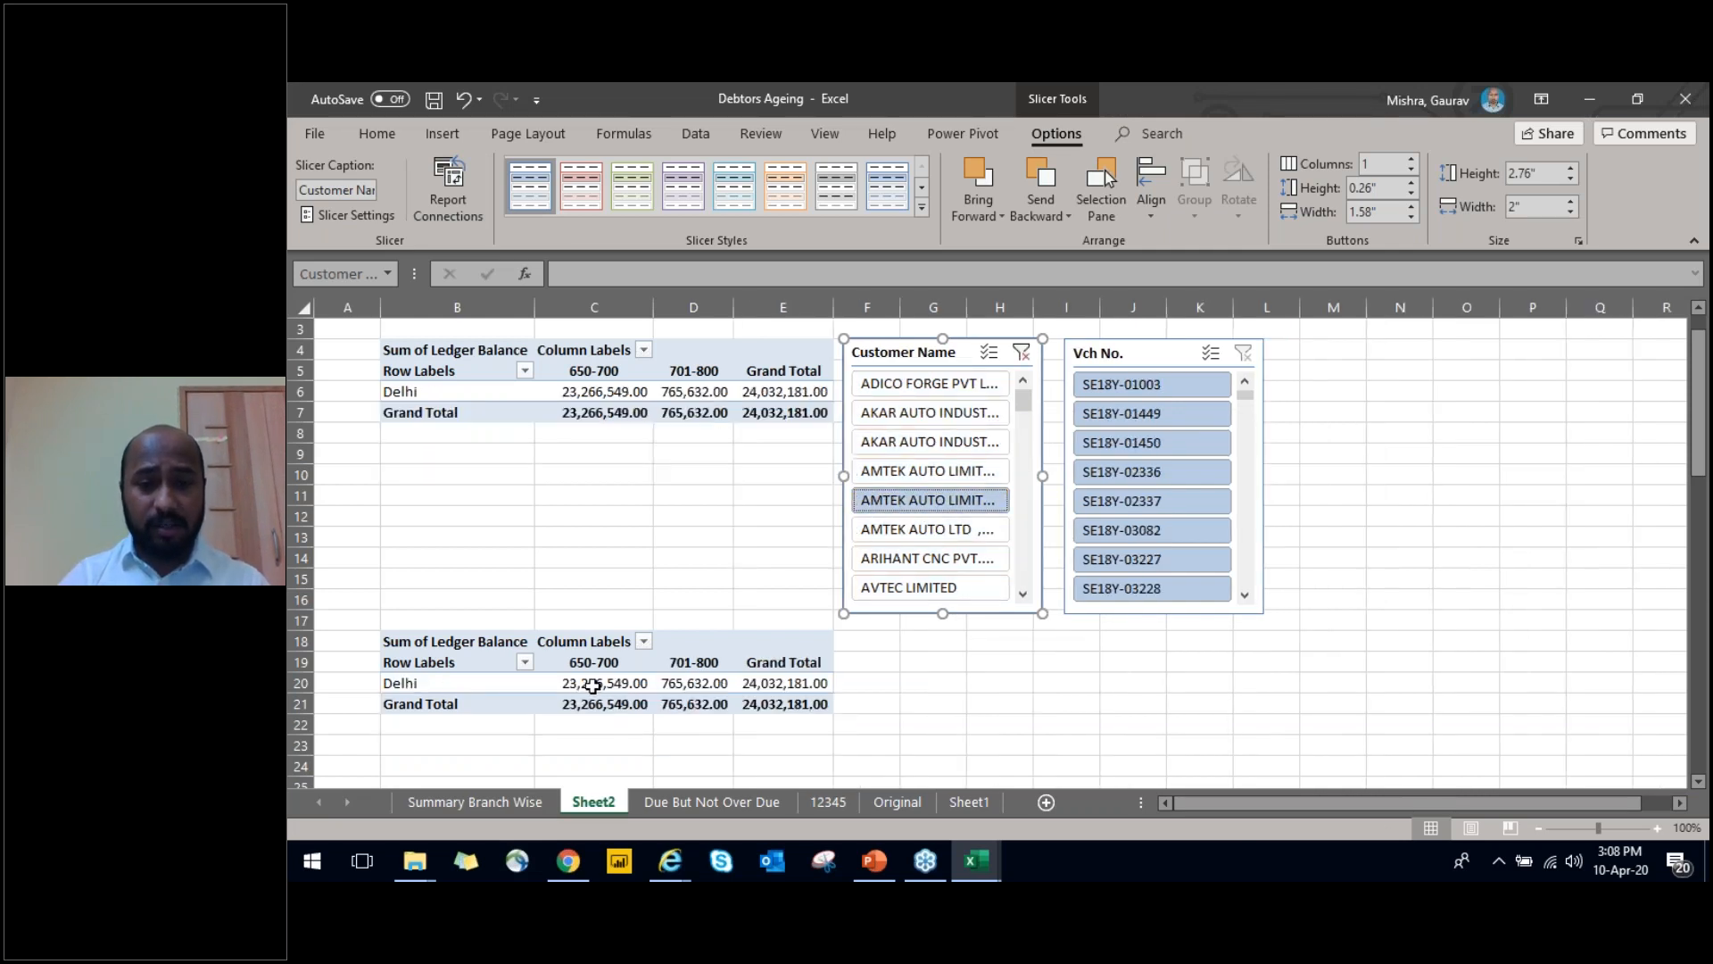
left_click(1020, 351)
left_click(630, 545)
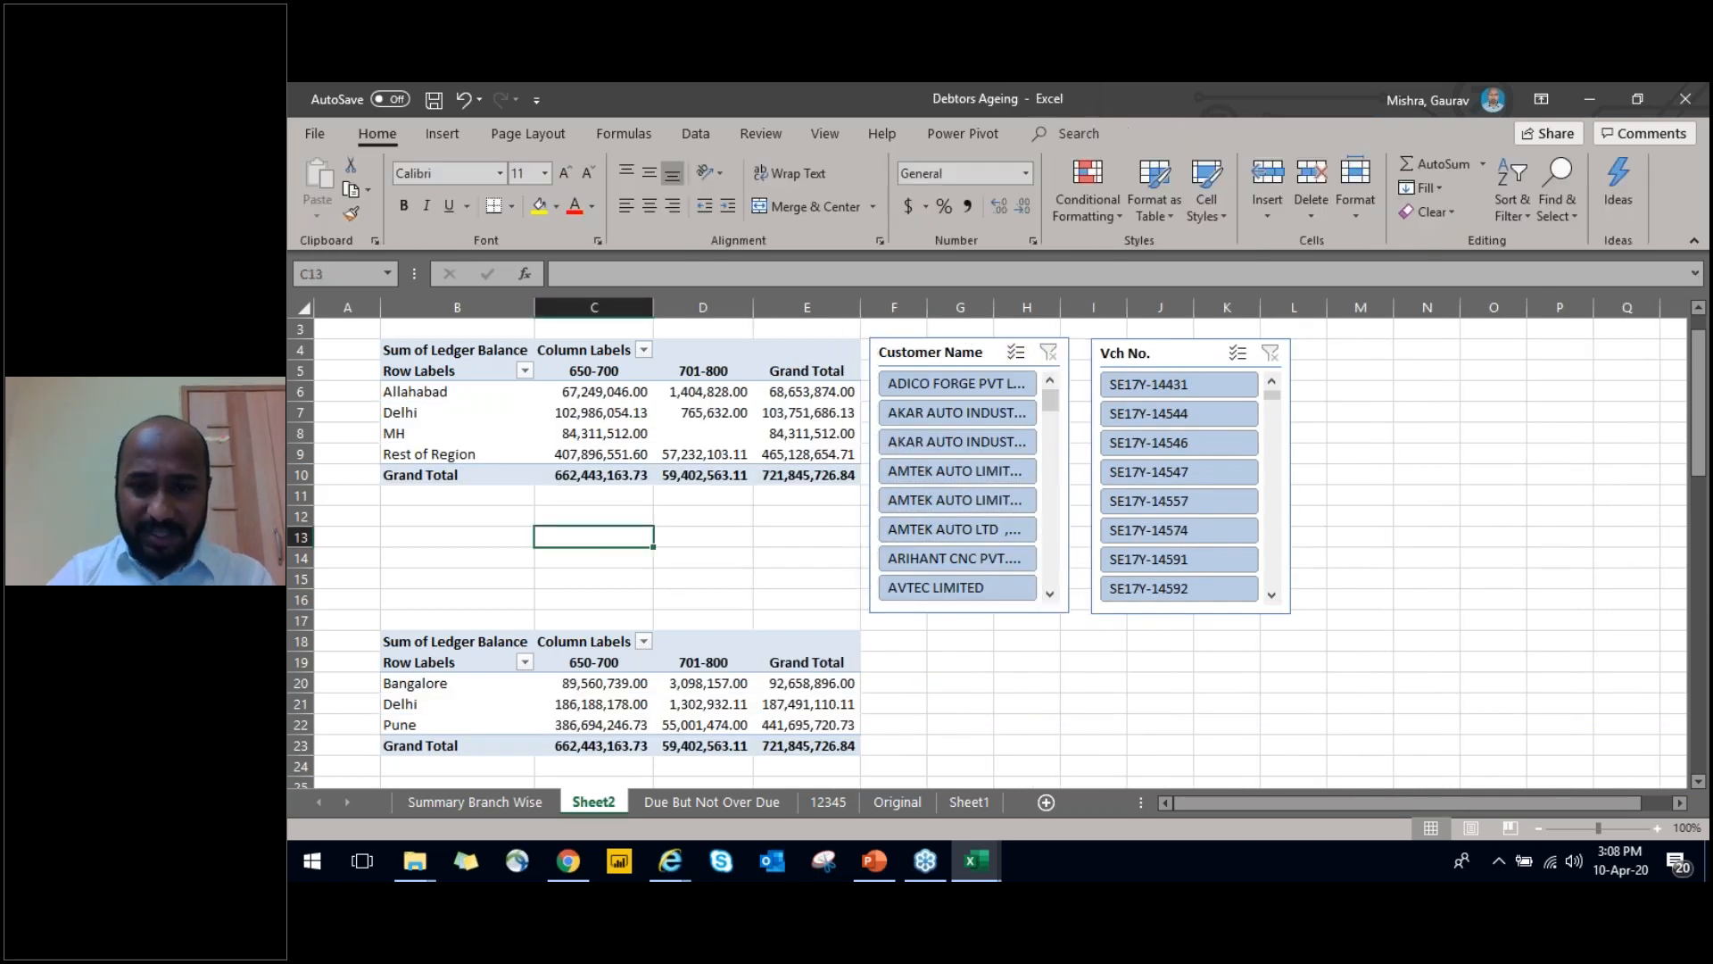
Review the column headers and first records of the Due But Not Over Due sheet, from Code to Not Due Amt
key("ctrl+Page_Down")
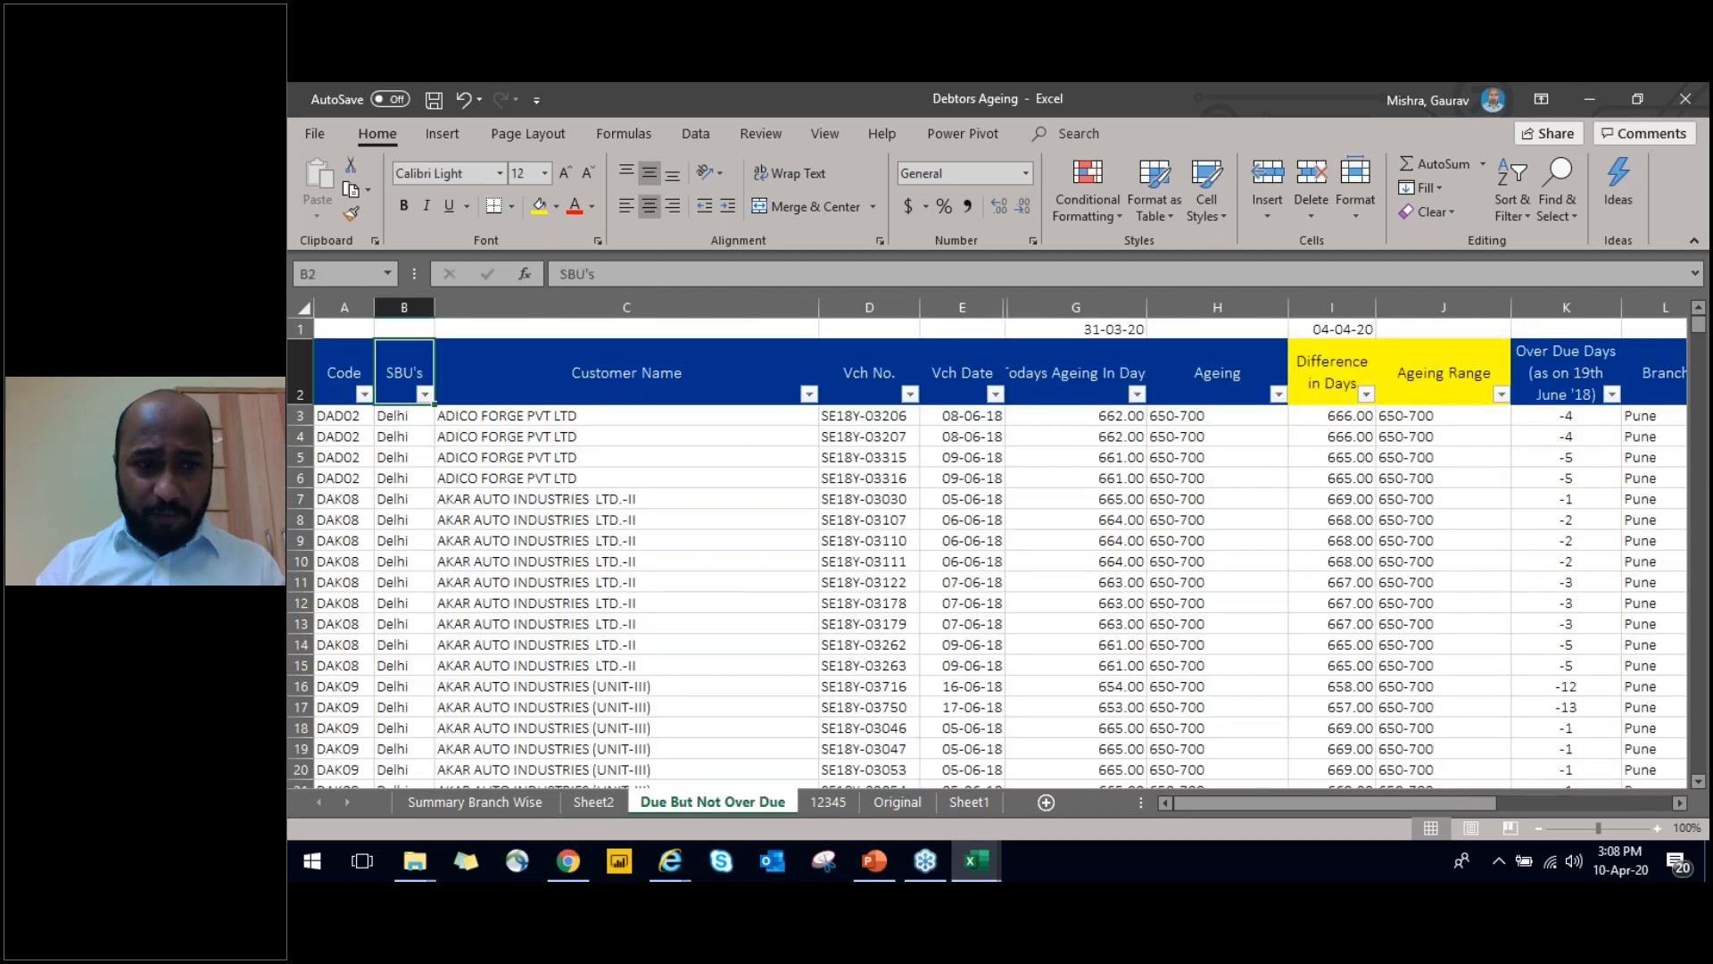
key("Left")
key("ctrl+shift+Right")
key("ctrl+shift+Left")
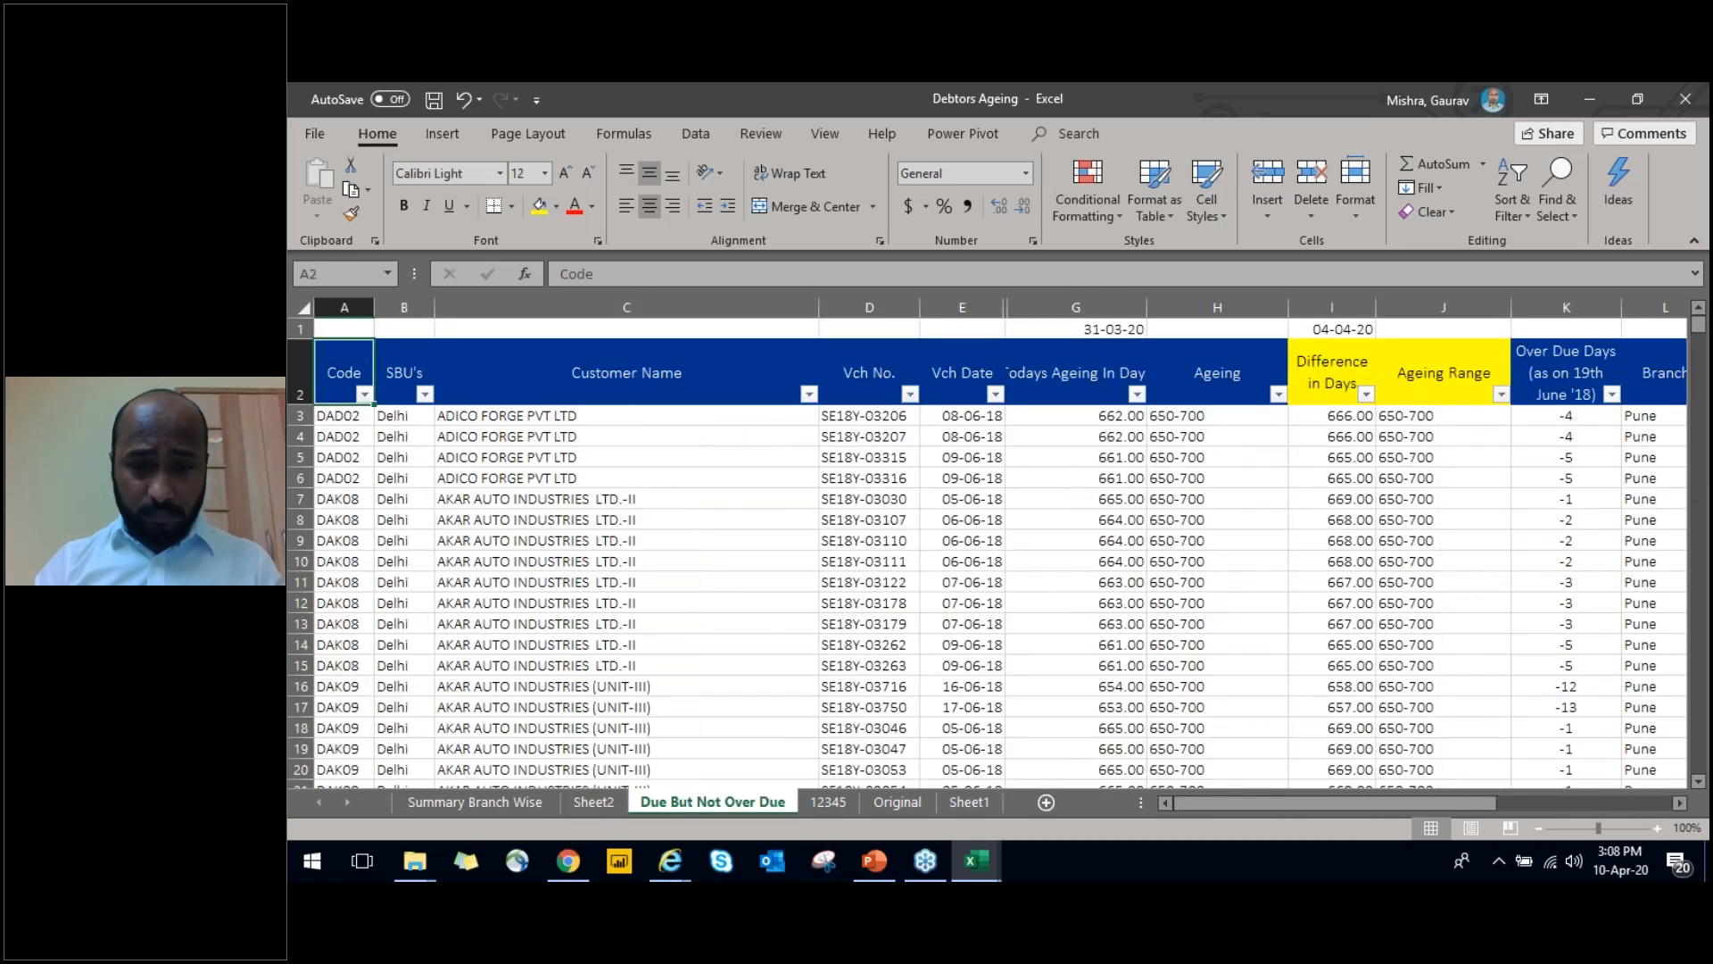
key("ctrl+a")
key("ctrl+Page_Down")
key("ctrl+Page_Up")
key("ctrl+Right")
key("Right")
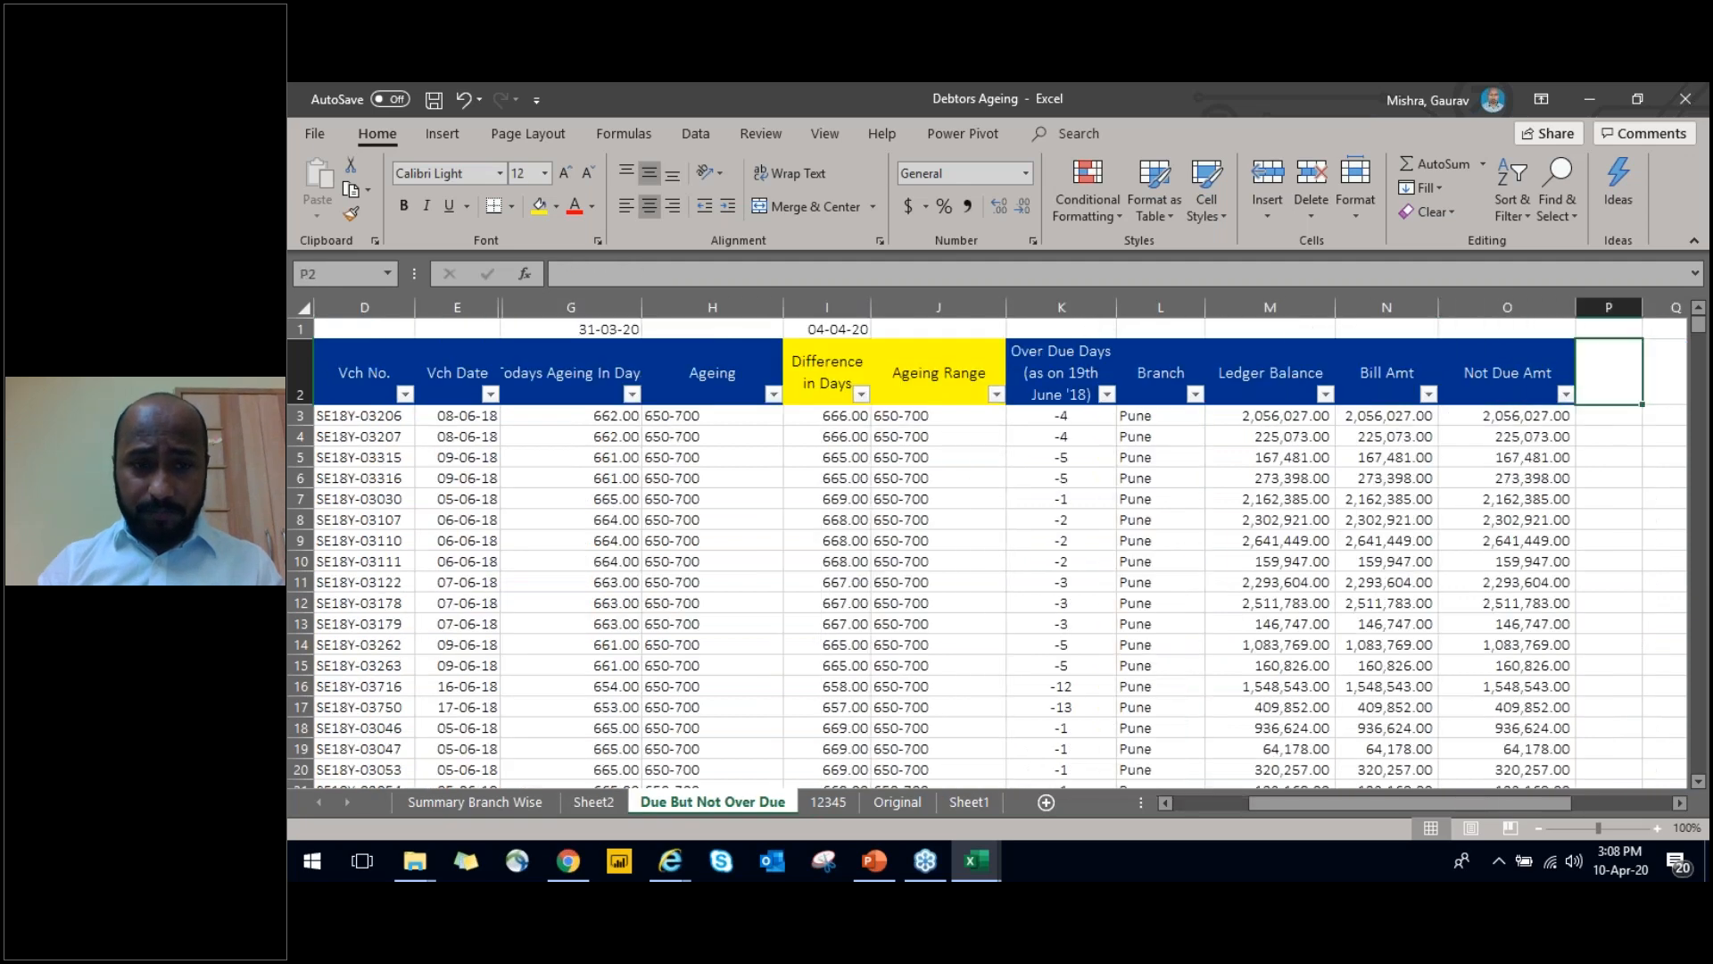
key("Home")
key("Right")
key("Right")
key("Right")
key("Right")
key("Right")
key("Right")
key("Right")
key("Right")
key("Right")
key("Right")
key("Right")
key("Right")
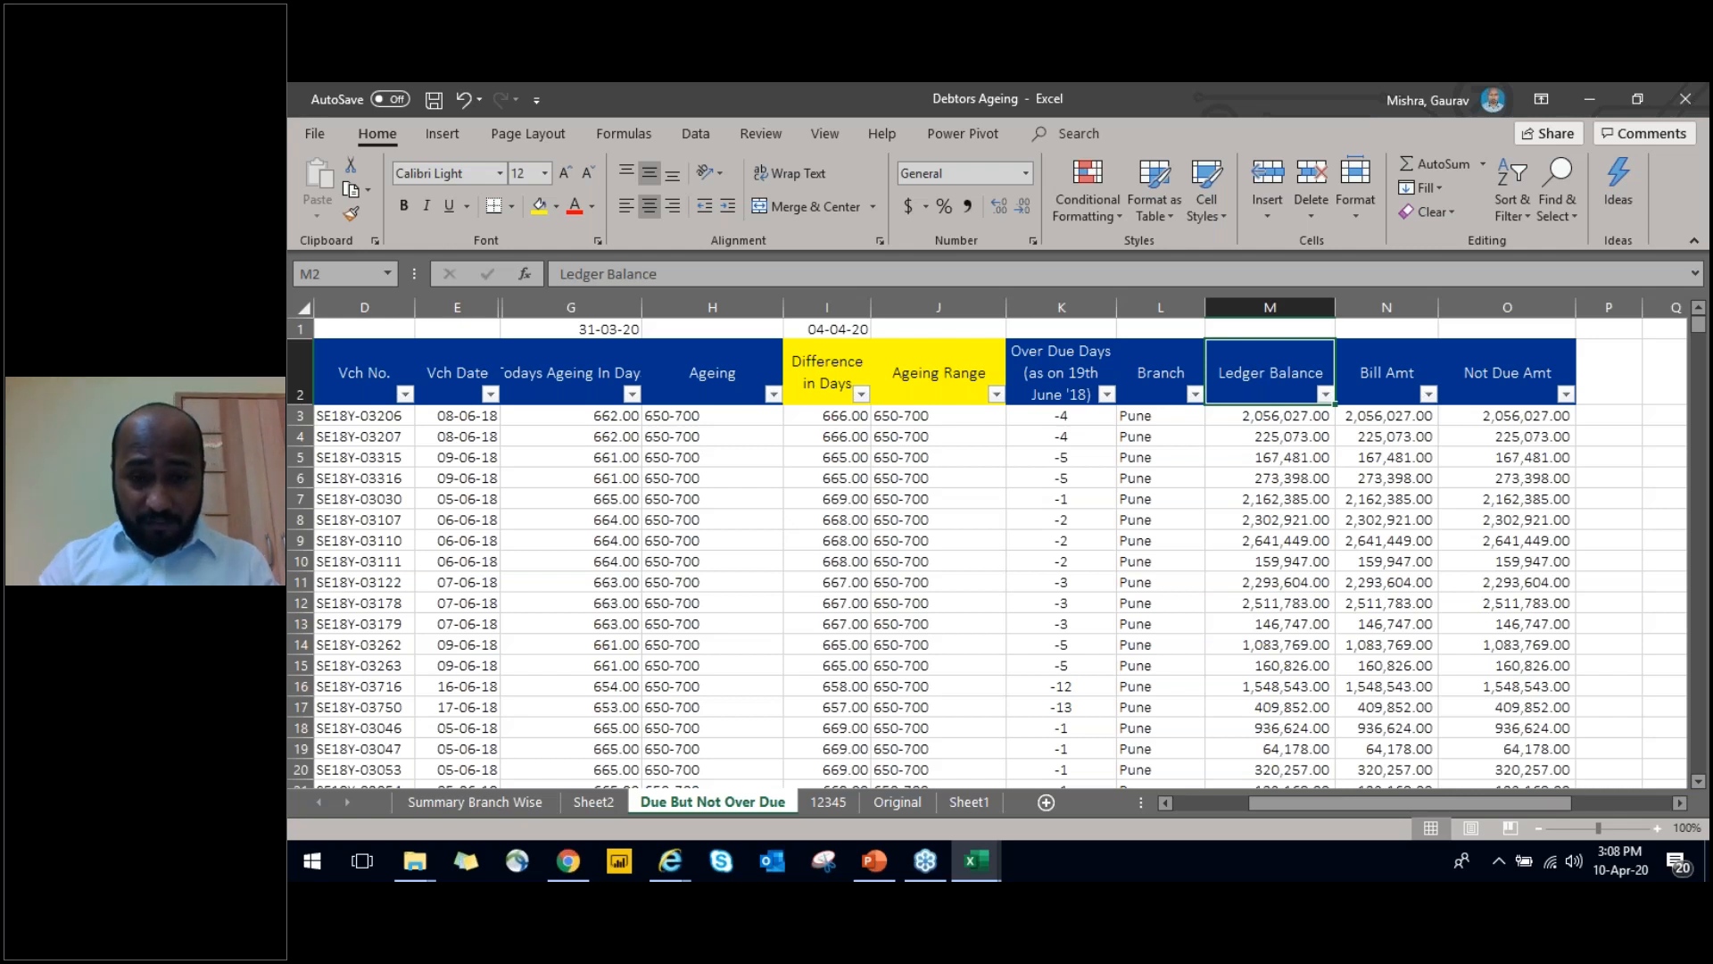
key("ctrl+Left")
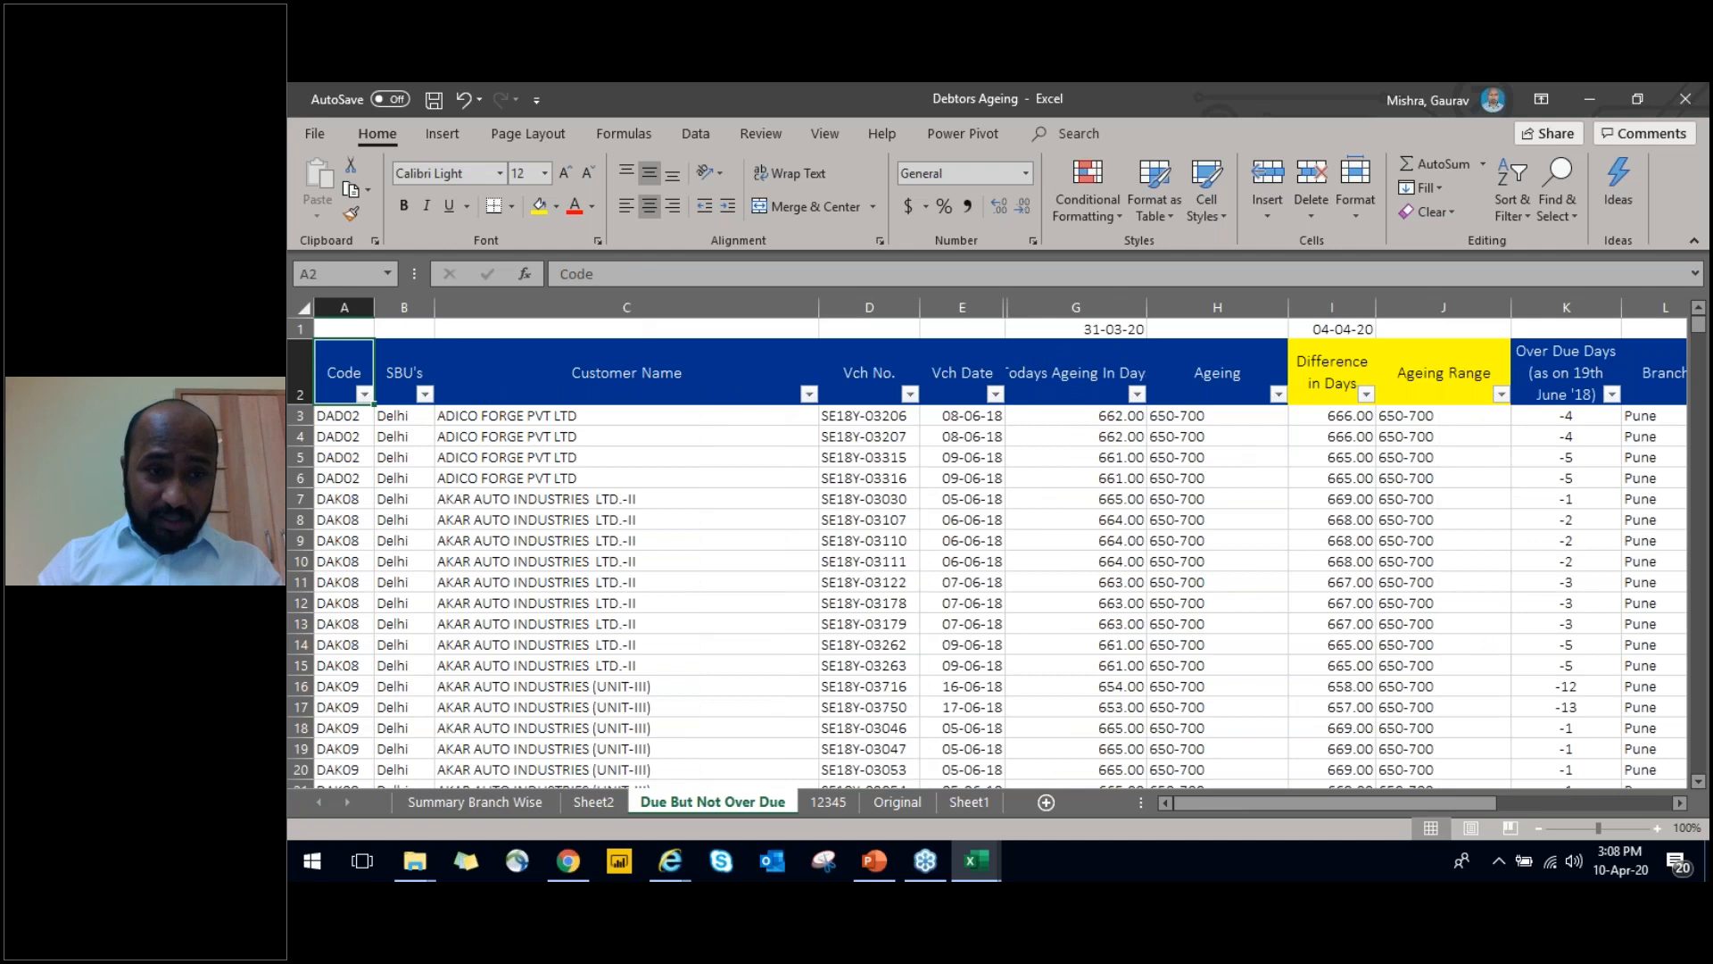
key("Down")
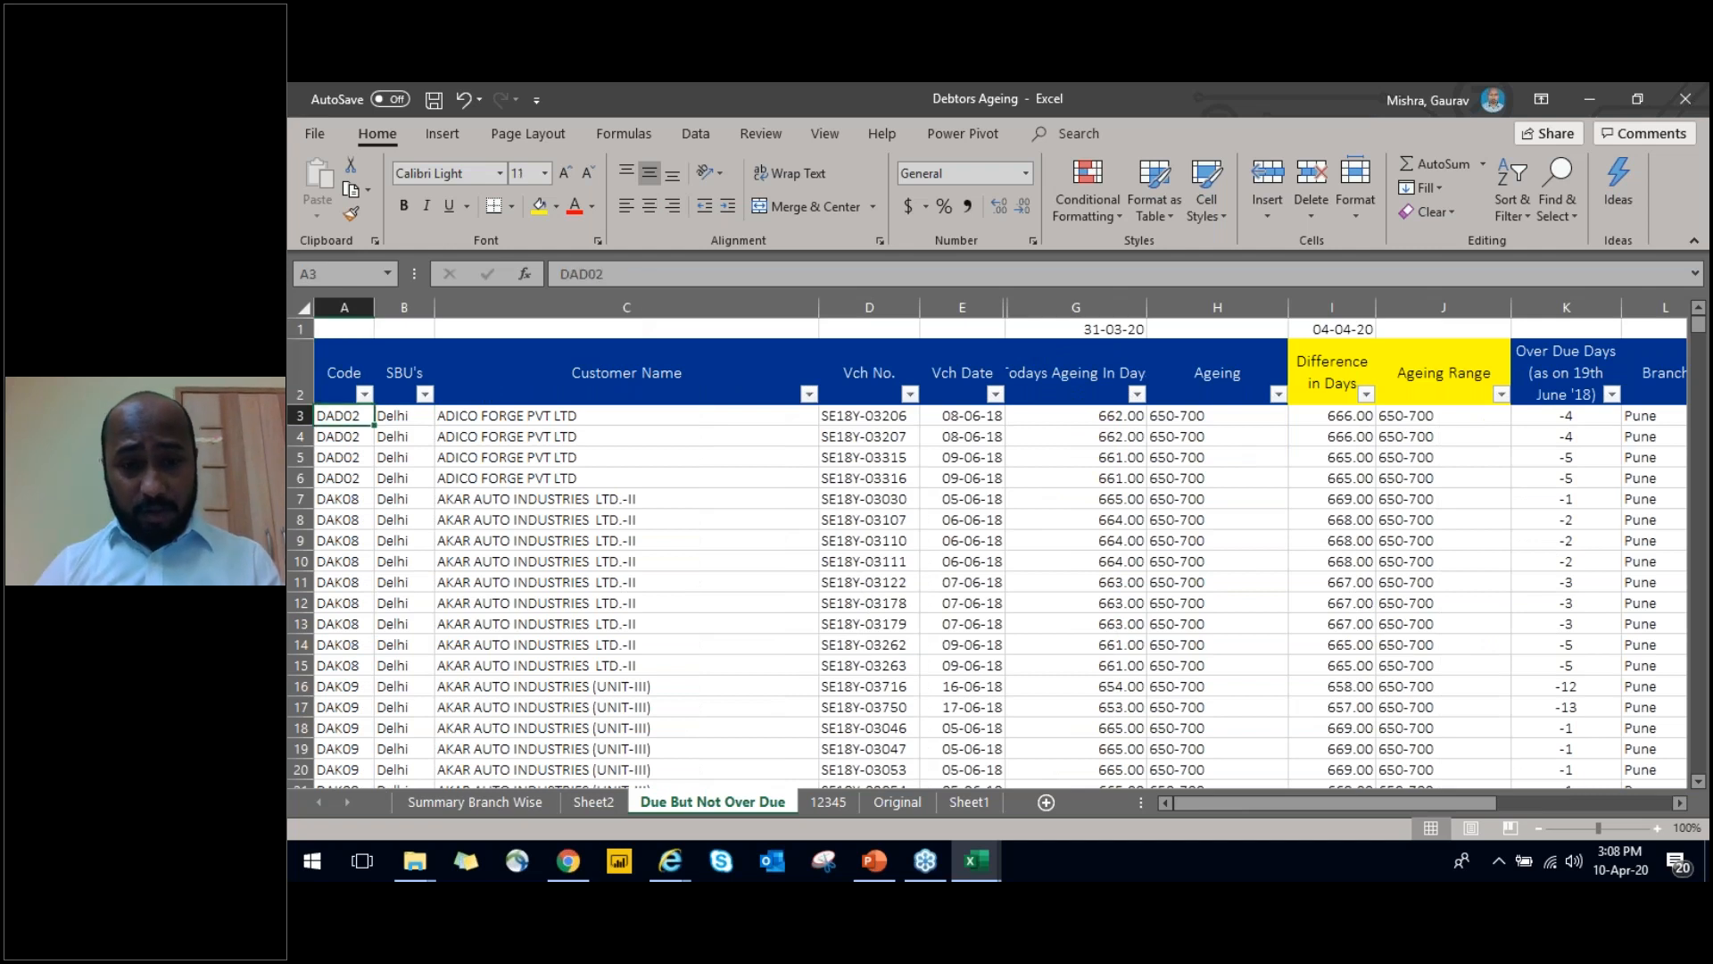
key("Right")
key("Right")
key("Right")
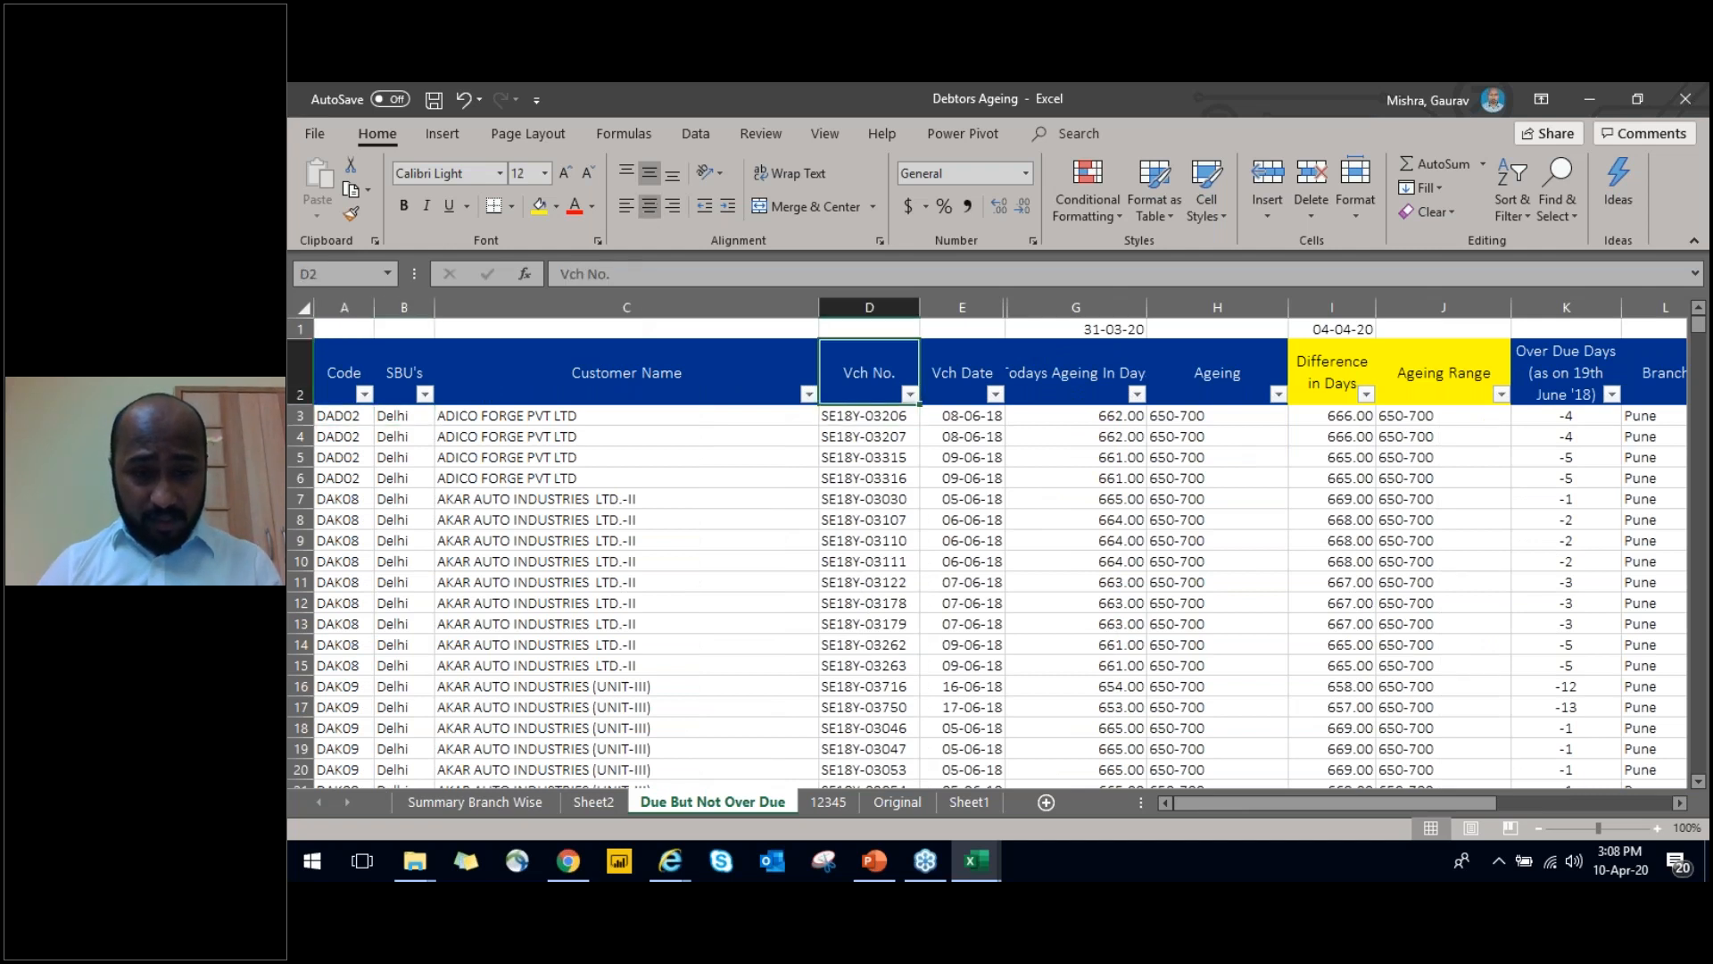
Examine the Original sheet's data table from the Code header down to the last record, including the Vch No. column
key("ctrl+Page_Up")
key("ctrl+Page_Down")
key("ctrl+Page_Down")
key("ctrl+Page_Down")
key("Left")
key("Left")
key("Left")
key("Left")
key("Left")
key("Left")
key("Left")
key("ctrl+shift+Right")
key("ctrl+shift+Left")
key("ctrl+shift+Left")
key("ctrl+shift+Right")
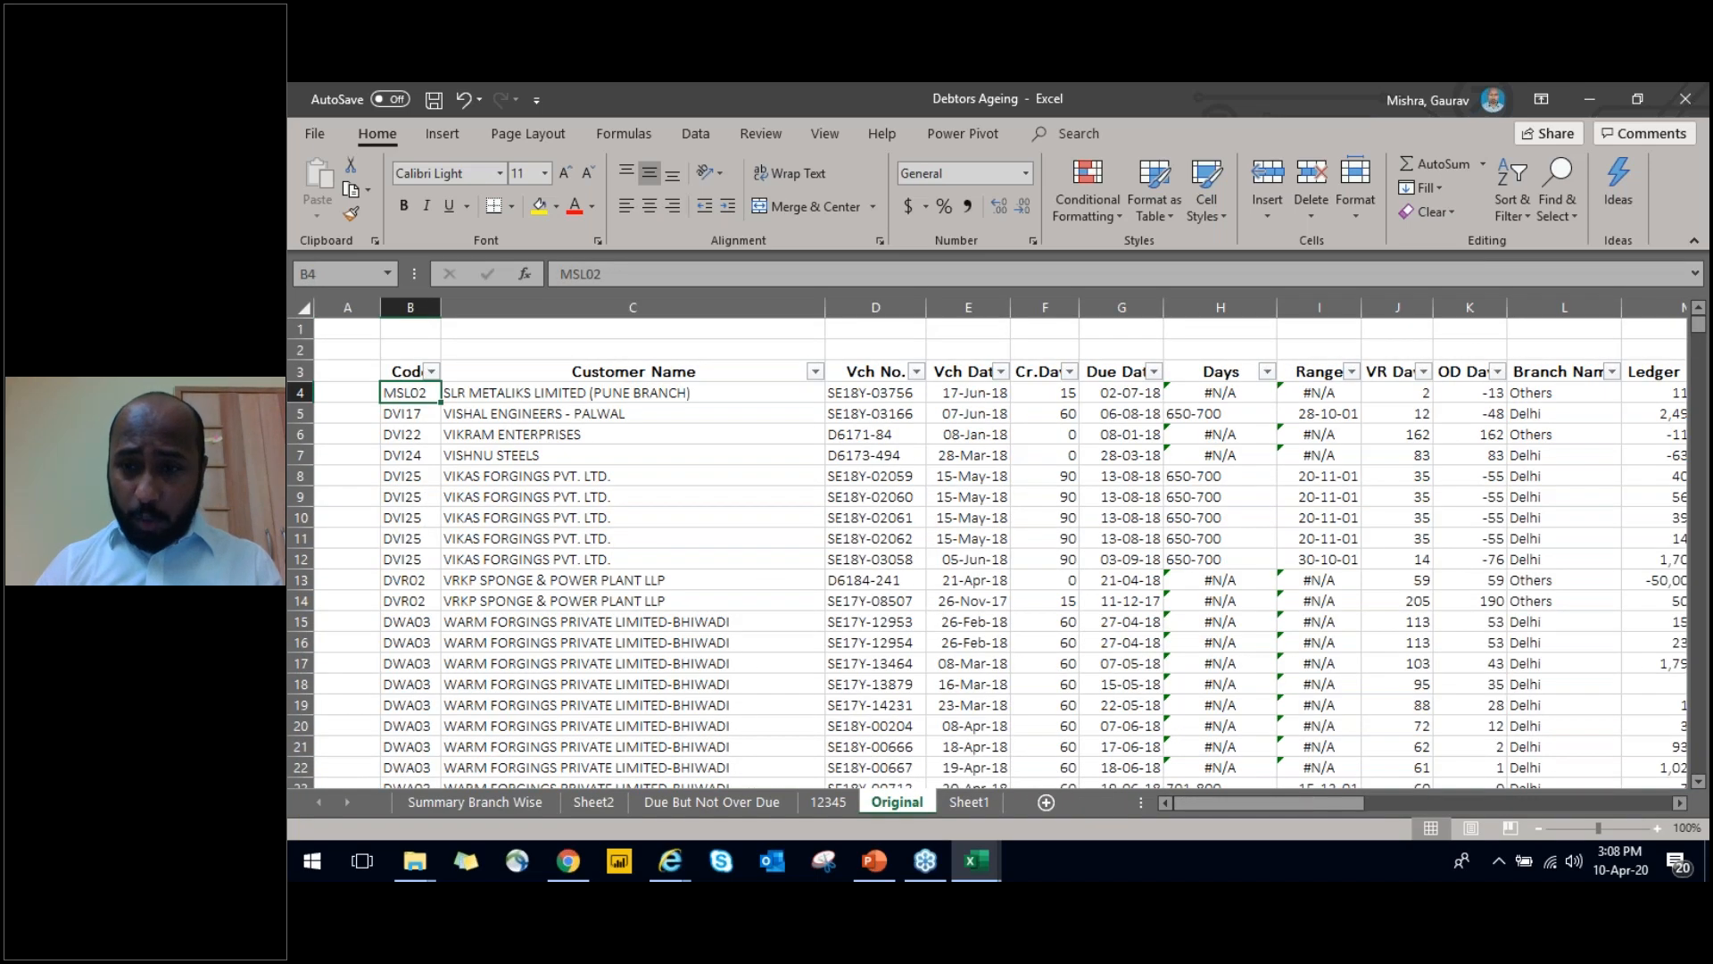
key("ctrl+shift+End")
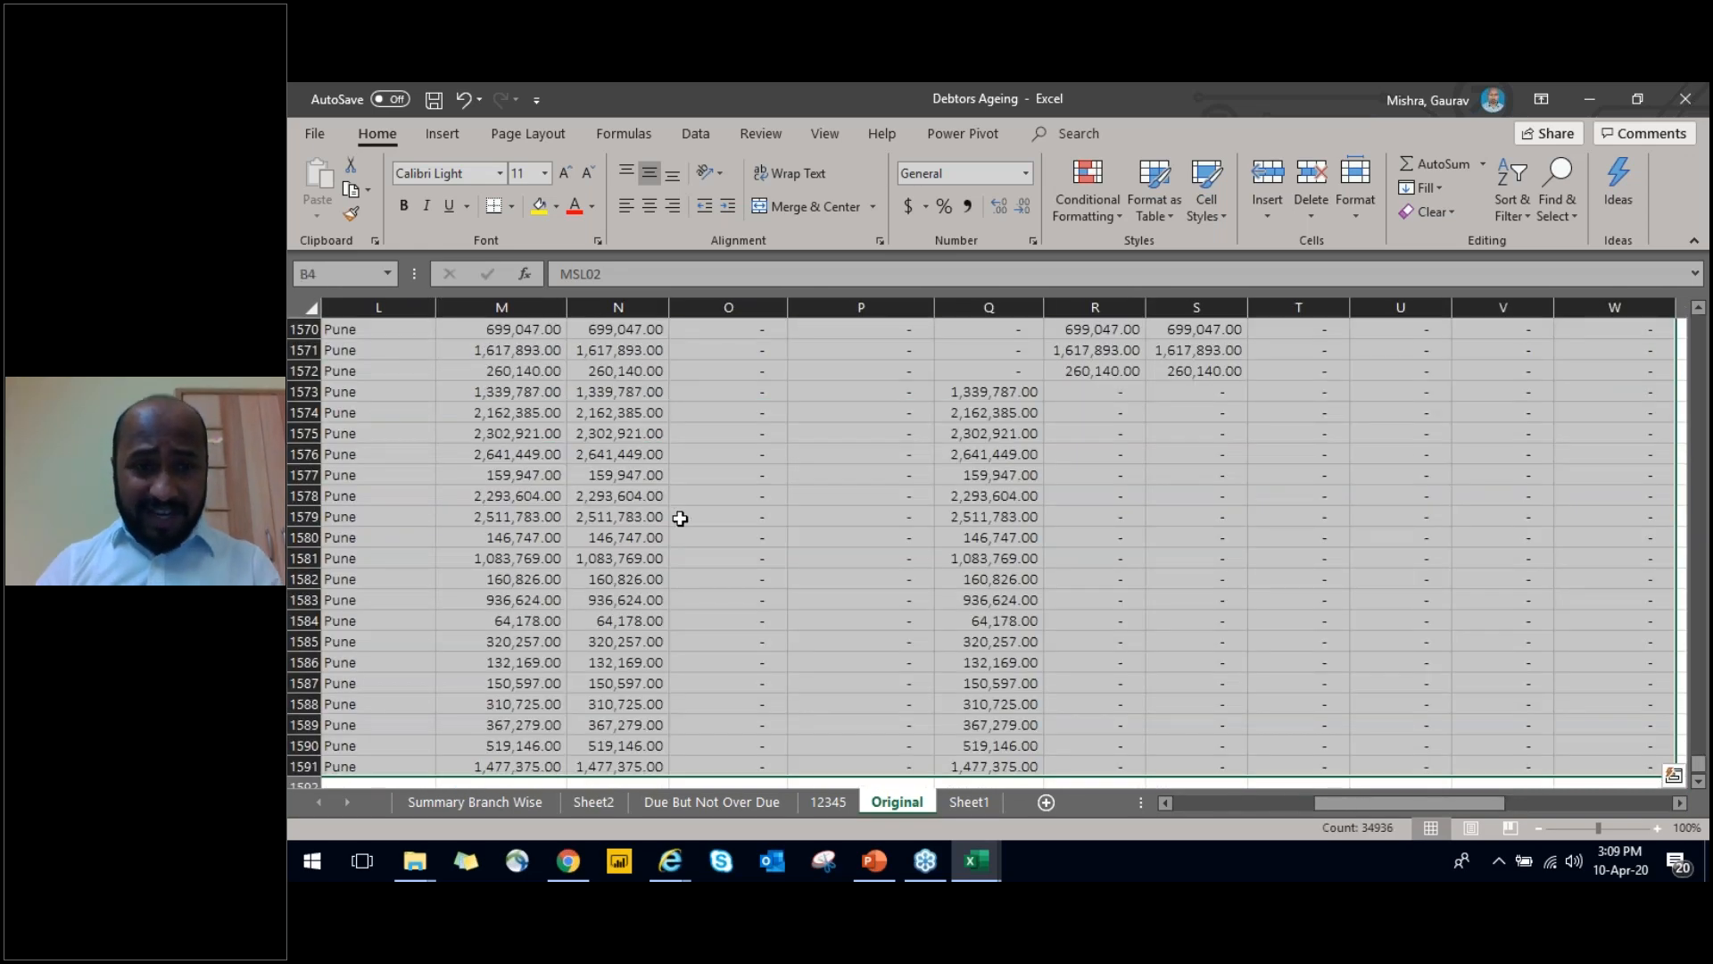
key("Up")
key("Down")
key("Left")
key("Right")
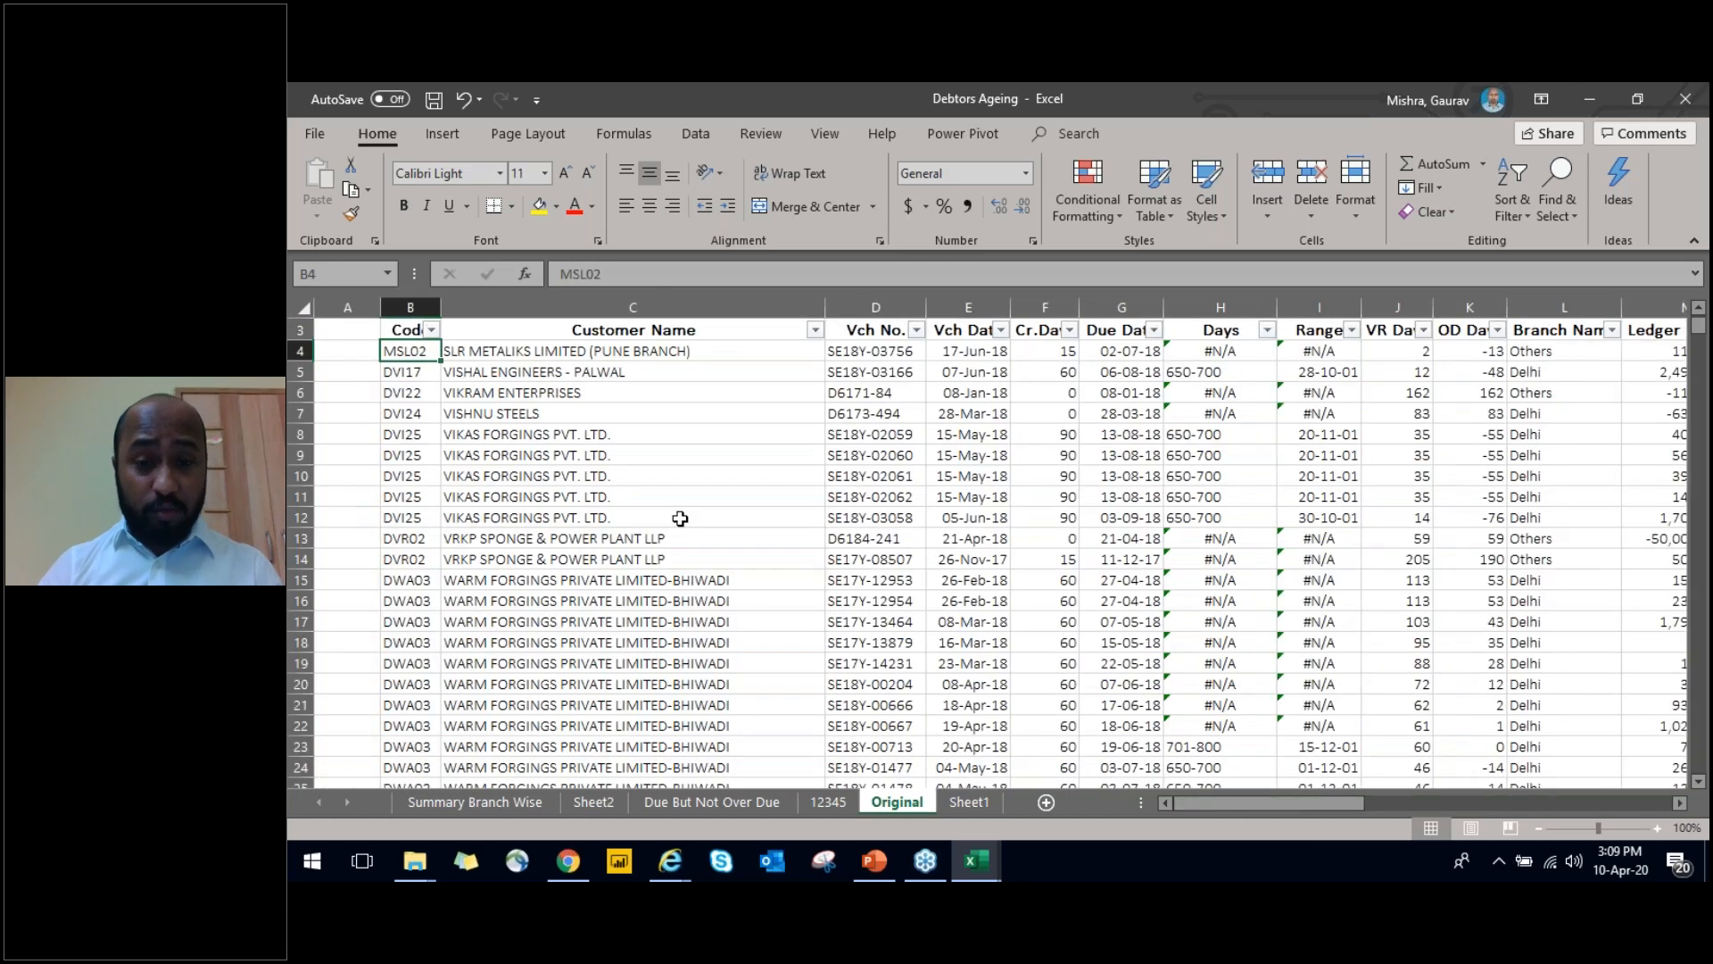
key("Down")
key("Right")
key("Right")
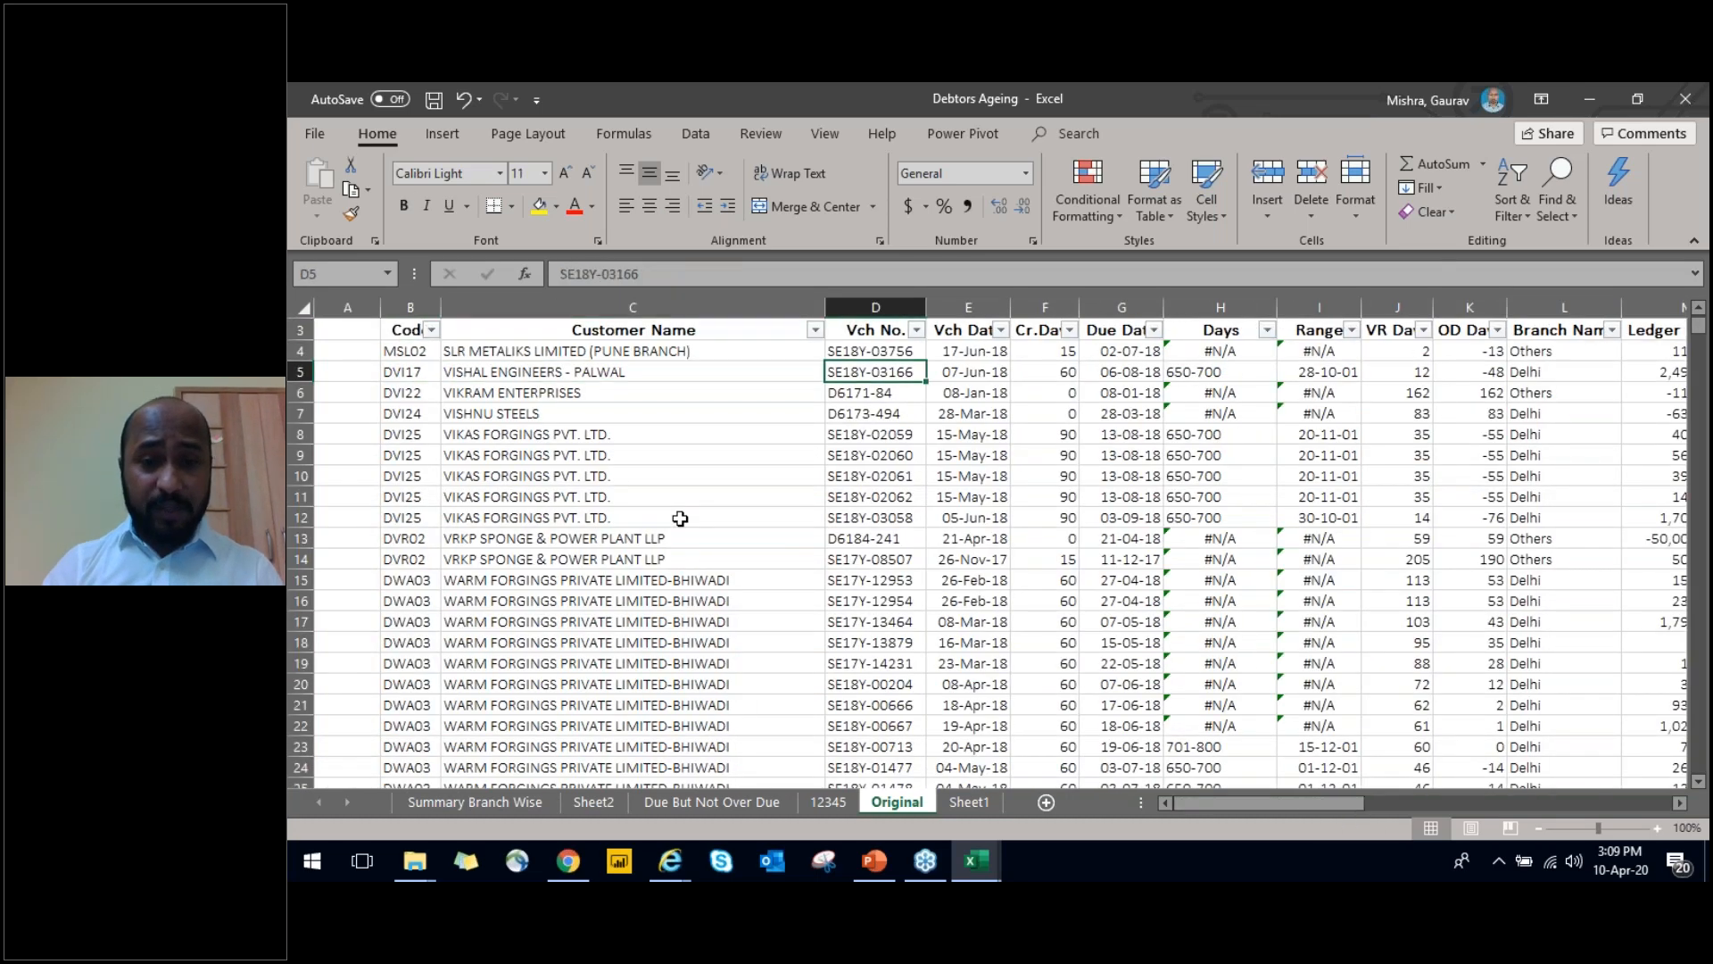
key("ctrl+Down")
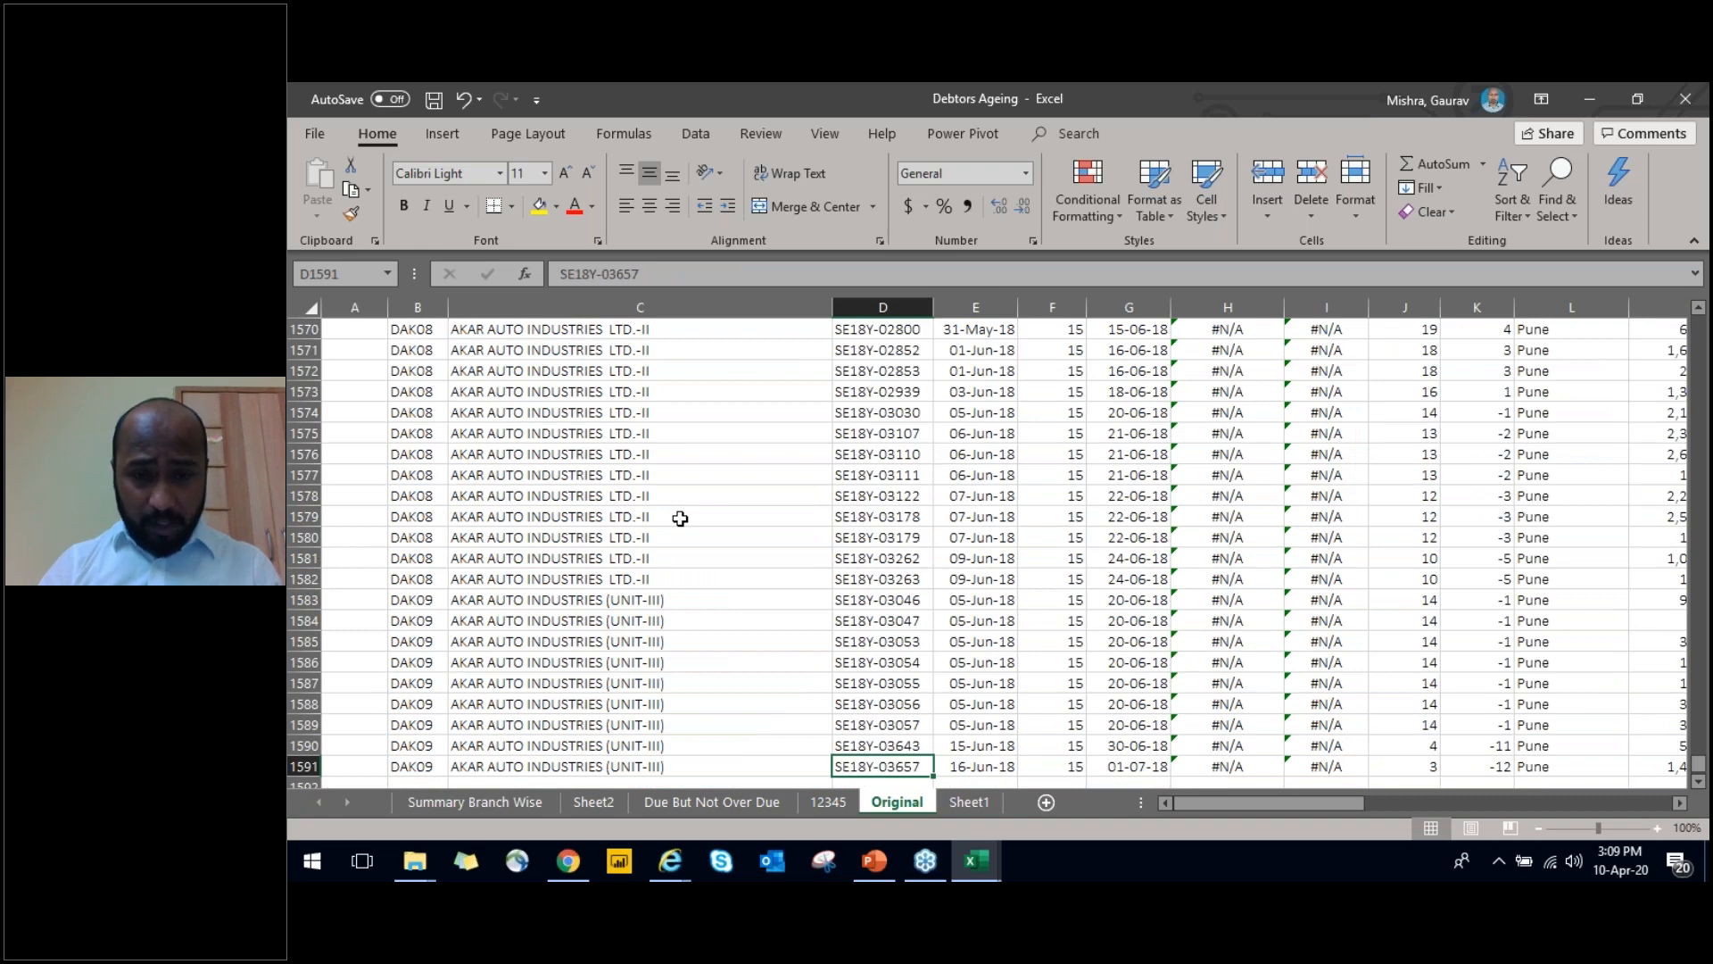
key("ctrl+Up")
key("Left")
key("Left")
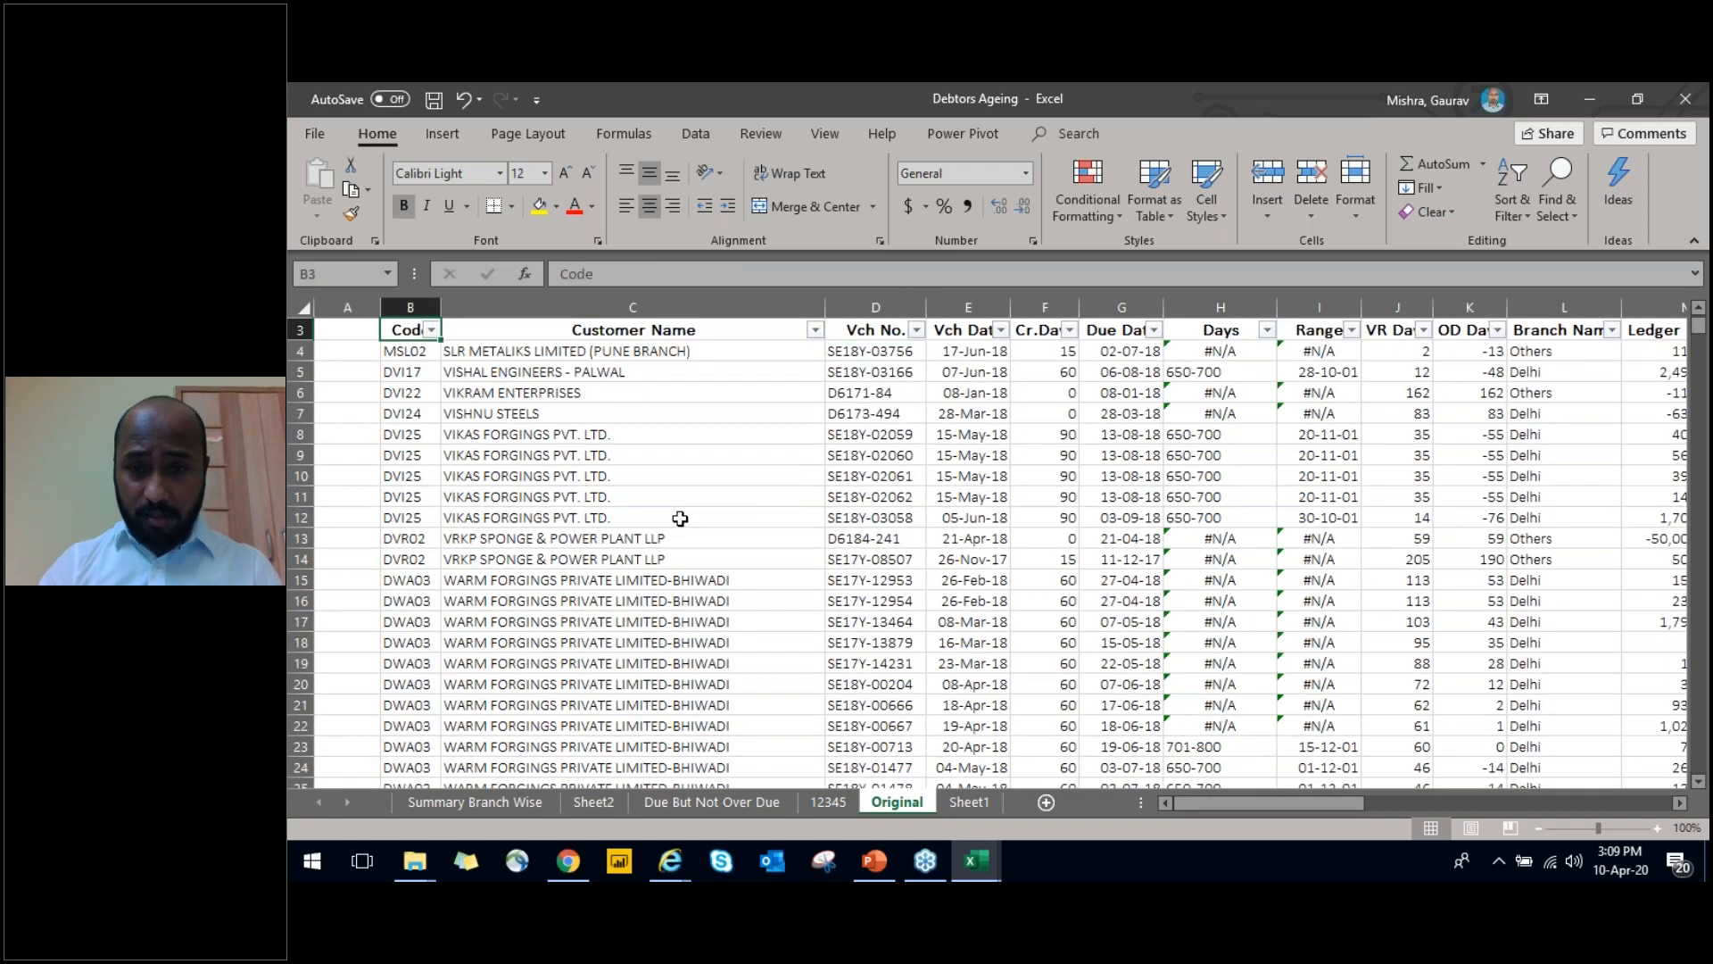
key("ctrl+shift+Right")
key("ctrl+shift+Down")
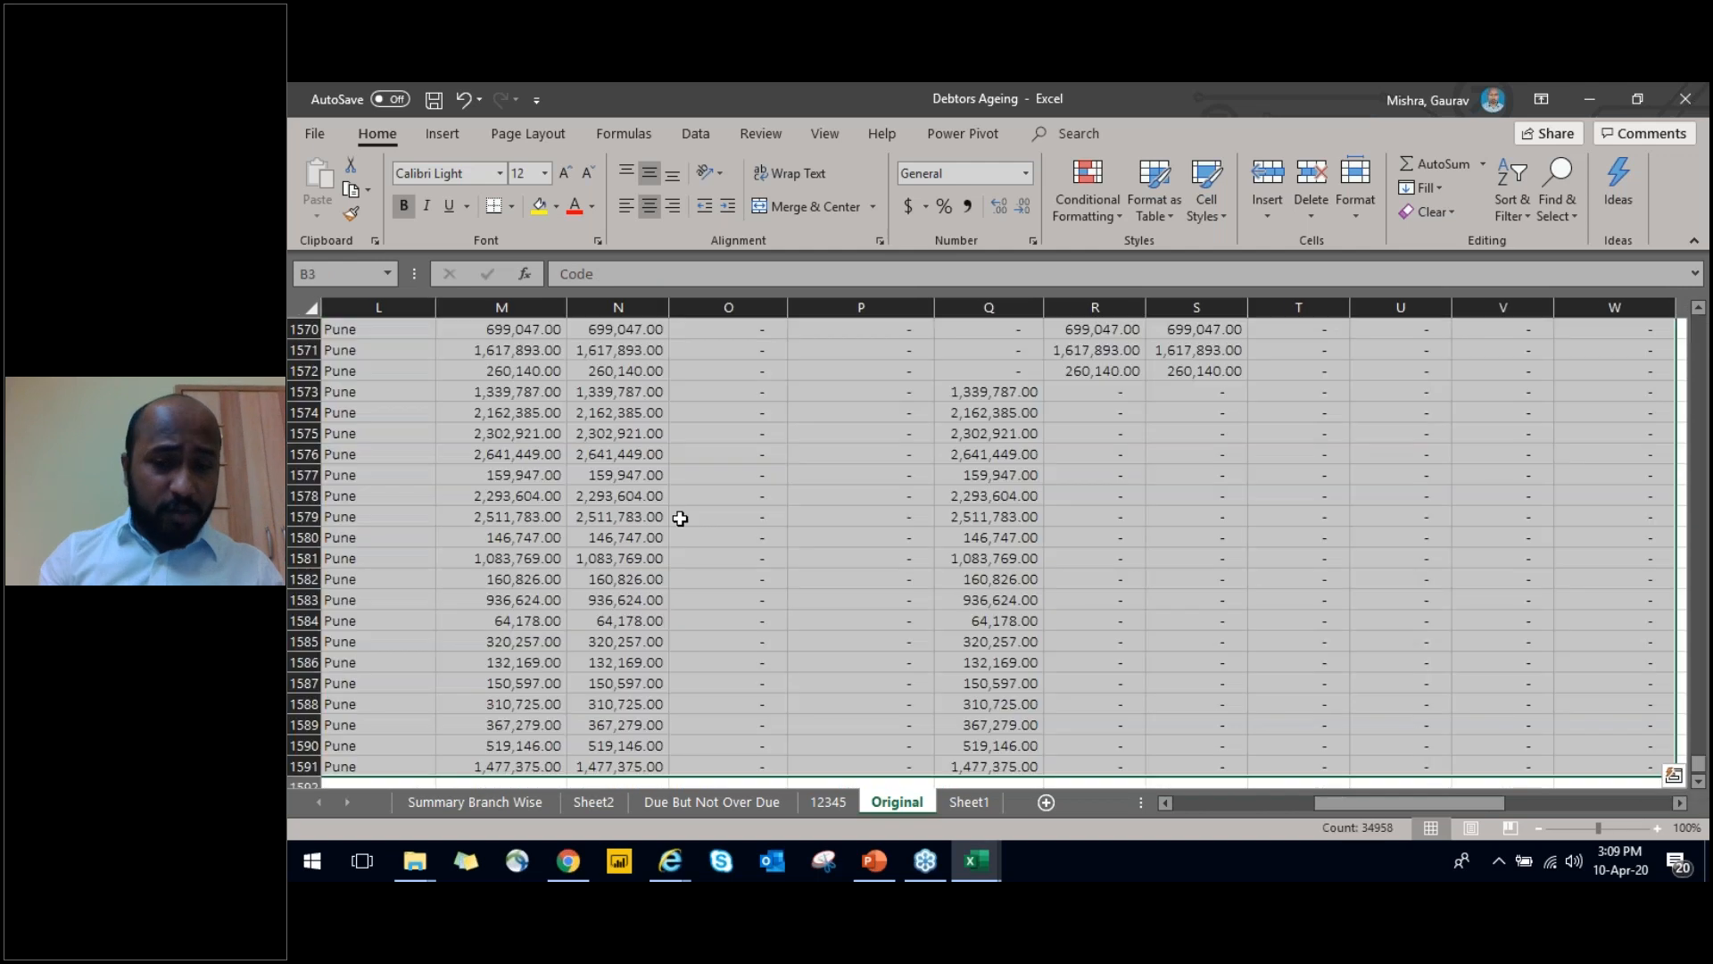
left_click(1110, 212)
mouse_move(1181, 457)
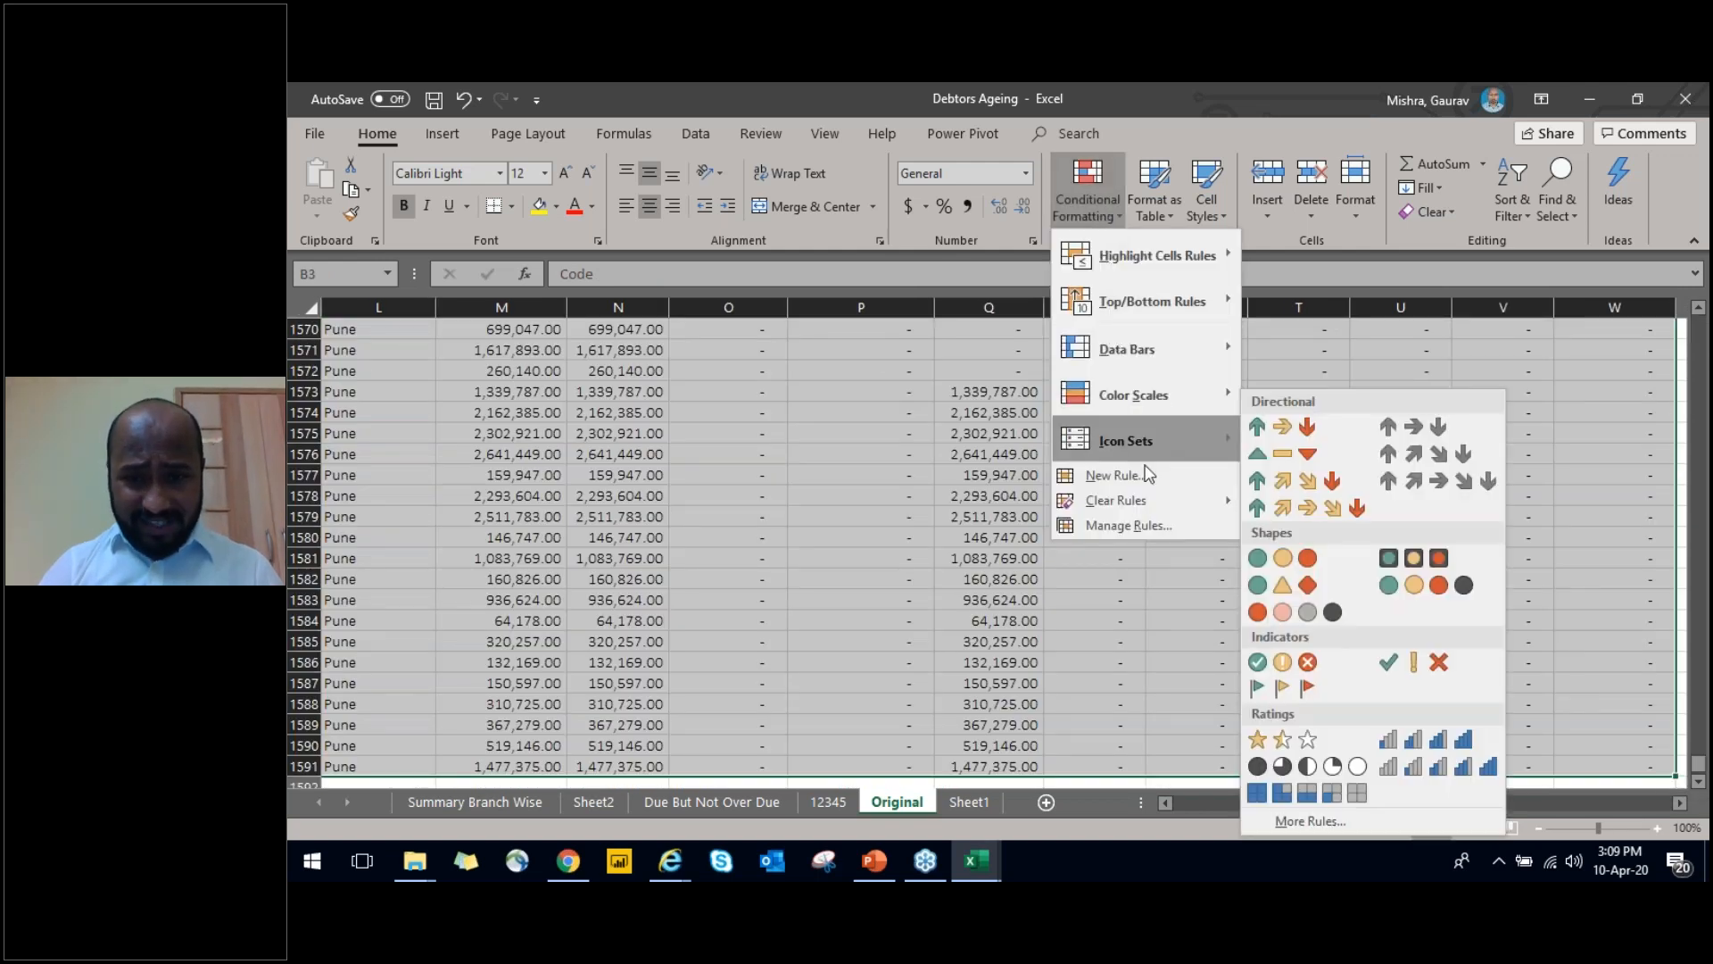
left_click(1140, 474)
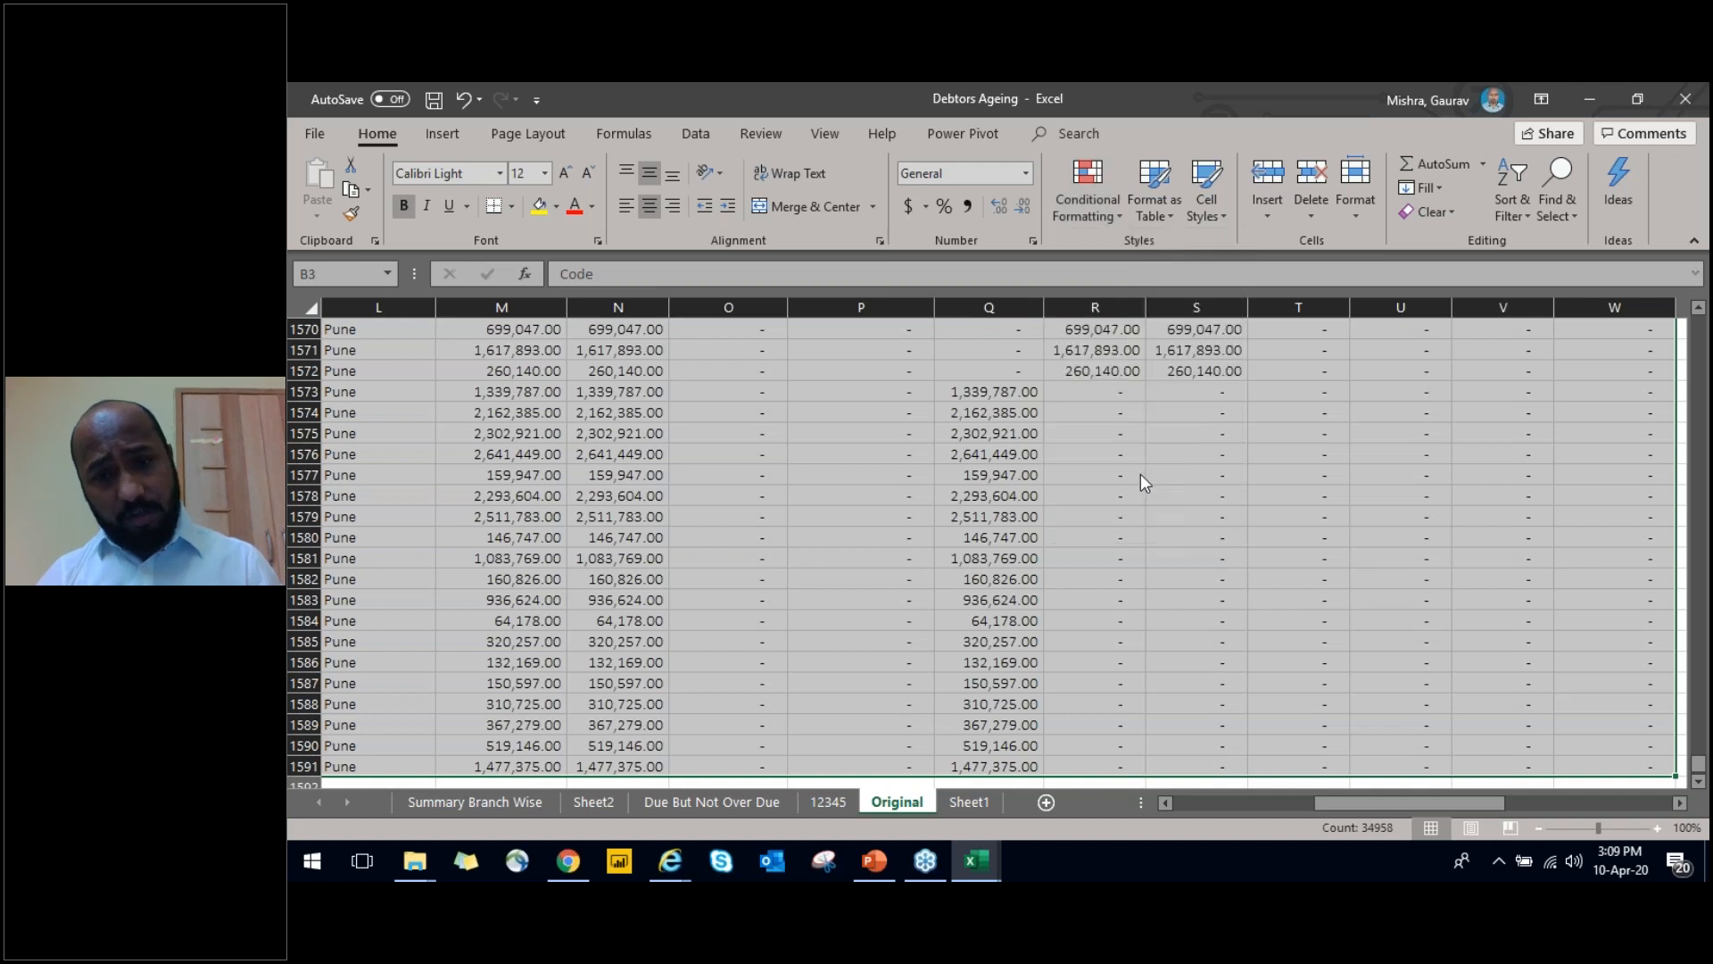
left_click(972, 402)
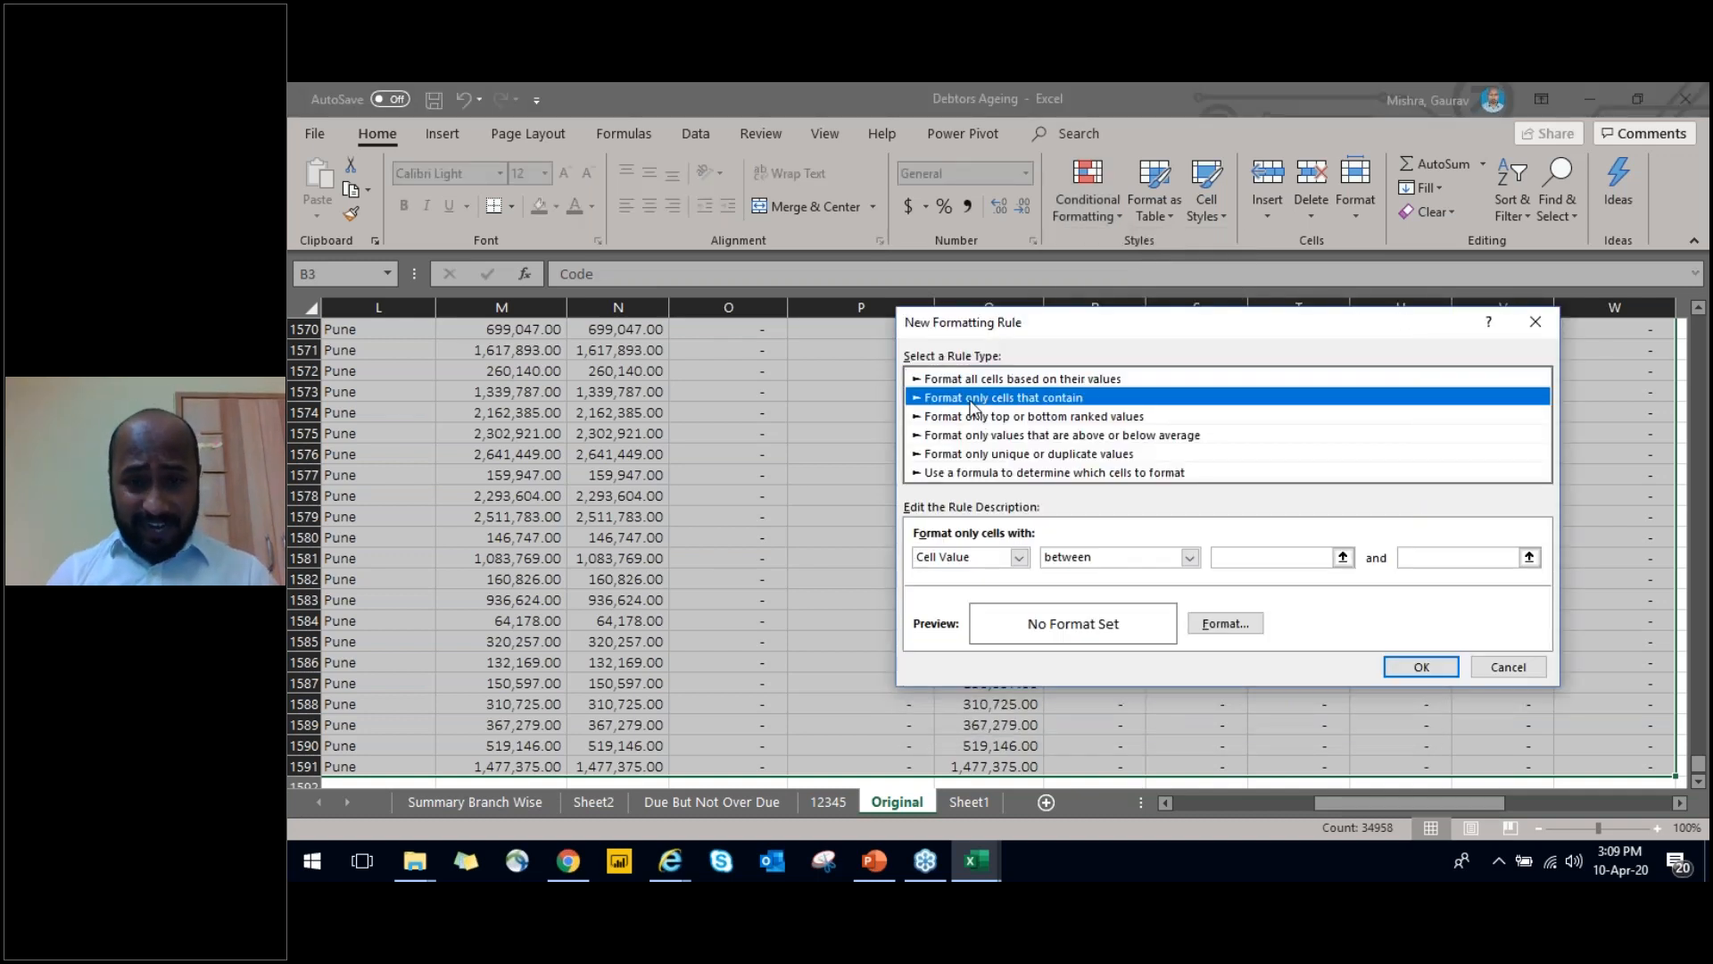
left_click(1111, 455)
left_click(984, 557)
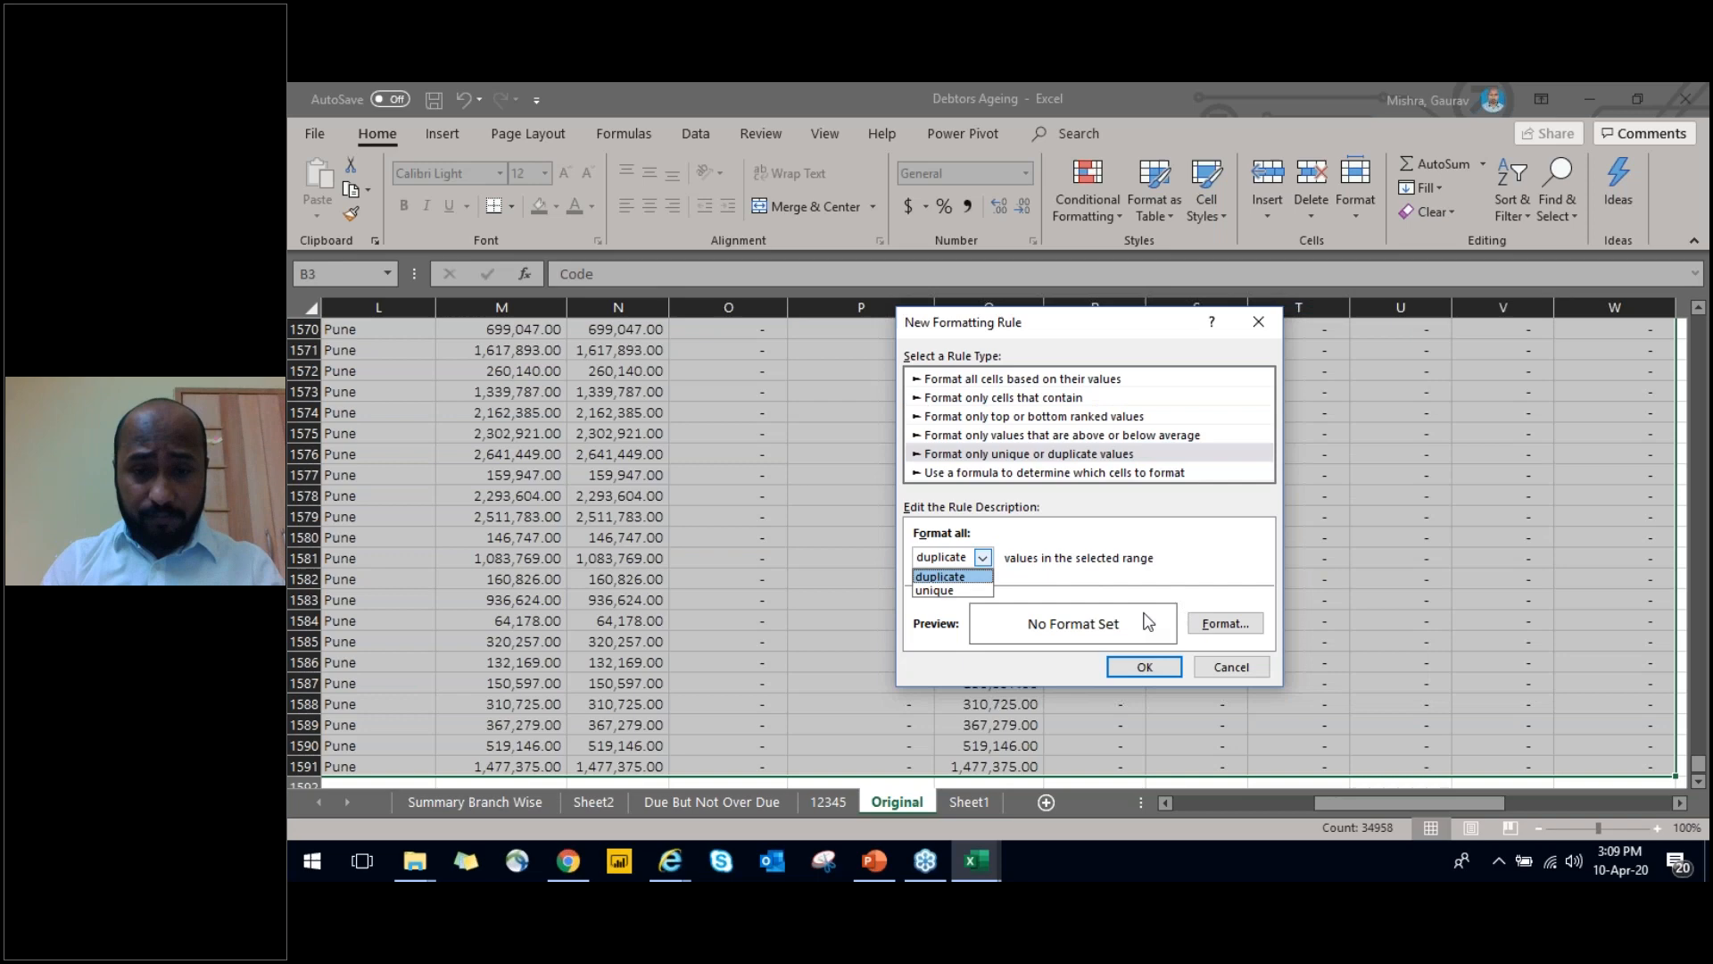
key("Escape")
key("Escape")
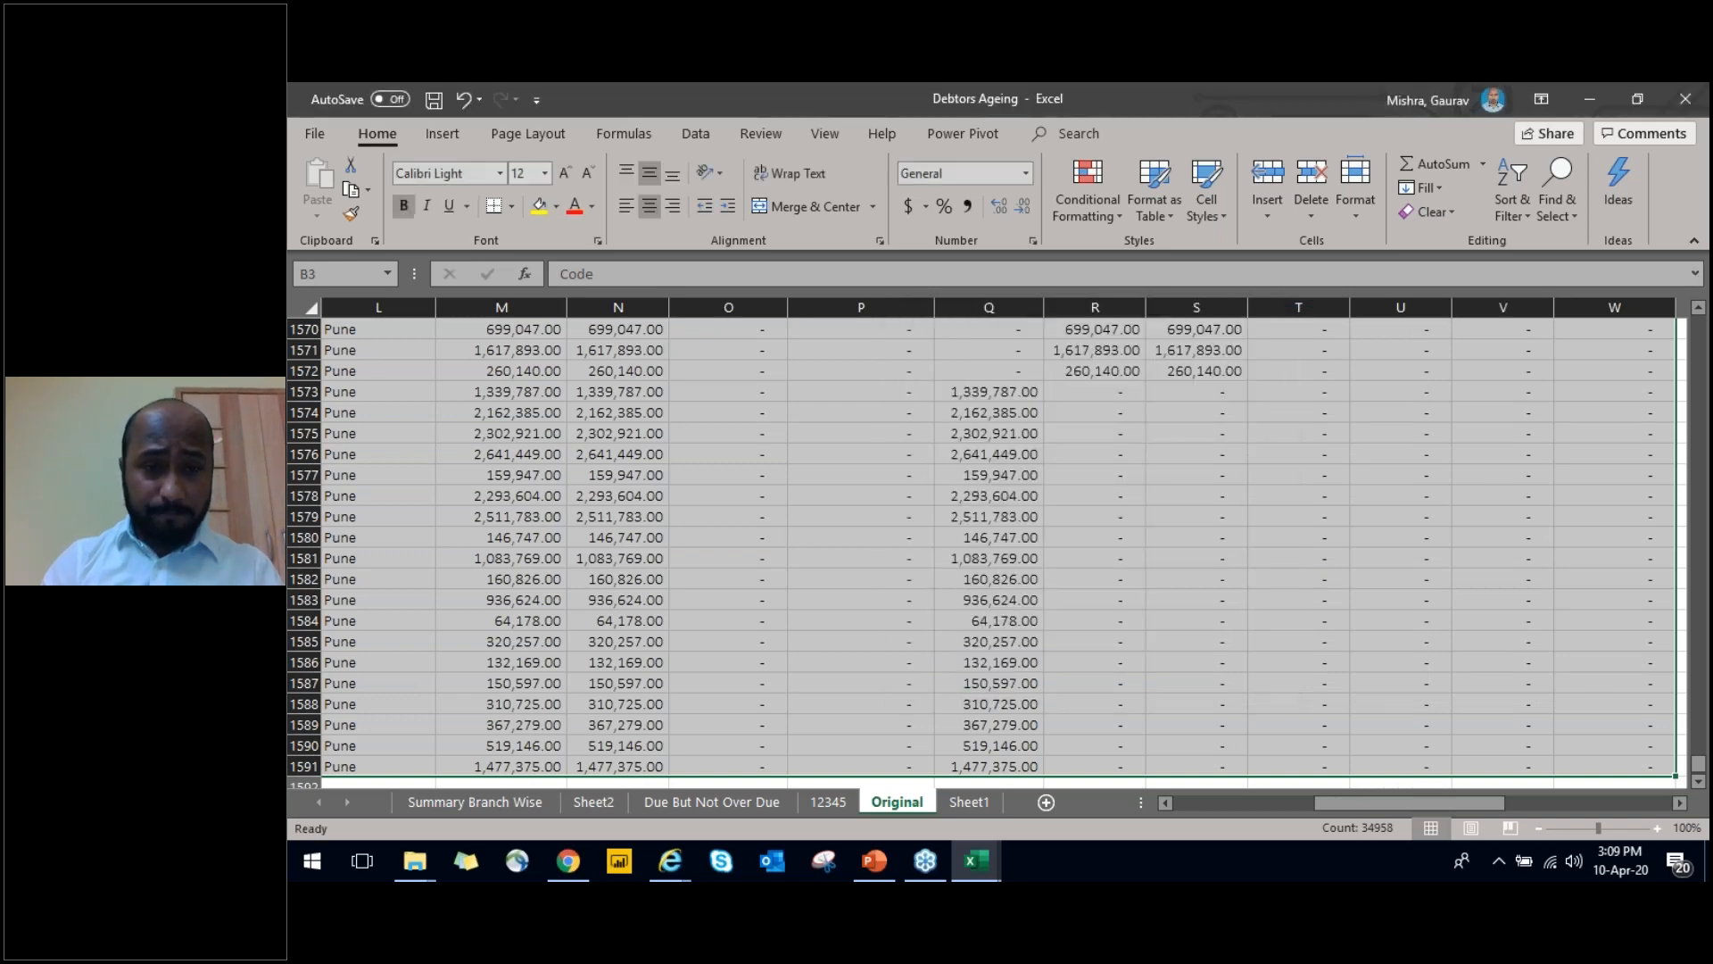
Start a new conditional formatting rule for duplicate values on the Vch No. entries from D4 to D1591
key("Up")
key("Up")
key("Down")
key("Down")
key("Down")
key("Right")
key("Right")
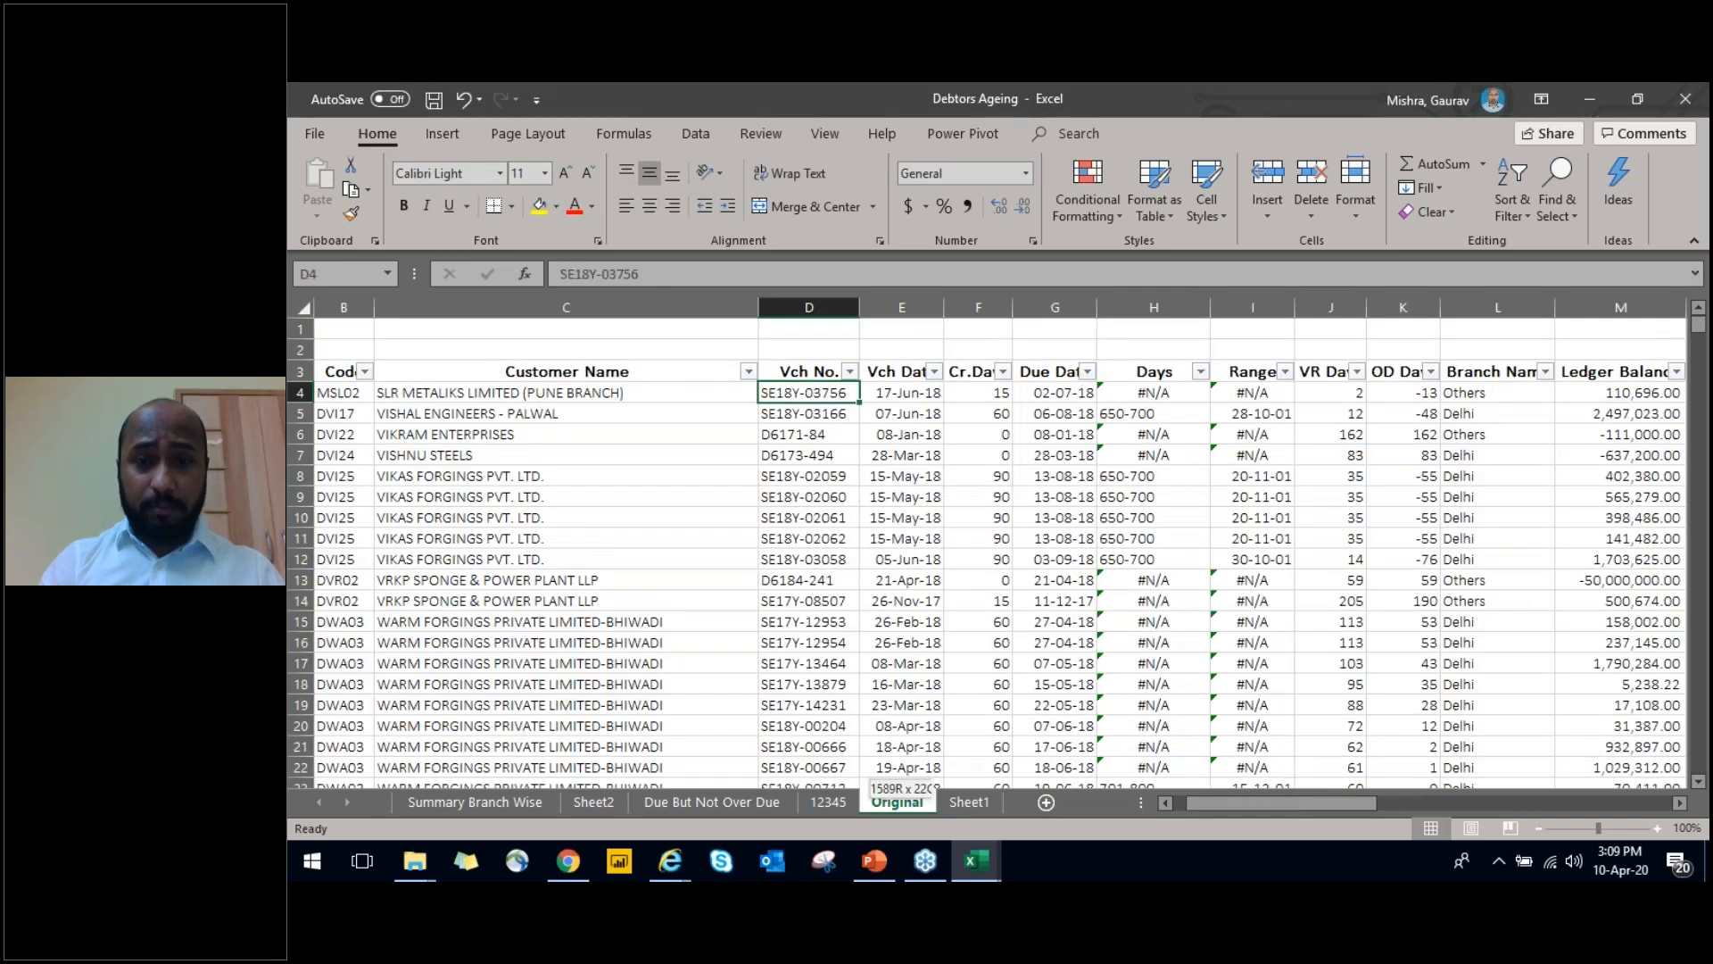
key("ctrl+shift+Down")
left_click(1089, 200)
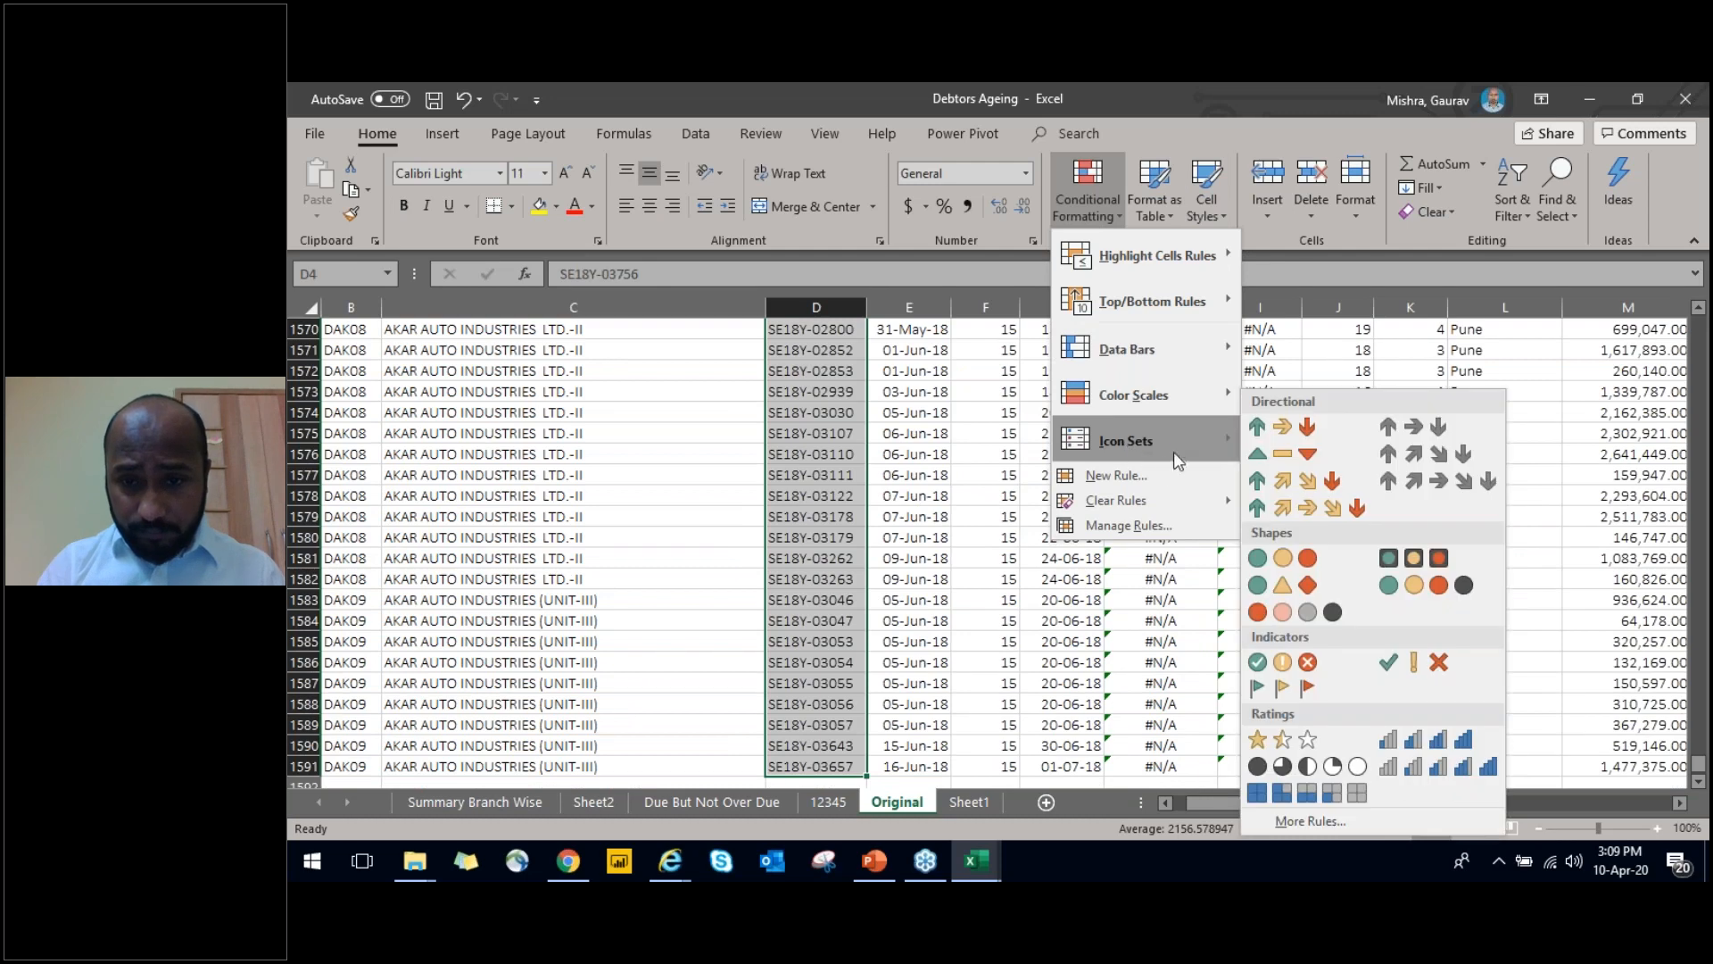
left_click(1160, 476)
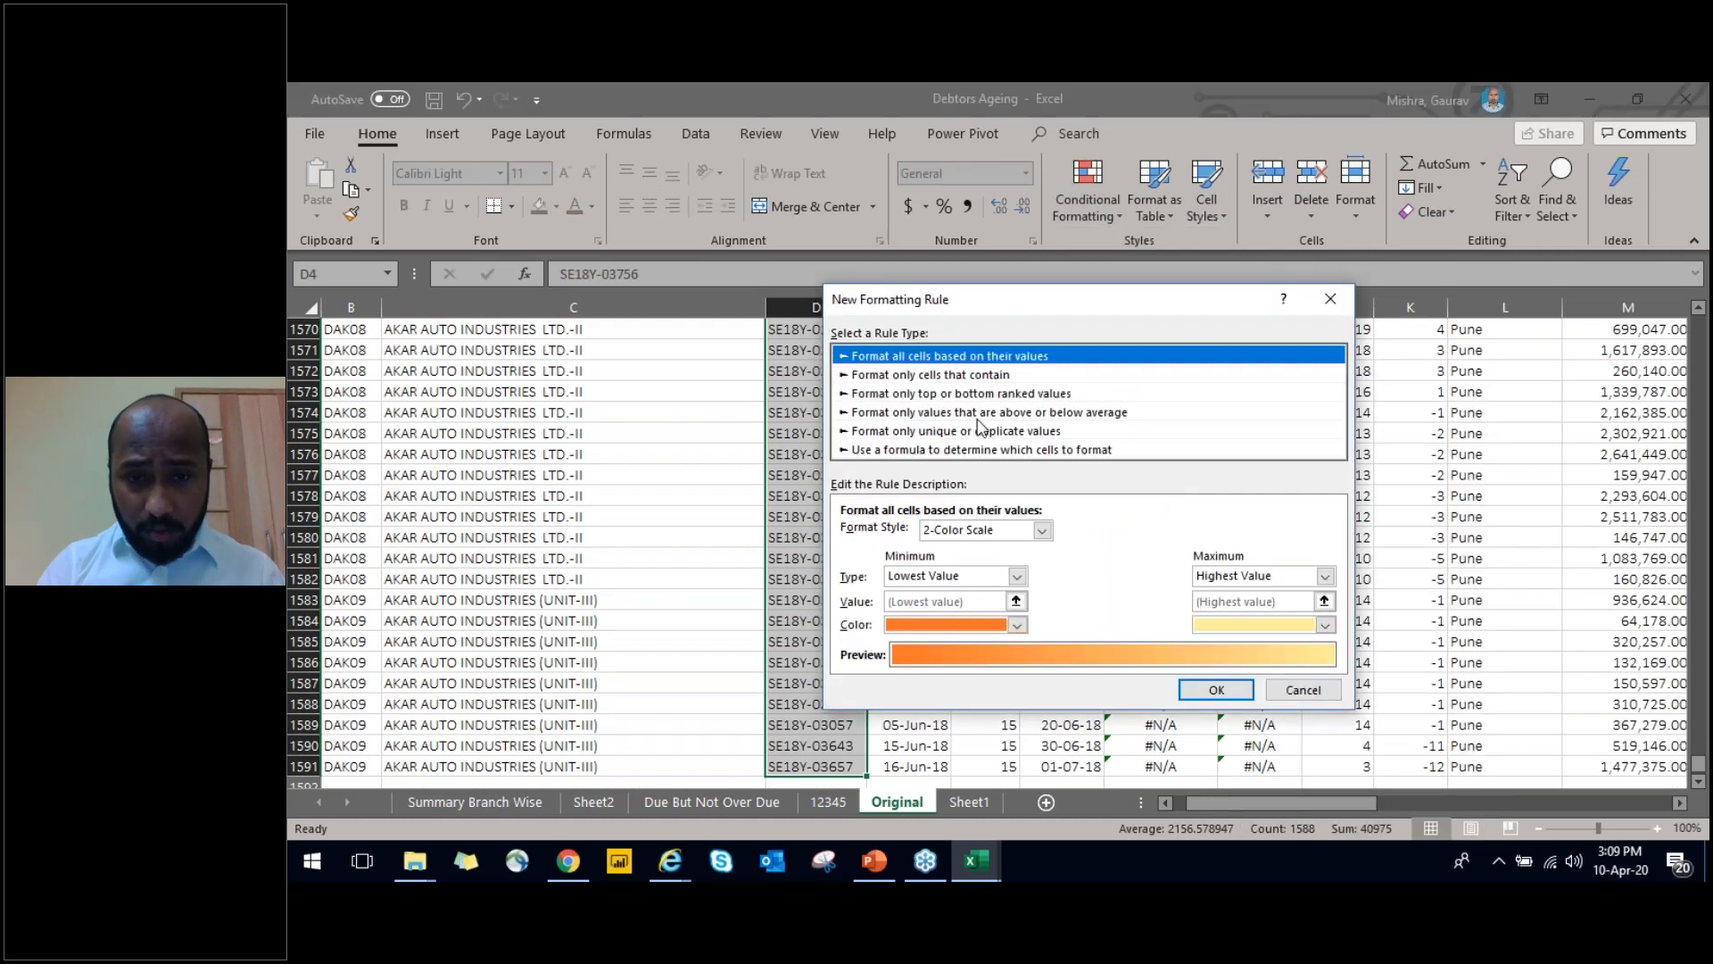
left_click(990, 431)
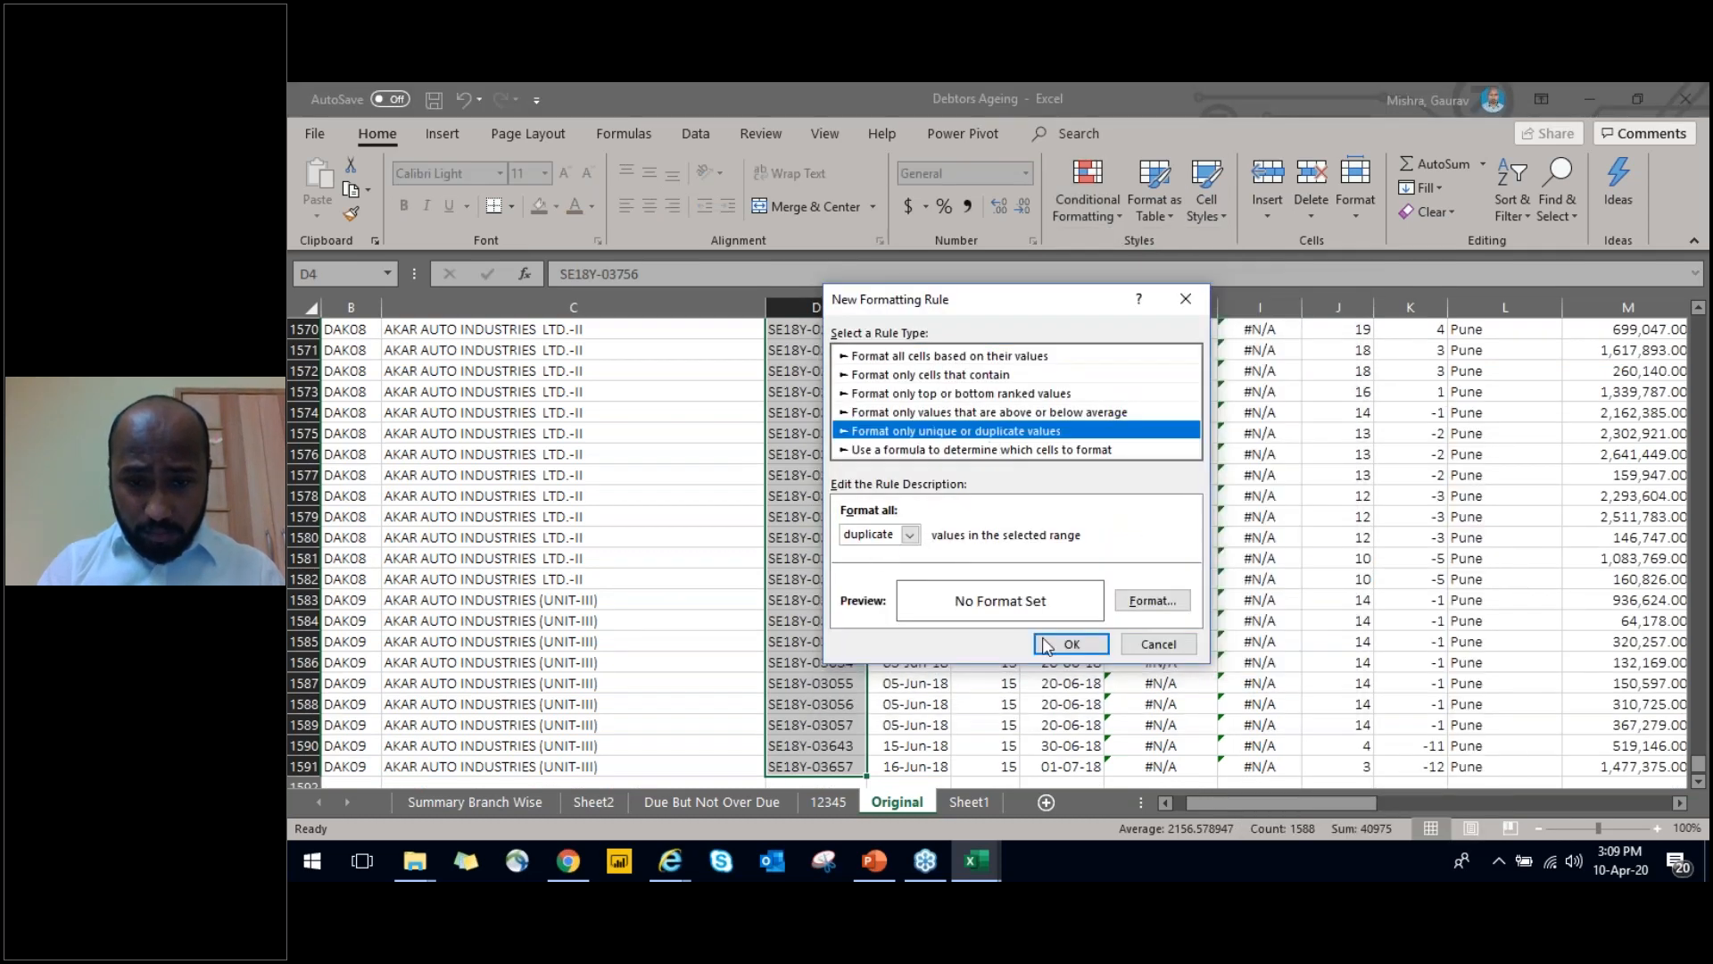
Give the duplicate-values rule a yellow fill and apply it to the Vch No. column
left_click(1165, 603)
left_click(1011, 241)
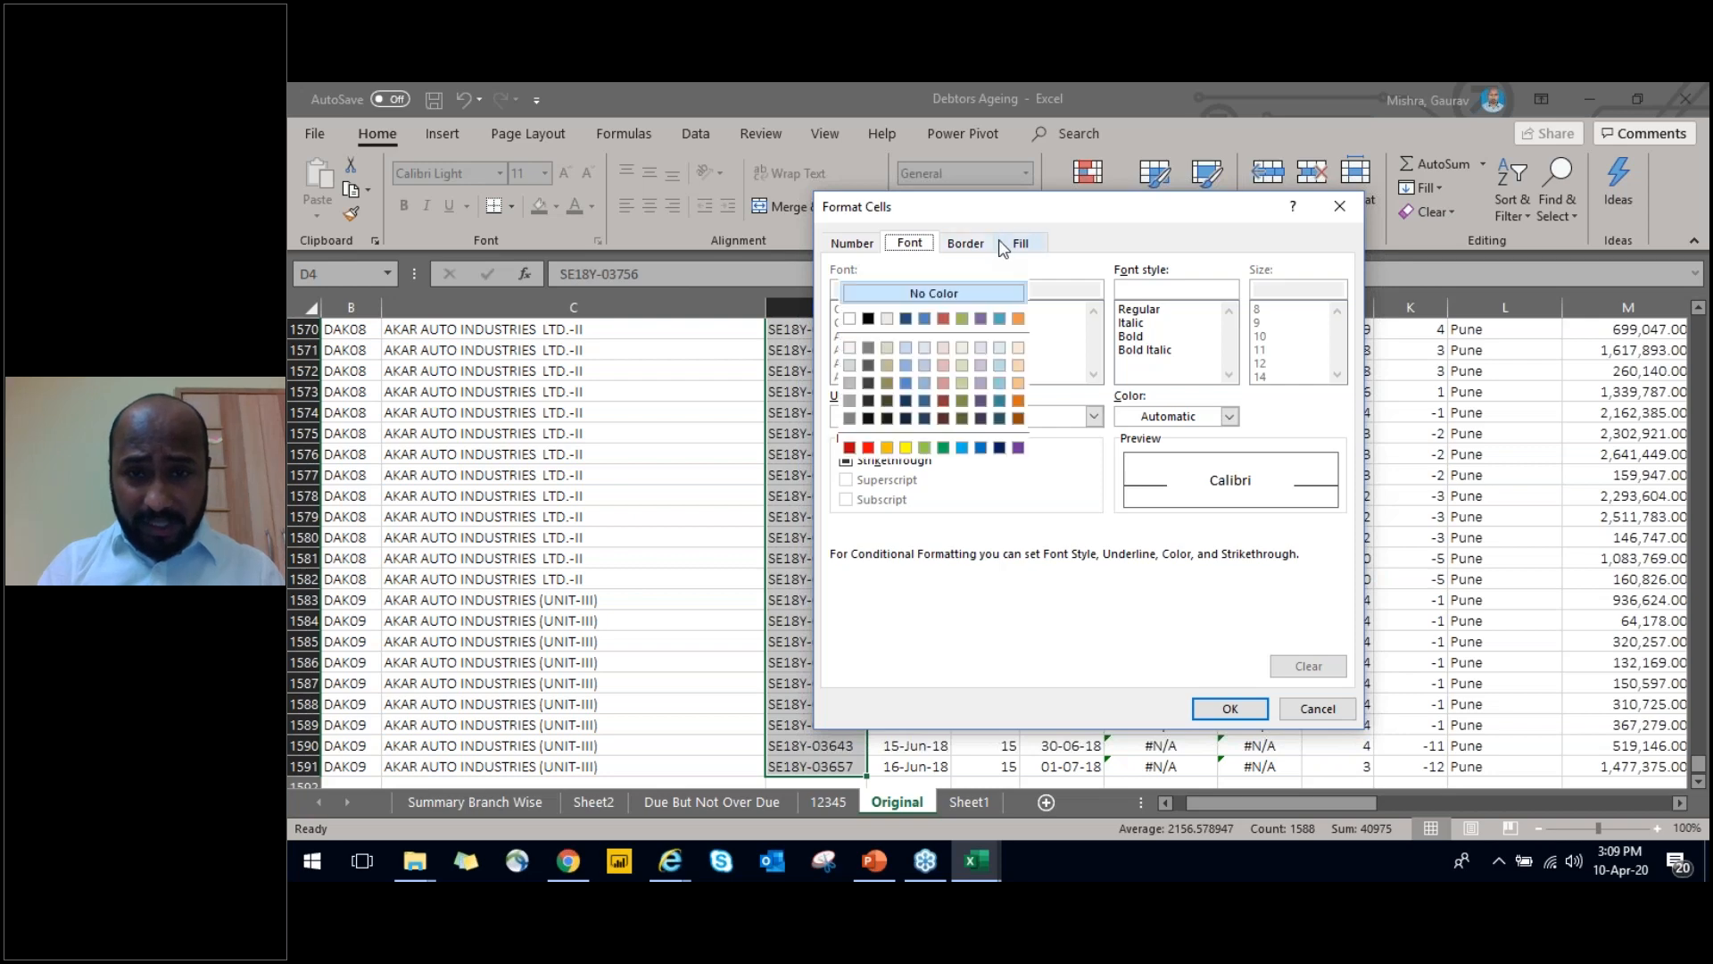
left_click(905, 447)
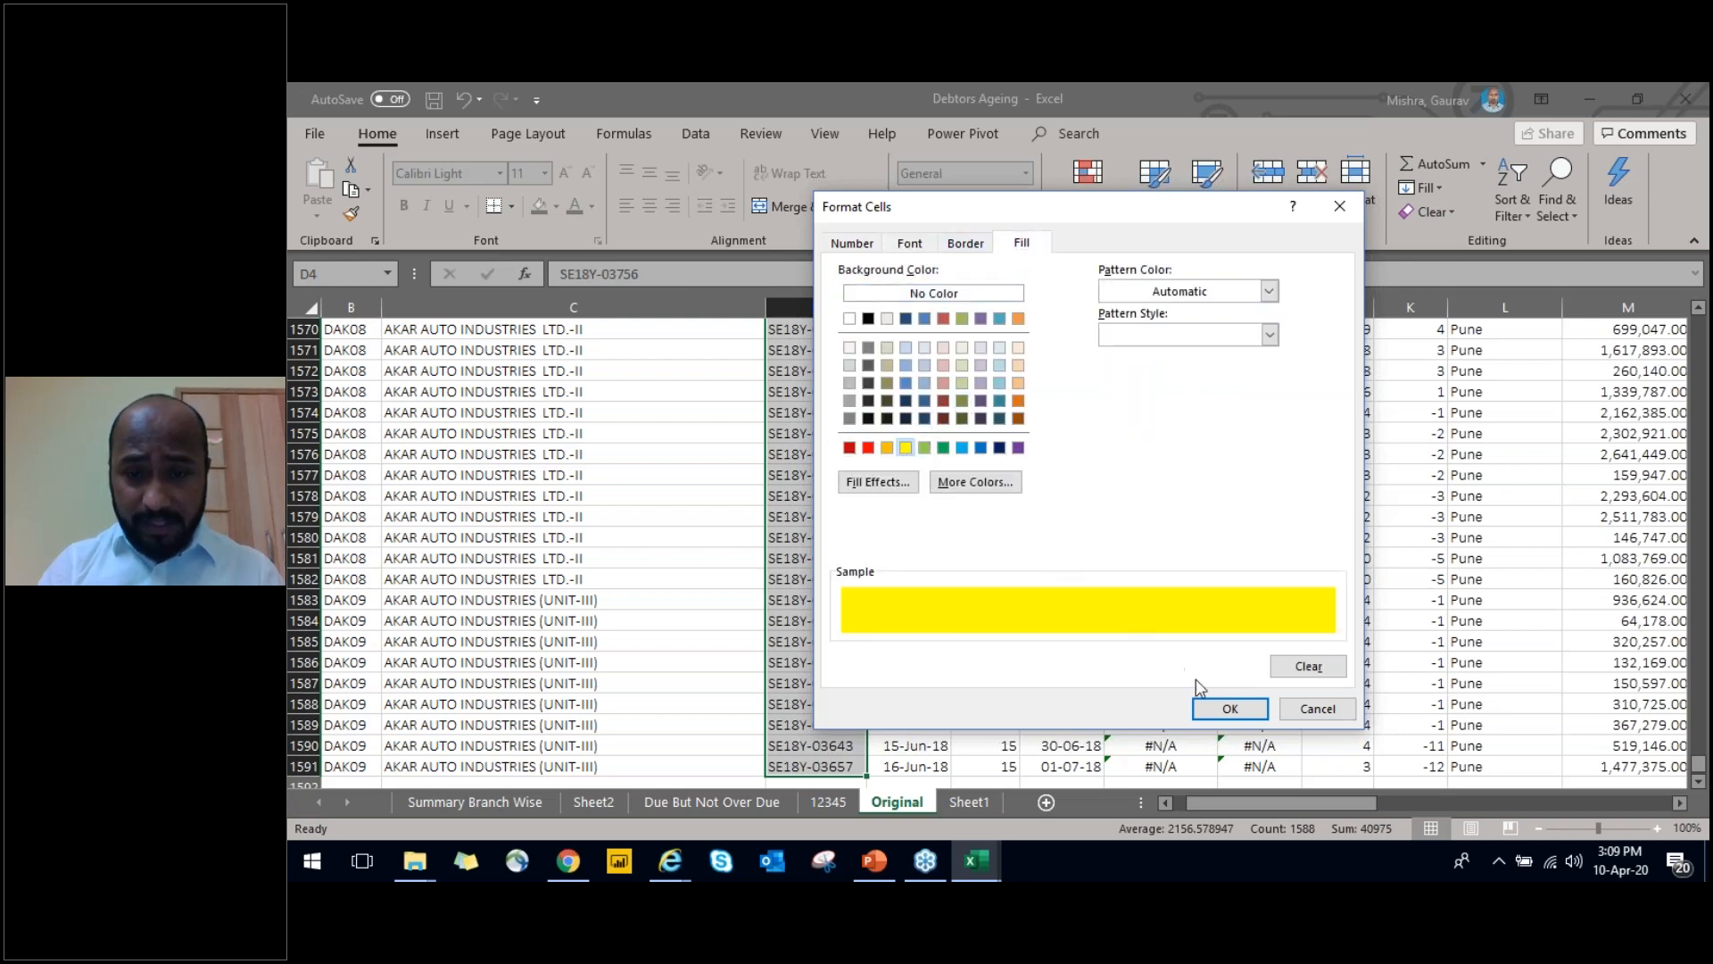
left_click(1229, 708)
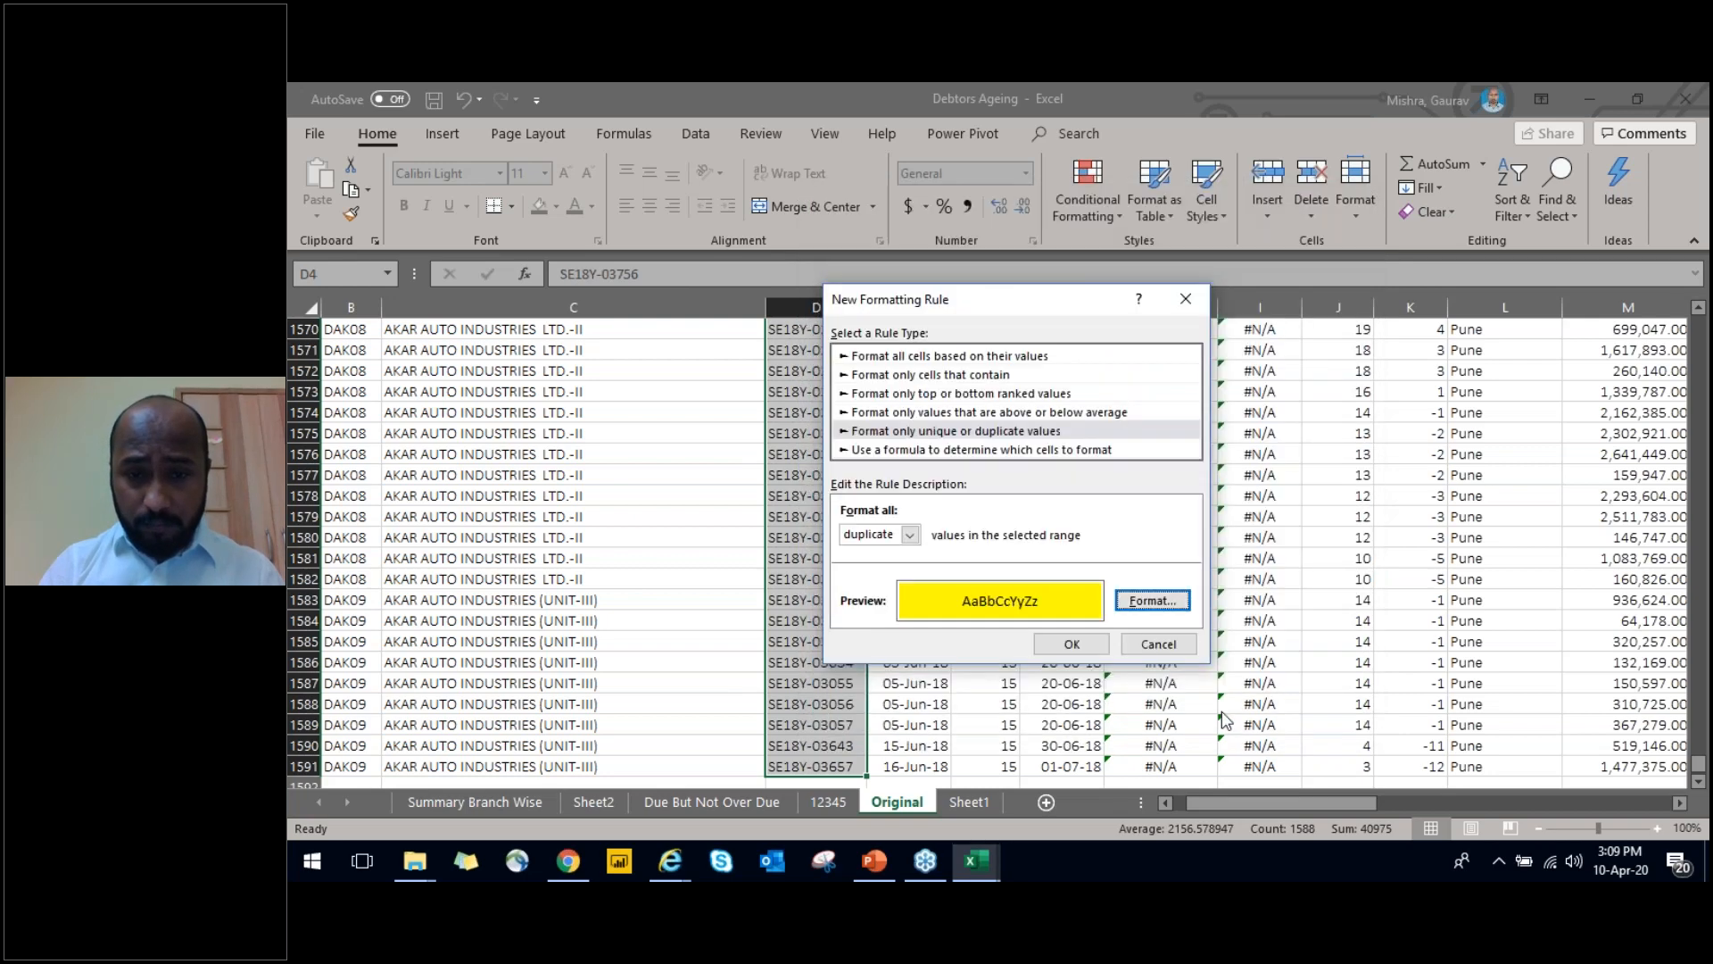
left_click(1074, 645)
left_click(830, 490)
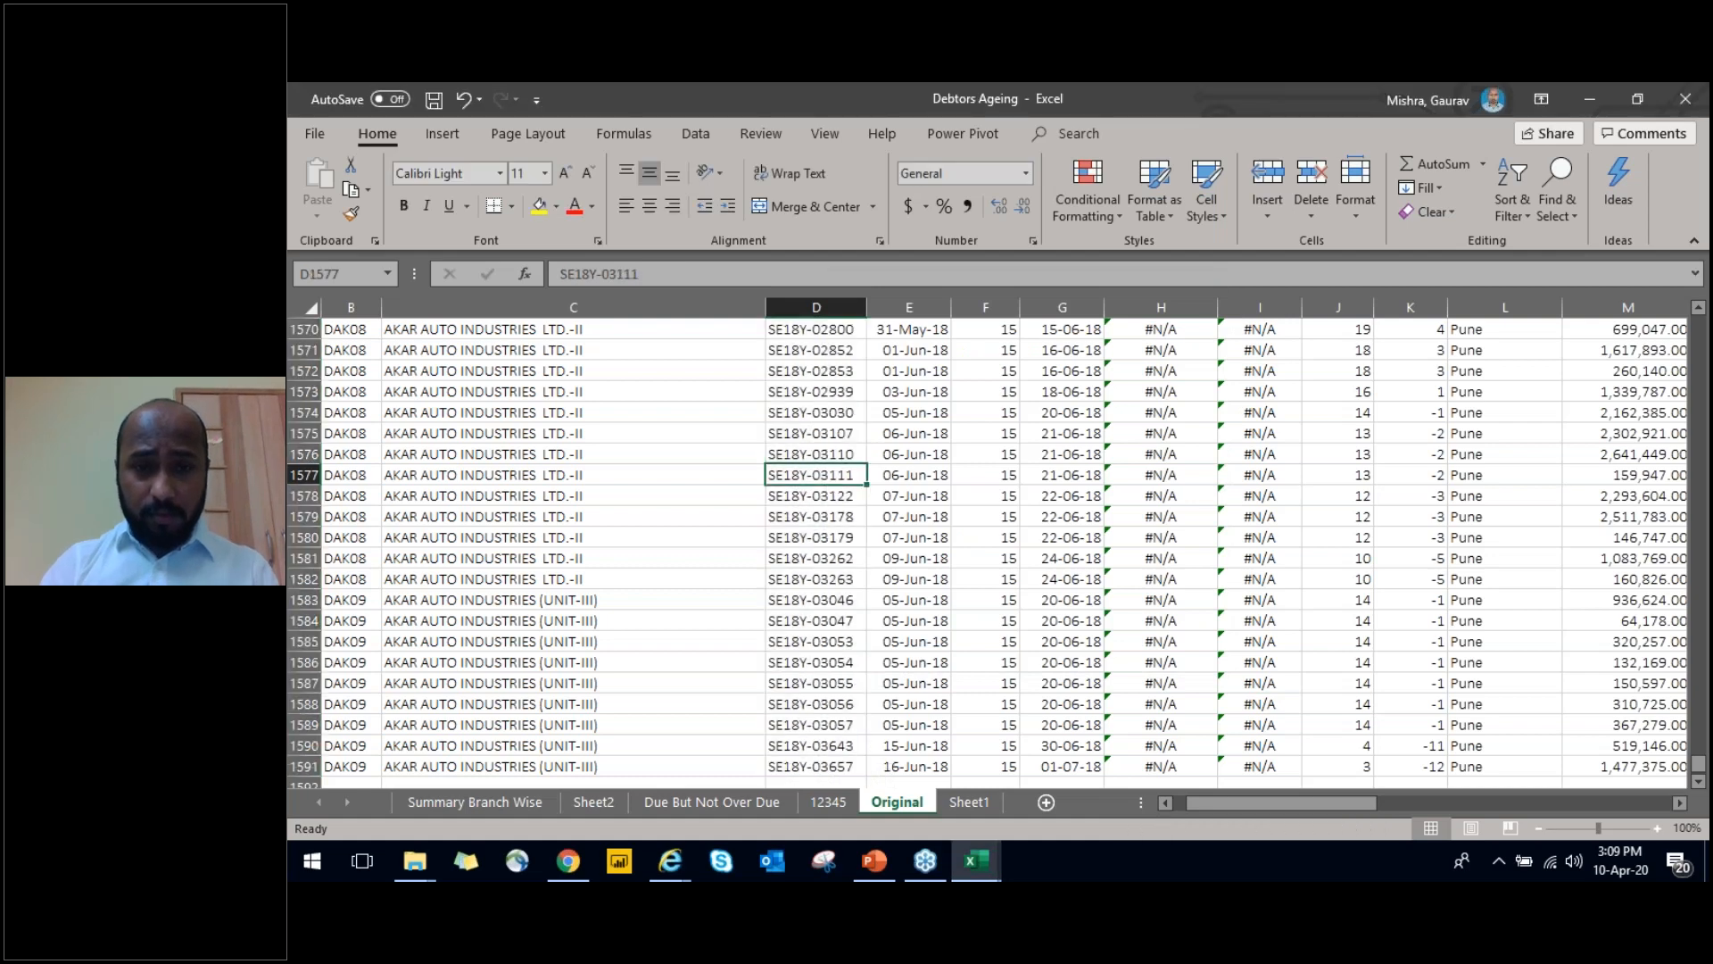
Check the Vch No. filter's colour options and the column's entries for highlighted duplicates
key("ctrl+Up")
key("alt+Down")
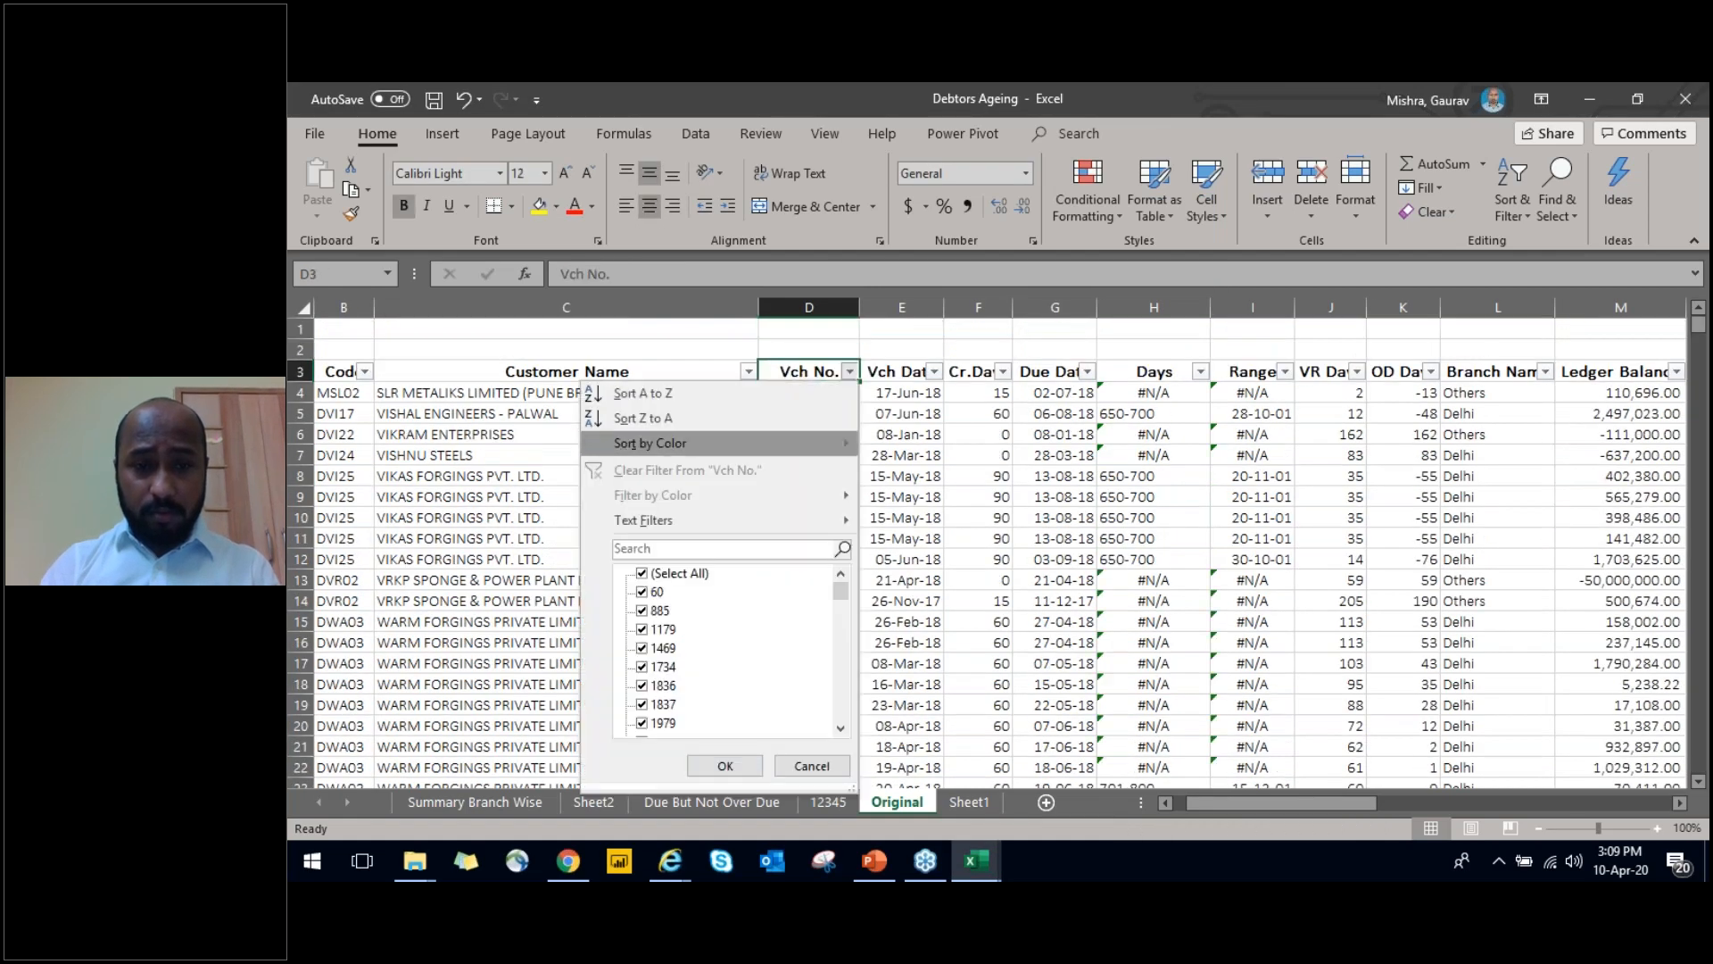
key("Right")
key("Escape")
key("Escape")
key("Down")
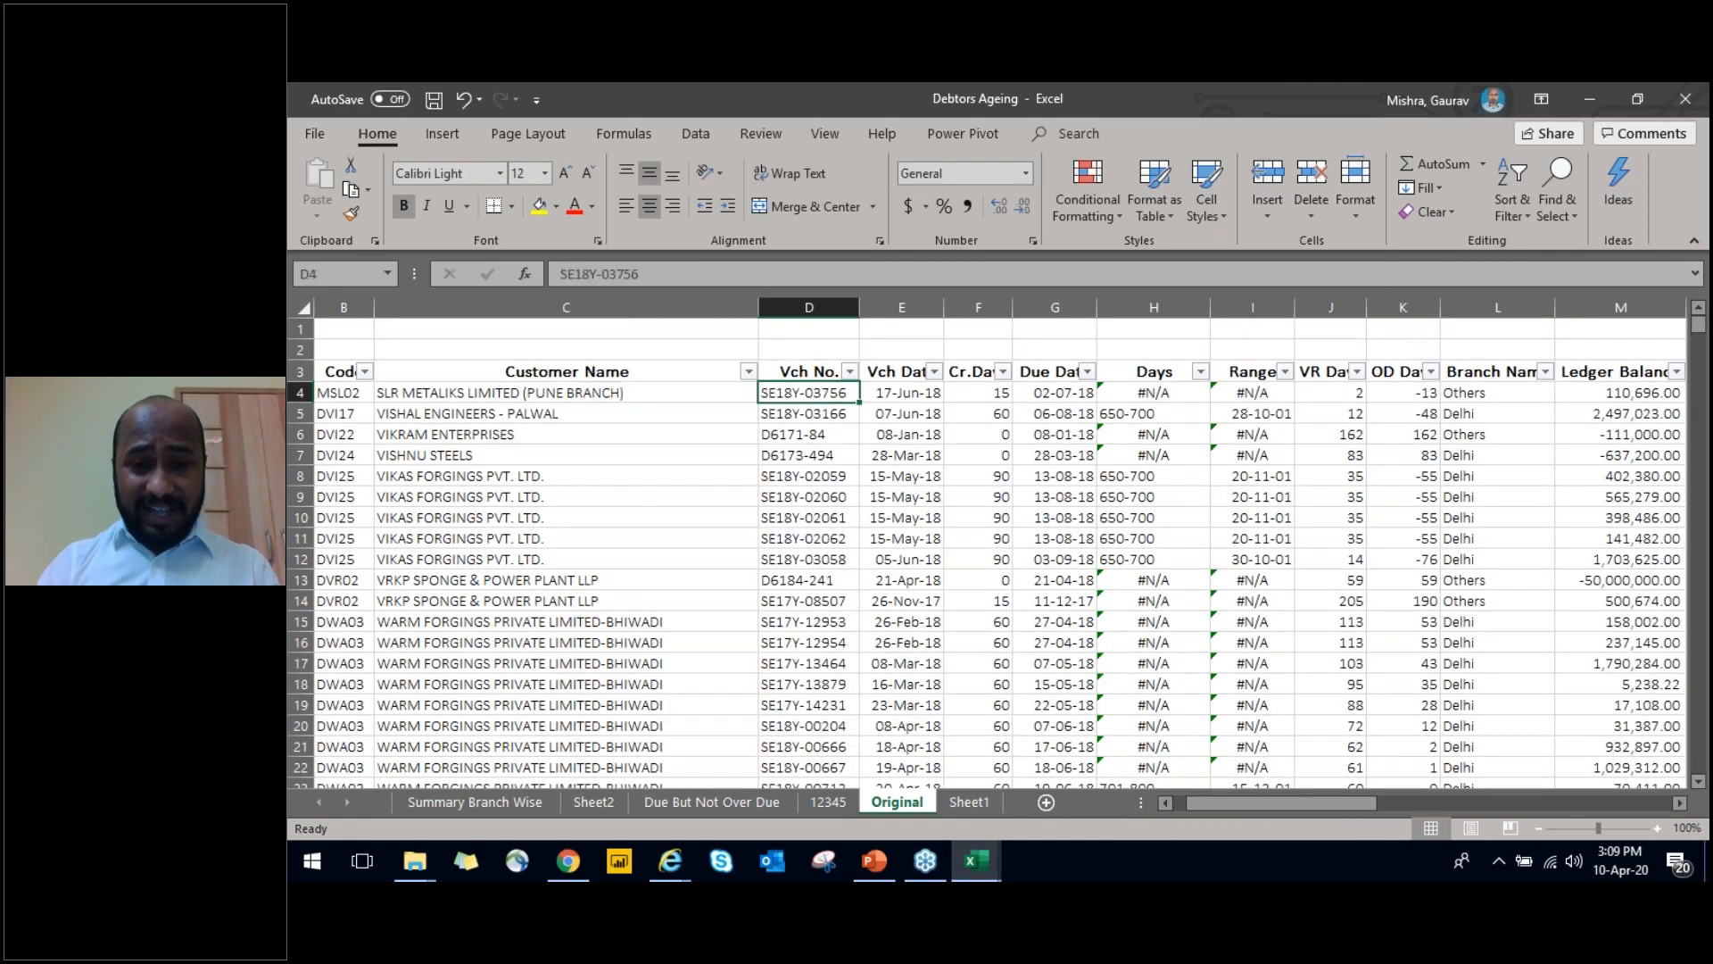
key("ctrl+shift+Down")
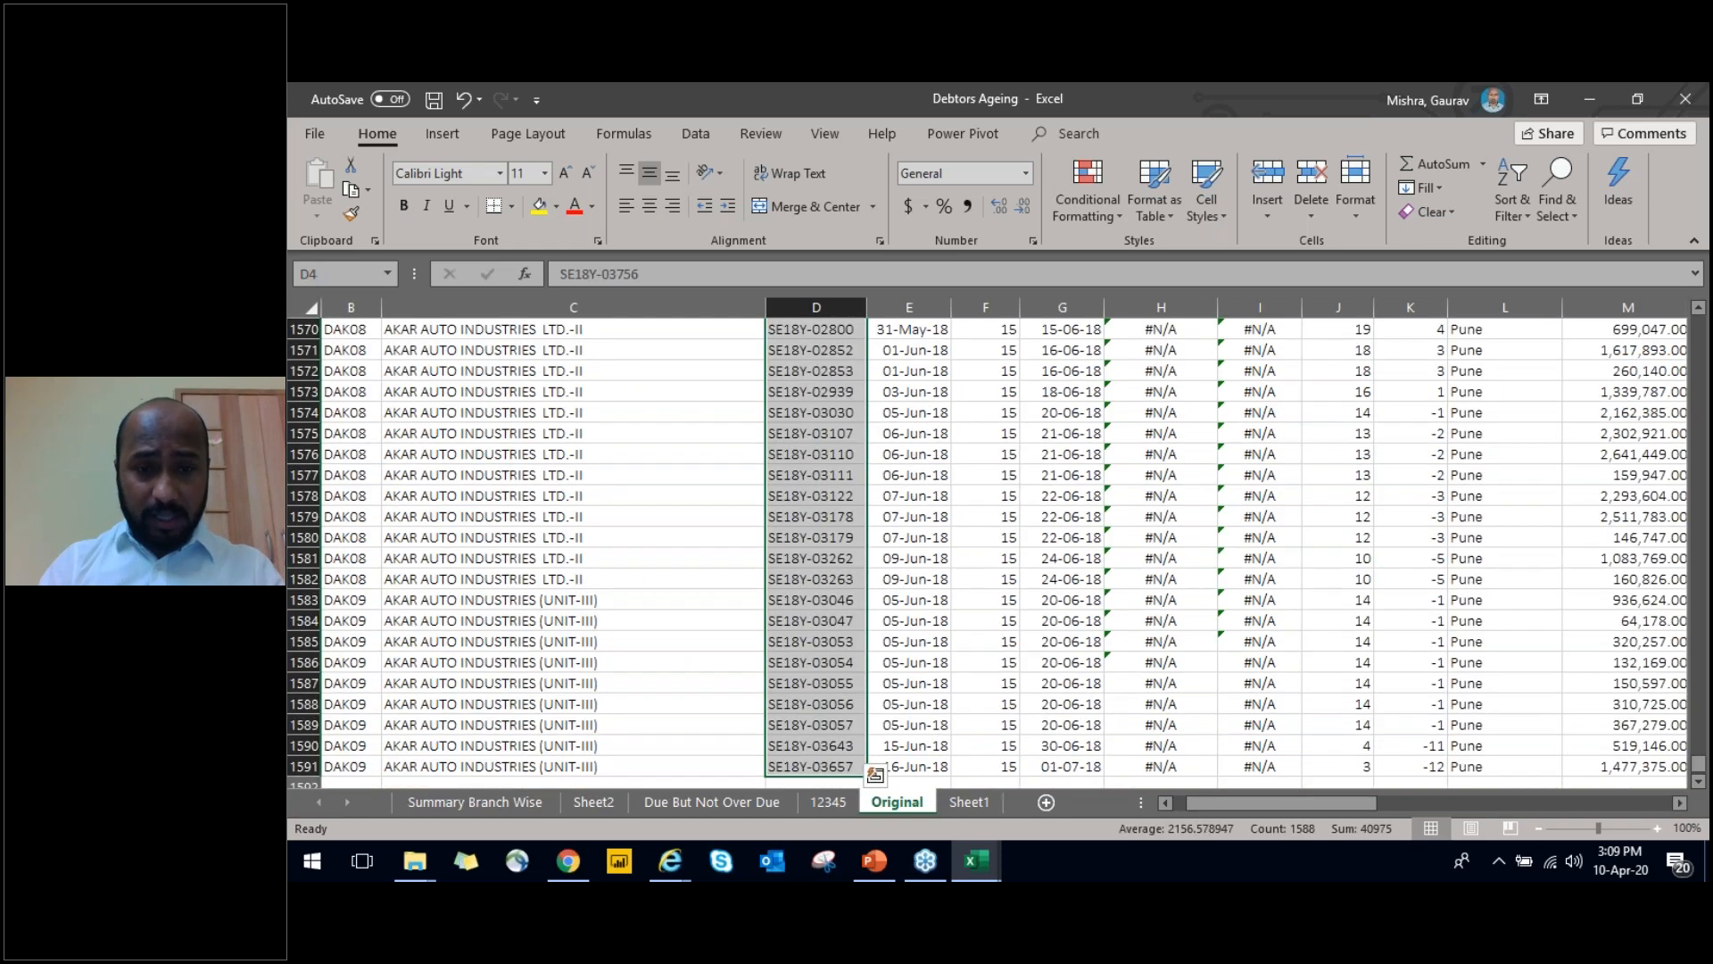
key("Up")
key("Up")
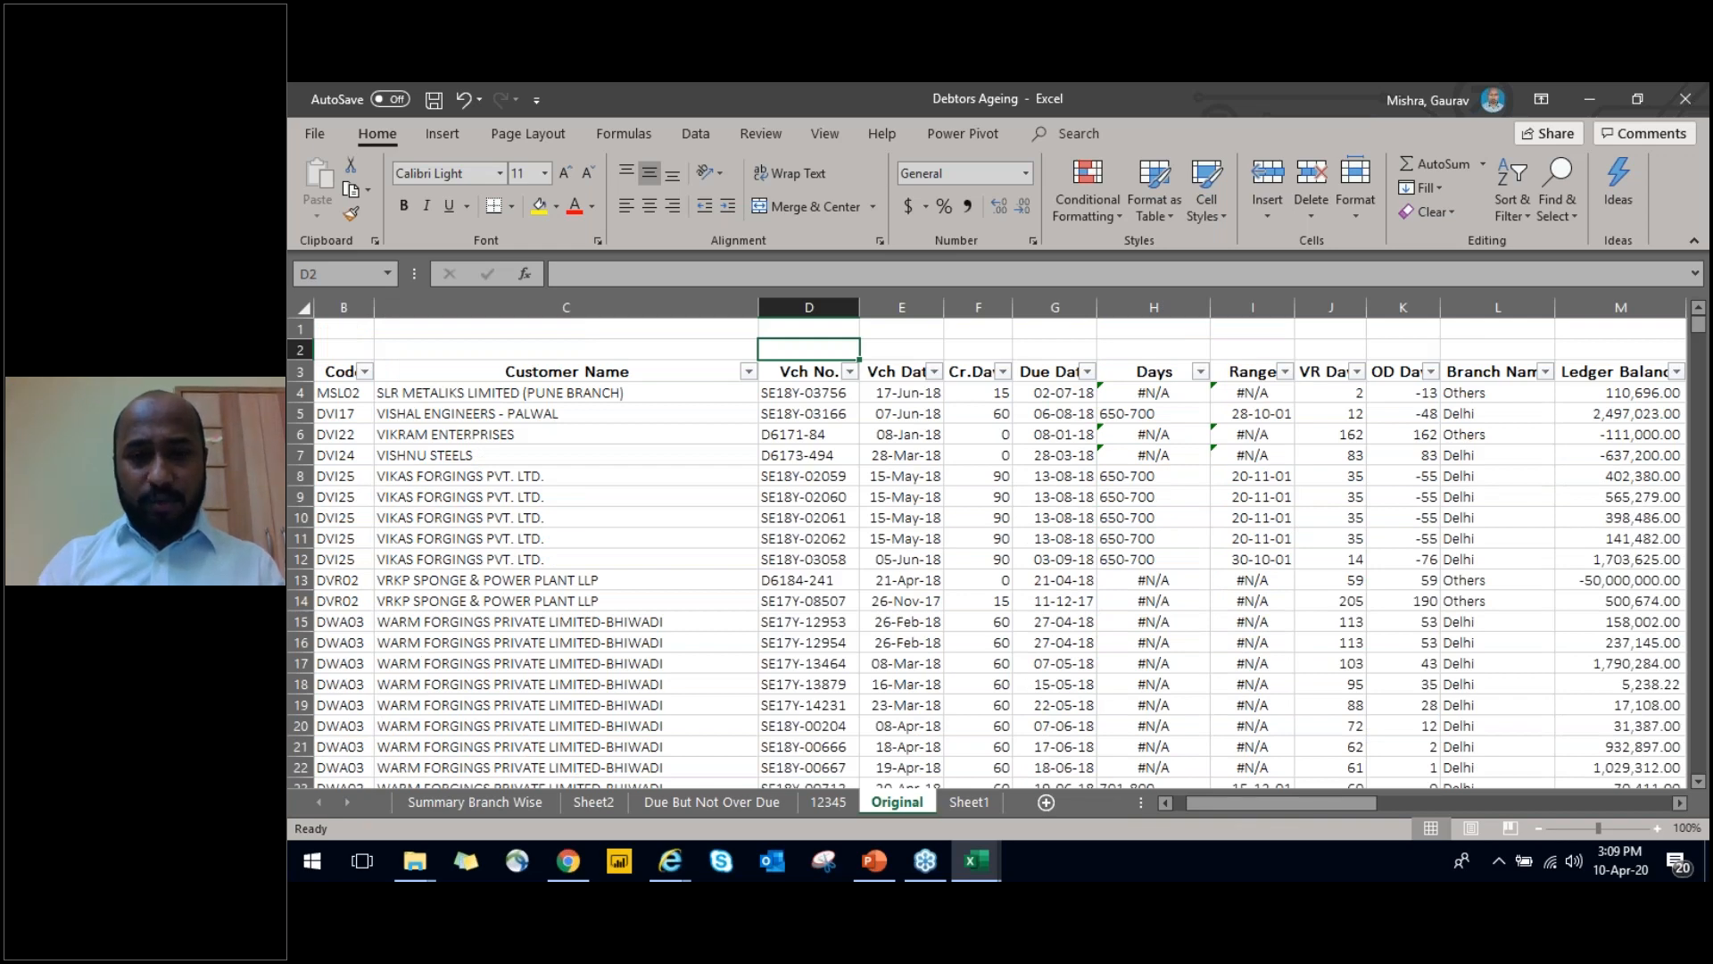
Change the voucher number in D5 to SE18Y-03756 so that it duplicates the entry above it
double_click(841, 414)
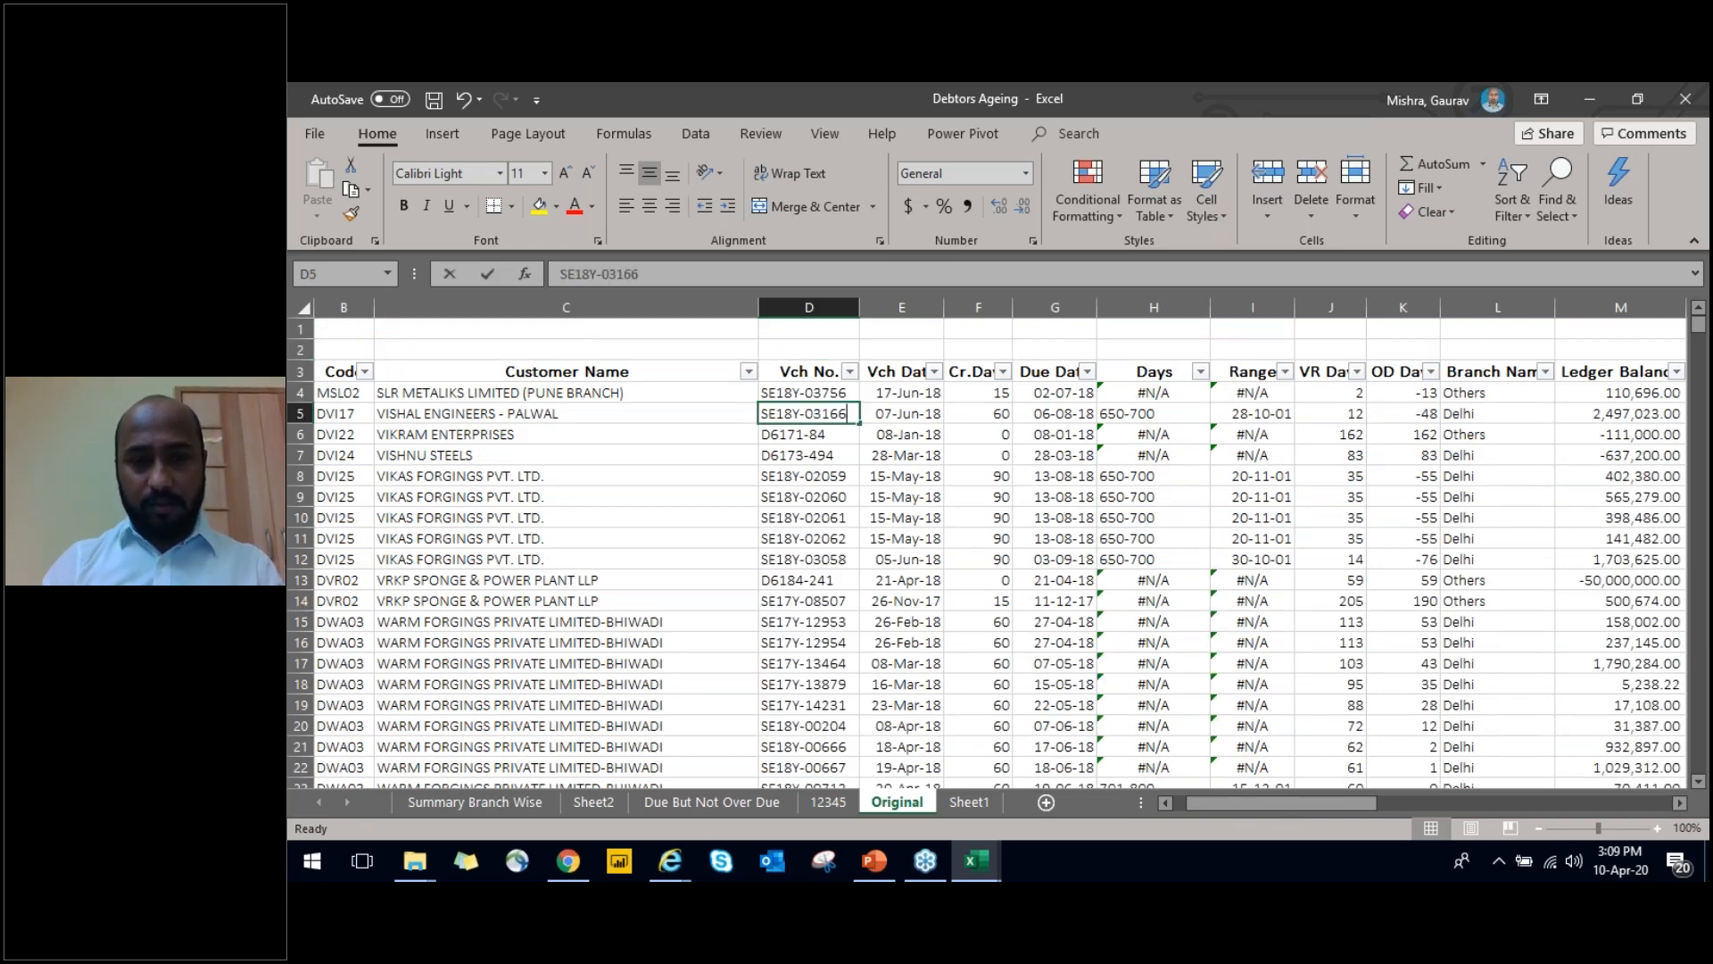
key("BackSpace")
key("BackSpace")
key("BackSpace")
type("756")
left_click(809, 393)
Copy the voucher number in D5 into cells D6 to D9
key("Down")
key("ctrl+c")
key("Down")
key("shift+Down")
key("shift+Down")
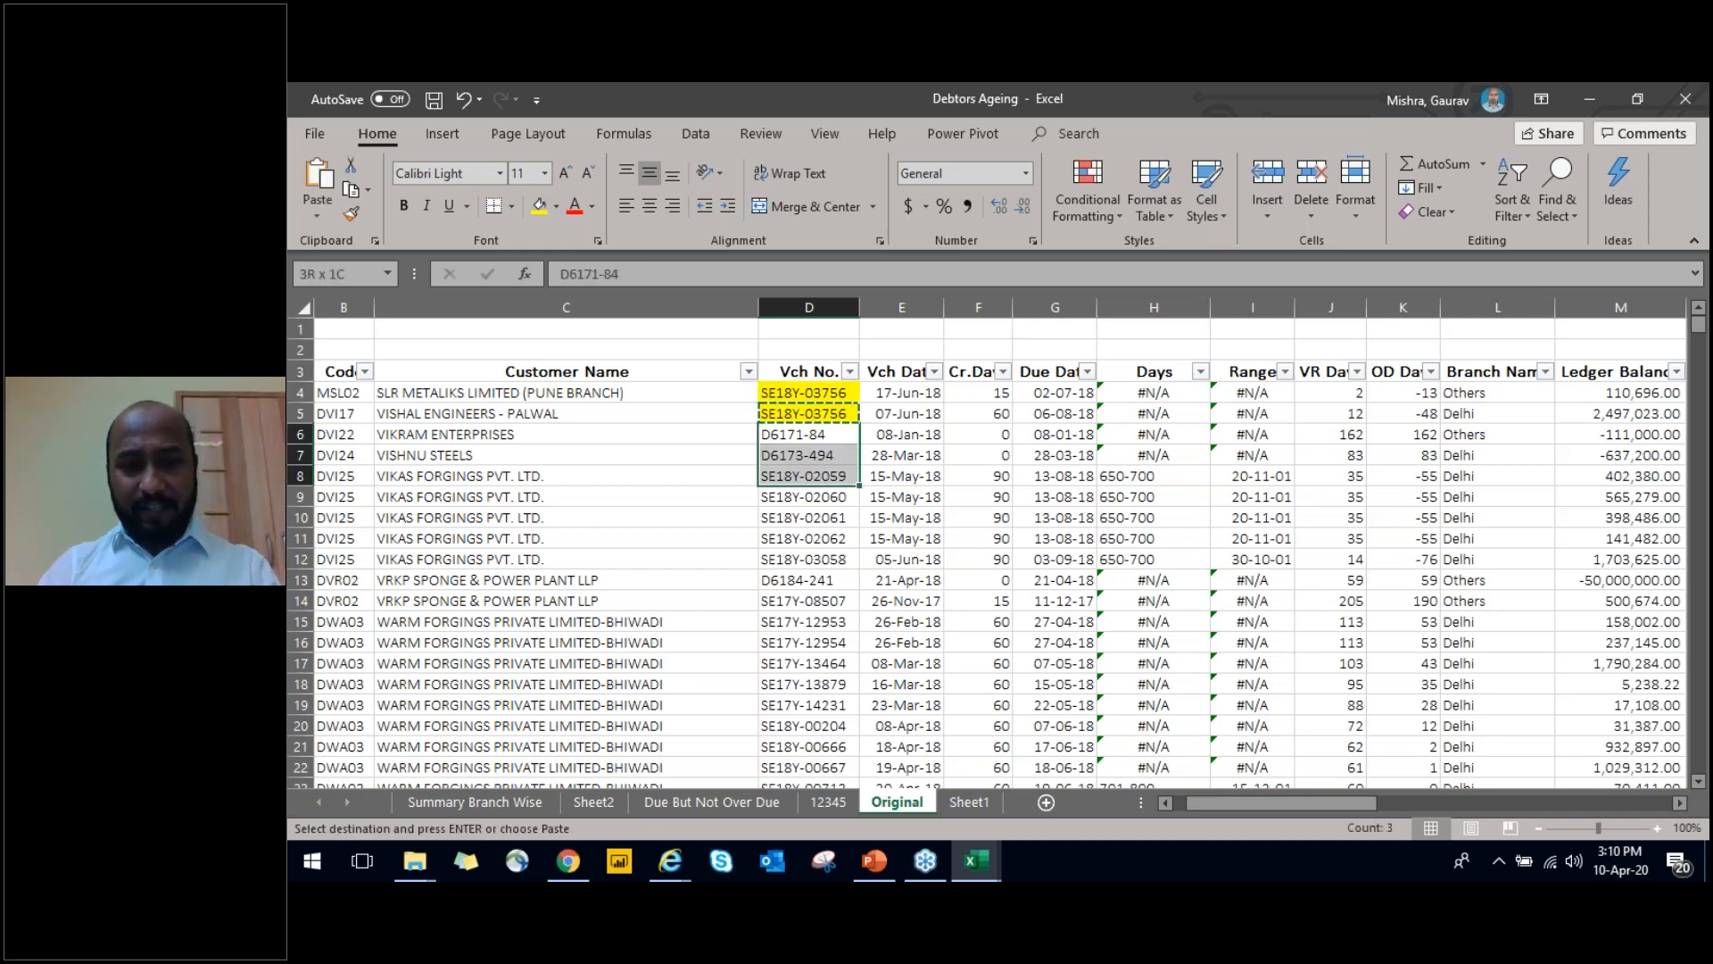
key("shift+Down")
key("ctrl+v")
Change the voucher number in D4 to SE18Y-03751 and check the duplicate highlighting in the cells below
key("Up")
key("Up")
key("F2")
key("BackSpace")
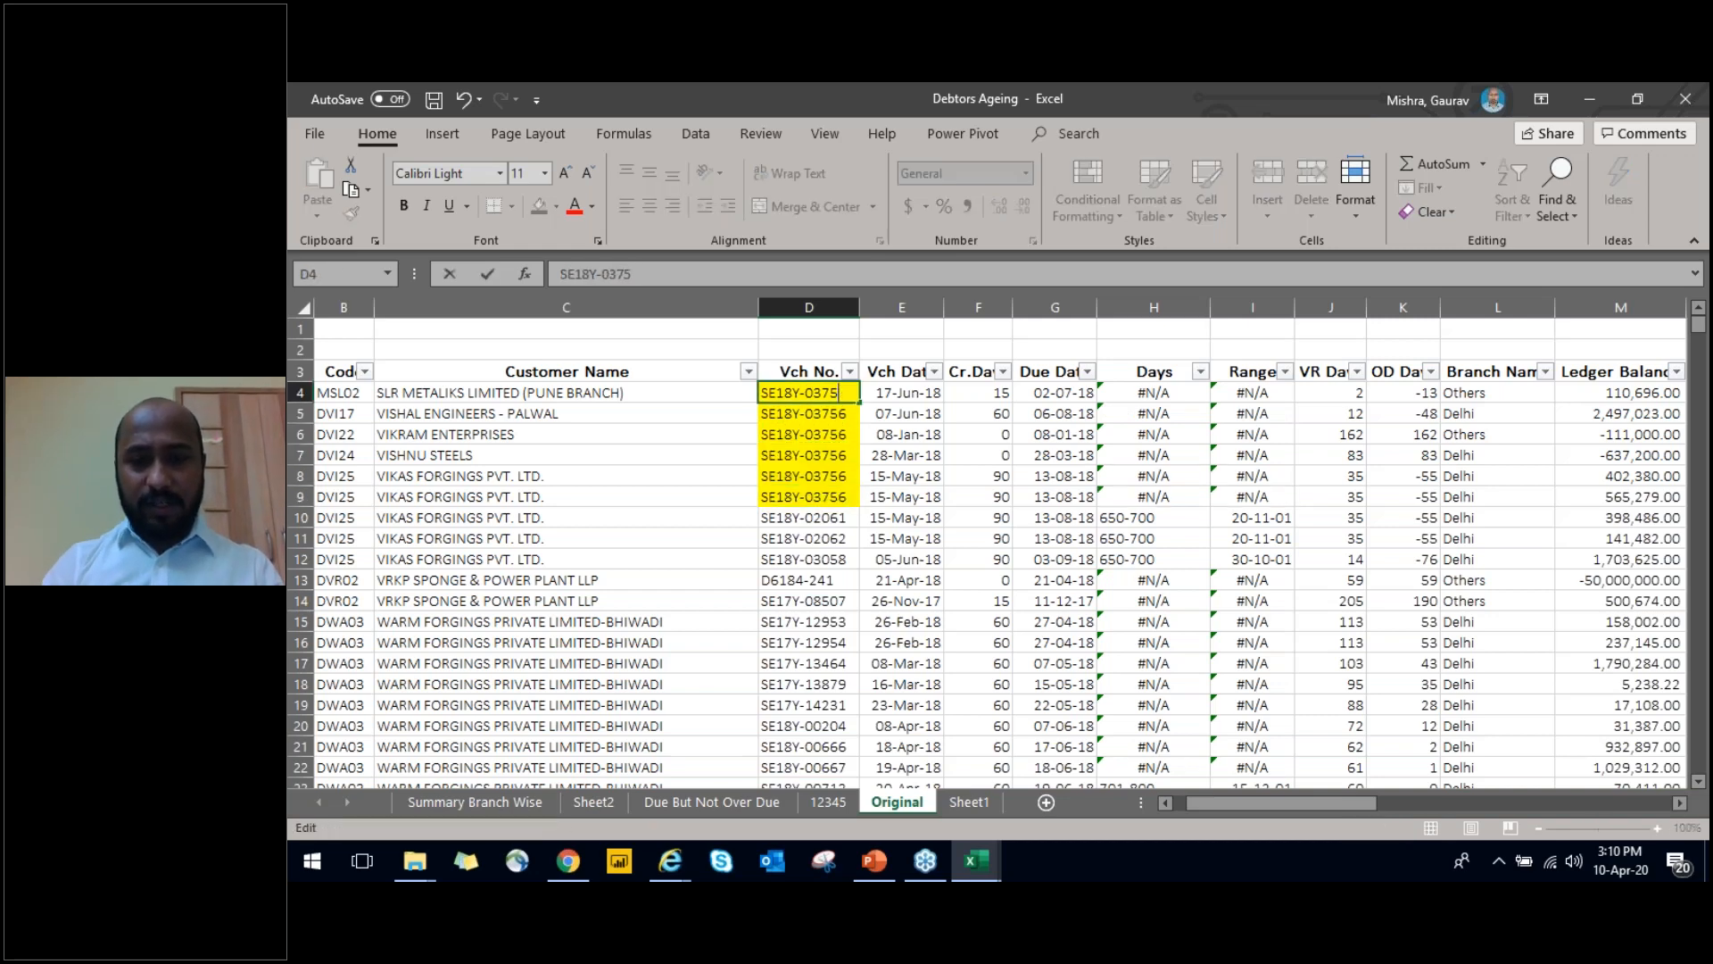
type("1")
key("Return")
key("Down")
key("Down")
key("Down")
key("Up")
key("Up")
key("Up")
key("Up")
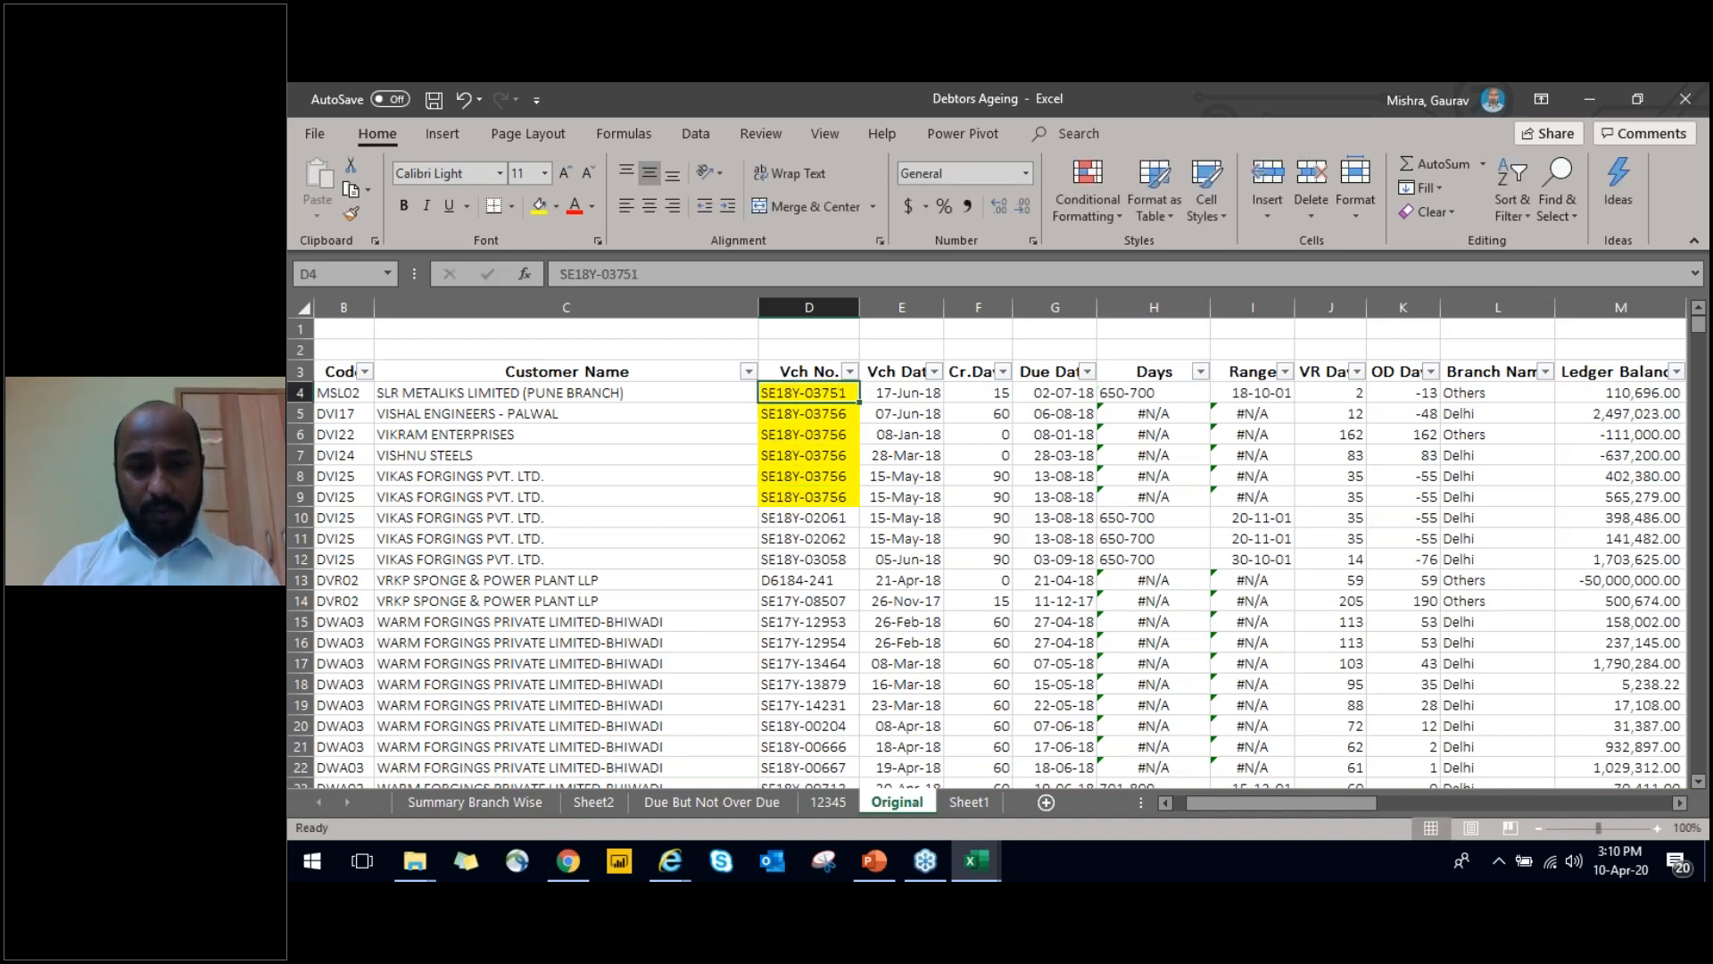
key("ctrl+c")
key("Down")
key("Down")
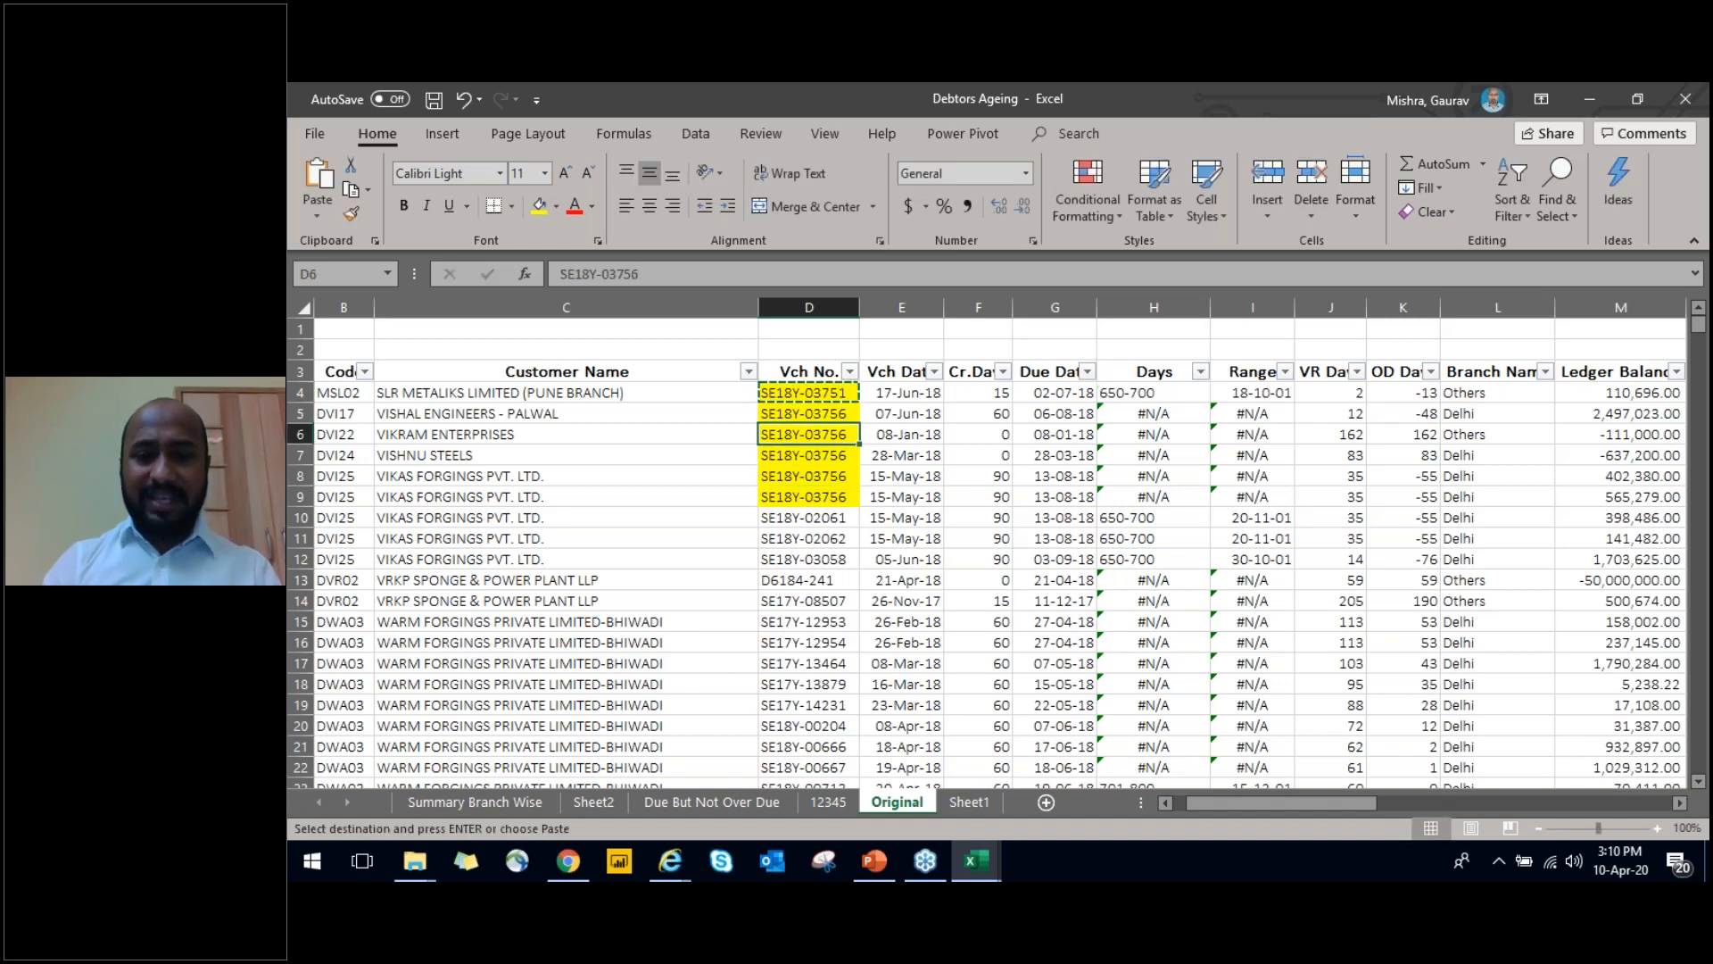
key("Down")
key("Down")
key("Down")
key("Down")
key("Down")
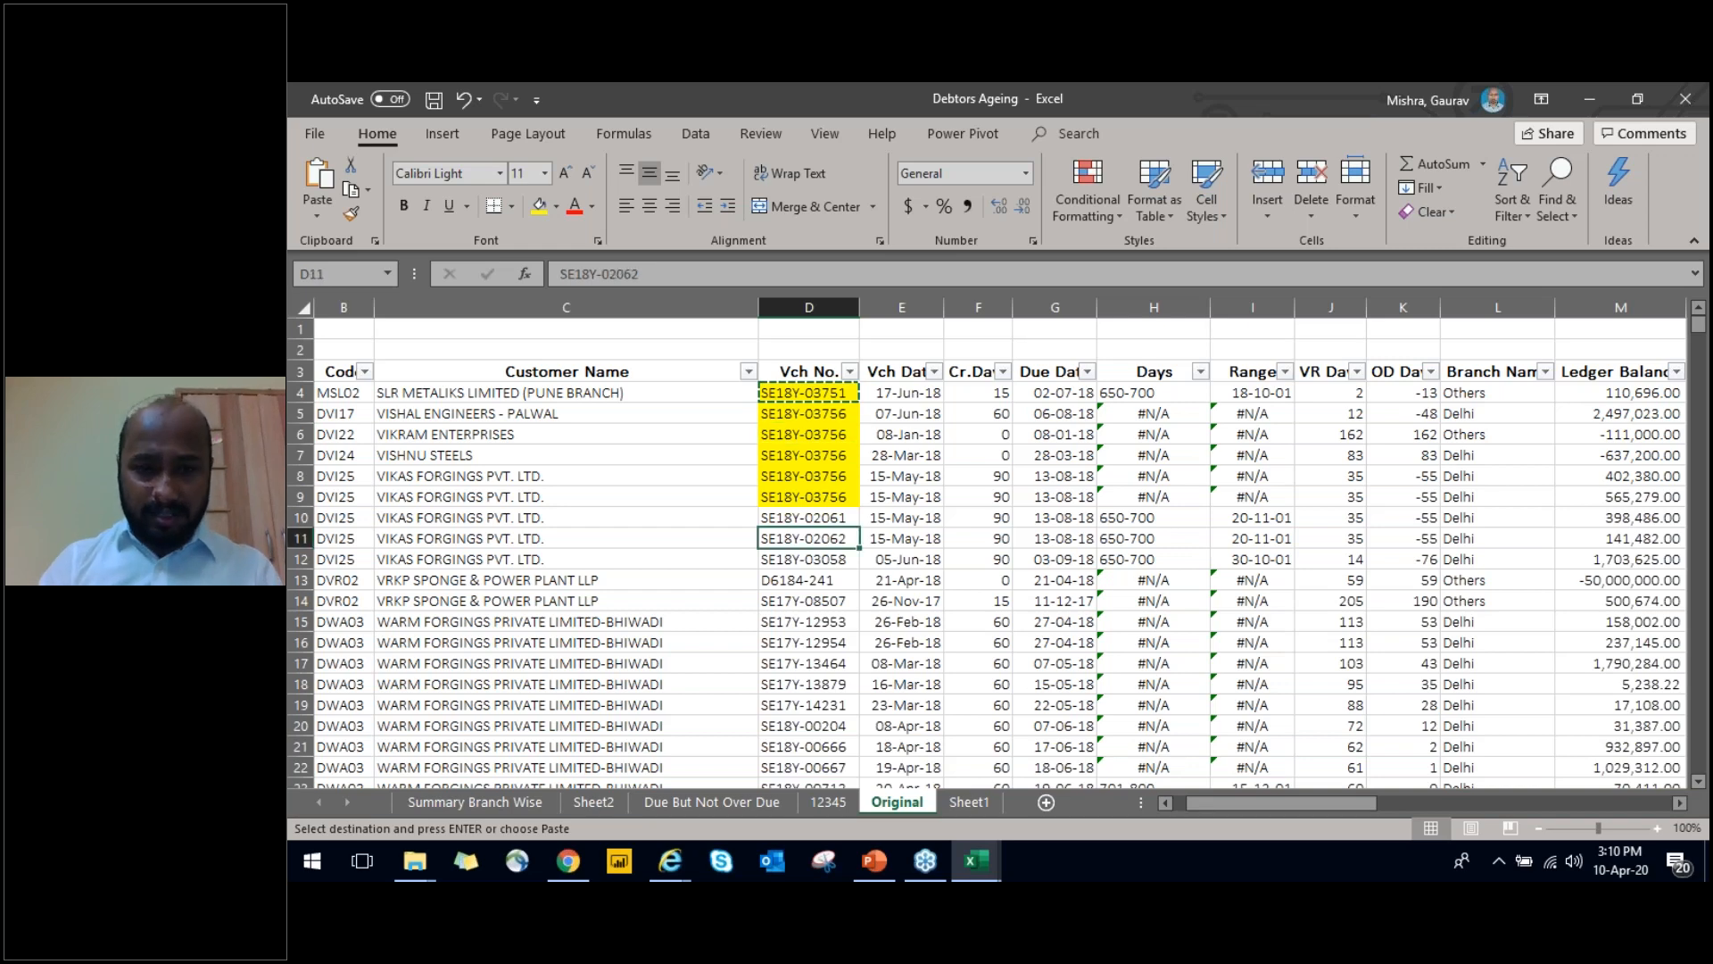
key("shift+Down")
key("shift+Down")
key("shift+Down")
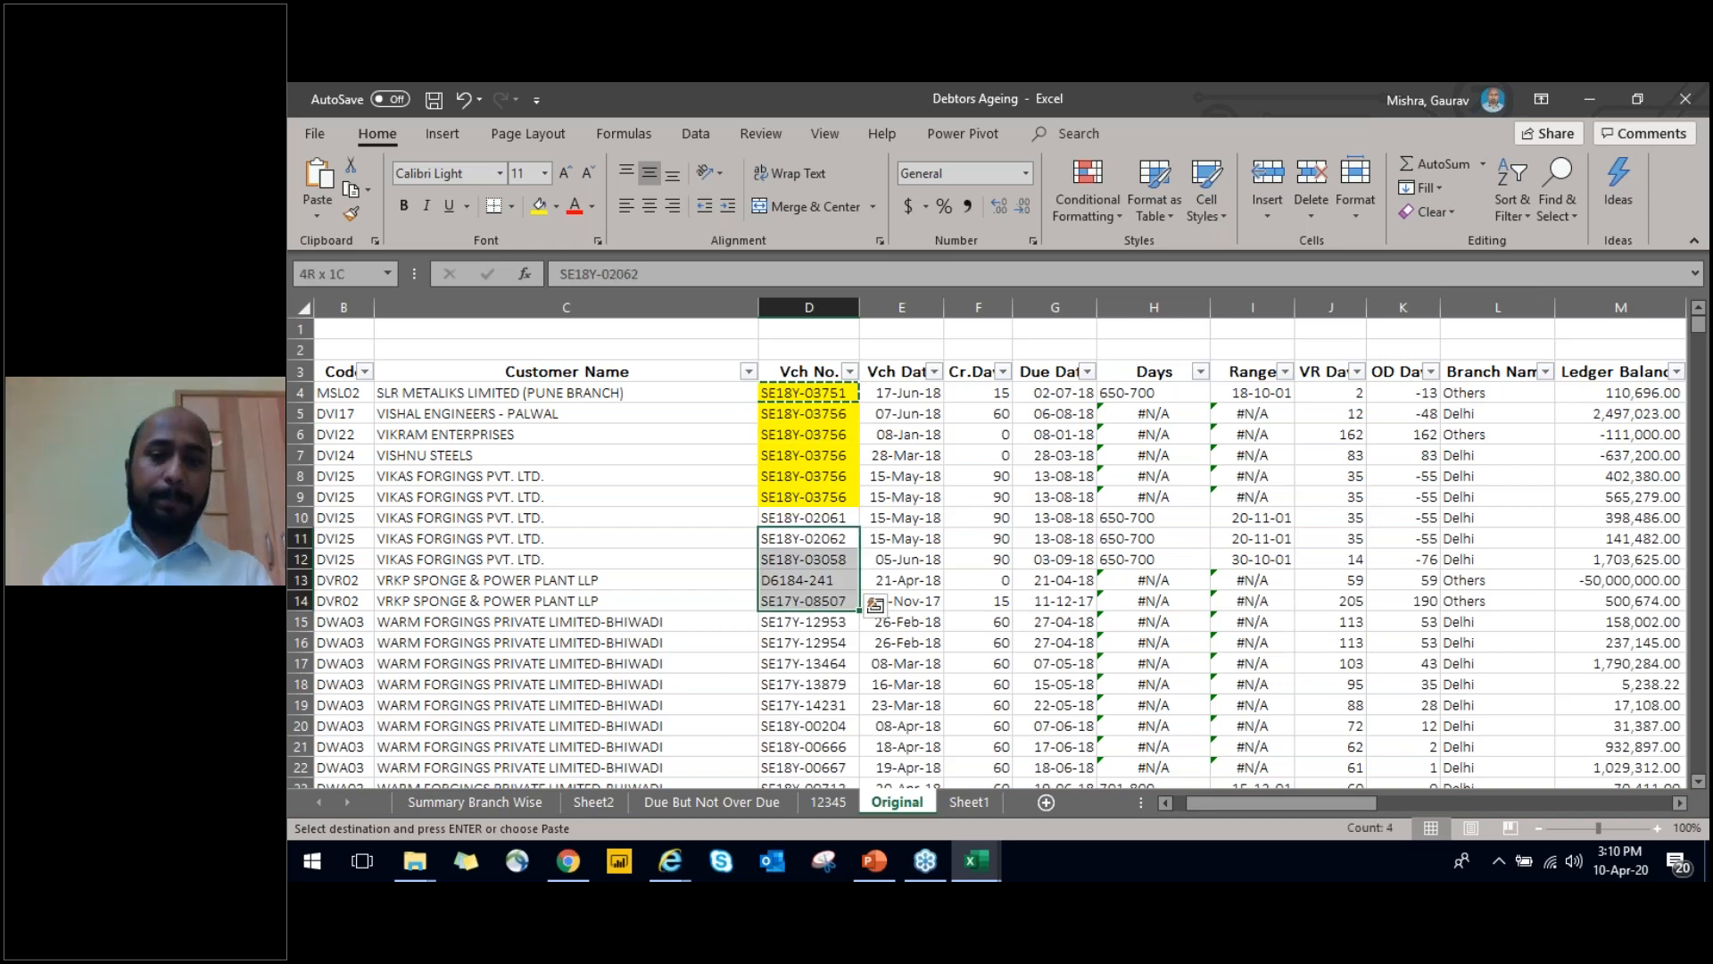
Undo the trial voucher number edits and the duplicate-value highlighting in the Vch No. column of the Original sheet
key("ctrl+z")
key("ctrl+z")
key("ctrl+z")
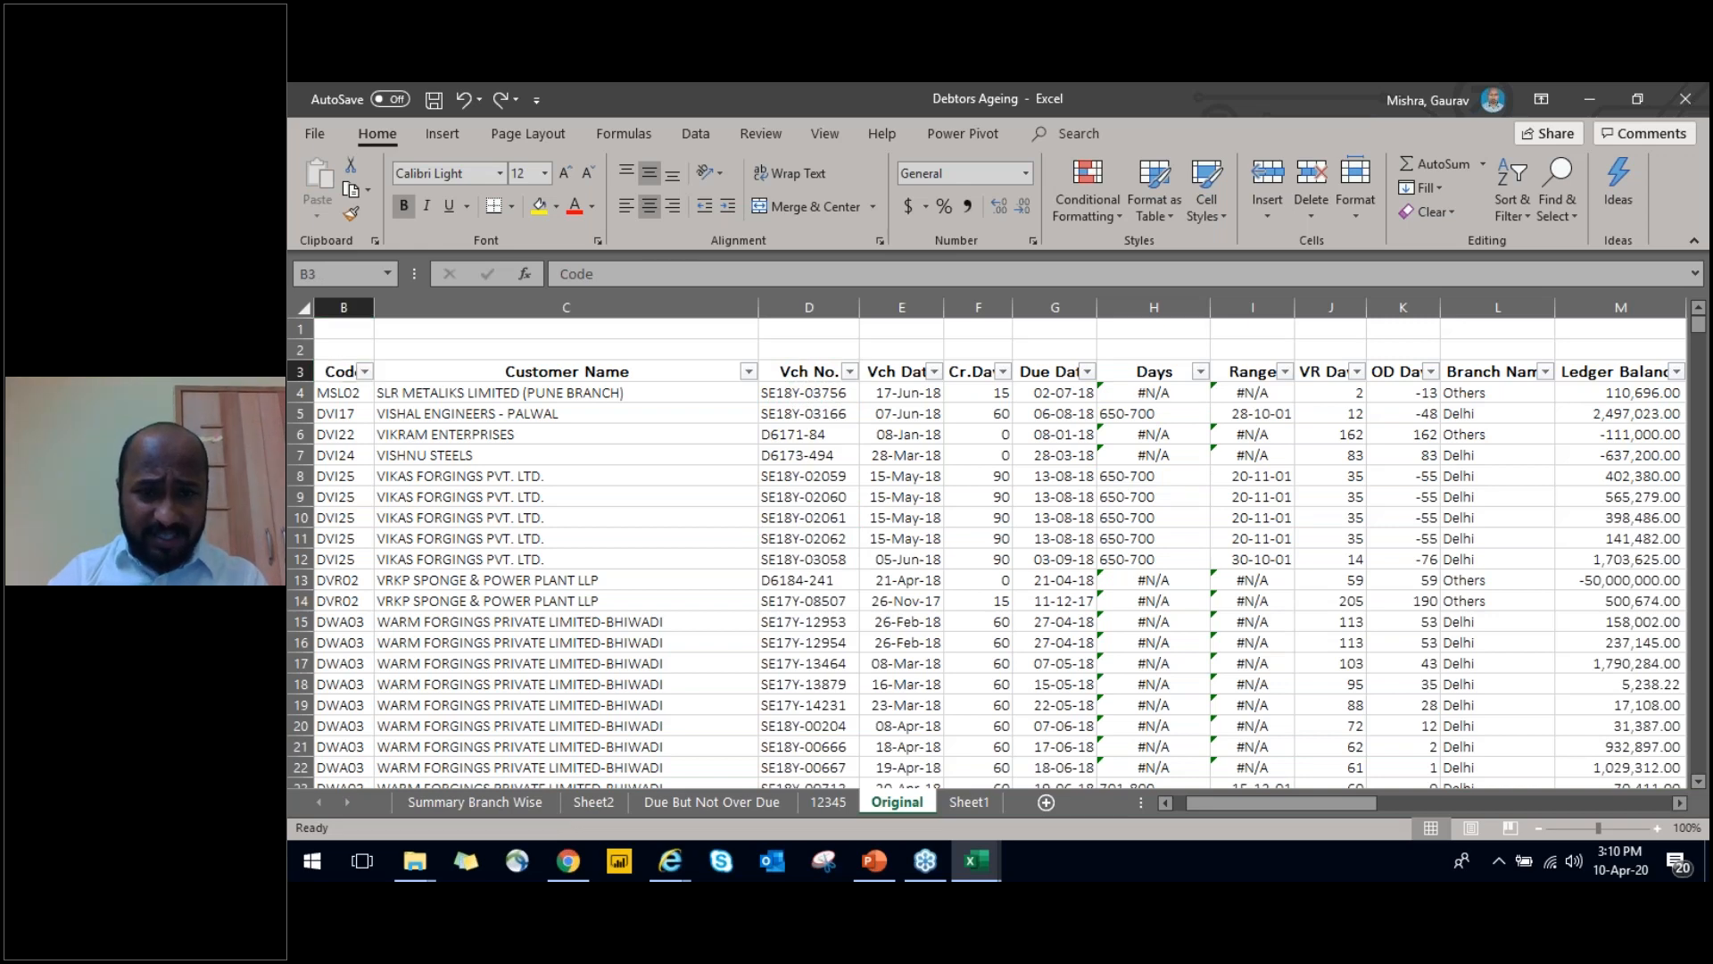
Review the PivotTables and slicers on Sheet2 and return to the Due But Not Over Due sheet
key("ctrl+Page_Up")
key("ctrl+Page_Up")
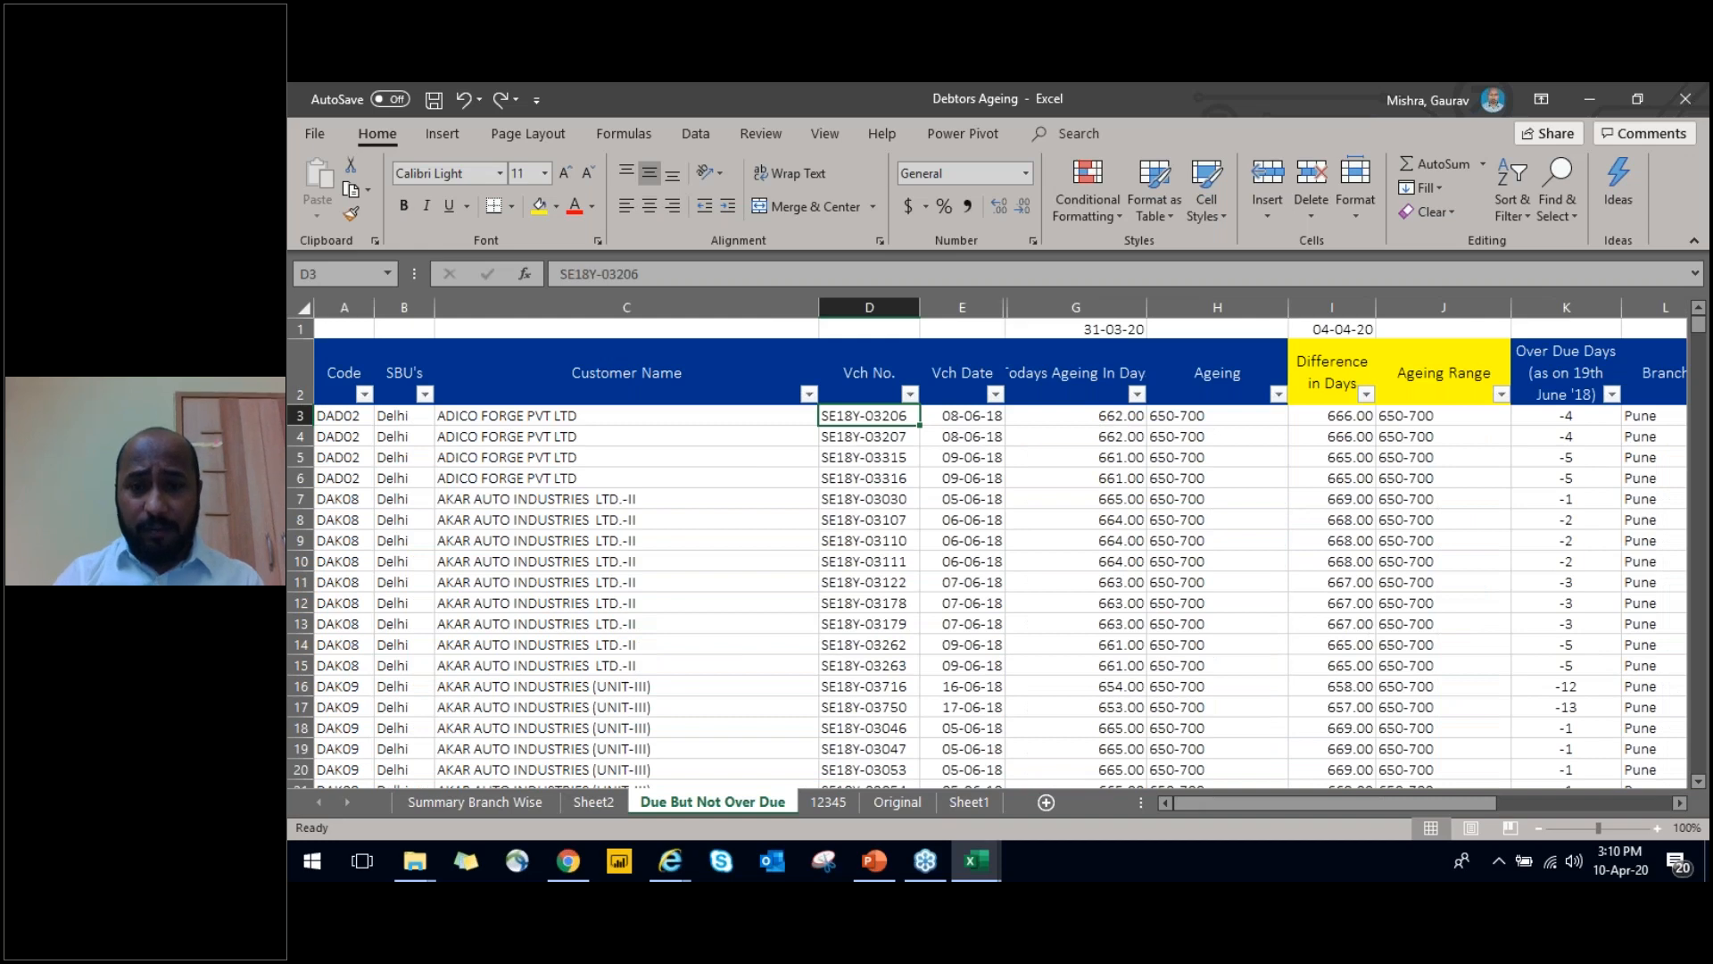
key("ctrl+Page_Up")
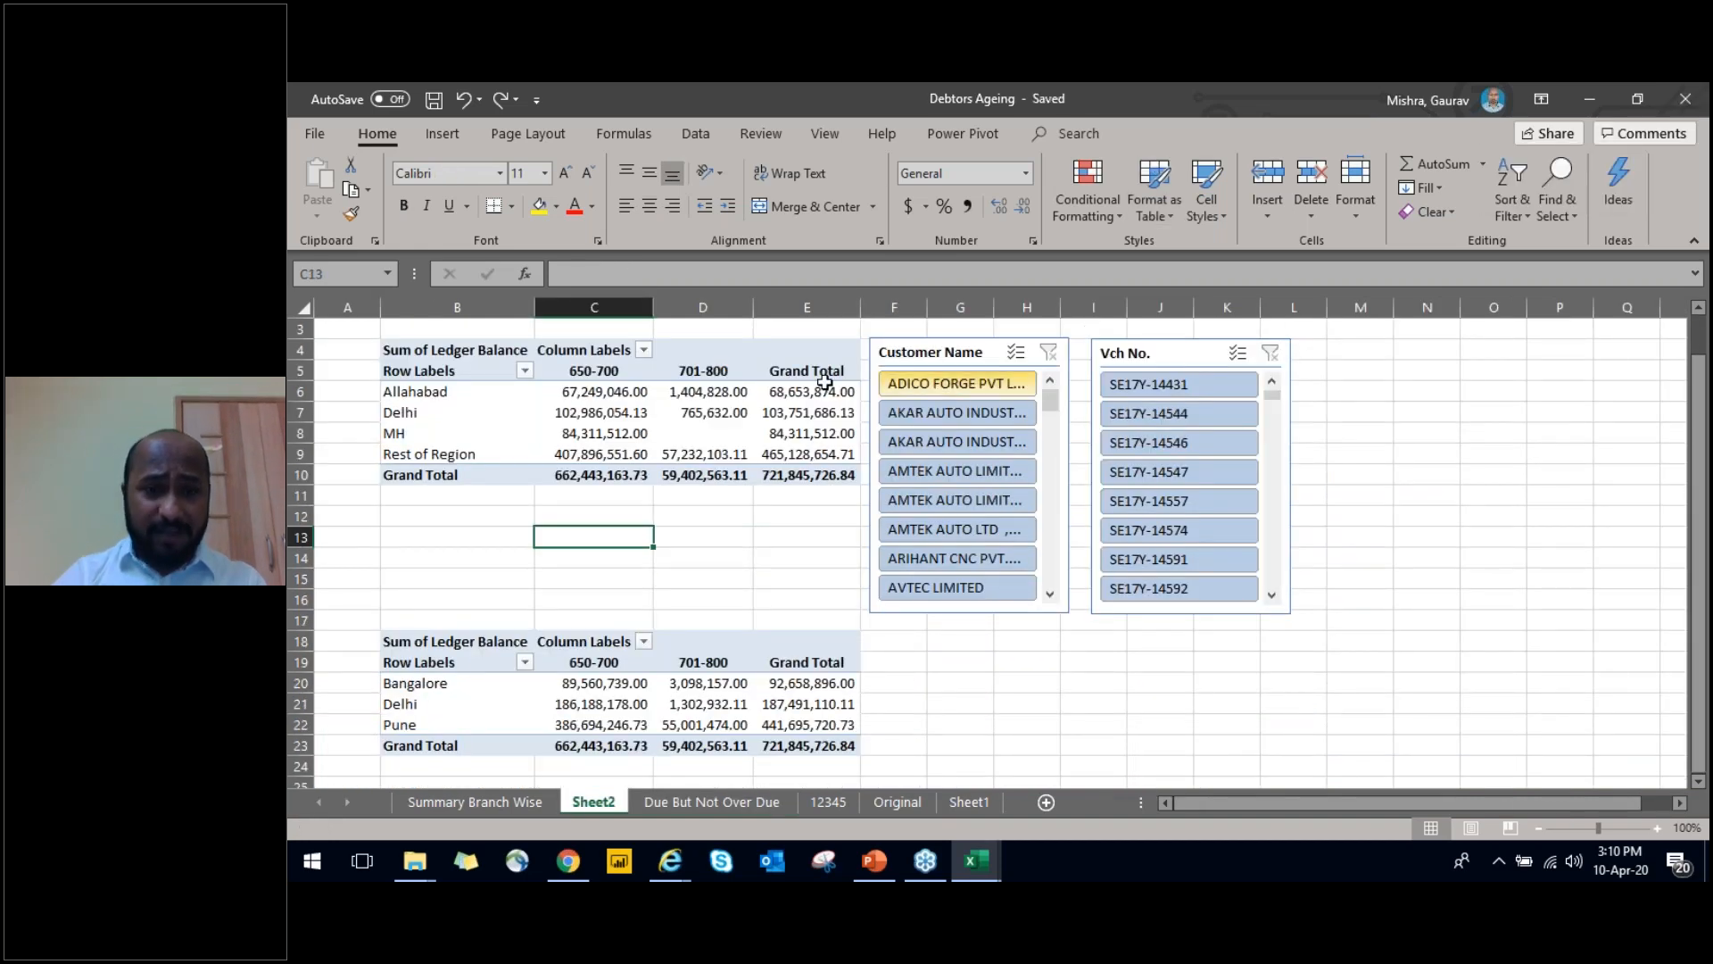
key("ctrl+Page_Down")
key("ctrl+Page_Up")
mouse_move(825, 382)
key("ctrl+Page_Down")
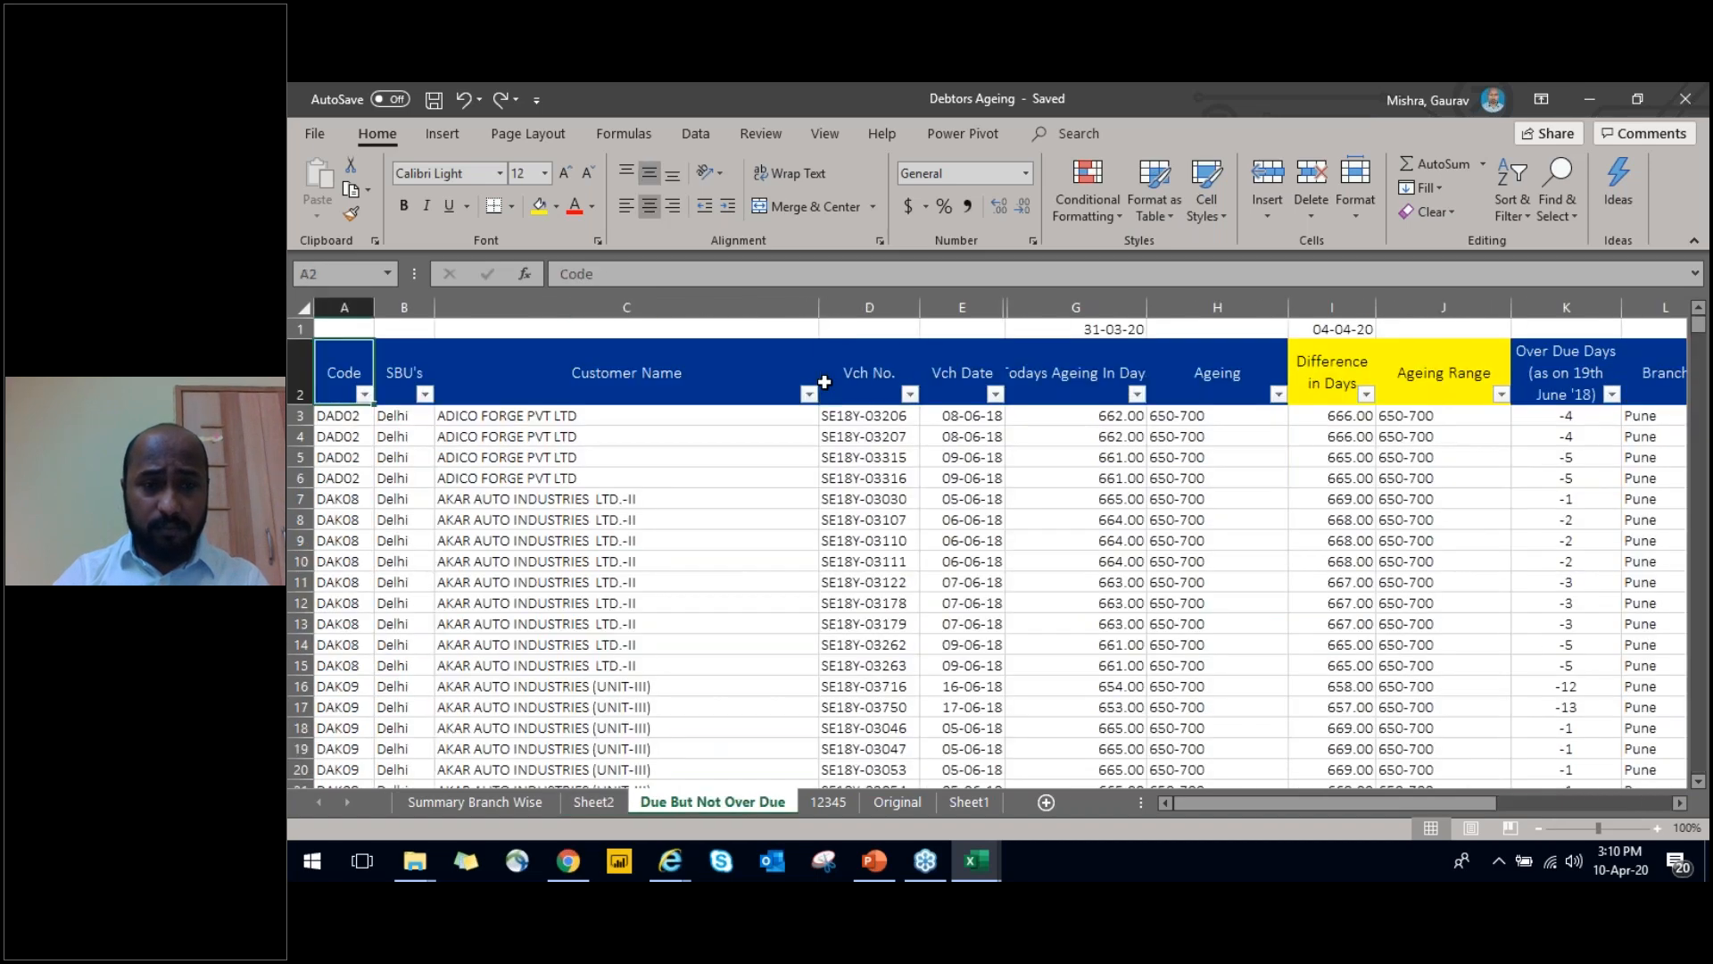
Create a PivotChart on a new worksheet from the Due But Not Over Due range A2:O780, adding the data to the Data Model
key("ctrl+shift+Right")
key("ctrl+shift+Down")
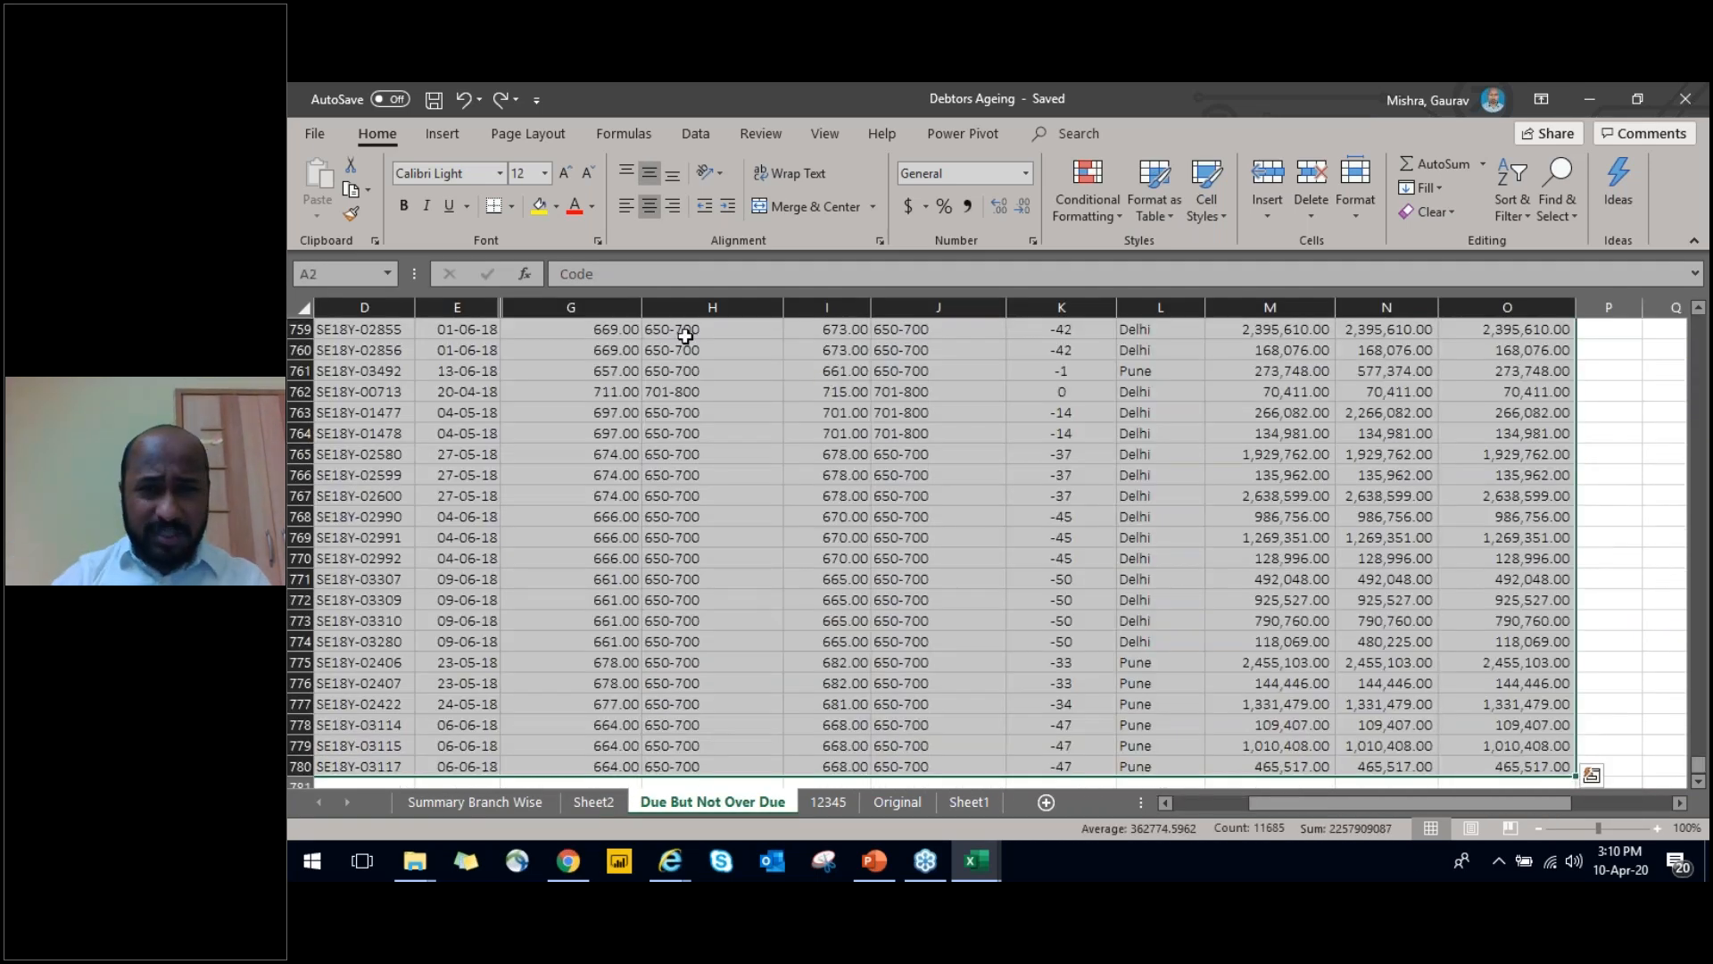
left_click(972, 126)
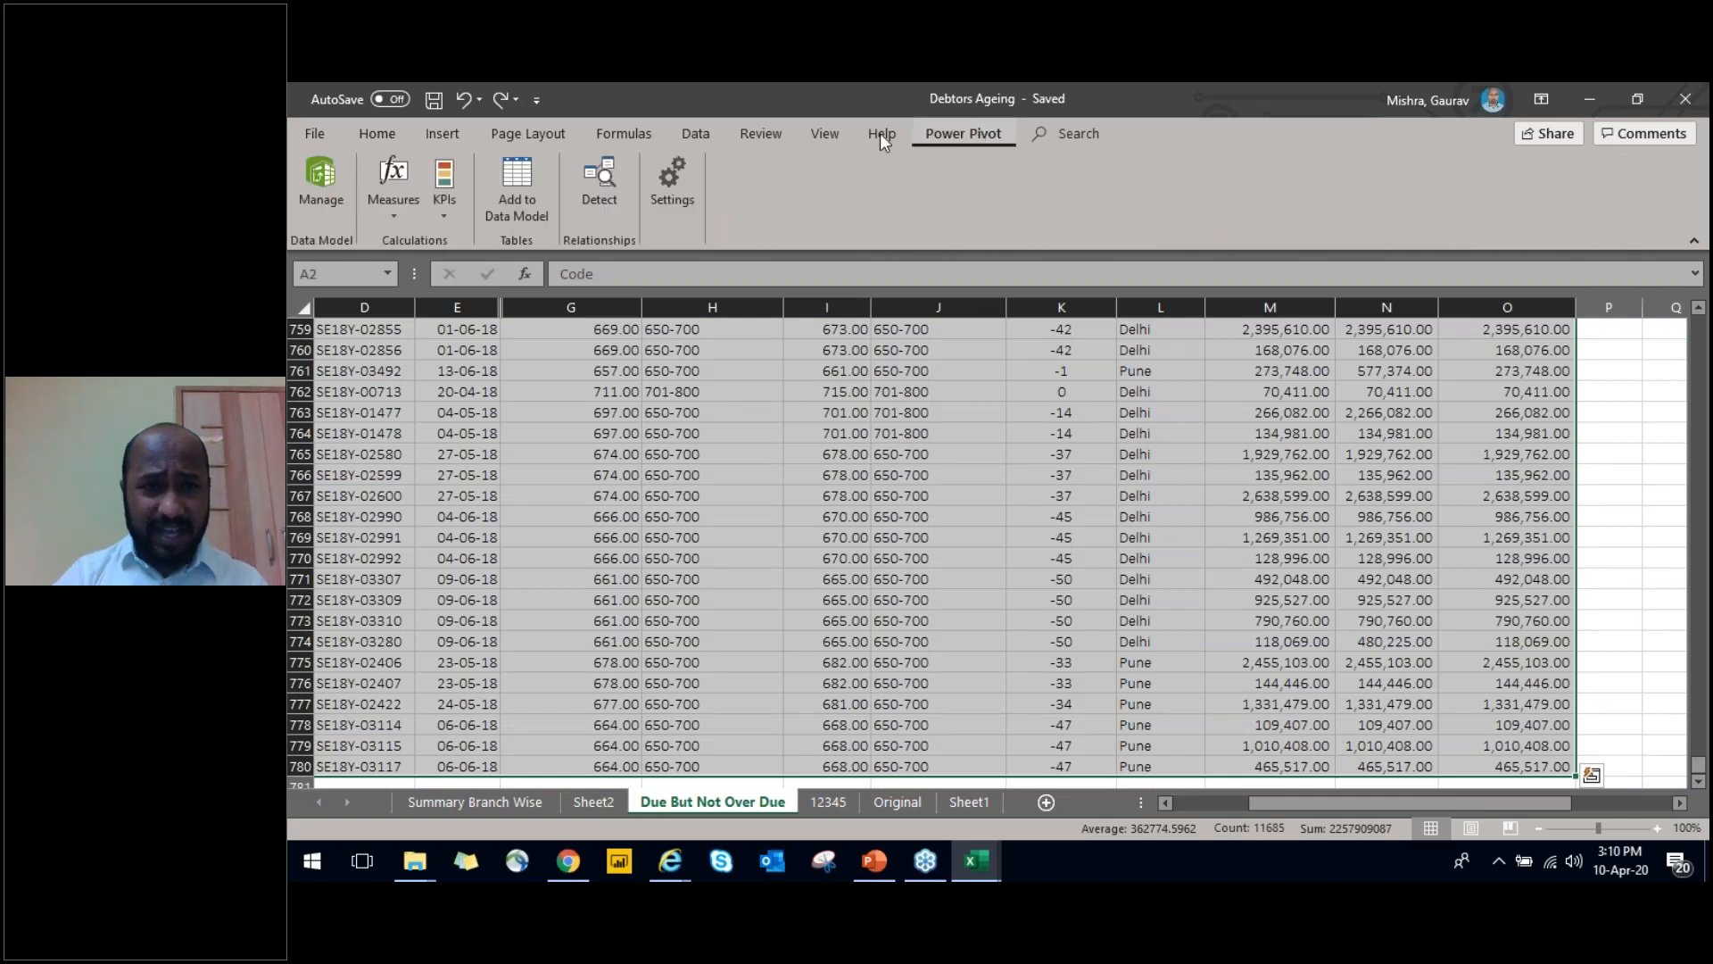
left_click(384, 138)
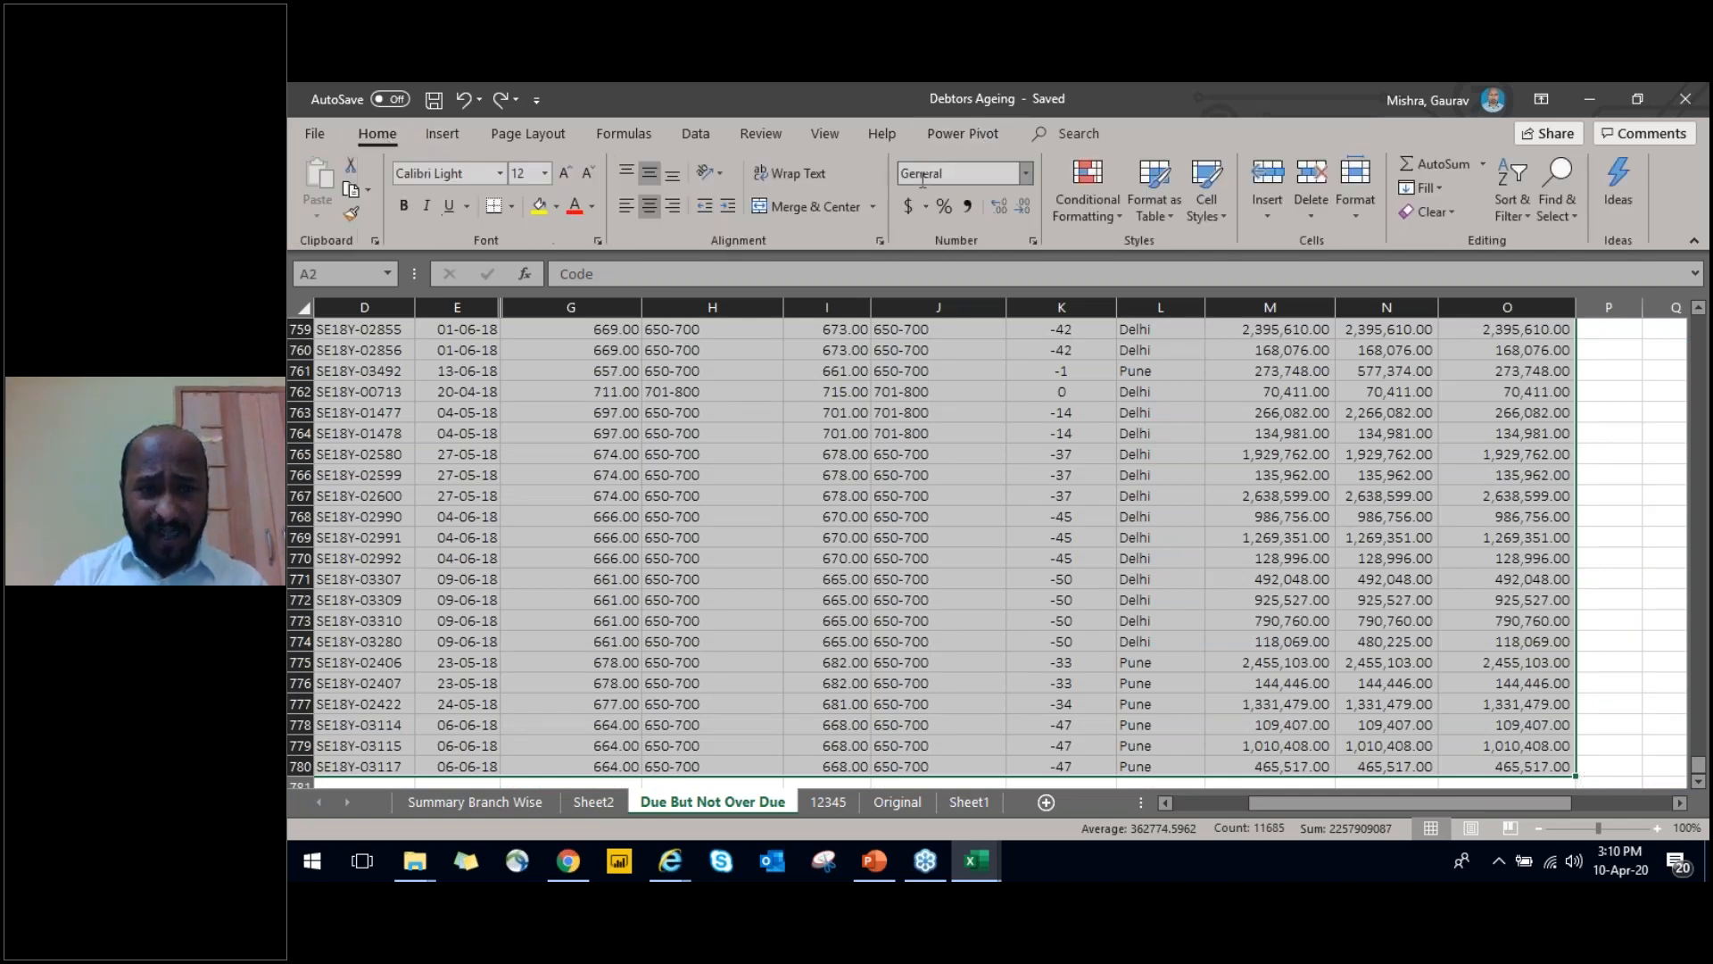
left_click(453, 134)
left_click(1009, 216)
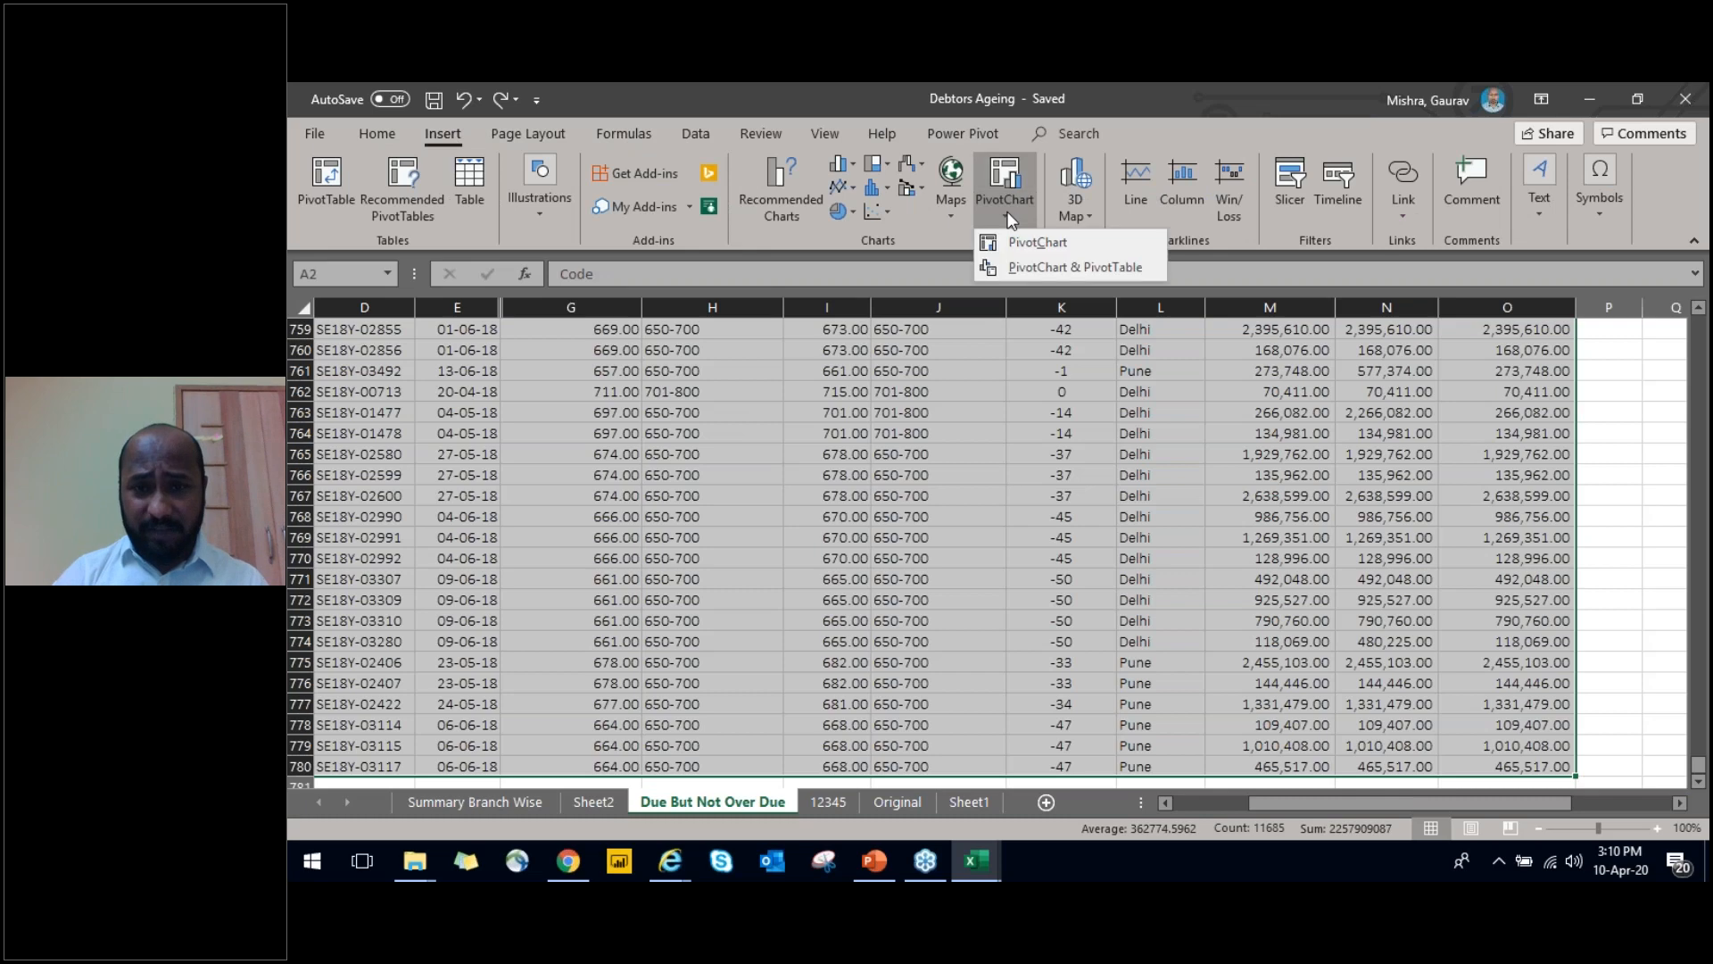
left_click(1029, 244)
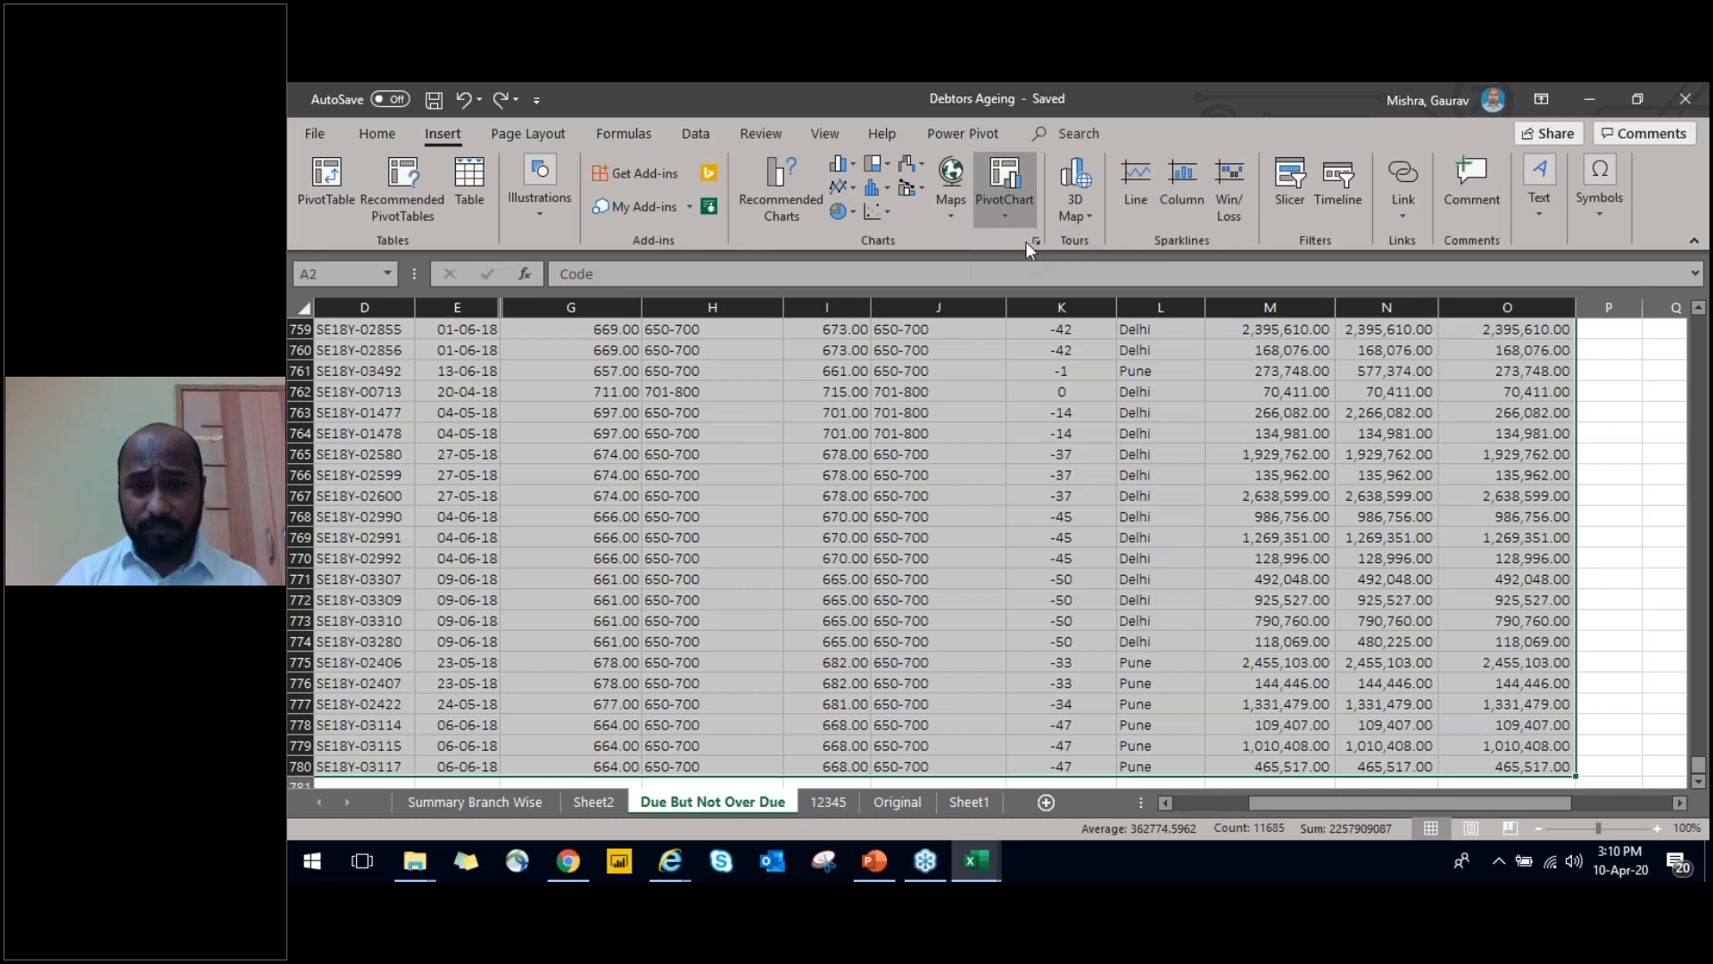
left_click(925, 567)
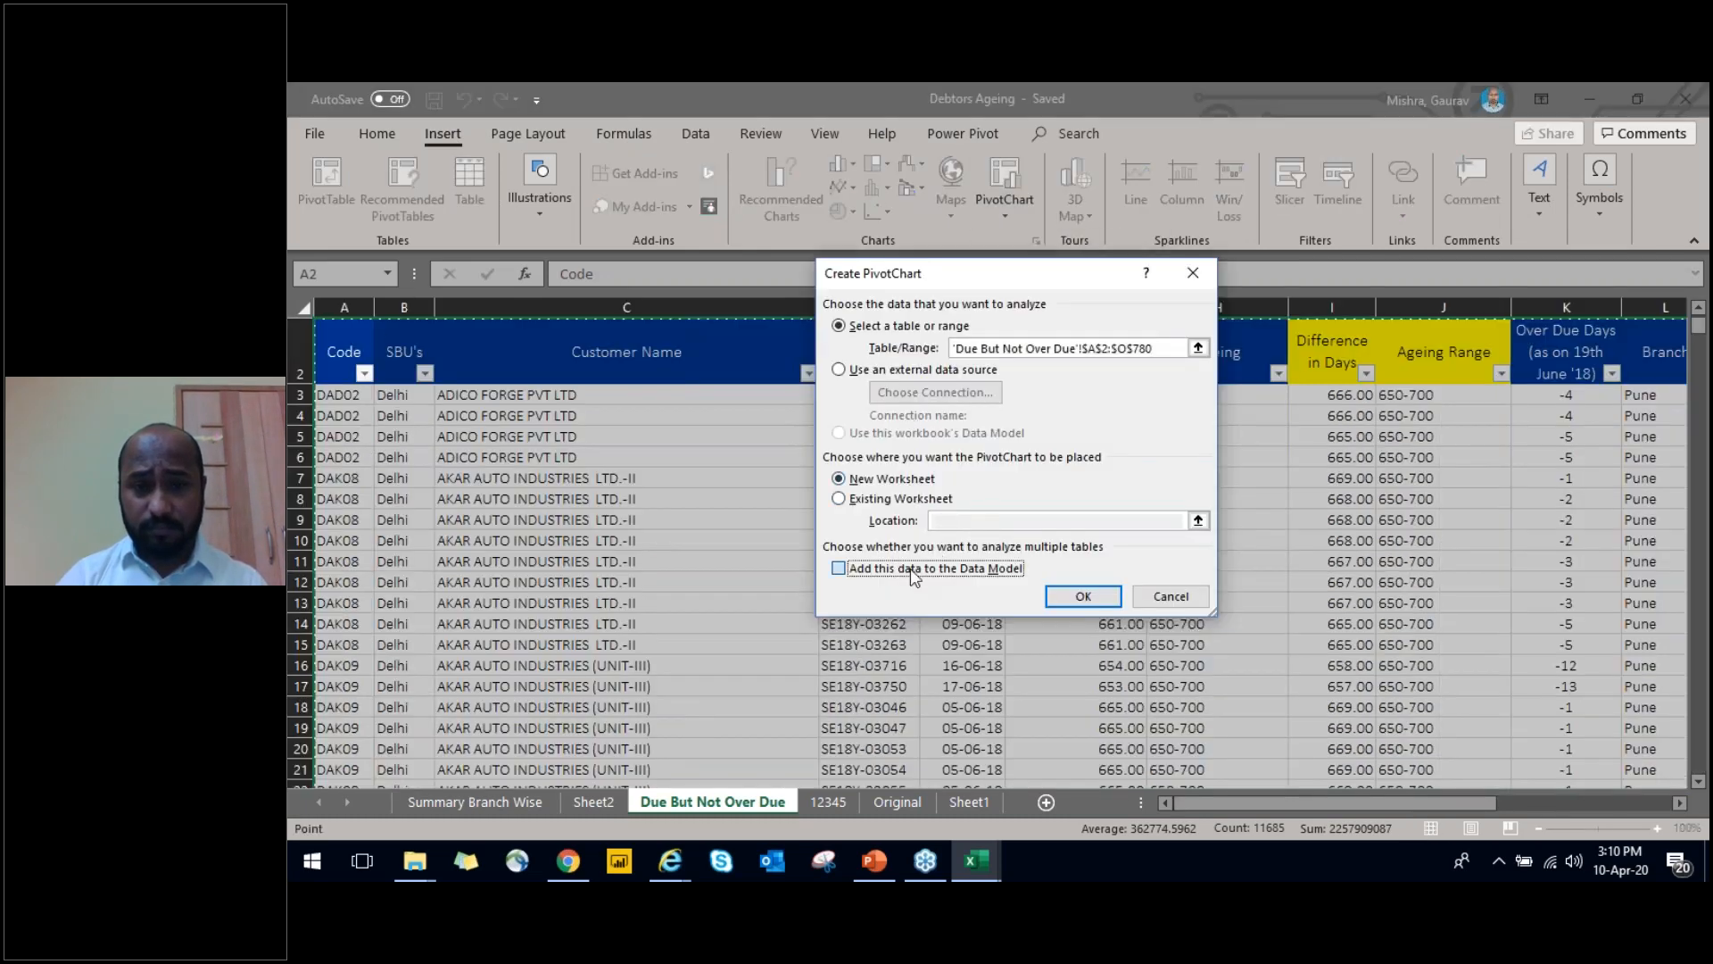
key("Return")
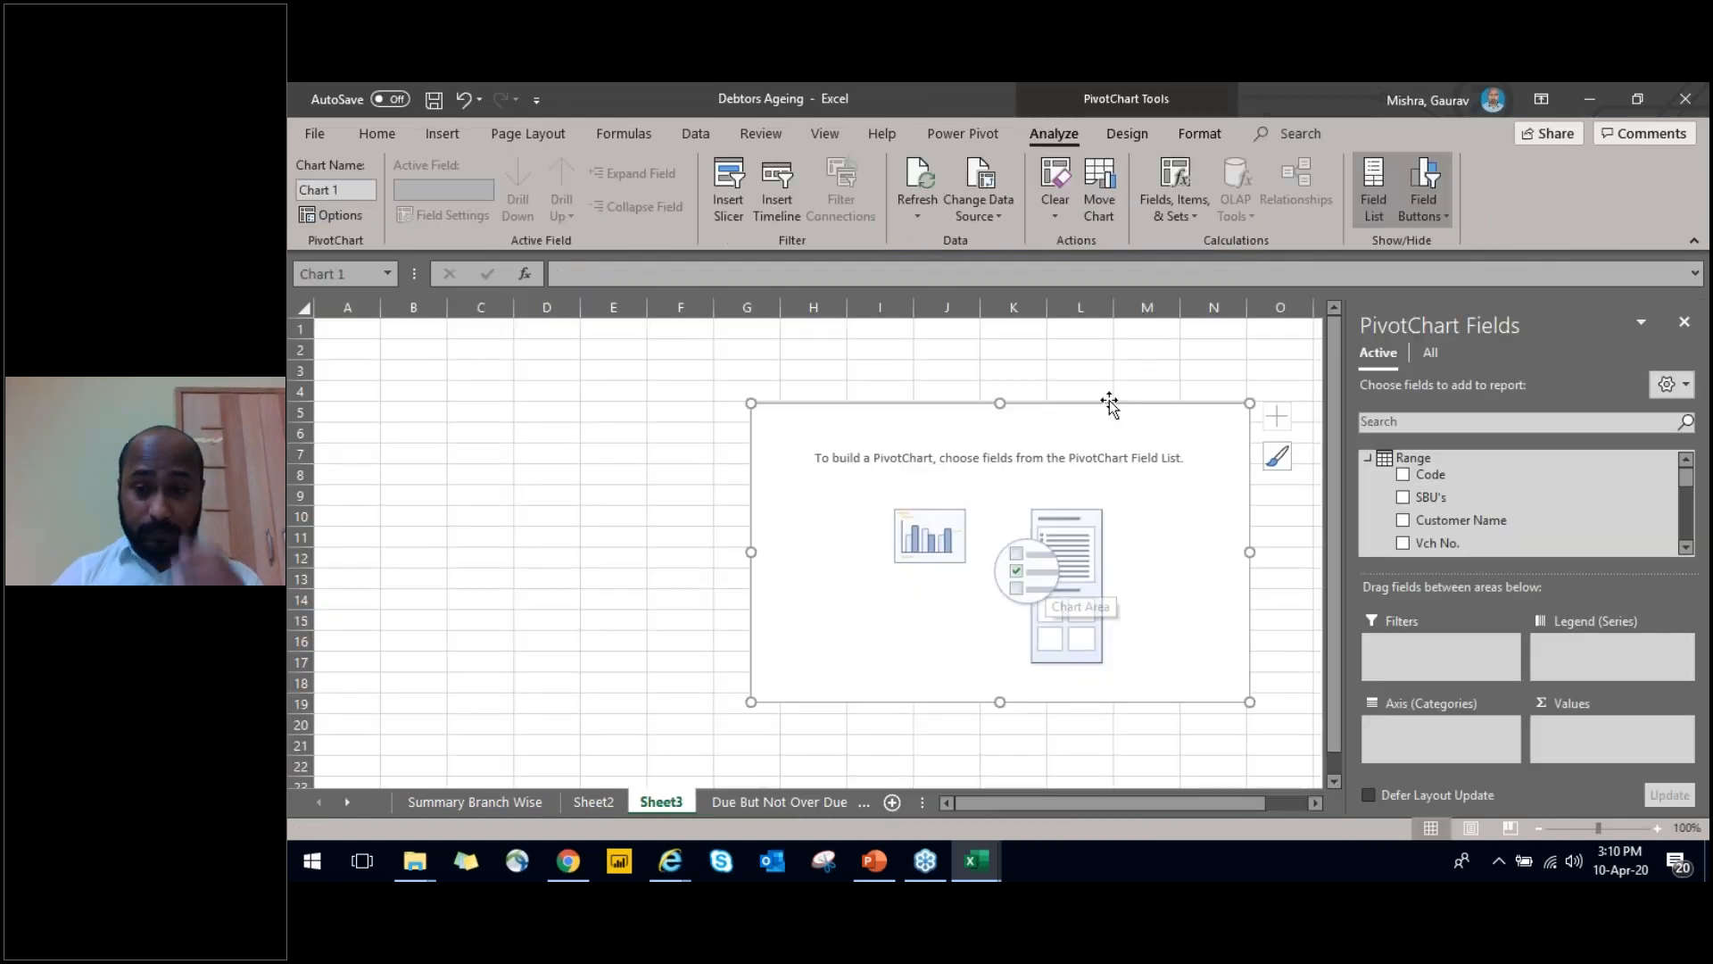
Add SBU's to the PivotChart's axis categories and Ageing to its values as a count
double_click(919, 692)
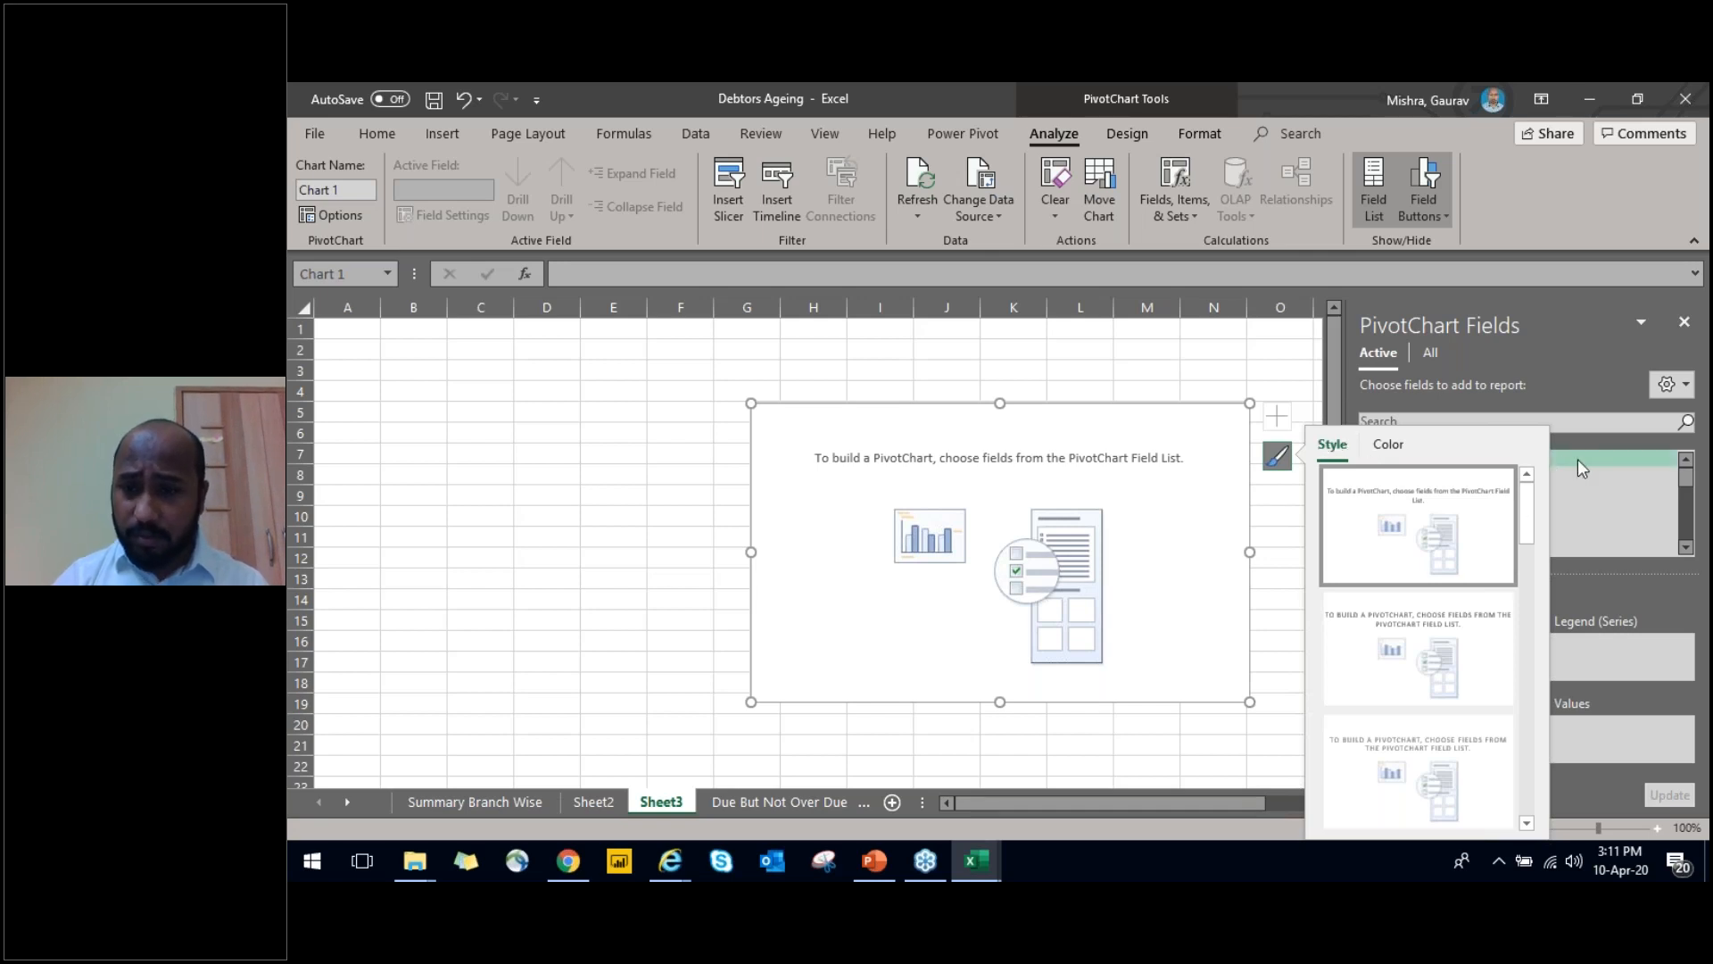
left_click(541, 576)
left_click(1006, 413)
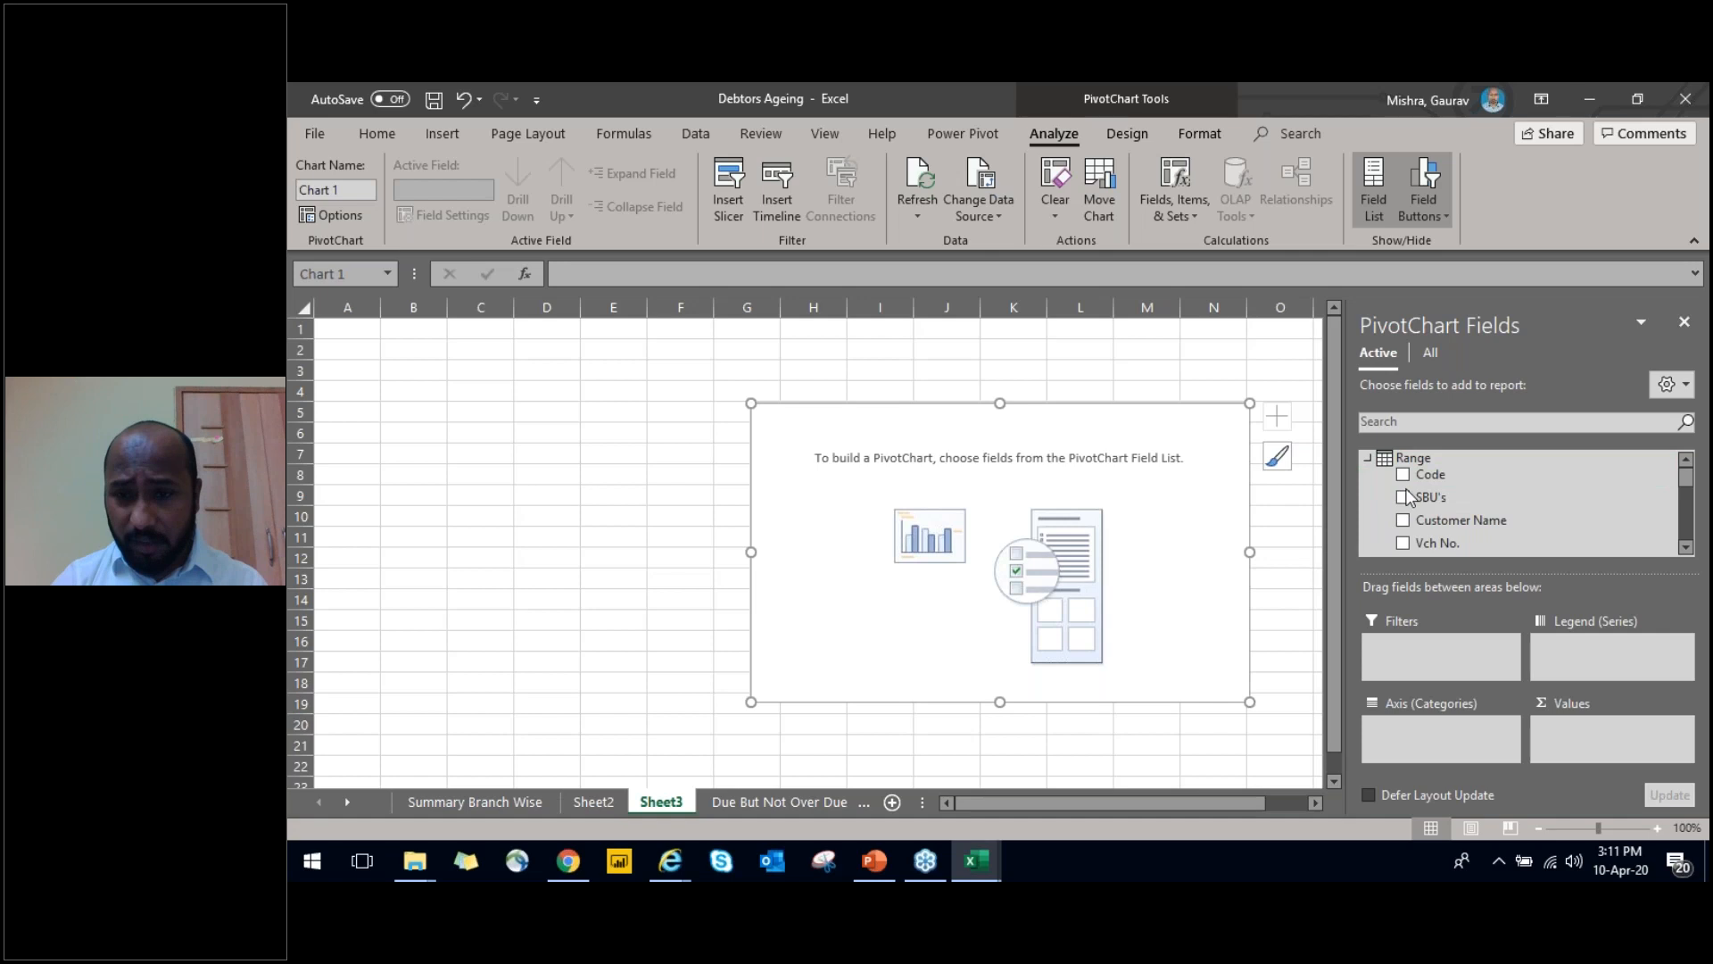
left_click(1406, 497)
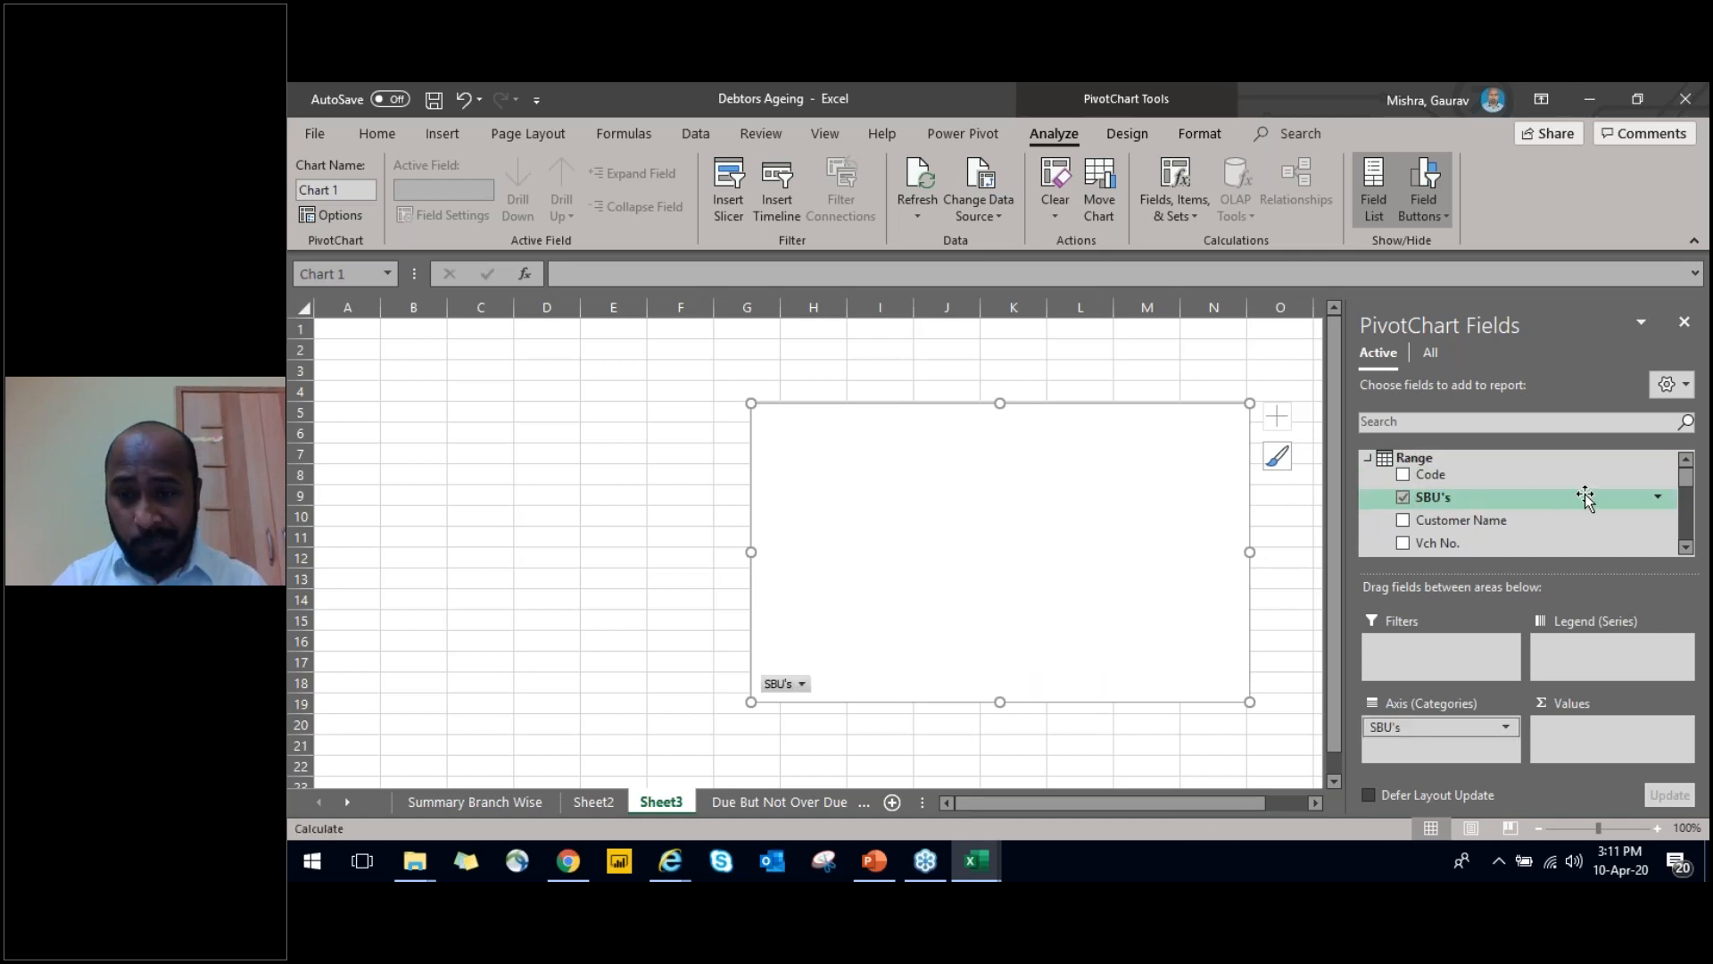
left_click_drag(1687, 480, 1690, 512)
mouse_move(1406, 512)
left_mouse_down()
mouse_move(1569, 654)
mouse_move(1442, 741)
mouse_move(1553, 739)
left_mouse_up()
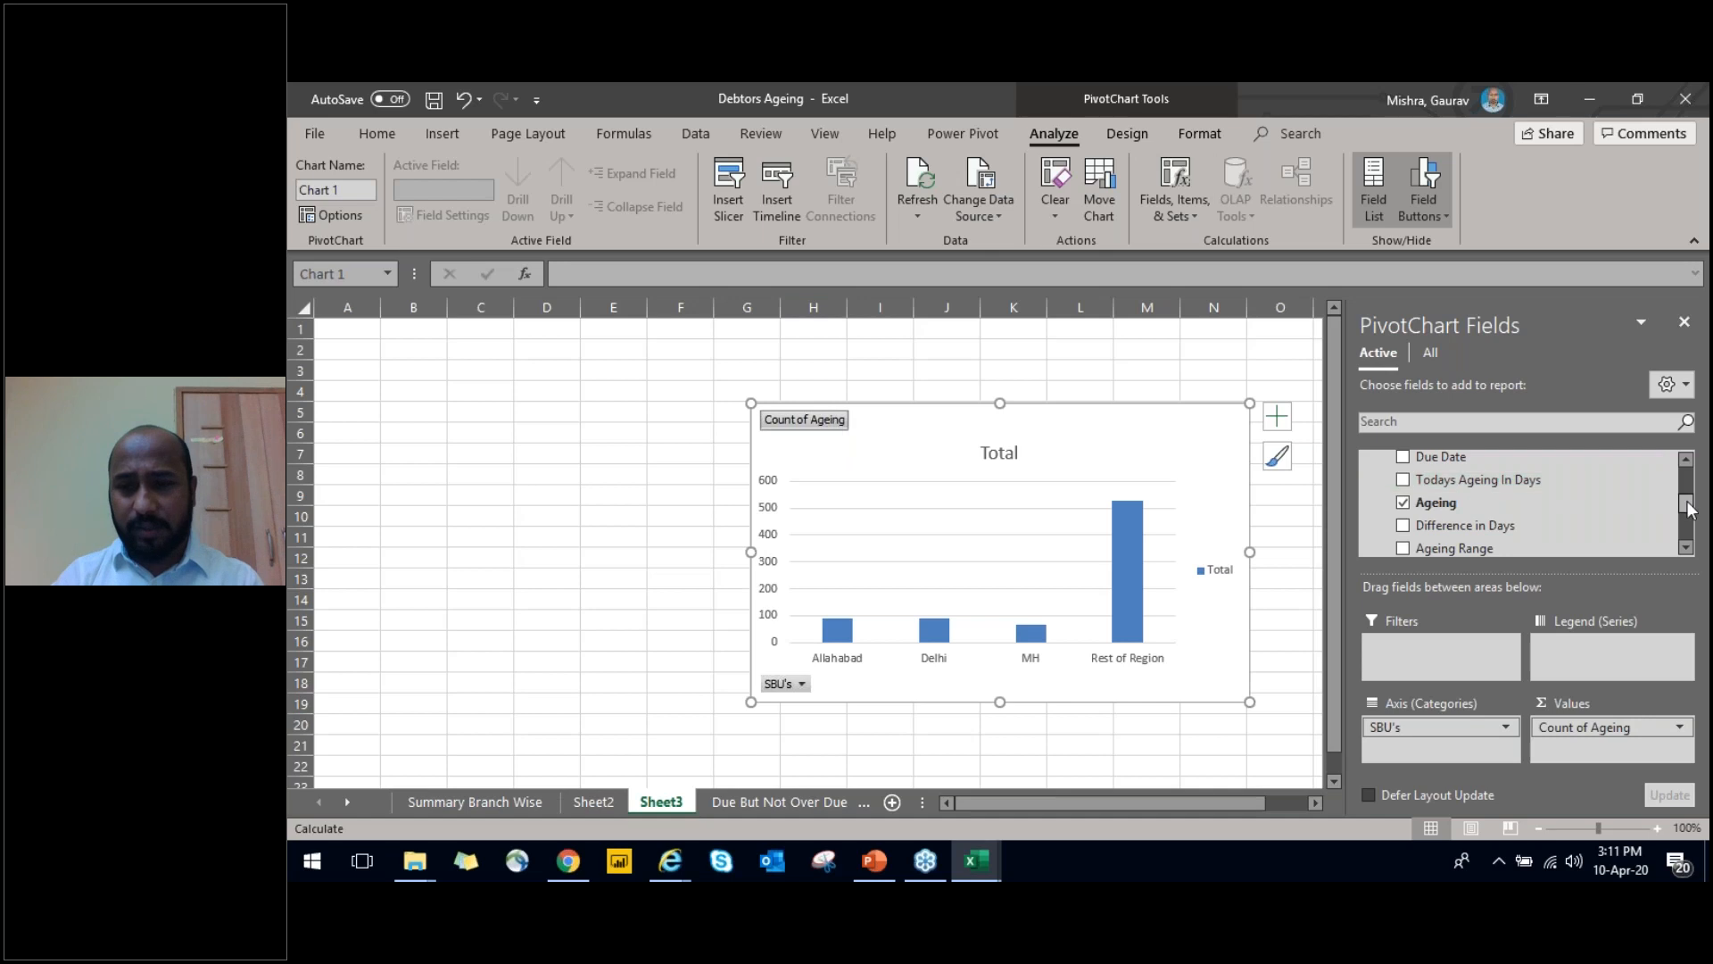
scroll(1686, 490, "up", 2)
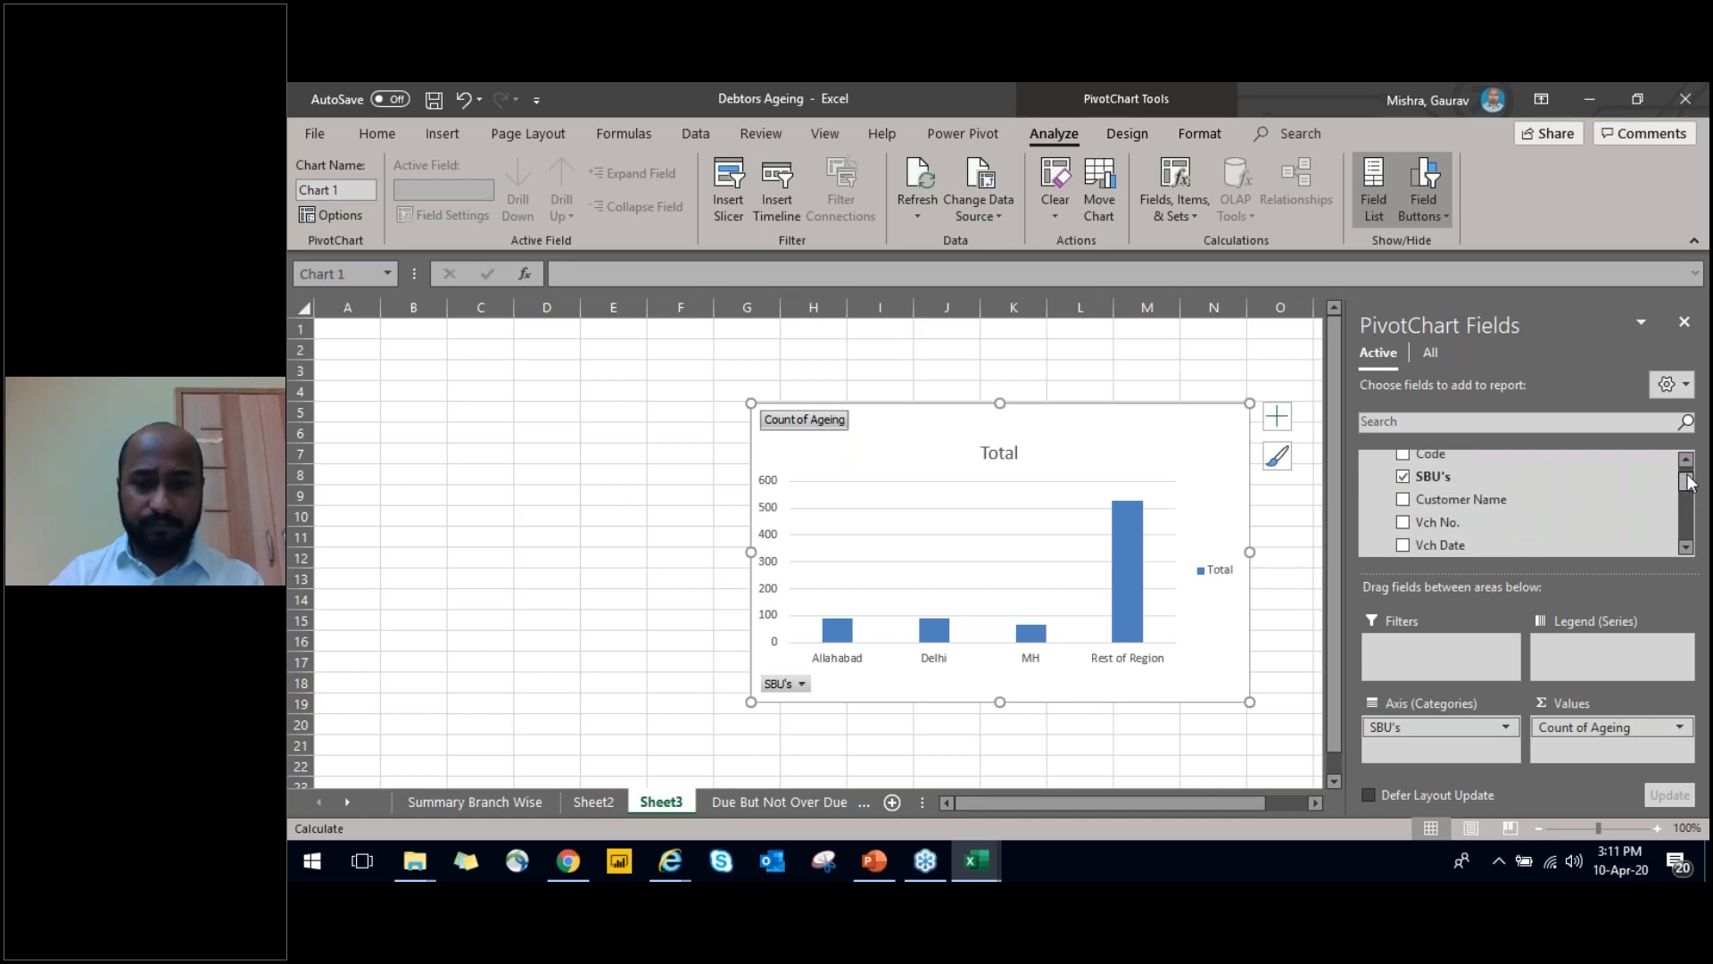
Delete the PivotChart from Sheet3 and save the workbook
left_click(1083, 388)
left_click(1083, 404)
key("Delete")
key("ctrl+s")
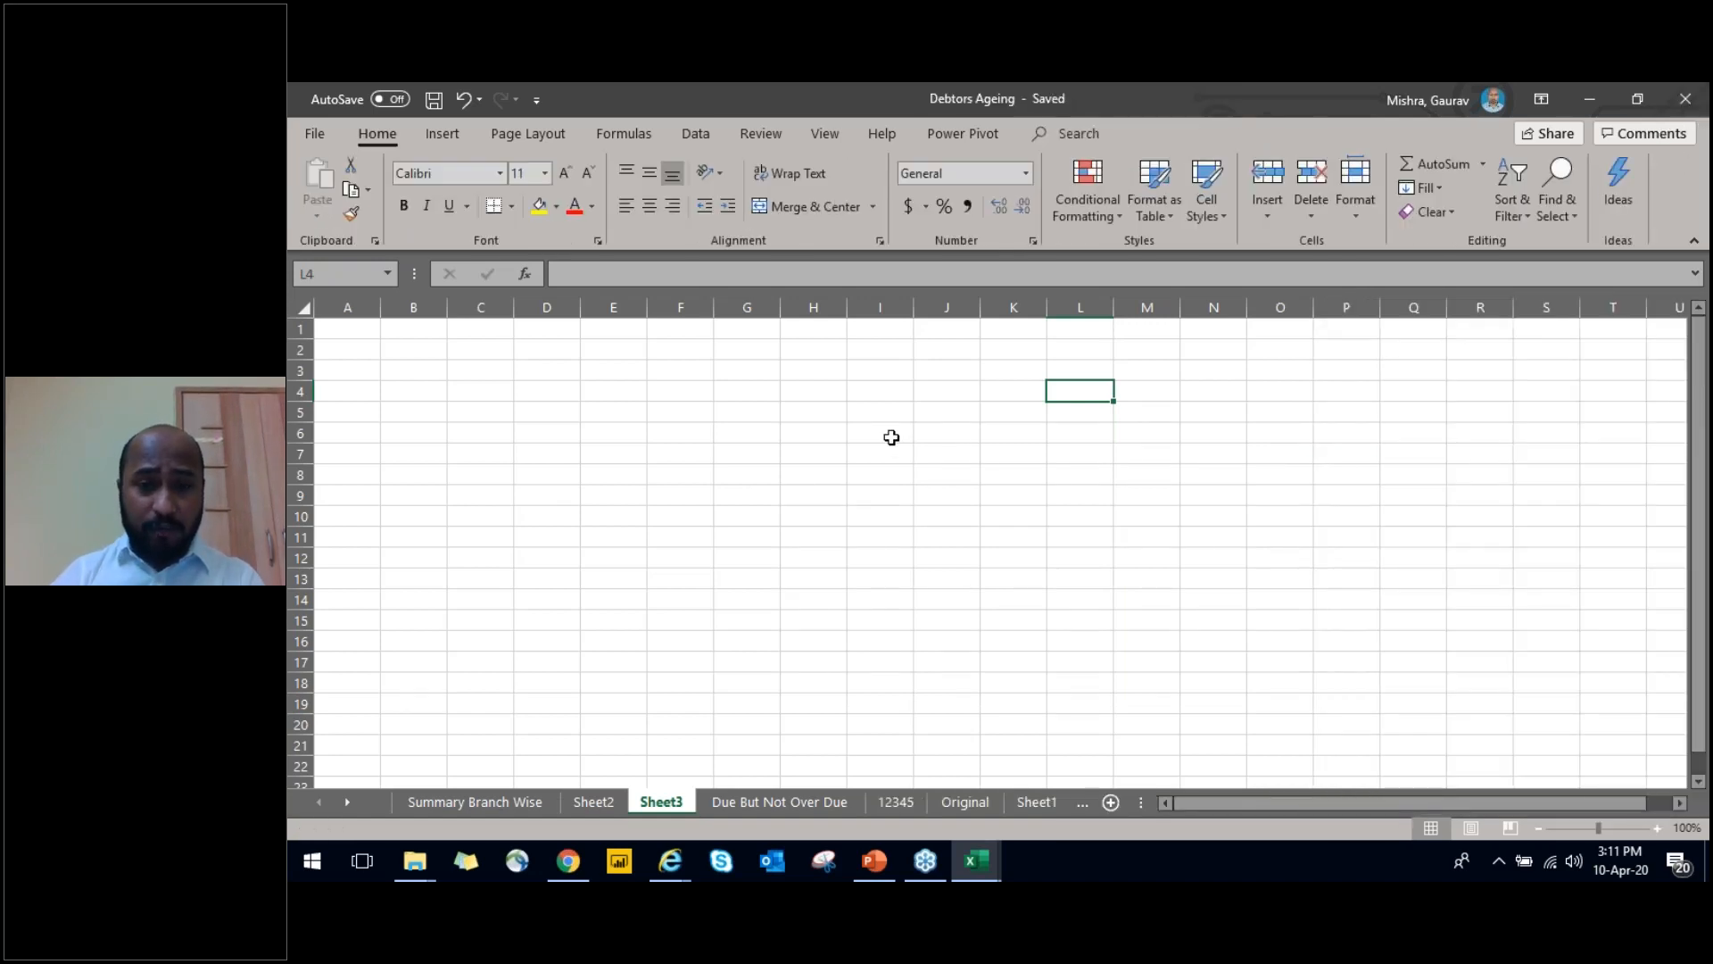
Look through the Due But Not Over Due and 12345 sheets, and examine the Days column's VLOOKUP formula on the Original sheet
key("ctrl+Page_Down")
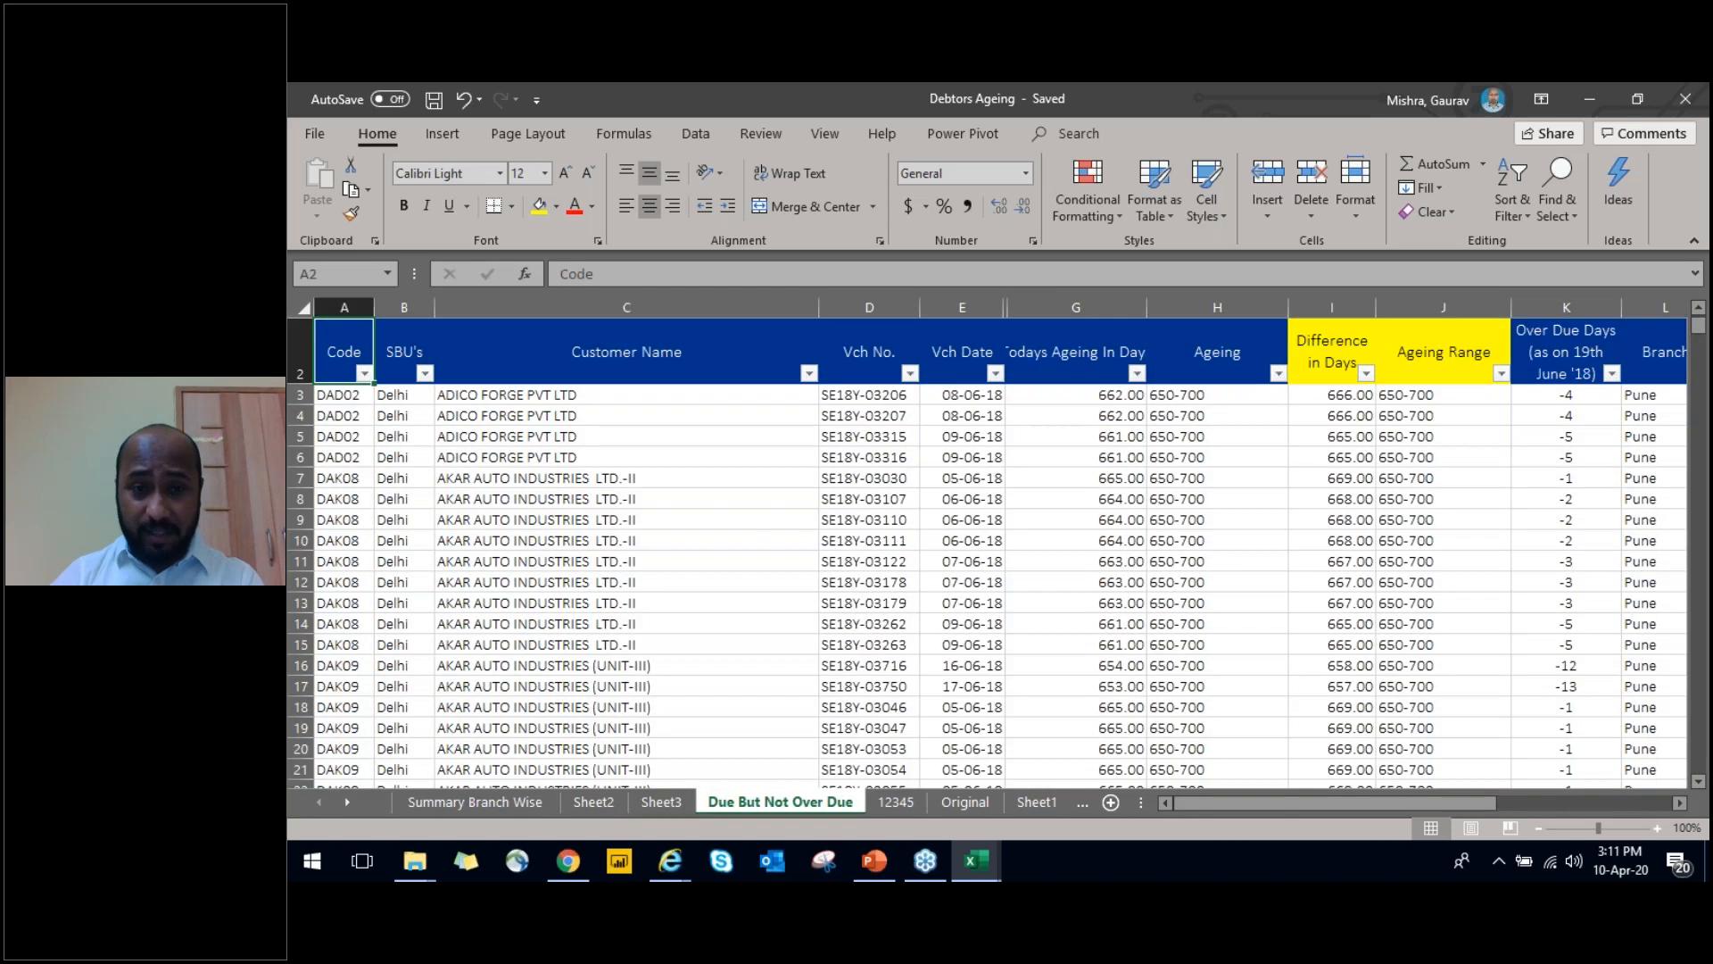
key("Right")
key("Right")
key("Right")
key("Right")
key("Right")
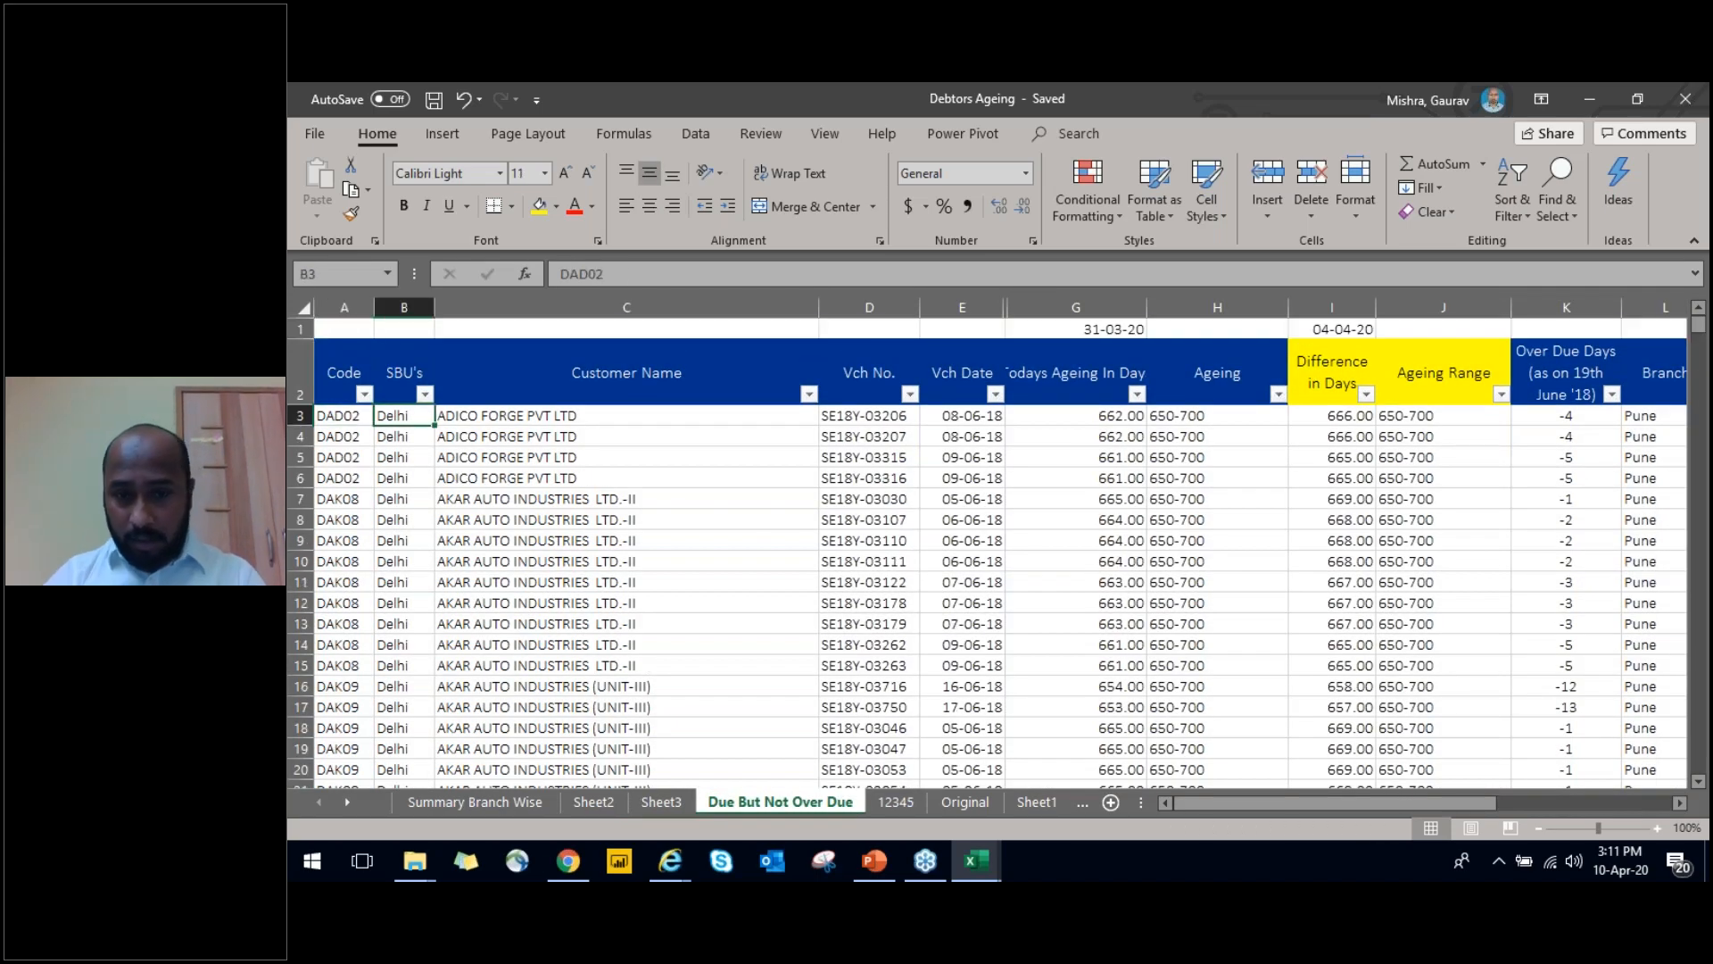
key("ctrl+Page_Down")
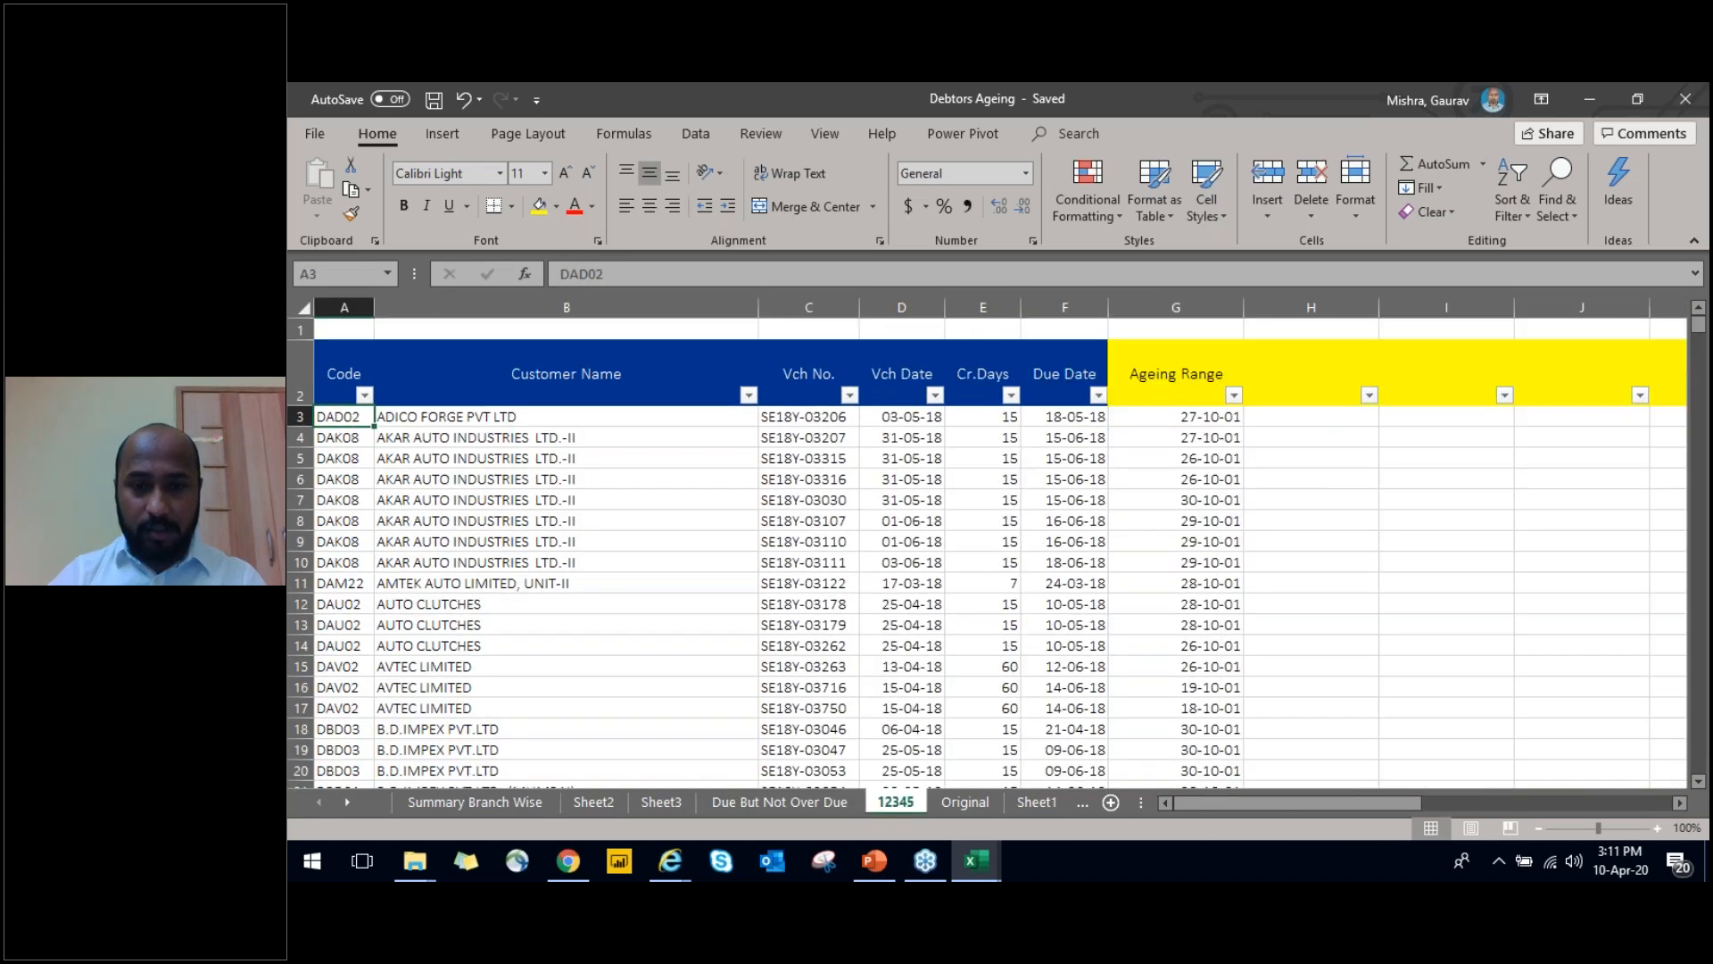
key("ctrl+Page_Down")
key("Right")
key("Right")
key("Right")
key("Right")
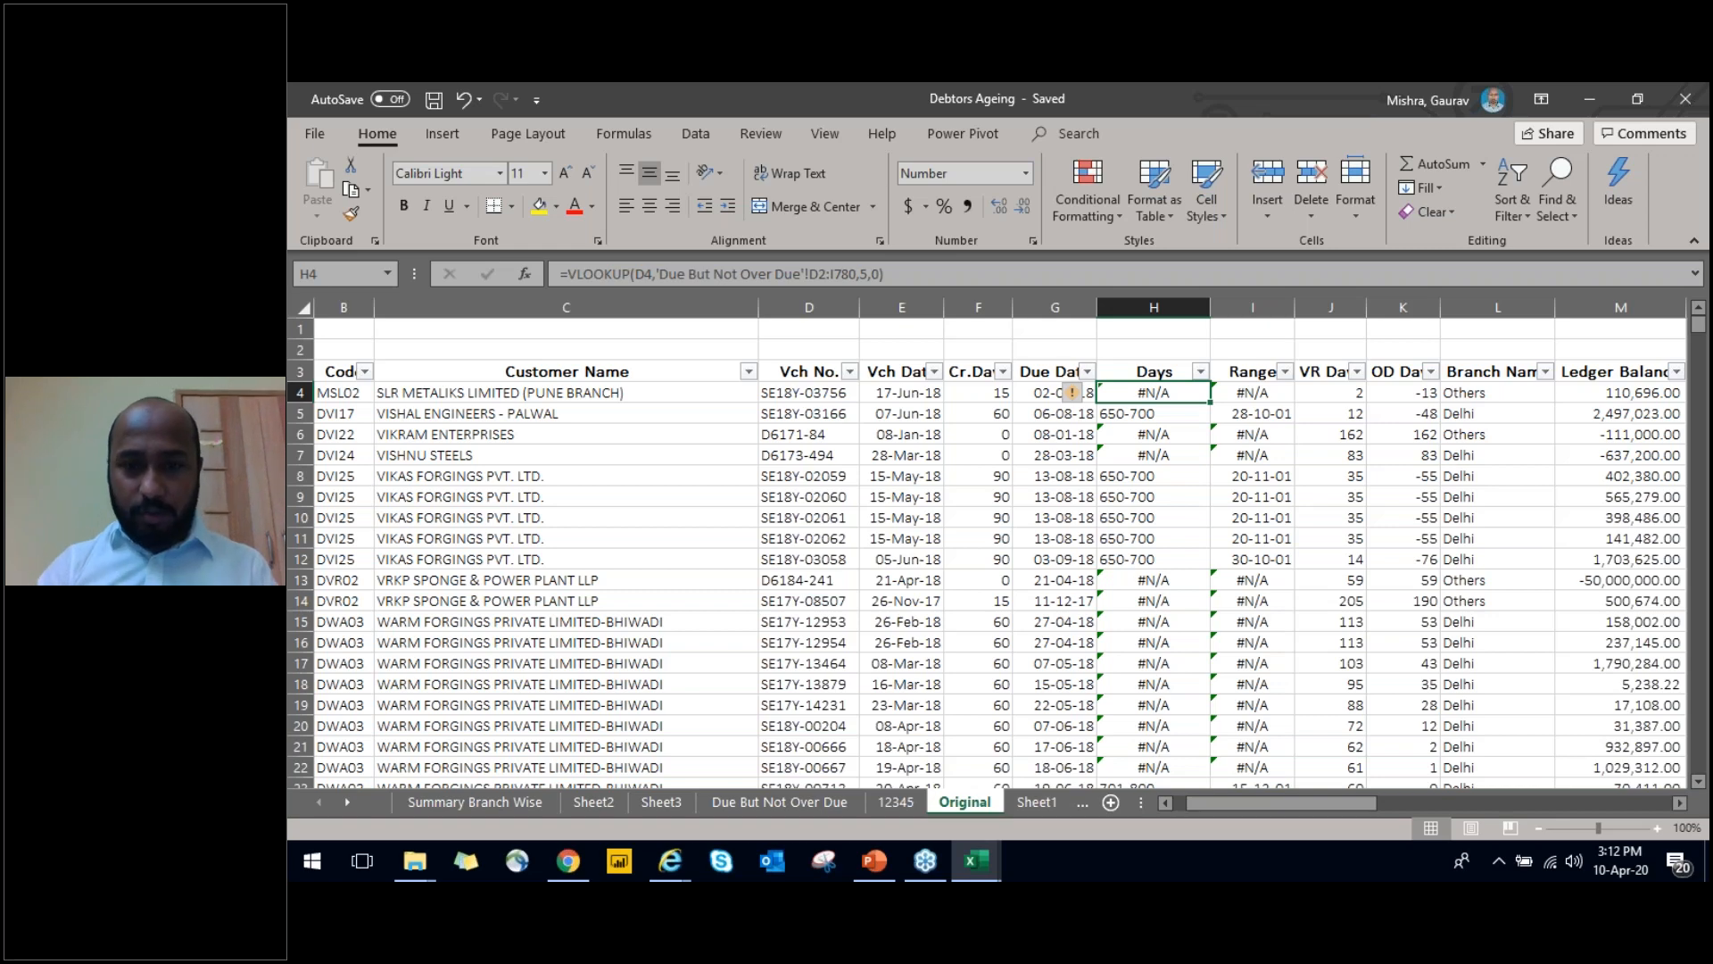
key("ctrl+space")
key("Up")
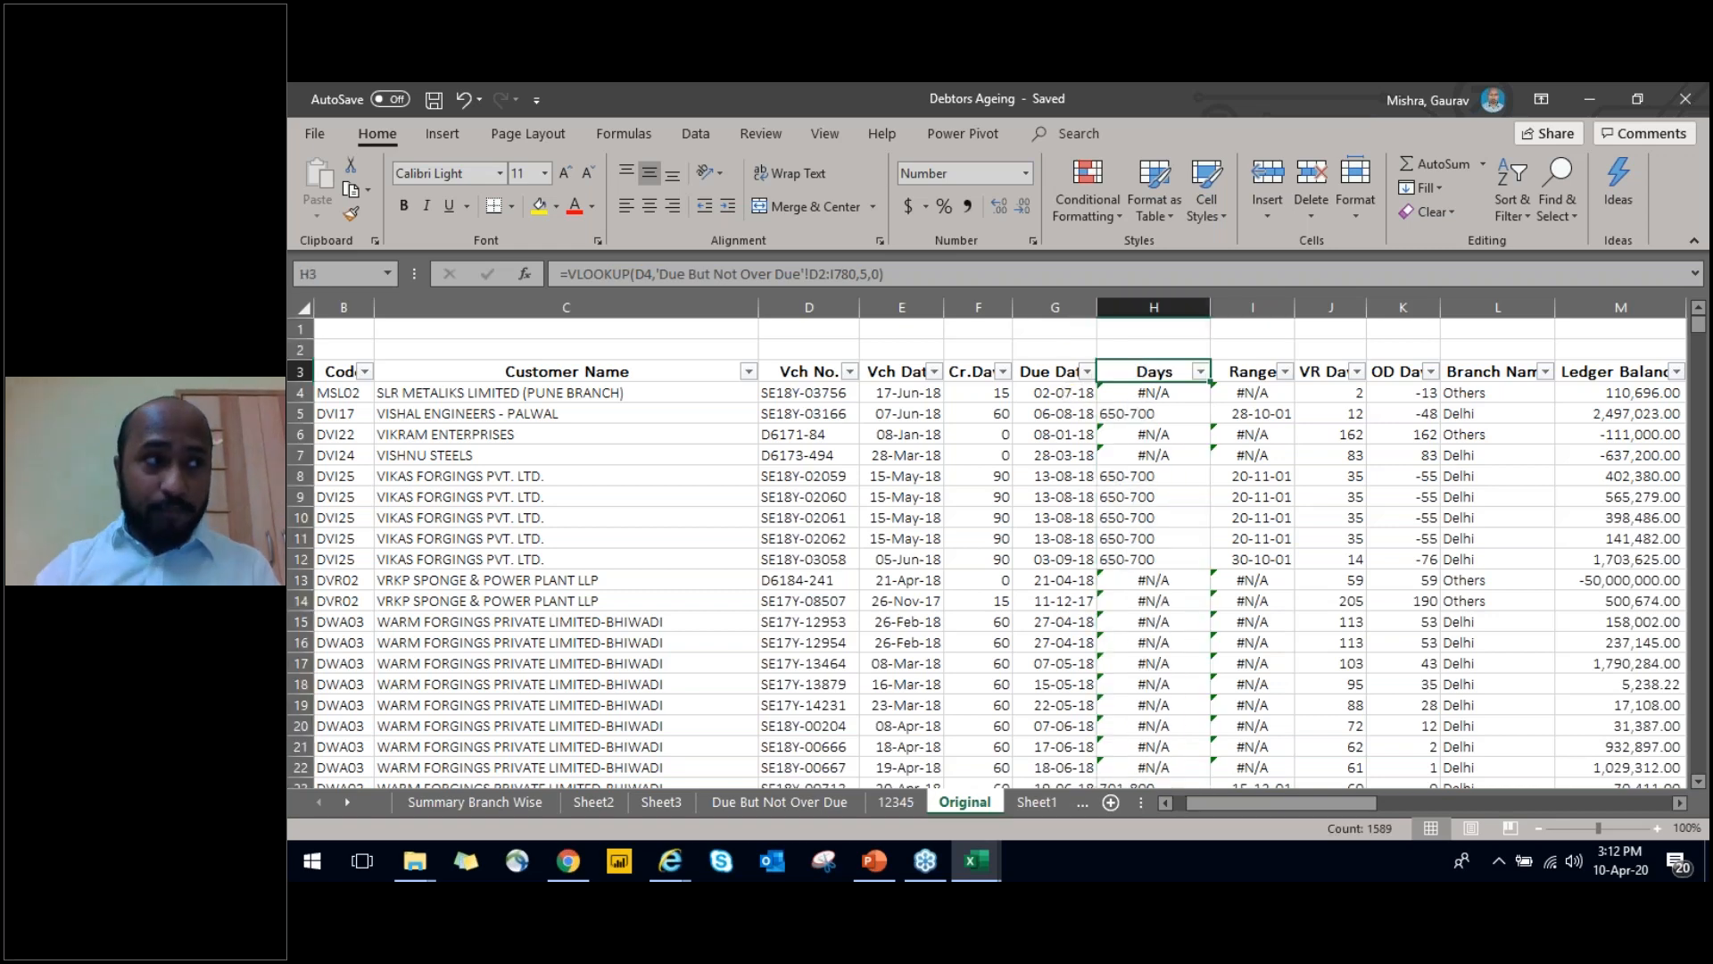
key("Down")
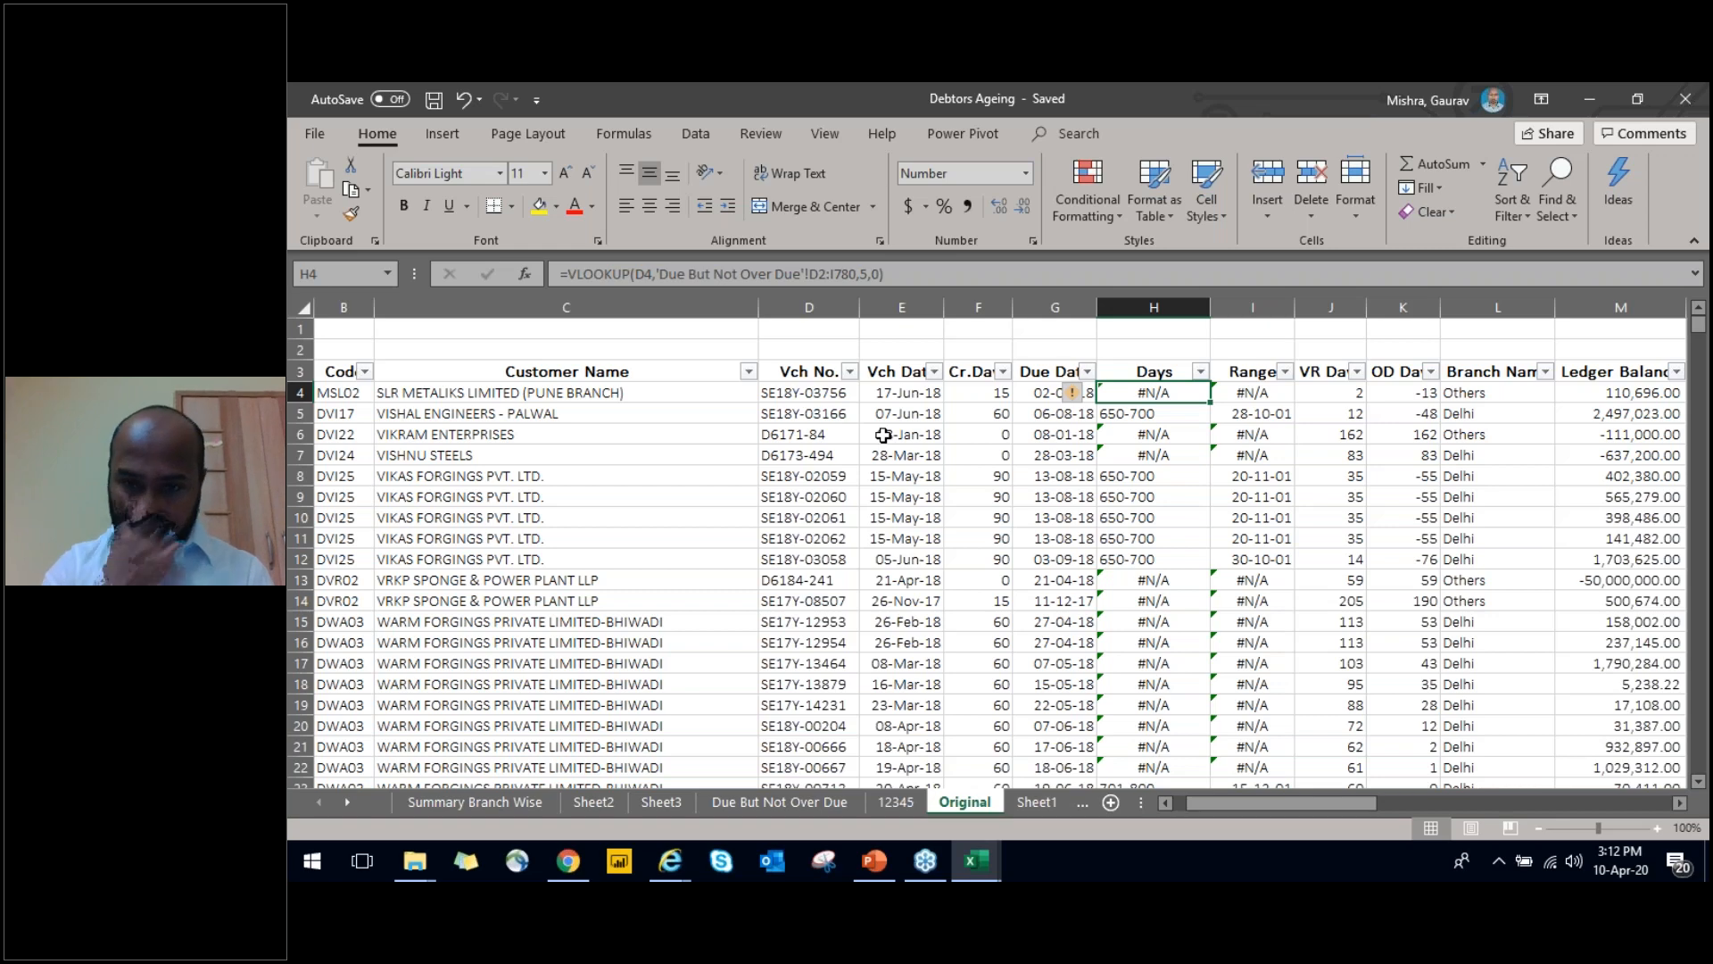
Insert three blank columns before the Days column of the Original sheet and enter the header Vlookup in H3
left_click(1160, 307)
key("ctrl+plus")
key("ctrl+plus")
key("ctrl+plus")
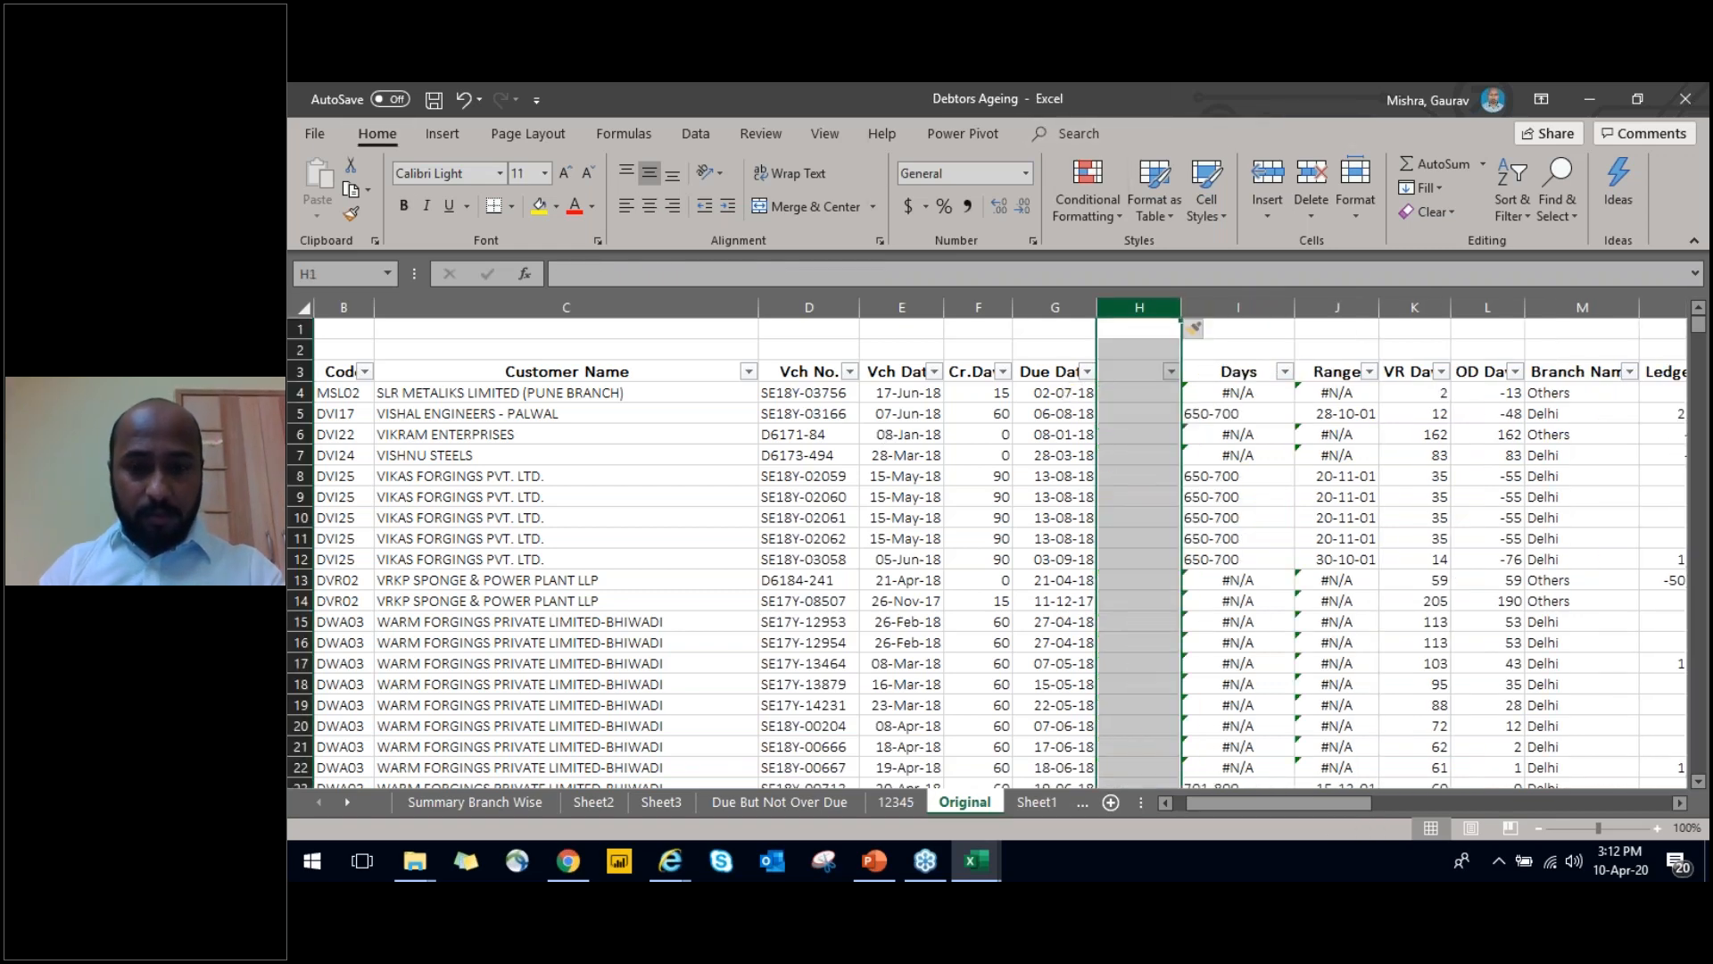
left_click(1134, 372)
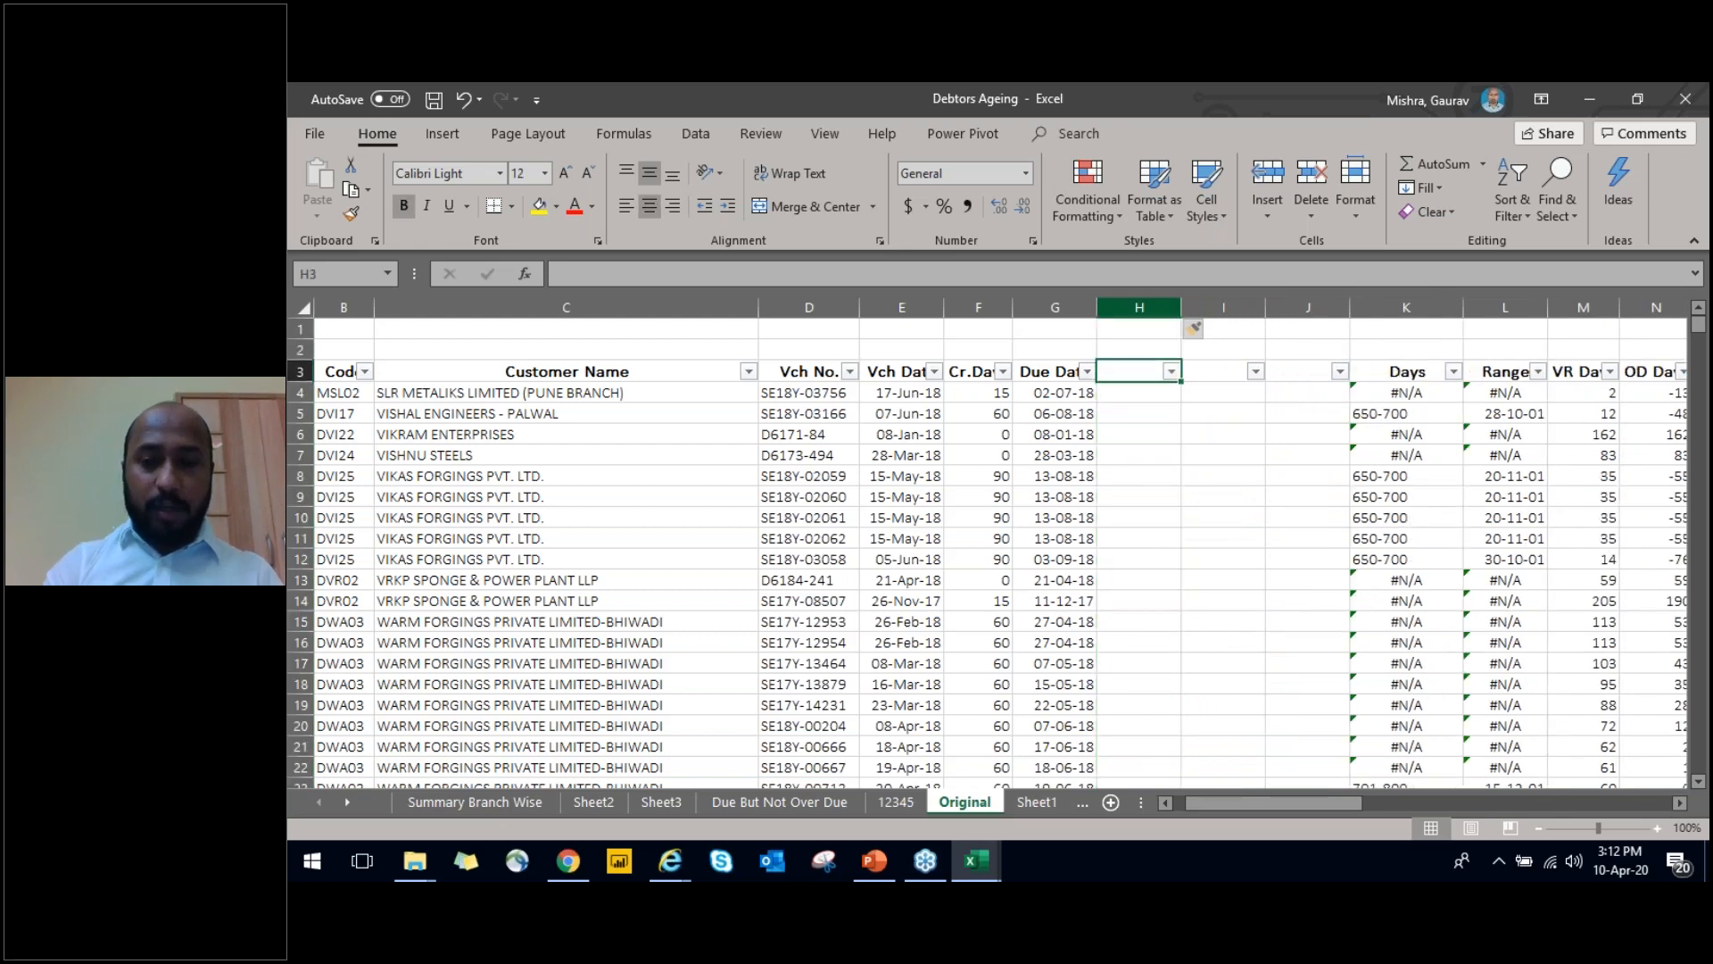
type("Vlookup")
key("Return")
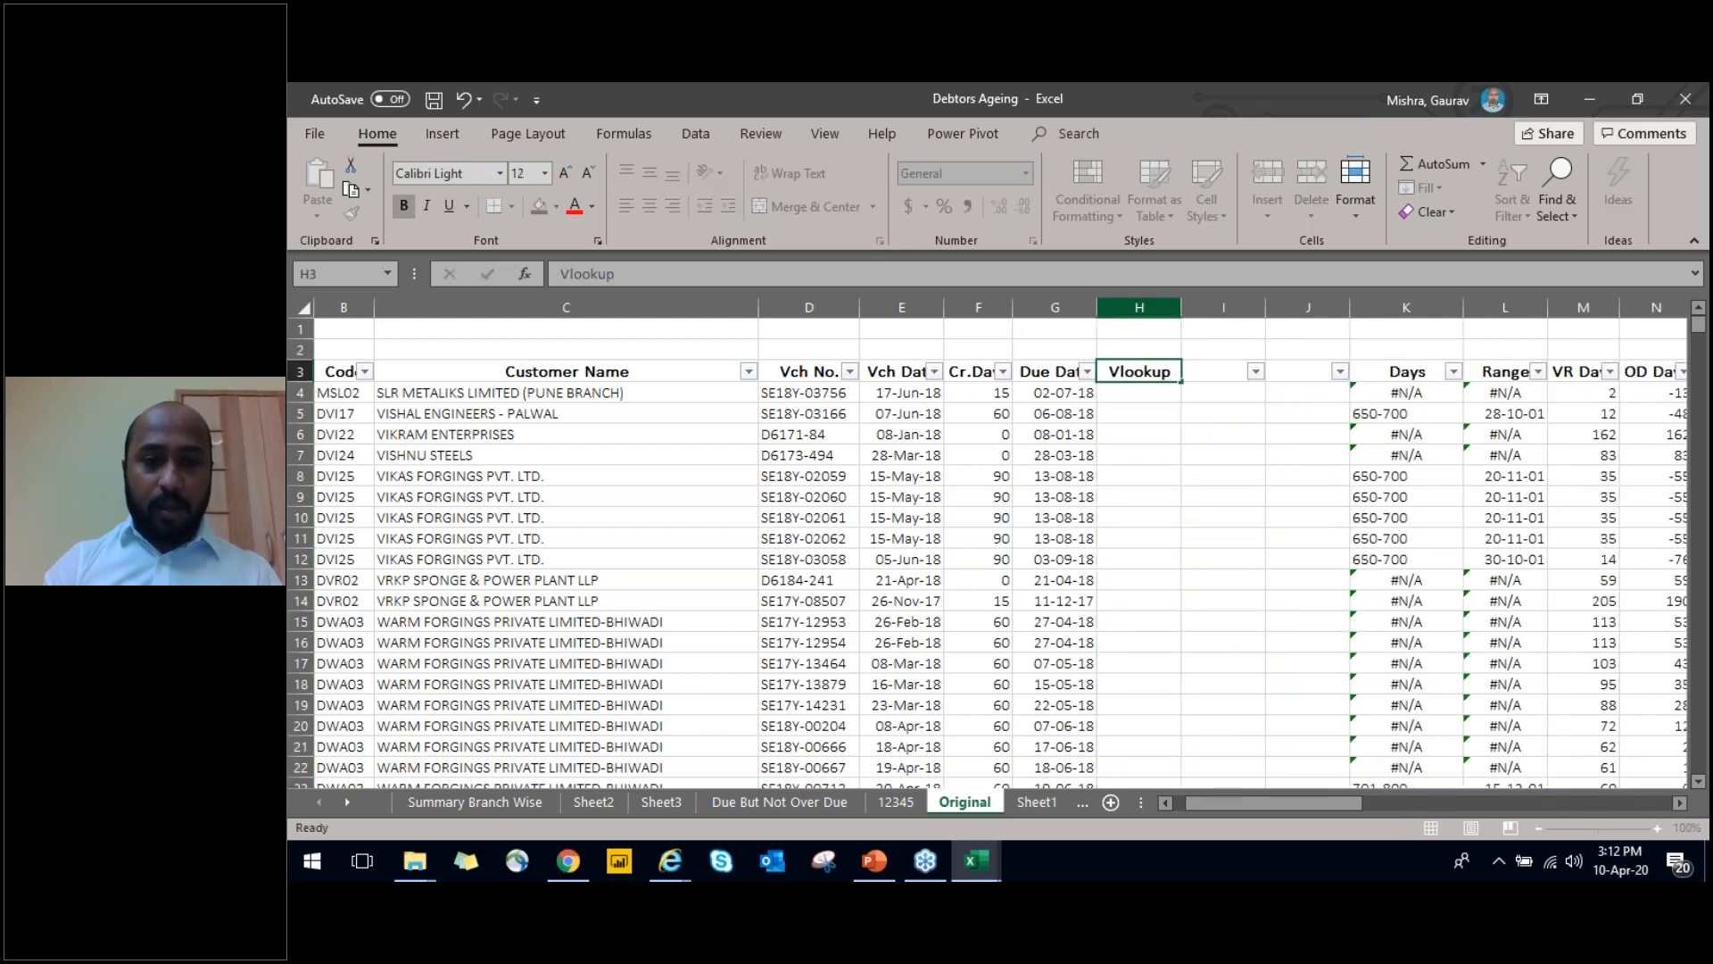
key("Left")
key("Left")
key("Left")
key("Left")
key("Right")
key("Right")
key("Right")
key("Right")
key("Right")
key("Right")
key("Right")
key("Right")
key("Left")
key("Left")
key("Right")
key("Left")
key("Left")
key("Left")
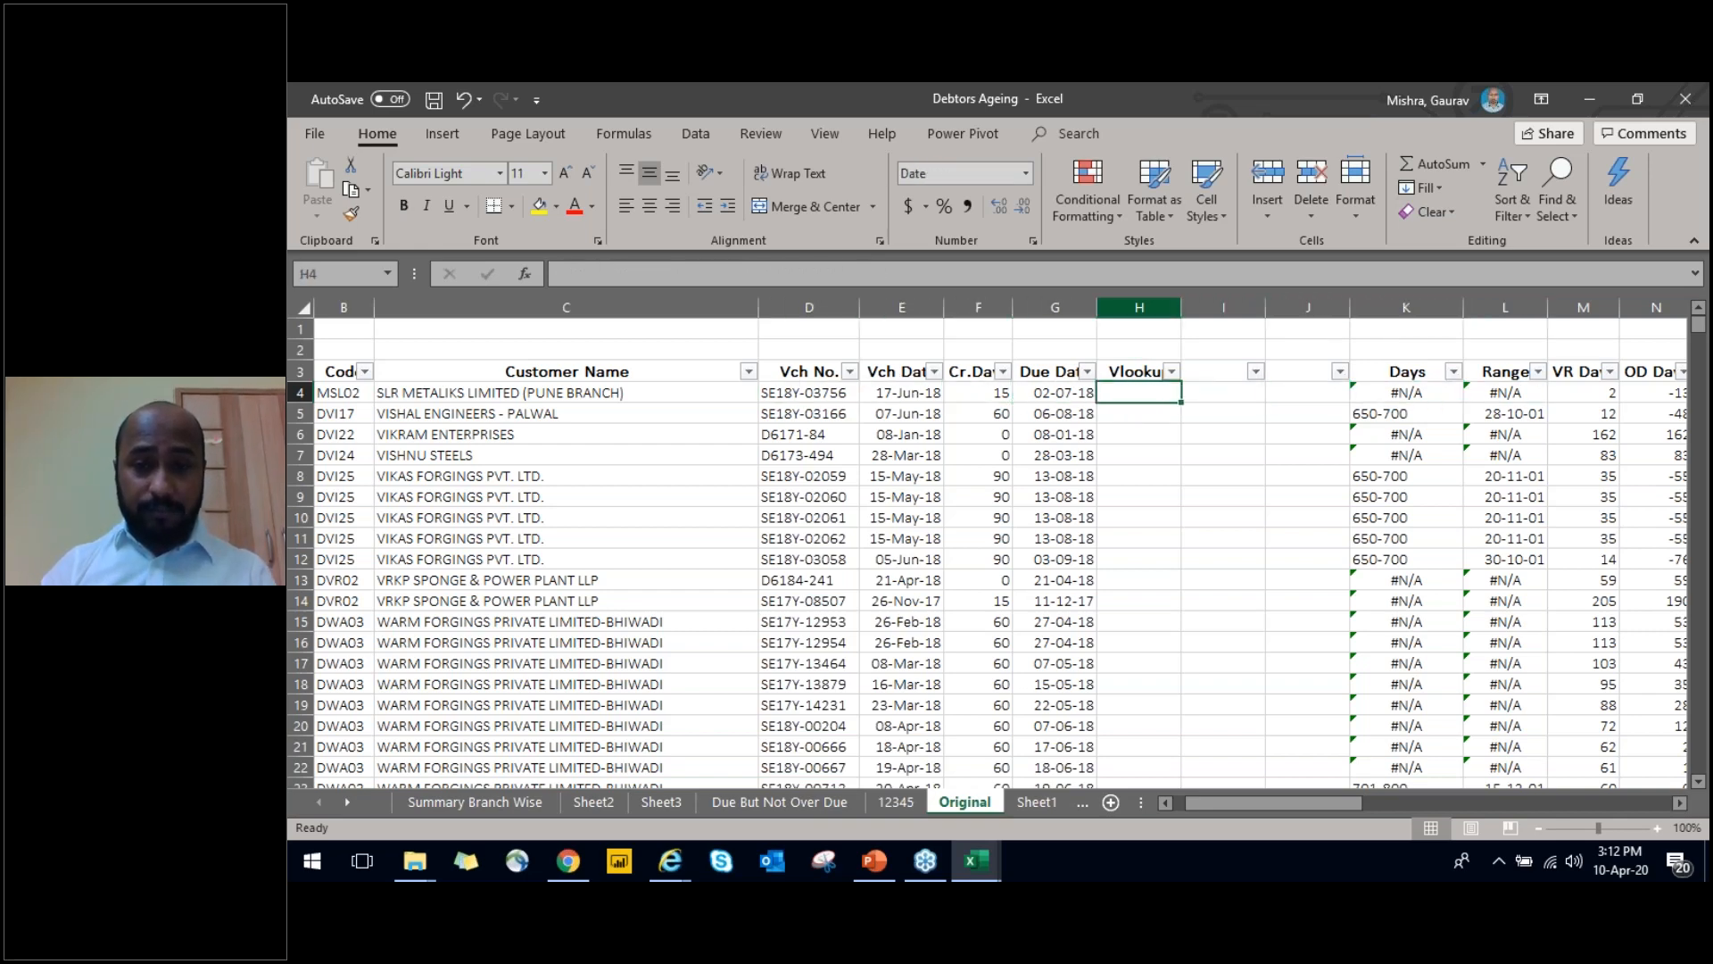
key("F2")
type("=vlo")
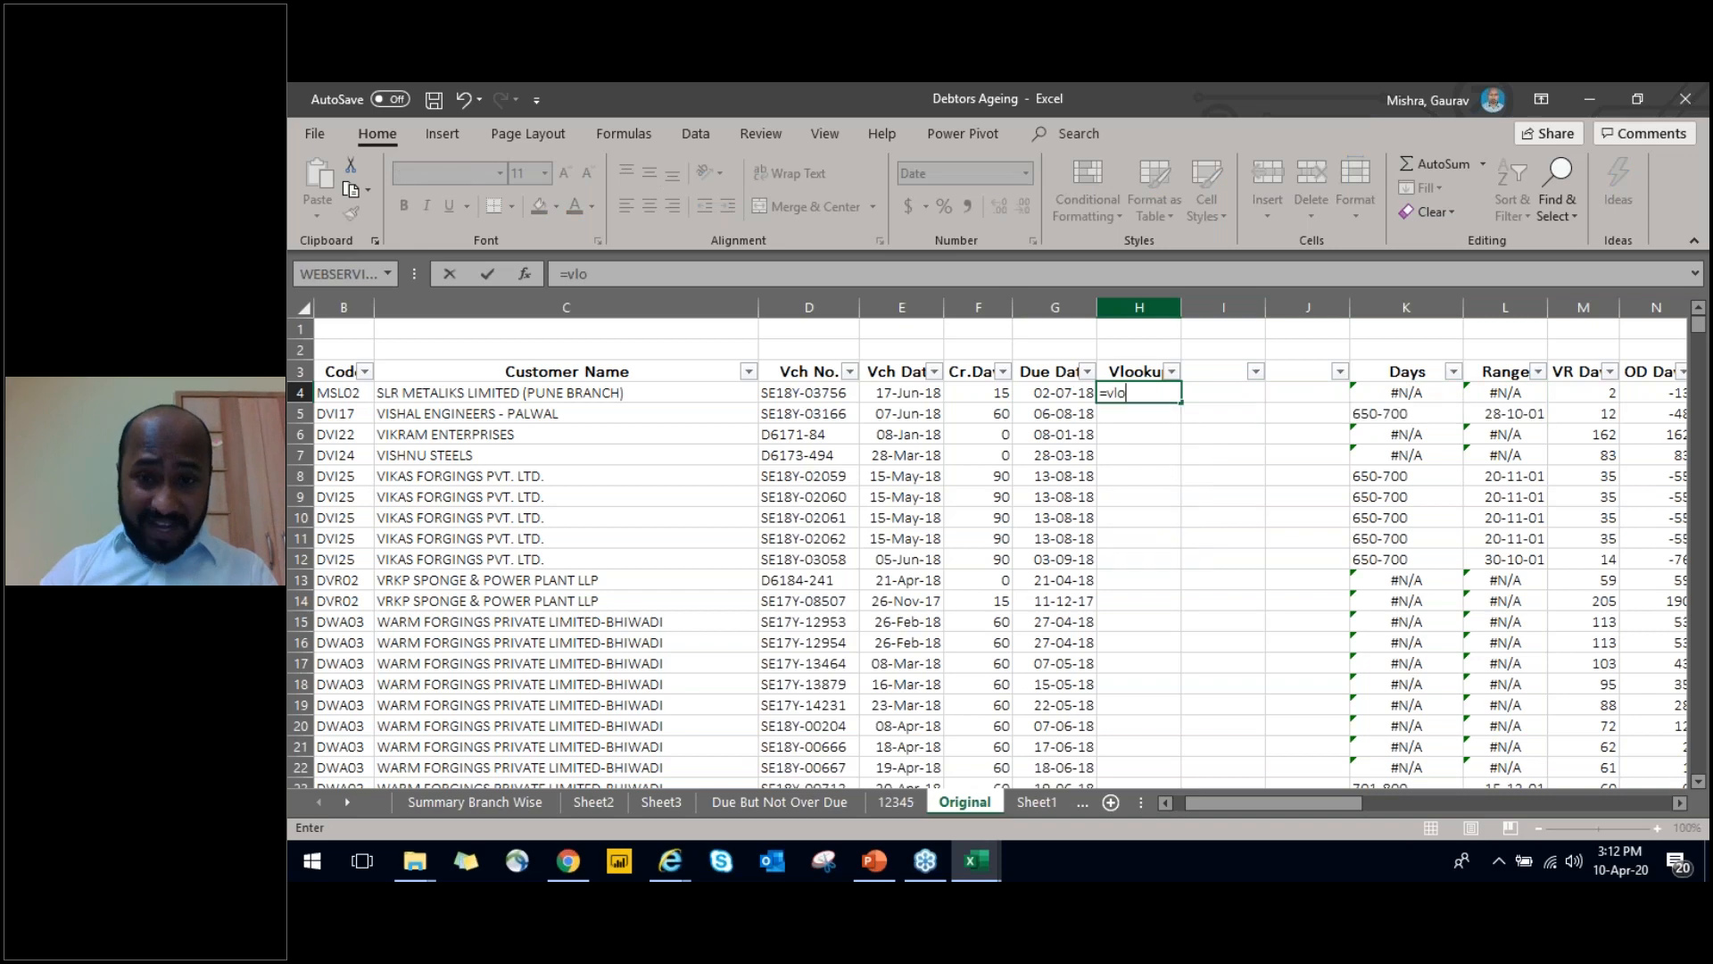
key("Escape")
key("Left")
key("ctrl+Left")
key("ctrl+Up")
key("ctrl+Up")
key("ctrl+Down")
key("Right")
key("Right")
key("Right")
key("Right")
key("Right")
key("Down")
key("Right")
key("Left")
key("Left")
key("Left")
key("Left")
key("ctrl+shift+Down")
key("Right")
key("Right")
key("Right")
key("Right")
key("ctrl+shift+Down")
key("Left")
Enter the header Cross check in I3 and autofit the column width to it
key("Right")
key("ctrl+space")
key("Right")
key("Up")
type("Cross check")
key("Return")
key("Up")
key("alt+h")
key("o")
key("i")
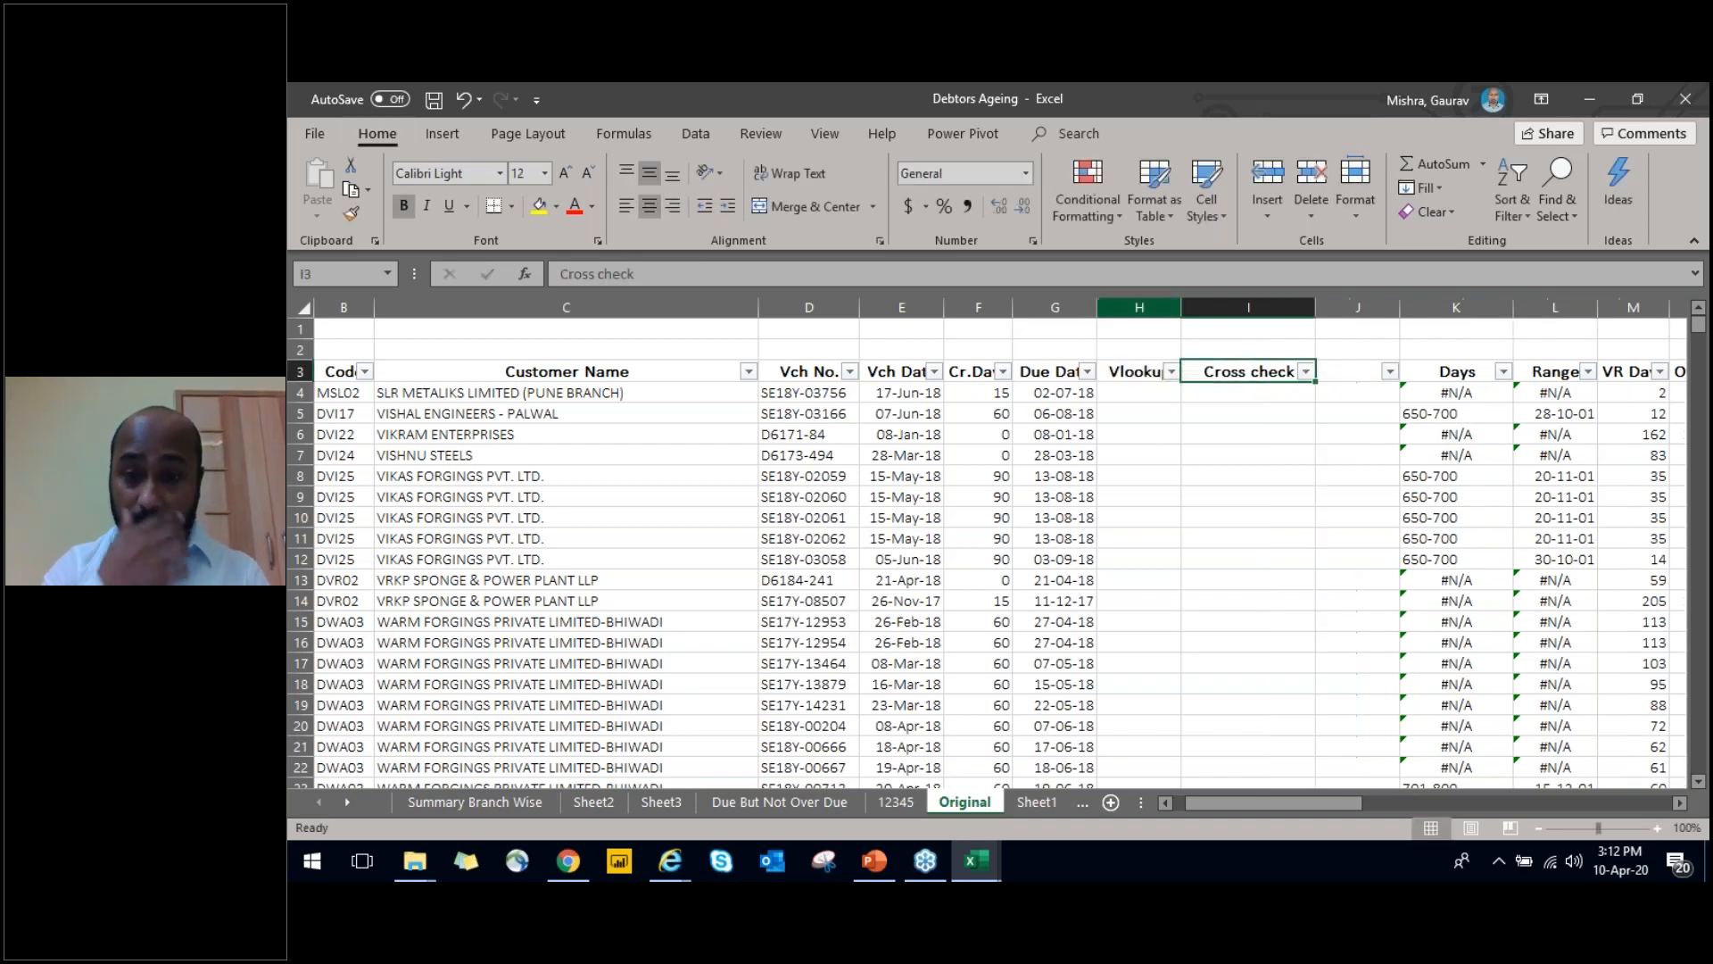
Start a VLOOKUP formula in H4 of the Original sheet with the voucher number in D4 as lookup value
key("Down")
key("Left")
type("=vlo")
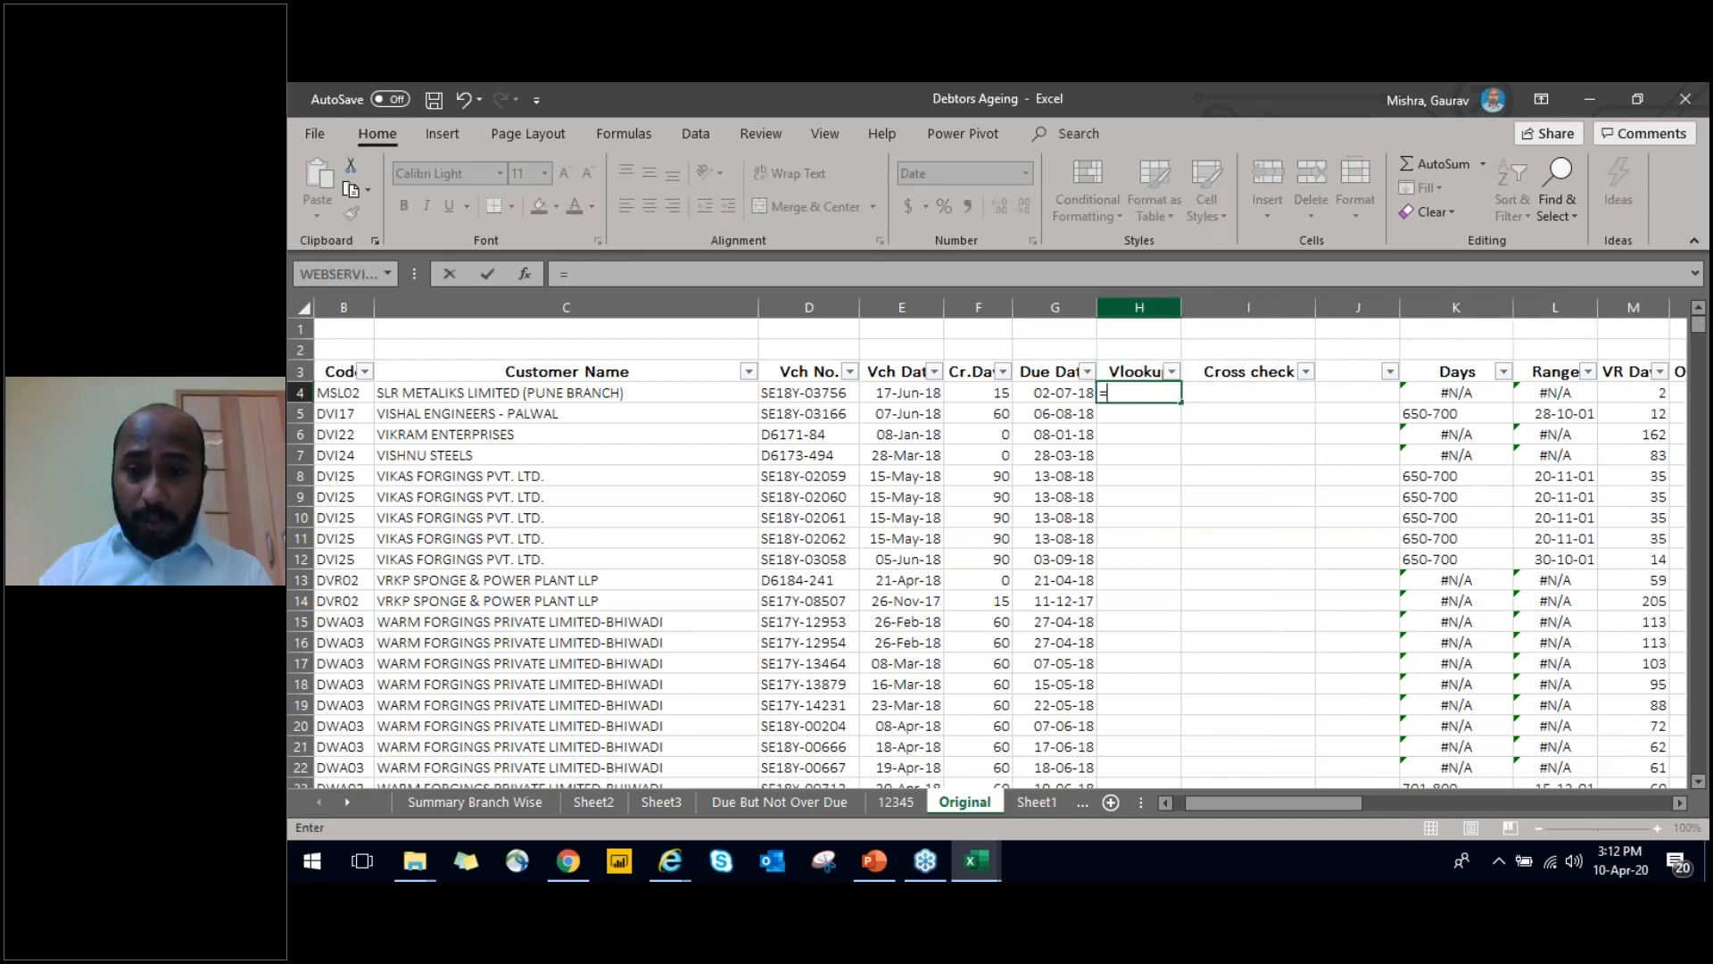
key("Tab")
key("Left")
type("-")
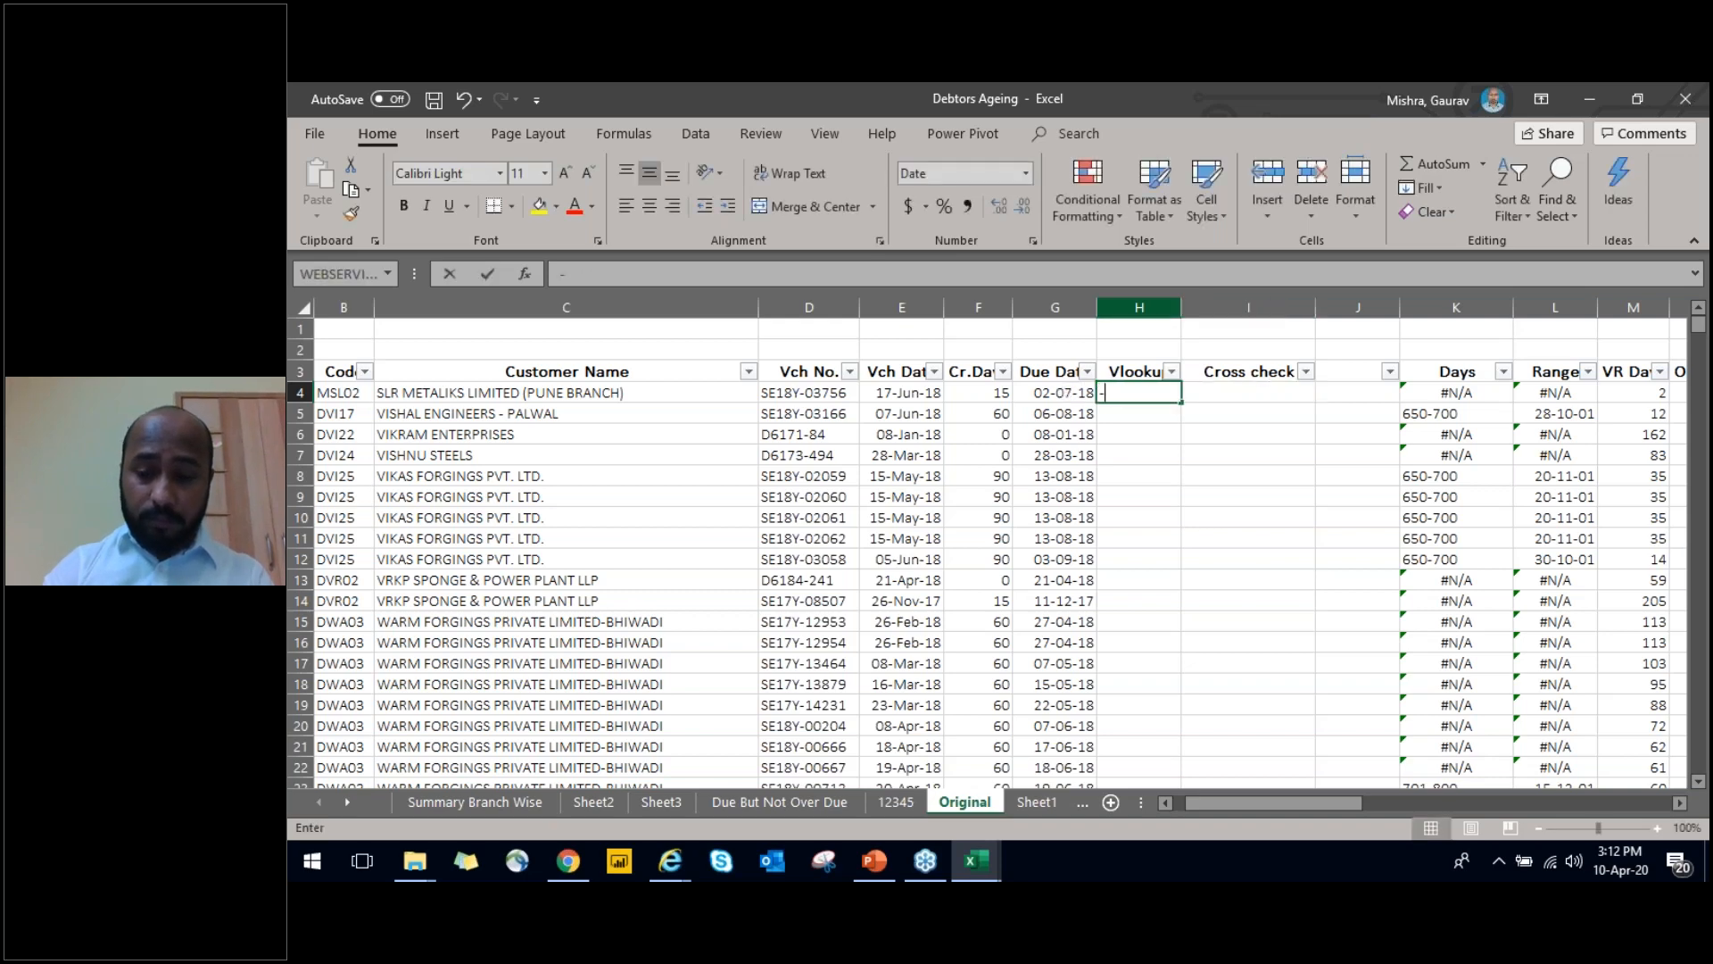
key("BackSpace")
type("=voo")
key("BackSpace")
key("BackSpace")
type("LOOKUP(")
key("Tab")
key("Left")
key("Left")
key("Left")
key("Left")
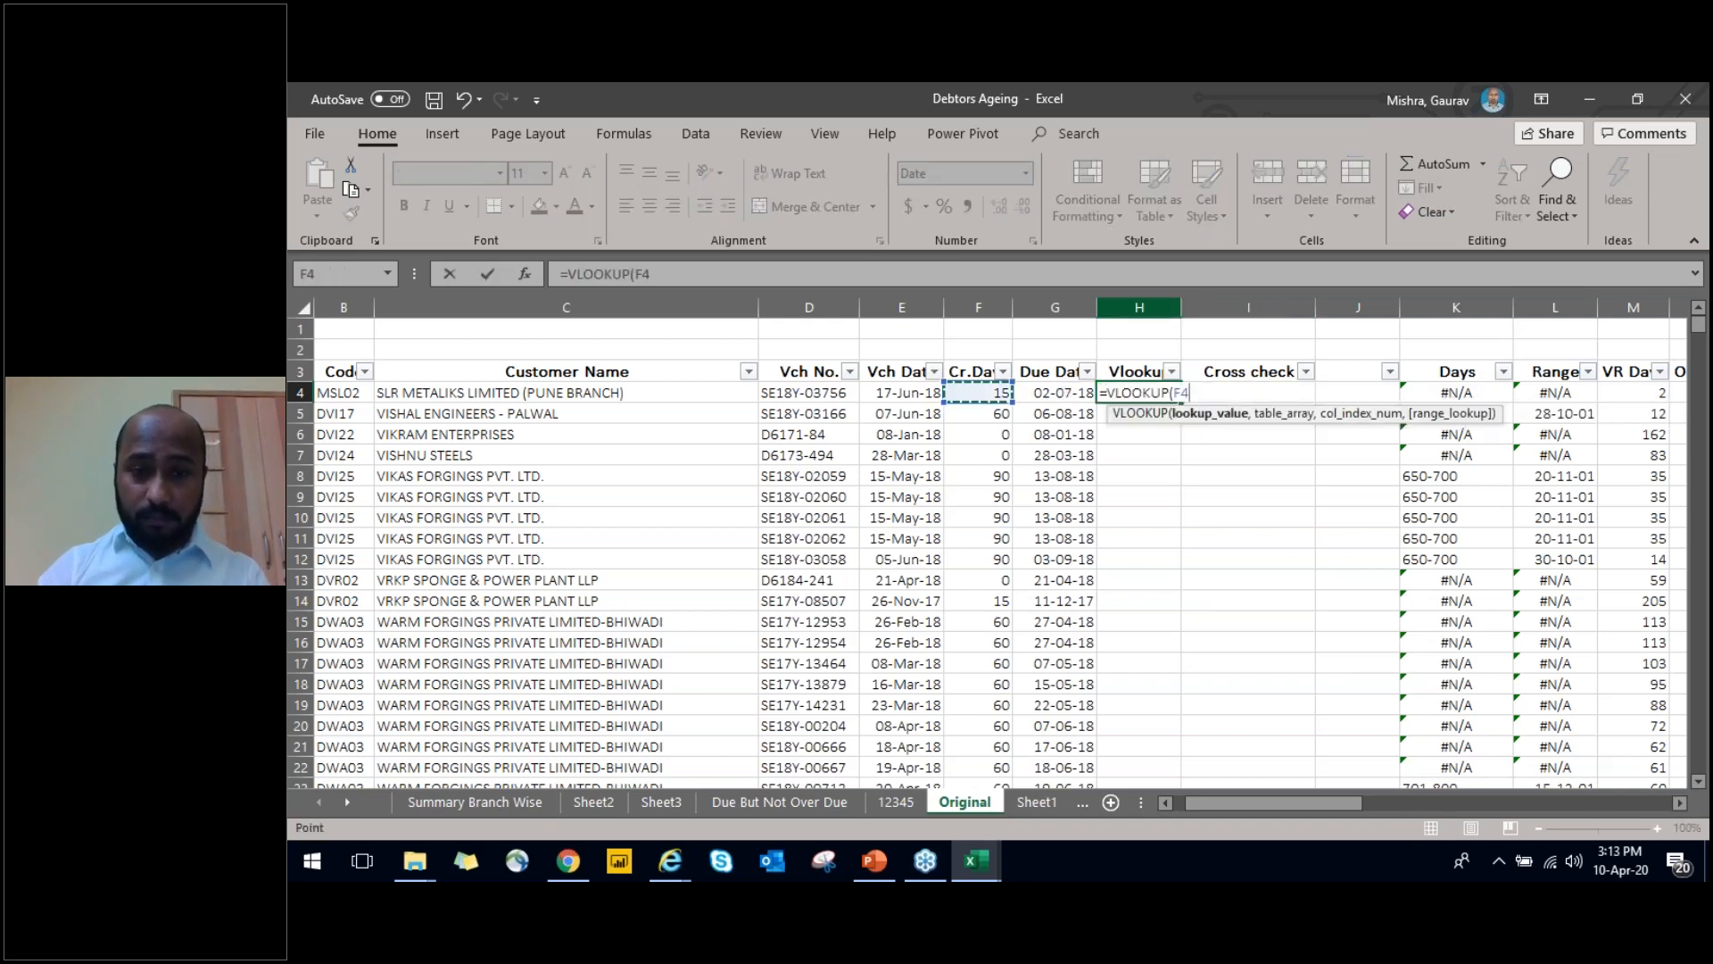
type(",")
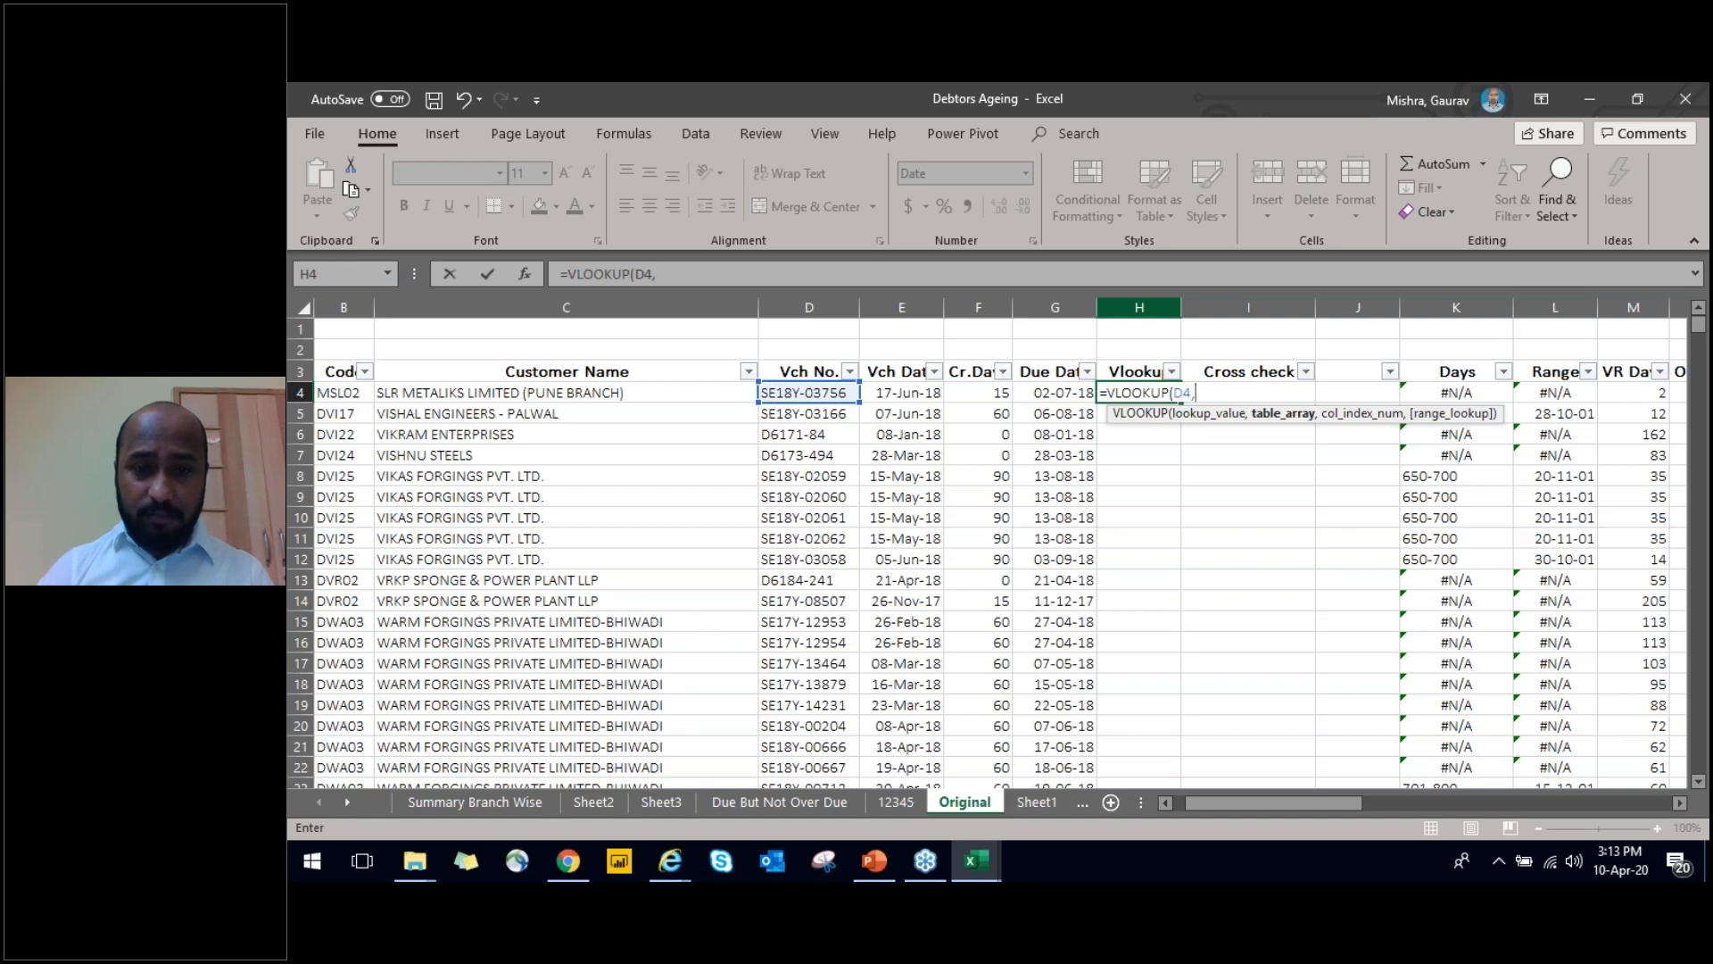
Complete the H4 VLOOKUP with the table array 'Due But Not Over Due'!D2:D780, column index 1 and range lookup 0
key("ctrl+Page_Up")
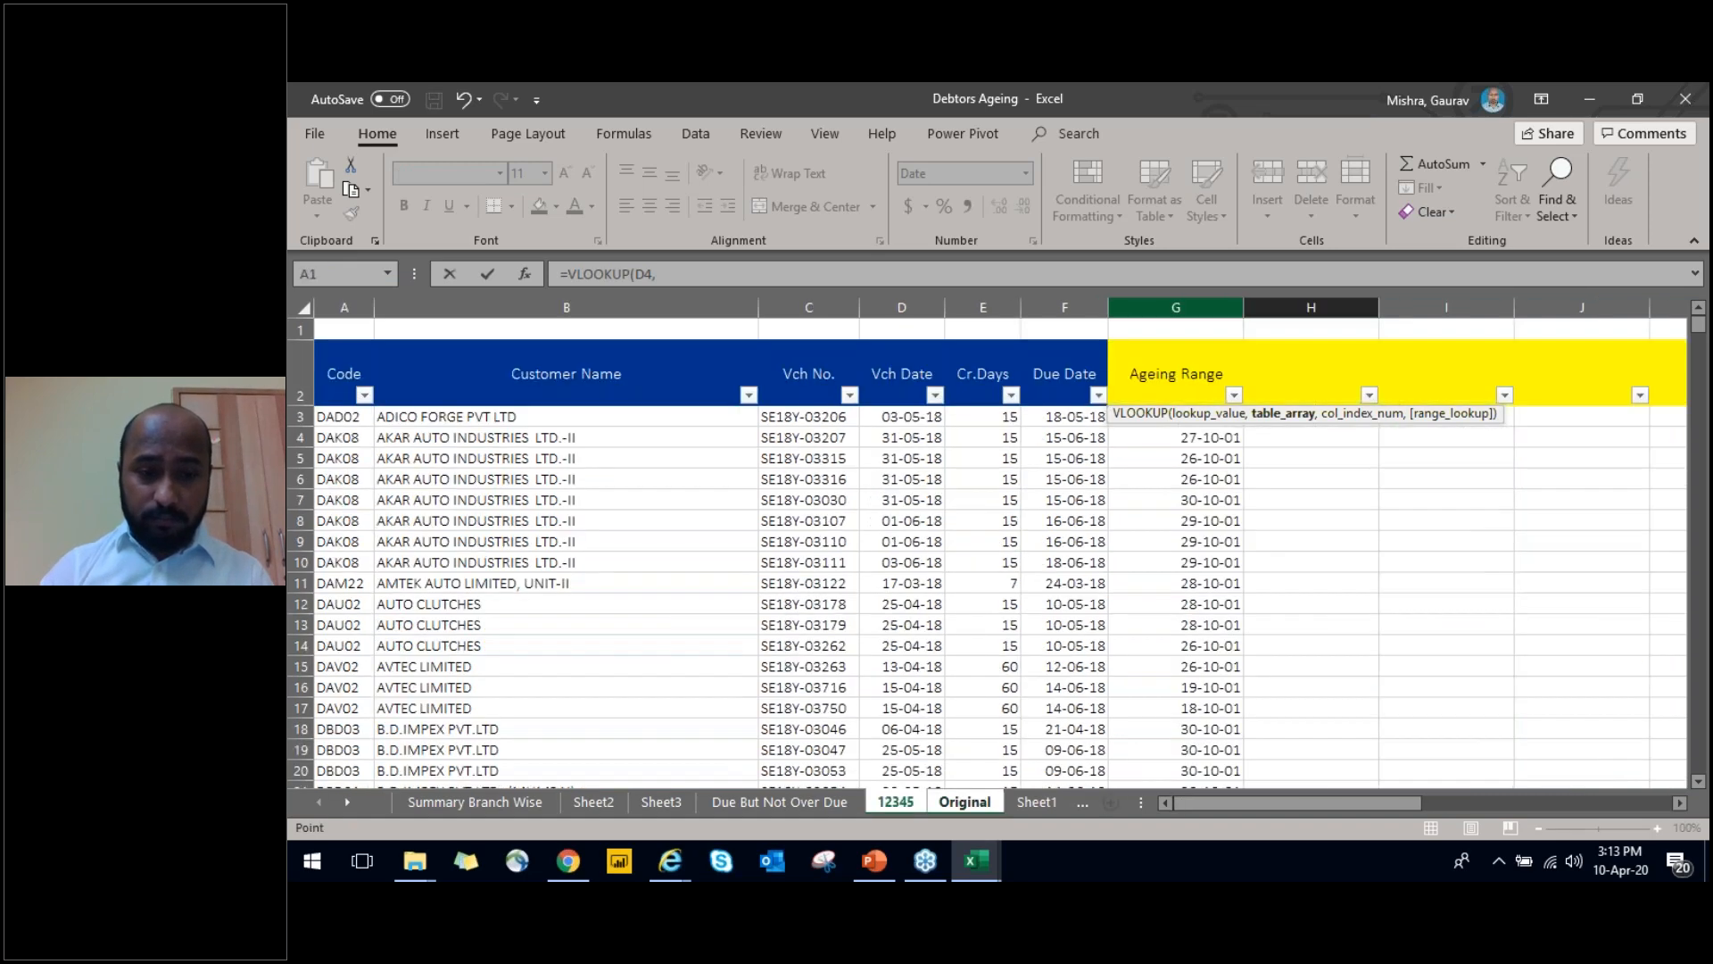
key("ctrl+Page_Up")
key("ctrl+Page_Up")
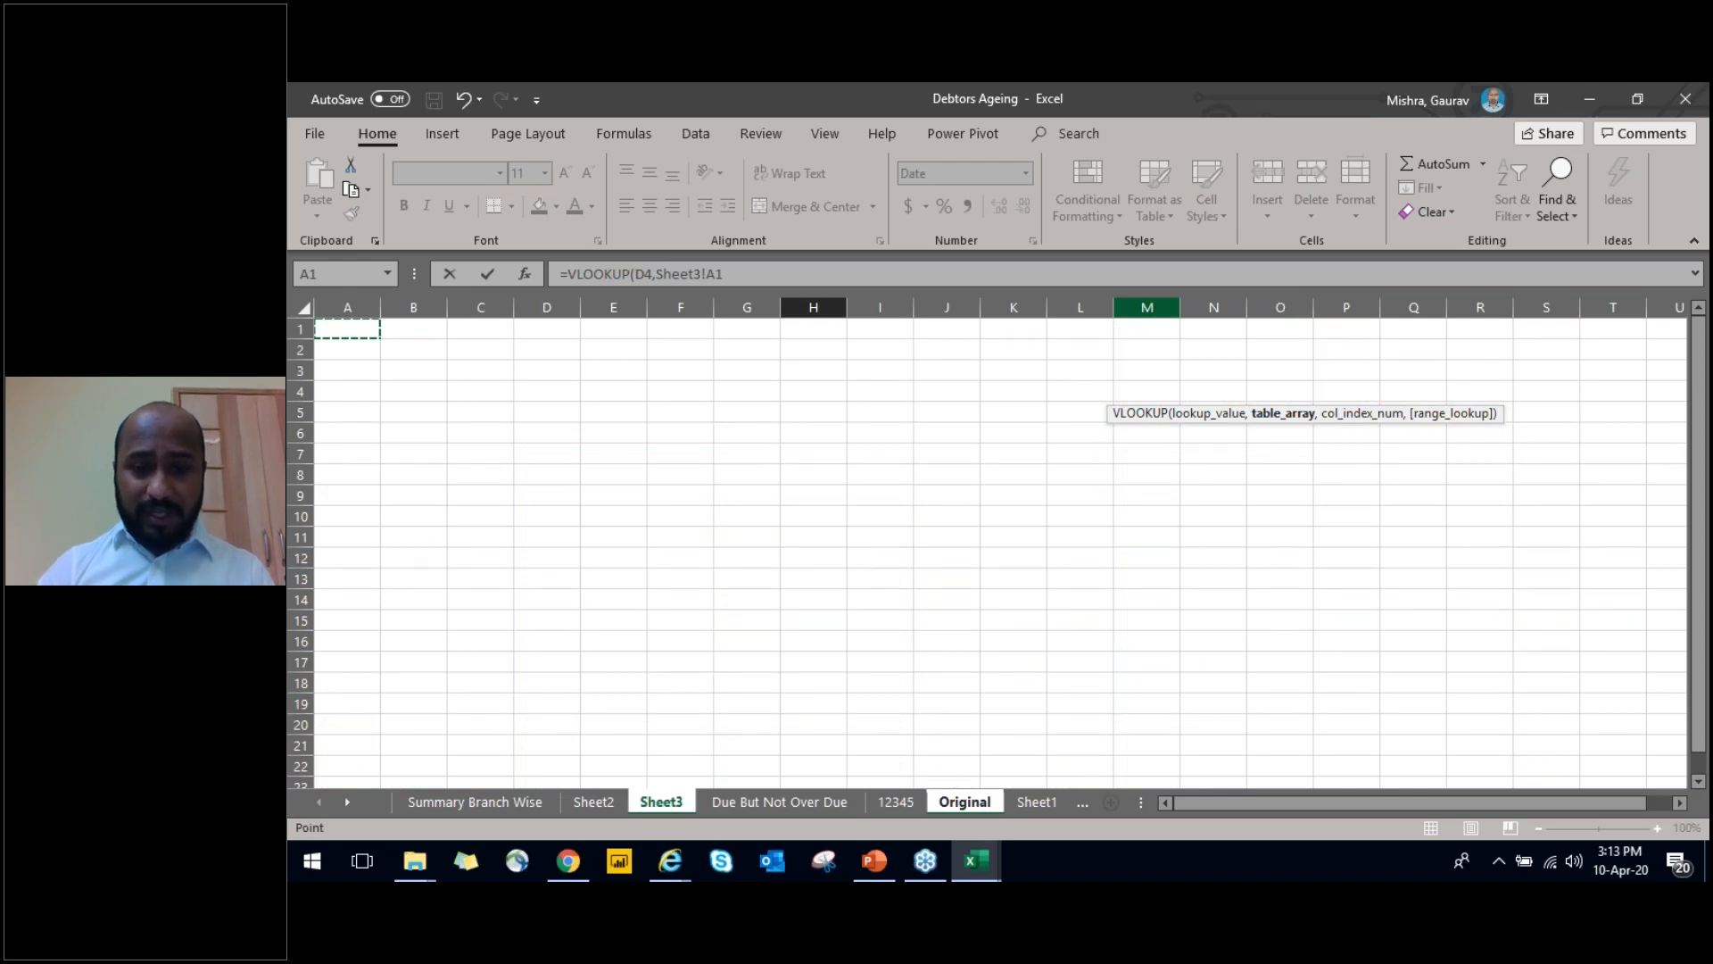
key("ctrl+Page_Down")
key("ctrl+shift+Down")
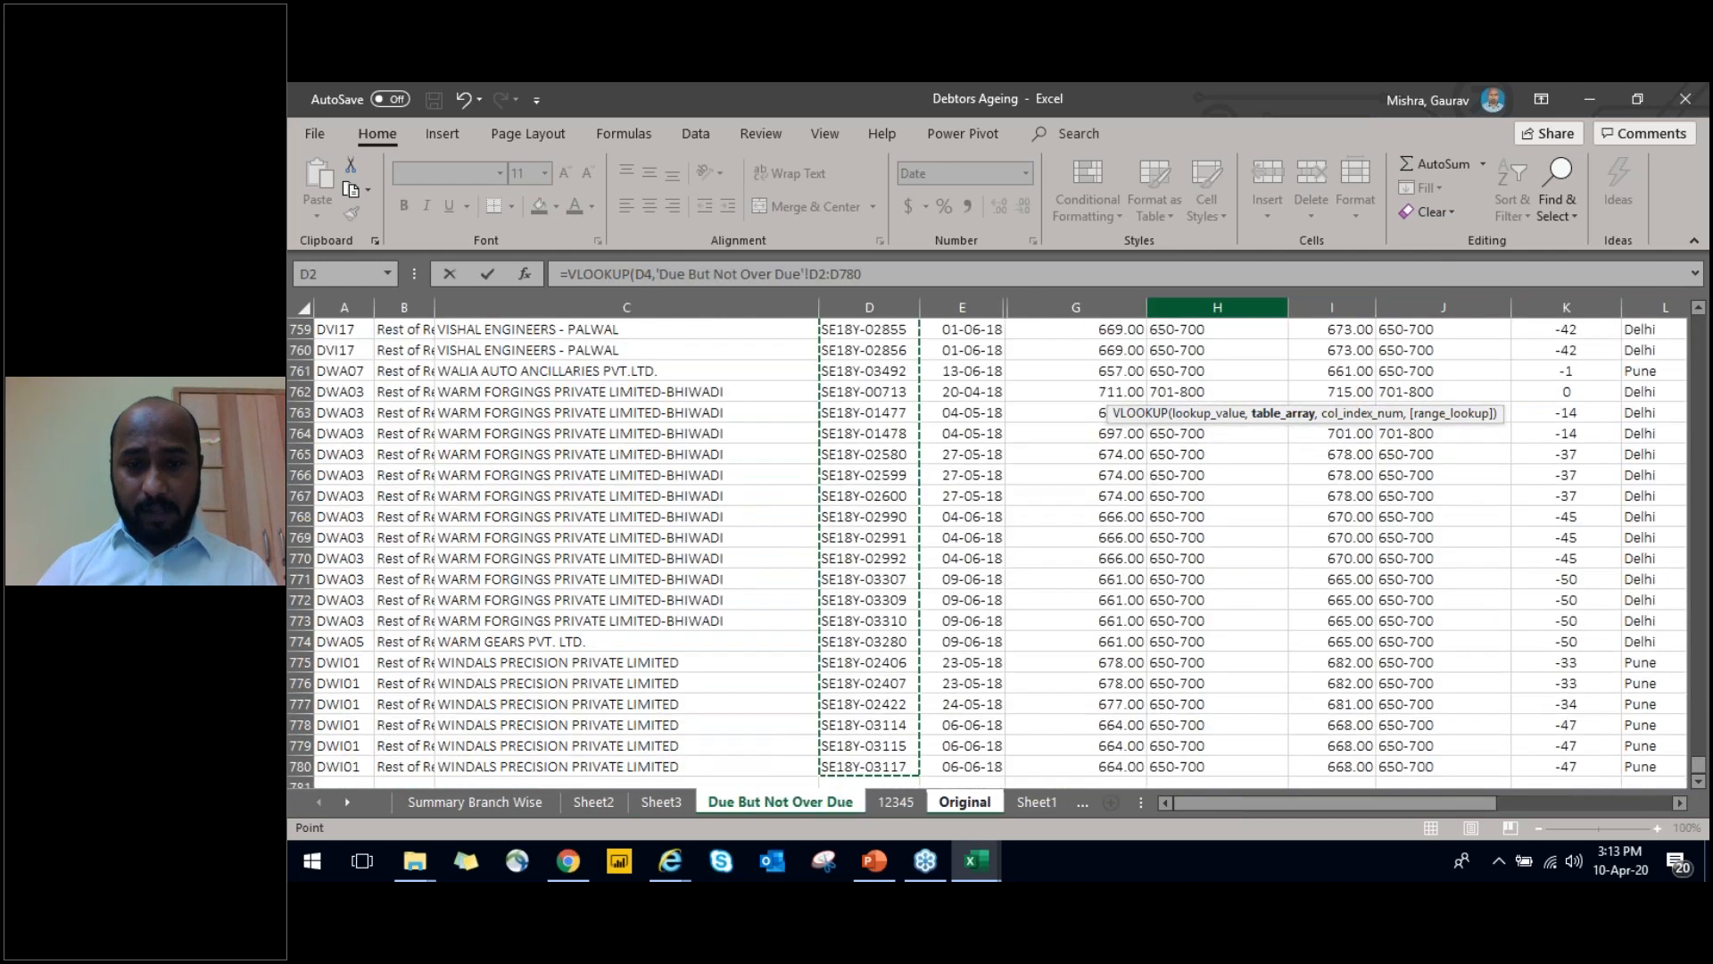
key("shift+Down")
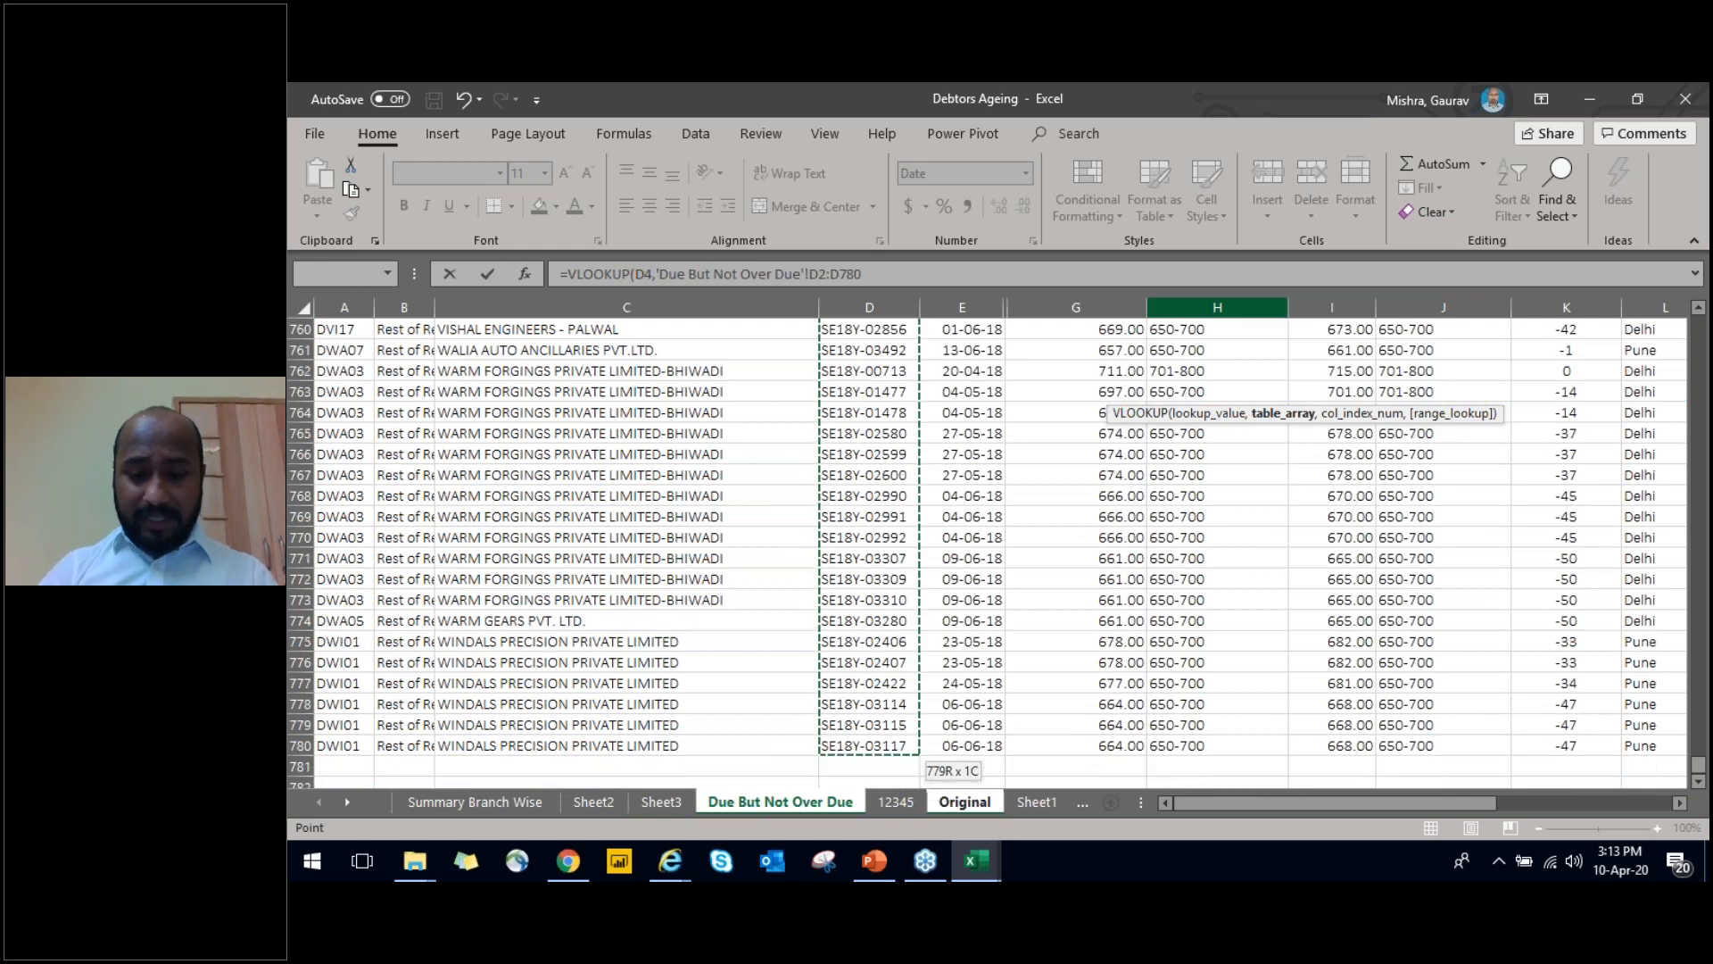
type(",1,0")
key("Return")
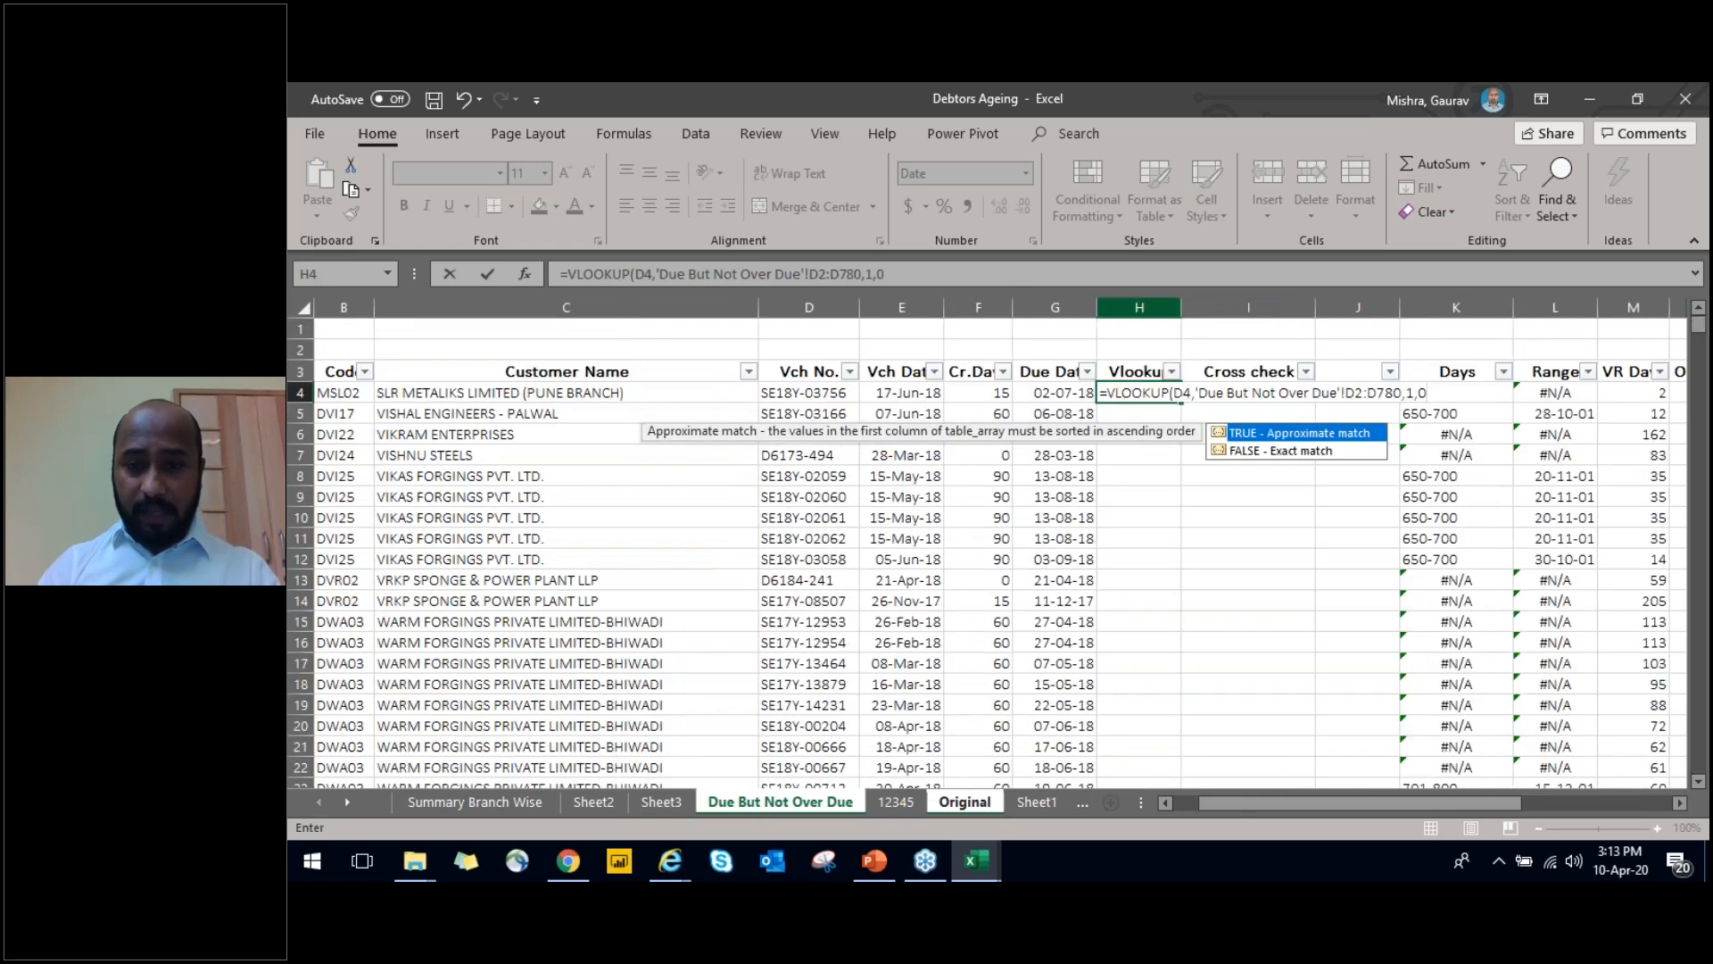
Copy the H4 VLOOKUP formula down the Vlookup column to the last data row, 1591
key("Up")
key("ctrl+c")
key("Down")
key("Left")
key("ctrl+Down")
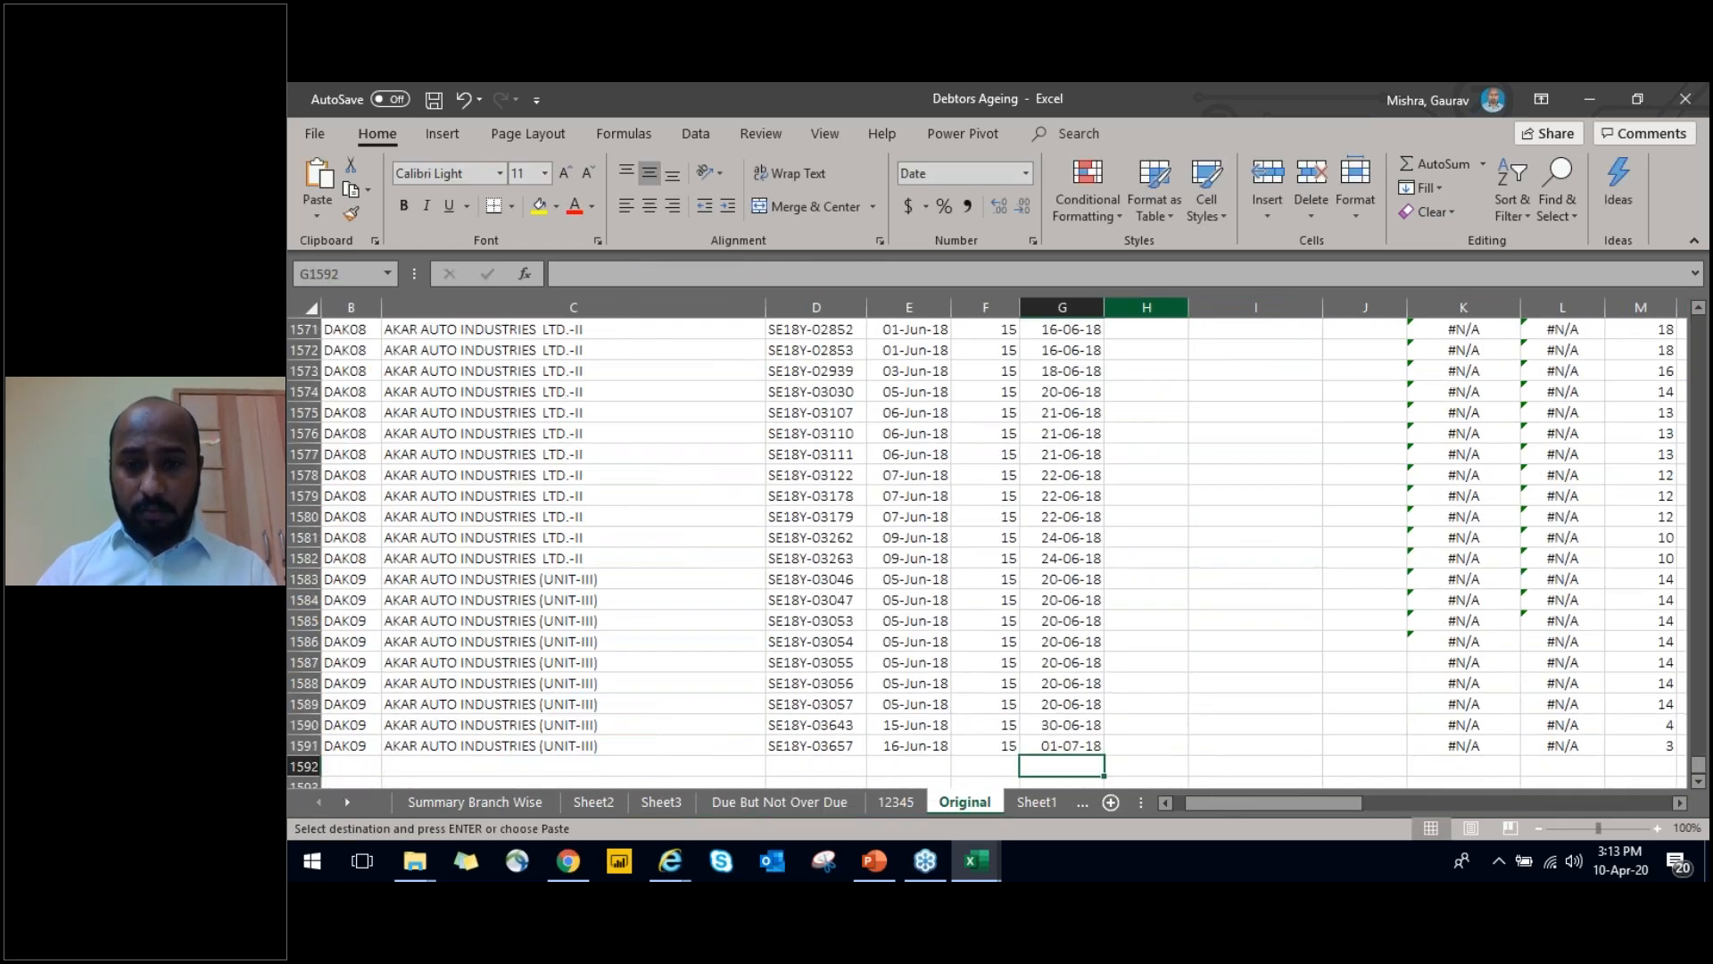
key("Right")
key("ctrl+shift+Up")
key("Return")
Autofit the width of the Vlookup column H
key("ctrl+Up")
key("ctrl+Up")
key("Down")
key("Down")
key("alt+Down")
key("Escape")
key("ctrl+space")
key("alt")
key("h")
key("o")
key("i")
key("Down")
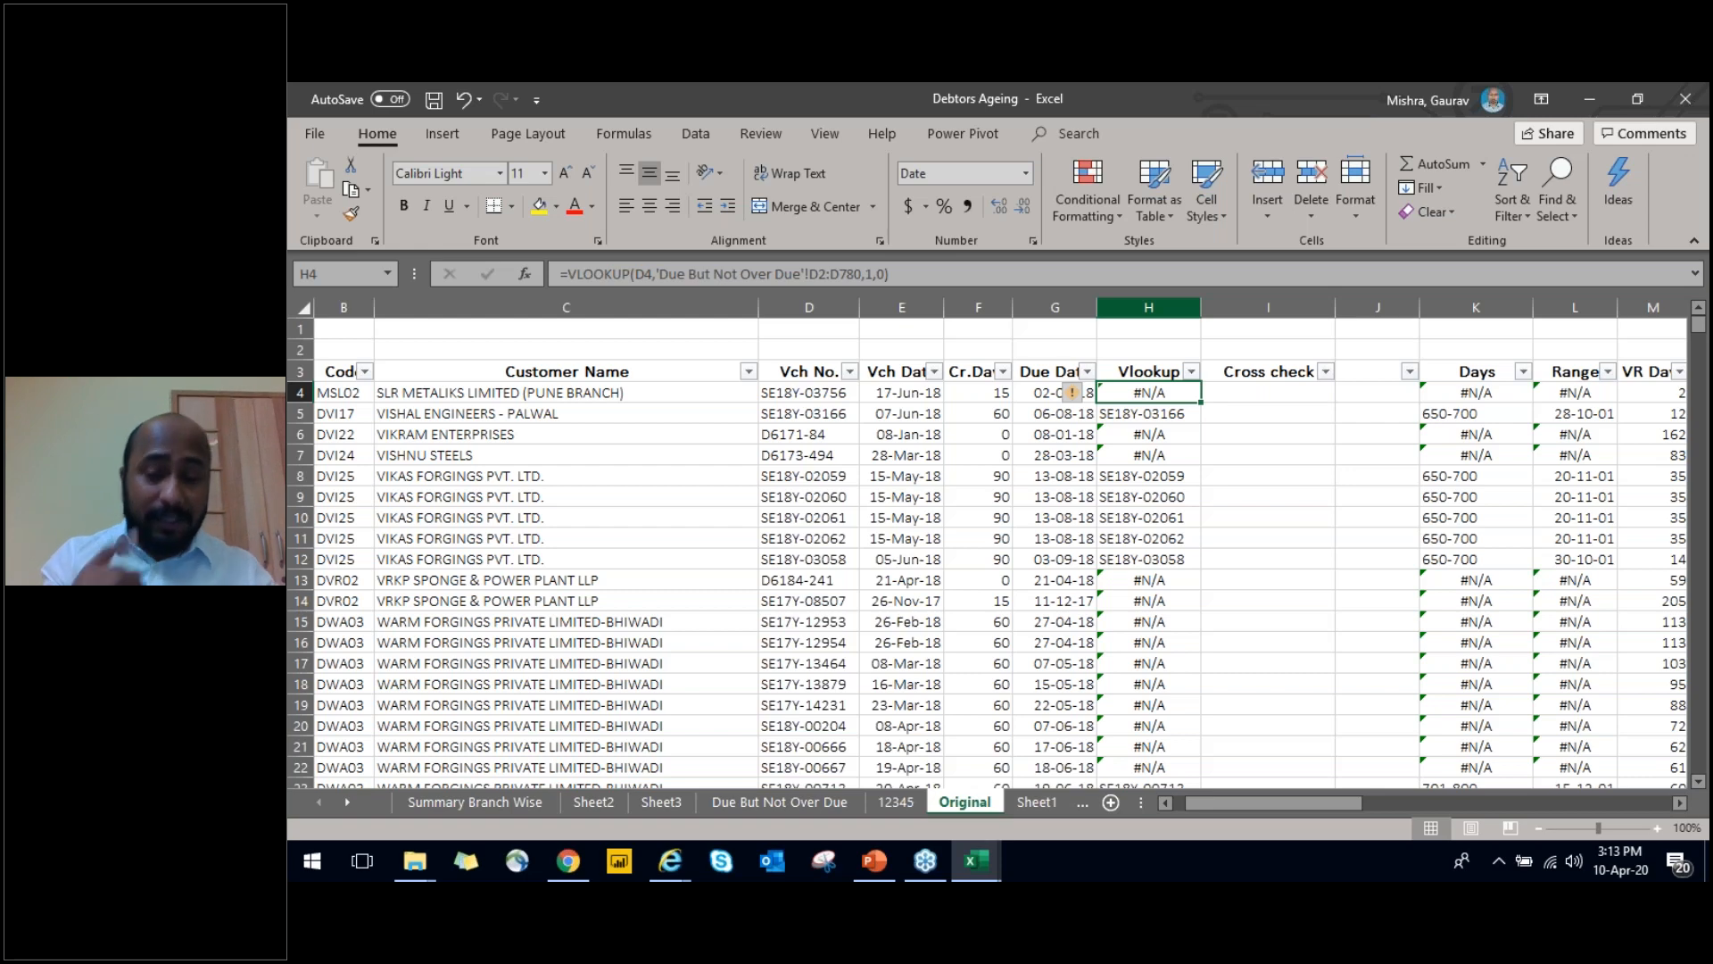
Examine the H4 lookup formula and compare the results in rows 4 and 5 with the Vch No. column
key("F2")
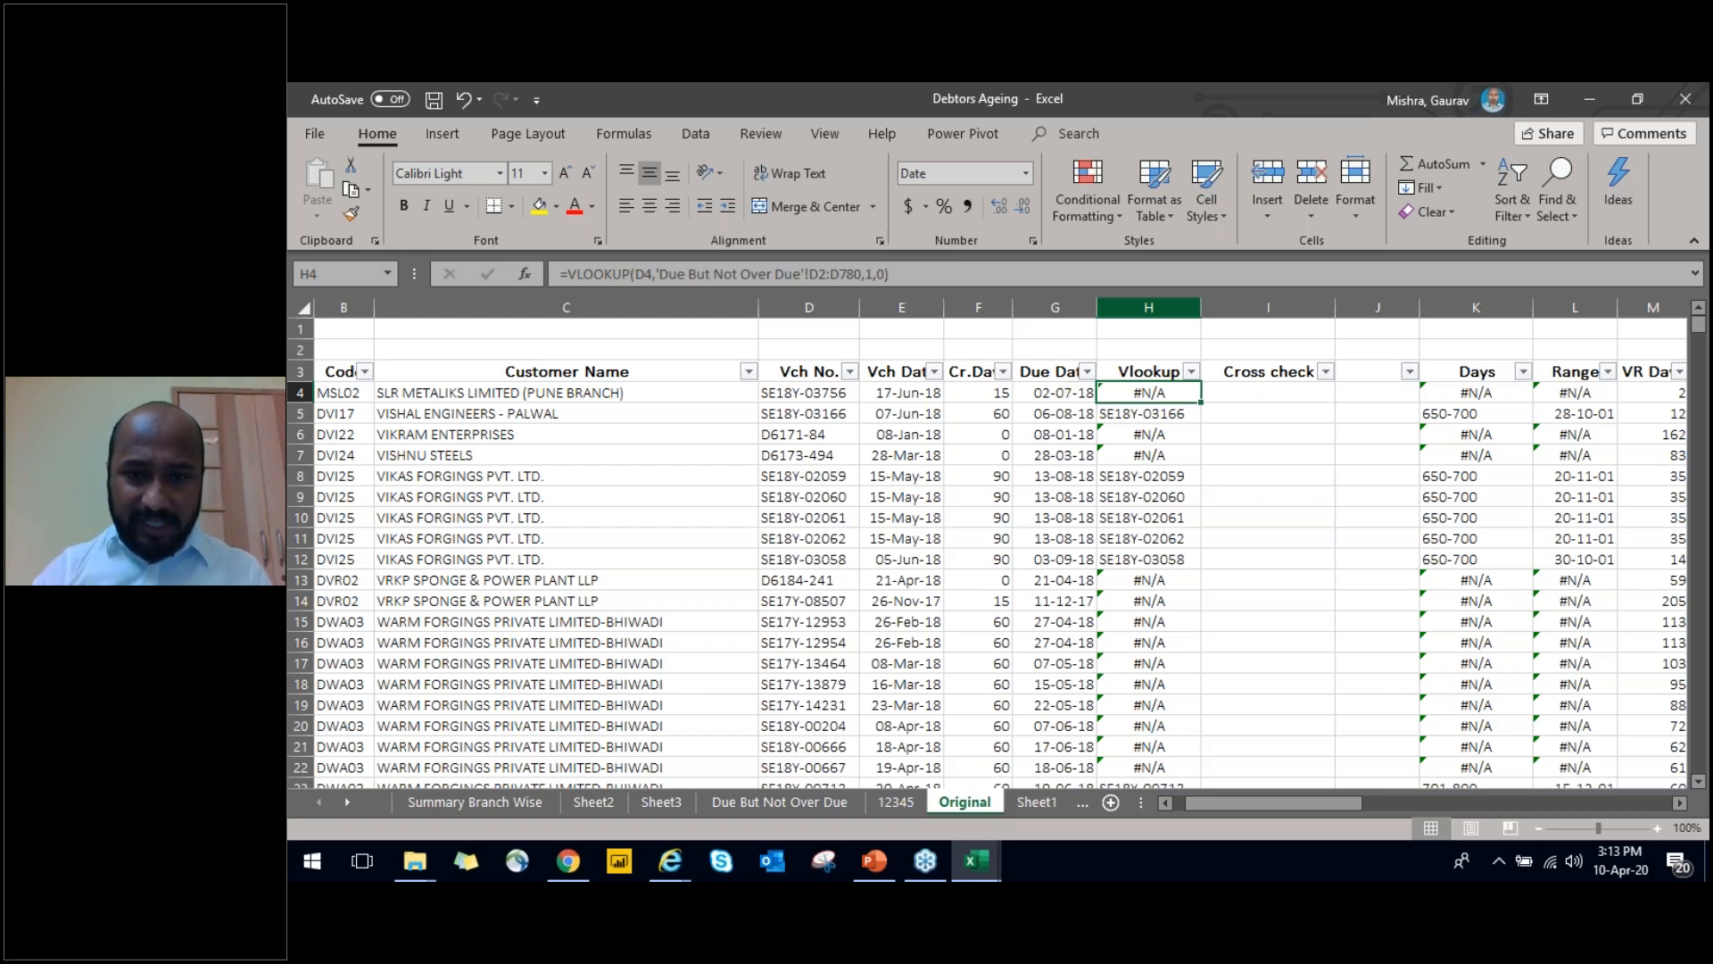
key("Down")
key("Left")
key("Left")
key("Left")
key("Left")
key("Left")
key("Right")
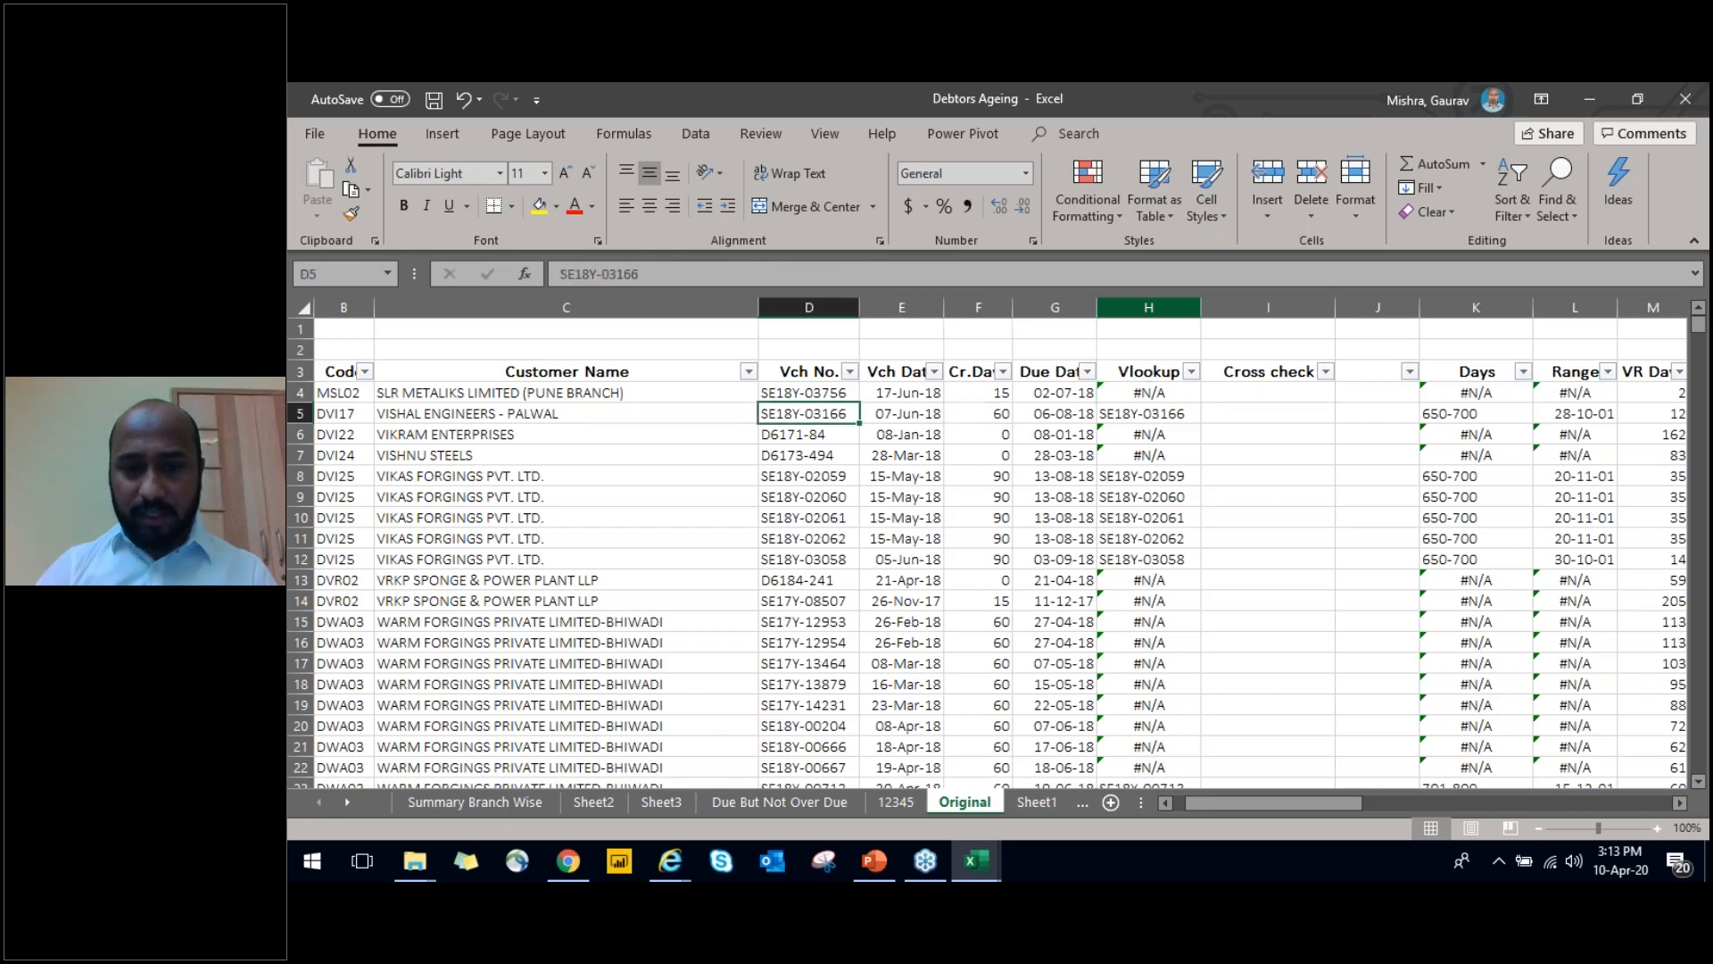
key("Right")
key("Right")
key("Right")
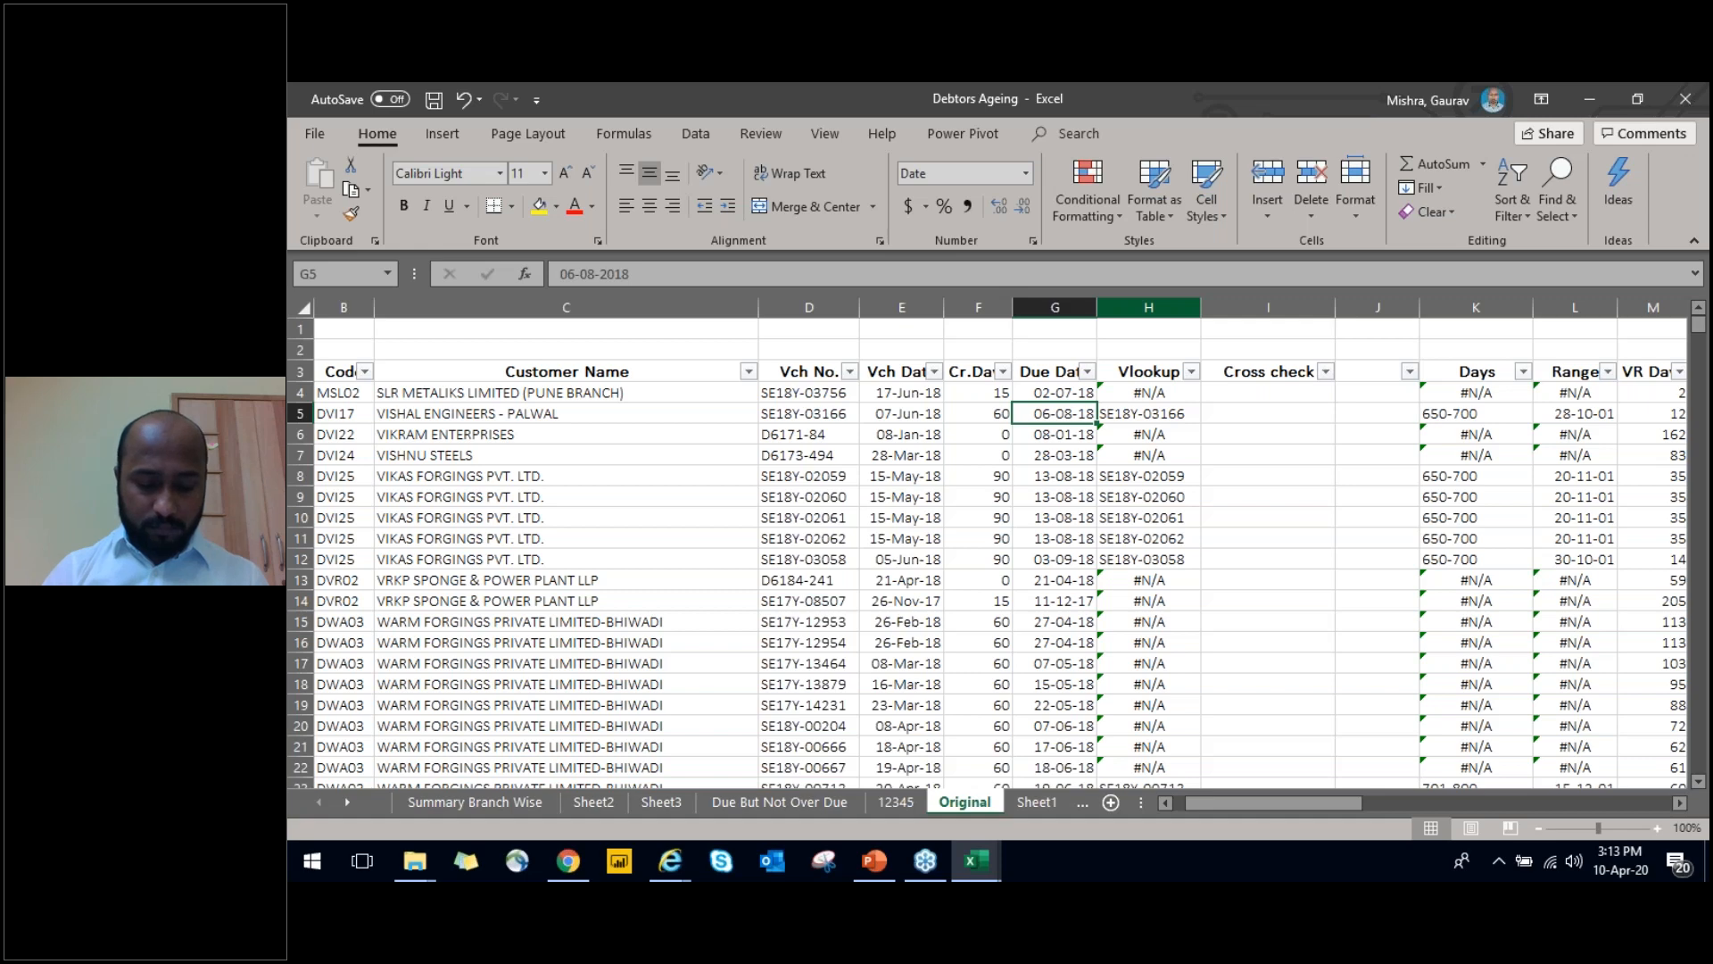
key("Up")
key("Up")
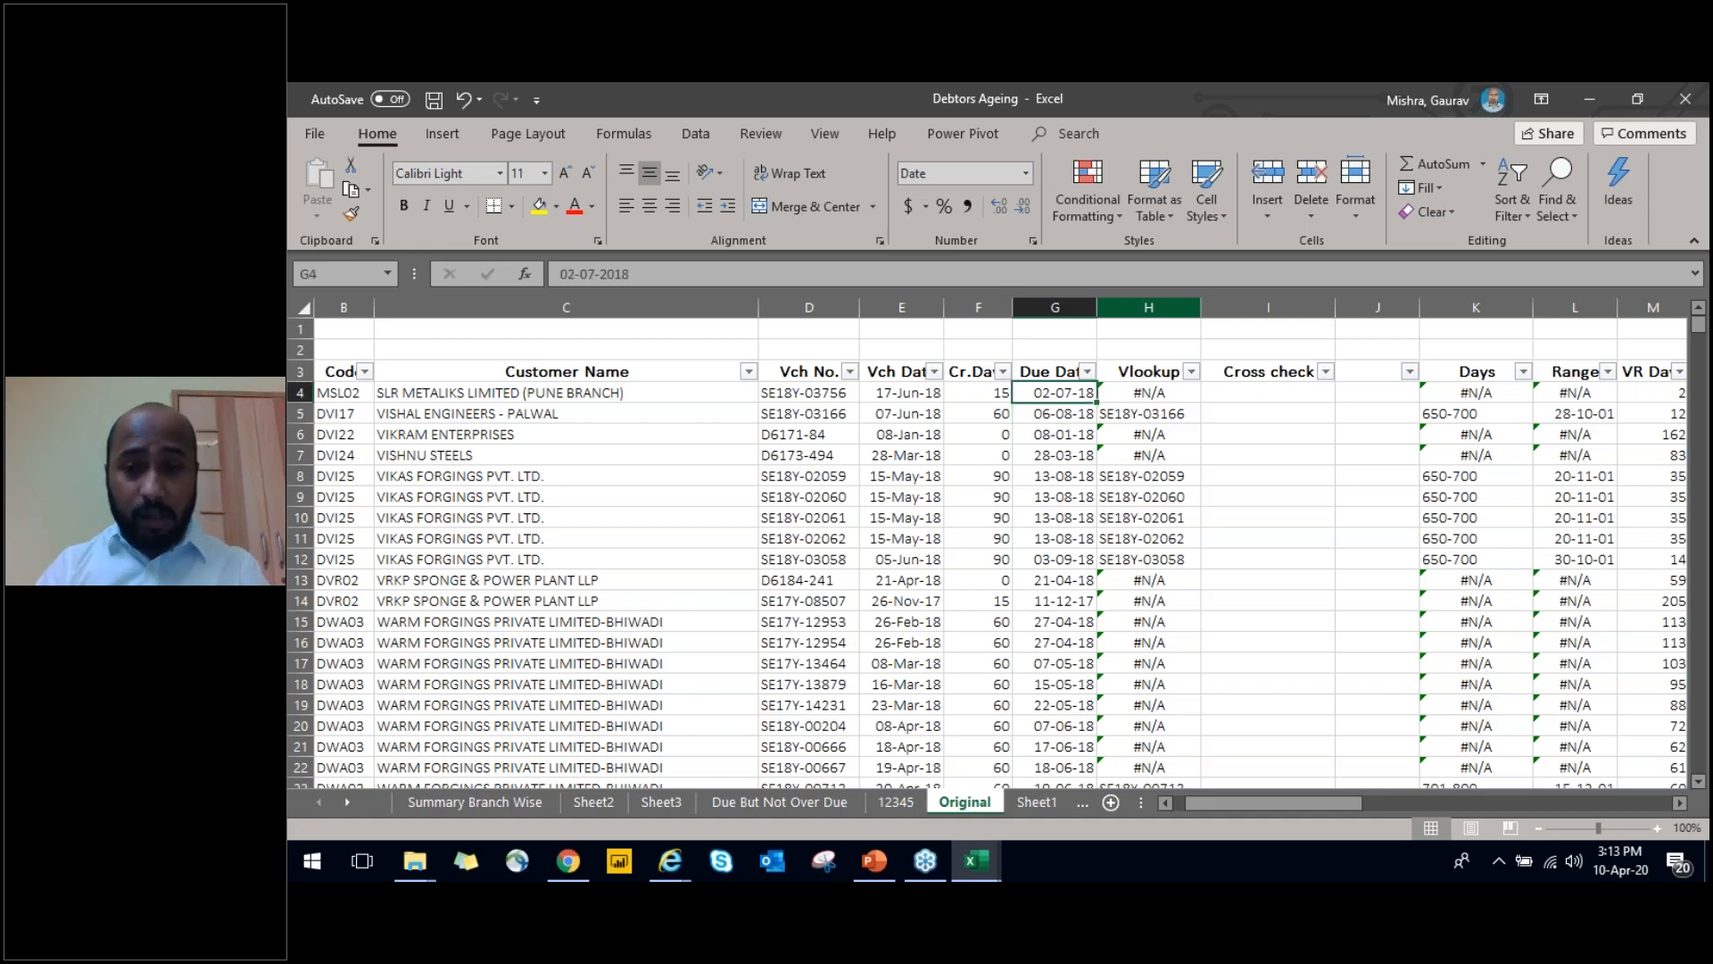
Save the workbook
key("Right")
key("Right")
key("ctrl+s")
Review the Vlookup column's results from H4 down to the last row, and the formula behind them
key("Left")
key("Left")
key("Down")
key("Right")
key("Up")
key("Right")
key("Left")
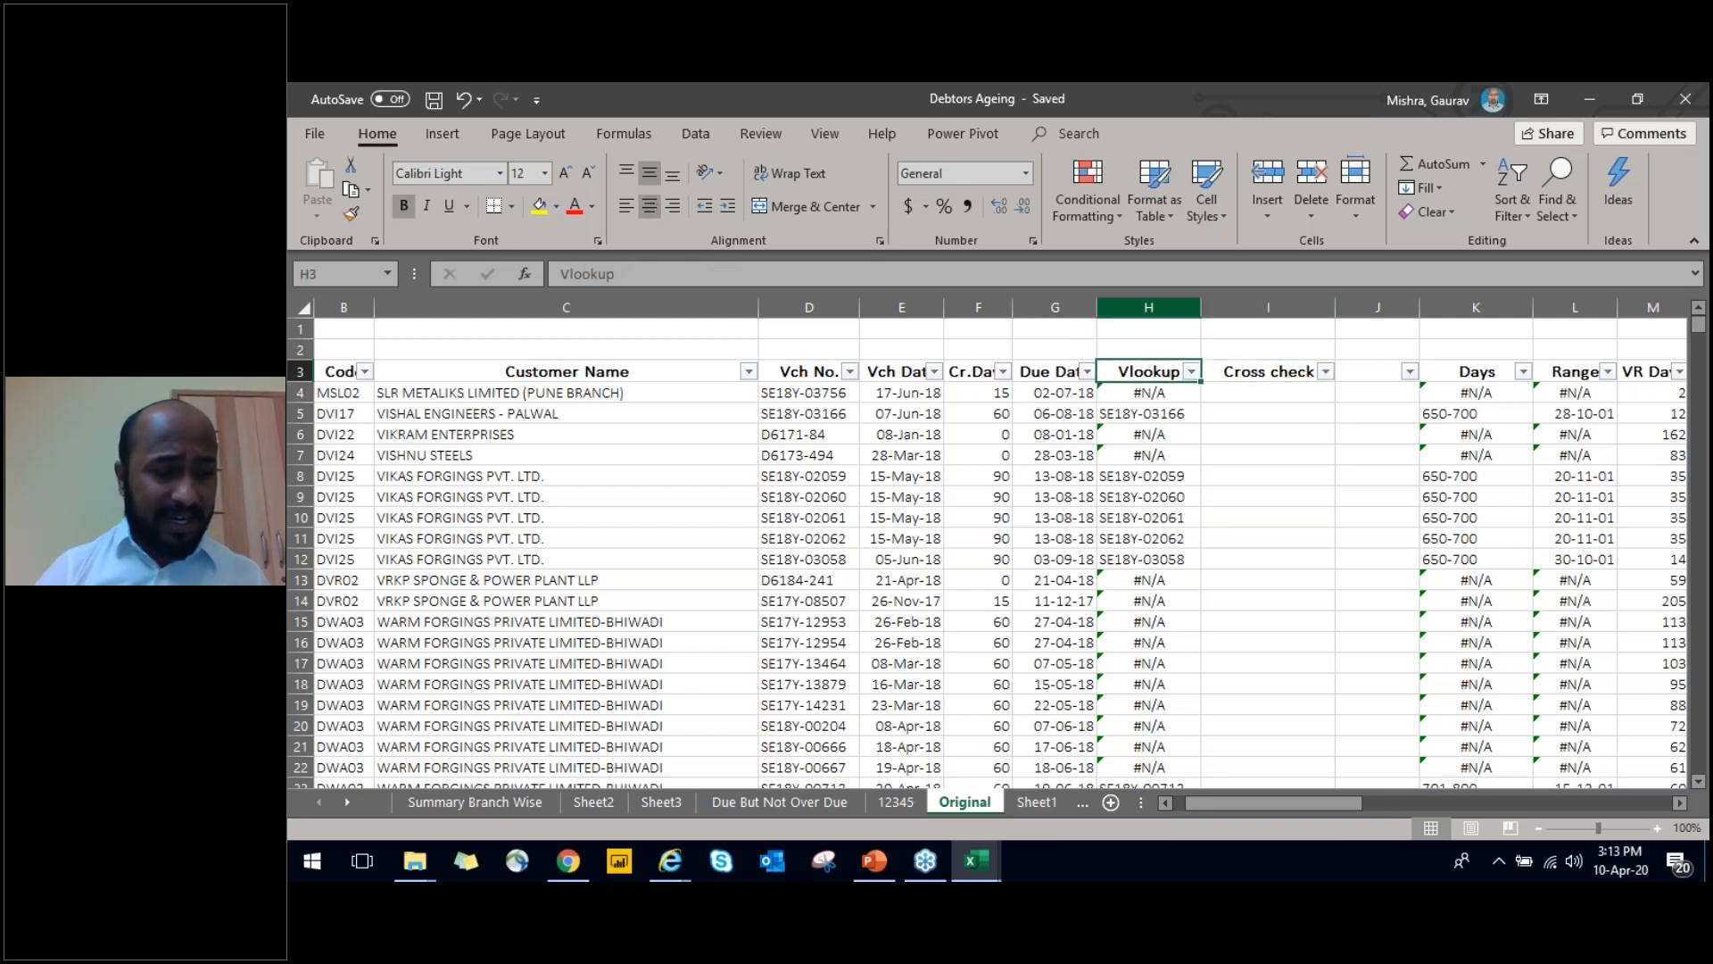
key("Down")
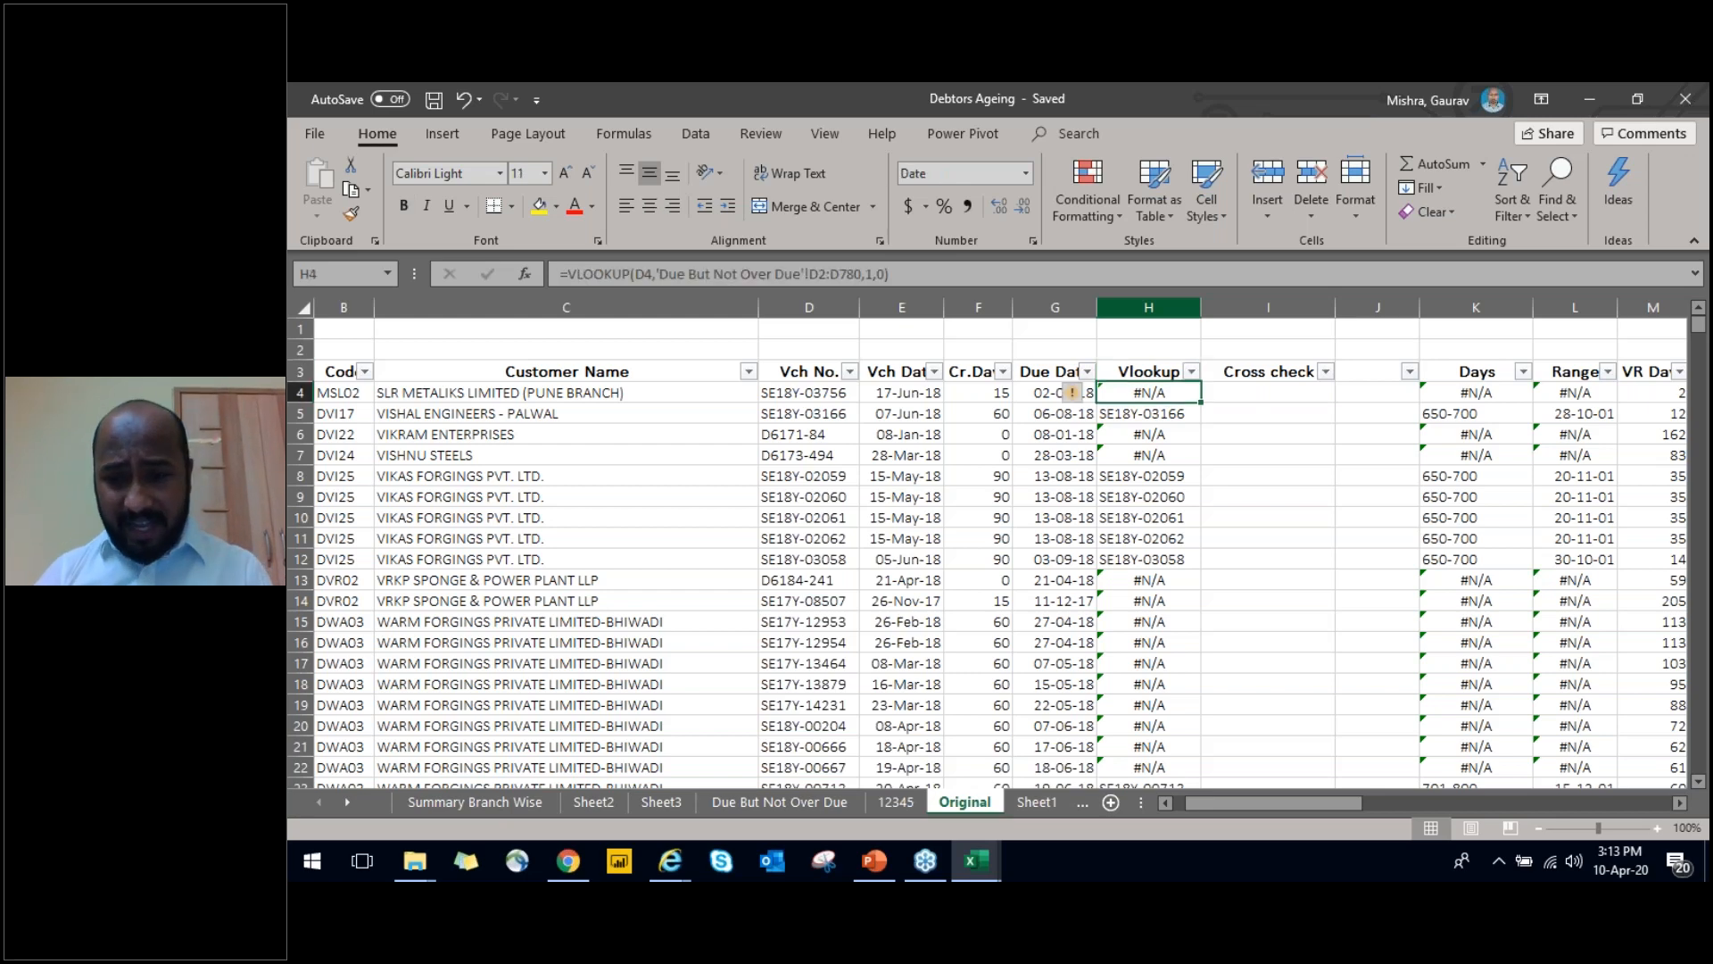
key("ctrl+shift+Down")
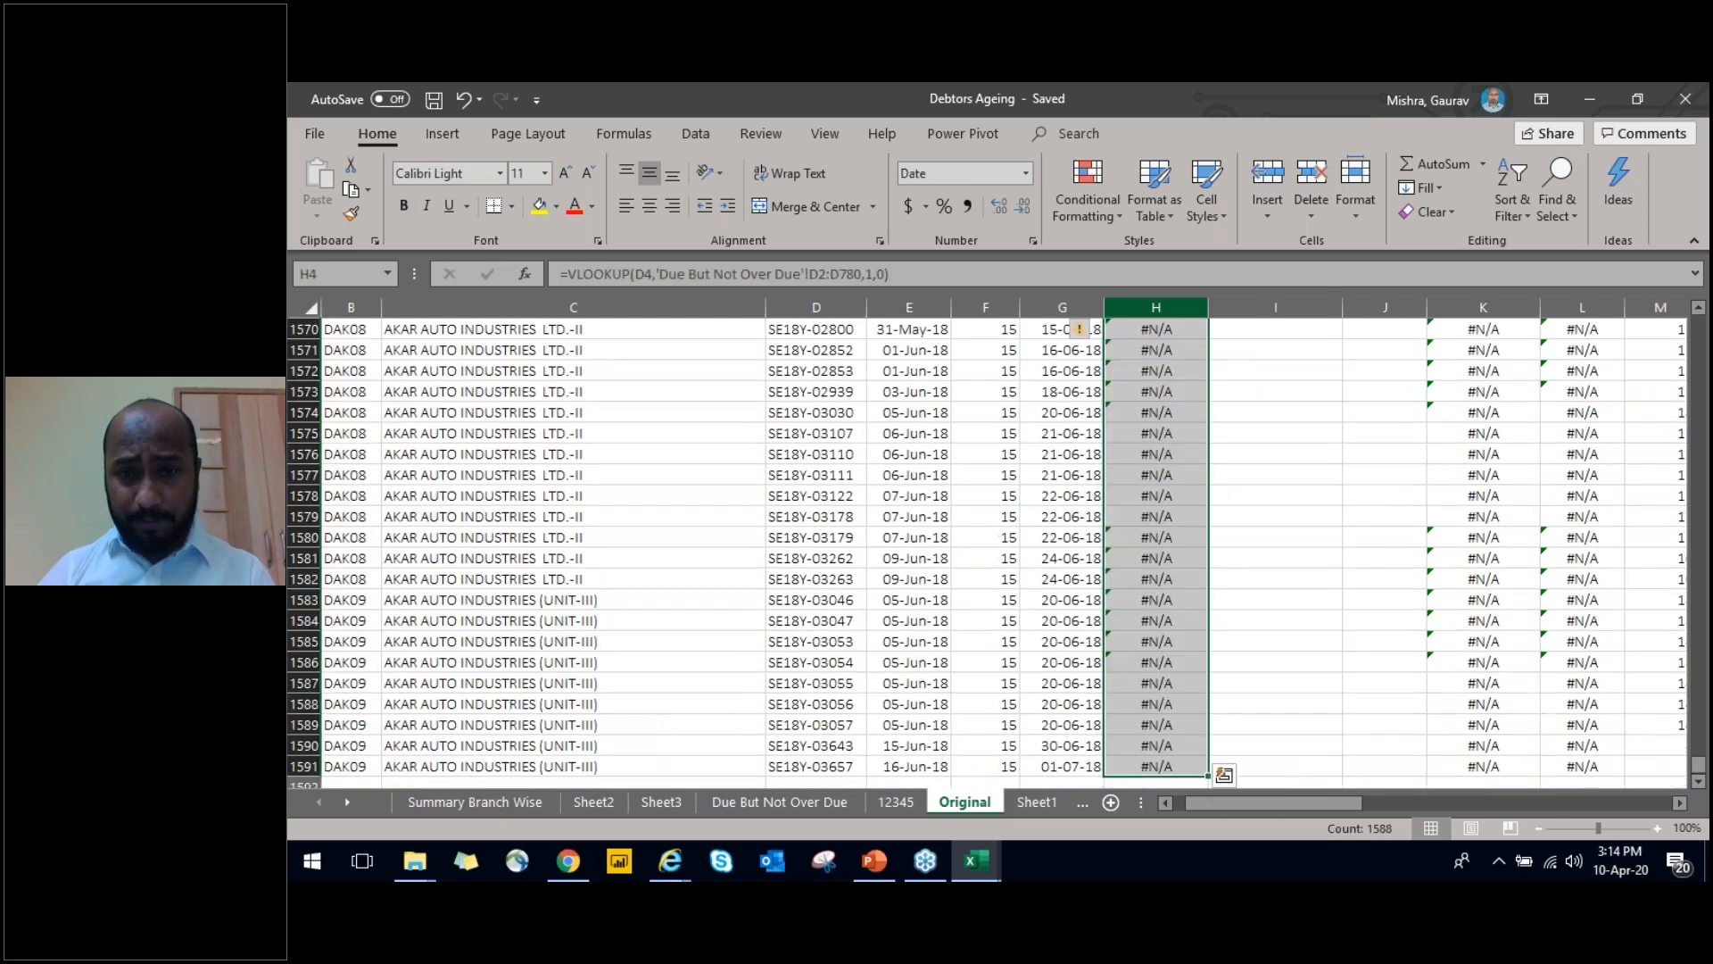
key("ctrl+Up")
key("Down")
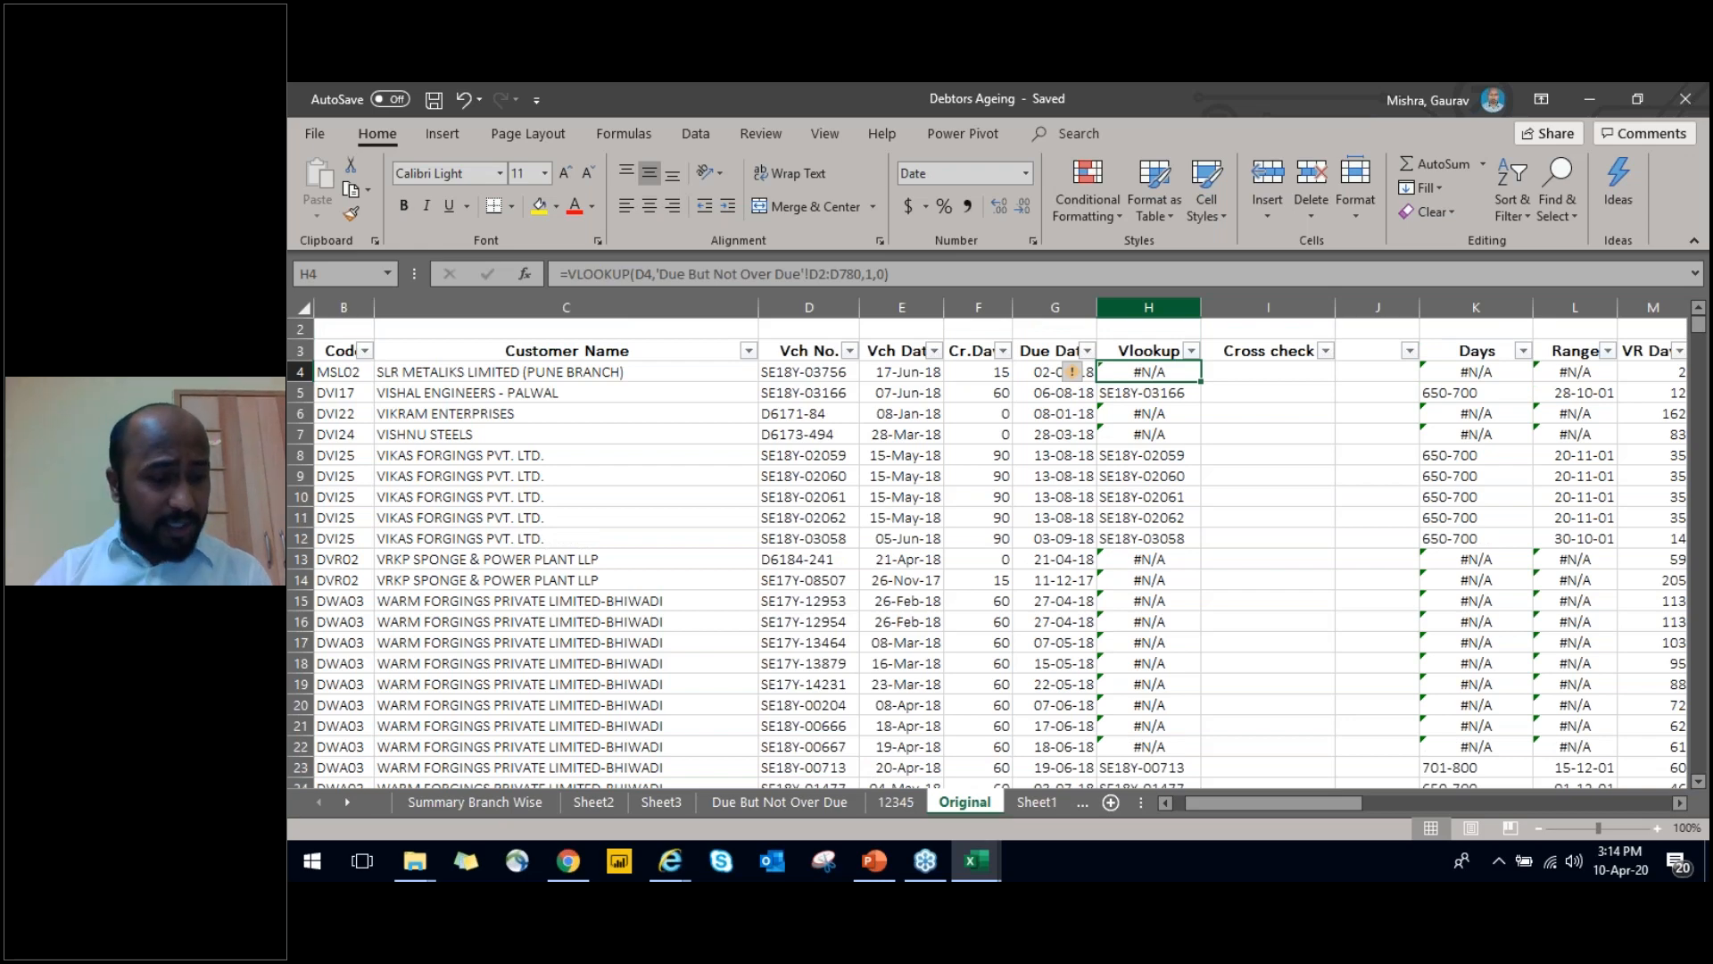
key("Up")
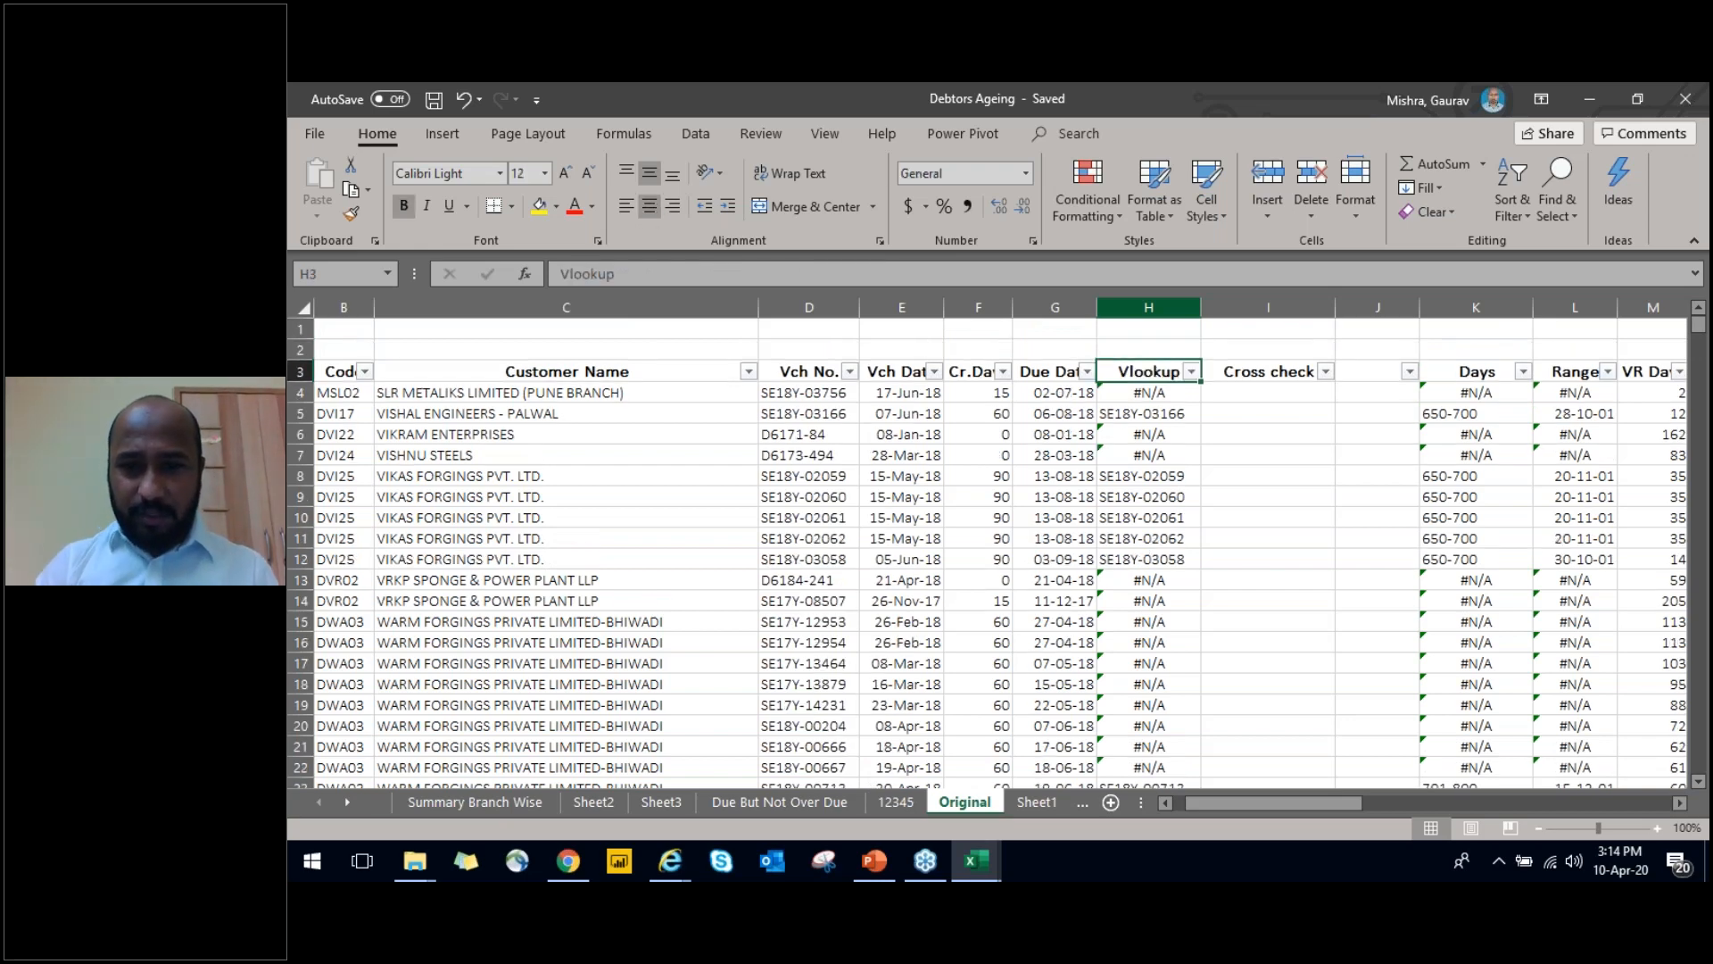
key("Down")
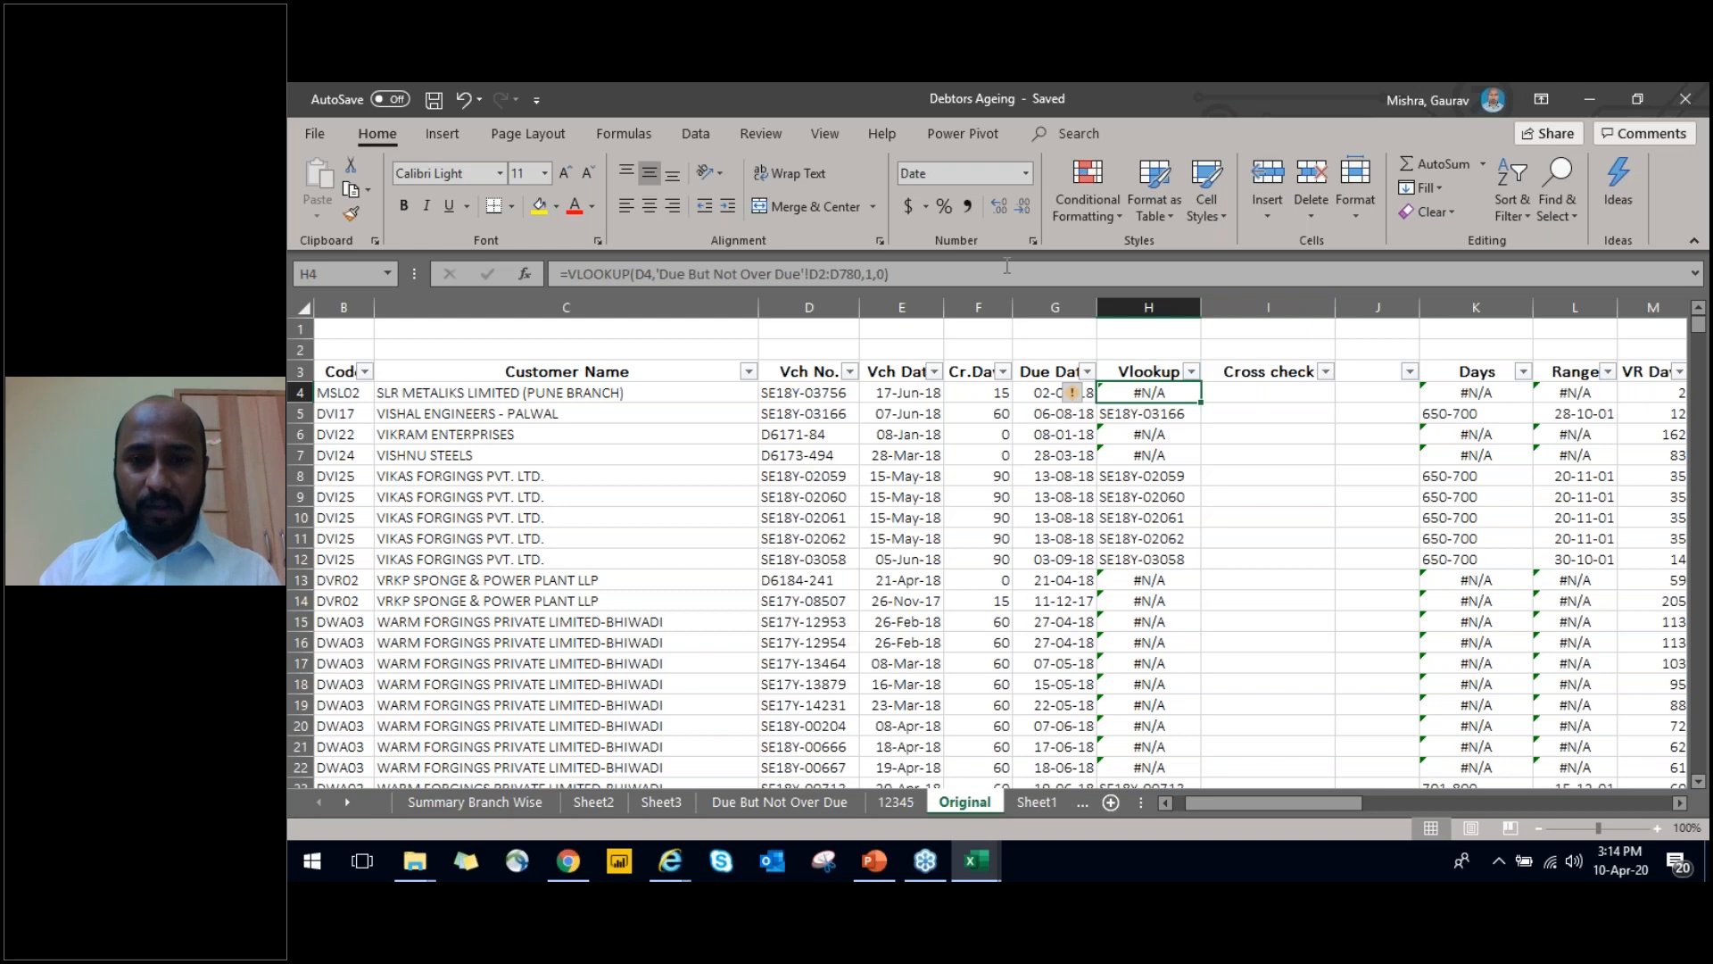
key("Up")
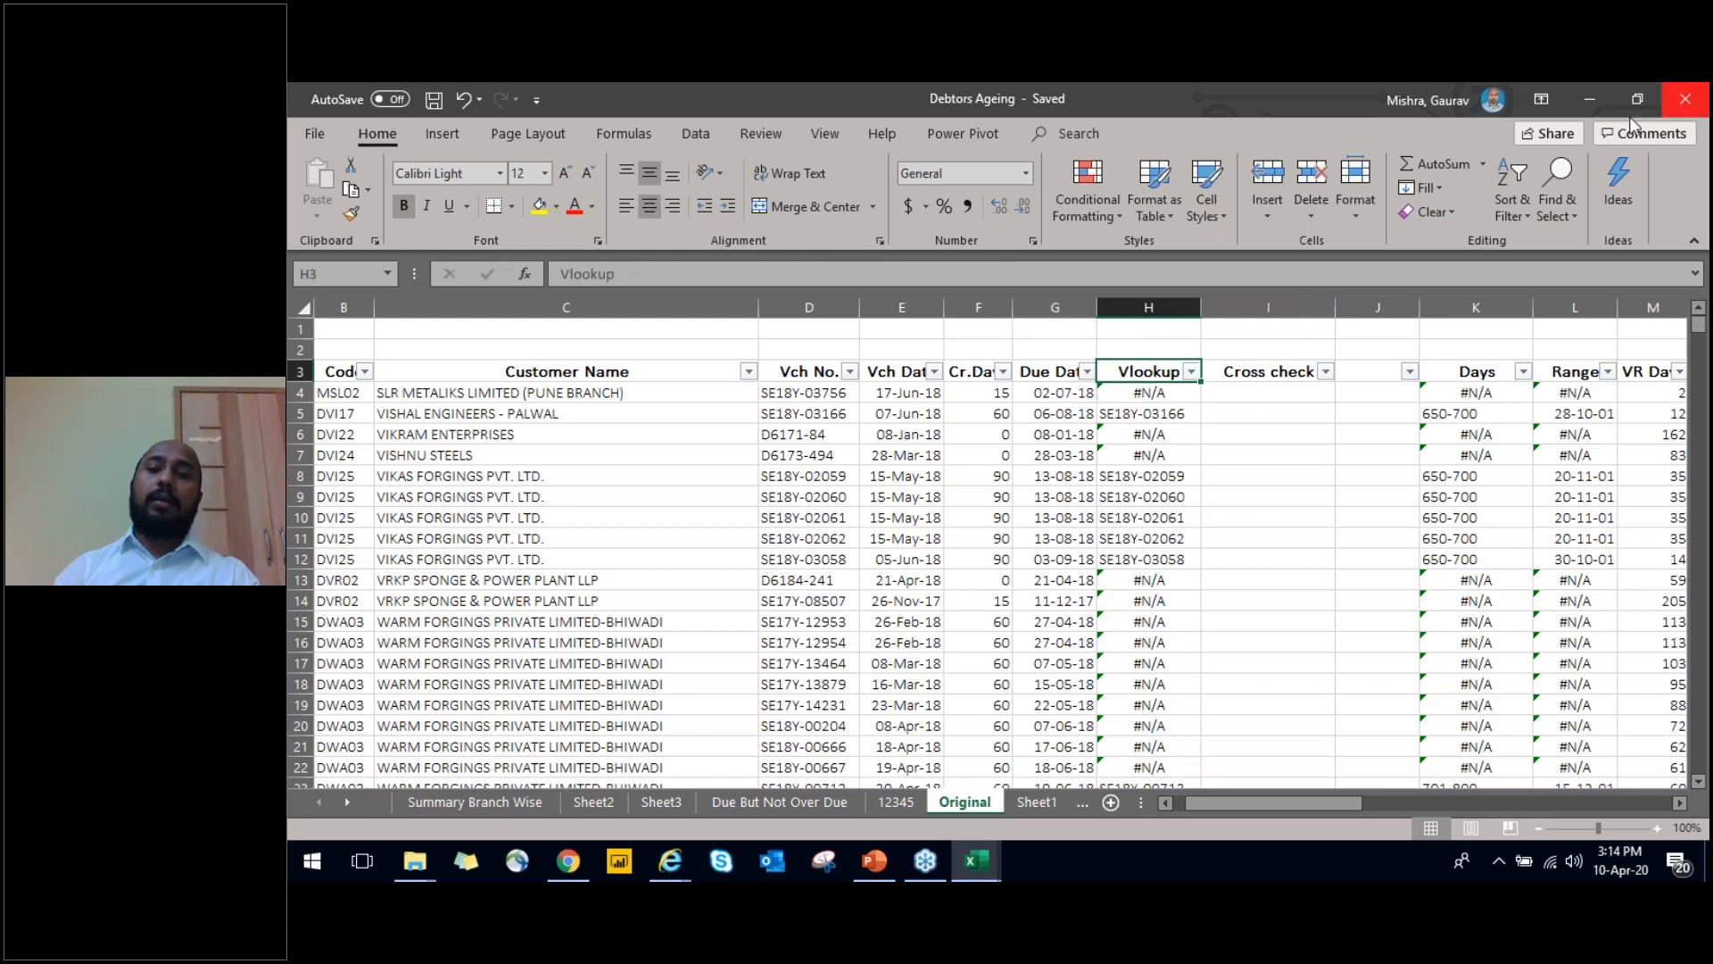
Look at the branch-wise ageing summary on Sheet1 and return to the header row of the Original sheet
key("ctrl+Left")
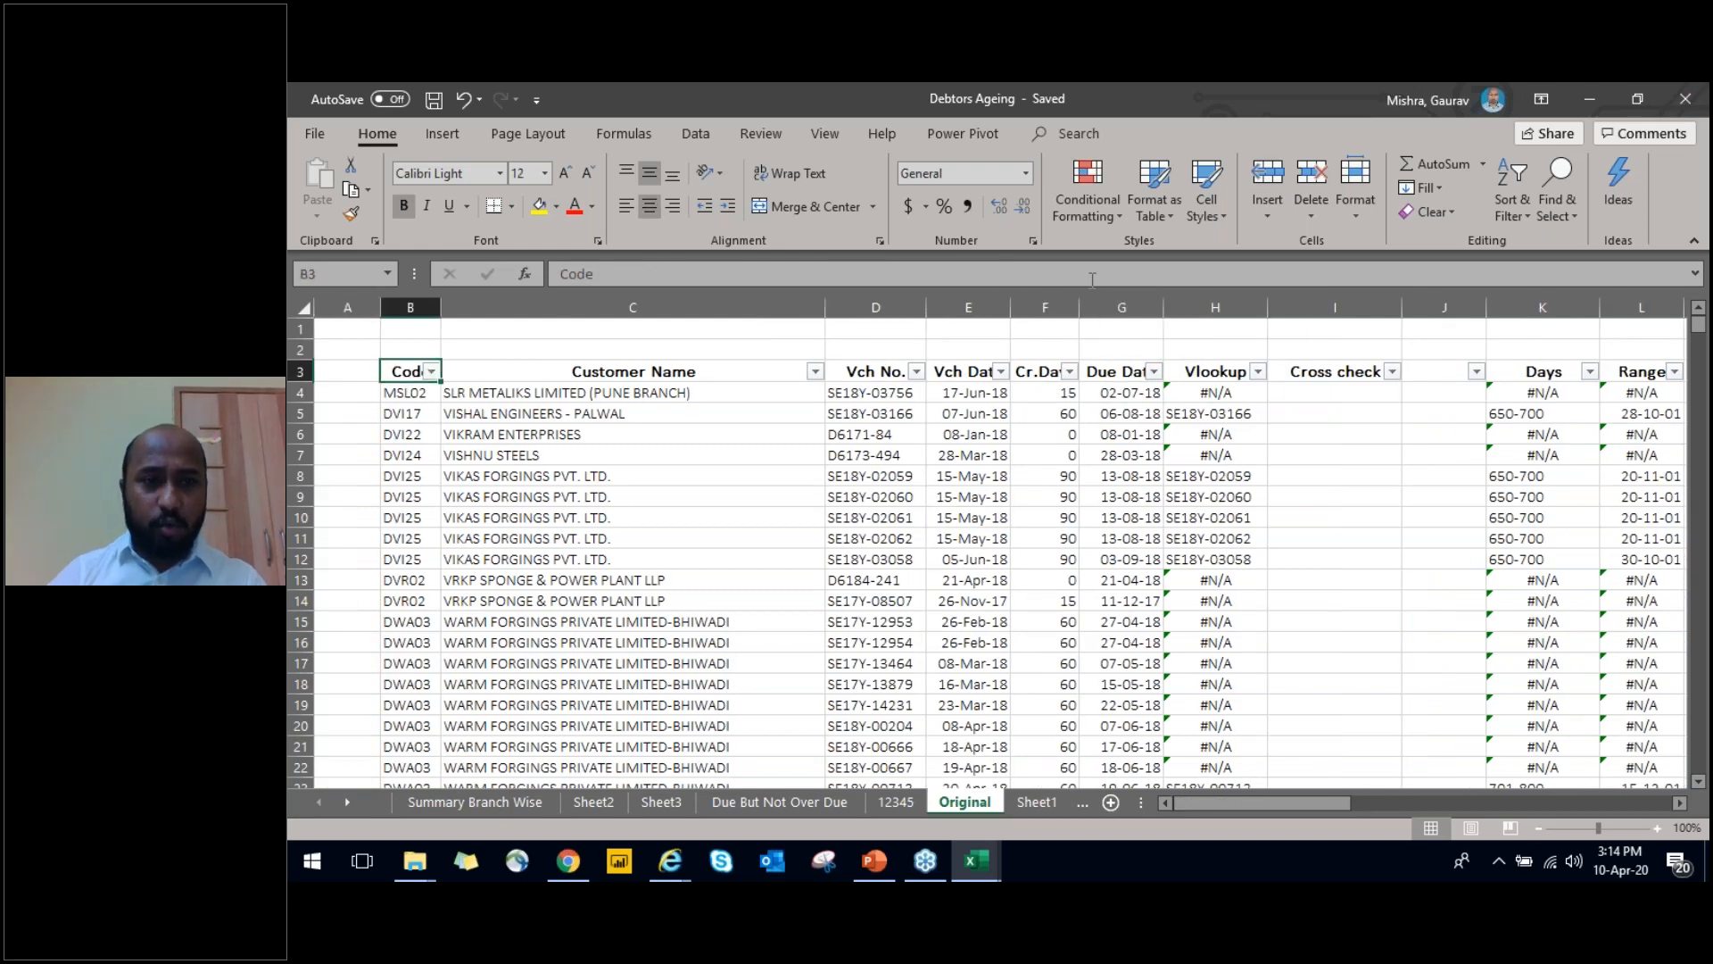
key("ctrl+Page_Down")
key("ctrl+Page_Up")
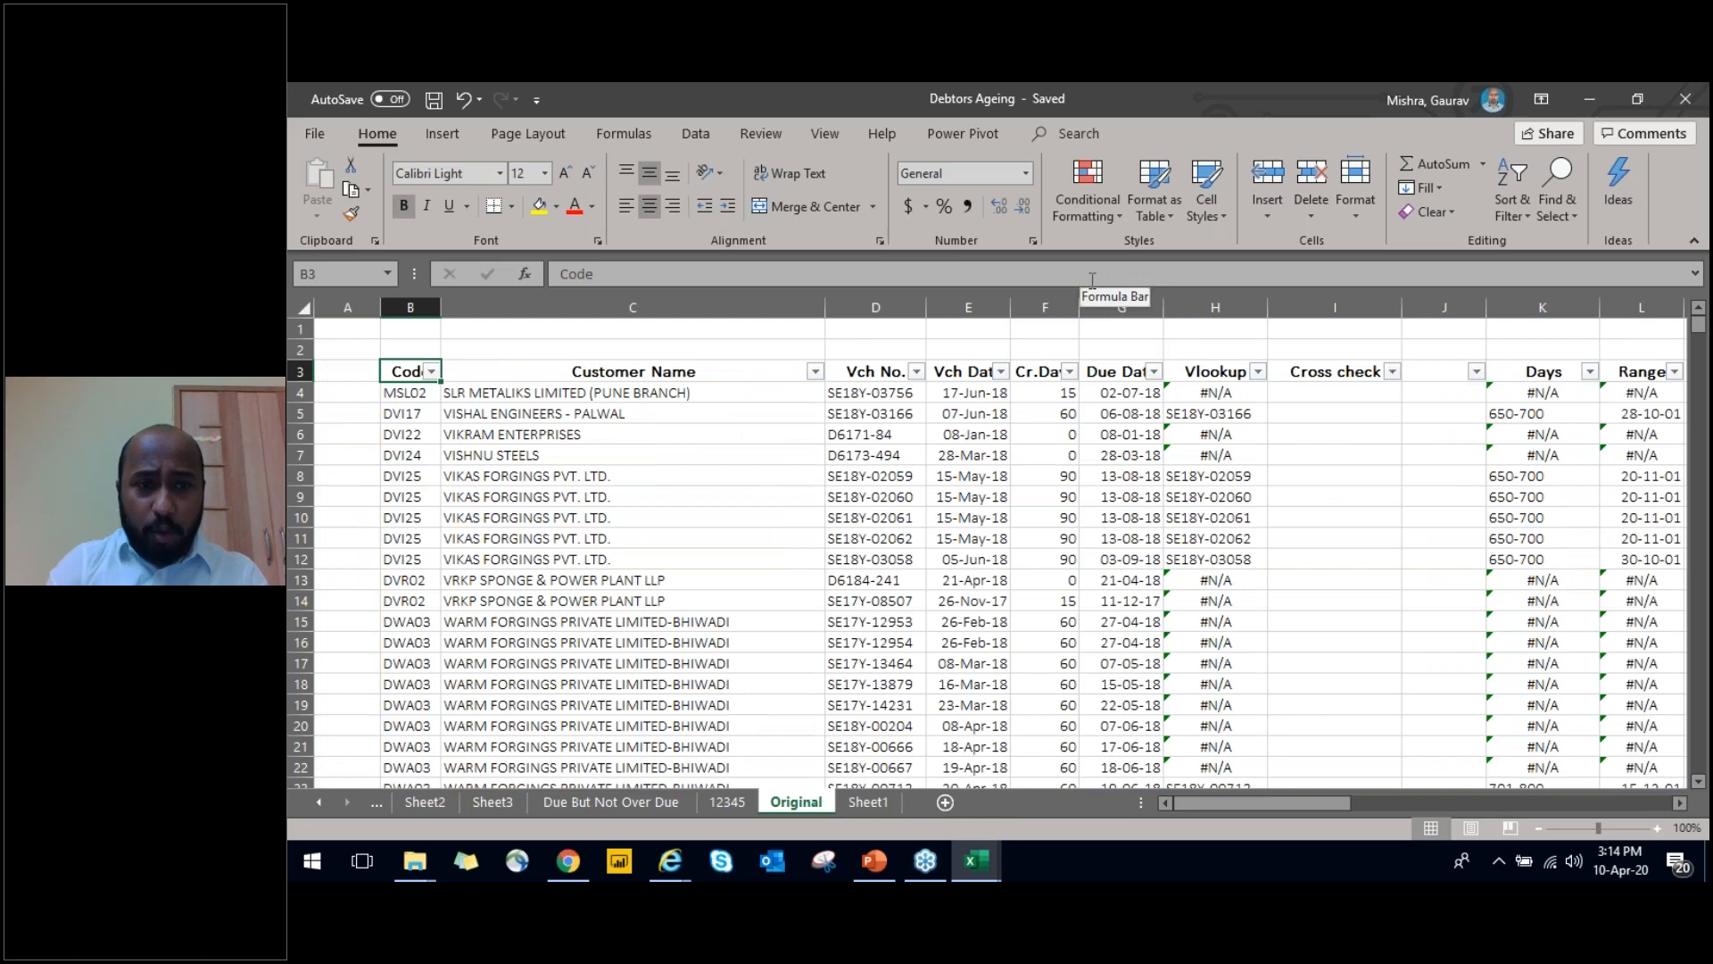
key("ctrl+Page_Down")
key("ctrl+Page_Up")
key("ctrl+Page_Down")
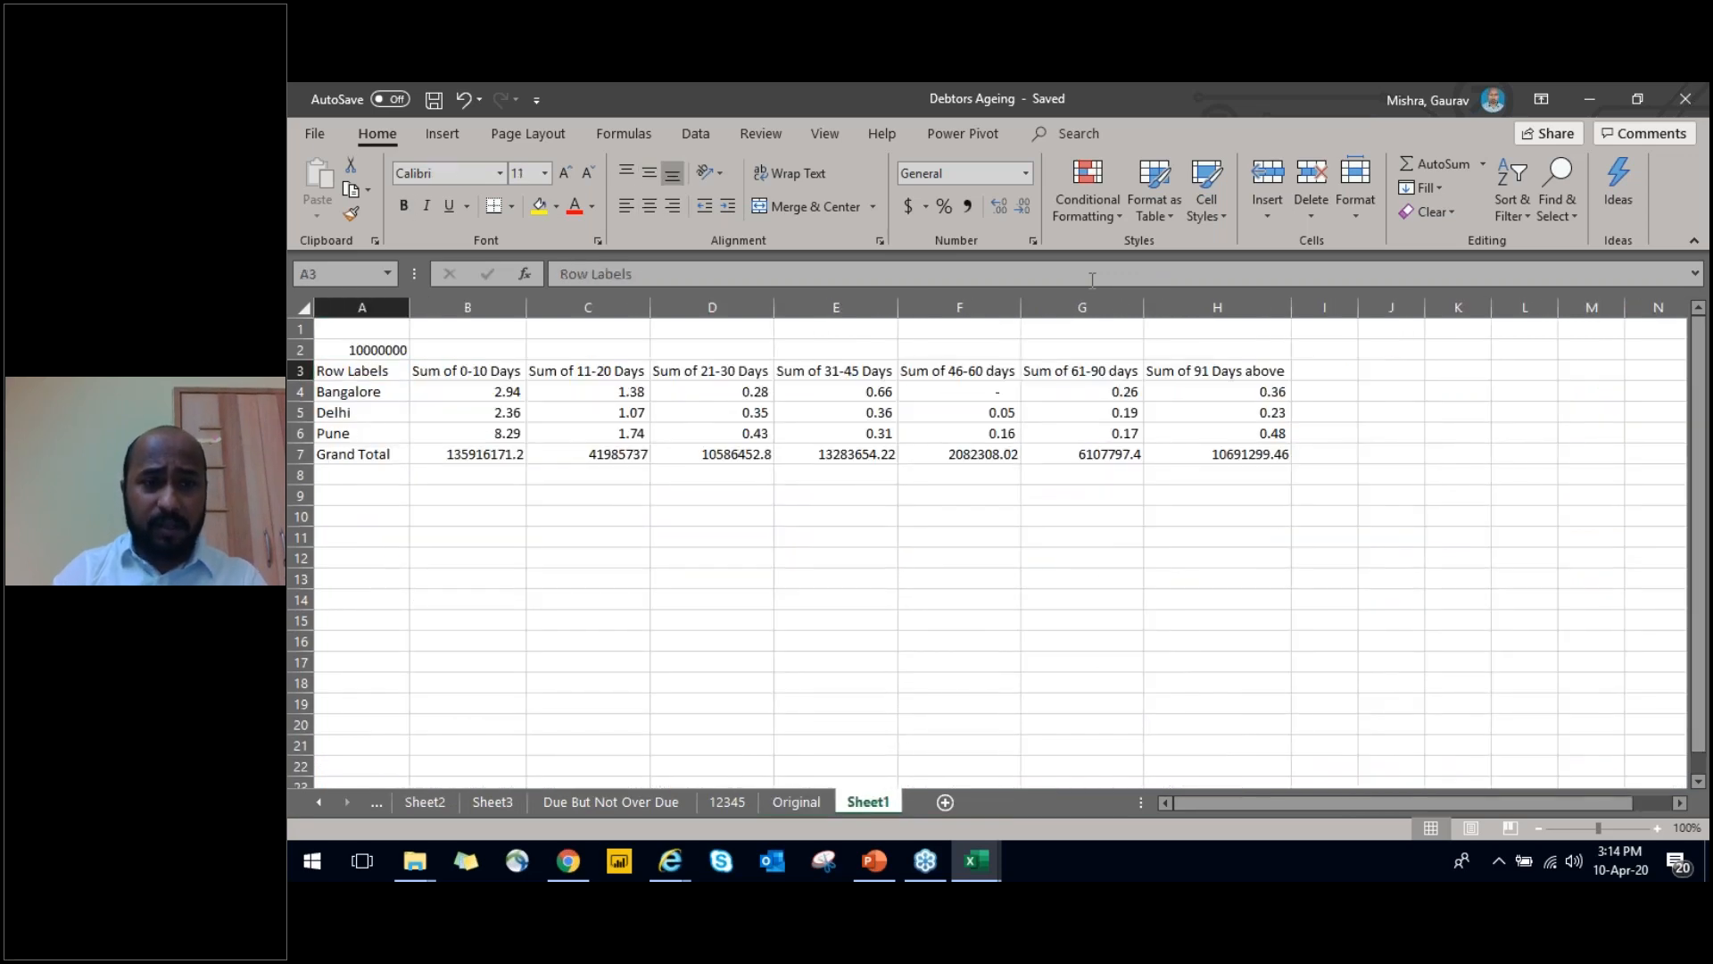
key("ctrl+Page_Up")
key("alt")
key("n")
left_click_drag(621, 393, 1047, 573)
key("Up")
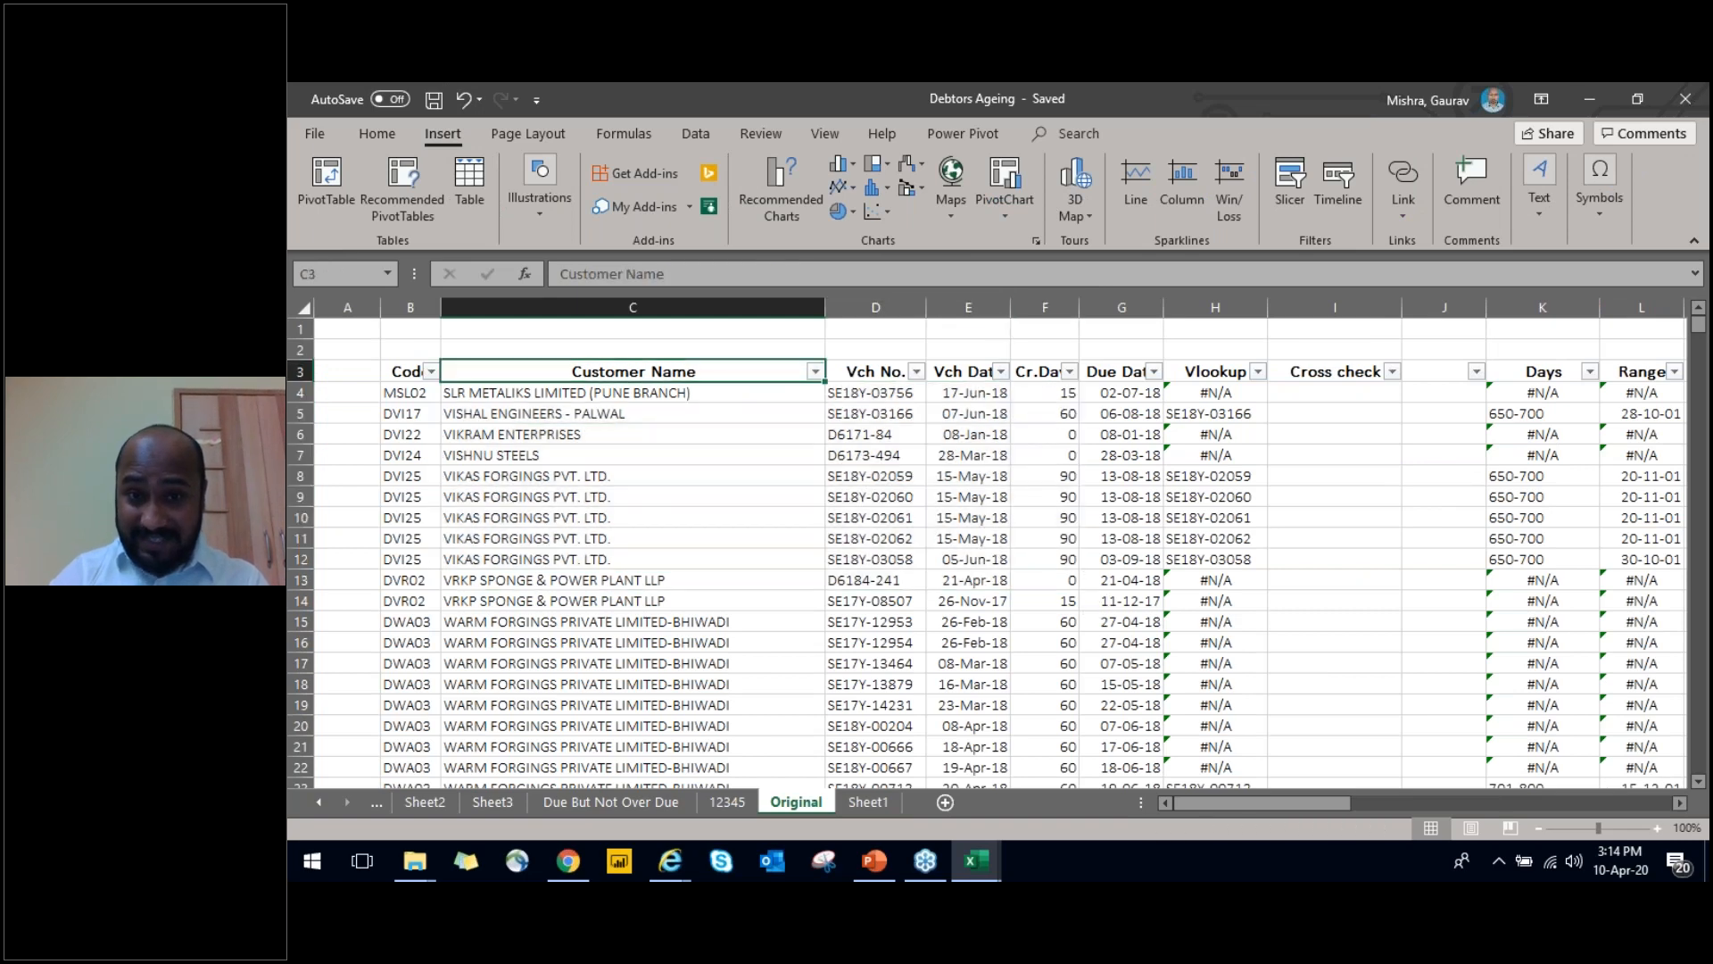
Insert nine blank columns before the Vch Date column of the Original sheet
left_click(986, 306)
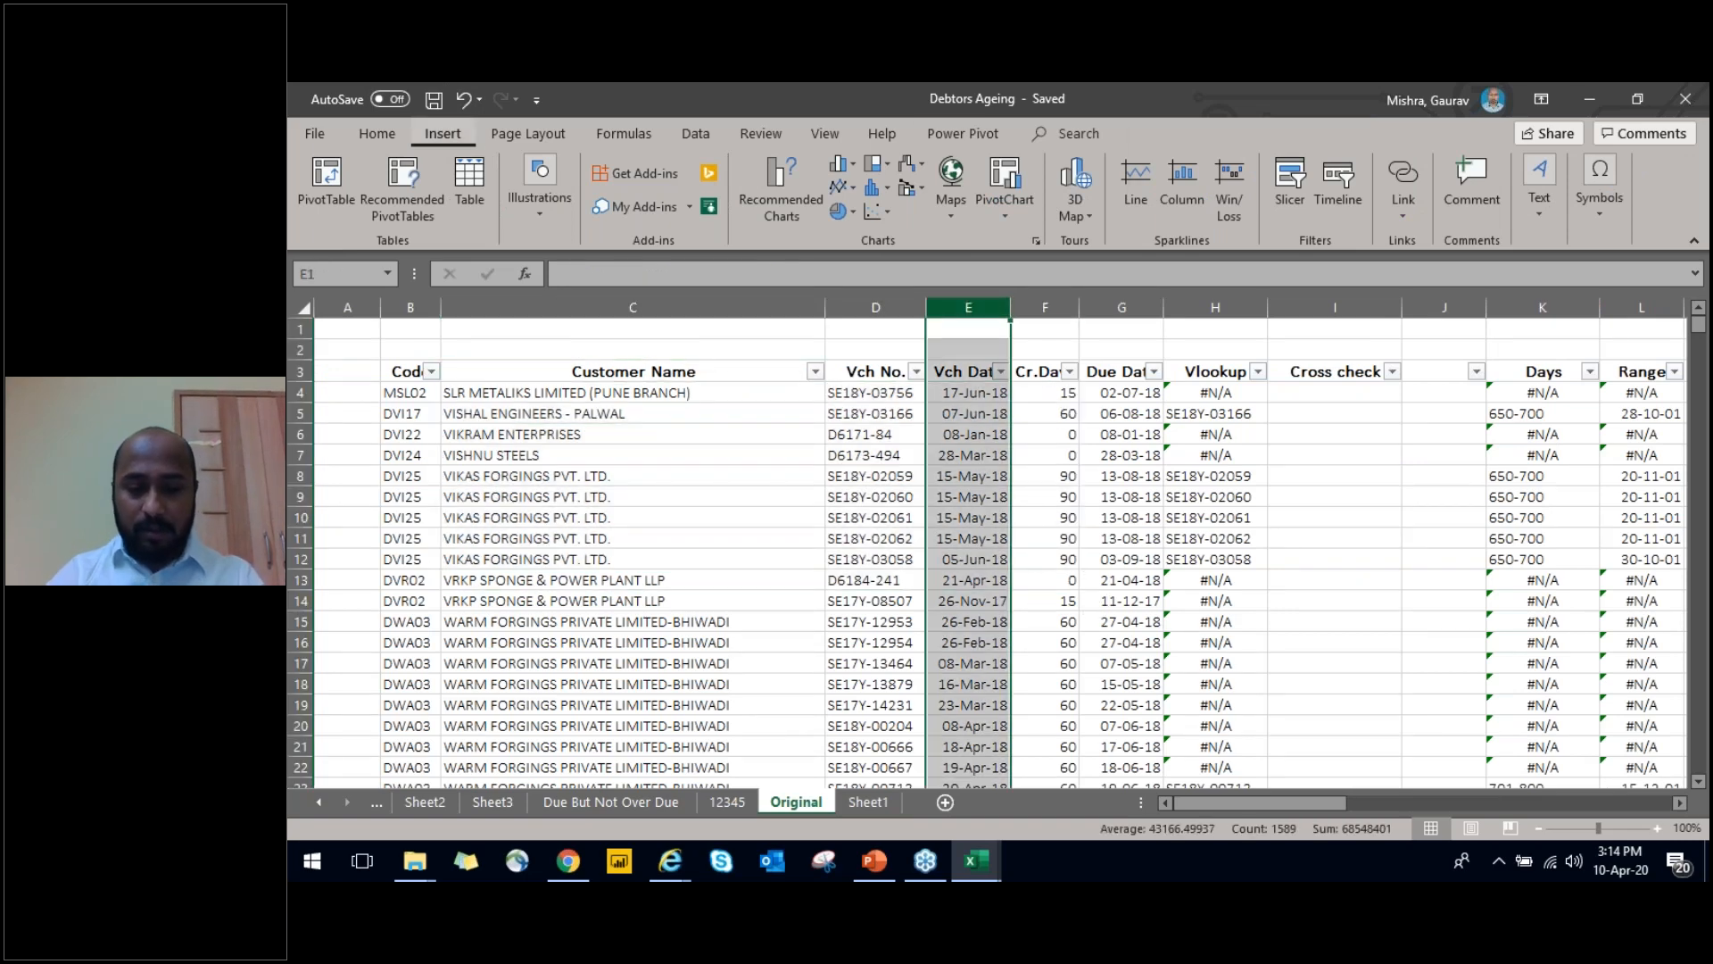
key("ctrl+plus")
key("ctrl+plus")
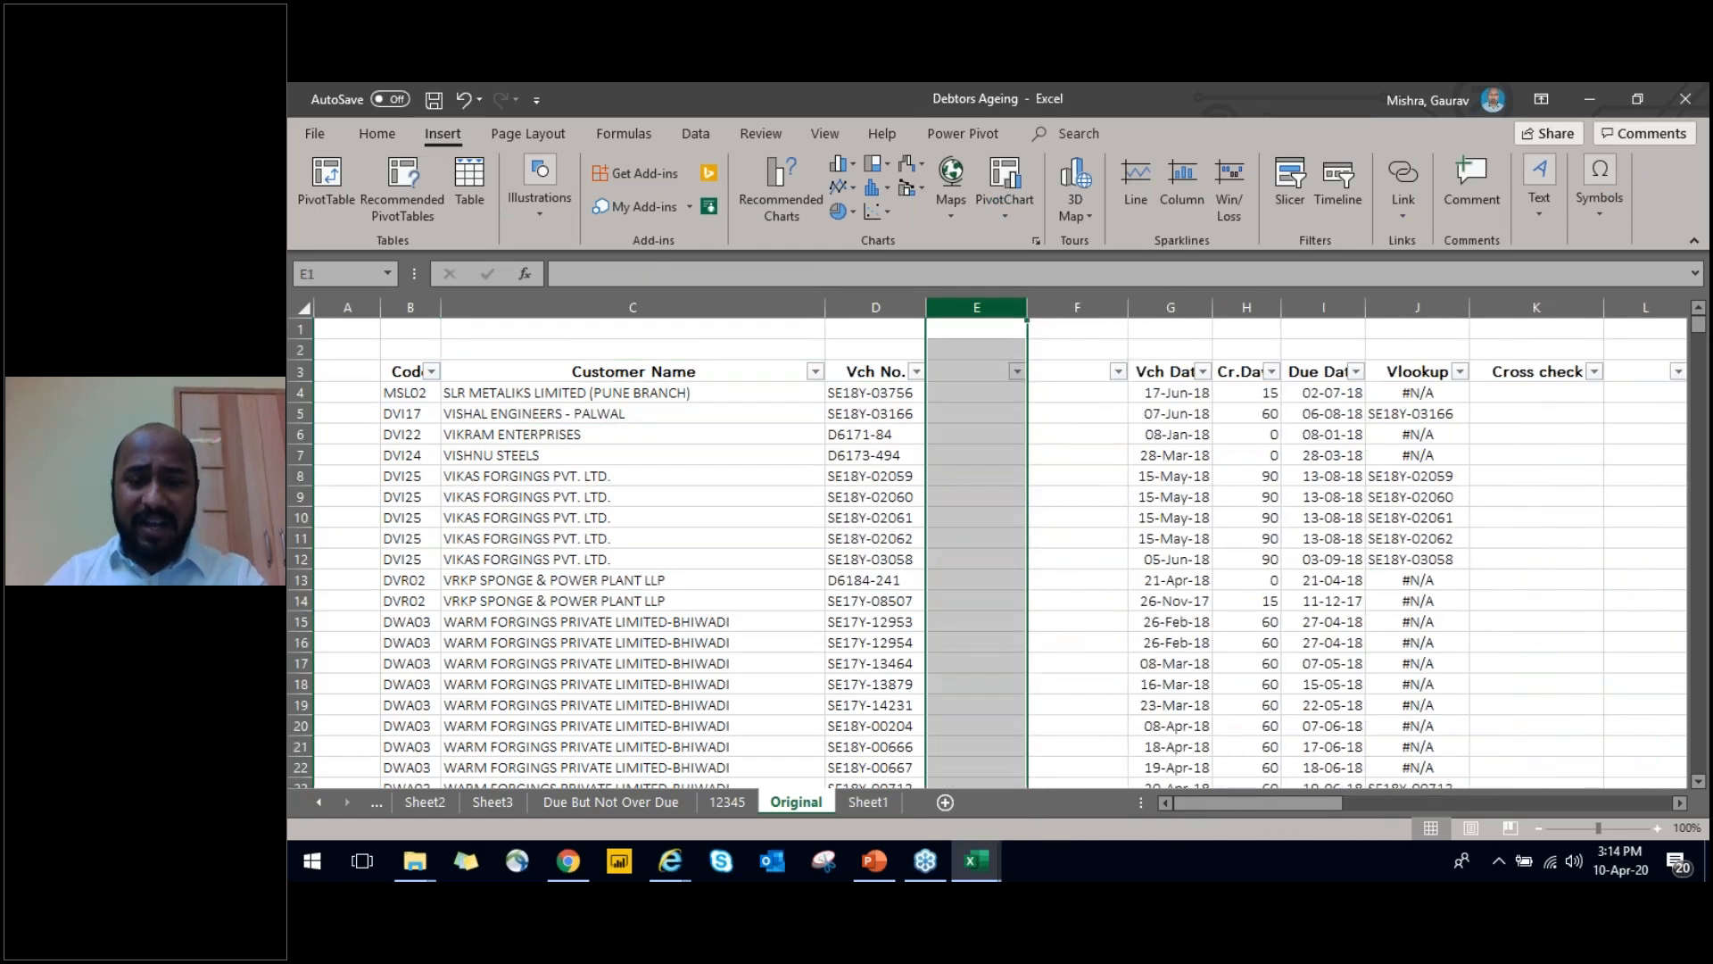
key("ctrl+plus")
key("ctrl+plus")
key("ctrl+plus")
key("ctrl+plus")
key("ctrl+plus")
key("ctrl+plus")
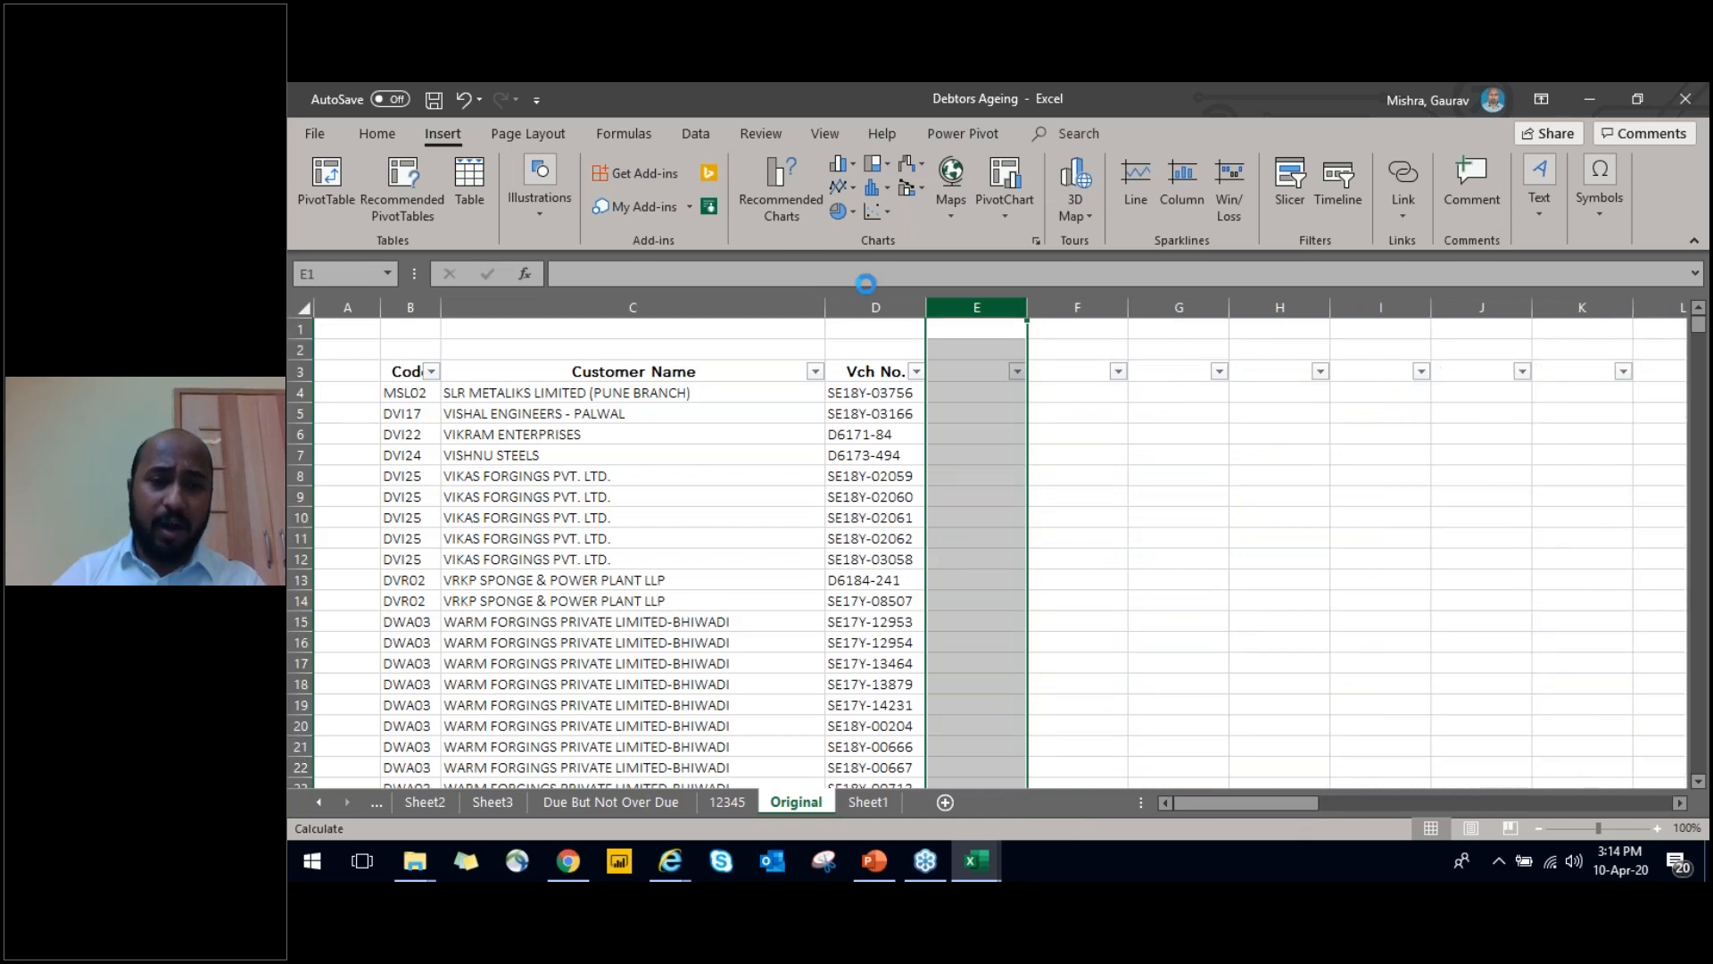
Copy the voucher dates from N4 down to the last row and paste them starting at E4
left_click(893, 352)
left_click(968, 370)
key("Down")
key("Right")
key("Right")
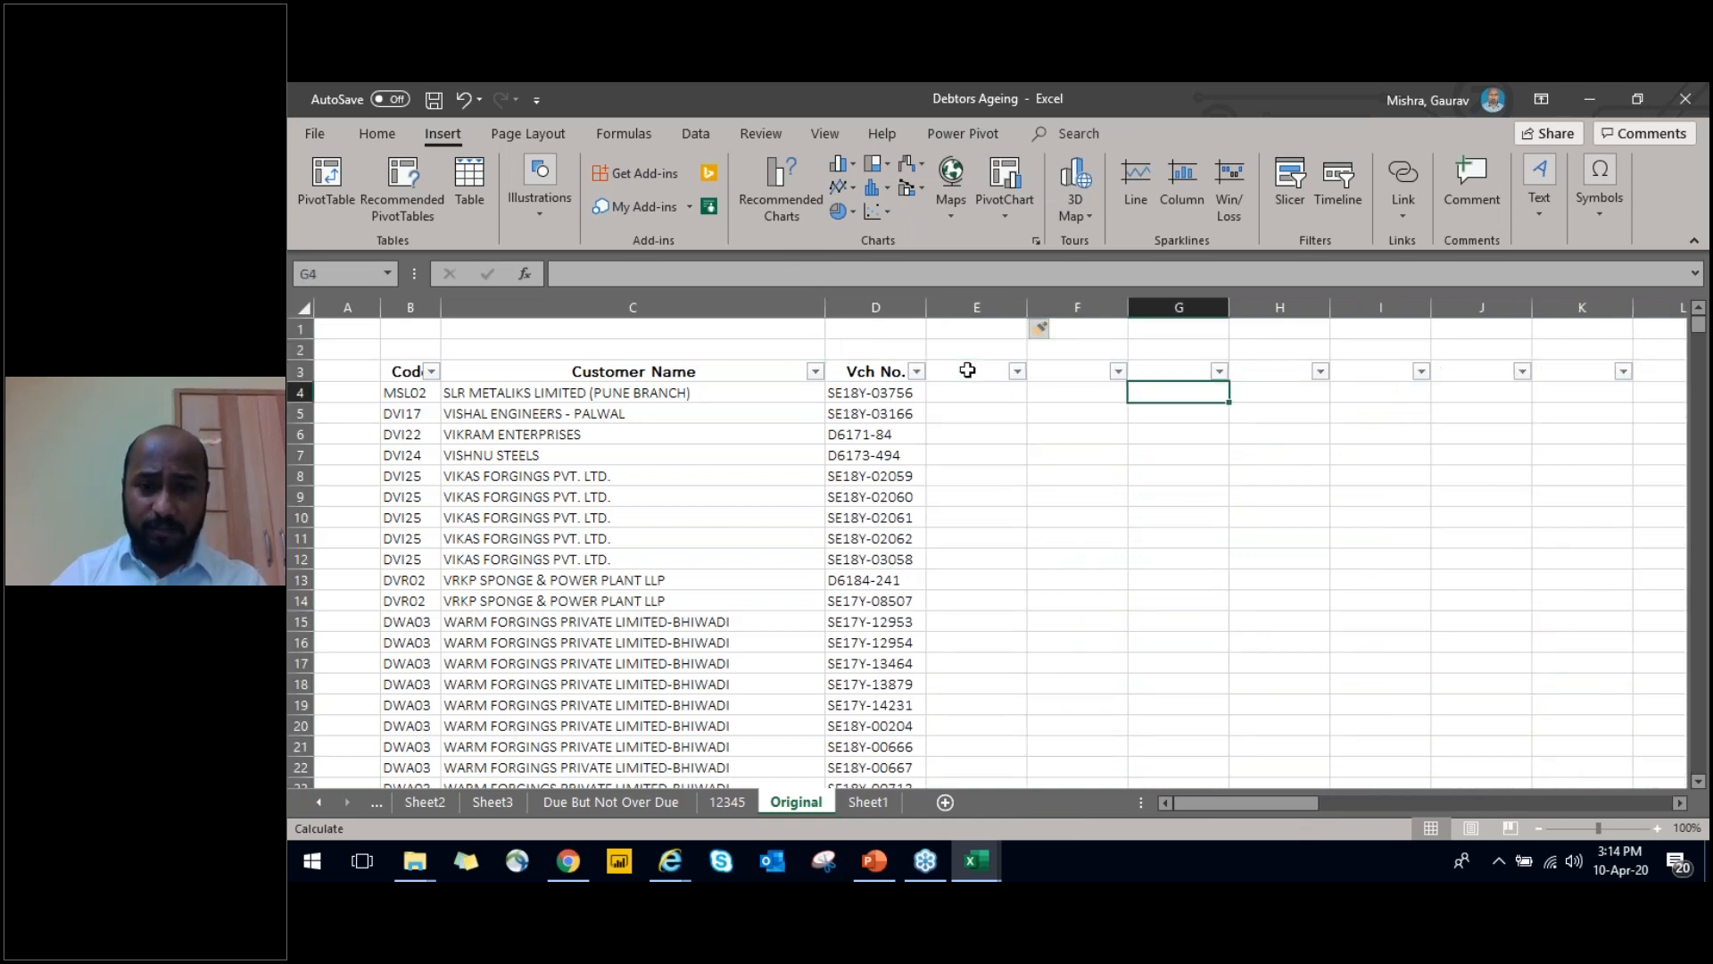
key("ctrl+Right")
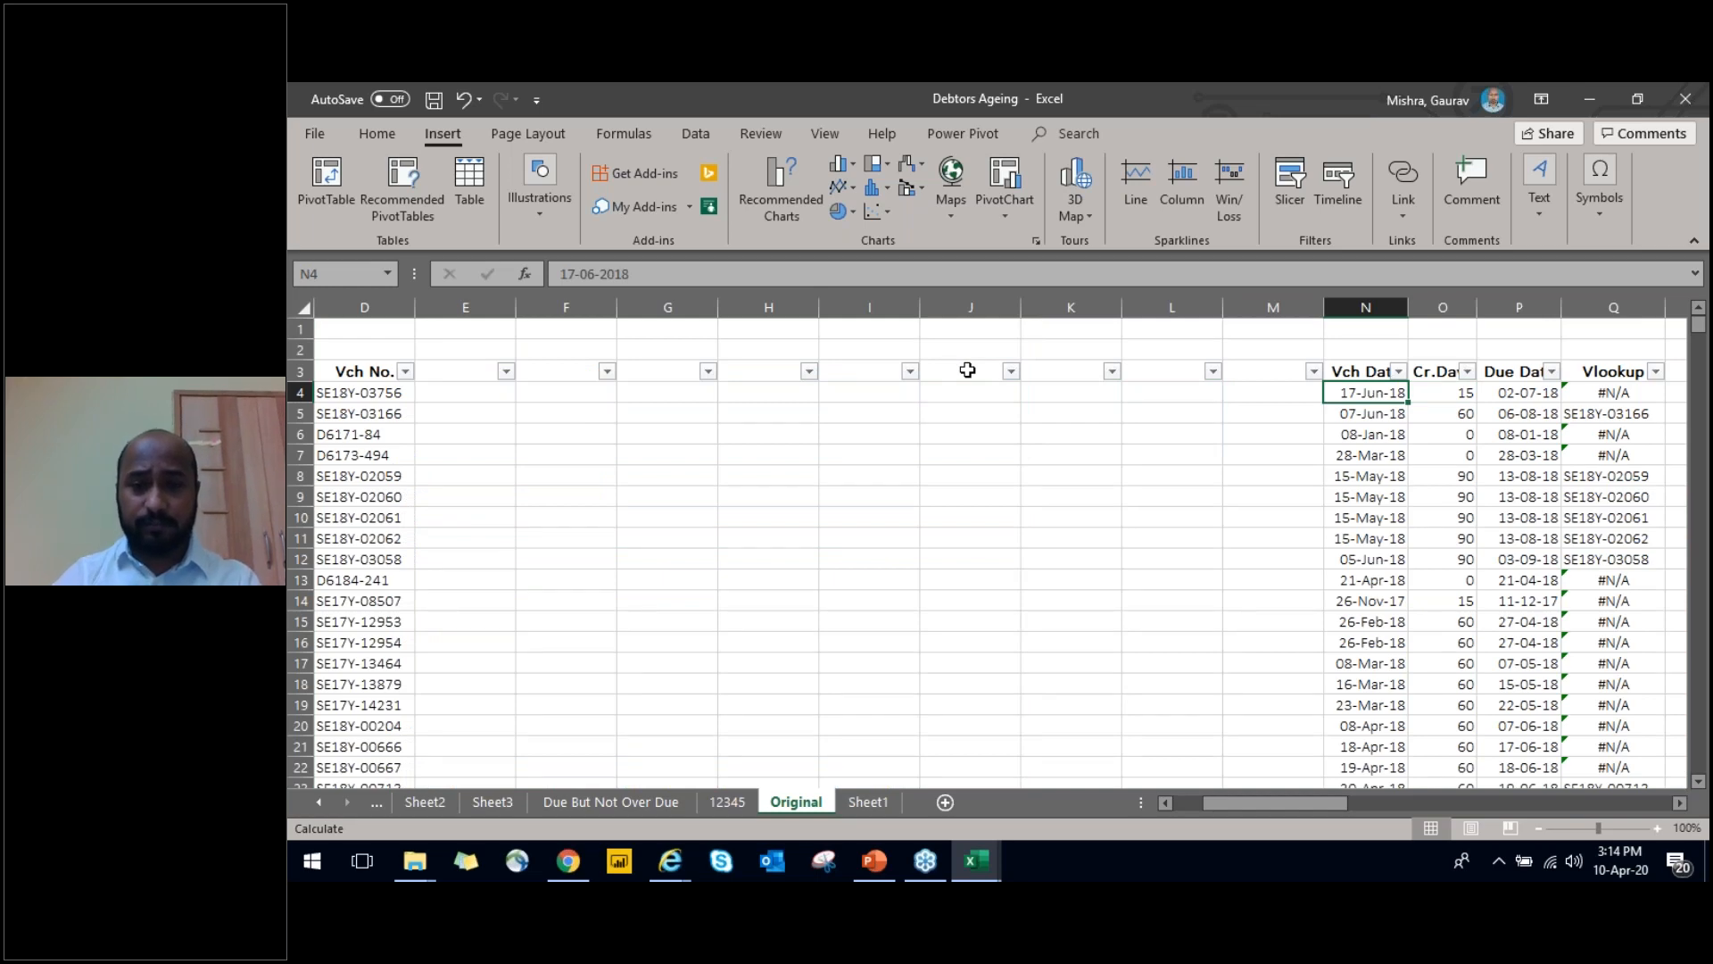
key("ctrl+shift+Down")
key("ctrl+c")
key("ctrl+Up")
key("ctrl+Left")
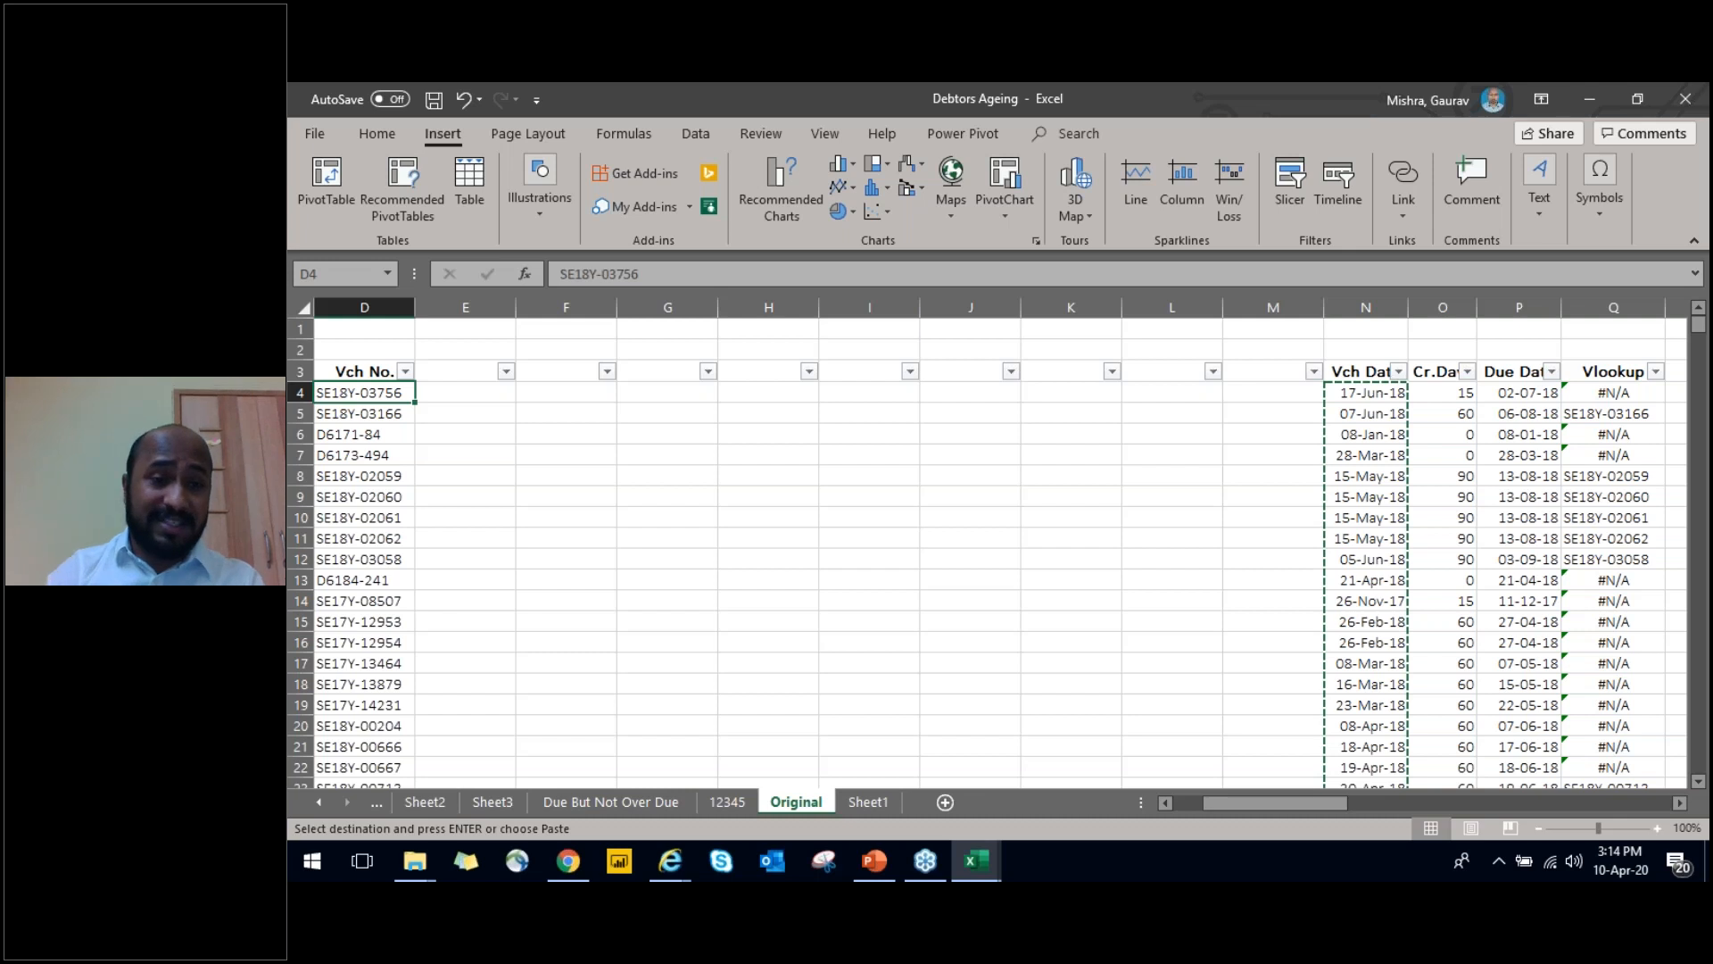
key("ctrl+Left")
key("Right")
key("Right")
key("Right")
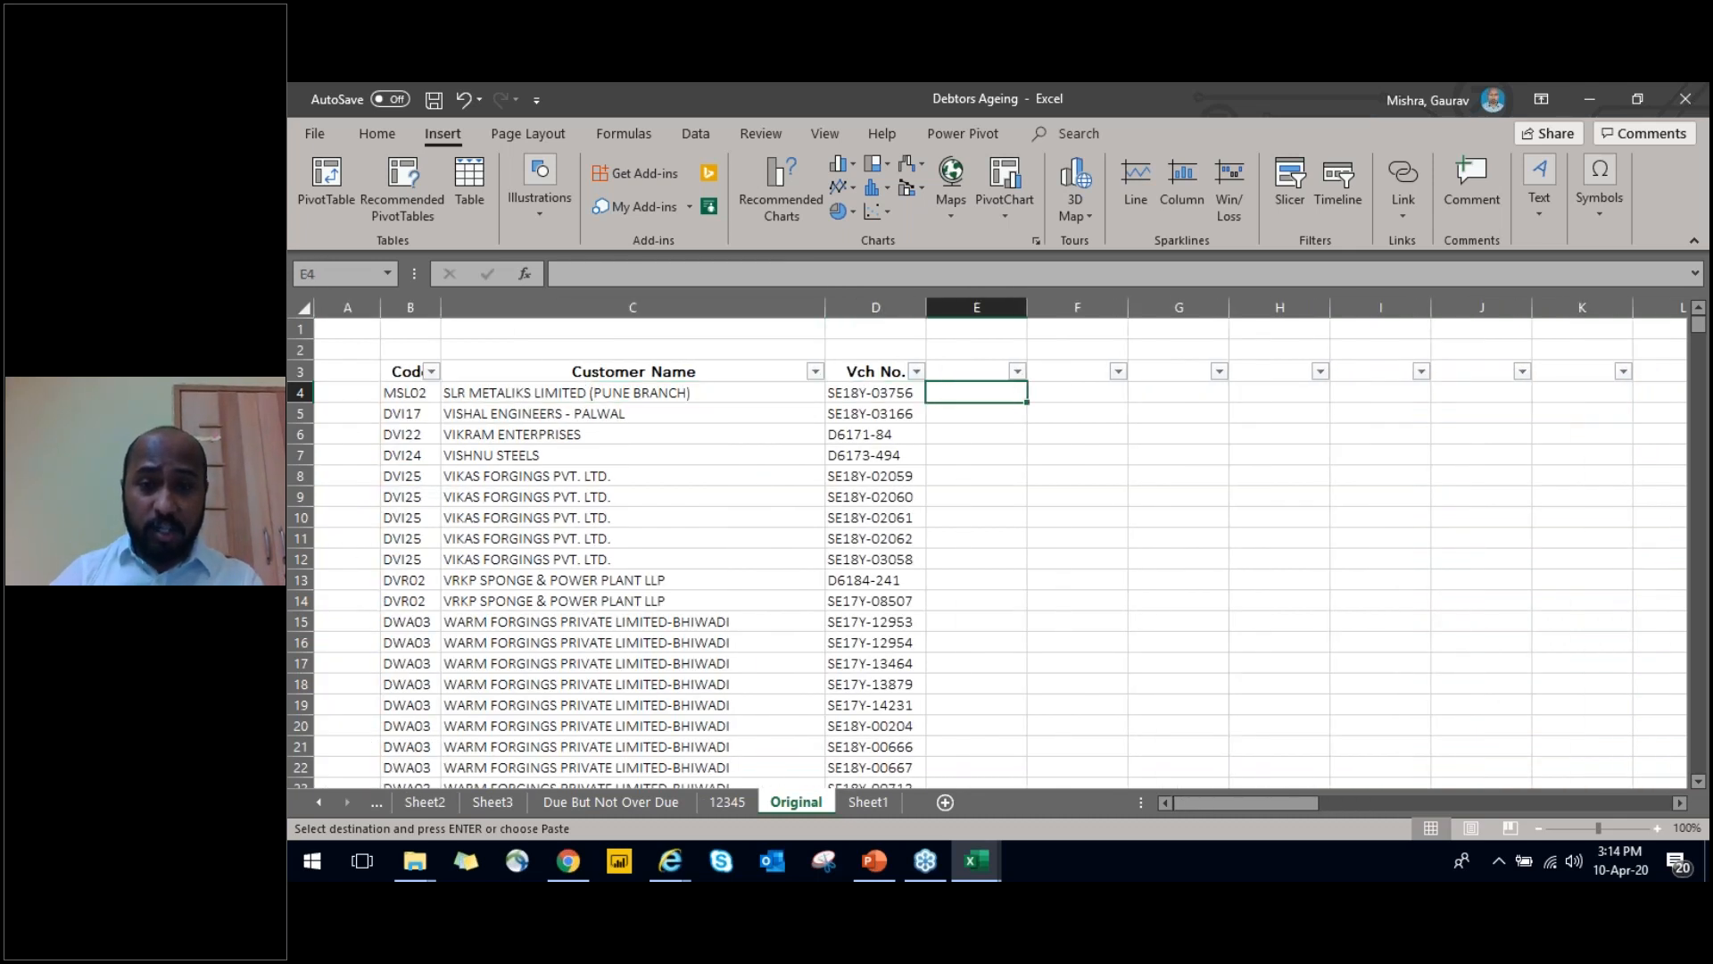
key("Return")
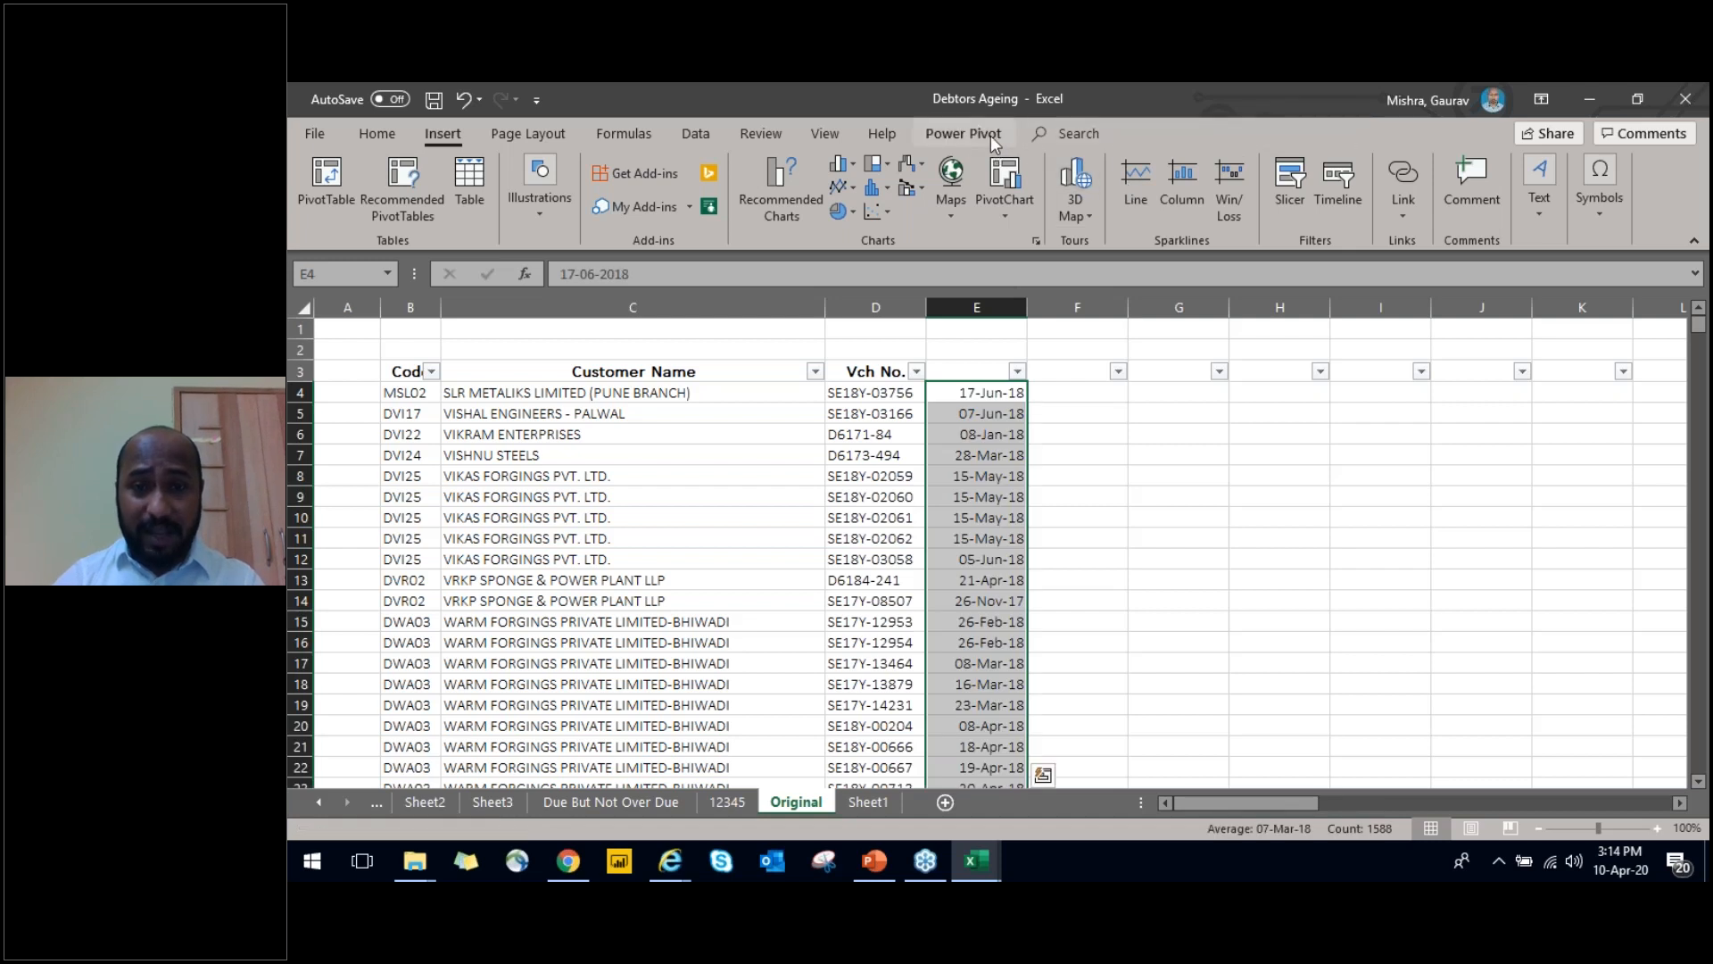
left_click(377, 133)
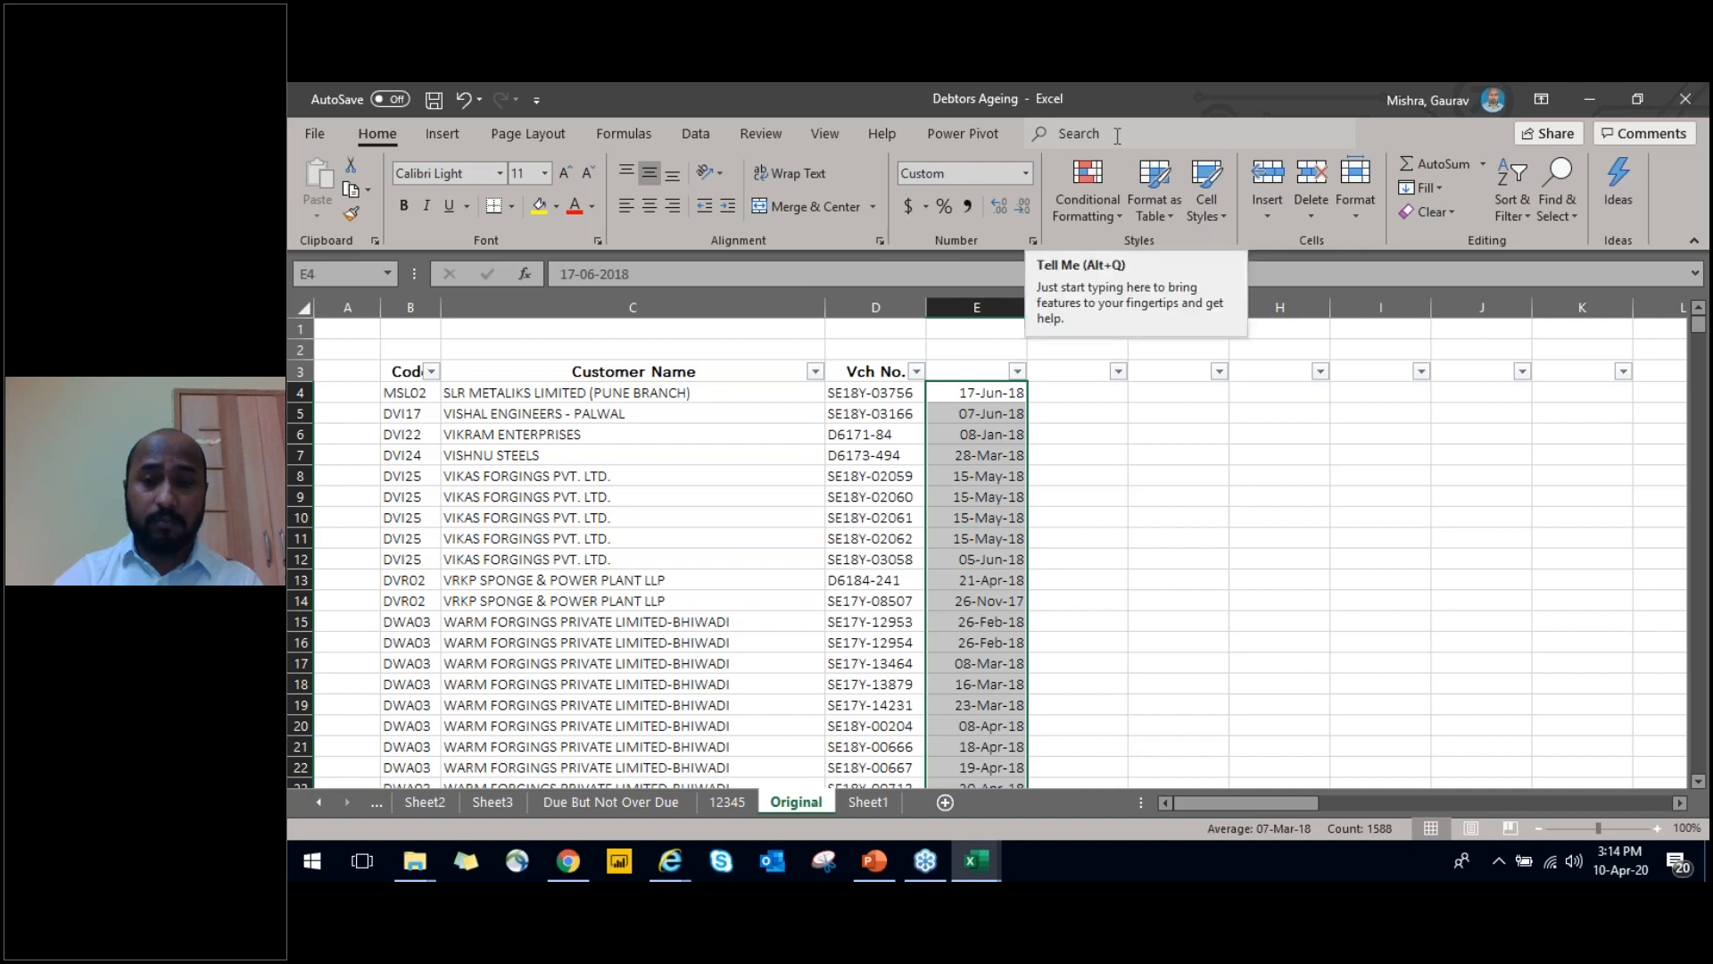
left_click(1117, 135)
type("data")
key("BackSpace")
key("BackSpace")
key("BackSpace")
key("BackSpace")
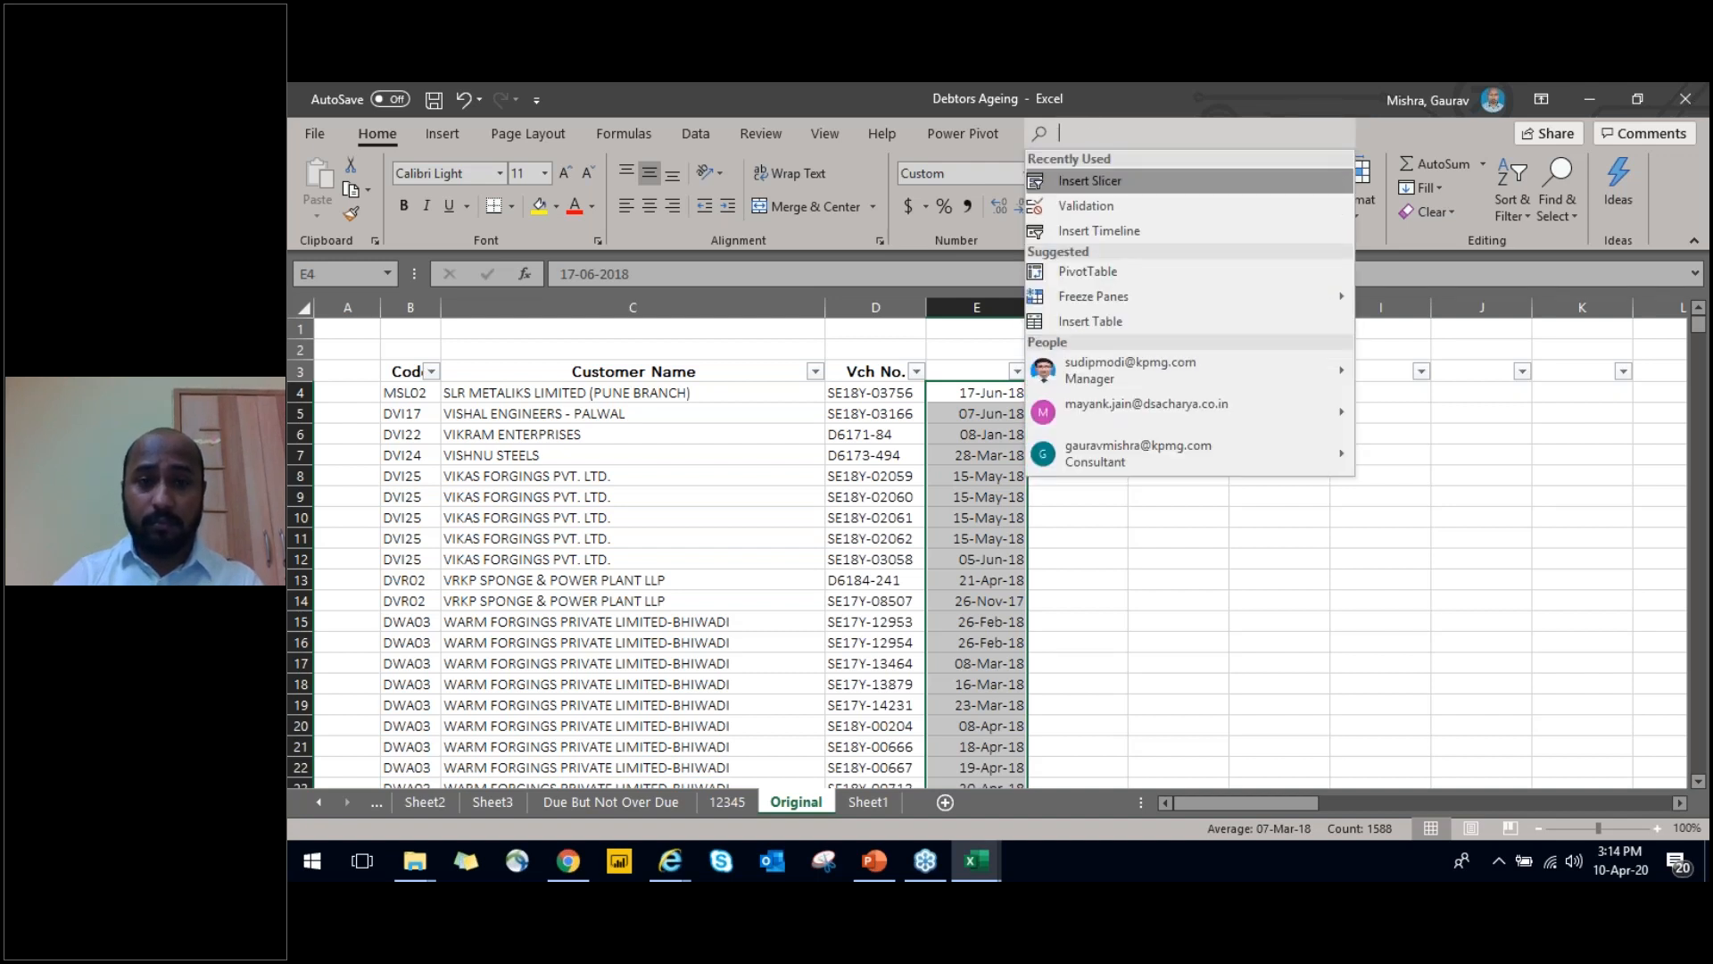
Start the Sampling tool from the Data Analysis tools for the copied voucher dates
left_click(694, 130)
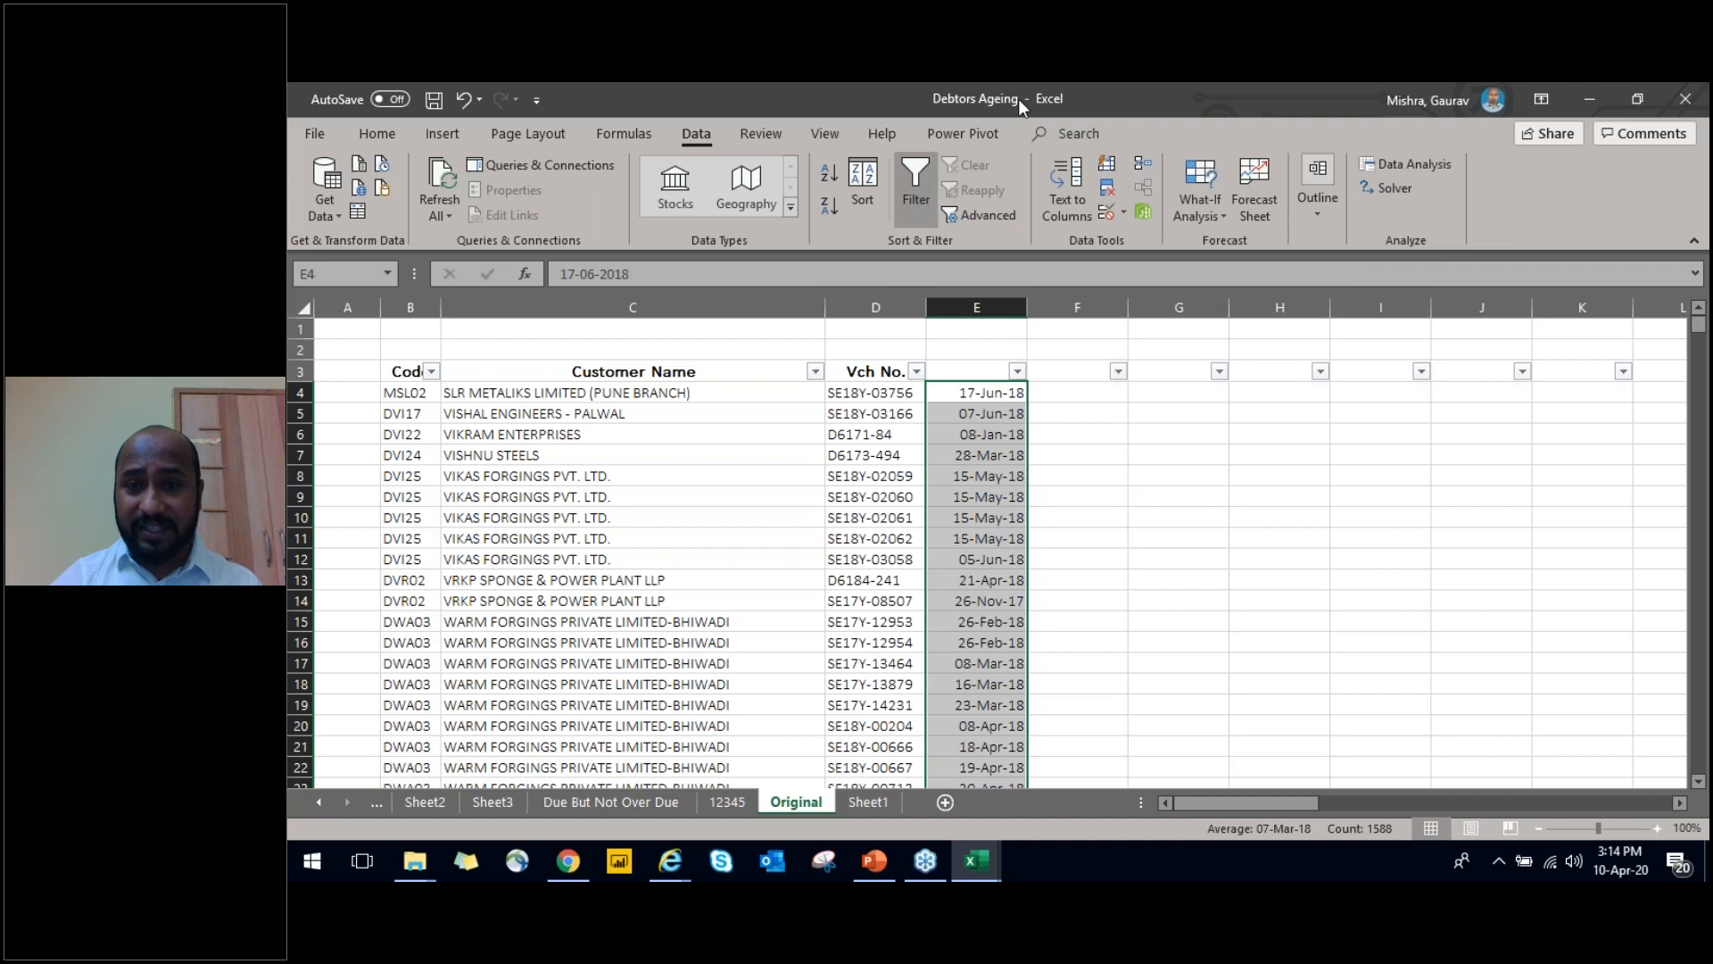
left_click(1410, 165)
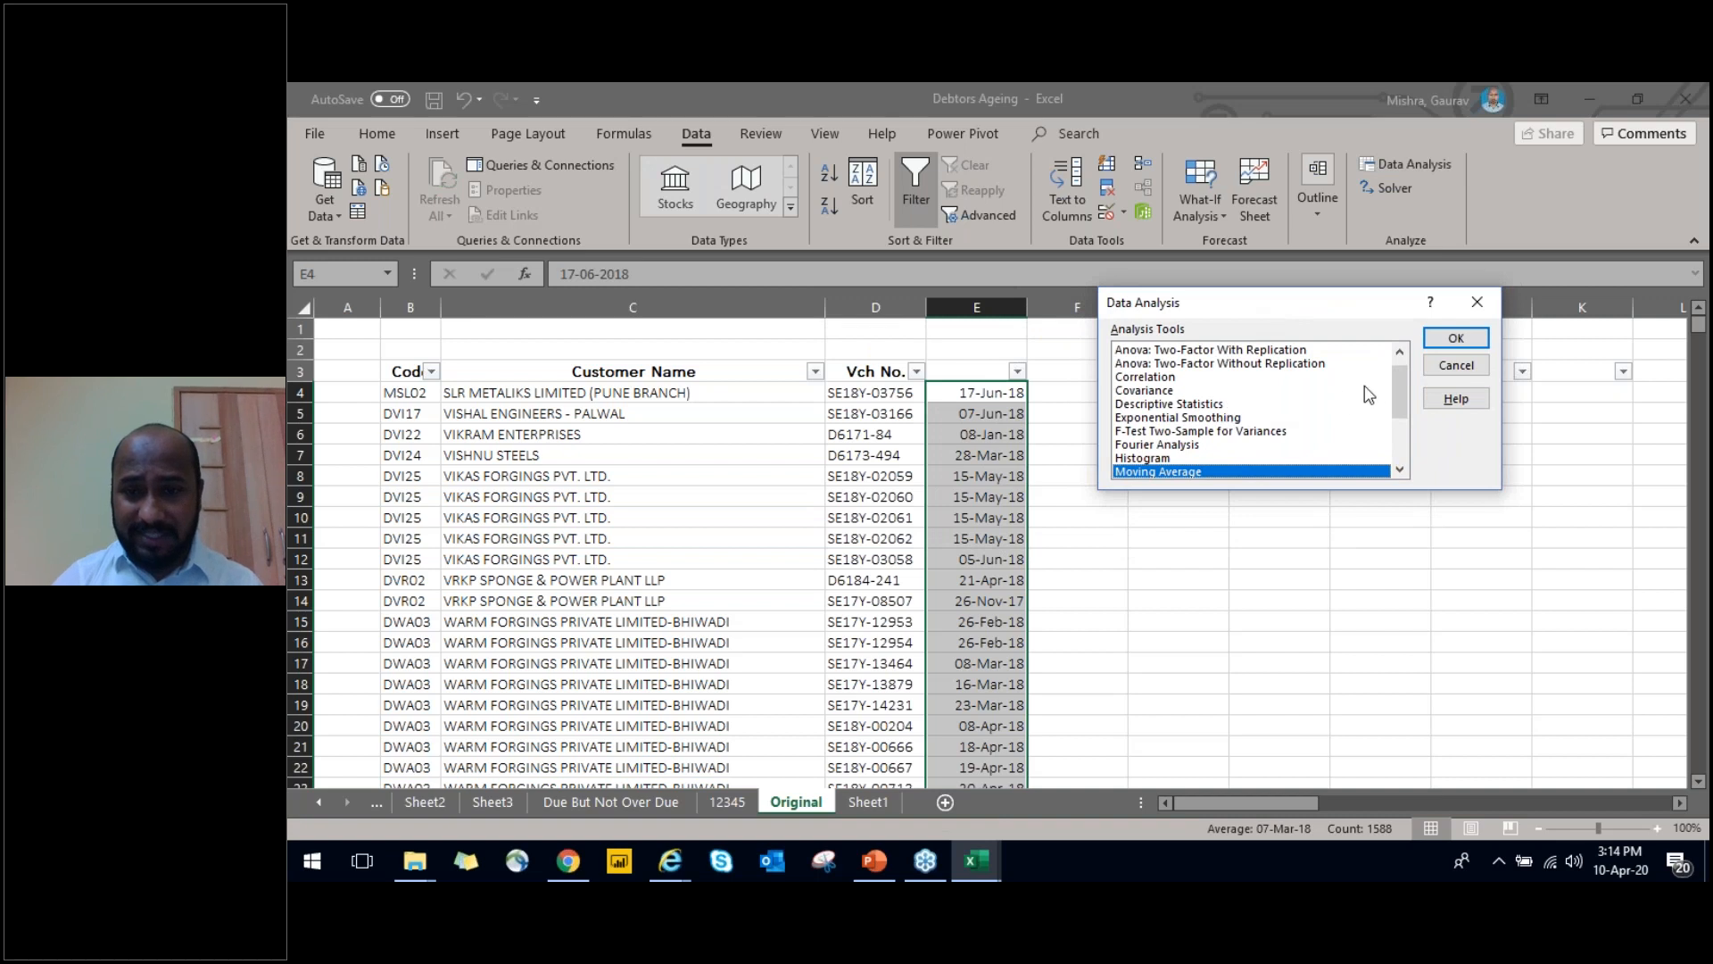
left_click_drag(1407, 394, 1408, 408)
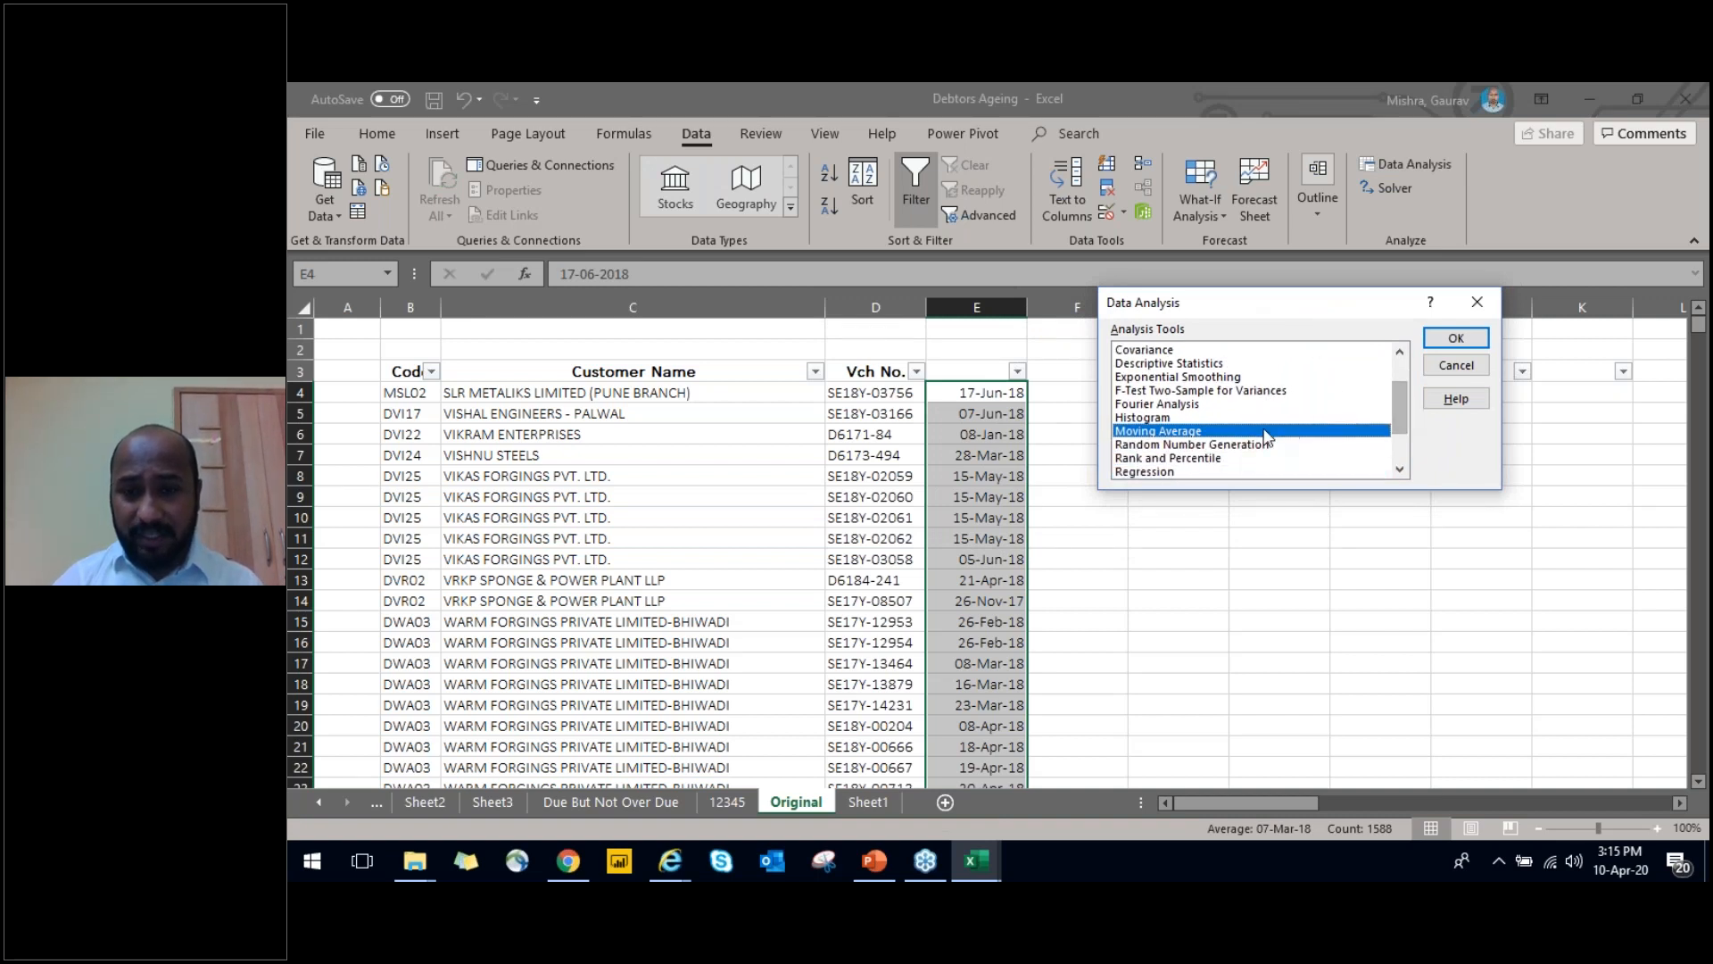
mouse_move(1406, 416)
left_mouse_down()
mouse_move(1399, 446)
mouse_move(1408, 423)
left_mouse_up()
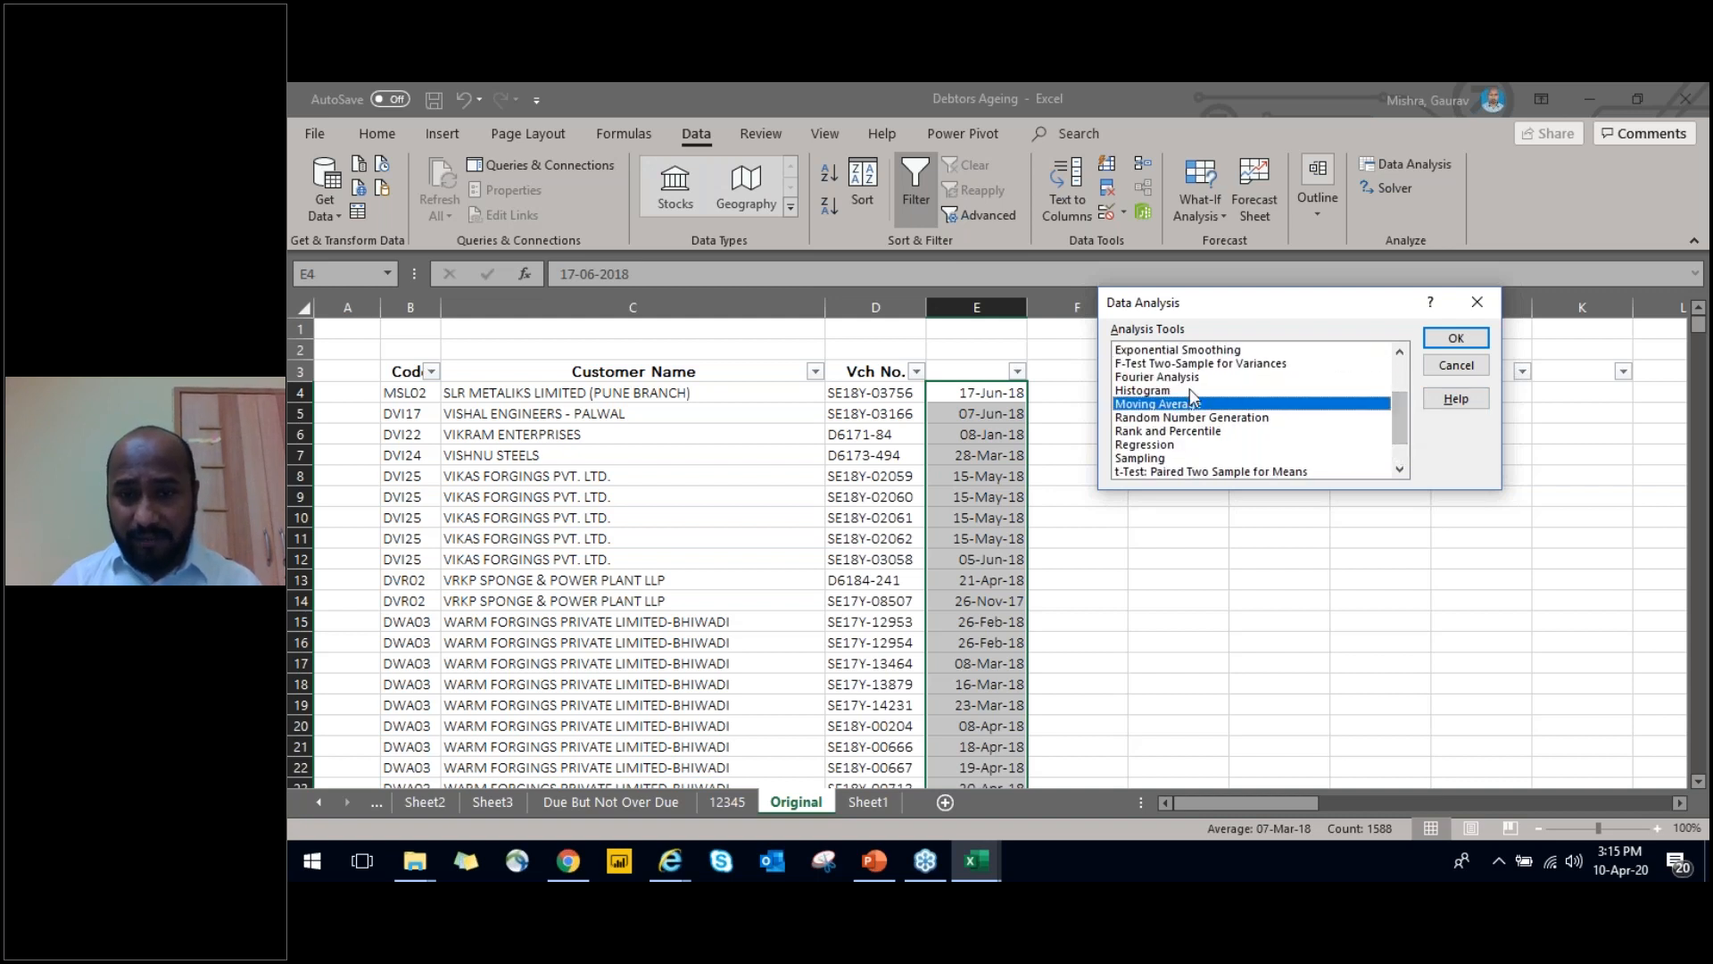
mouse_move(1404, 431)
left_mouse_down()
mouse_move(1400, 364)
mouse_move(1398, 438)
left_mouse_up()
left_click(1148, 455)
left_click(1439, 344)
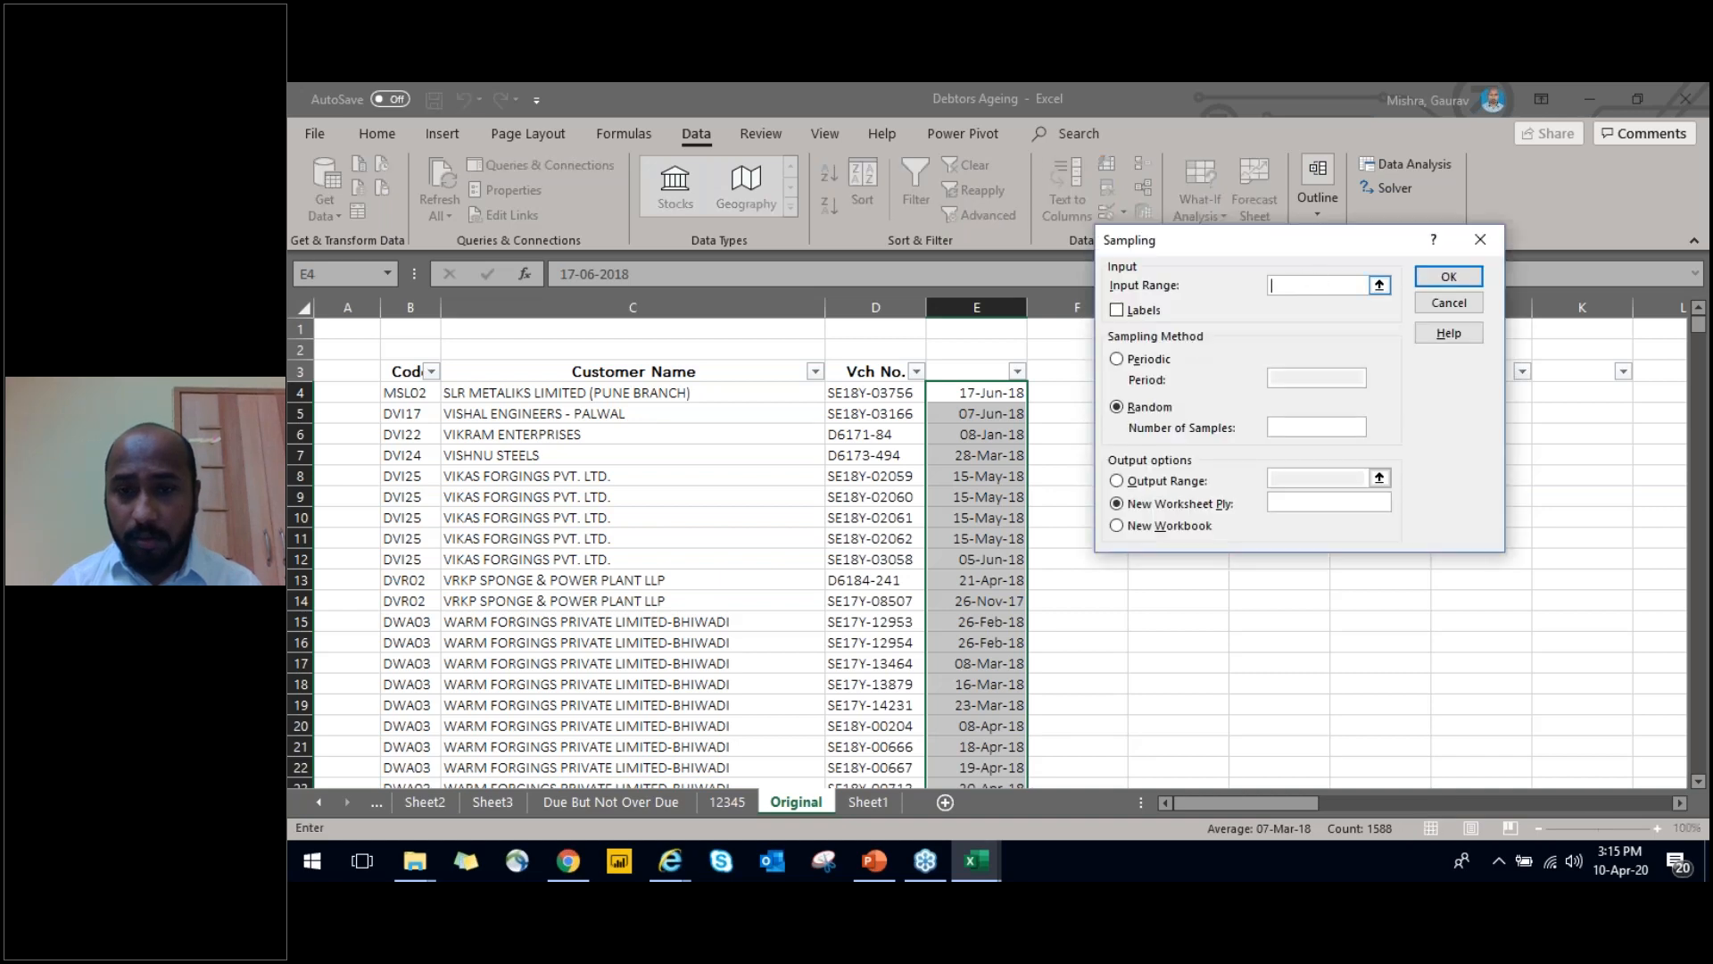
Set the sampling input range to the copied voucher dates in $E$4:$E$1591
left_click(1380, 285)
left_click_drag(1010, 398, 1000, 634)
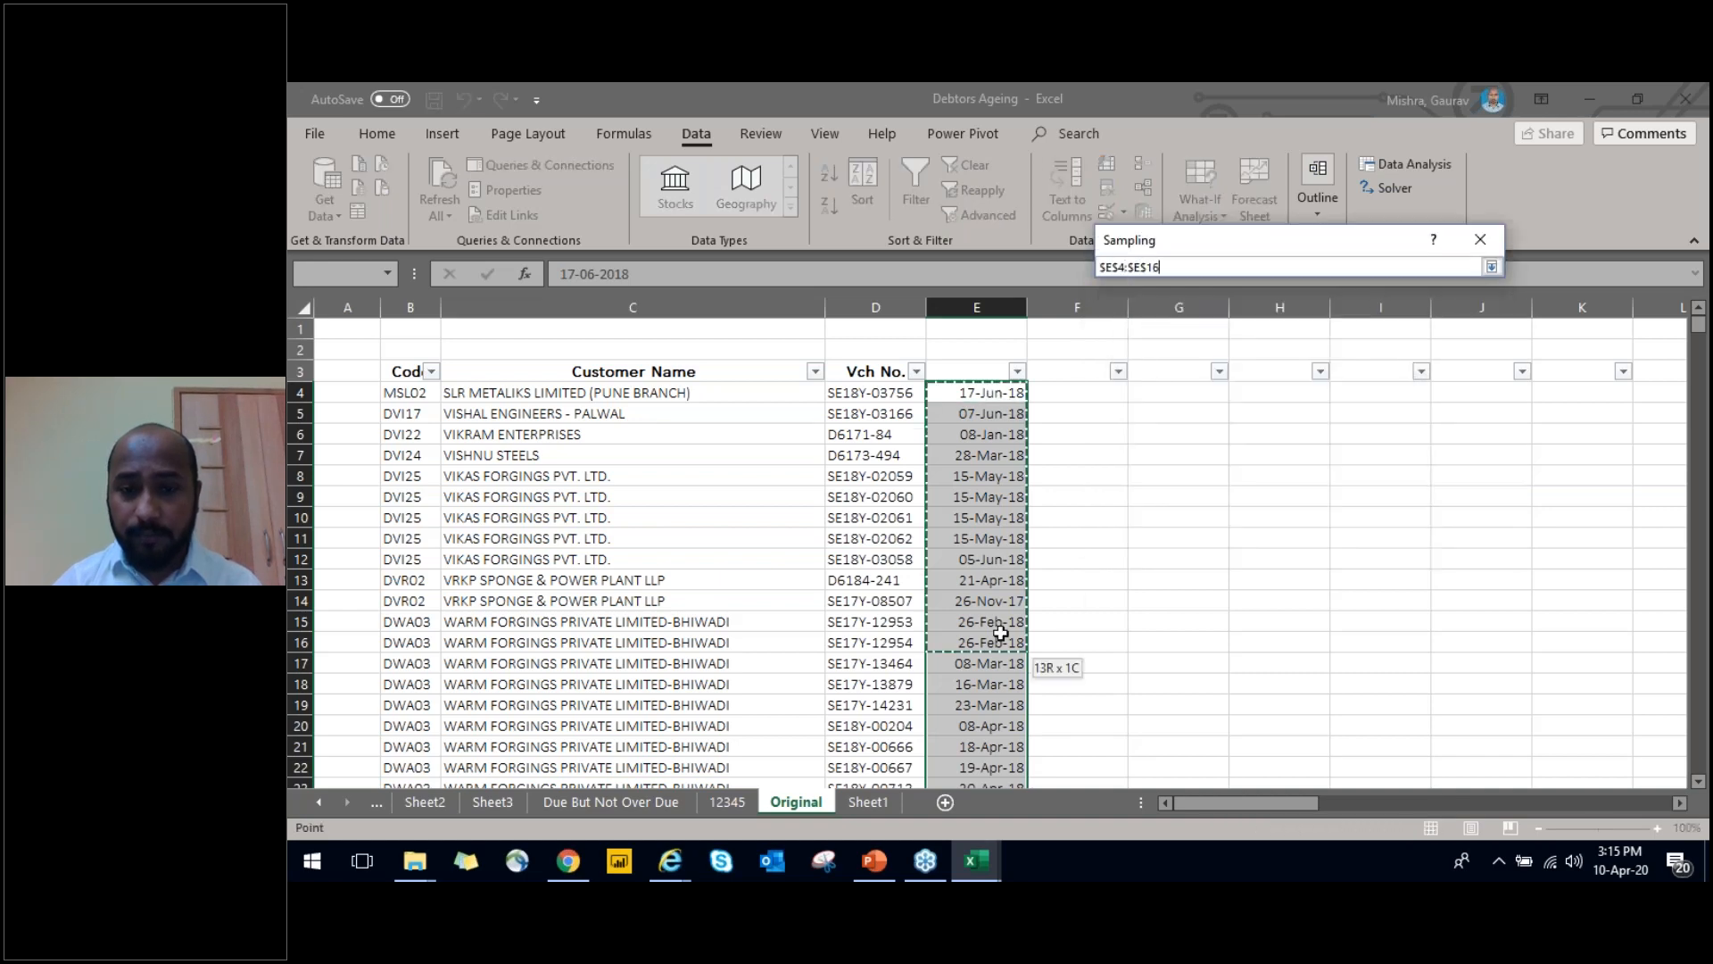
key("ctrl+shift+Down")
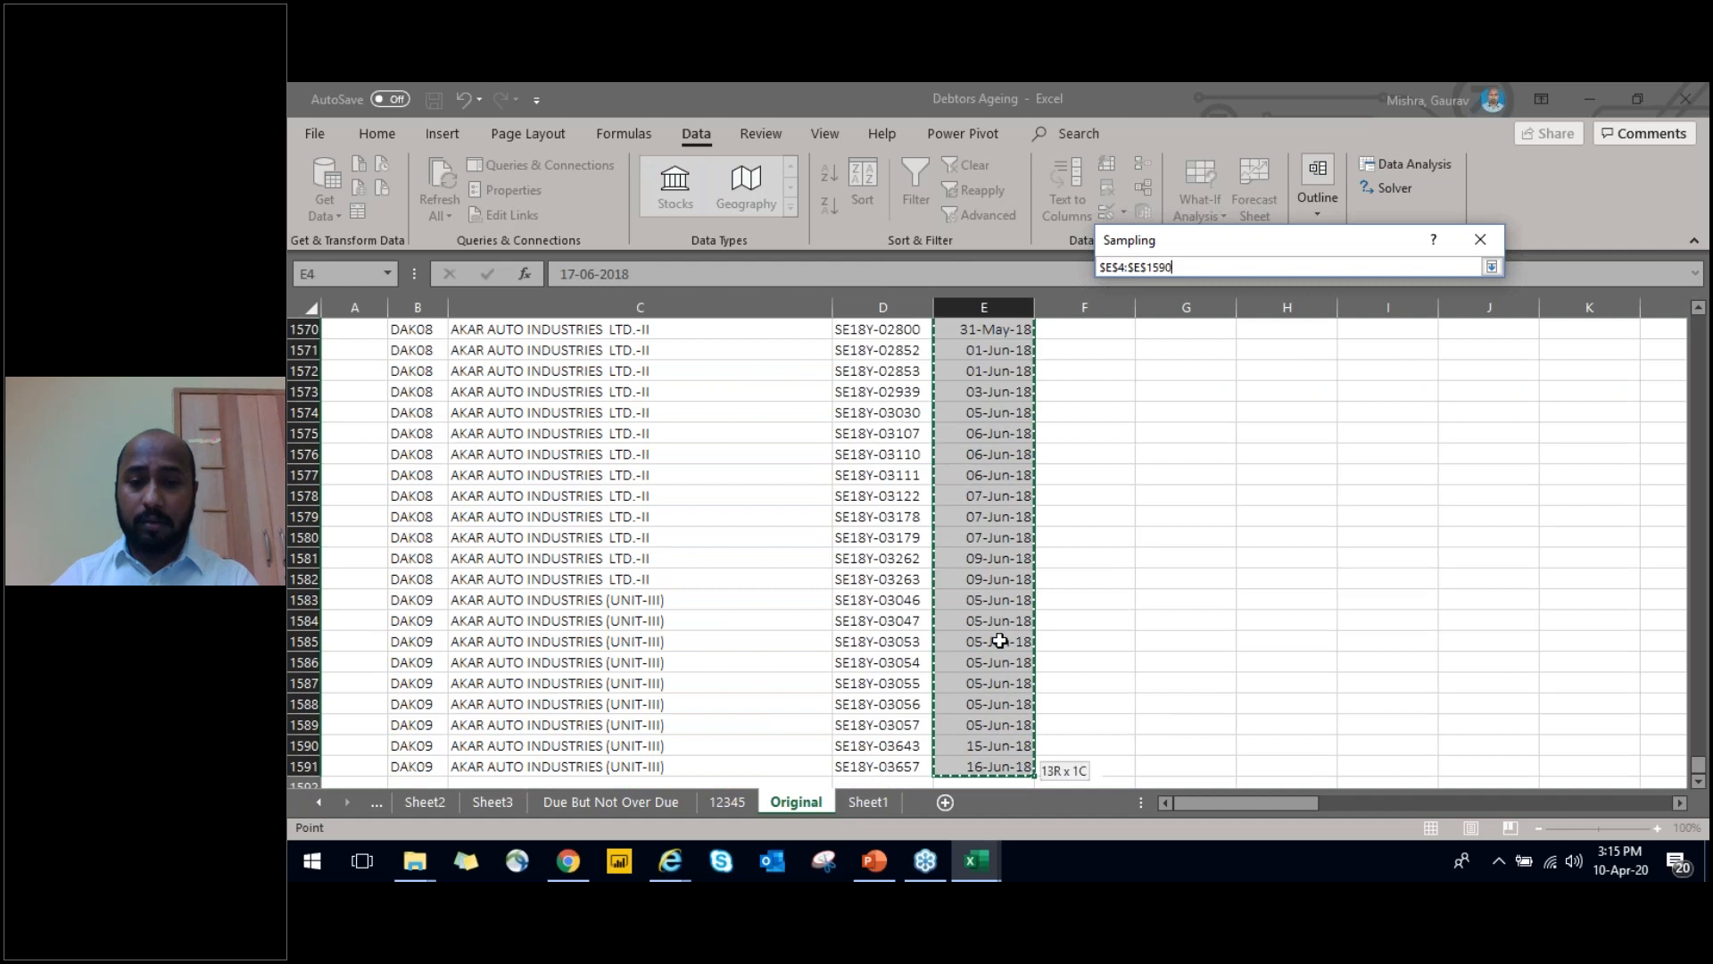
left_click(1491, 267)
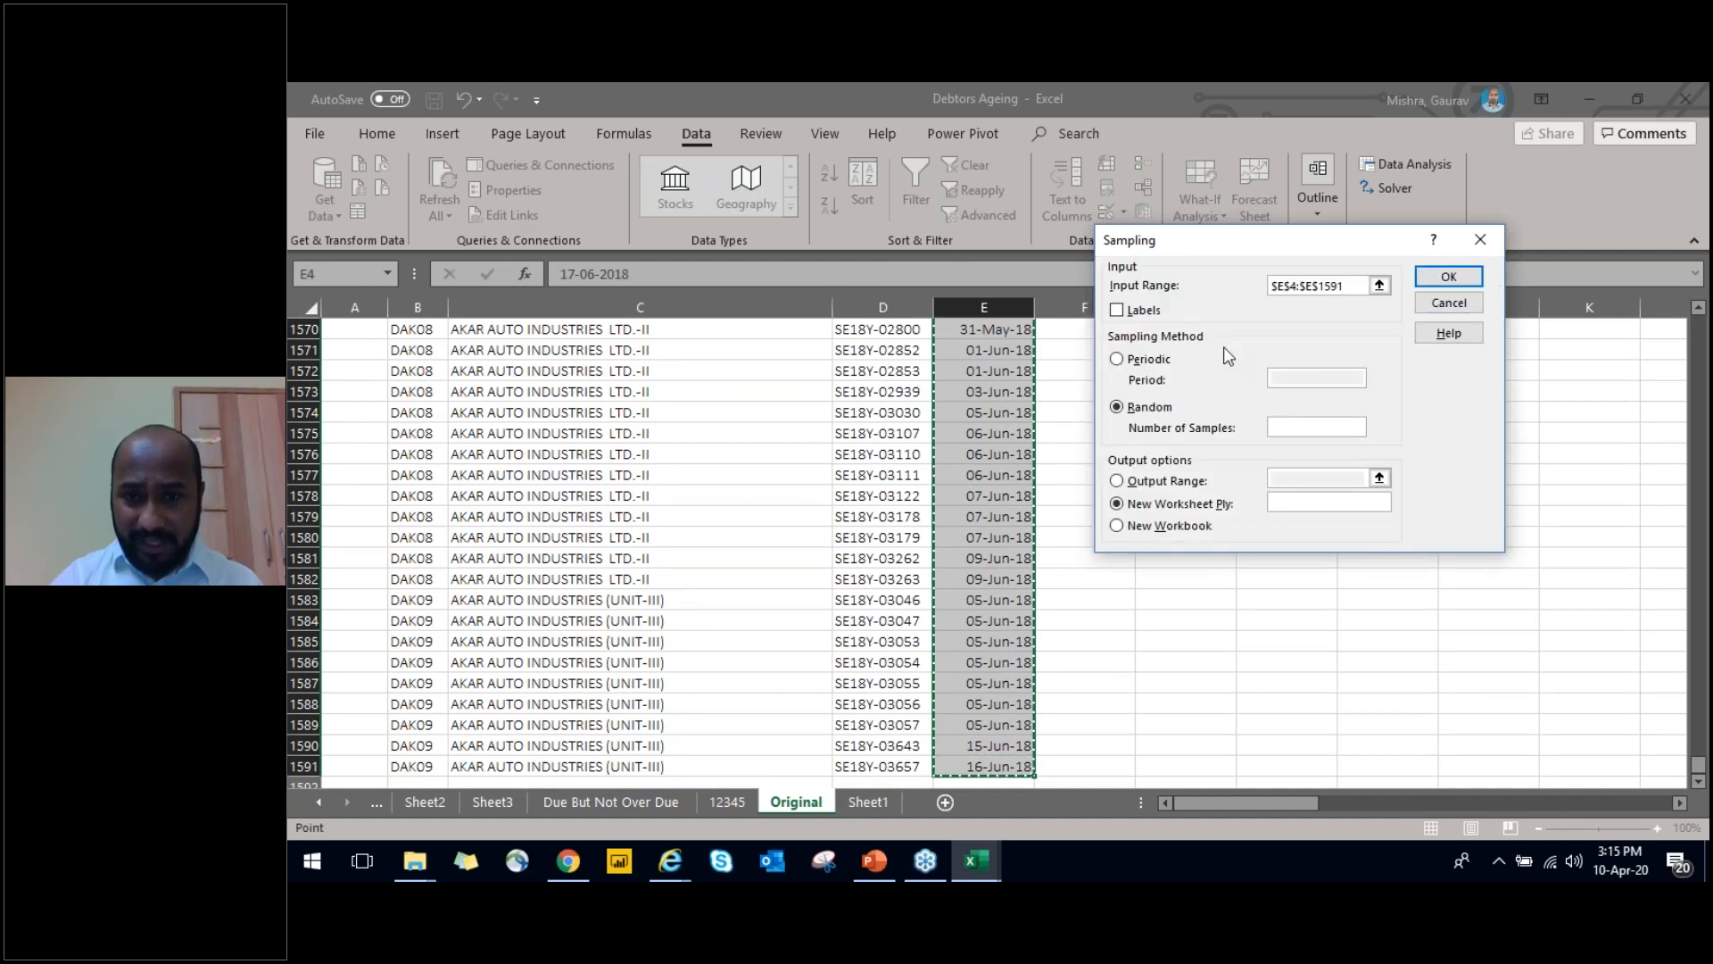
Draw a random sample of 30 voucher dates and output it to a new worksheet
left_click(1118, 360)
left_click(1117, 403)
left_click(1284, 417)
type("30")
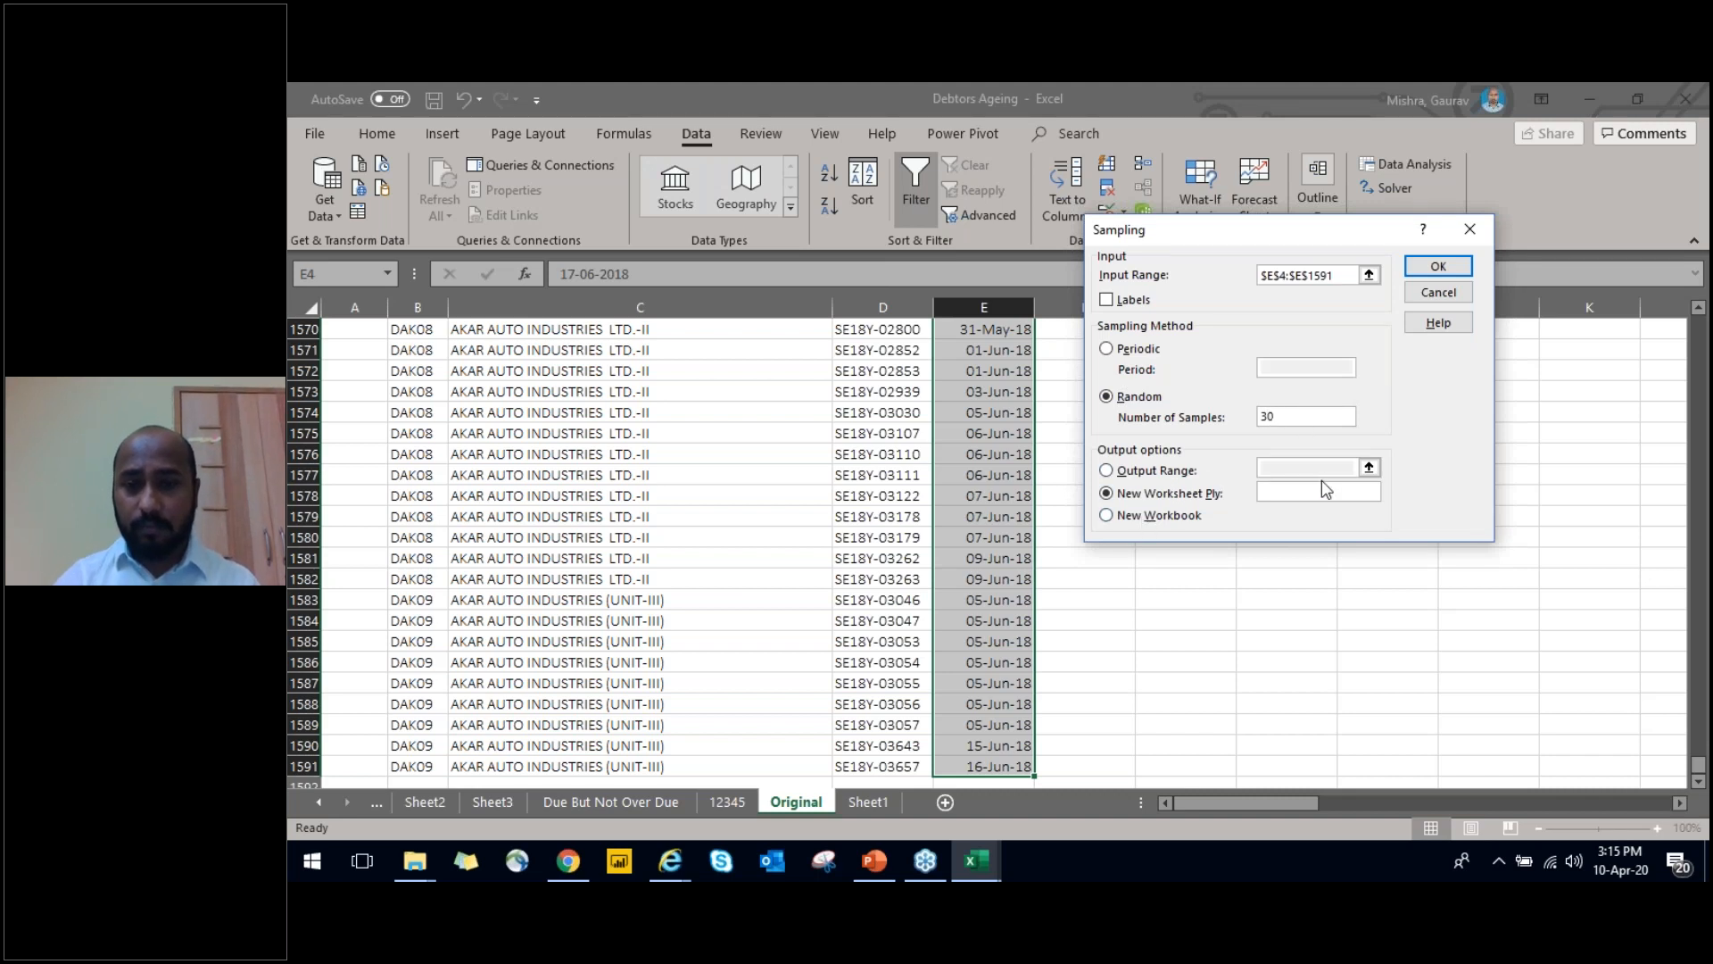
left_click(1432, 268)
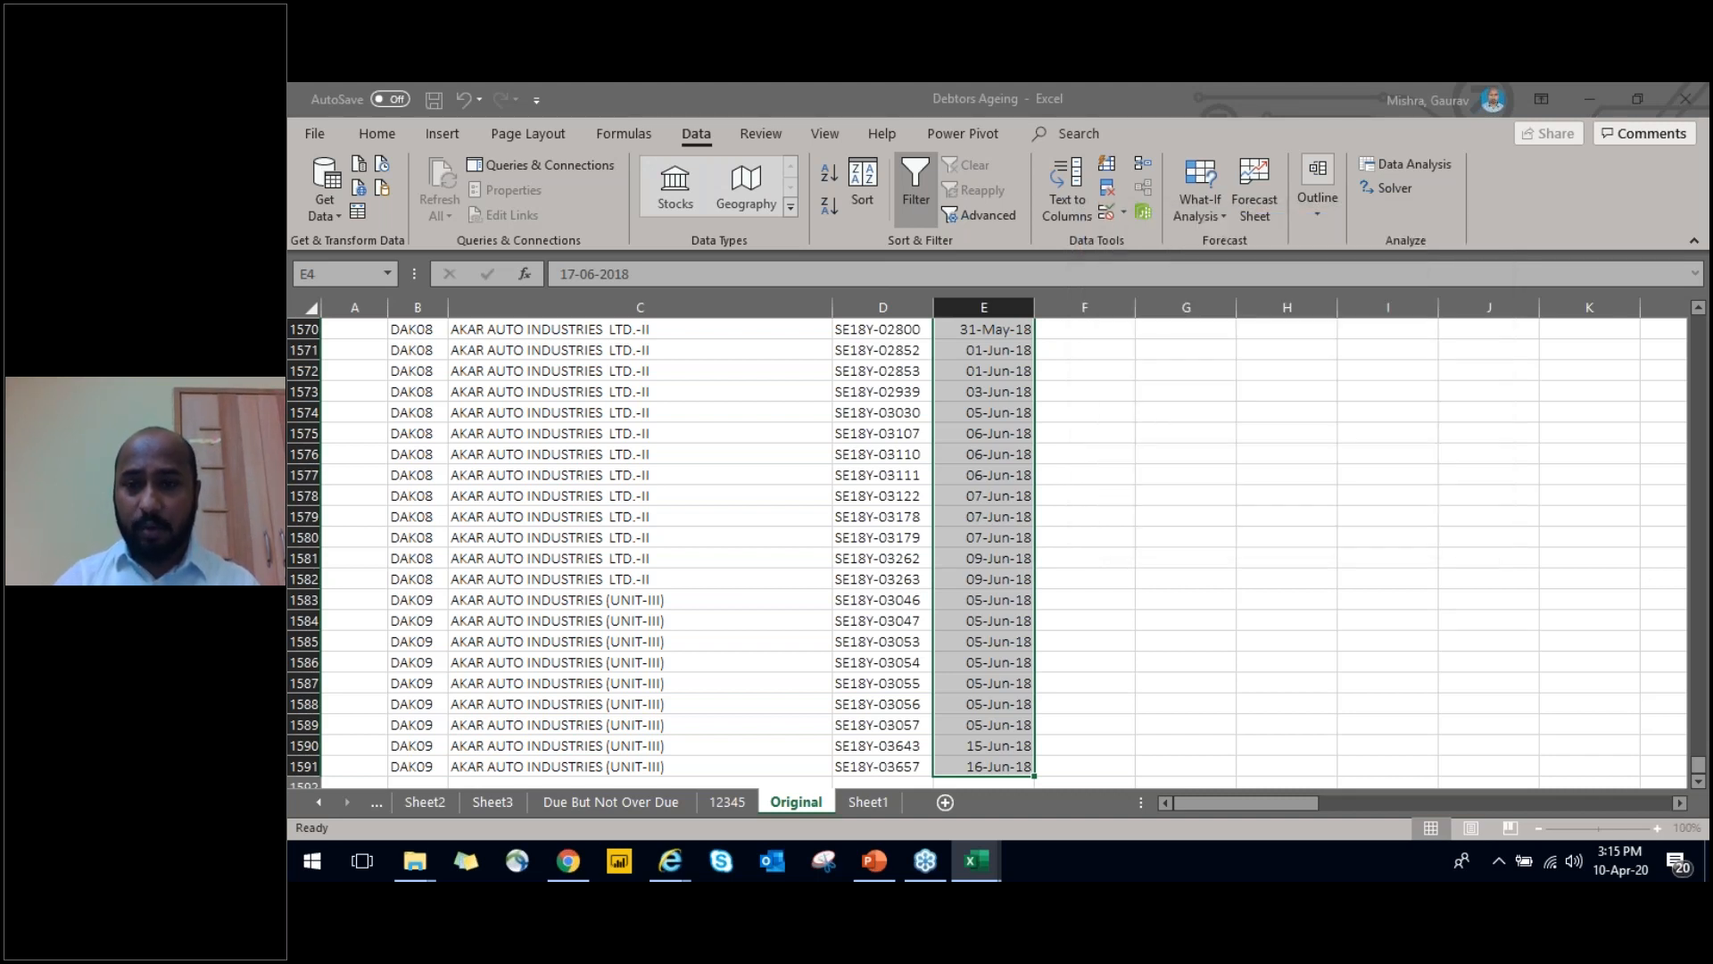
Format the 30 sampled values in column A of the new sheet as dates and return to A1
key("ctrl+Home")
key("ctrl+shift+Down")
key("alt")
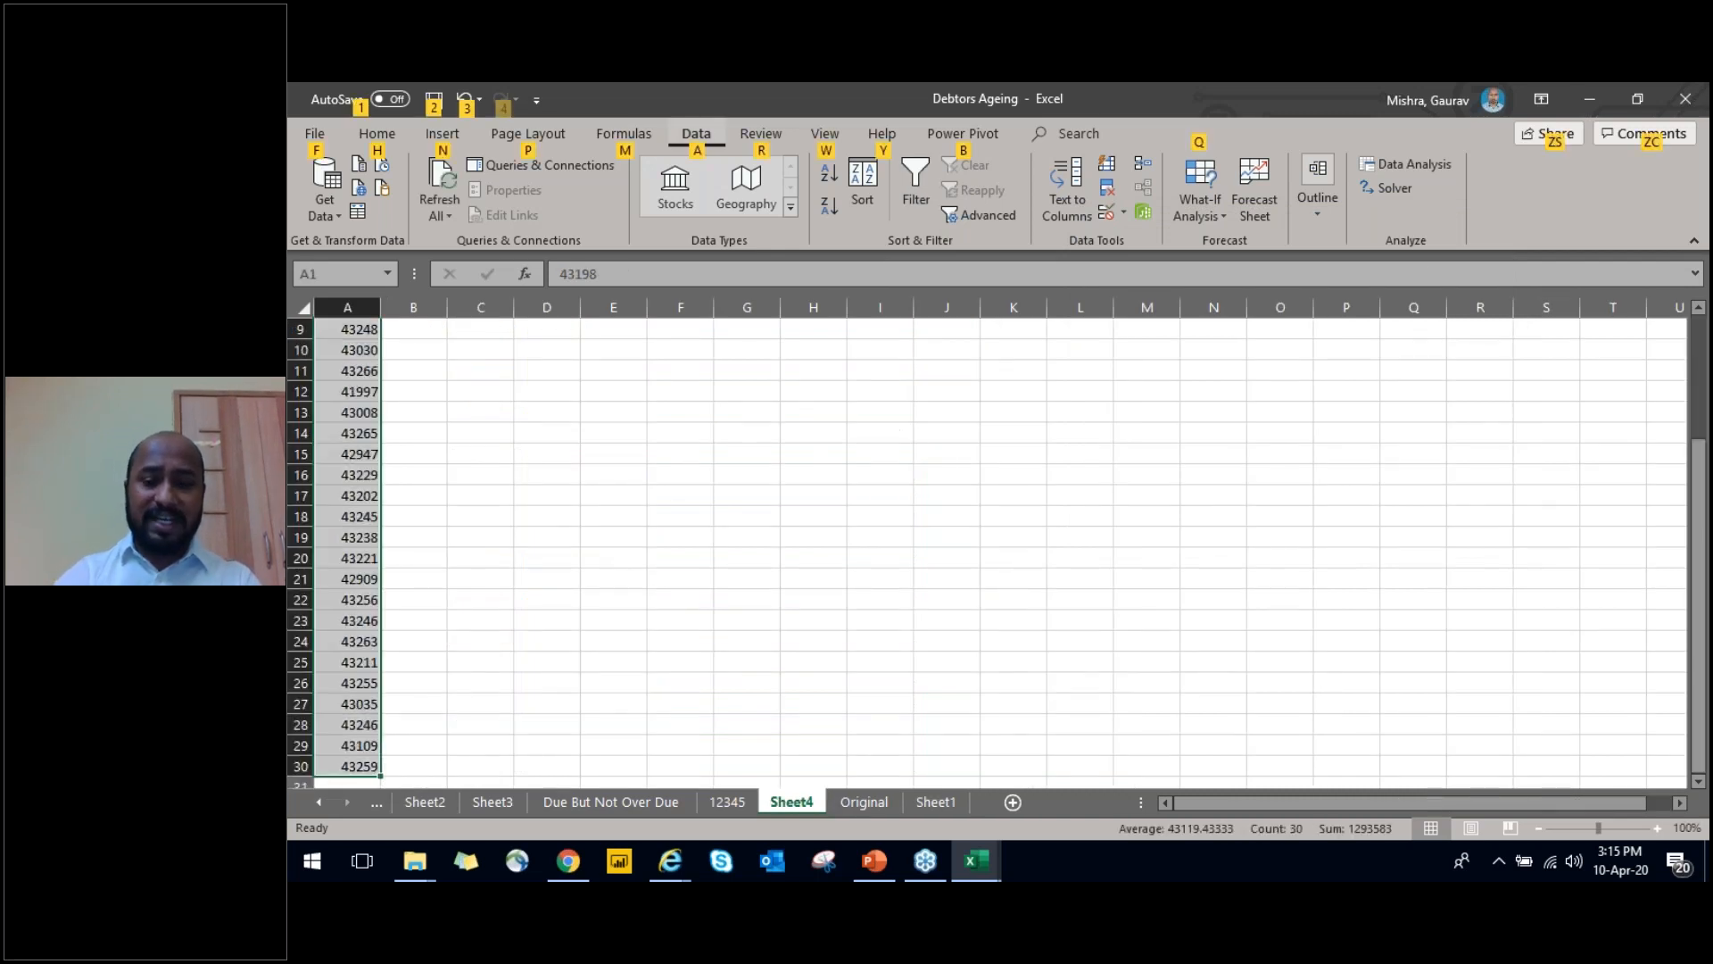
type("hns")
key("Return")
key("ctrl+Home")
key("ctrl+shift+Down")
key("ctrl+Home")
key("ctrl+shift+Down")
key("ctrl+Home")
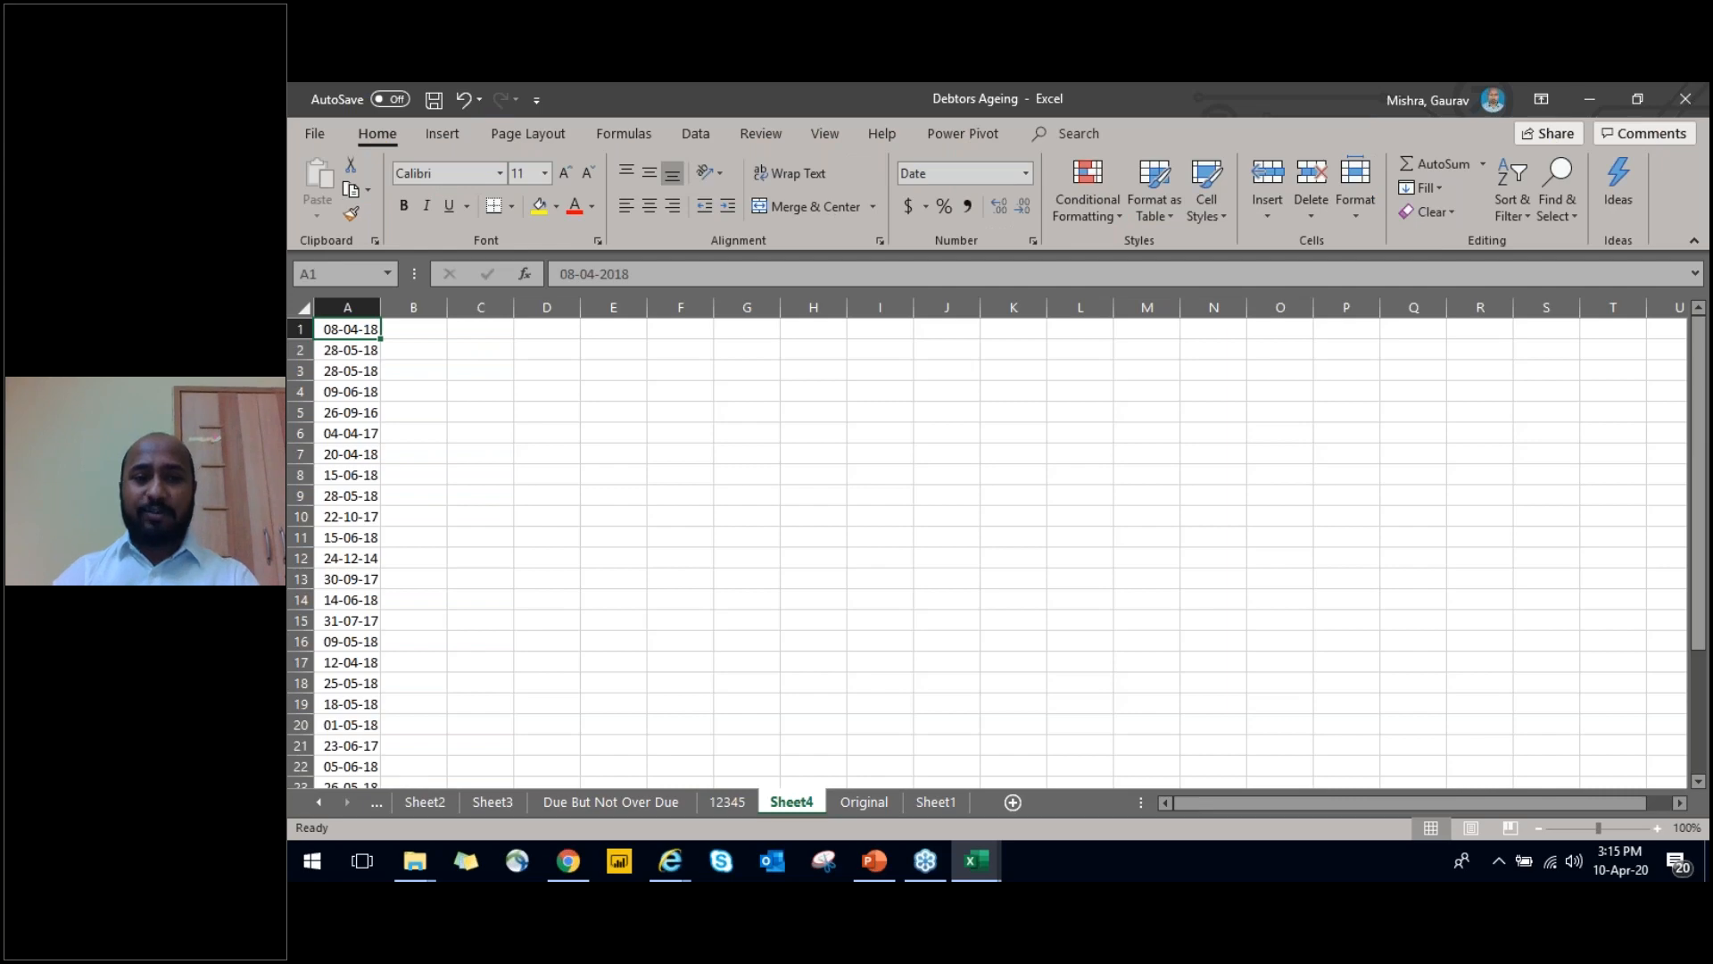
Review the sampled dates in column A of Sheet4 and glance at the neighbouring sheet
key("alt+Tab")
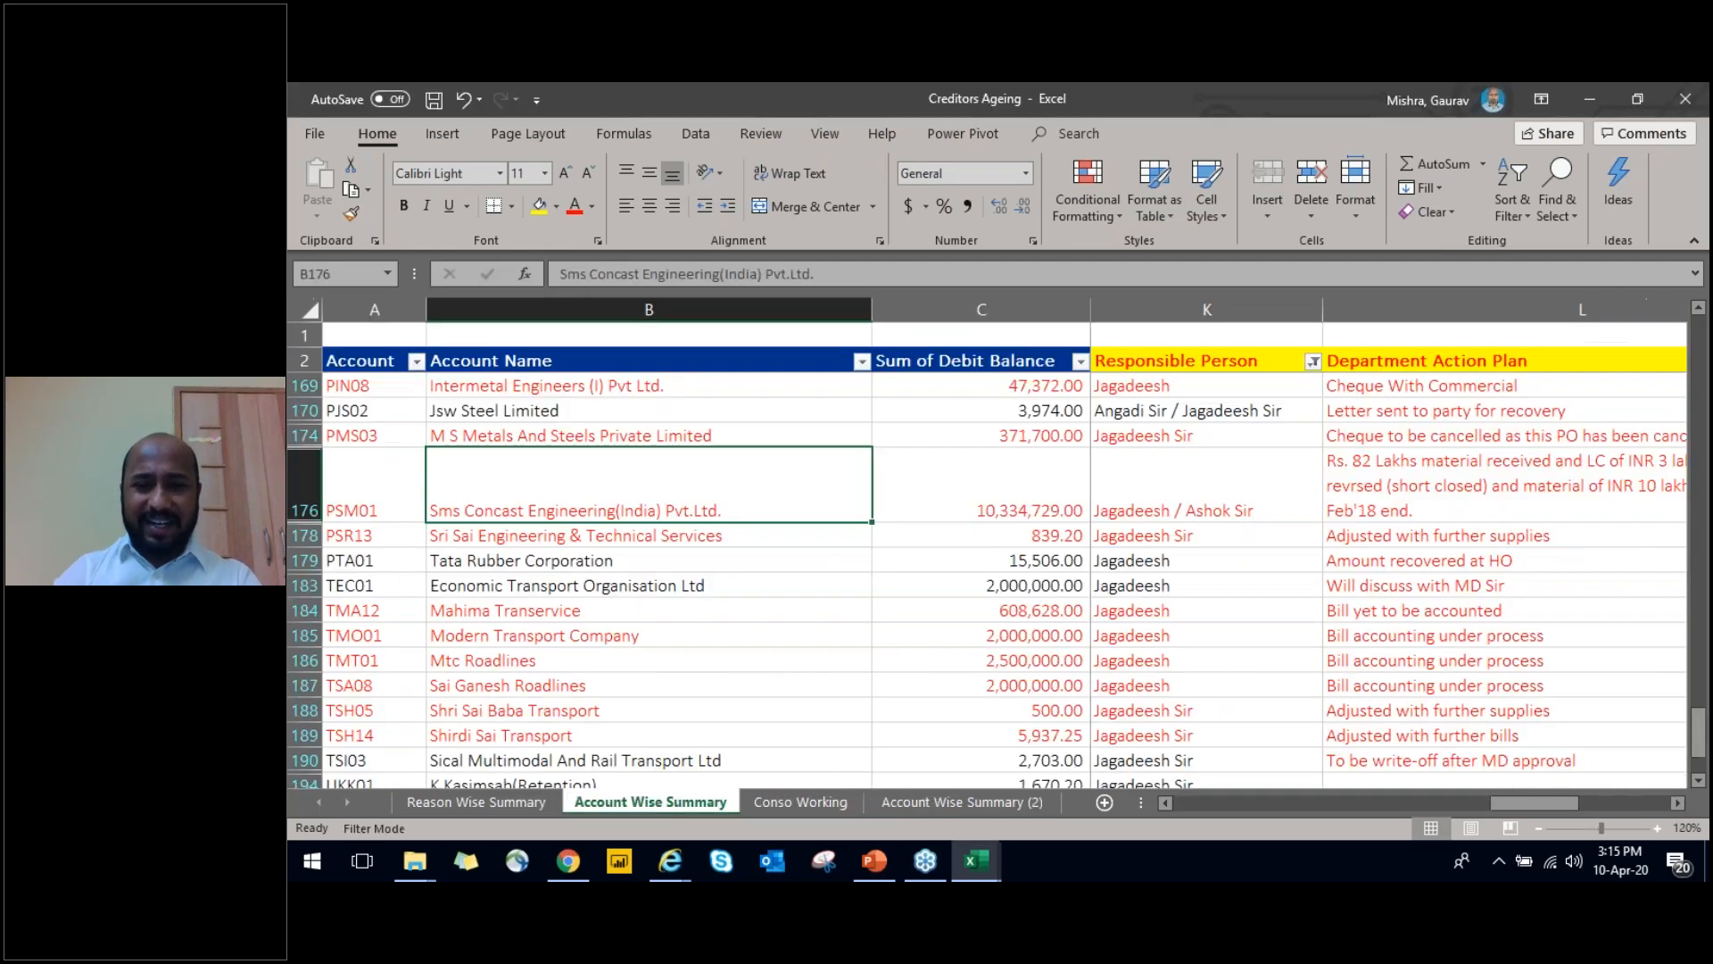
key("alt+Tab")
key("ctrl+Page_Up")
key("ctrl+Page_Down")
key("ctrl+Page_Up")
key("ctrl+Page_Down")
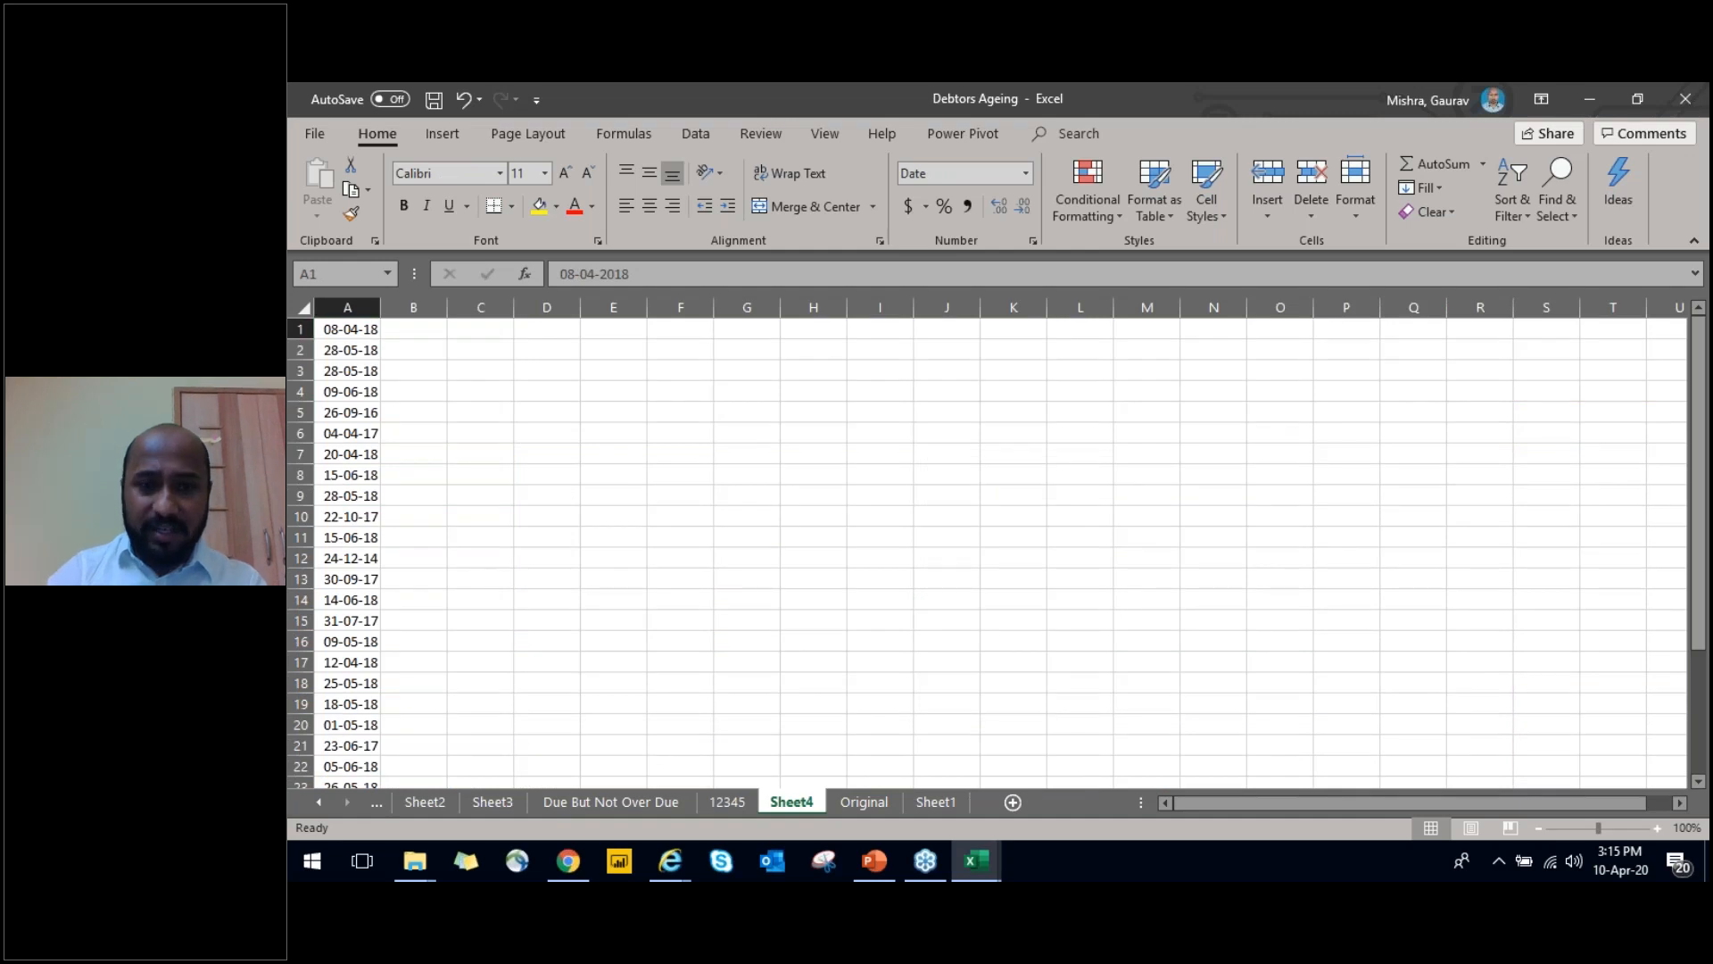
key("ctrl+Page_Up")
key("ctrl+Page_Down")
key("ctrl+shift+Down")
key("ctrl+Home")
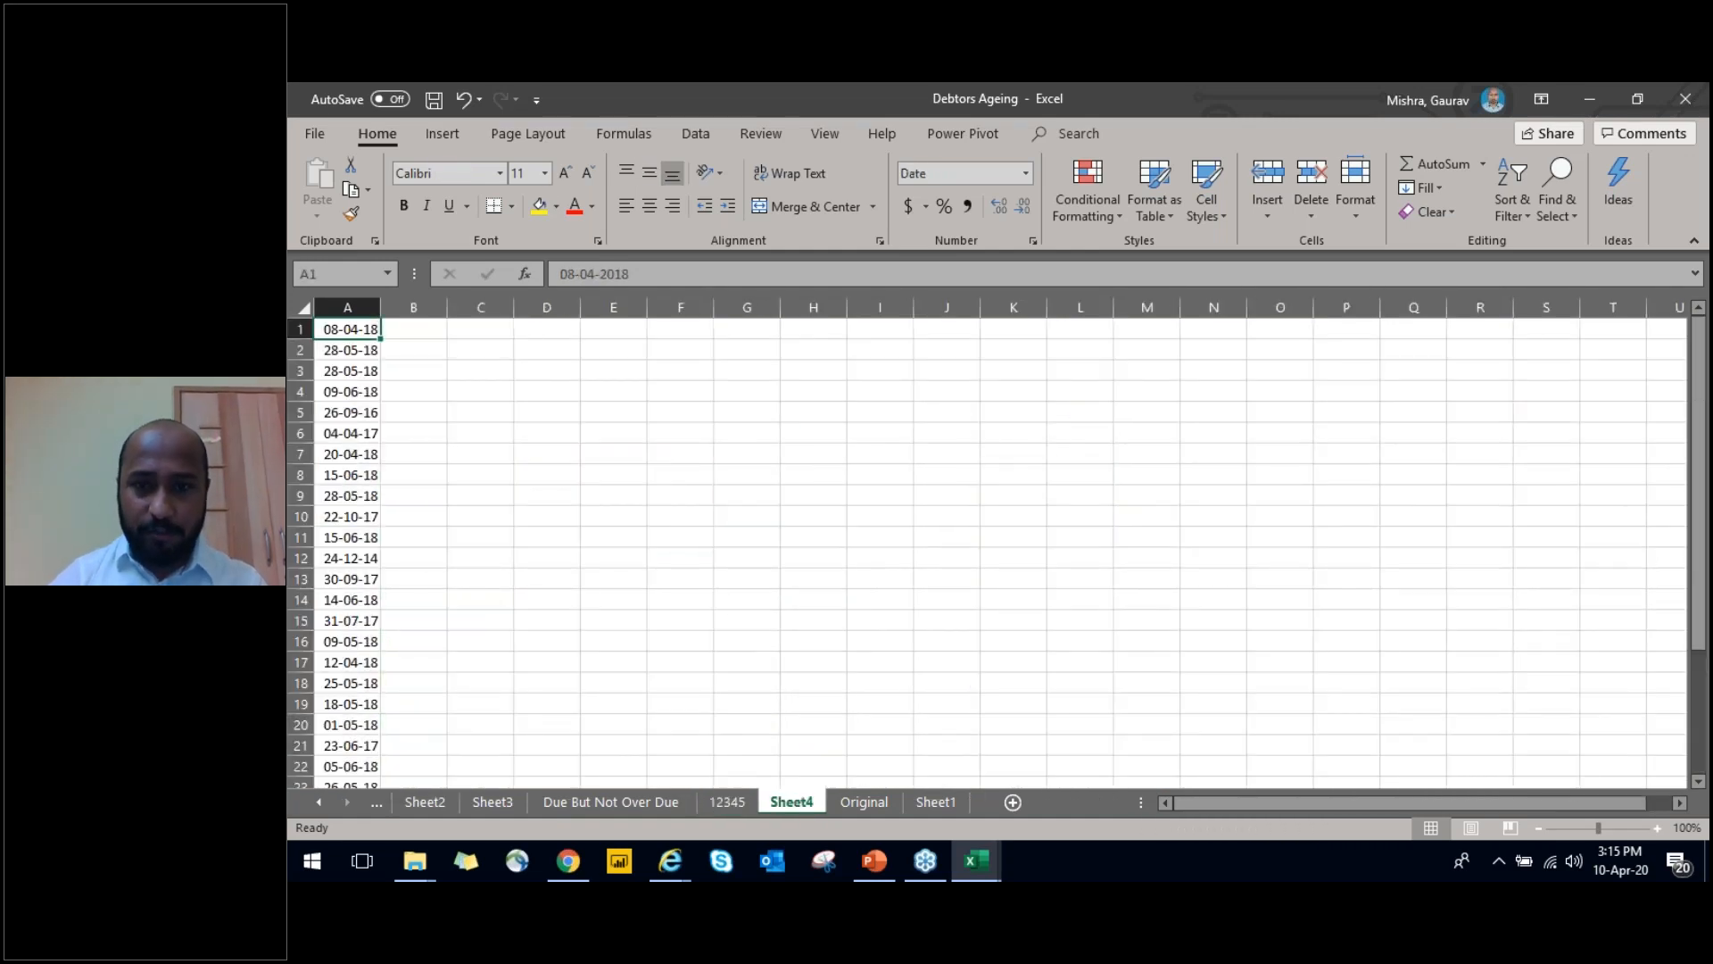
key("ctrl+Down")
key("ctrl+shift+Up")
key("ctrl+Home")
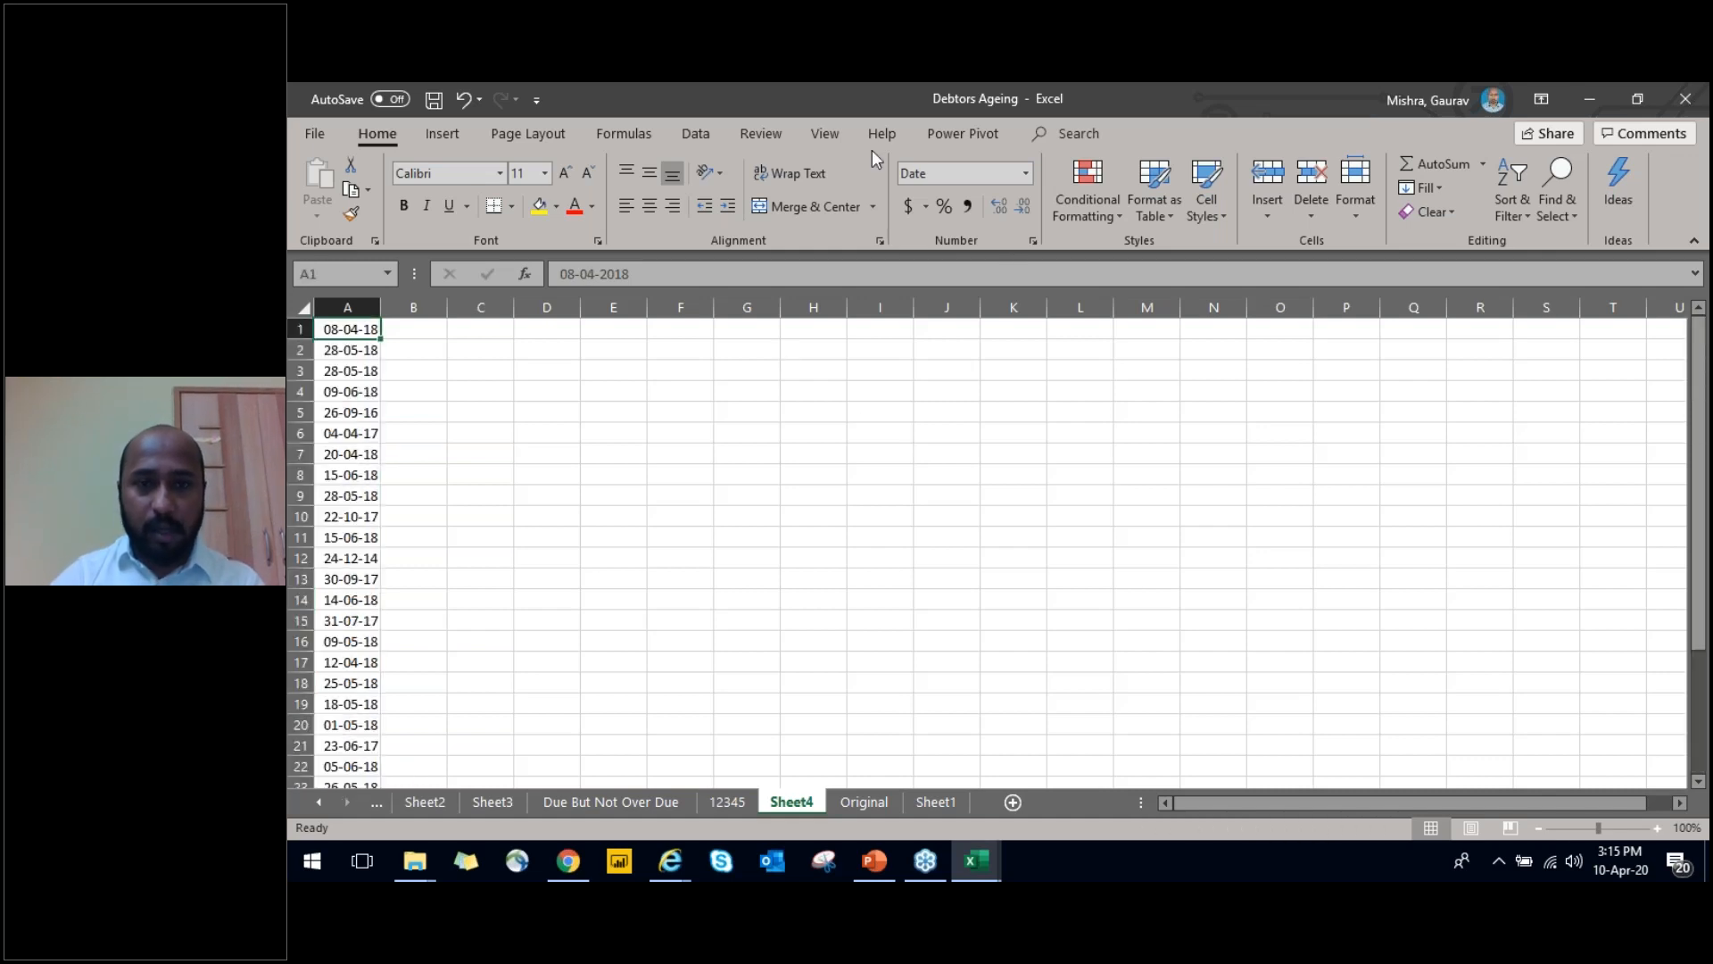
Examine the header row of the Account Wise Summary in the Creditors Ageing workbook, then return to Debtors Ageing
left_click(444, 134)
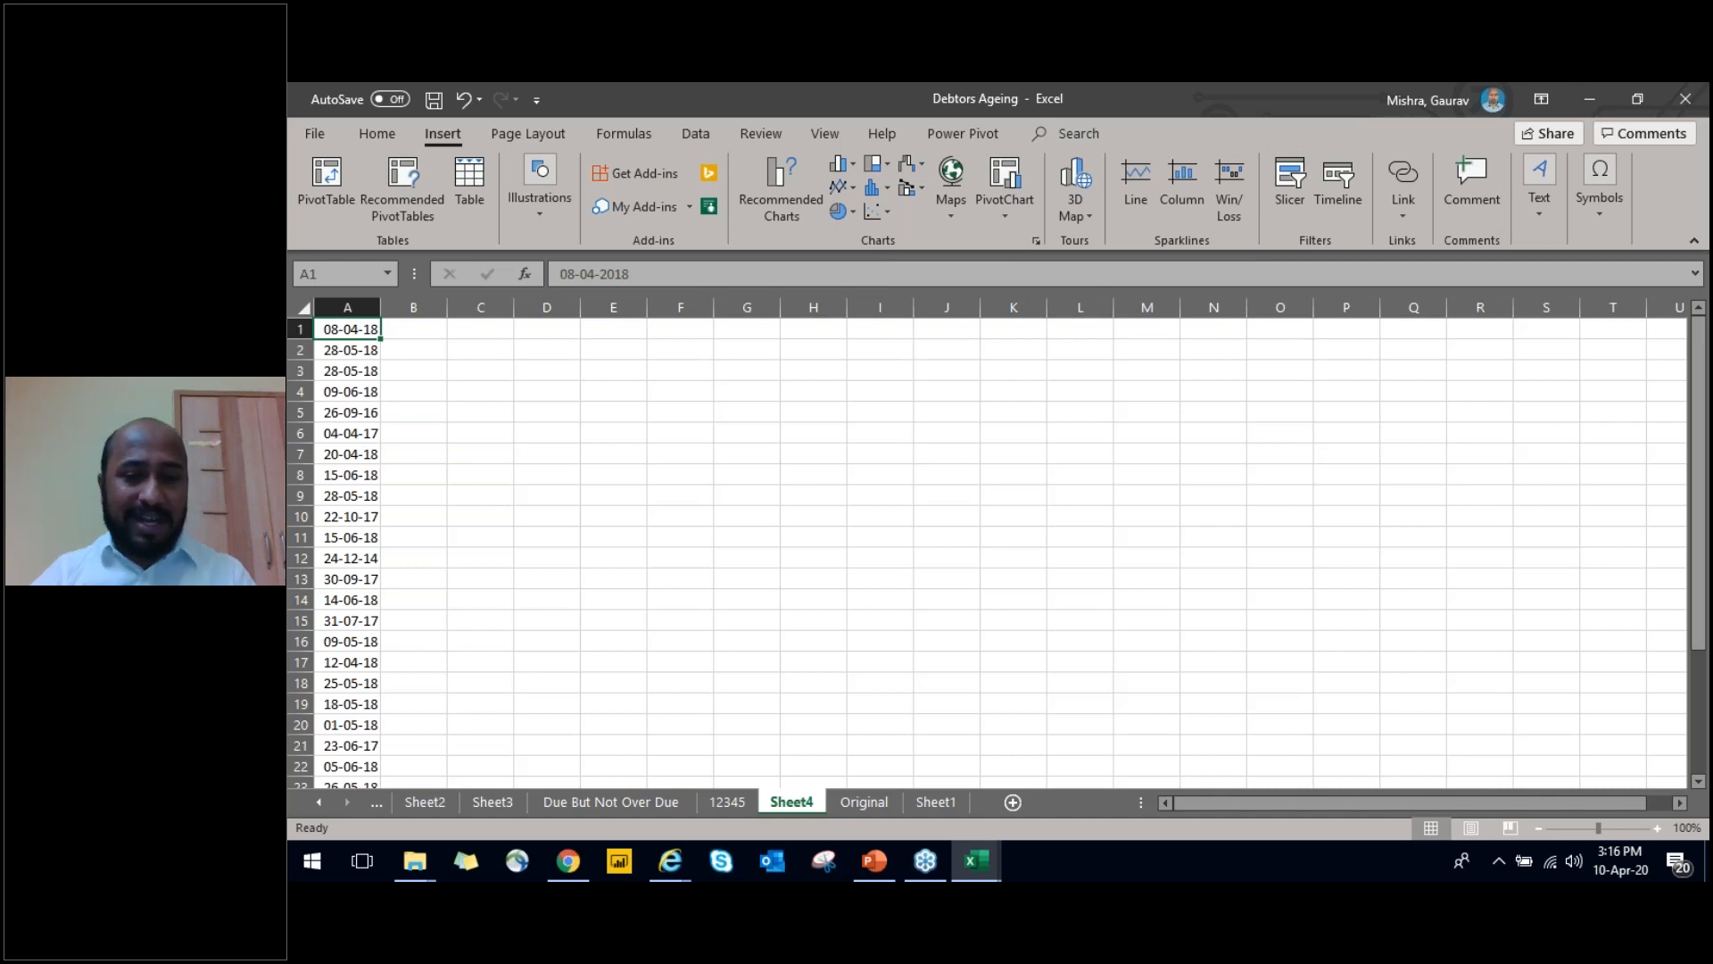
key("alt+Tab")
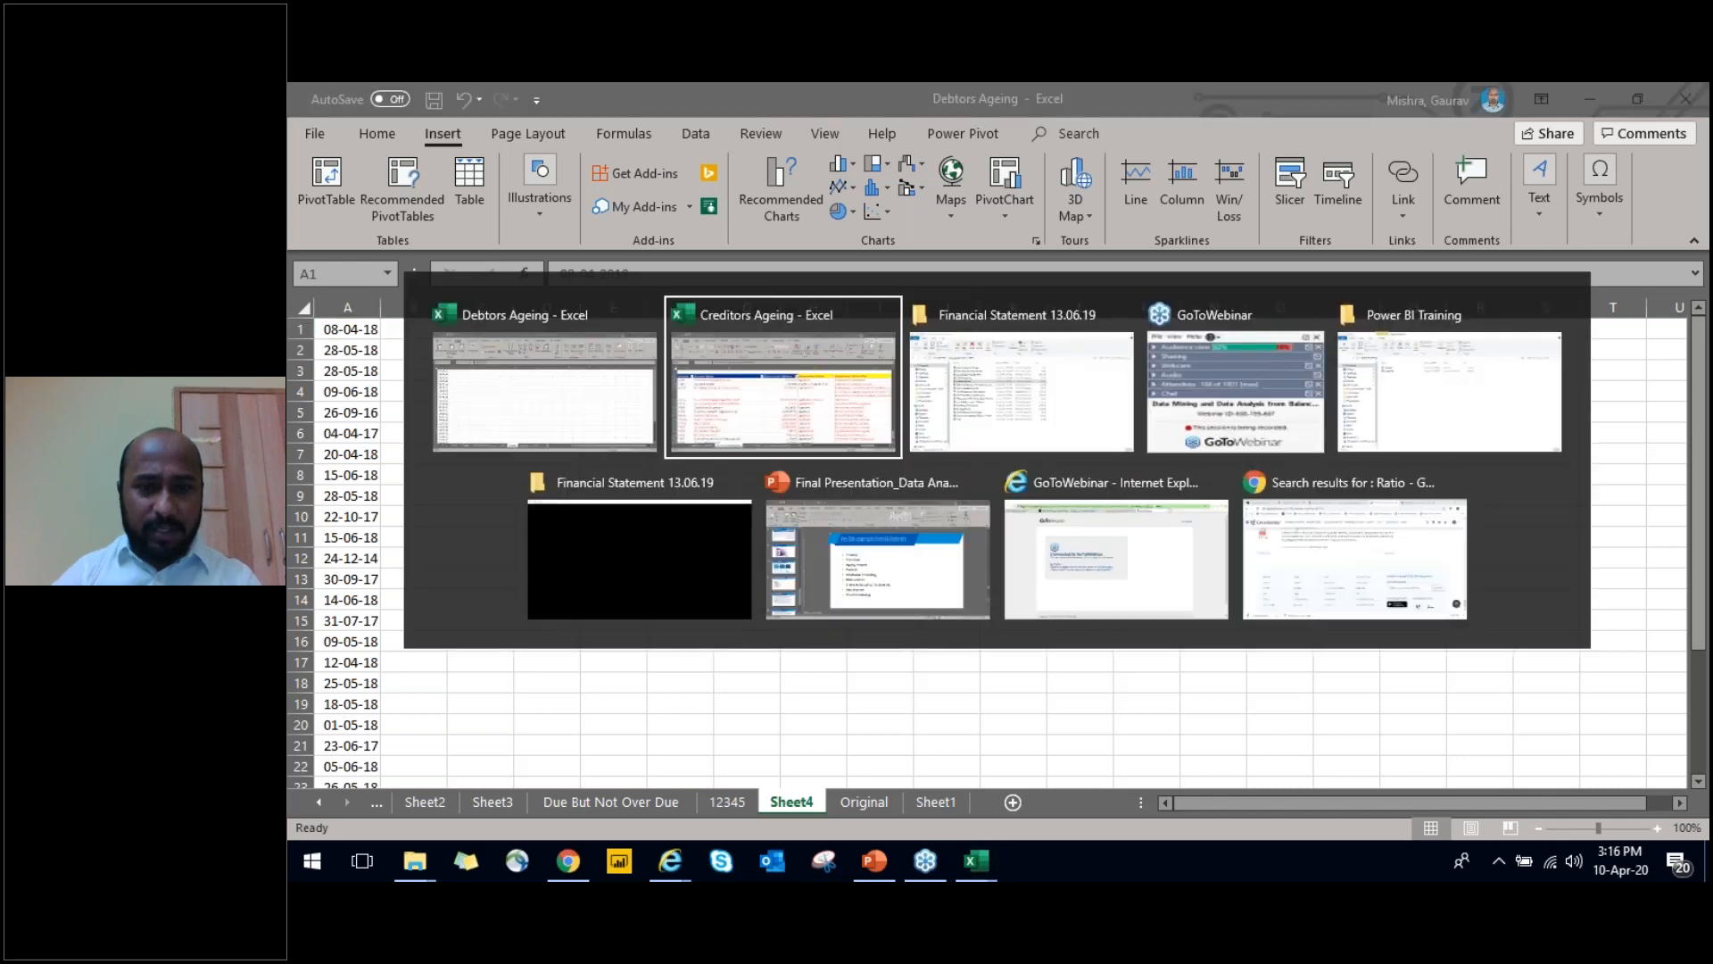
key("ctrl+Up")
key("Right")
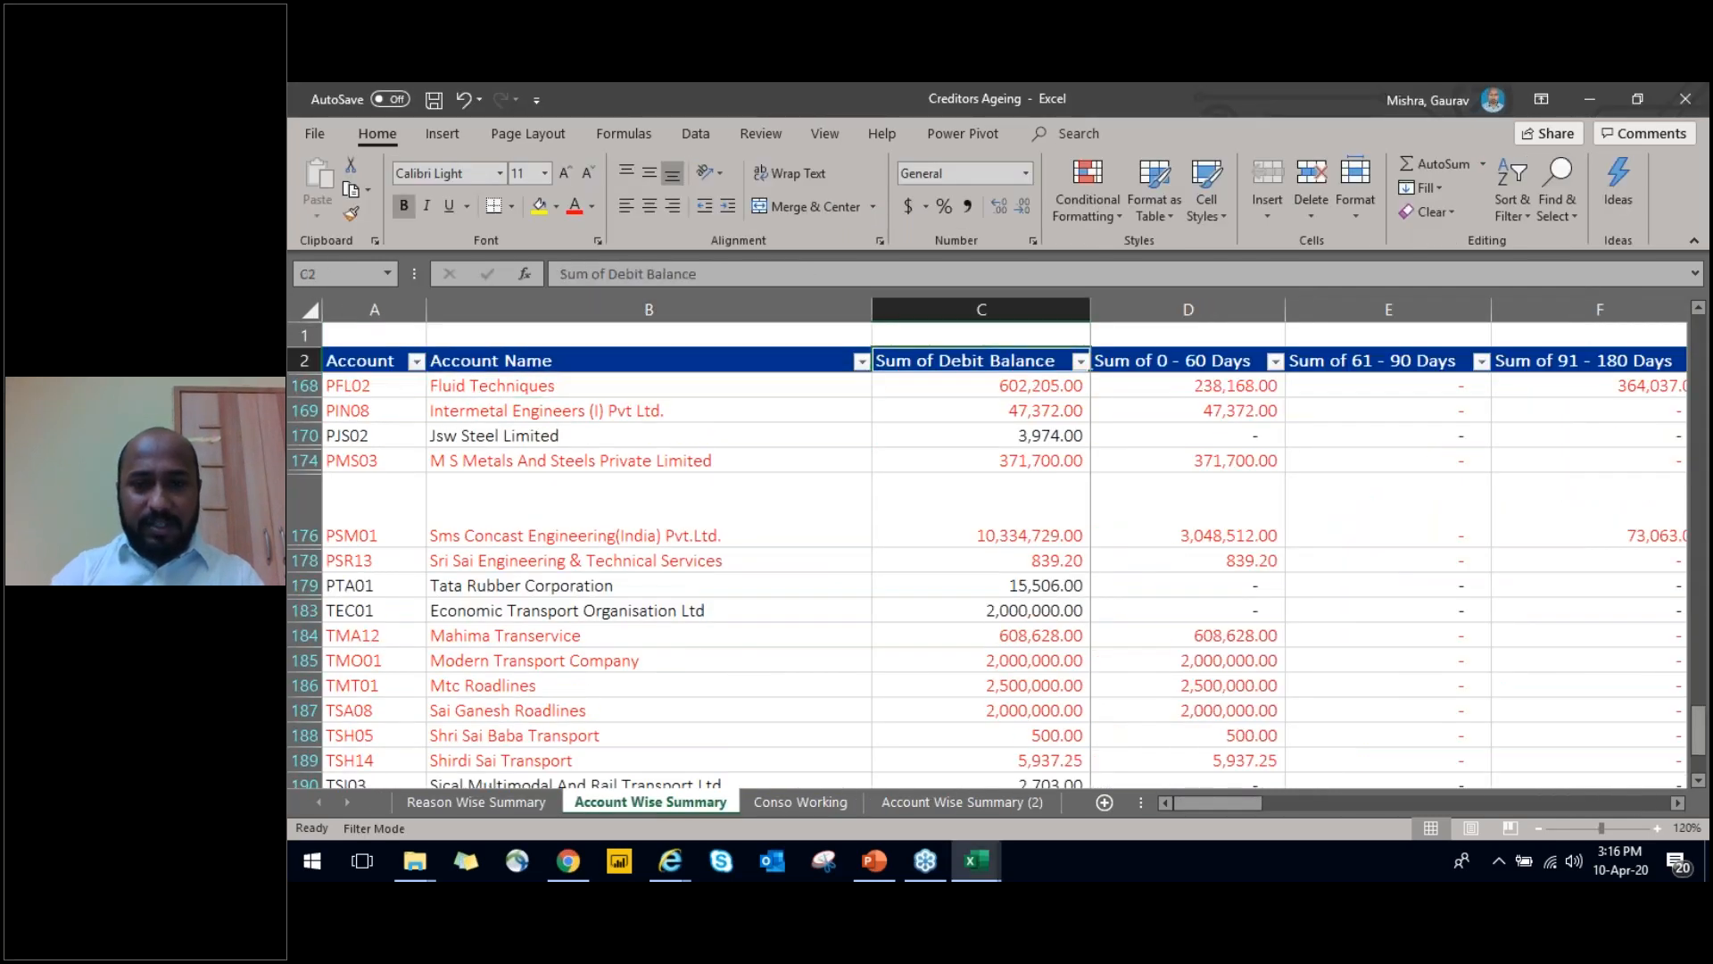
key("Down")
key("Left")
key("Up")
key("Left")
key("ctrl+shift+Right")
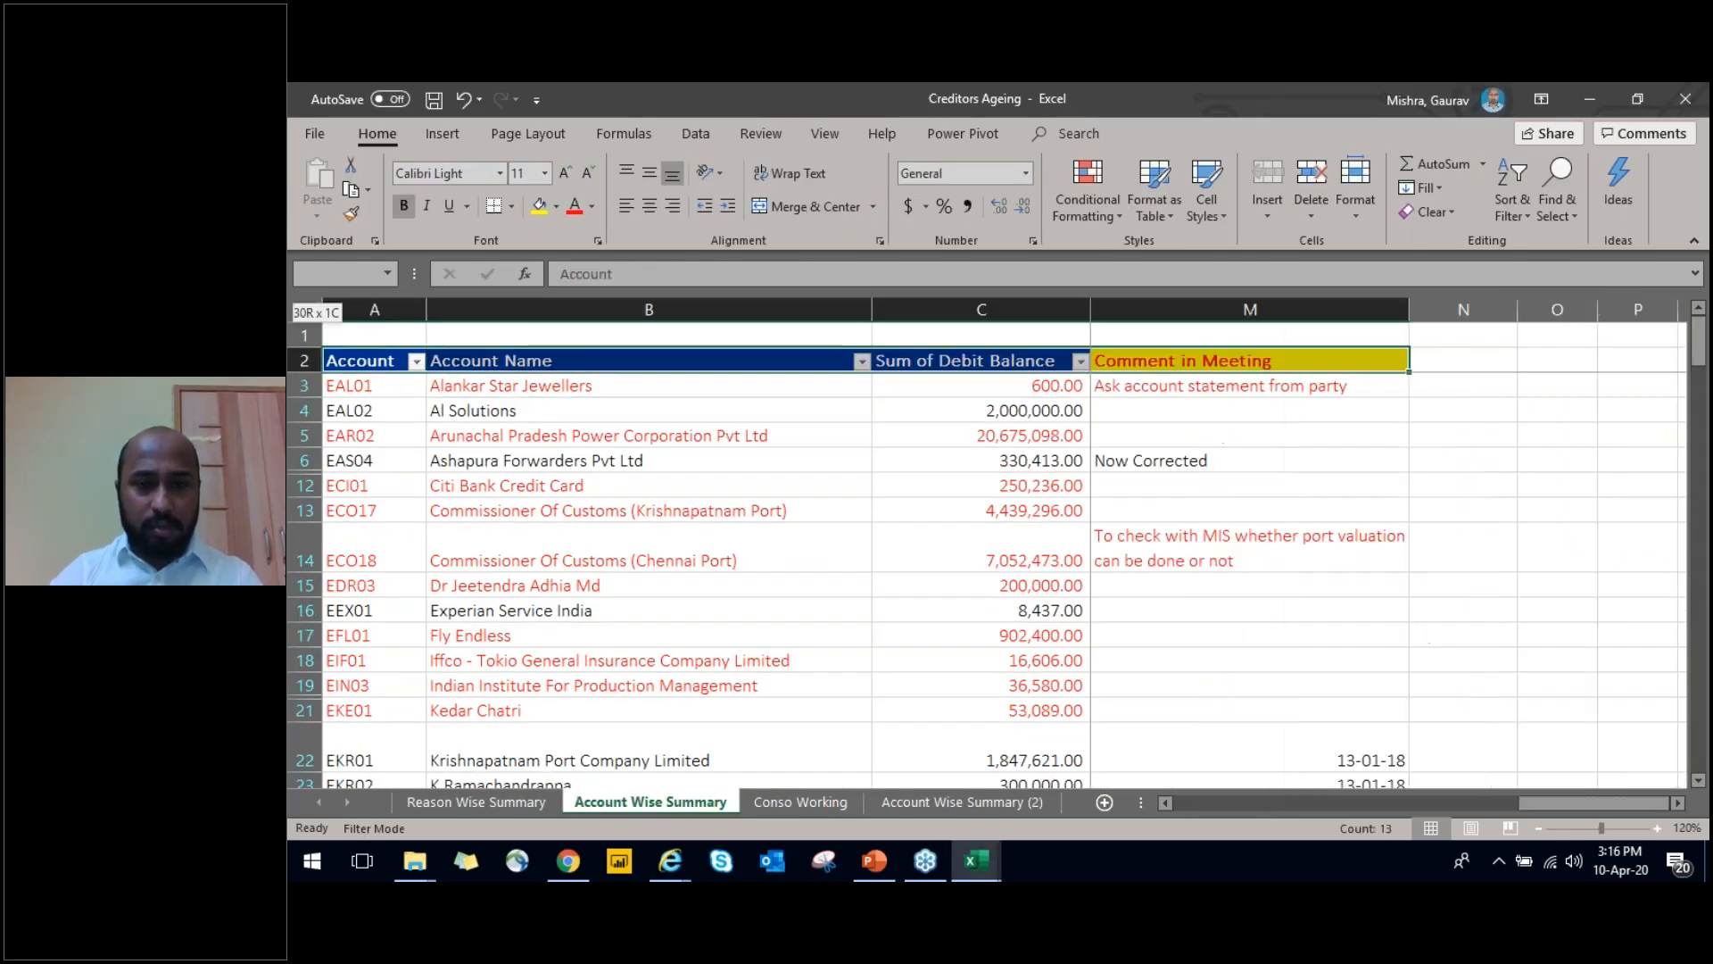
key("ctrl+shift+Left")
key("alt+Tab")
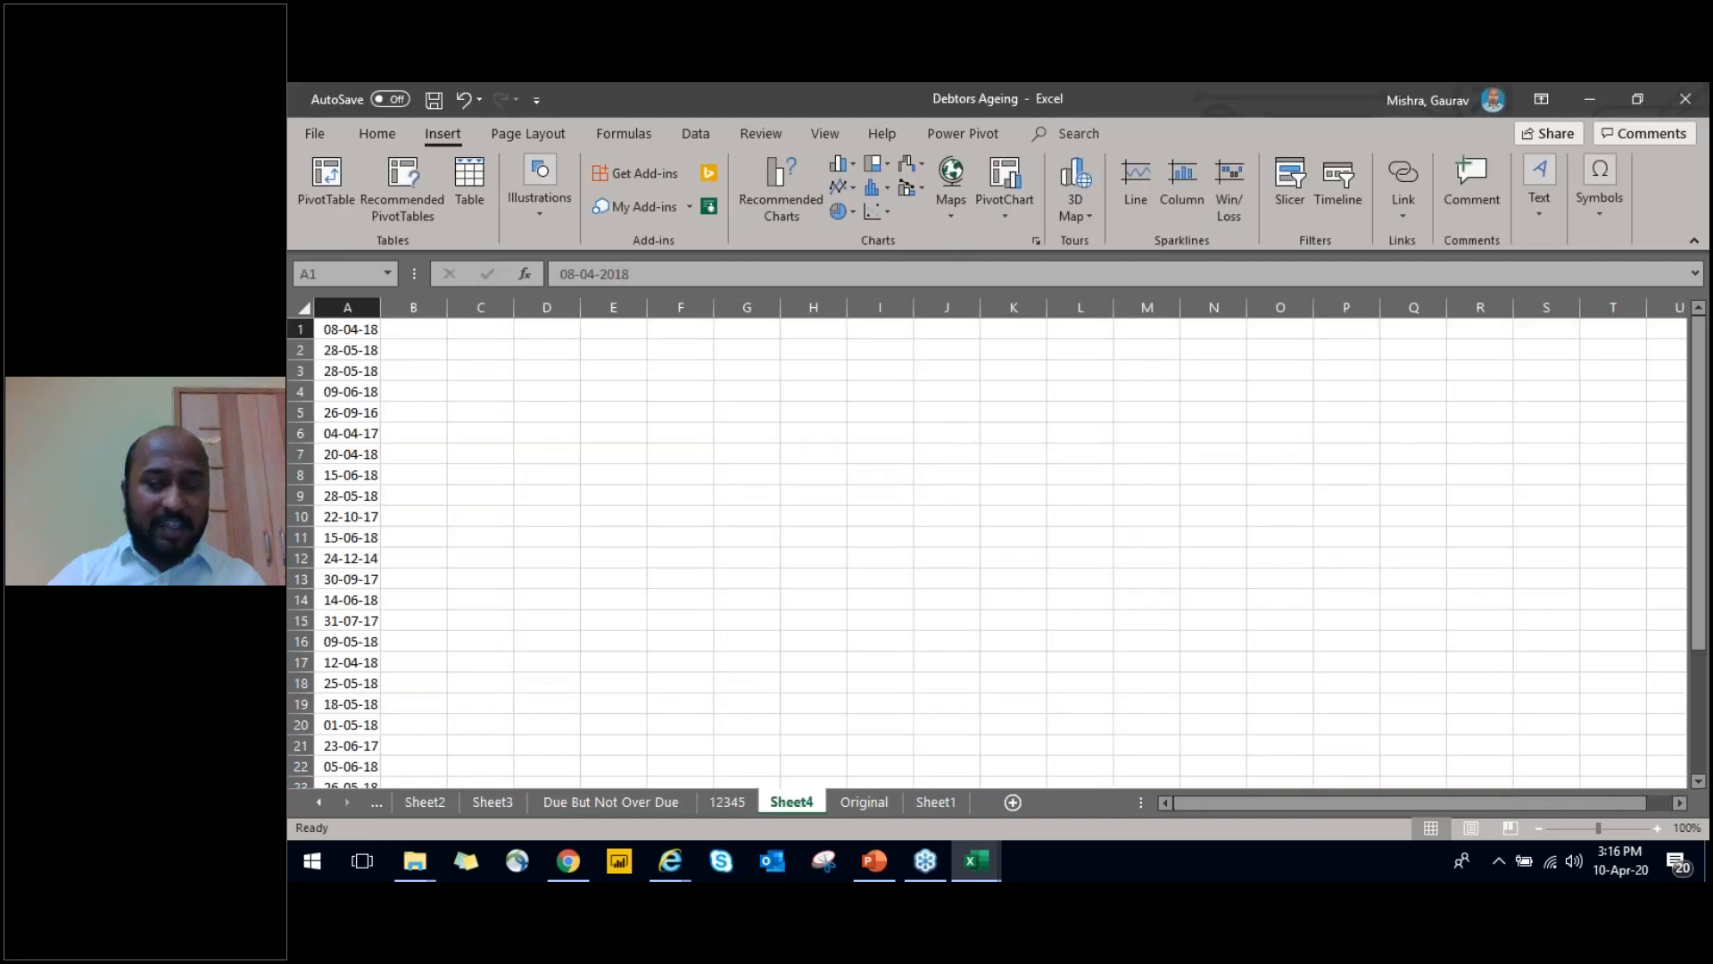
Examine the headers on sheet 12345 from Code to Cr.Days and go to the first credit-days entry
key("ctrl+Page_Up")
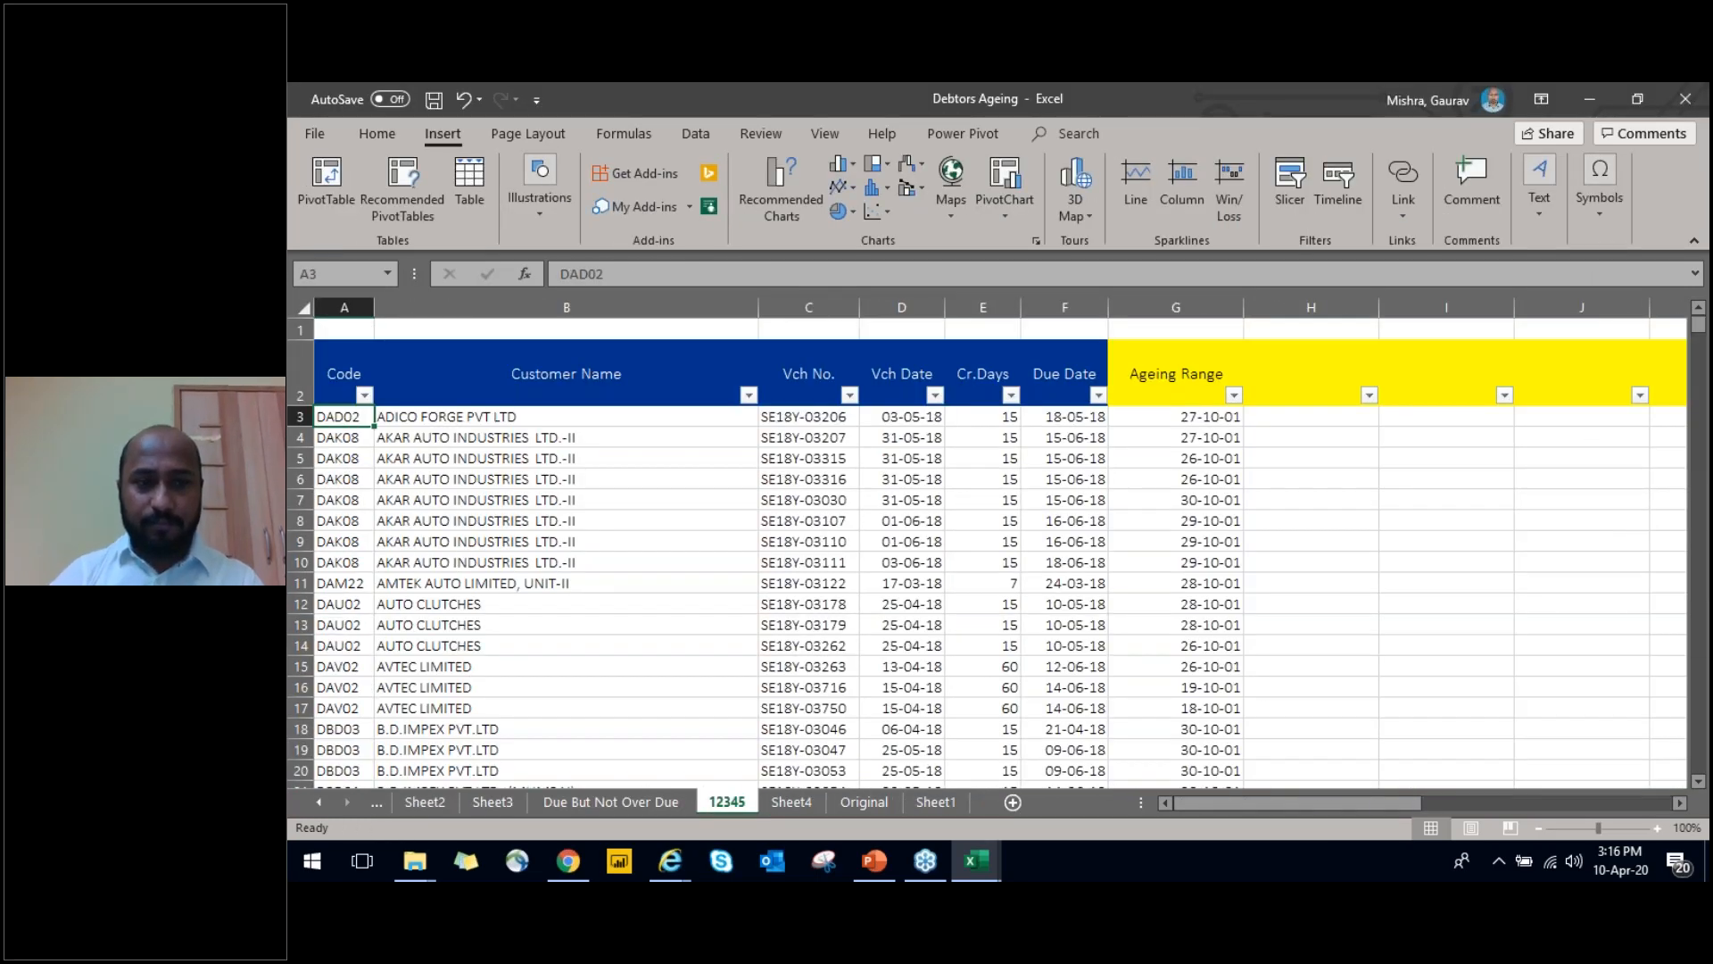
key("Up")
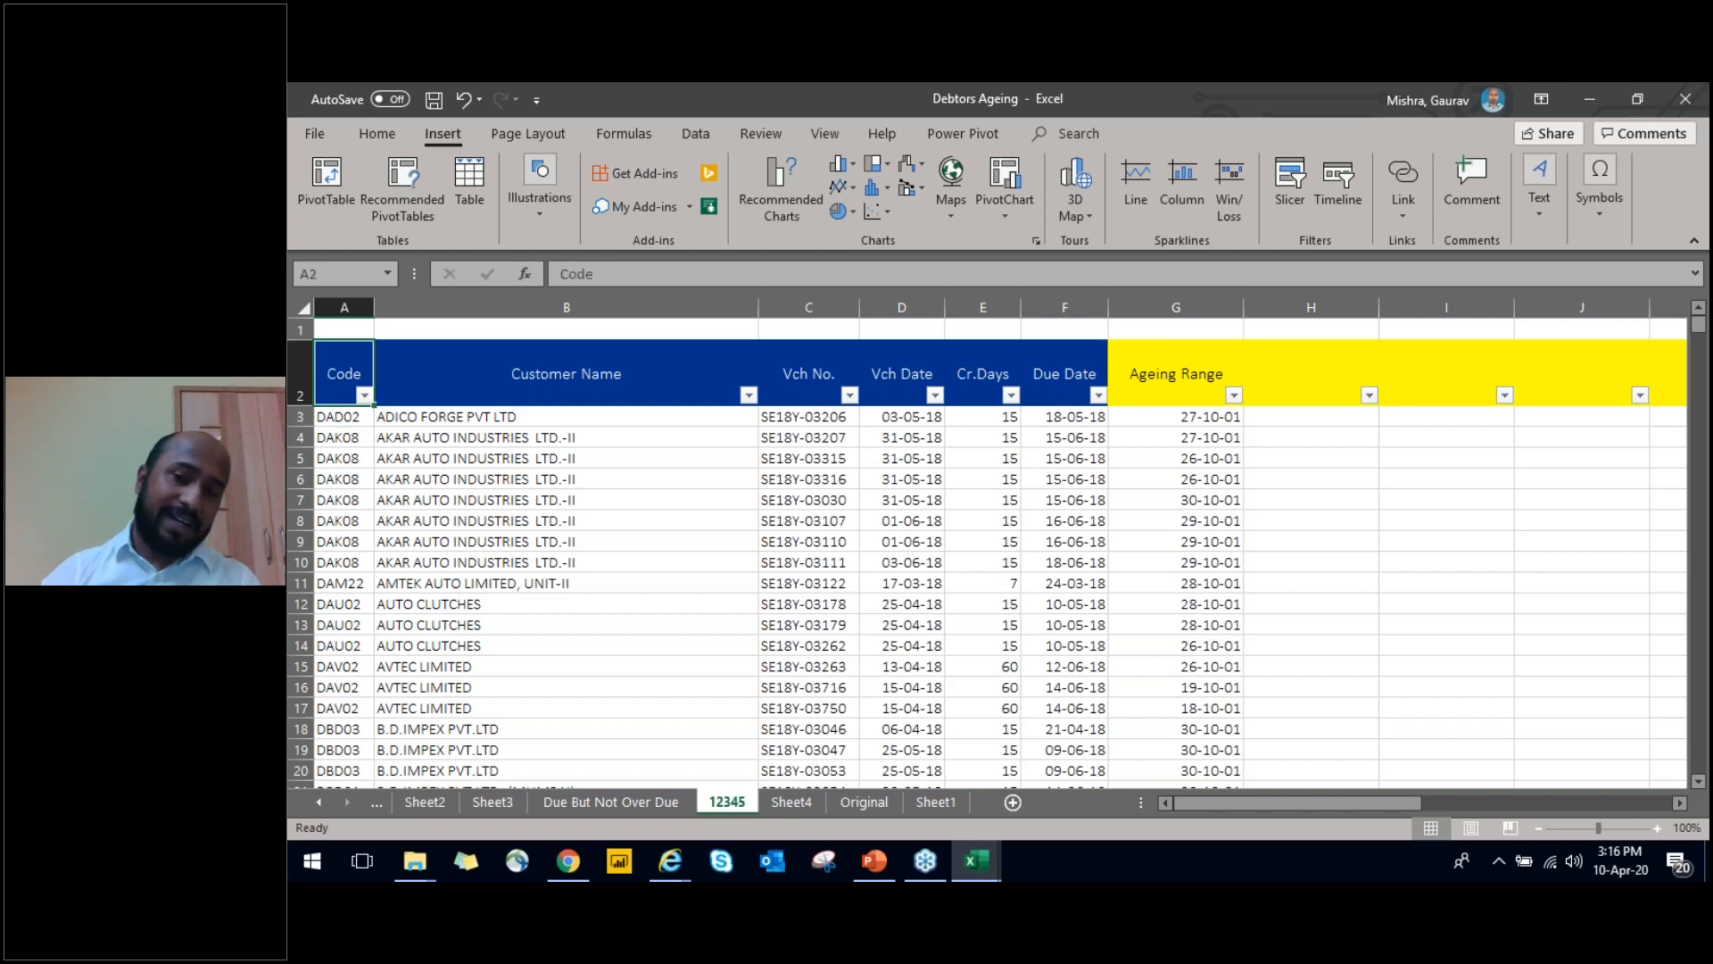
key("Right")
key("Right")
key("Right")
key("Right")
key("Right")
key("Left")
key("Down")
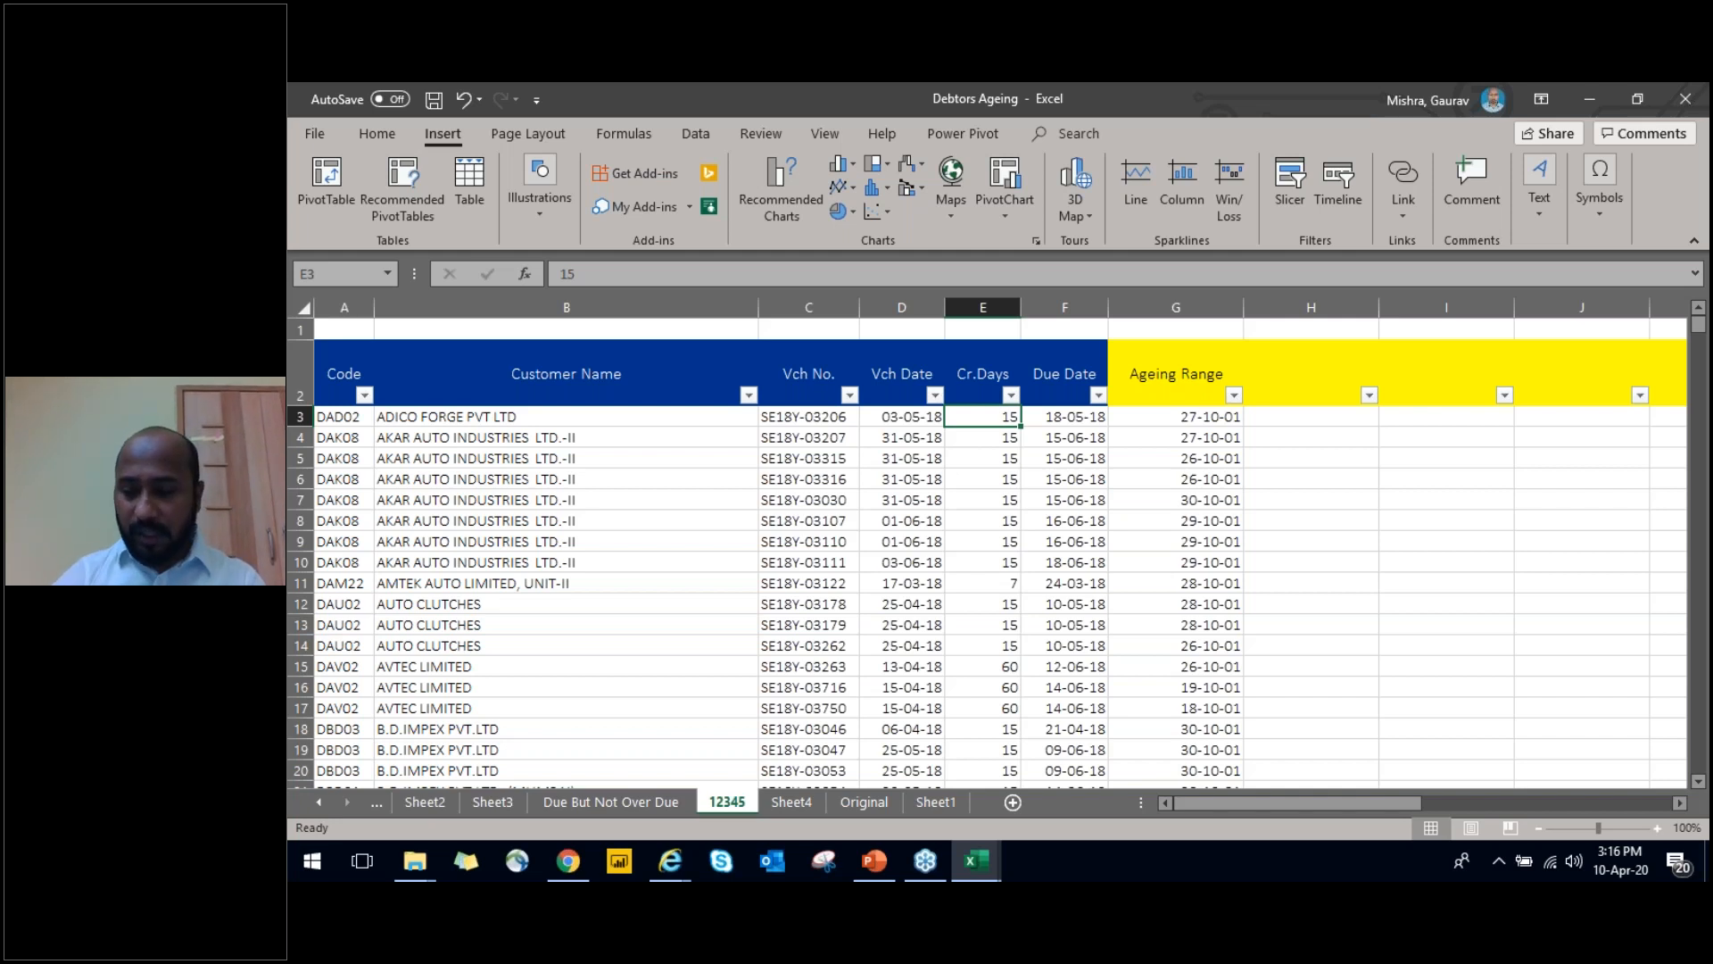
Review the Cr.Days column on sheet 12345 down to its last row and return to its header
key("ctrl+shift+Down")
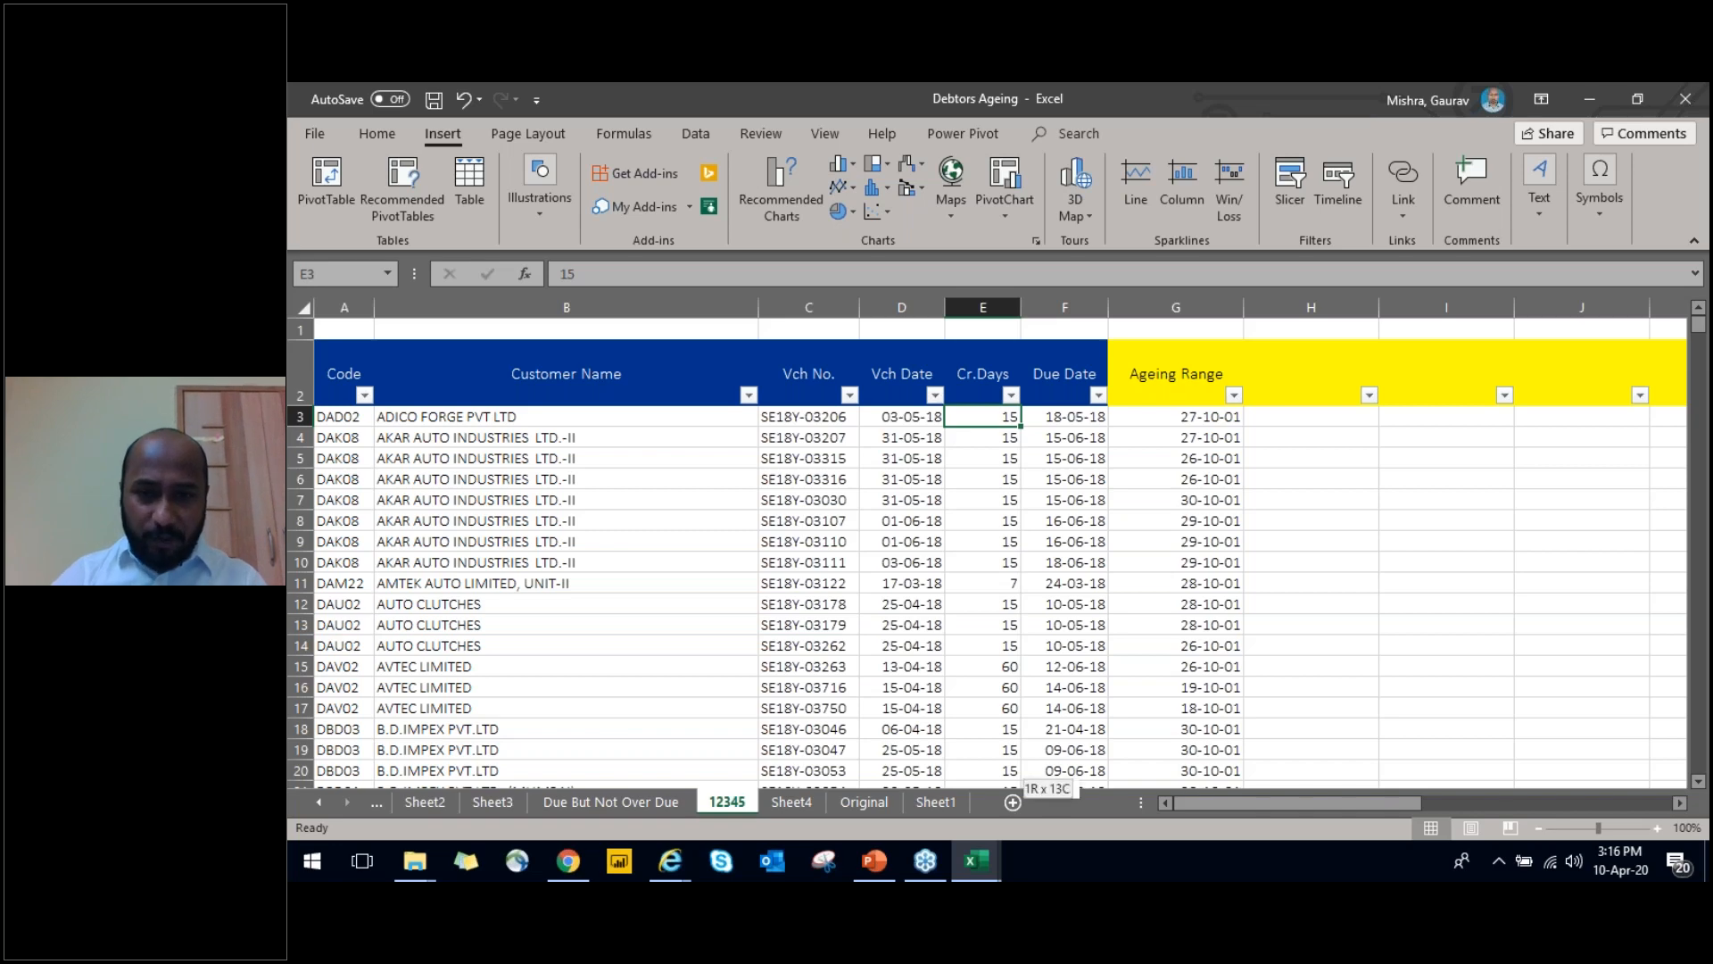
key("ctrl+Up")
key("ctrl+Up")
key("Down")
key("Down")
key("ctrl+shift+Down")
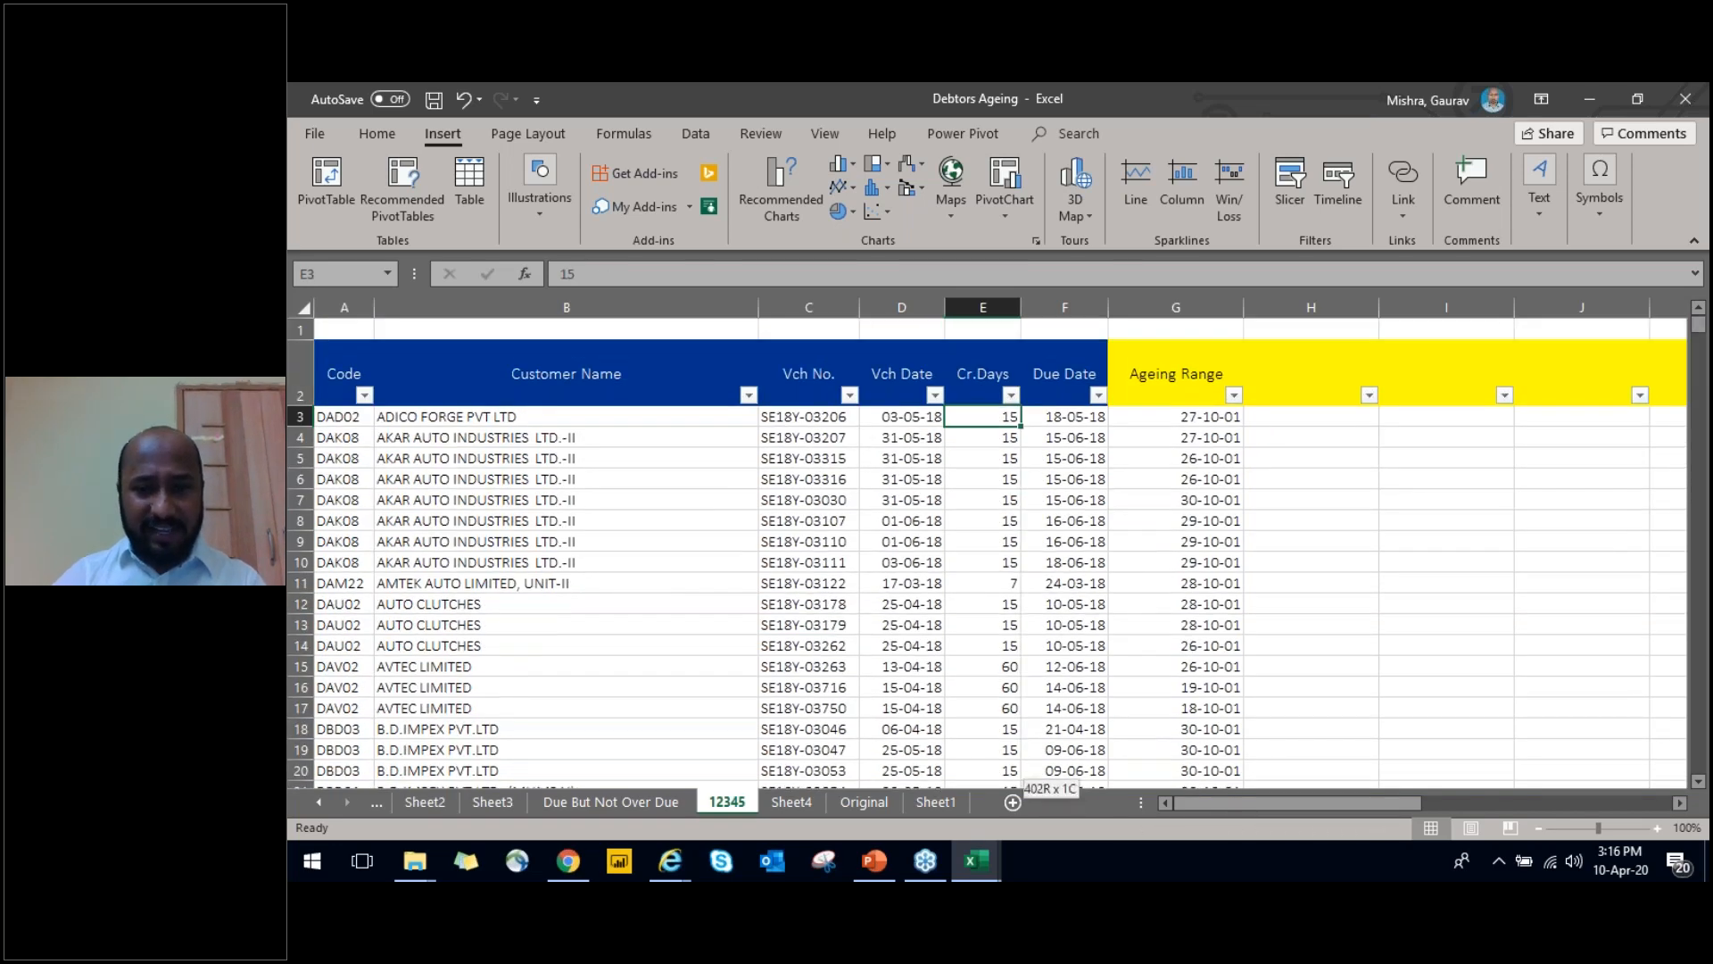
key("ctrl+shift+Up")
key("ctrl+shift+Down")
key("ctrl+shift+Up")
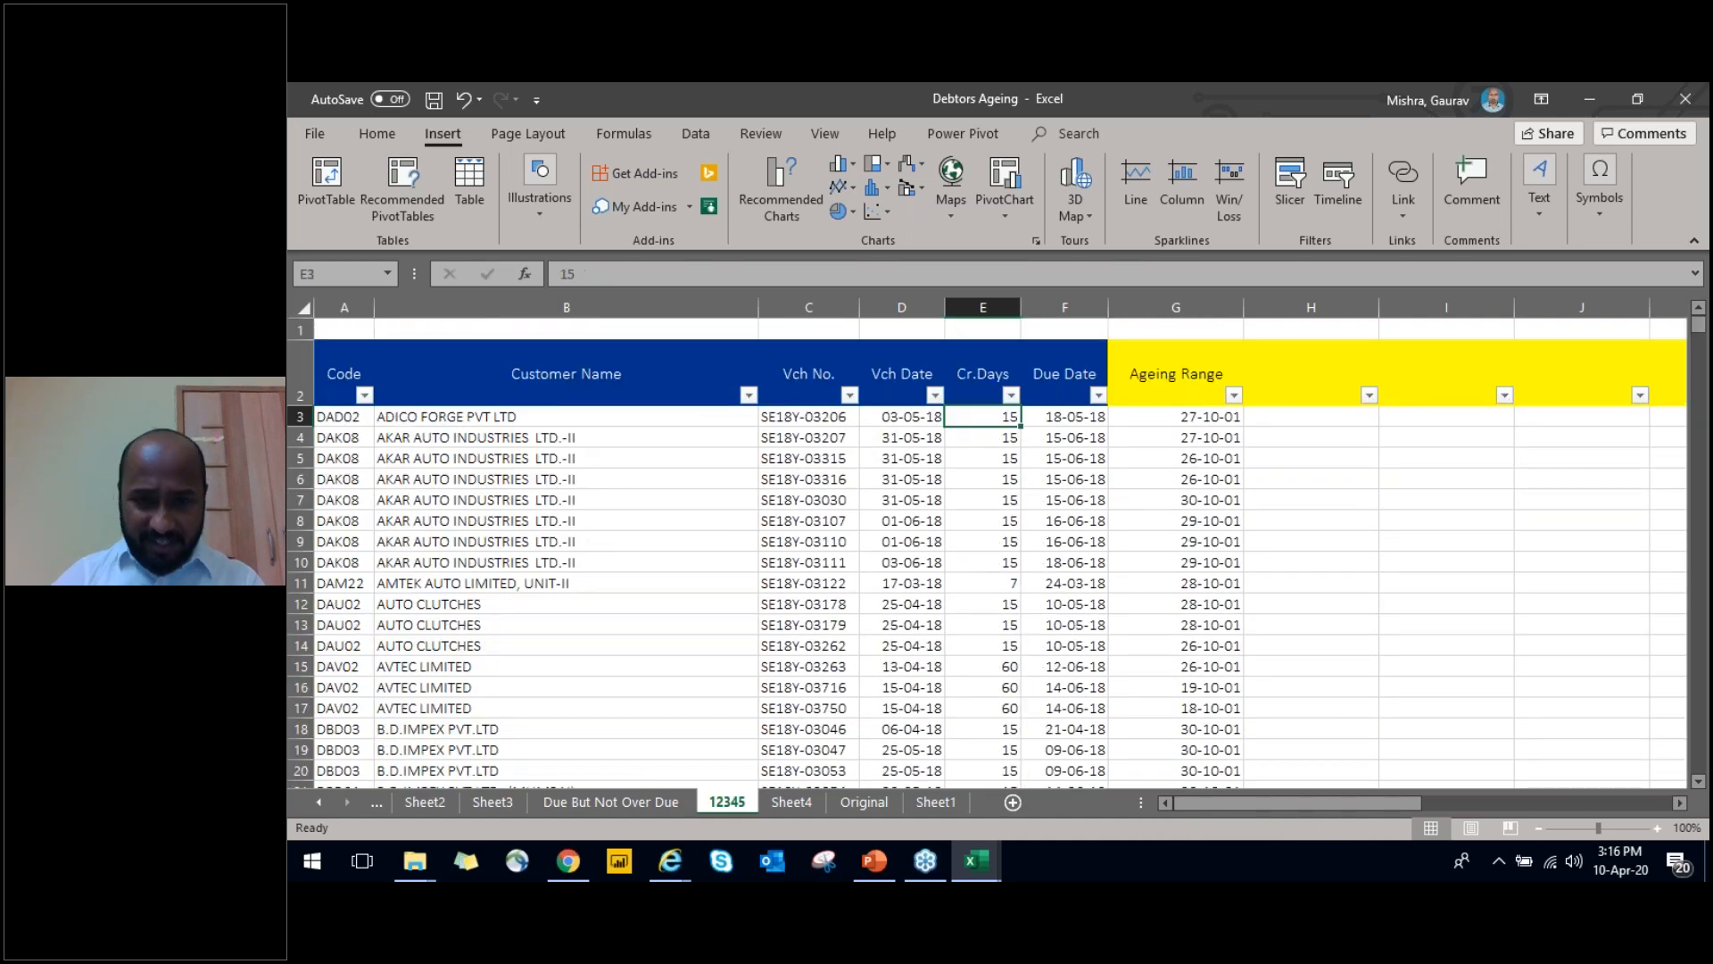
key("Up")
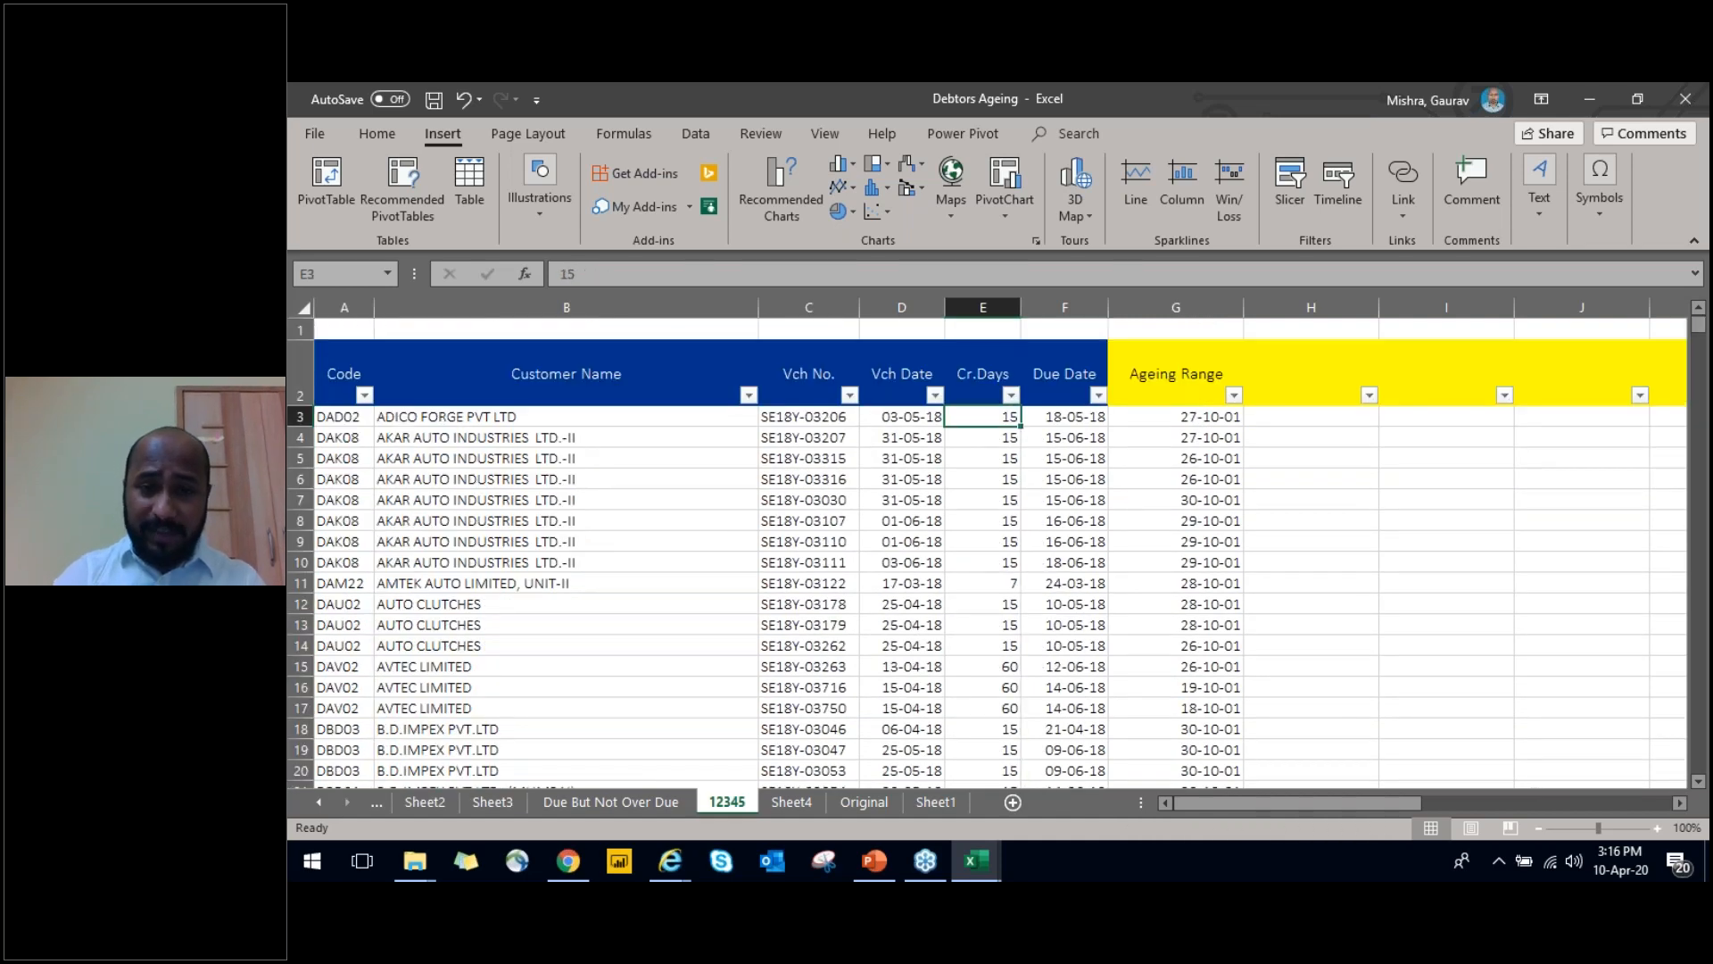
scroll(986, 544, "down", 1)
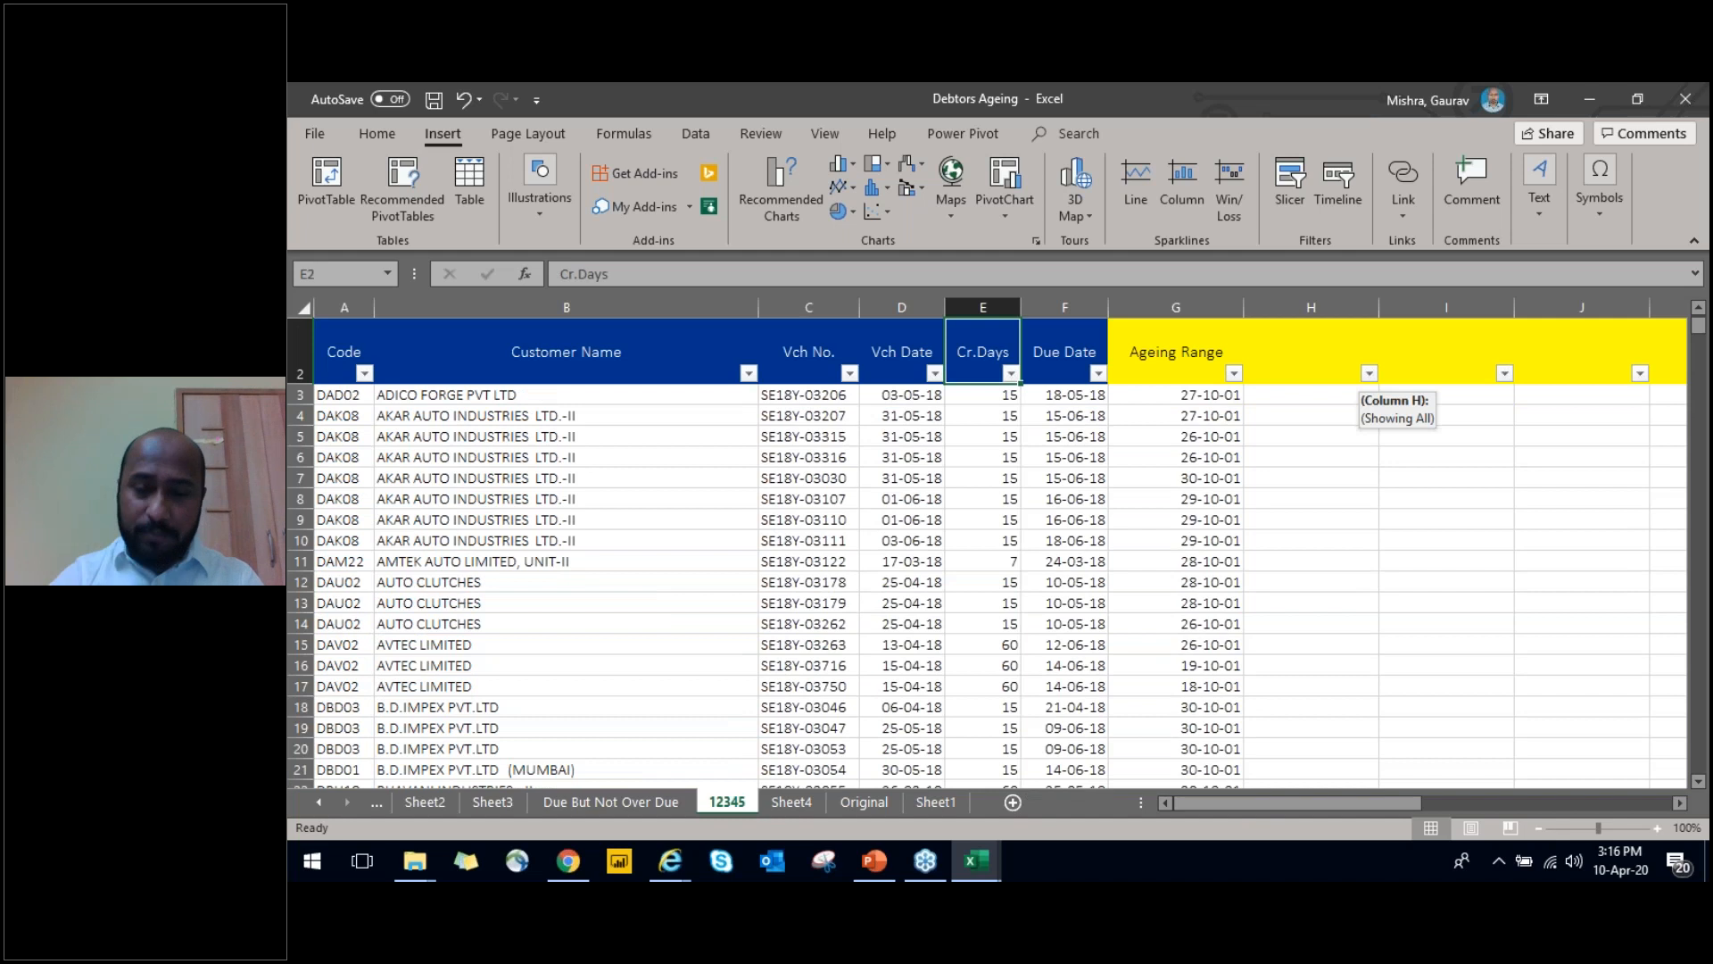
key("Up")
key("Down")
key("Down")
key("Up")
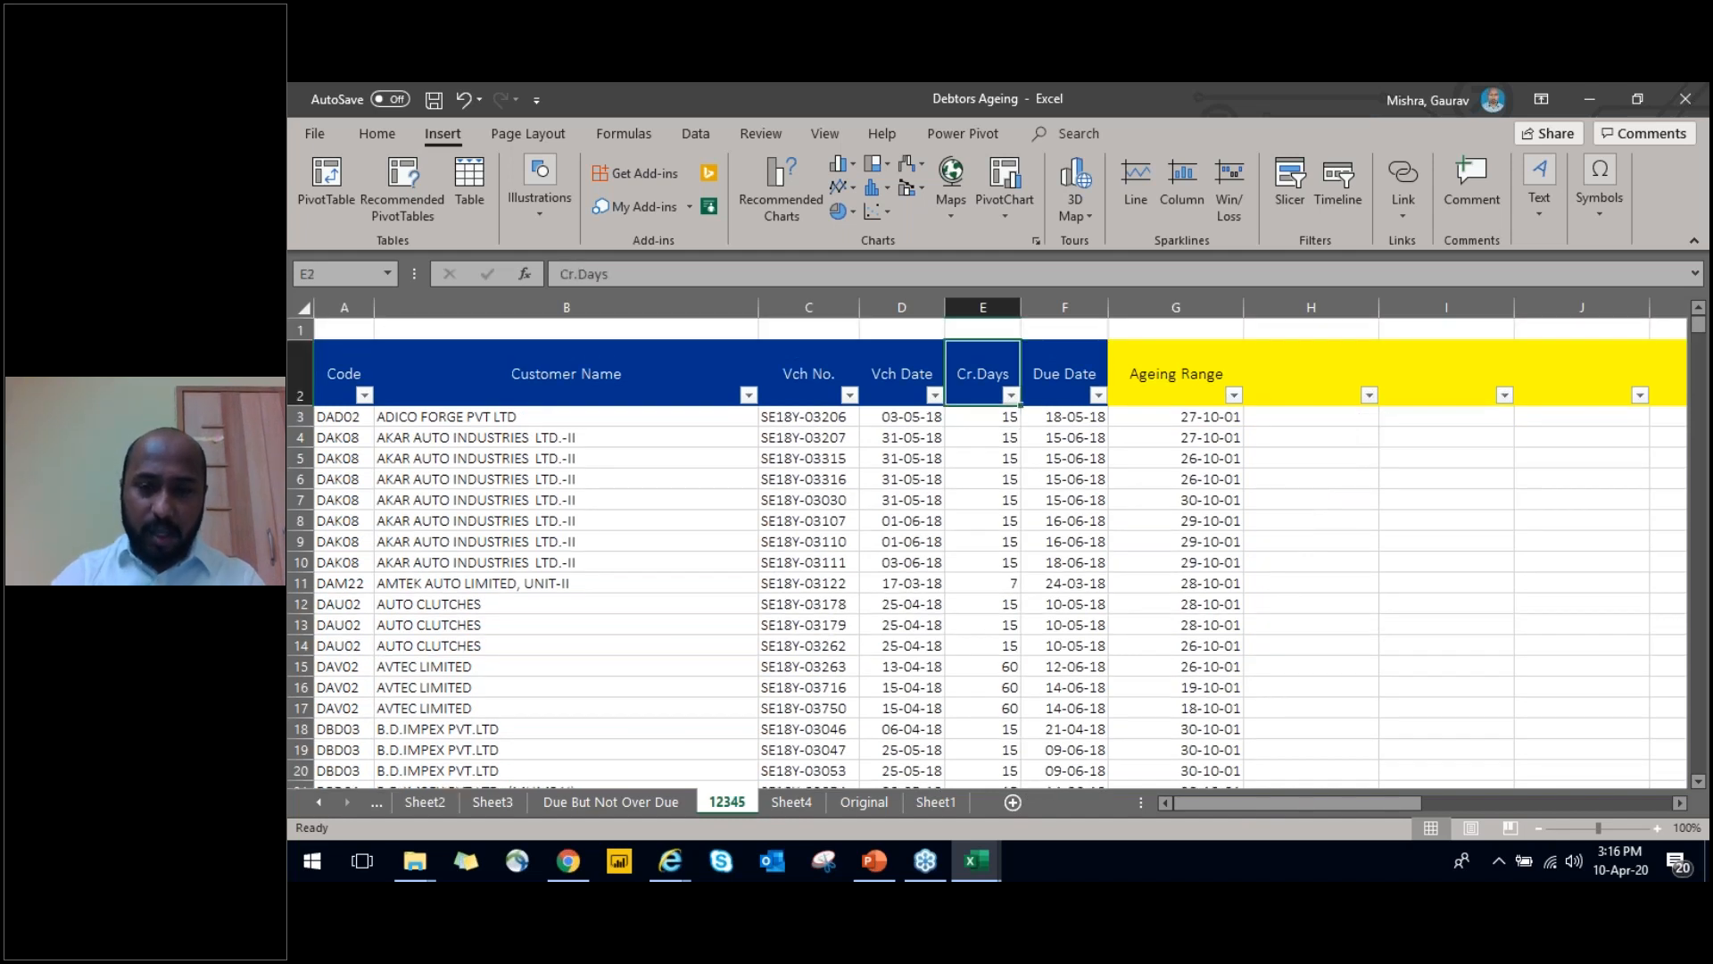
Inspect row 3 of sheet 12345, from the Ageing Range formula across the blank yellow columns to Due Amt
key("Down")
key("Right")
key("Right")
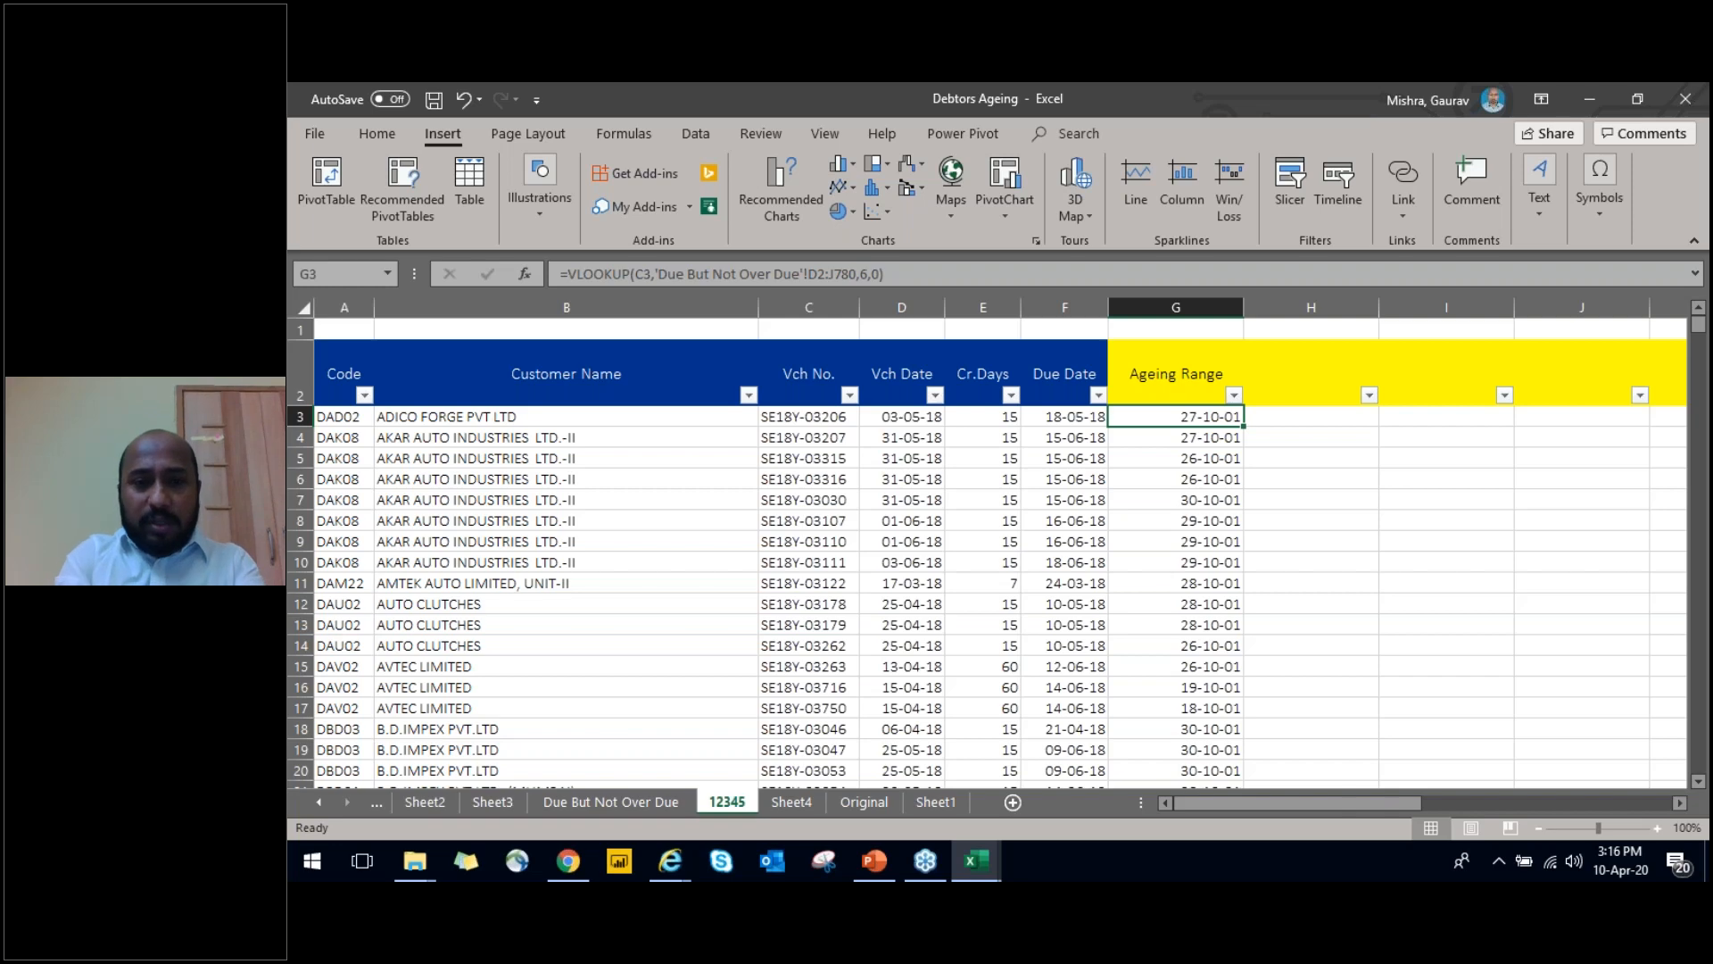
key("Left")
key("Right")
key("Right")
key("Right")
key("Right")
key("Right")
key("Right")
key("Right")
key("Right")
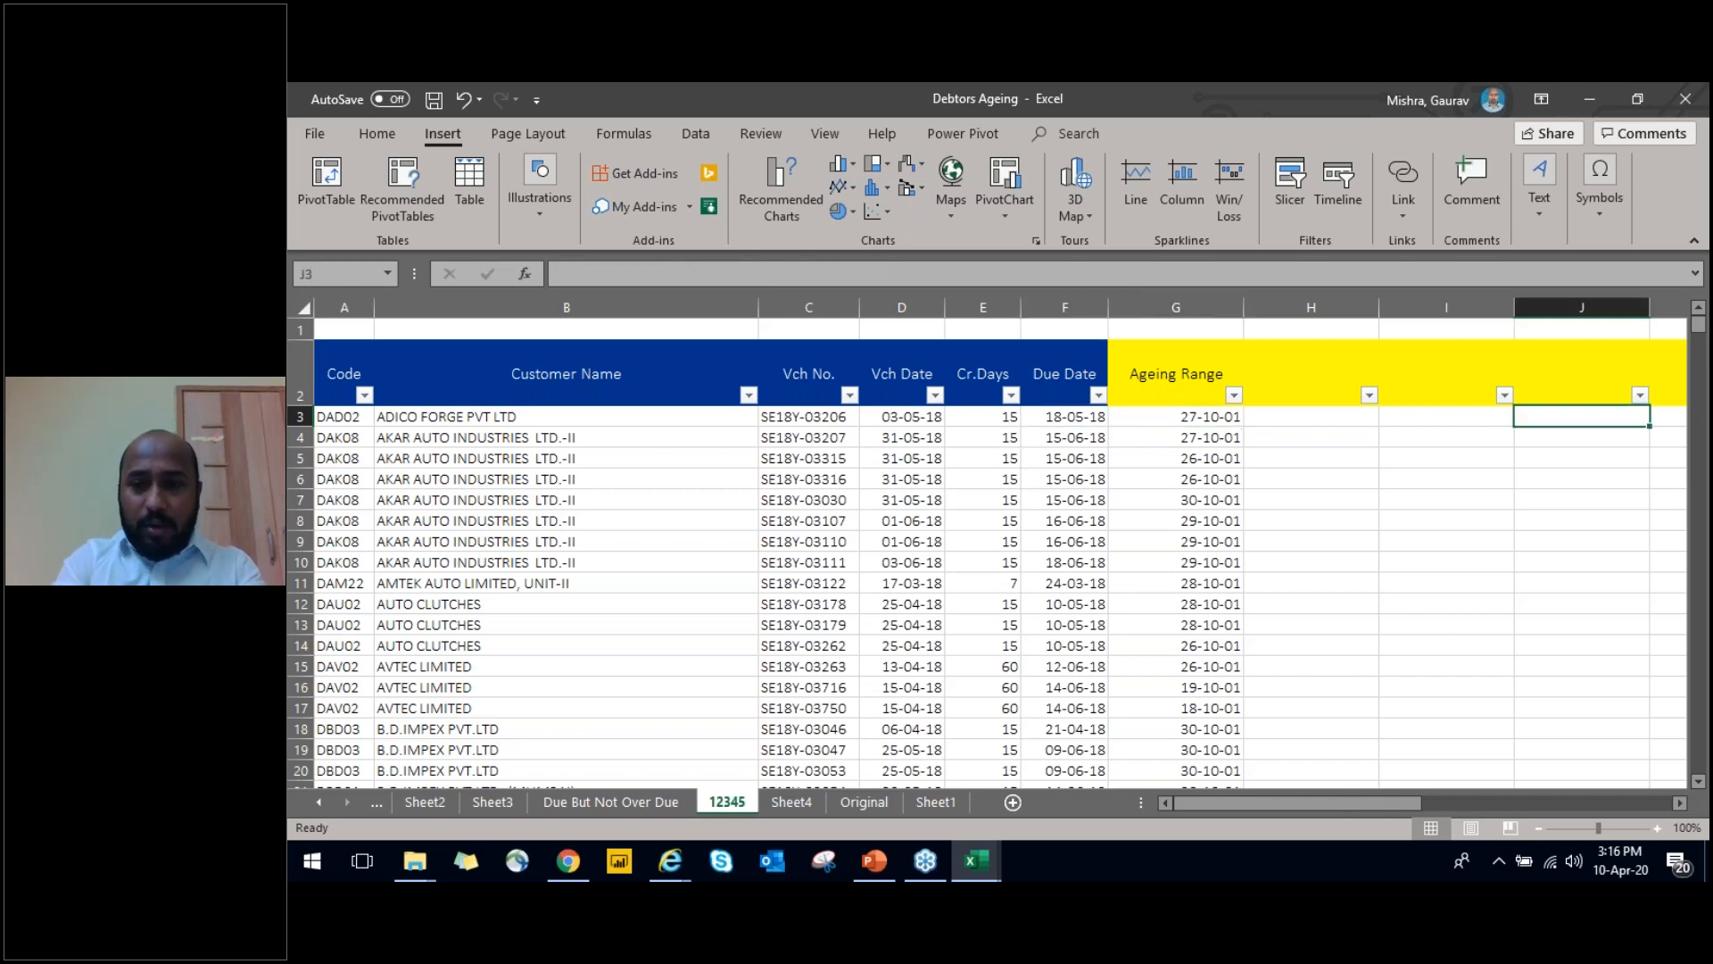
key("Right")
key("Right")
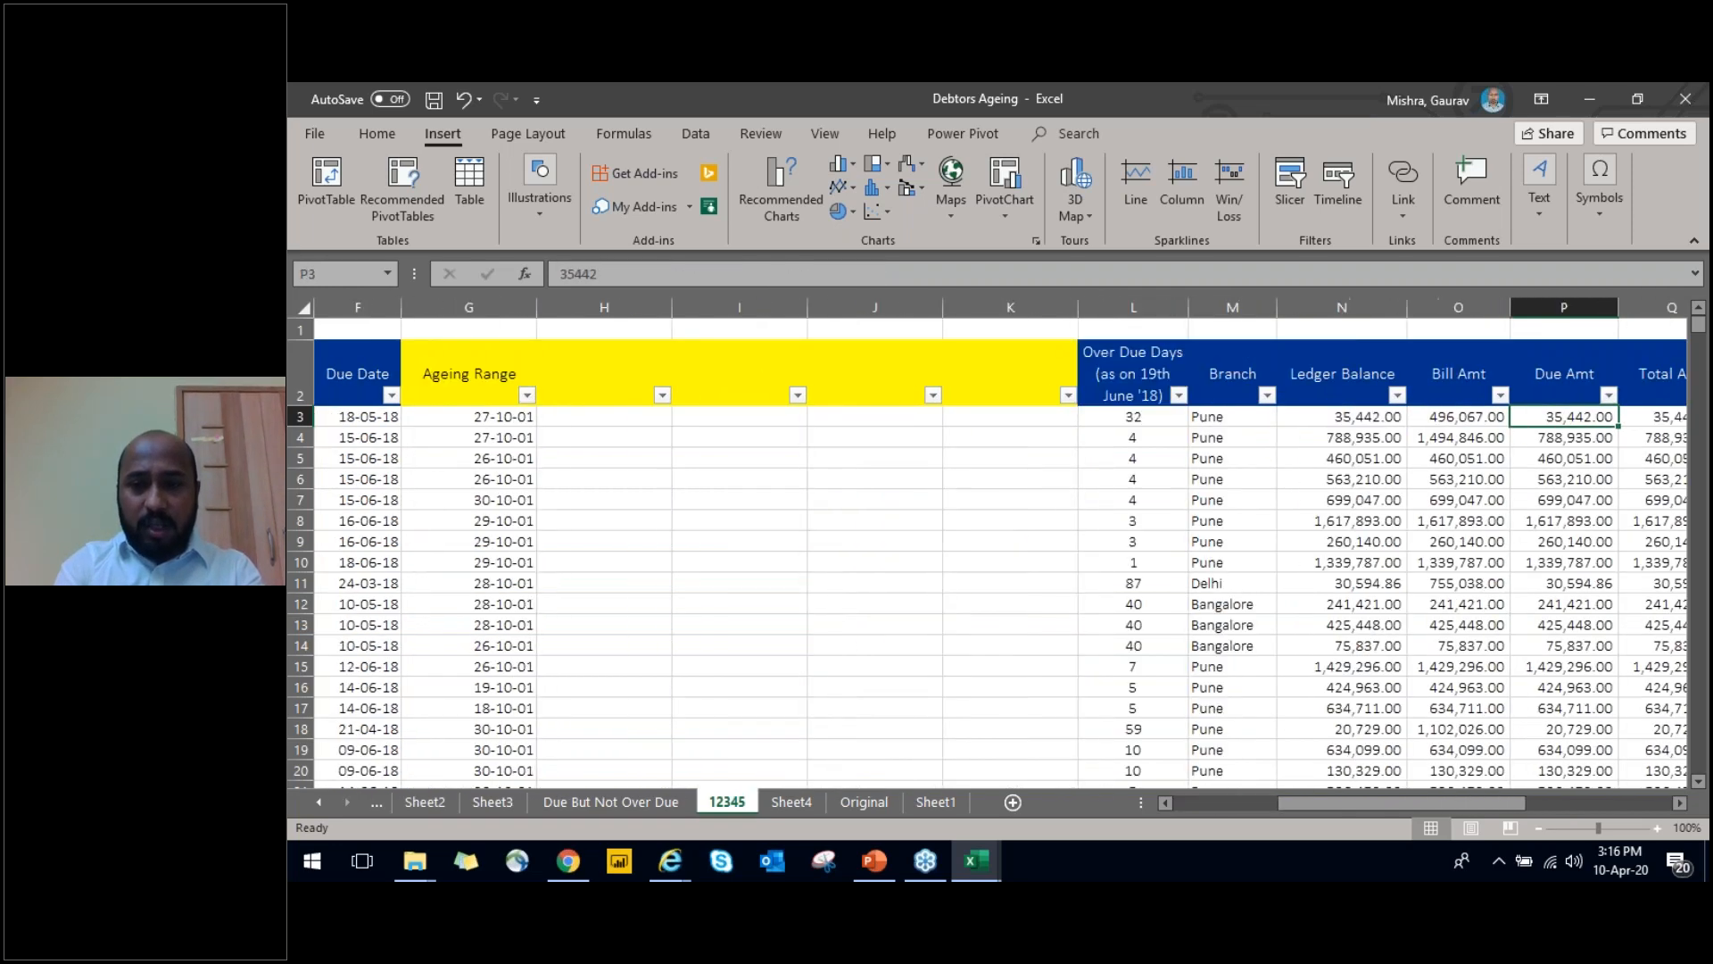
key("Left")
key("Left")
key("Left")
key("Left")
key("Left")
key("Left")
key("Left")
key("Left")
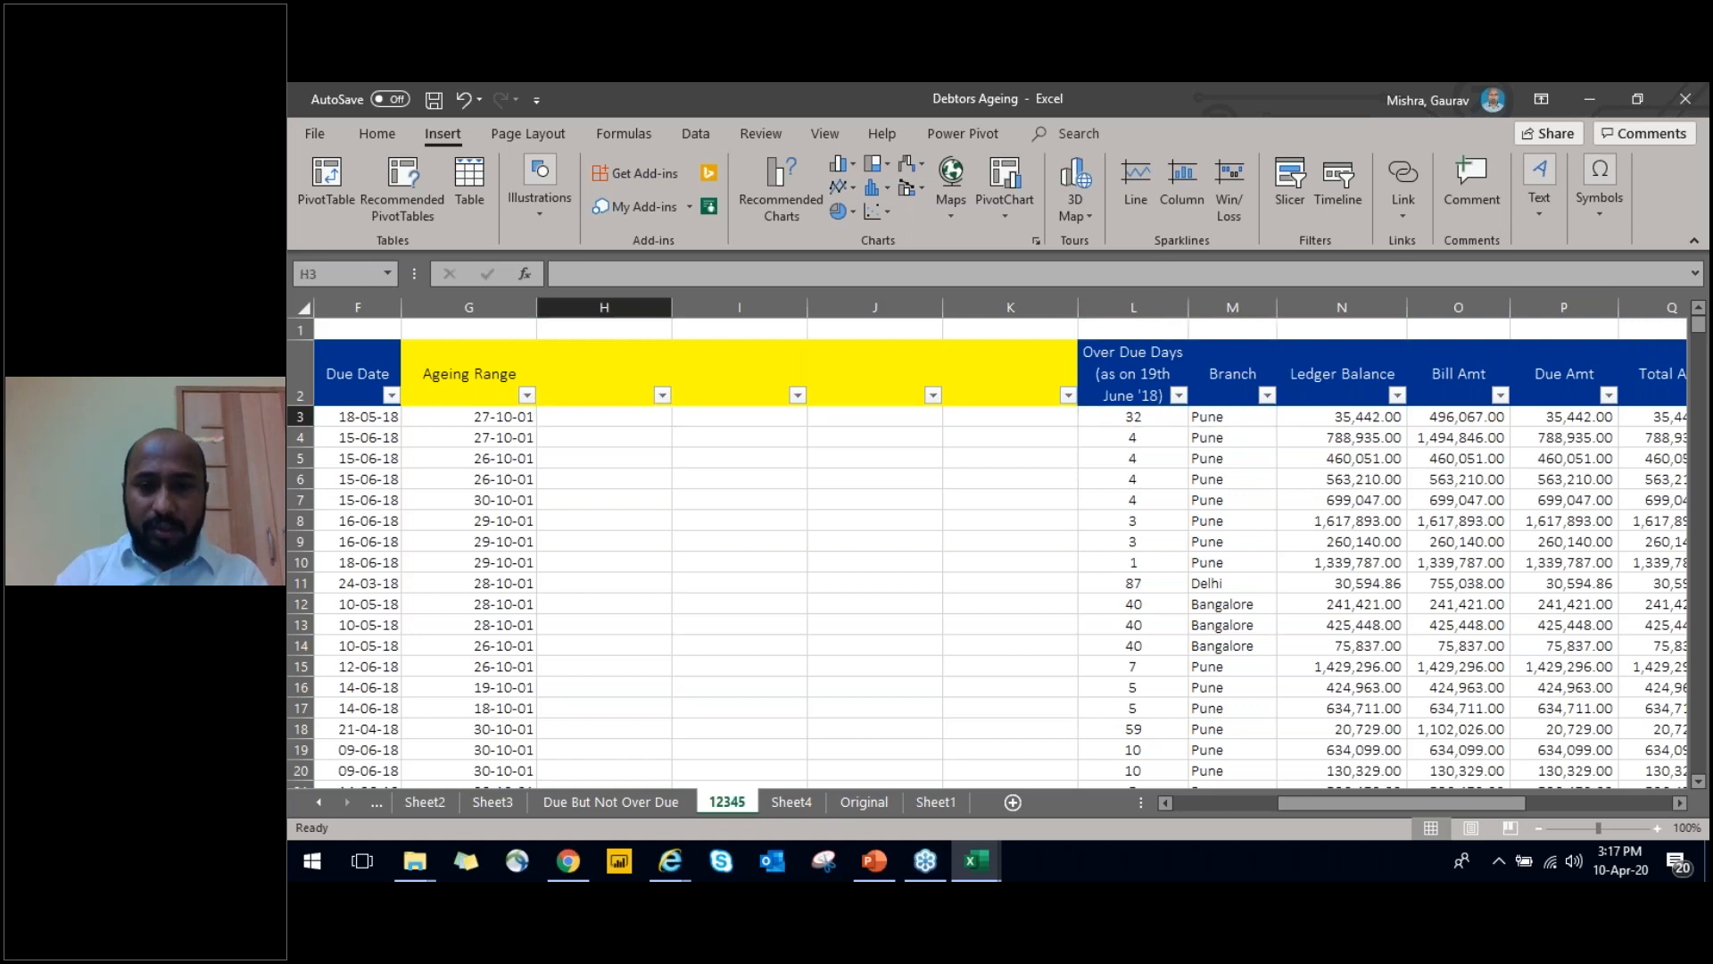
Open the Due But Not Over Due sheet and go to the first voucher date
key("ctrl+Page_Up")
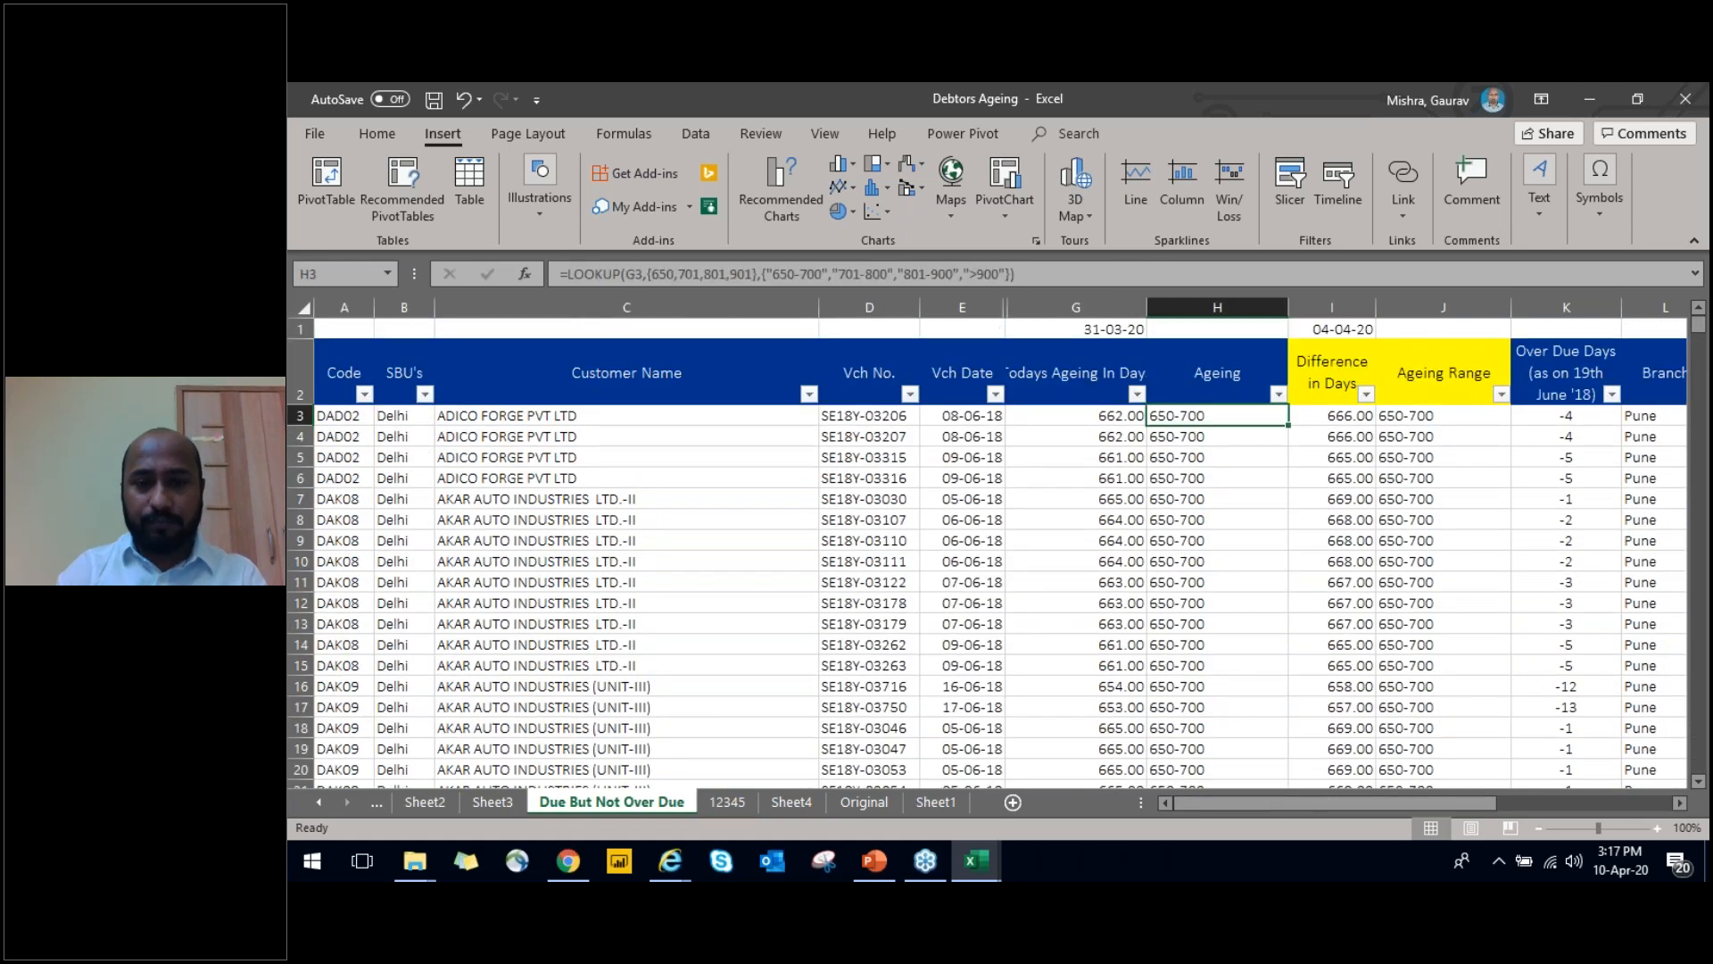
key("Left")
key("Left")
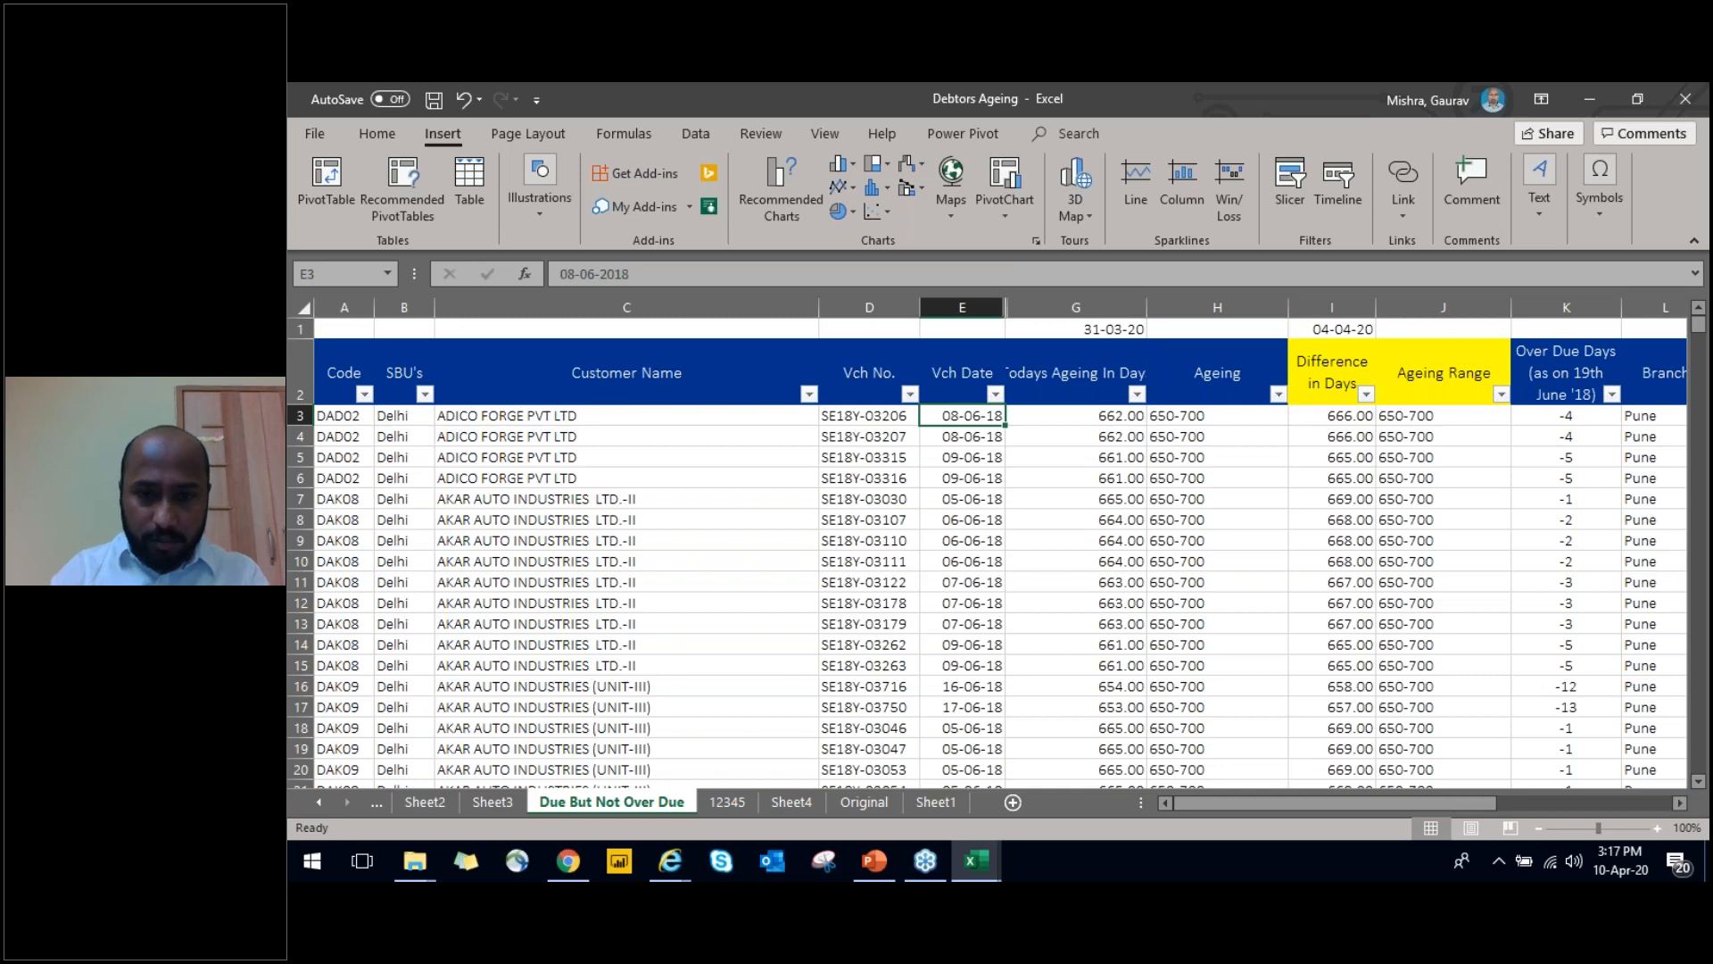
Review the Account Wise Summary headers and the Reason Wise Summary table in the Creditors Ageing workbook, and return to Debtors Ageing
key("ctrl+Tab")
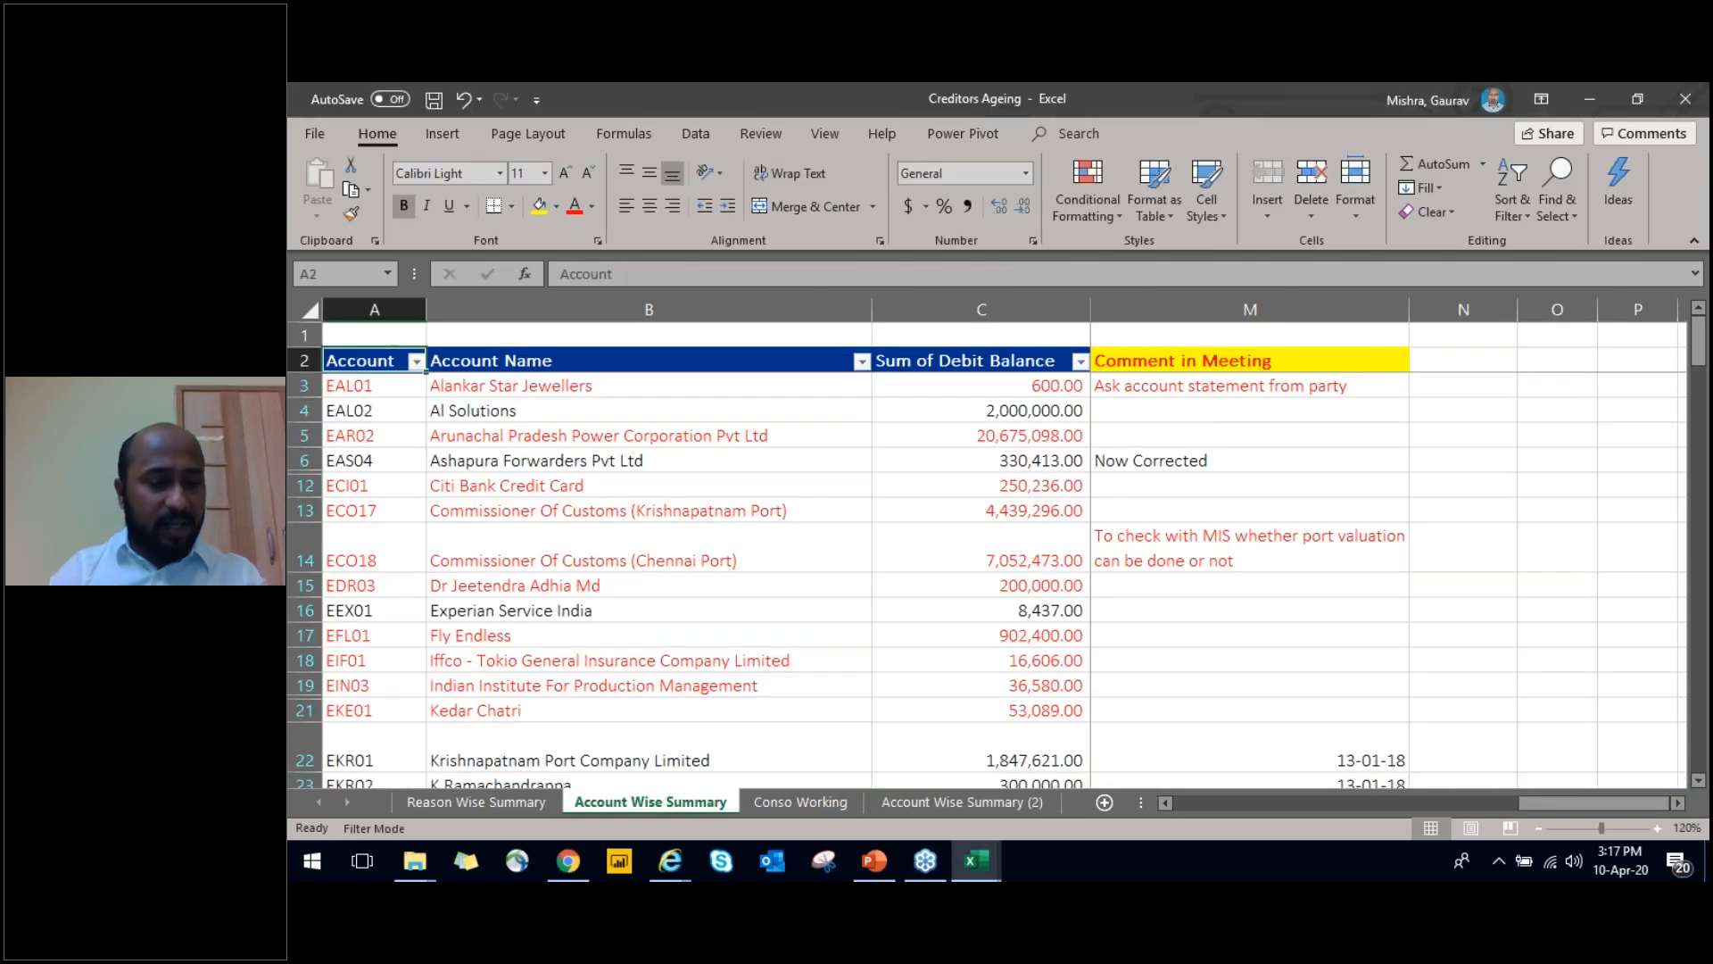
key("Right")
key("Right")
key("Right")
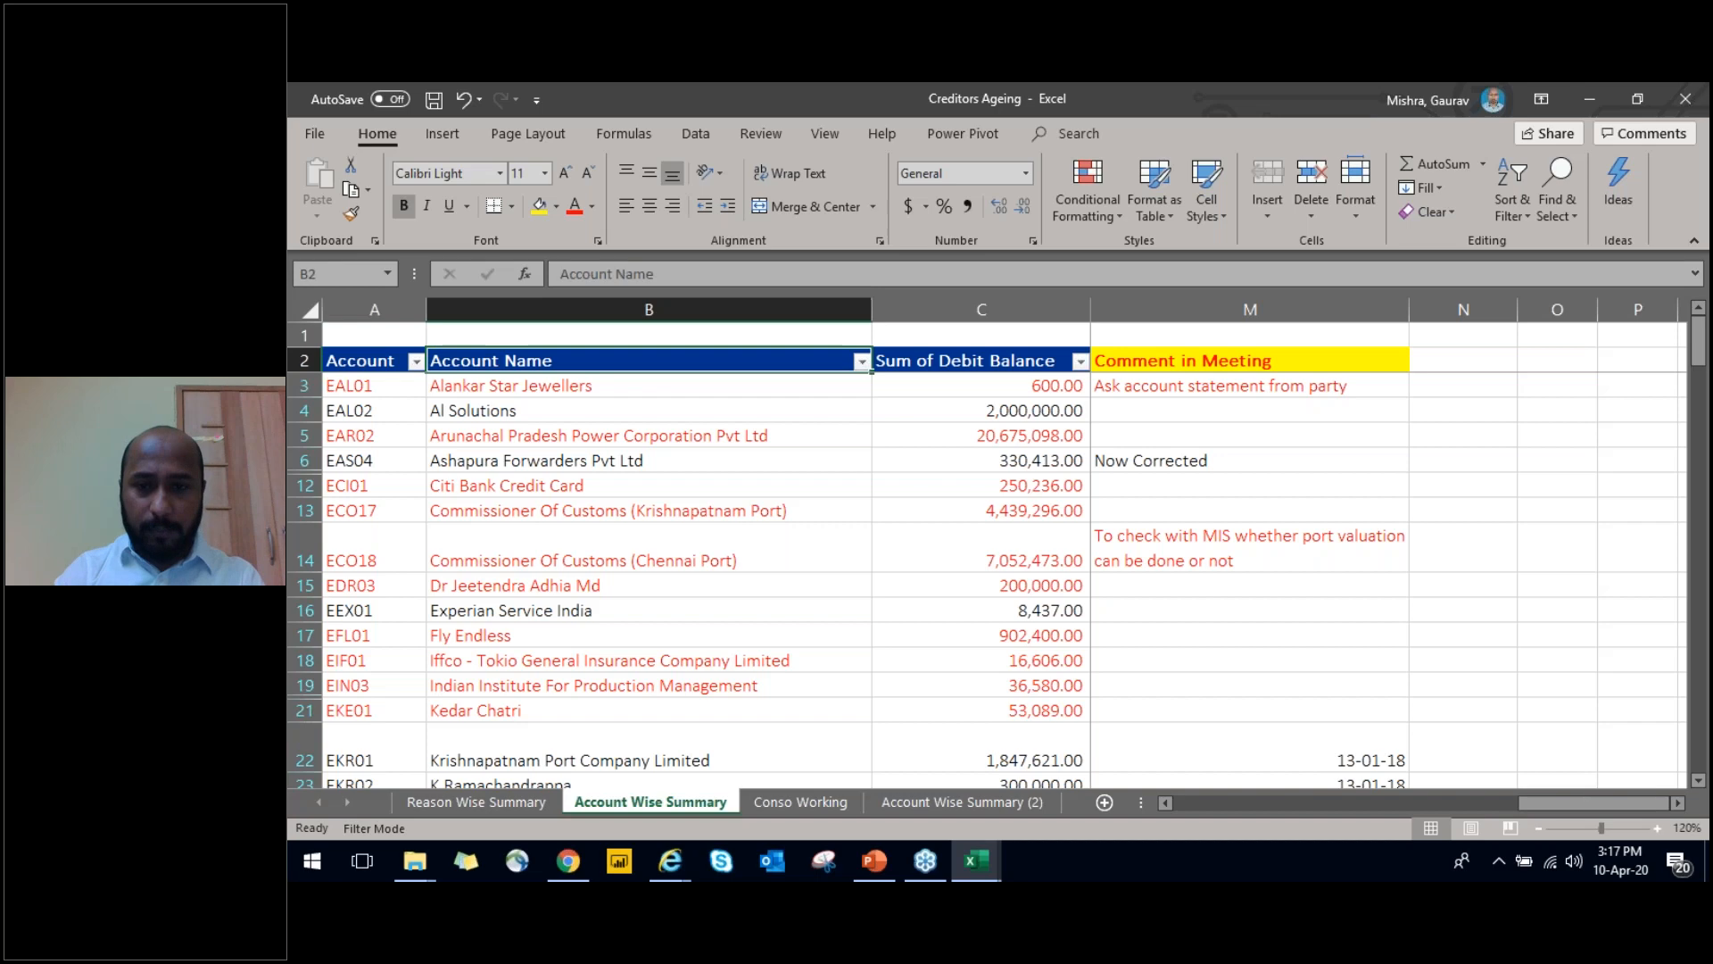
key("Left")
key("ctrl+Right")
key("ctrl+Left")
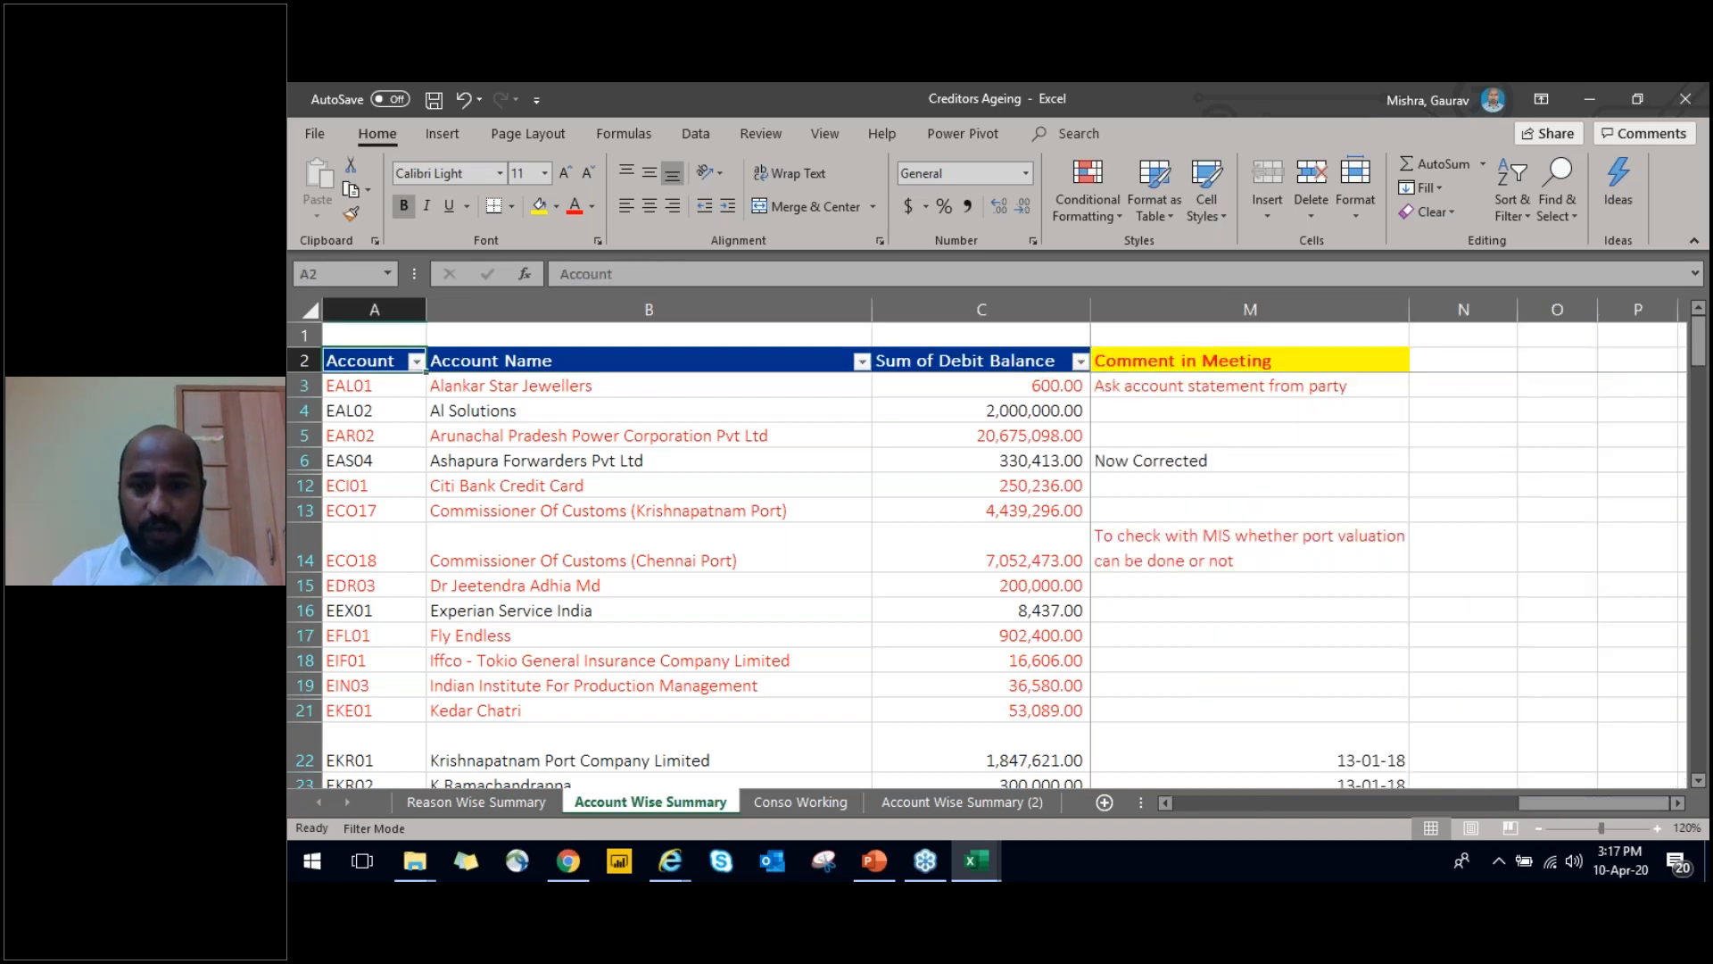
key("ctrl+Page_Up")
key("ctrl+Up")
key("ctrl+Left")
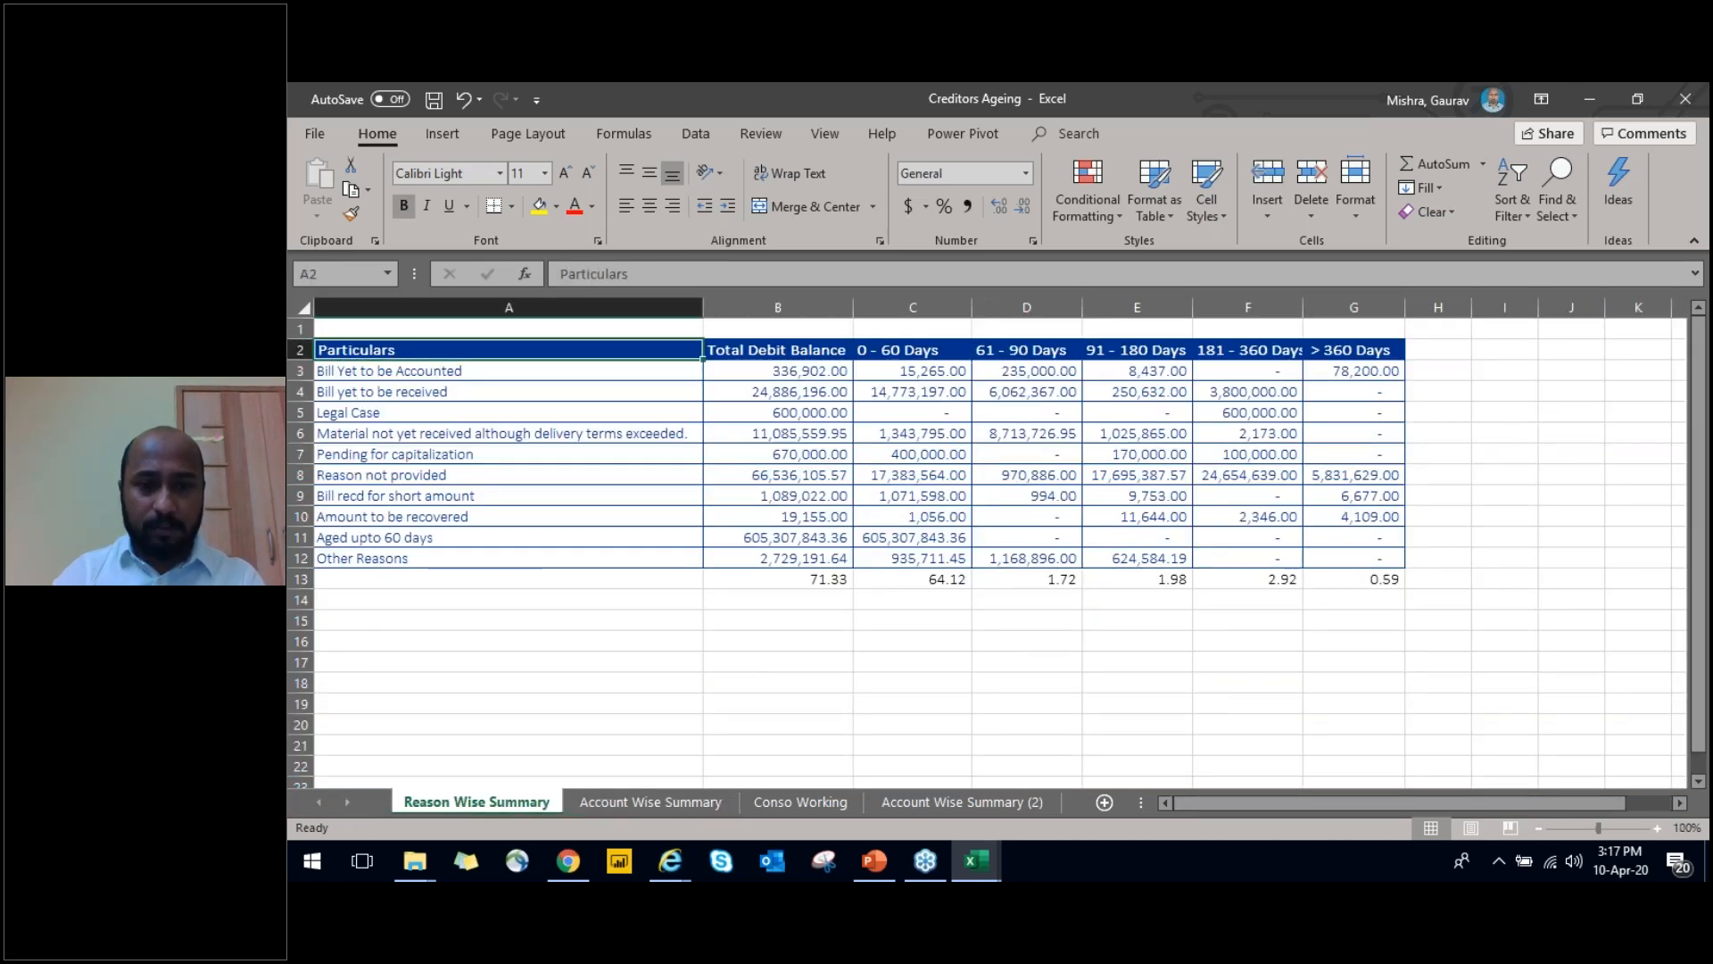
key("ctrl+Page_Down")
key("alt+Tab")
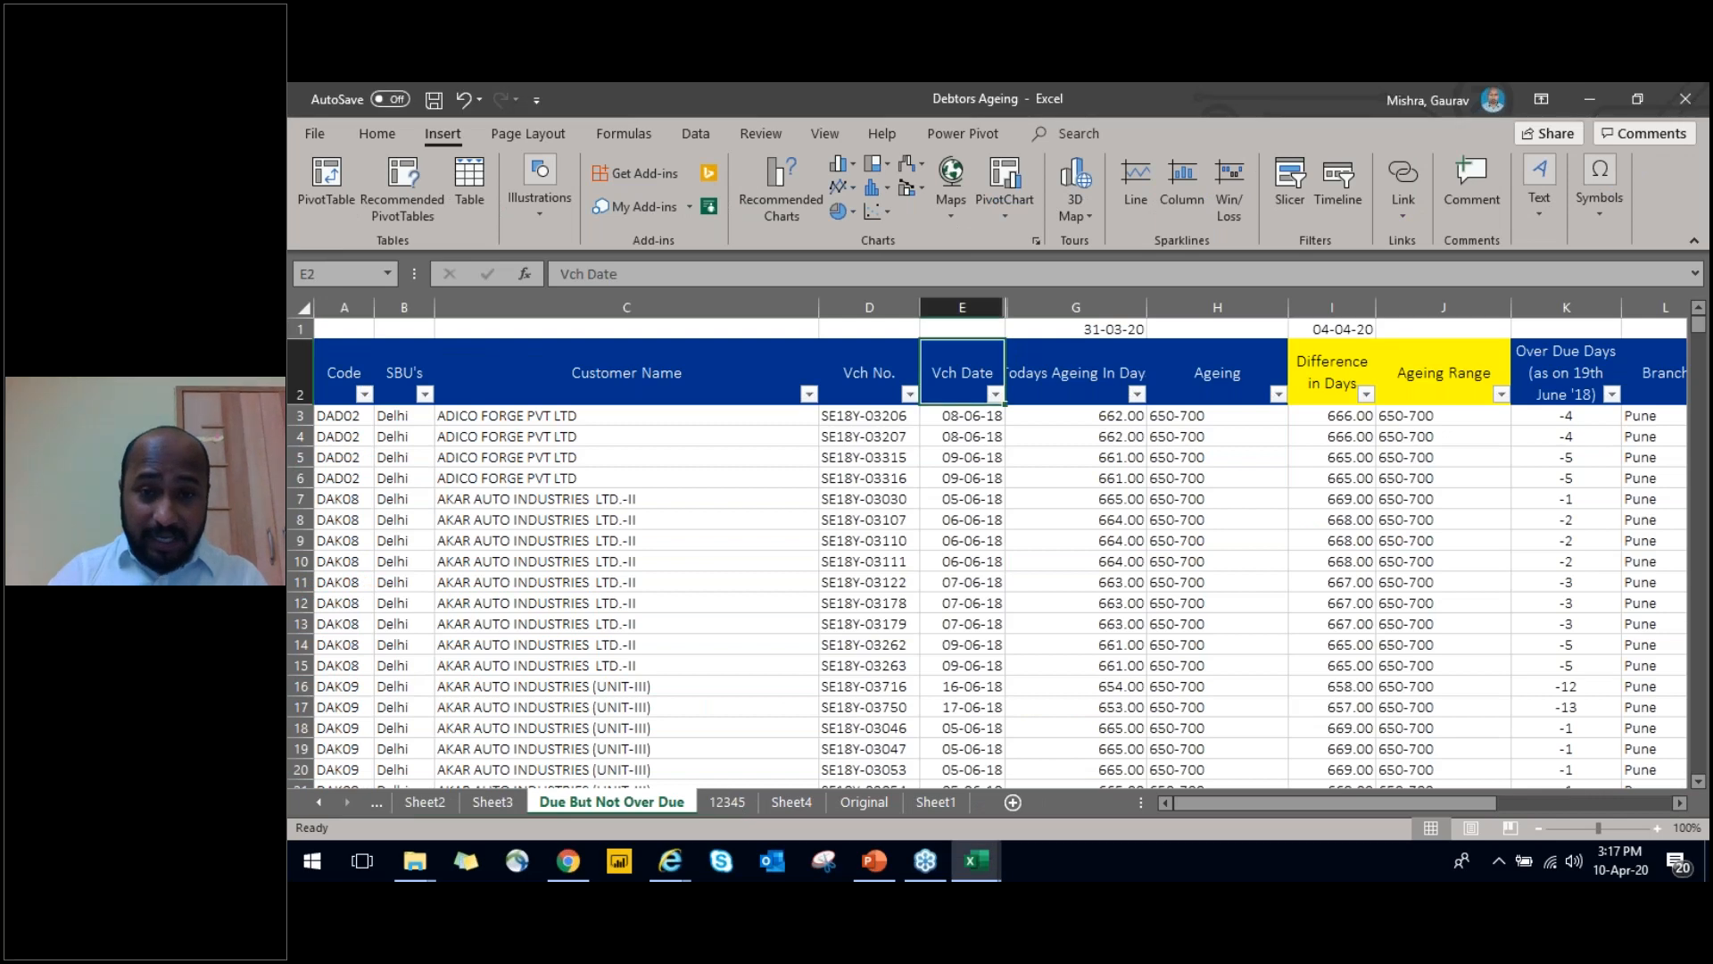
Switch to File Explorer, refresh the Financial Statement 13.06.19 folder and open the Profit and Loss Ratio Analysis workbook
key("alt+Tab")
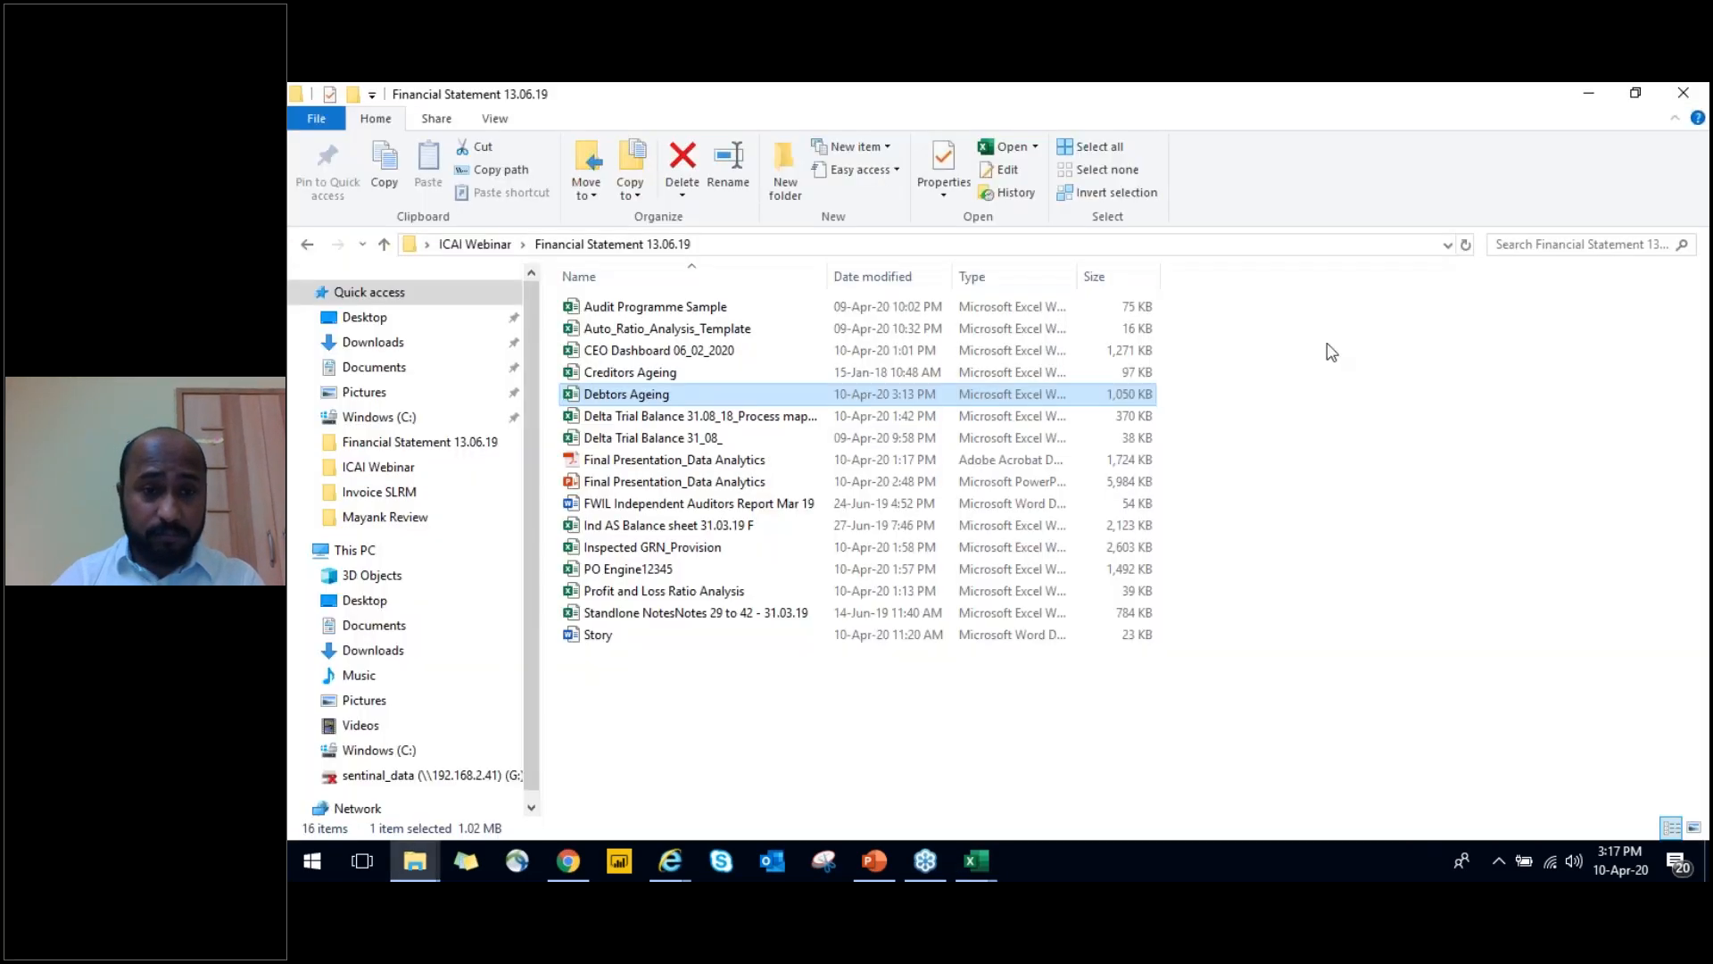
right_click(1432, 470)
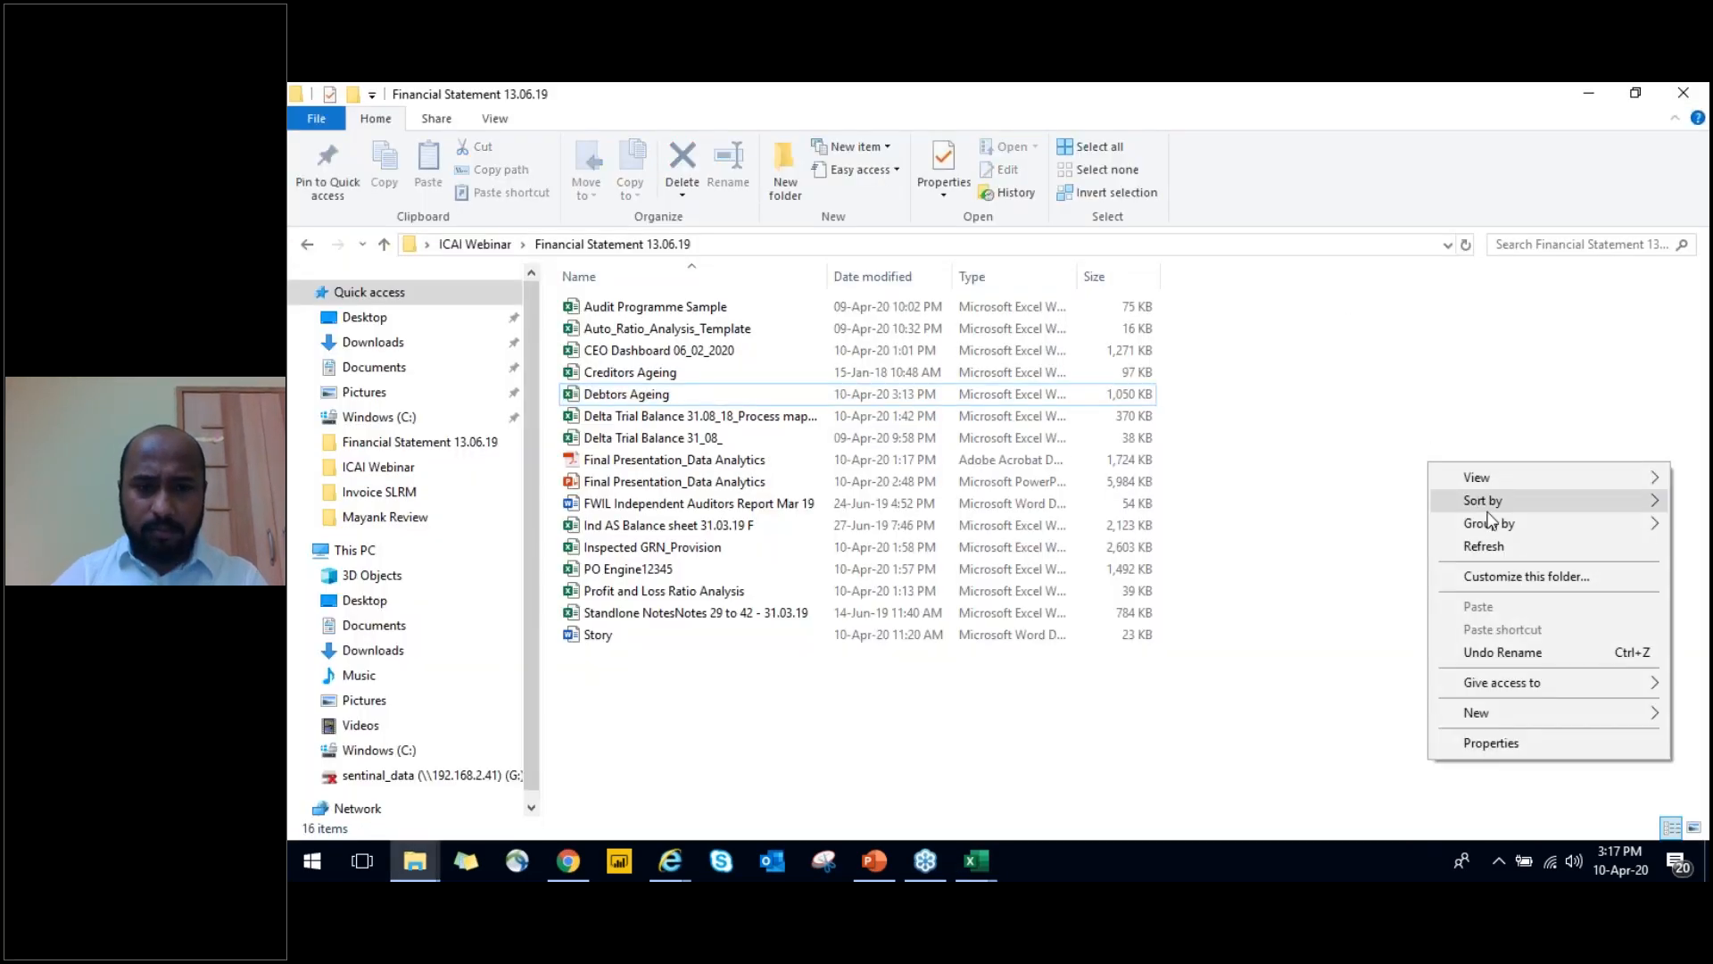
left_click(1492, 546)
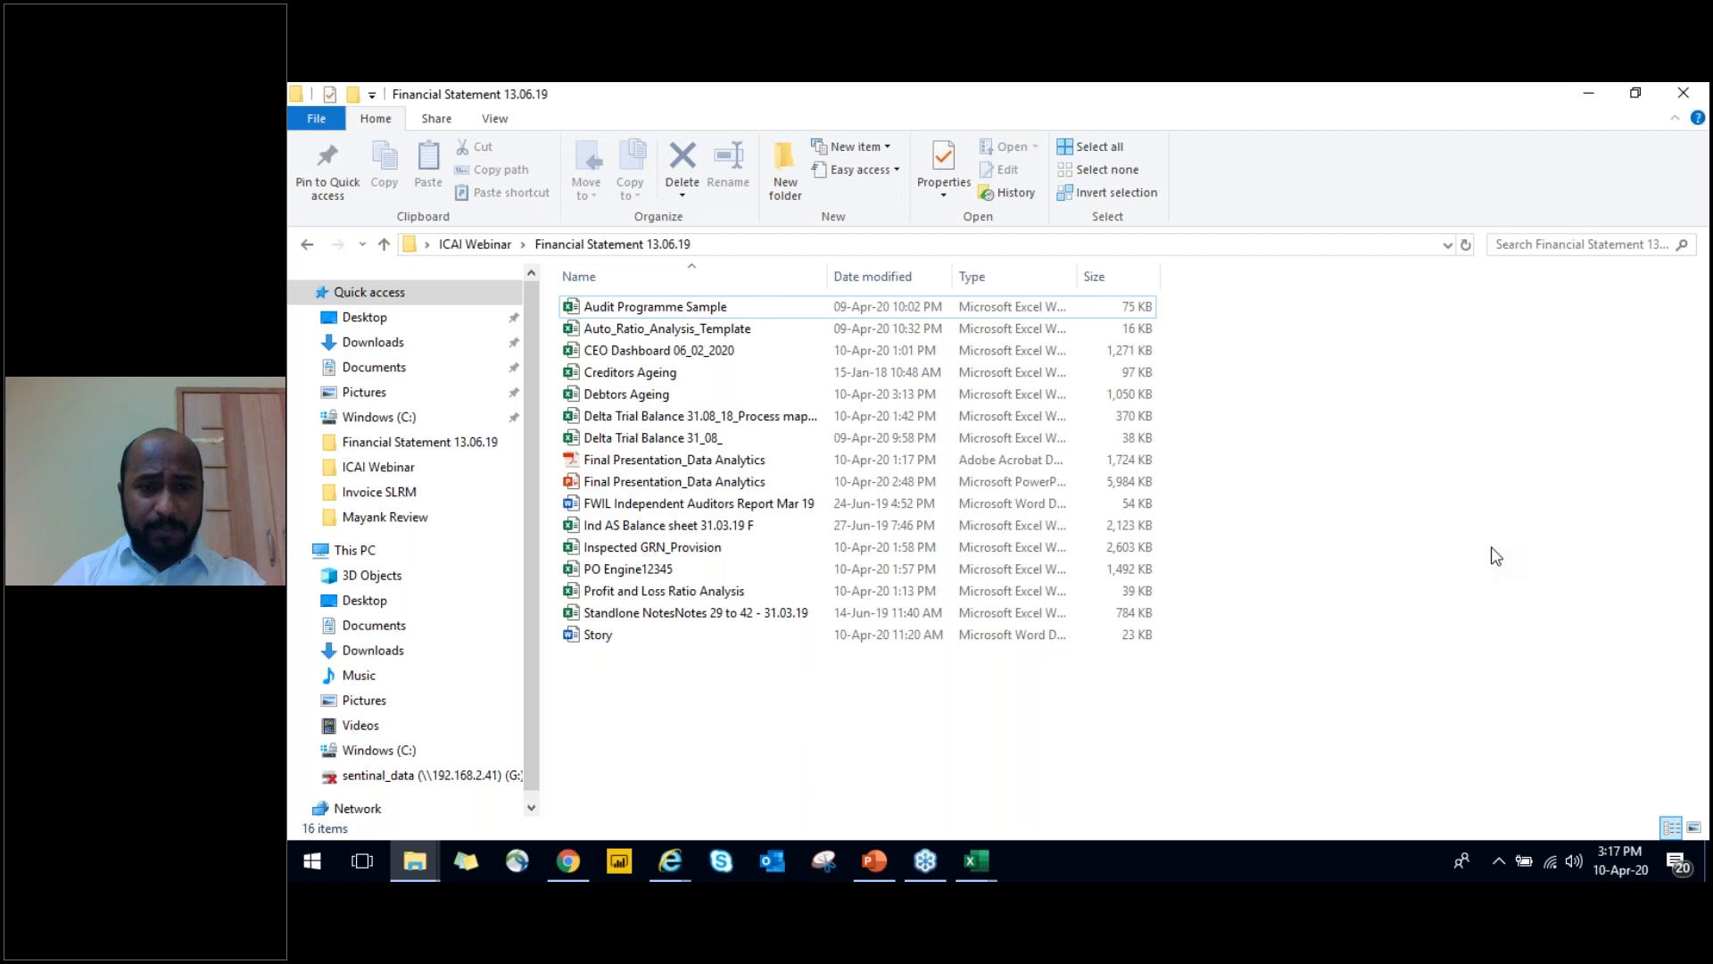
key("Down")
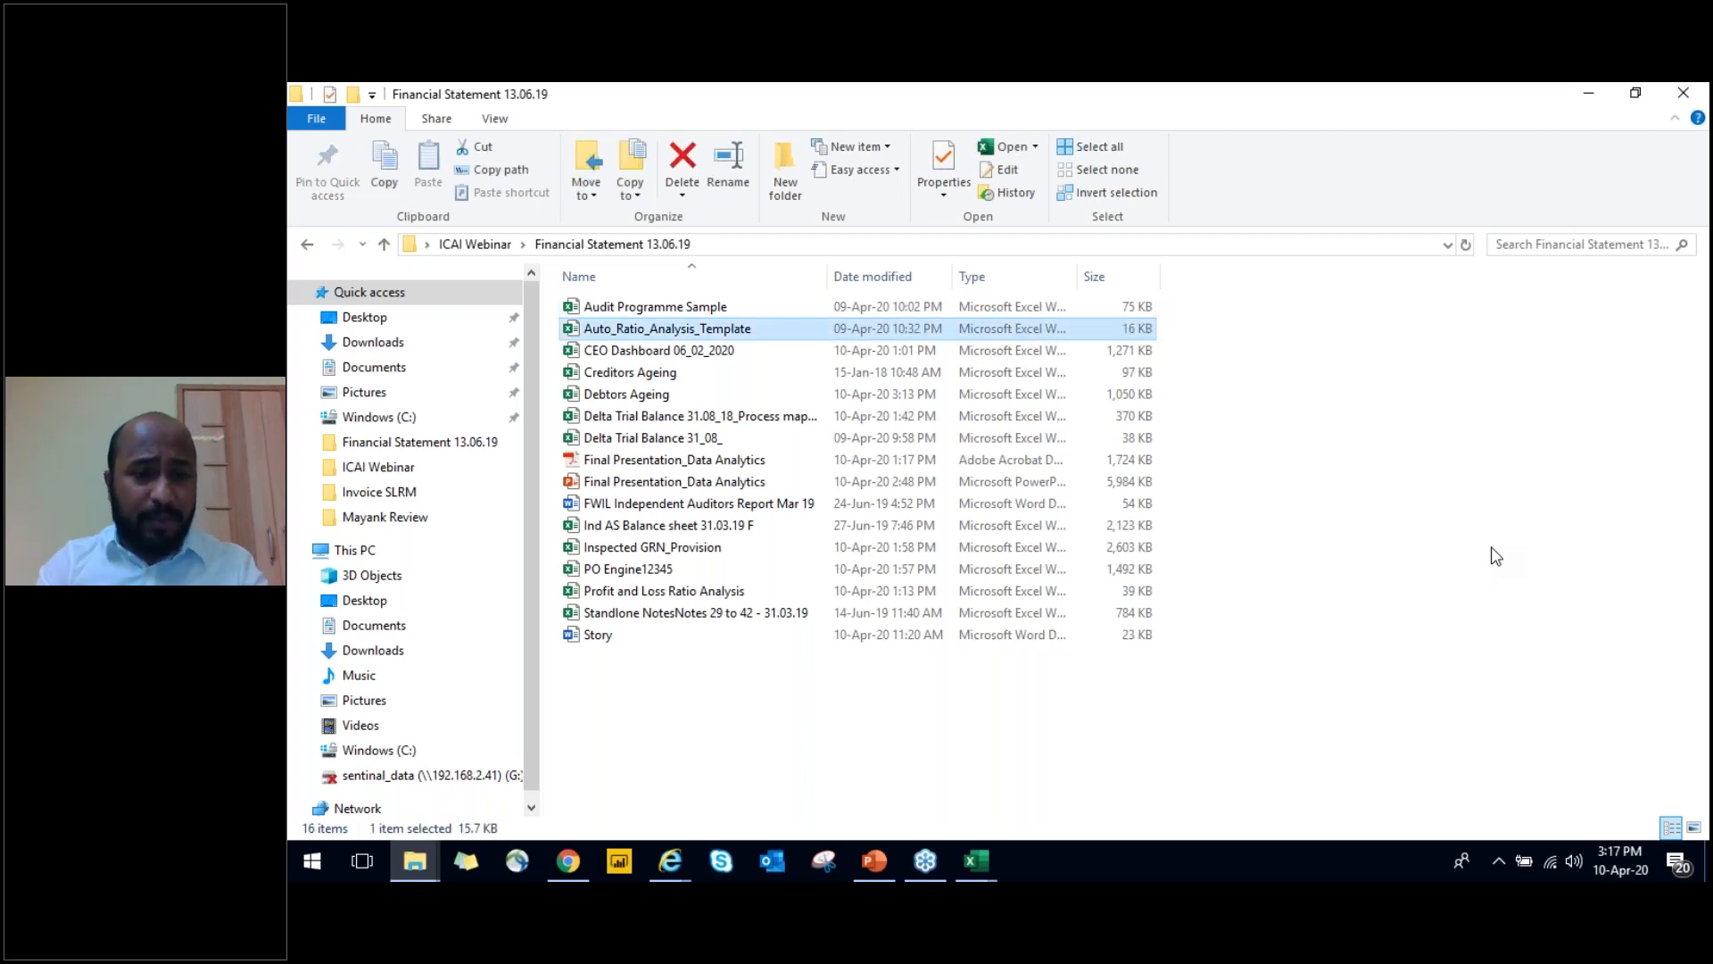
key("Down")
key("Down")
key("Down")
key("Down")
key("Down")
key("Down")
key("Down")
key("Down")
key("Down")
key("Down")
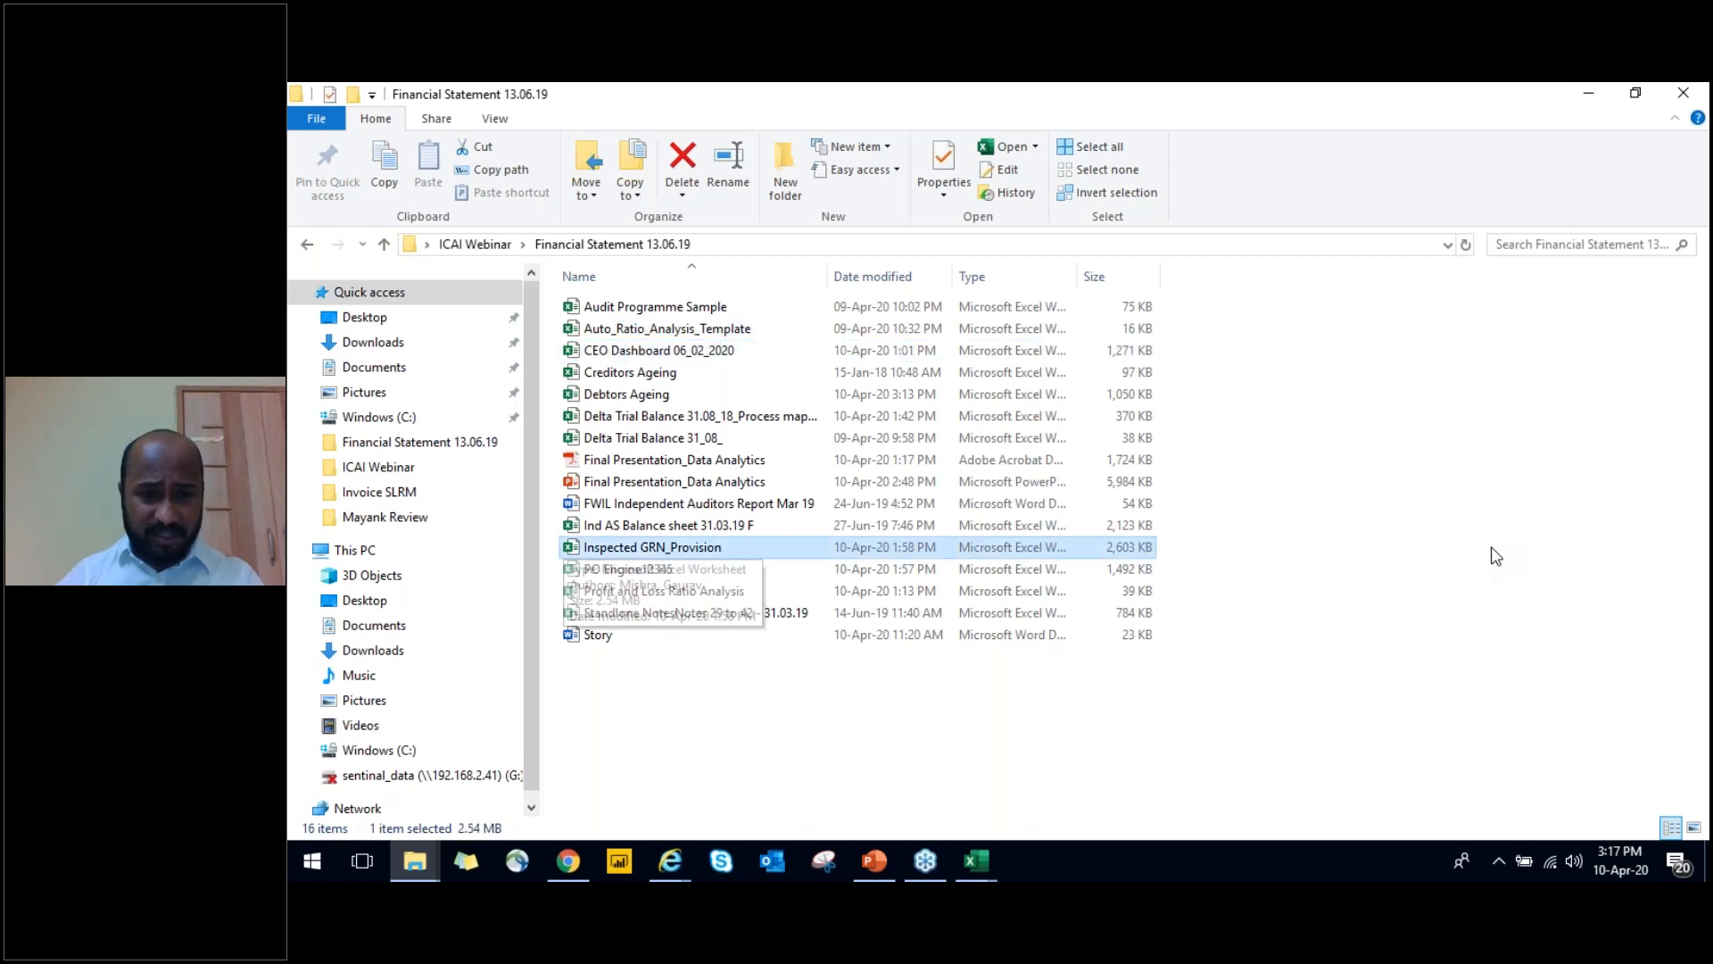
key("Down")
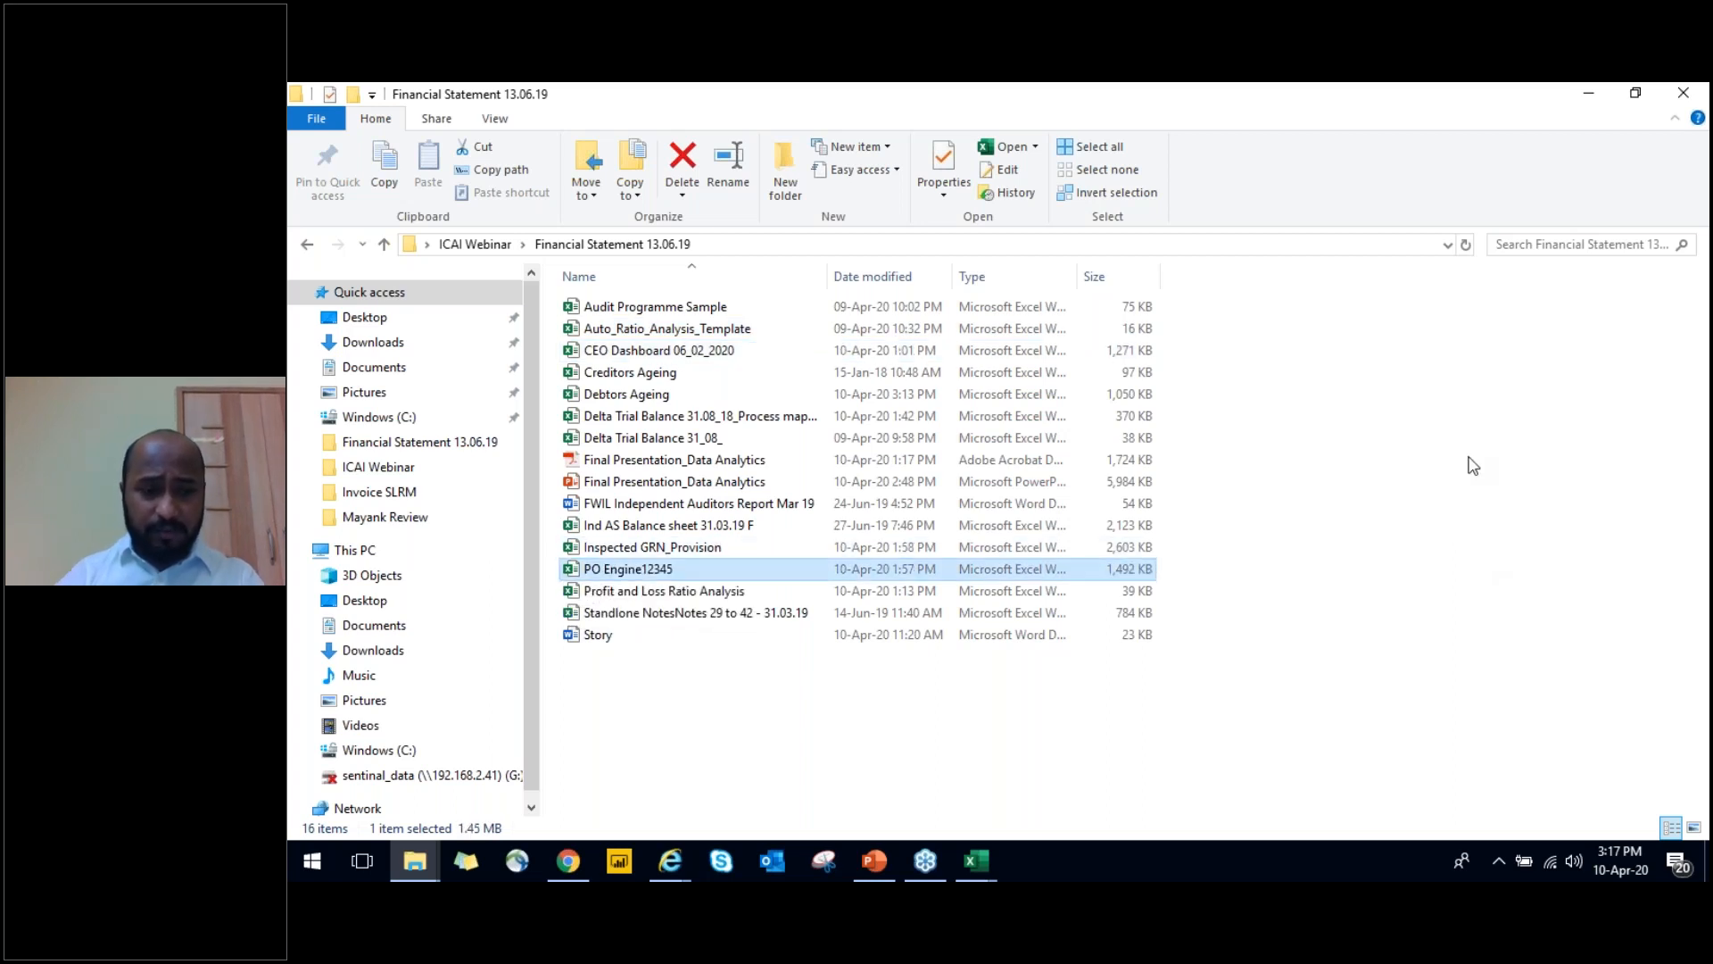
key("Down")
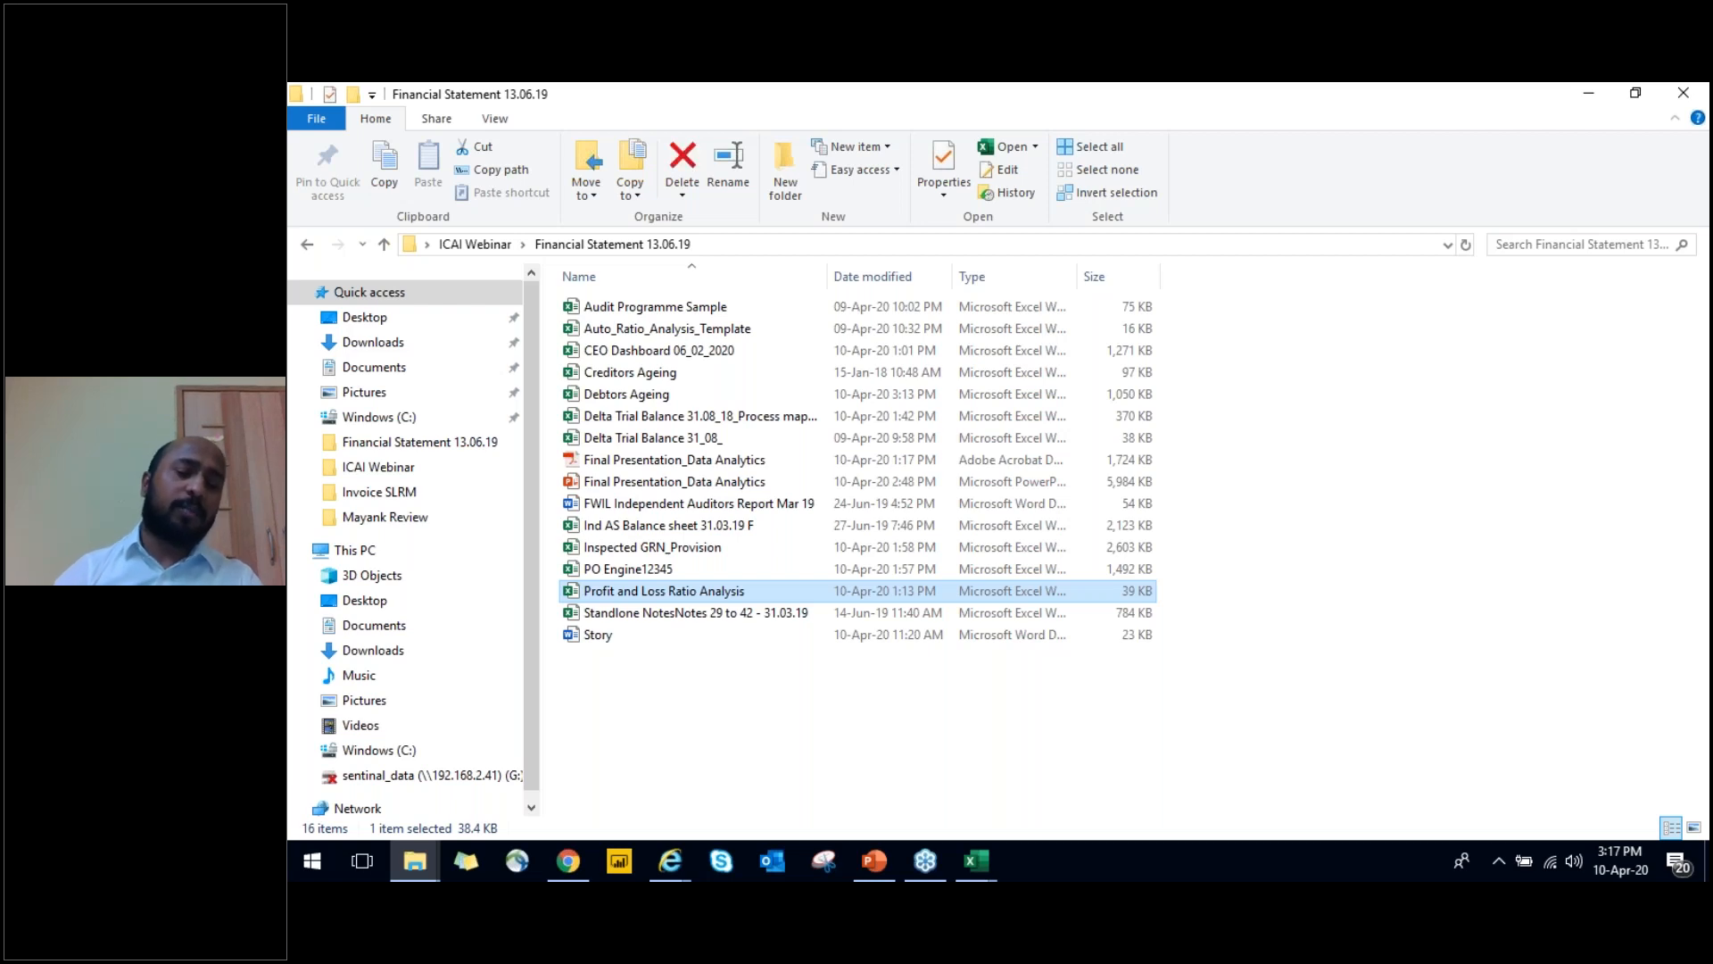
double_click(882, 588)
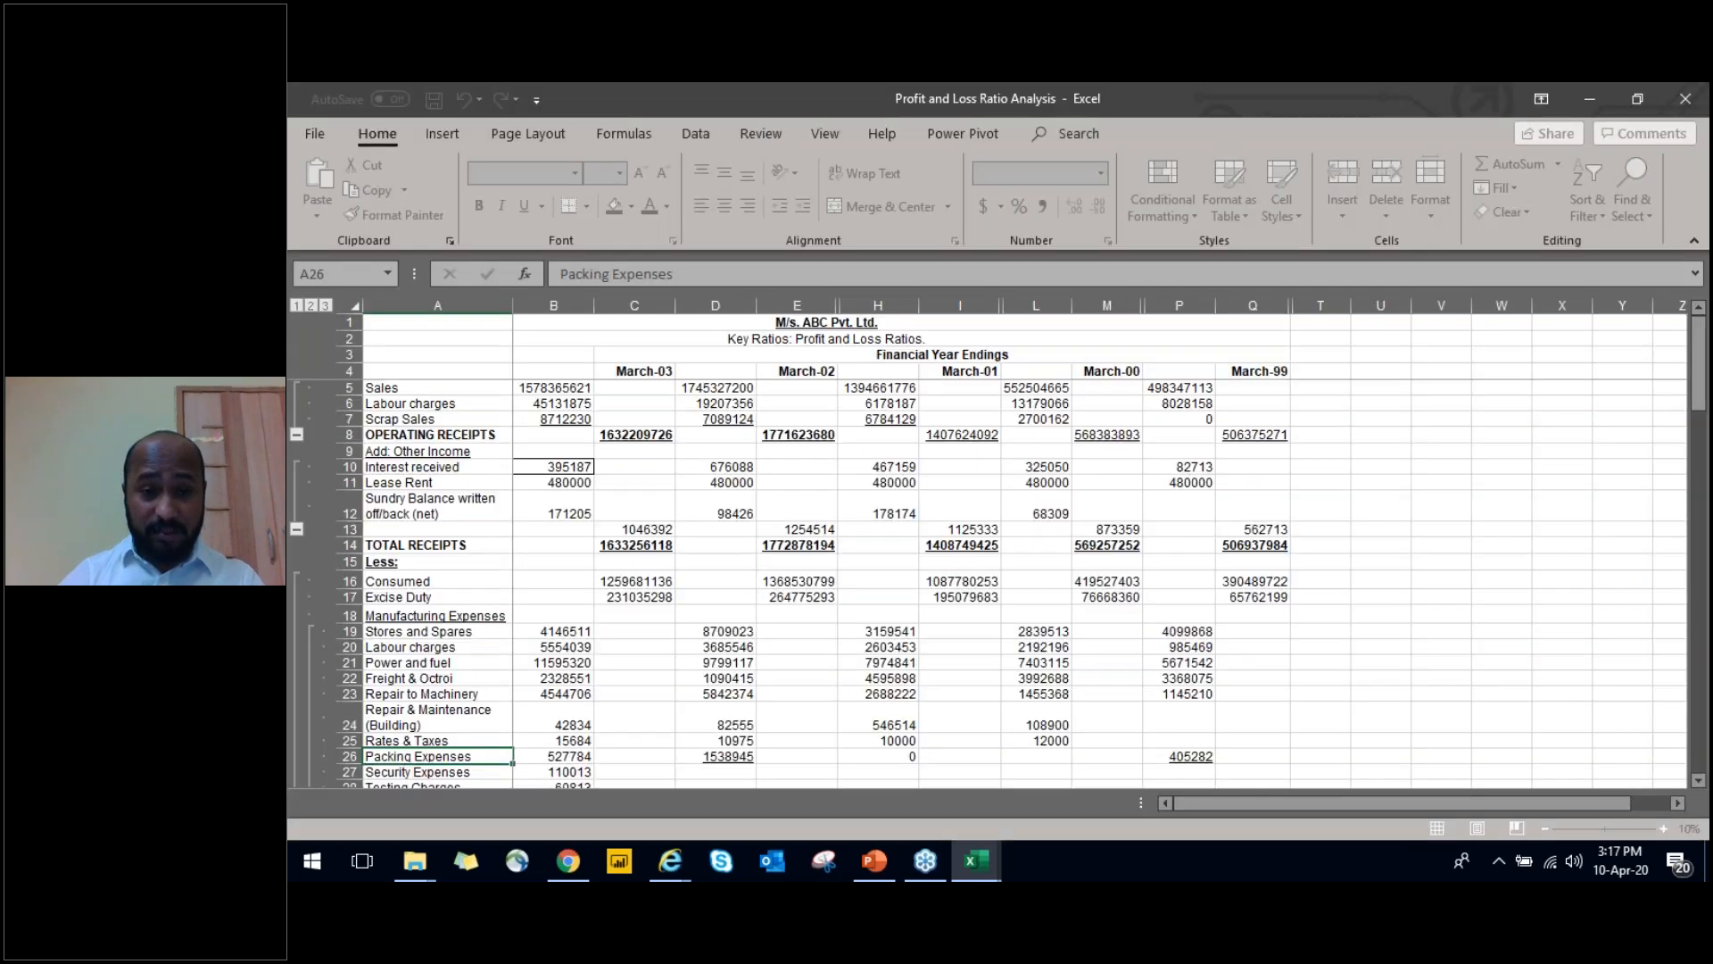
Go down the Data sheet for Profit and loss to the ratio rows and widen column A to fit its labels
key("Page_Down")
key("Down")
key("Down")
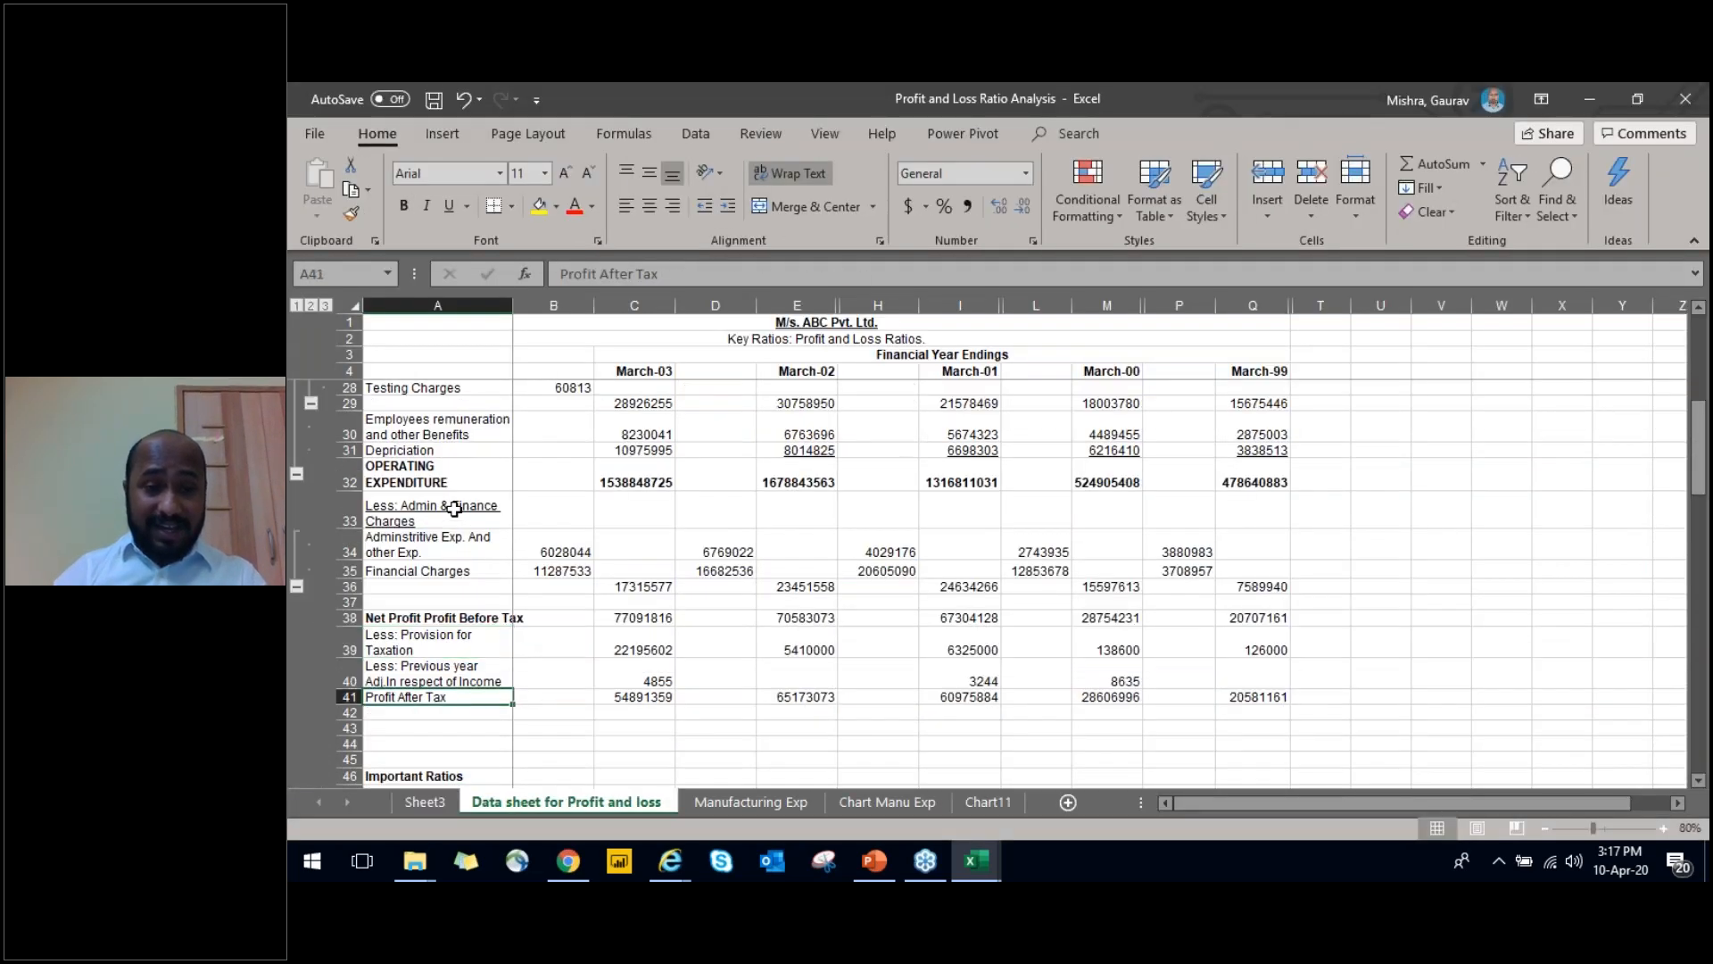
key("Page_Down")
key("Down")
key("Up")
key("Up")
key("Up")
left_click_drag(513, 306, 581, 319)
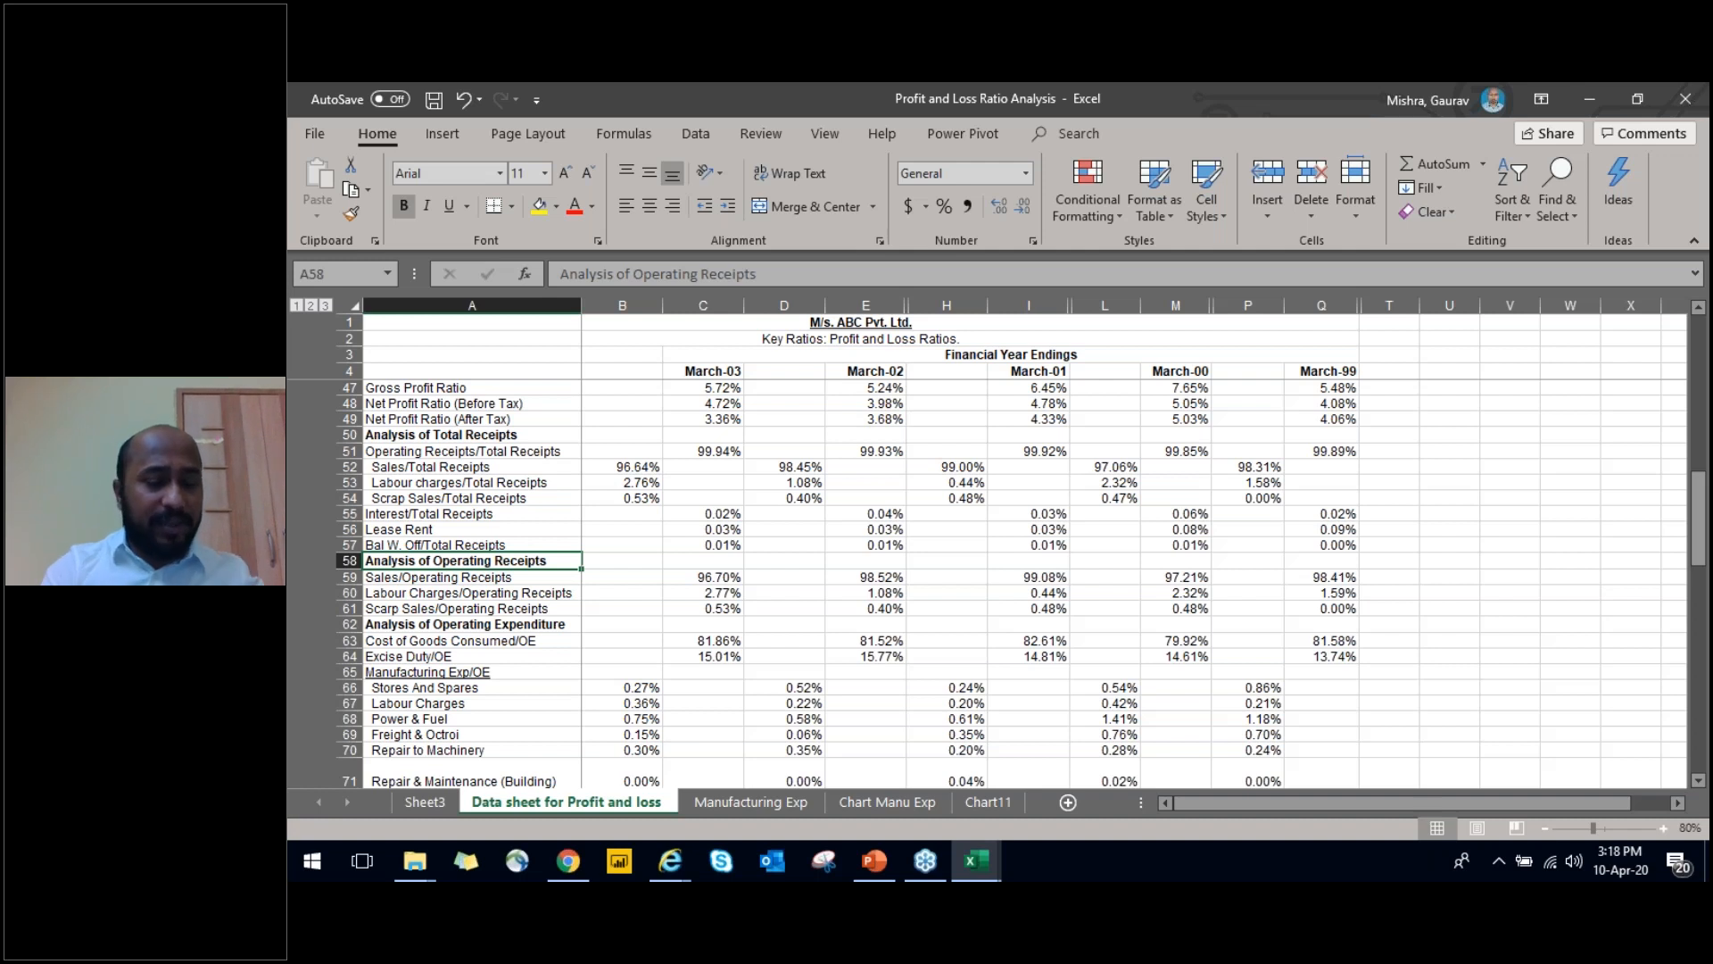
Examine the Important Ratios block, including the March-03 Gross Profit Ratio formula
key("Up")
key("Up")
key("Up")
key("Up")
key("Up")
key("Up")
key("Up")
key("Up")
key("Up")
key("Up")
key("Up")
key("Up")
key("Up")
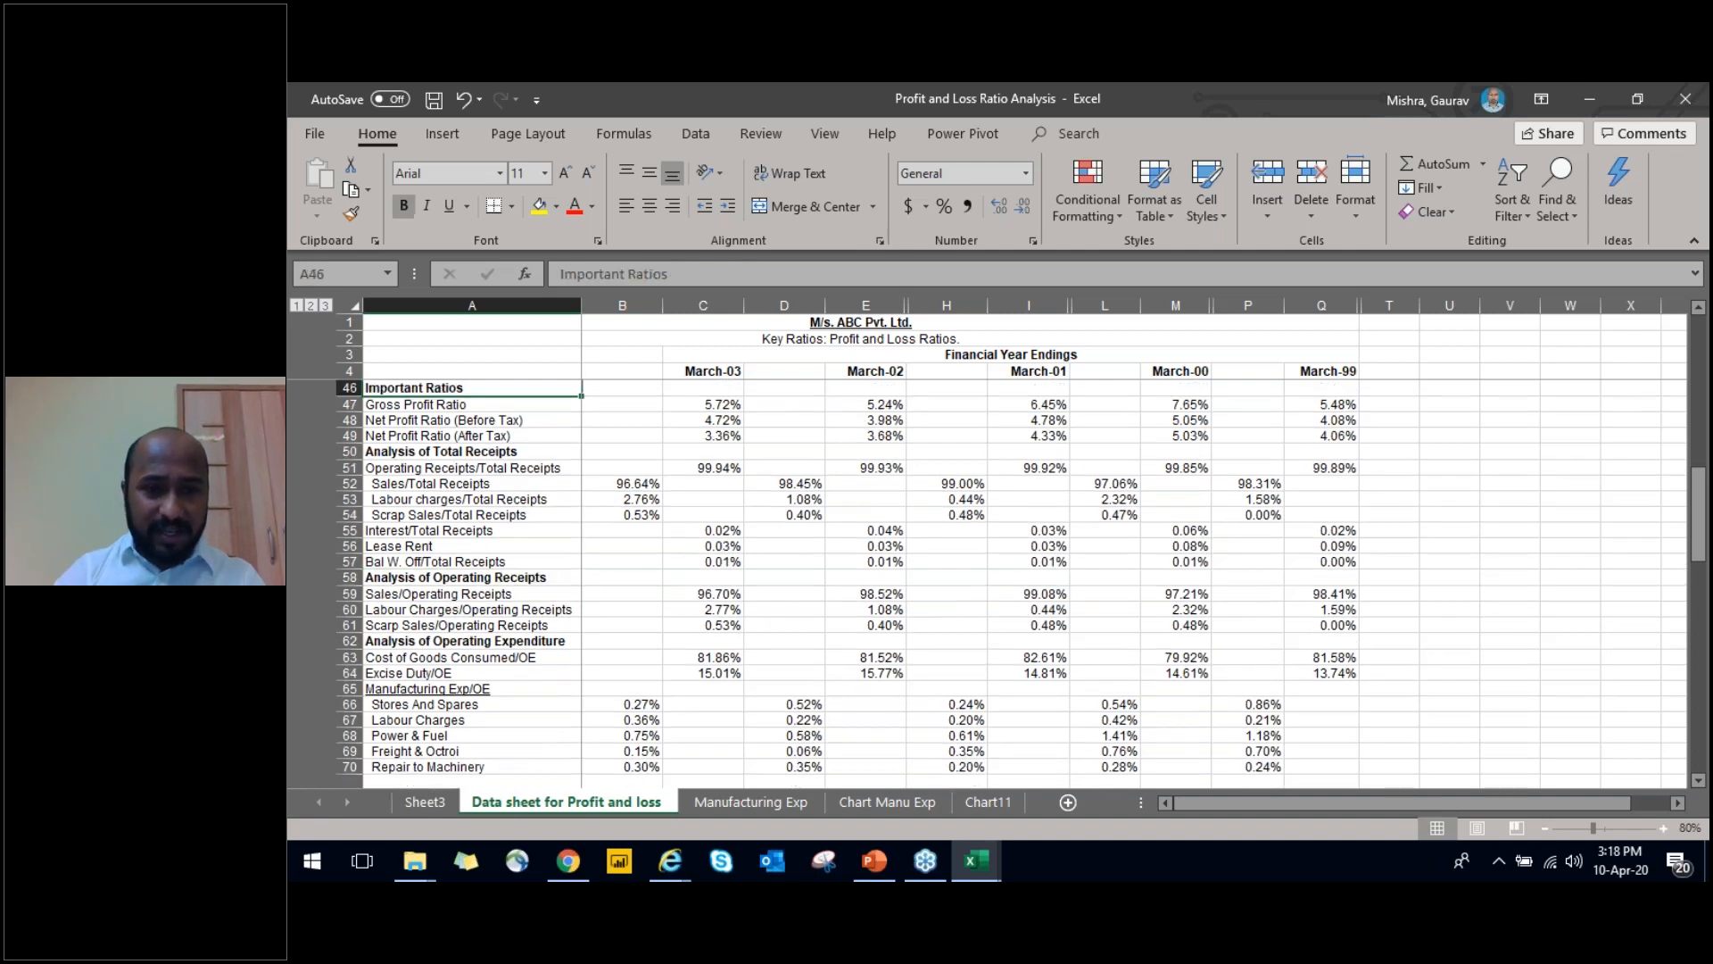
key("Down")
key("Down")
key("Down")
key("Up")
key("Right")
key("Right")
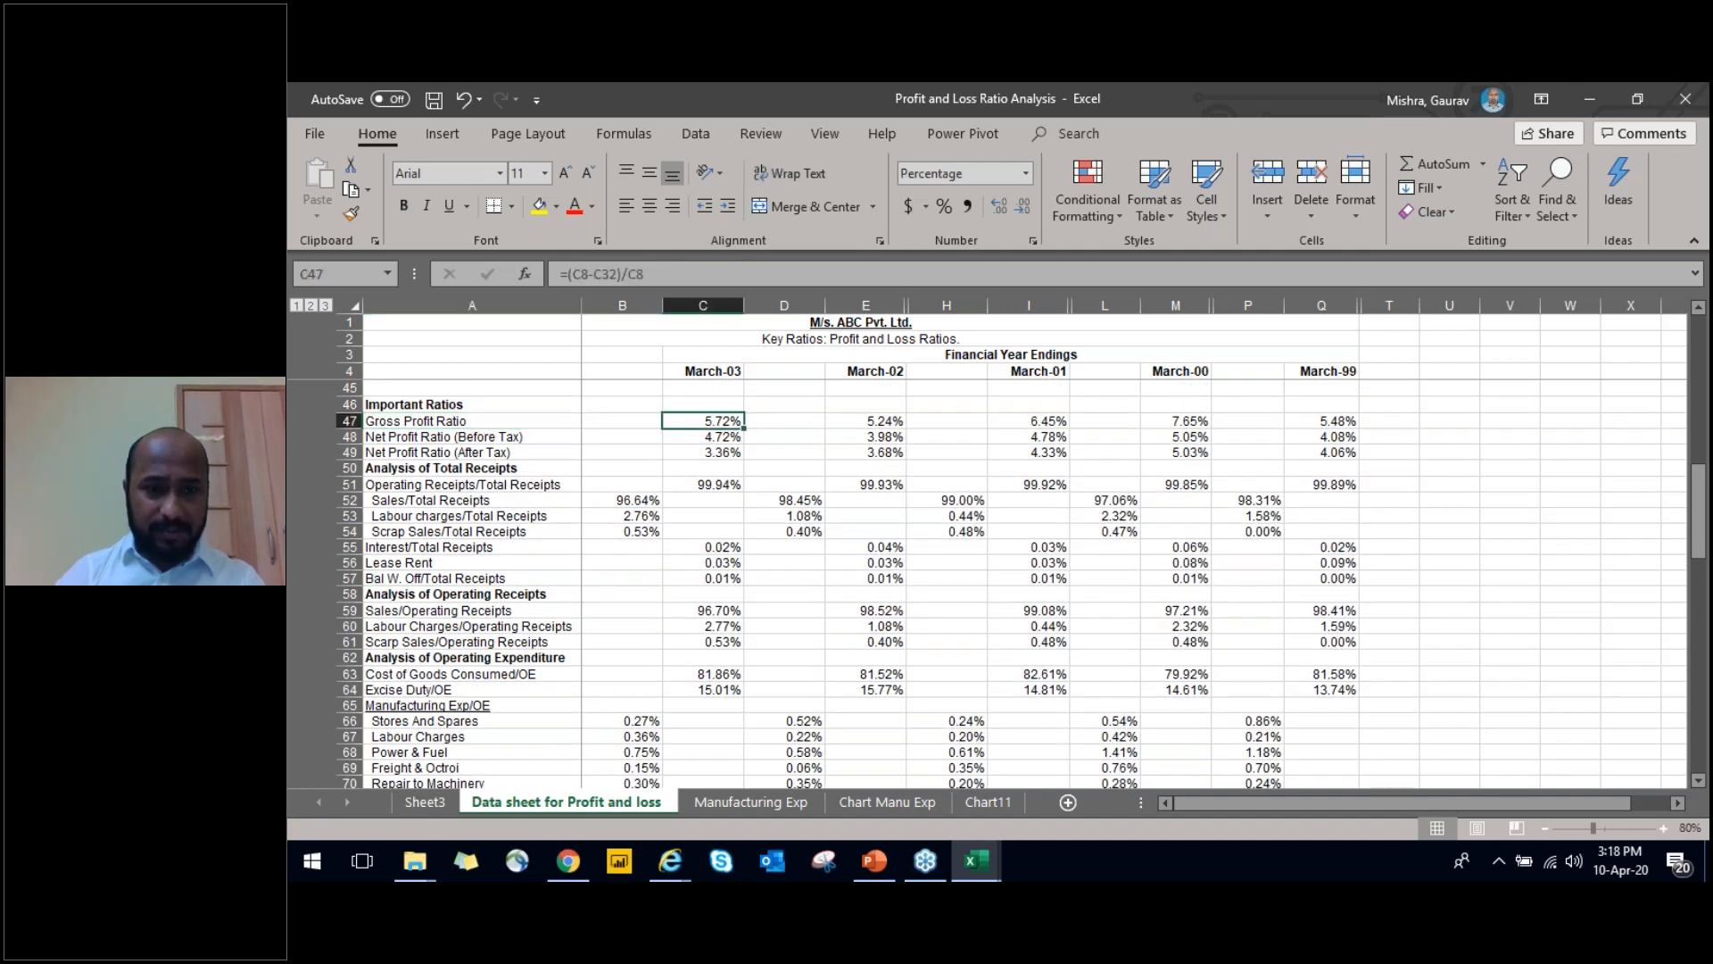
key("Left")
key("Left")
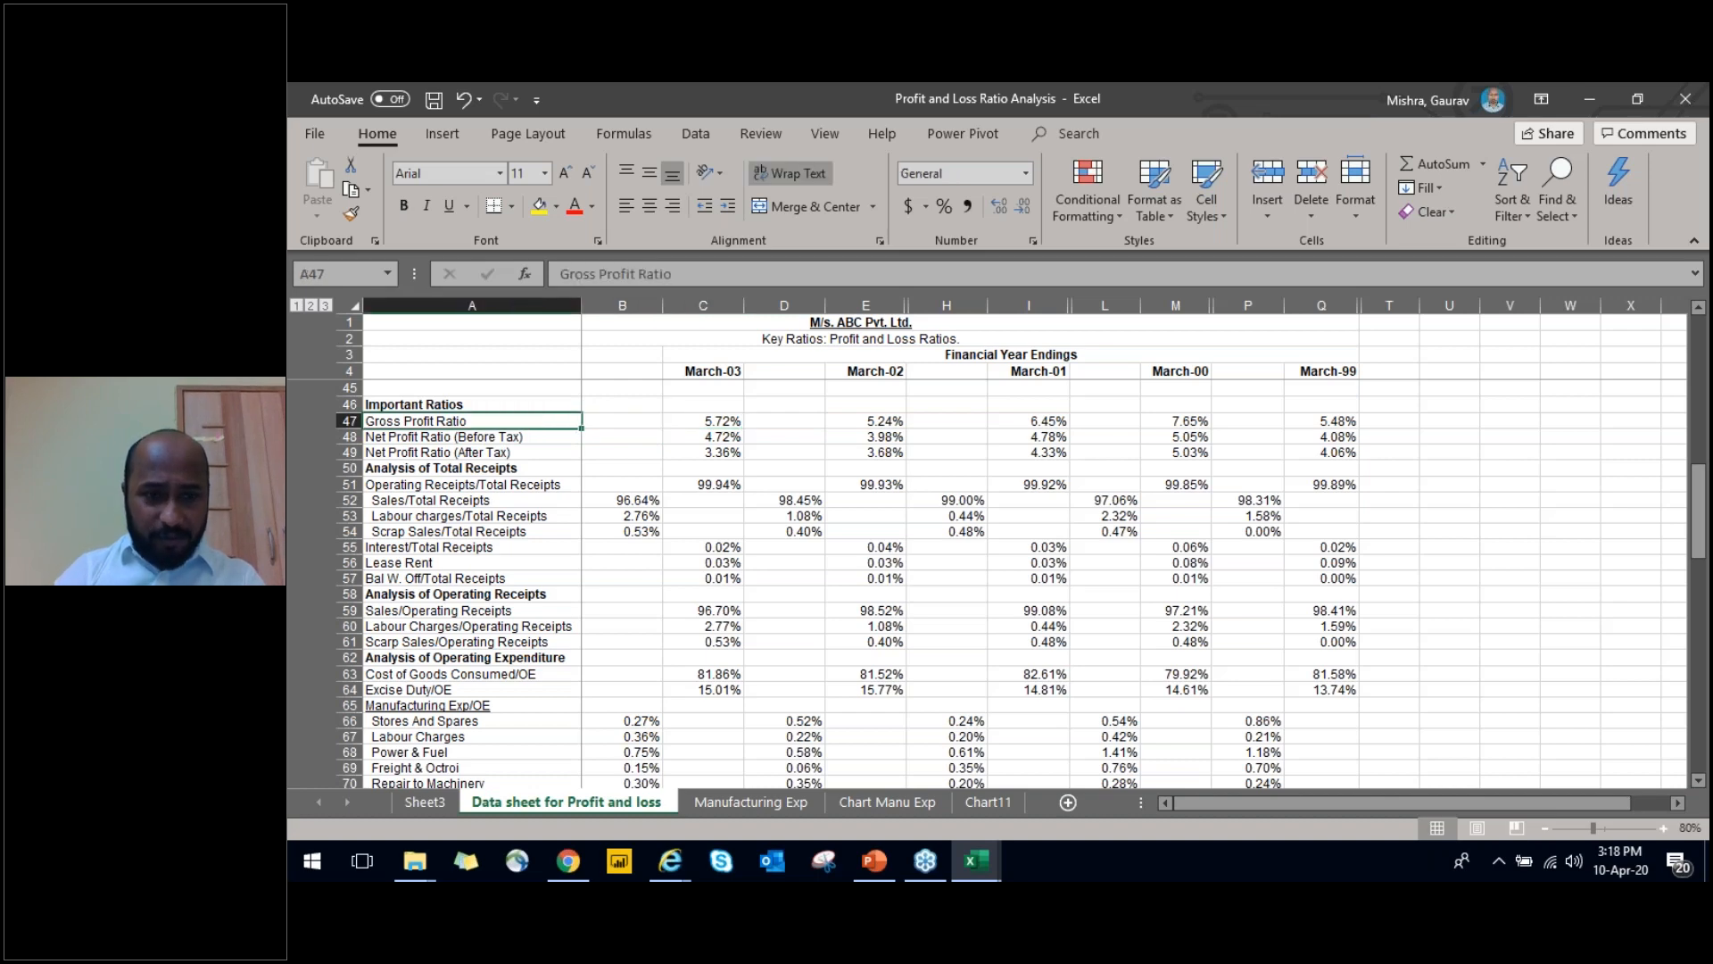
Return to the start of the profit and loss data sheet and inspect the Financial Year Endings heading
key("Up")
key("Up")
key("Up")
key("Up")
key("Up")
key("Up")
key("Up")
key("Up")
key("Up")
key("Up")
key("Up")
key("Up")
key("Up")
key("Up")
key("Up")
key("Up")
key("Up")
key("Up")
key("Up")
key("Up")
key("Up")
key("Up")
key("Up")
key("Up")
key("Up")
key("Up")
key("Up")
key("Up")
key("Up")
key("Up")
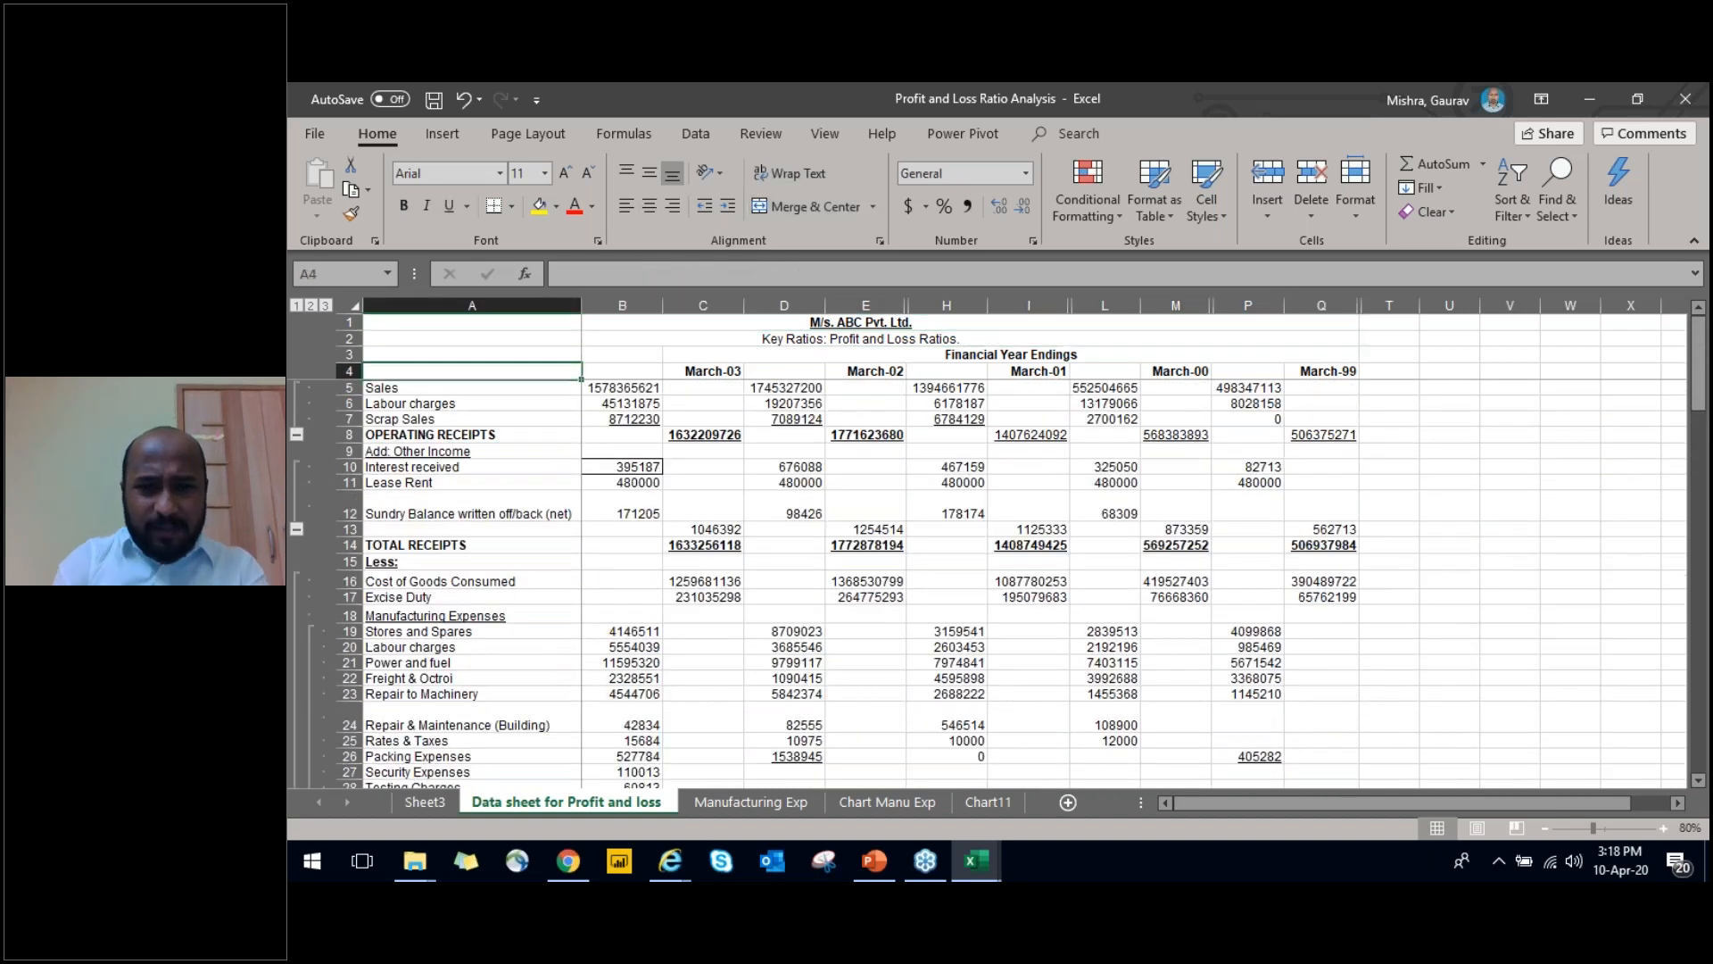
key("ctrl+Page_Down")
key("ctrl+Page_Up")
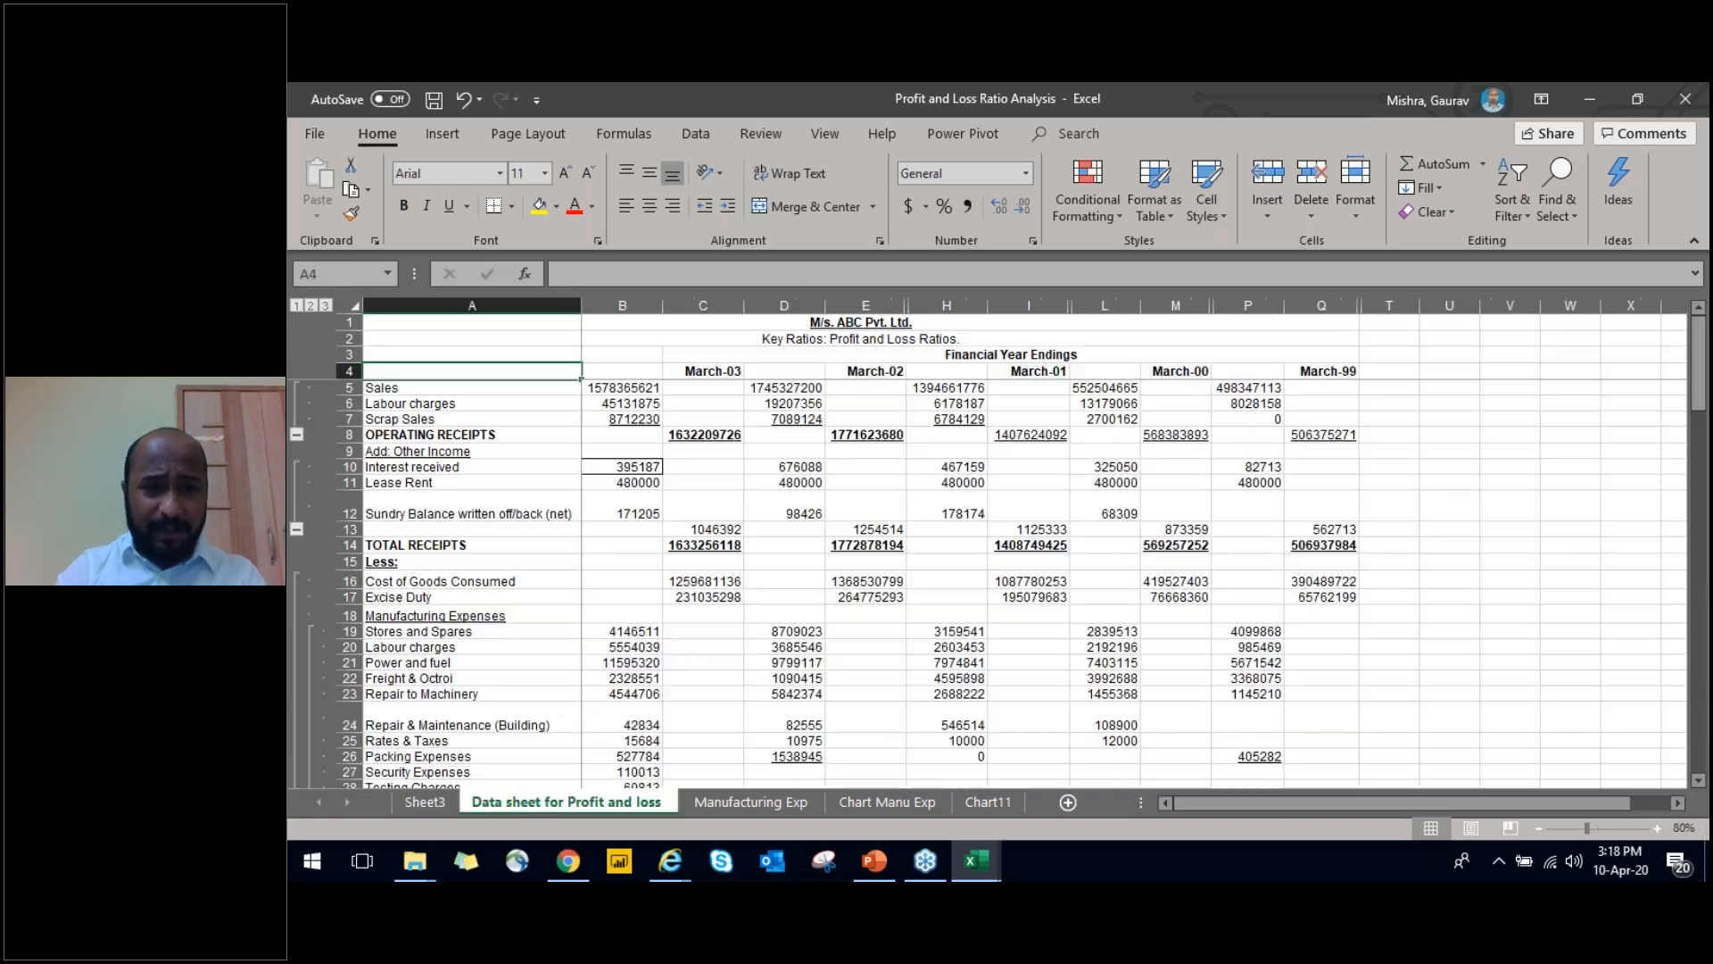
key("Down")
key("Up")
key("Right")
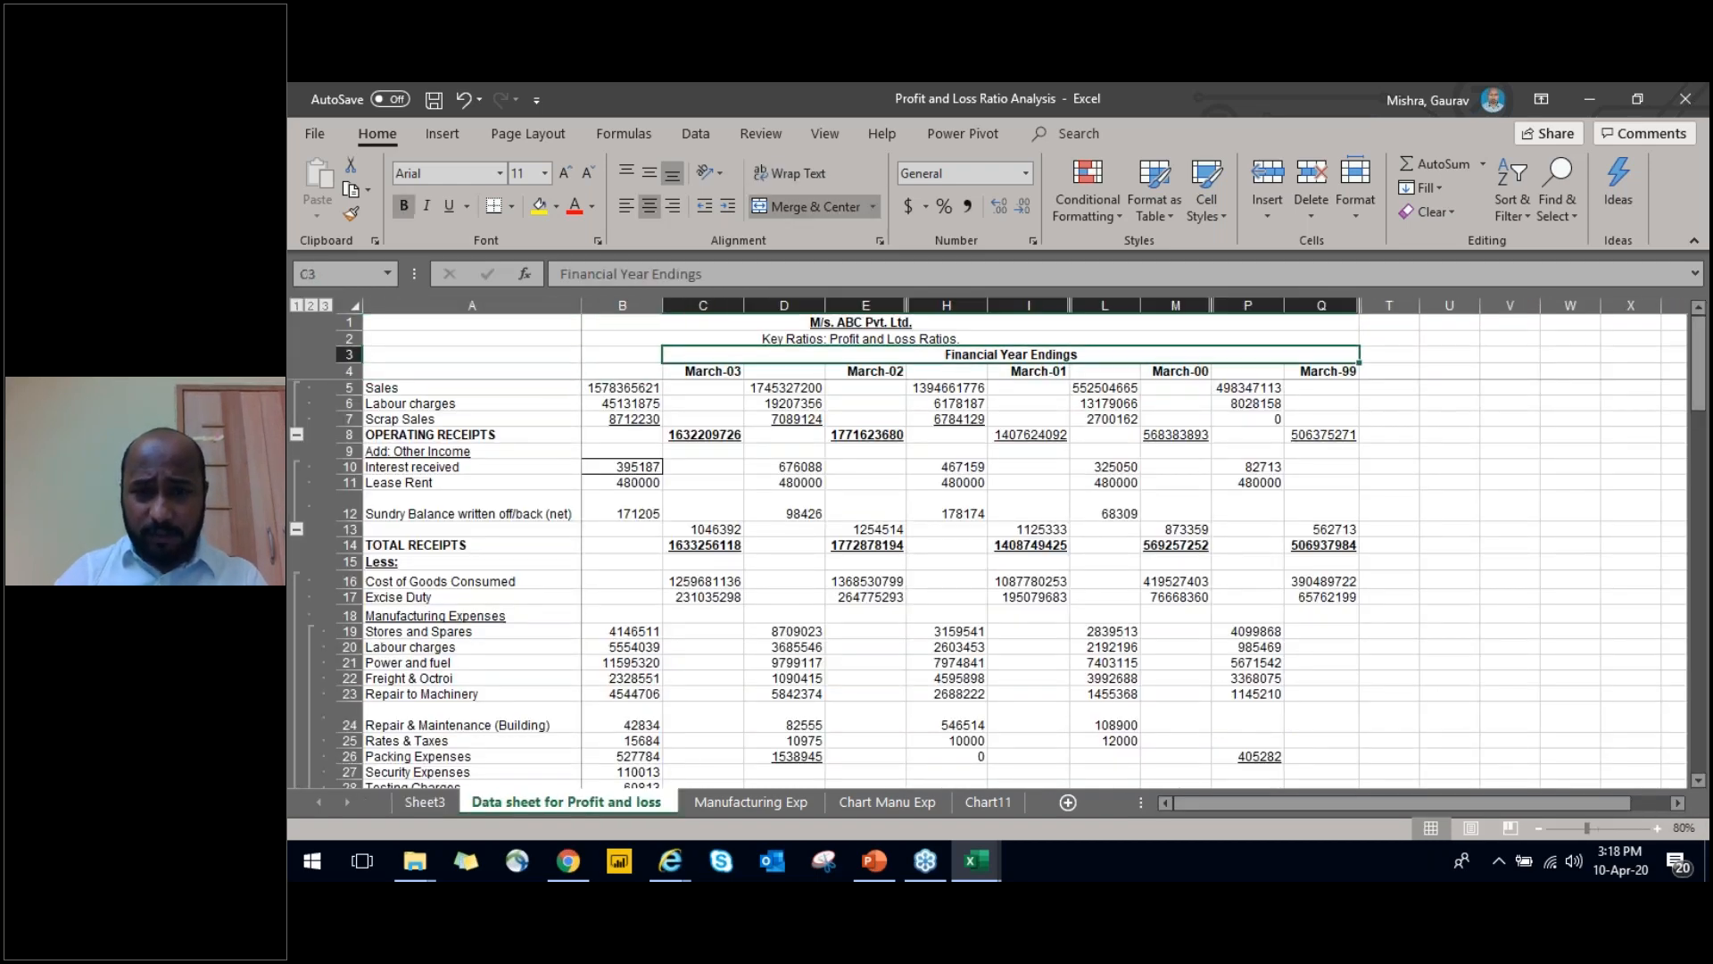
Review the receipts rows from Sales through Other Income down to the Sundry Balance written off/back subtotal row
key("Down")
key("Left")
key("Down")
key("Down")
key("Down")
key("Down")
key("Down")
key("Right")
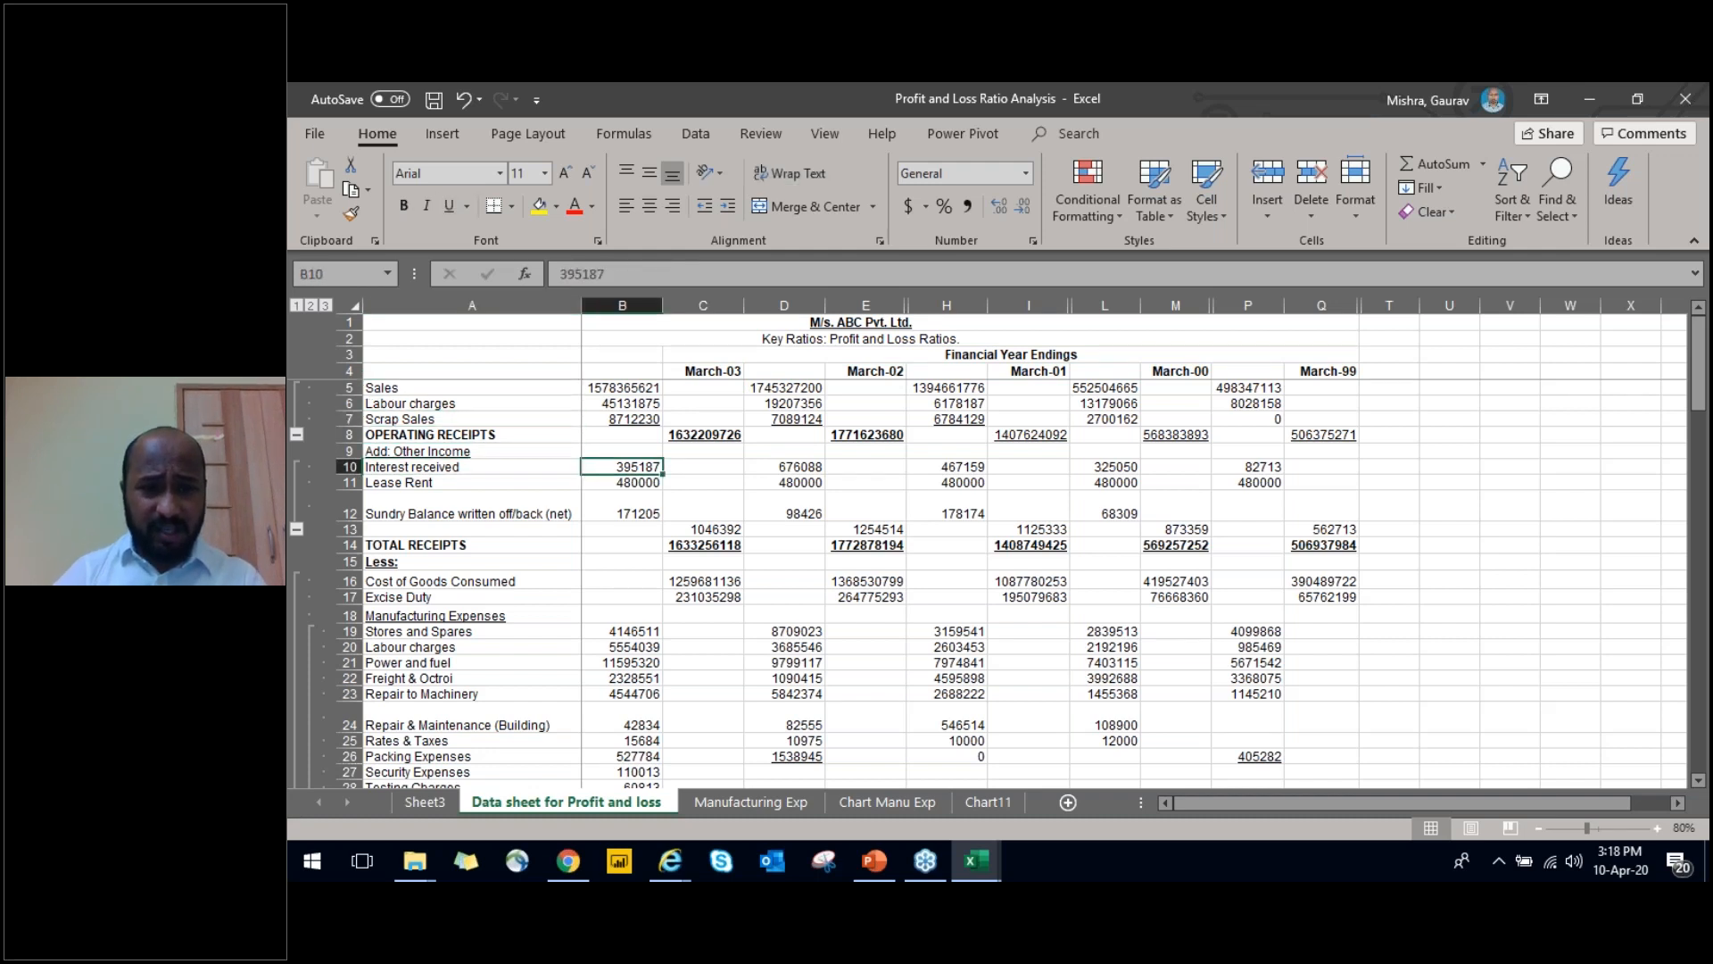
key("Left")
key("Down")
key("Down")
key("Down")
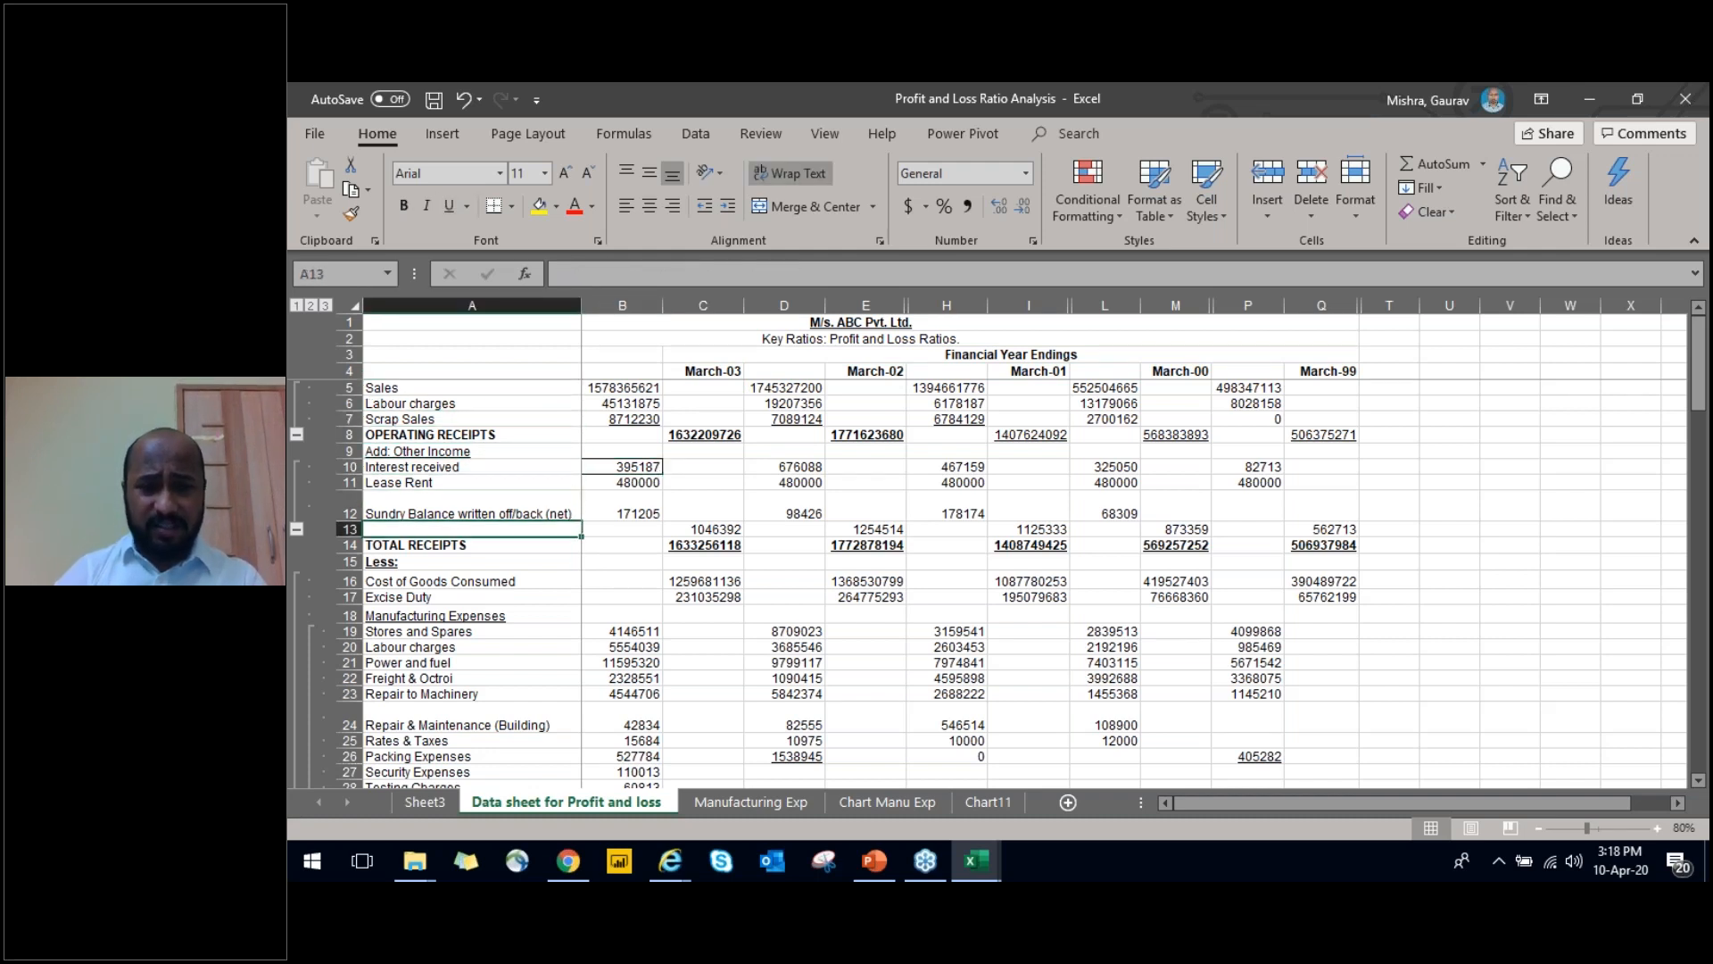
Review the rows from Total Receipts through Cost of Goods Consumed and Manufacturing Expenses to Repair to Machinery
key("Down")
key("Down")
key("Down")
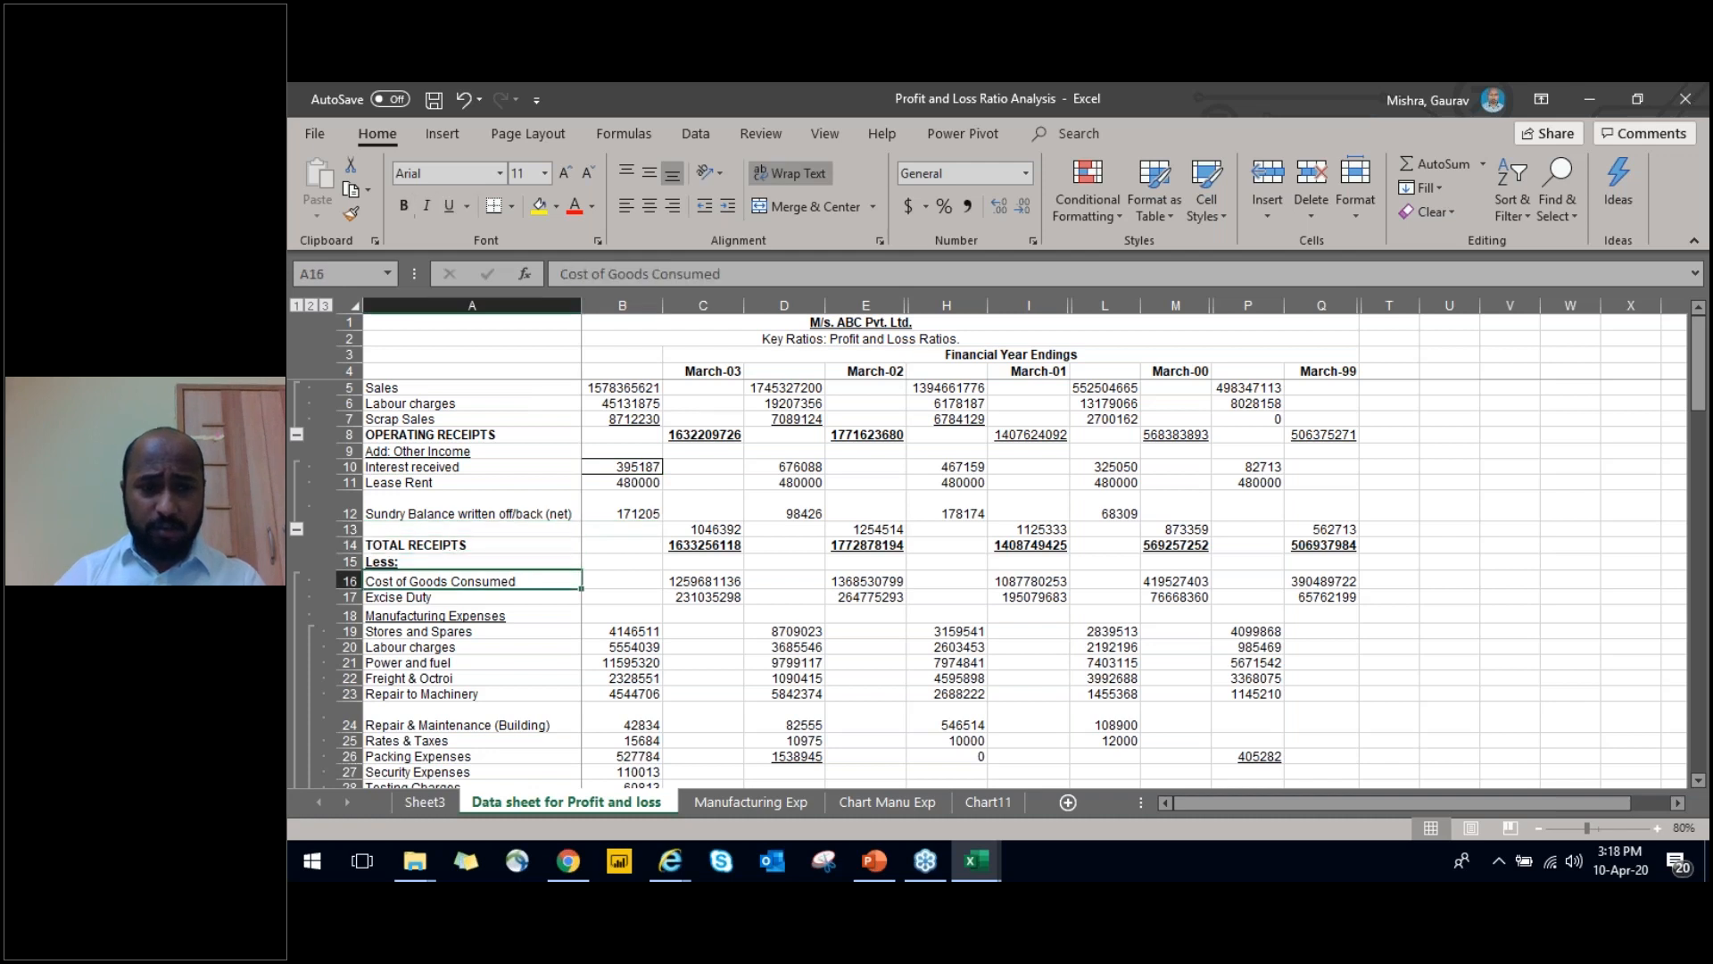
key("Down")
key("Down")
key("Down")
key("Down")
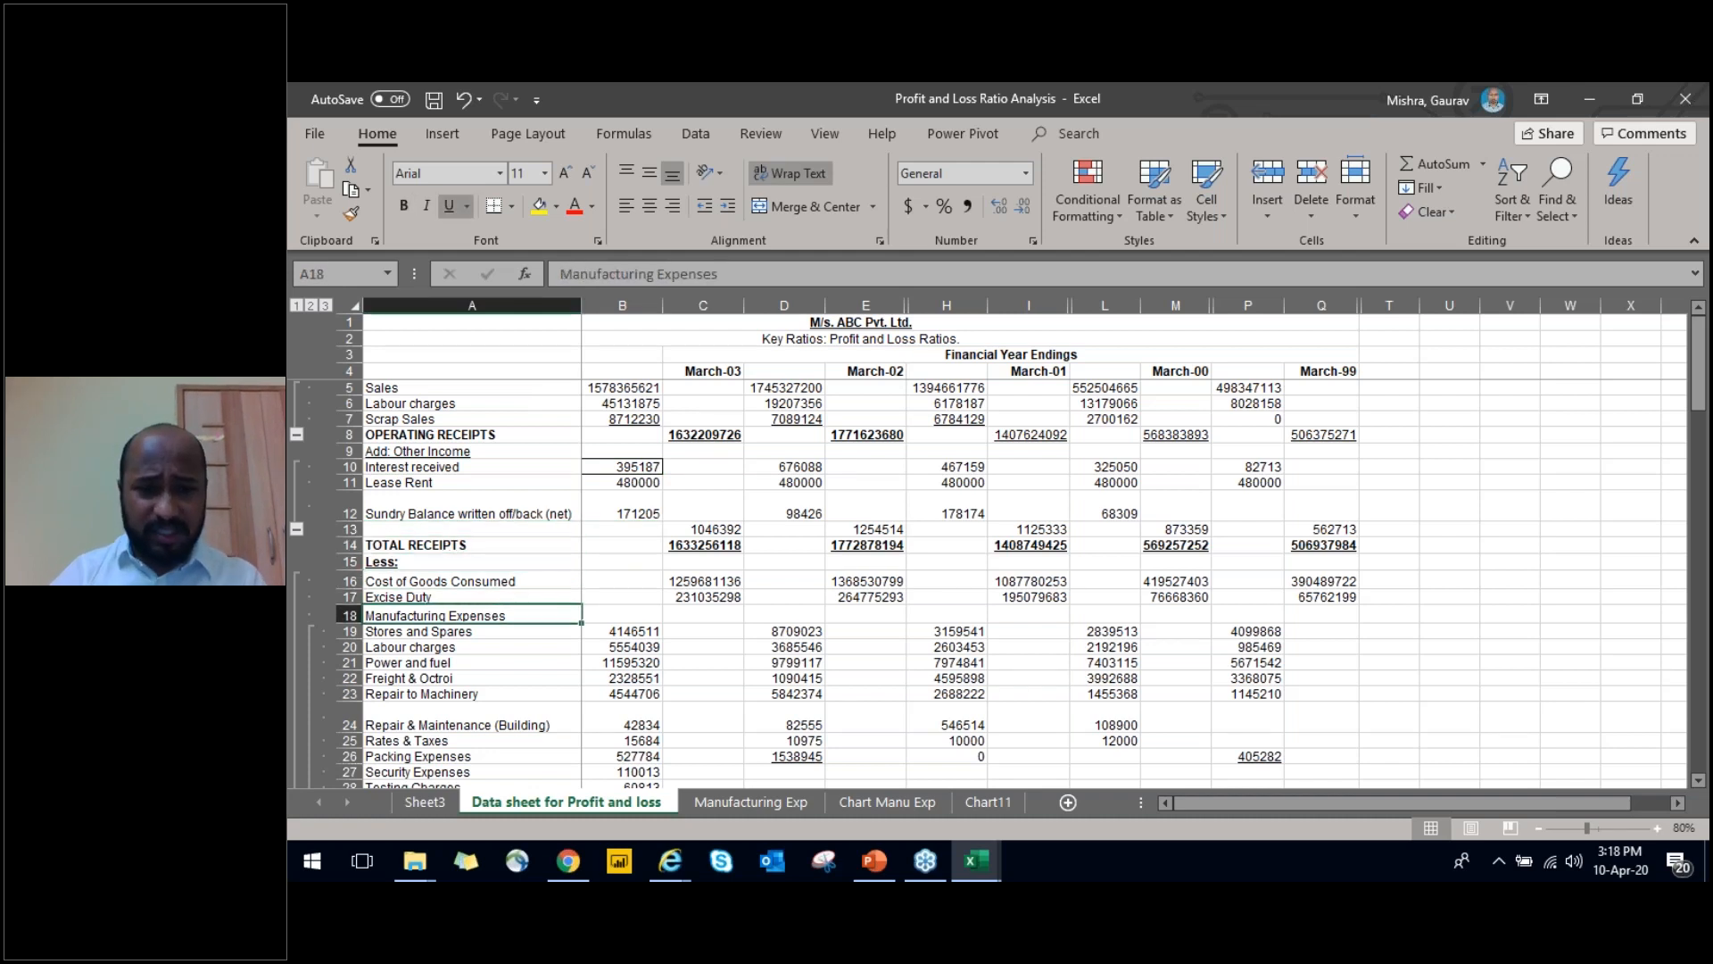
key("Down")
key("Down")
key("Down")
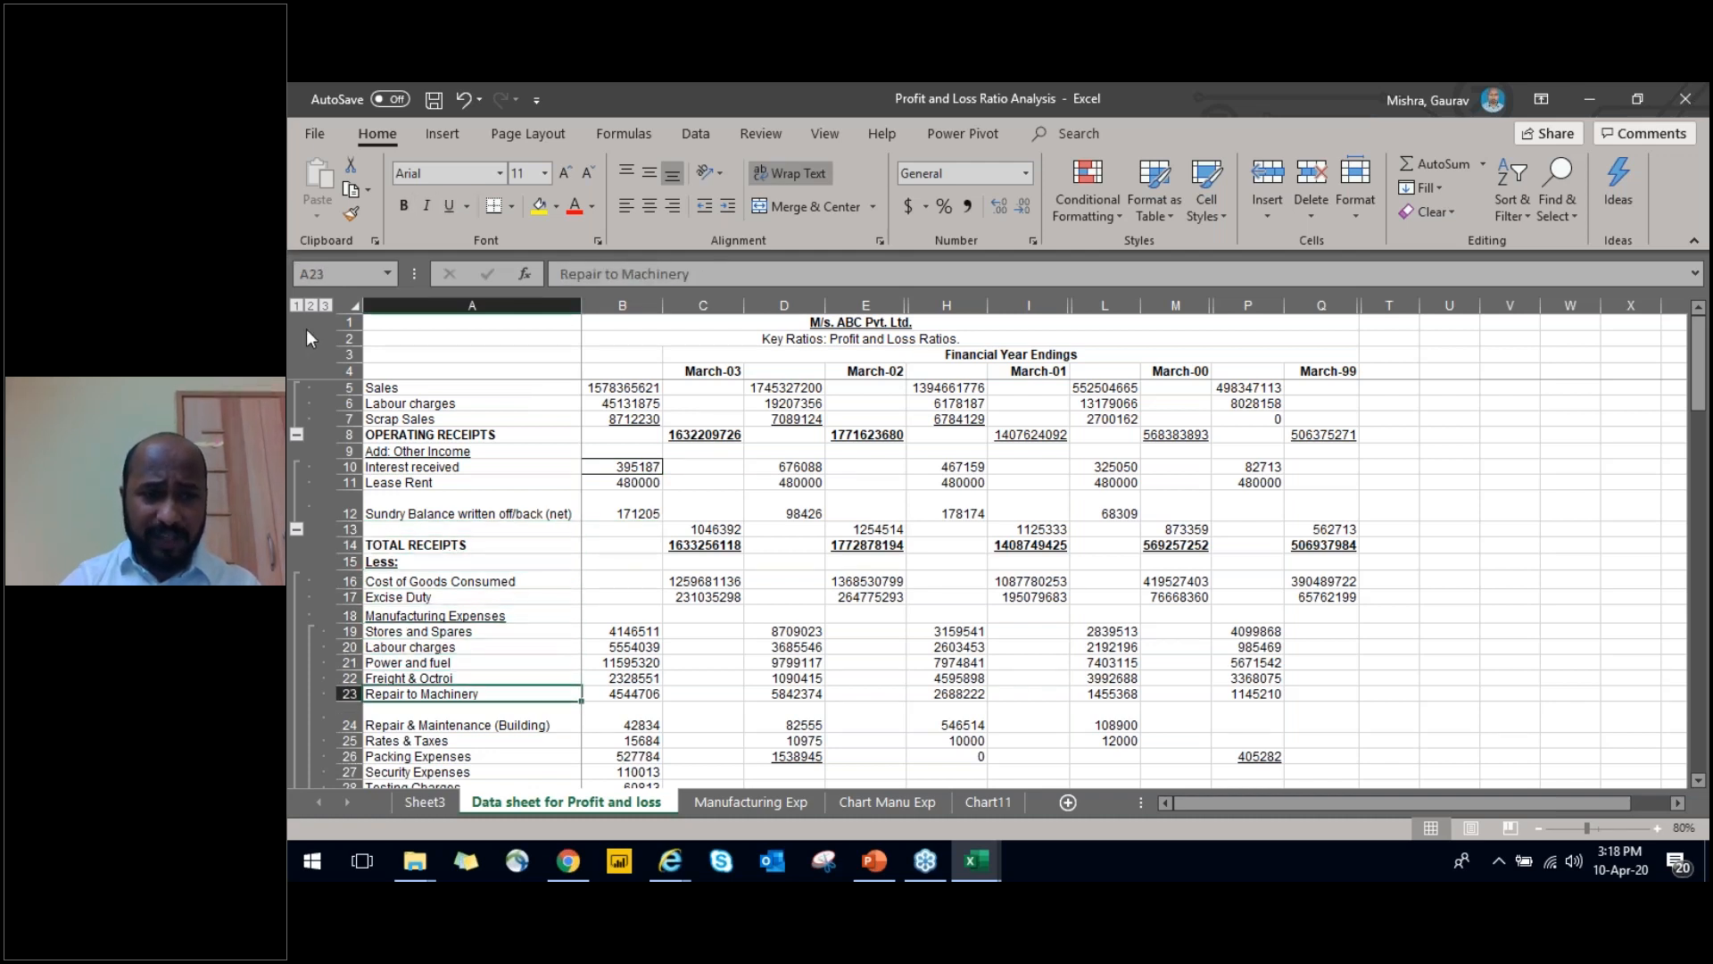
Collapse the grouped rows above Operating Receipts and expand them again
left_click(297, 432)
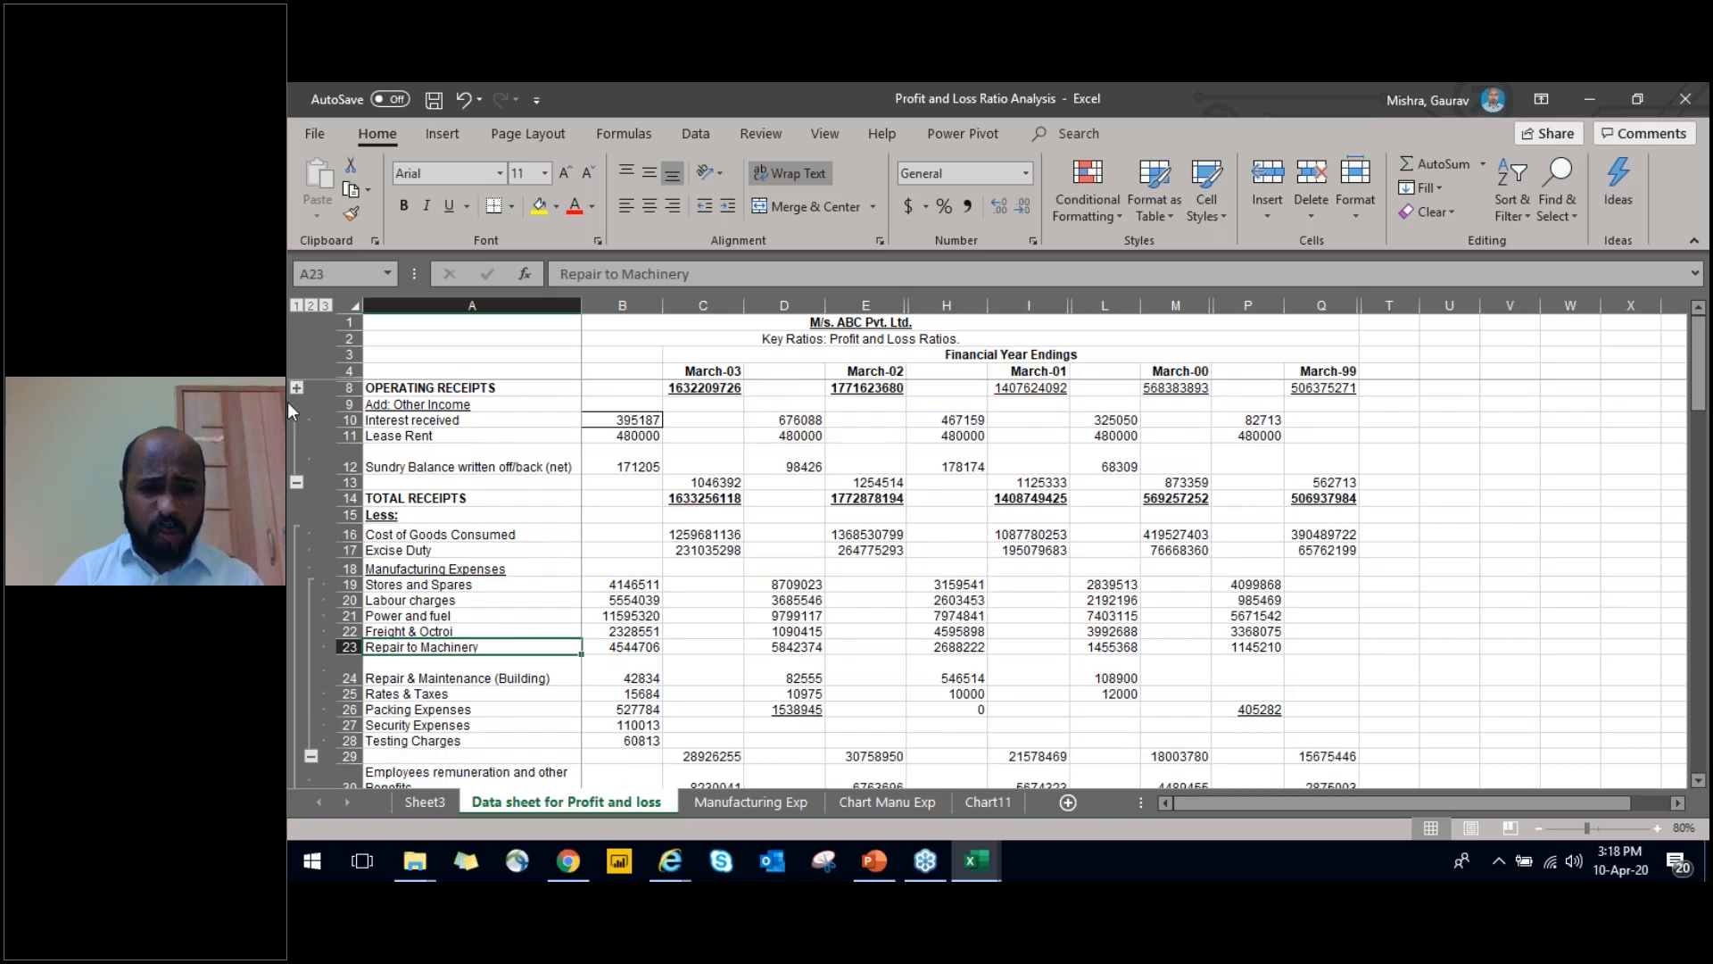
left_click(296, 388)
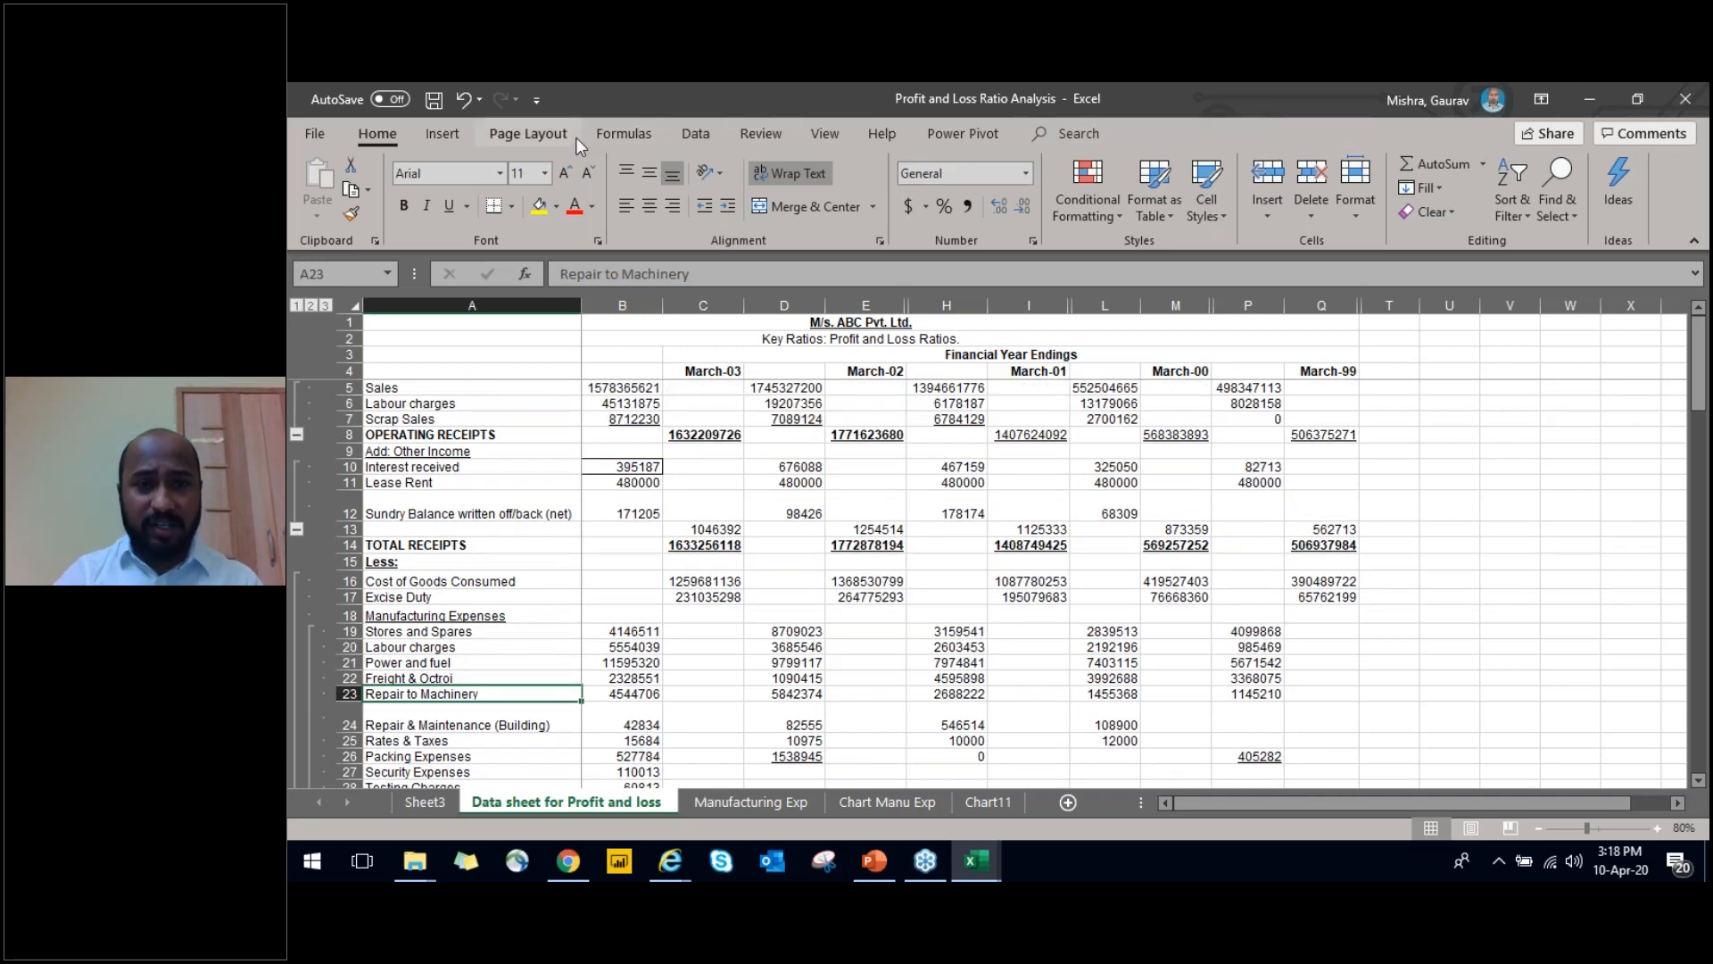
left_click(824, 134)
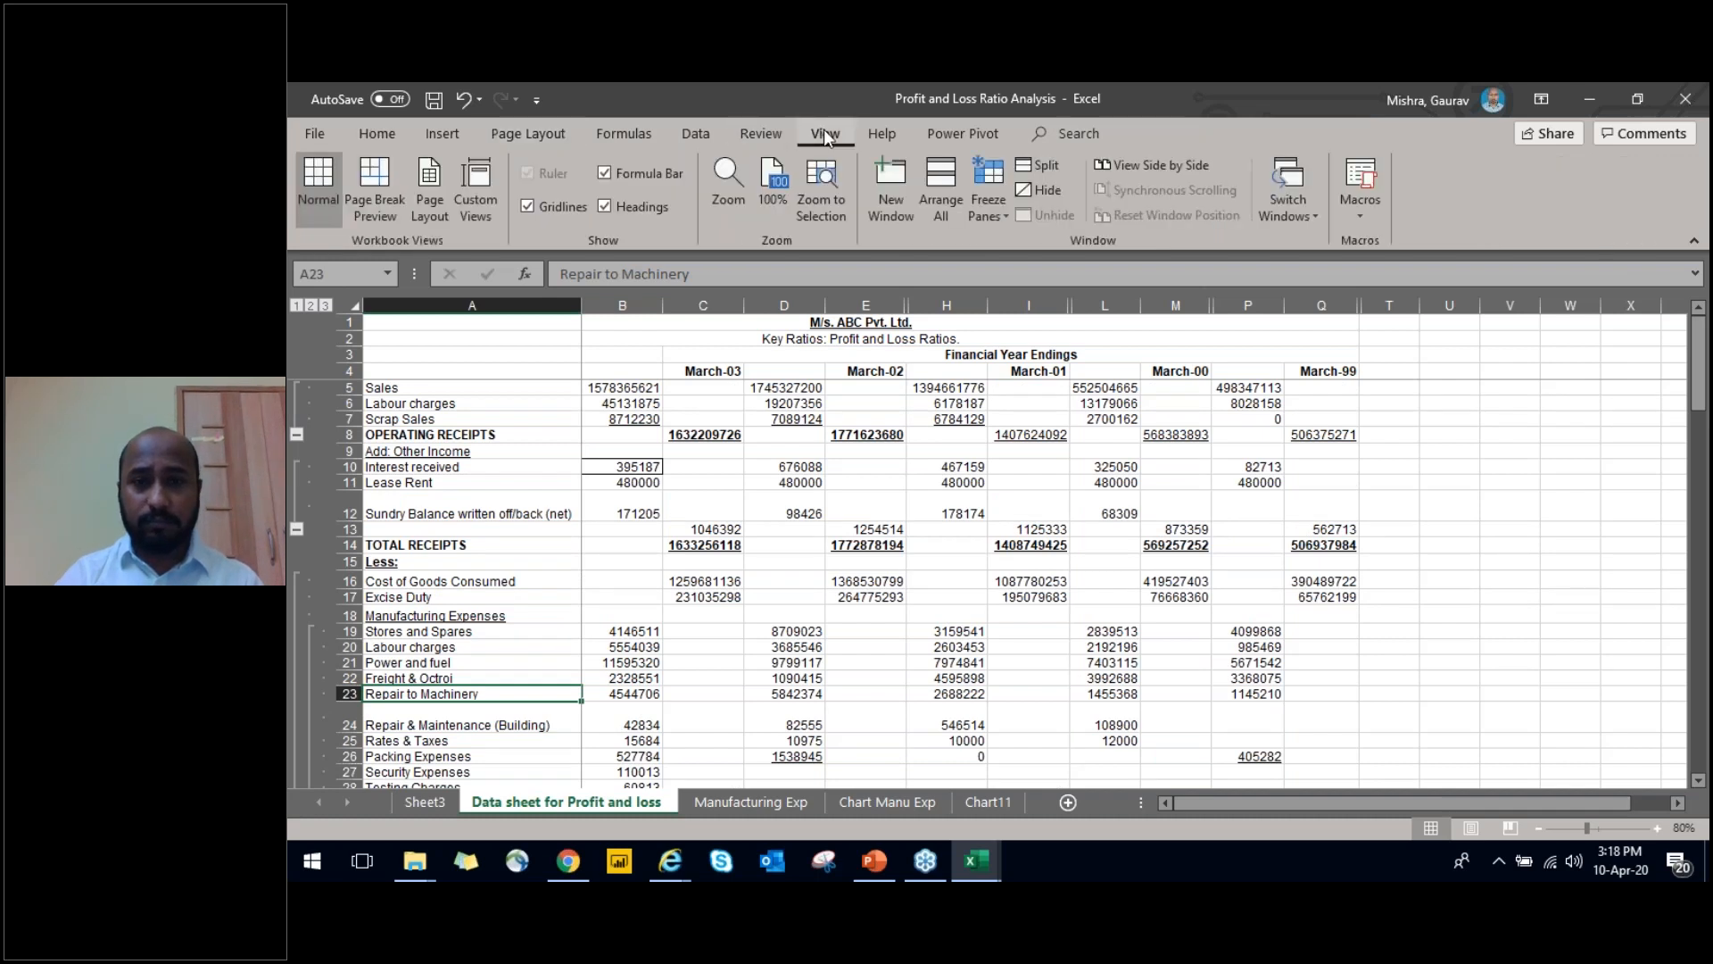
left_click(893, 134)
left_click(949, 134)
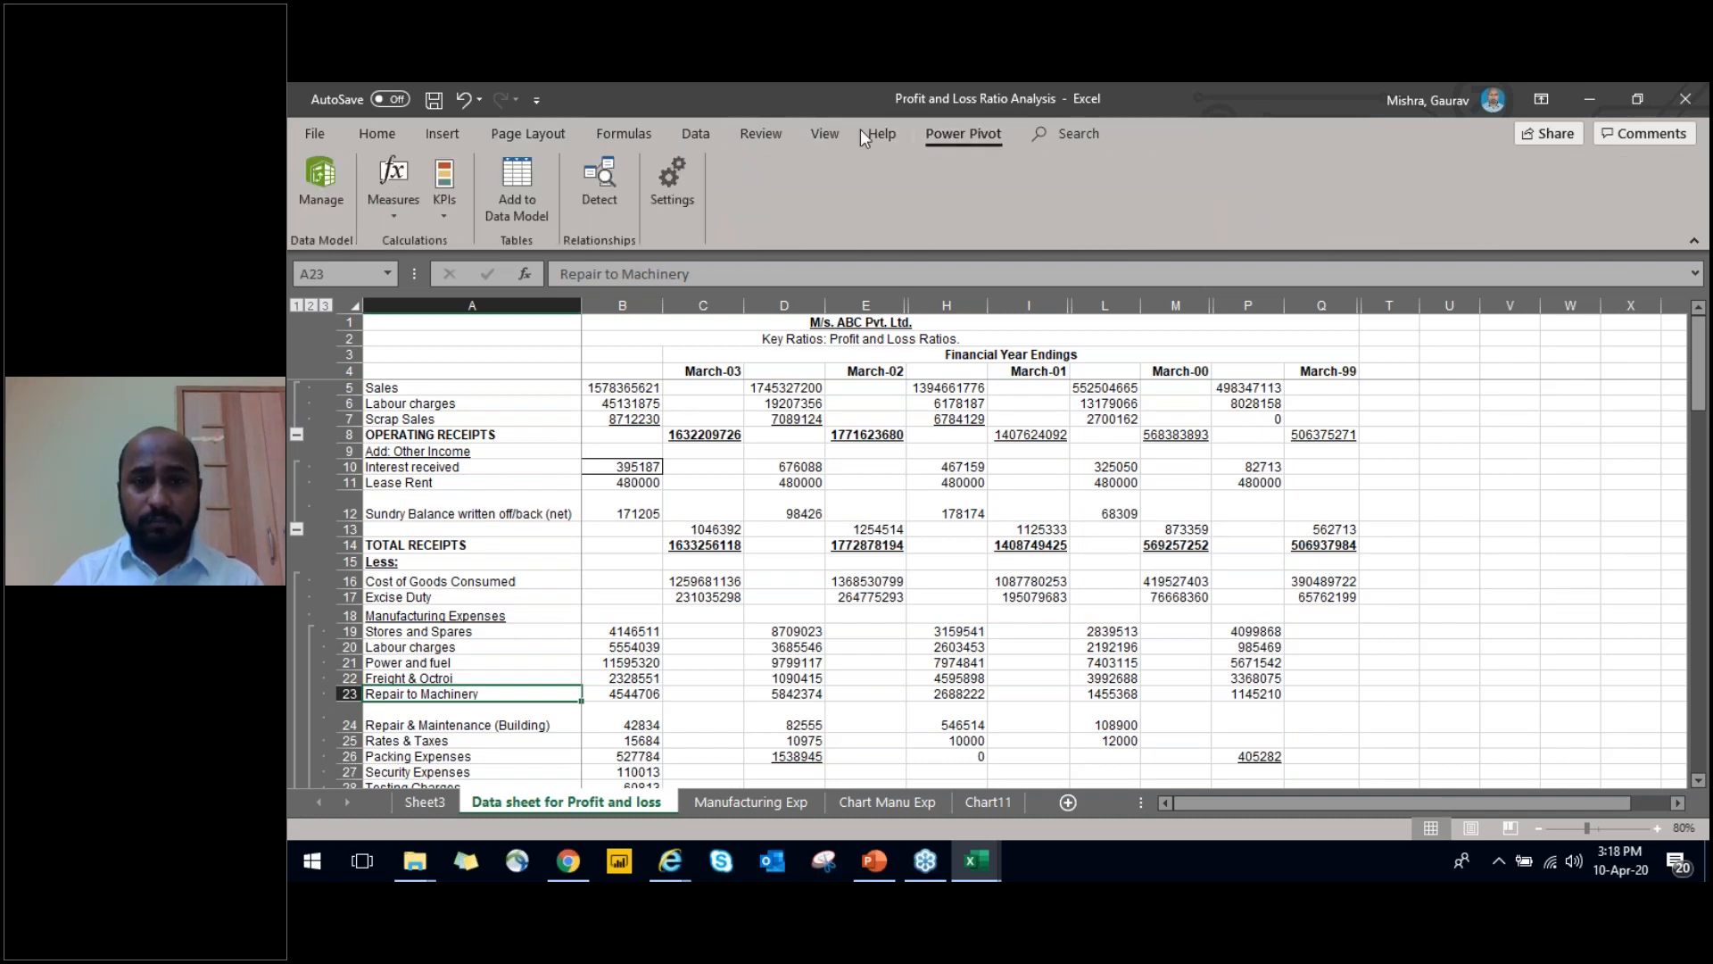
left_click(755, 134)
left_click(695, 132)
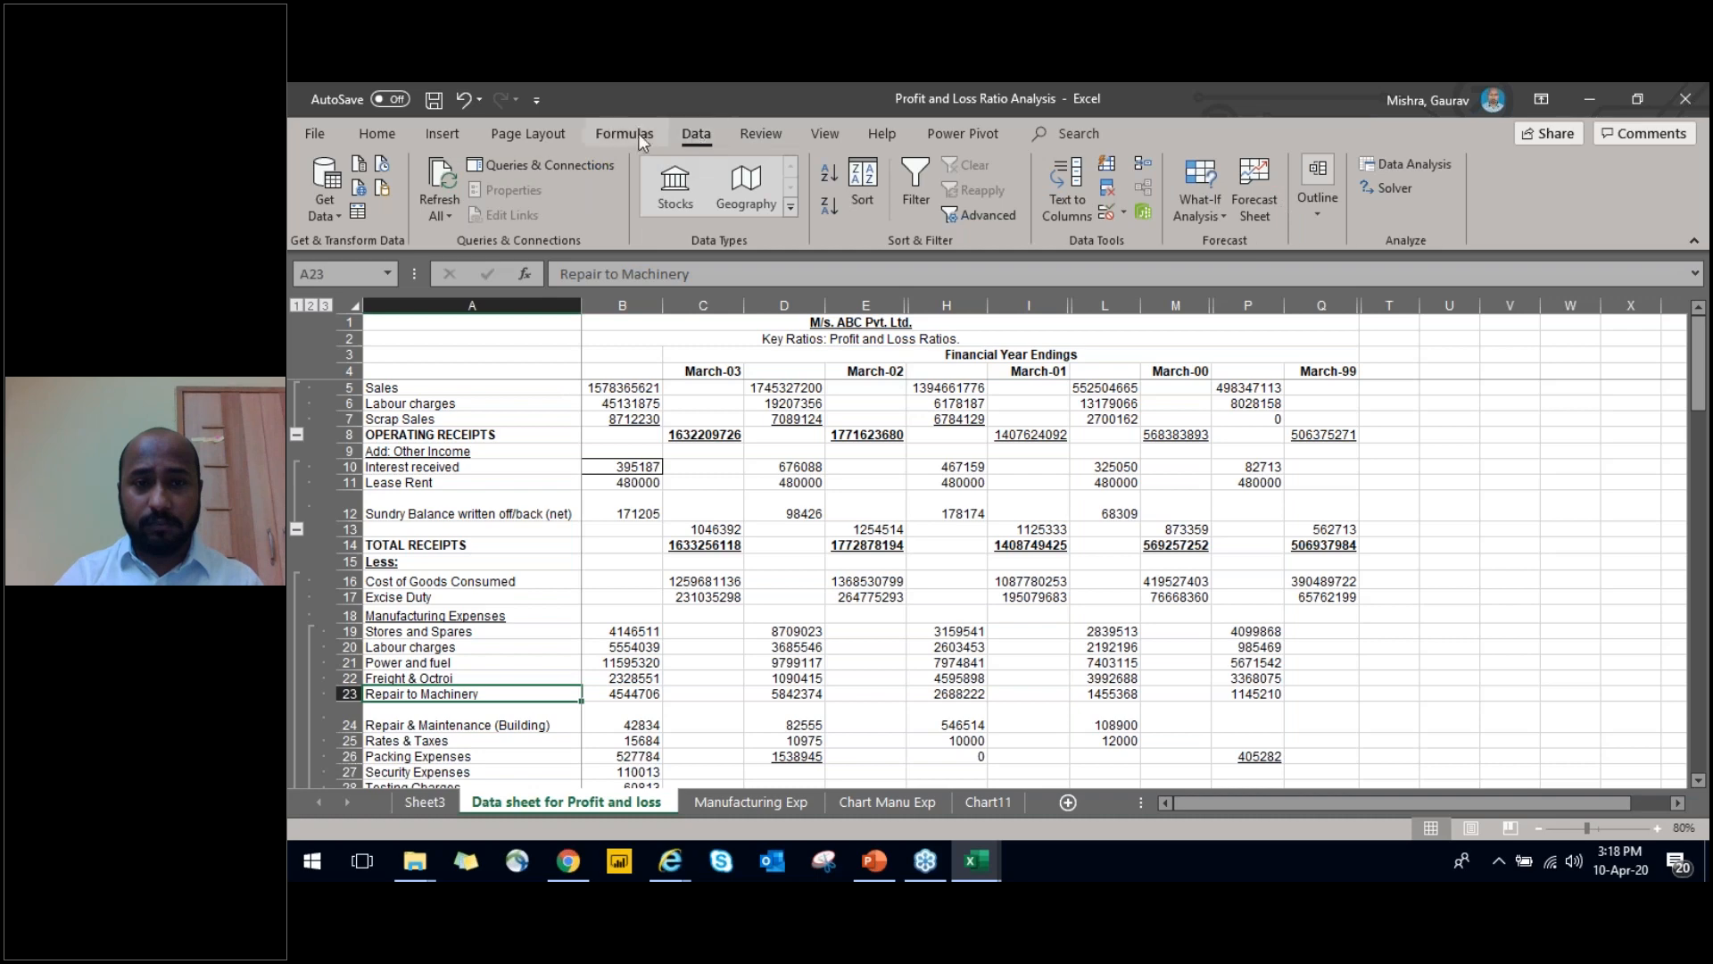
left_click(384, 132)
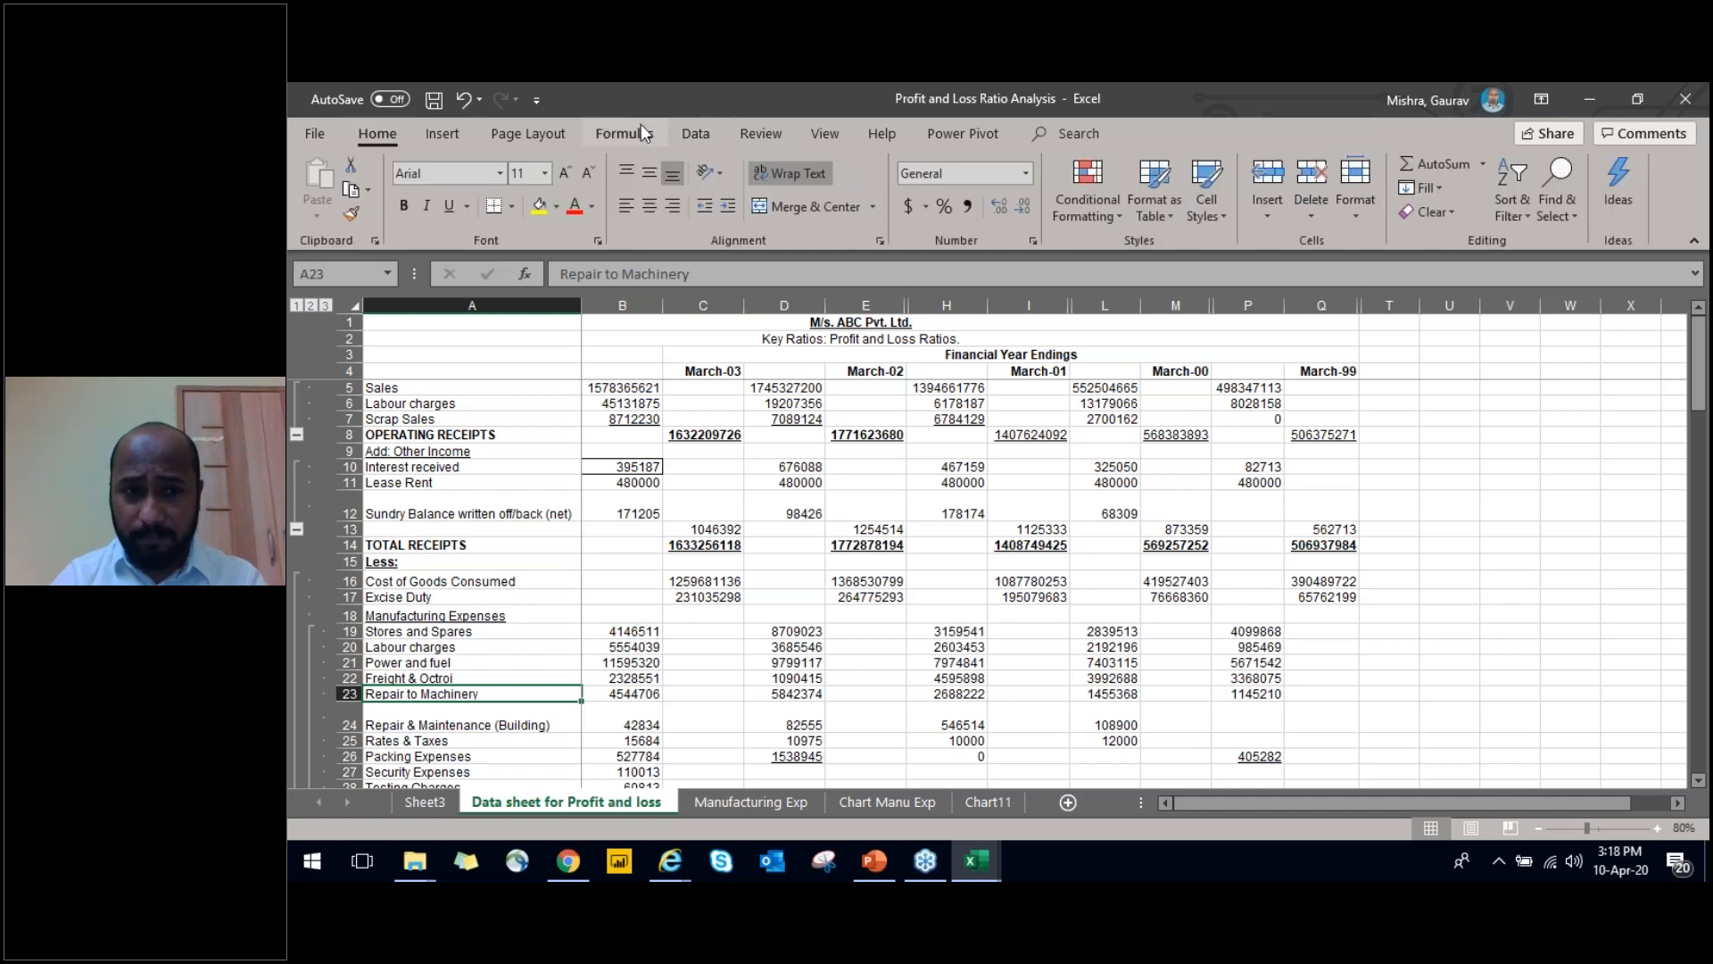
Switch to the Debtors Ageing workbook and return to the Code header on the Due But Not Over Due sheet
key("alt+Tab")
key("ctrl+shift+Right")
key("ctrl+shift+Left")
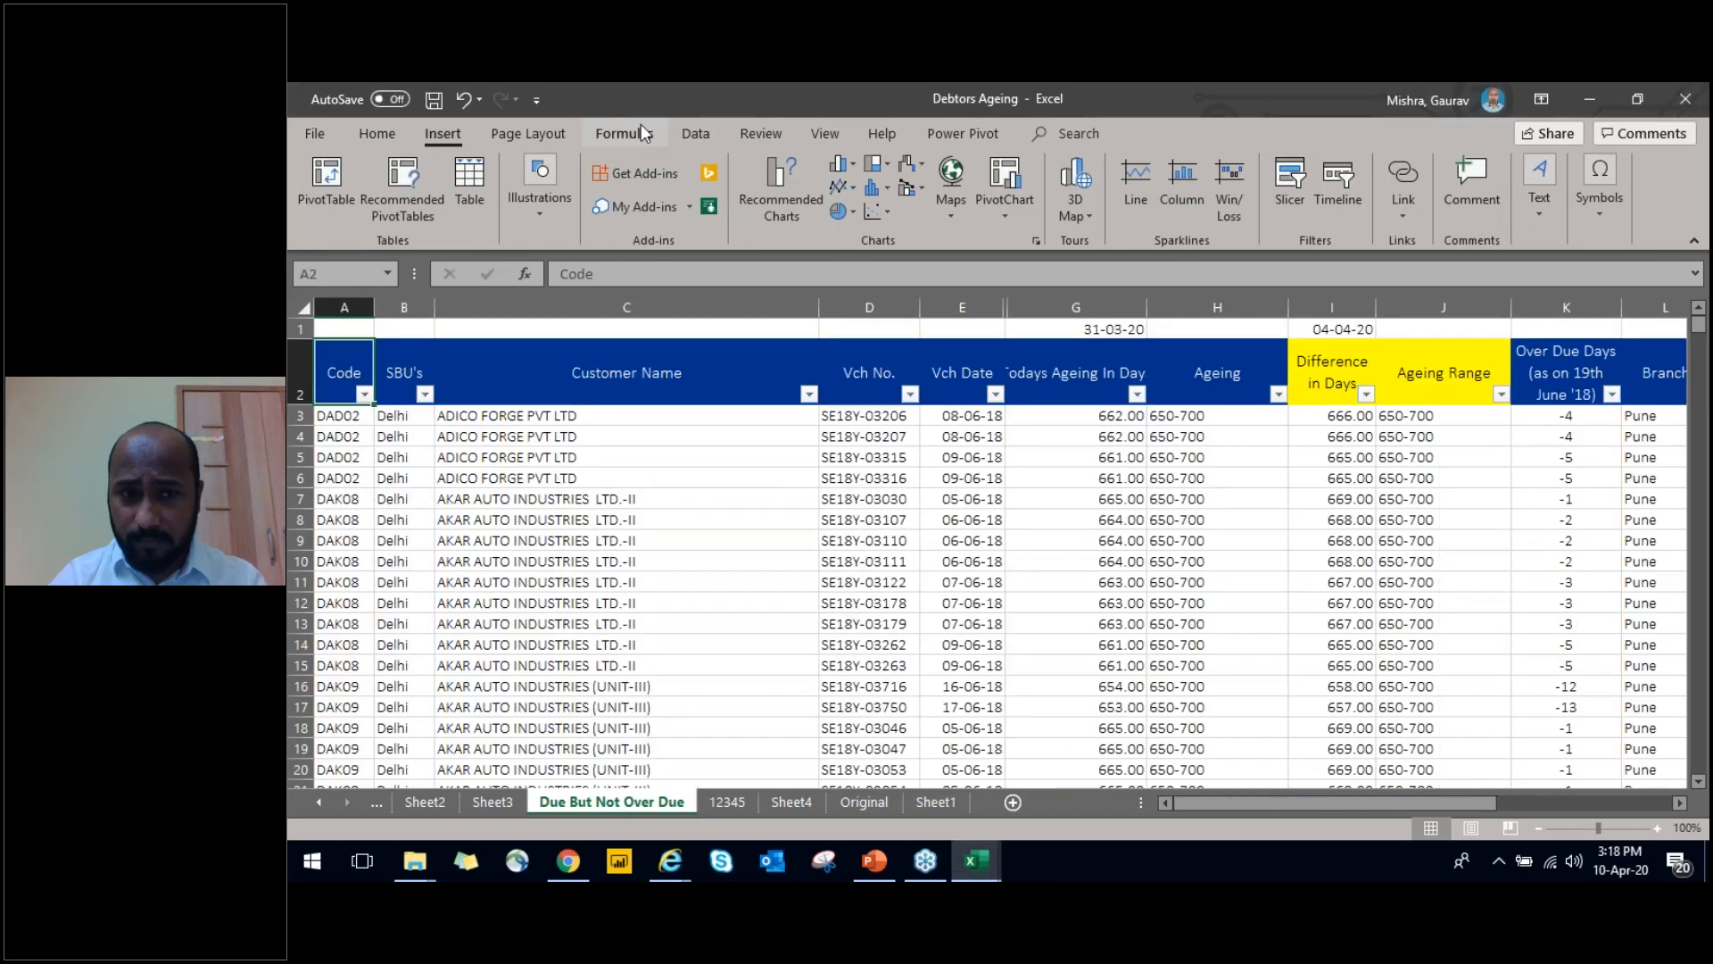
Review the extent of the Code column's data on the Due But Not Over Due sheet, down to its last row
key("Down")
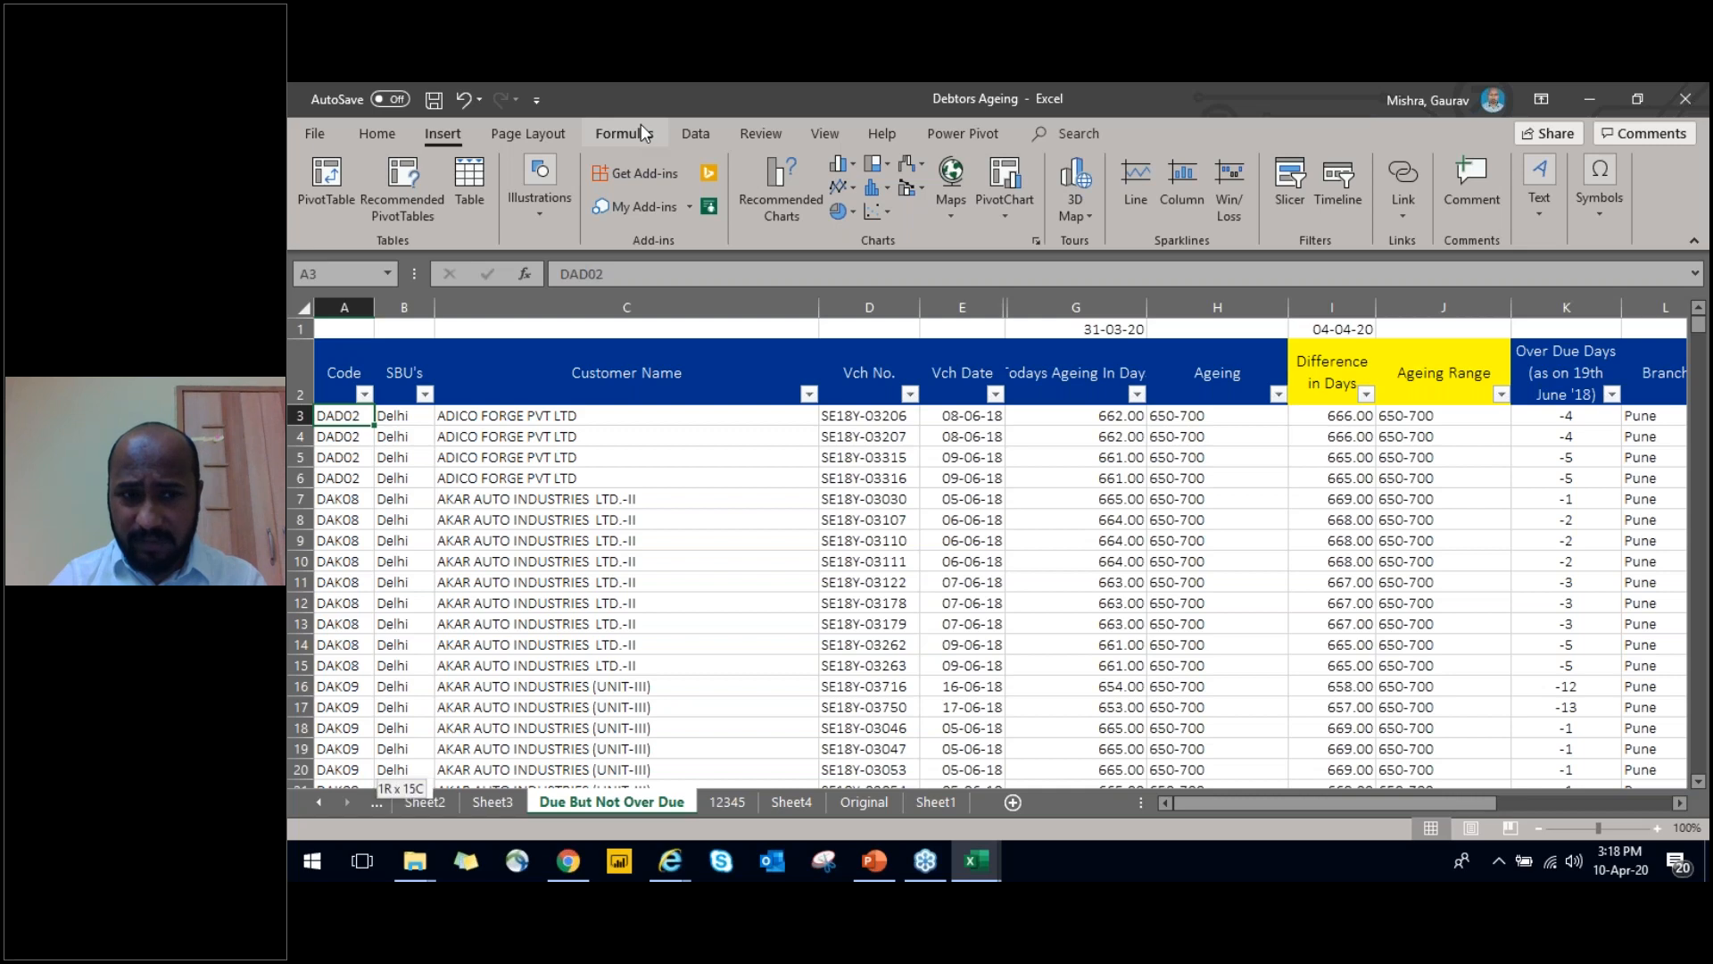
key("ctrl+Down")
key("ctrl+Up")
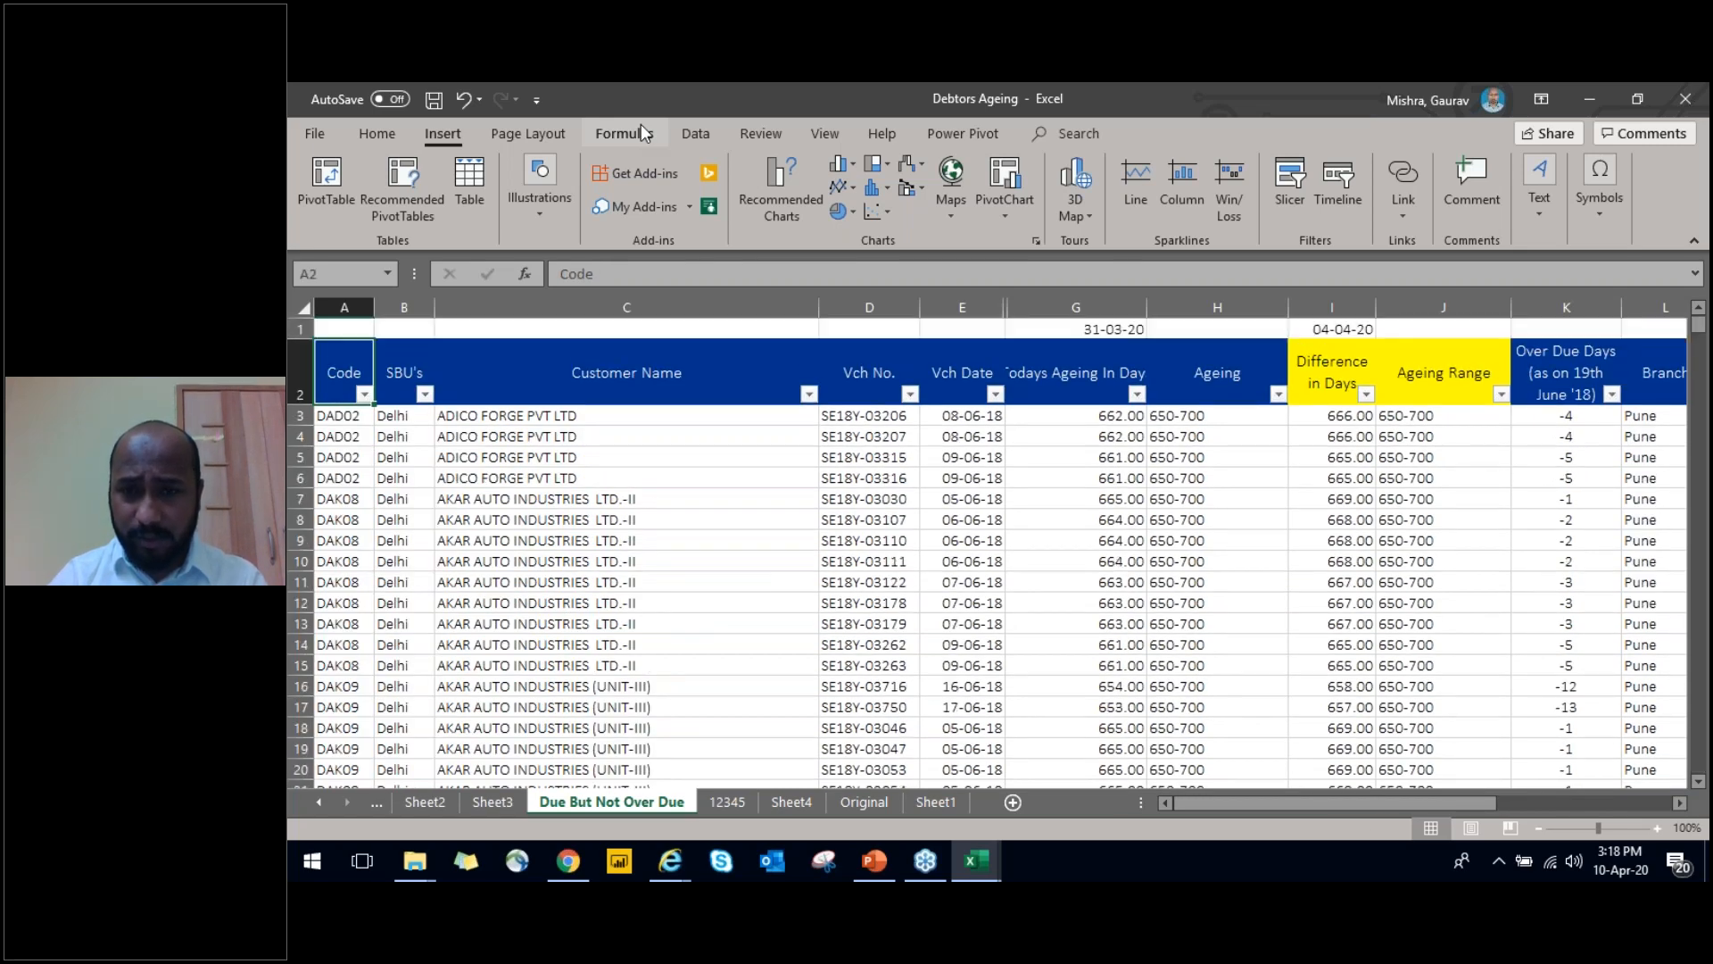
key("ctrl+shift+Right")
key("ctrl+shift+Left")
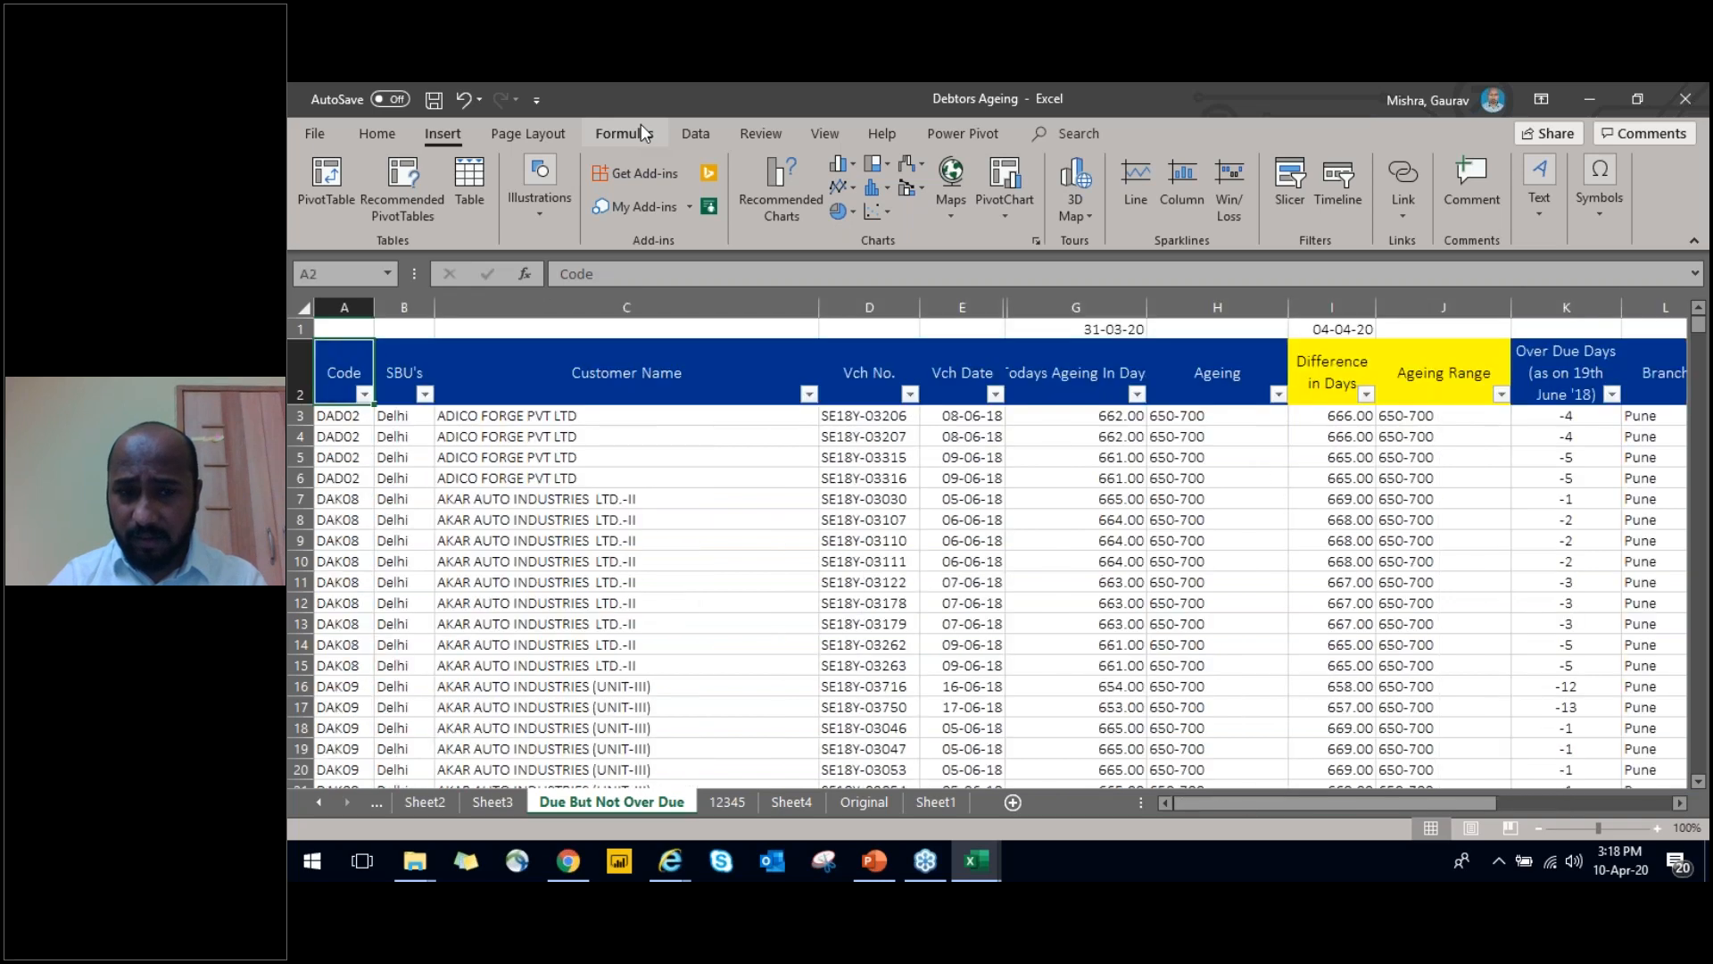
key("Down")
key("ctrl+shift+Down")
key("ctrl+shift+Up")
key("ctrl+shift+Down")
key("ctrl+shift+Up")
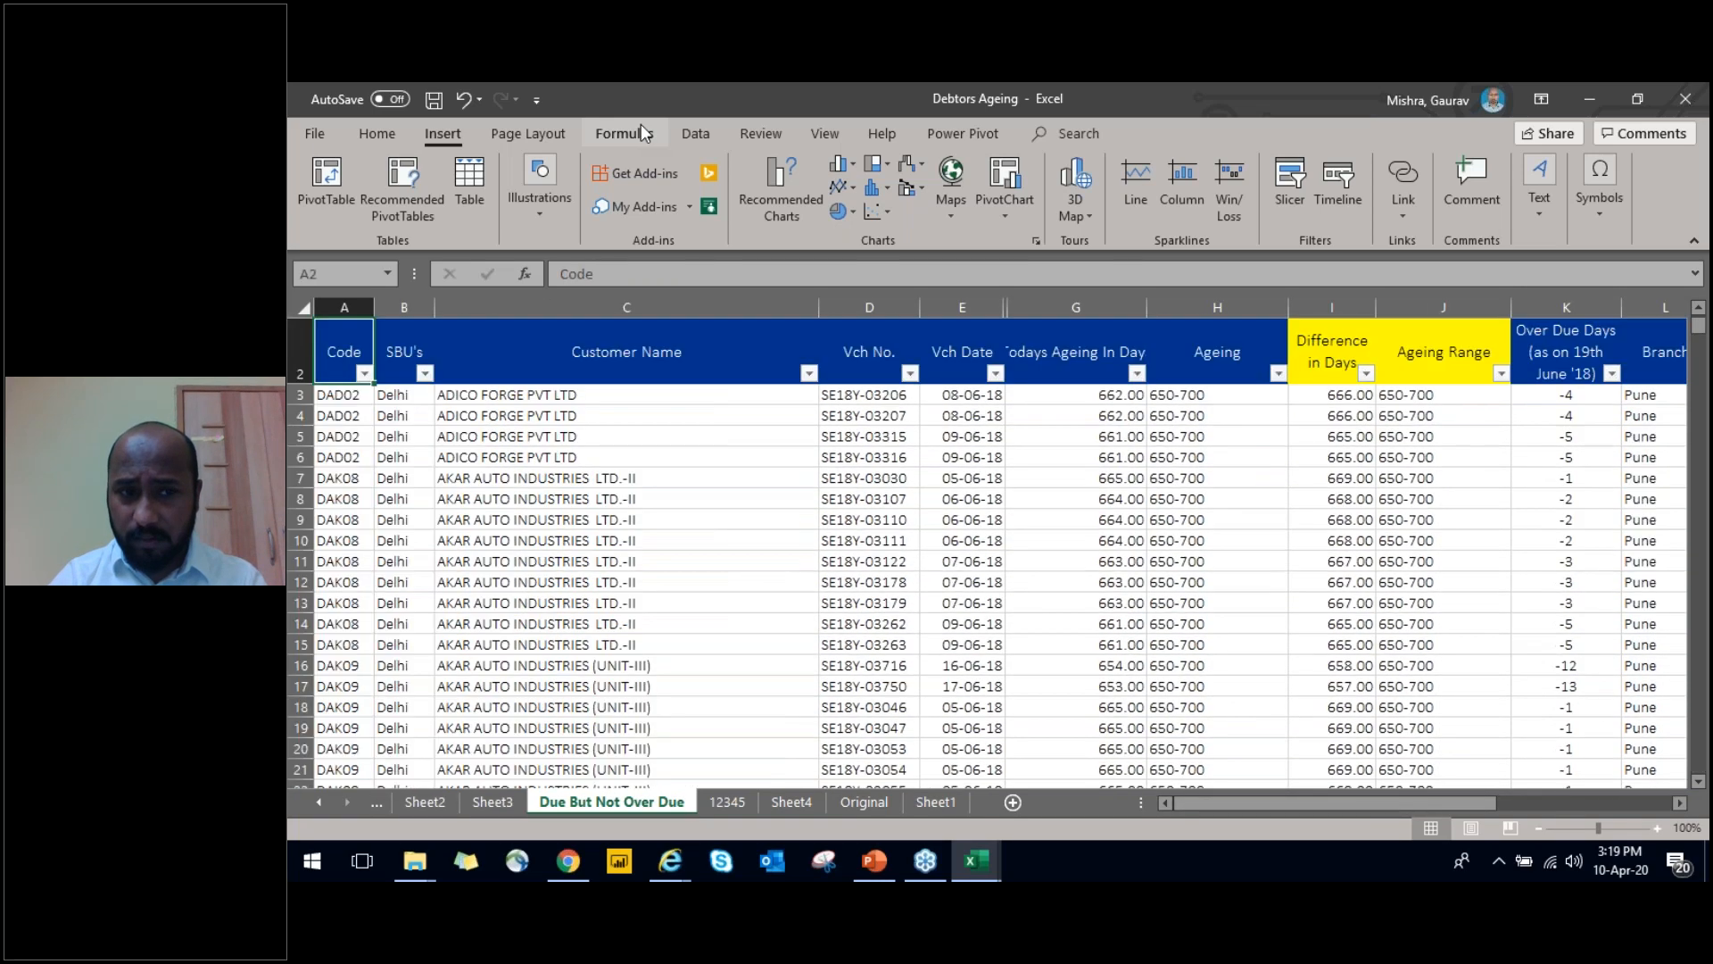
key("ctrl+shift+Down")
key("ctrl+shift+Up")
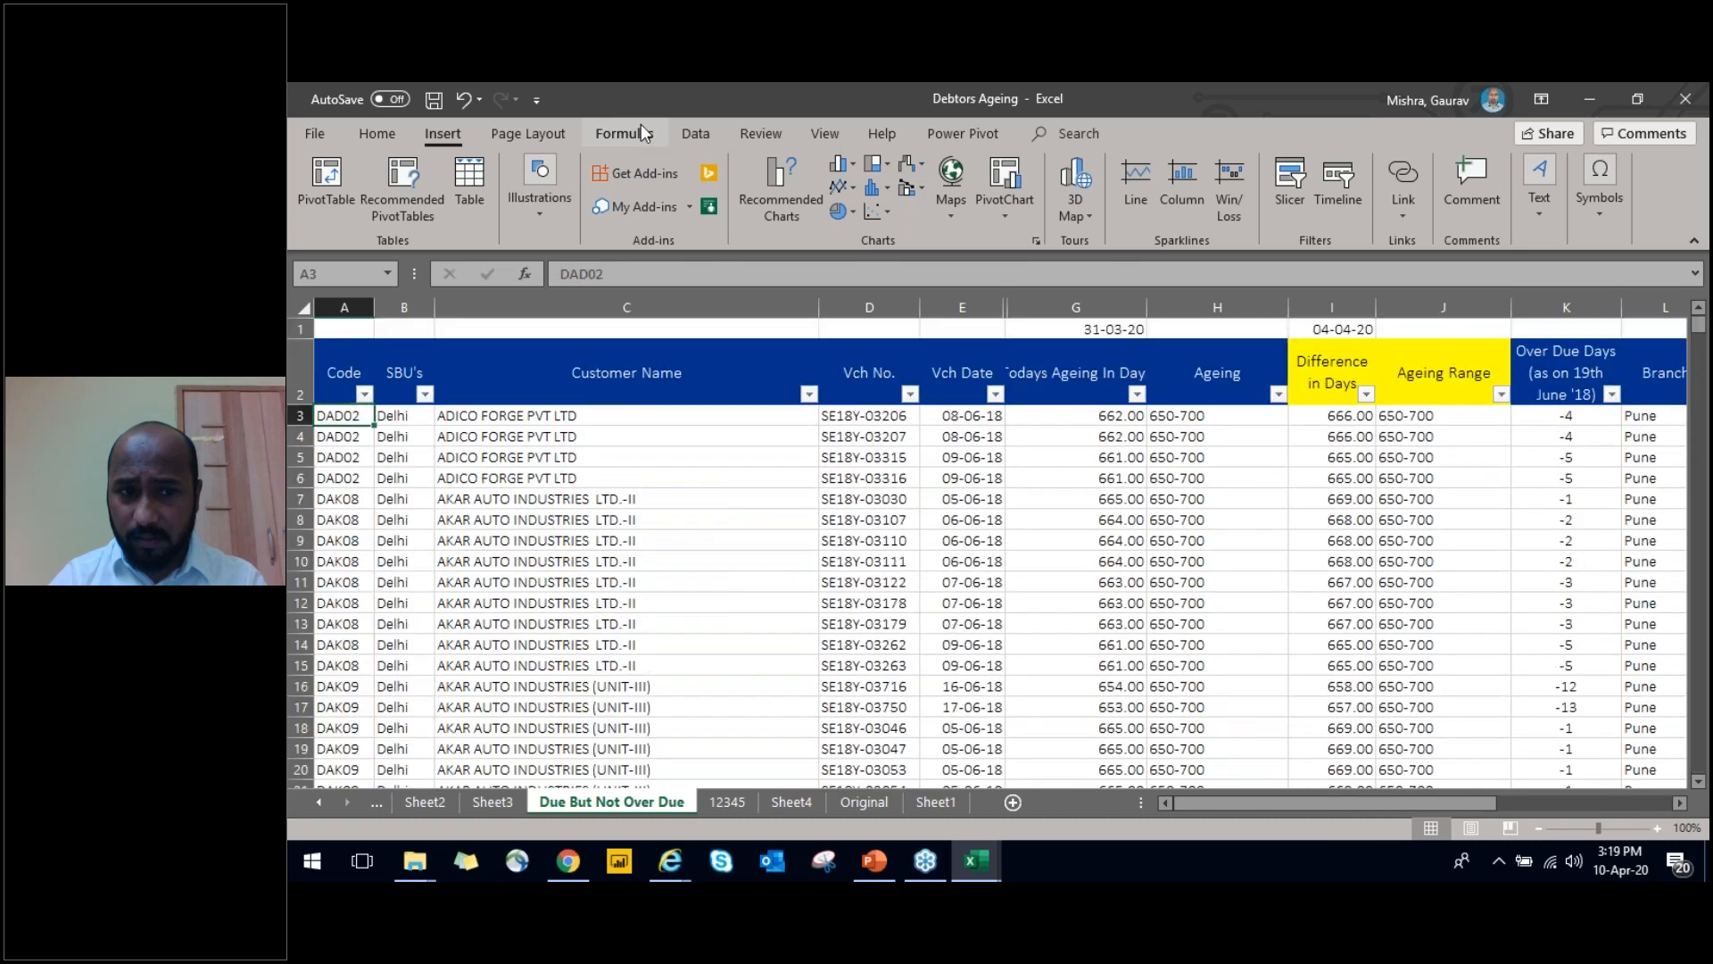
key("ctrl+shift+Down")
key("ctrl+shift+Up")
key("ctrl+shift+Down")
key("ctrl+shift+Up")
key("ctrl+shift+Down")
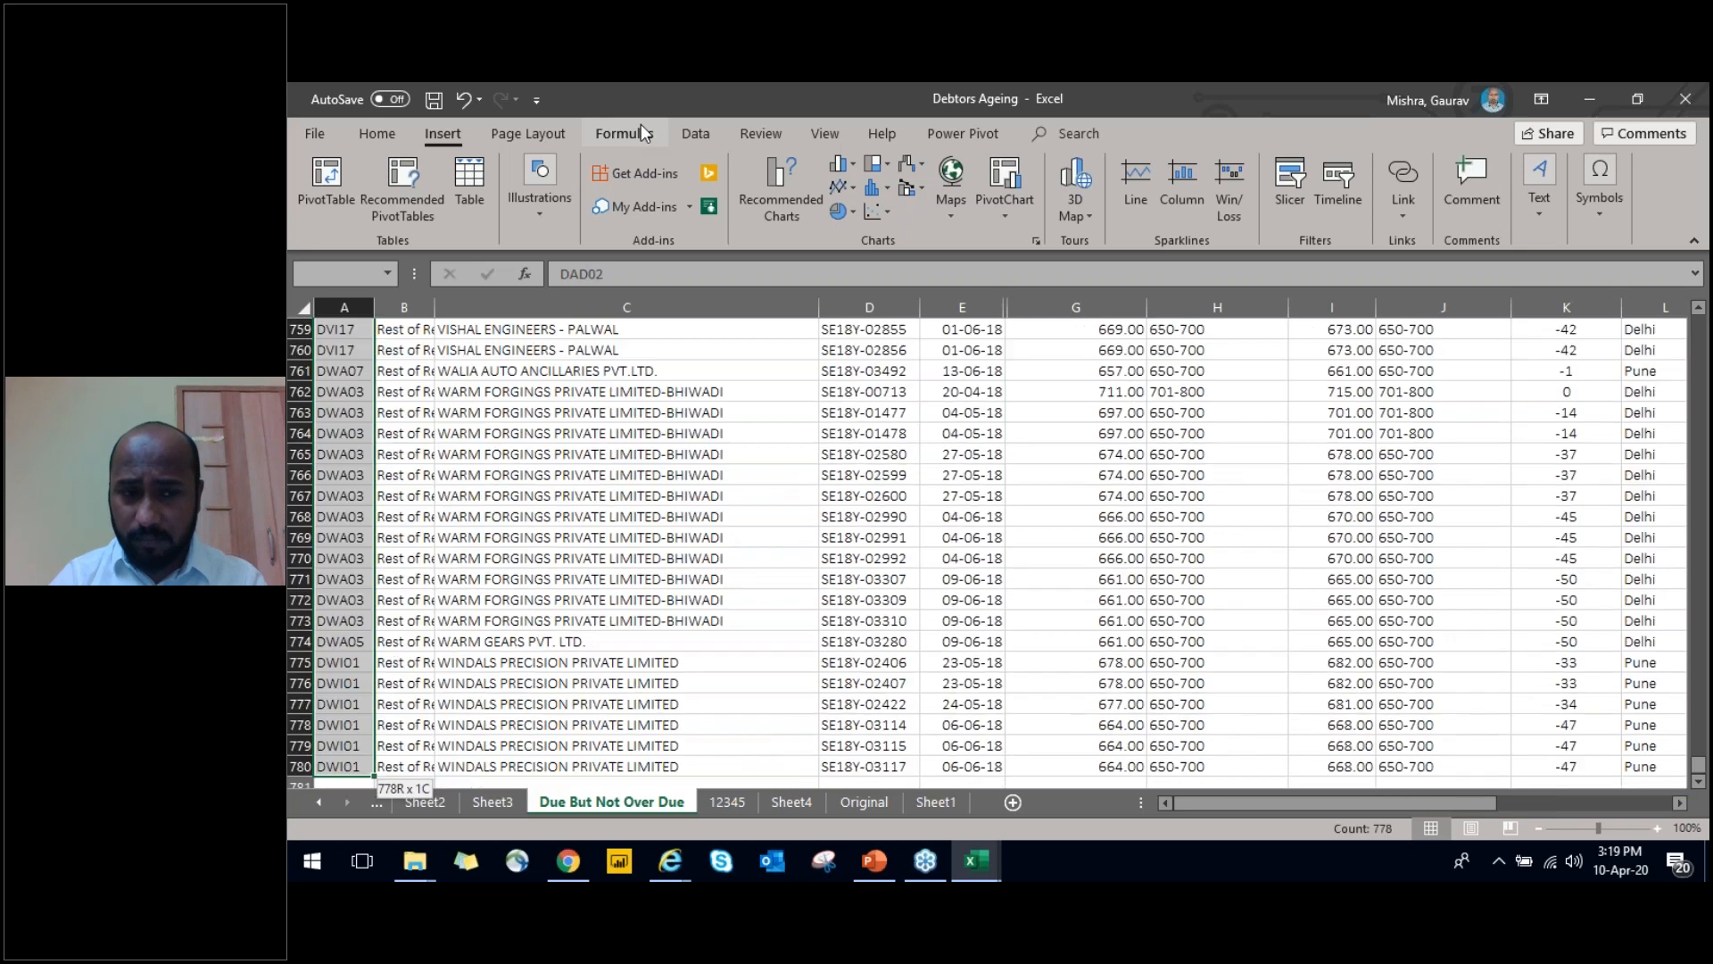
key("ctrl+Home")
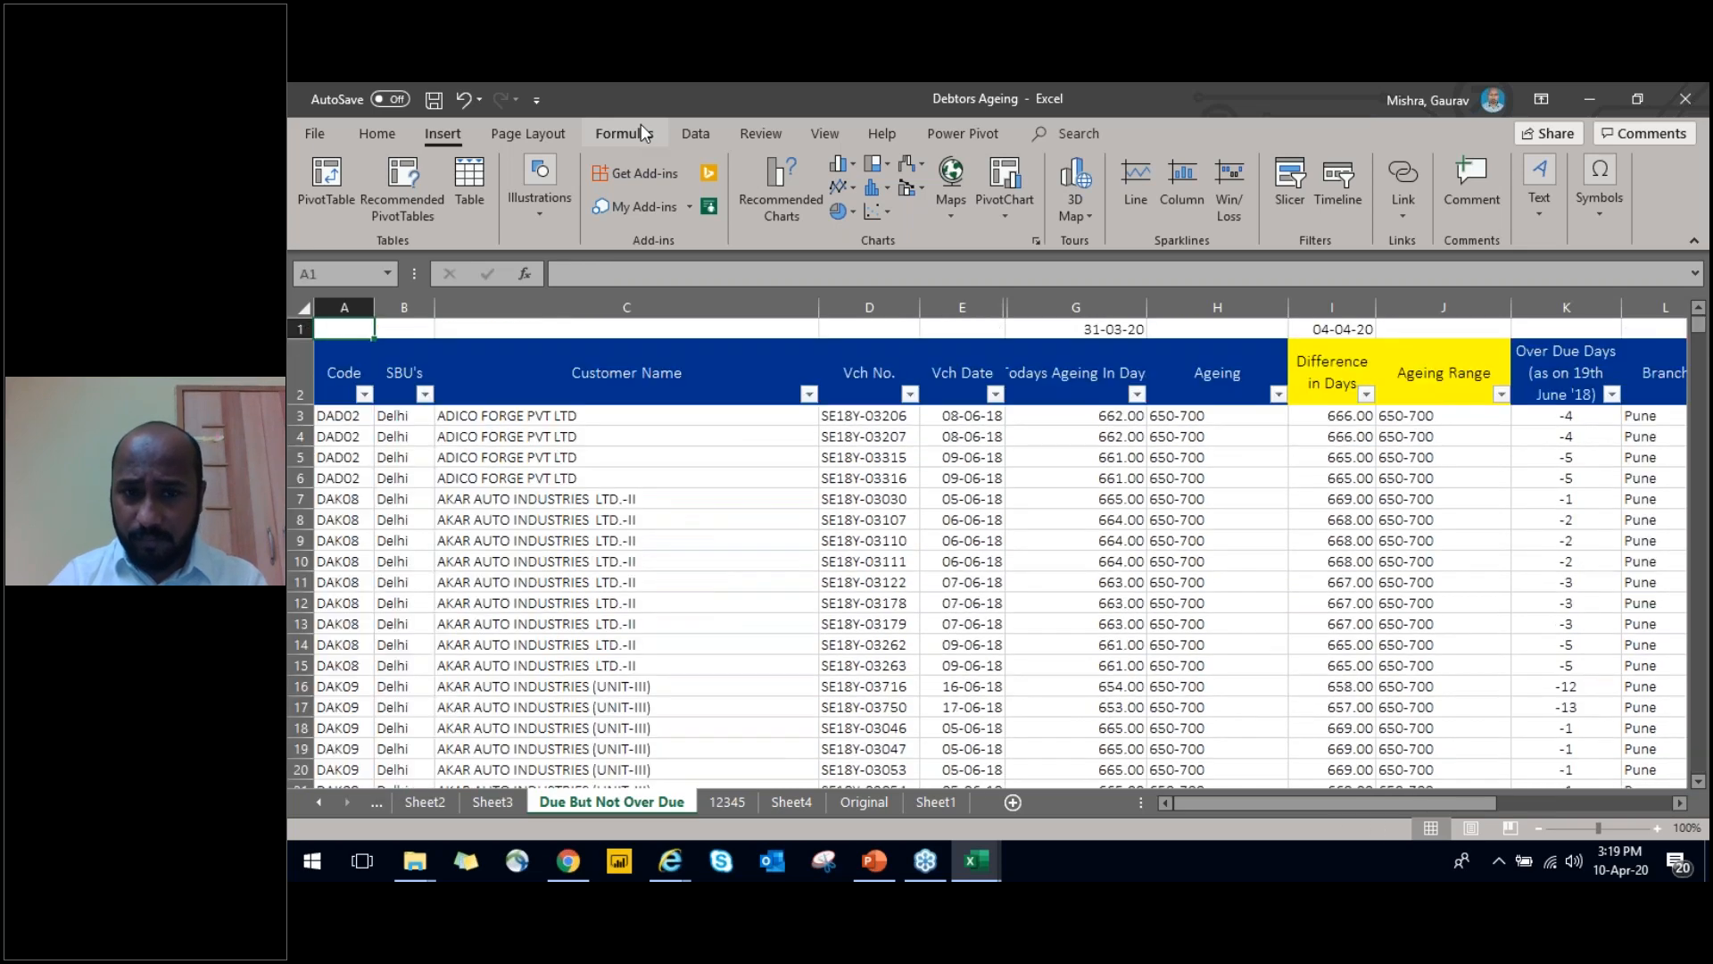
Examine the table's header row from Code across to the Vch Date column
key("Down")
key("ctrl+shift+Right")
key("Right")
key("Right")
key("Right")
key("Right")
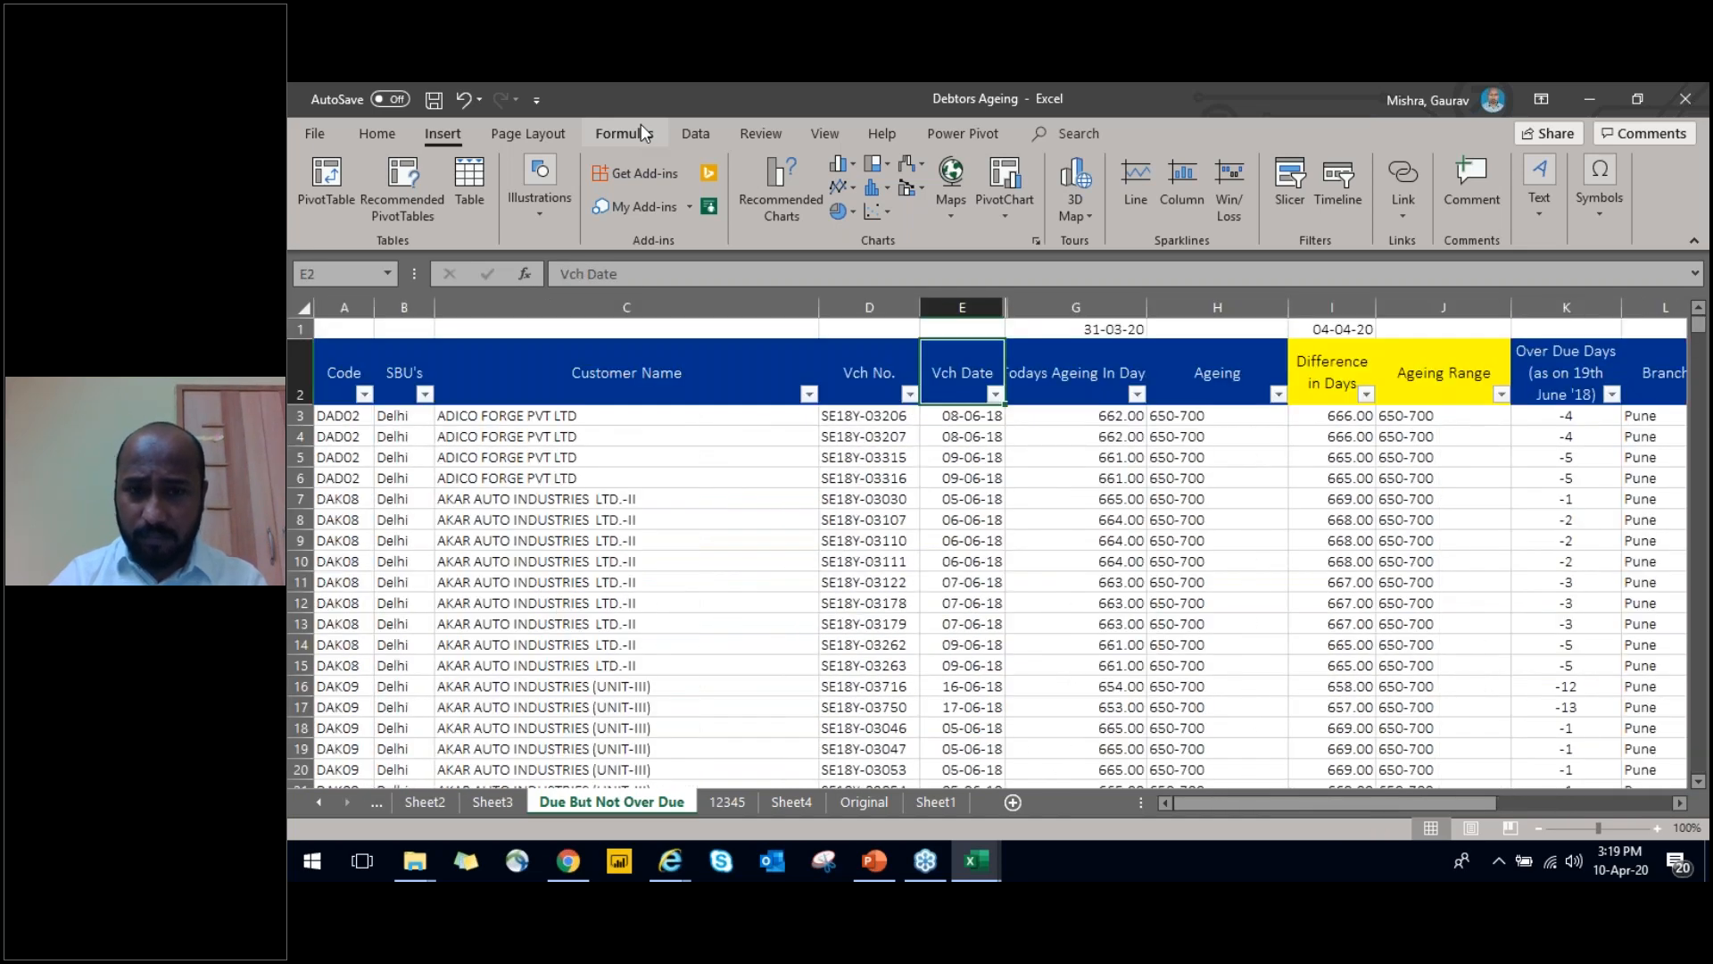
key("Right")
key("Left")
key("shift+Right")
key("shift+Left")
key("Right")
key("Left")
key("Left")
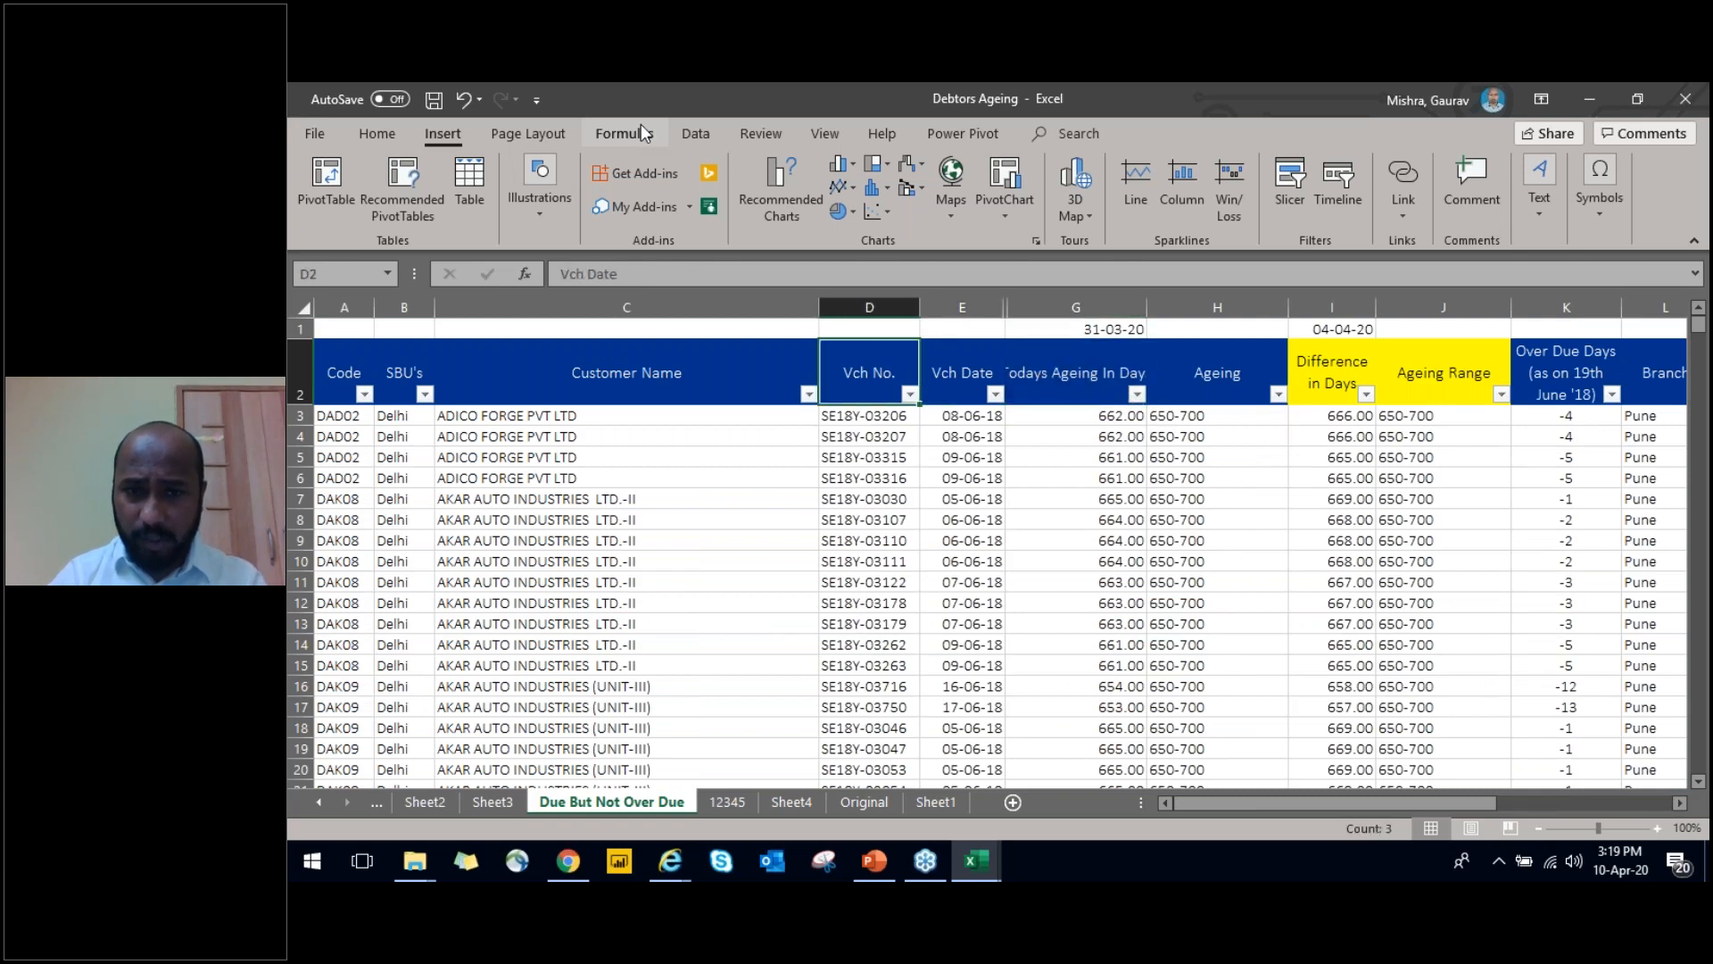
key("Right")
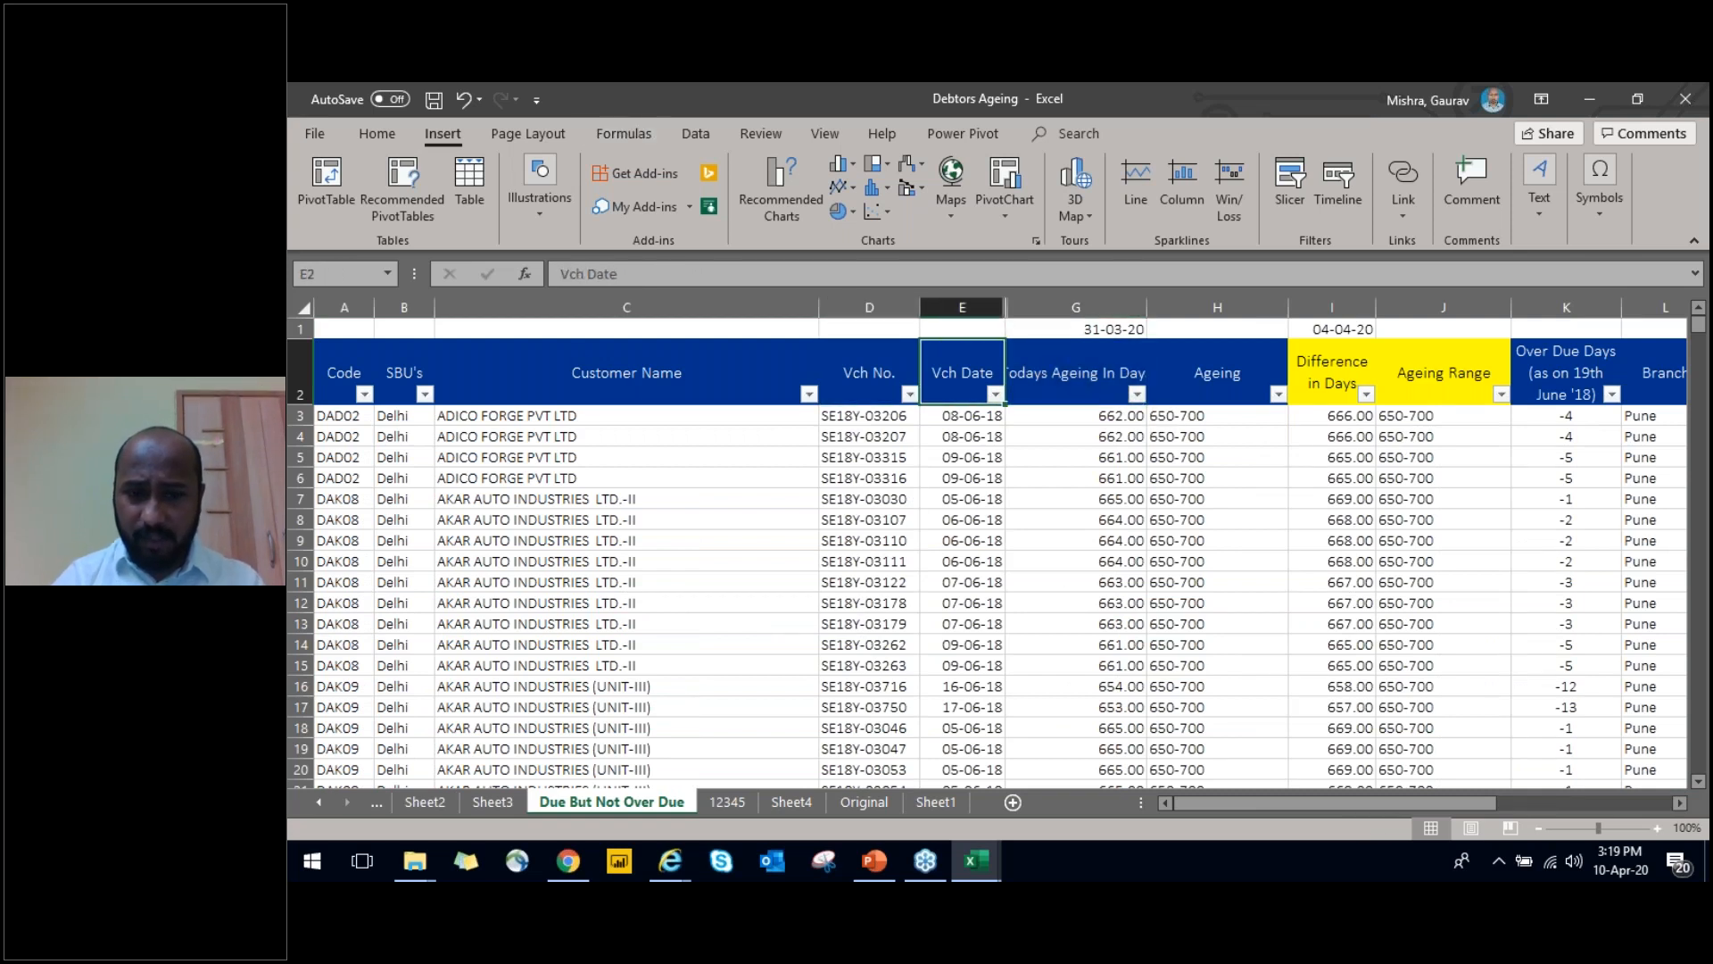
Switch to Outlook and read the "RE: Data Analytics Presentation" message in the inbox's Today group, closing it when done
left_click(775, 874)
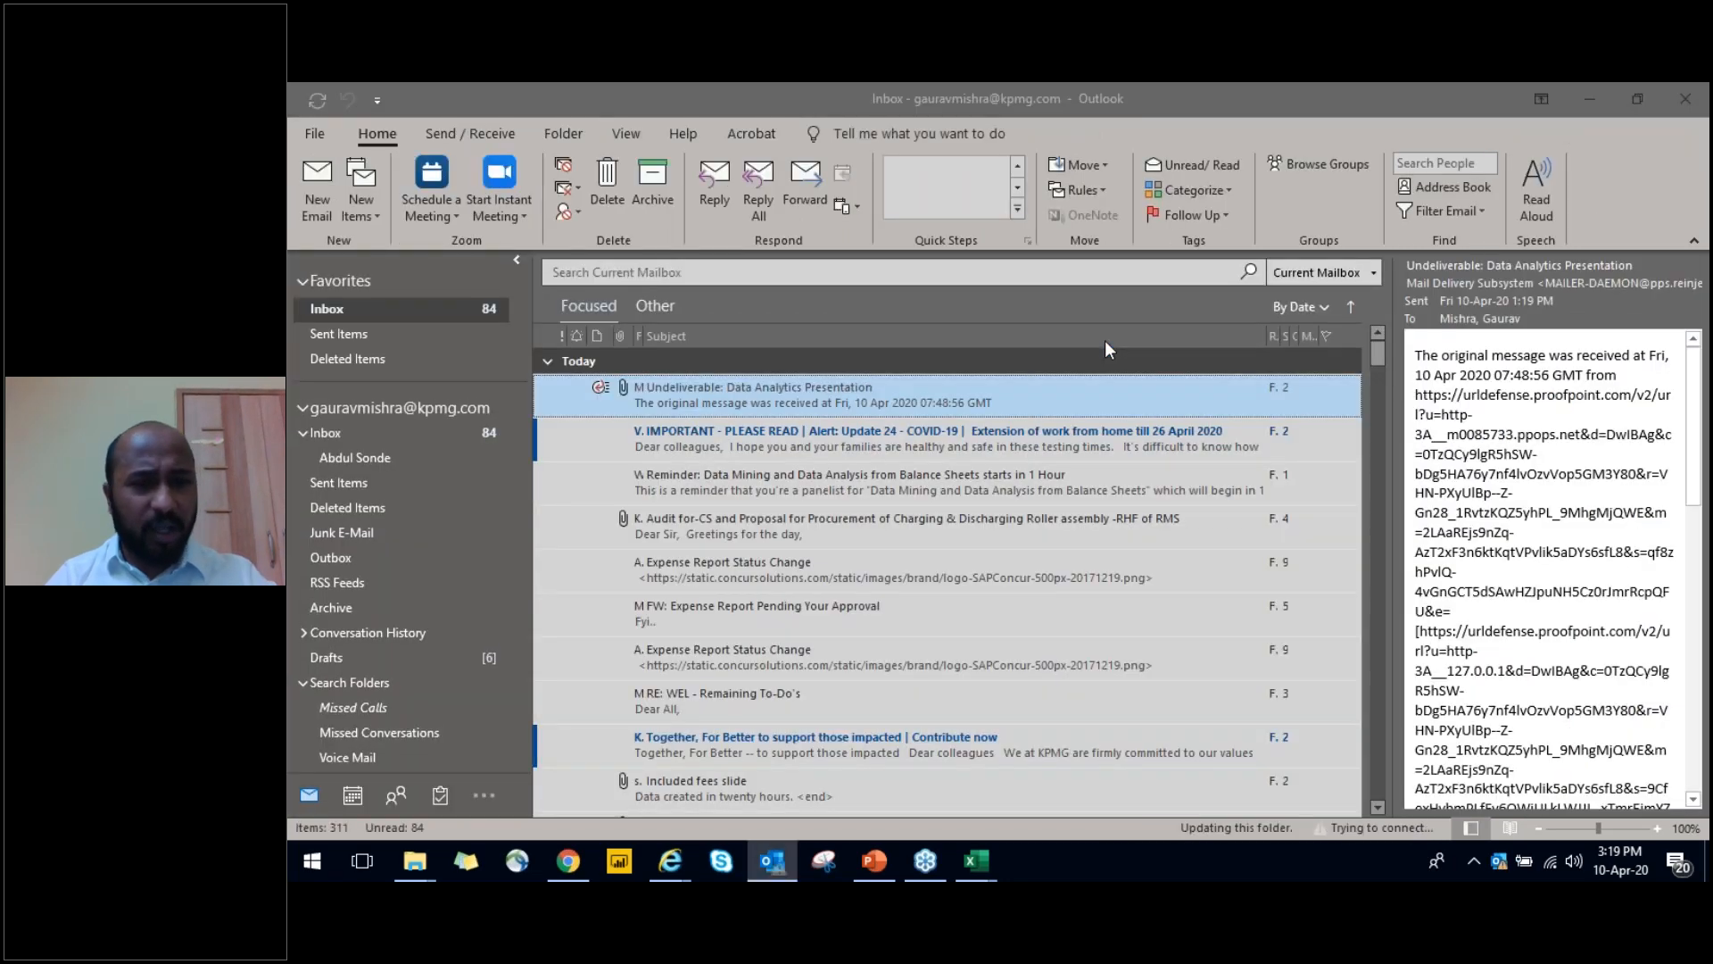
left_click(548, 361)
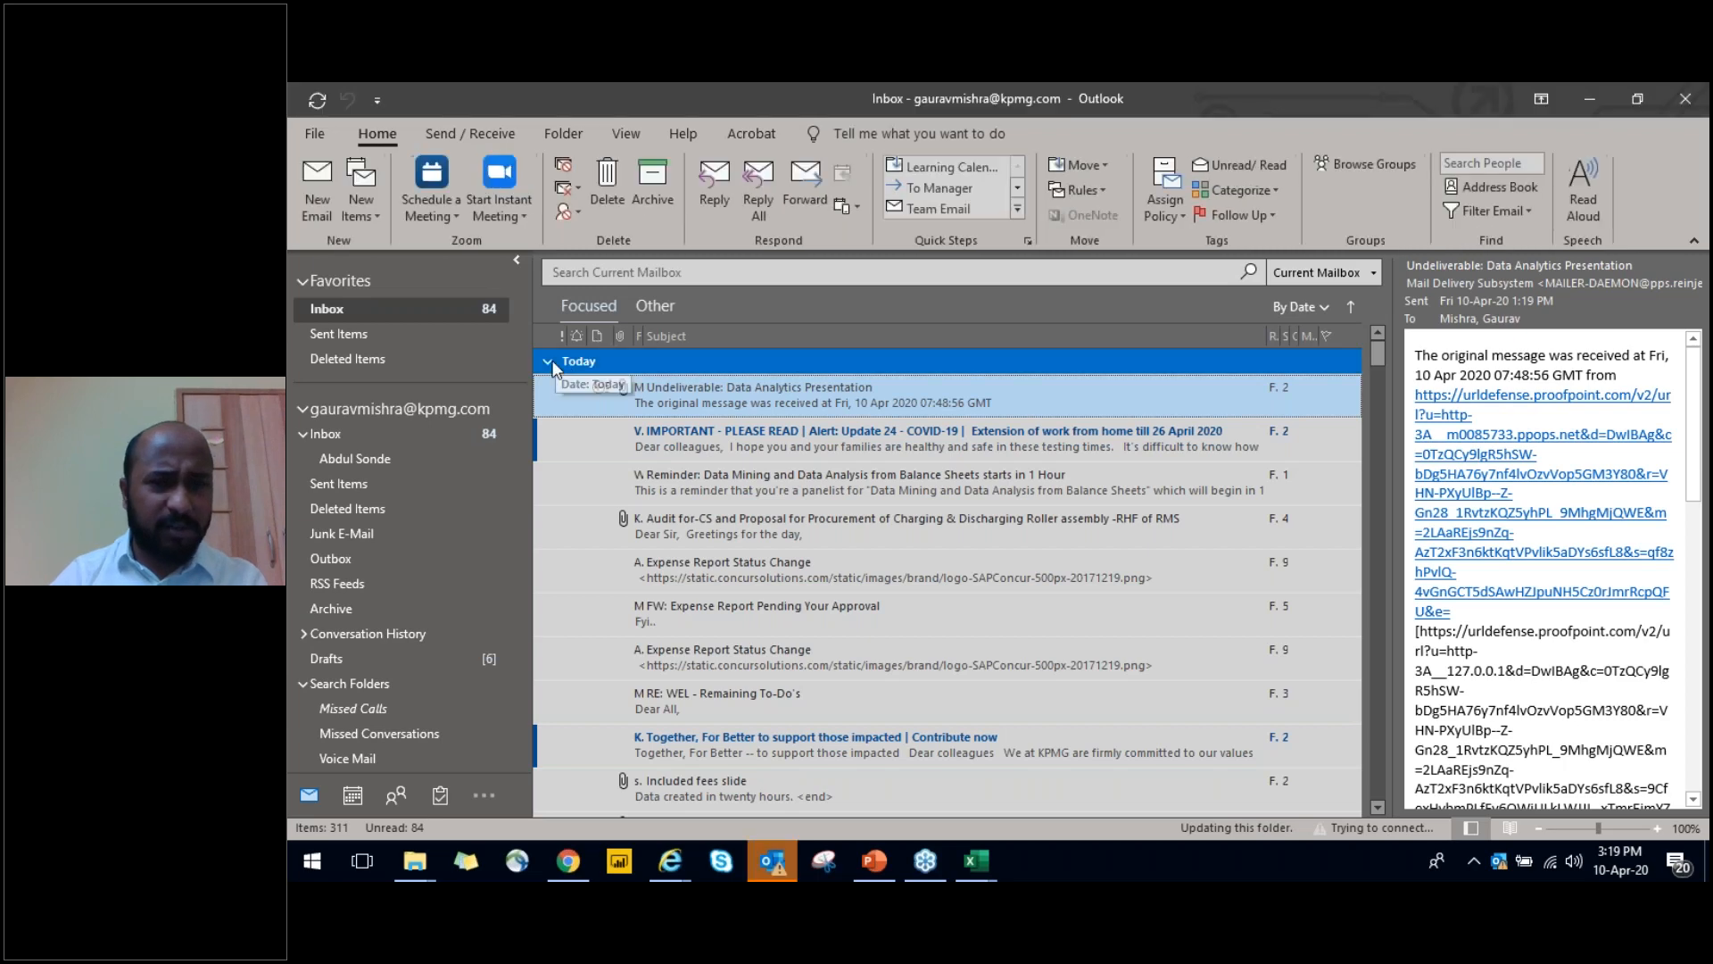
right_click(546, 389)
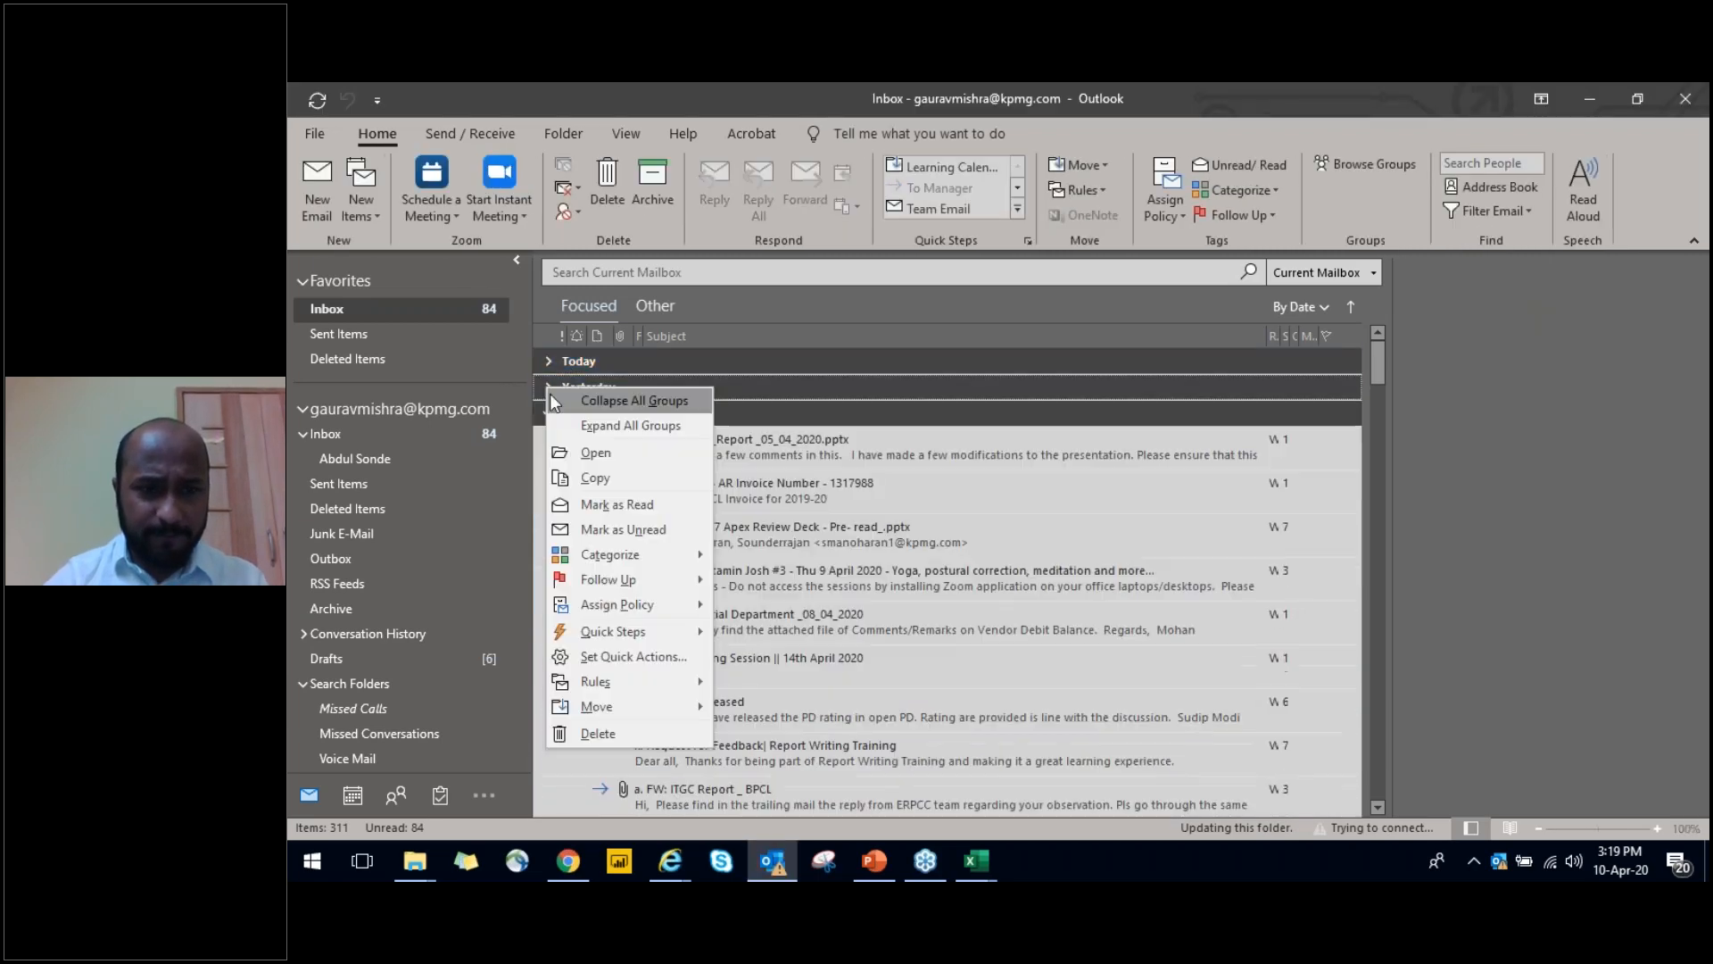
left_click(557, 387)
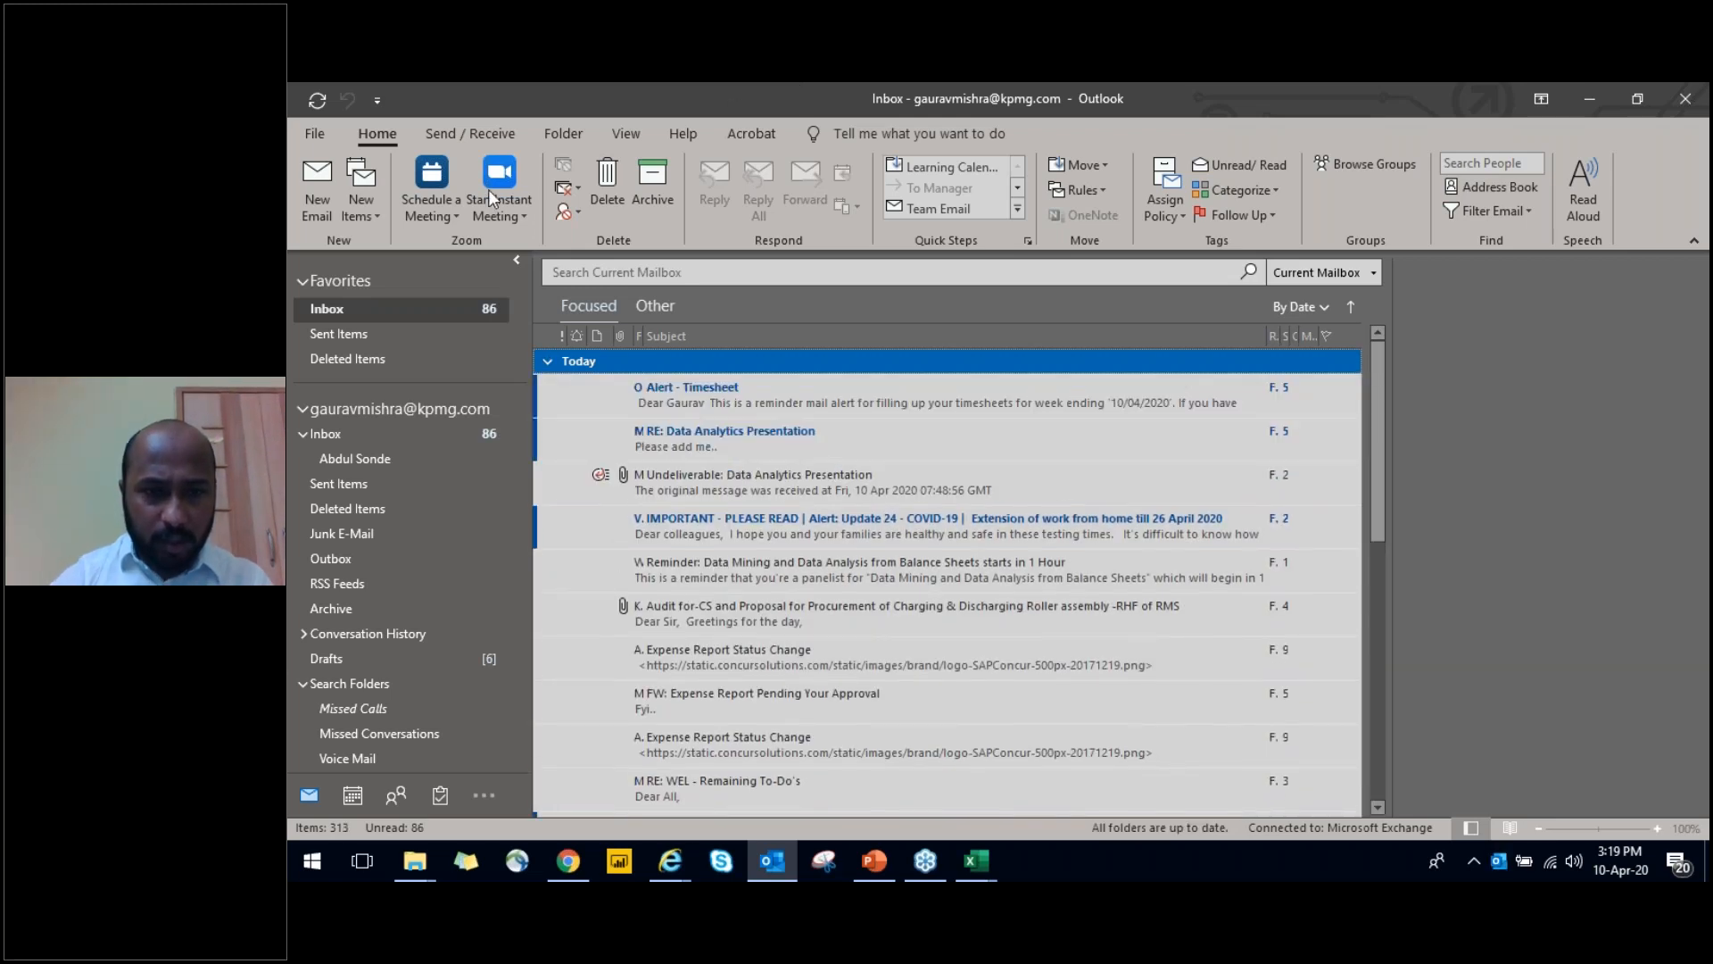
left_click(675, 443)
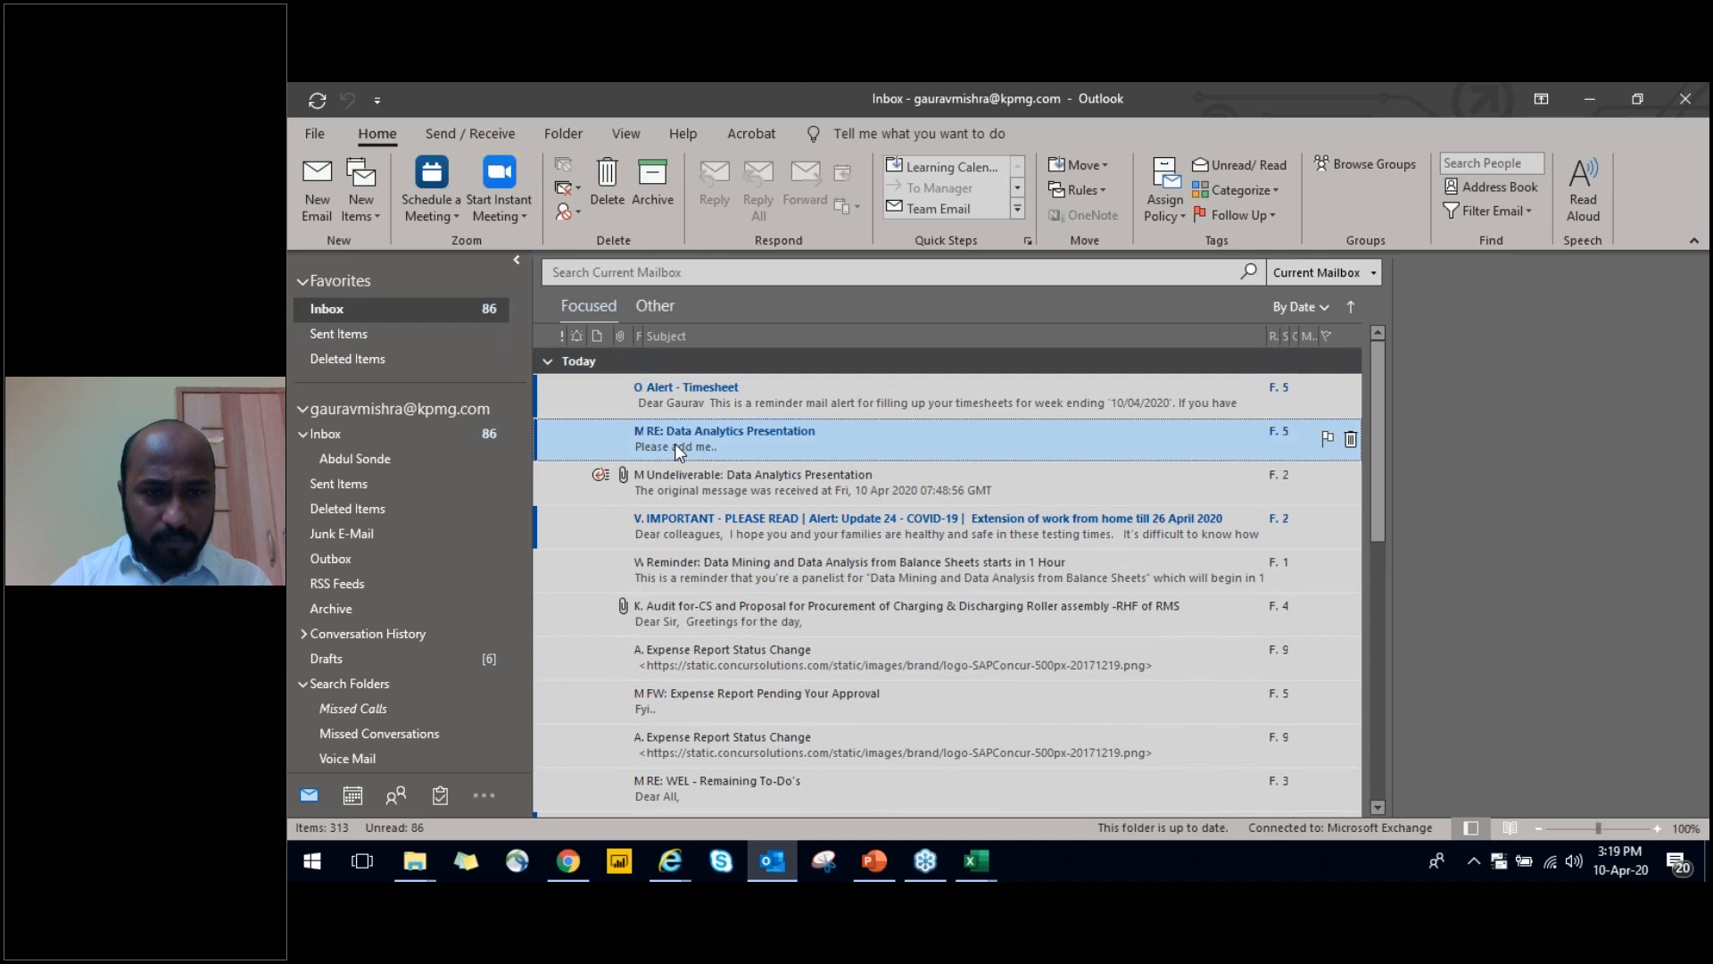
double_click(675, 442)
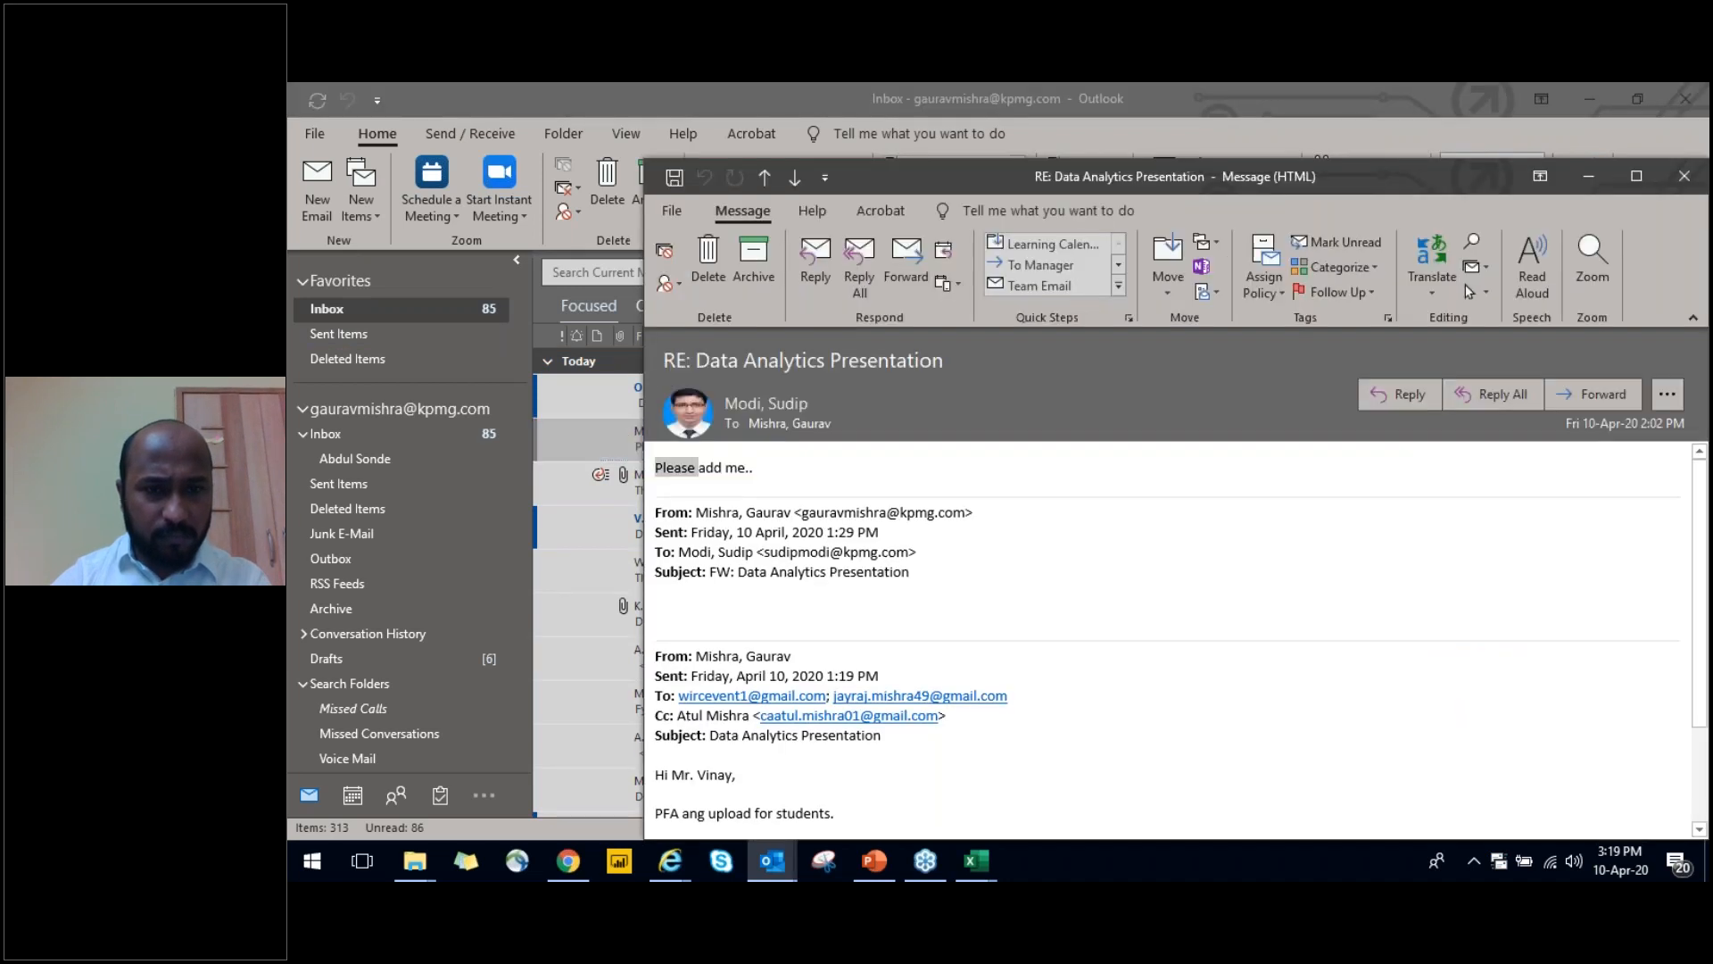
key("Escape")
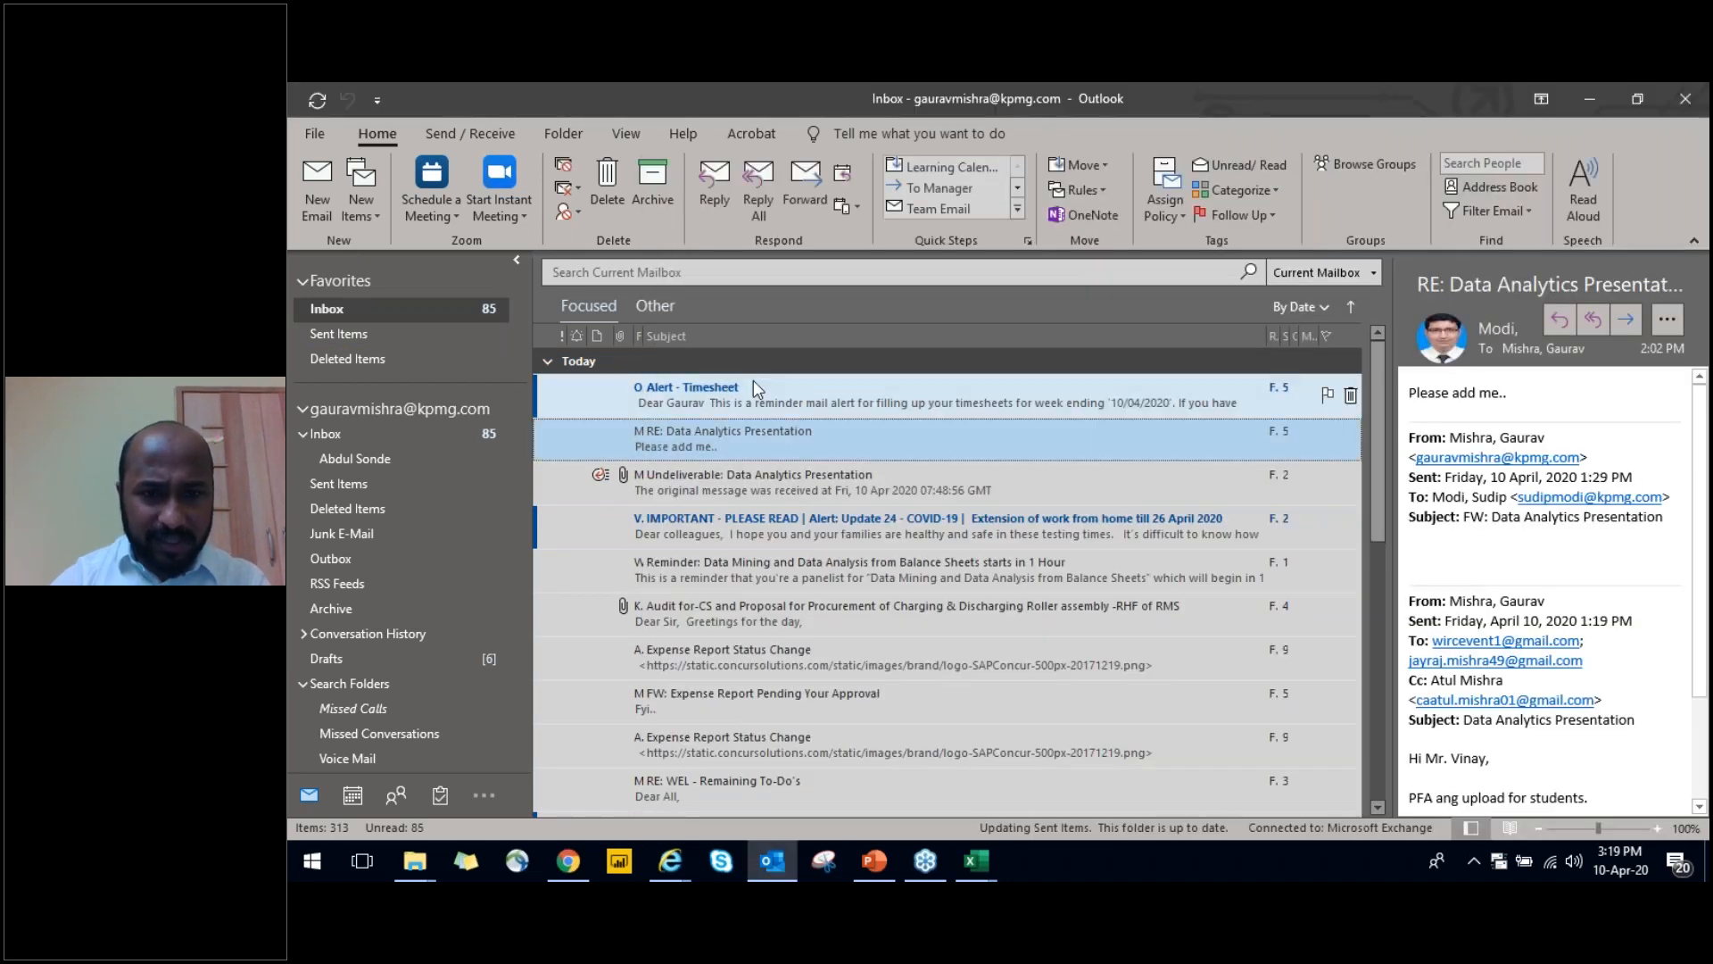
Collapse the Today message group, close the reminder window and return to the Debtors Ageing workbook in Excel
left_click(550, 362)
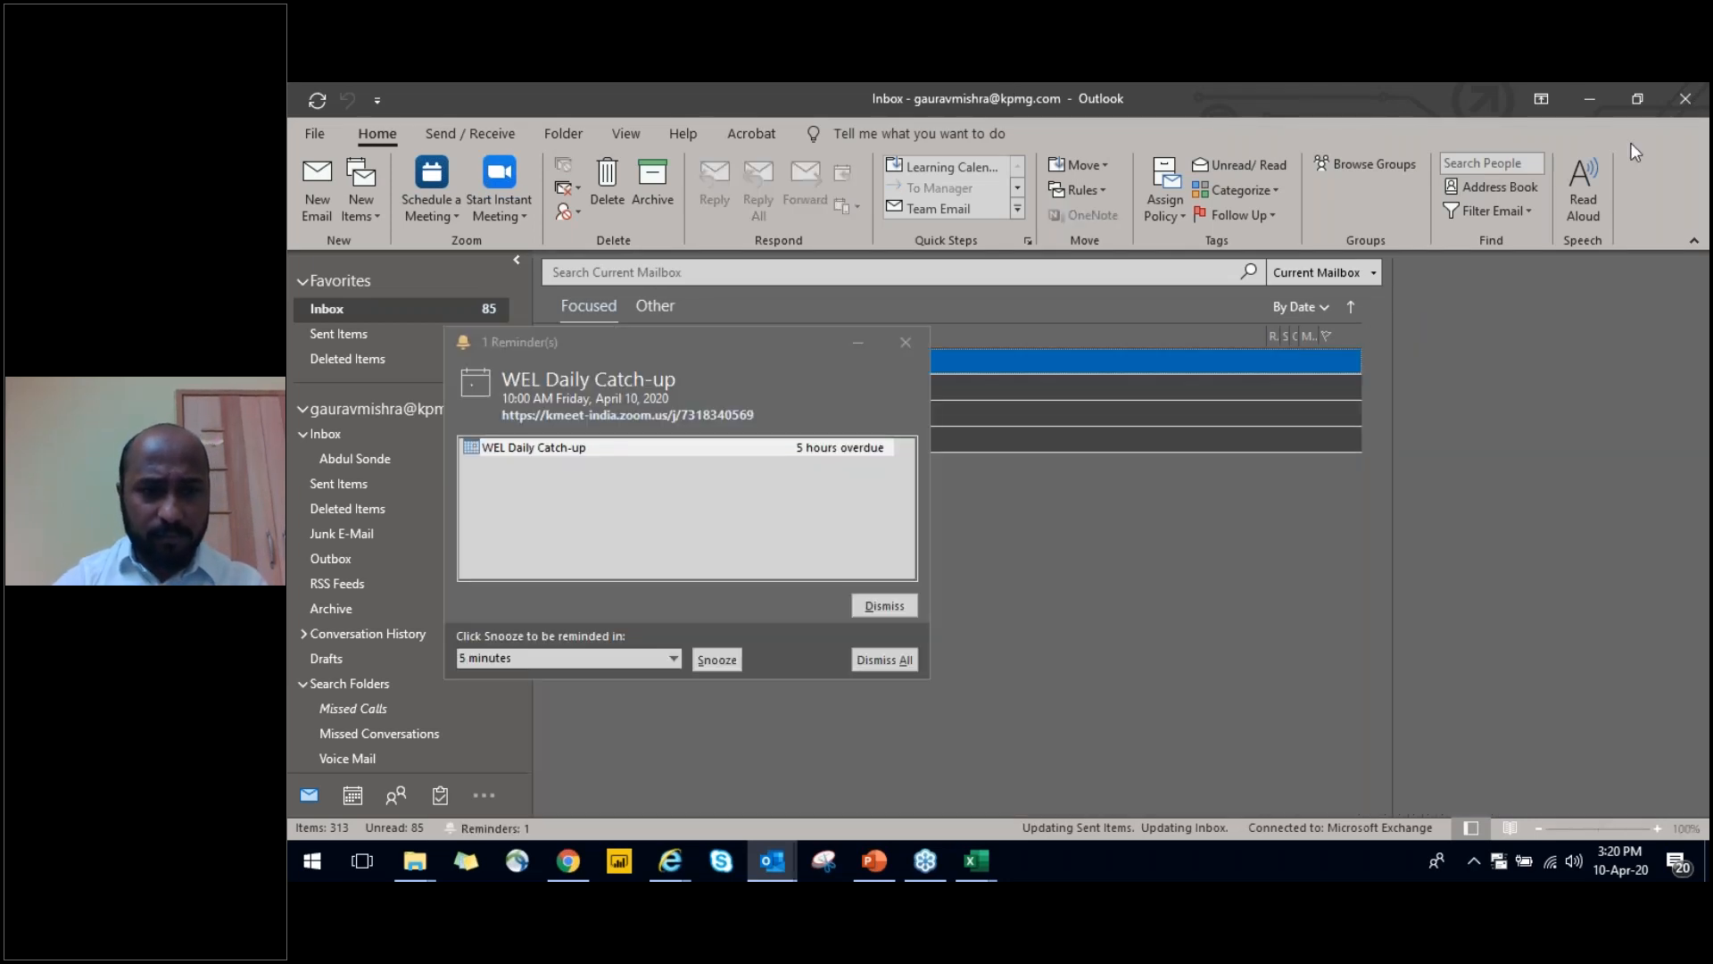
left_click(899, 341)
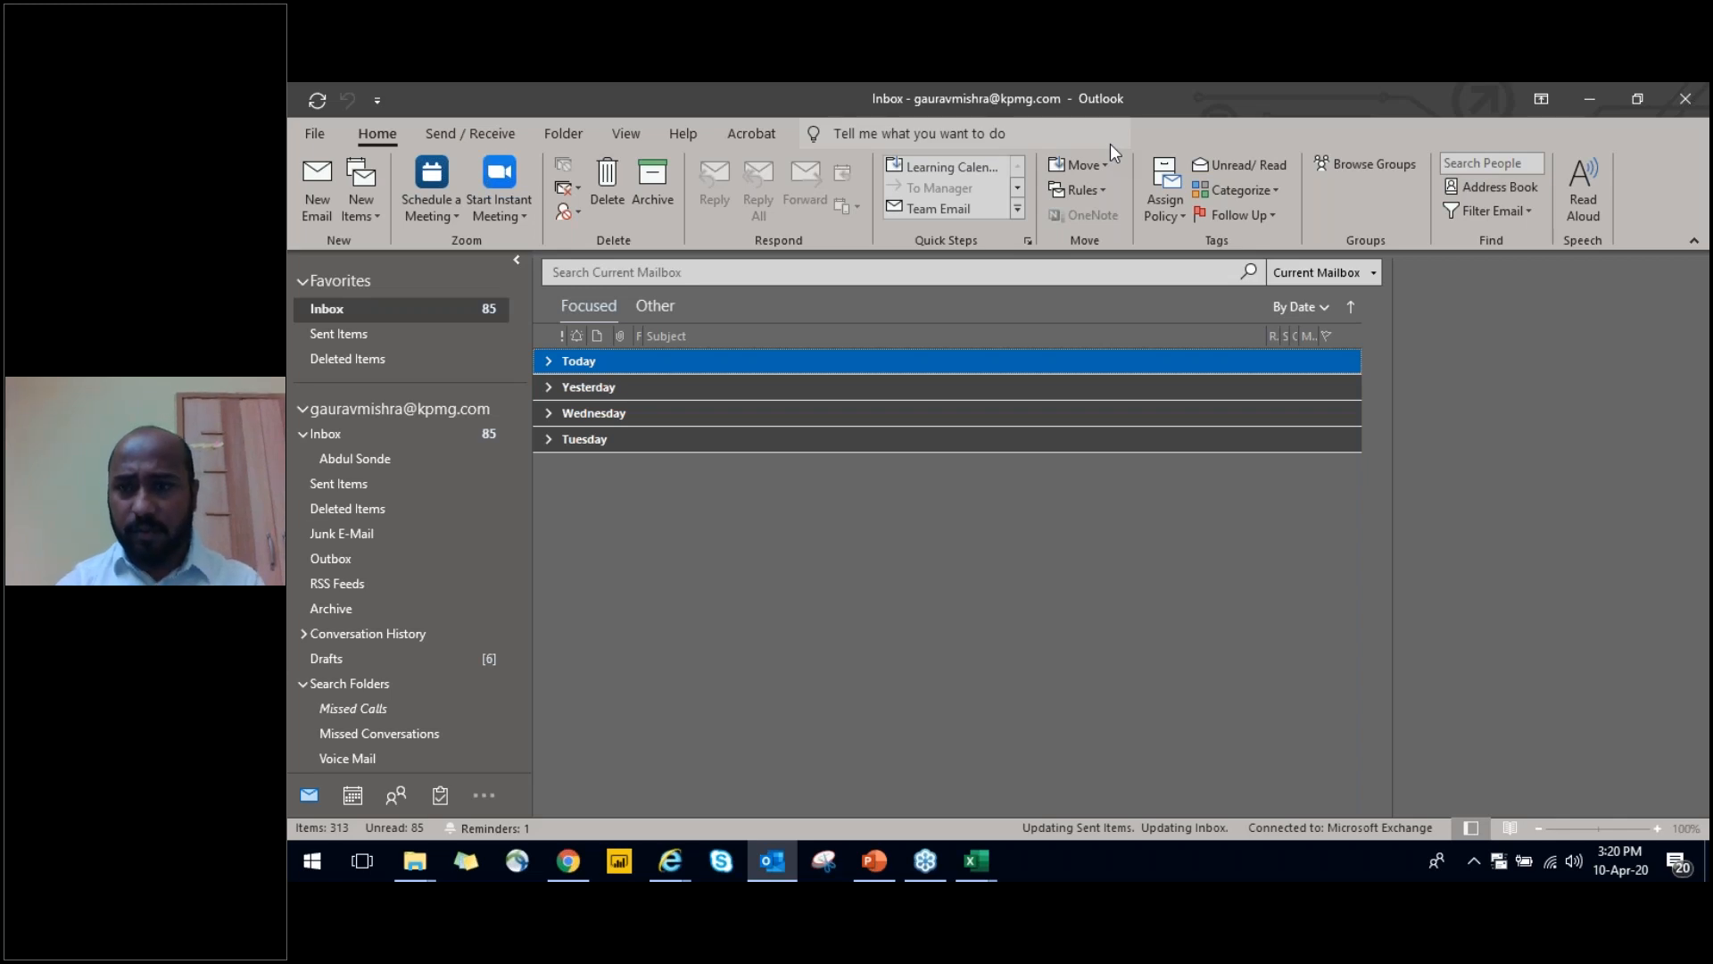
key("alt+Tab")
key("Escape")
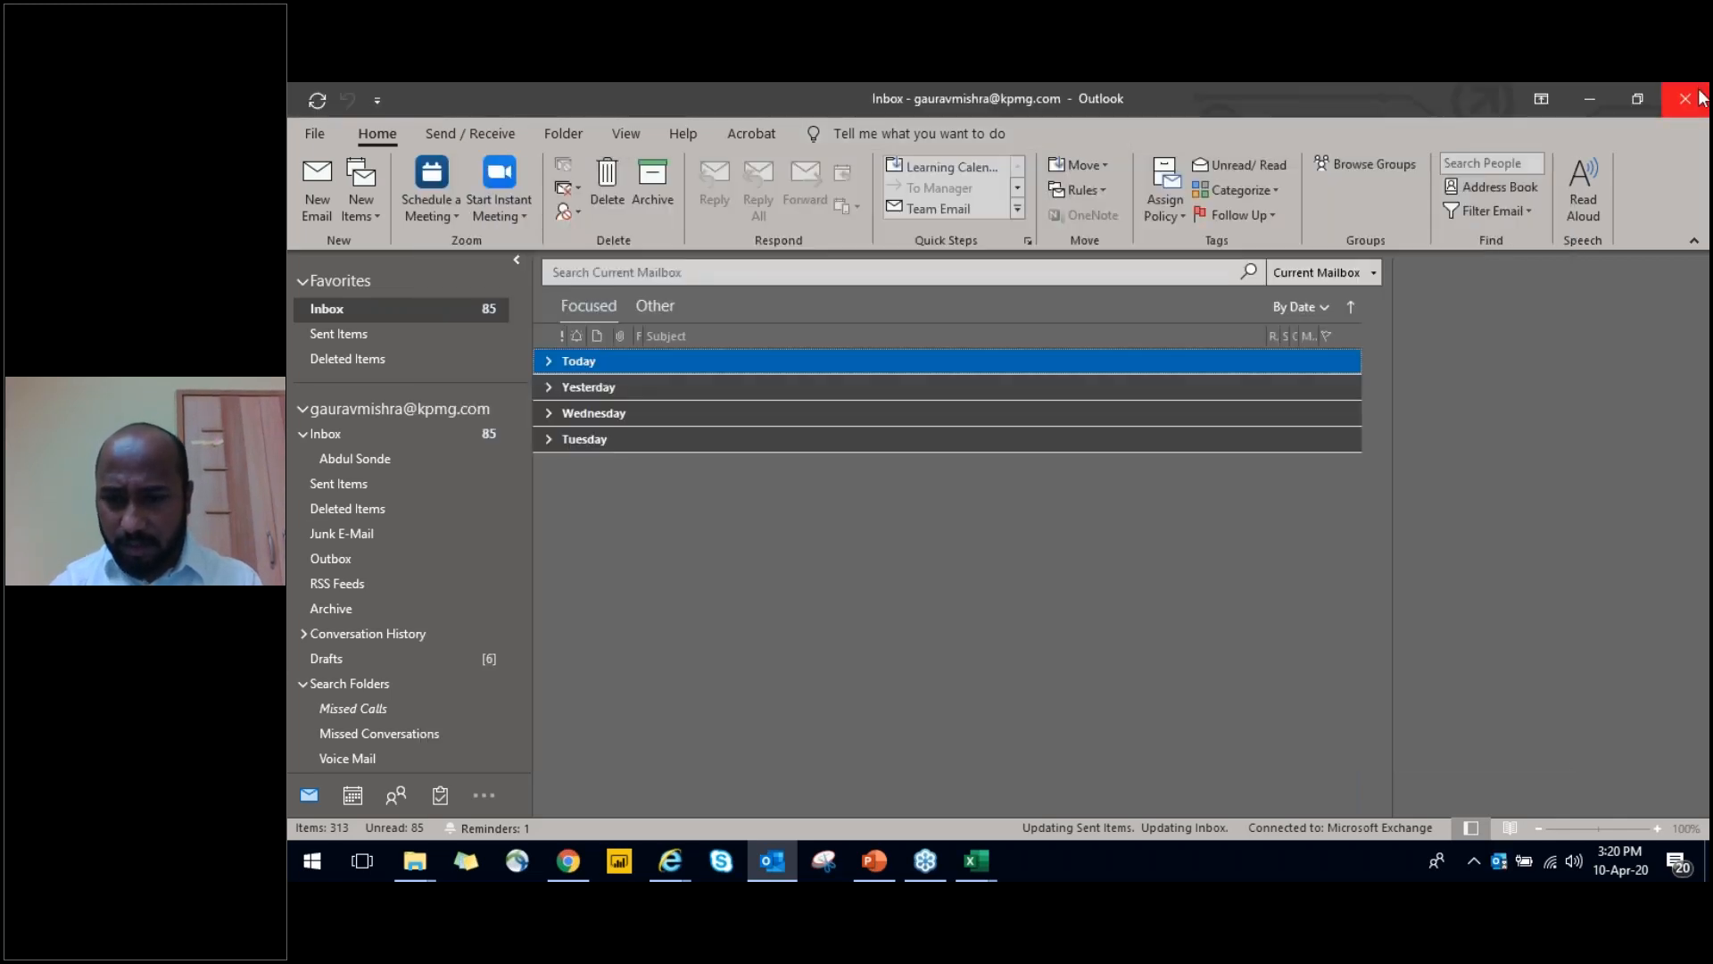
key("alt+Tab")
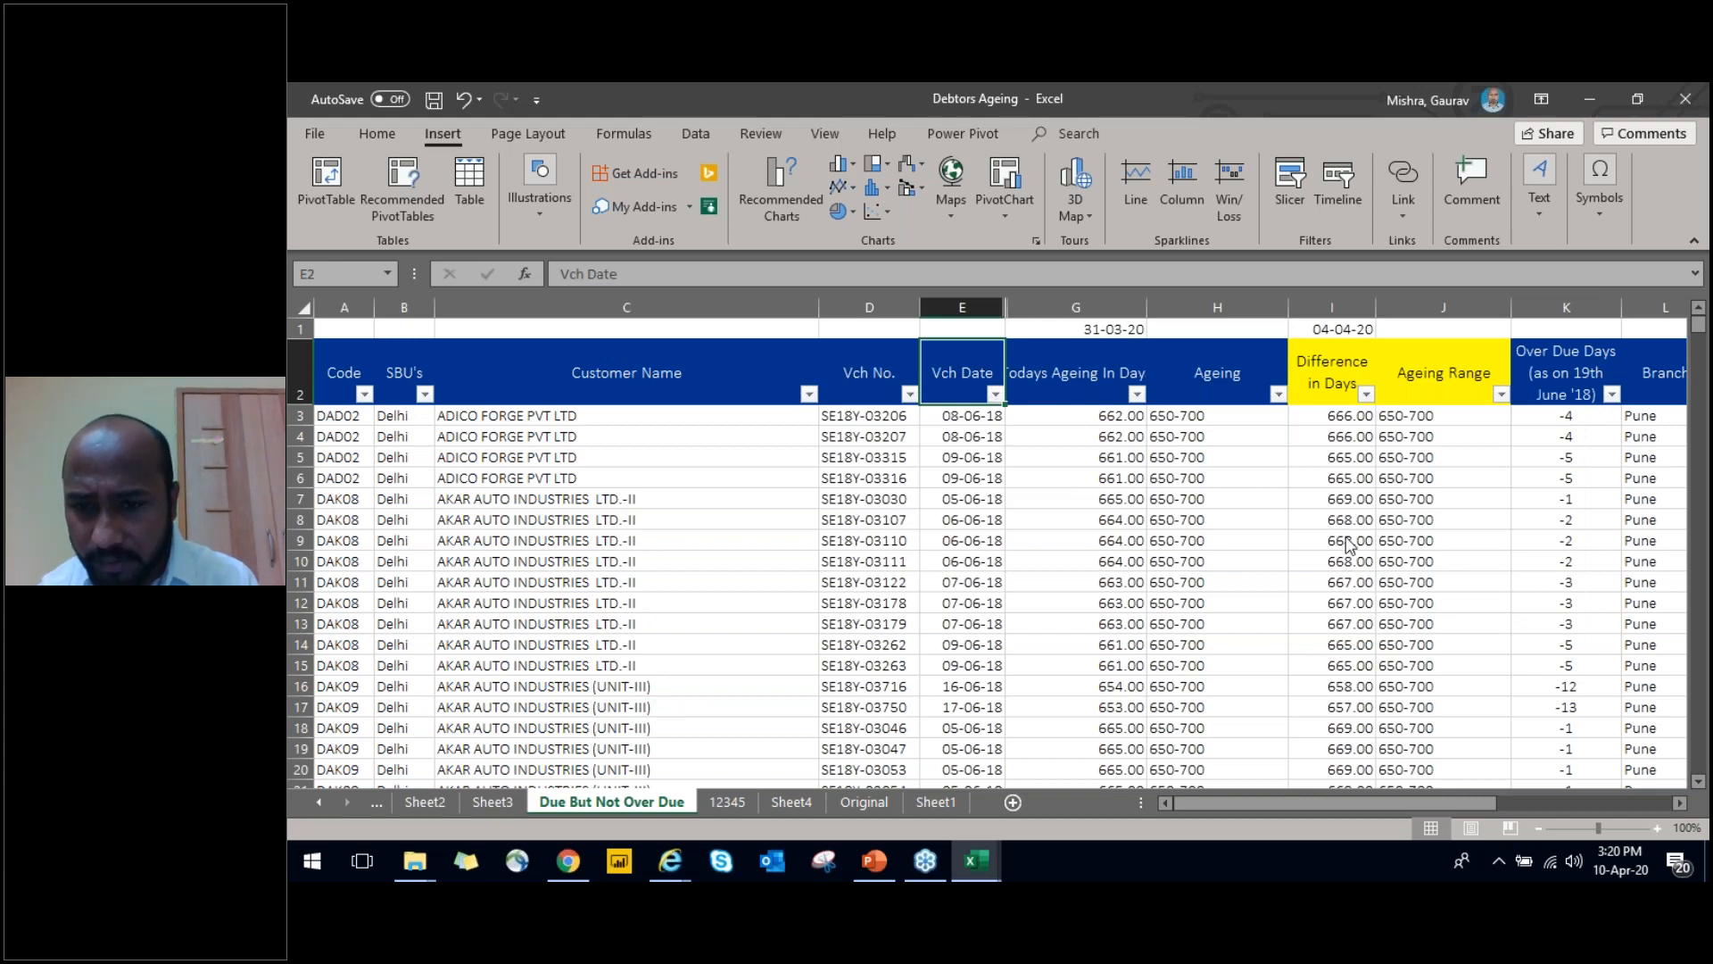
left_click(1455, 492)
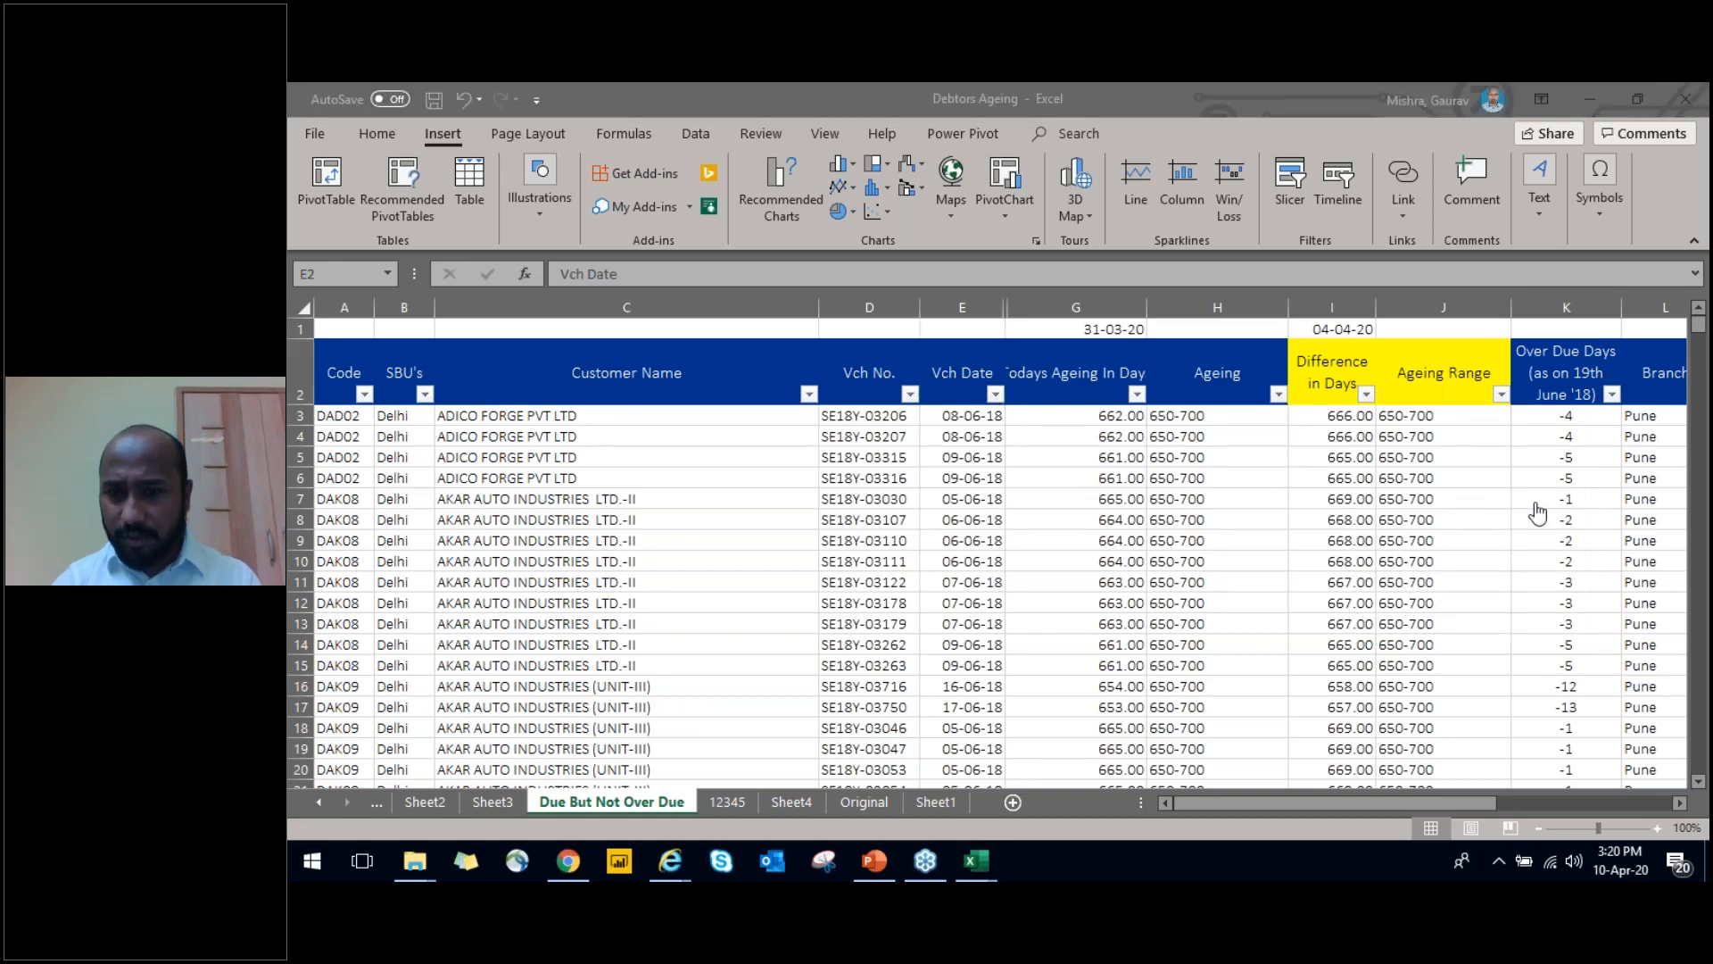
left_click(1223, 611)
left_click(1514, 340)
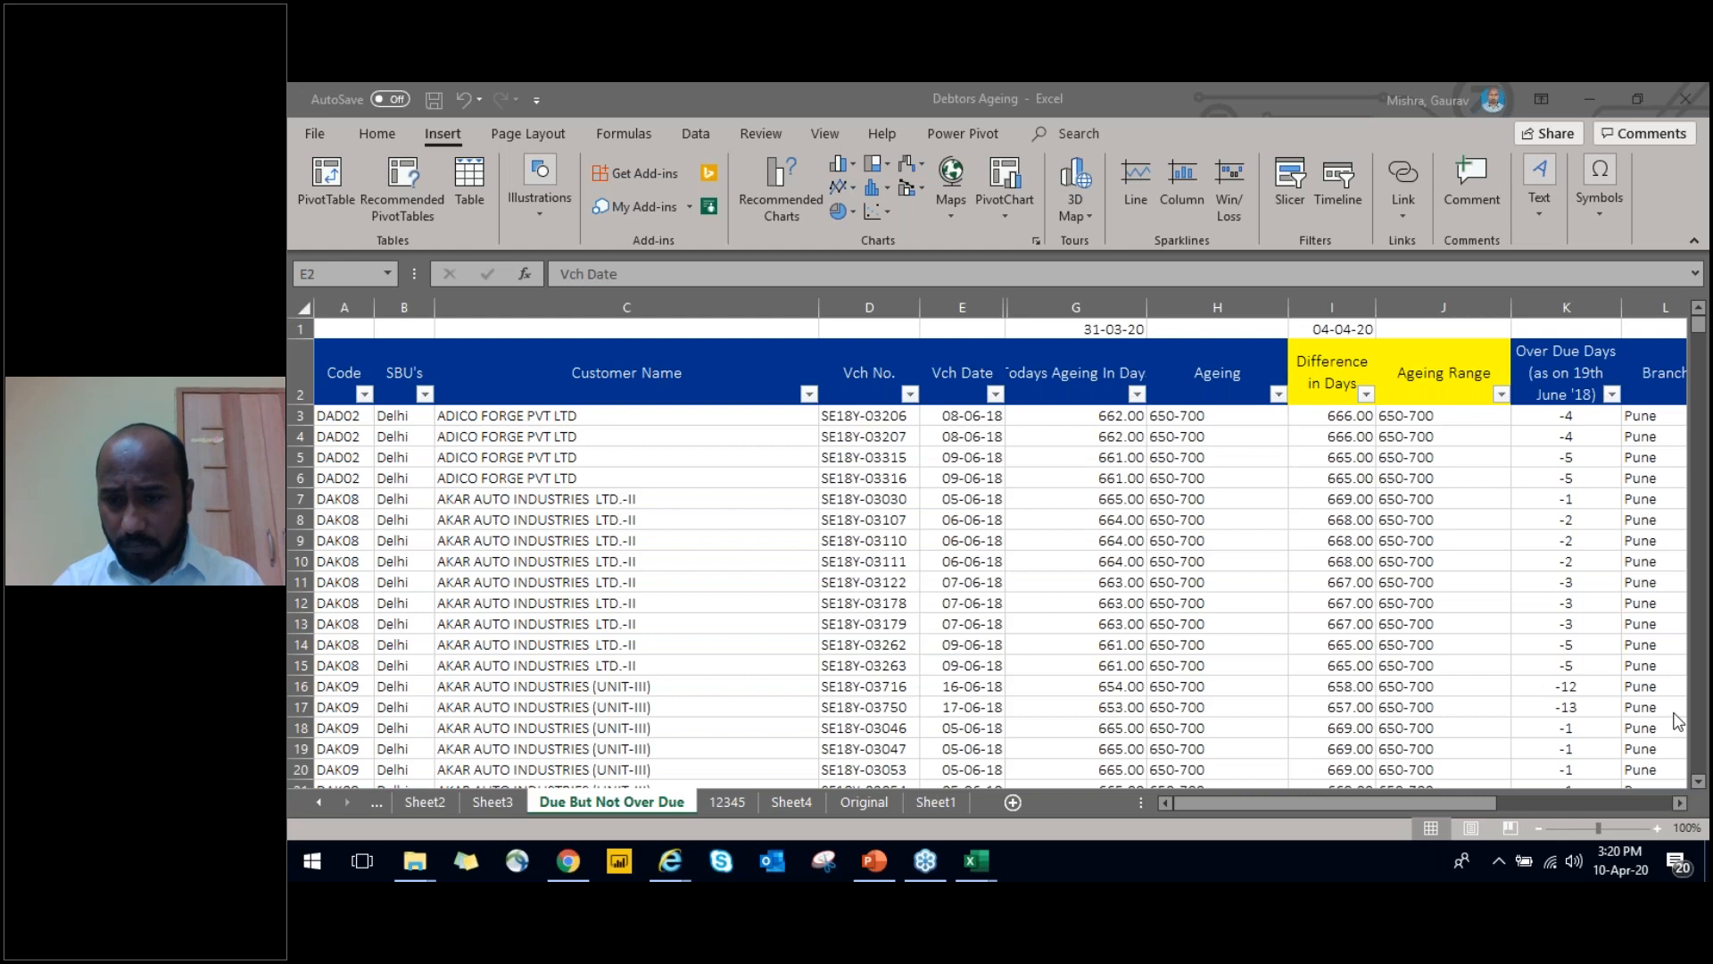
Switch to the WIRC website in the browser and open Downloads (Materials) from the Students links
left_click(1512, 696)
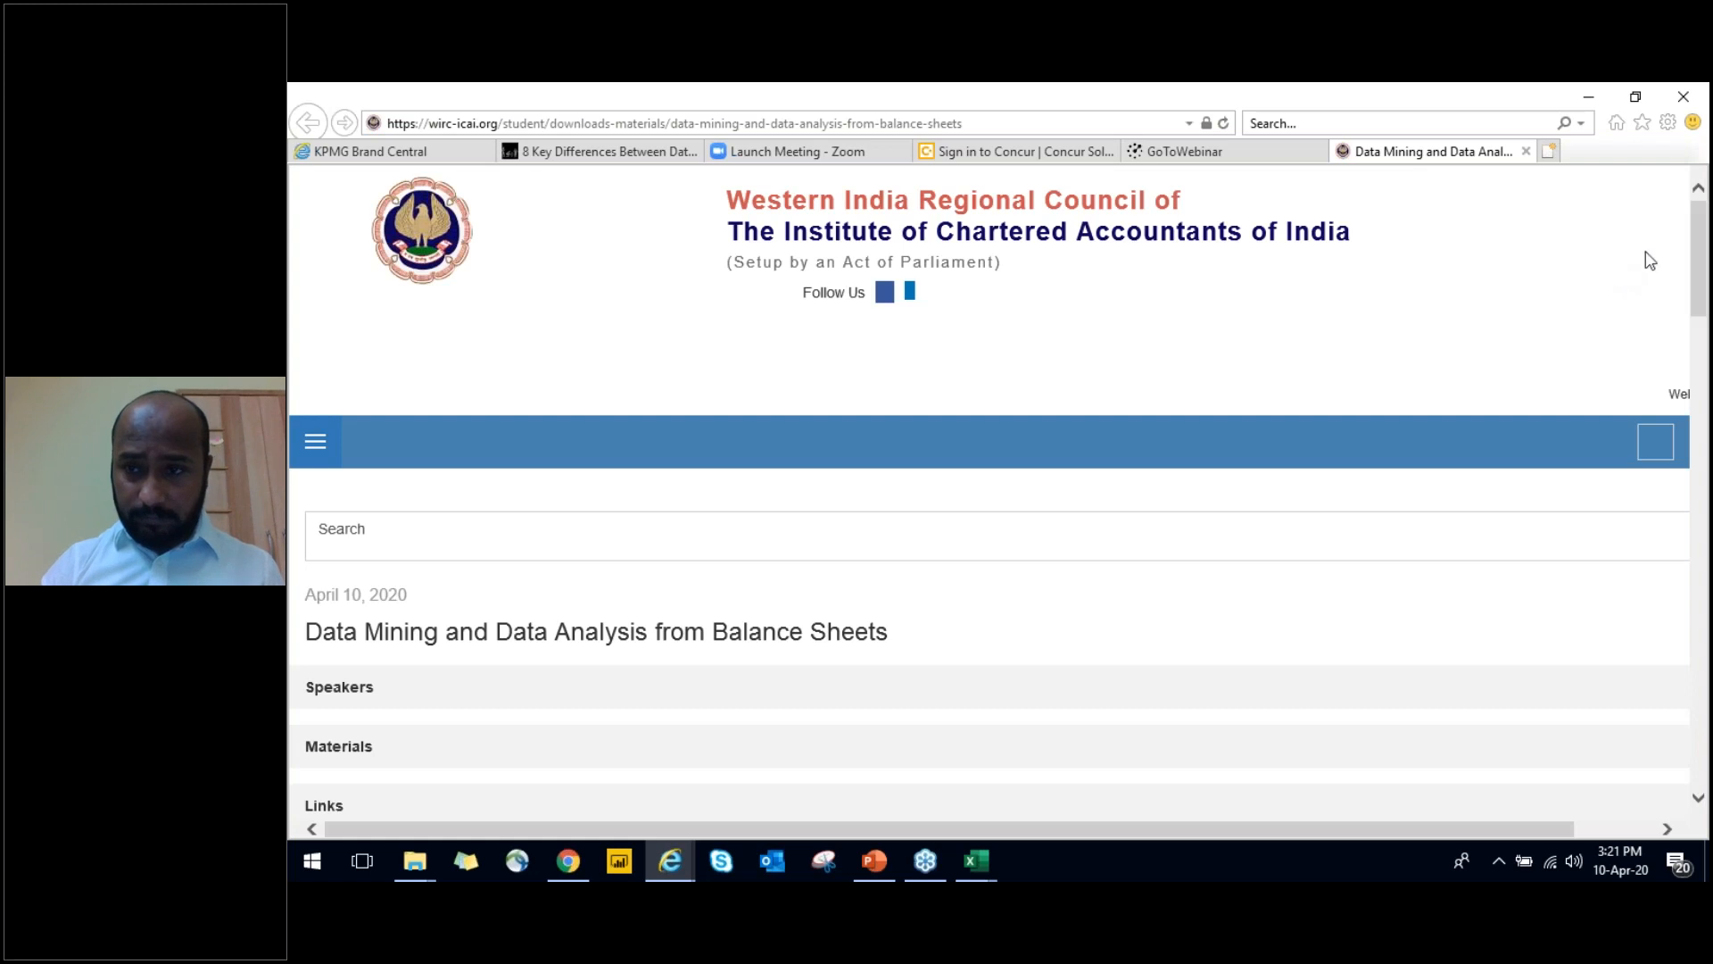
mouse_move(1706, 256)
left_mouse_down()
mouse_move(1708, 330)
mouse_move(1708, 263)
left_mouse_up()
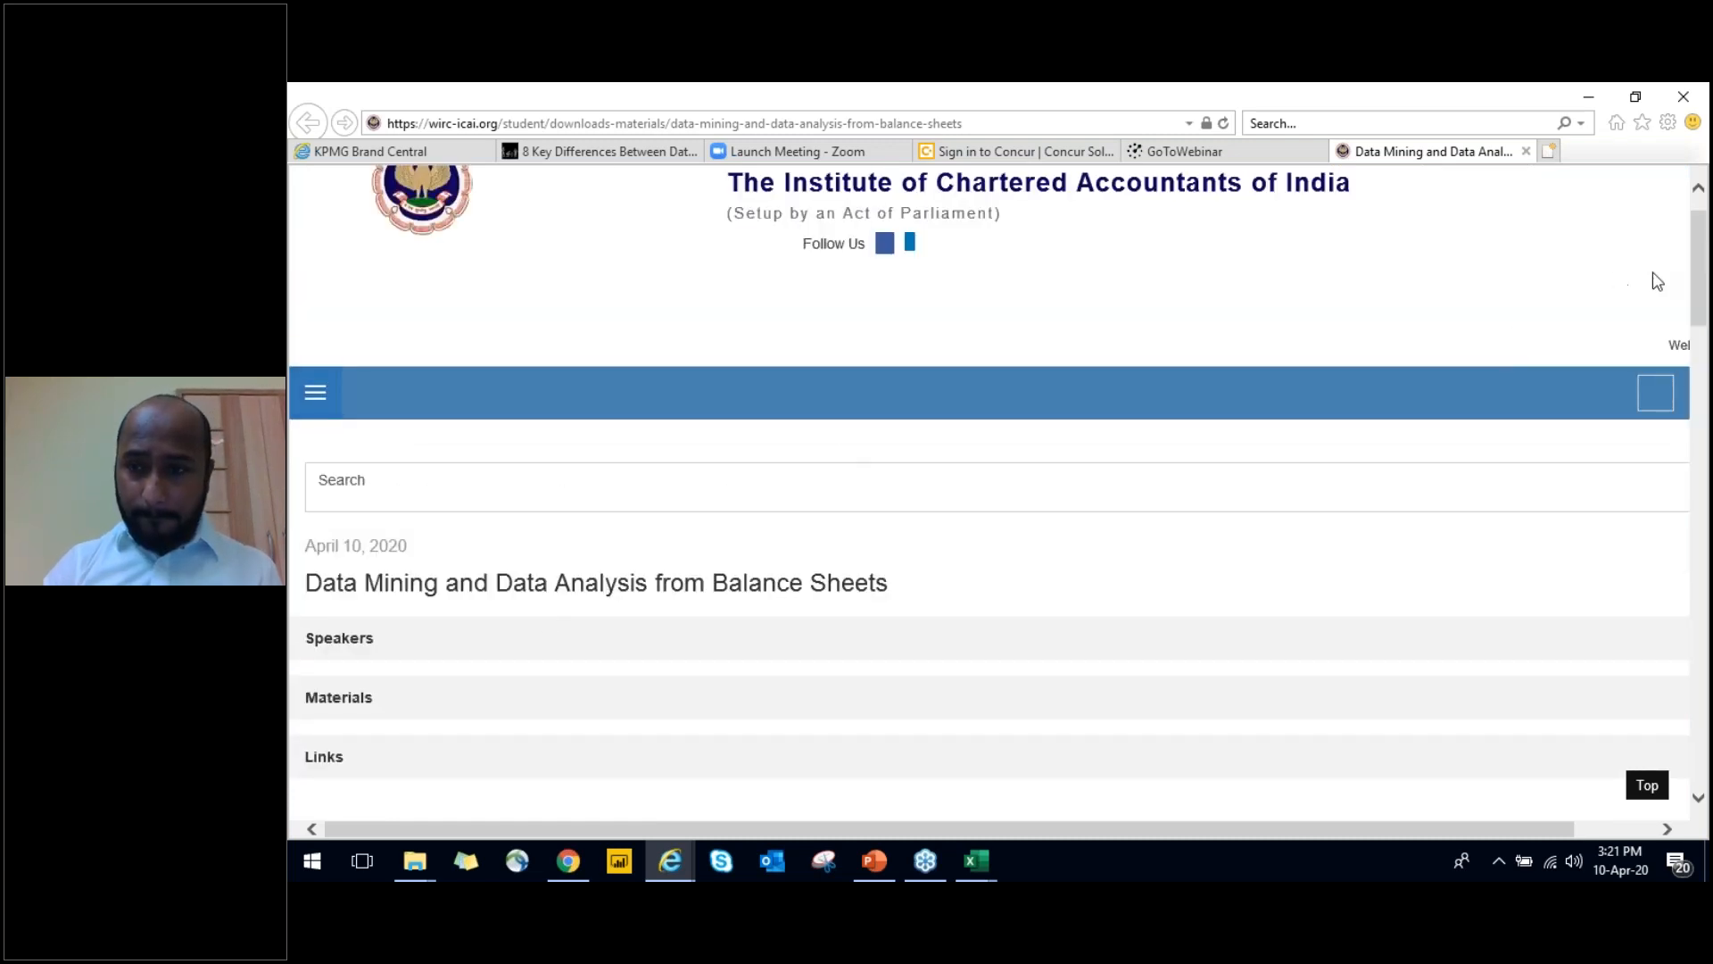
left_click_drag(1704, 273, 1708, 436)
scroll(383, 717, "down", 3)
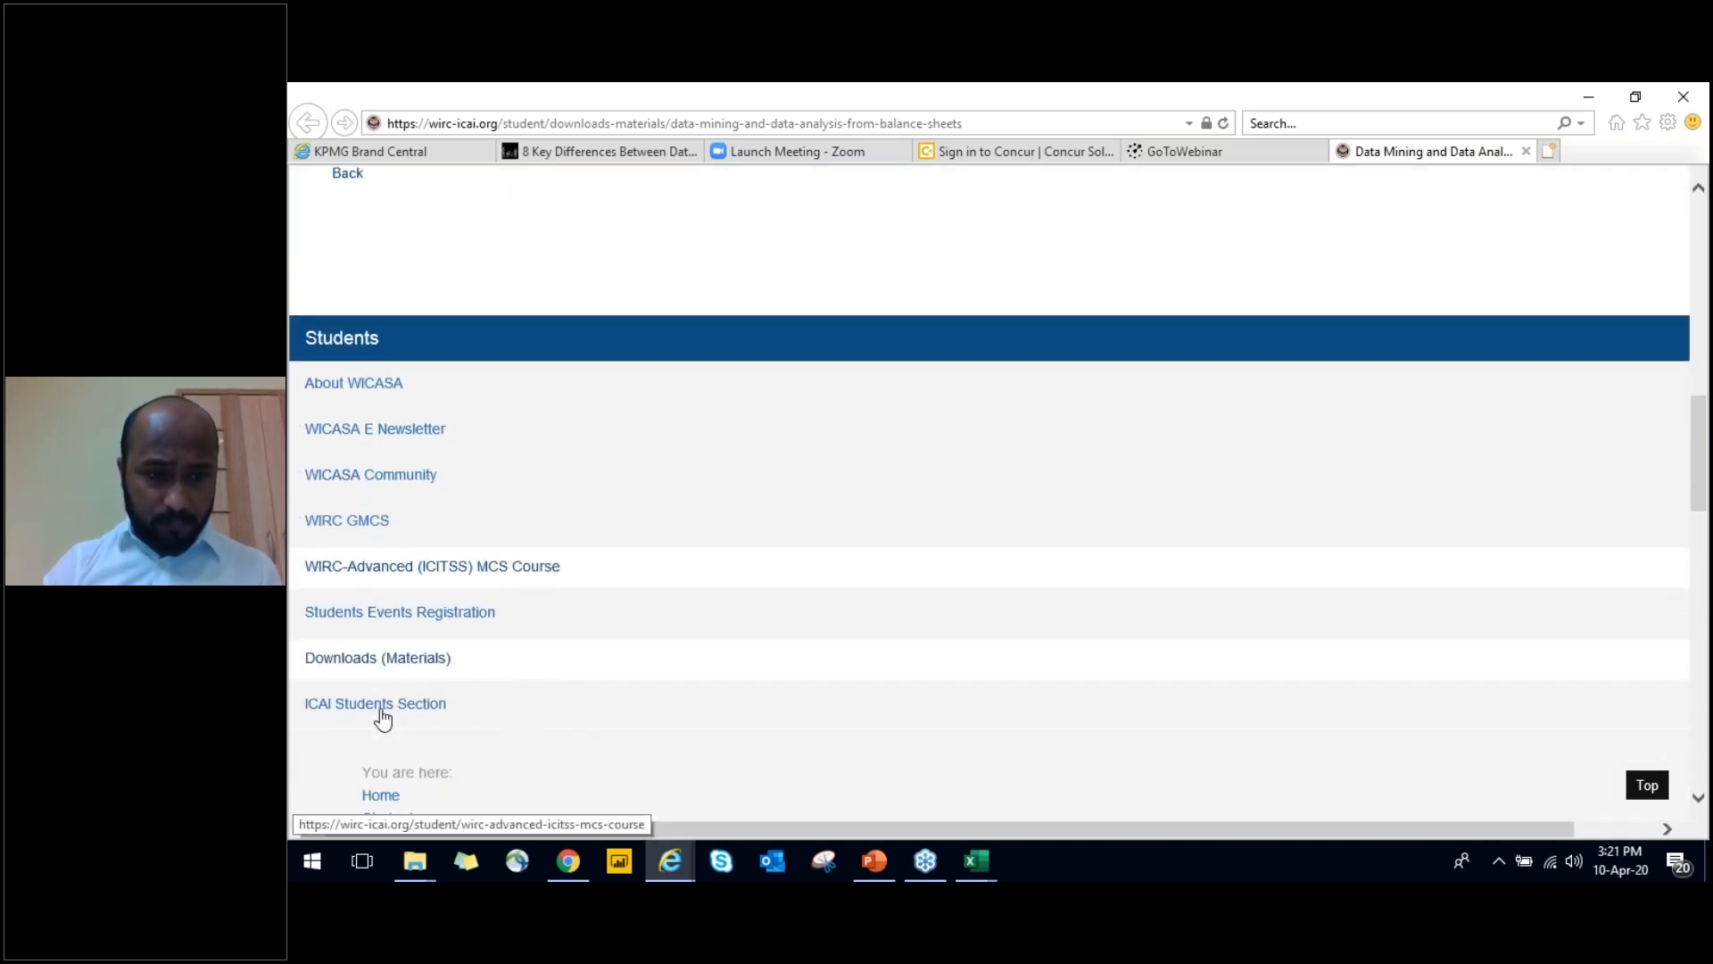
left_click(368, 555)
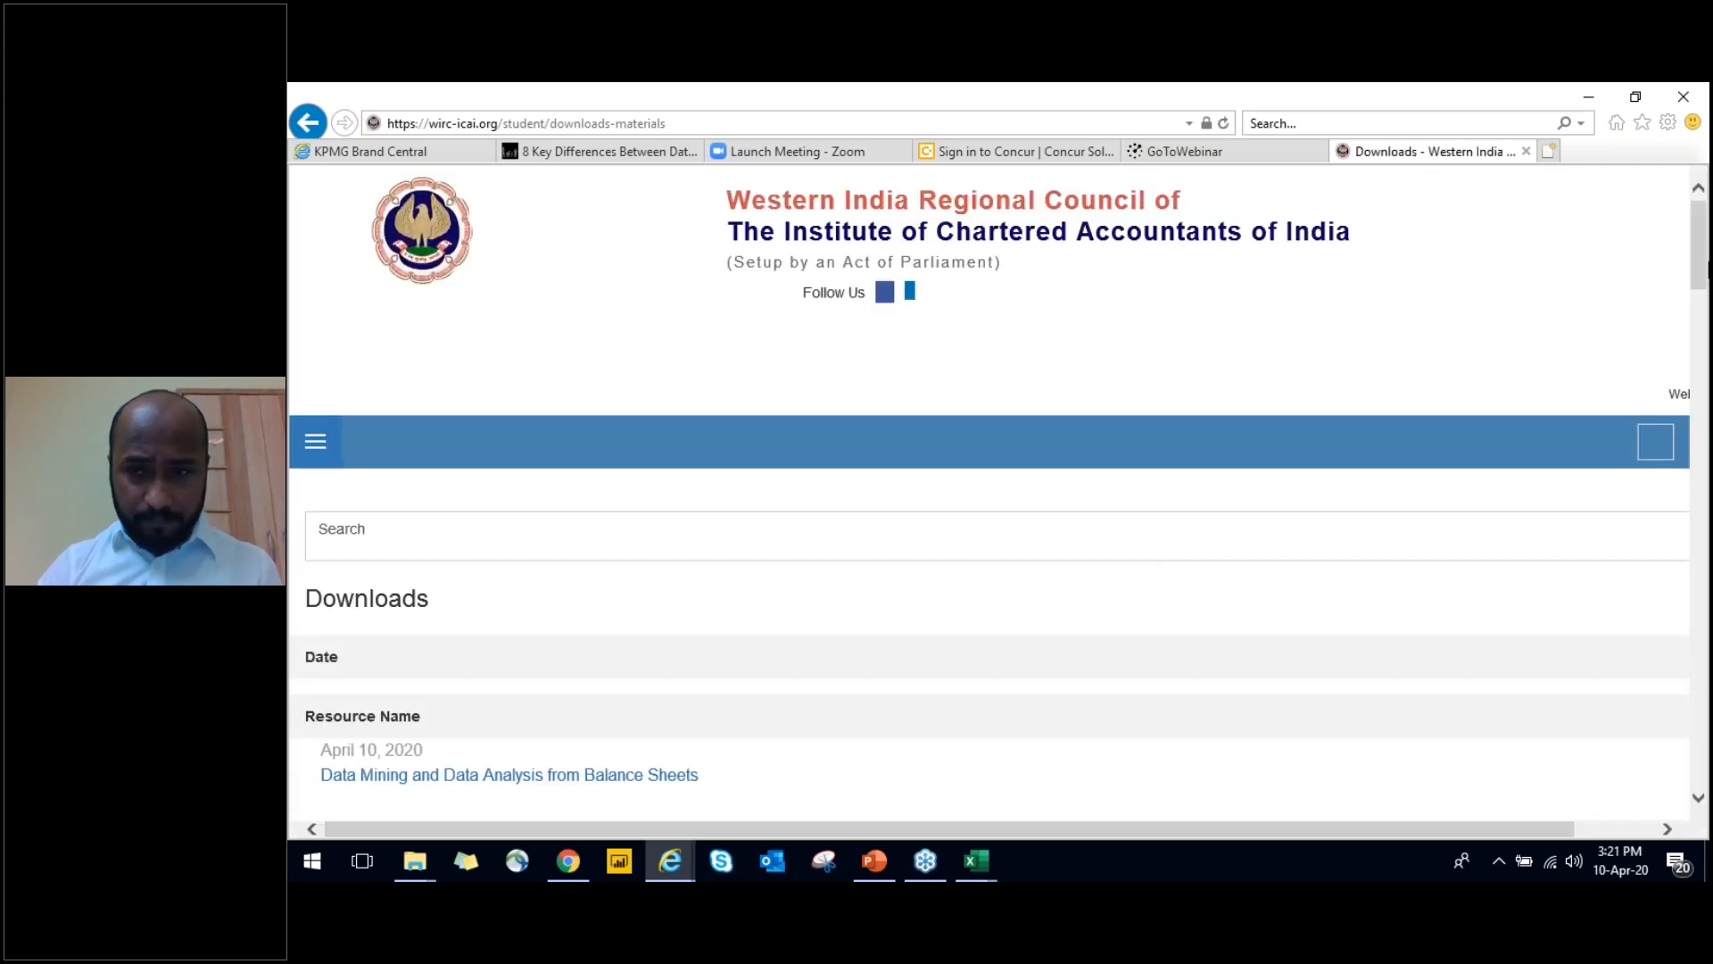
Open the "Data Mining and Data Analysis from Balance Sheets" resource in the downloads list and locate its Download link
left_click_drag(1703, 272, 1705, 313)
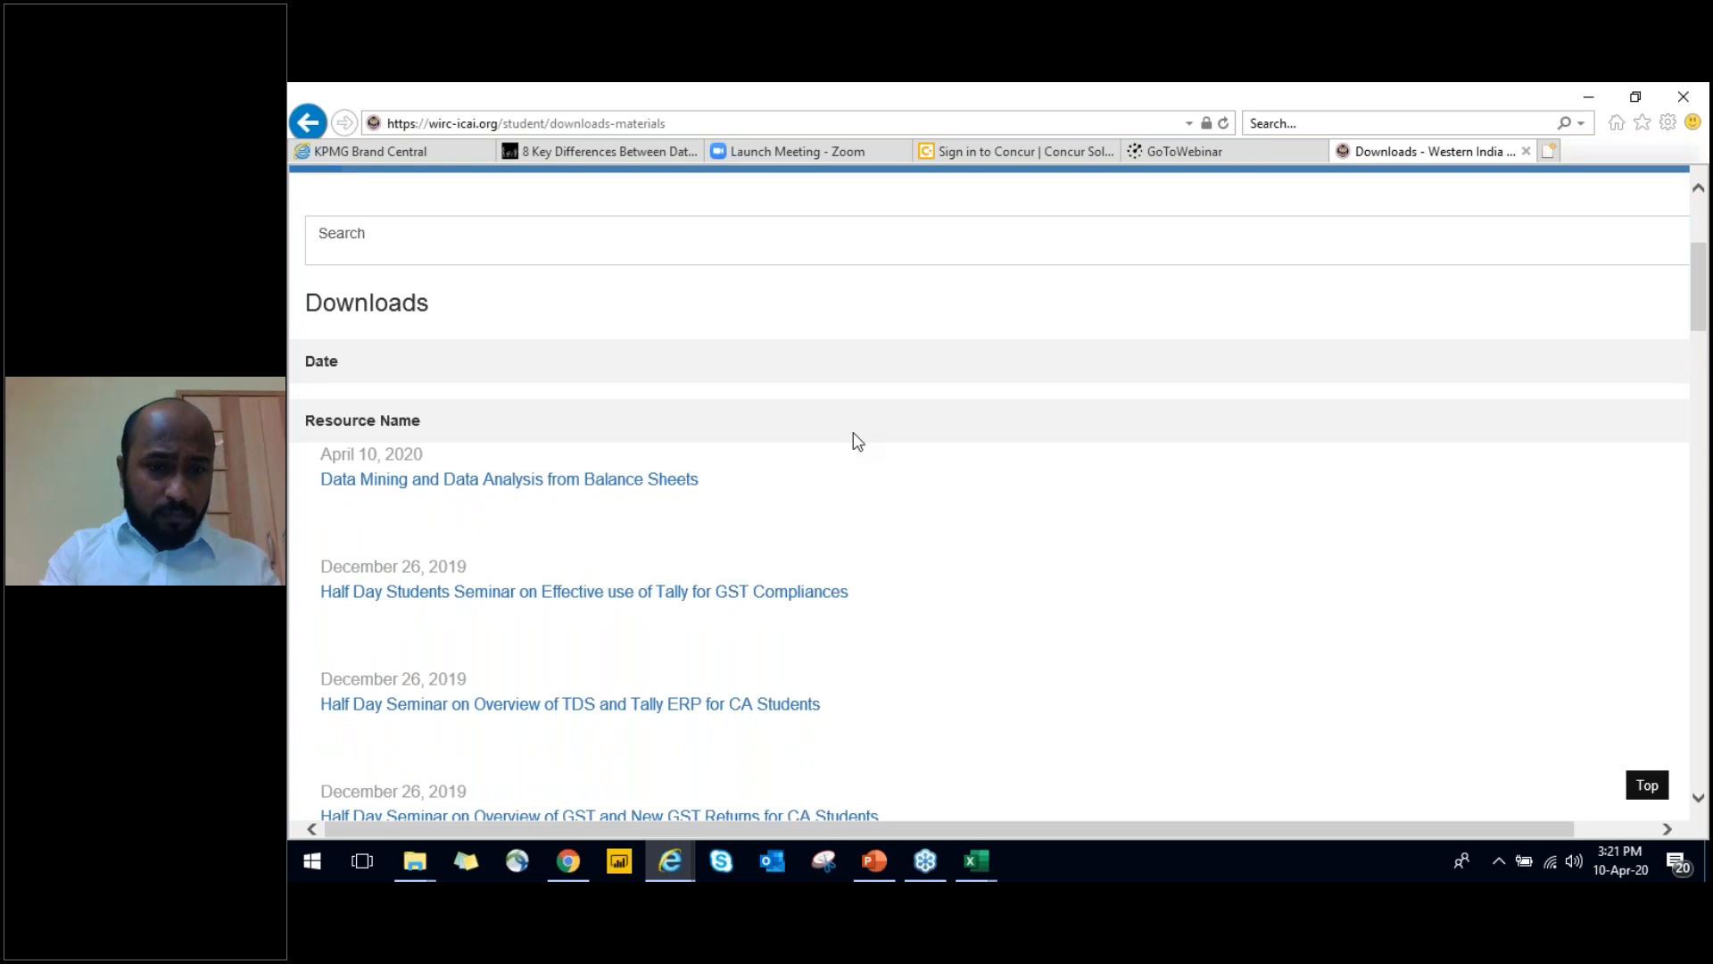
left_click(559, 489)
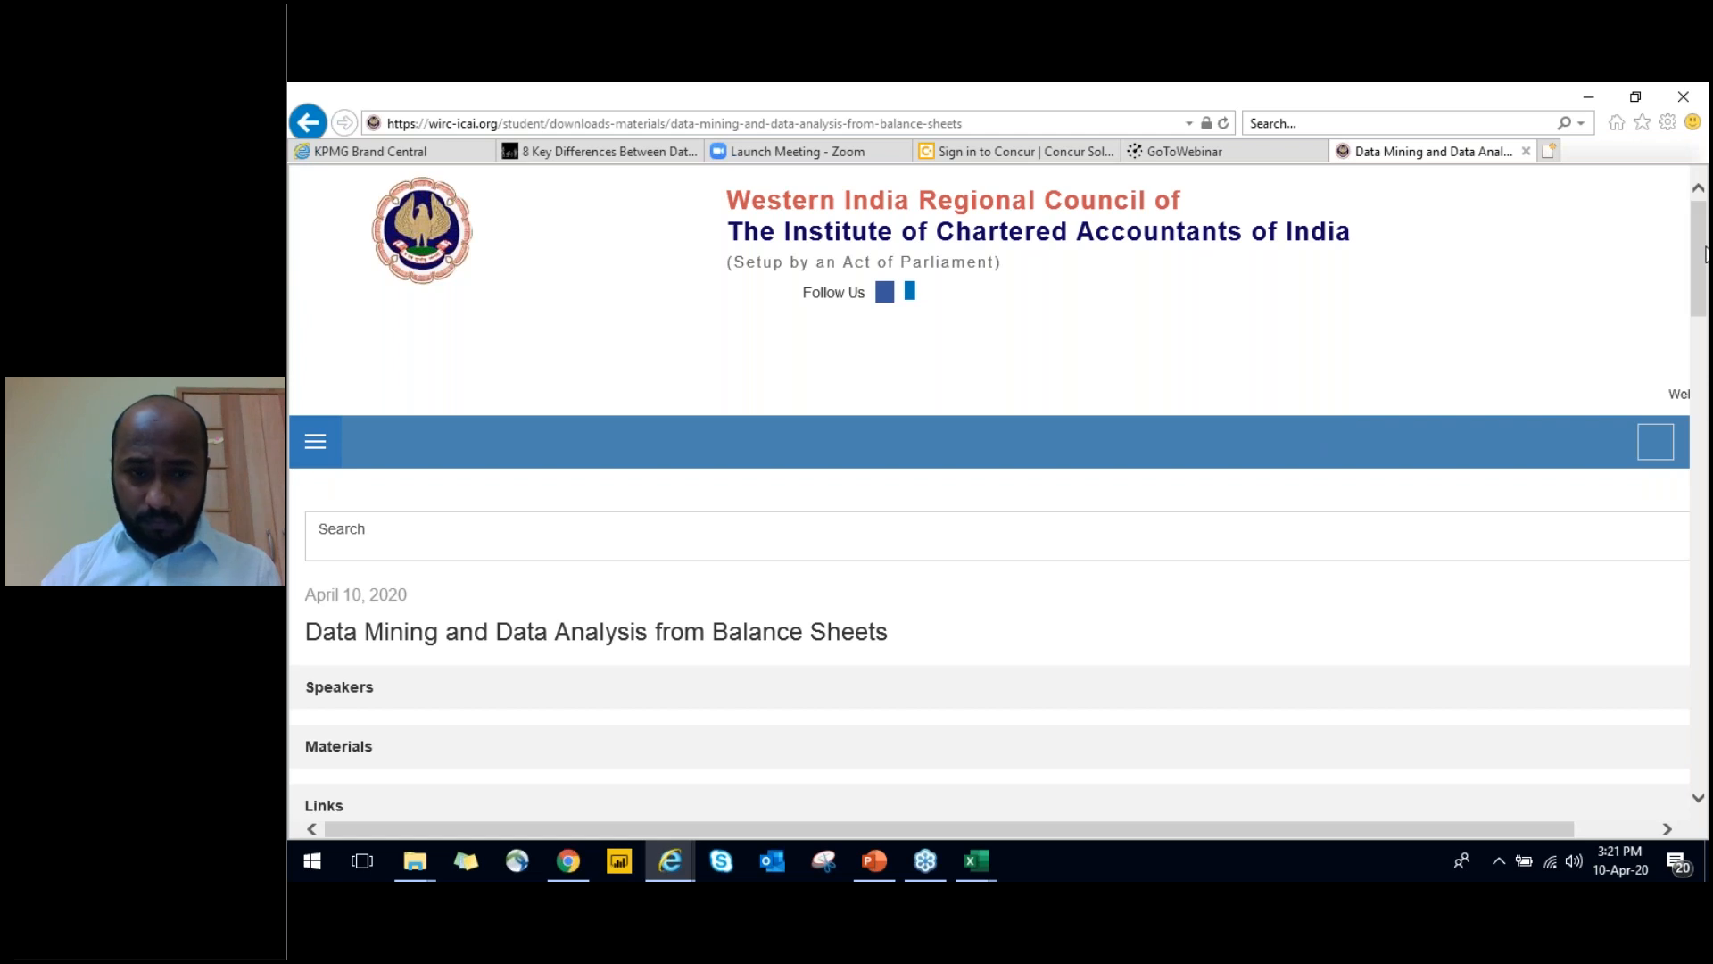
scroll(634, 355, "down", 8)
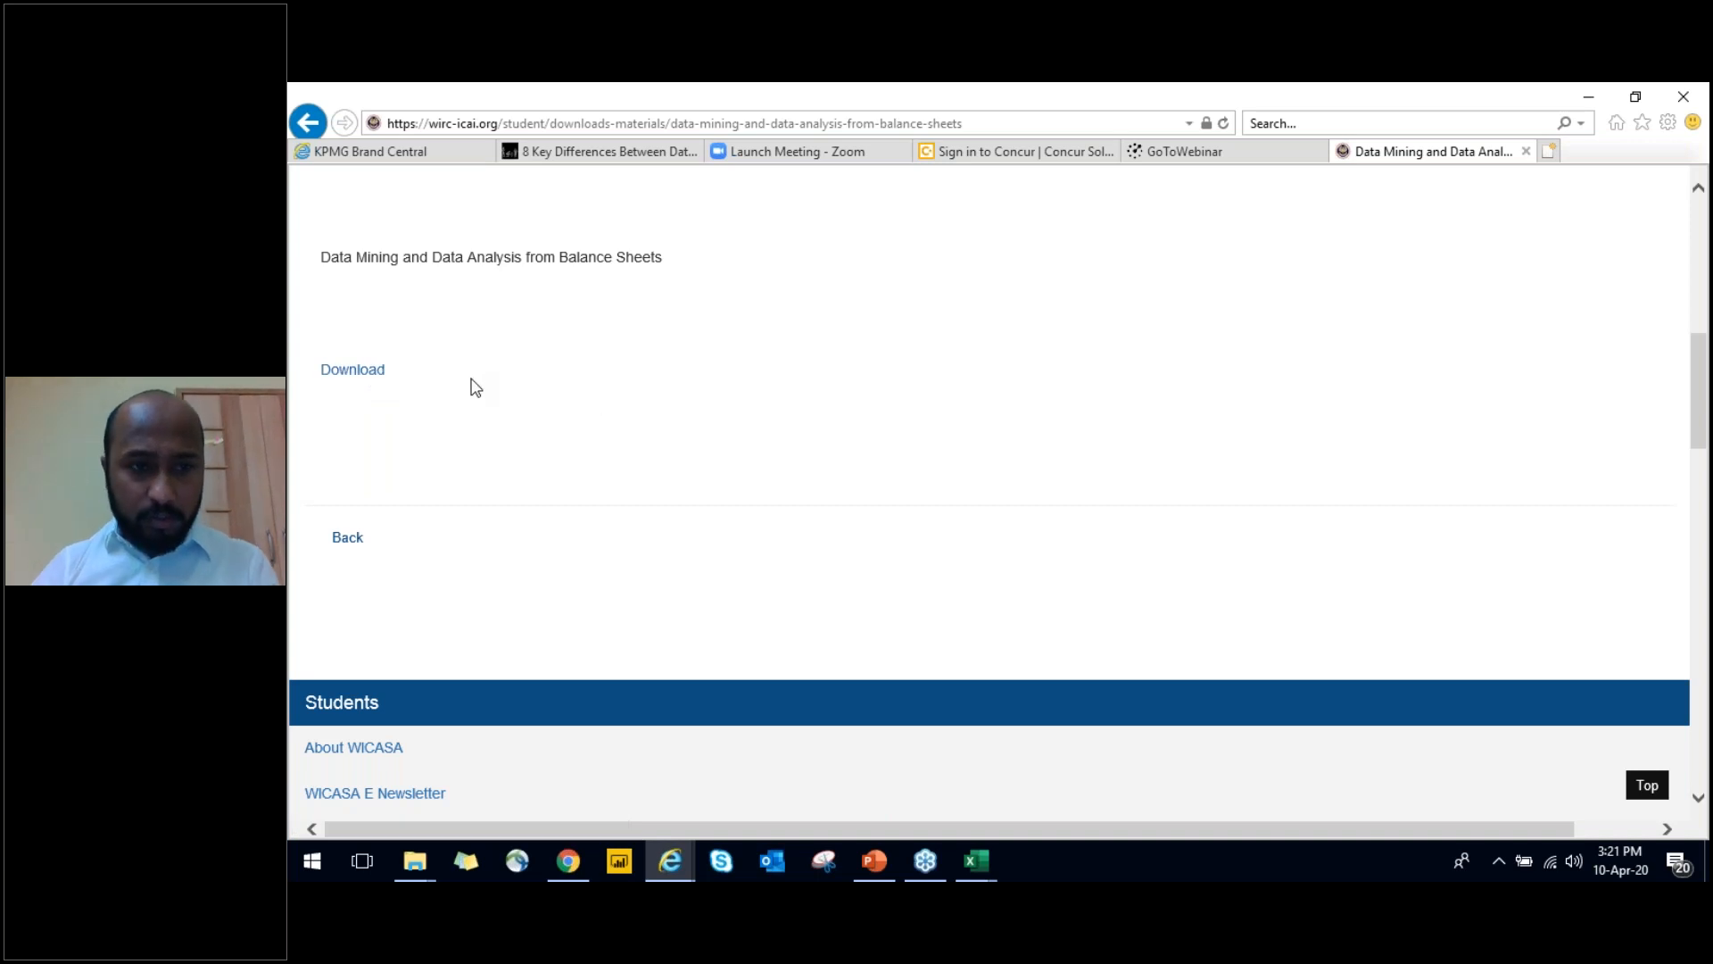
Switch back to the Debtors Ageing workbook and go to the date cell above the Difference in Days header
key("alt+Tab")
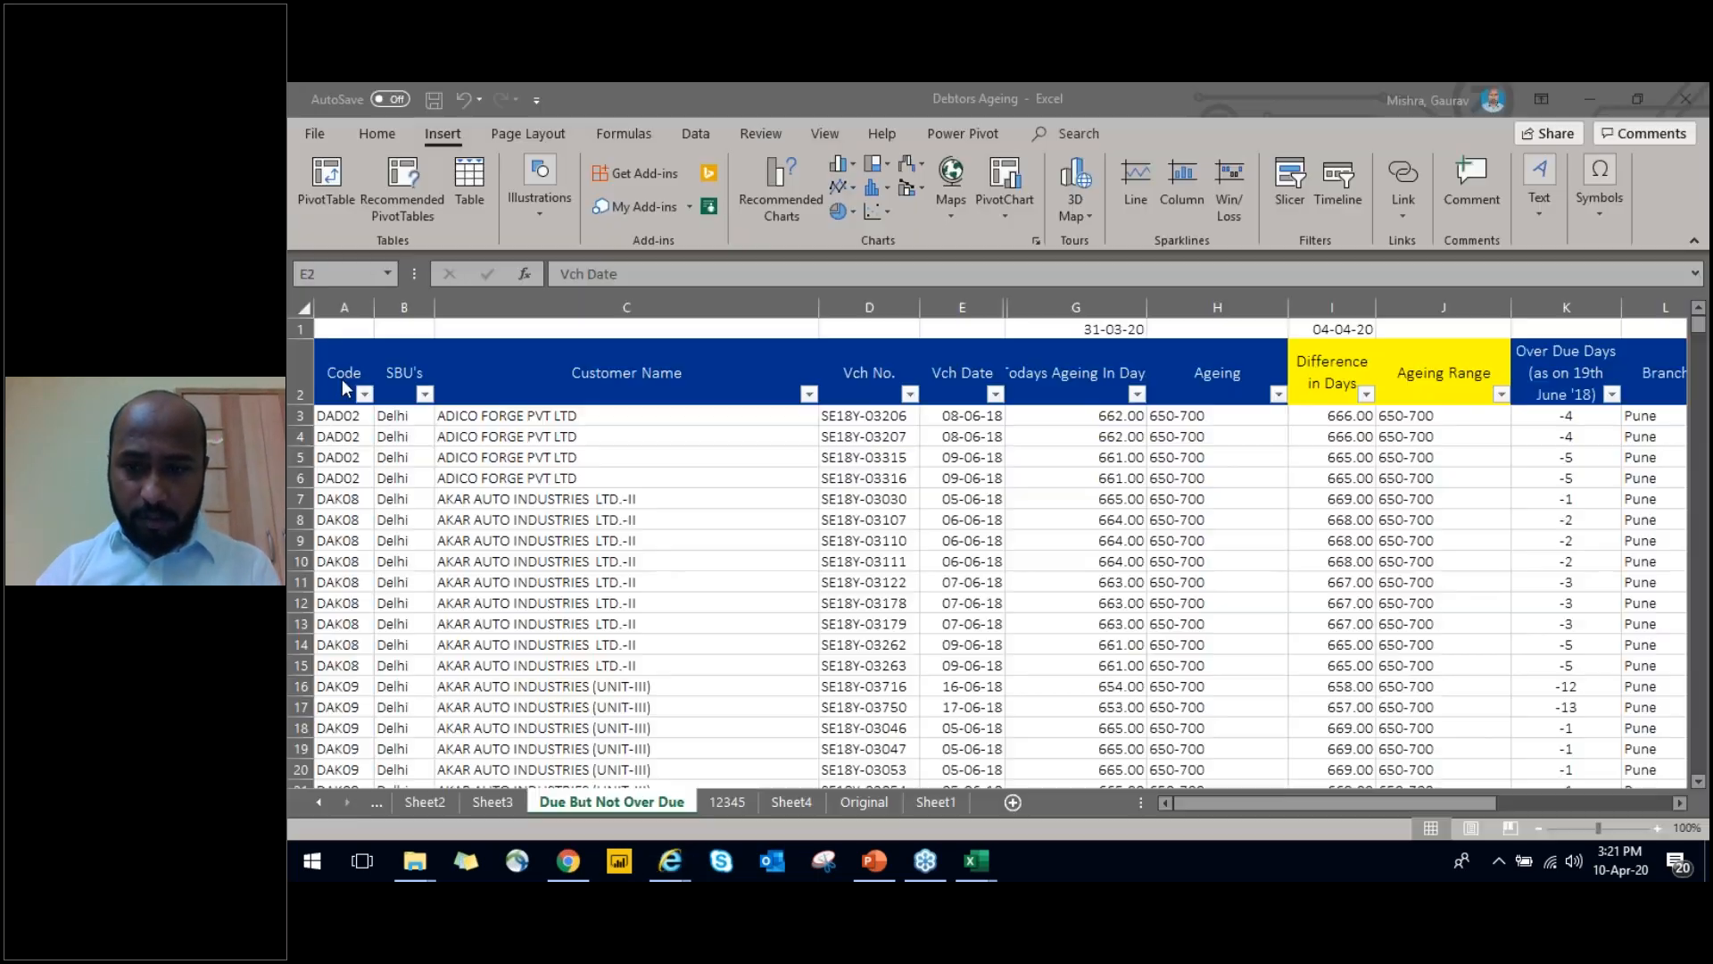
left_click(1189, 538)
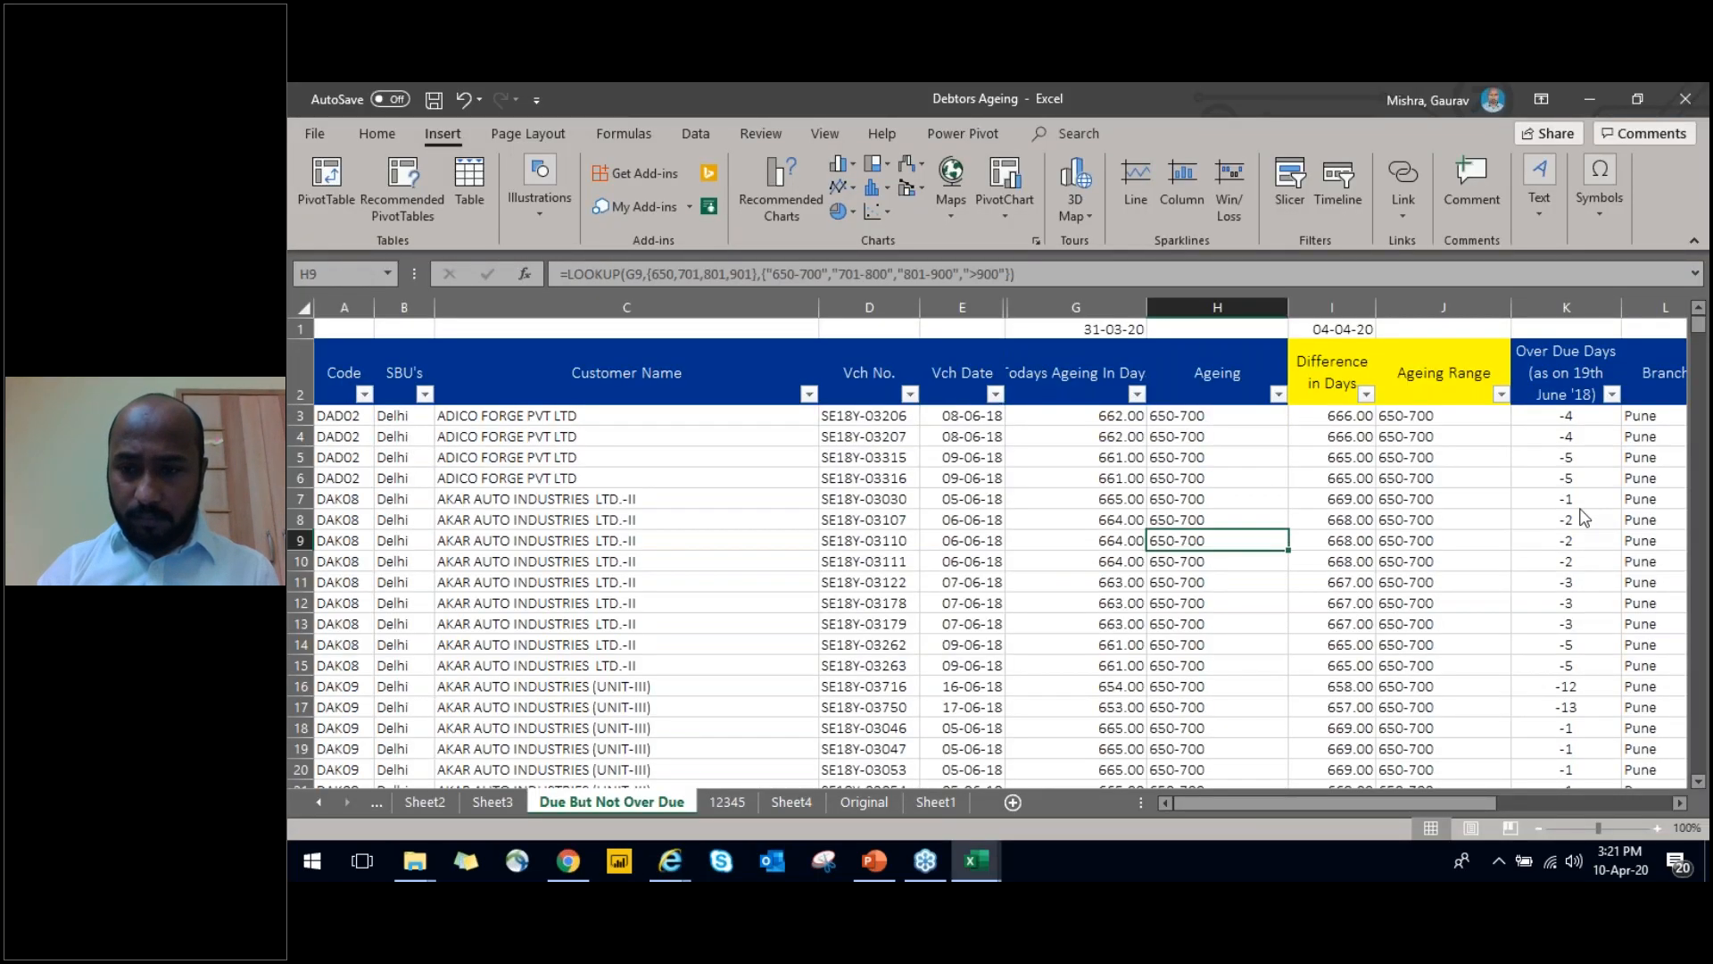
left_click(1588, 685)
left_click(1040, 523)
key("Right")
key("ctrl+Up")
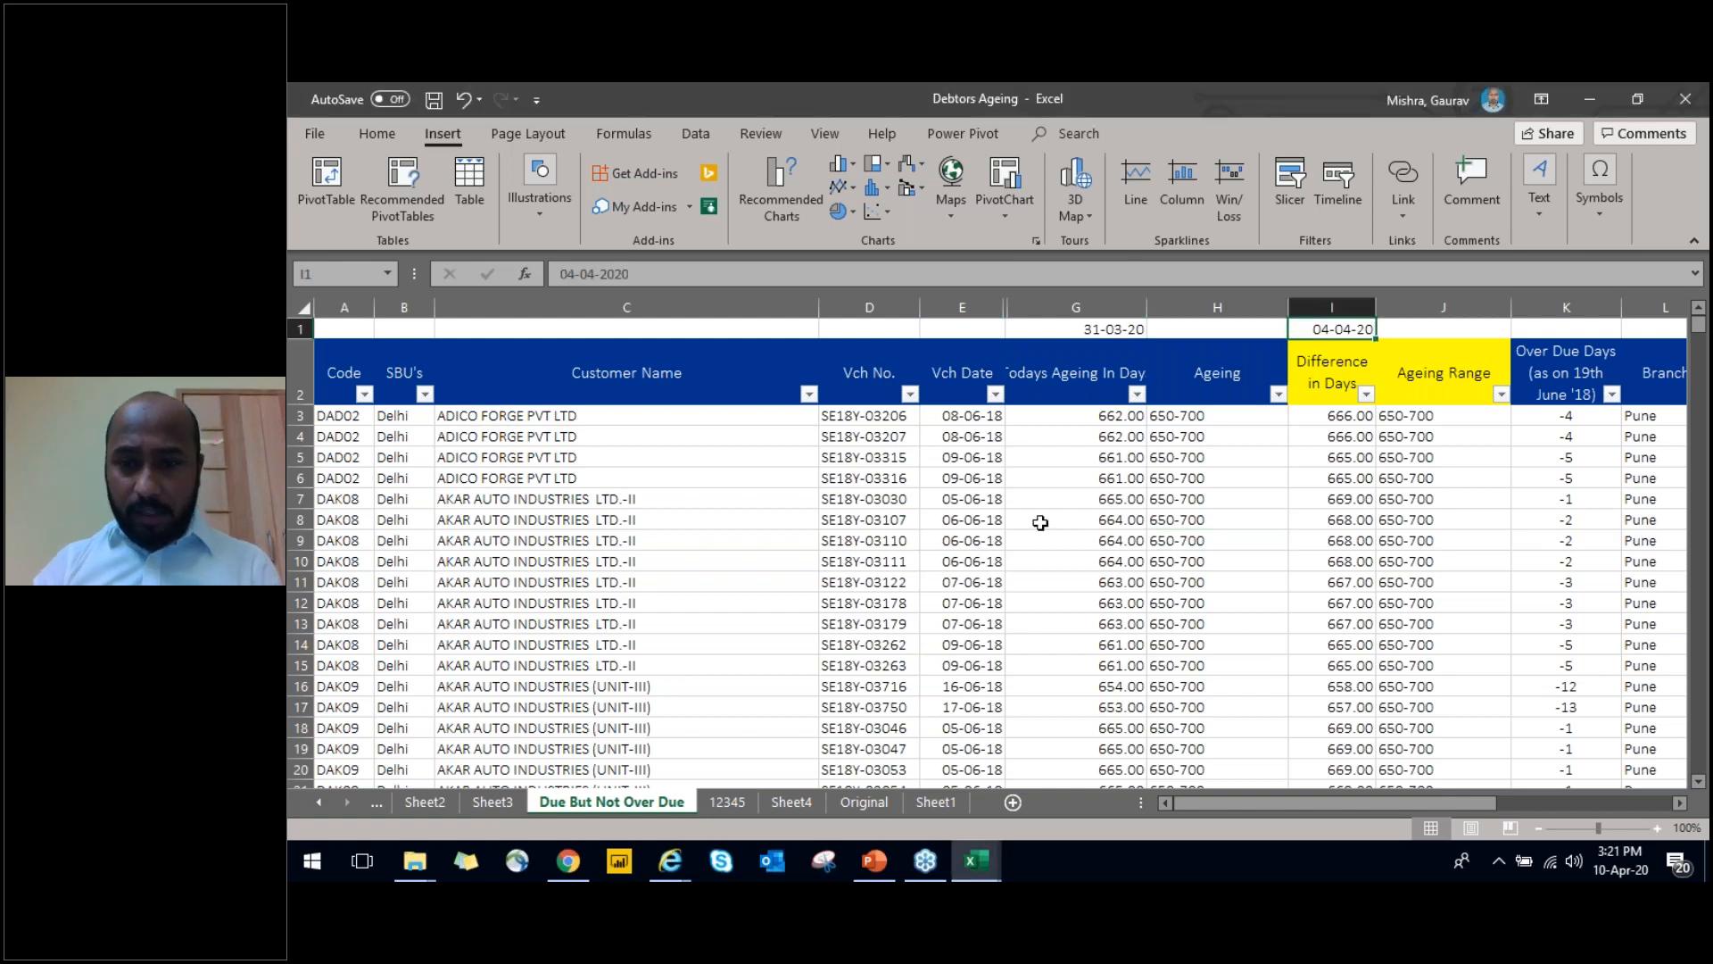
Examine the Ageing and Difference in Days headers and the formula in the first Difference in Days row
key("Down")
key("Right")
key("Left")
key("Left")
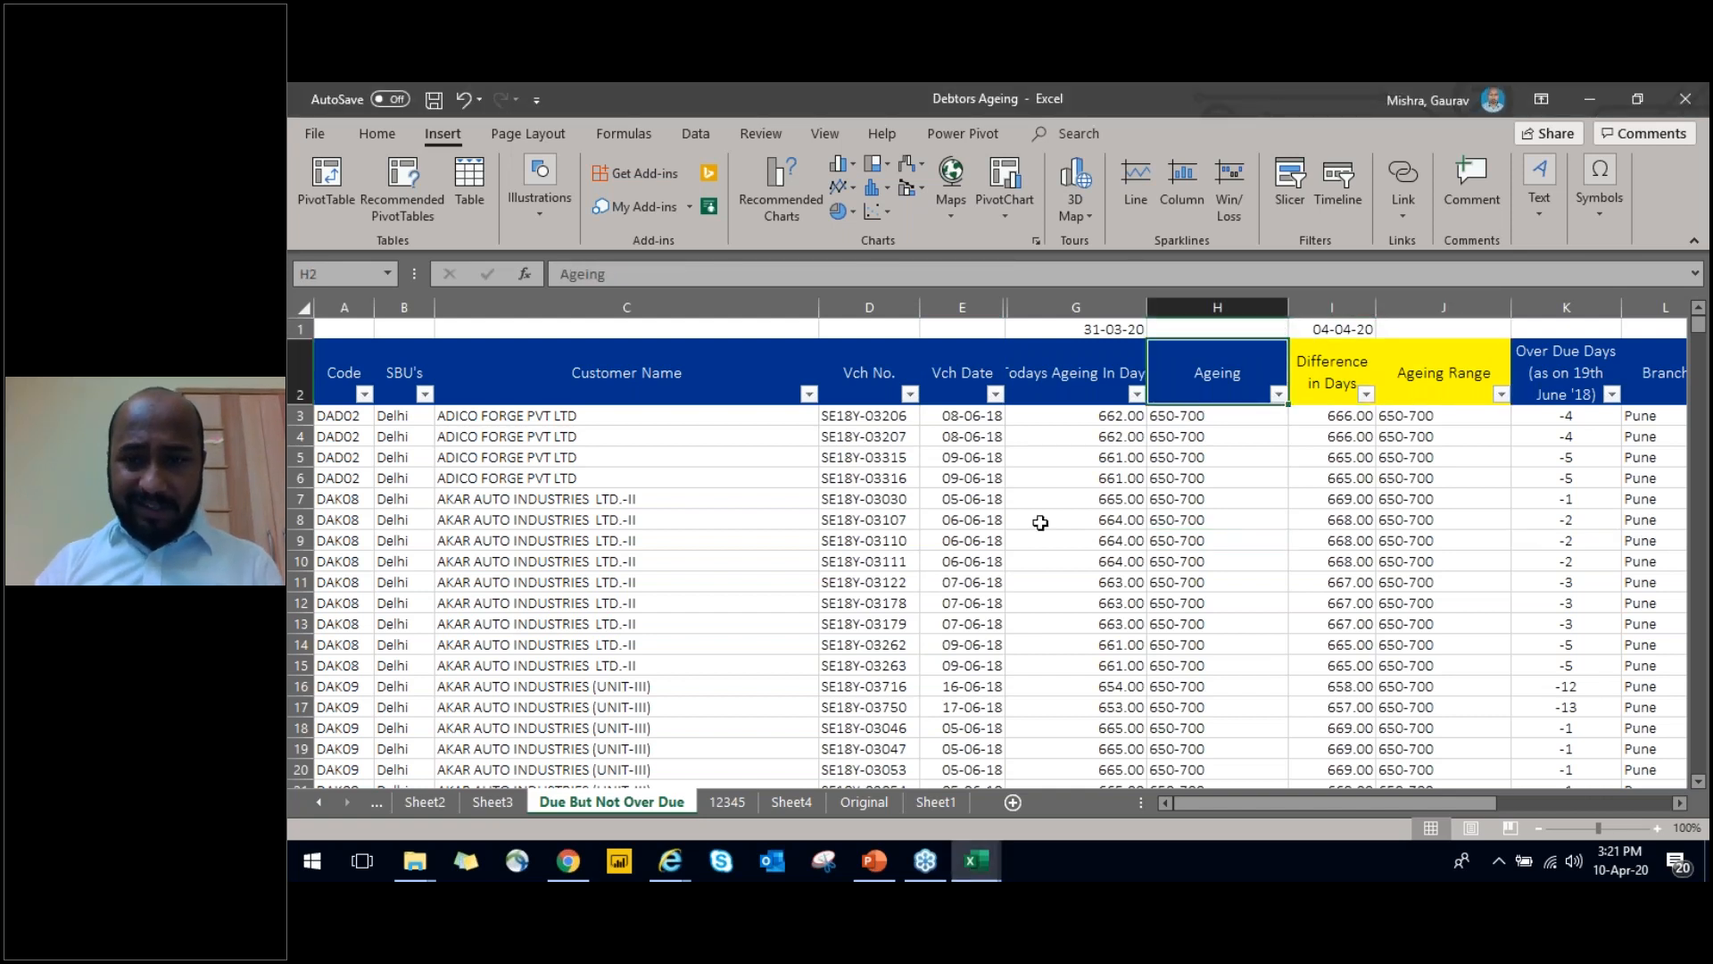
key("Right")
key("Down")
key("ctrl+shift+Up")
key("Up")
key("Up")
key("Down")
key("Down")
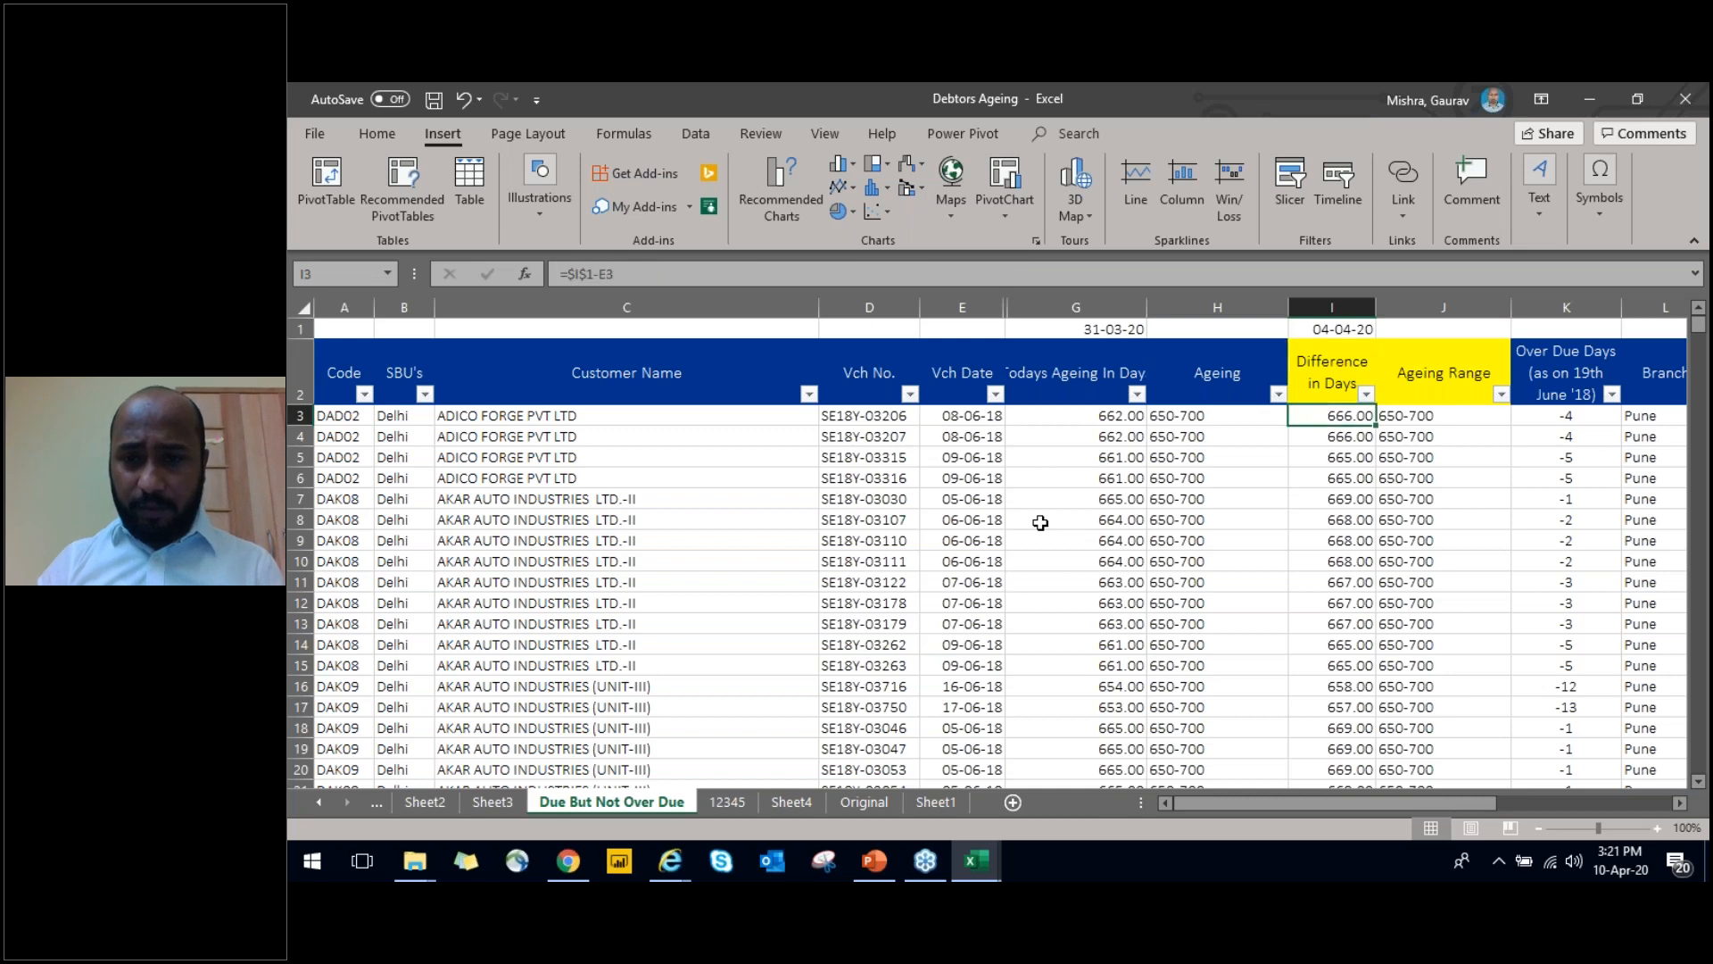
Examine the column headers of the Due But Not Over Due sheet from Code across to Todays Ageing In Days
key("ctrl+shift+Down")
key("ctrl+shift+Up")
key("Up")
key("Up")
key("Down")
key("ctrl+Left")
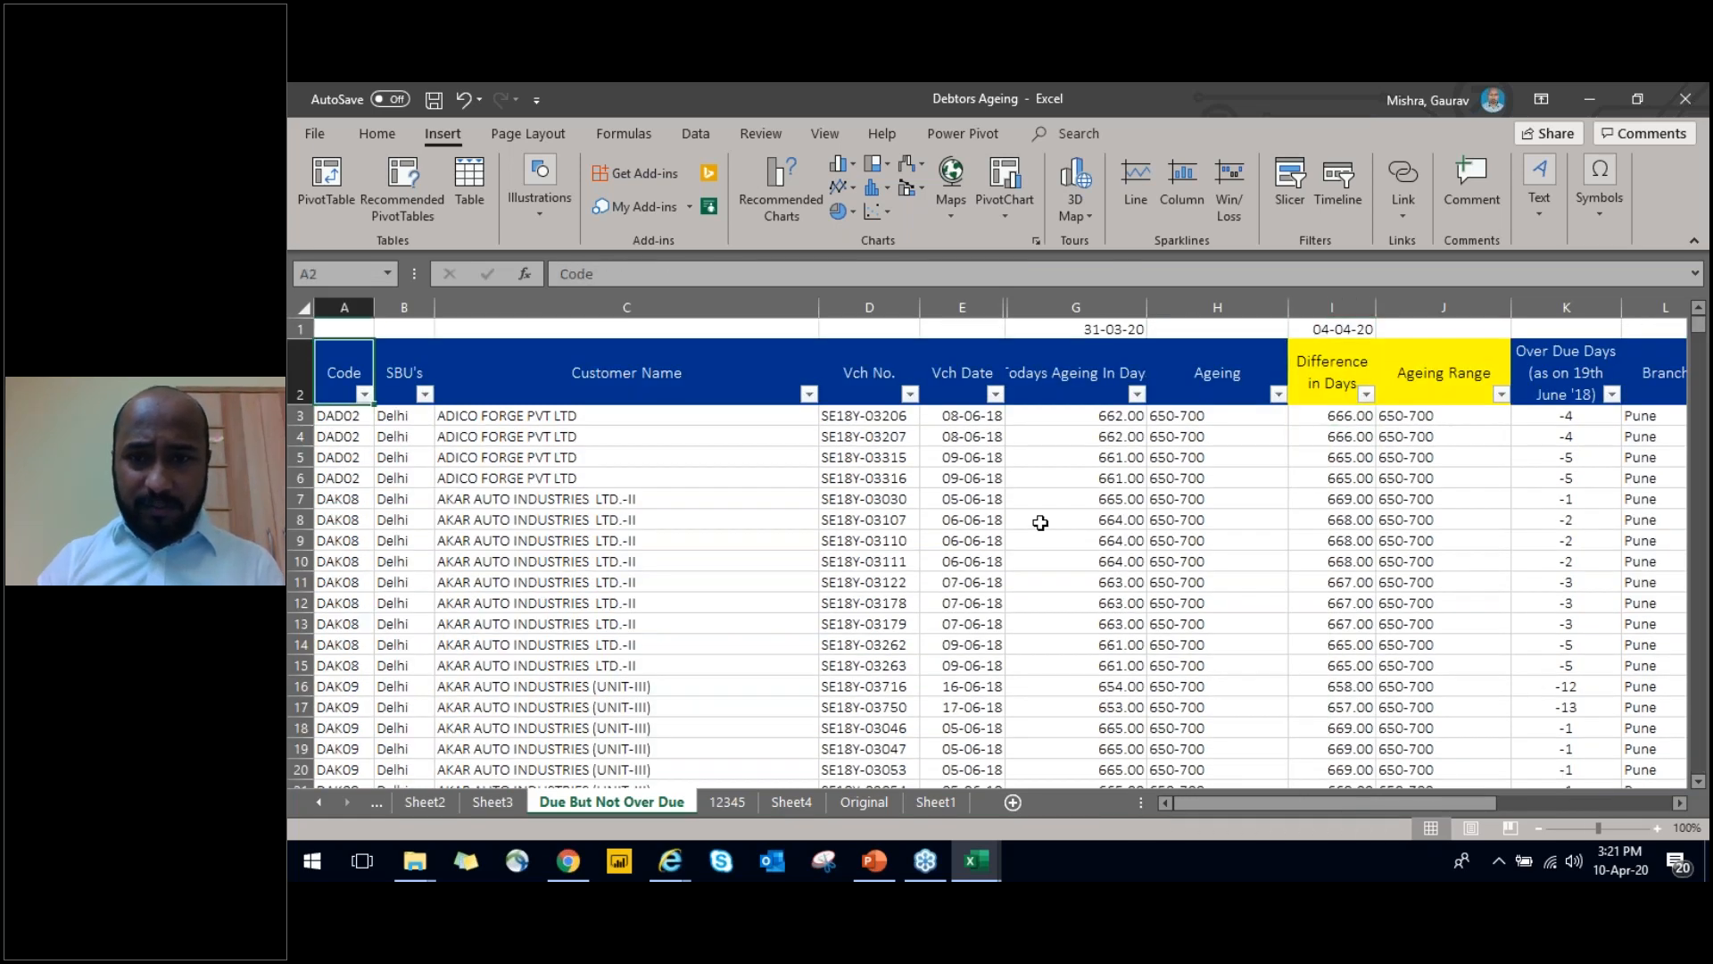
key("Right")
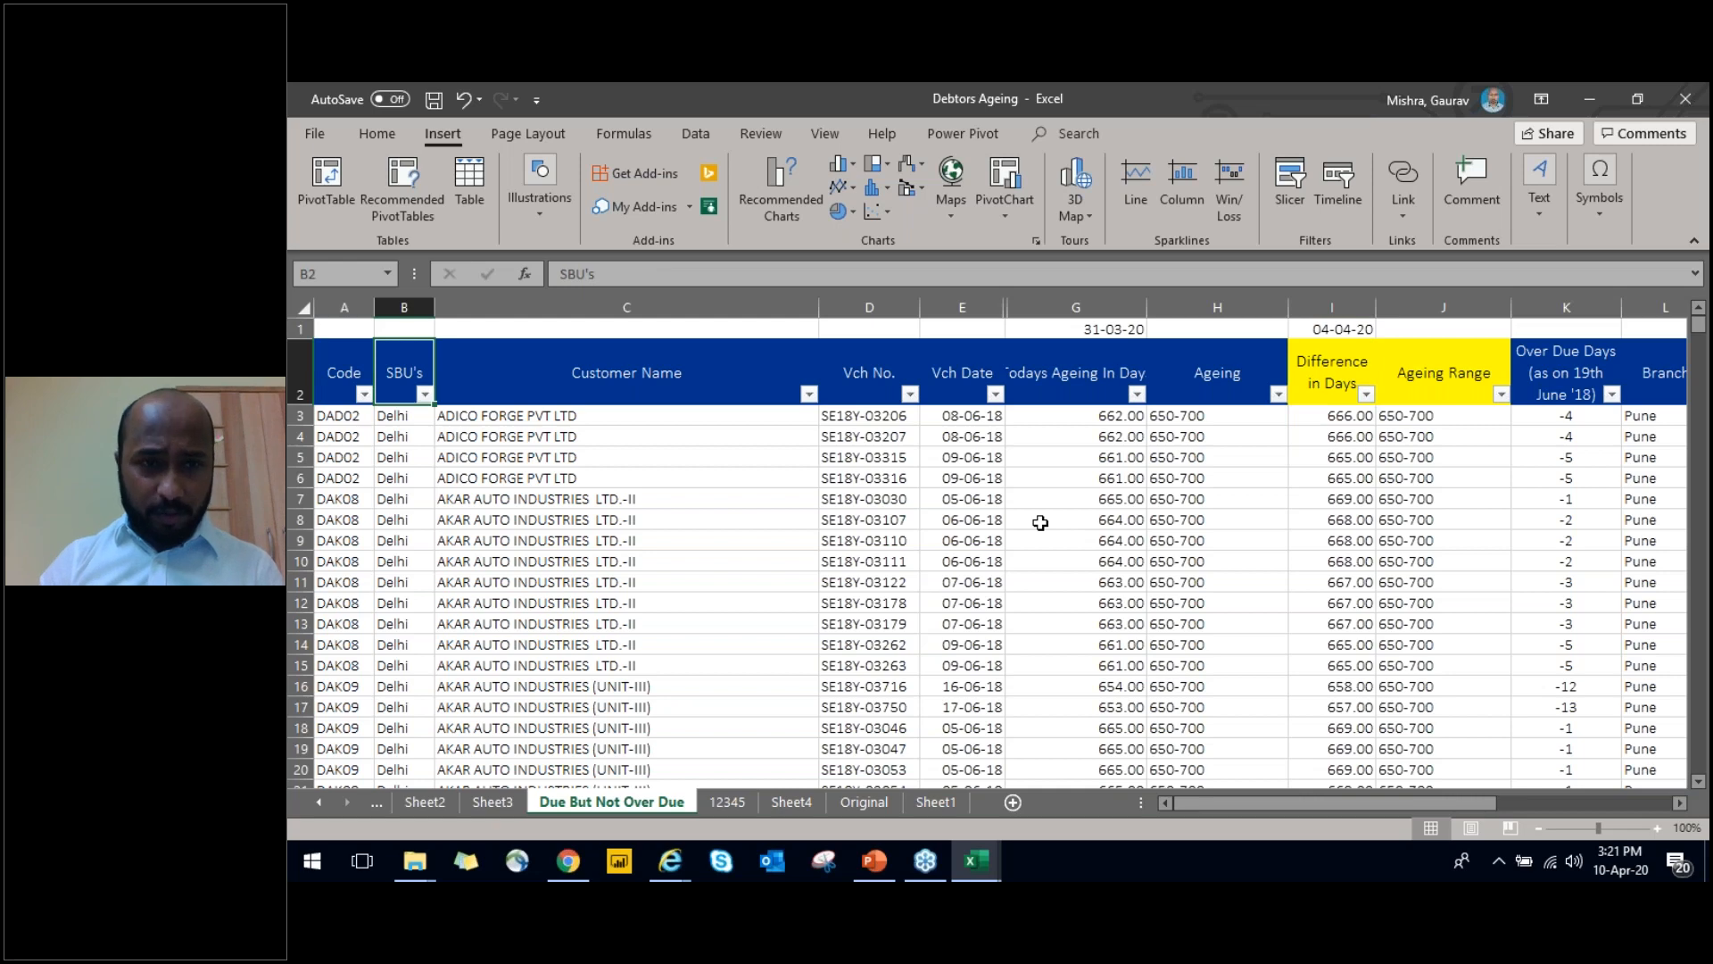
key("Right")
key("Right")
key("Right")
key("Right")
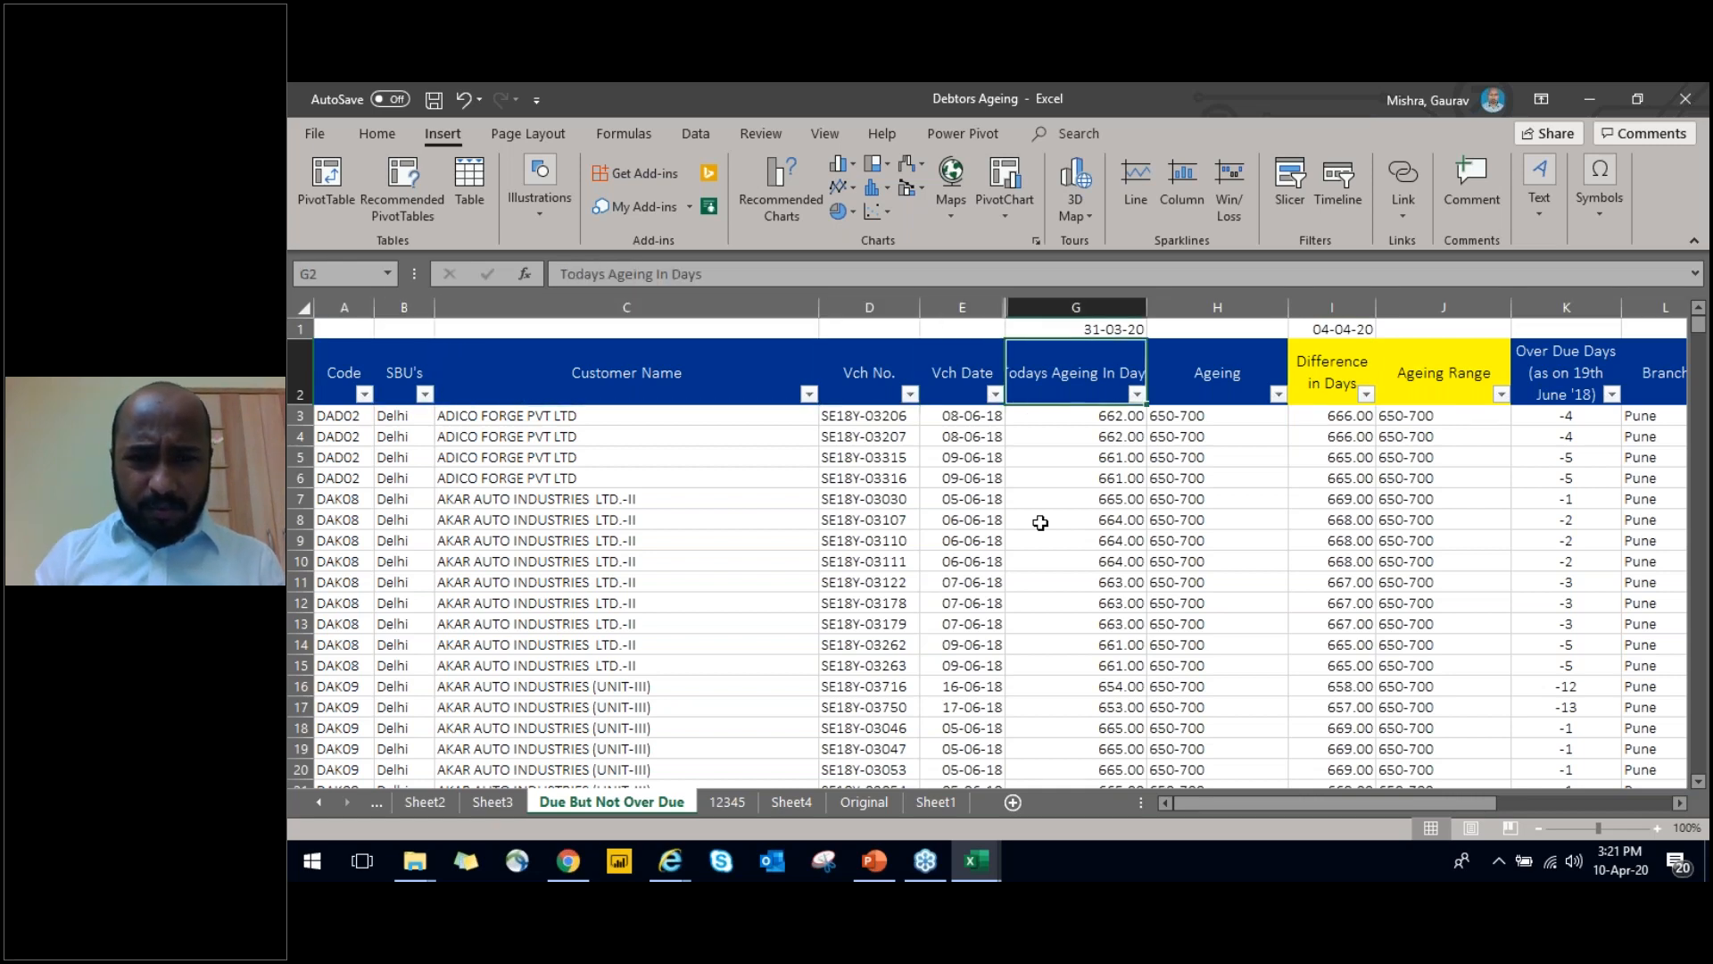
Switch to the Profit and Loss Ratio Analysis workbook and go down the statement to the Important Ratios and Analysis of Total Receipts sections
key("alt+Tab")
key("alt+Tab")
key("Up")
key("Up")
key("Up")
key("Down")
key("Down")
key("Down")
key("Down")
key("Down")
key("Down")
key("Down")
key("Down")
key("Down")
key("Down")
key("Down")
key("Down")
key("Down")
key("Down")
key("Down")
key("Down")
key("Down")
key("Down")
key("Down")
key("Down")
key("Down")
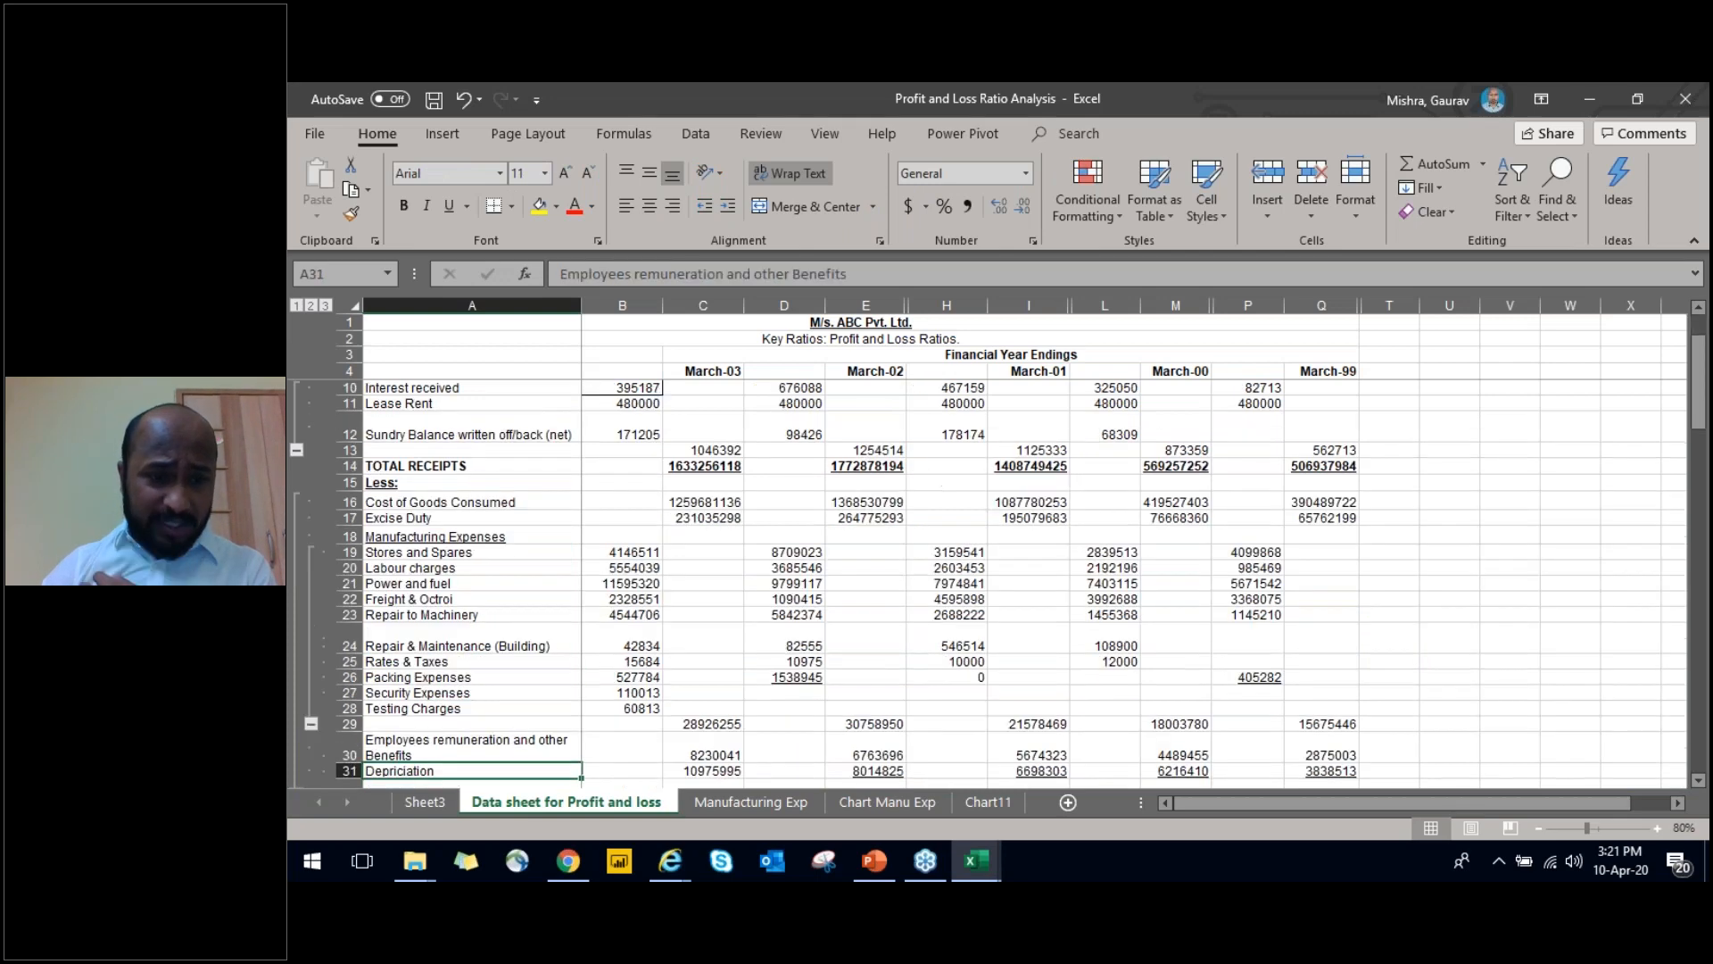
key("Down")
key("Down")
key("Down")
key("Down")
key("Down")
key("Down")
key("Down")
key("Down")
key("Down")
key("Down")
key("Down")
key("Down")
key("Down")
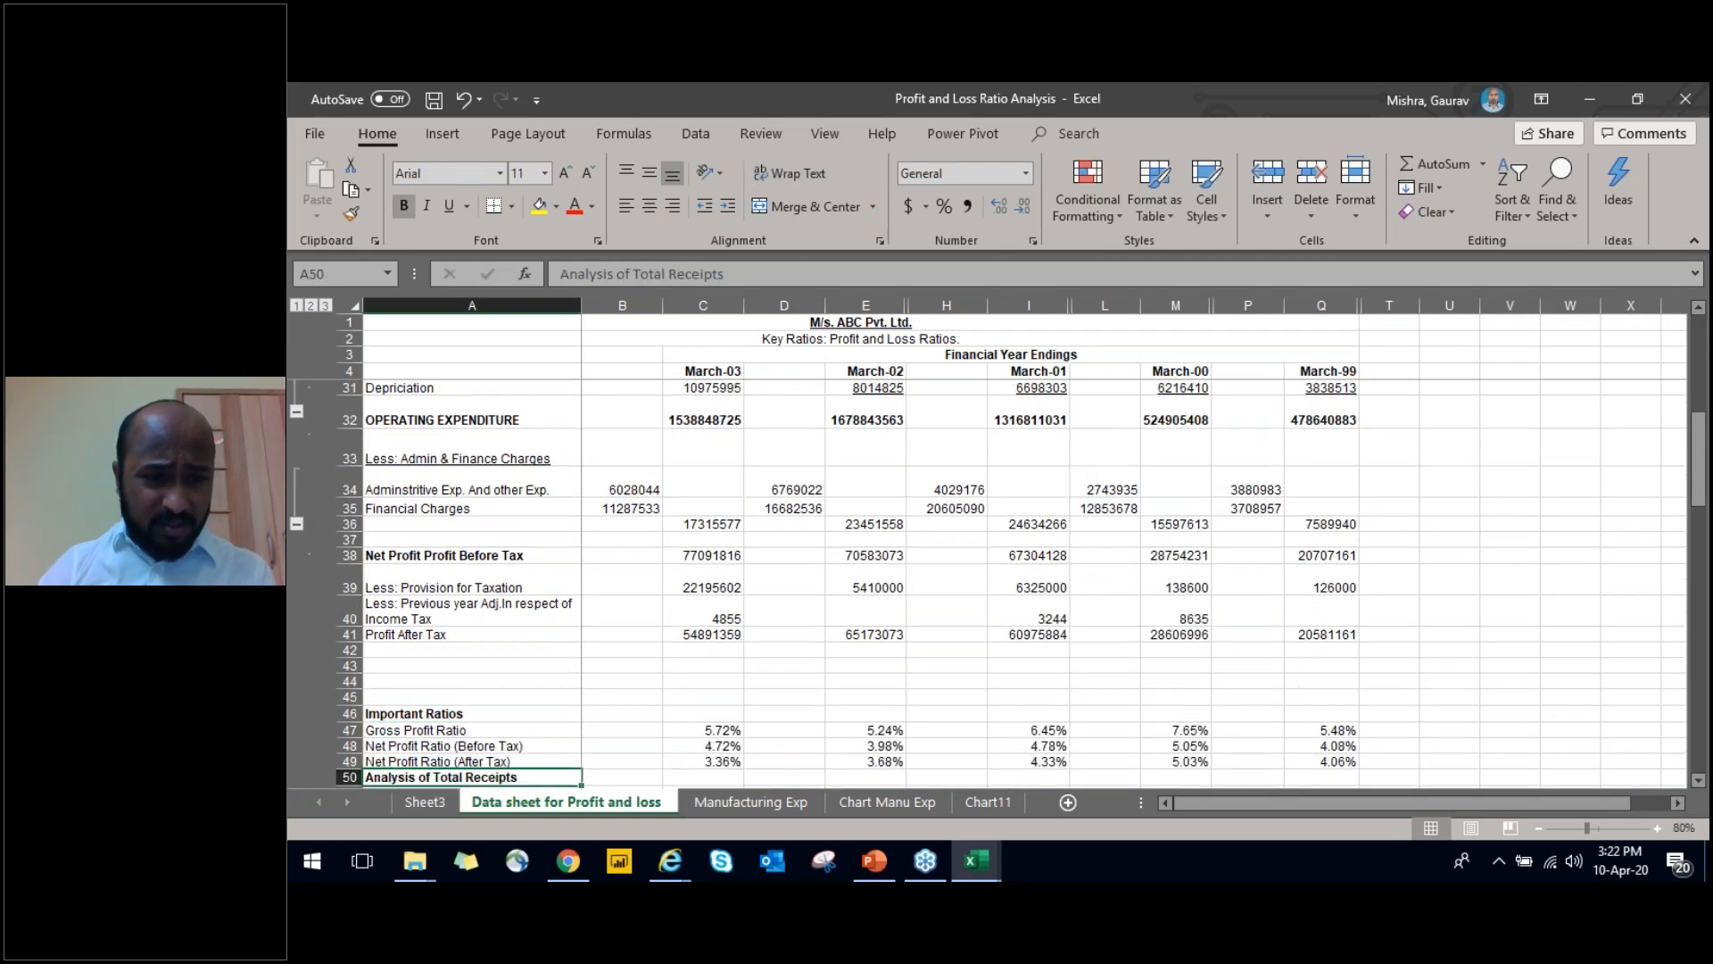
key("Down")
key("Up")
key("Up")
key("Up")
key("Up")
key("Up")
key("Up")
key("Up")
key("Up")
key("Up")
key("Up")
key("Up")
key("Up")
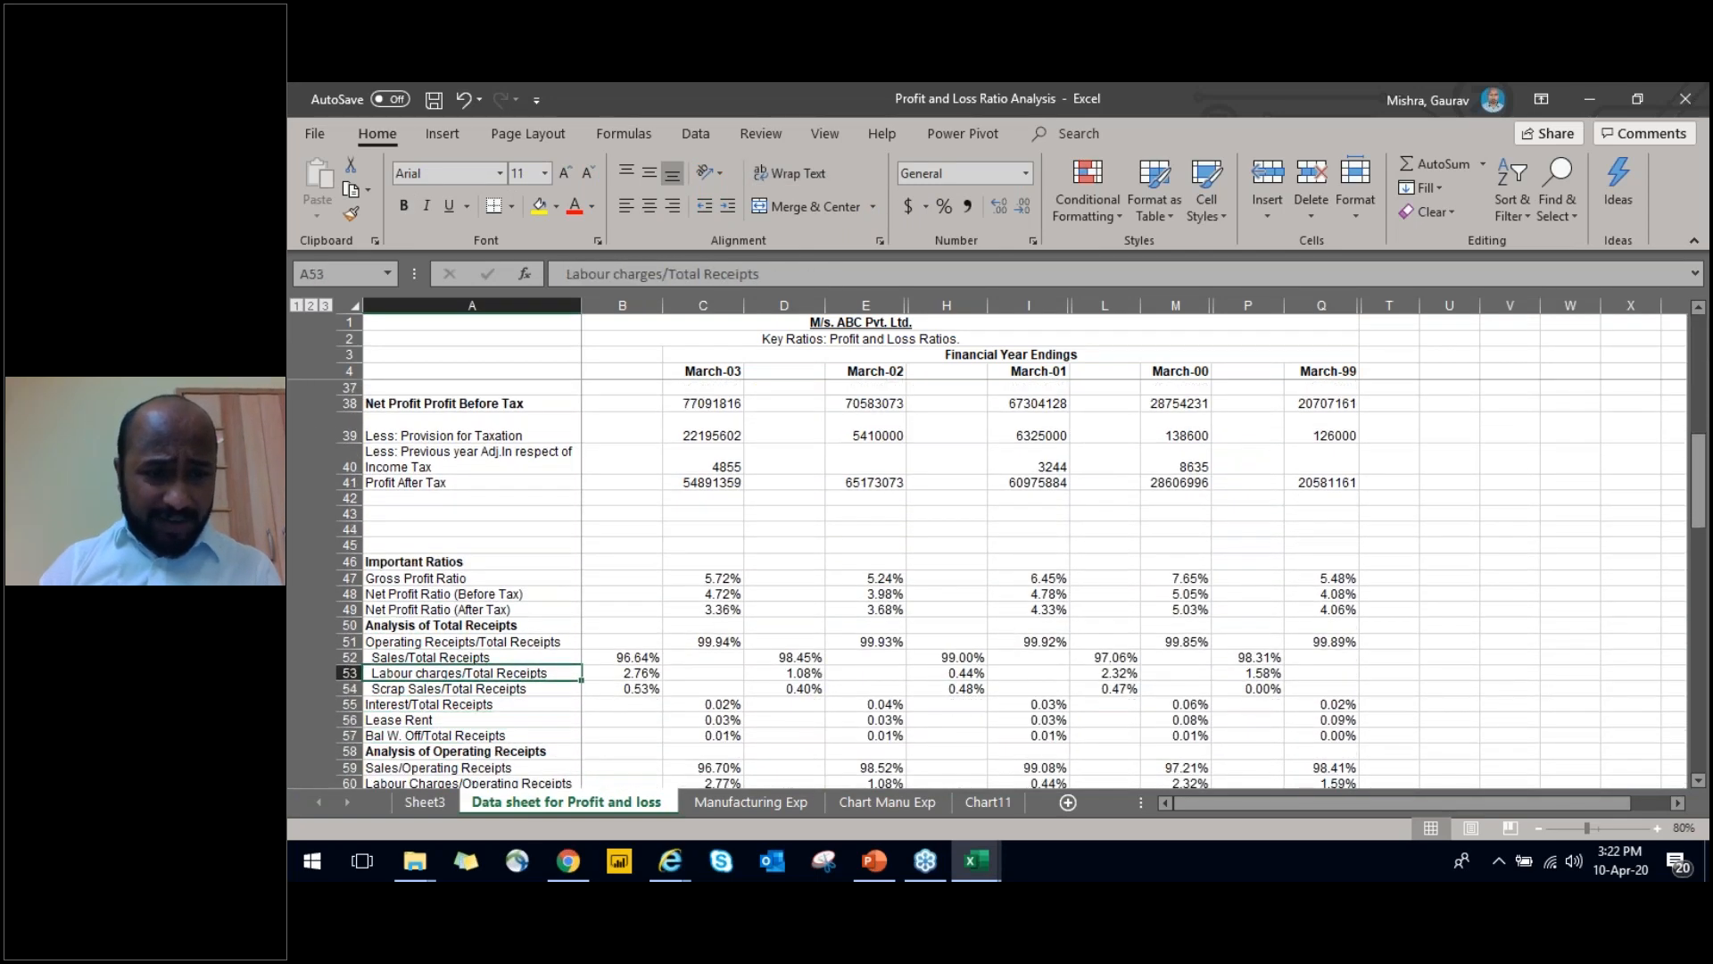
Inspect the March-03 Gross Profit Ratio formula and the statement rows it refers to, leaving the formula unedited
key("Right")
key("Right")
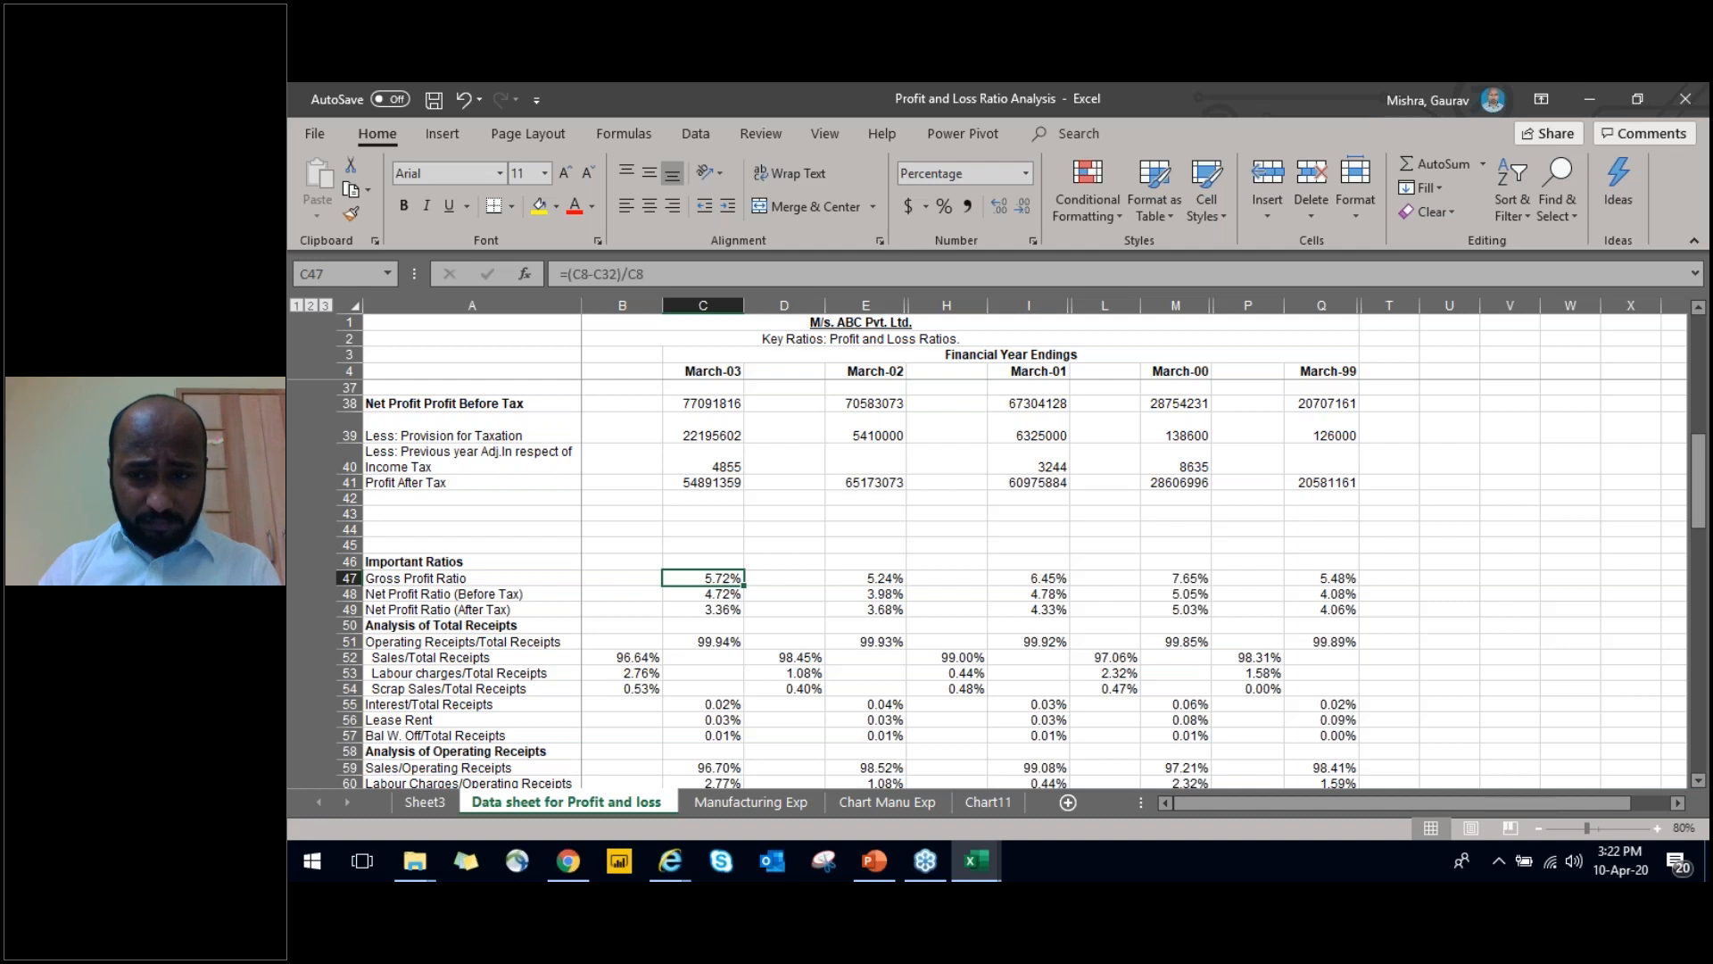
left_click_drag(1700, 471, 1701, 486)
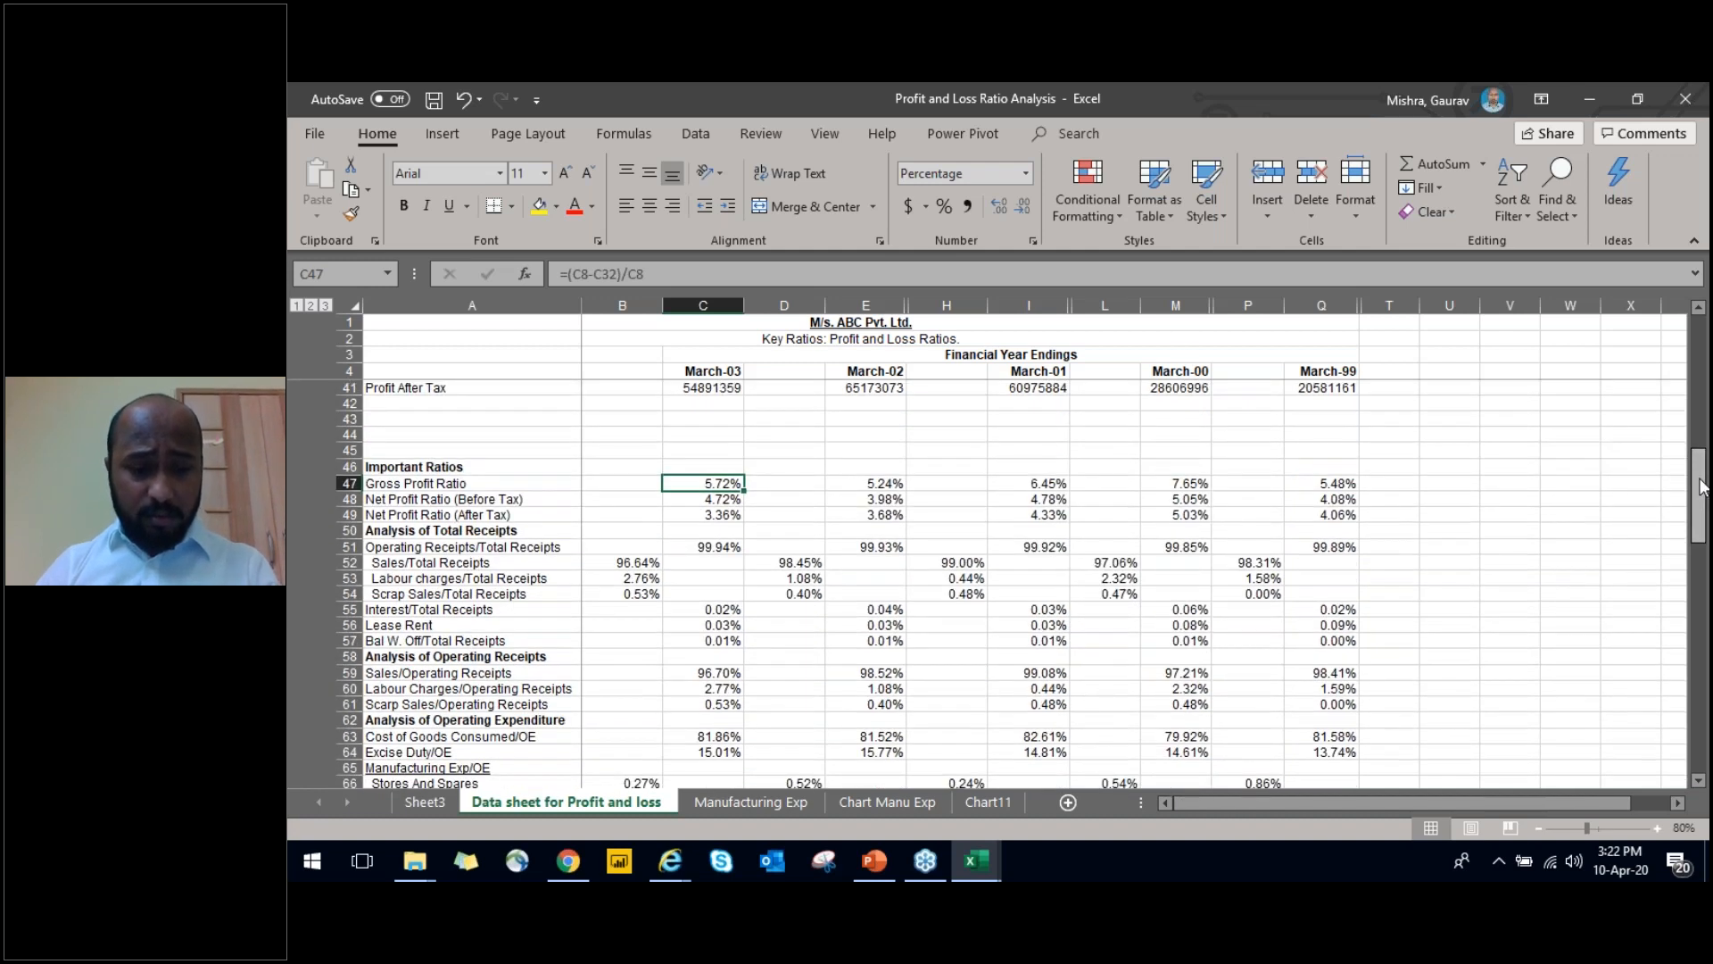
key("F2")
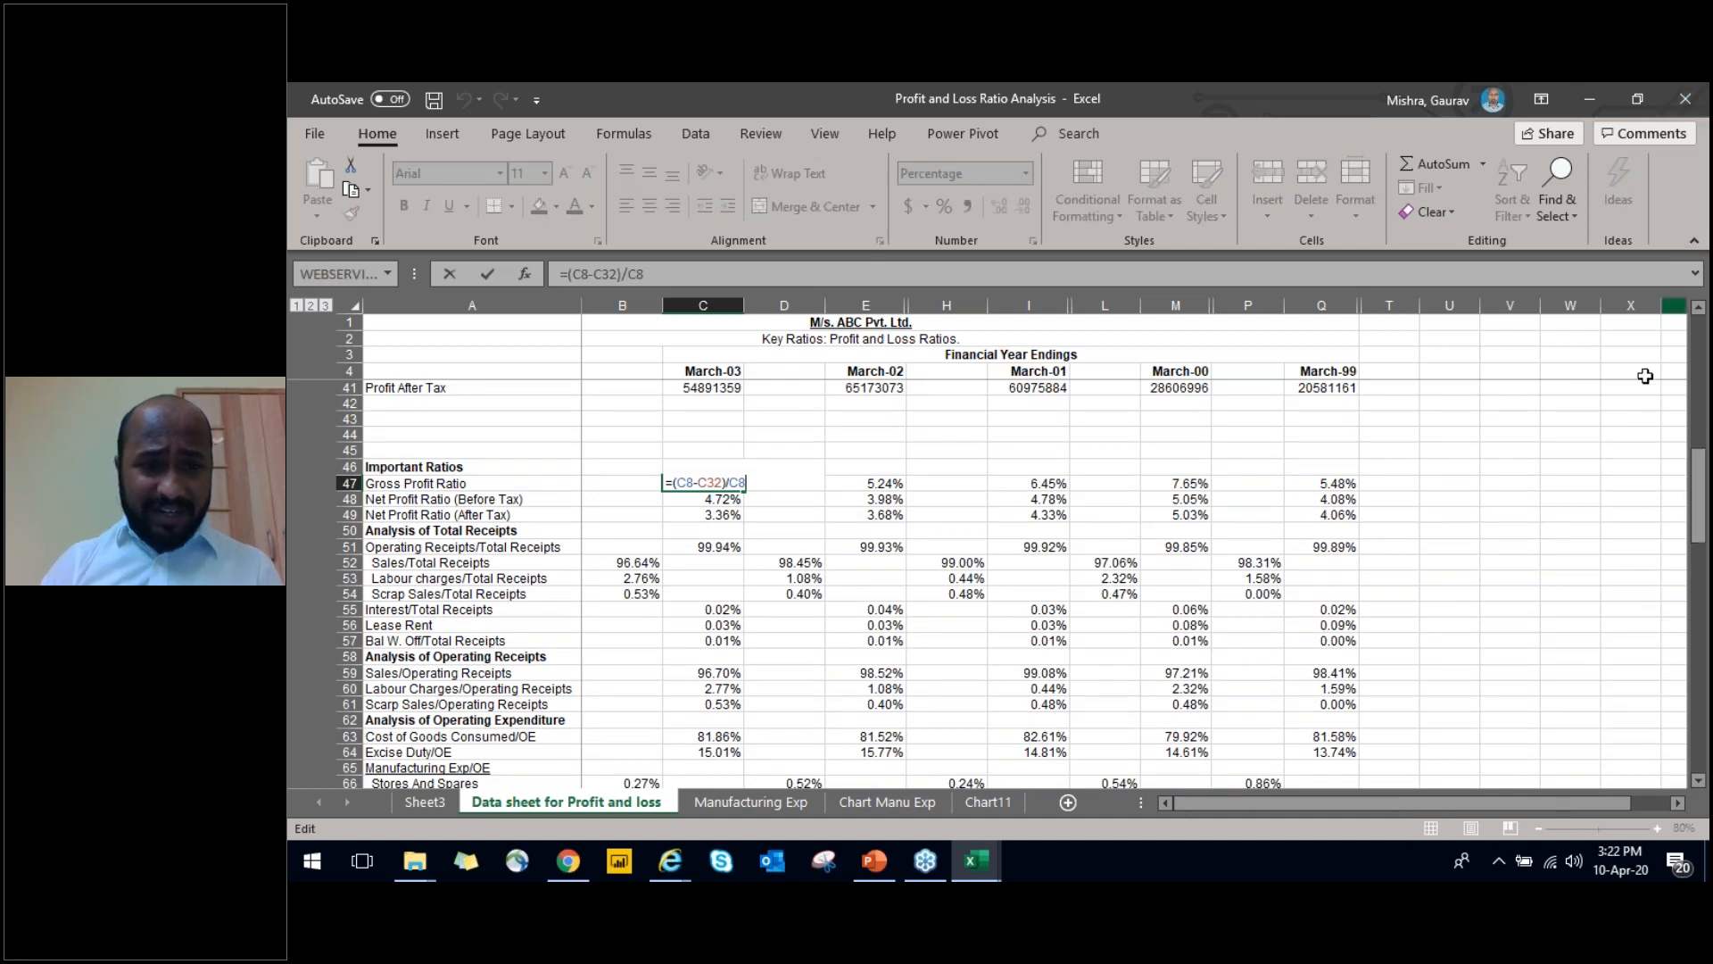
left_click_drag(1701, 530, 1695, 440)
key("Escape")
key("Left")
key("Left")
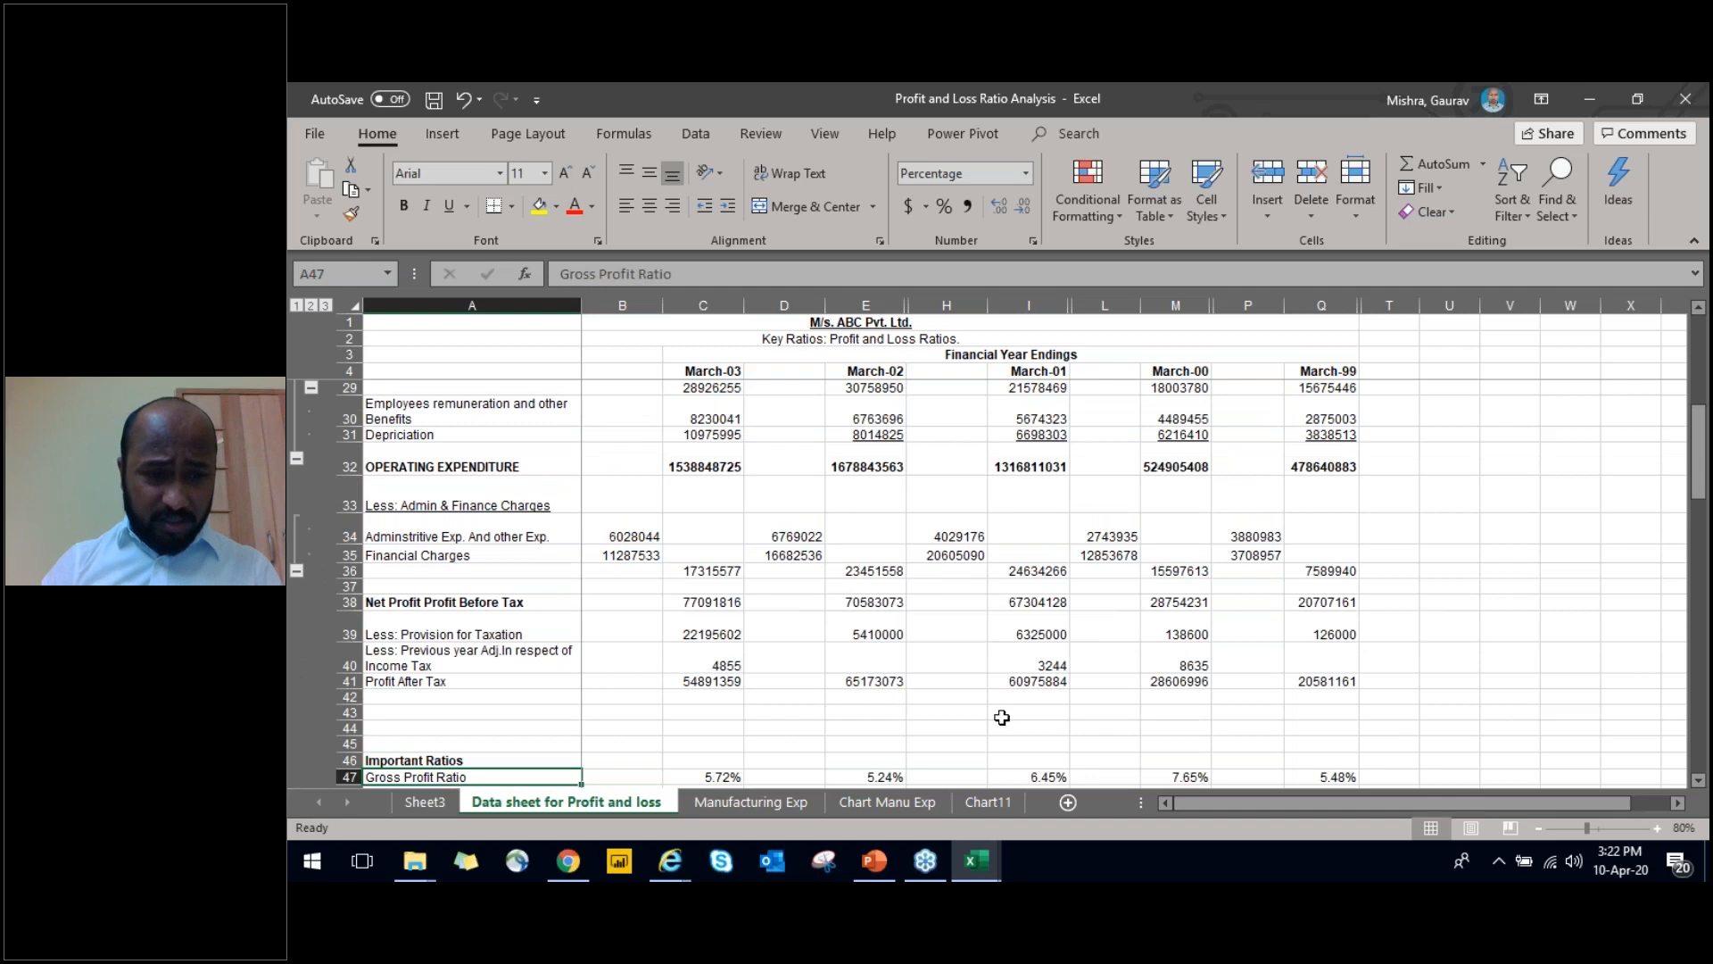
Examine the ratio labels from Gross Profit Ratio down through the receipts analyses to Freight & Octroi under Manufacturing Exp/OE
key("Down")
key("Down")
key("Down")
key("Down")
key("Down")
key("Down")
key("Down")
key("Down")
key("Down")
key("Down")
key("Down")
key("Down")
key("Down")
key("Down")
key("Down")
key("Down")
key("Down")
key("Down")
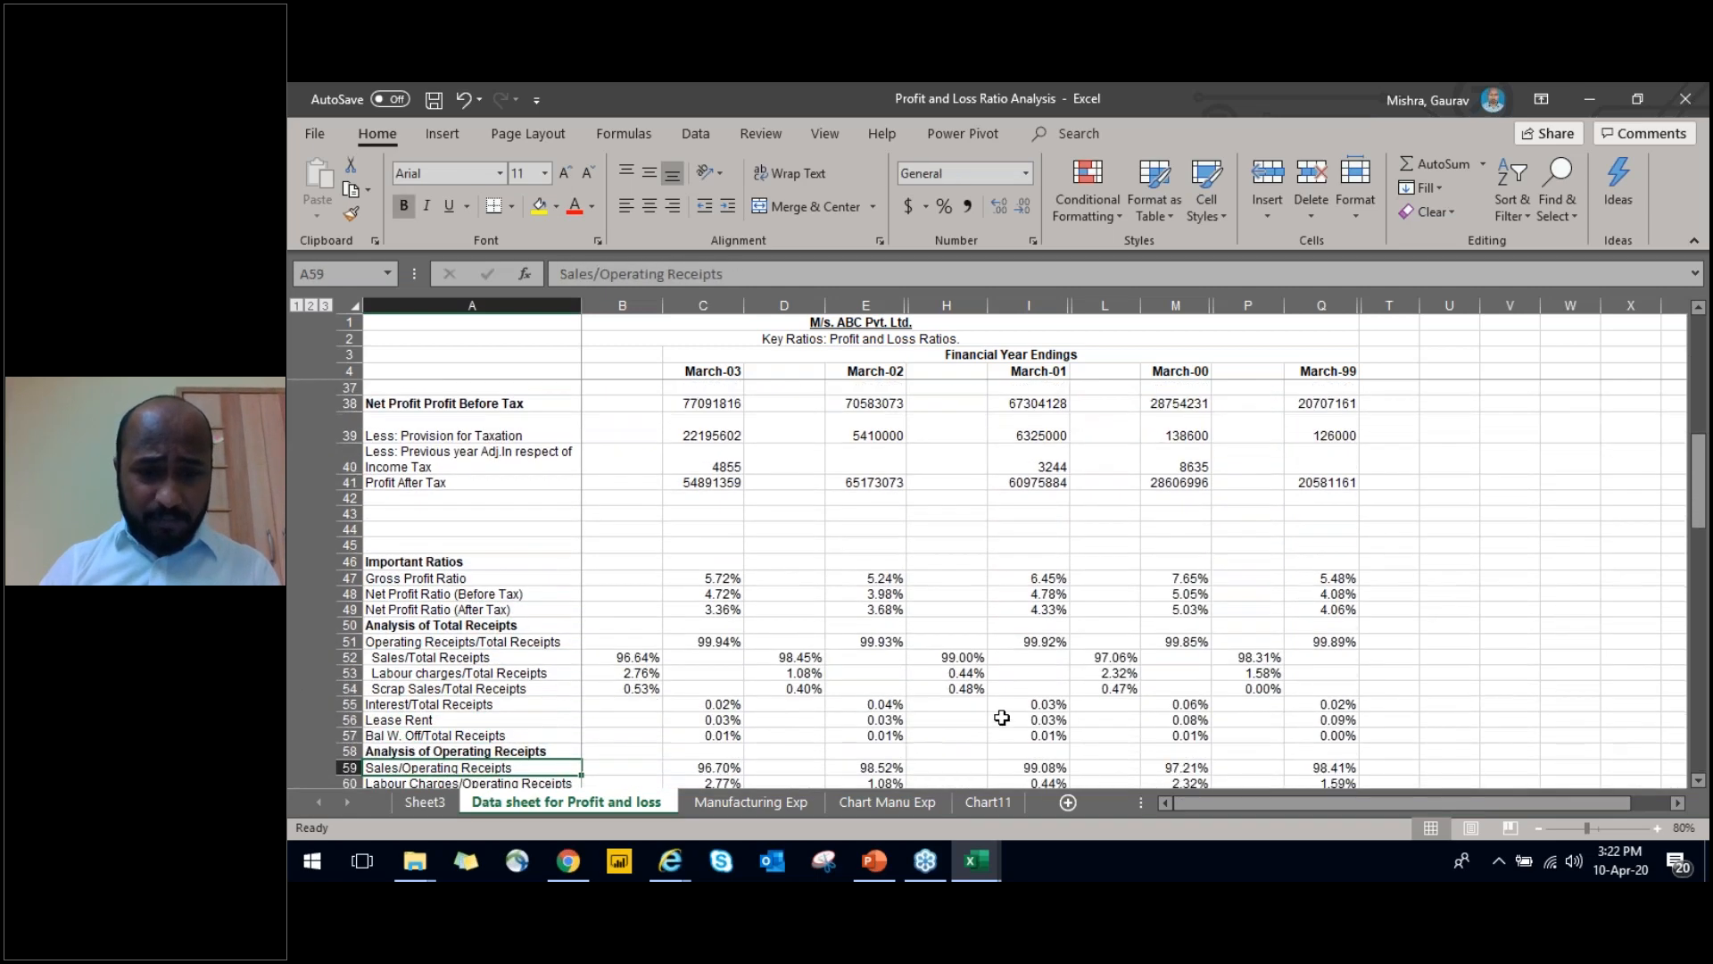
key("Down")
key("Down")
key("Down")
key("Down")
key("Down")
key("Down")
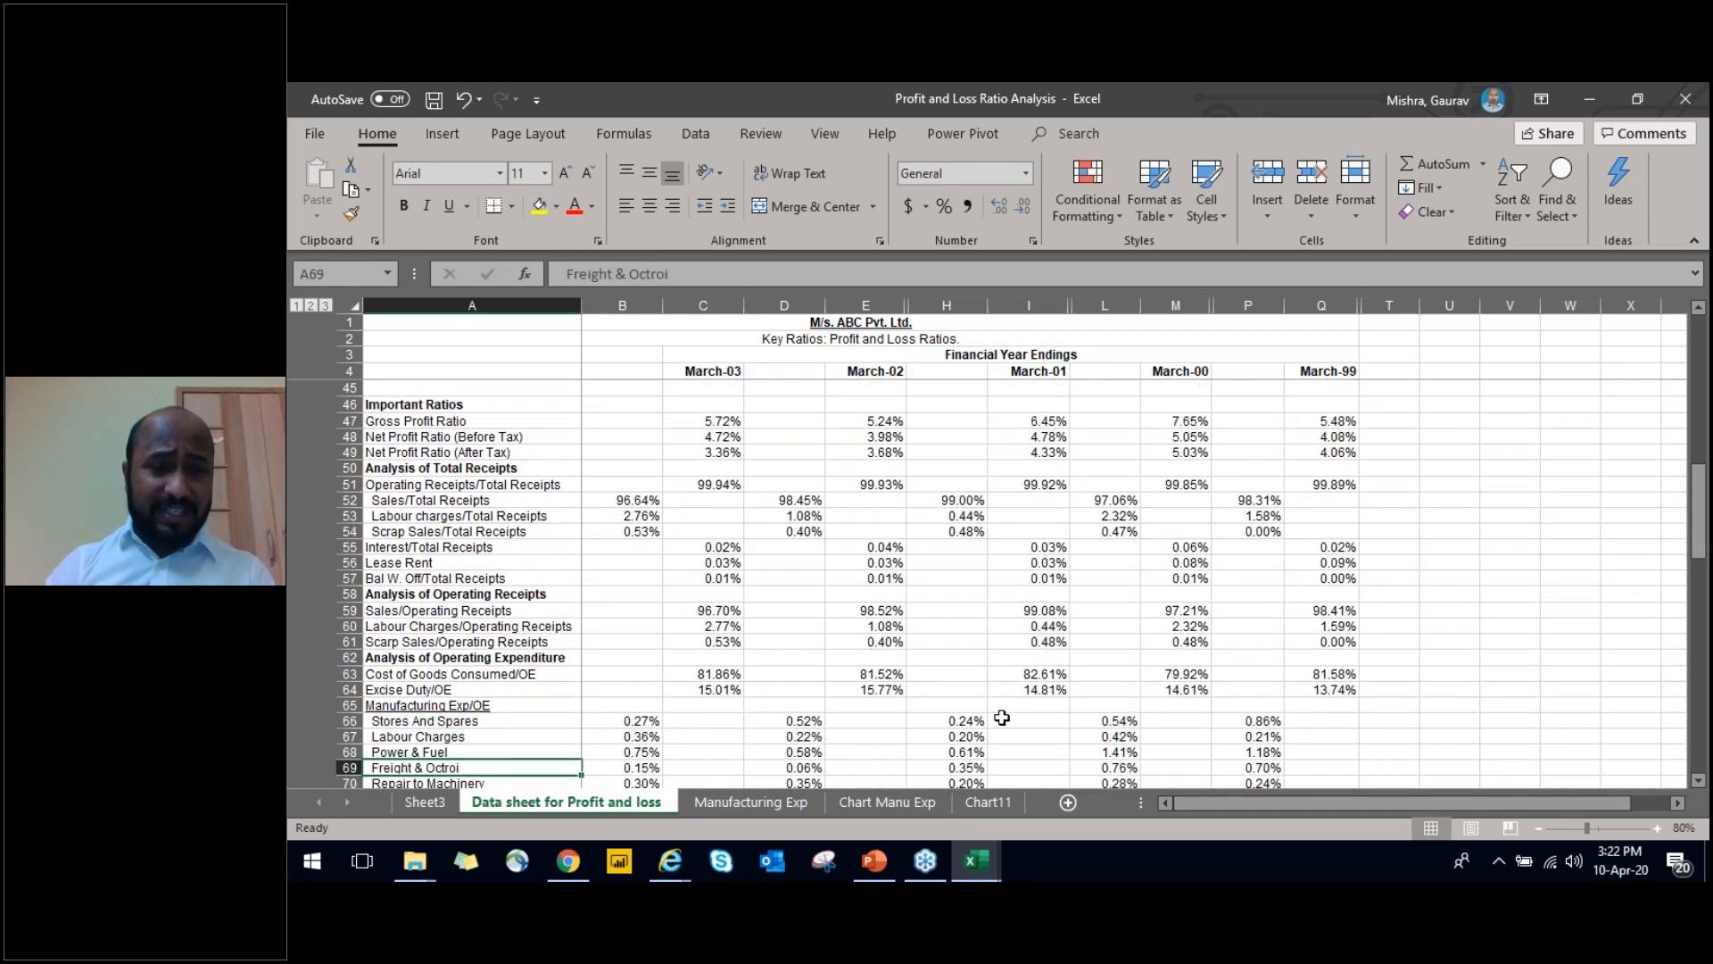
Go back to Analysis of Operating Receipts and review its ratios and the Analysis of Operating Expenditure down to Excise Duty/OE
key("Up")
key("Up")
key("Up")
key("Up")
key("Up")
key("Up")
key("Up")
key("Up")
key("Up")
key("Up")
key("Up")
key("Up")
key("Up")
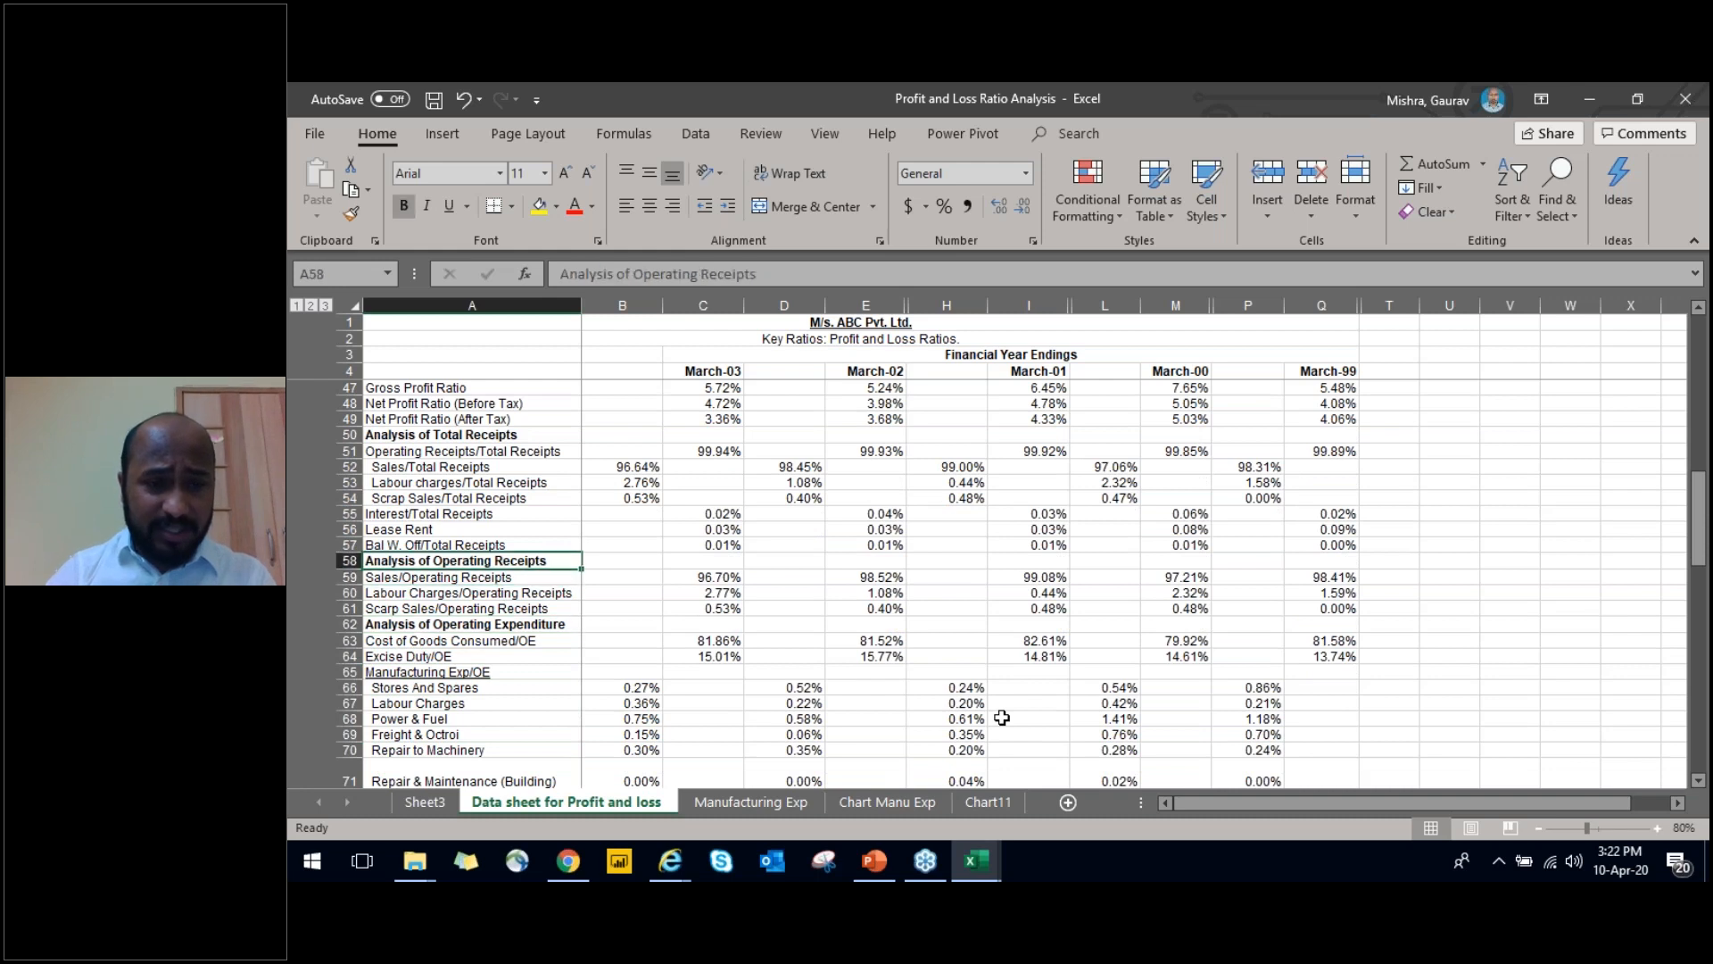
key("Up")
key("Up")
key("Up")
key("Up")
key("Down")
key("Down")
key("Down")
key("Down")
key("Down")
key("Down")
key("Down")
key("Down")
key("Down")
key("Down")
key("Down")
key("Down")
key("Down")
key("Down")
key("Down")
key("Down")
key("Down")
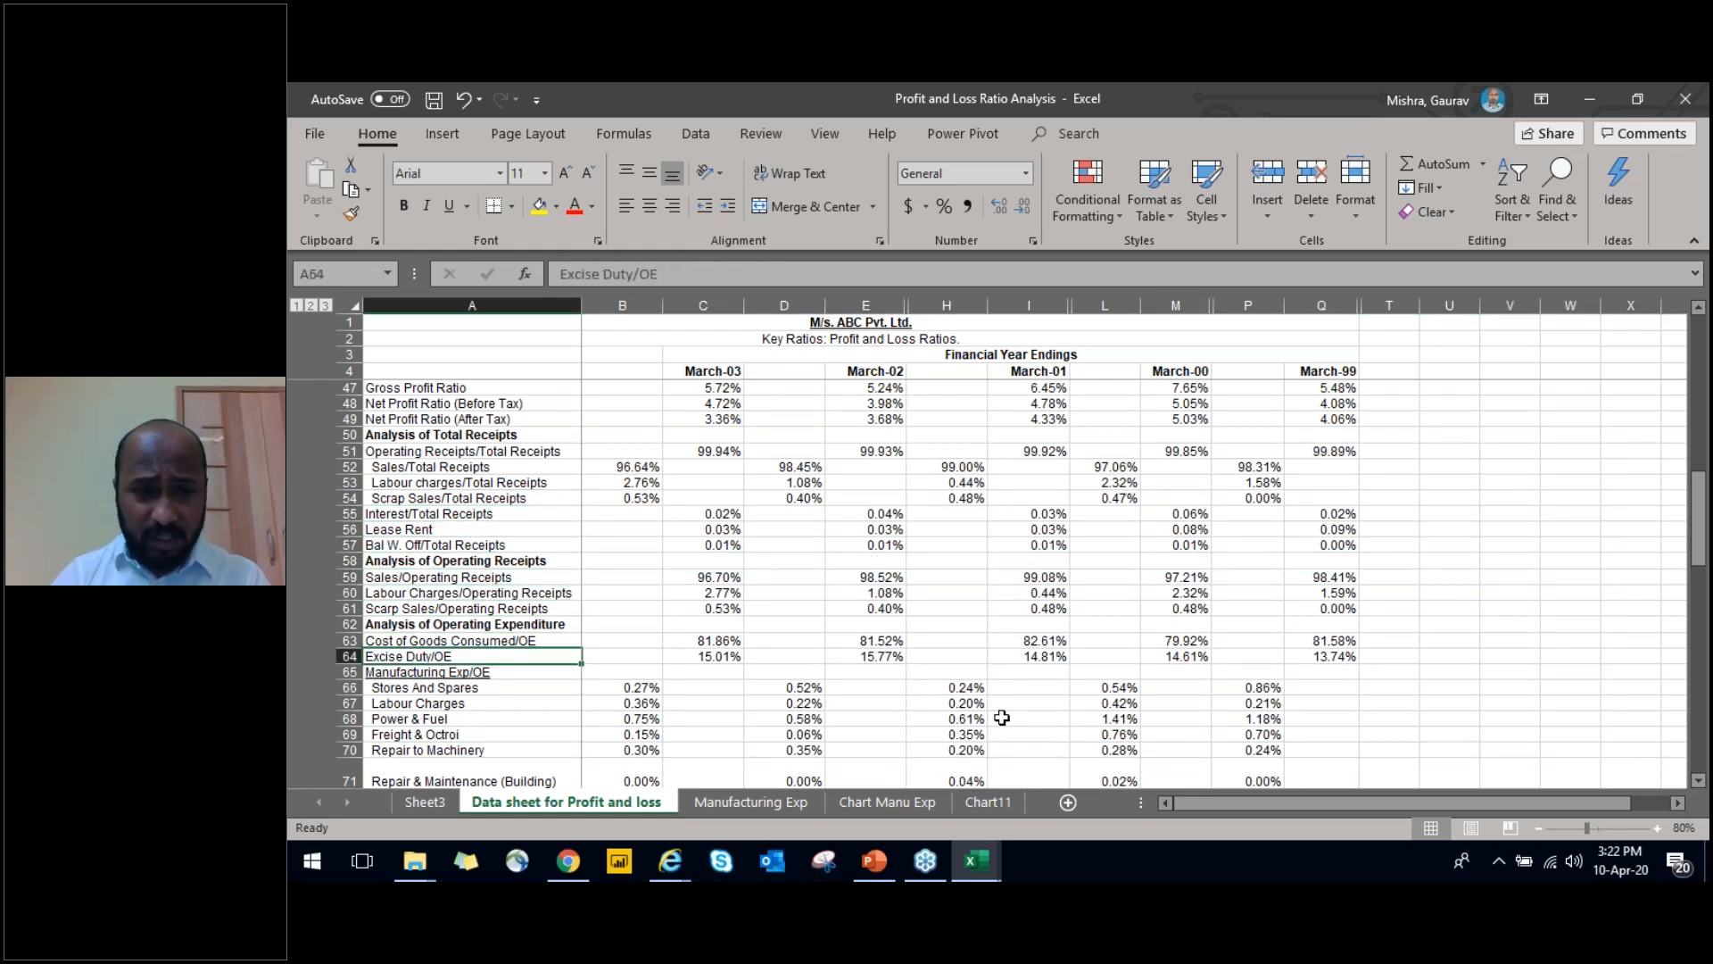
Examine the Rates & Taxes and Packing Expenses ratios, the Other Important Ratios section and the March-99 column heading
key("Down")
key("Down")
key("Right")
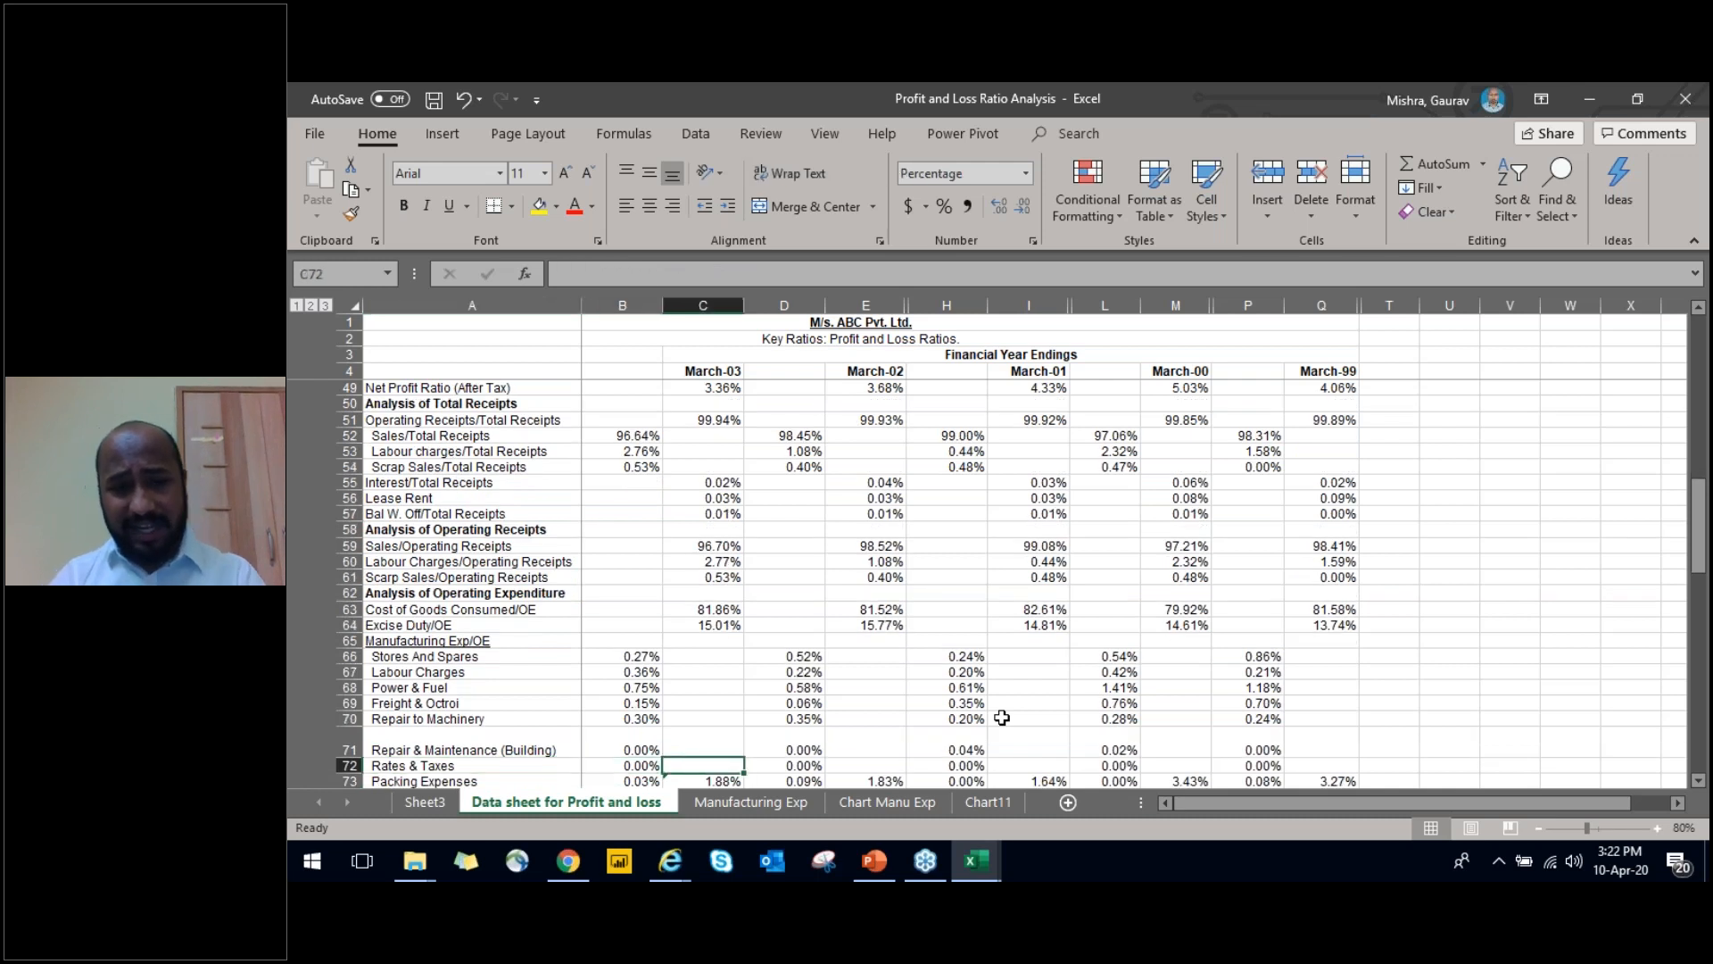
key("ctrl+Down")
key("ctrl+Up")
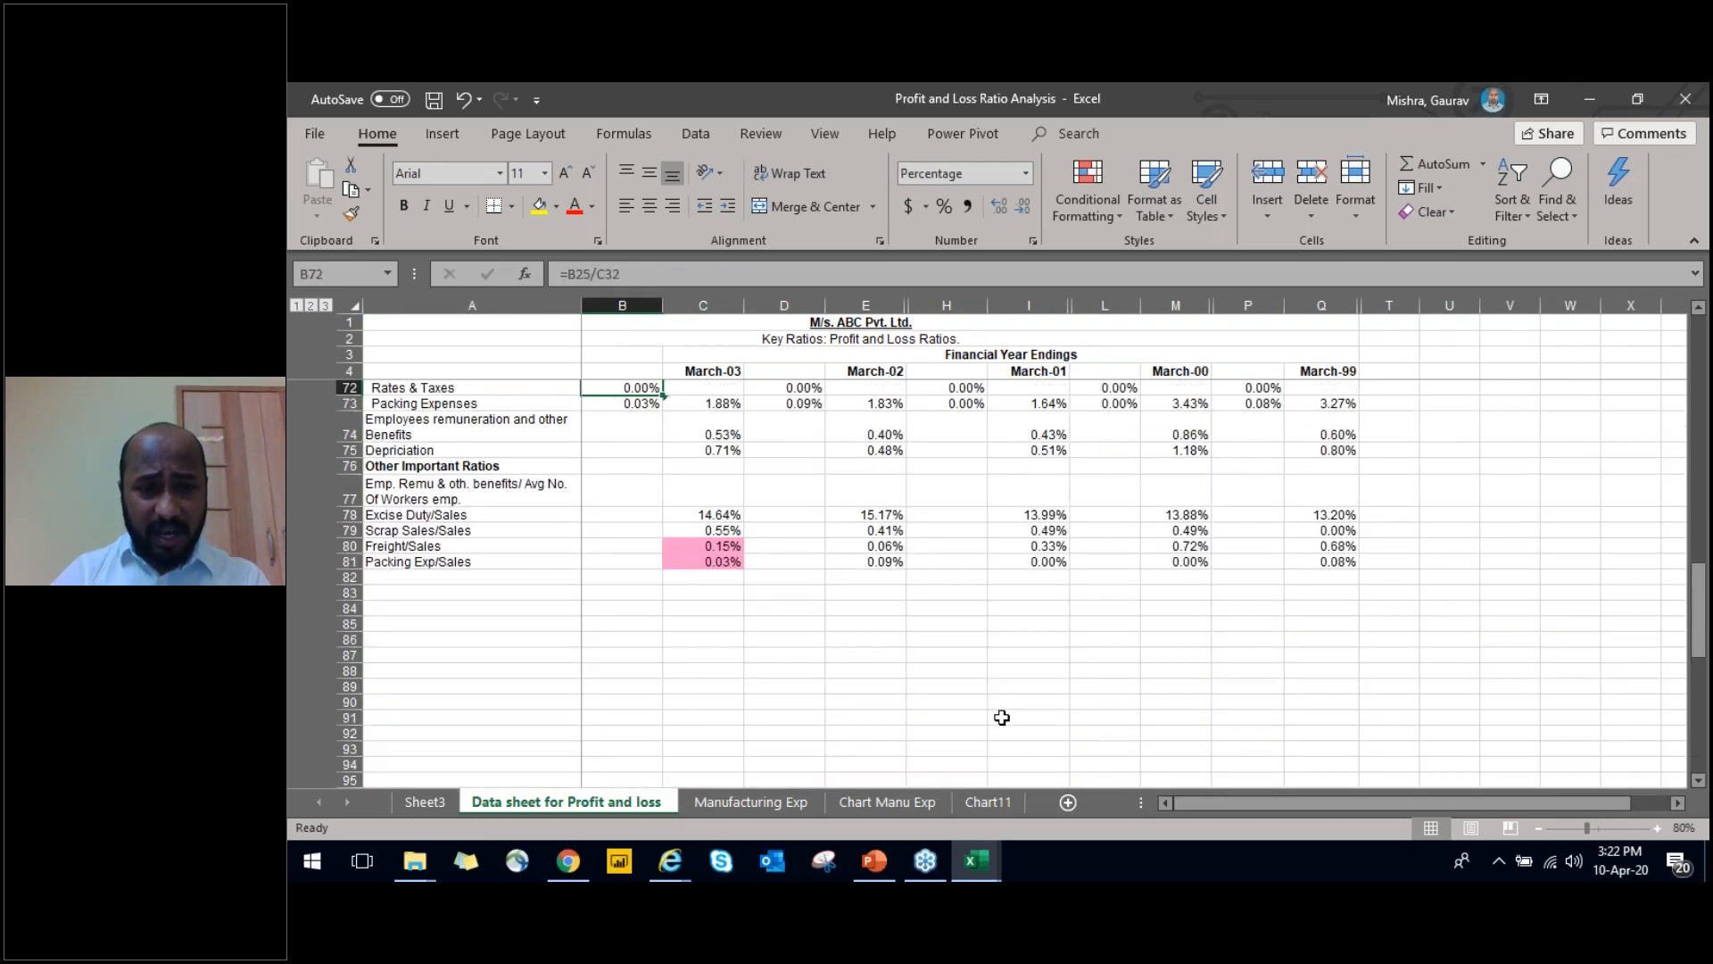
key("Left")
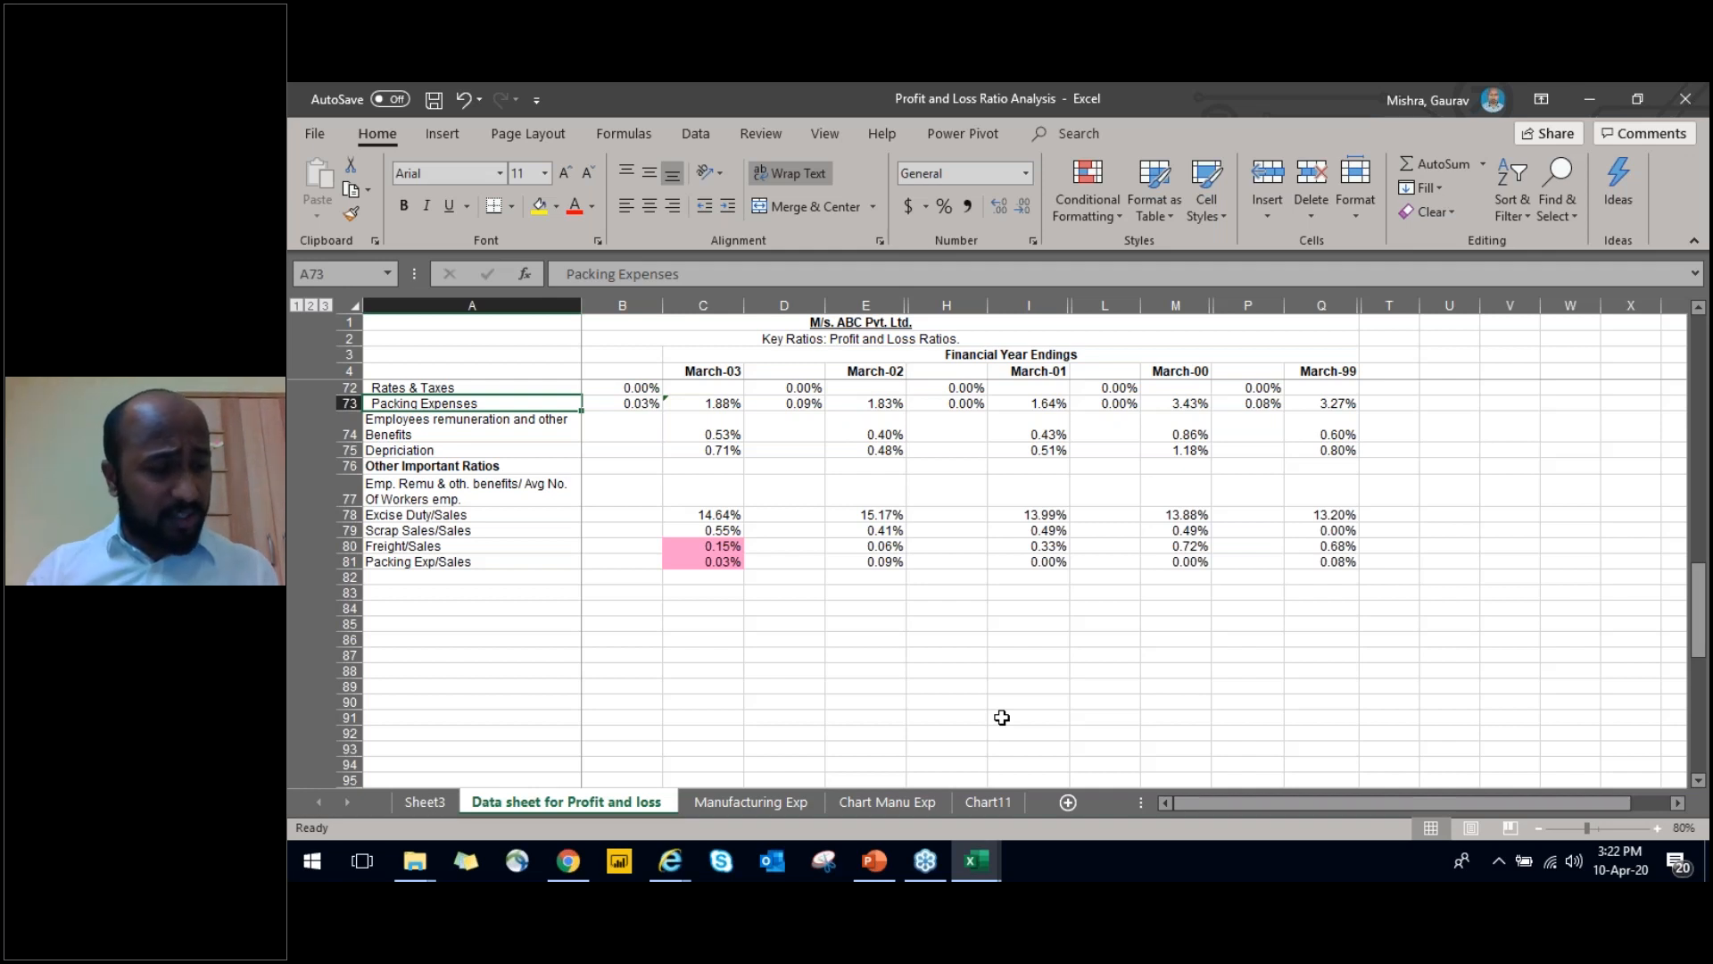
left_click(957, 387)
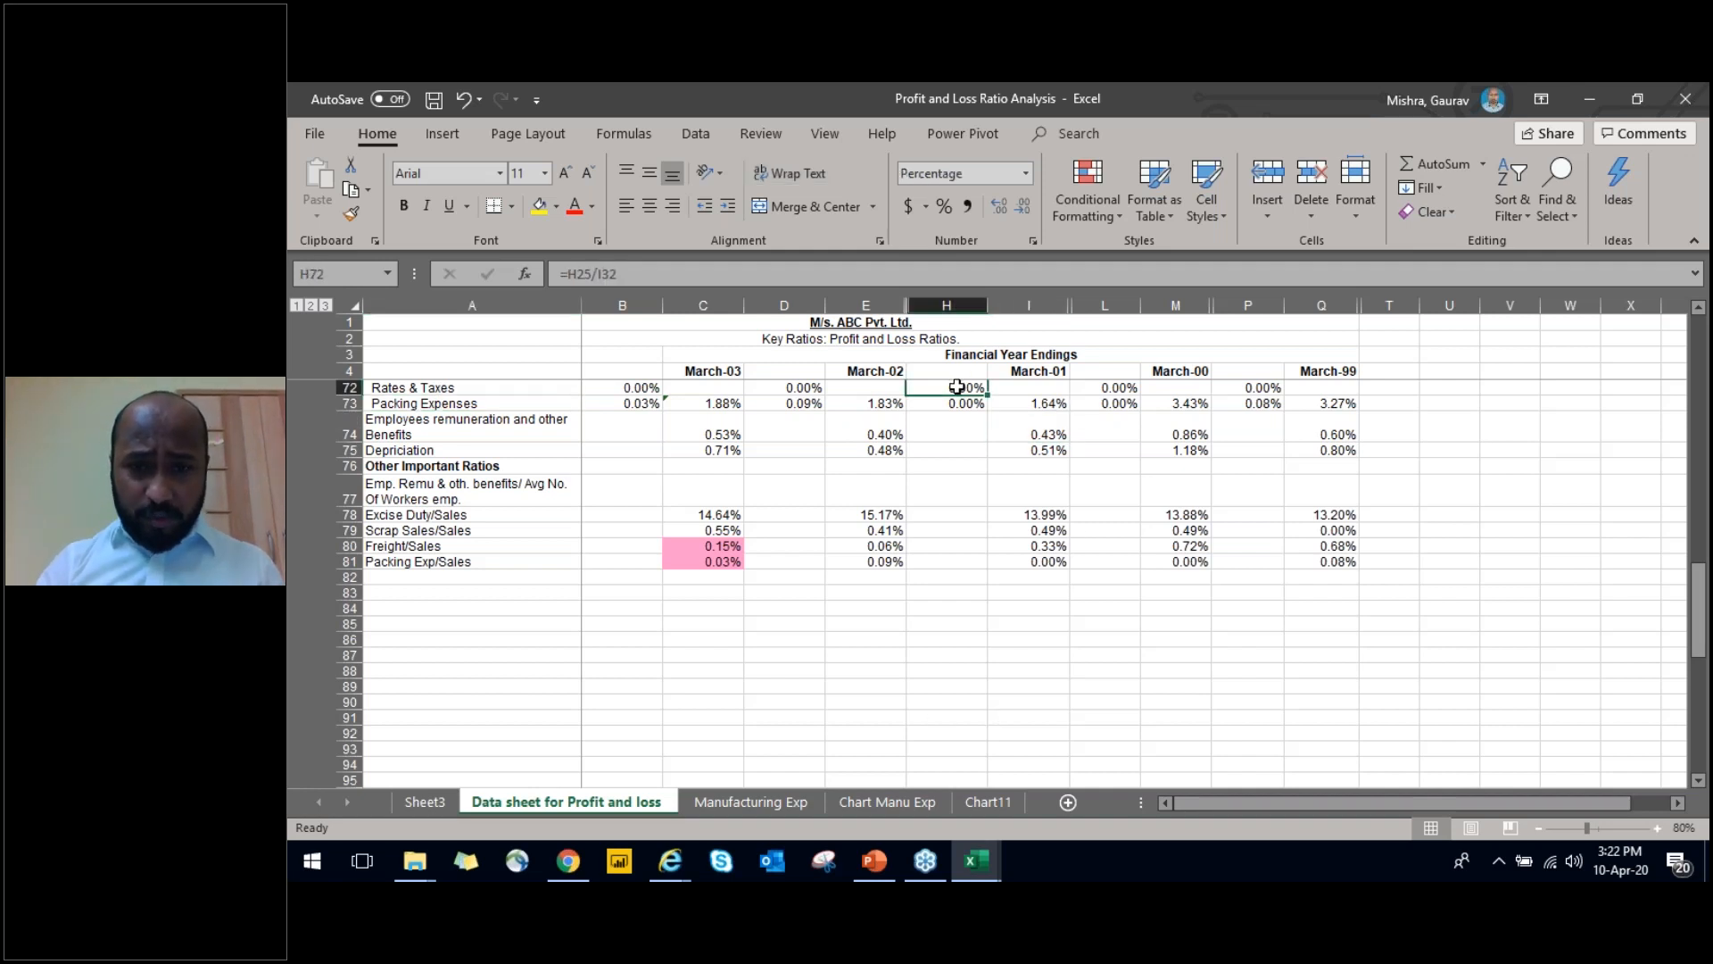
left_click(1323, 371)
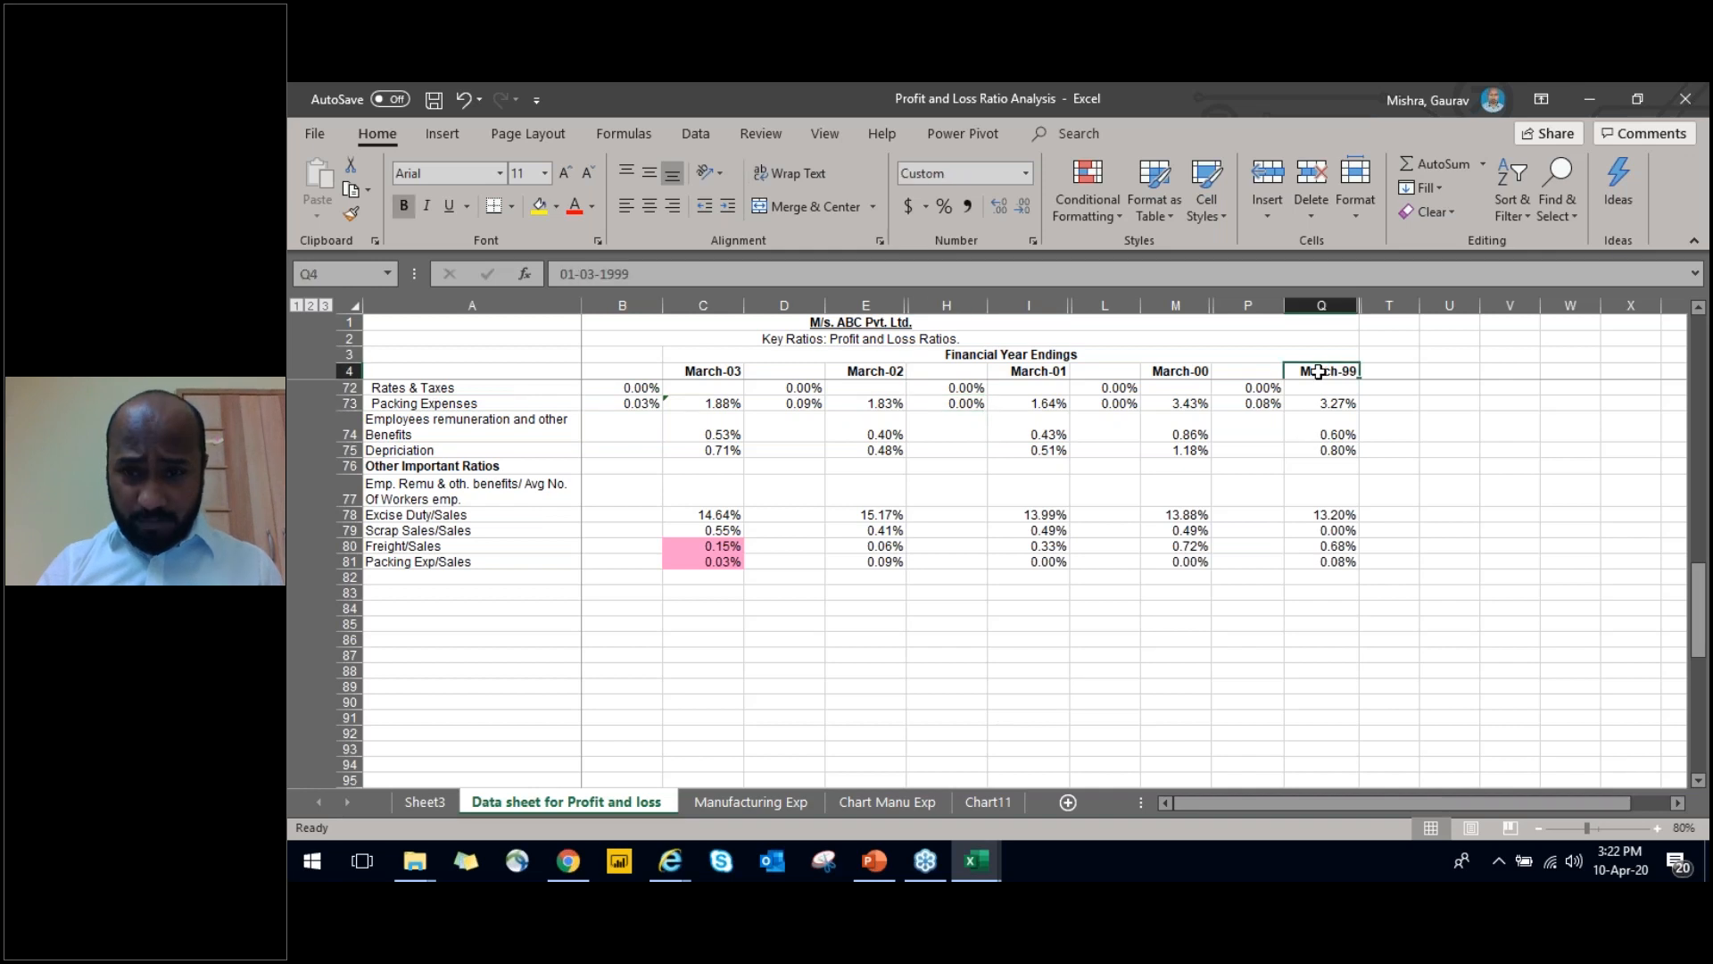
Minimise the open workbooks and browser, and open the CEO Dashboard 06_02_2020 workbook from the Financial Statement 13.06.19 folder
left_click(1590, 99)
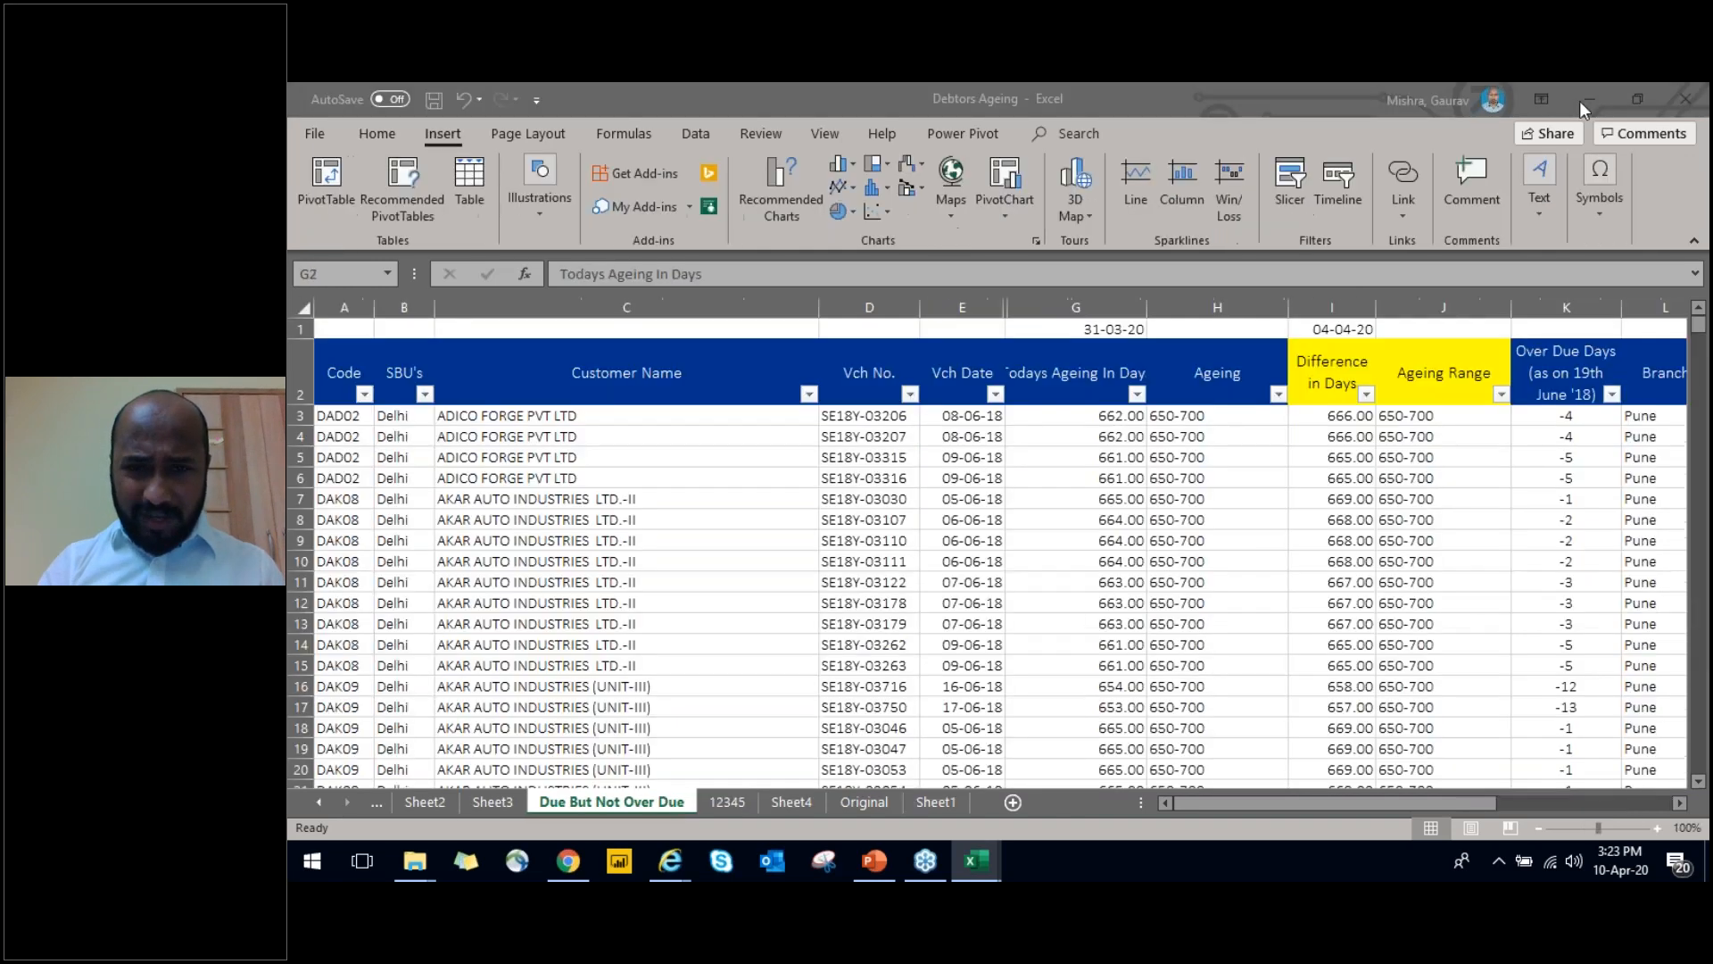
left_click(727, 372)
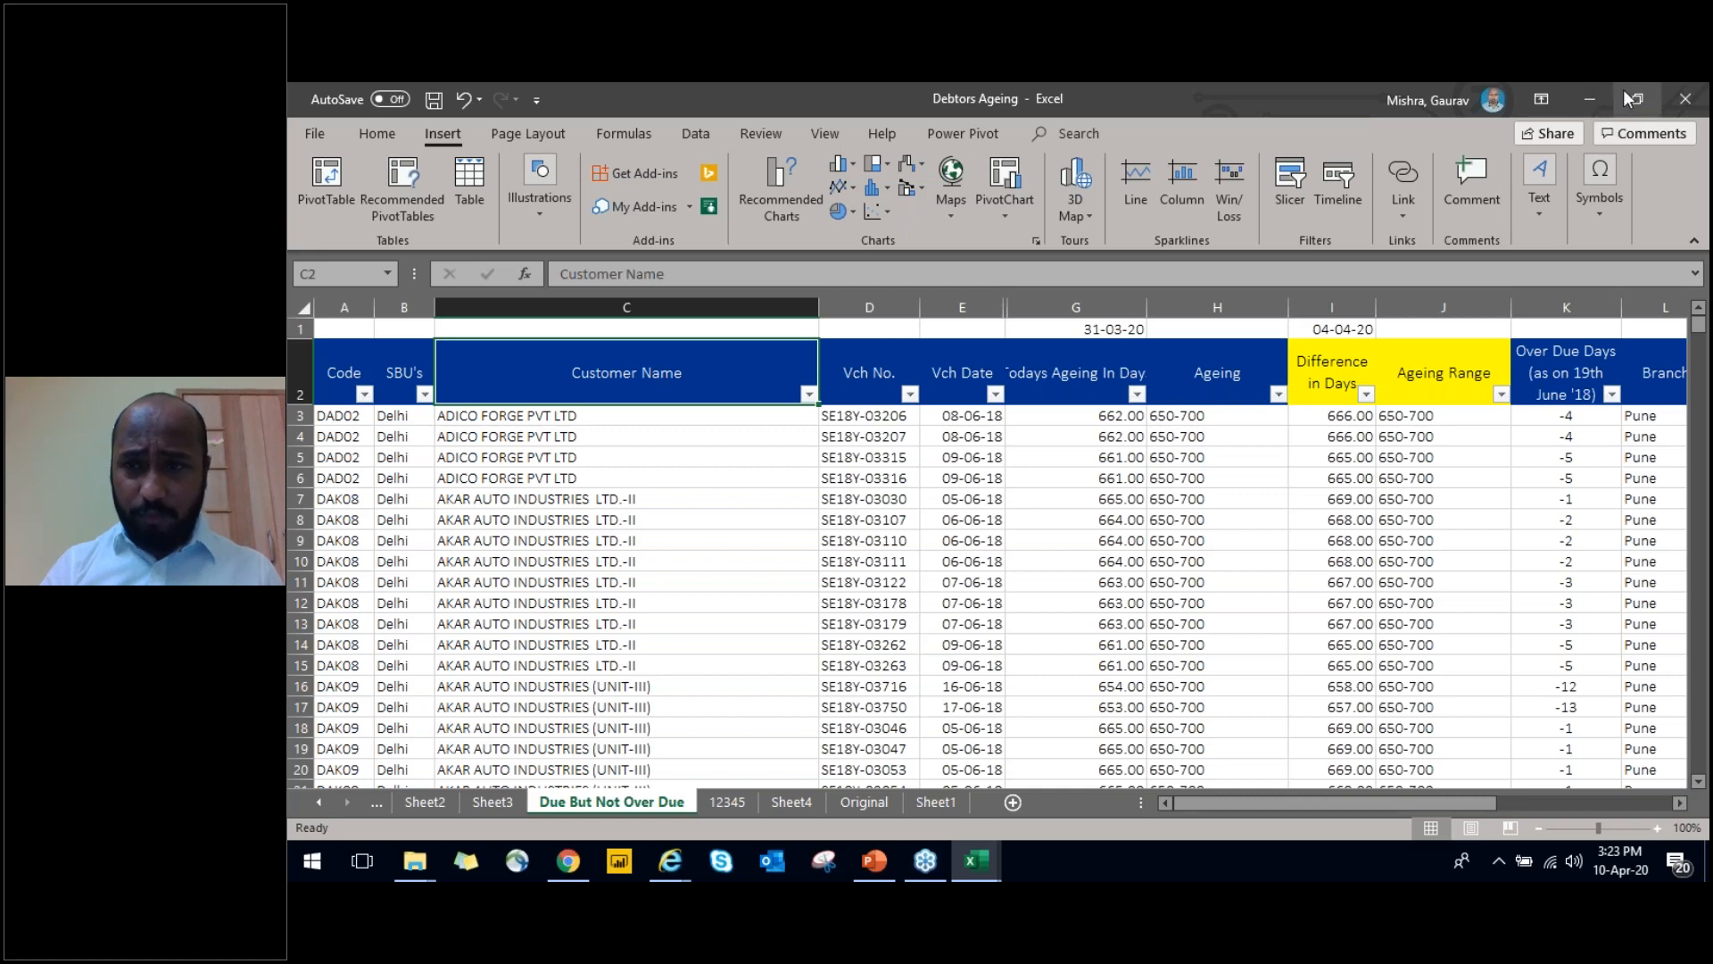
left_click(1586, 95)
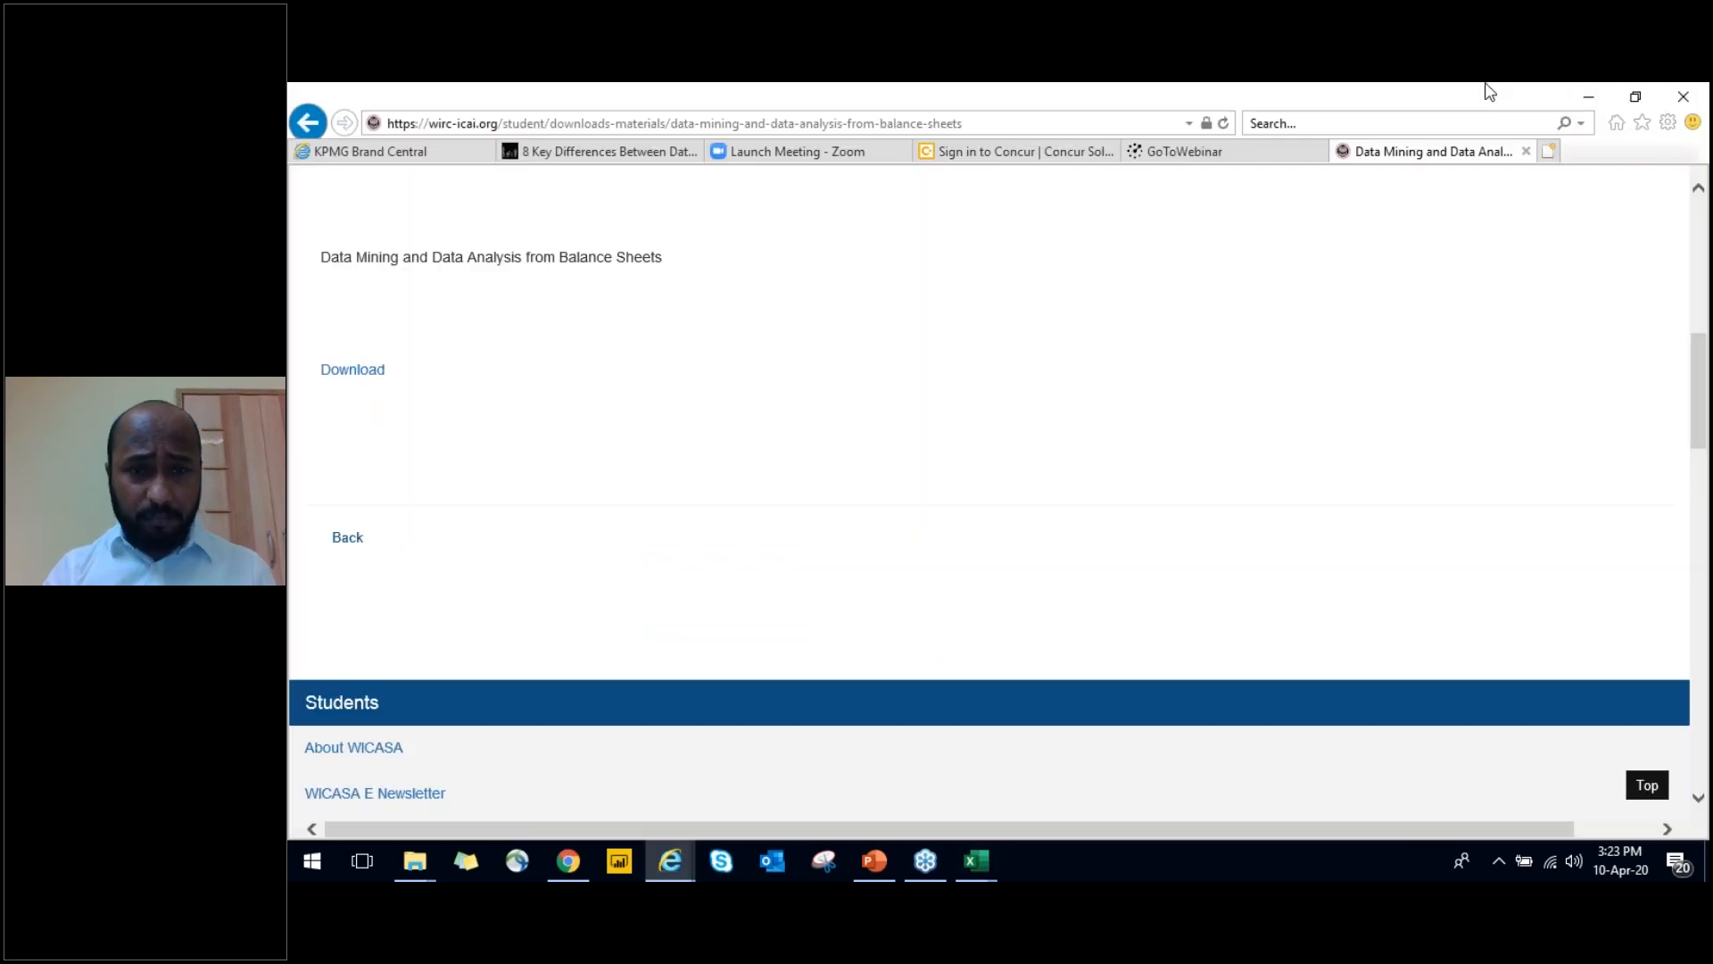
left_click(1584, 85)
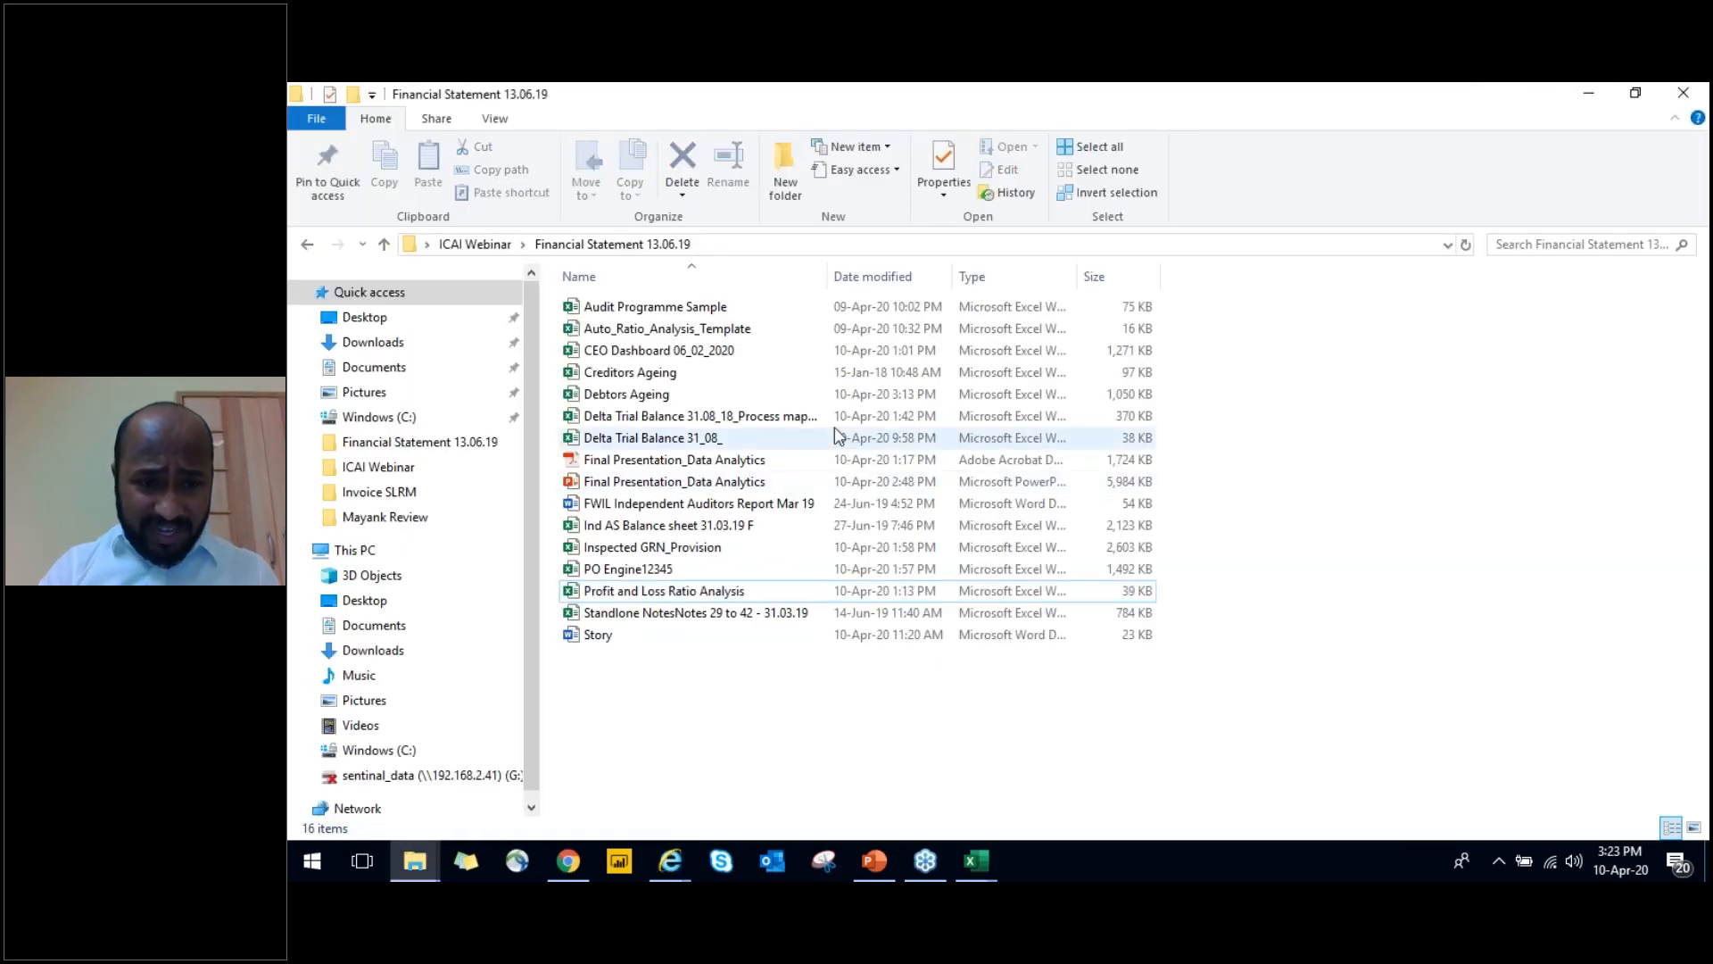
right_click(748, 707)
left_click(801, 485)
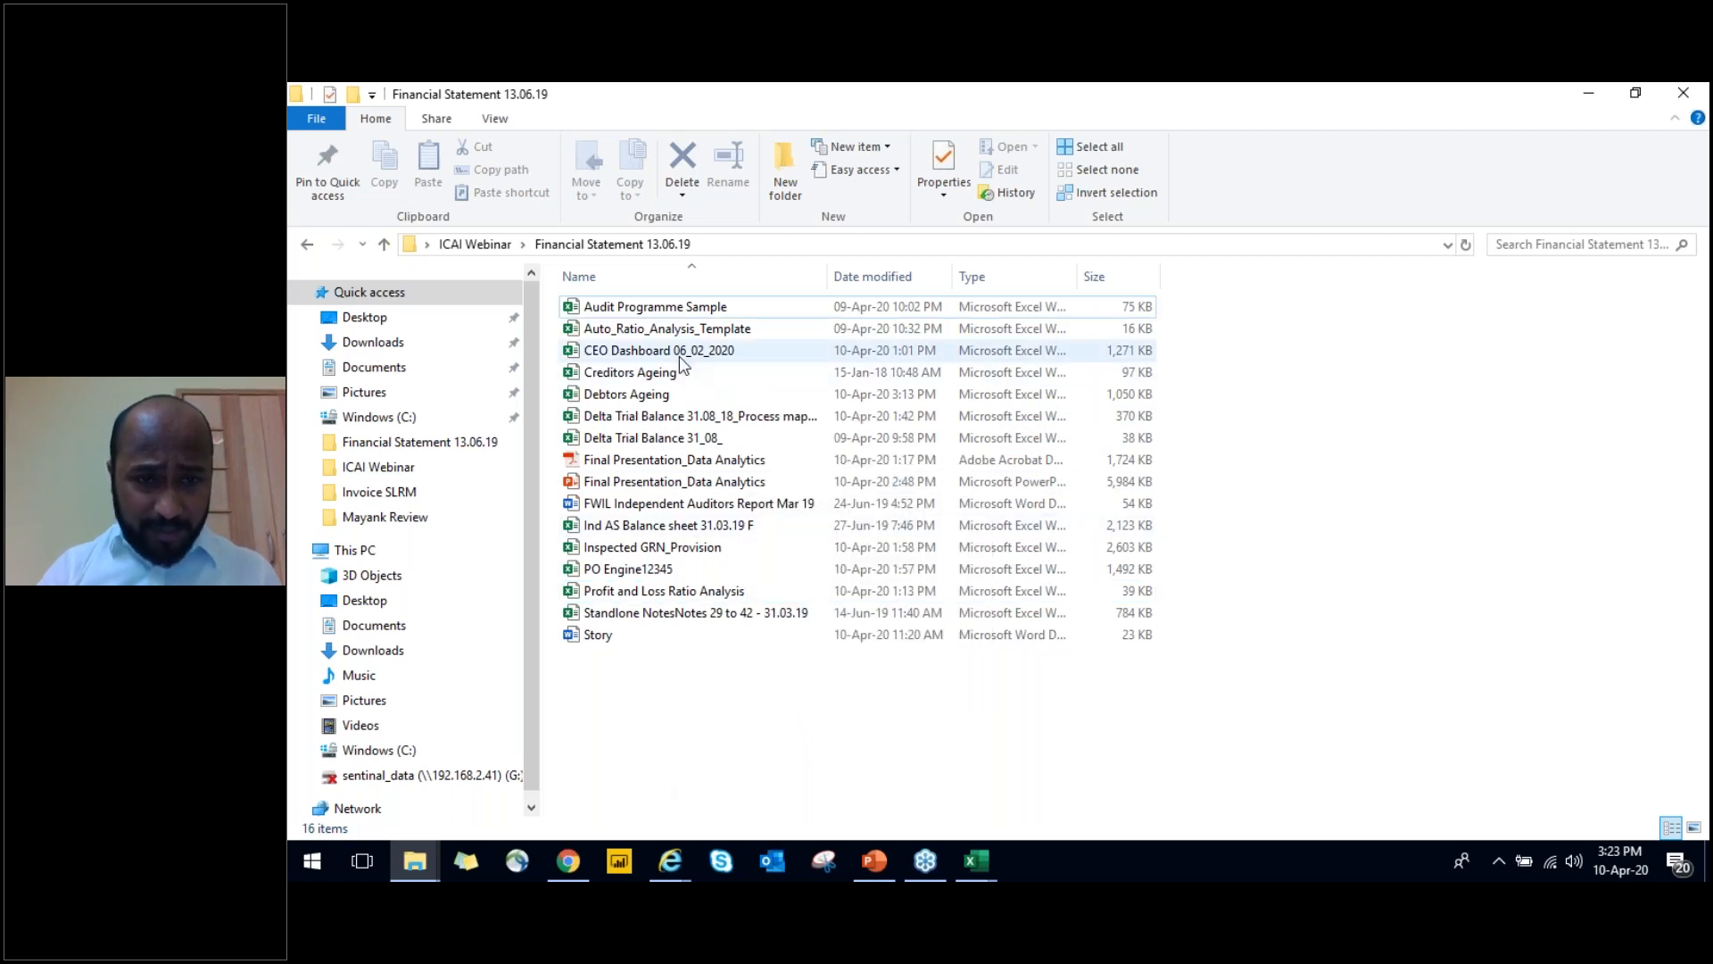
double_click(681, 355)
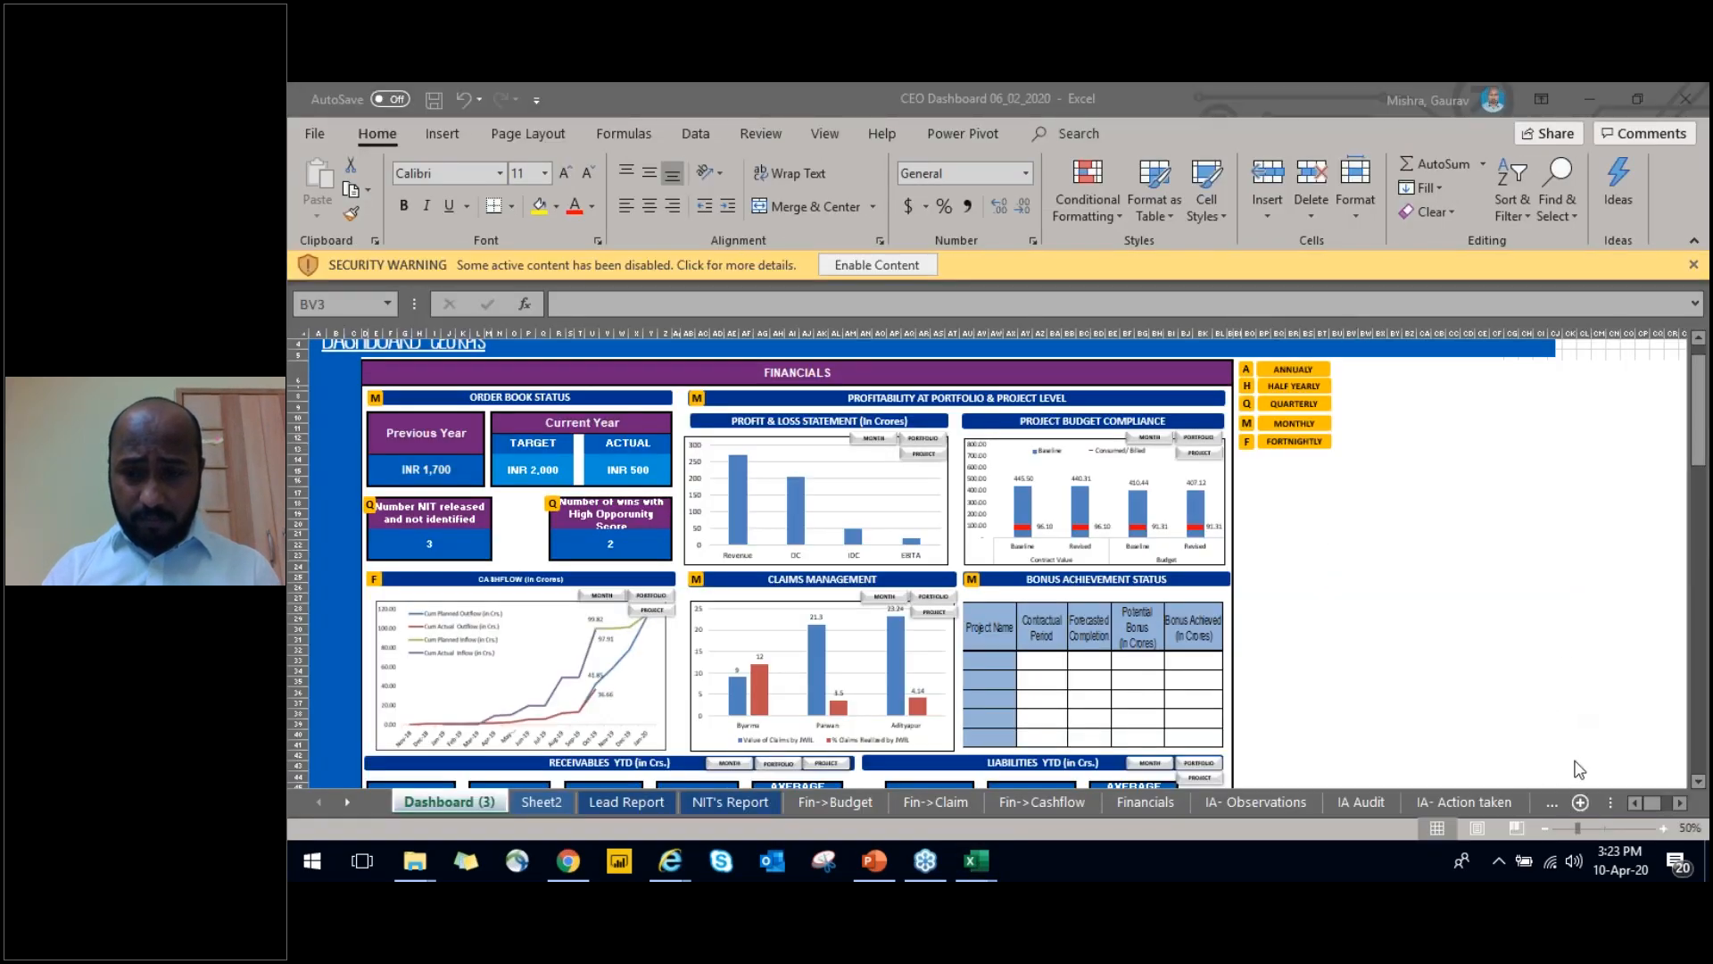
Look over the Financials section of the Dashboard (3) sheet and select the Project Budget Compliance chart
left_click(912, 429)
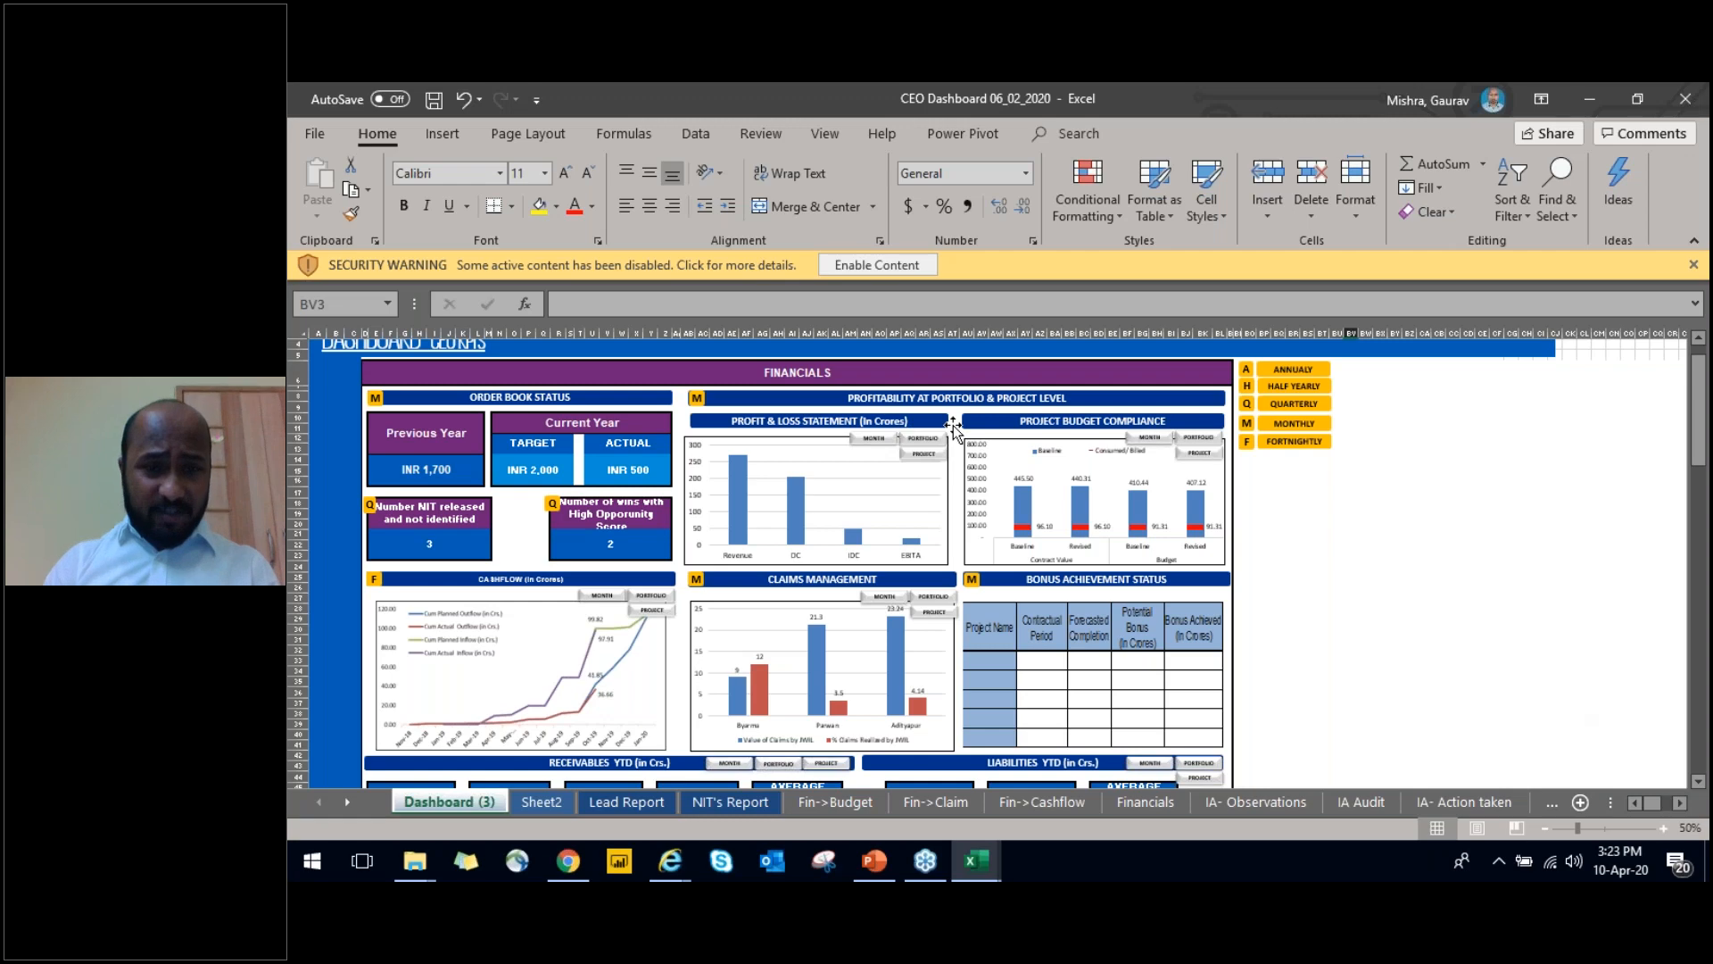
key("Up")
left_click_drag(1701, 376, 1704, 424)
left_click(1109, 473)
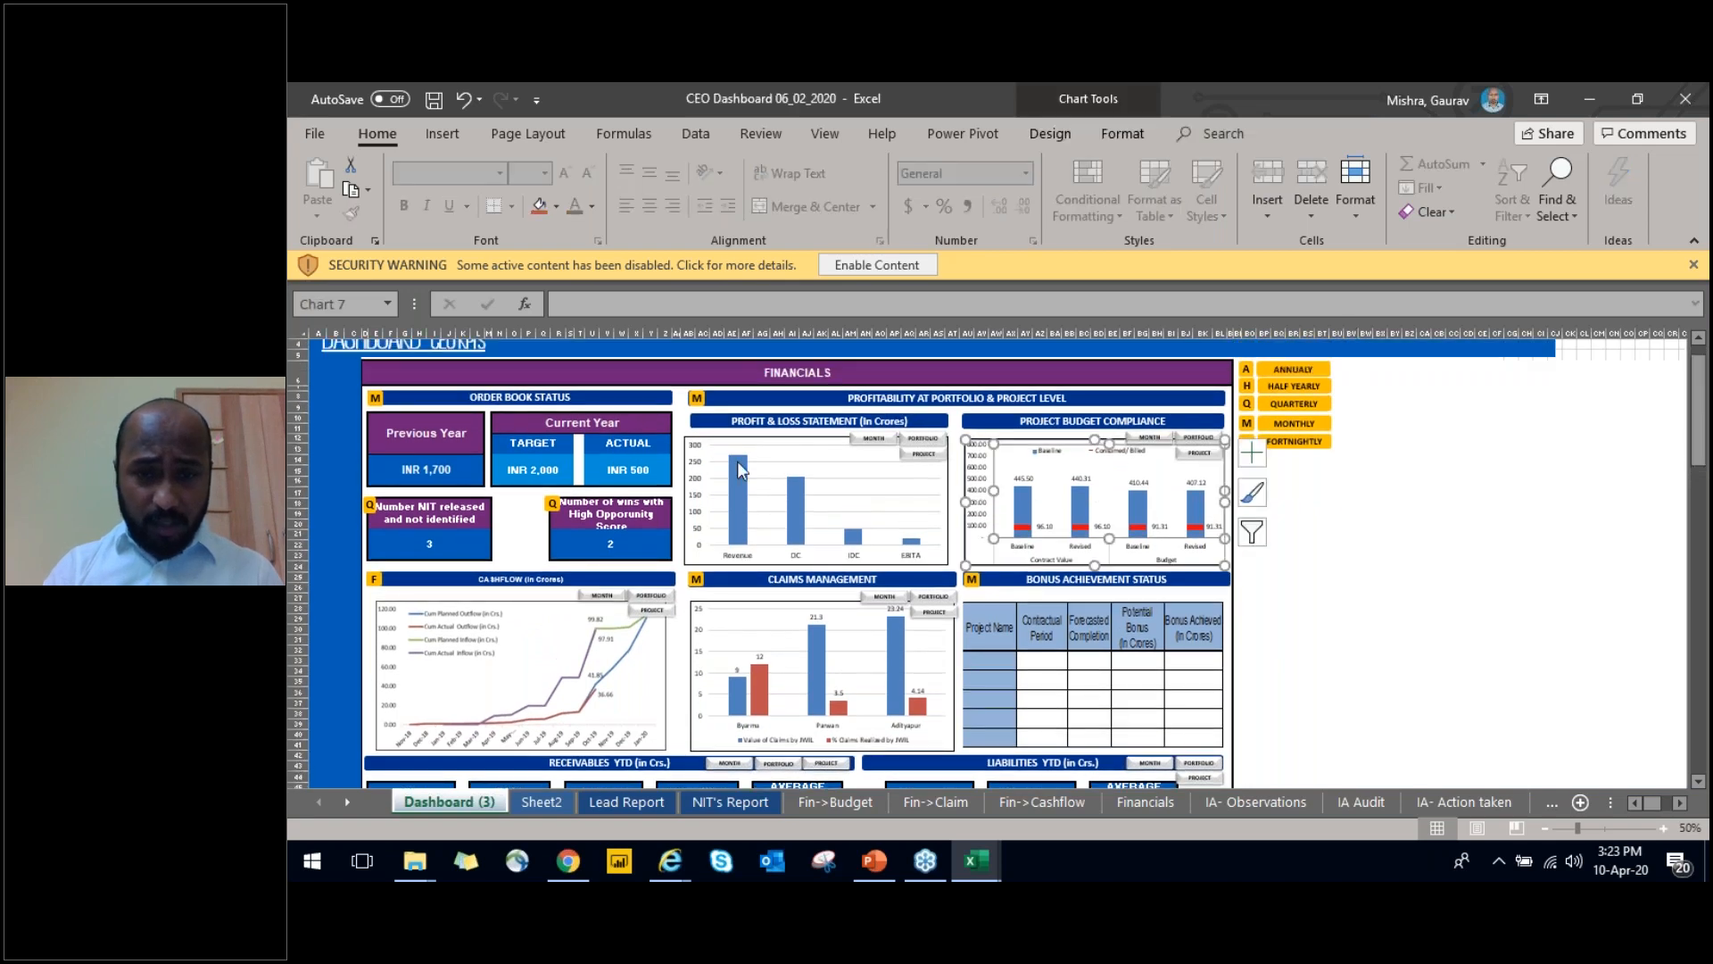
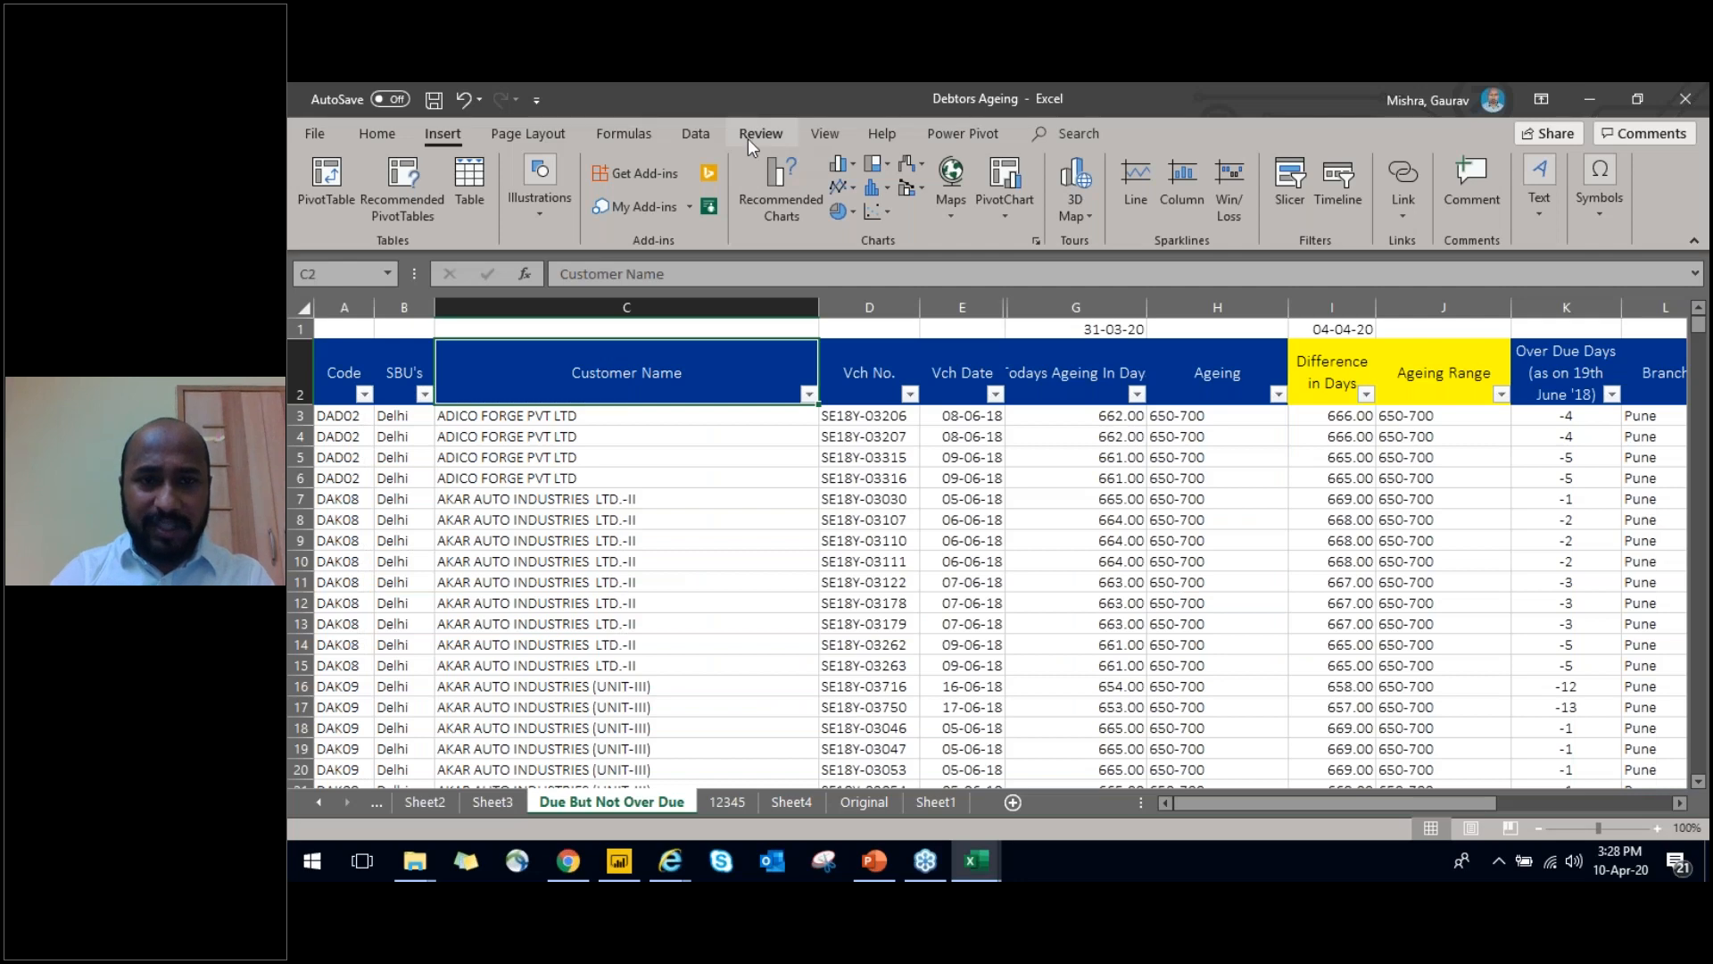
left_click(675, 131)
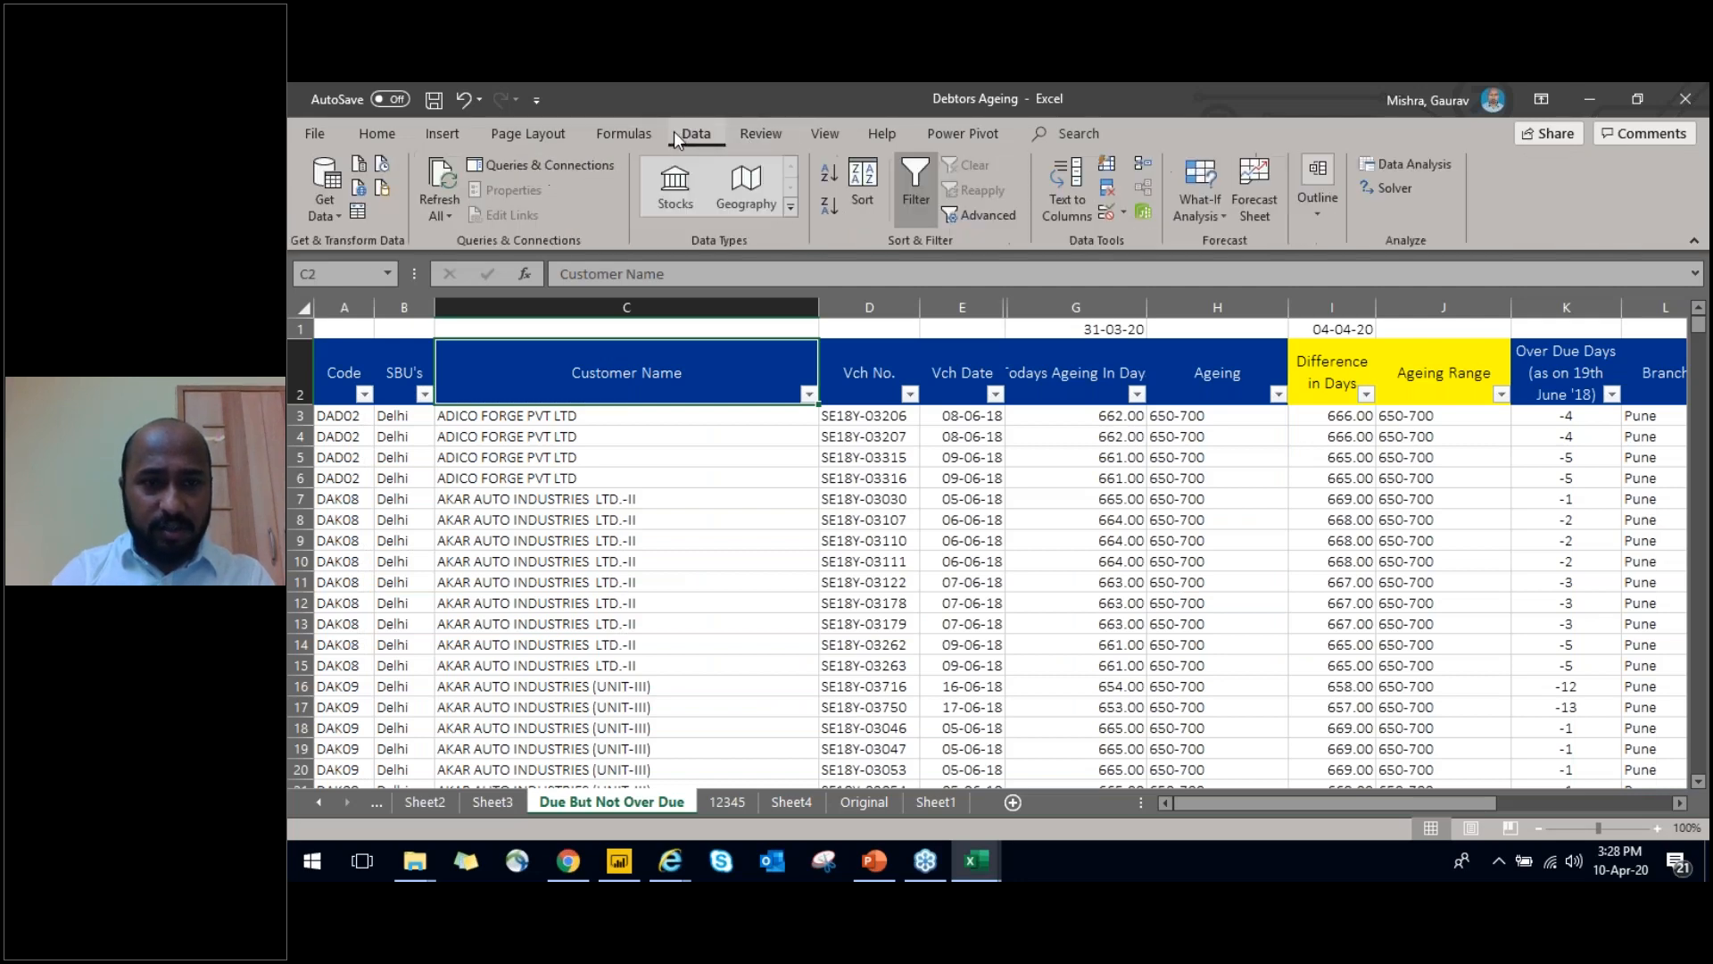
double_click(623, 141)
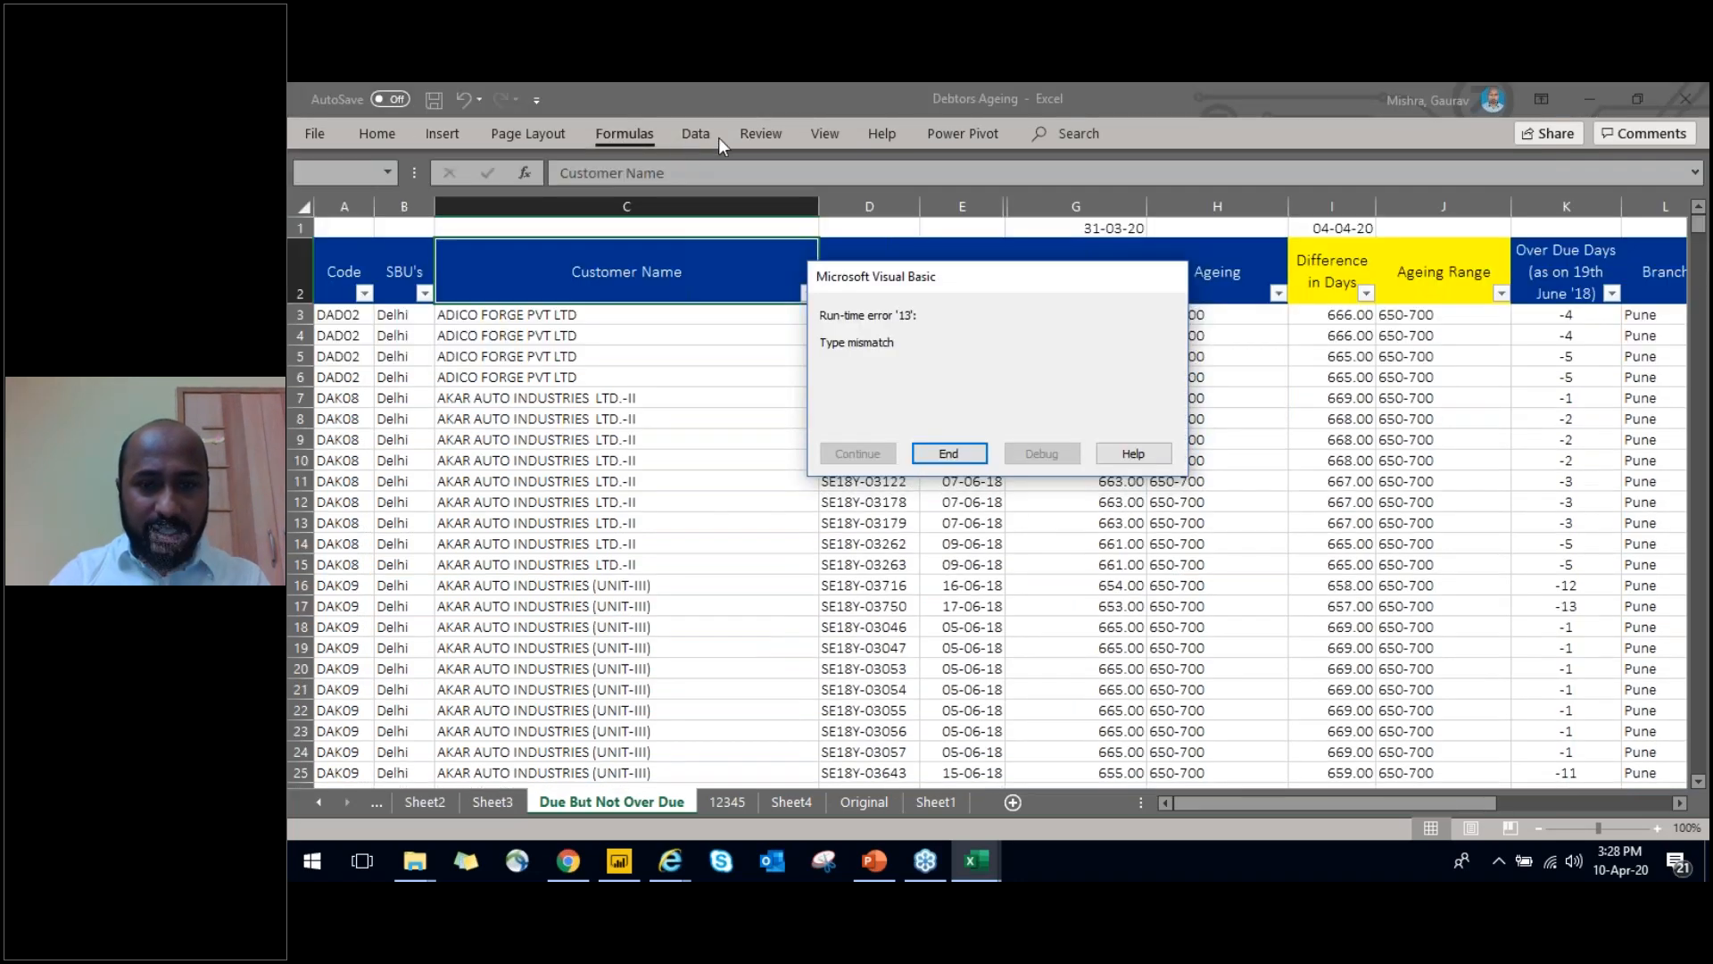
key("Return")
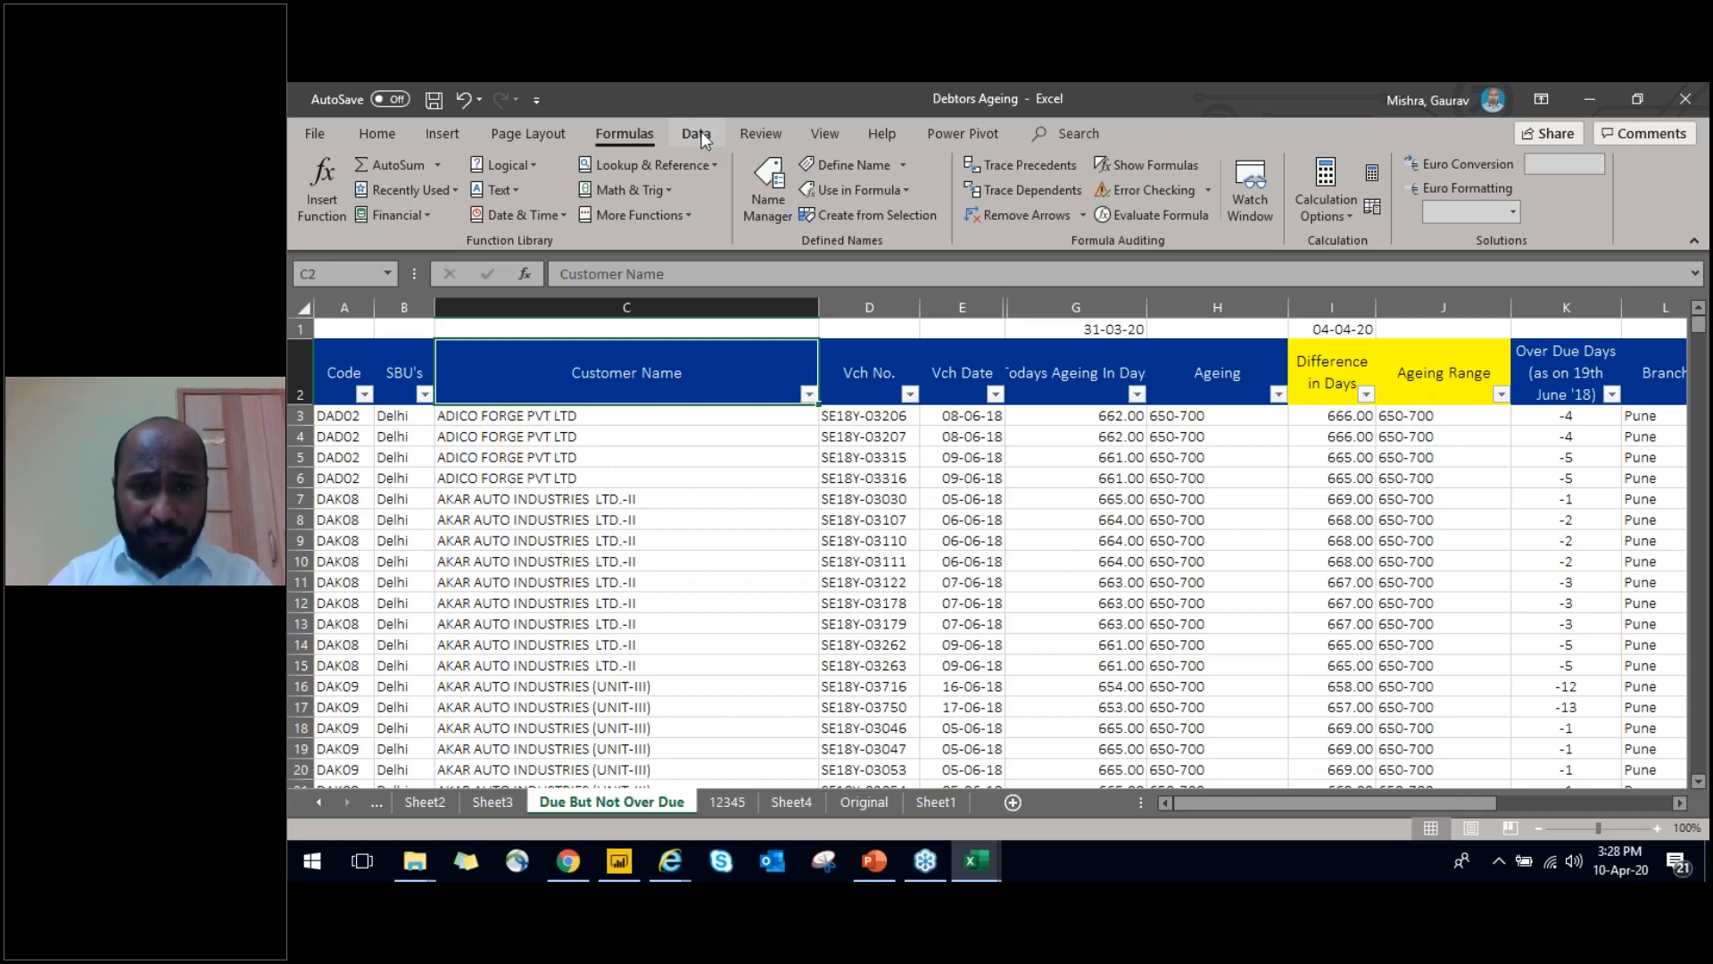
Switch to the Profit and Loss Ratio Analysis workbook and go back along the year heading row from March-99 to cell A4
key("alt+Tab")
key("alt+Tab")
key("alt+Tab")
key("alt+Tab")
key("alt+Tab")
key("alt+Tab")
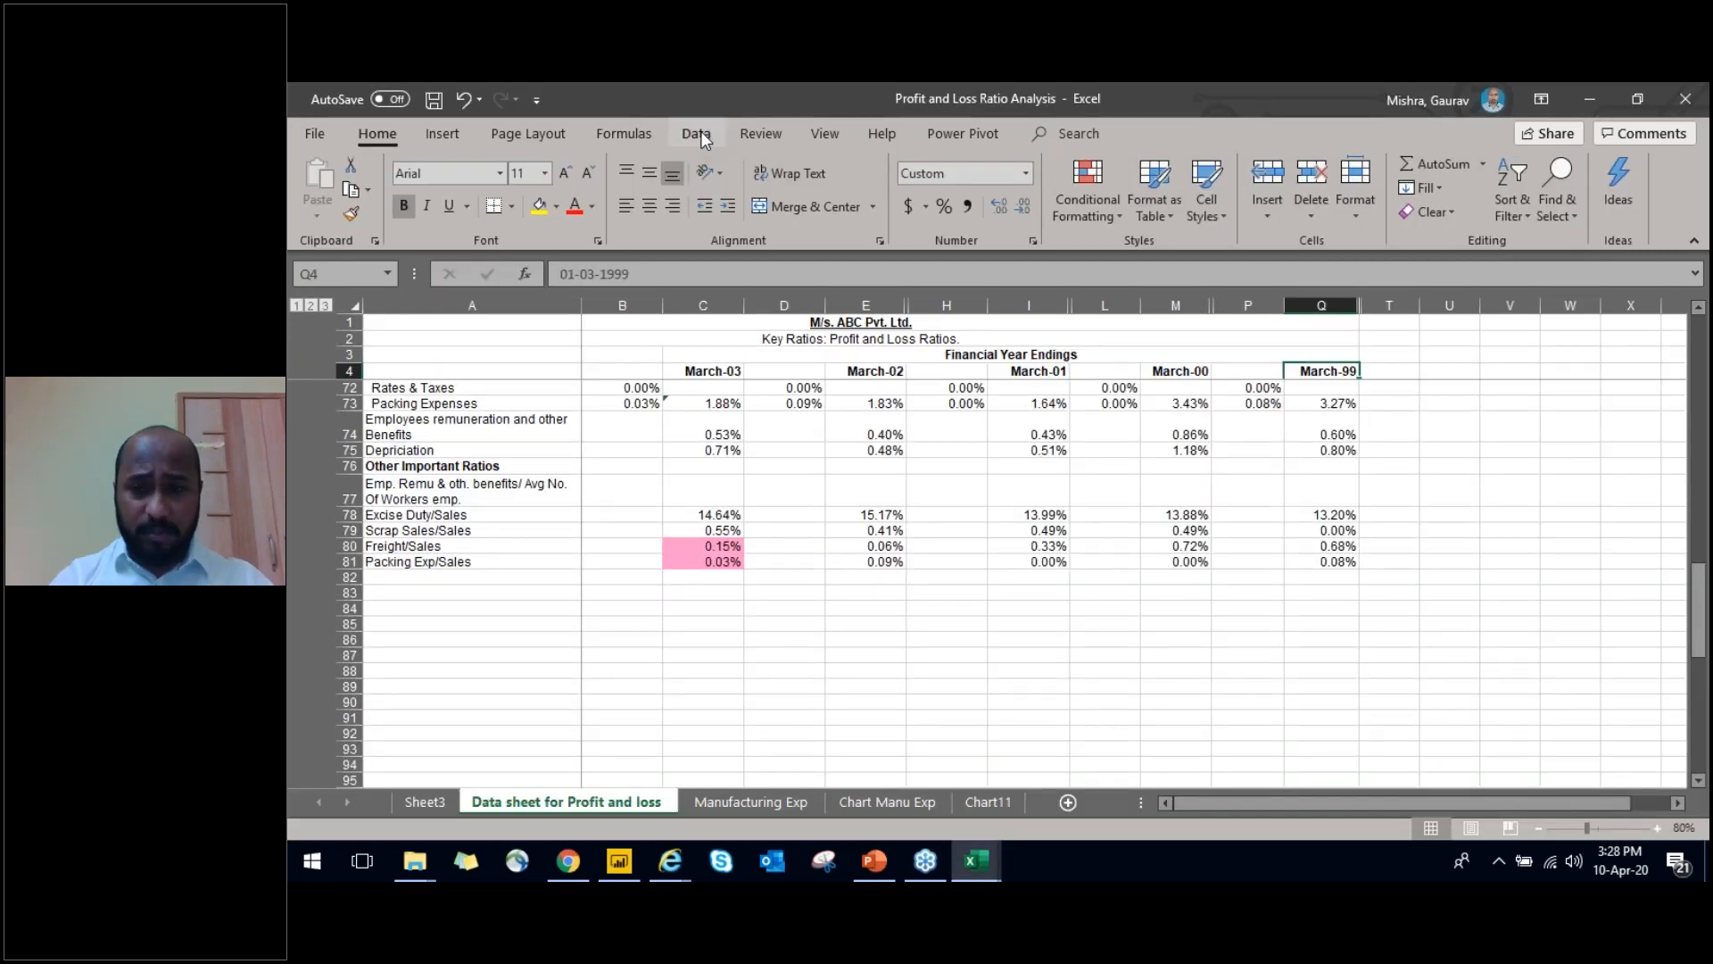
key("Left")
key("Left")
key("Left")
key("Left")
key("Left")
key("Left")
key("Left")
key("Left")
key("Left")
key("Left")
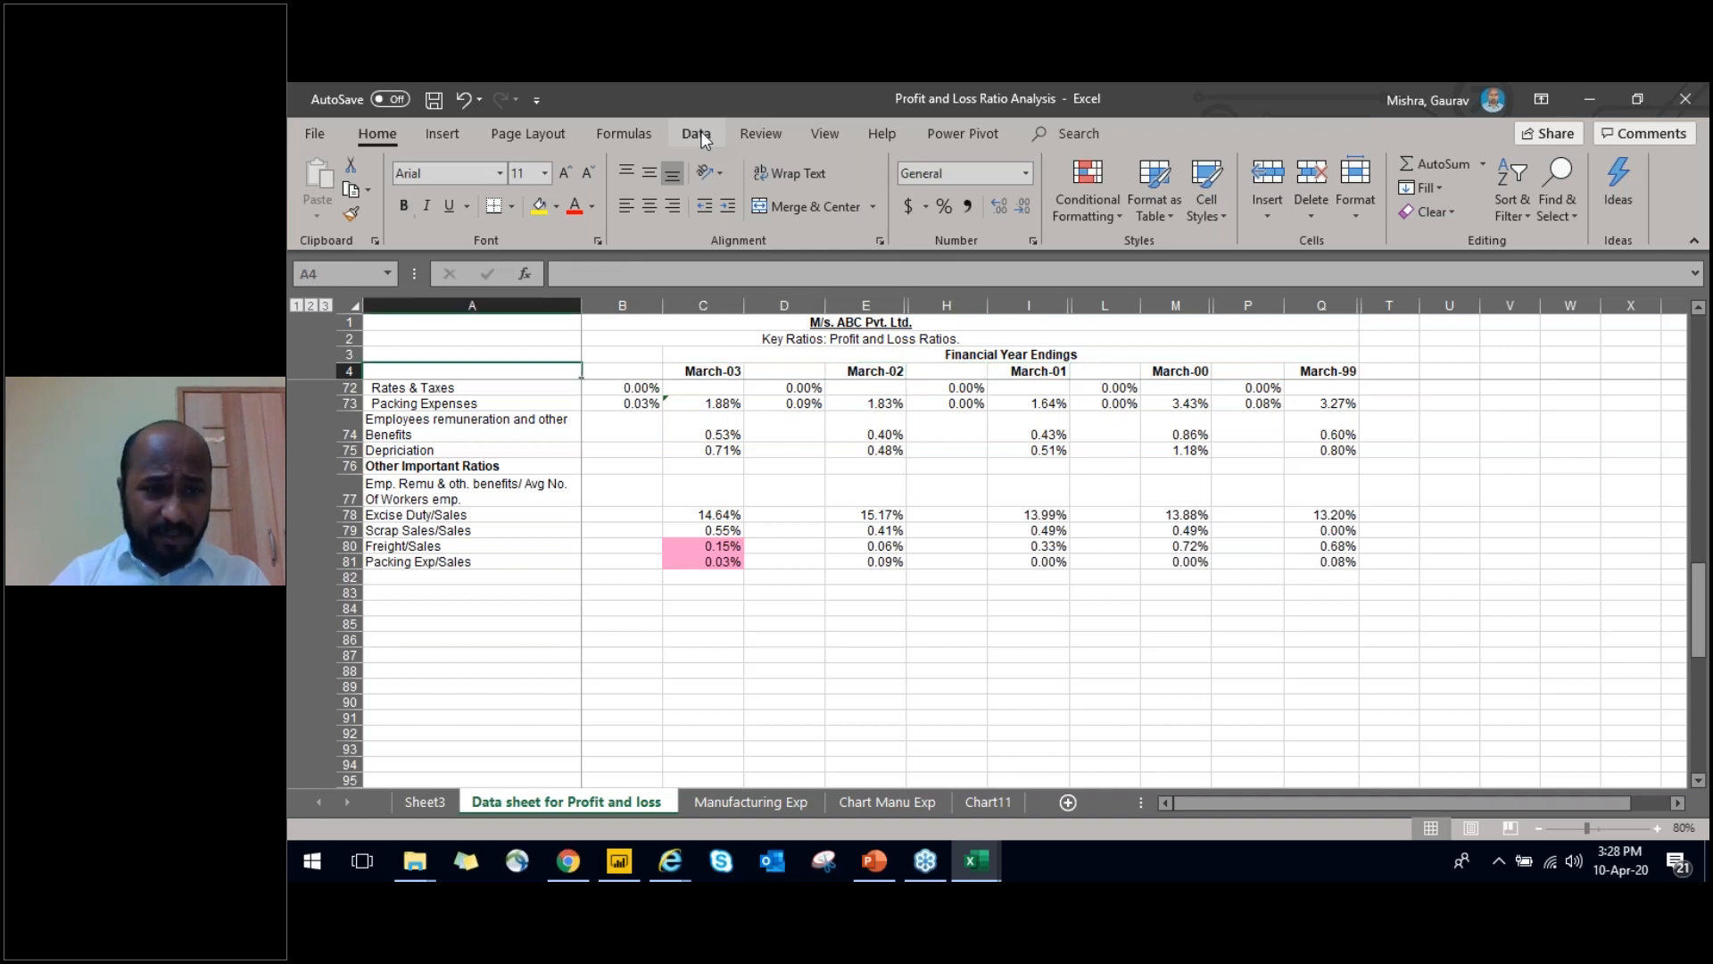
Switch to the Customer Invoice Ageing report in Power BI Desktop, inspect its table model and the Original table's data, and return to the report page
key("alt+Tab")
key("alt+Tab")
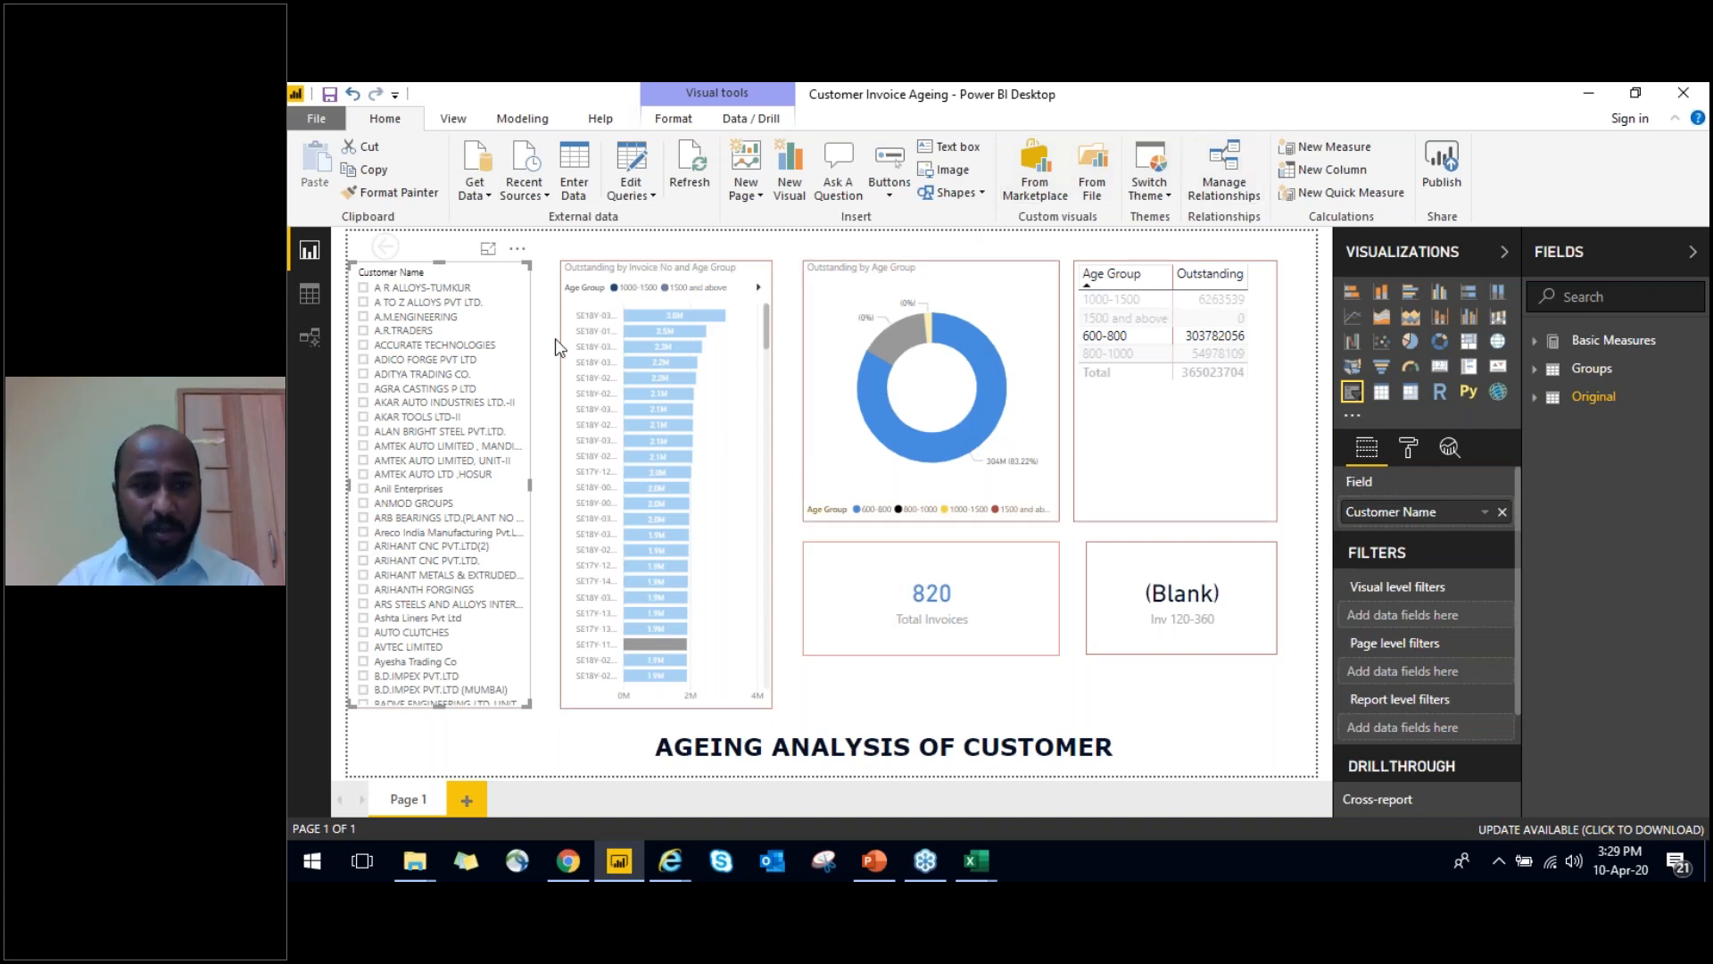
left_click(311, 337)
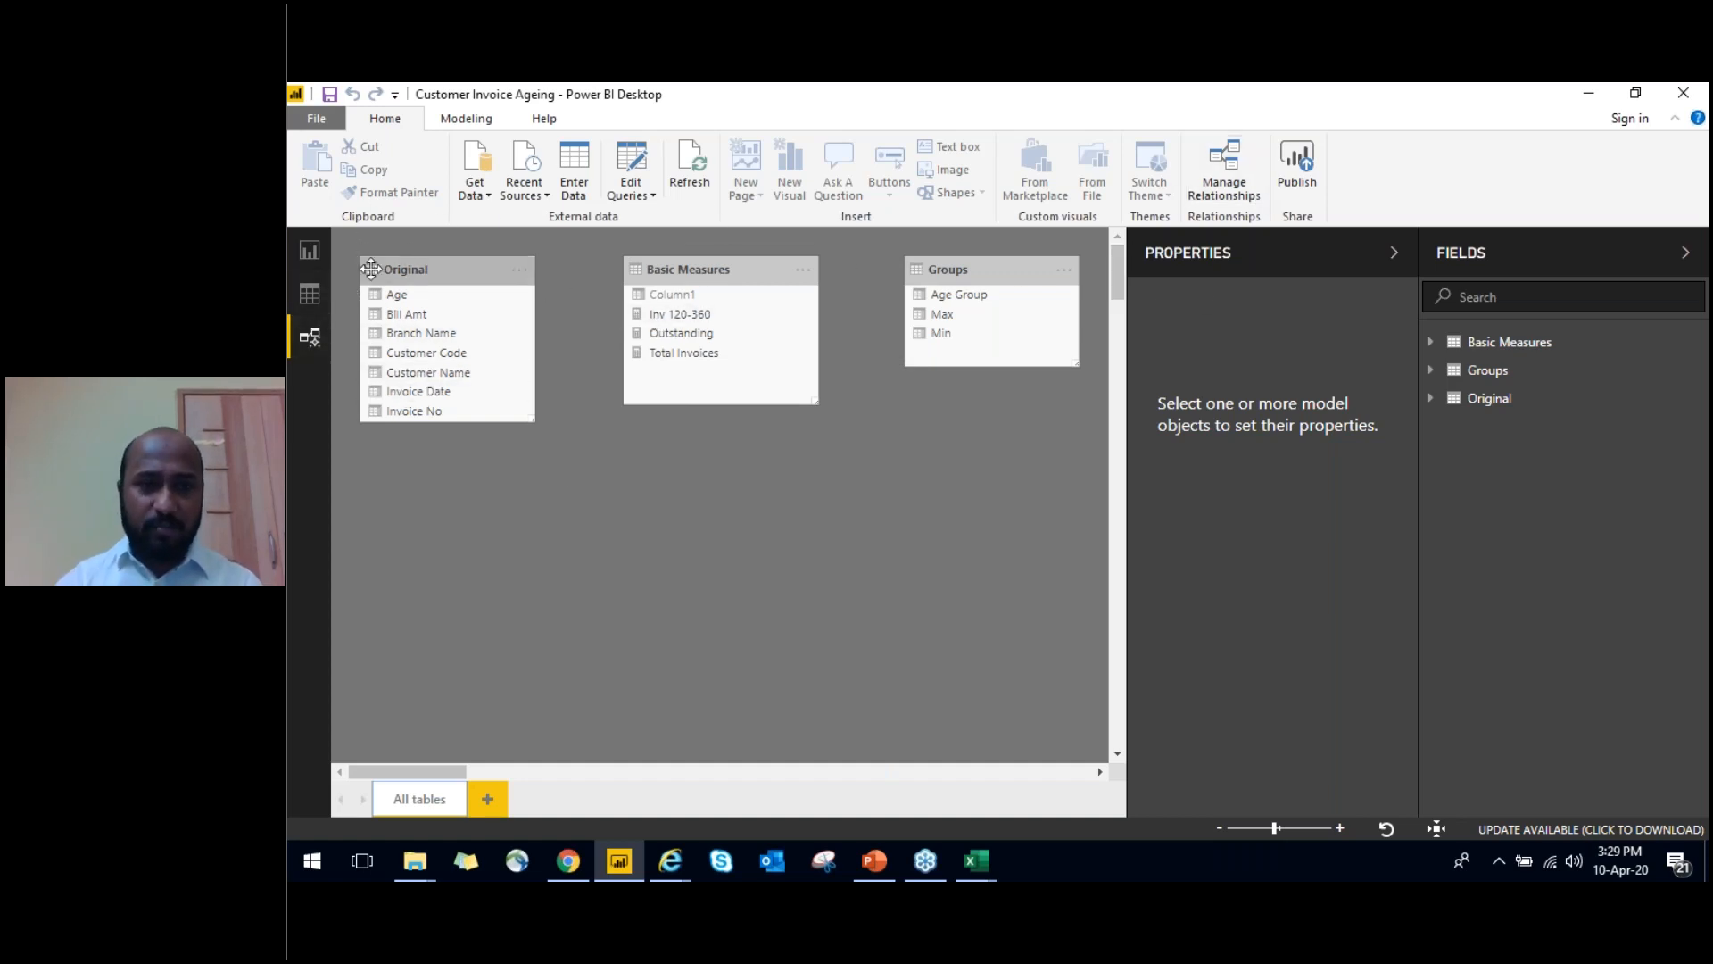
left_click(310, 253)
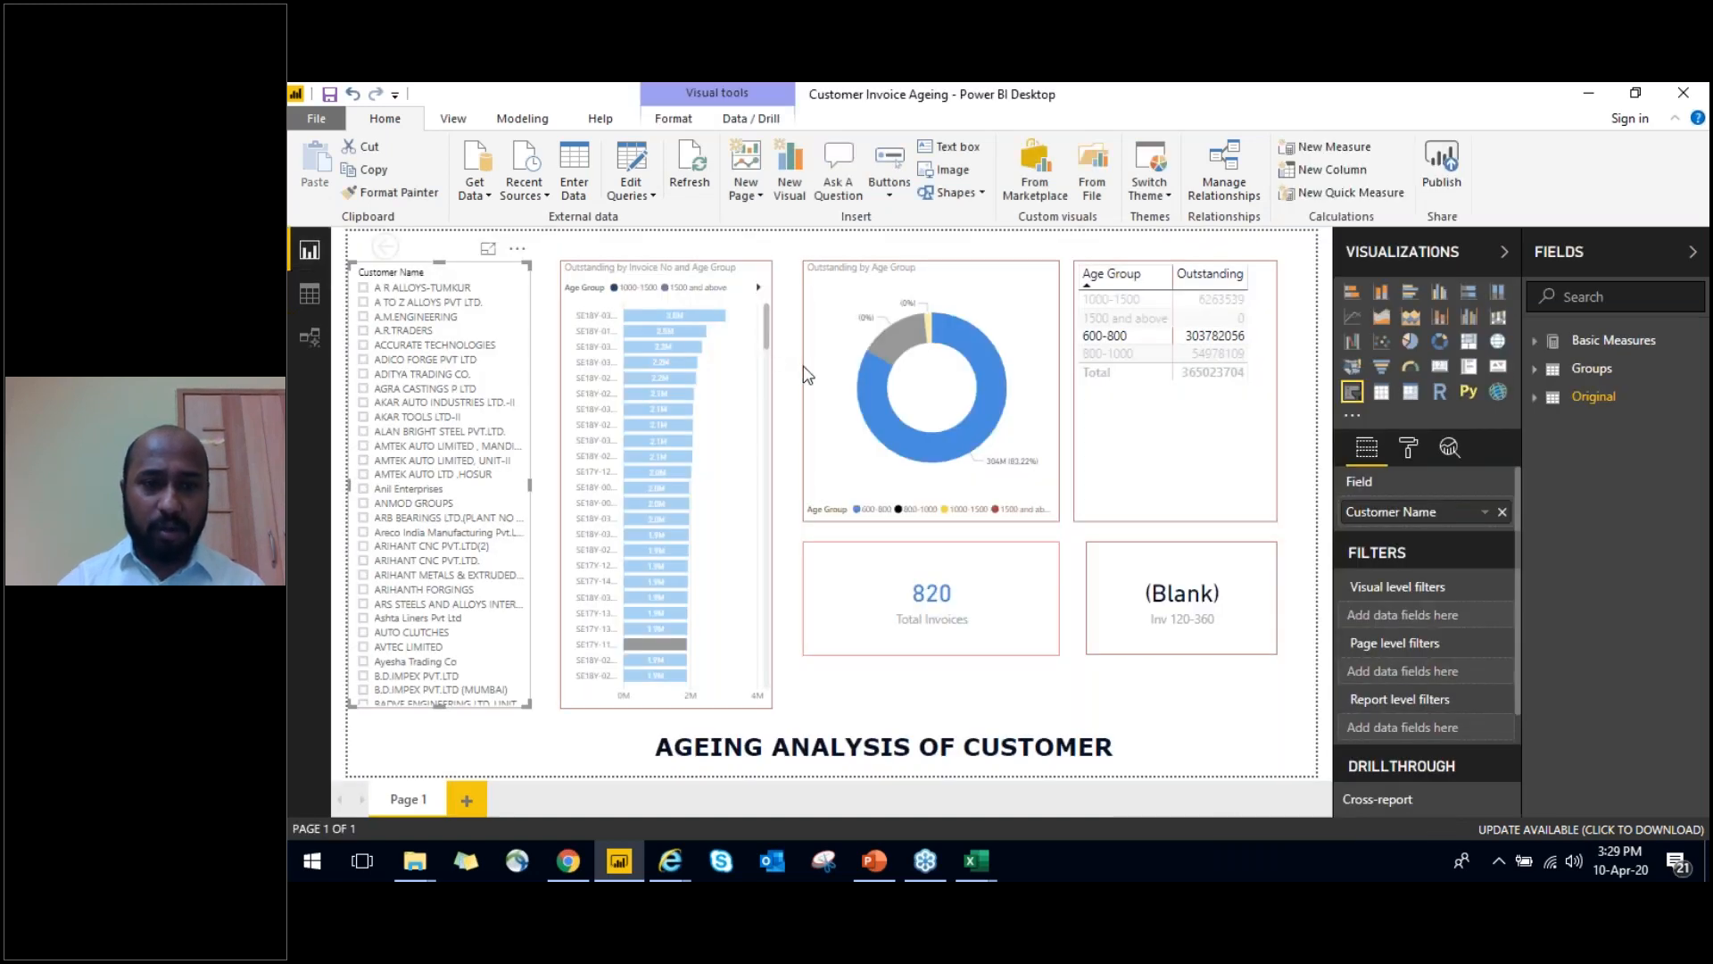
left_click(310, 294)
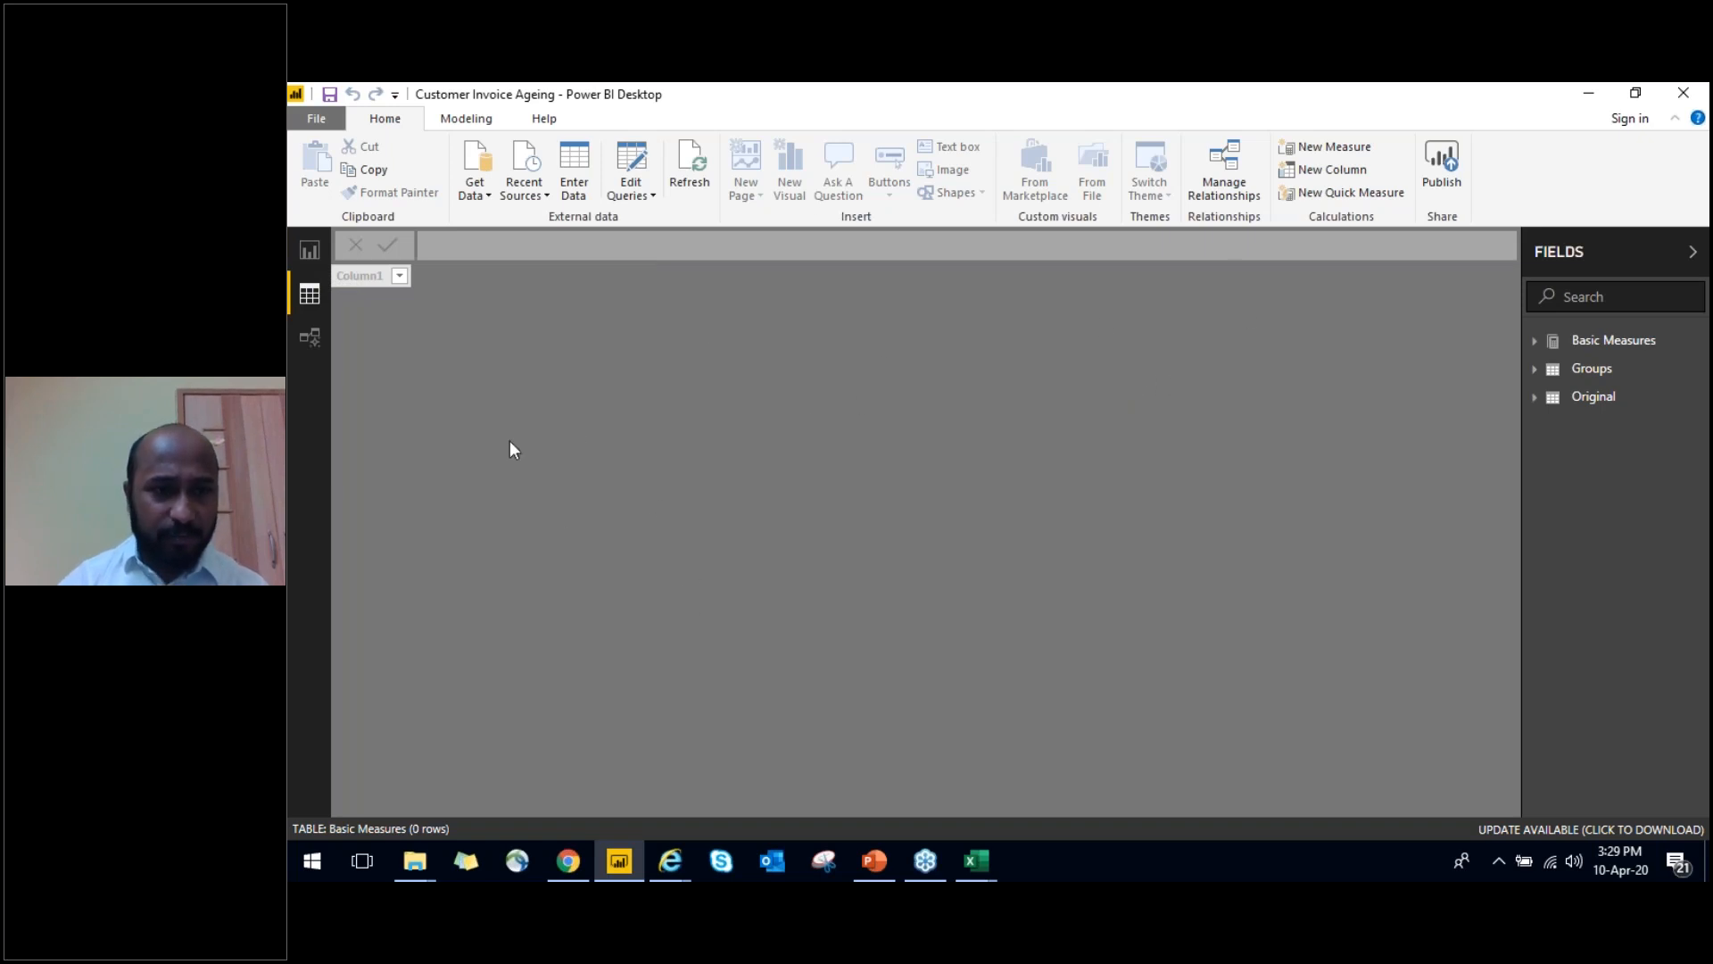
left_click(1534, 397)
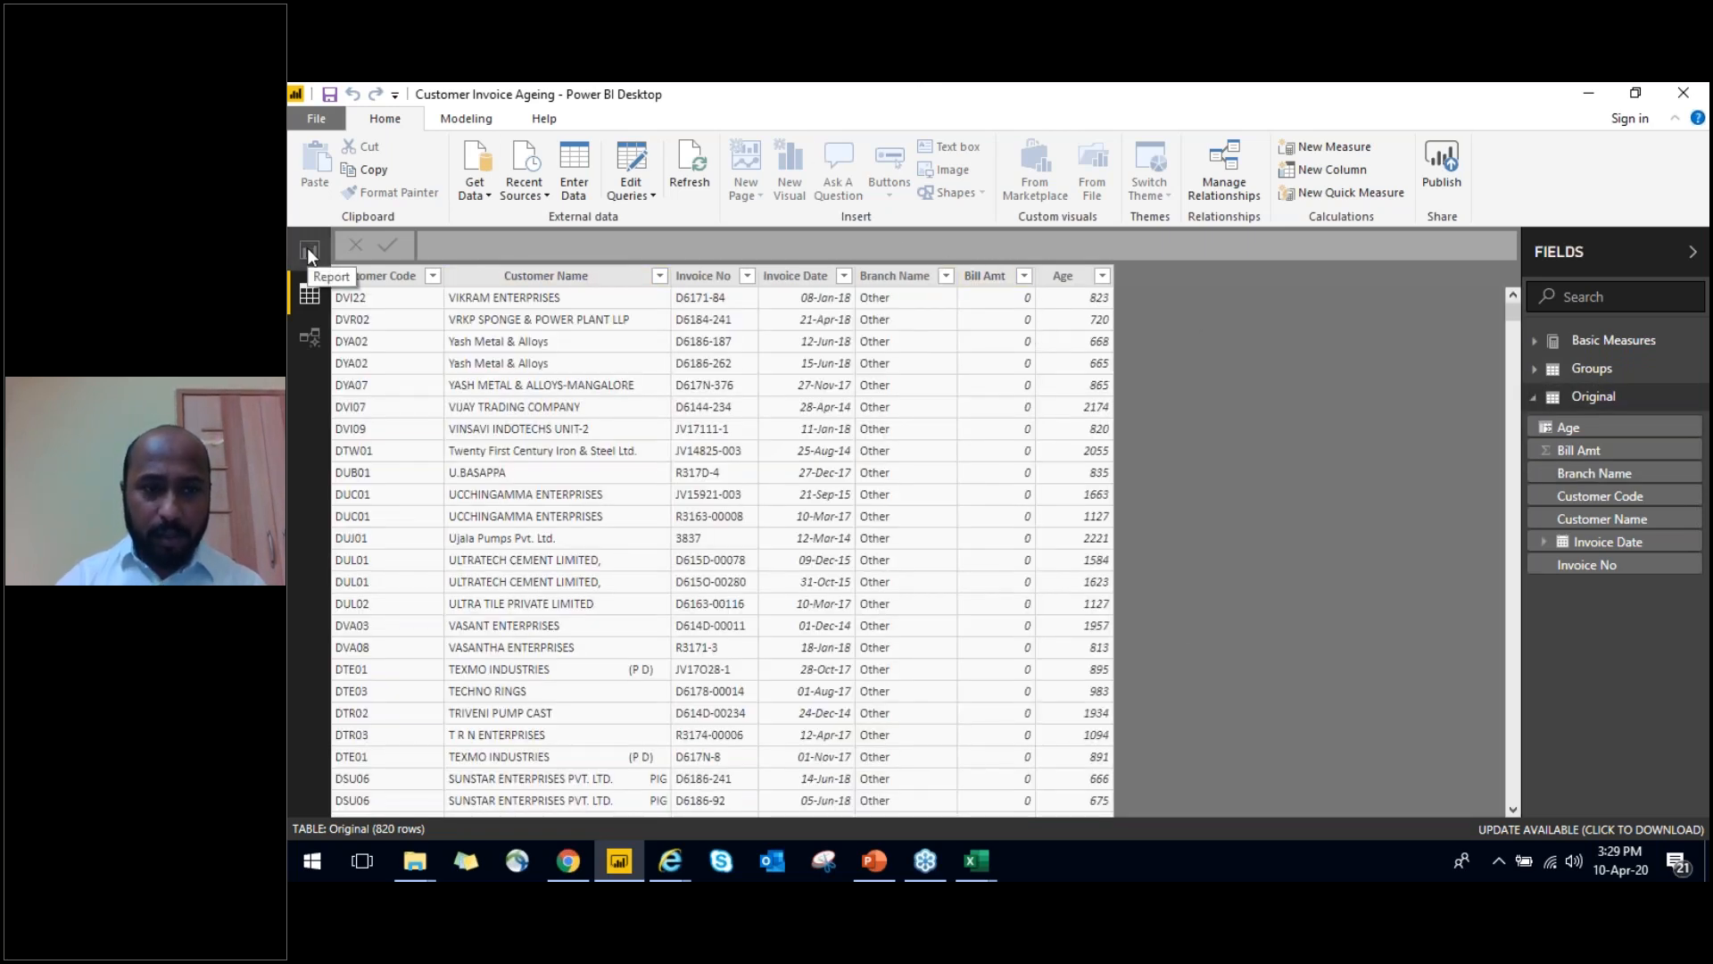
left_click(298, 338)
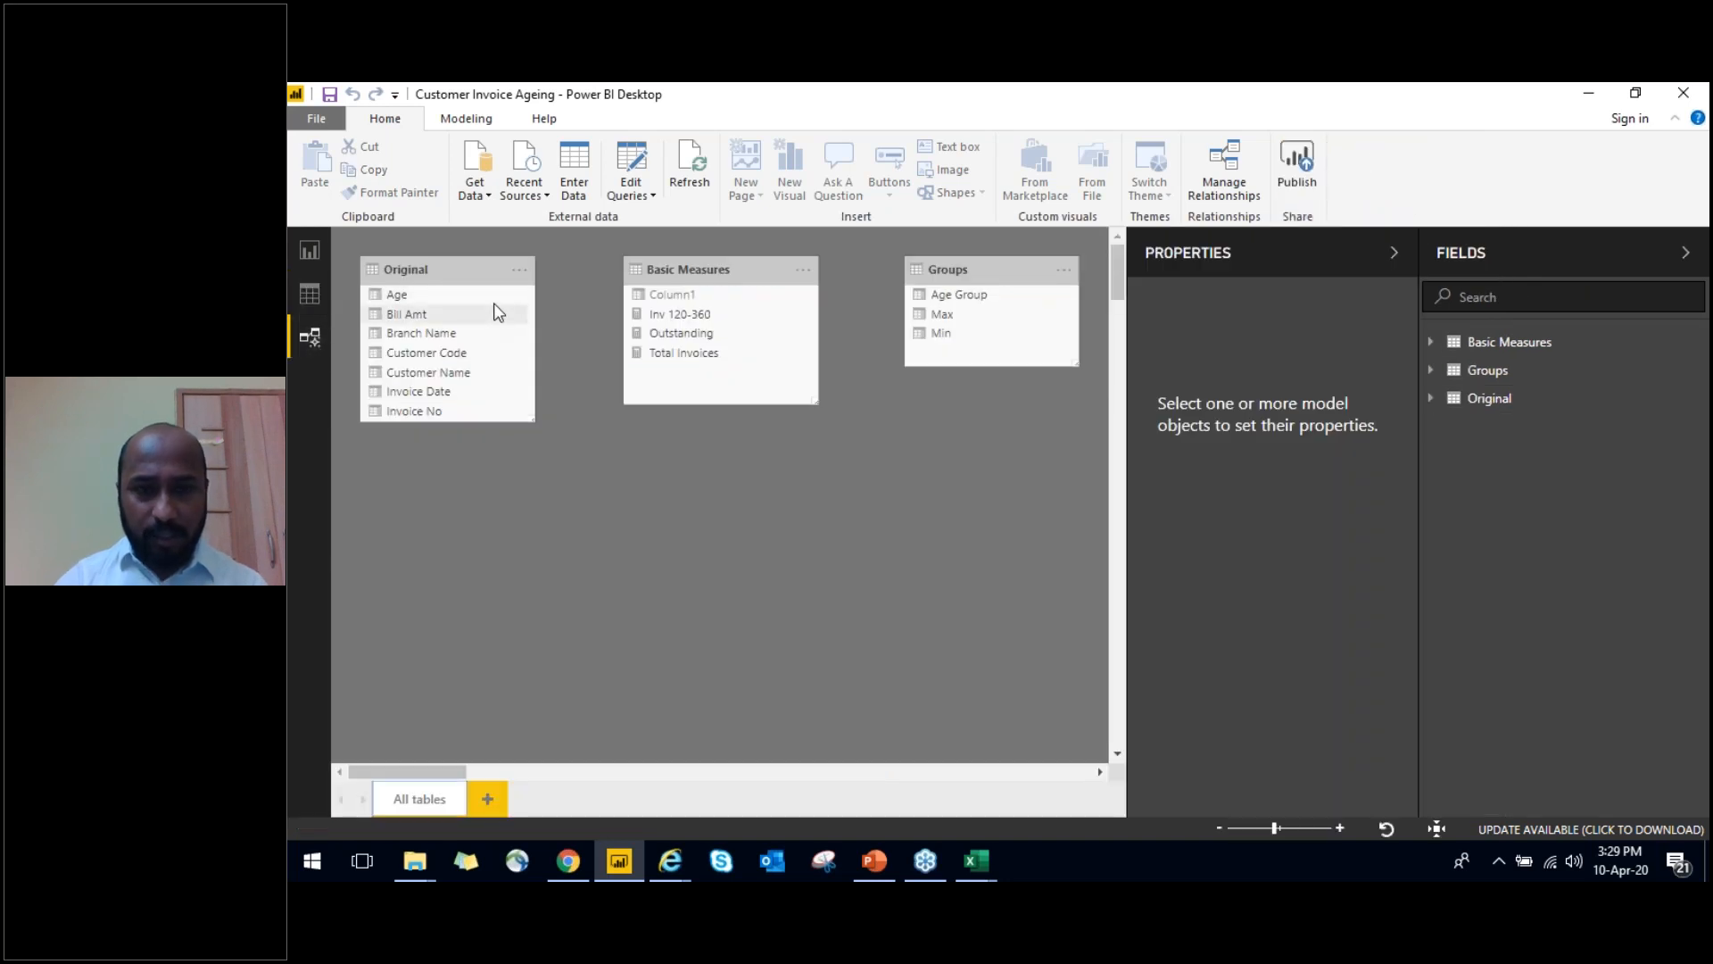
left_click(309, 252)
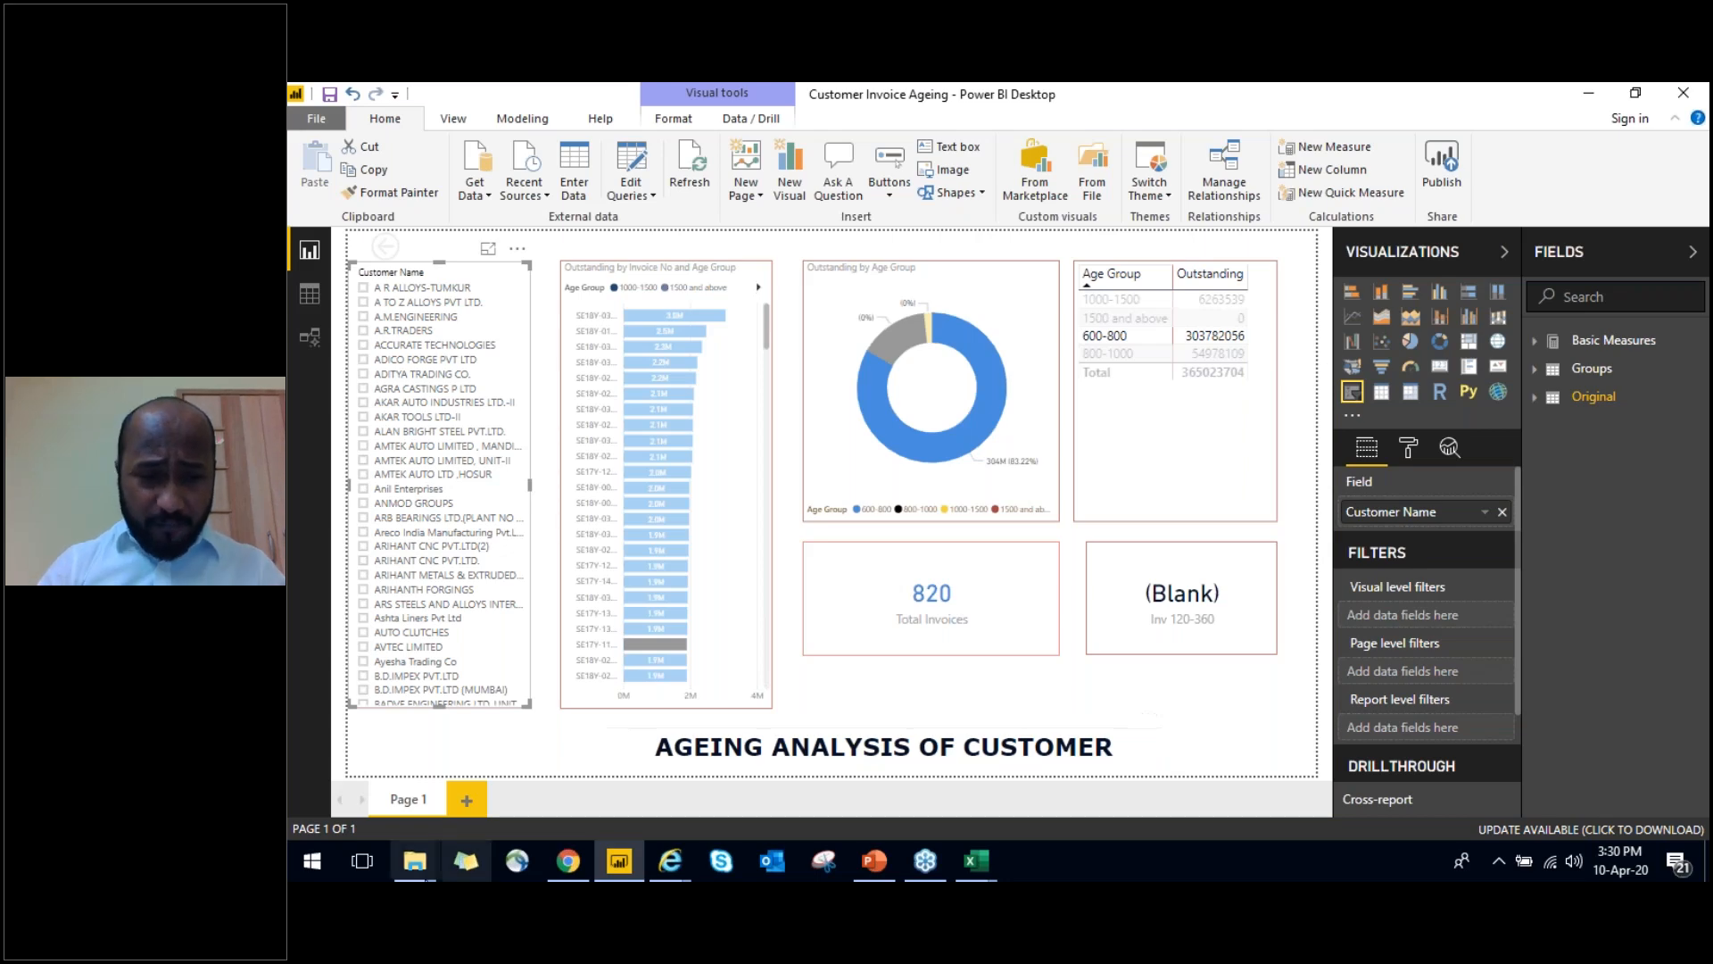
Switch to File Explorer and open the 6 - Welspun Corp folder inside Data > D drive on the C: drive
left_click(415, 861)
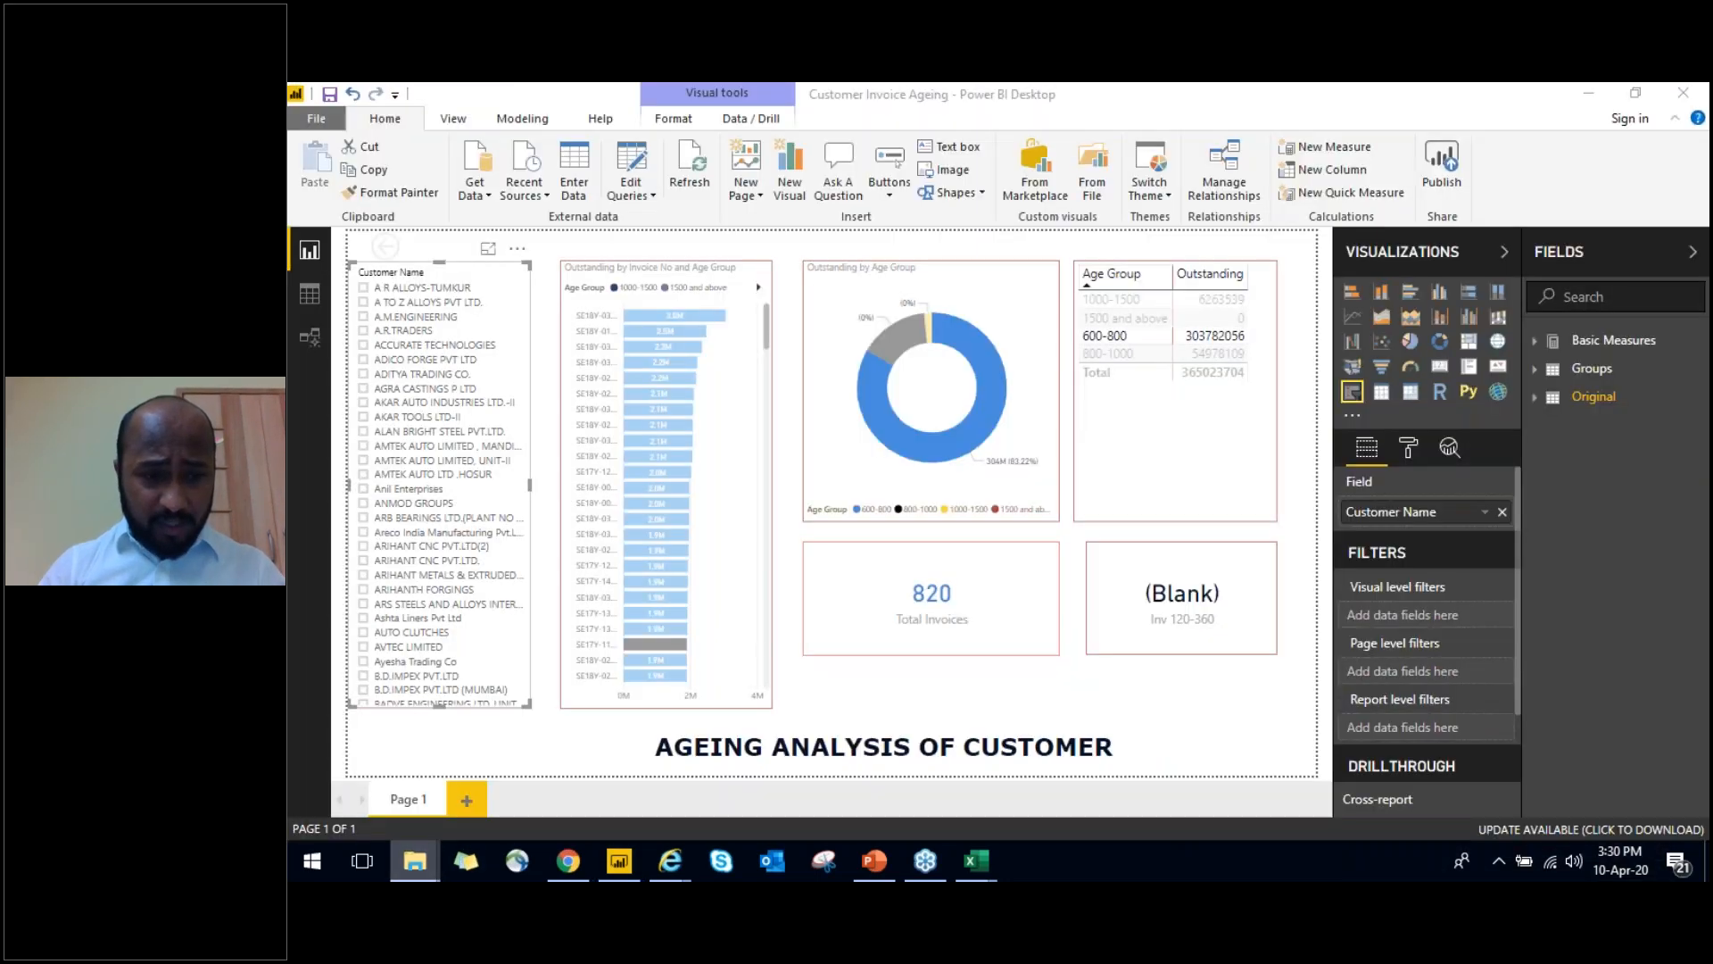
left_click(394, 757)
left_click(394, 757)
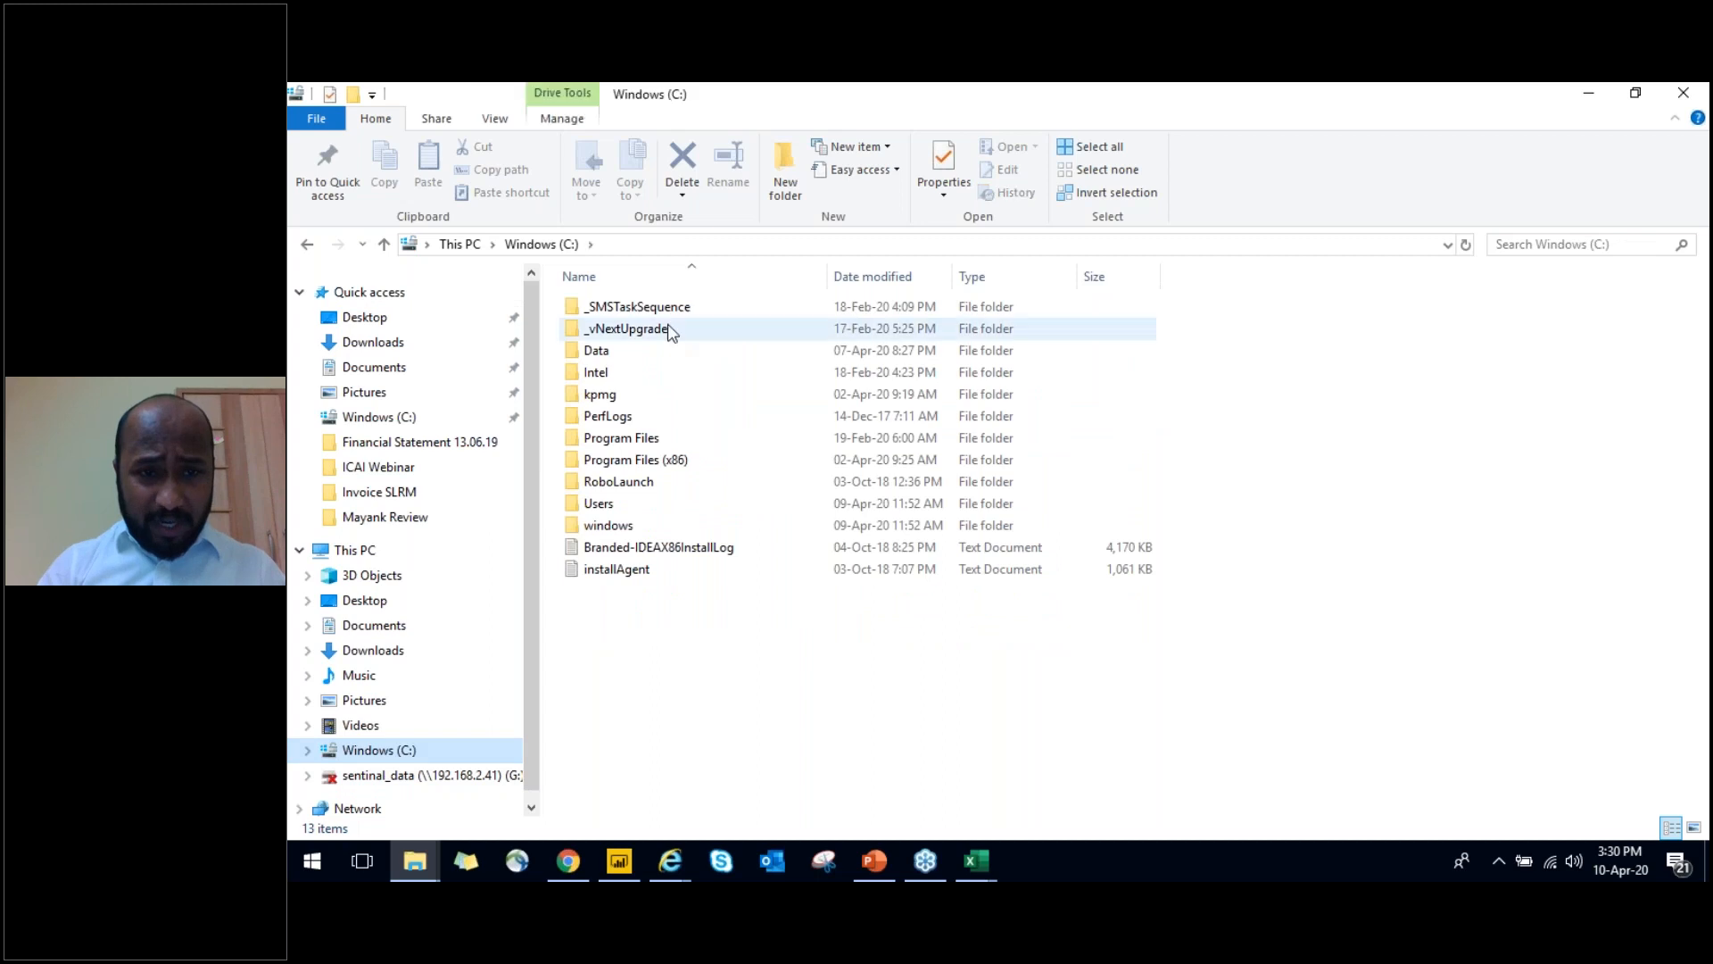
double_click(655, 355)
key("Return")
key("Down")
key("Down")
key("Down")
key("Down")
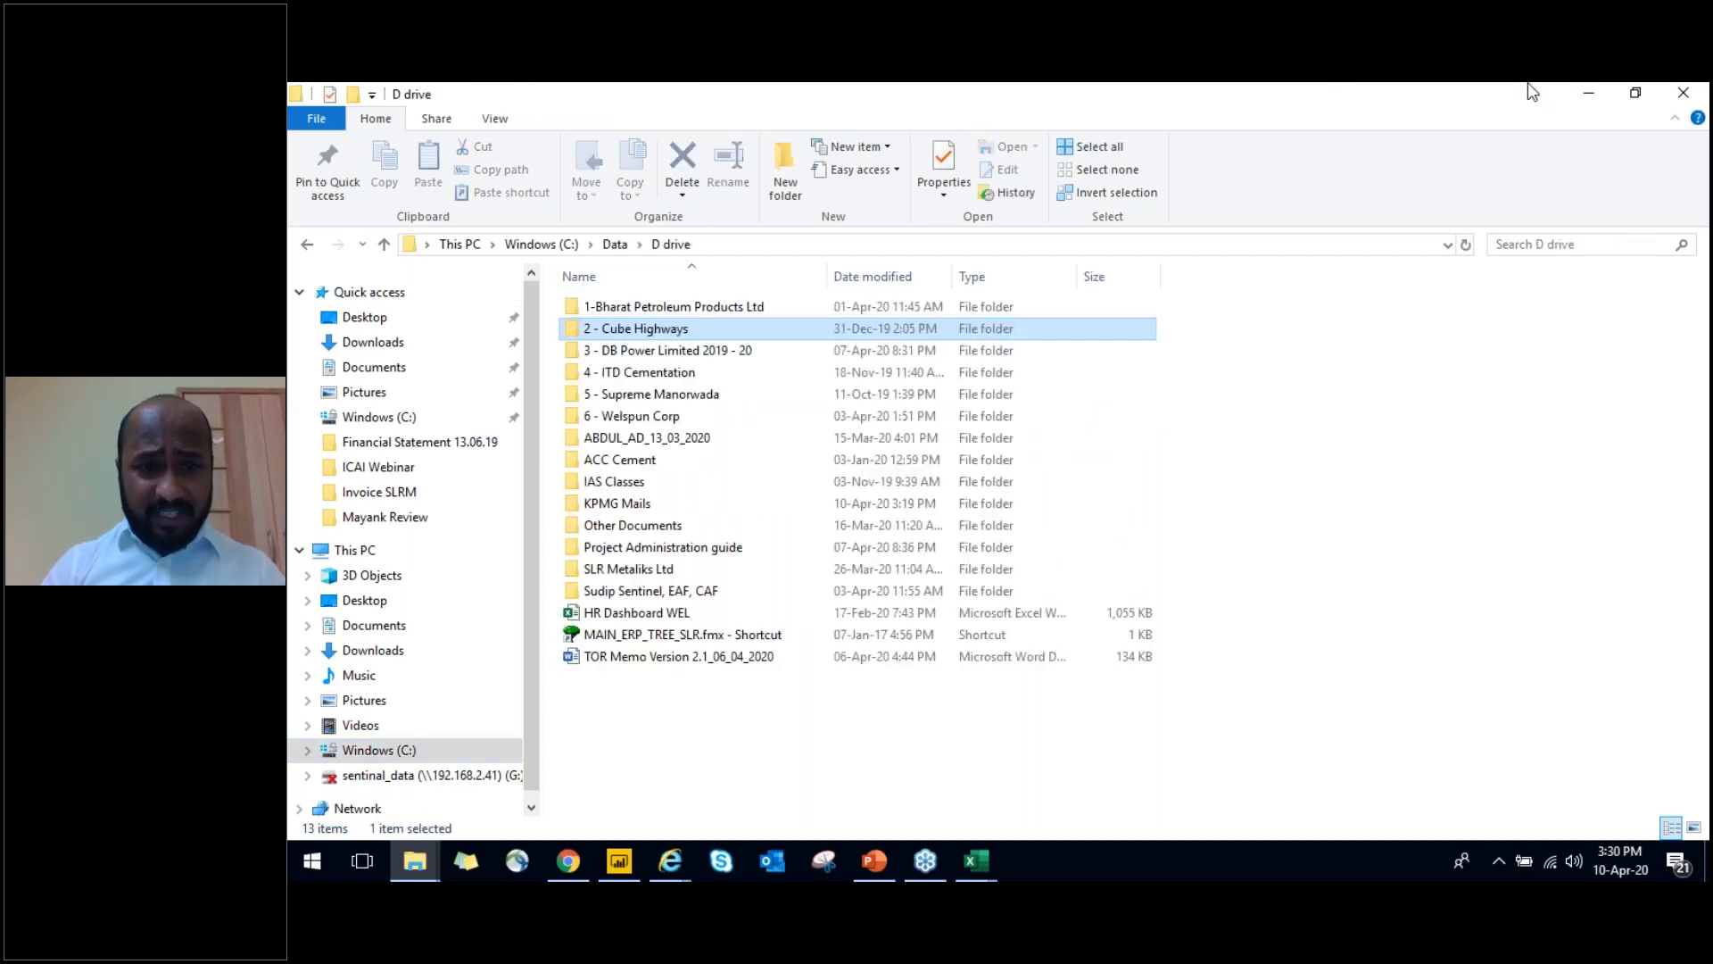
key("Return")
key("BackSpace")
key("Down")
key("Return")
Open the Master Dashboard_Book Closure Checklist workbook from Individual Person Wise Checklist > Updated received list
key("Down")
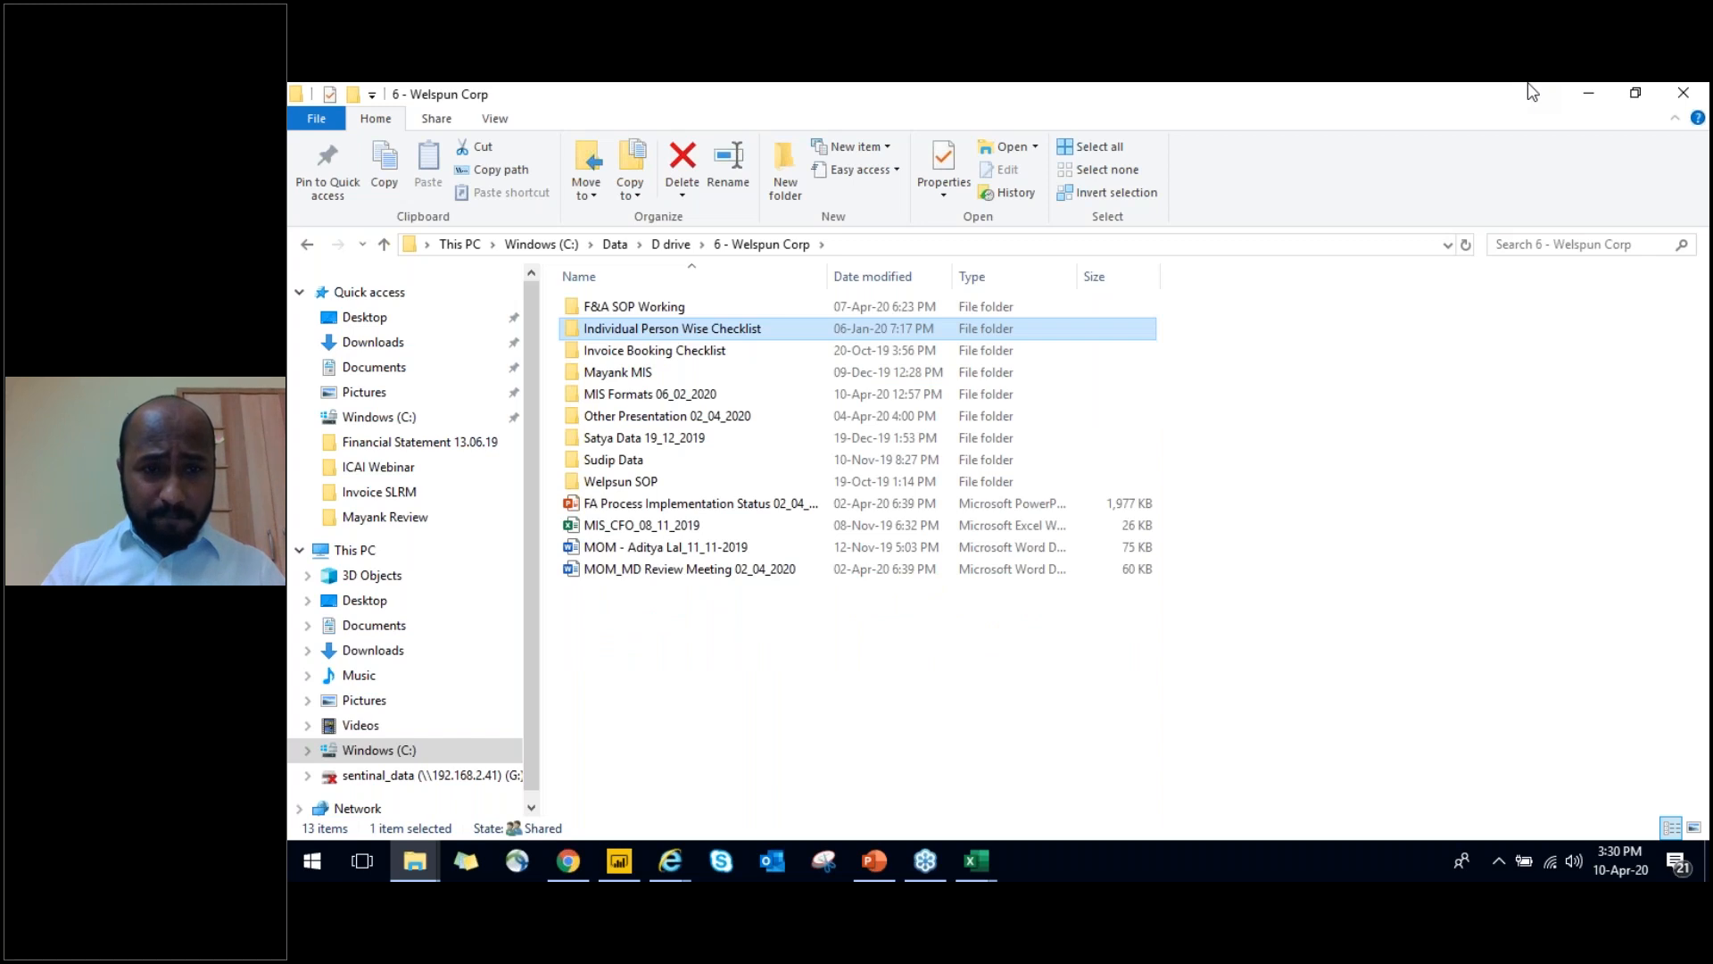
key("Return")
key("Down")
key("Return")
key("Down")
key("Down")
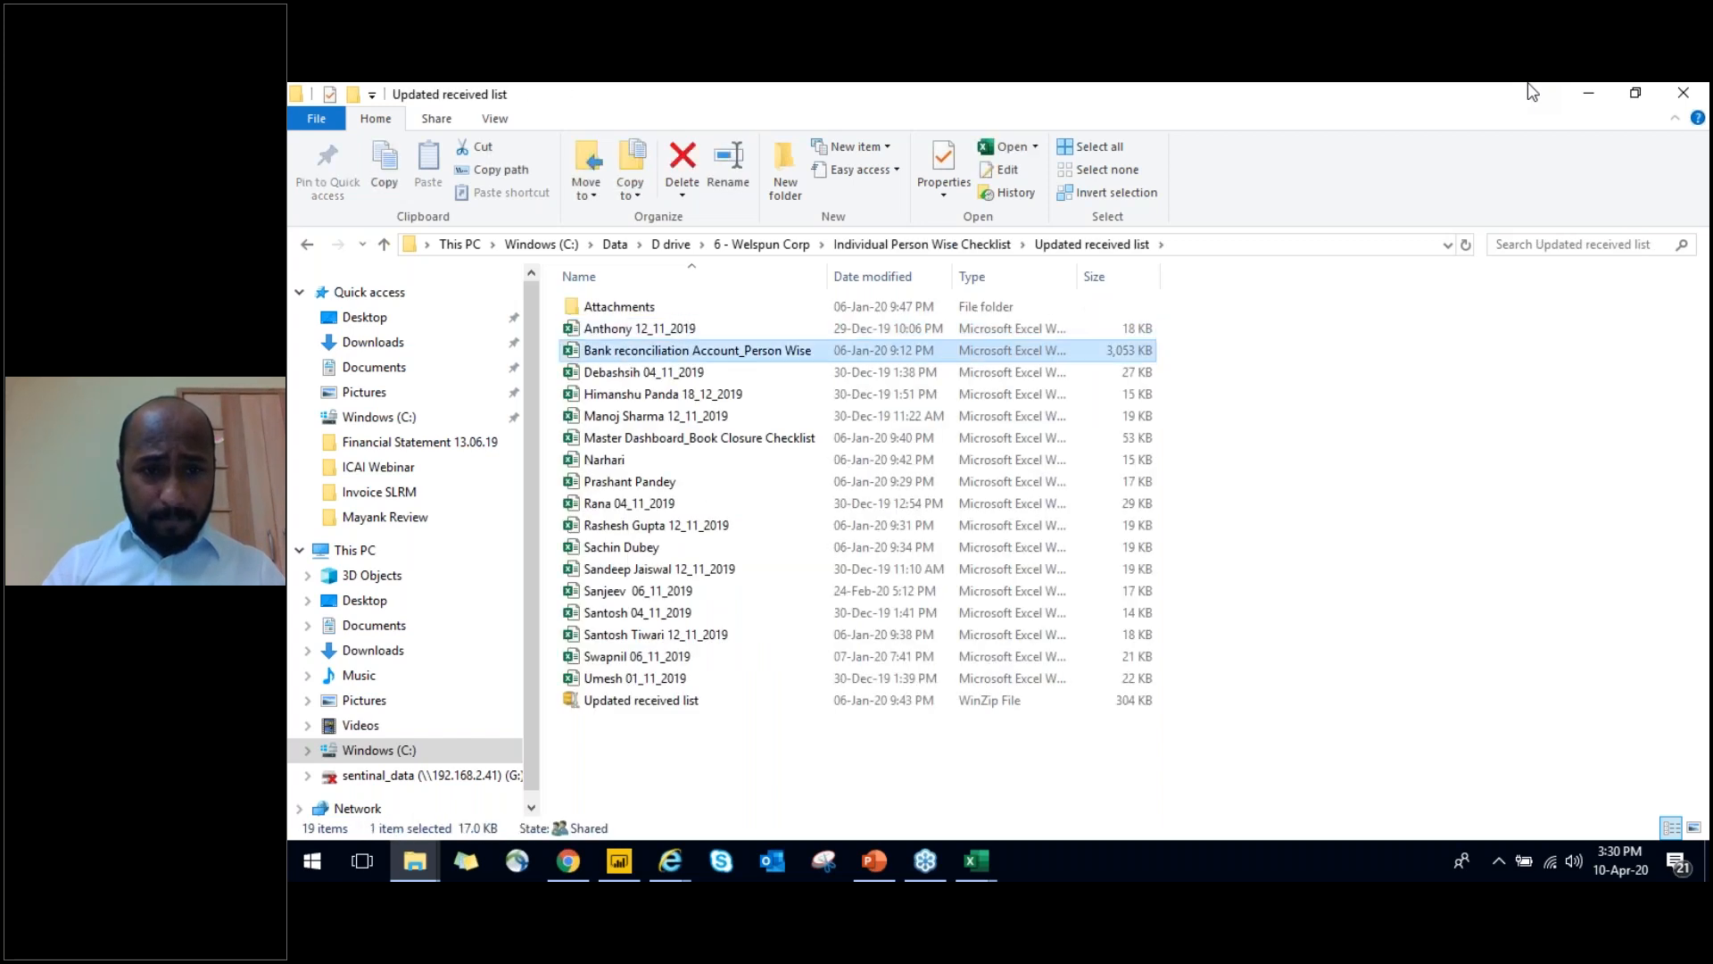
key("Down")
key("Down")
key("Down")
key("Down")
key("Return")
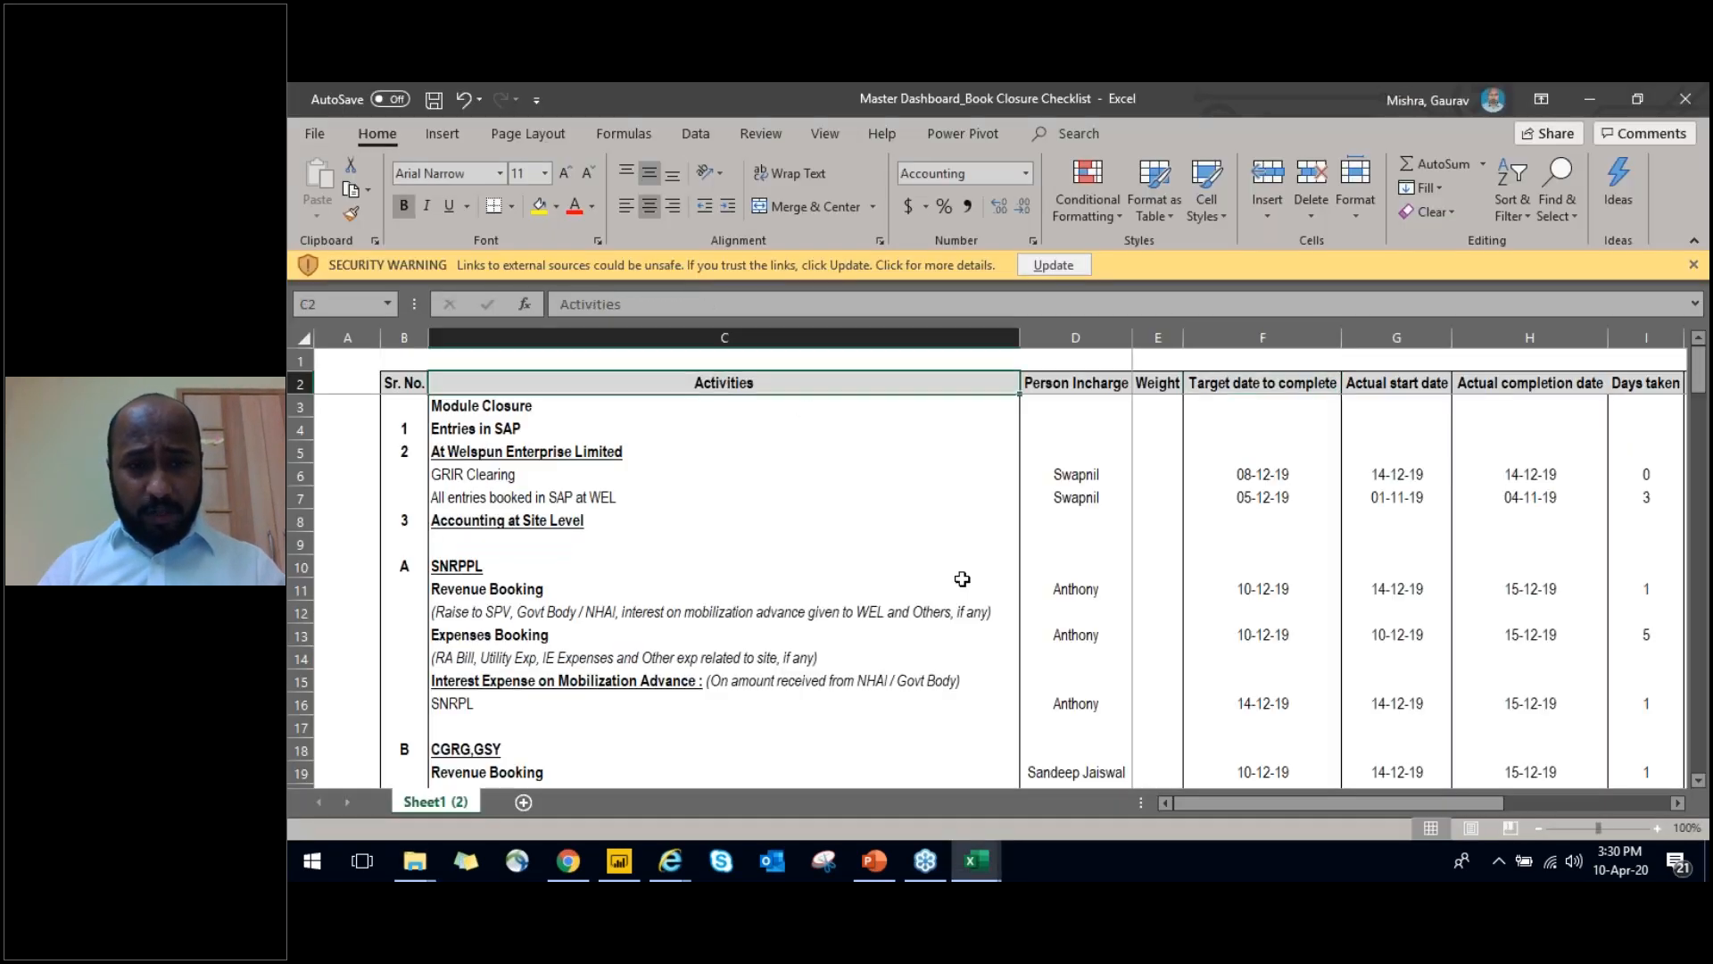
Highlight the checklist activities from Module Closure down to MSK KM while reviewing them
key("Down")
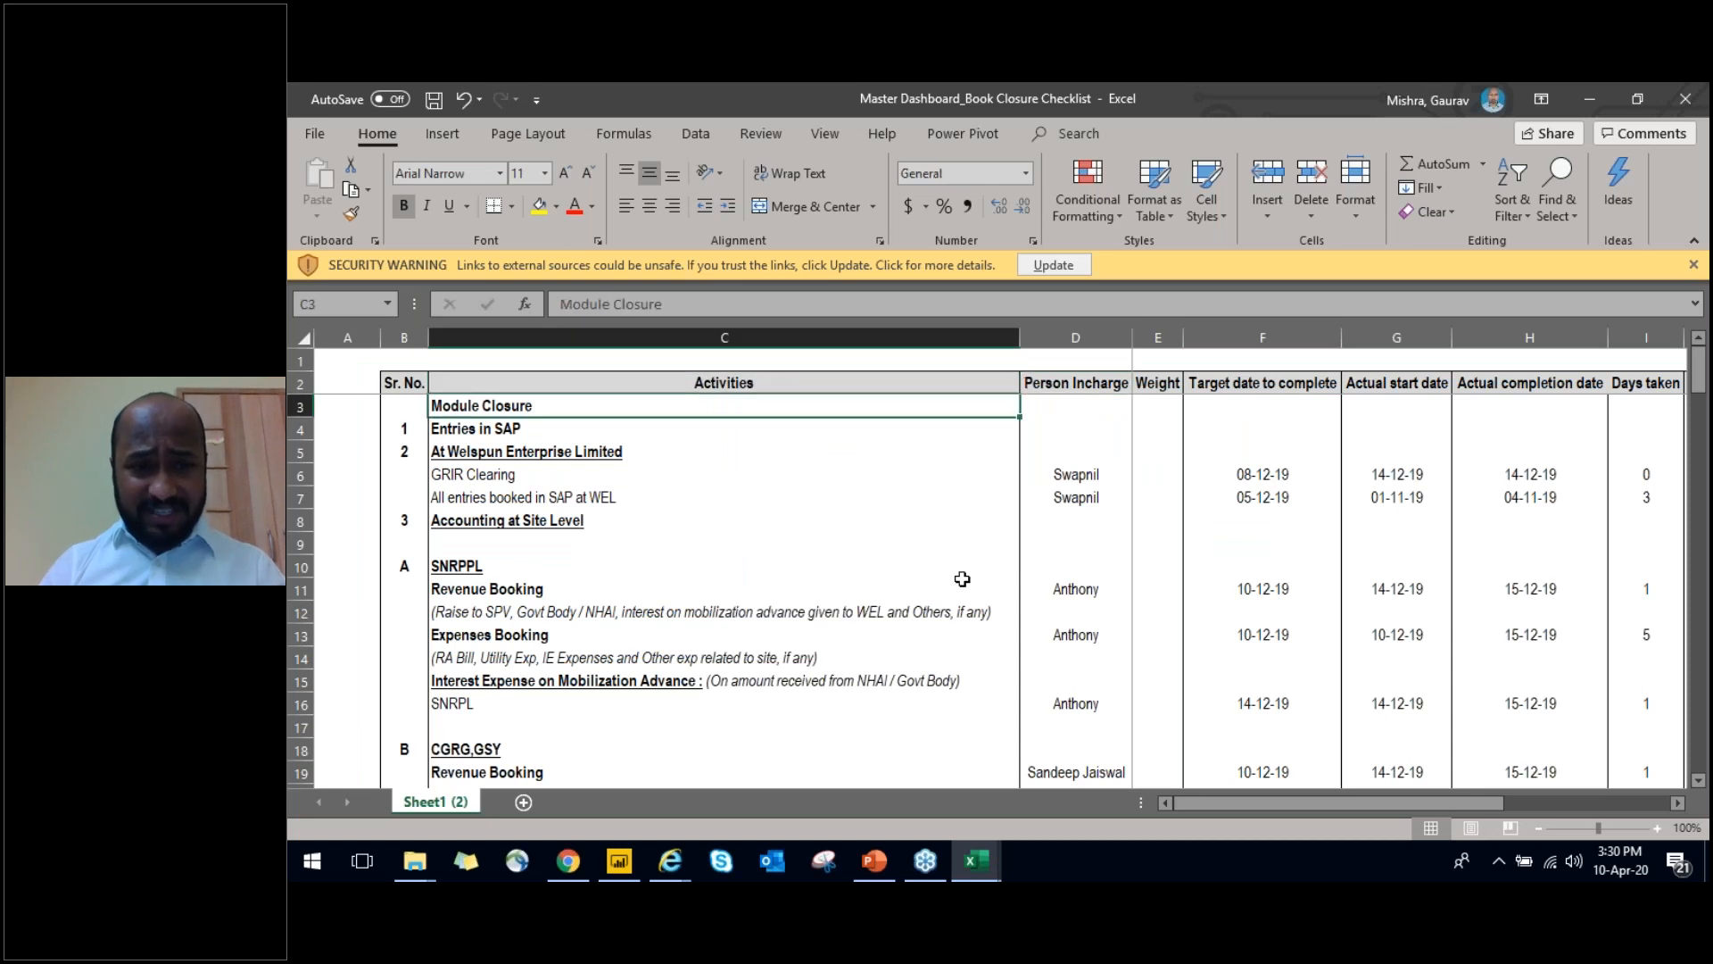
key("shift+Down")
key("shift+Down")
key("shift+Down")
key("shift+Down")
key("shift+Down")
key("shift+Down")
key("shift+Down")
key("shift+Down")
key("shift+Down")
key("shift+Down")
key("shift+Down")
key("shift+Down")
key("shift+Down")
key("shift+Down")
key("shift+Down")
key("shift+Down")
key("shift+Down")
key("shift+Down")
key("shift+Down")
key("shift+Down")
key("shift+Down")
key("shift+Down")
key("shift+Down")
key("shift+Down")
key("shift+Down")
key("shift+Down")
key("shift+Down")
key("shift+Down")
key("shift+Down")
key("shift+Down")
key("shift+Down")
key("shift+Down")
key("shift+Down")
key("shift+Down")
key("shift+Down")
key("shift+Down")
key("shift+Down")
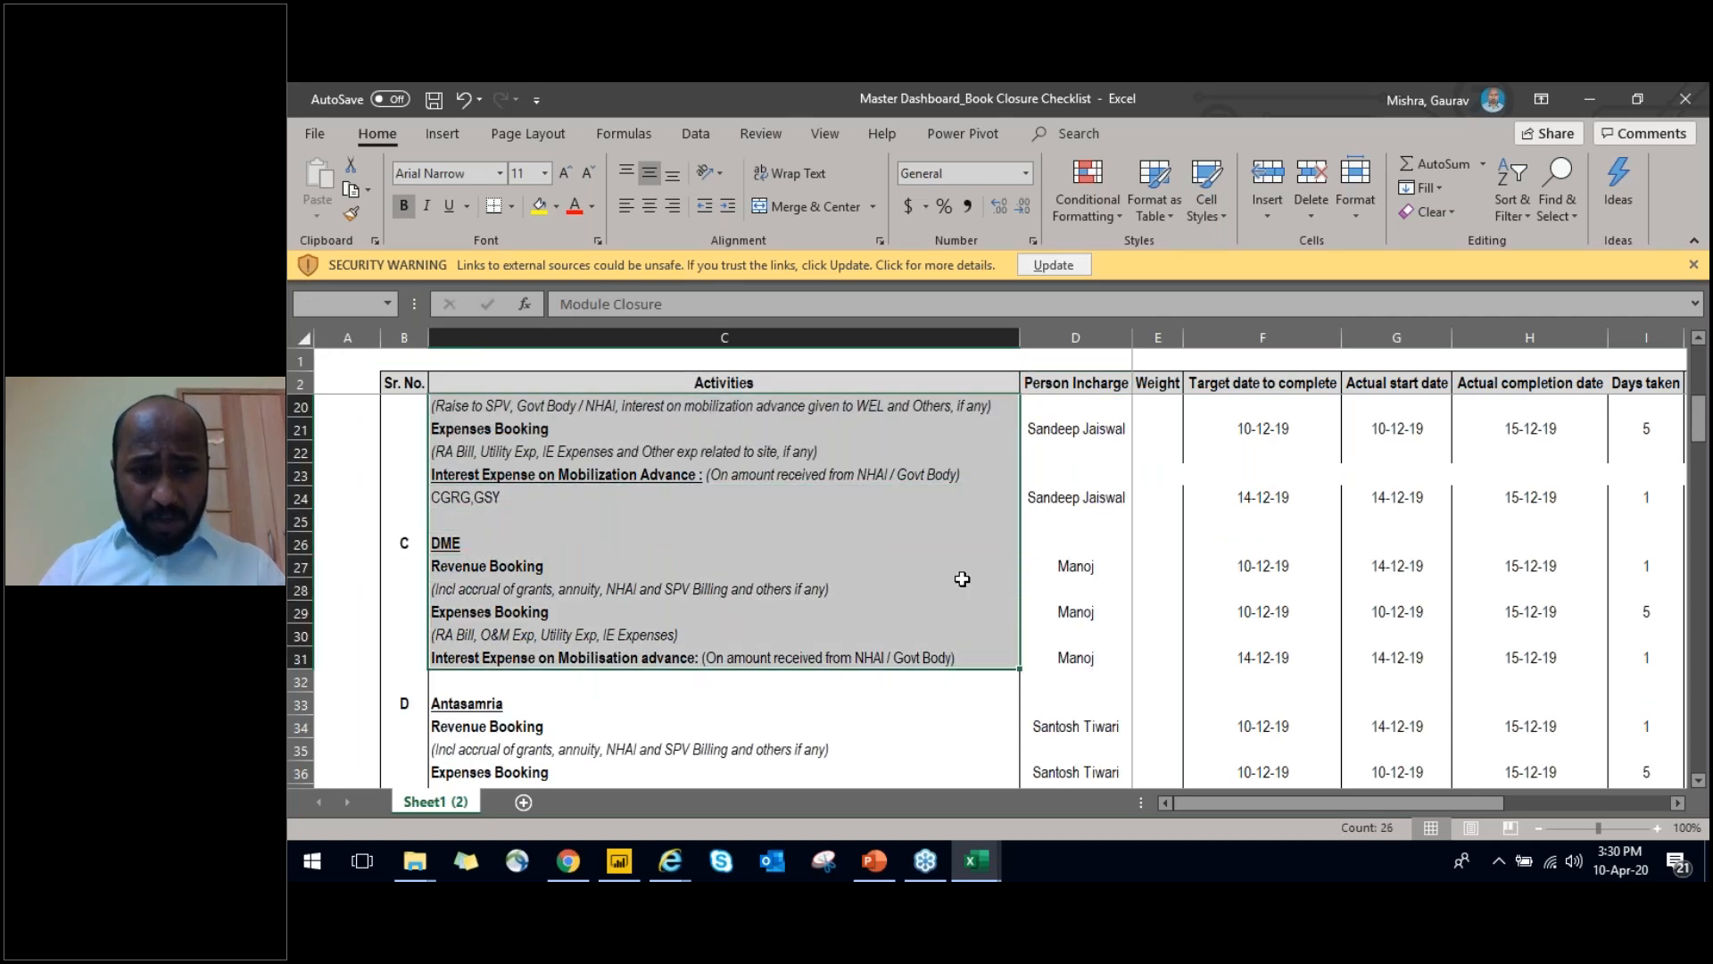
key("shift+Down")
key("shift+Down")
key("shift+Down")
key("shift+Down")
key("shift+Down")
key("shift+Down")
key("shift+Down")
key("shift+Down")
key("shift+Down")
key("shift+Down")
key("shift+Down")
key("shift+Down")
key("shift+Down")
key("shift+Down")
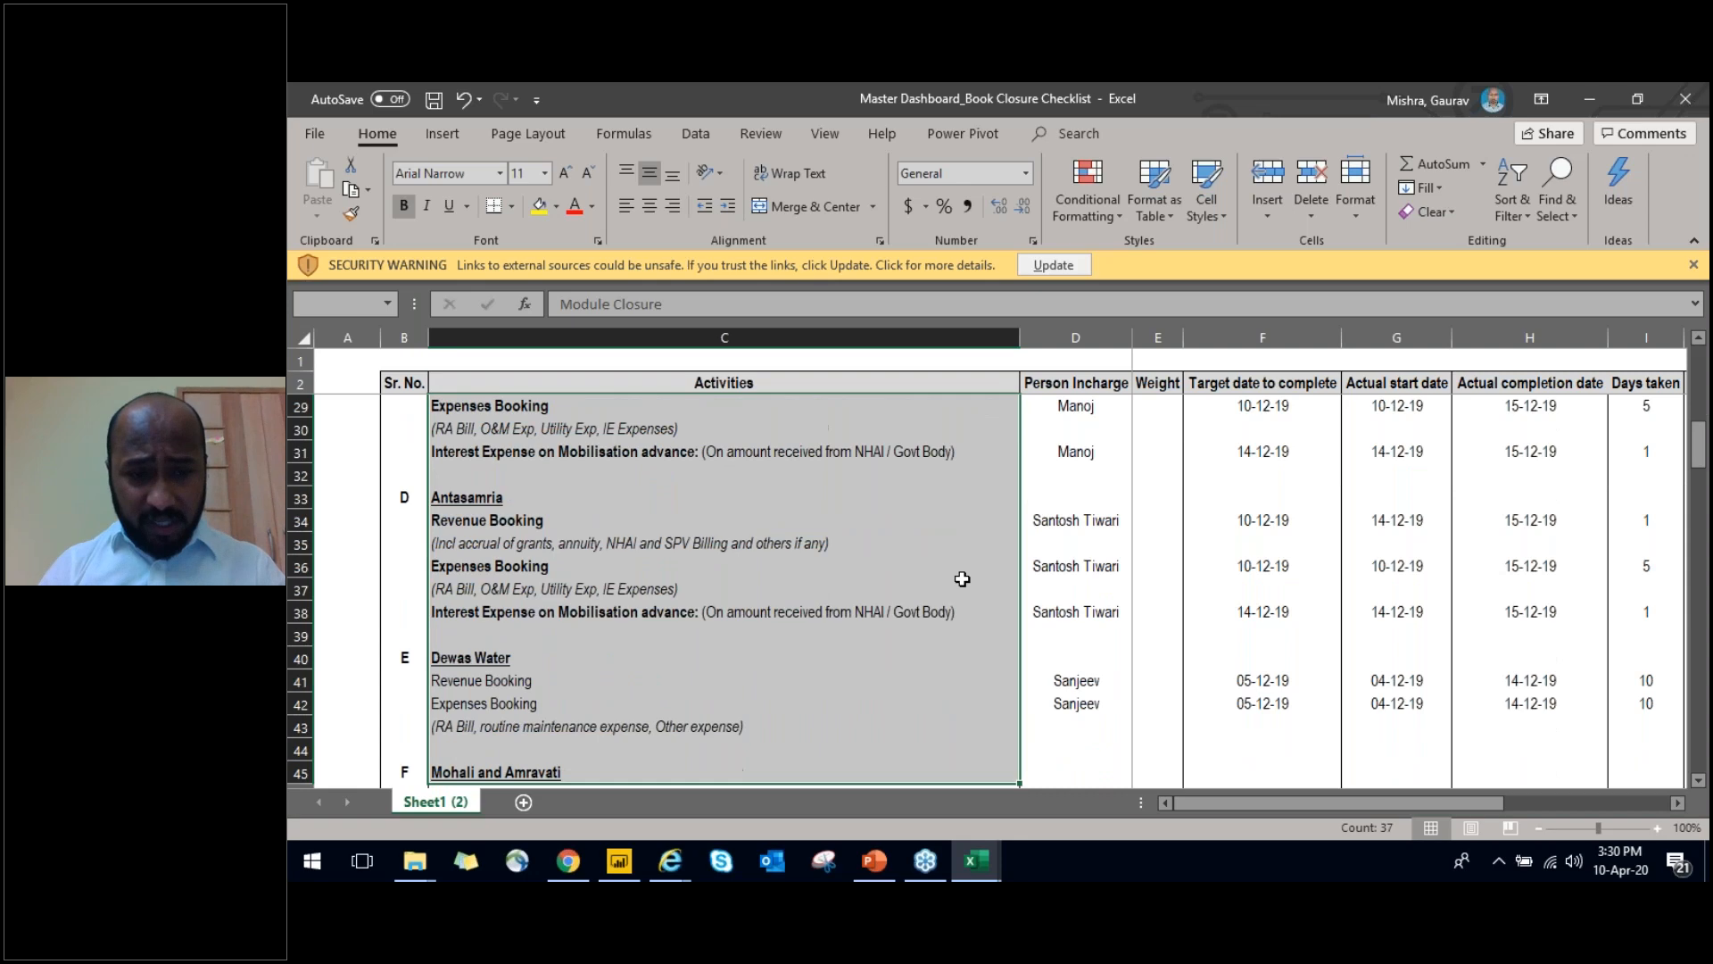
key("shift+Down")
key("shift+Down")
key("shift+Down")
key("shift+Down")
key("shift+Down")
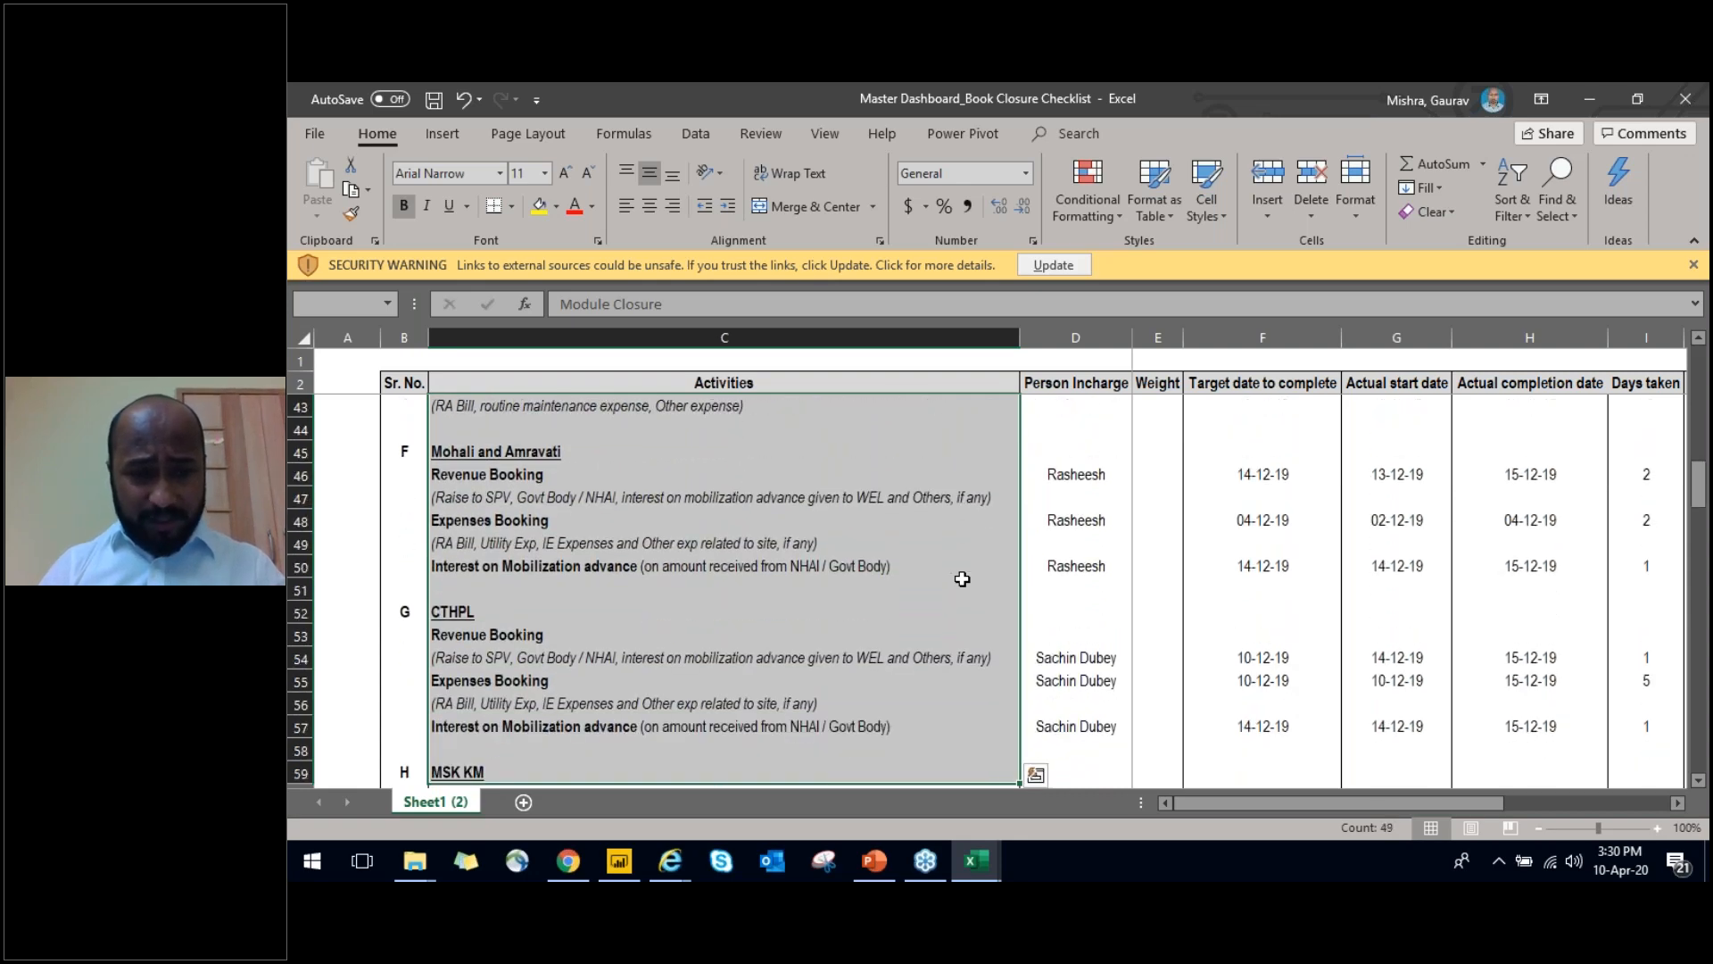
Review the Activities column from Accounting at Site Level down to just below Expenses provisioning
key("ctrl+Down")
key("ctrl+Down")
key("Down")
key("Down")
key("Down")
key("Down")
key("Down")
key("Down")
key("Down")
key("Down")
key("Down")
key("Down")
key("Down")
key("Down")
key("Down")
key("Down")
key("Down")
key("Down")
key("Down")
key("Down")
key("Down")
key("Down")
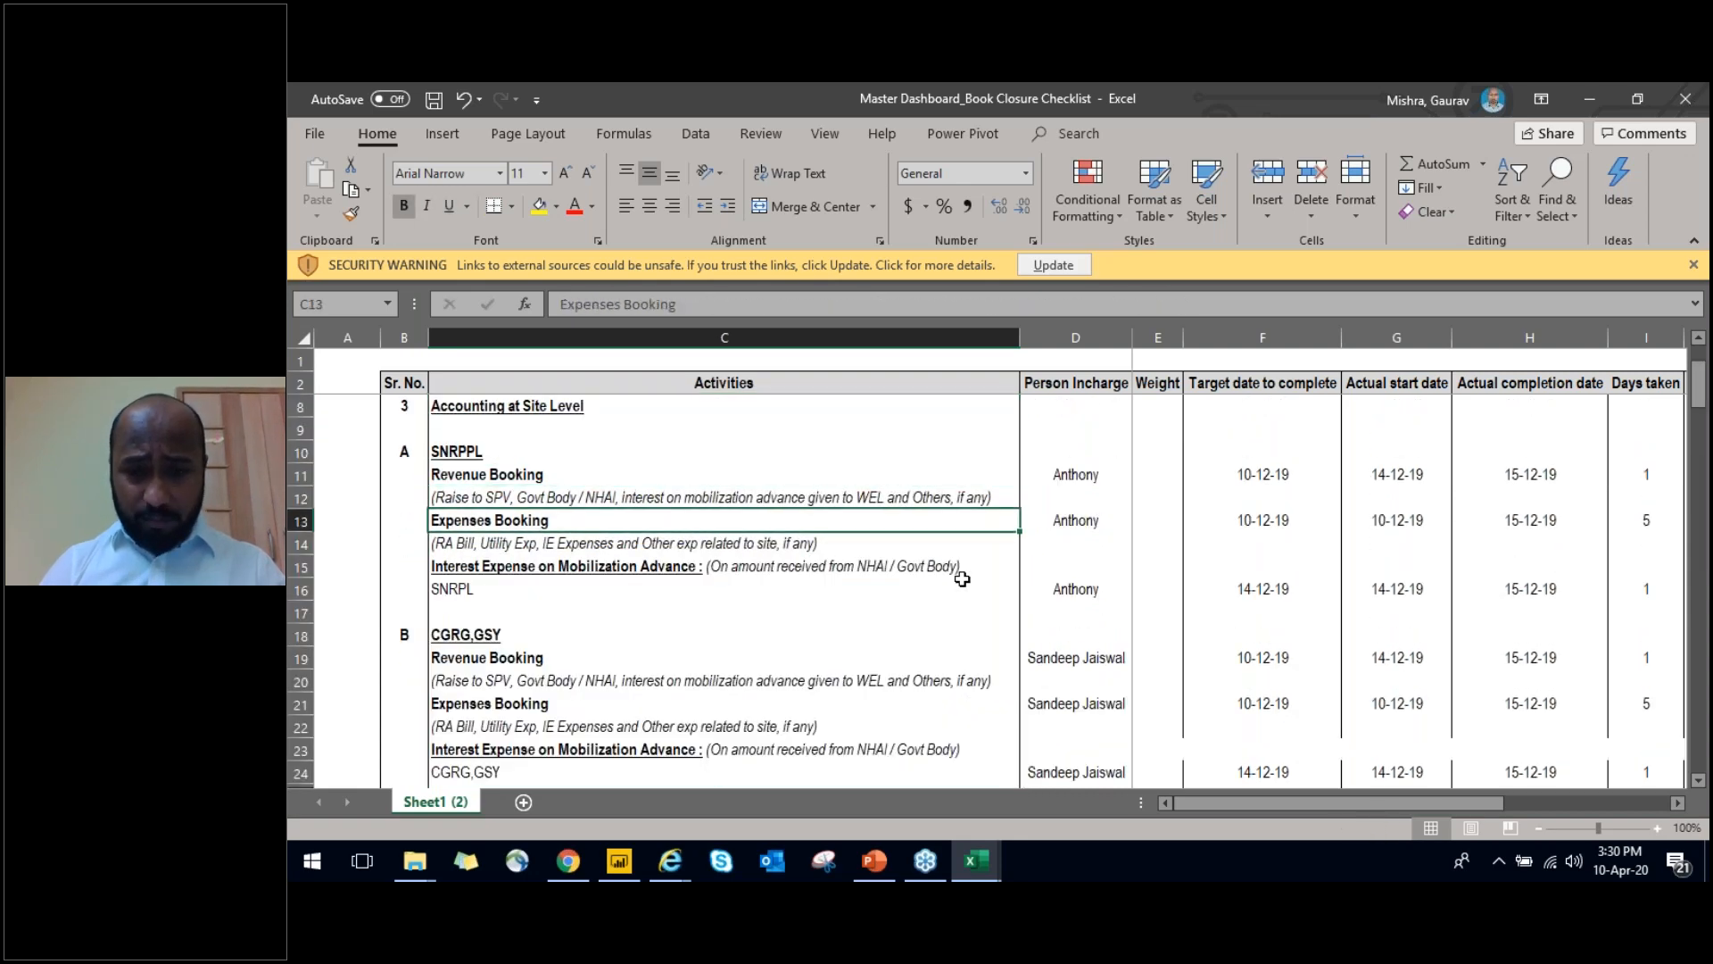
key("Down")
key("Down")
key("Down")
key("Down")
key("Down")
key("Down")
key("Down")
key("Down")
key("Down")
key("Down")
key("Down")
key("Down")
key("Down")
key("Down")
key("Down")
key("Down")
key("Down")
key("Down")
key("Down")
key("Down")
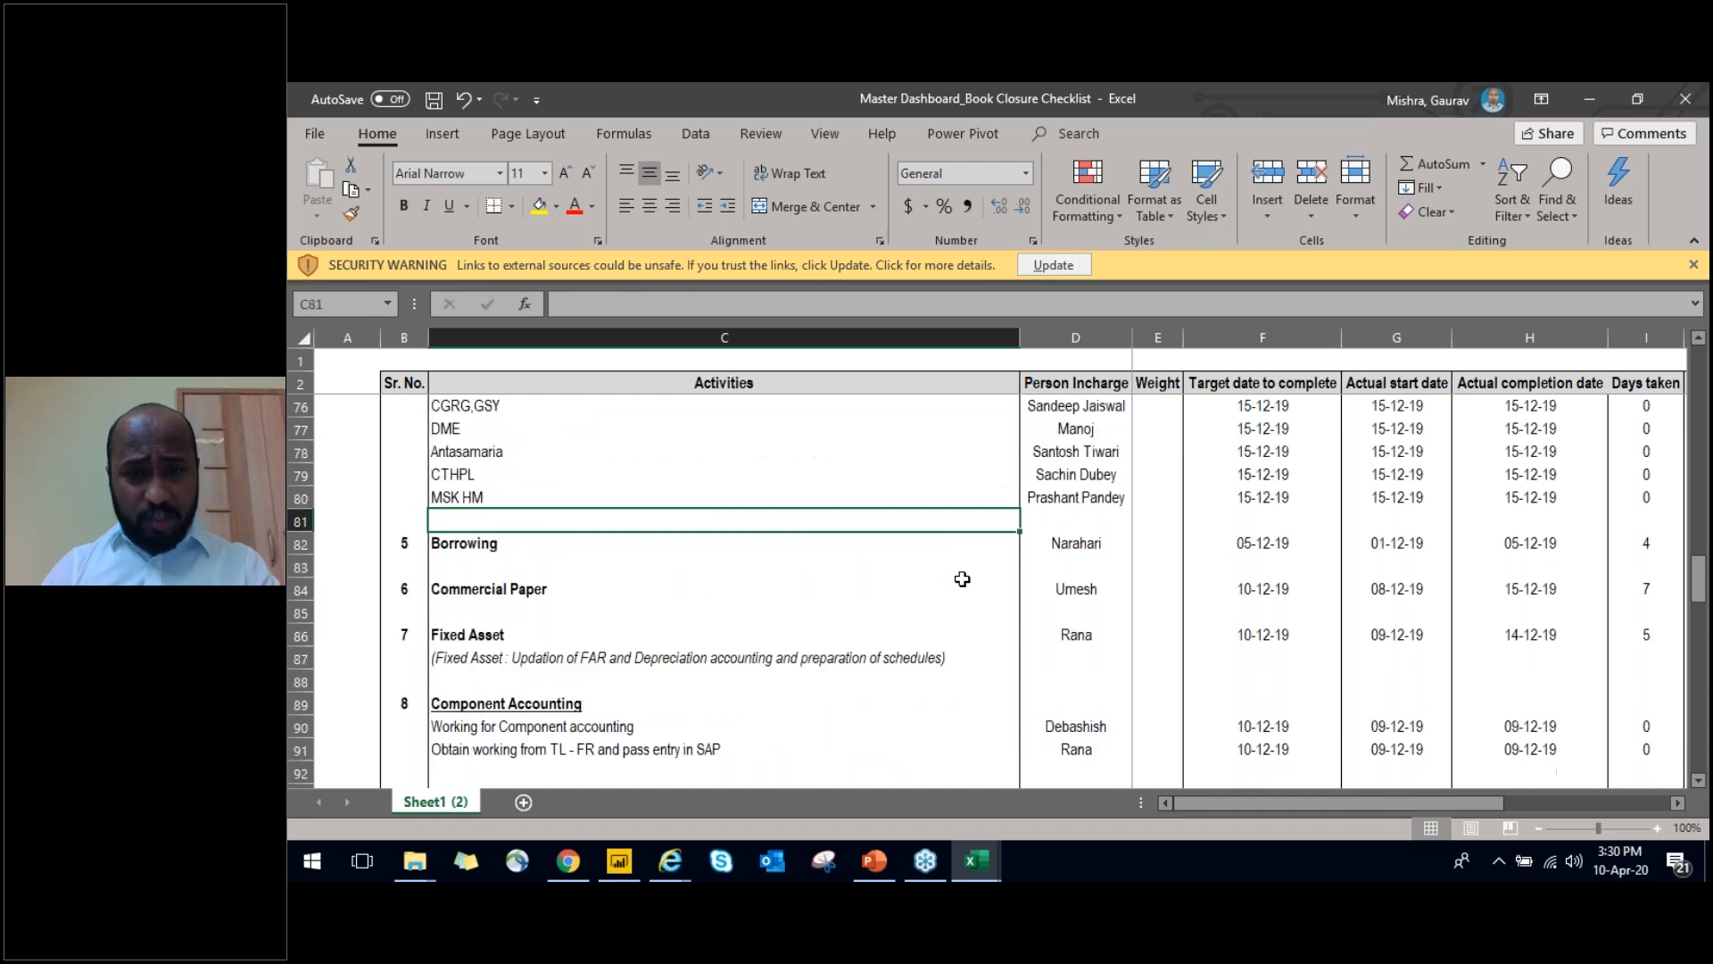
key("Down")
key("Down")
key("Down")
key("Down")
key("Down")
key("Down")
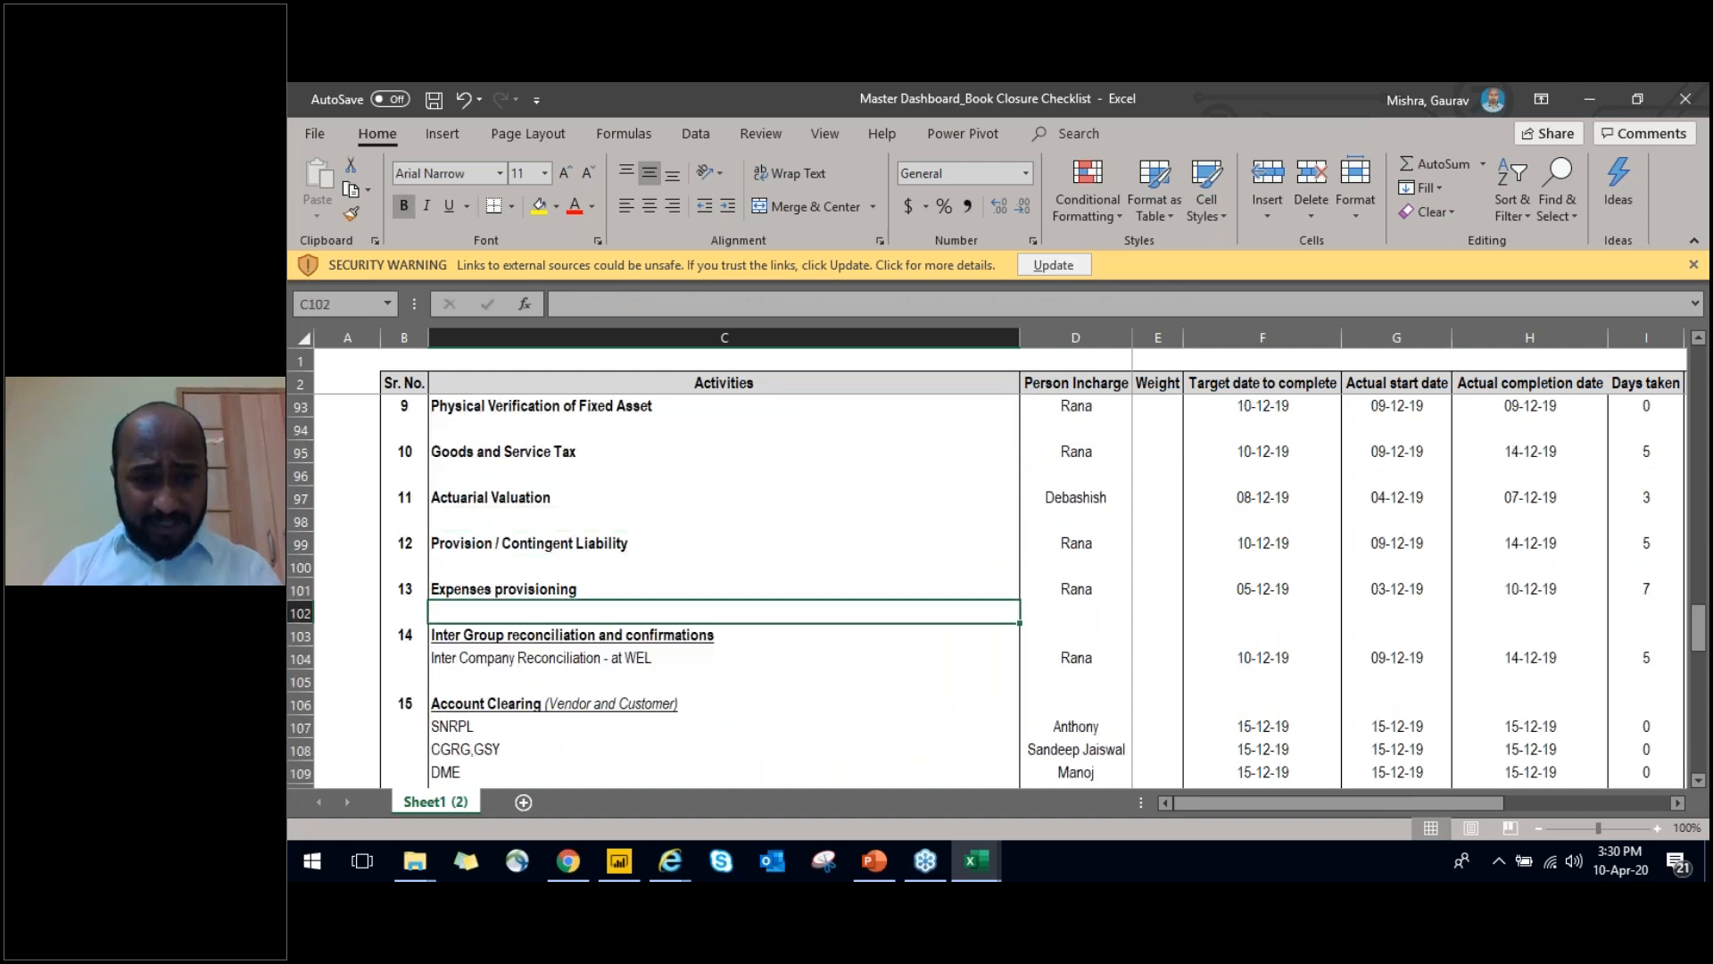
Examine the Goods and Service Tax row from Person Incharge across the dates, Days taken, Status and task counts to the consolidated Weight
key("Up")
key("Up")
key("Up")
key("Up")
key("Up")
key("Up")
key("Up")
key("Up")
key("Up")
key("Right")
key("Right")
key("Right")
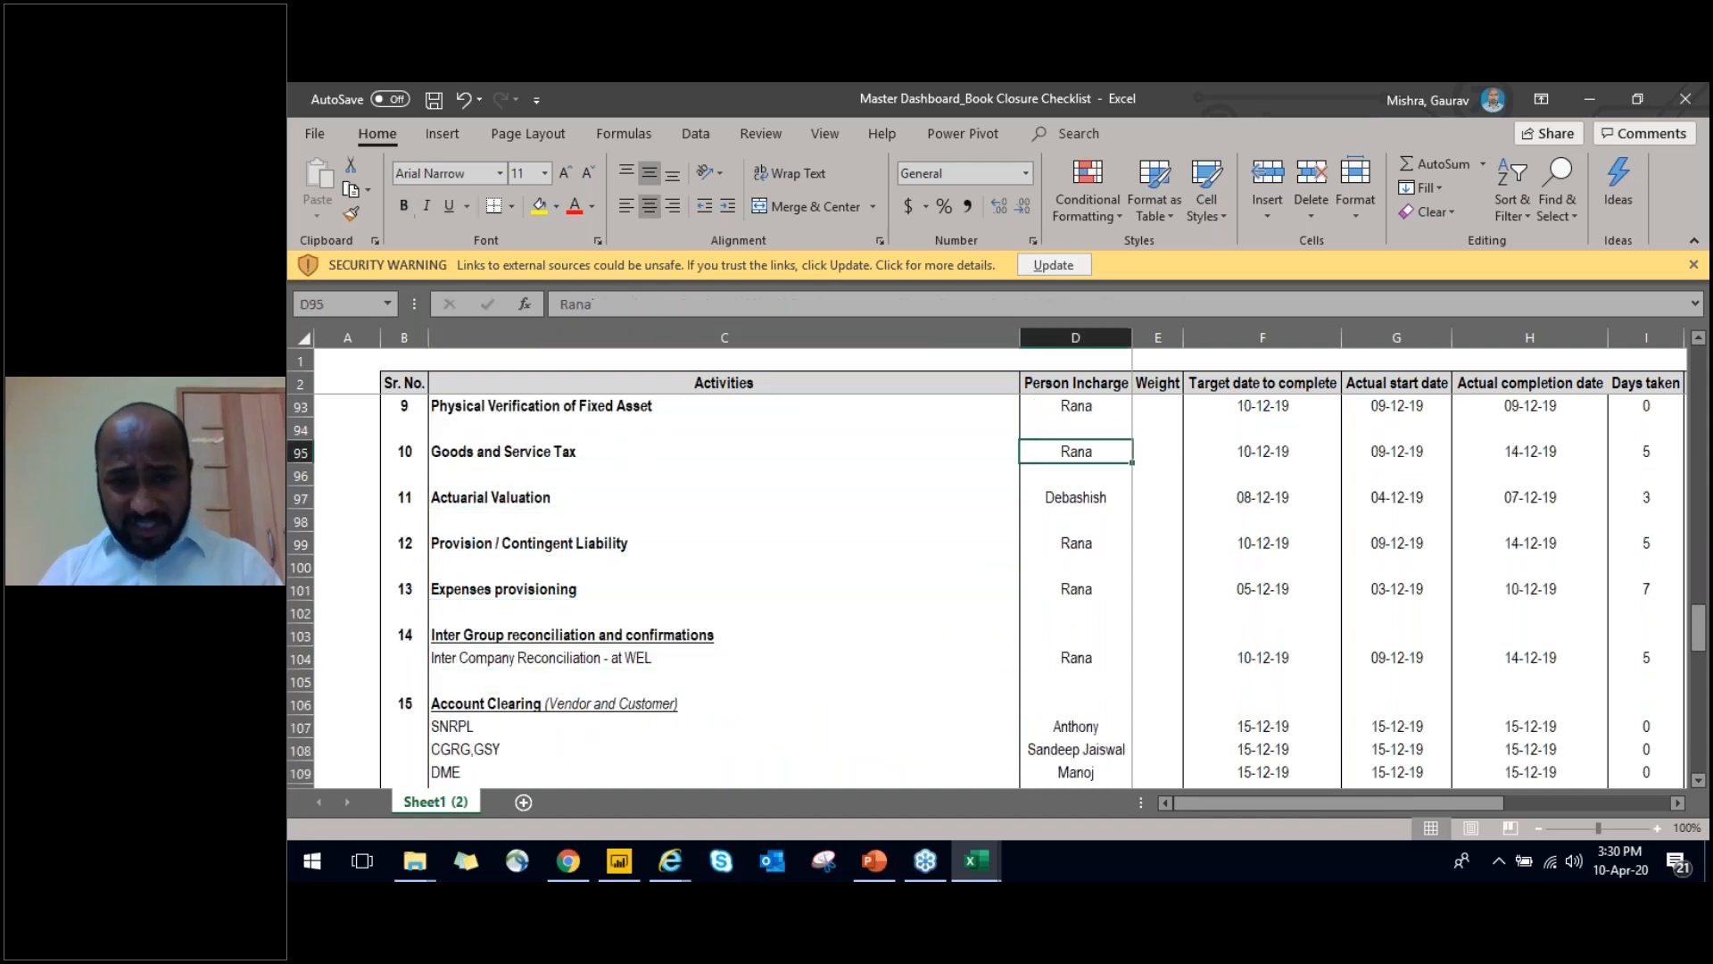
key("Right")
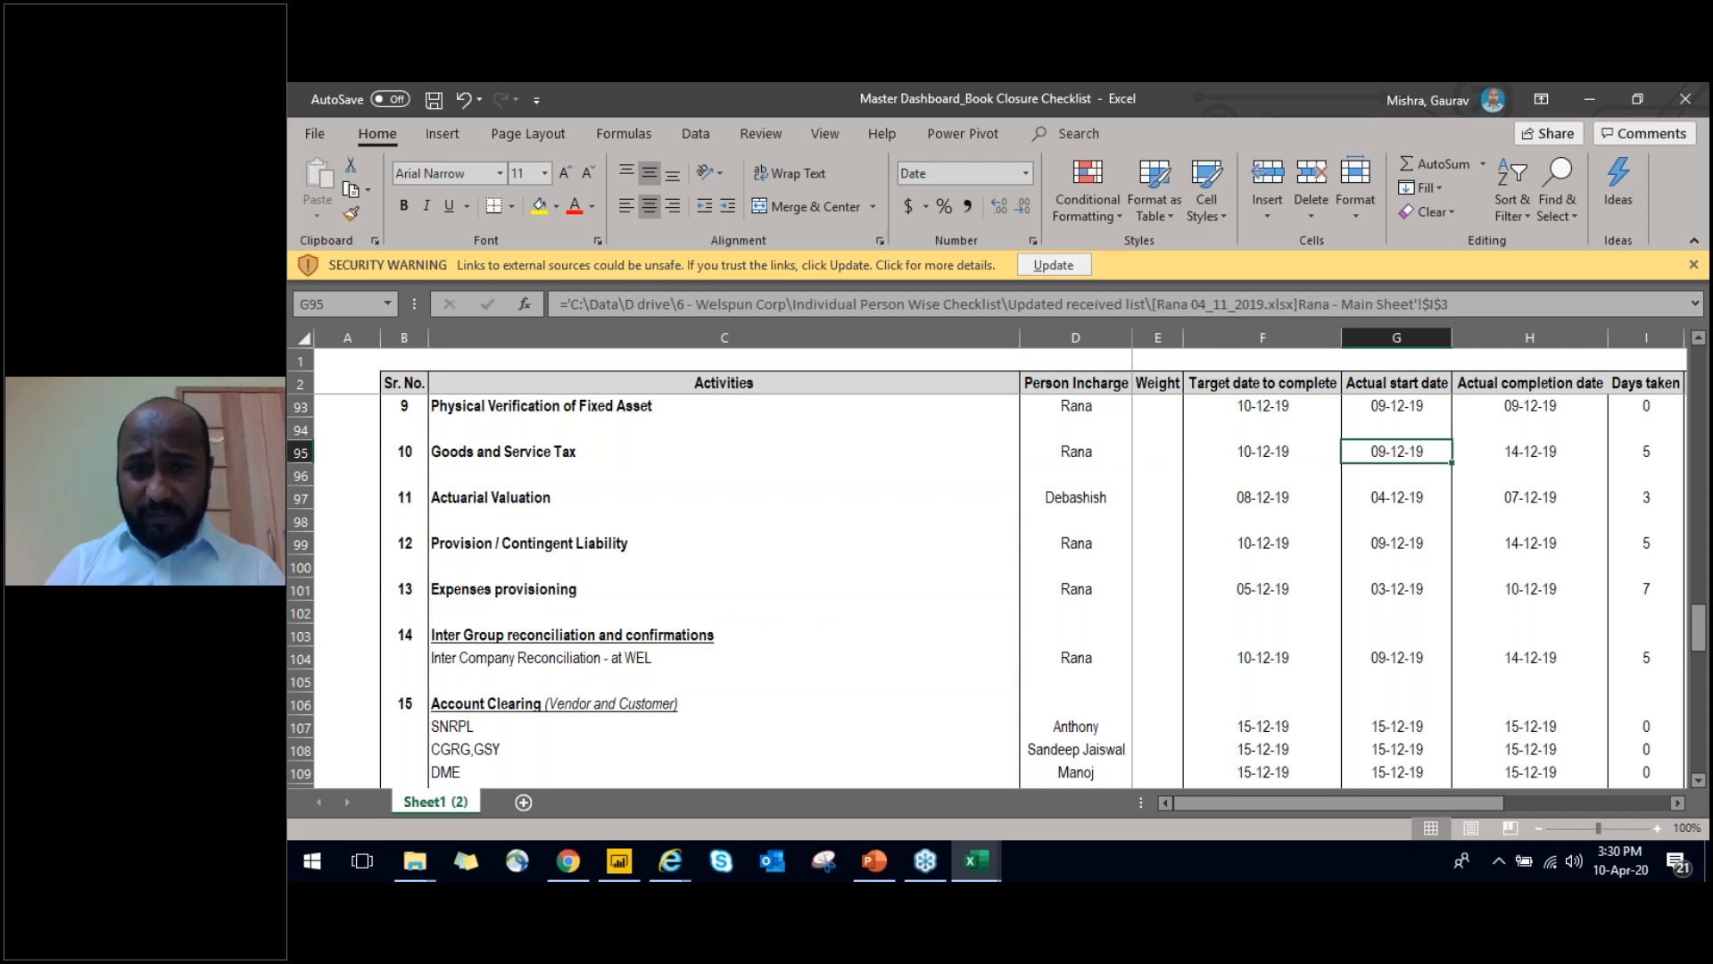
key("Right")
key("Right")
key("Right")
key("Left")
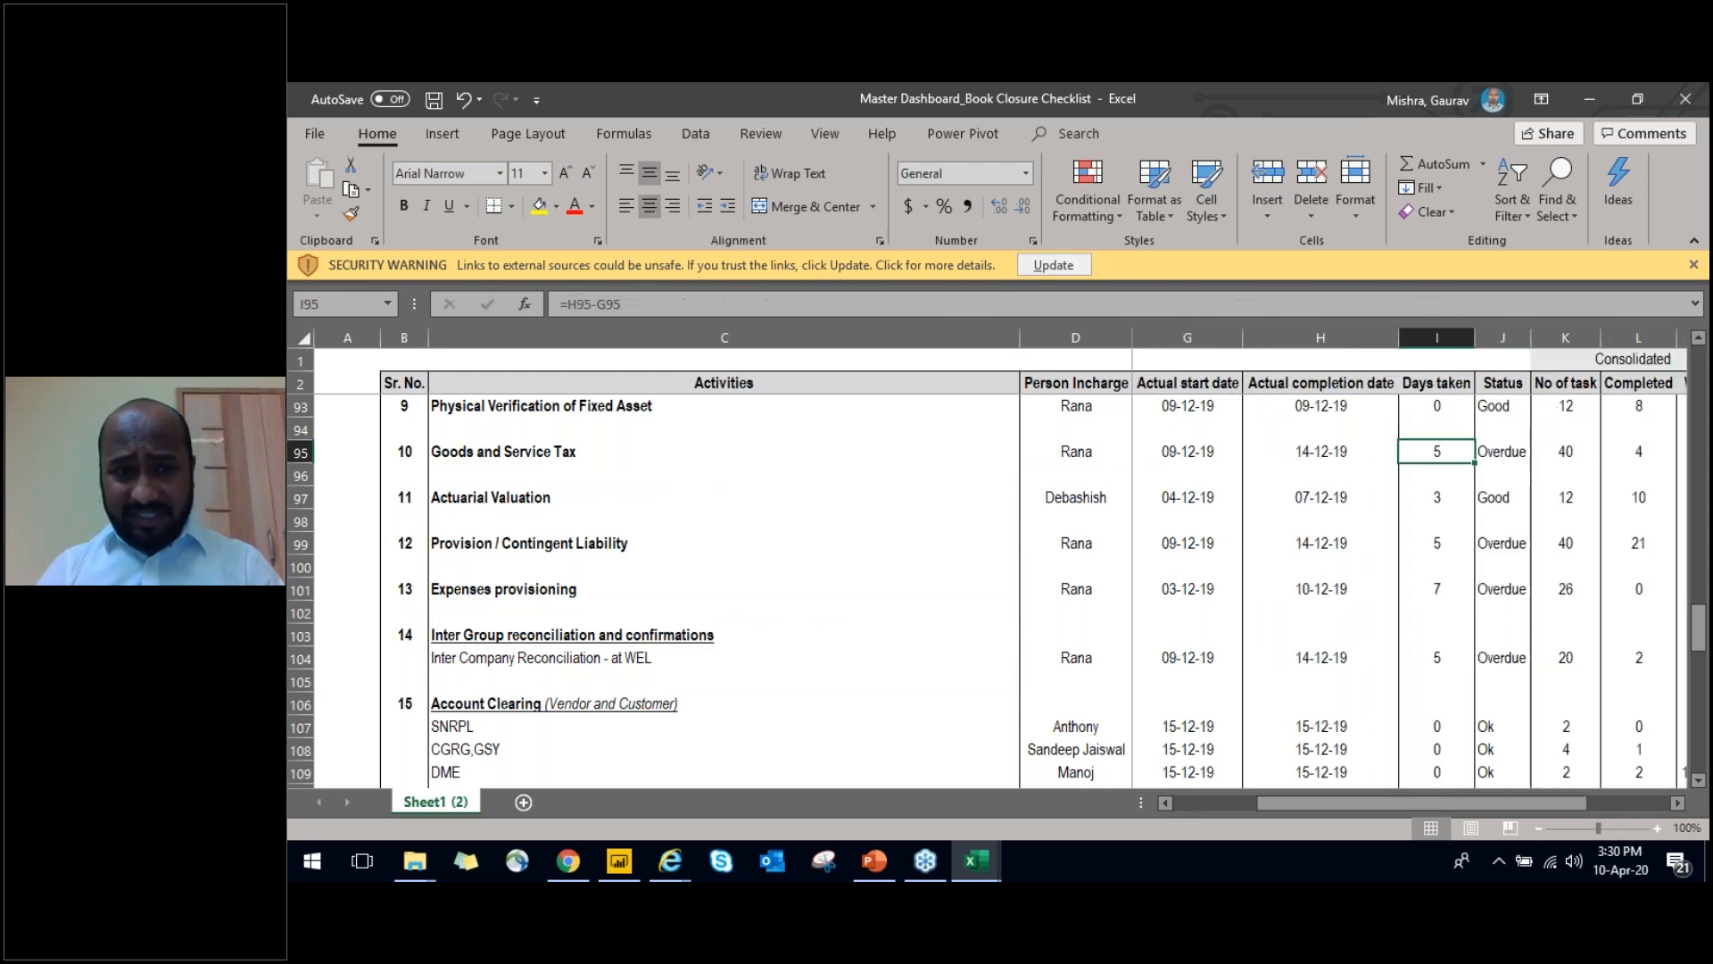
key("Right")
key("Right")
key("Right")
key("Right")
key("Right")
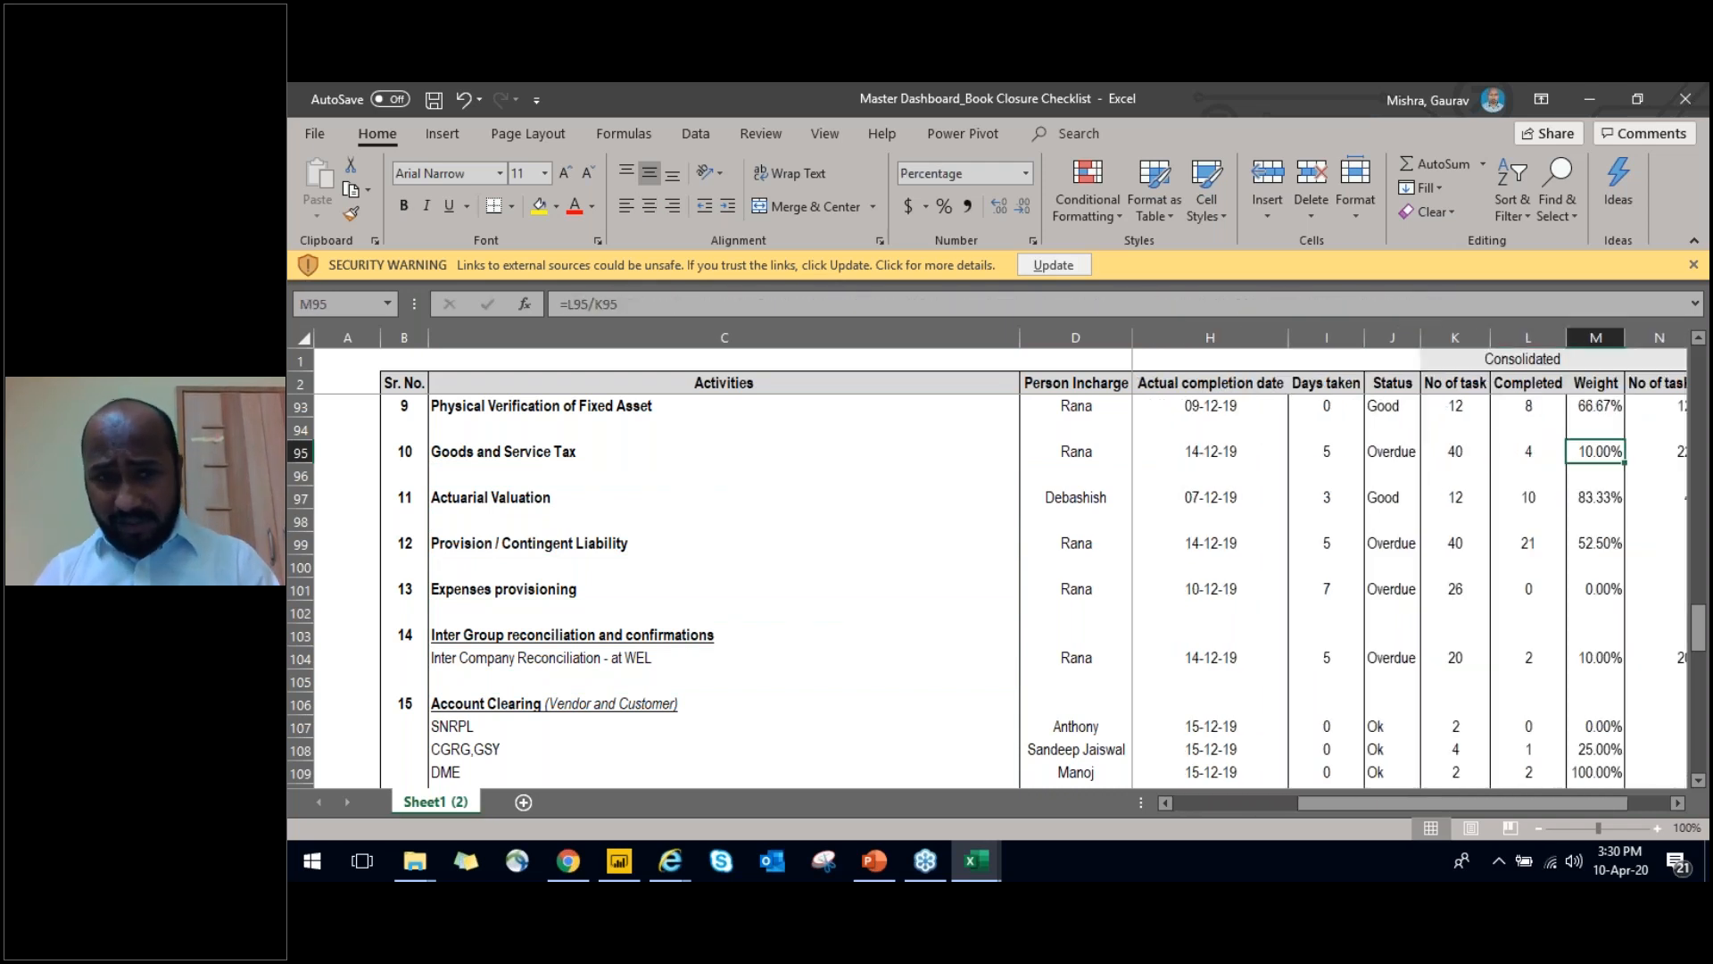
Return to the start of the Goods and Service Tax row and select its Person Incharge cell
key("Right")
key("Right")
key("ctrl+Left")
key("Left")
key("Right")
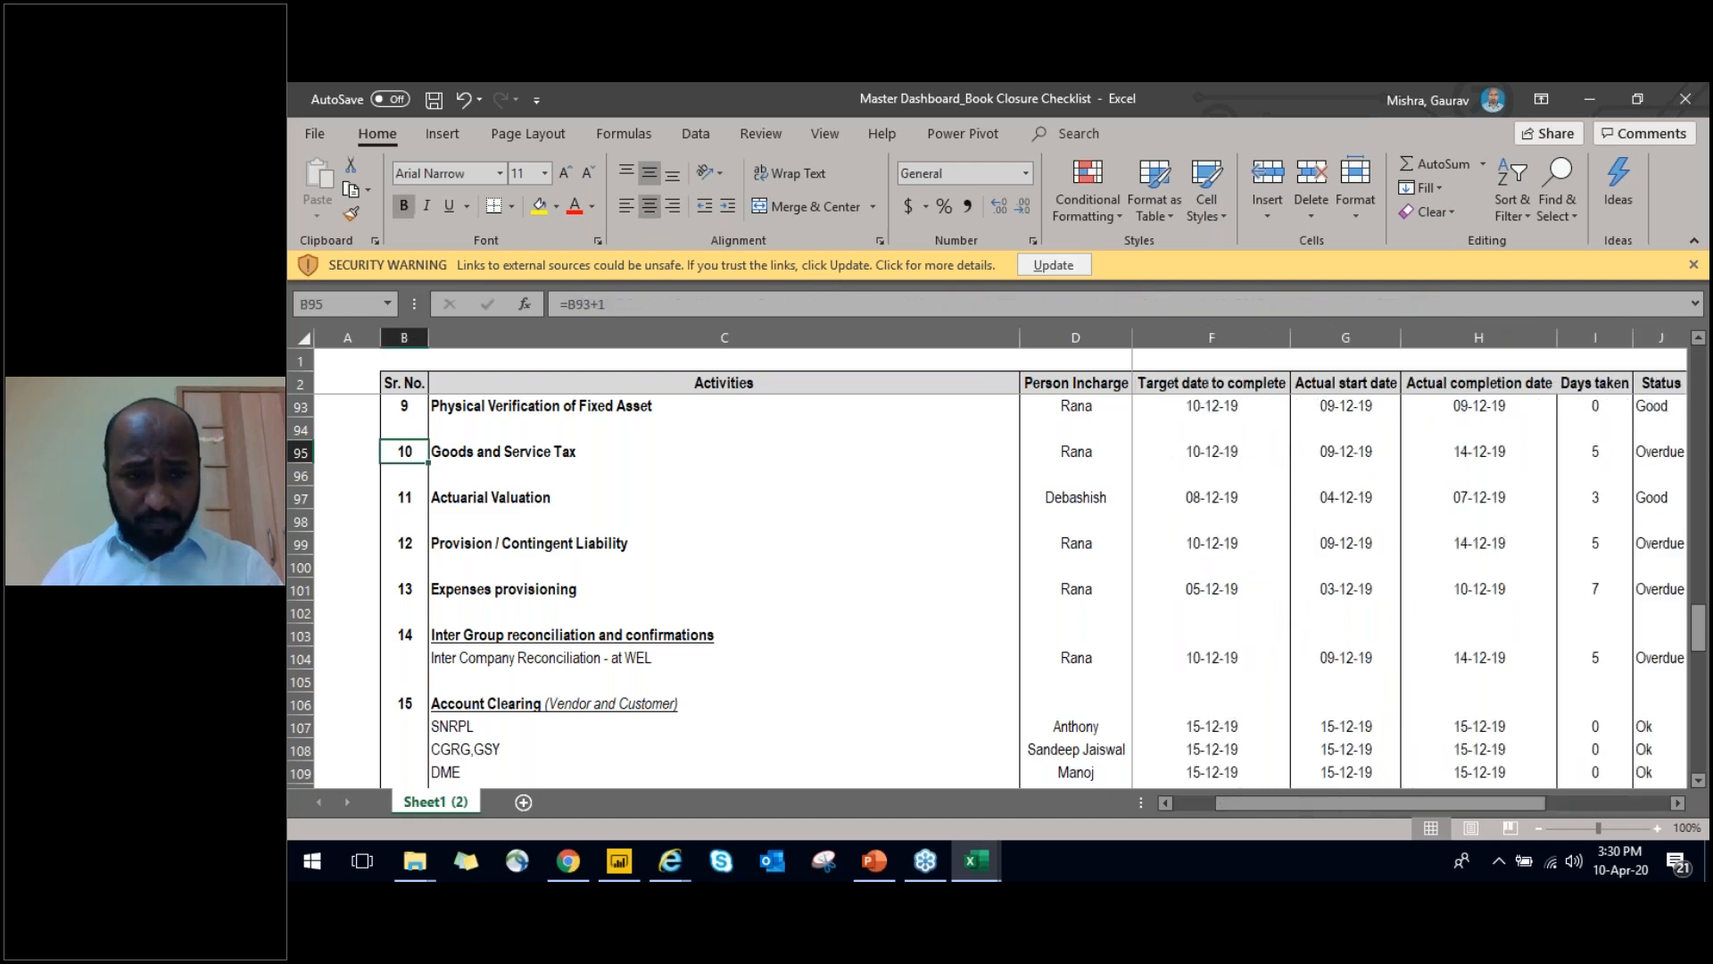
key("Right")
key("Down")
key("Up")
key("Right")
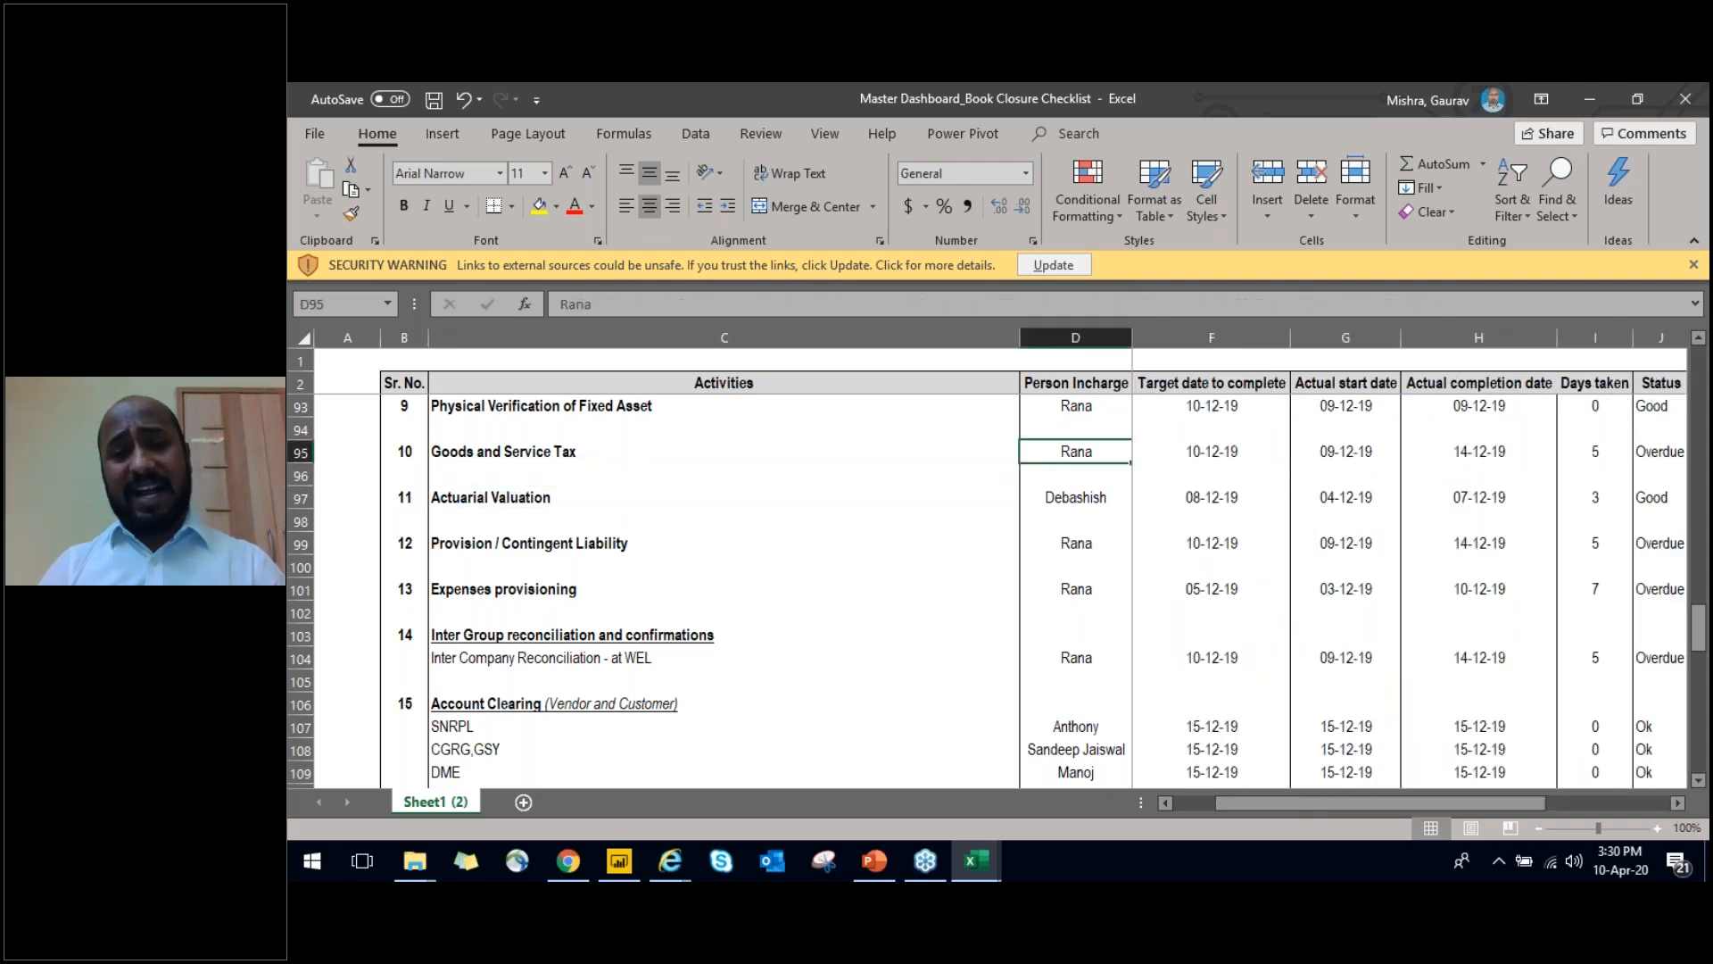
Look through the other open windows and return to the Master Dashboard_Book Closure Checklist workbook
key("alt+Tab")
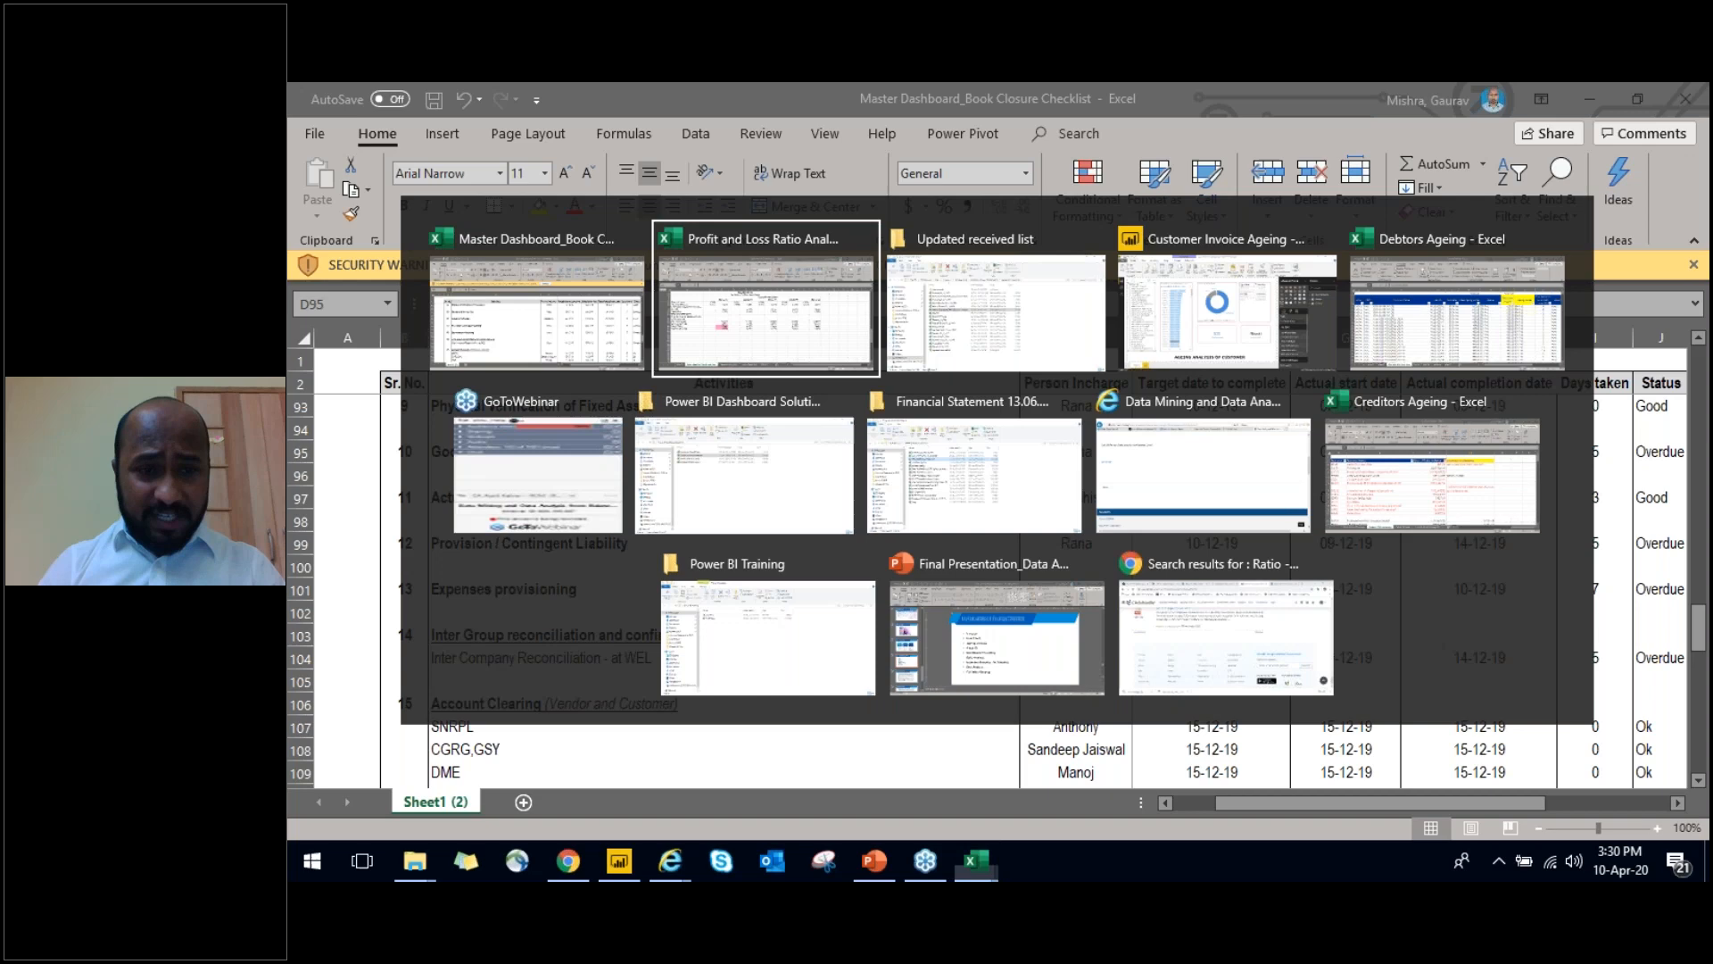
key("alt+Tab")
key("alt+Tab")
key("alt+Tab")
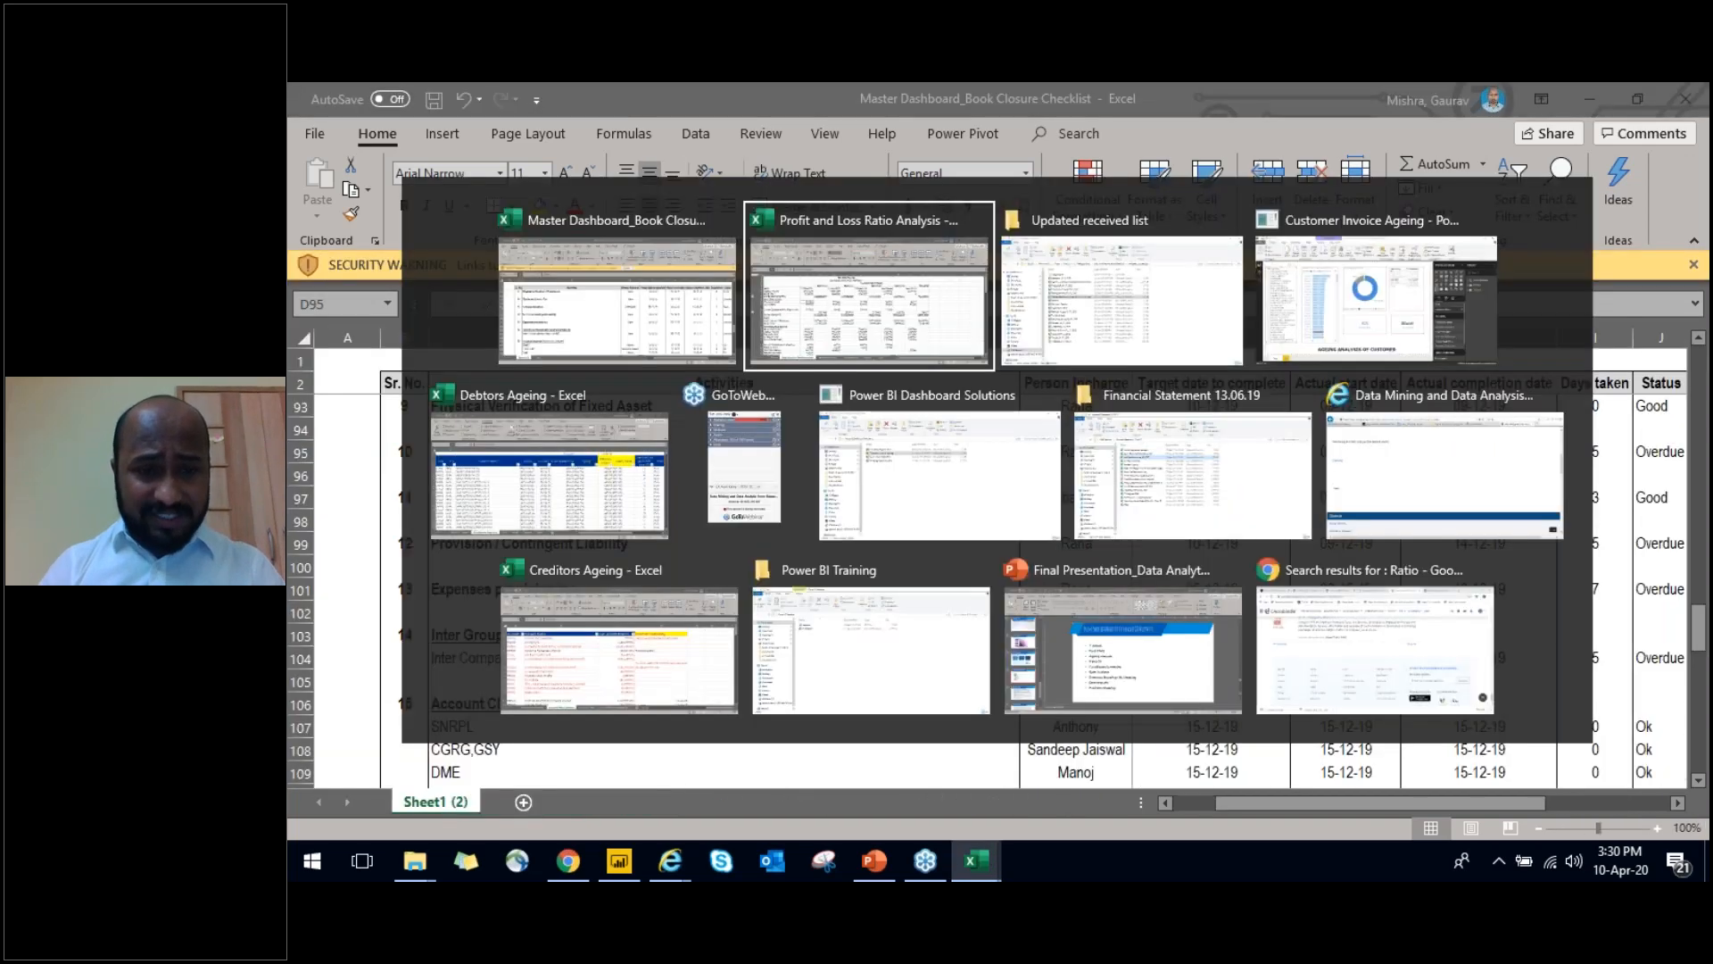
key("Down")
key("Down")
key("Down")
key("Down")
key("Down")
key("Return")
key("alt+Tab")
key("alt+Tab")
Go through the checklist from Actuarial Valuation down to the CGRG,GSY row under Account Clearing
key("Left")
key("Down")
key("Down")
key("Down")
key("Down")
key("Down")
key("Down")
key("Down")
key("Down")
key("Down")
key("Down")
key("Down")
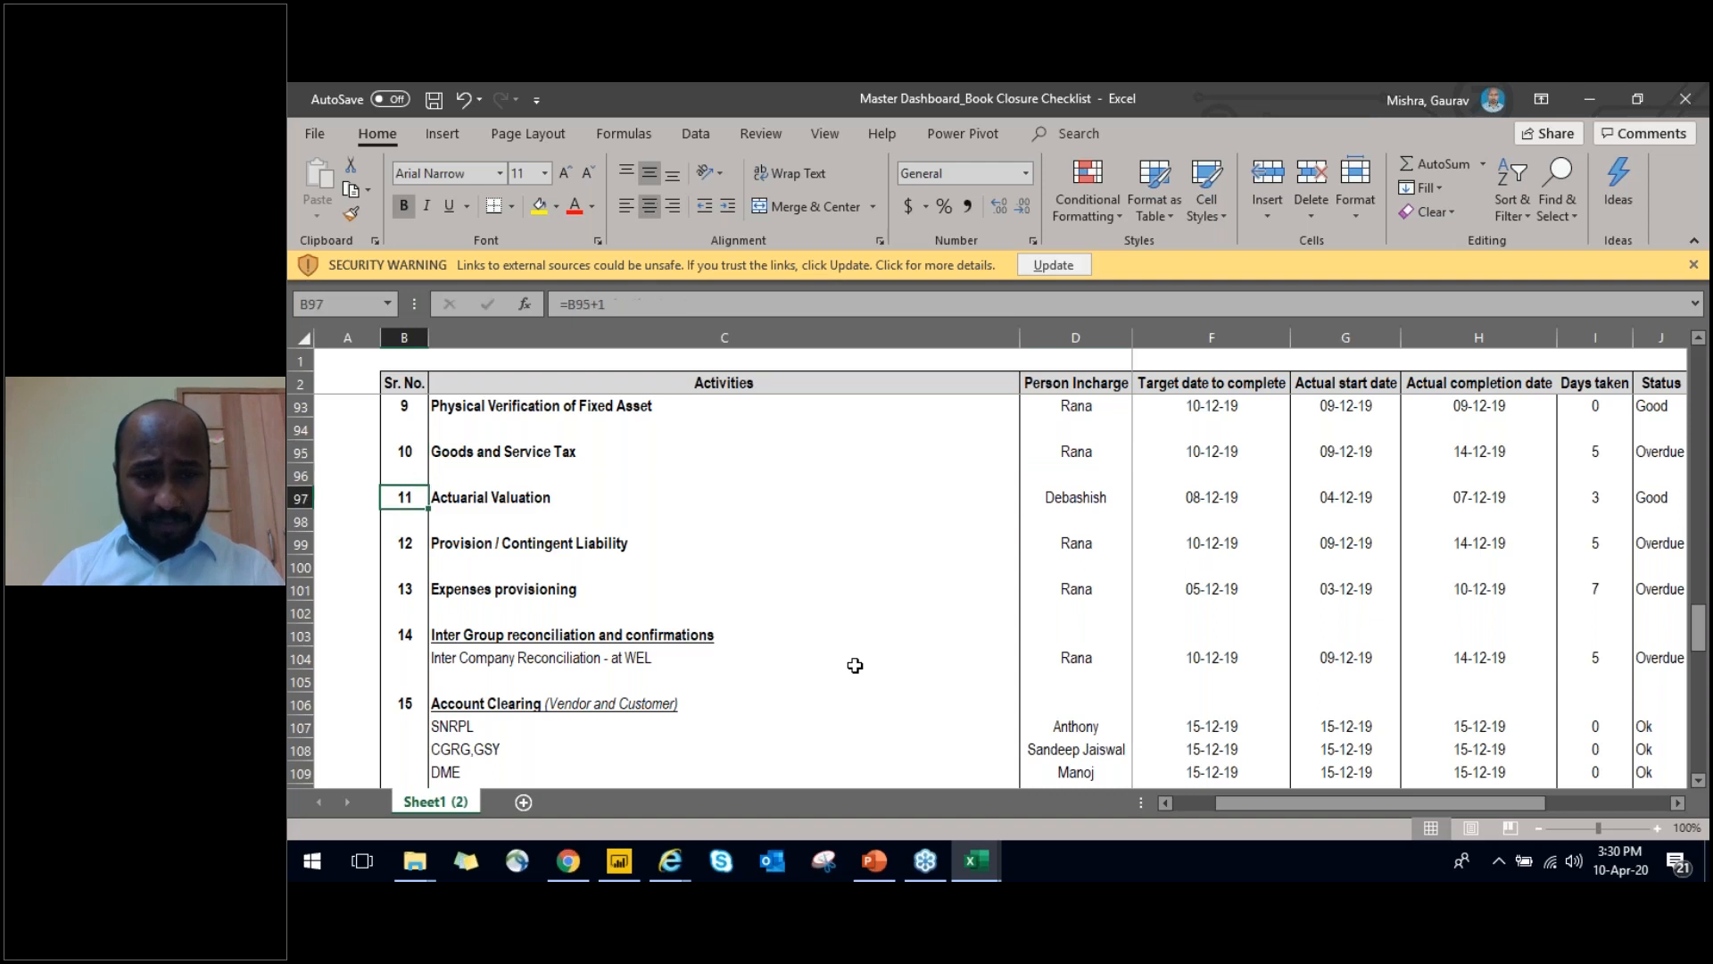
key("Down")
key("Down")
key("Down")
key("Down")
key("Down")
key("Down")
key("Down")
key("Down")
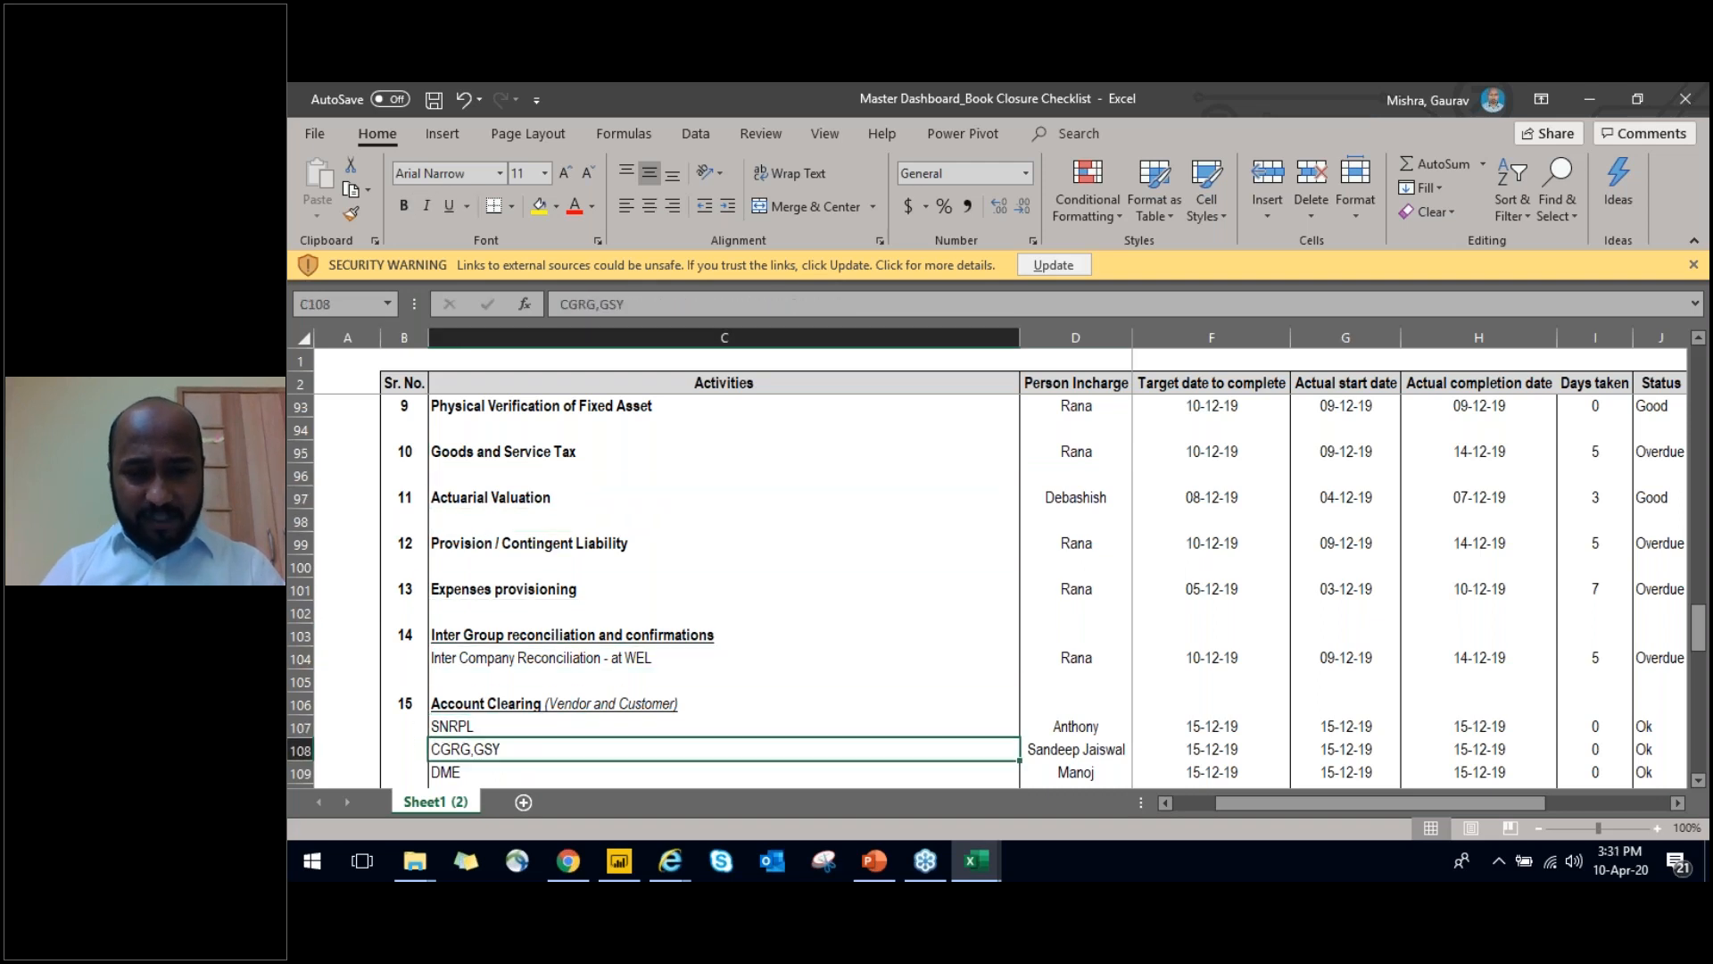
Go through the checklist activities from CGRG,GSY under Account Clearing past Ledger Scrutiny down to Related Party Transaction : SPV
key("Down")
key("Down")
key("Down")
key("Down")
key("Down")
key("Down")
key("Down")
key("Down")
key("Down")
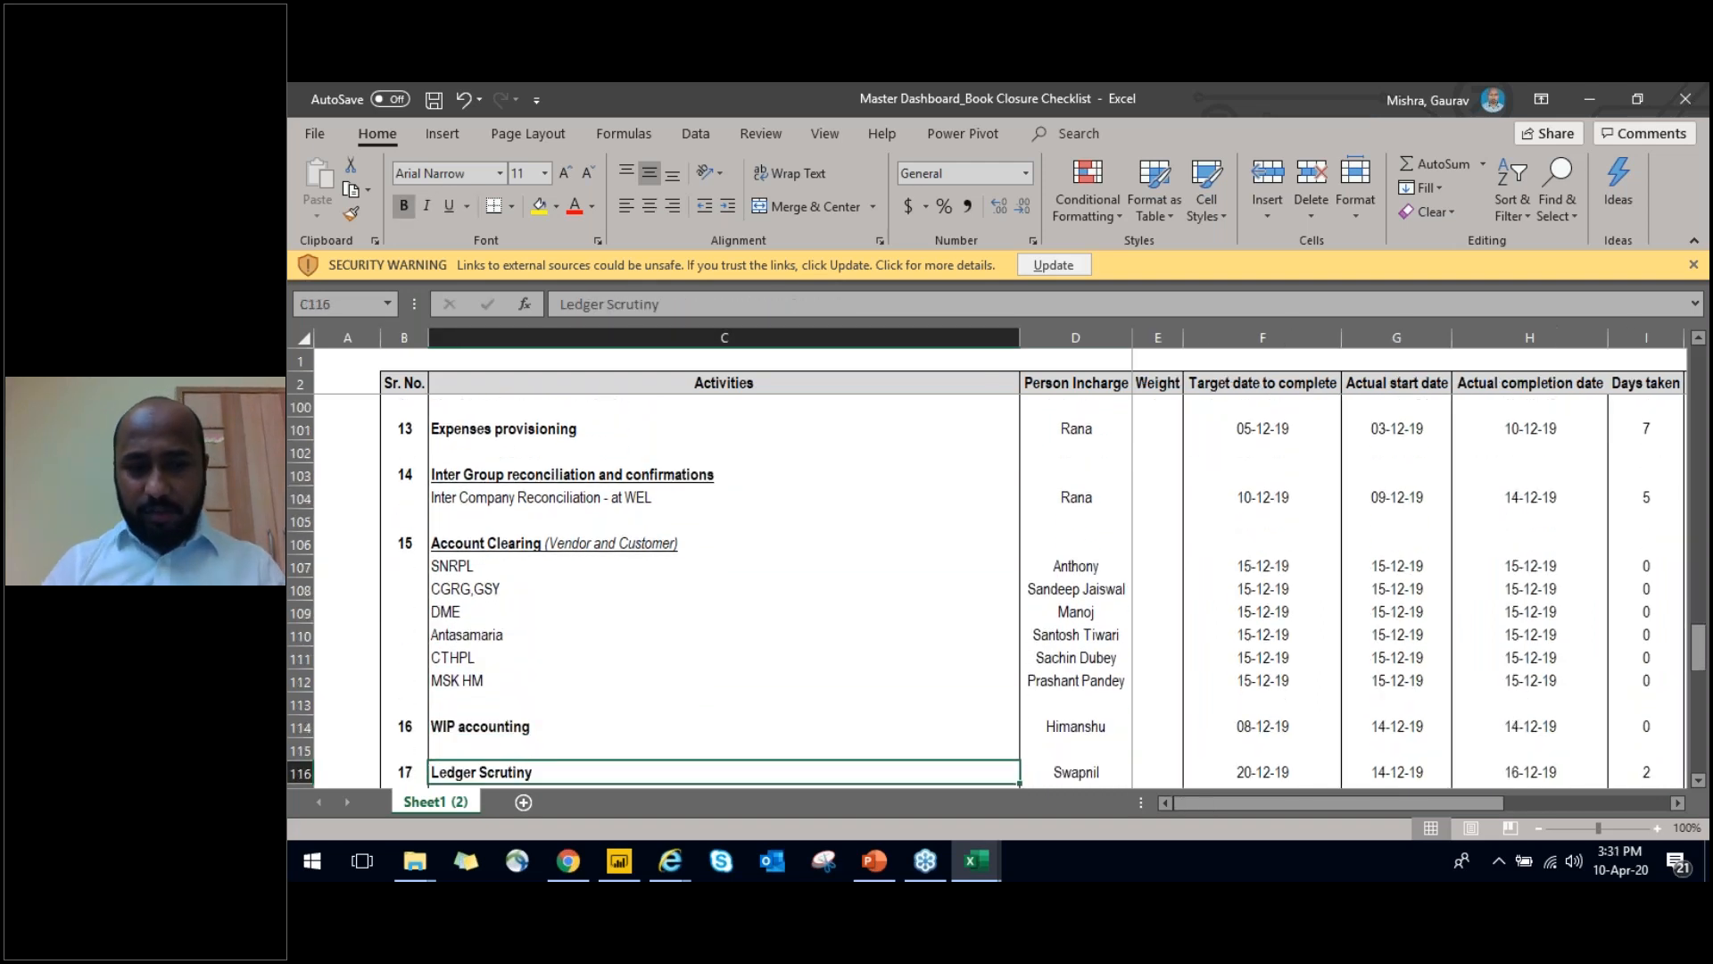
key("Down")
key("Up")
key("Up")
key("Down")
key("Up")
key("Right")
key("Left")
key("Down")
key("Down")
key("Down")
key("Up")
Review the checklist activities from the Related Party Transaction rows through receivables and payables ageing to Preparation of Financial Statement
key("Down")
key("Down")
key("Down")
key("Down")
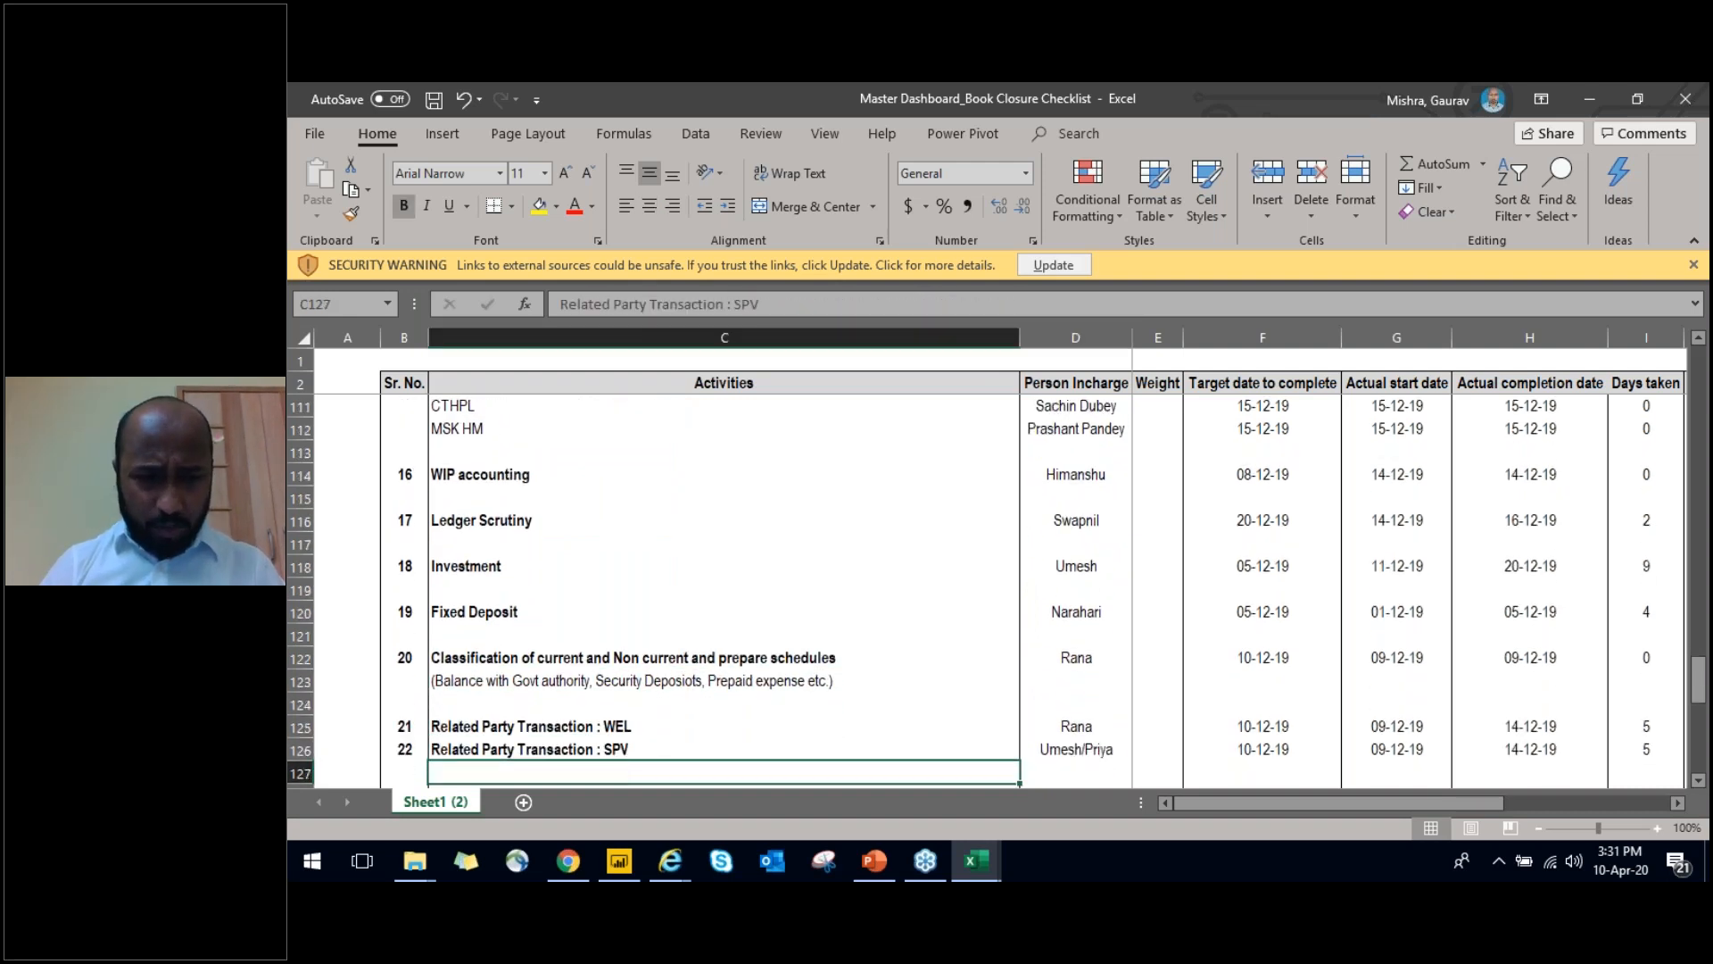
key("Up")
key("Up")
key("Up")
key("Down")
key("Down")
key("Down")
key("Down")
key("Down")
key("Down")
key("Down")
key("Down")
key("Down")
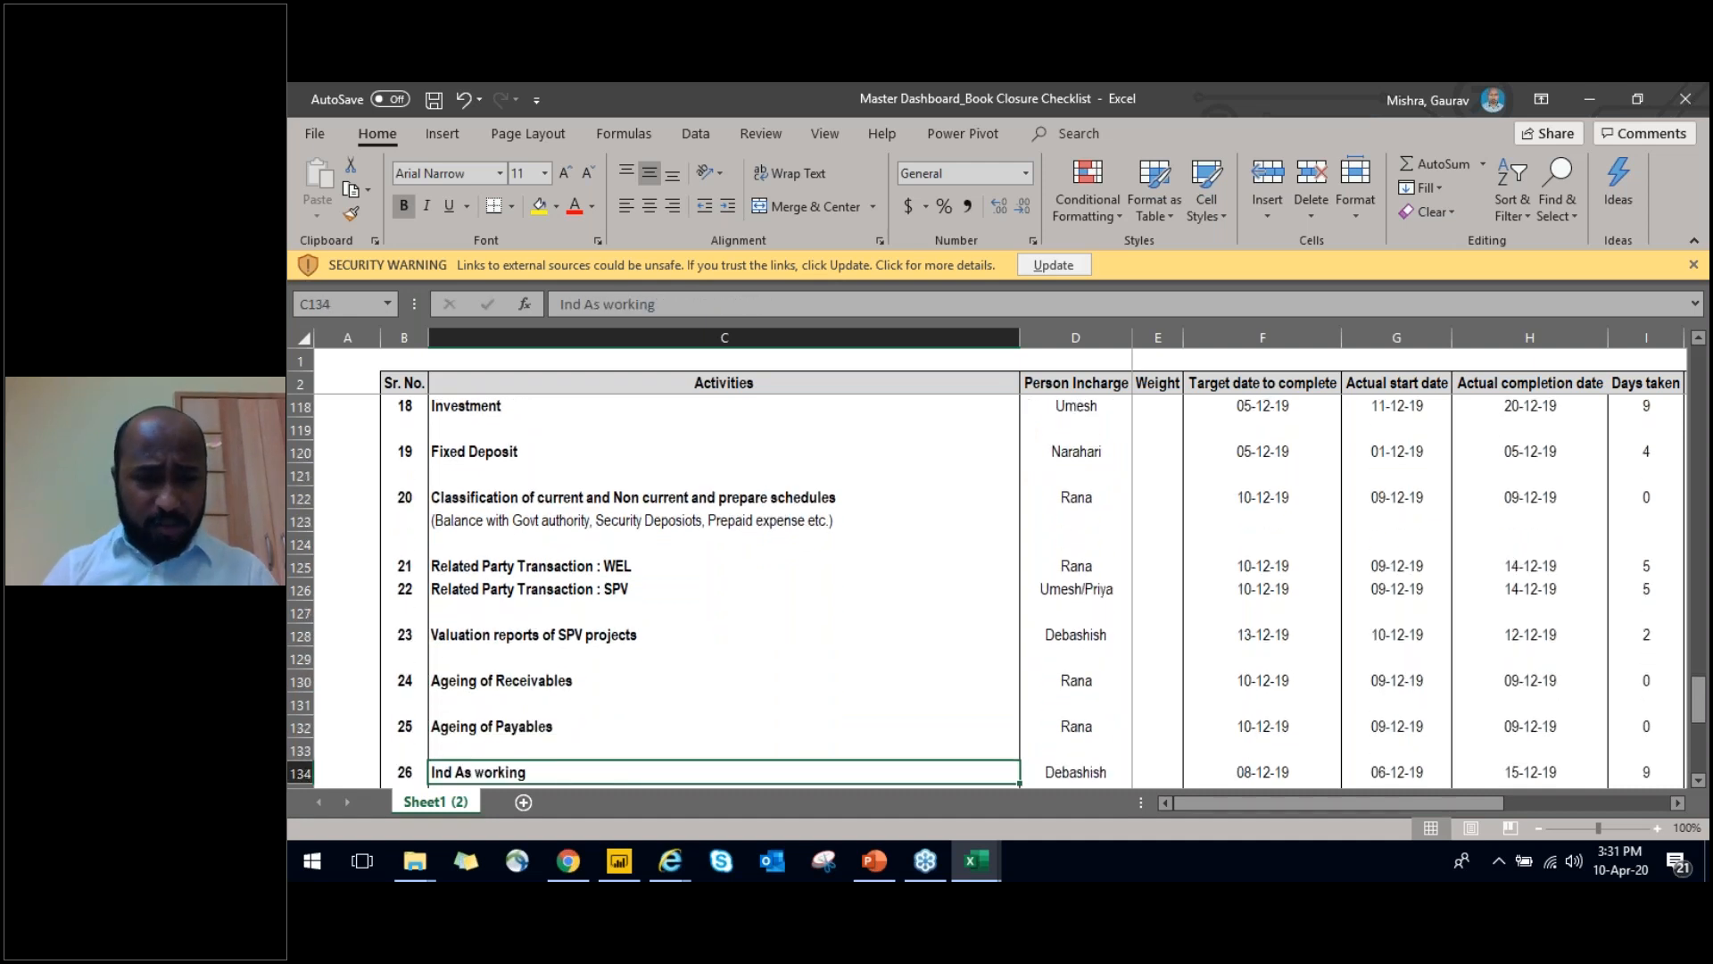
key("Down")
key("Down")
key("Down")
key("Down")
key("Down")
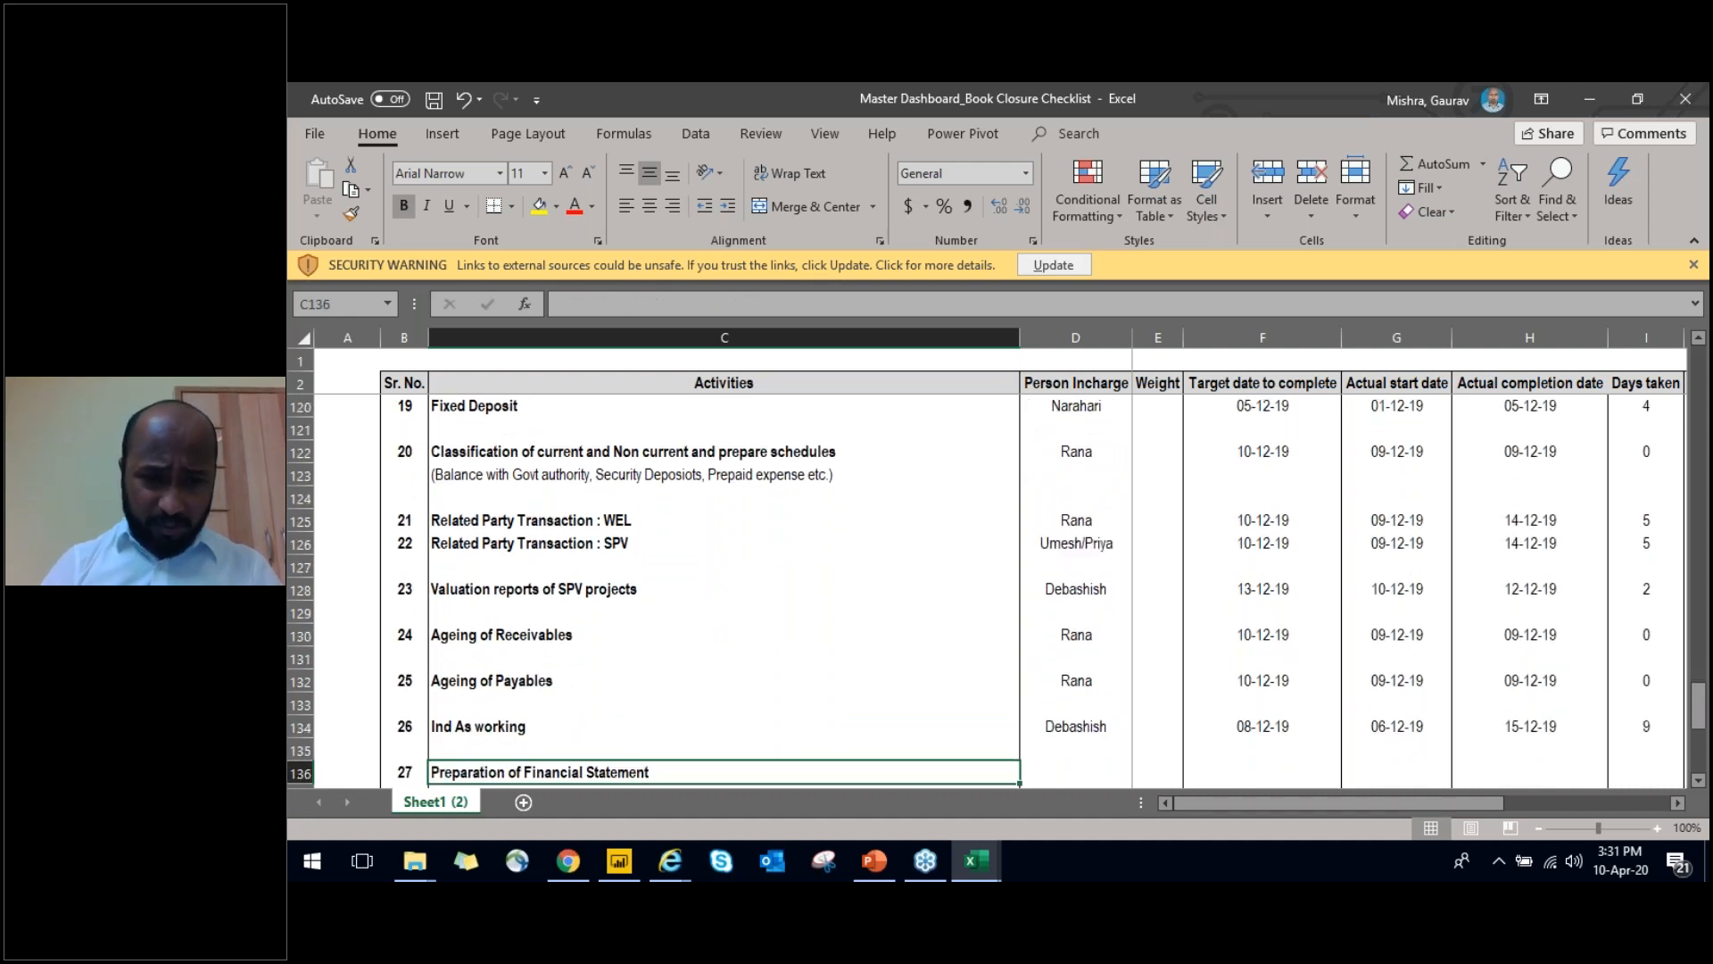
Continue to Income Tax Working and select the Person Incharge cell of its current and deferred tax calculation row
key("Left")
key("Down")
key("Down")
key("Right")
key("Right")
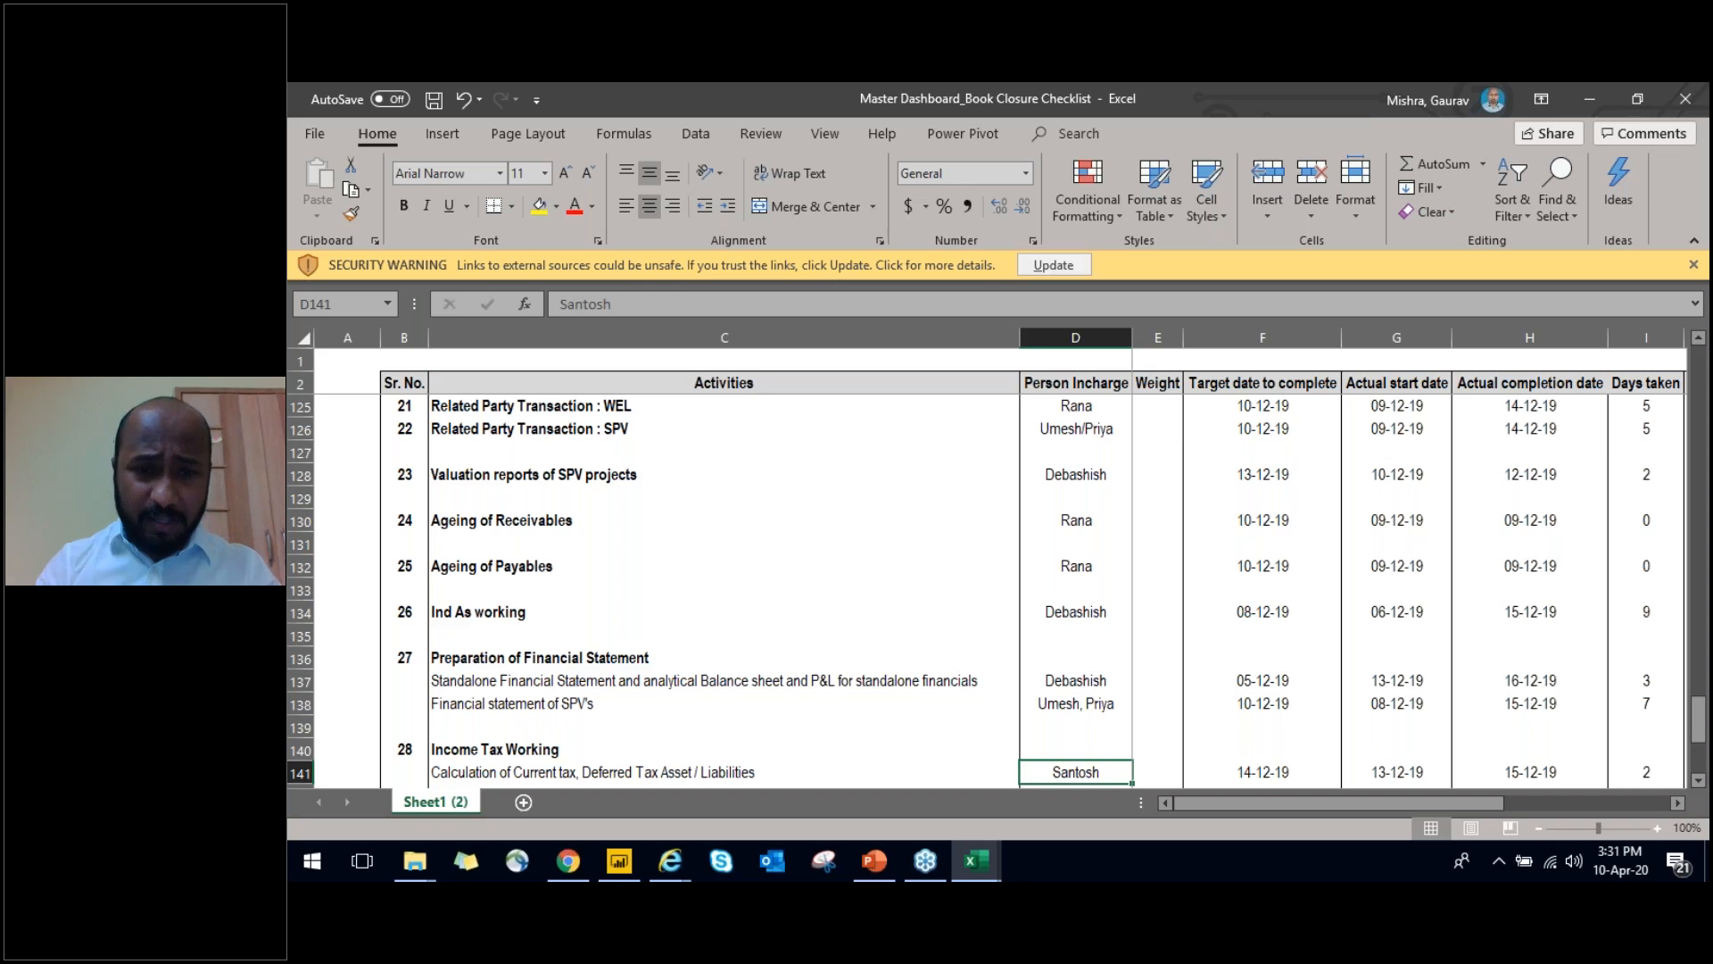
Switch to the Final Presentation_Data Analytics deck in PowerPoint and go to the Financial Dashboard - Management slide
key("alt+Tab")
key("alt+Tab")
key("alt+Tab")
key("alt+Tab")
key("alt+Tab")
key("alt+Tab")
key("alt+Tab")
key("alt+Tab")
key("alt+Tab")
key("alt+Tab")
key("alt+Tab")
key("alt+Tab")
key("alt+Tab")
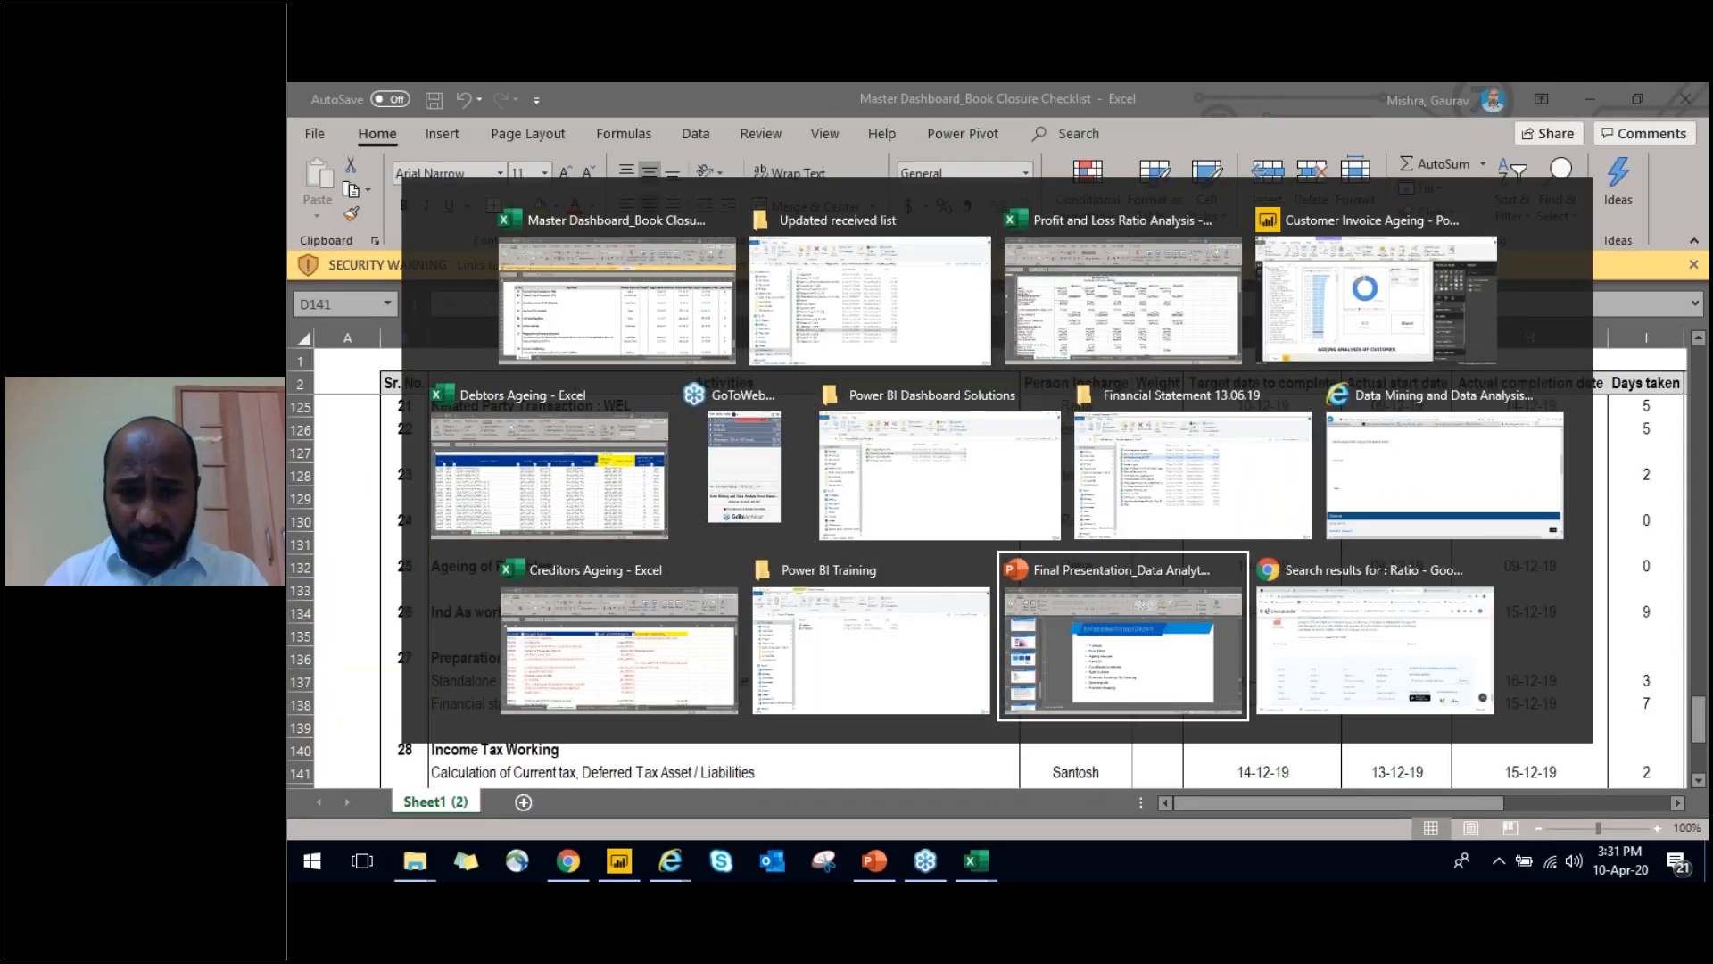
key("Down")
key("Down")
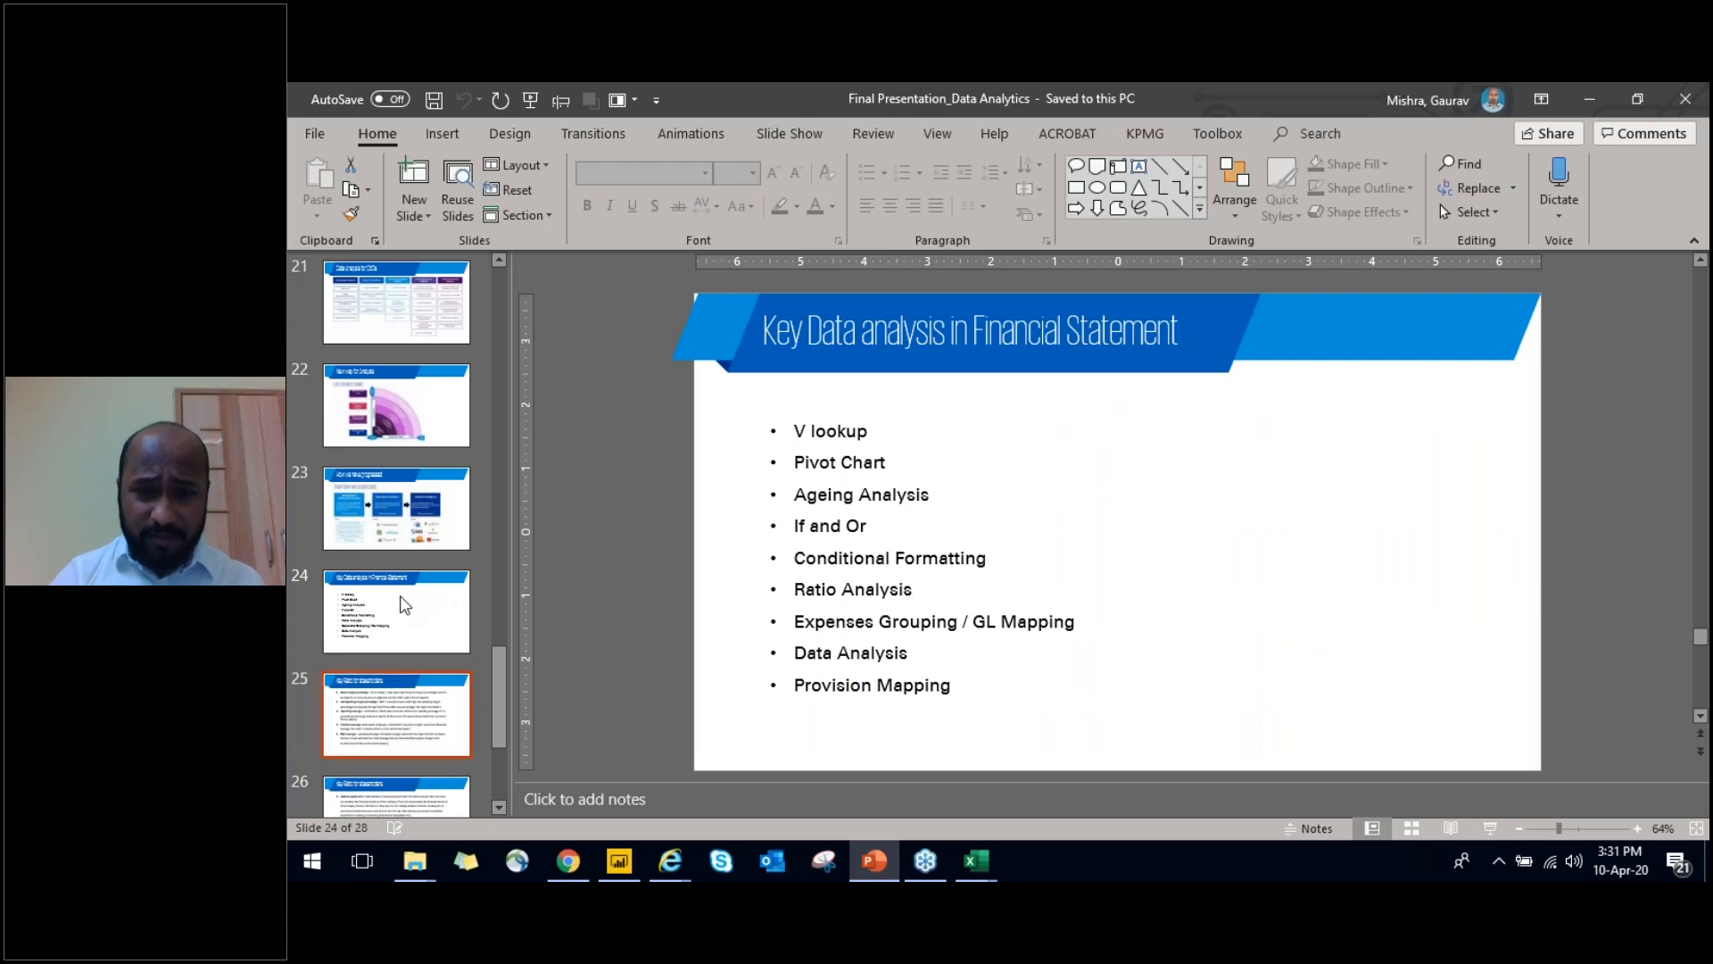
key("Down")
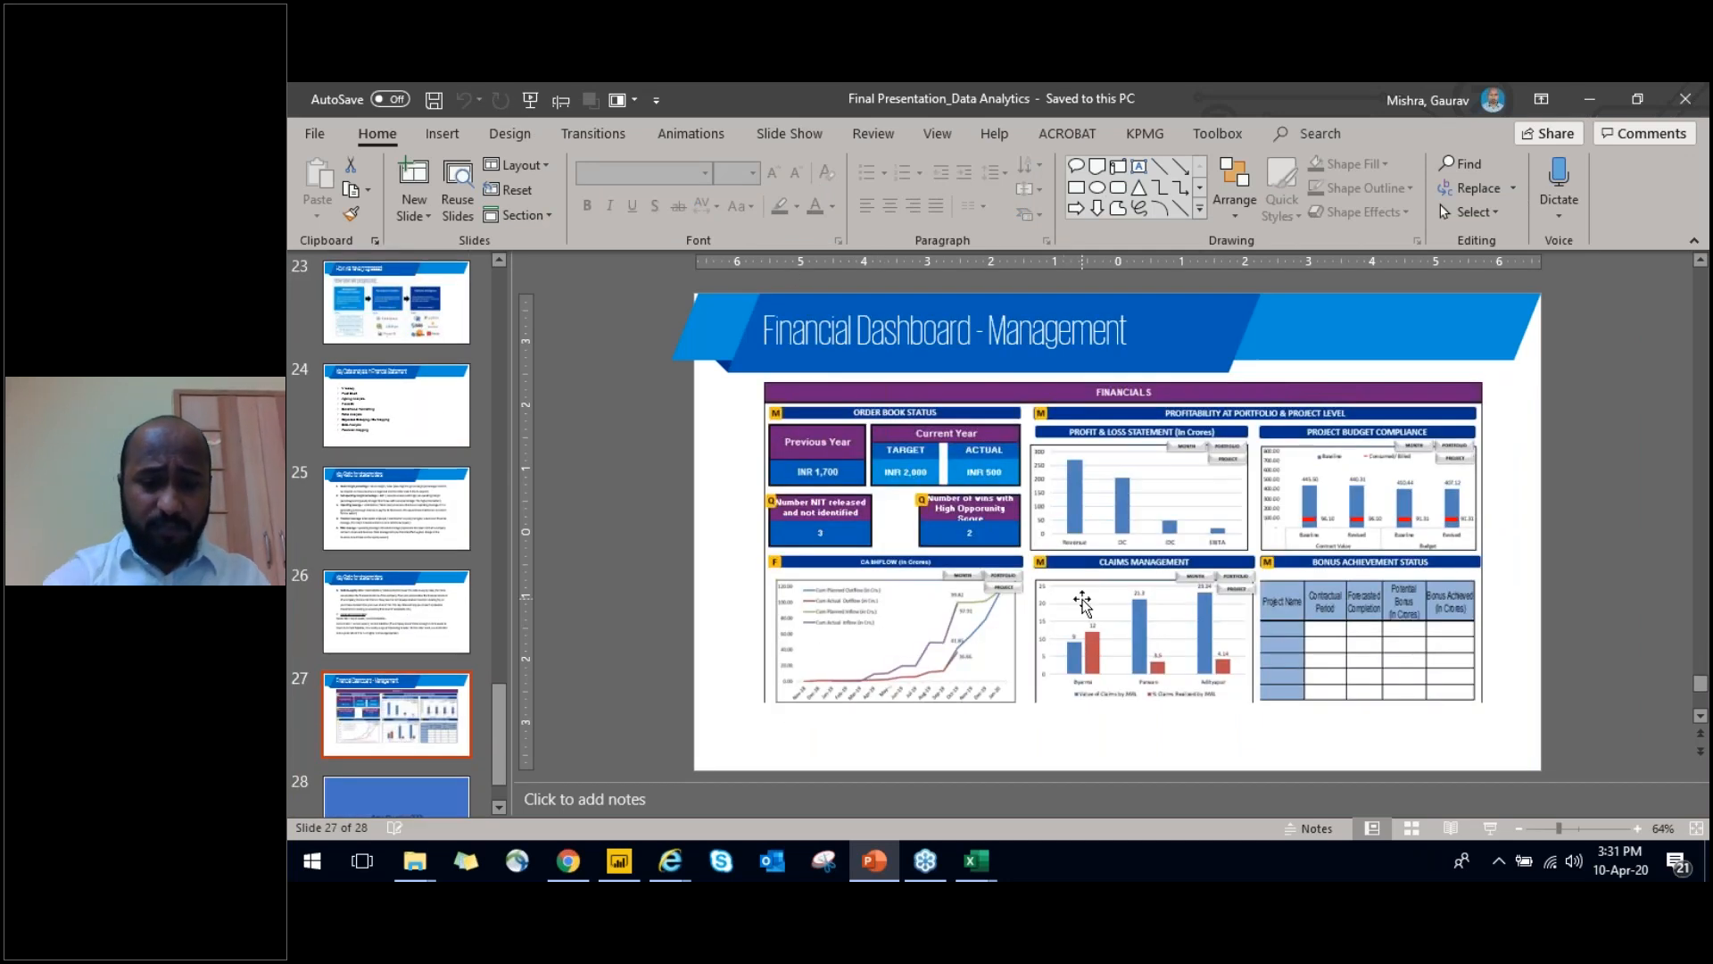
key("F5")
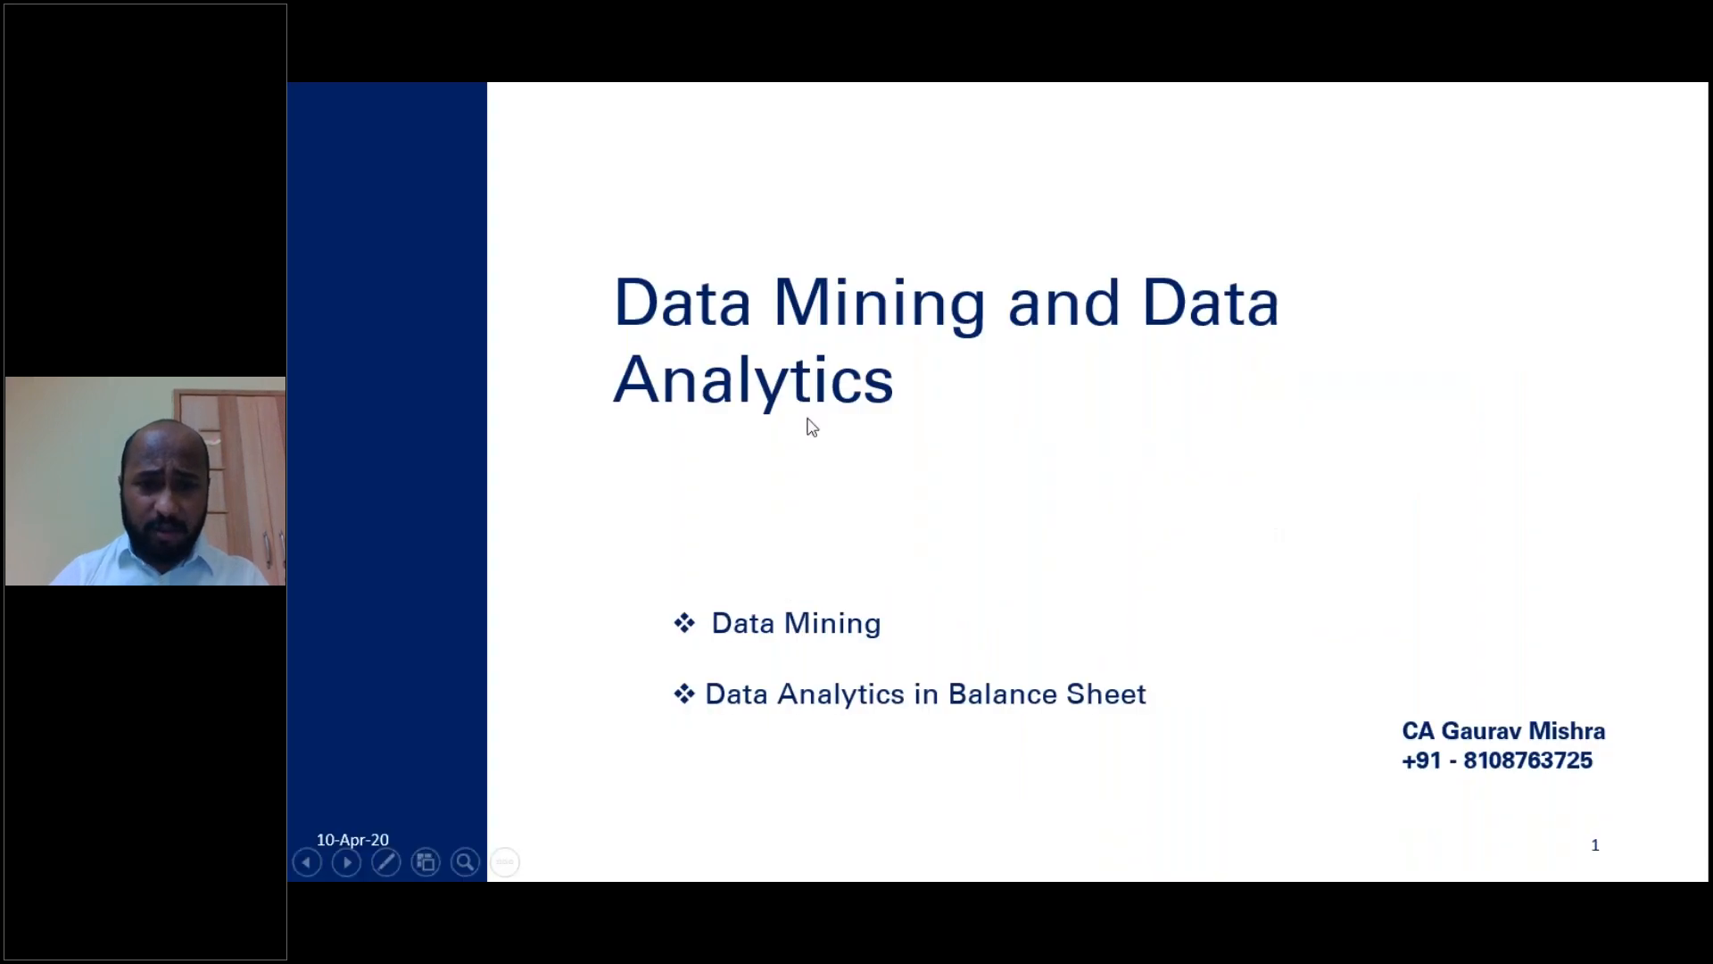
key("Right")
key("Right")
key("Right")
key("Right")
key("Right")
key("Right")
key("Right")
key("Right")
key("Right")
key("Right")
key("Right")
key("Right")
key("Right")
key("Right")
key("Right")
key("Right")
key("Right")
key("Right")
key("Right")
key("Right")
key("Right")
key("Right")
key("Right")
key("Right")
key("Right")
key("Right")
key("Right")
key("Up")
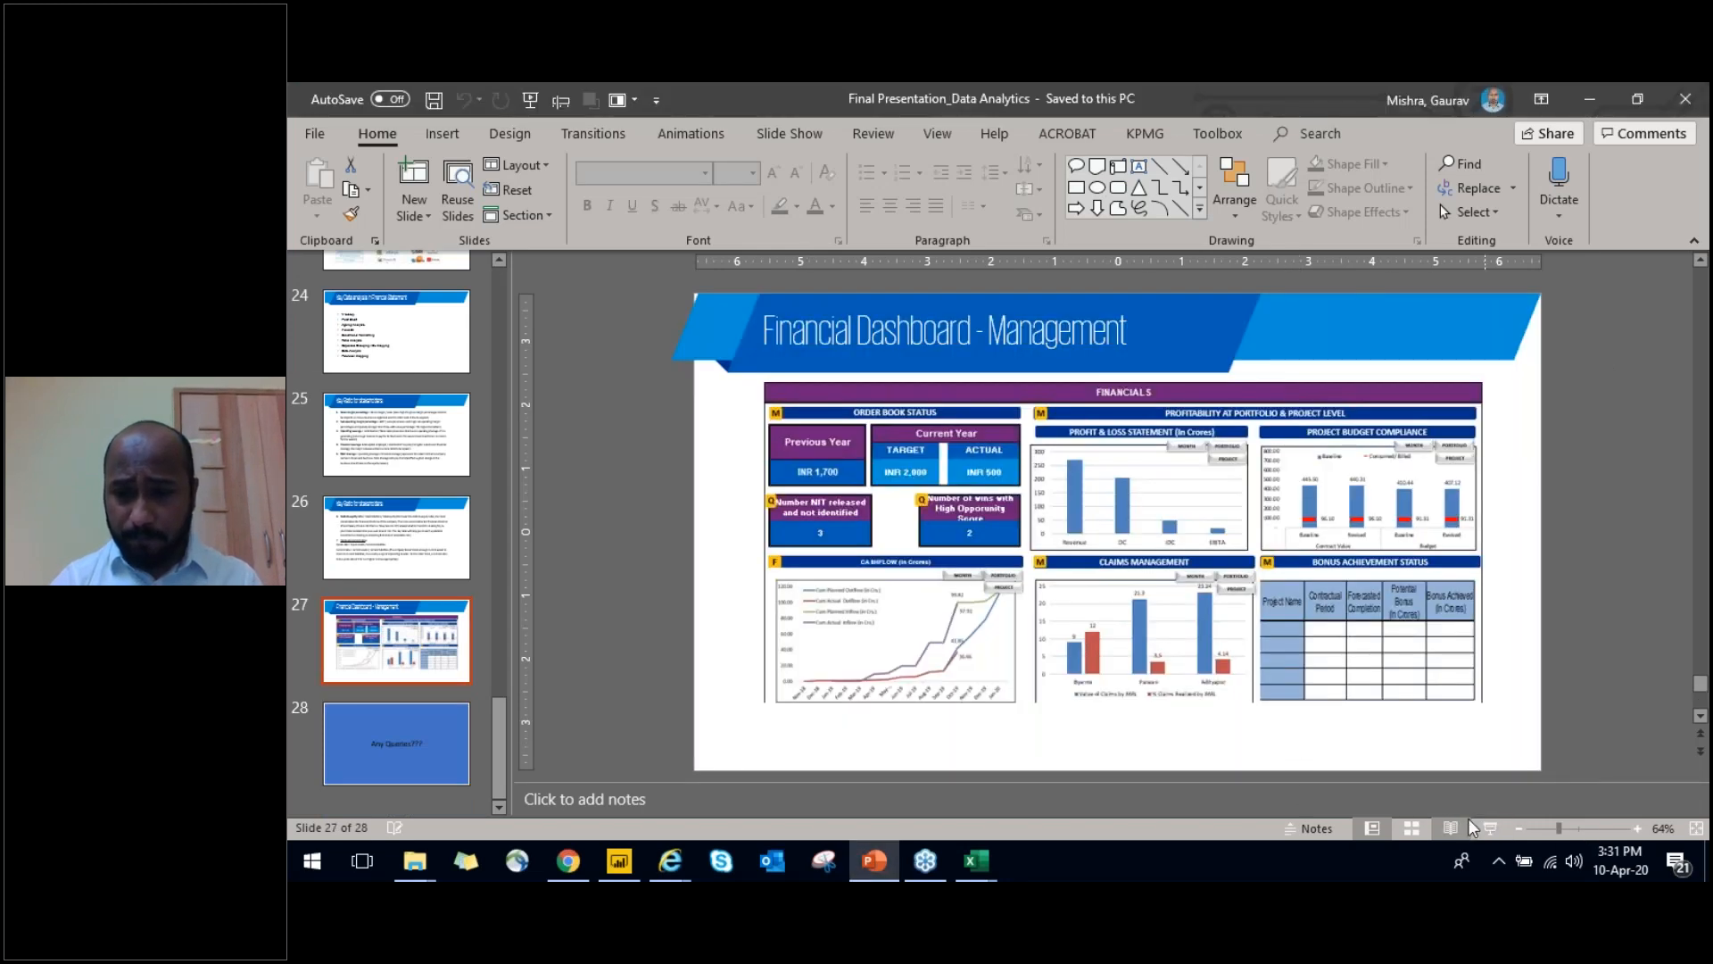
Present the slide show from the Financial Dashboard - Management slide and advance to the closing Any Queries??? slide
left_click(1491, 830)
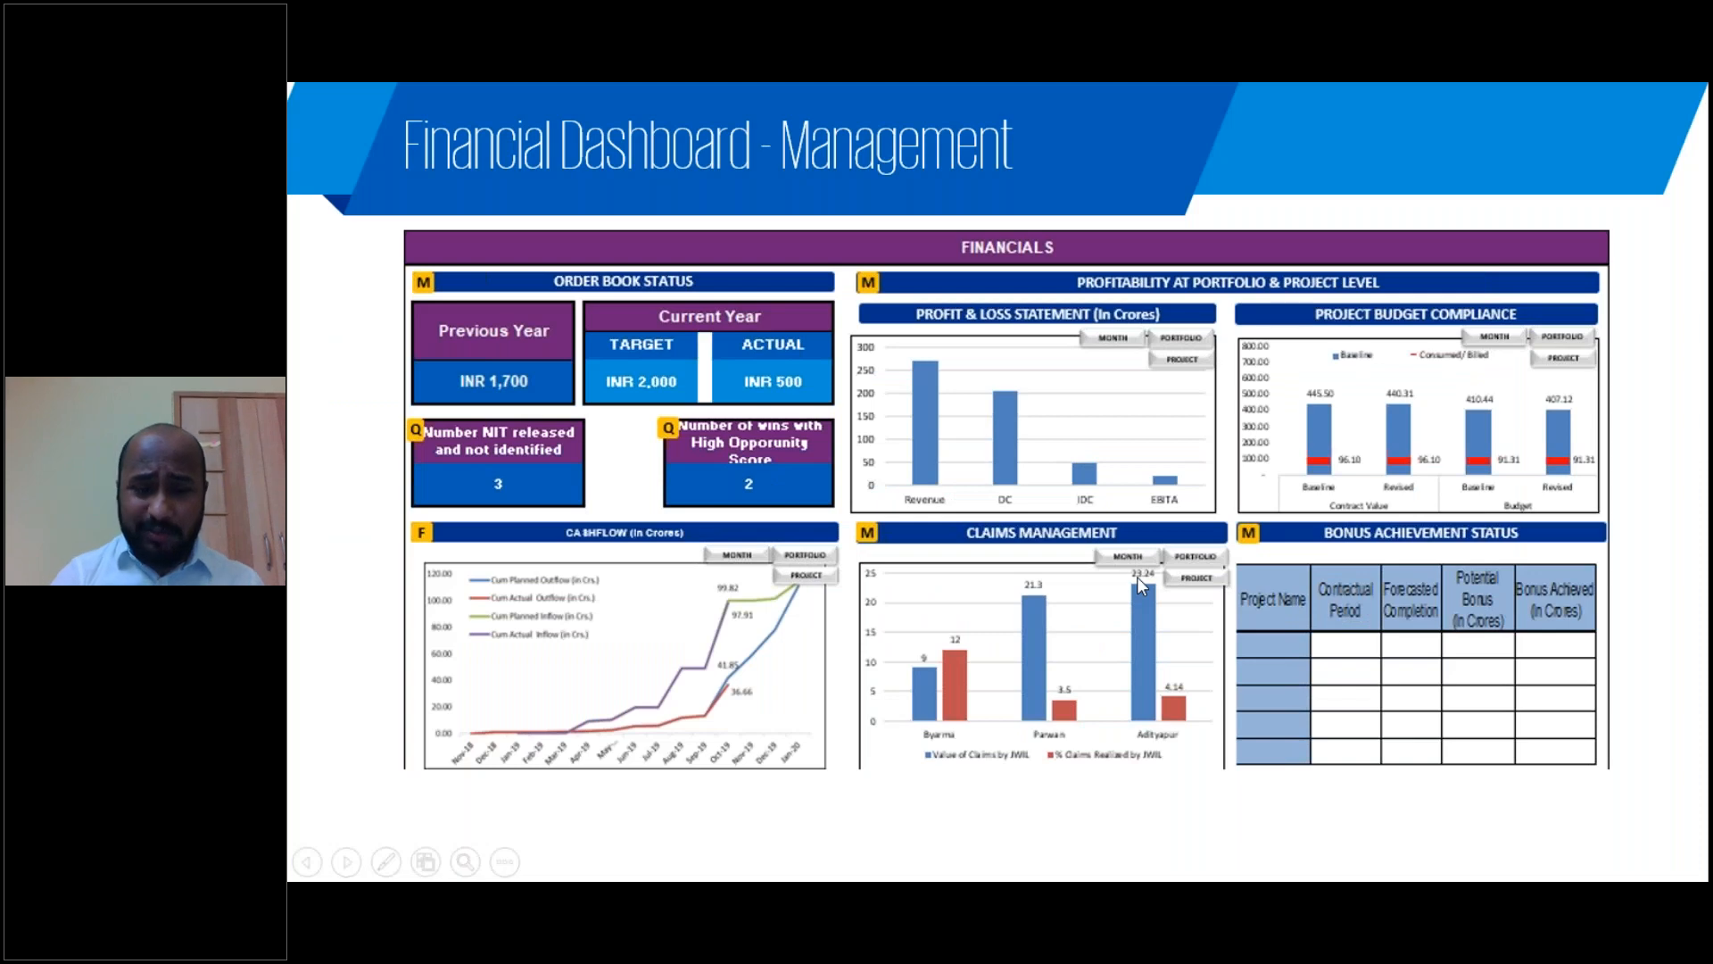
left_click(1123, 534)
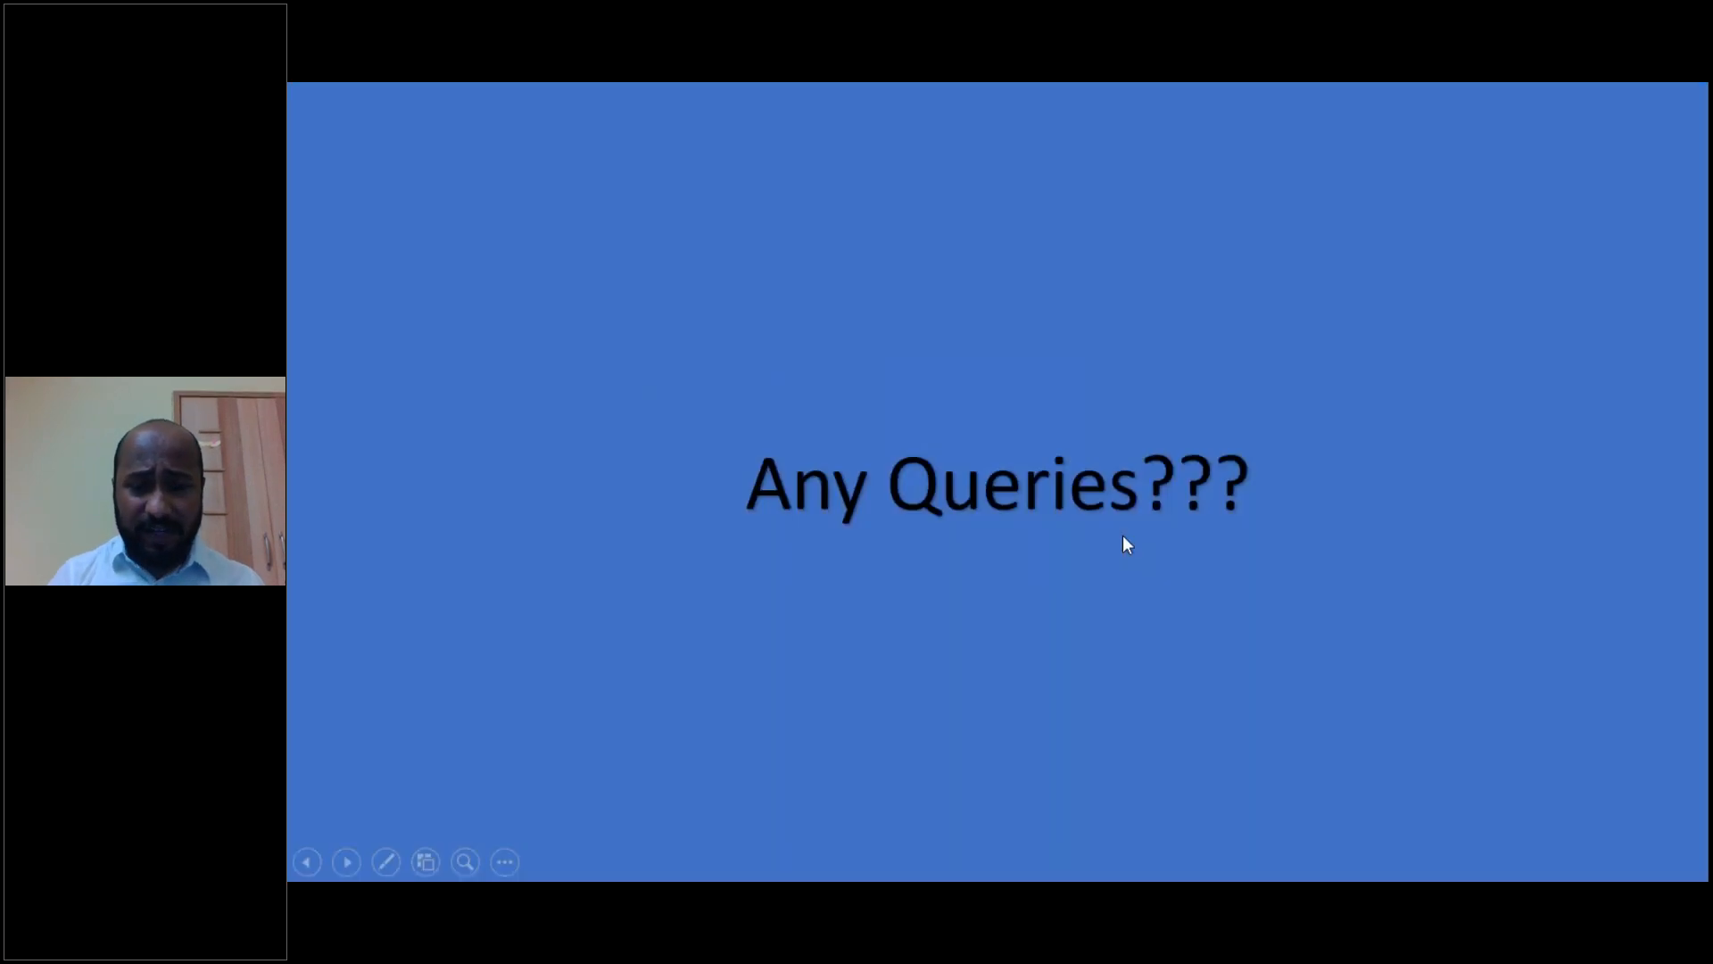